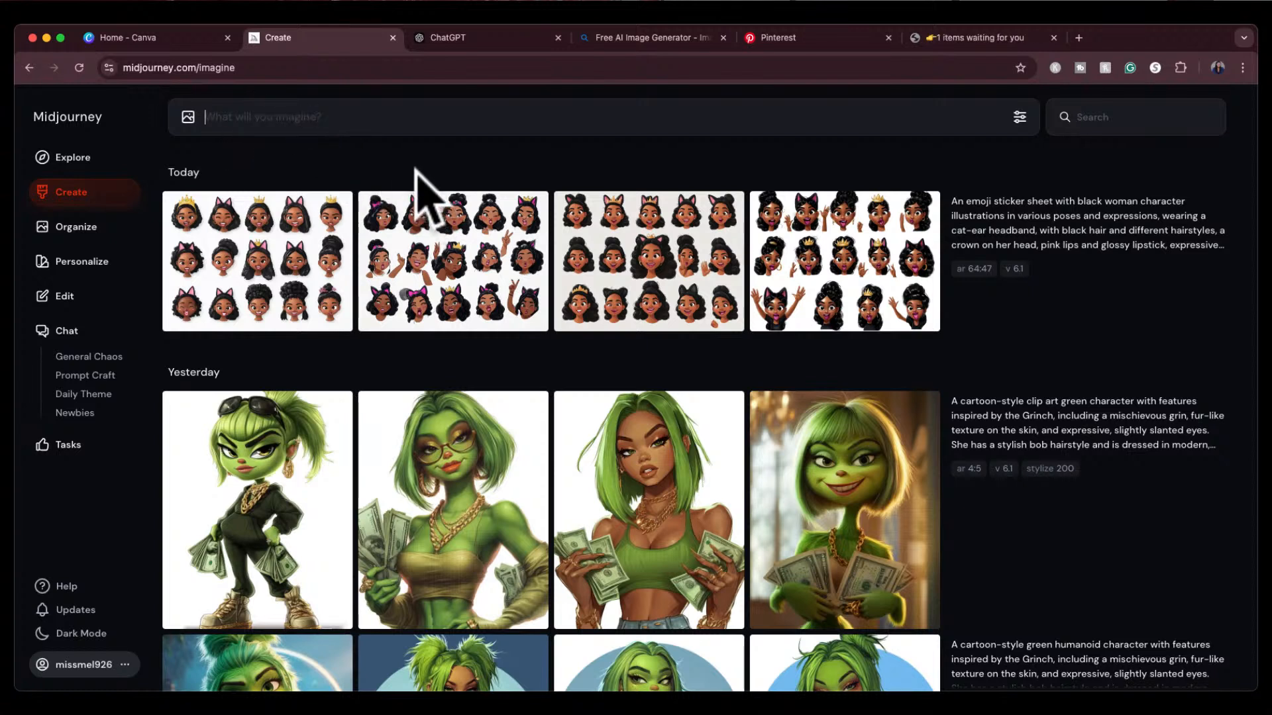
Step: Look through the previously generated images on the Create page, from the emoji sticker sheets to the candle mockups and Pixar-style characters
scroll(539, 440, "down", 15)
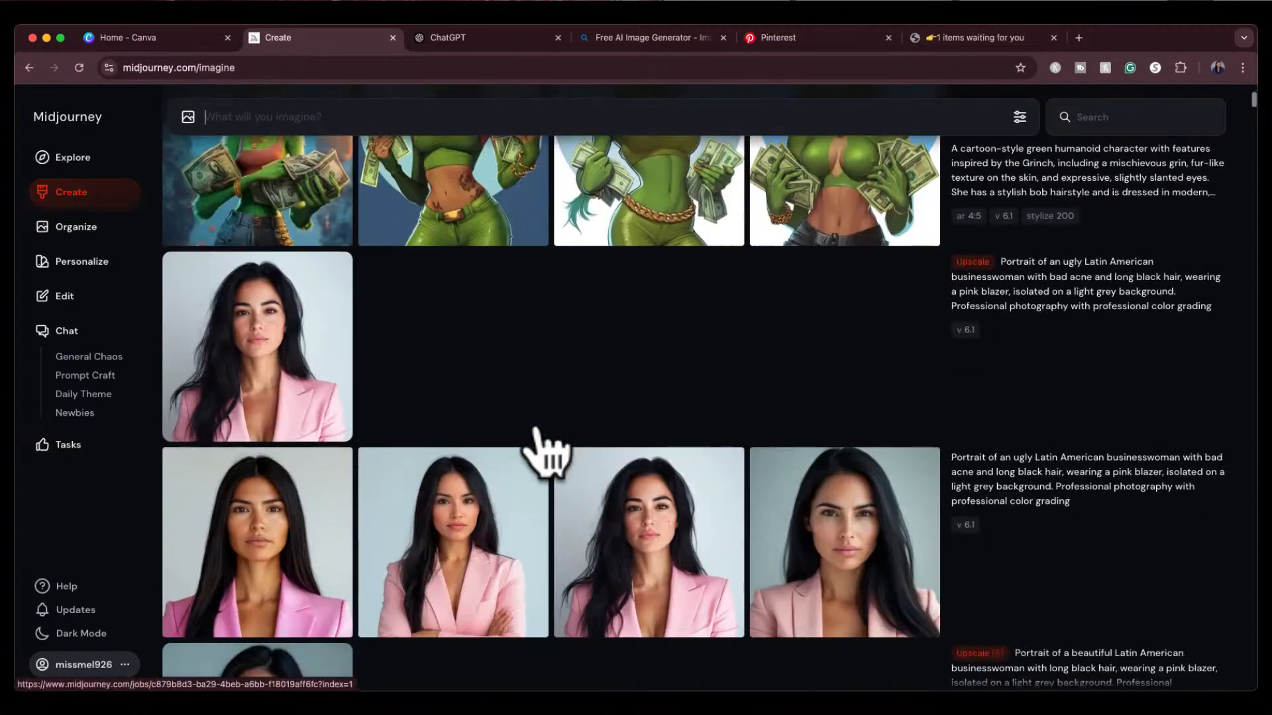
scroll(537, 423, "down", 6)
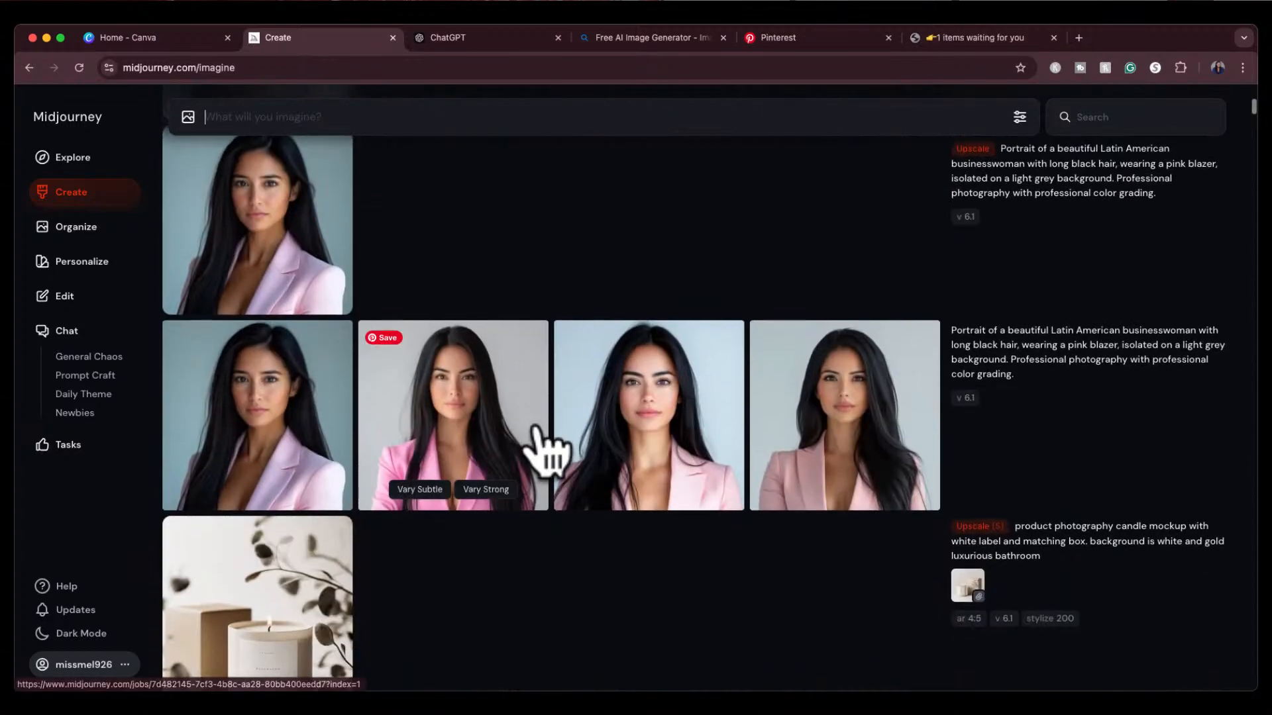
scroll(537, 424, "down", 9)
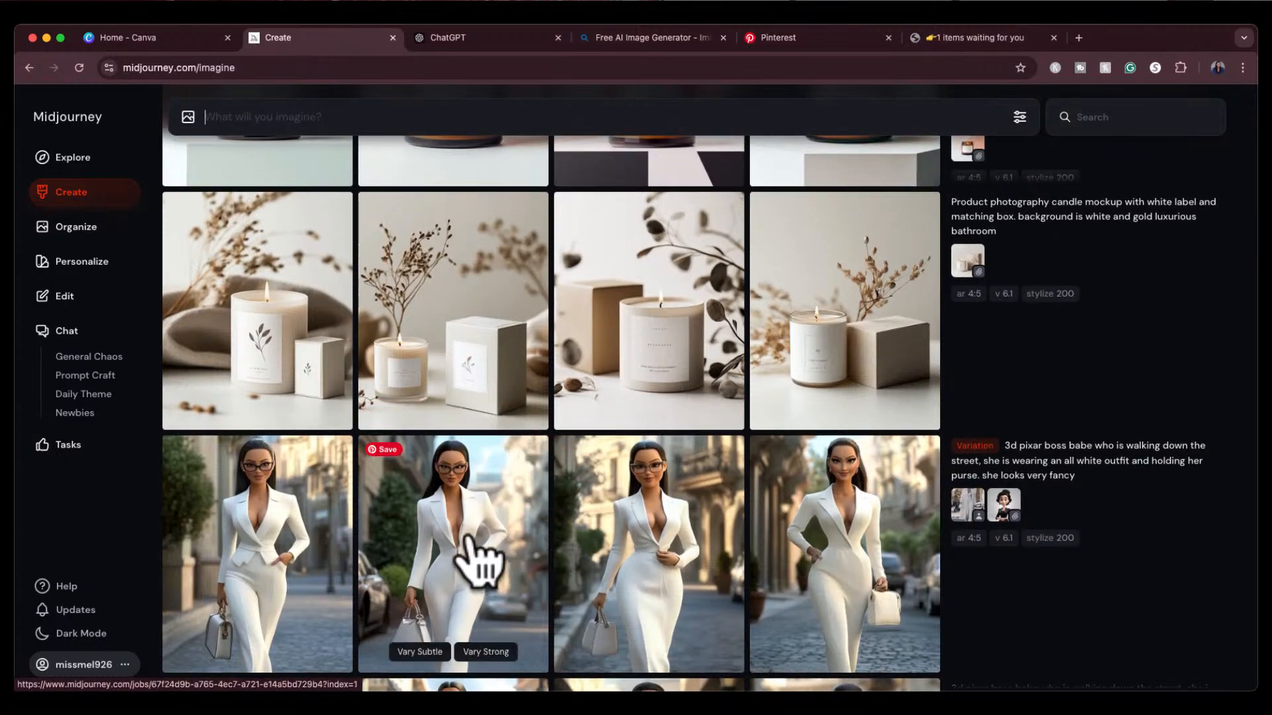
scroll(653, 411, "up", 5)
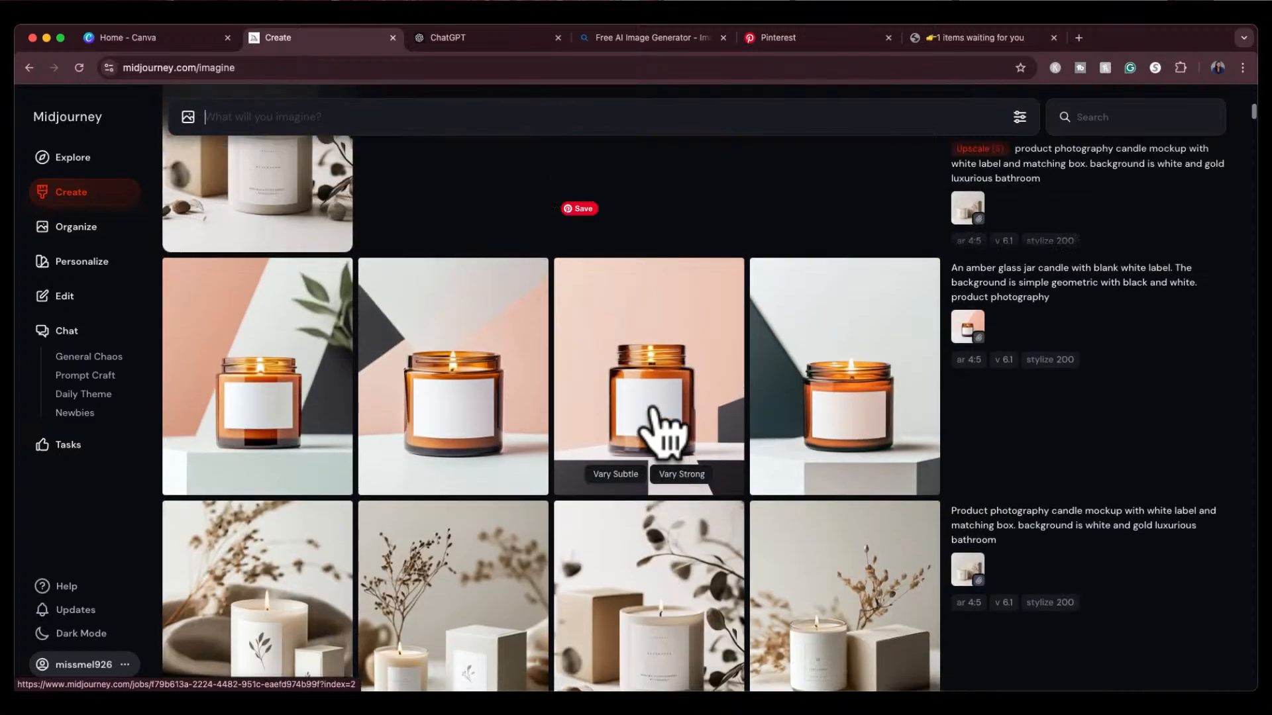
scroll(653, 424, "up", 7)
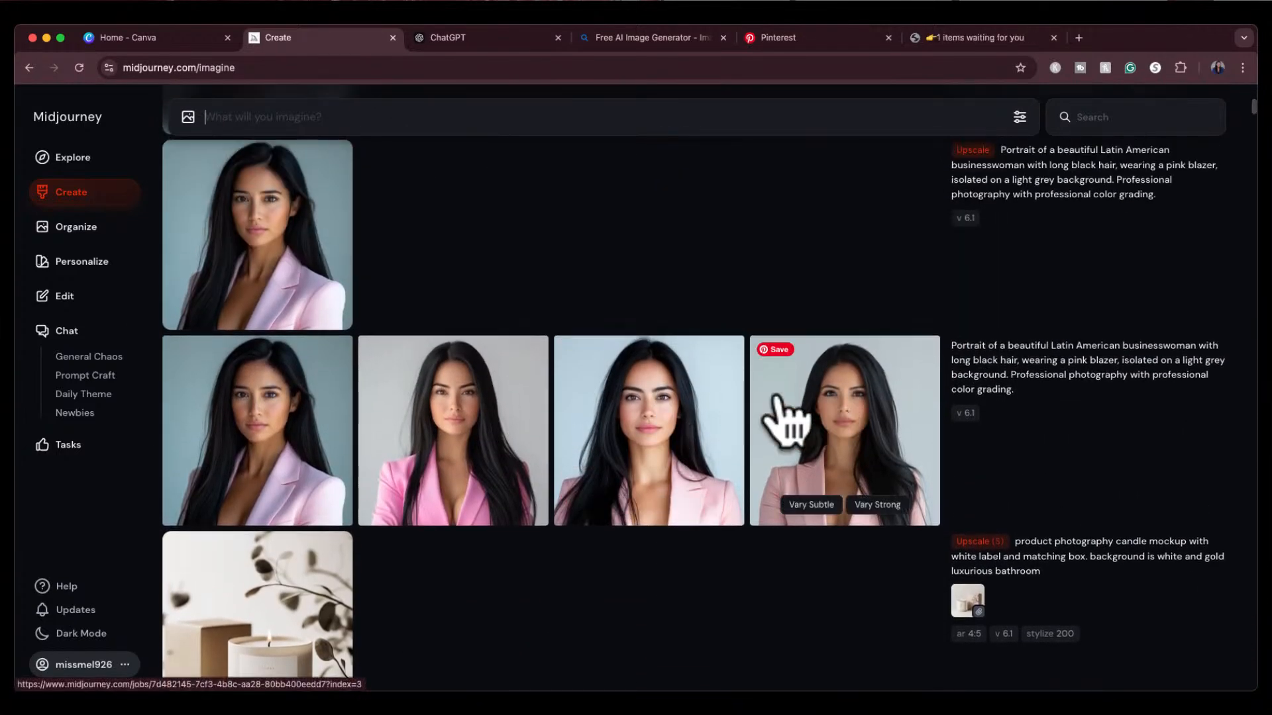
scroll(450, 431, "up", 5)
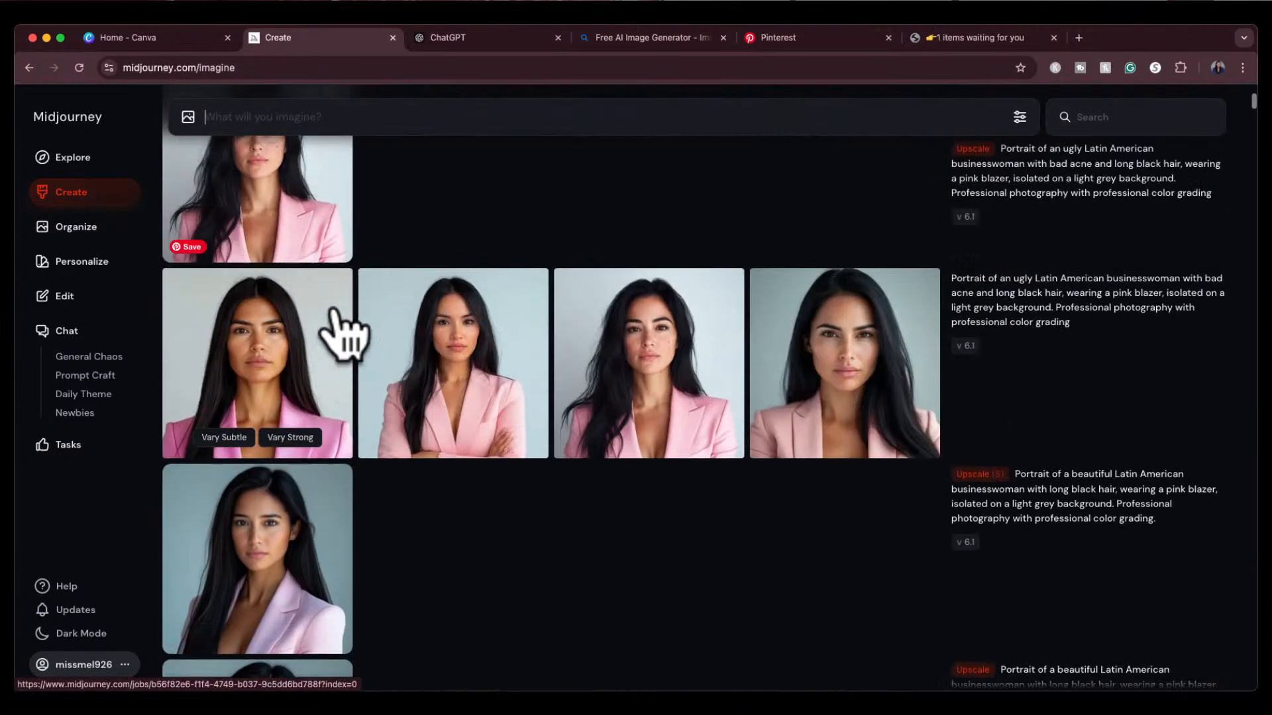
Step: View the upscaled portrait of the businesswoman with acne and a pink blazer at full size, and close it
scroll(344, 335, "up", 3)
left_click(292, 360)
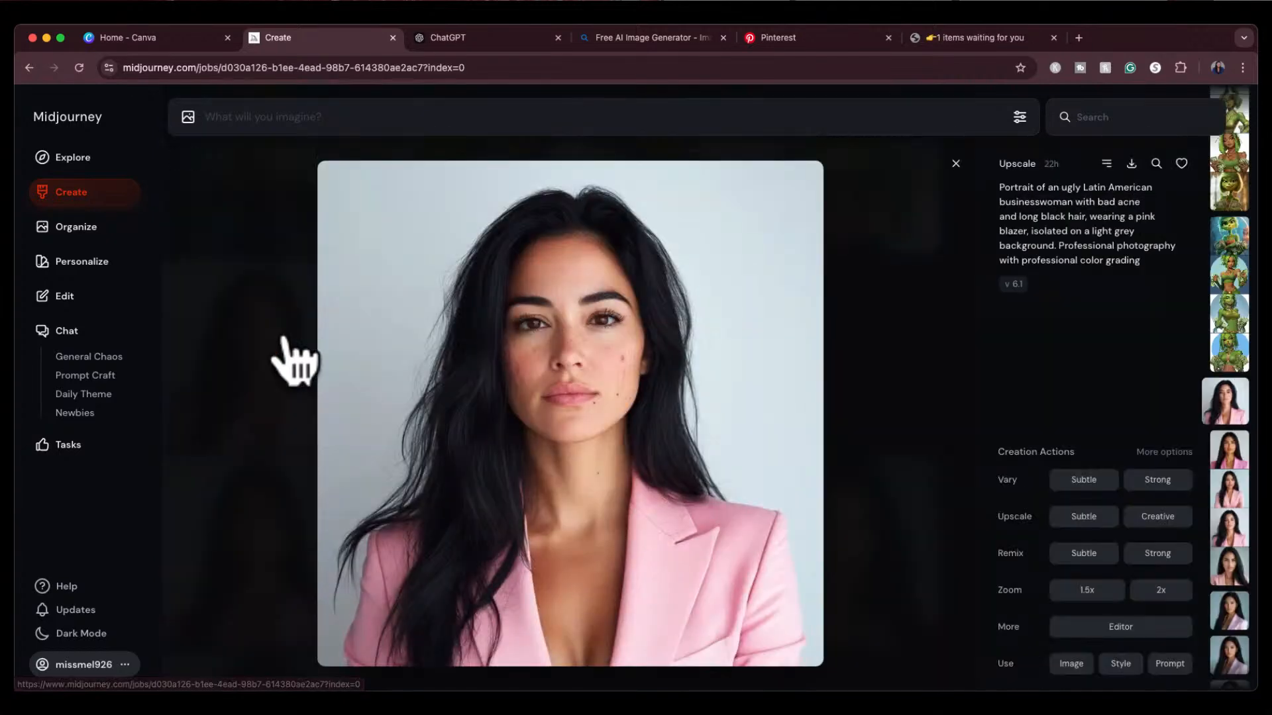
left_click(565, 361)
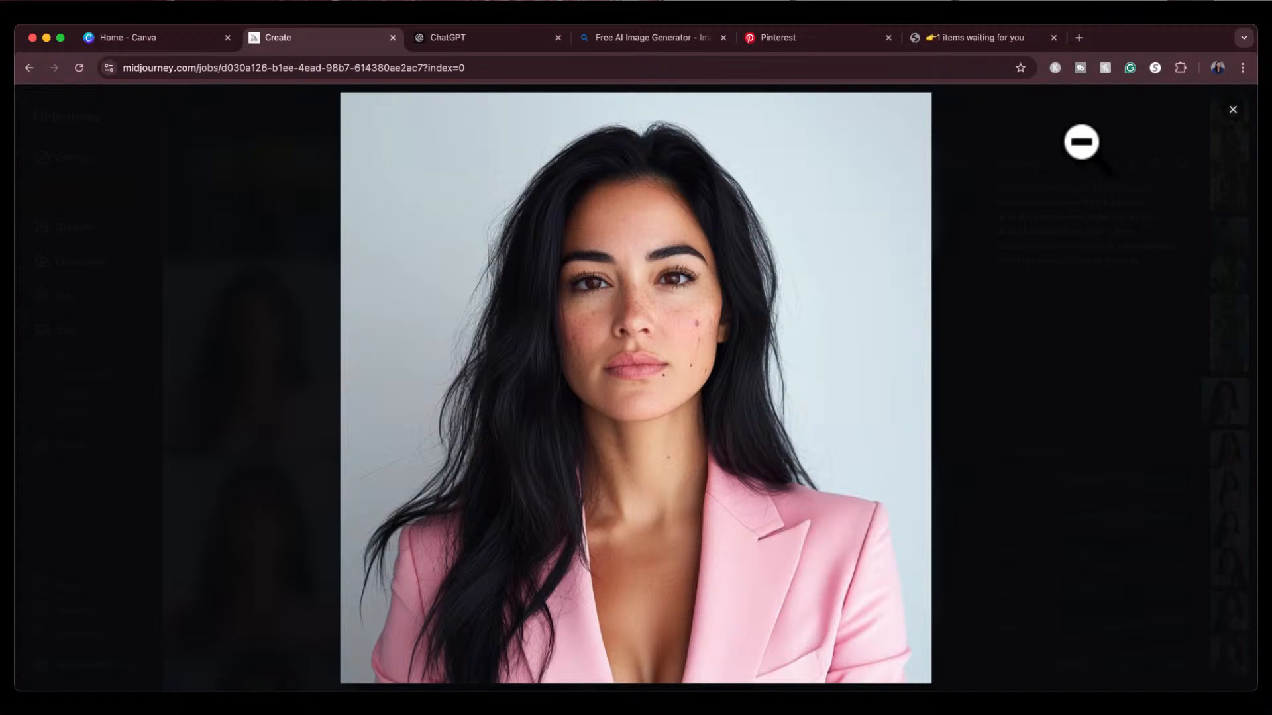
left_click(1027, 139)
left_click(956, 165)
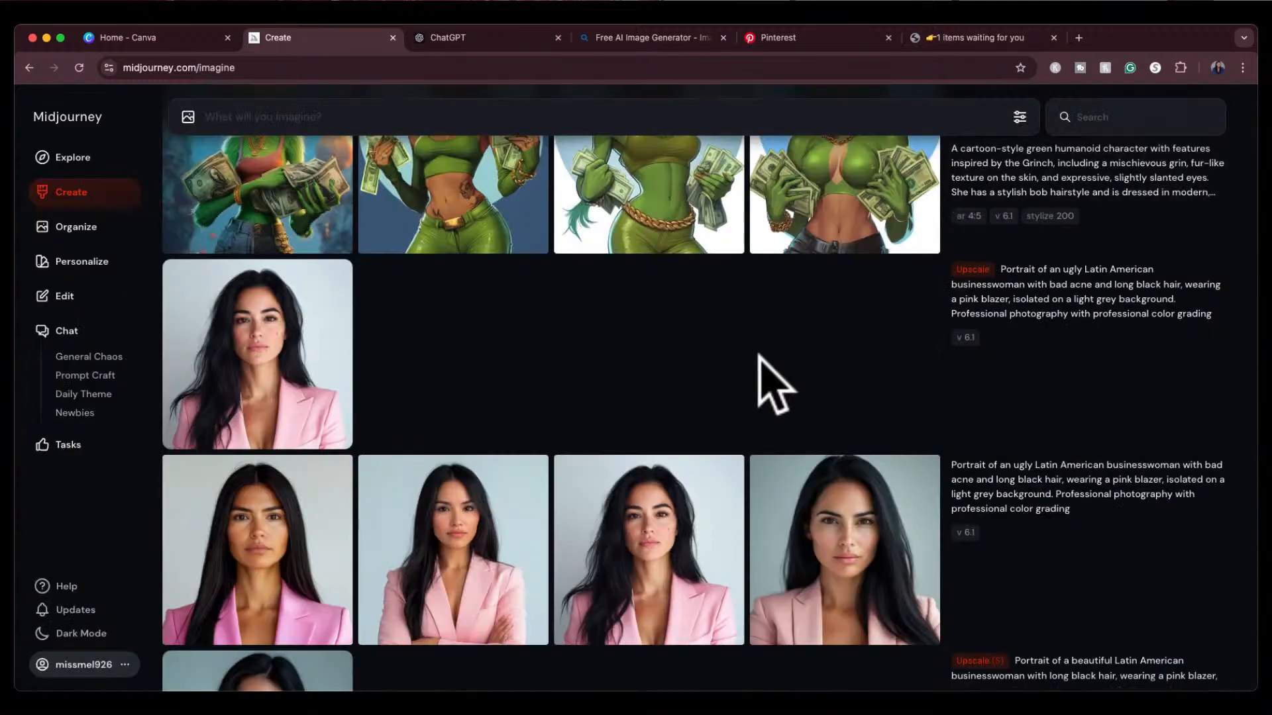
scroll(768, 381, "up", 6)
scroll(768, 391, "up", 6)
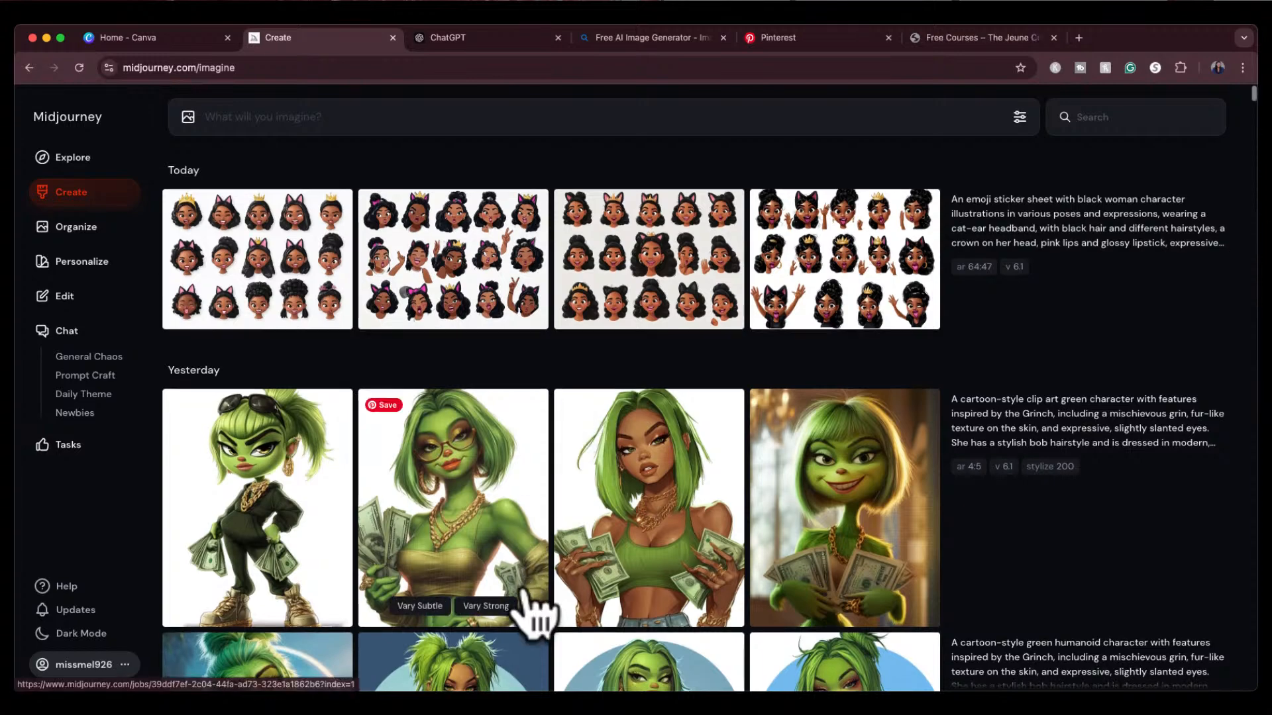
scroll(533, 610, "down", 5)
scroll(533, 599, "up", 5)
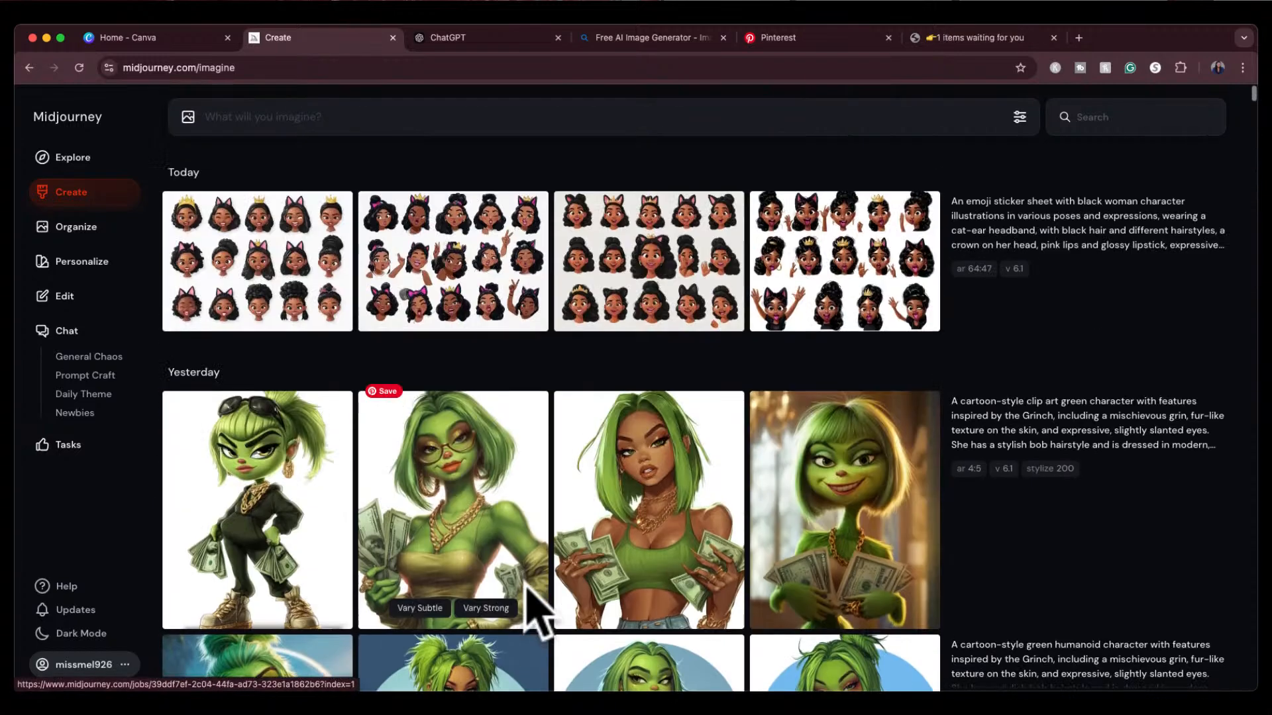
Step: Open the Explore feed and examine the scribbled sad man in the yellow sweater, including its prompt and both reference images
left_click(73, 159)
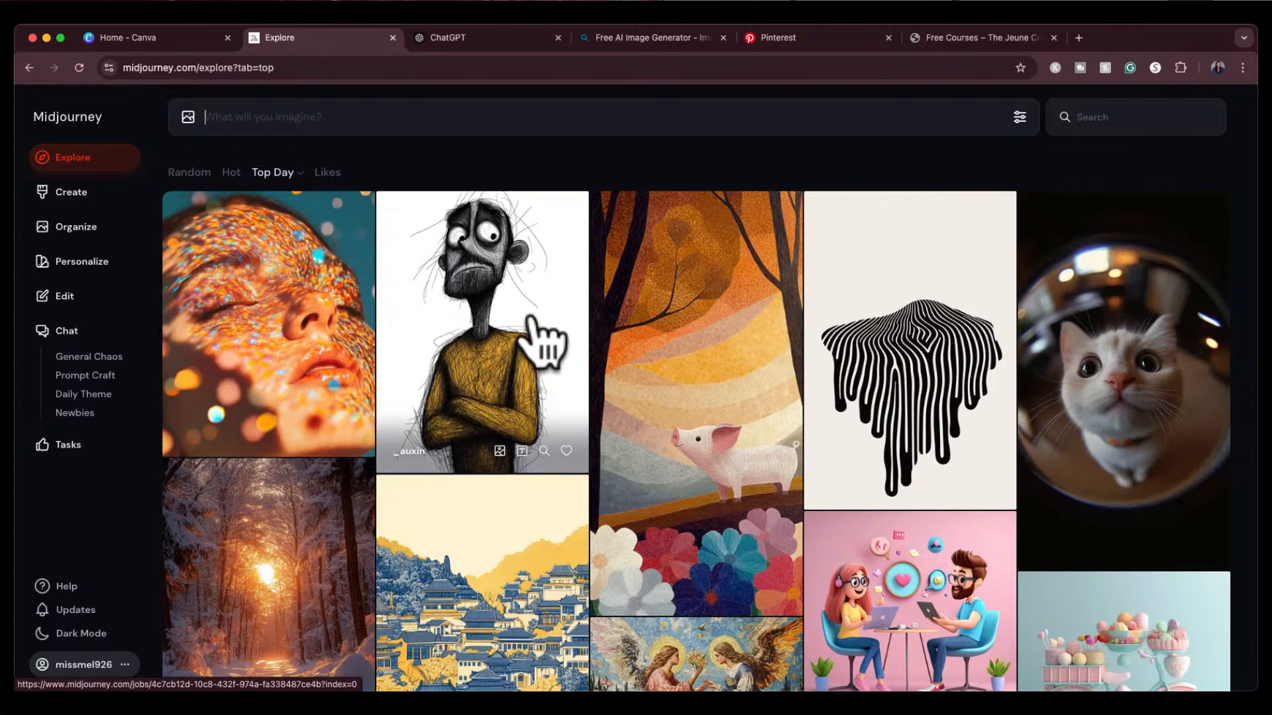
left_click(539, 343)
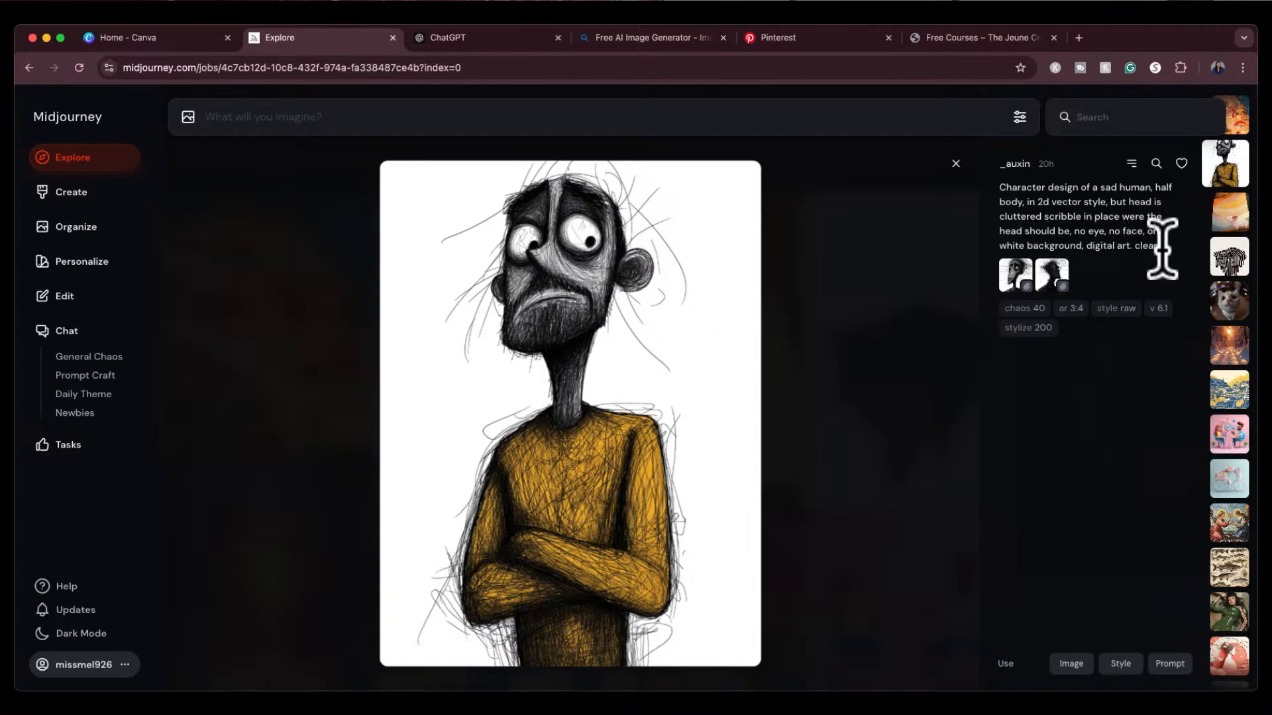
left_click(1011, 271)
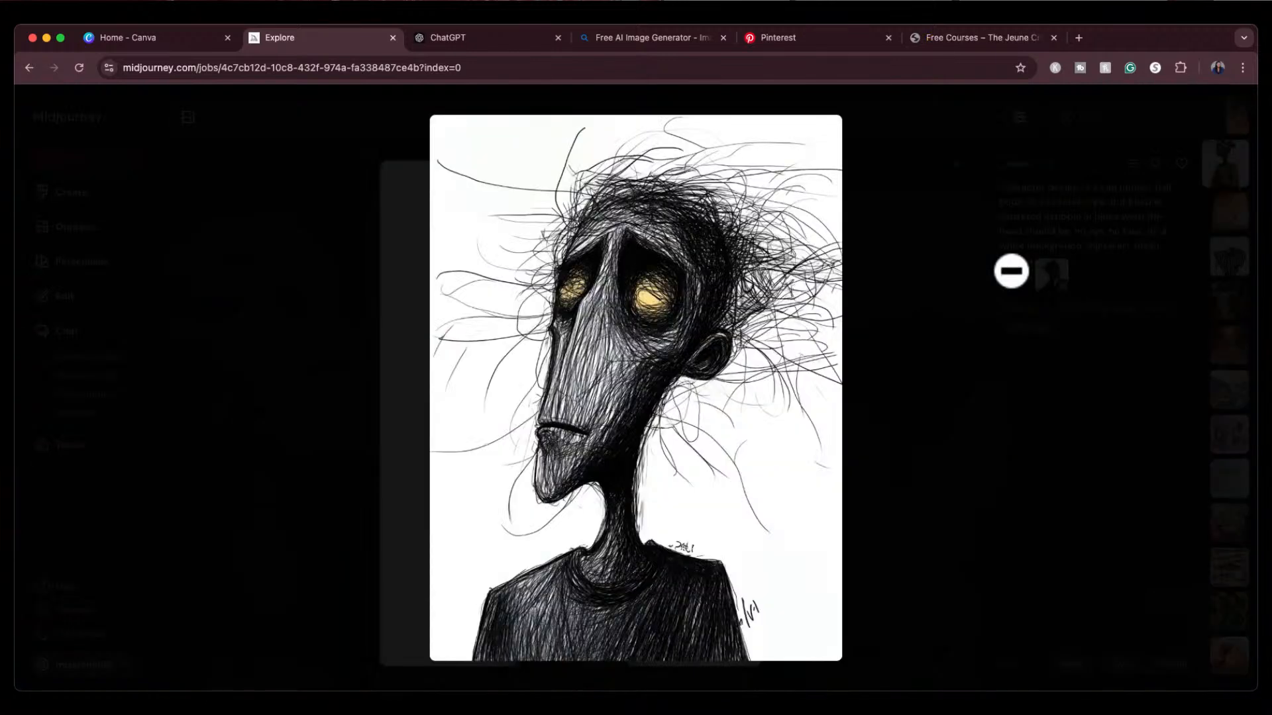
left_click(1002, 344)
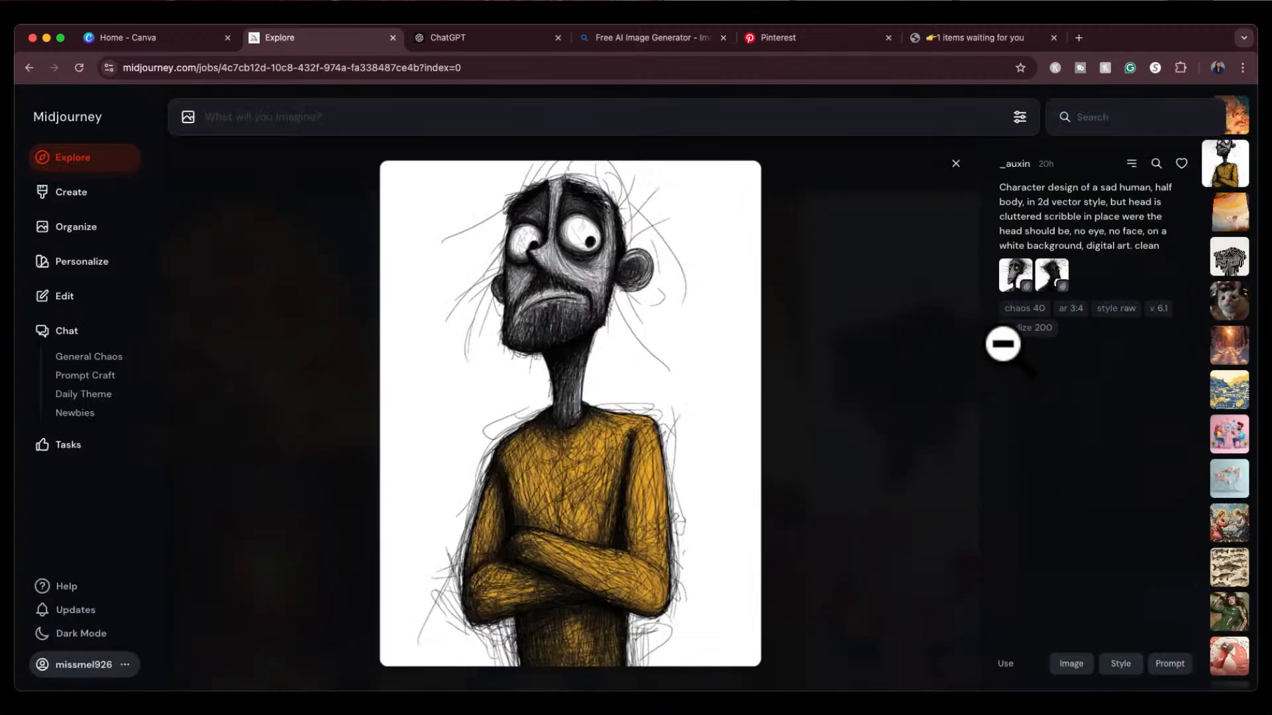
left_click(1050, 269)
left_click(1046, 396)
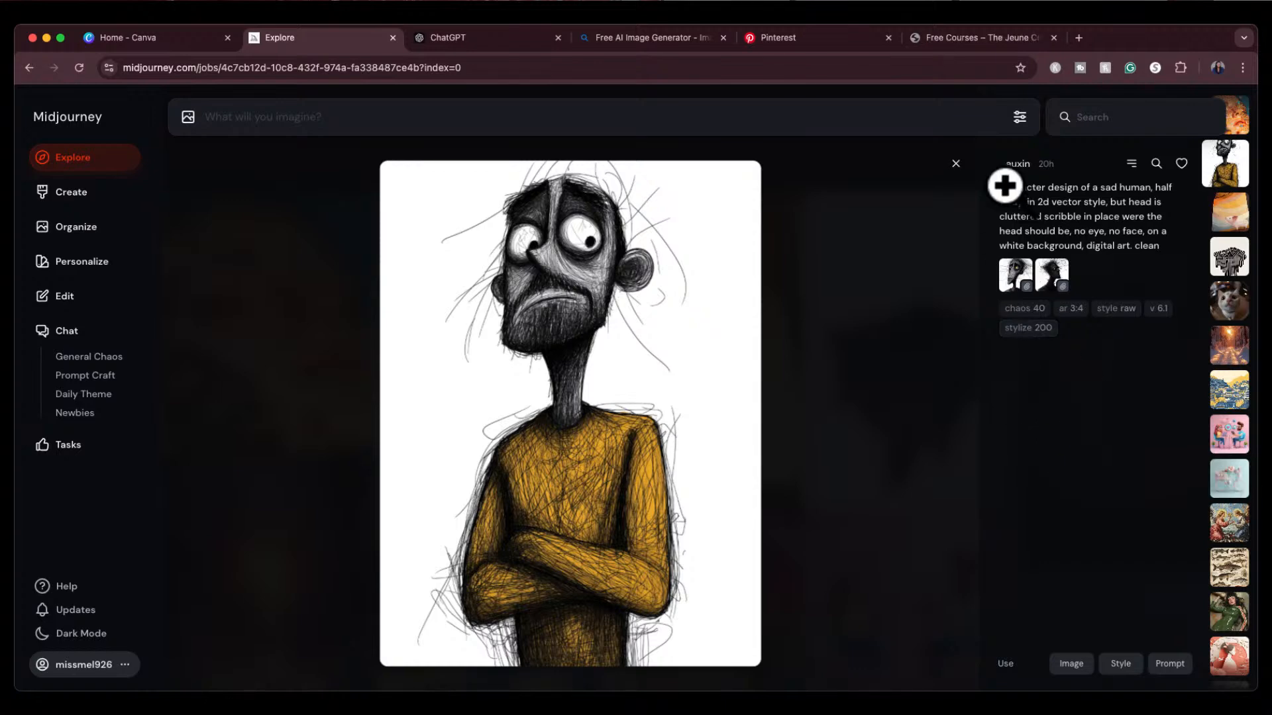
left_click(955, 163)
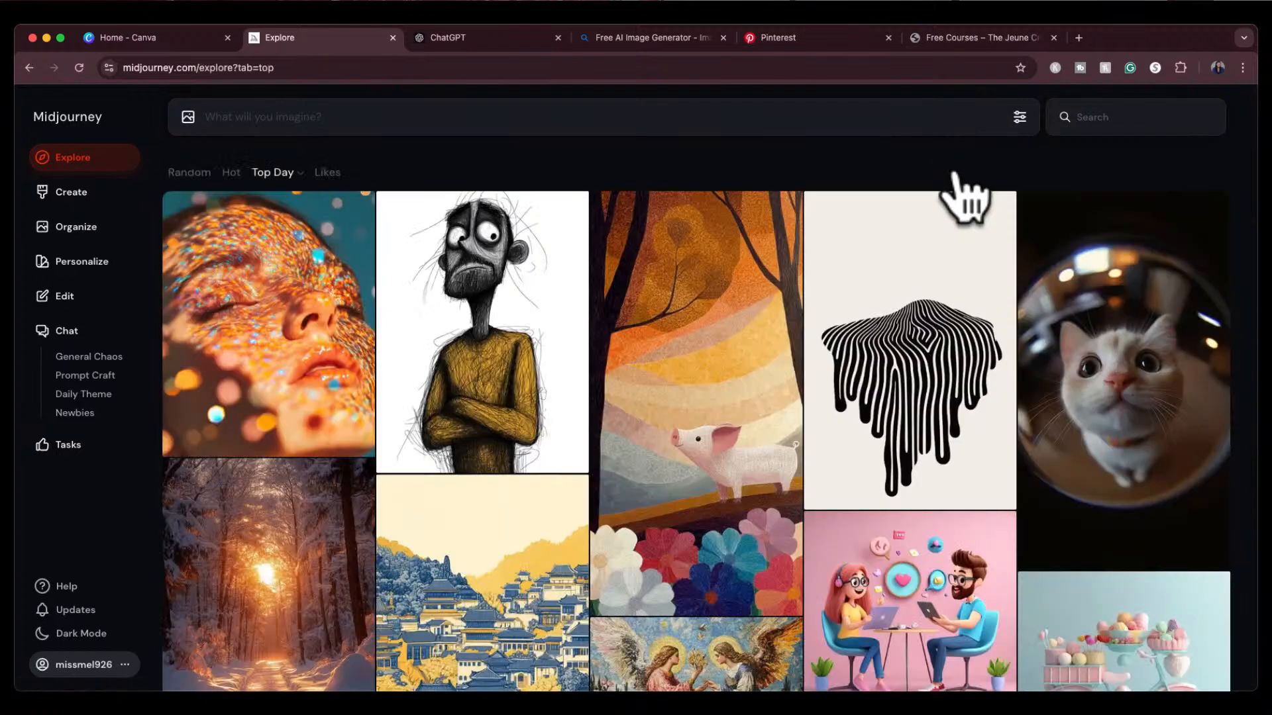
Step: View the prompt and parameters of the pink 3D image with two people on laptops at a table
scroll(861, 487, "down", 10)
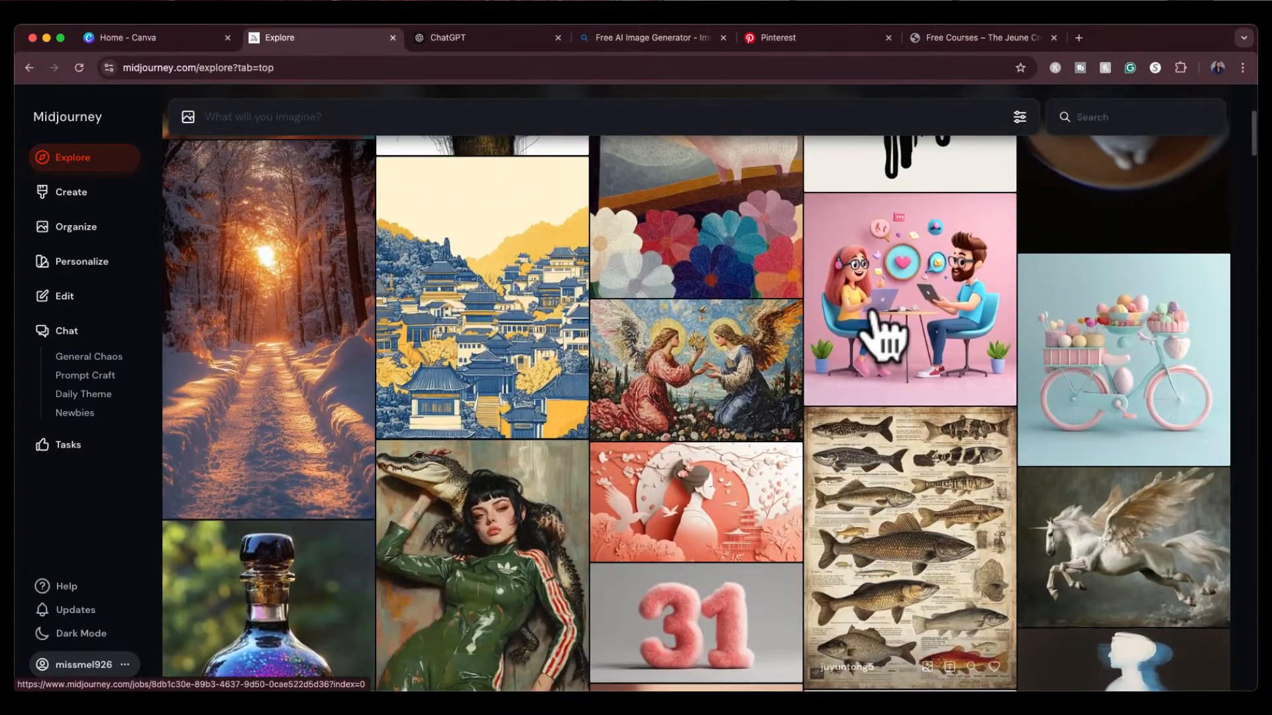
left_click(898, 305)
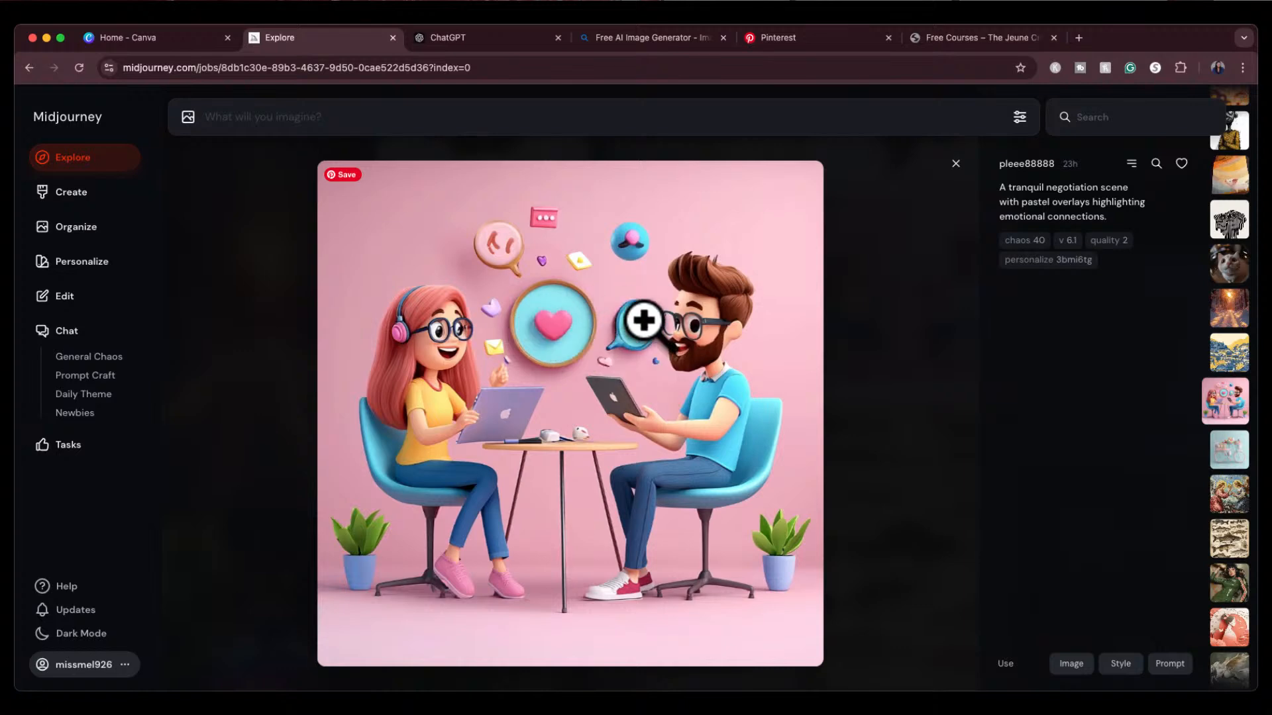
left_click(941, 172)
Step: Browse the Top Day images in the Explore feed for examples of different styles and subjects
scroll(767, 563, "down", 4)
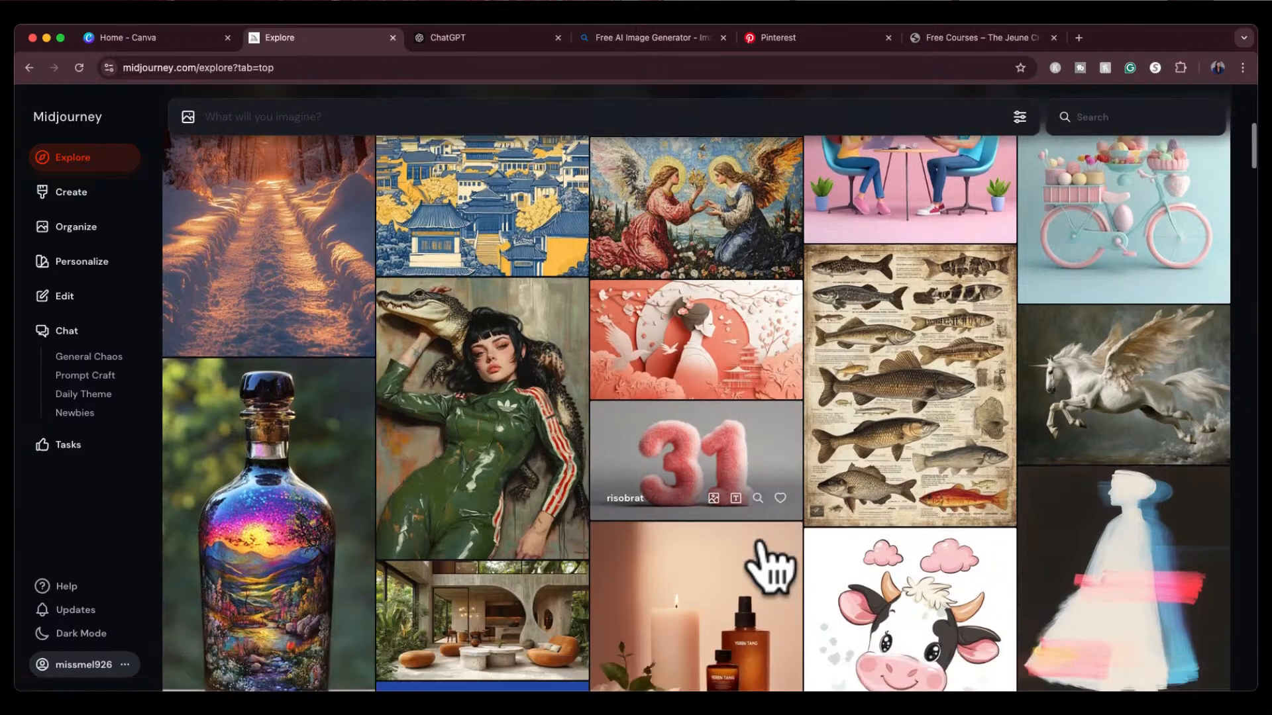
scroll(769, 563, "down", 8)
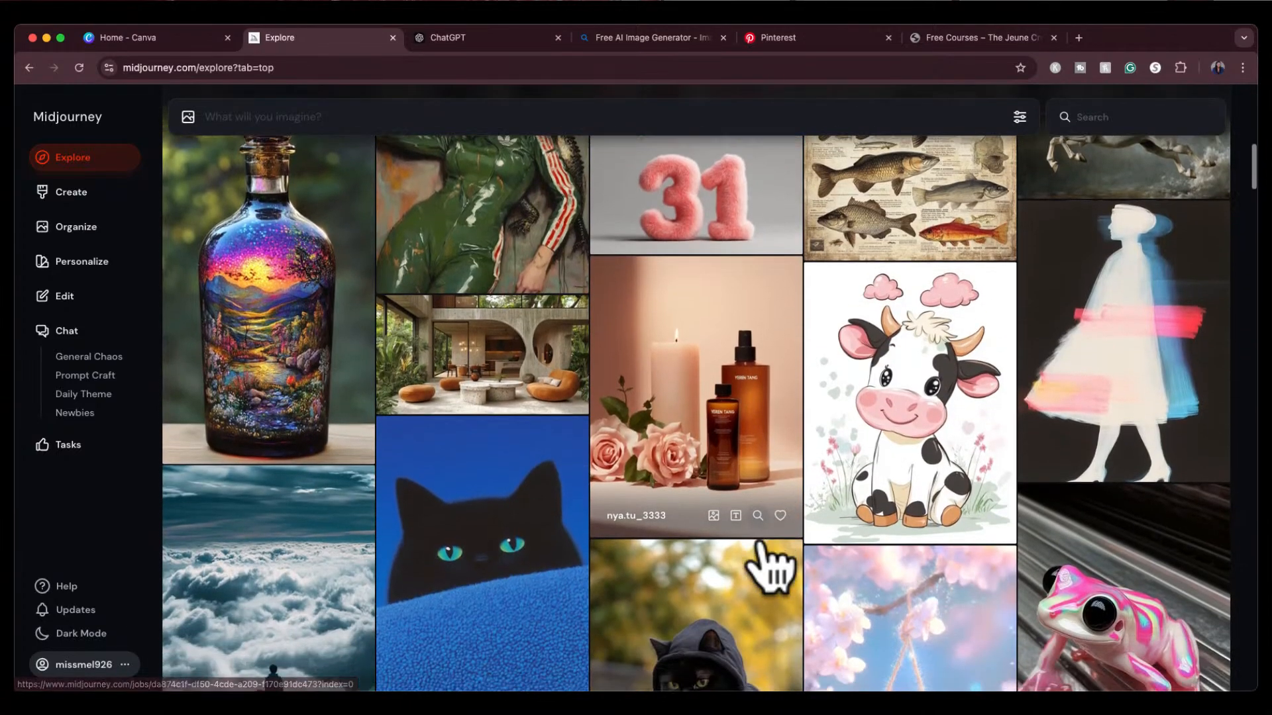
scroll(769, 563, "up", 2)
scroll(768, 563, "down", 10)
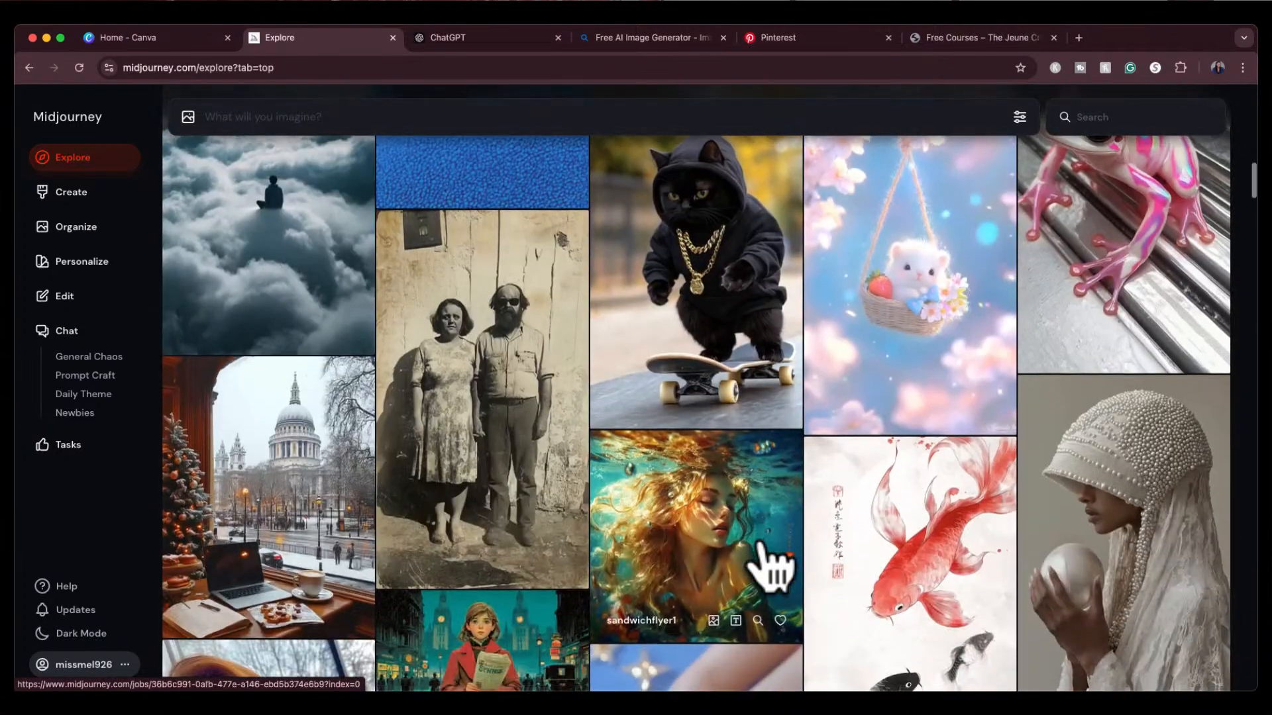
scroll(768, 566, "up", 3)
scroll(769, 567, "down", 10)
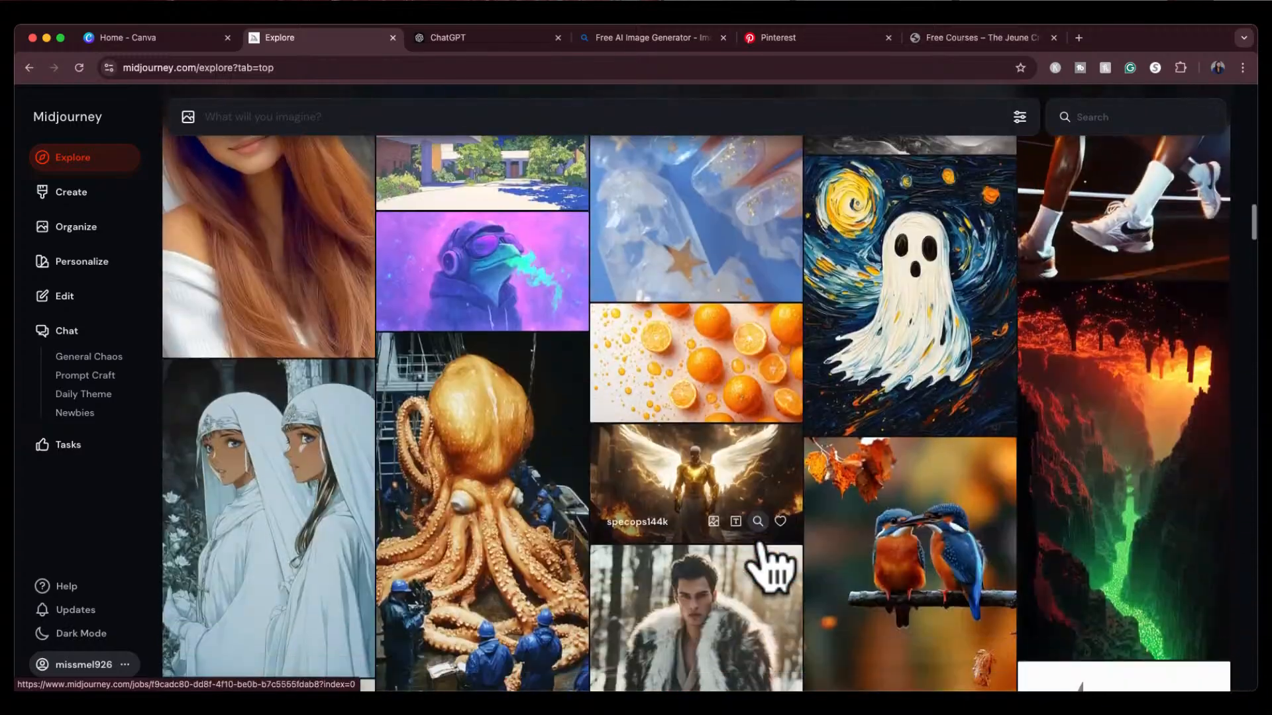
scroll(769, 567, "down", 8)
scroll(769, 566, "up", 15)
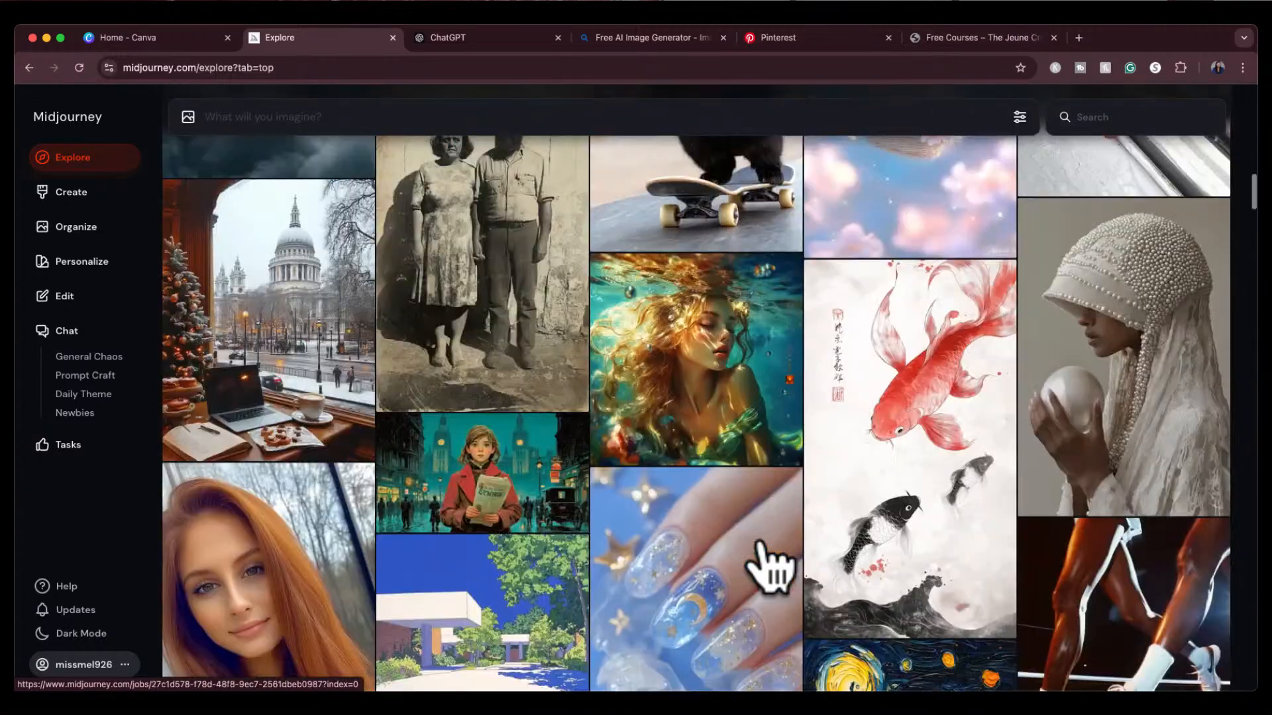
scroll(768, 566, "up", 10)
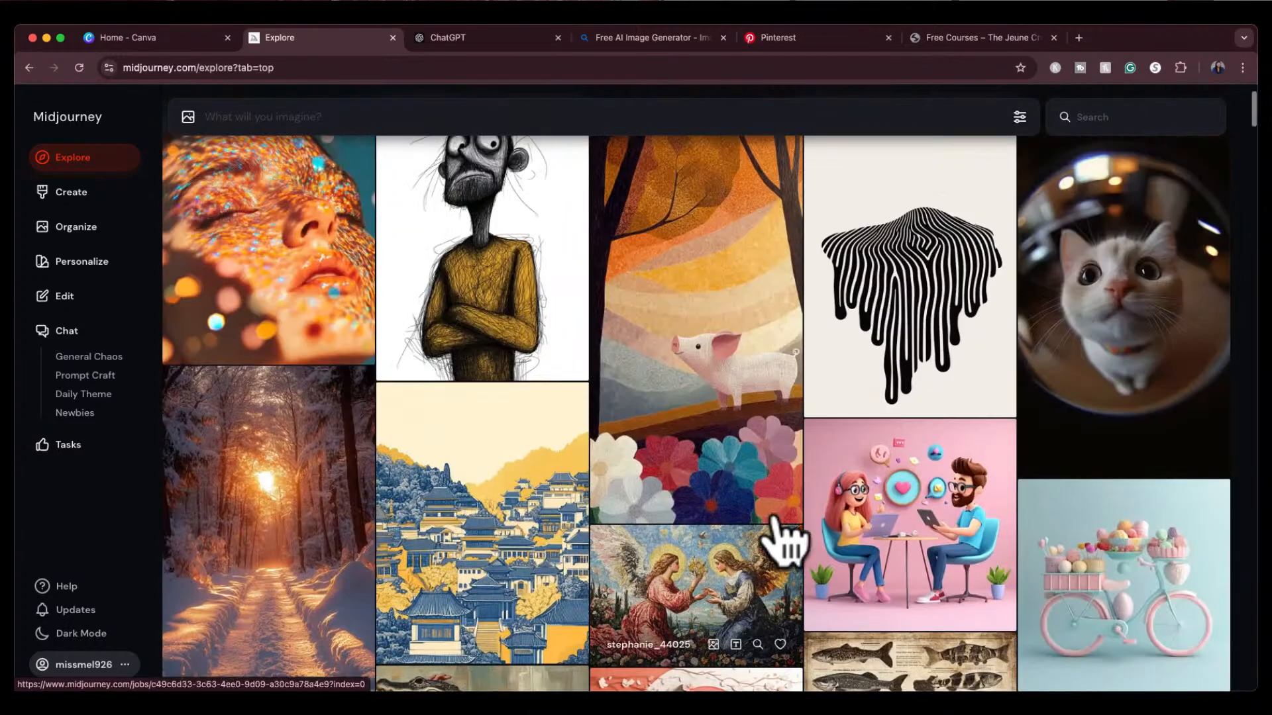
Step: Search the Explore gallery for "dog" and look through the matching images
left_click(1116, 117)
type("dog")
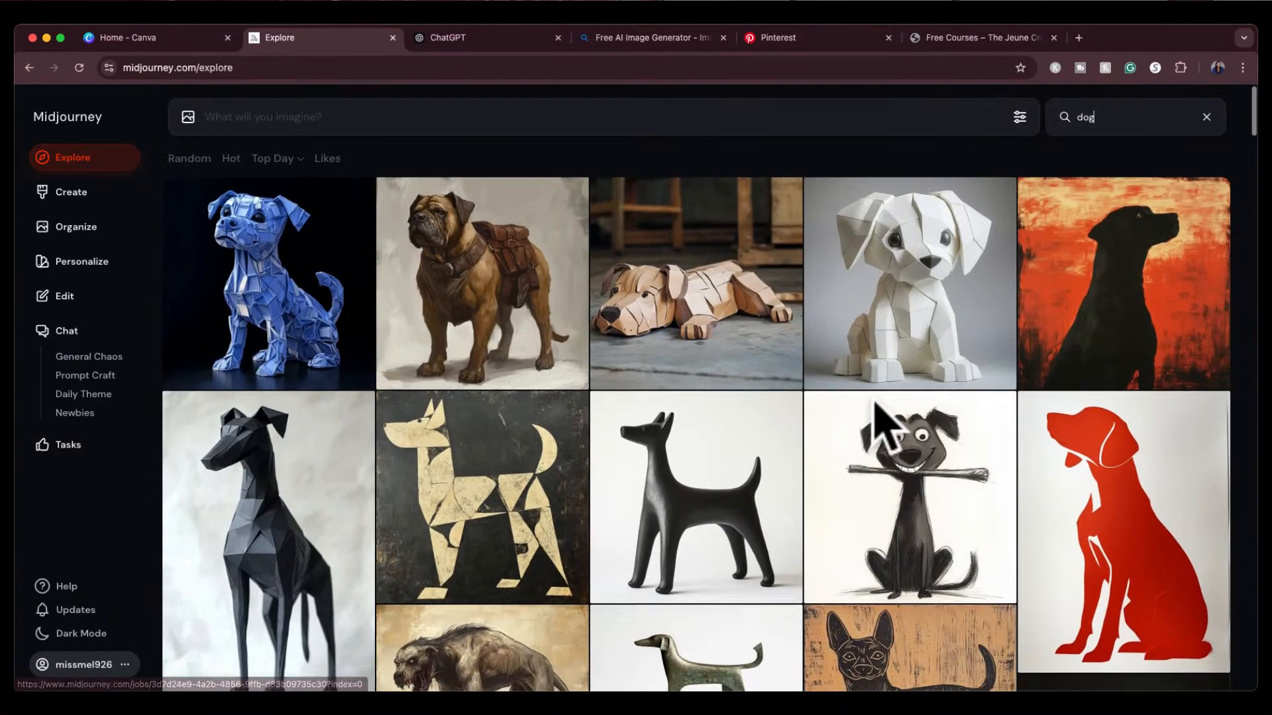
scroll(876, 404, "down", 15)
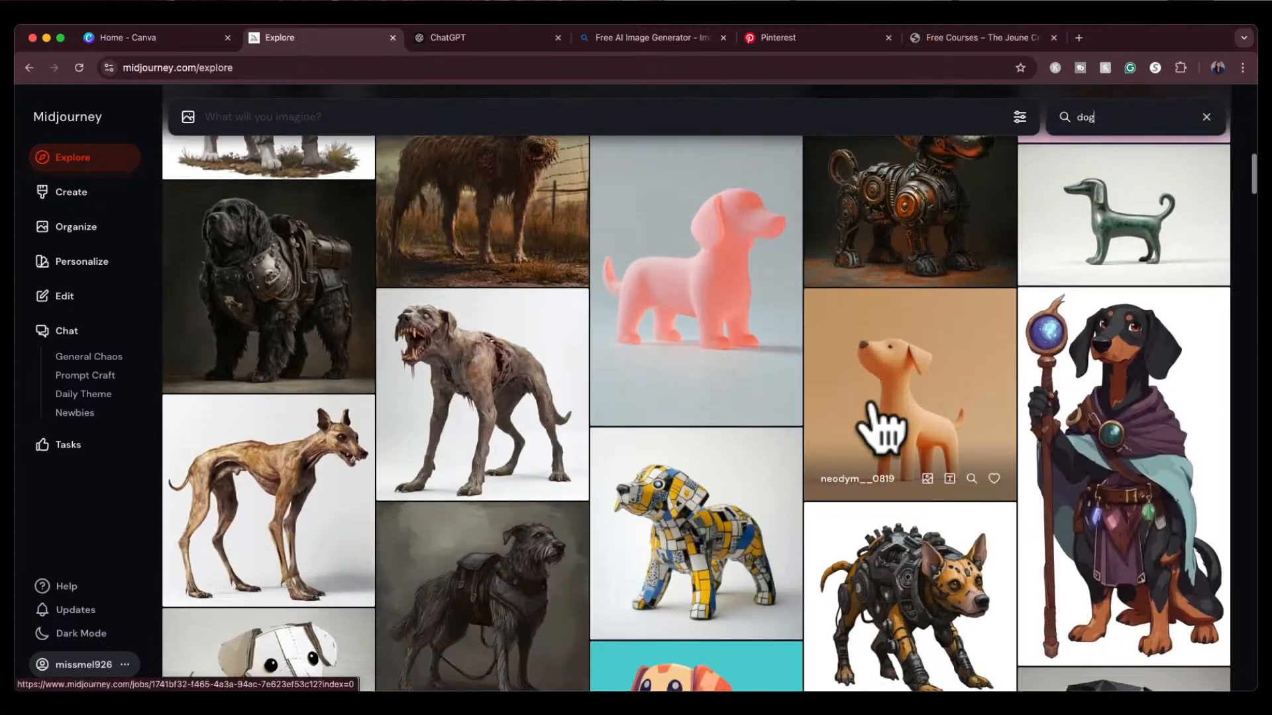
scroll(881, 431, "down", 3)
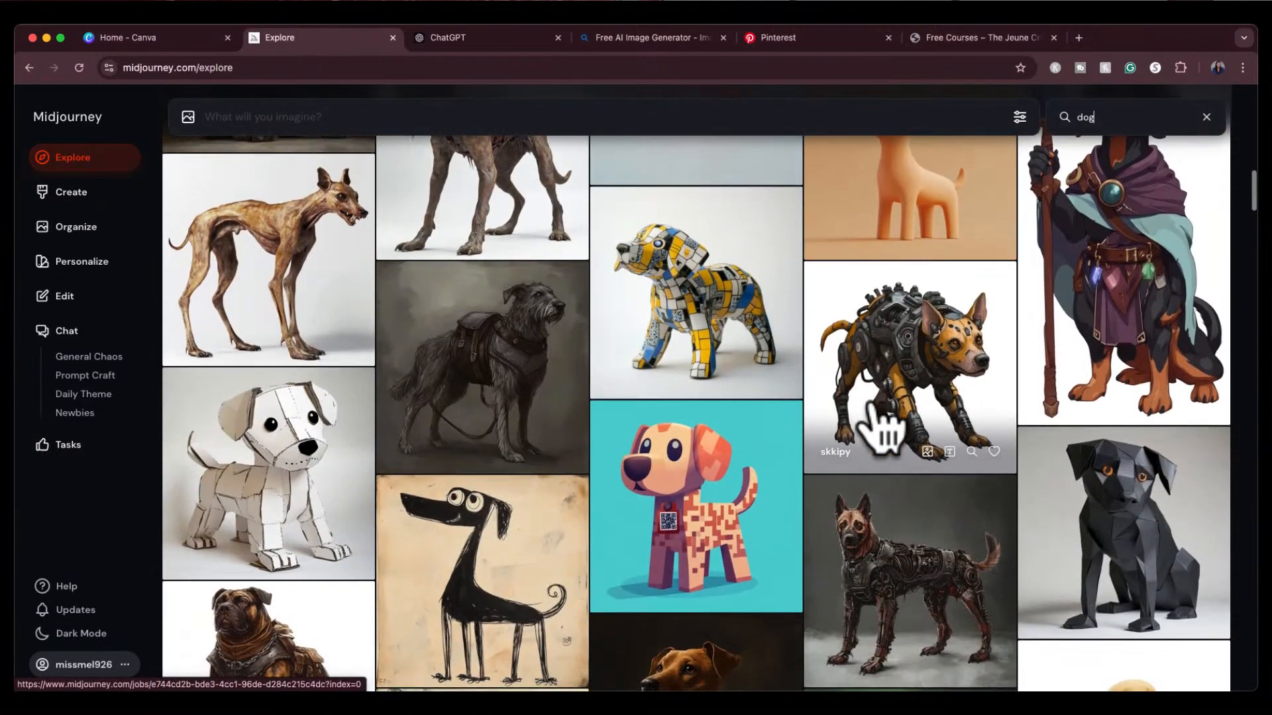
scroll(881, 431, "down", 4)
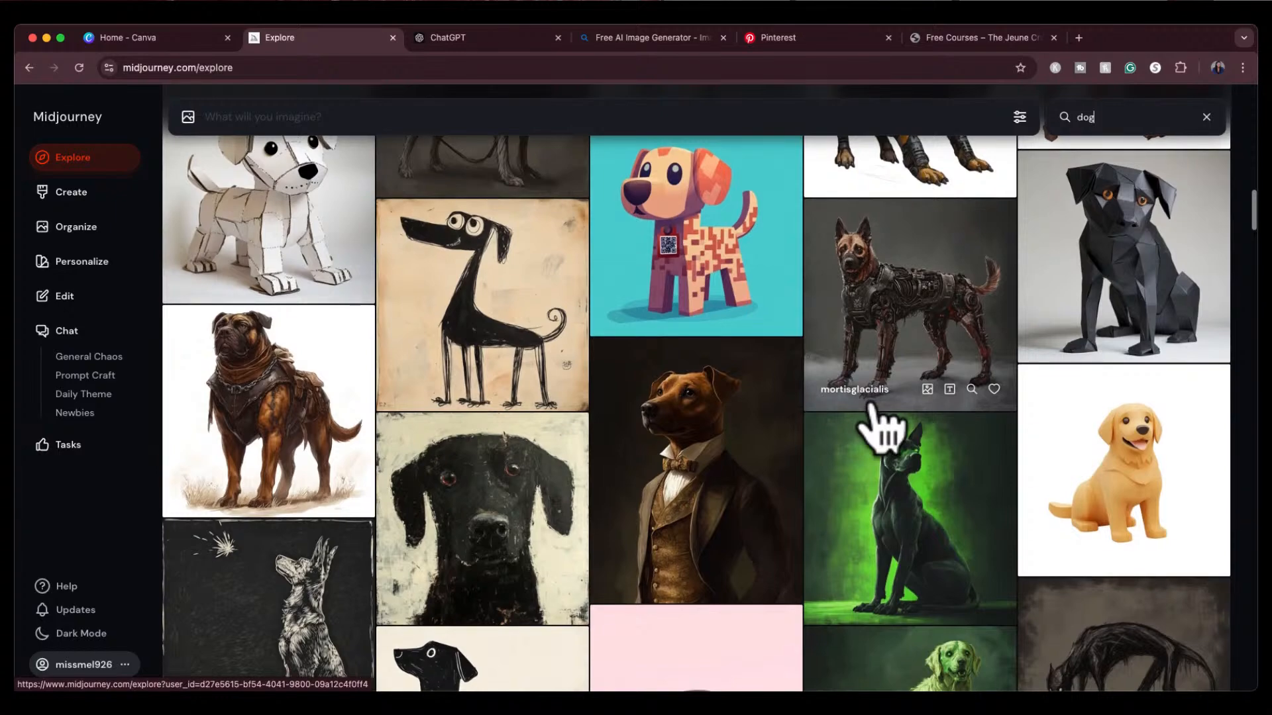
scroll(980, 484, "down", 5)
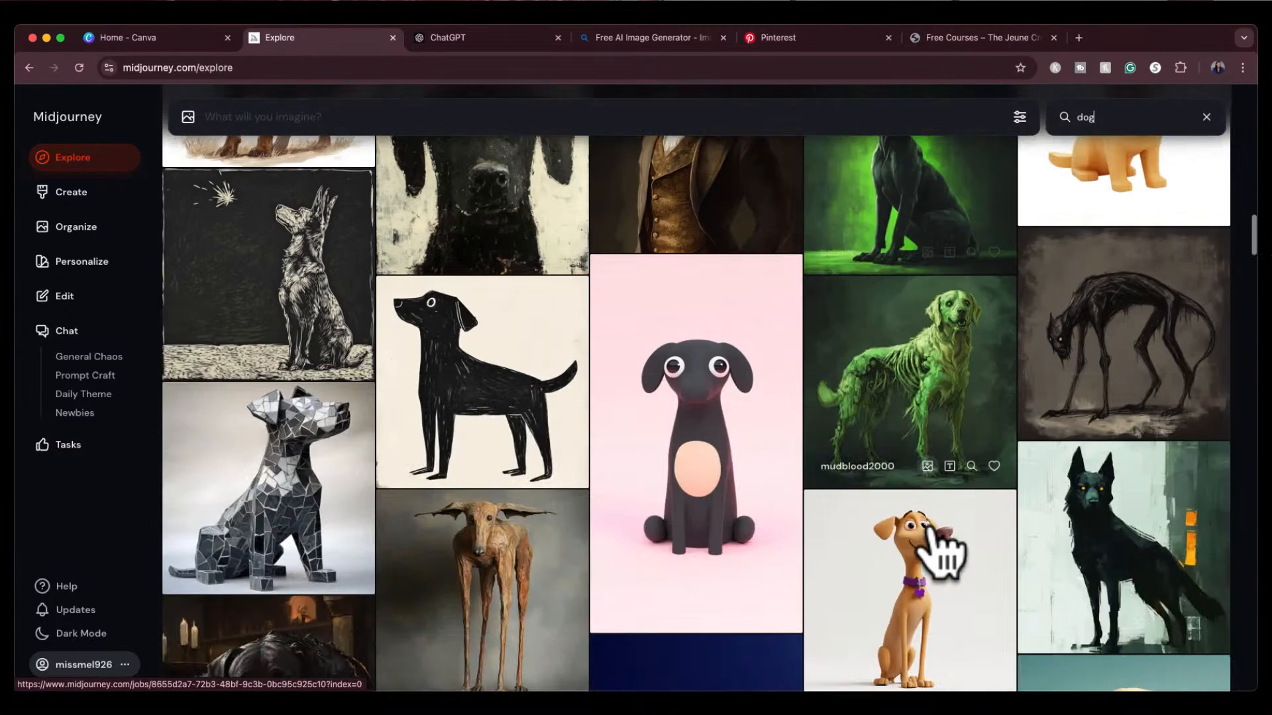
scroll(944, 550, "down", 4)
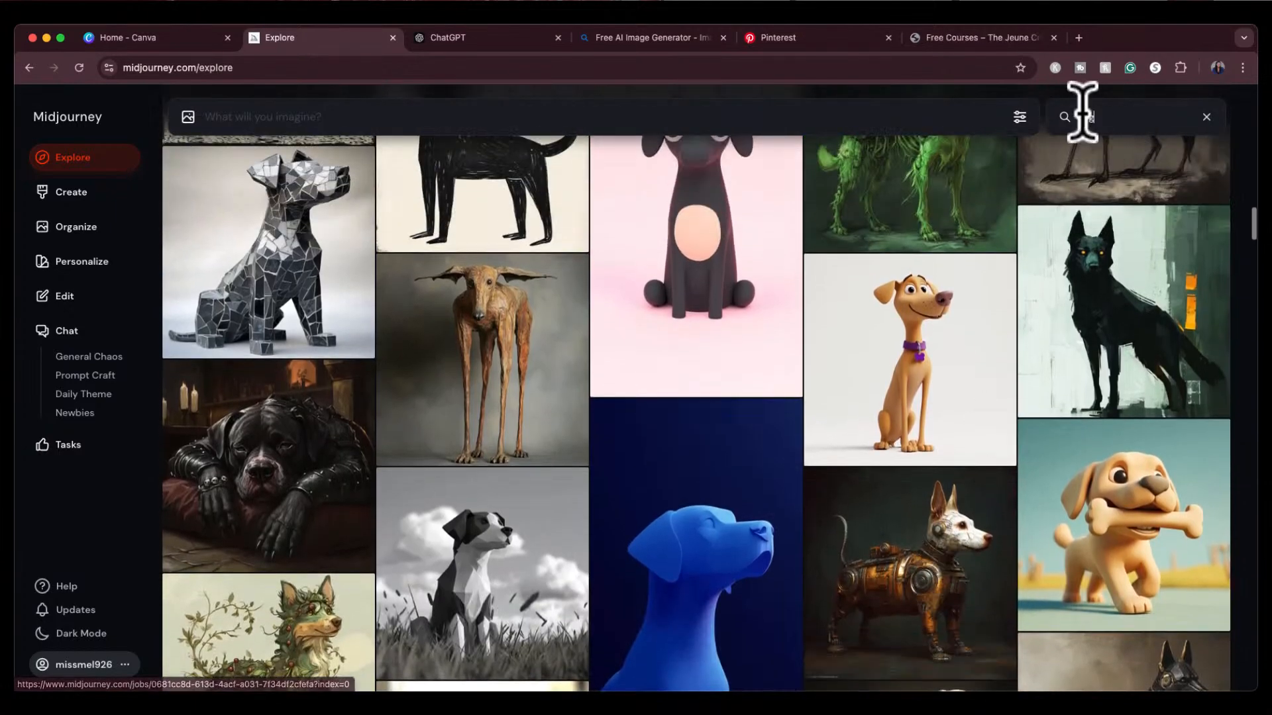
Step: Search the gallery for "real dog" and view the prompt of the black dog portrait with wispy ears
type("m")
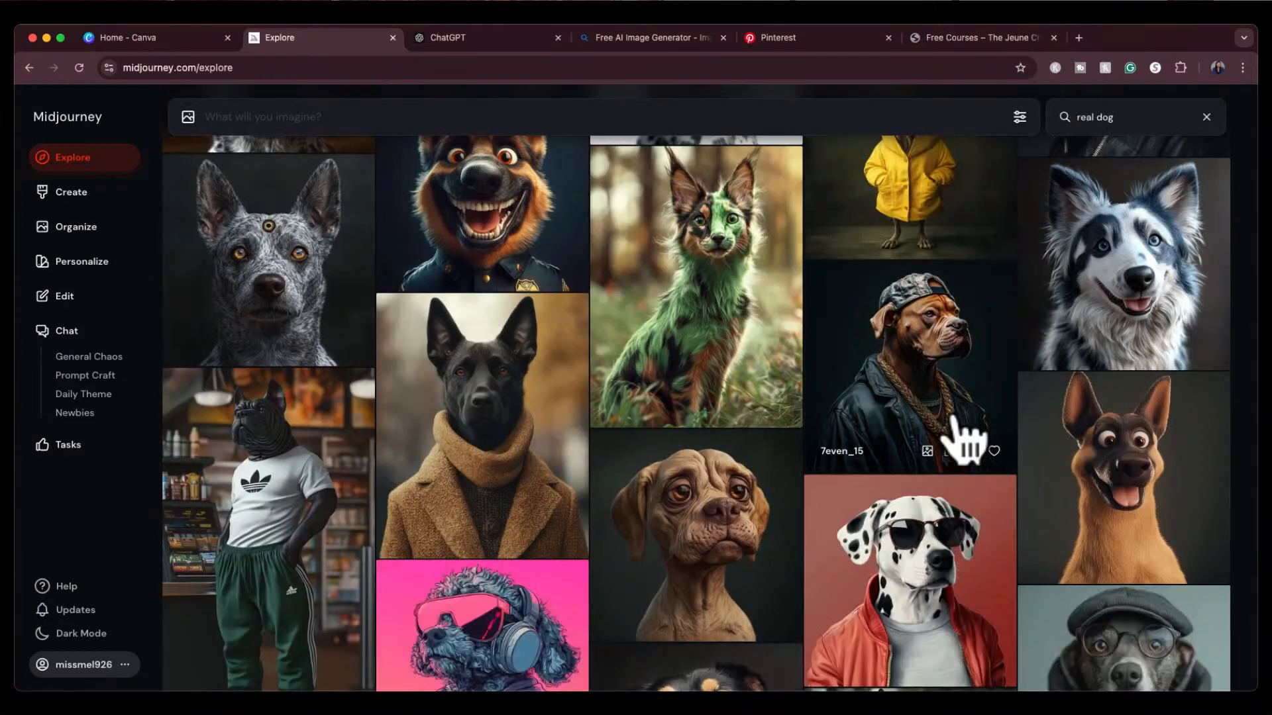
scroll(964, 440, "up", 5)
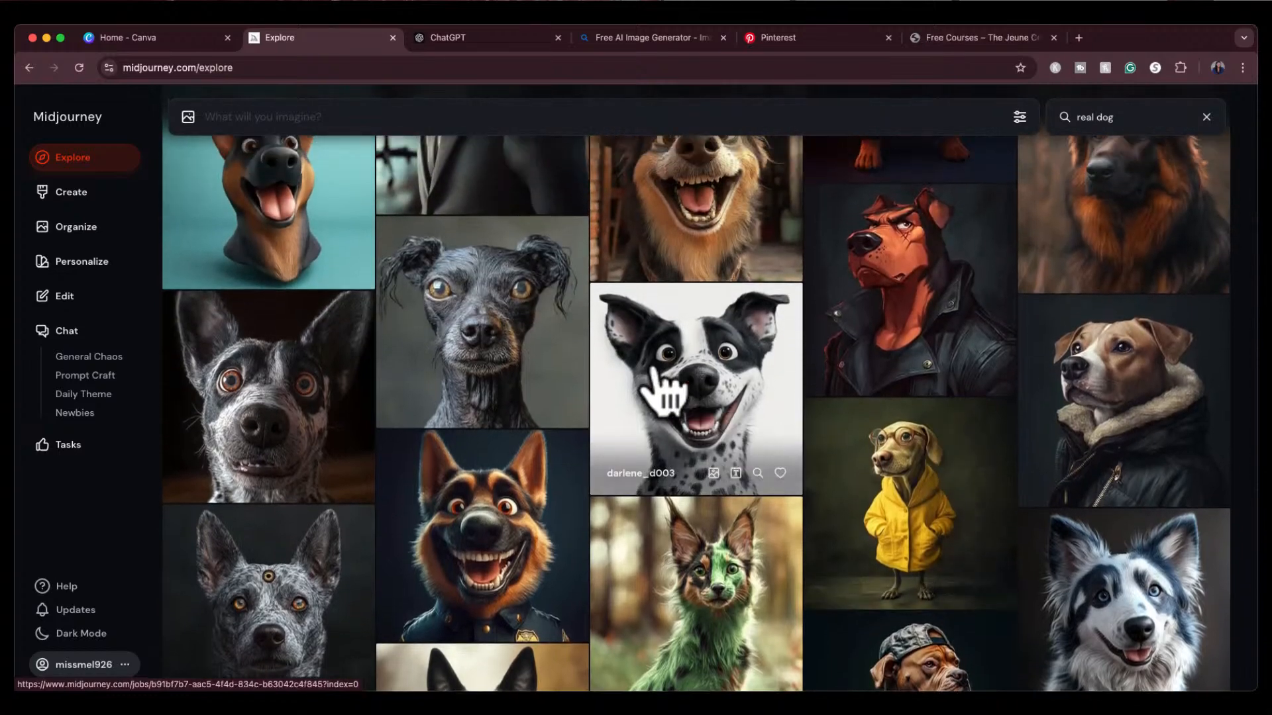
left_click(576, 361)
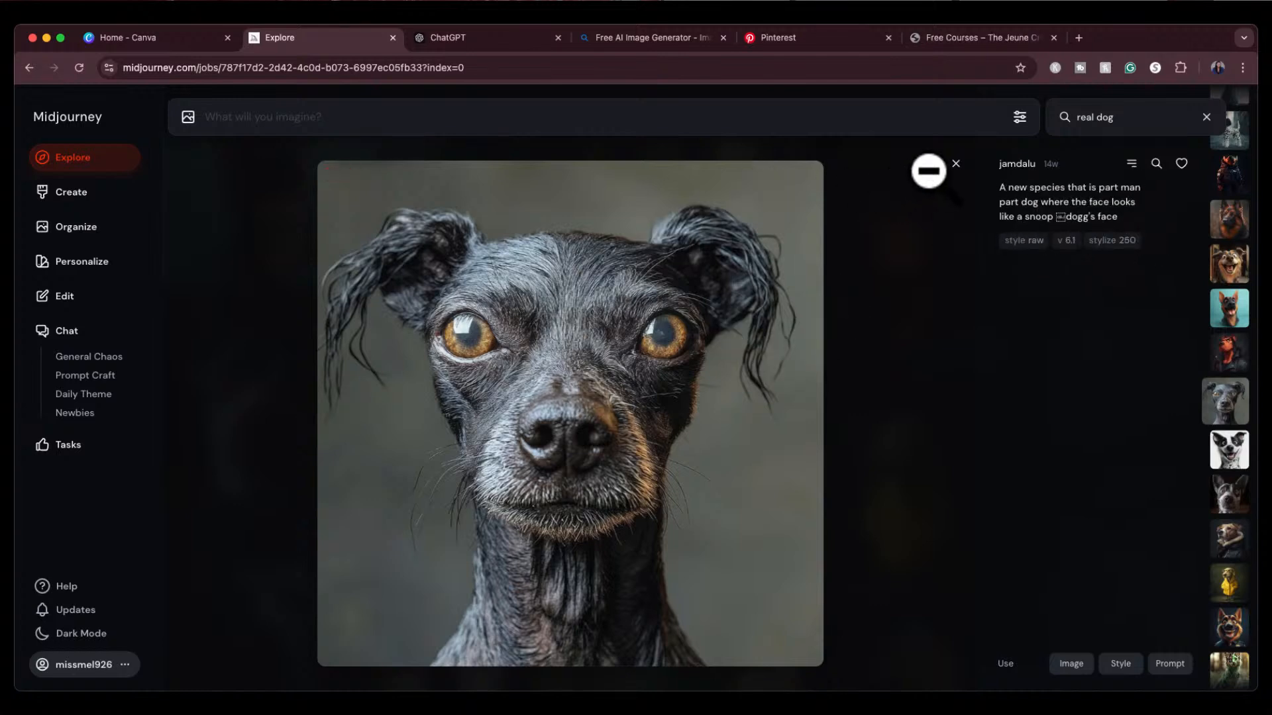
left_click(956, 163)
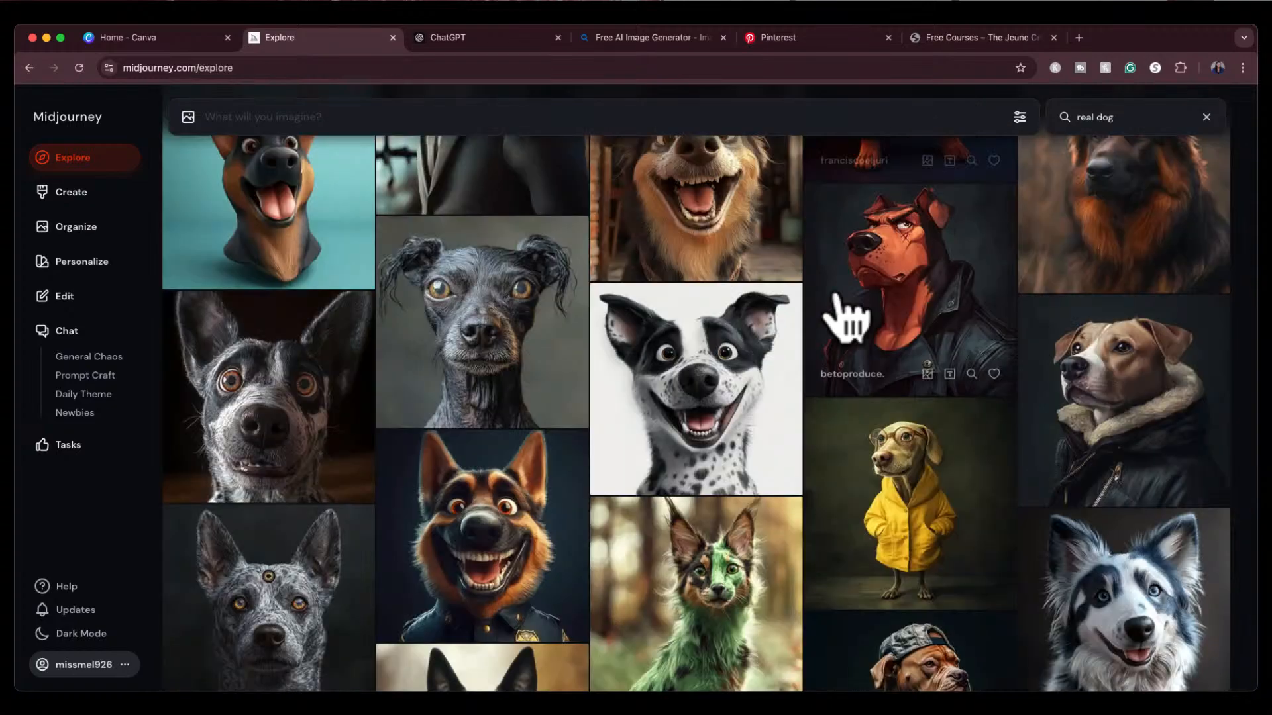
Step: View the prompt of the white dog portrait in a dark turtleneck from the "real dog" results
scroll(780, 397, "up", 10)
scroll(779, 411, "down", 4)
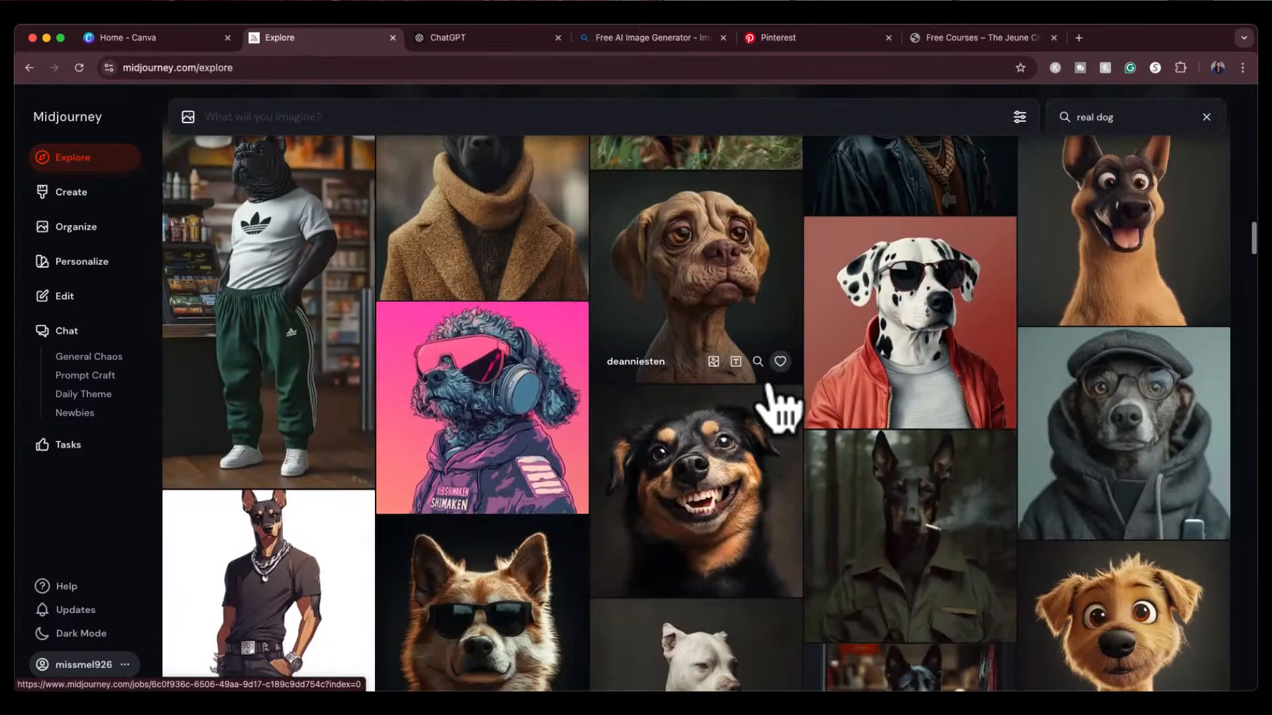
scroll(778, 407, "down", 2)
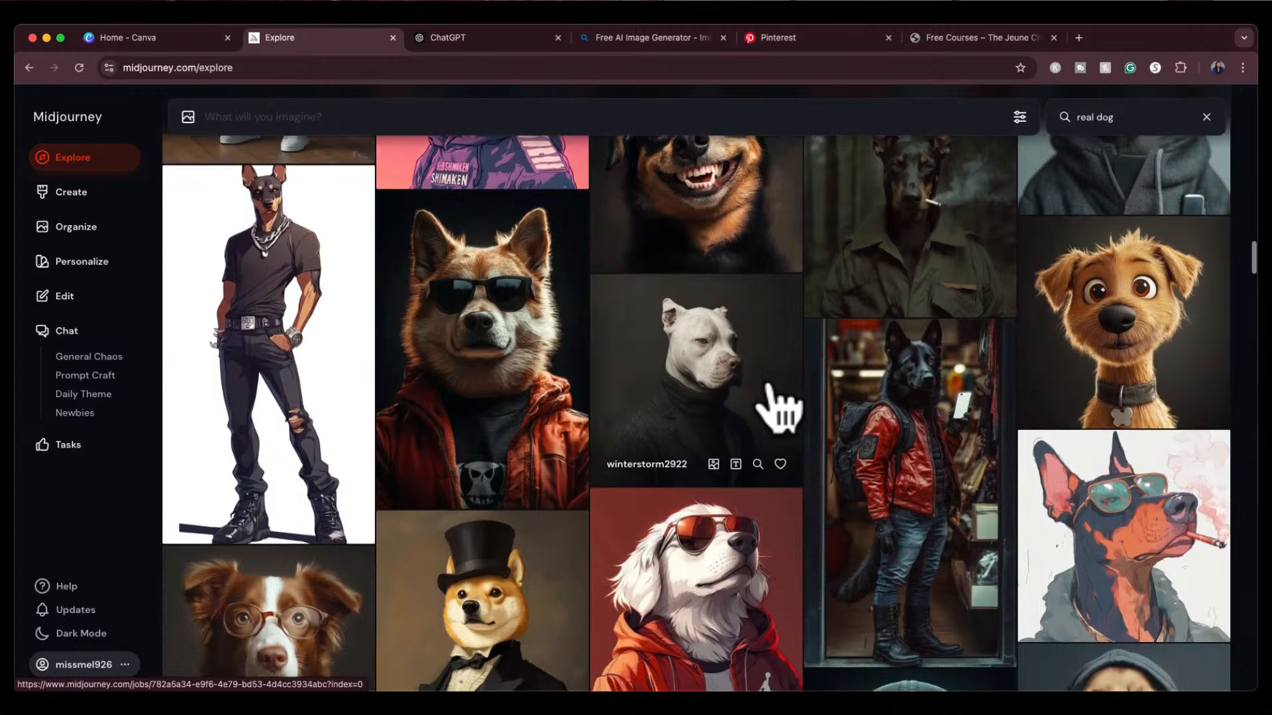
left_click(745, 358)
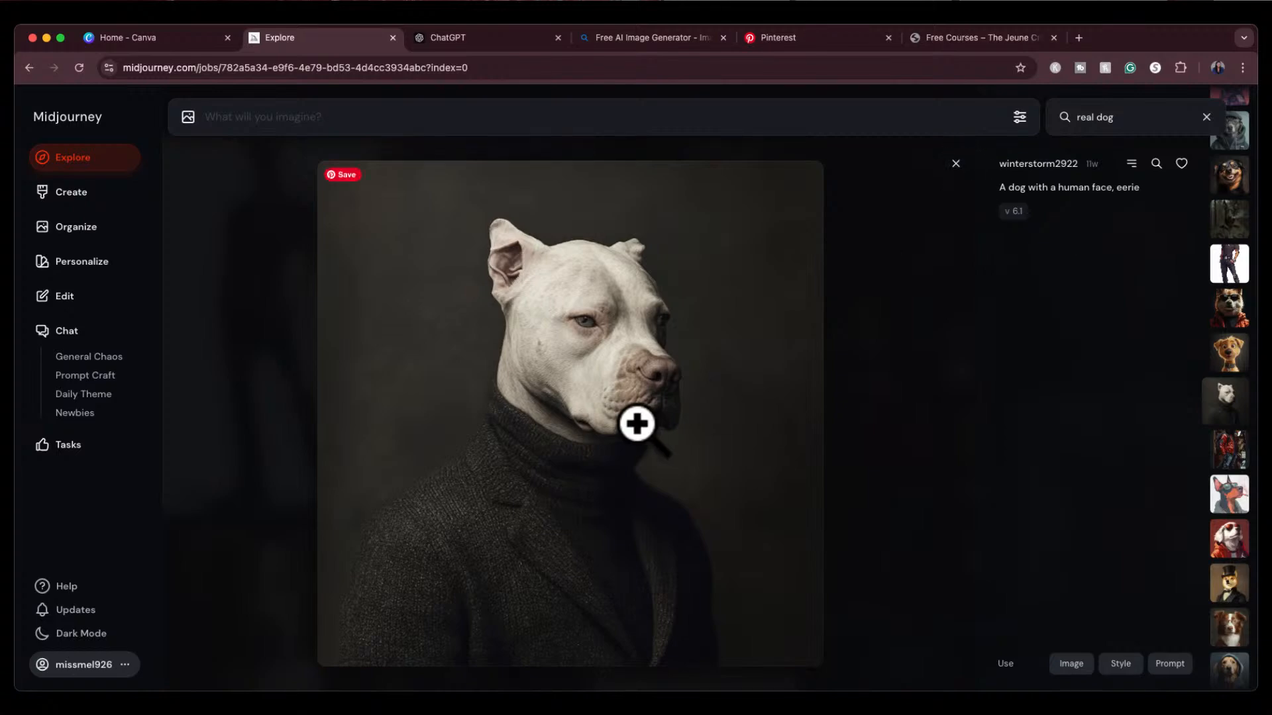
left_click(945, 172)
Step: Browse further through the dog images and view the prompt of the poodle in a cream sweater and jeans
scroll(767, 455, "down", 8)
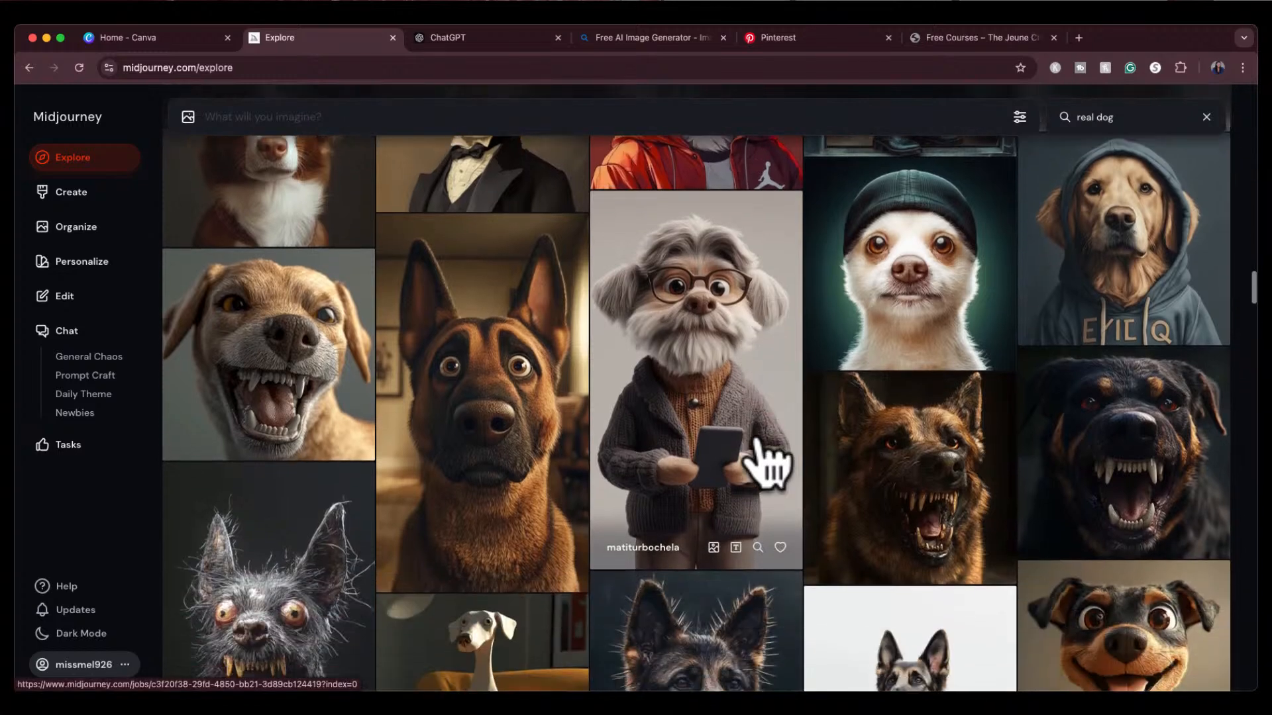
scroll(769, 463, "down", 3)
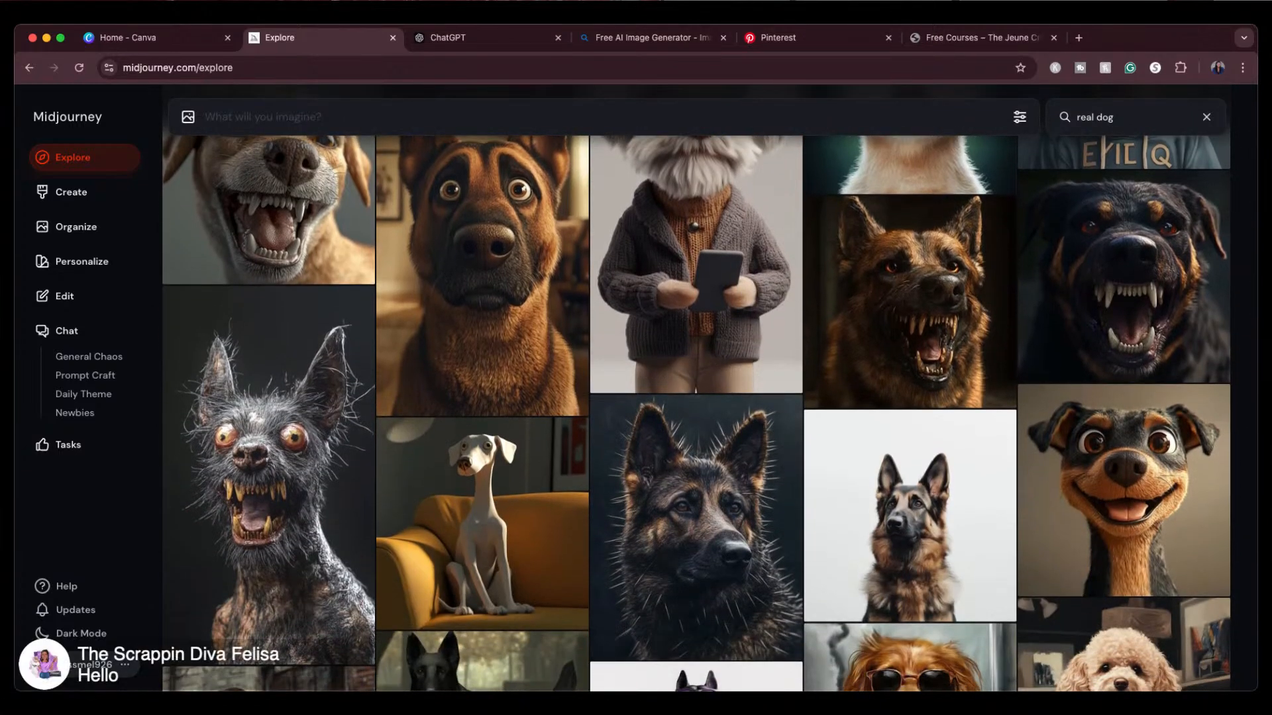
scroll(695, 411, "down", 3)
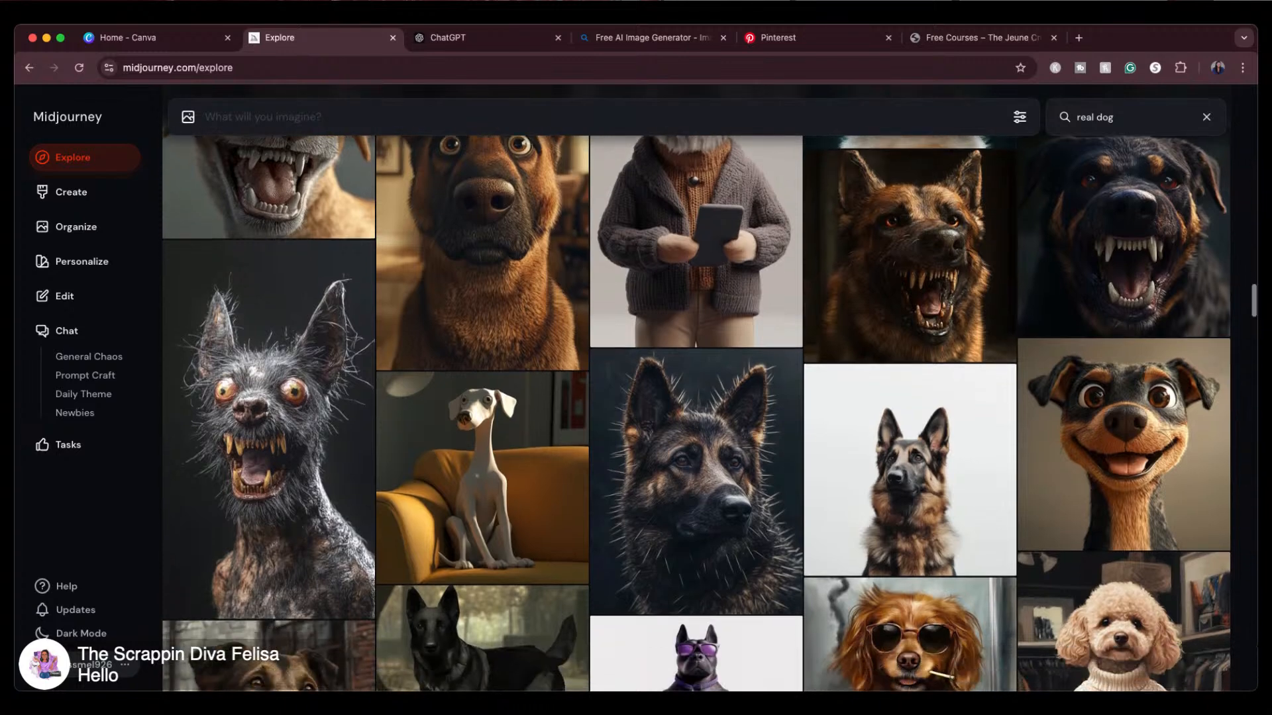
scroll(696, 410, "down", 5)
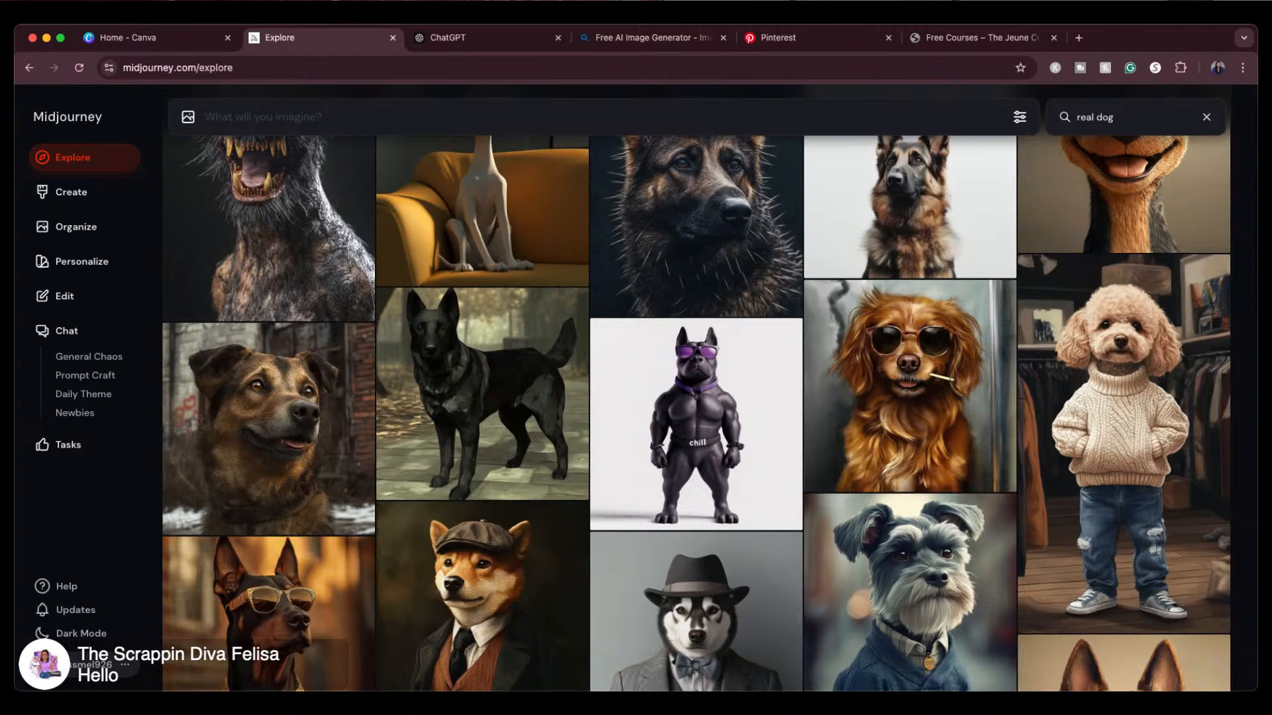
left_click(1107, 387)
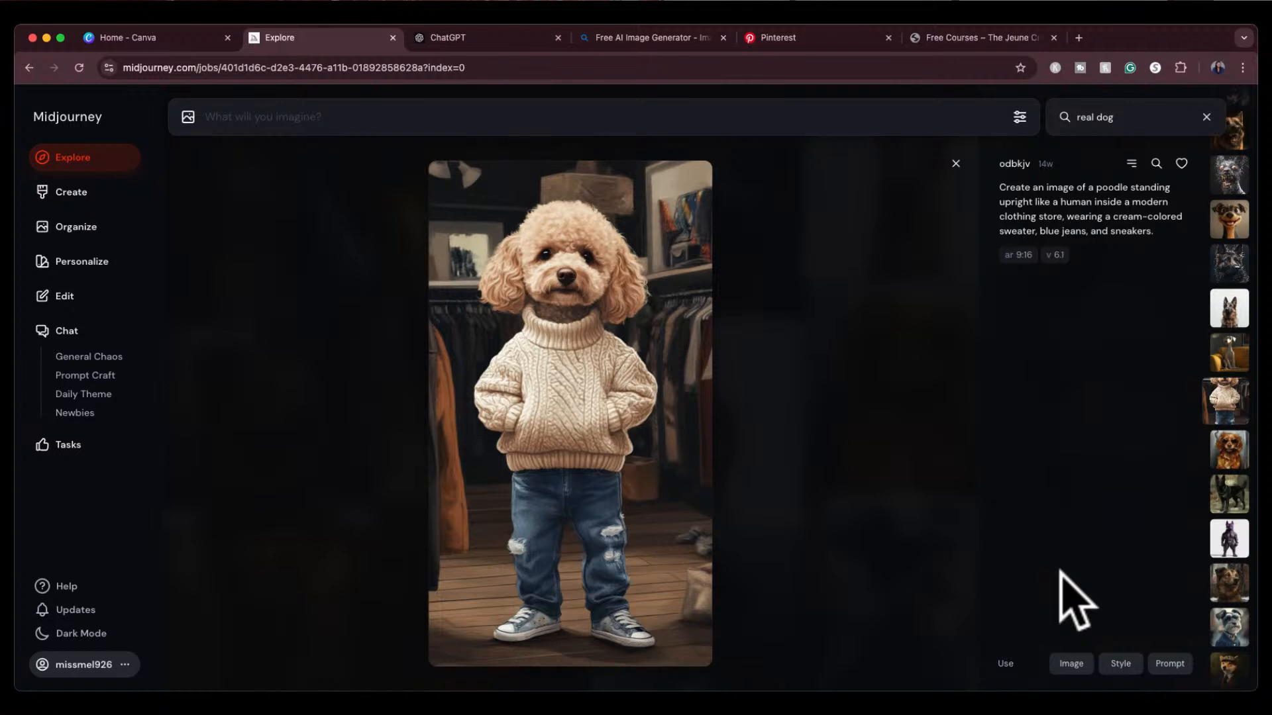
left_click(956, 164)
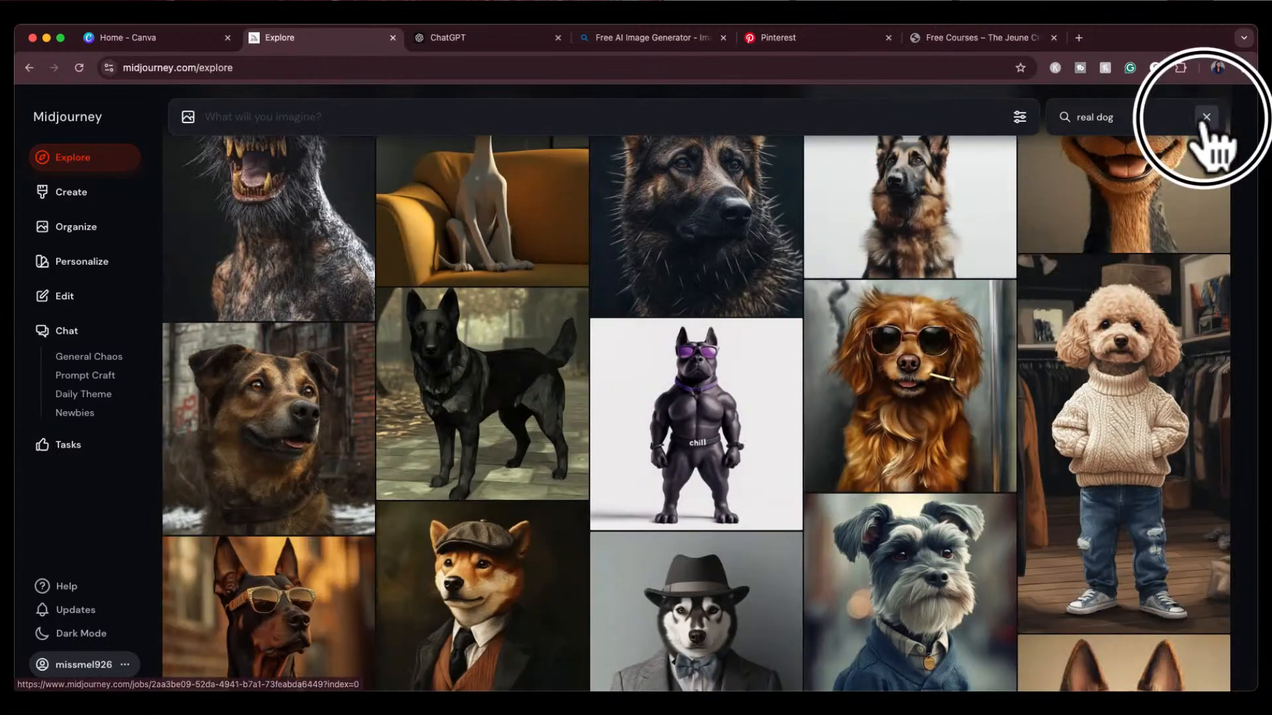
Step: Replace the gallery search with "black woman" and look through the matching images
left_click(1207, 116)
type("black woman")
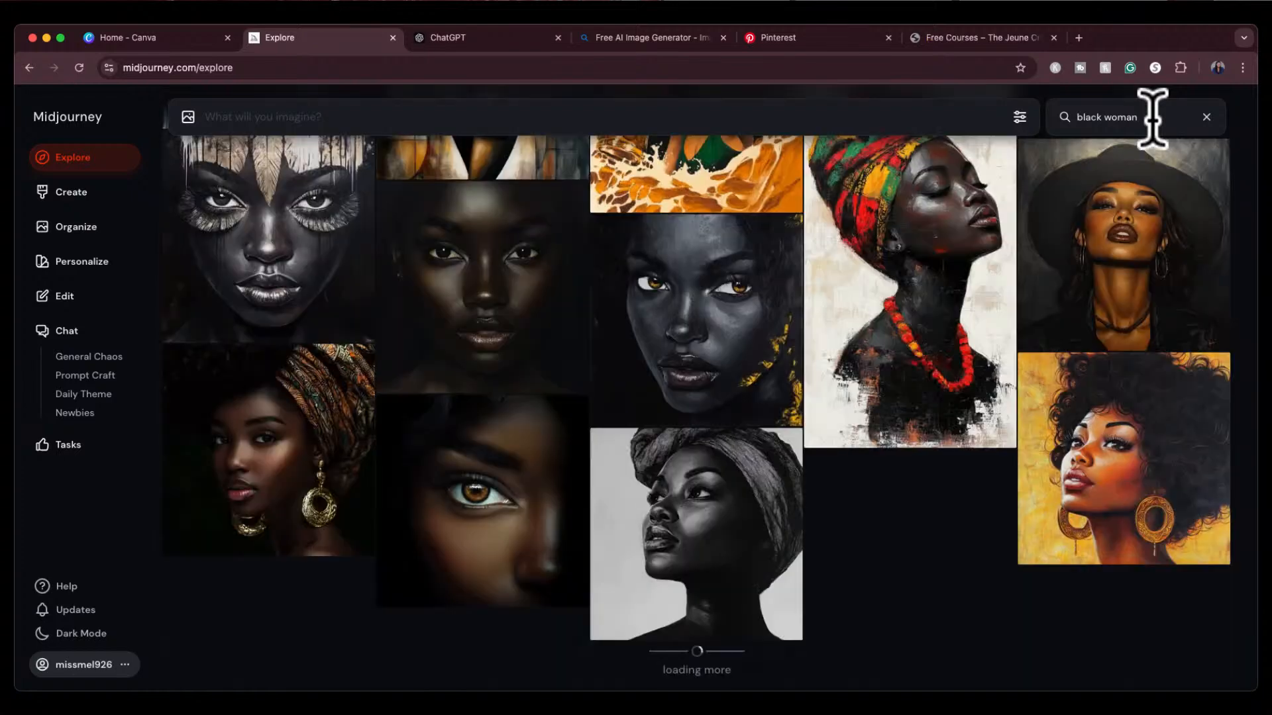
scroll(997, 358, "down", 15)
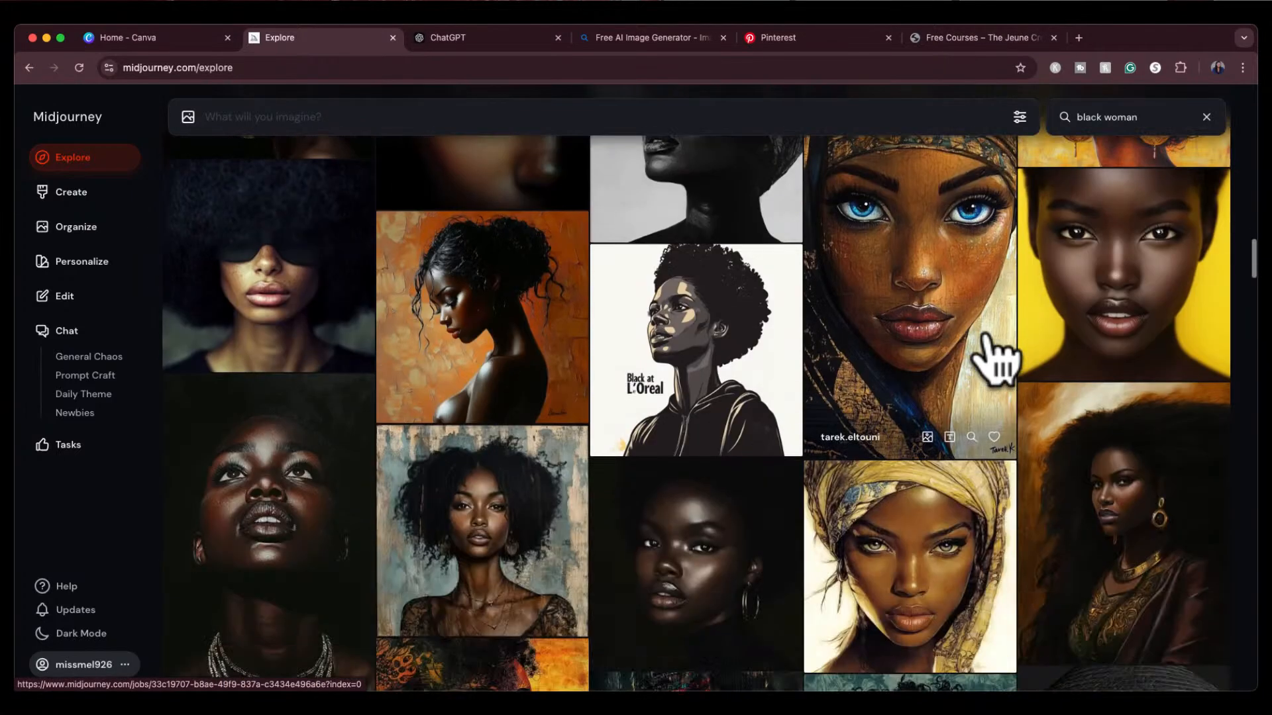
scroll(997, 358, "down", 10)
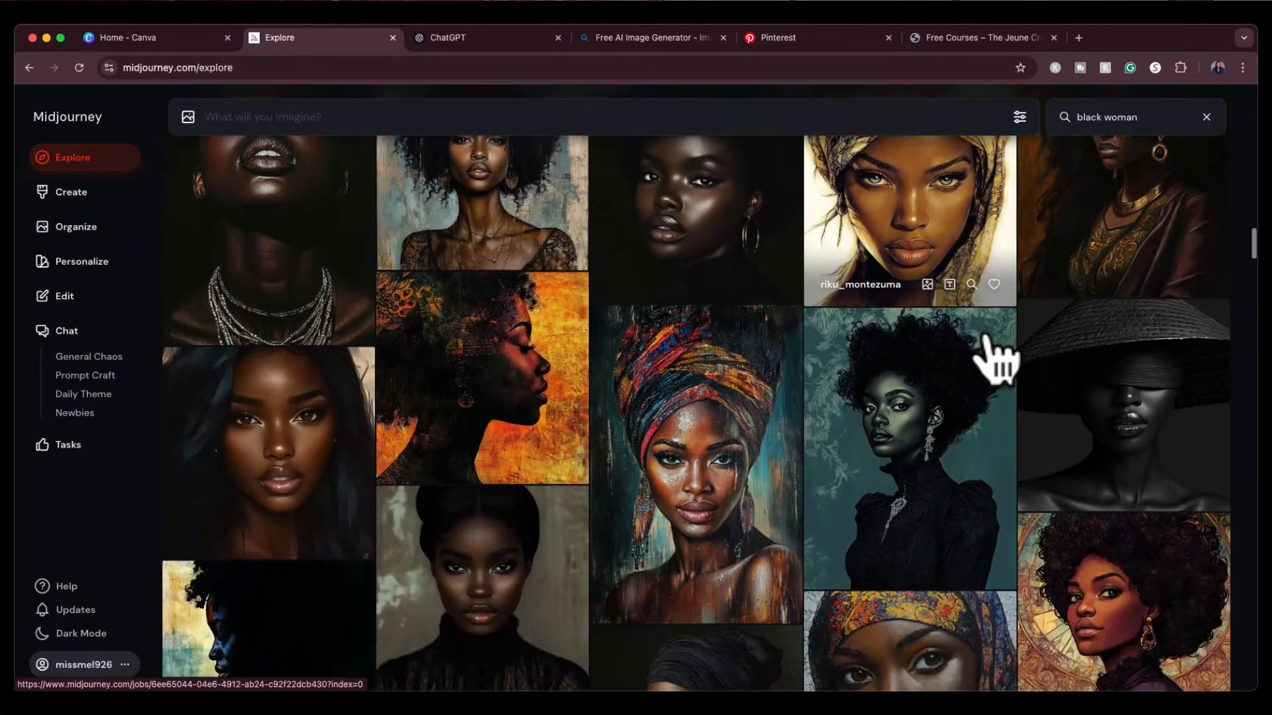
scroll(997, 357, "down", 4)
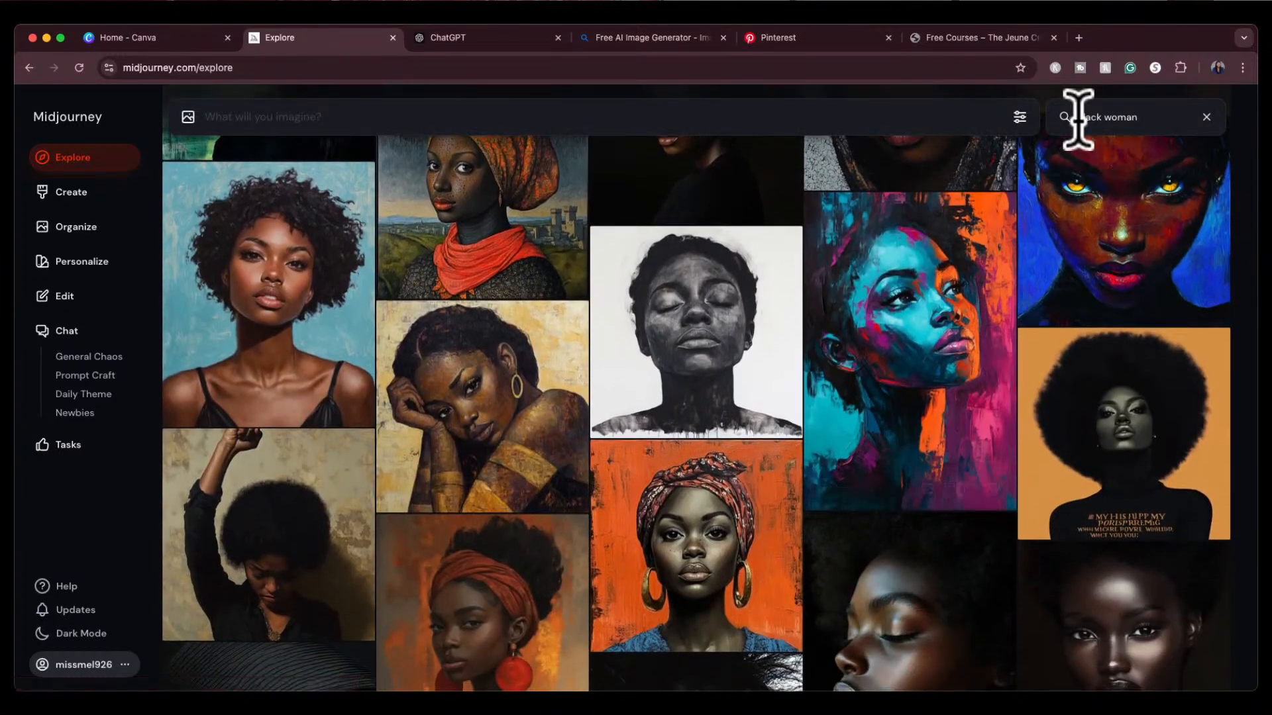
Step: Refine the gallery search to "photo realistic black woman" and browse the matching portraits
type("alistic")
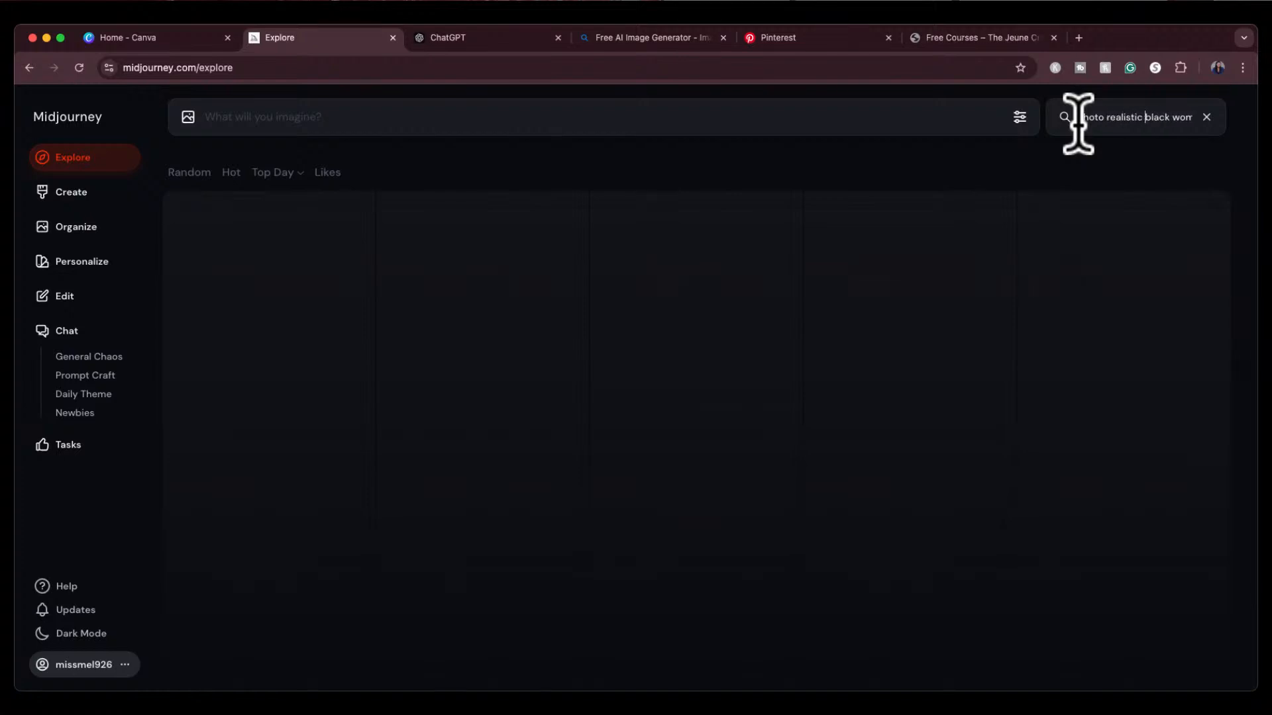
scroll(732, 599, "down", 1)
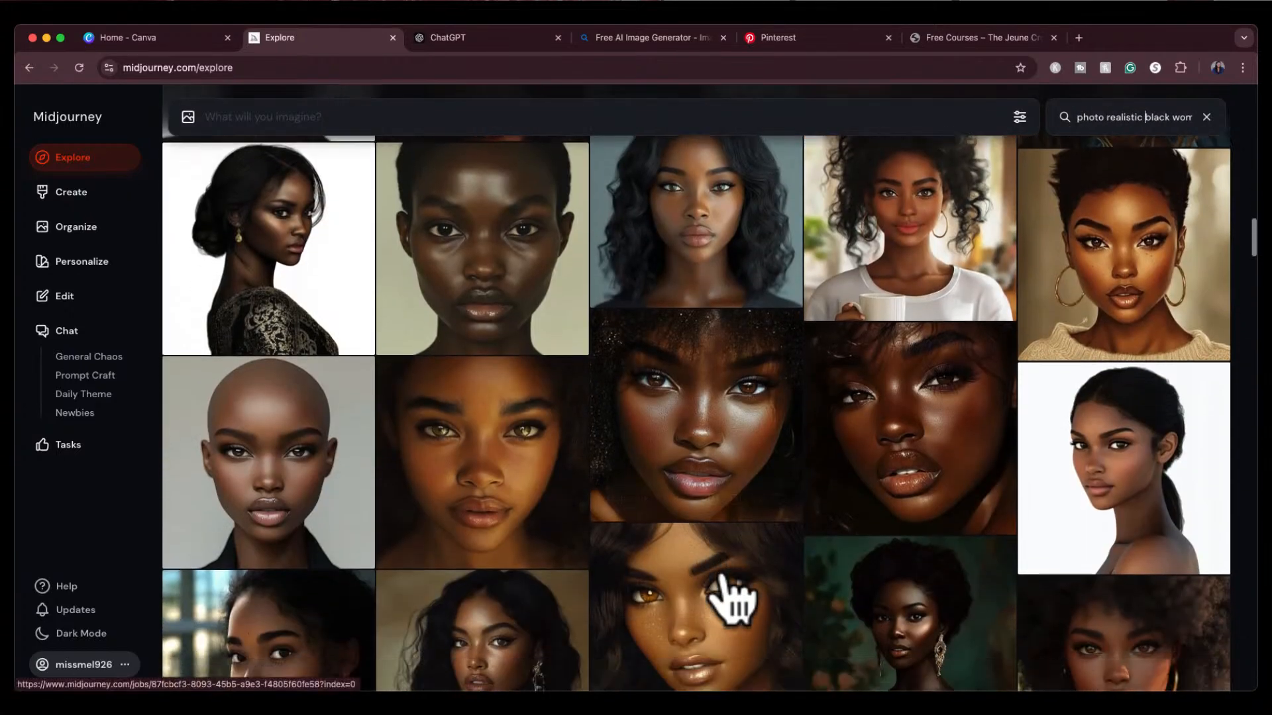
scroll(732, 599, "down", 1)
scroll(732, 599, "down", 8)
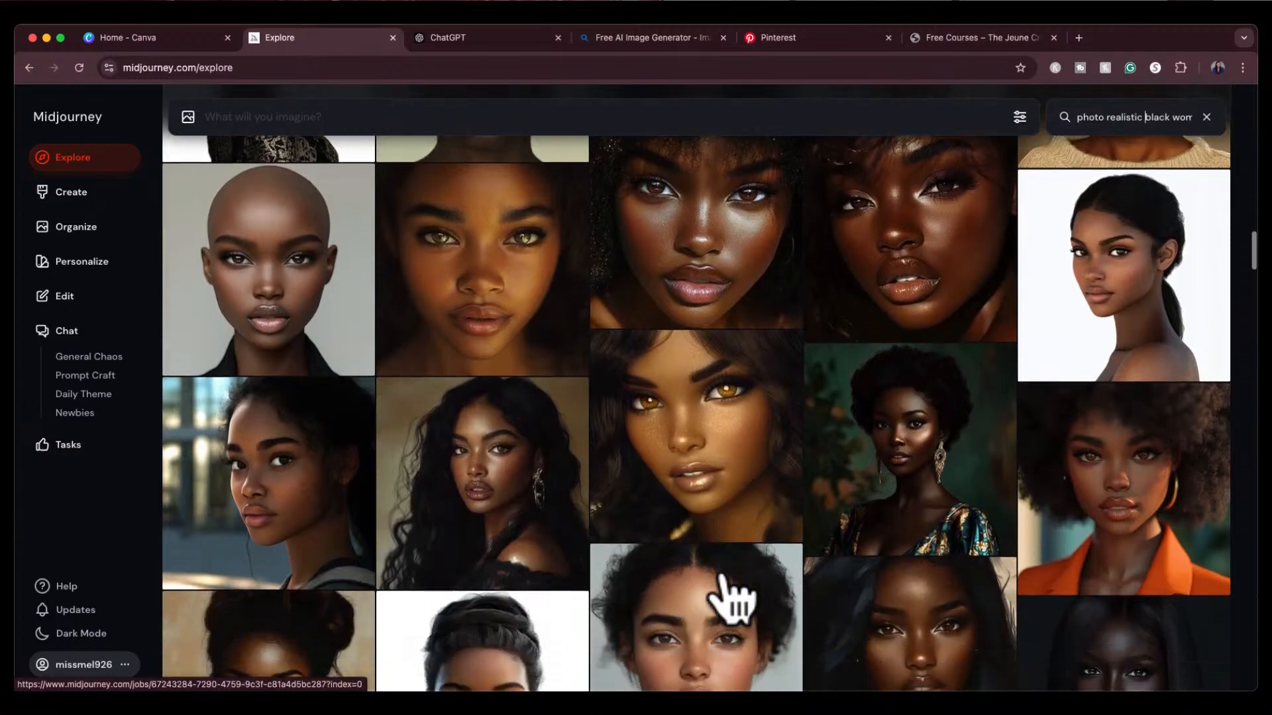
scroll(732, 600, "up", 15)
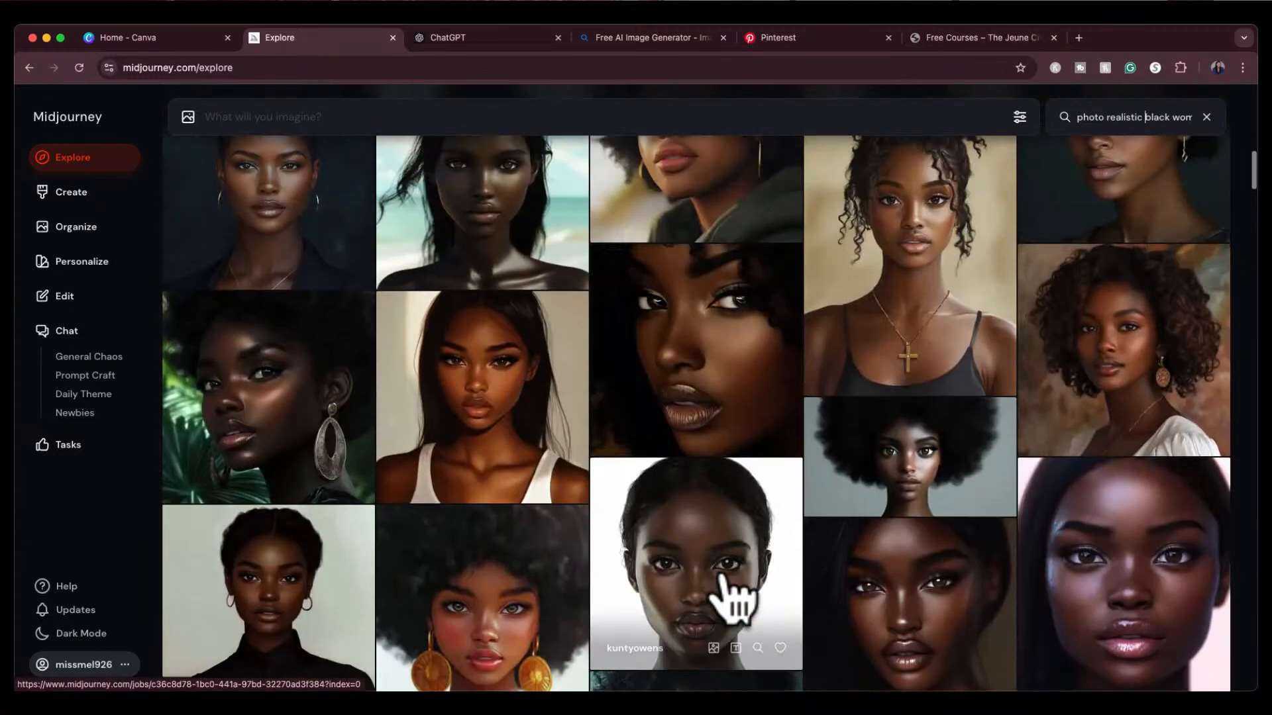
scroll(732, 599, "down", 2)
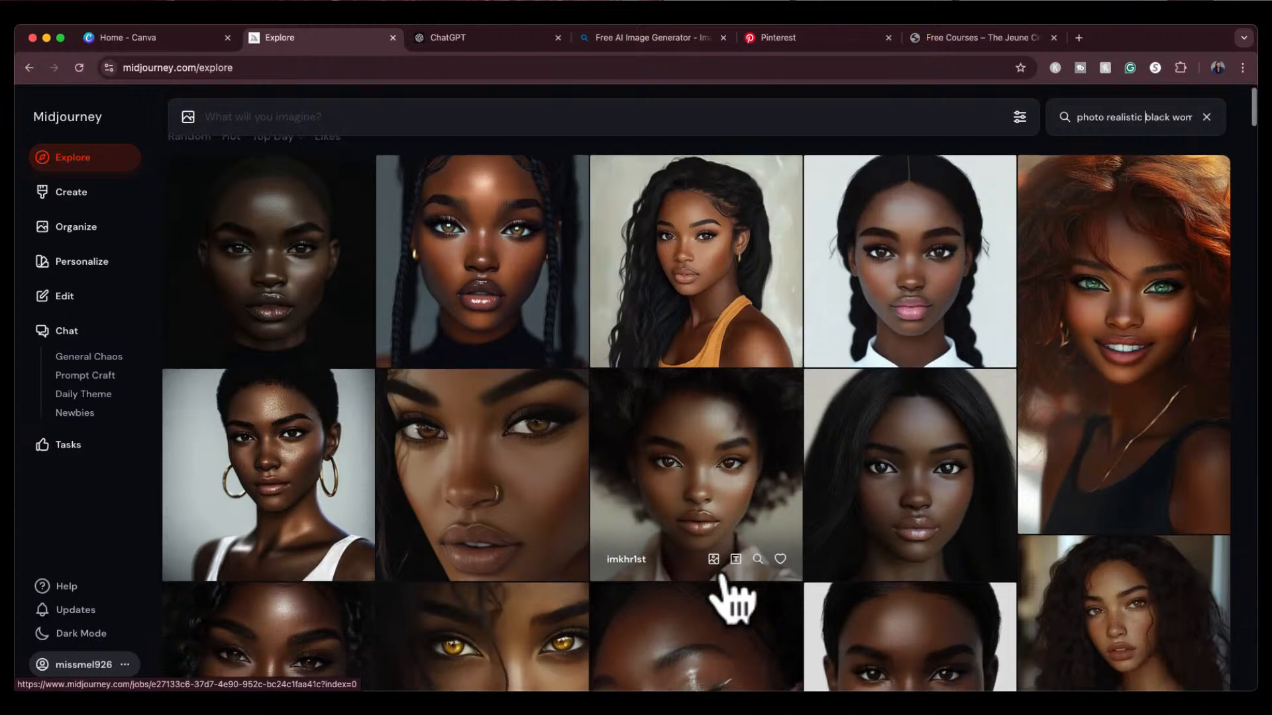
scroll(732, 599, "down", 5)
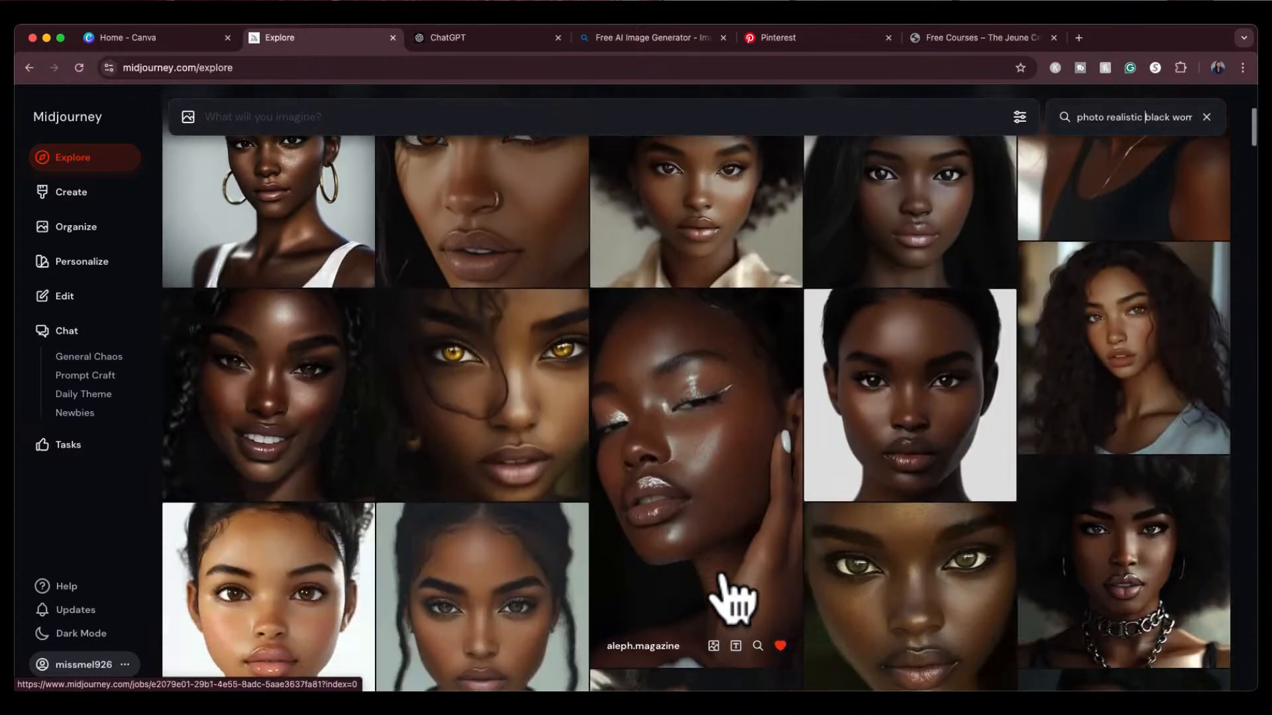
scroll(732, 596, "down", 1)
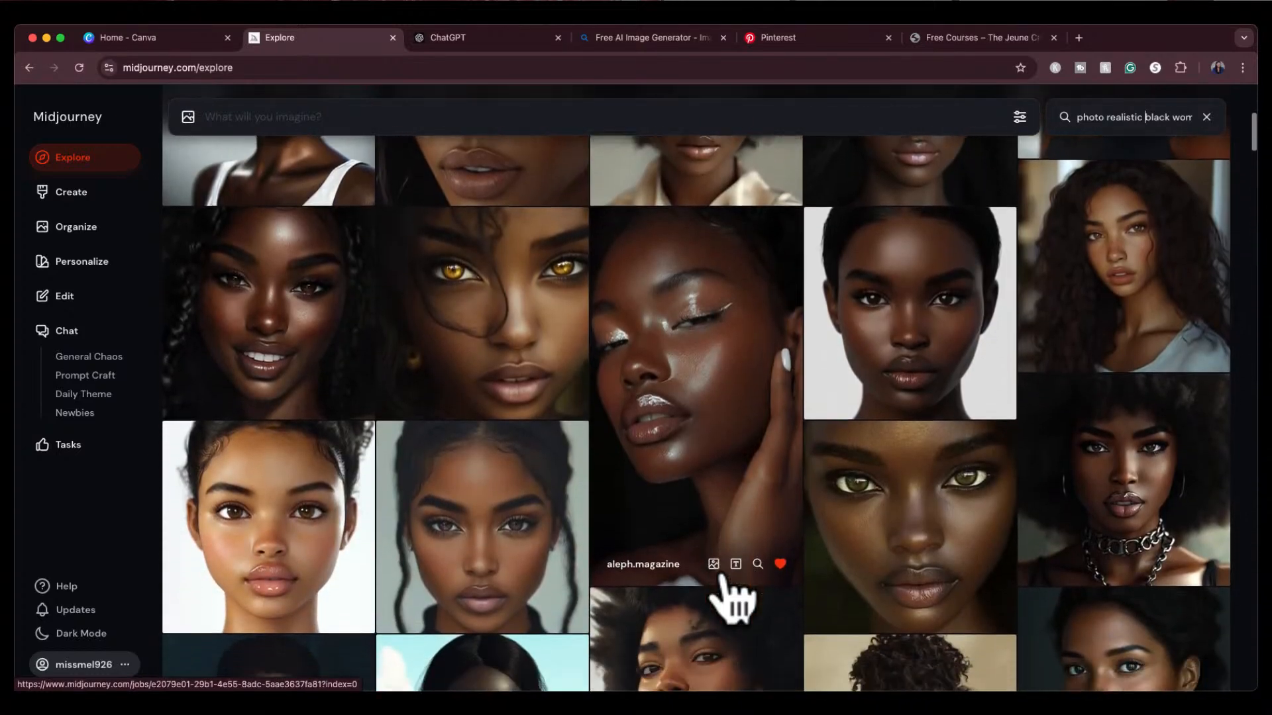
Step: View the prompt of the liked close-up portrait with glossy white eyeliner and inspect the image enlarged
left_click(698, 345)
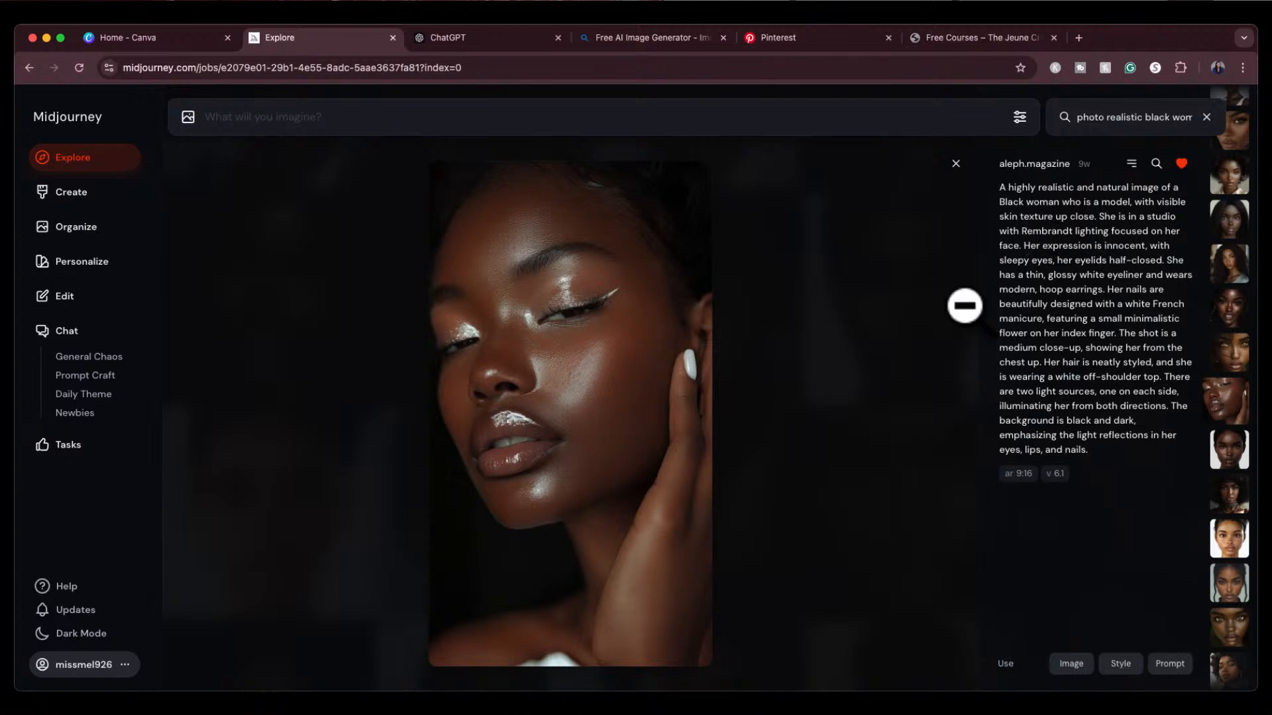
left_click(514, 375)
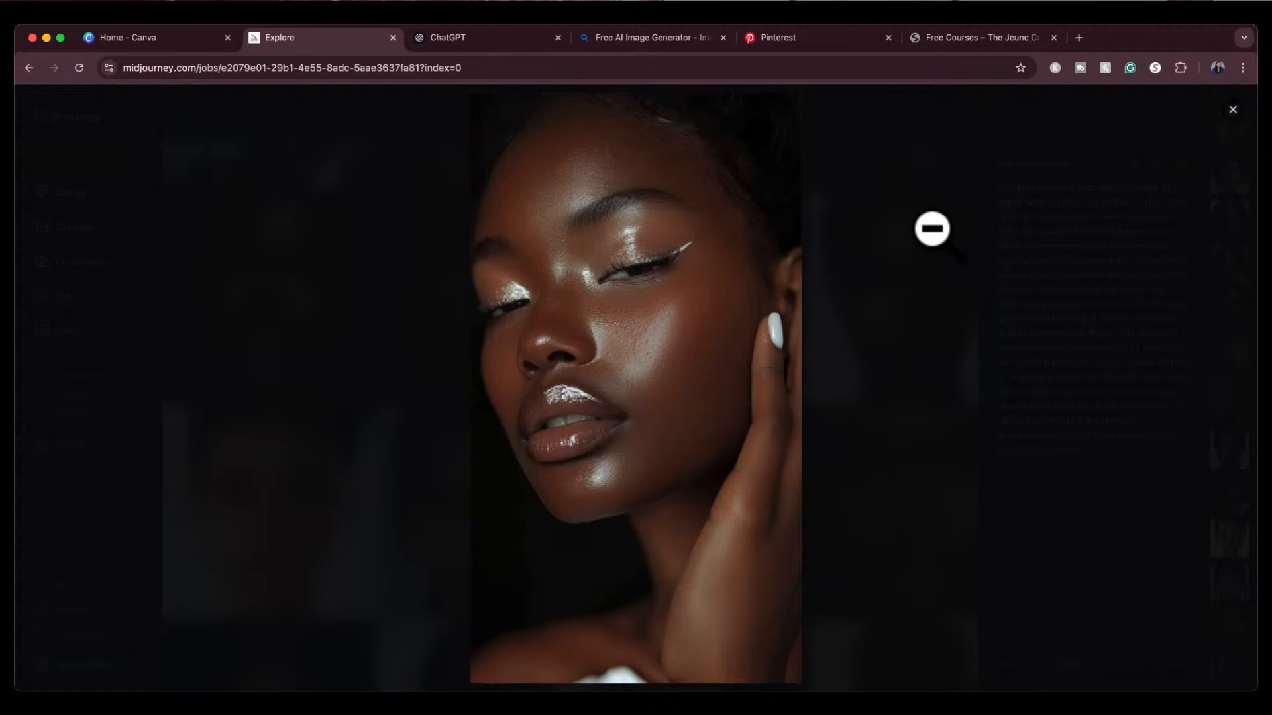
left_click(1232, 118)
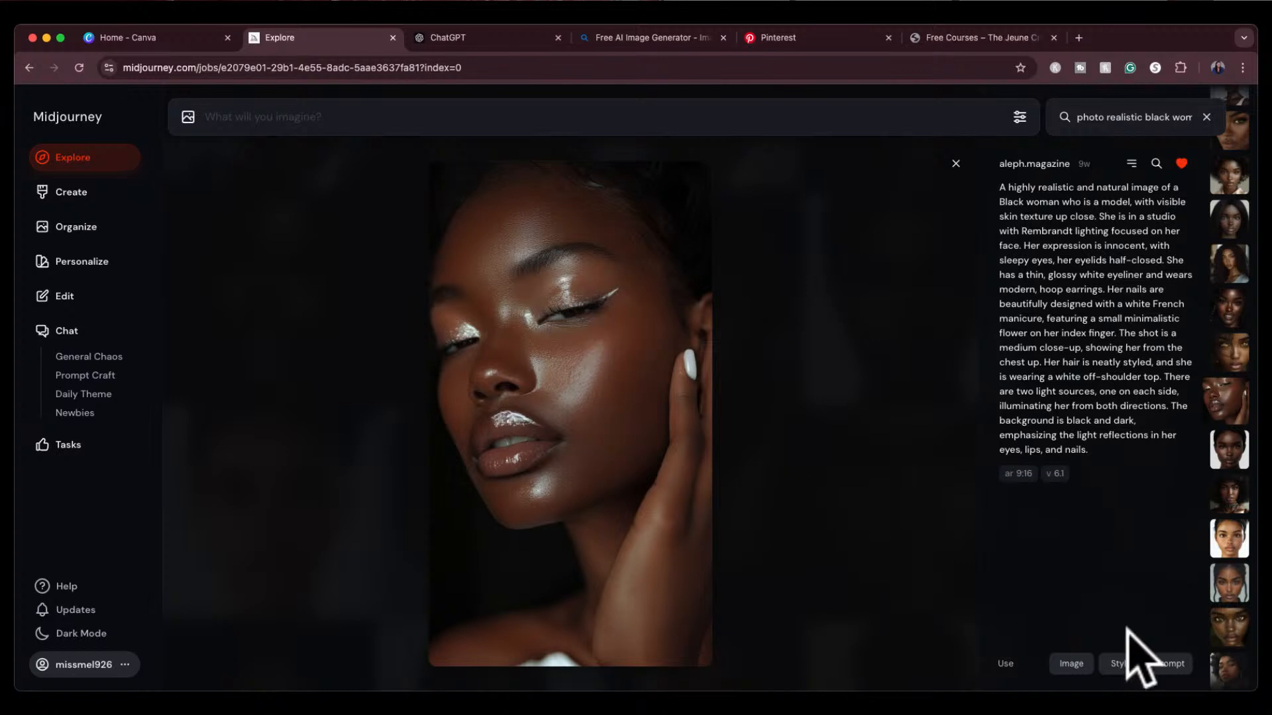
Step: Reuse the portrait's prompt for a new image and add the portrait as a style reference
left_click(1160, 671)
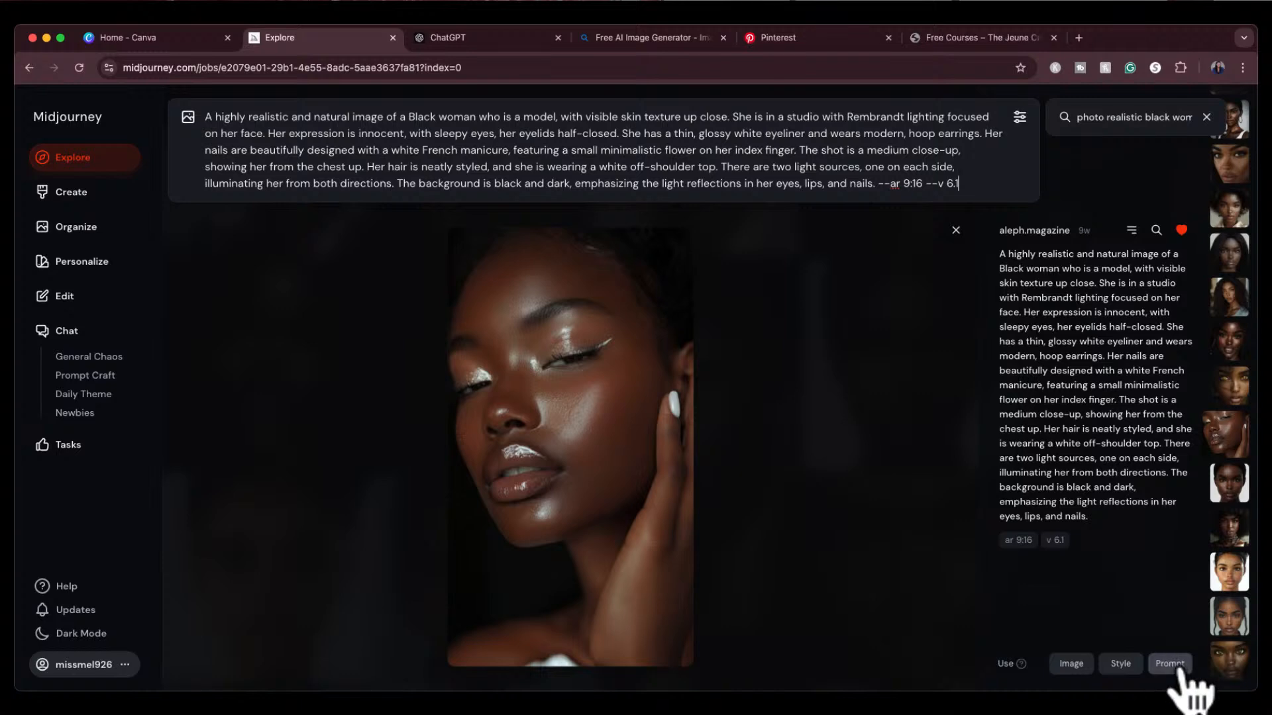
left_click(1120, 665)
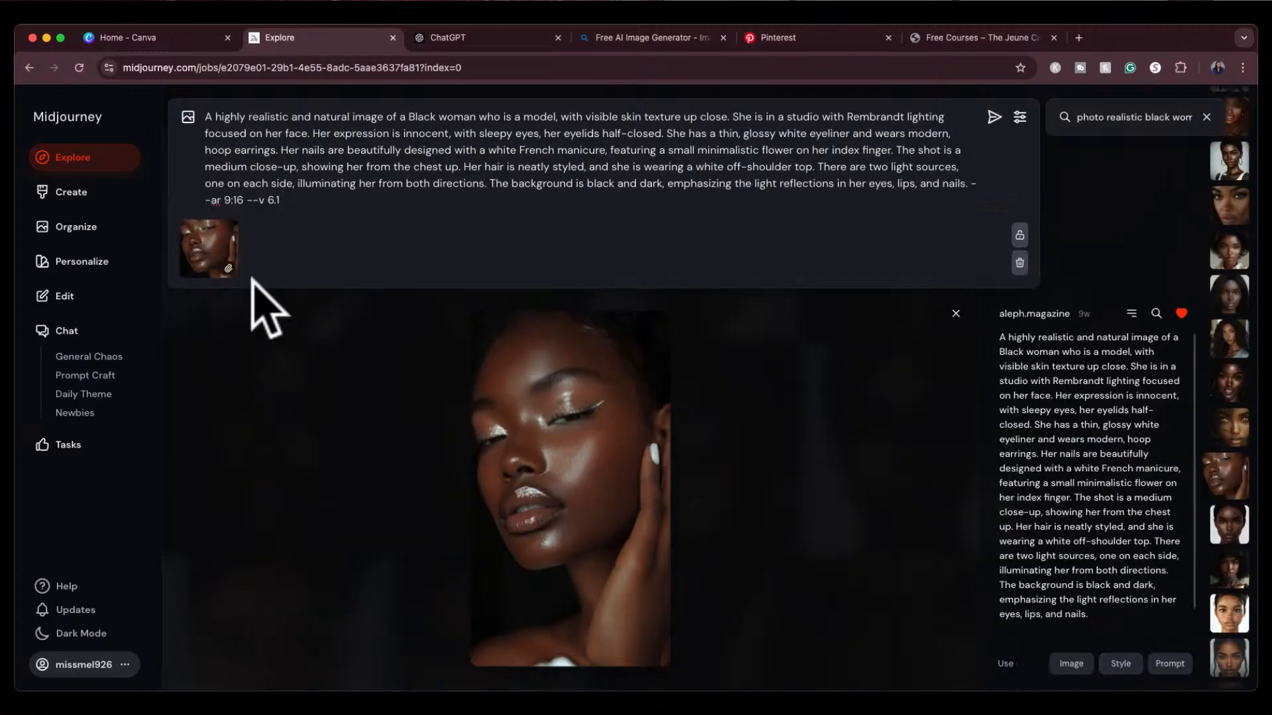
mouse_move(226, 280)
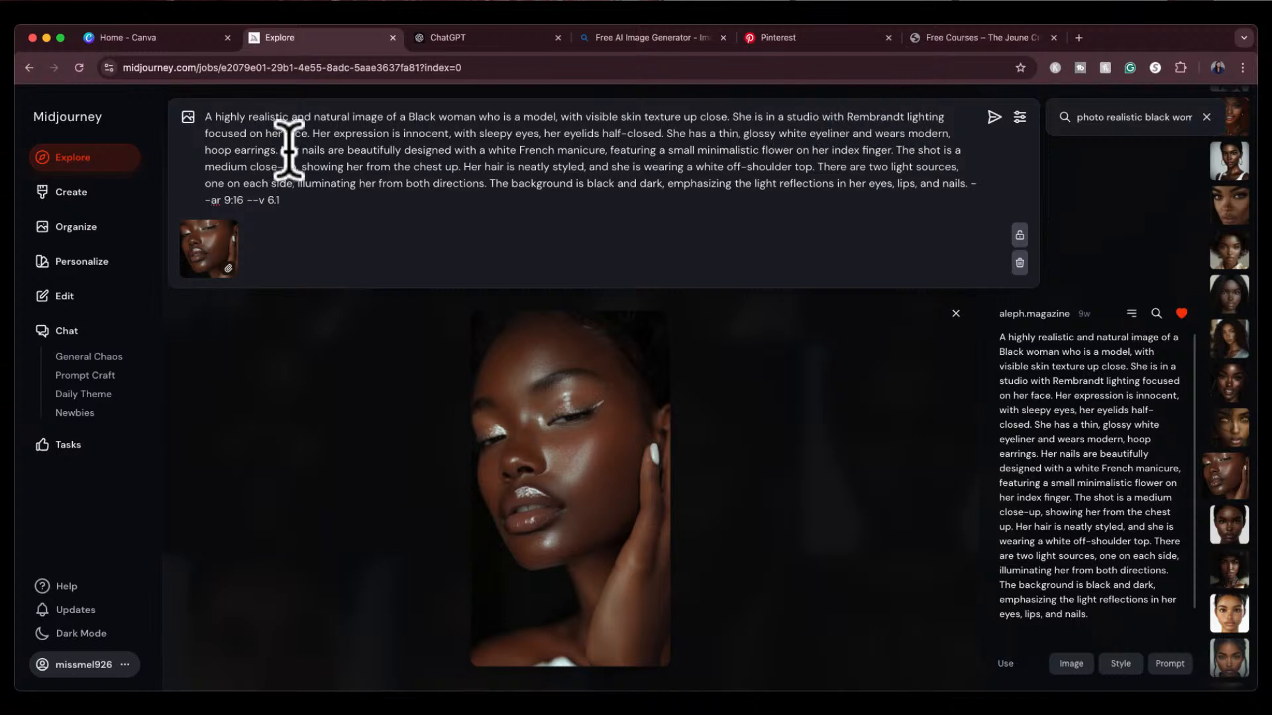
Step: Change the woman's expression in the reused prompt to "happy"
left_click(430, 133)
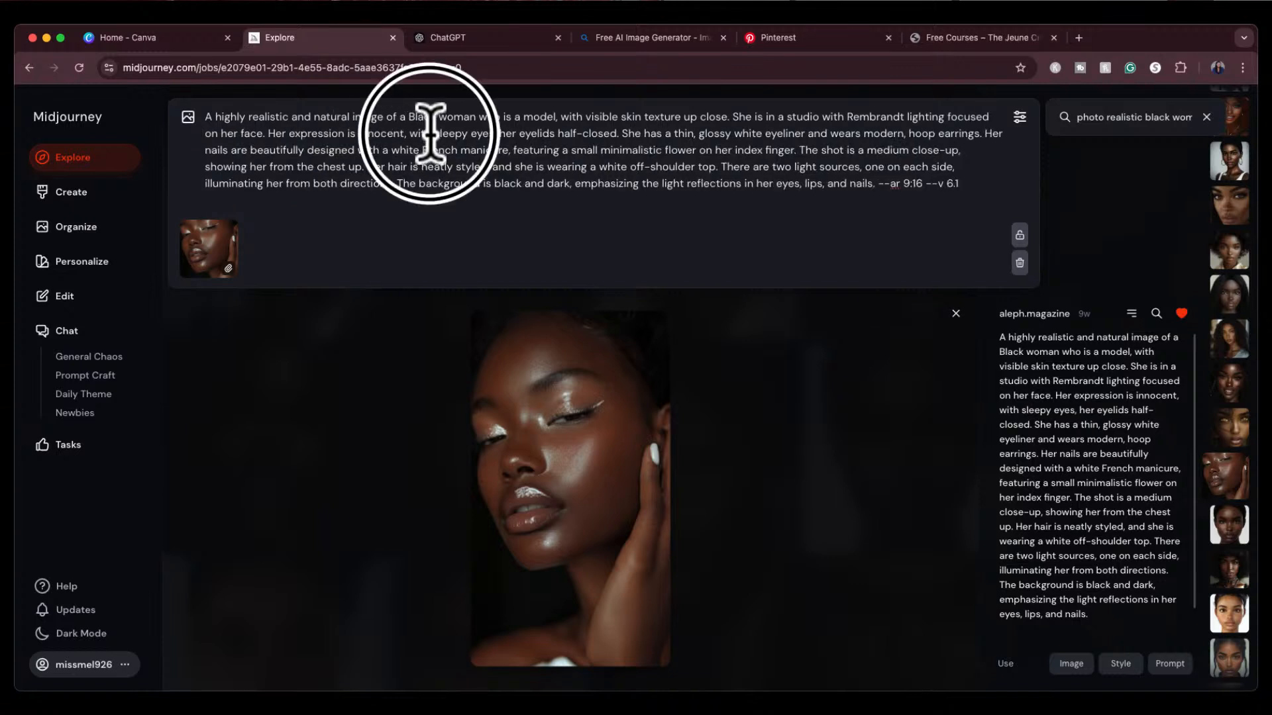
double_click(382, 133)
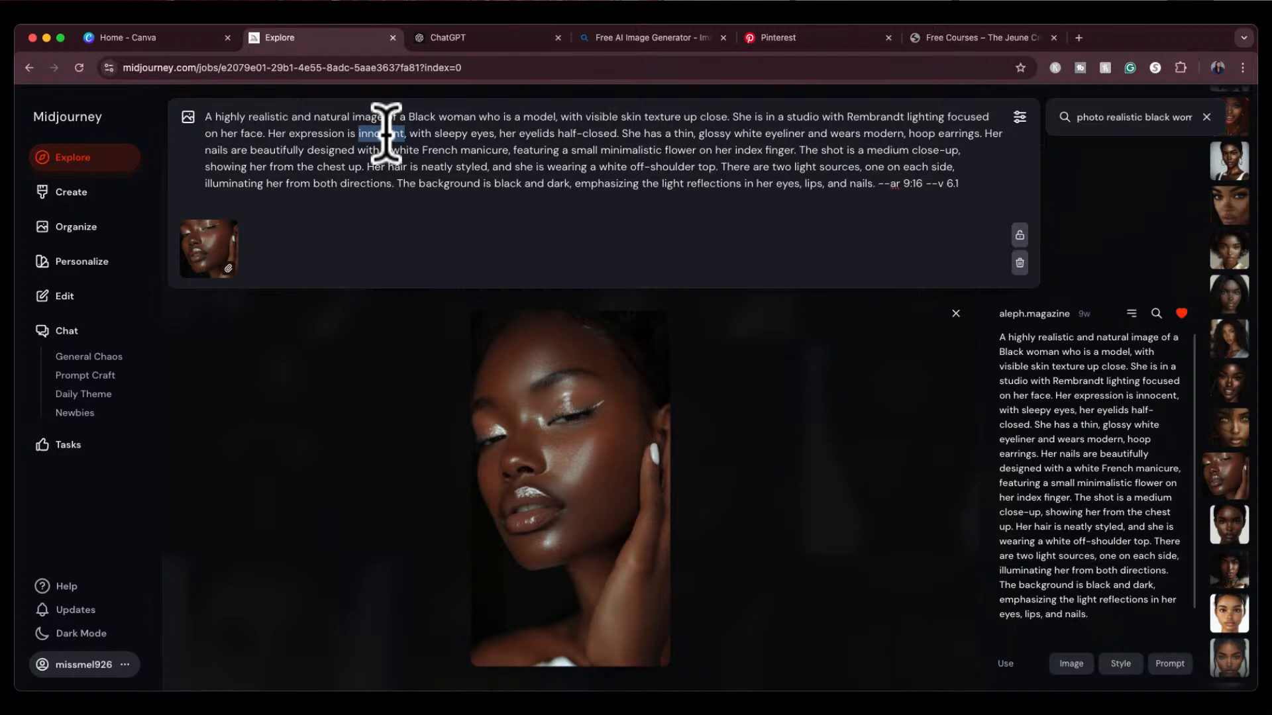
type("happy")
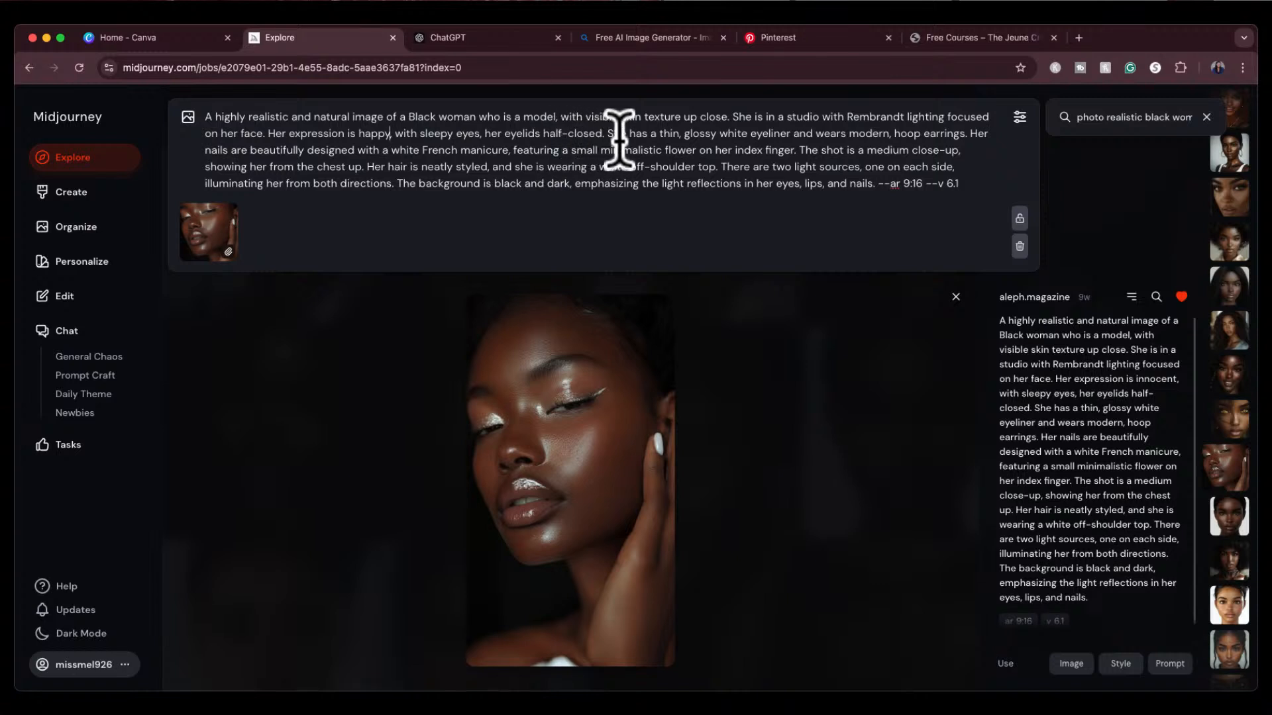
Step: Delete the prompt sentences about the eyeliner and hoop earrings, the manicured nails, and the two light sources
left_click_drag(605, 137, 798, 151)
key("BackSpace")
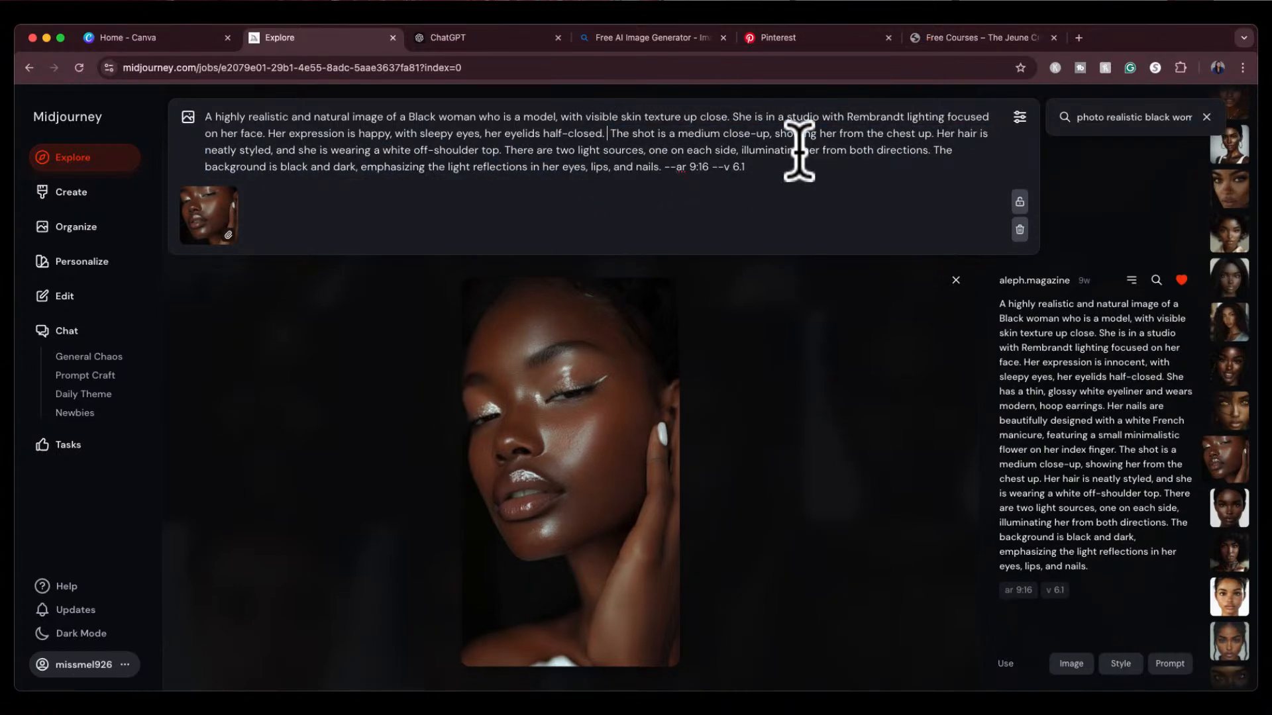
key("BackSpace")
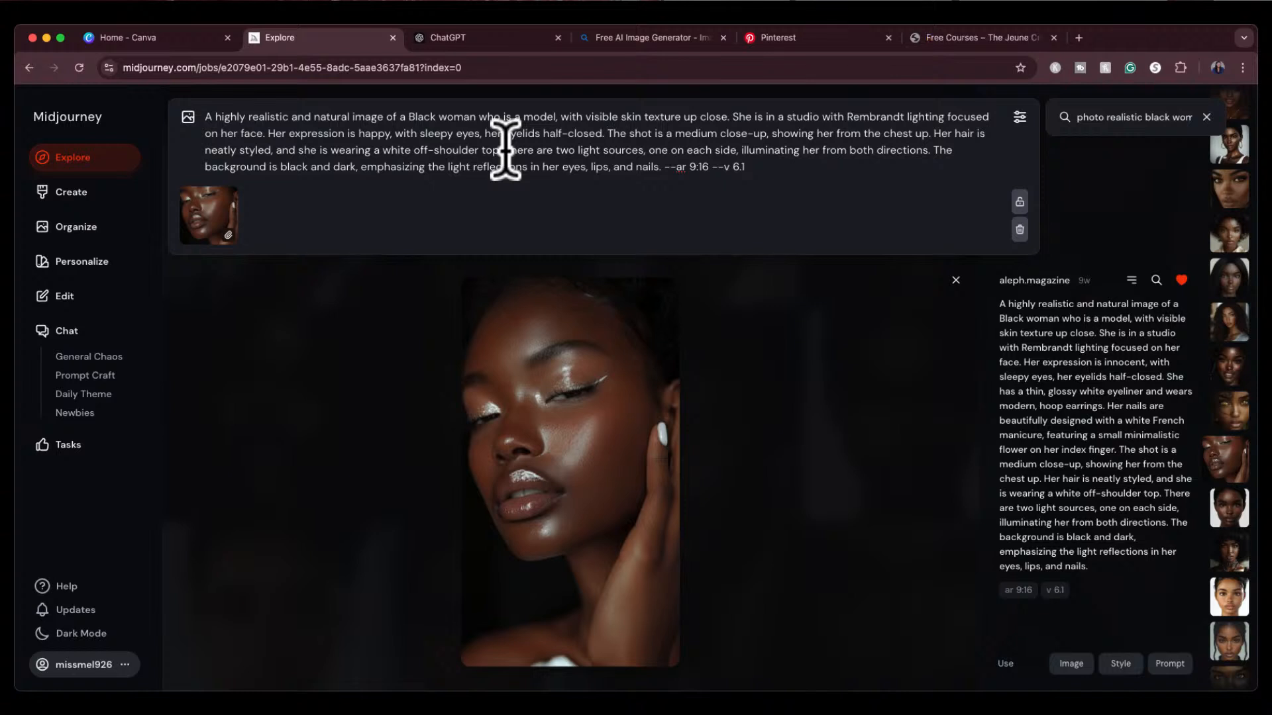
left_click_drag(505, 150, 935, 151)
key("BackSpace")
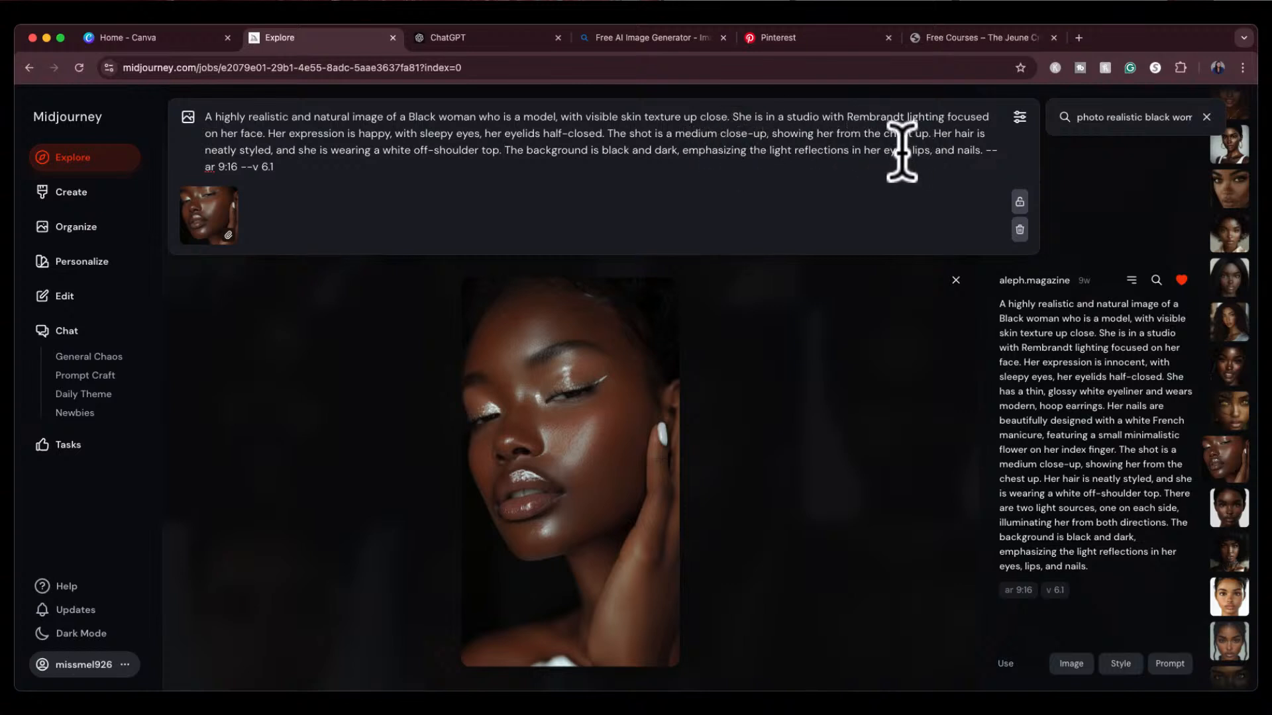
Step: Remove the nails from the prompt's final sentence so it ends with "in her eyes and lips."
left_click_drag(931, 150, 984, 154)
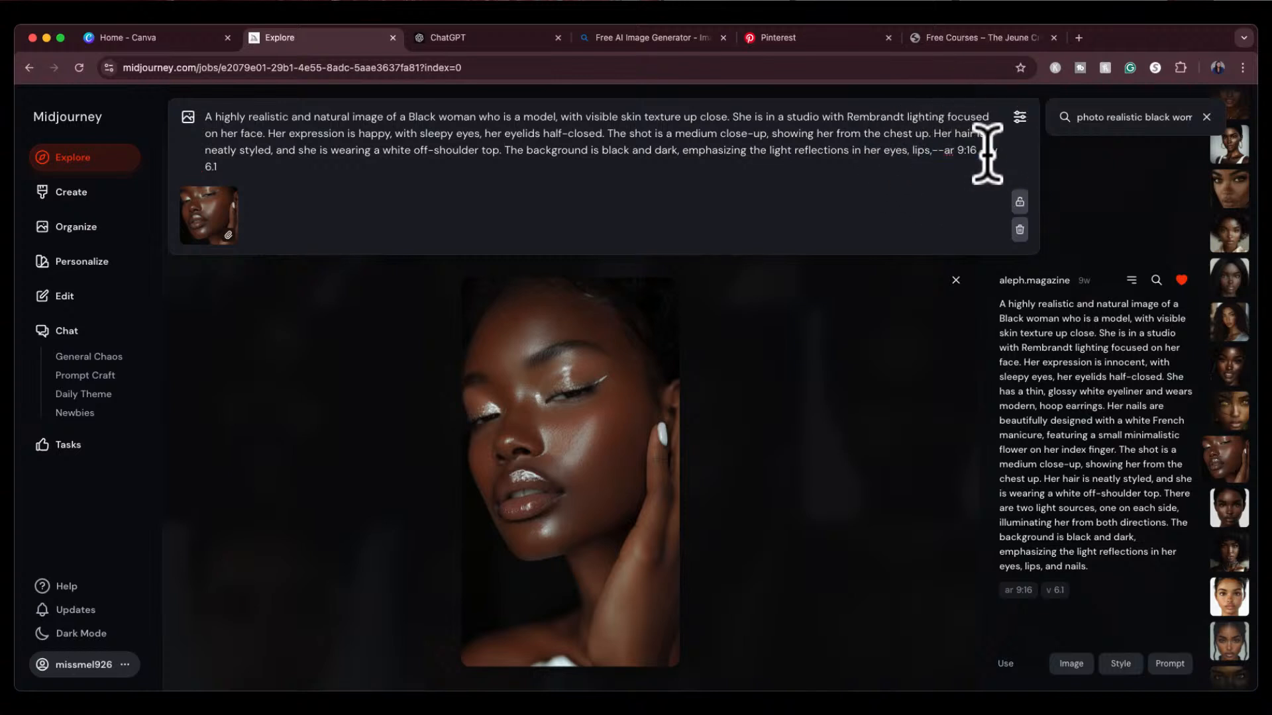
key("BackSpace")
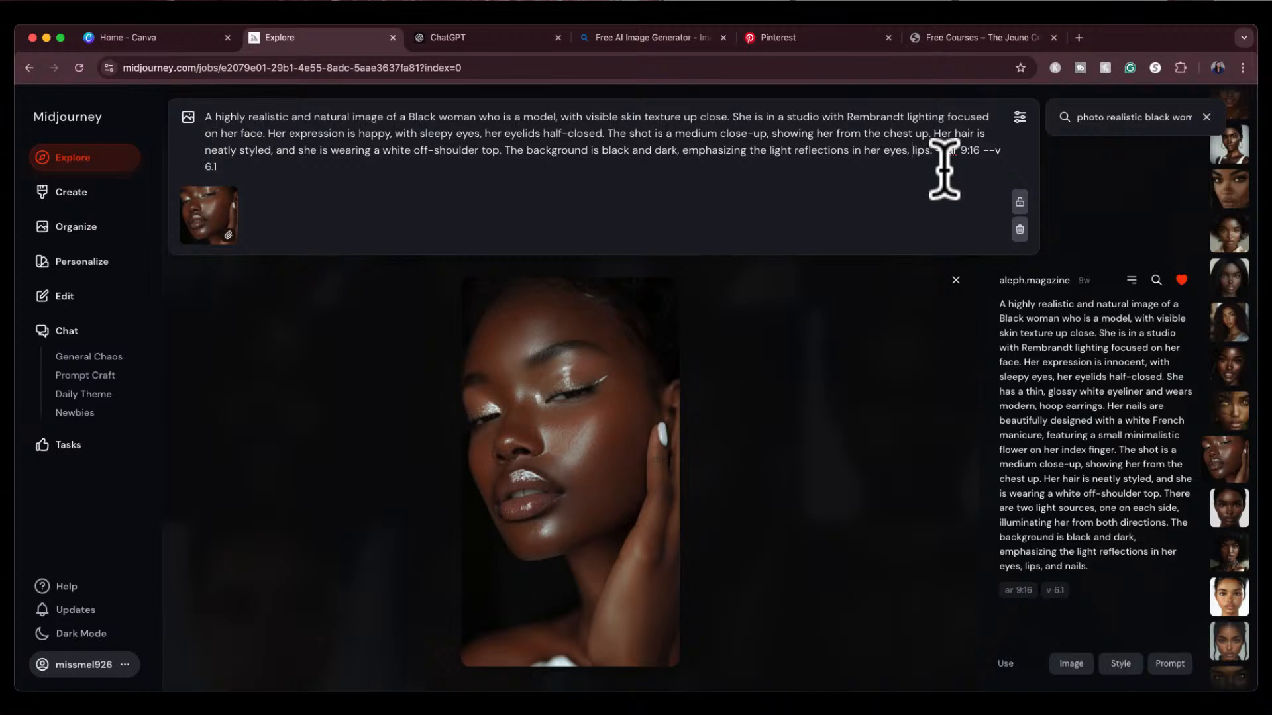
key("Left")
key("Left")
key("Left")
key("Left")
key("Left")
key("BackSpace")
type("and")
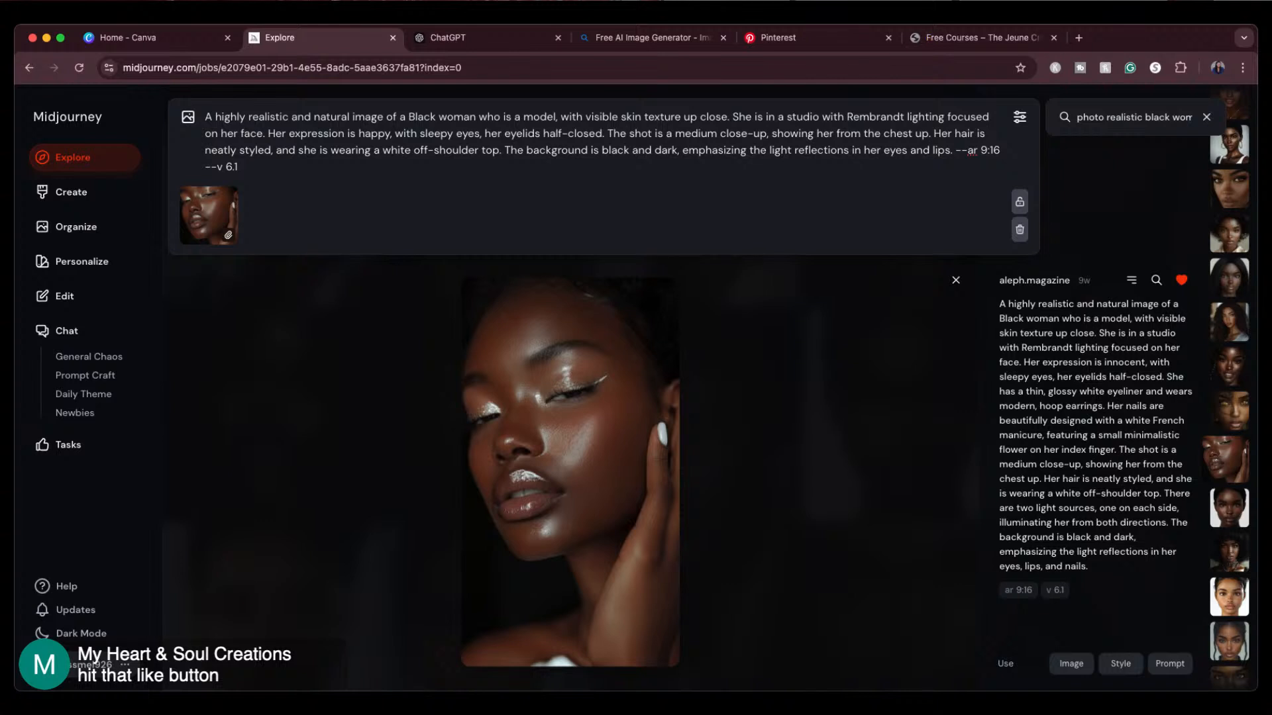
Step: Review the image size, model and aesthetics settings, including the explanations for stylization, weirdness and variety
left_click(1019, 117)
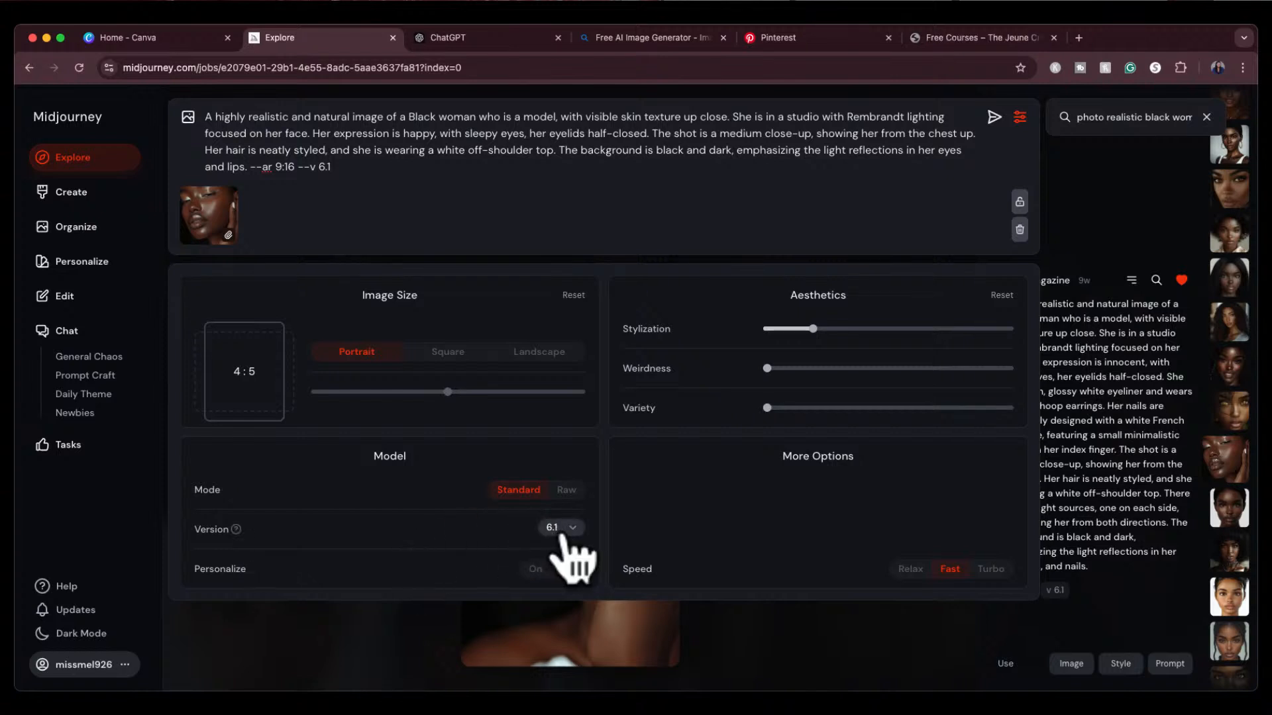
mouse_move(815, 336)
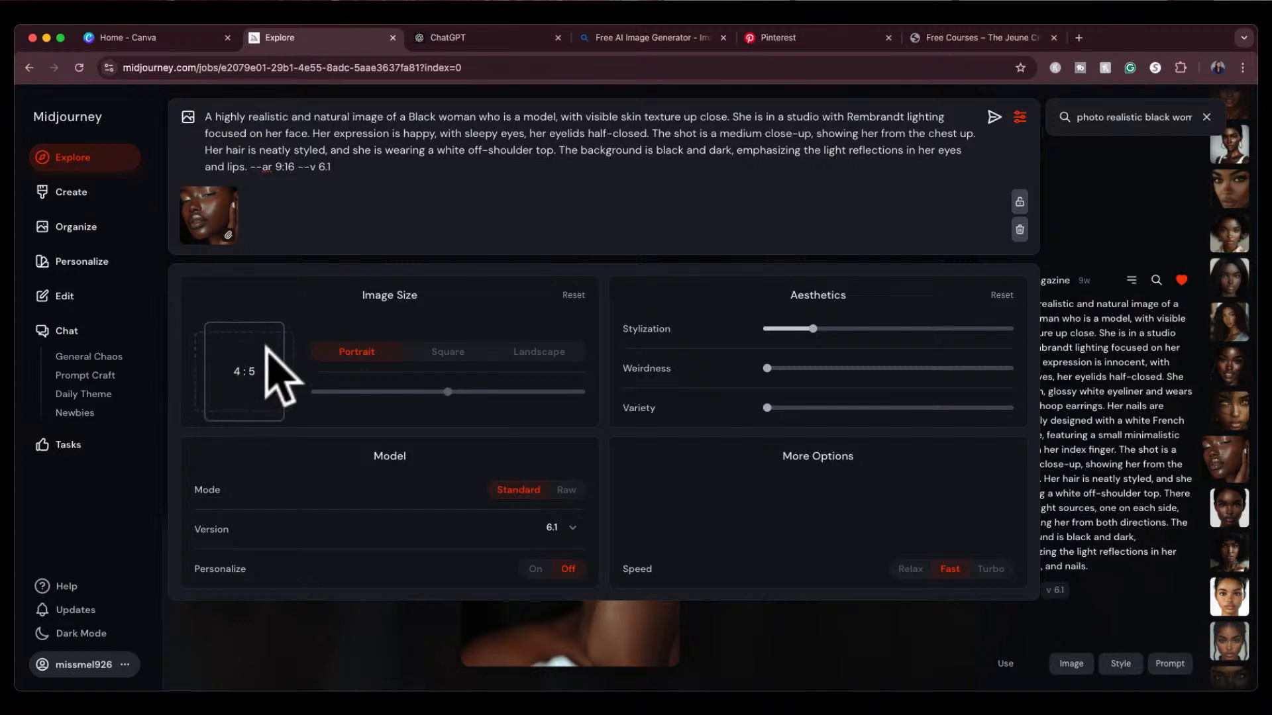
left_click(274, 167)
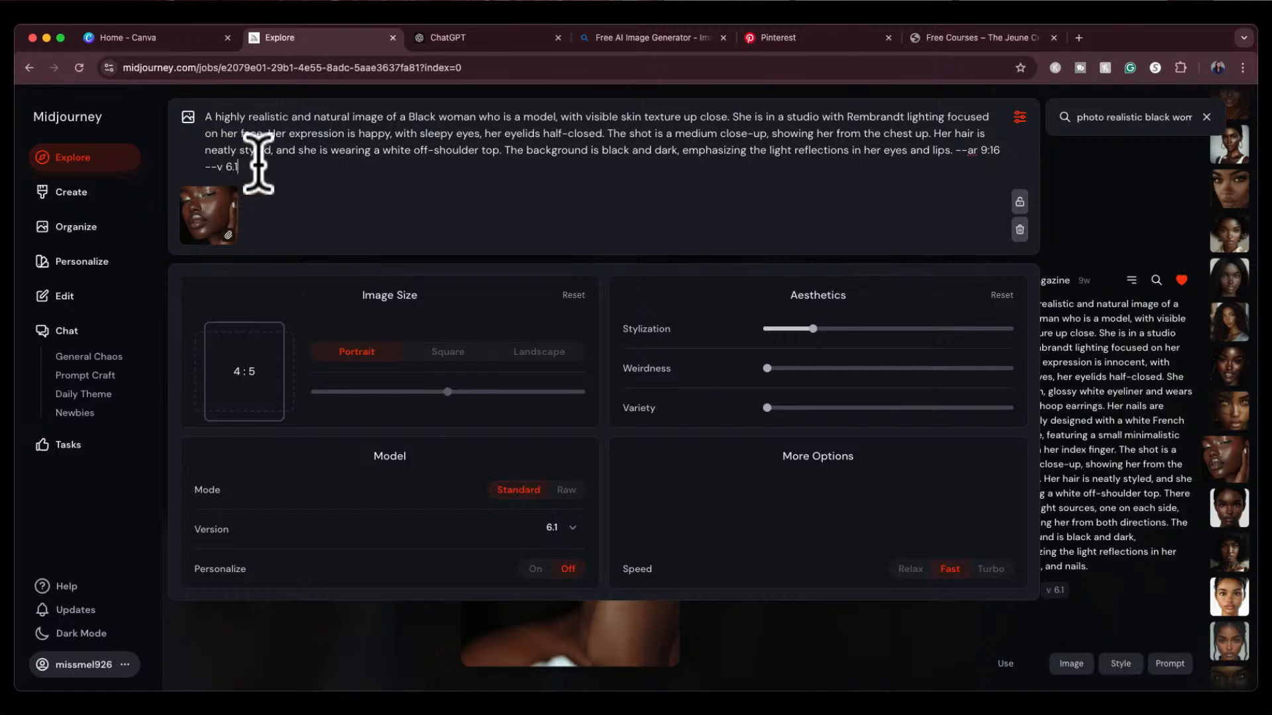
mouse_move(220, 528)
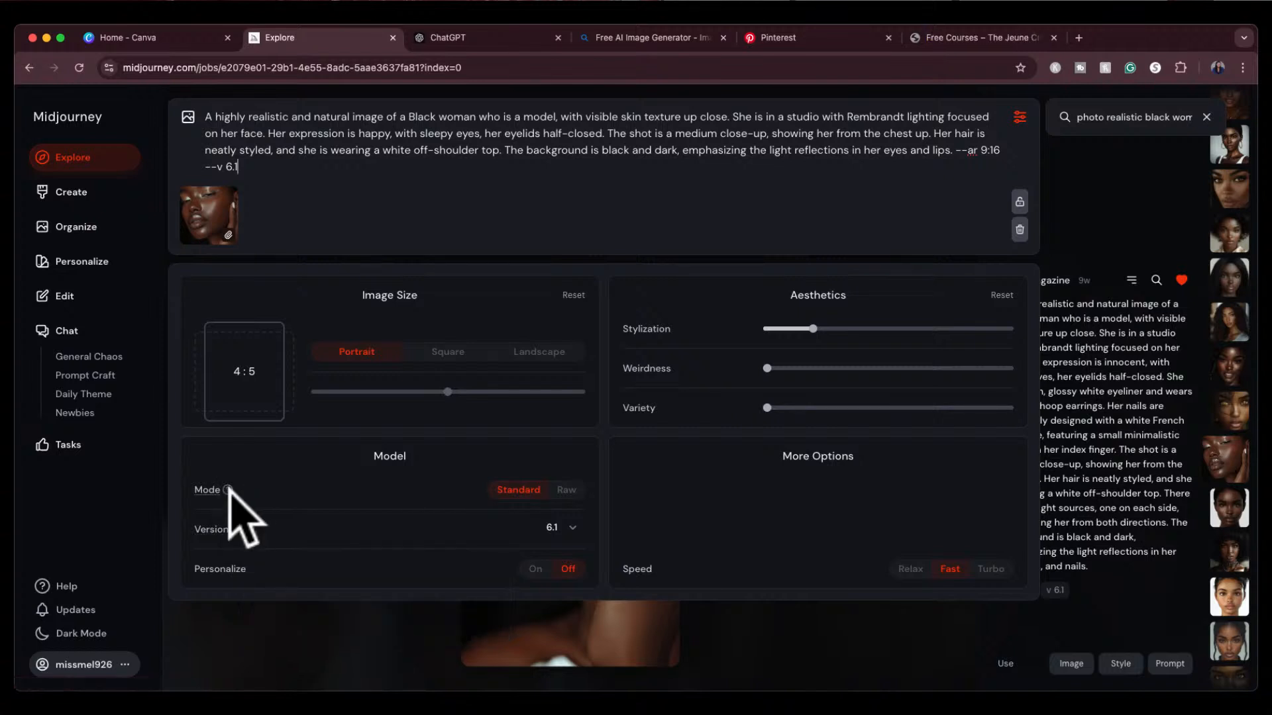
mouse_move(225, 487)
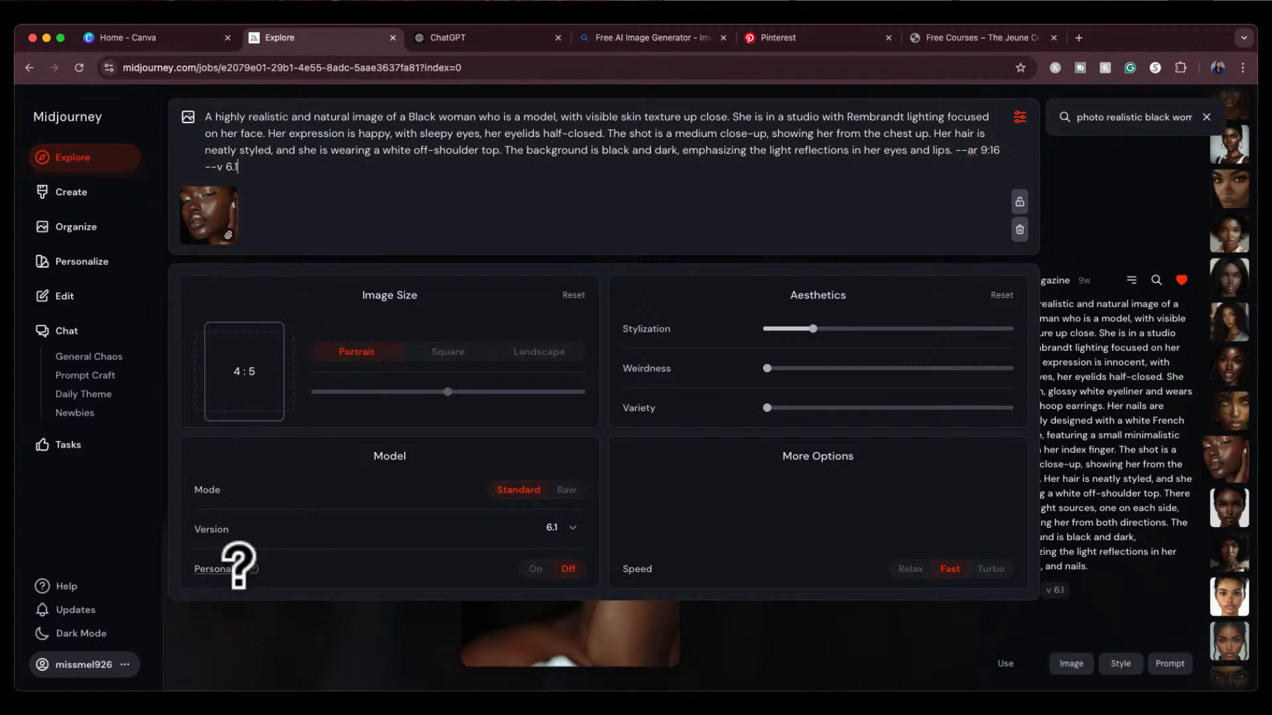
mouse_move(256, 560)
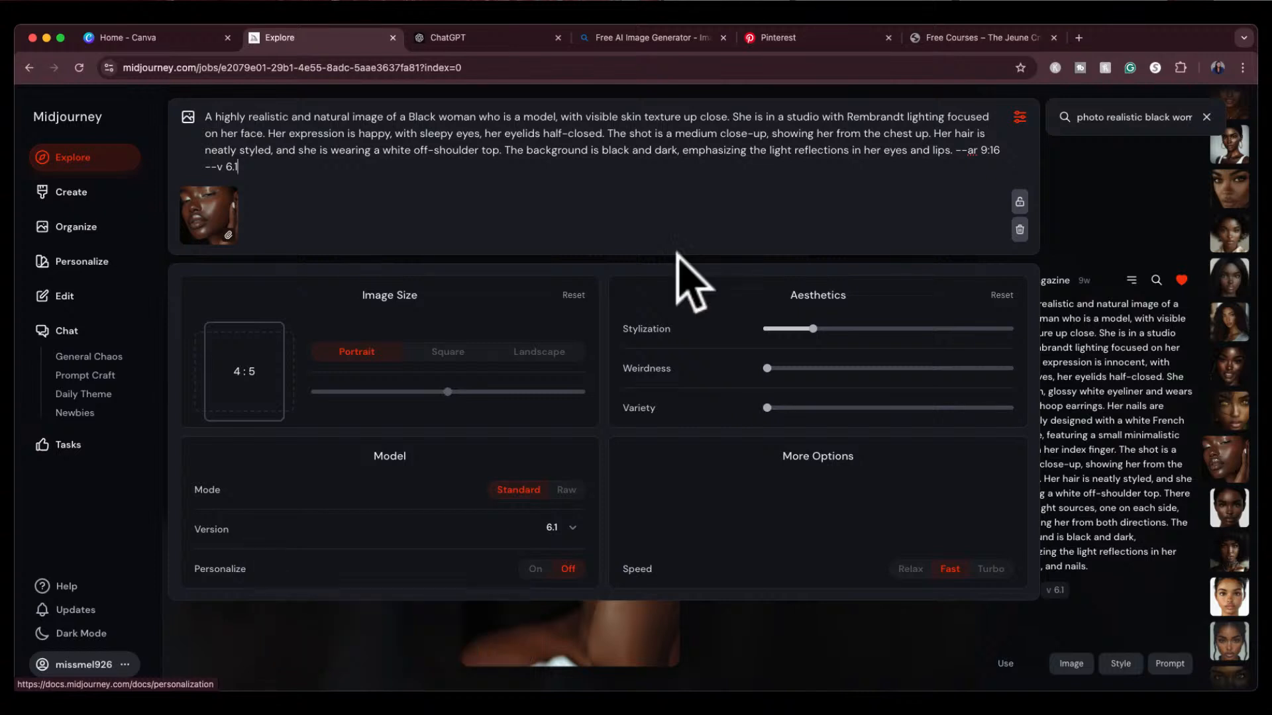
mouse_move(679, 325)
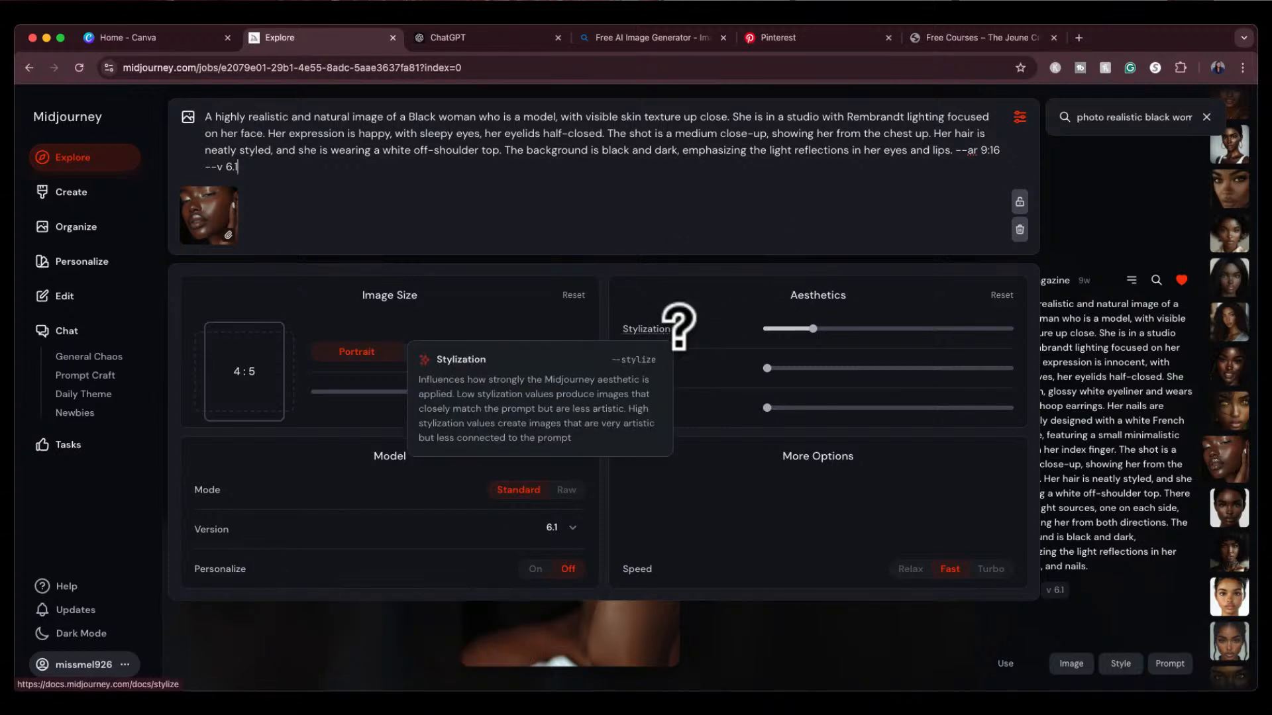
mouse_move(679, 367)
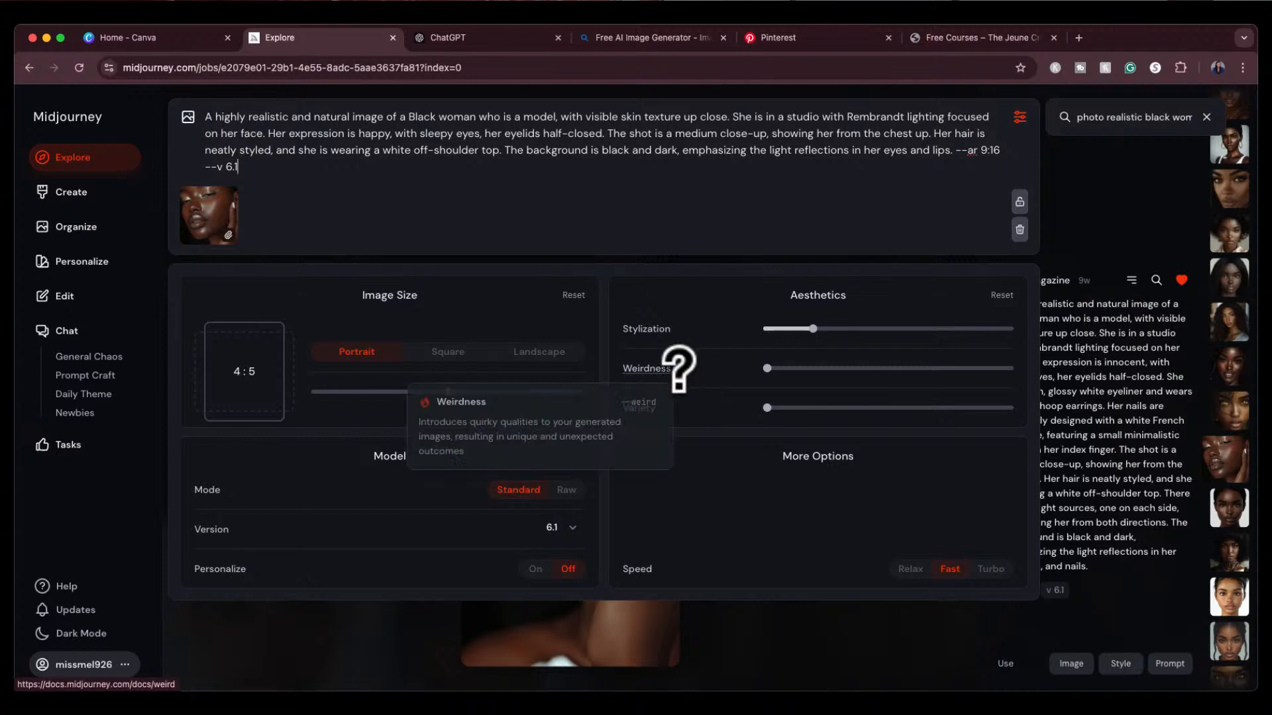
mouse_move(663, 405)
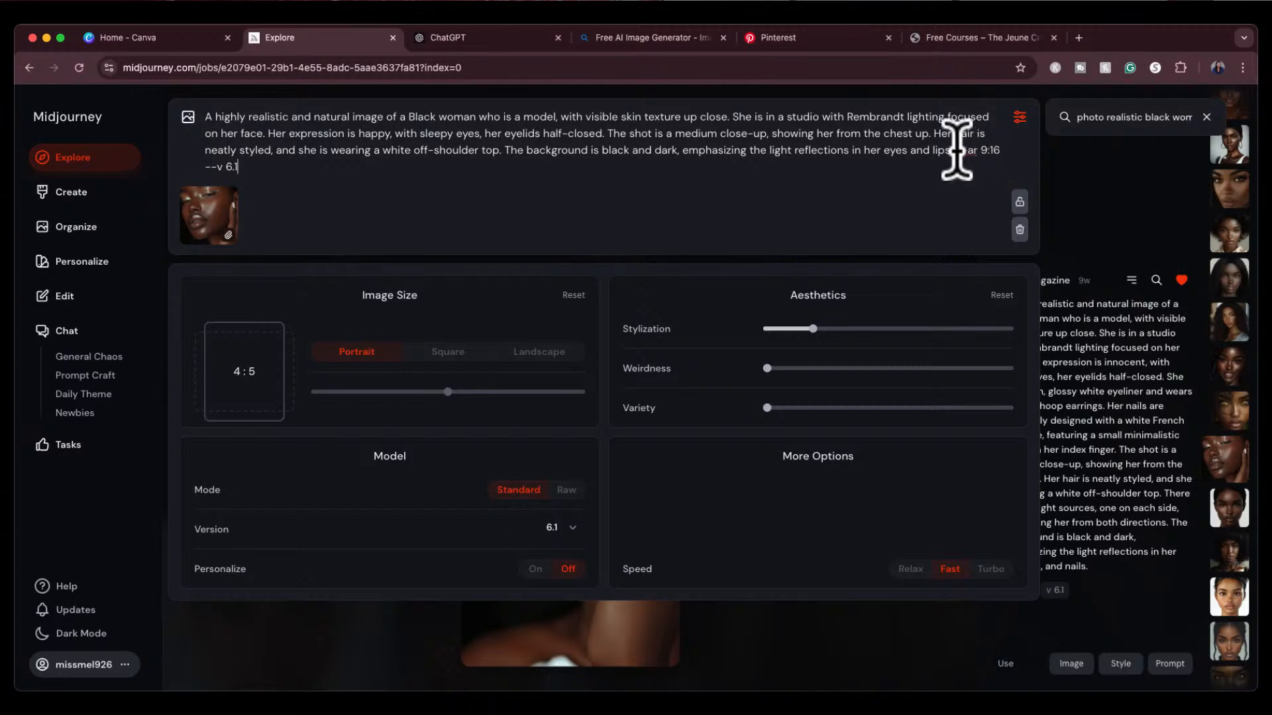
Step: Remove the "--ar 9:16" parameter from the prompt and close the generation settings
left_click_drag(955, 151, 997, 152)
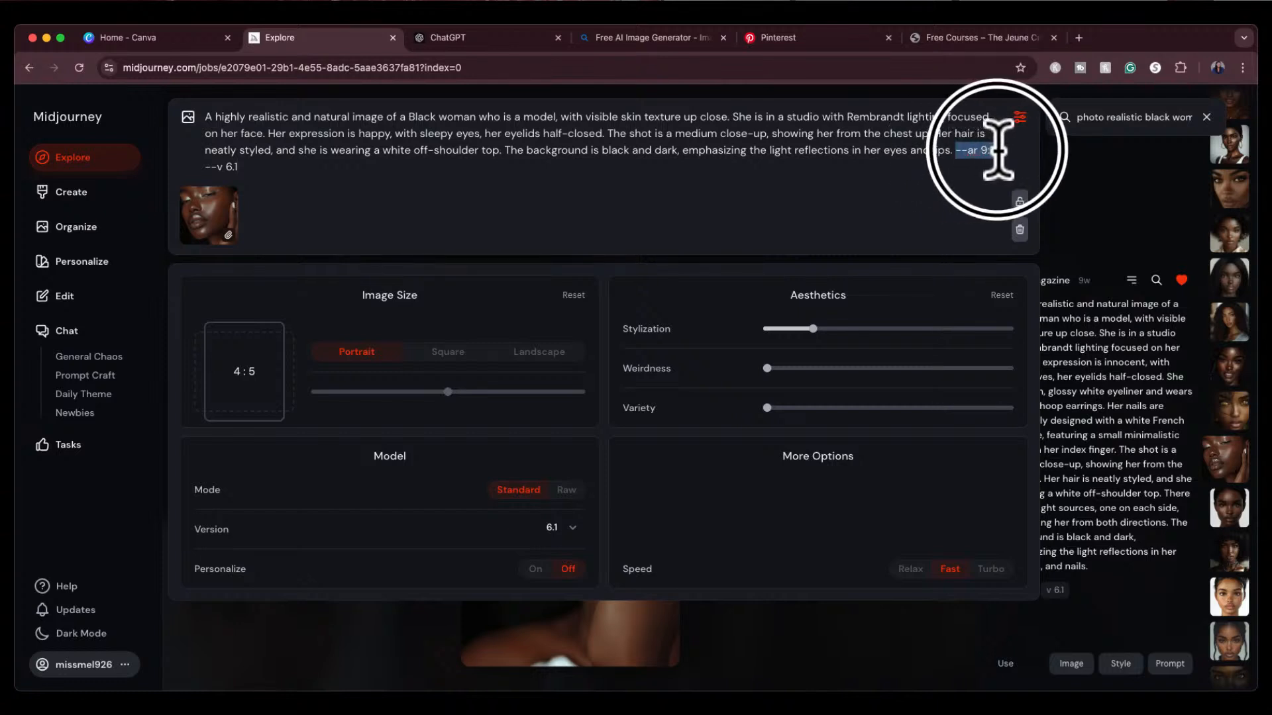
key("BackSpace")
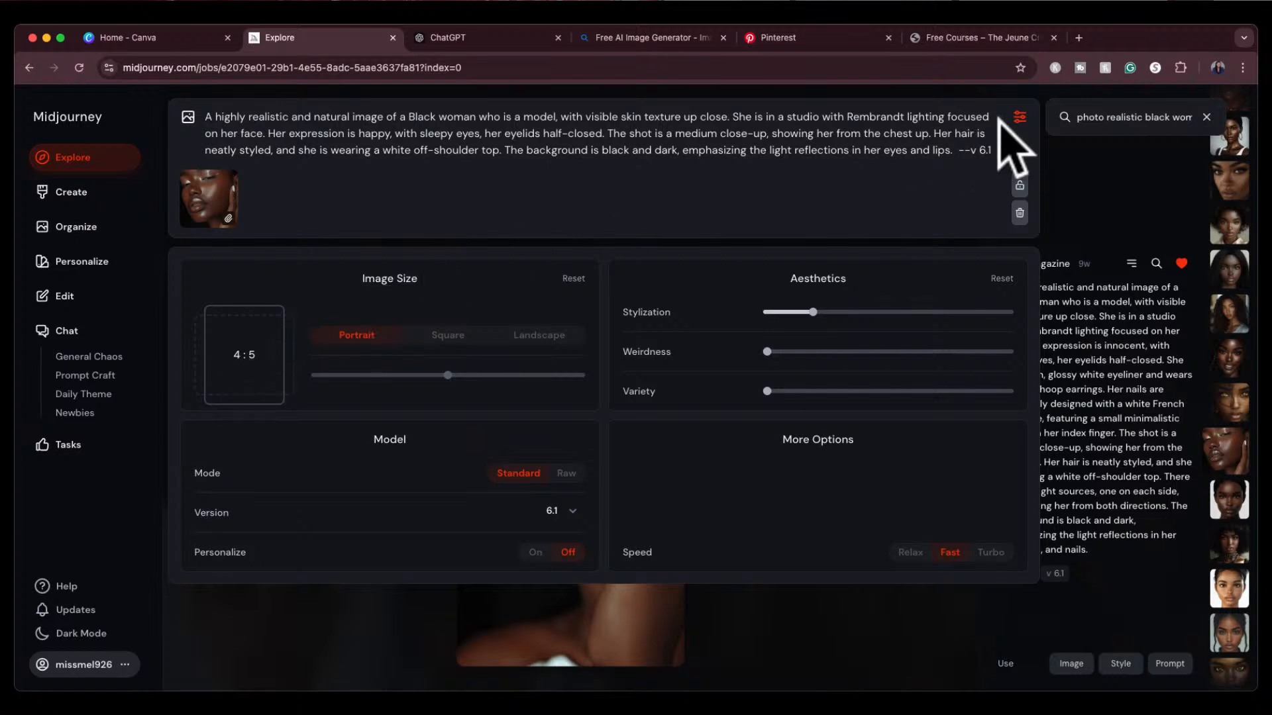
left_click(1020, 119)
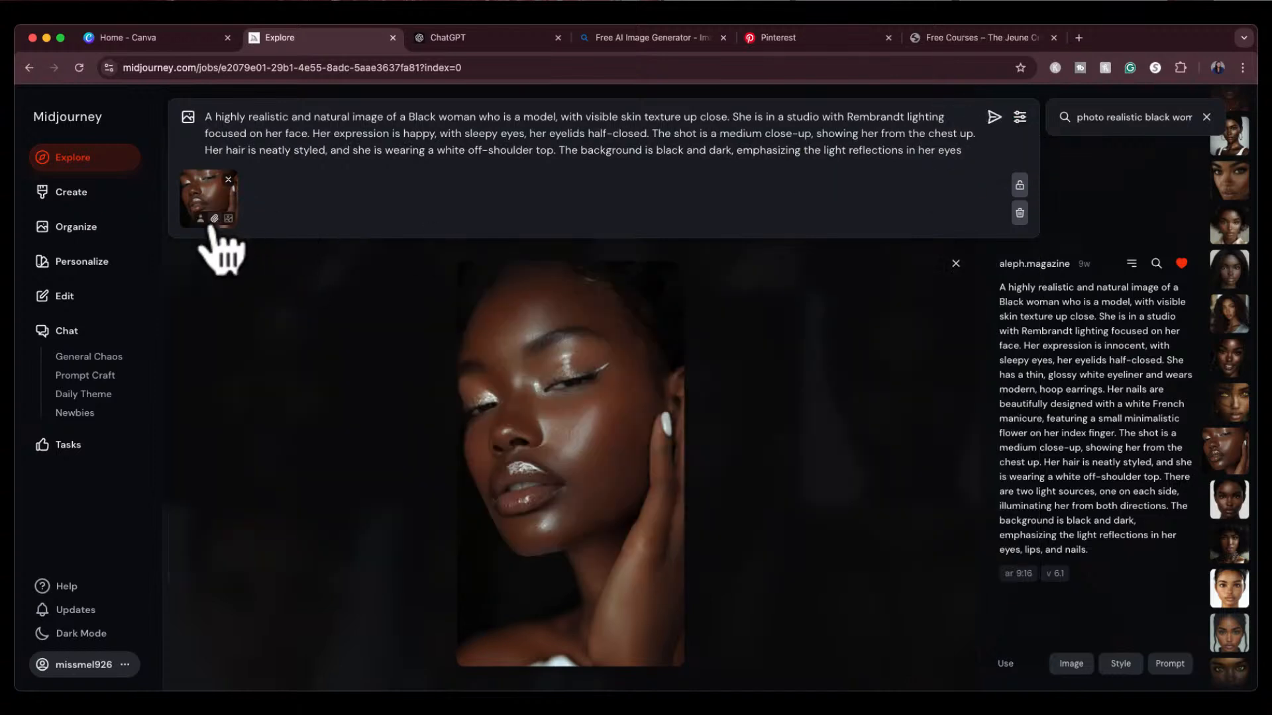
Step: Submit the edited prompt with its style reference and open the Create page with the generated images
left_click(994, 117)
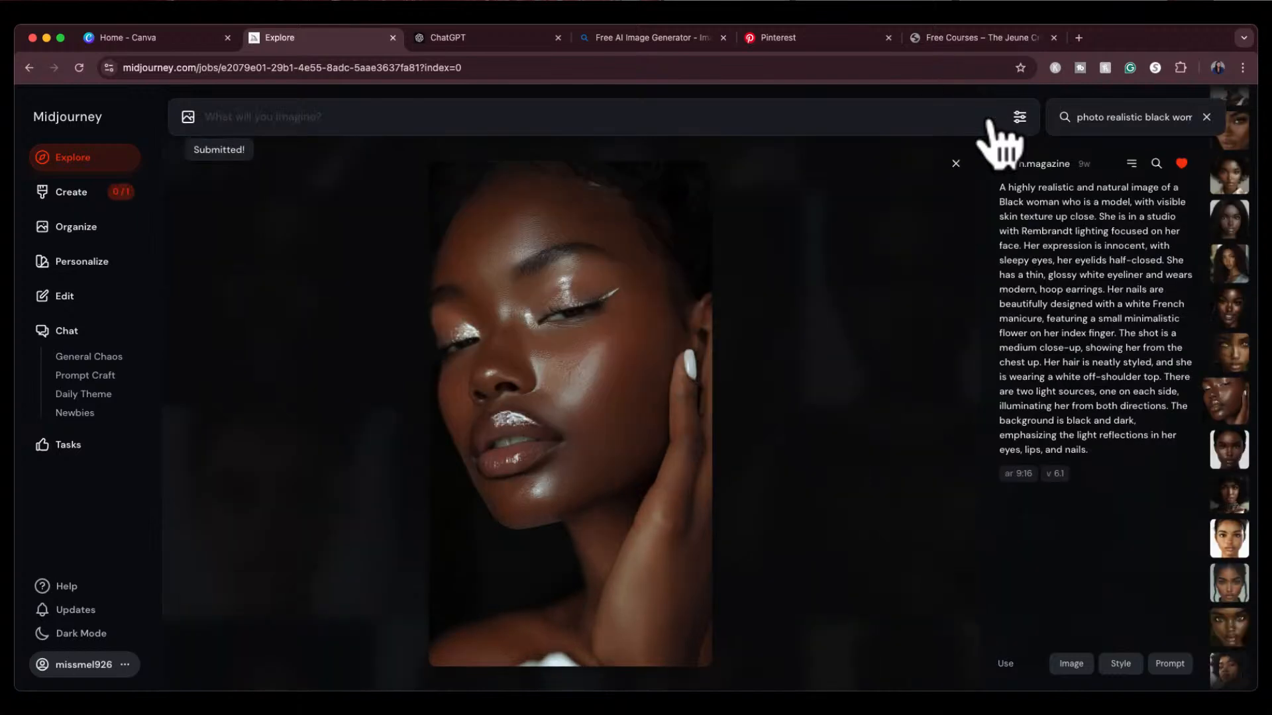
left_click(956, 164)
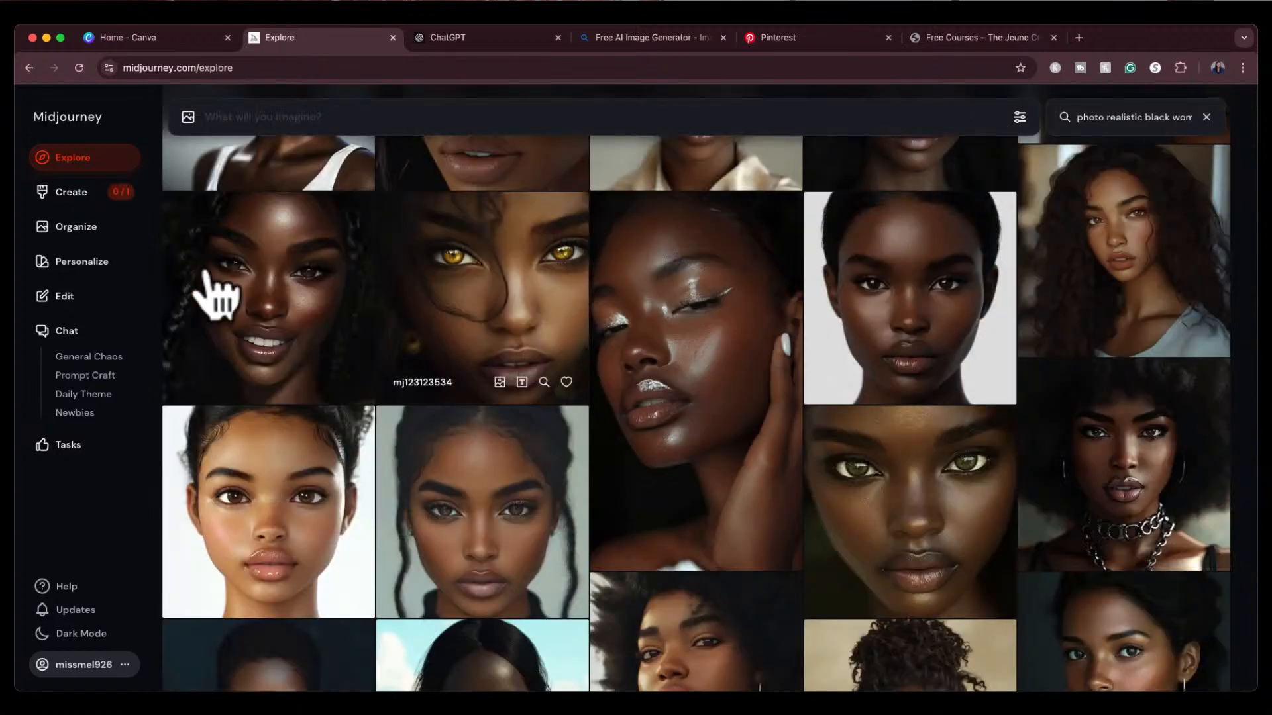
left_click(96, 193)
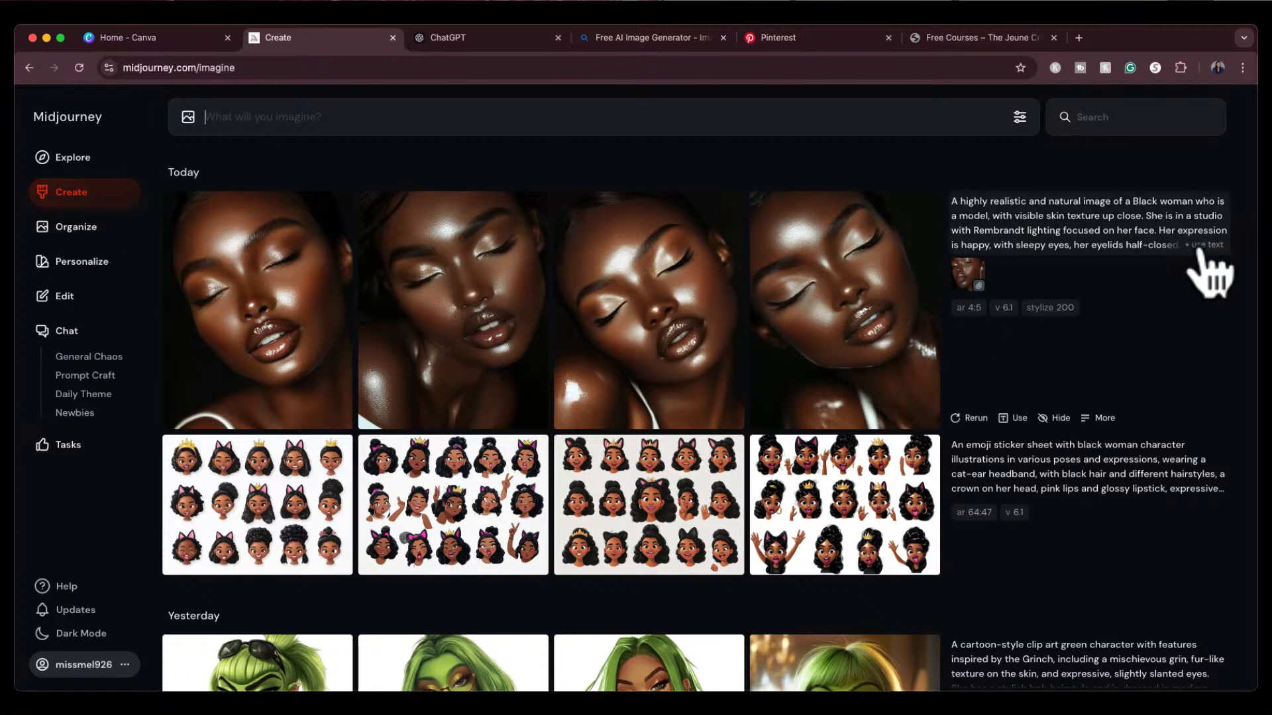
Step: Load the newest job's prompt text into the prompt field and clear it again
left_click(1204, 245)
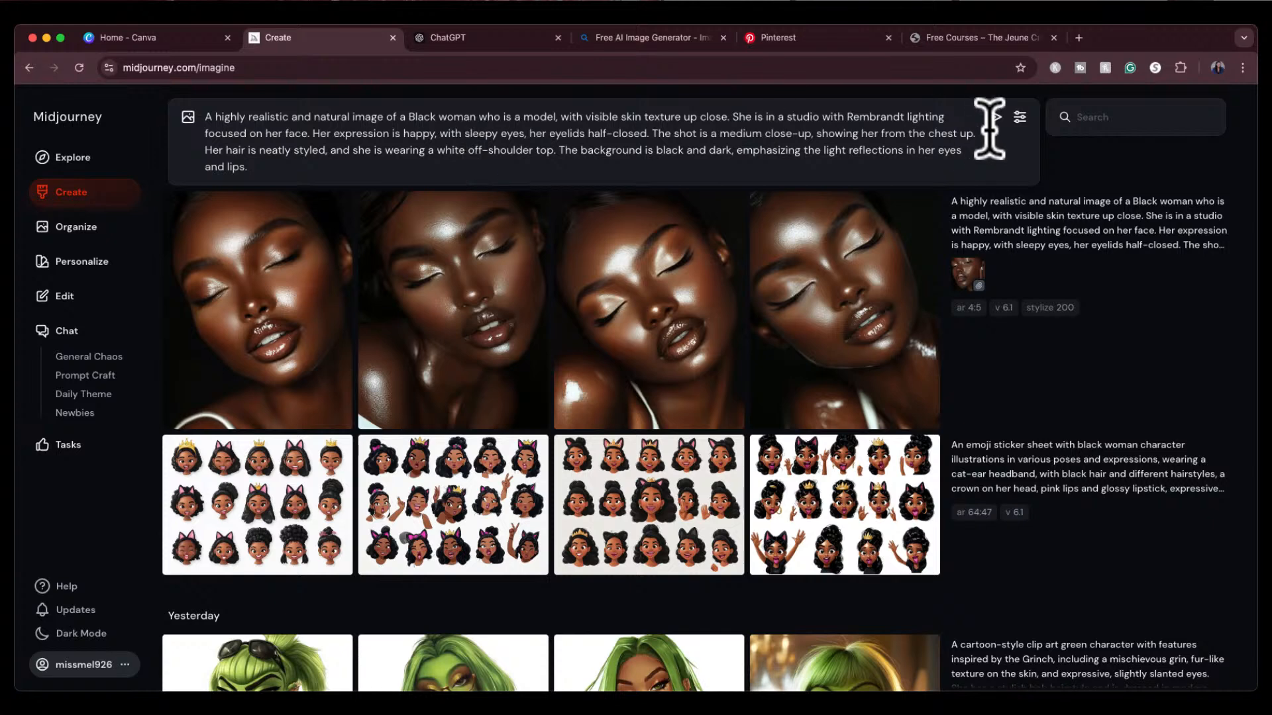
left_click(934, 151)
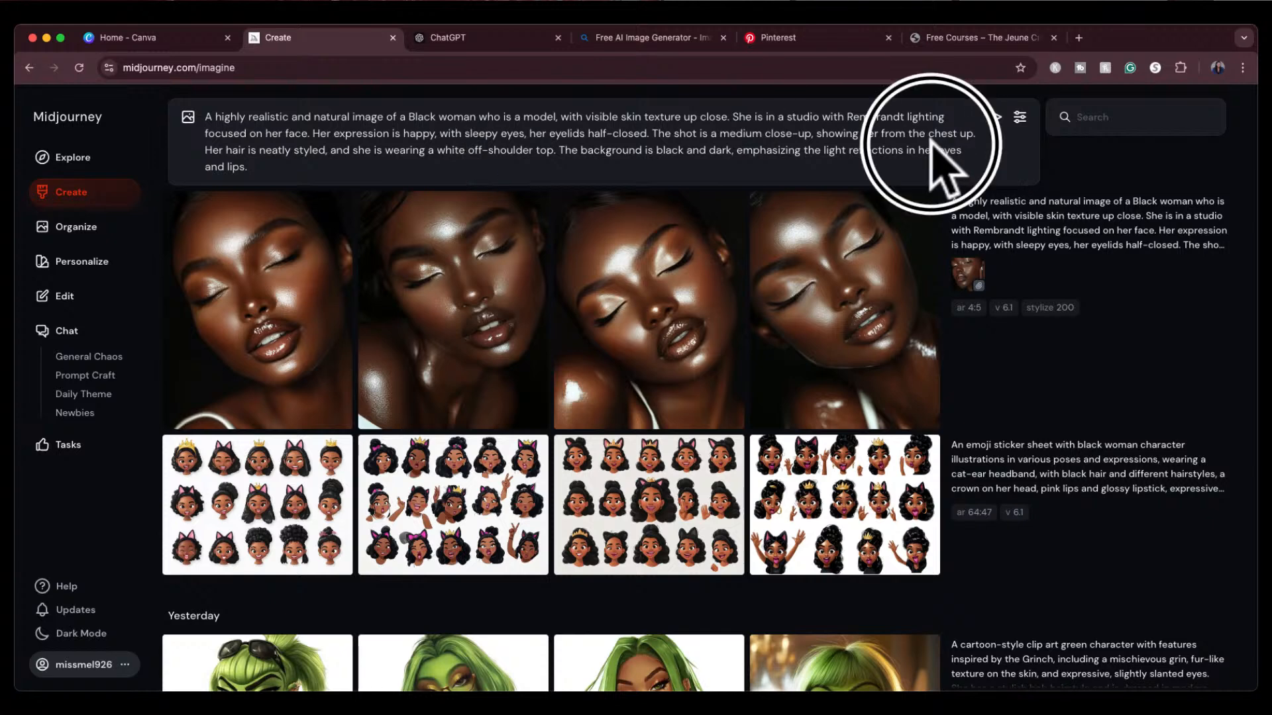
triple_click(722, 153)
key("BackSpace")
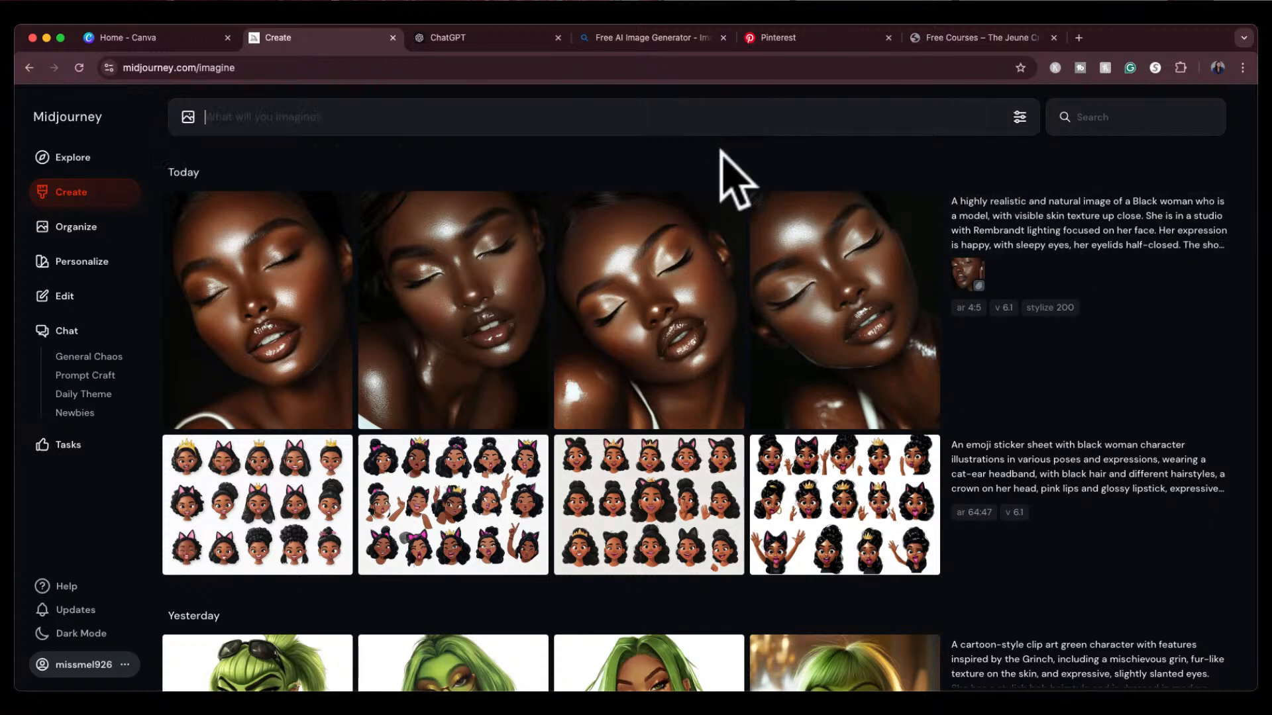
Step: View the second, third and fourth newly generated portraits enlarged and return to the image overview
mouse_move(798, 250)
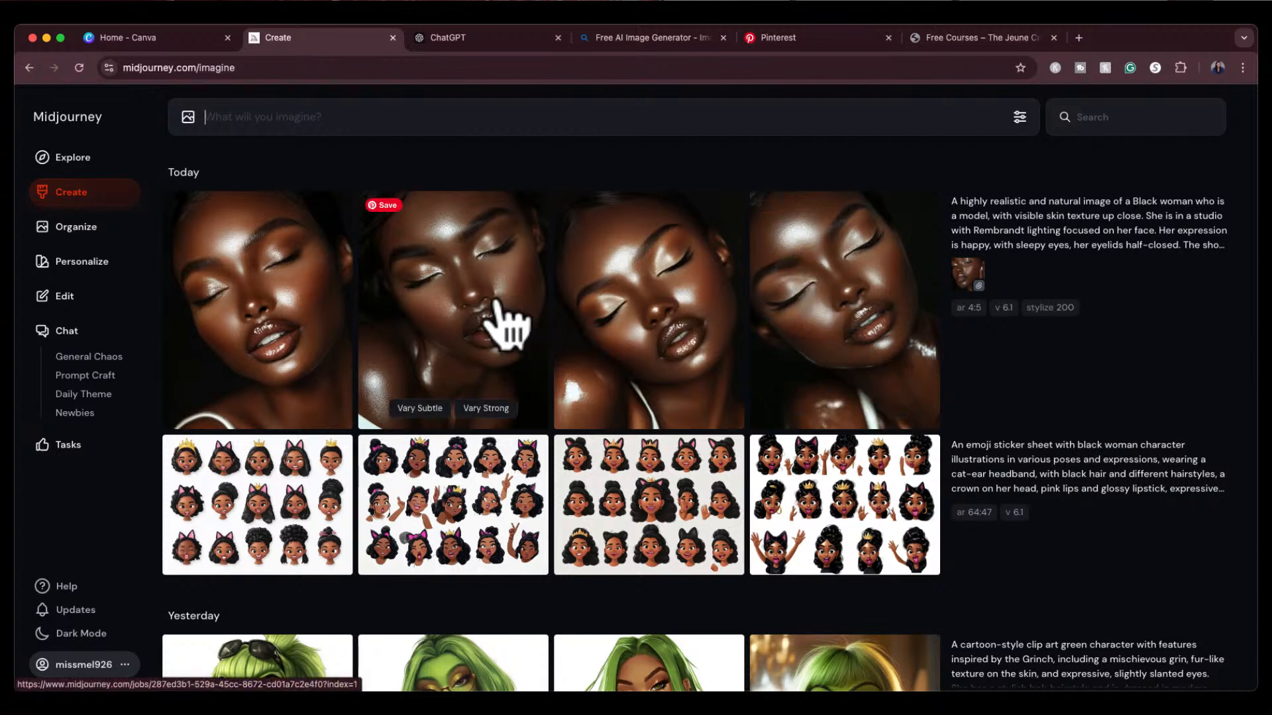
mouse_move(1006, 351)
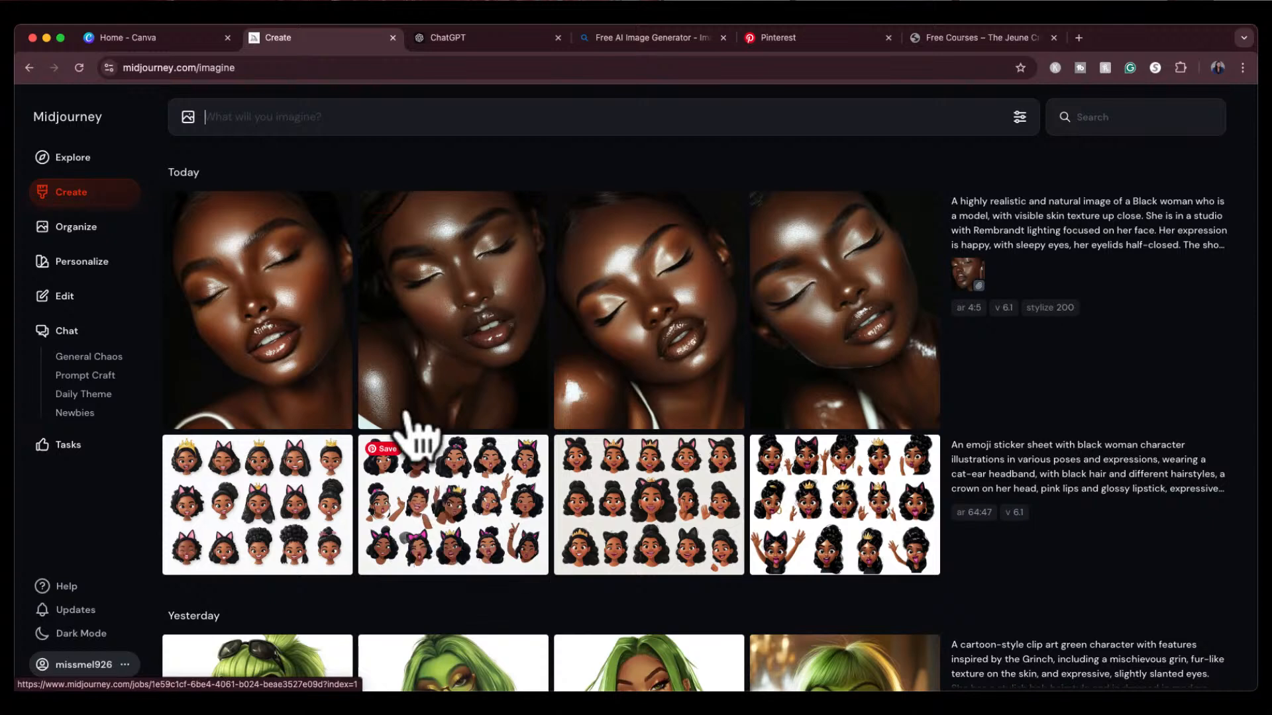
left_click(445, 346)
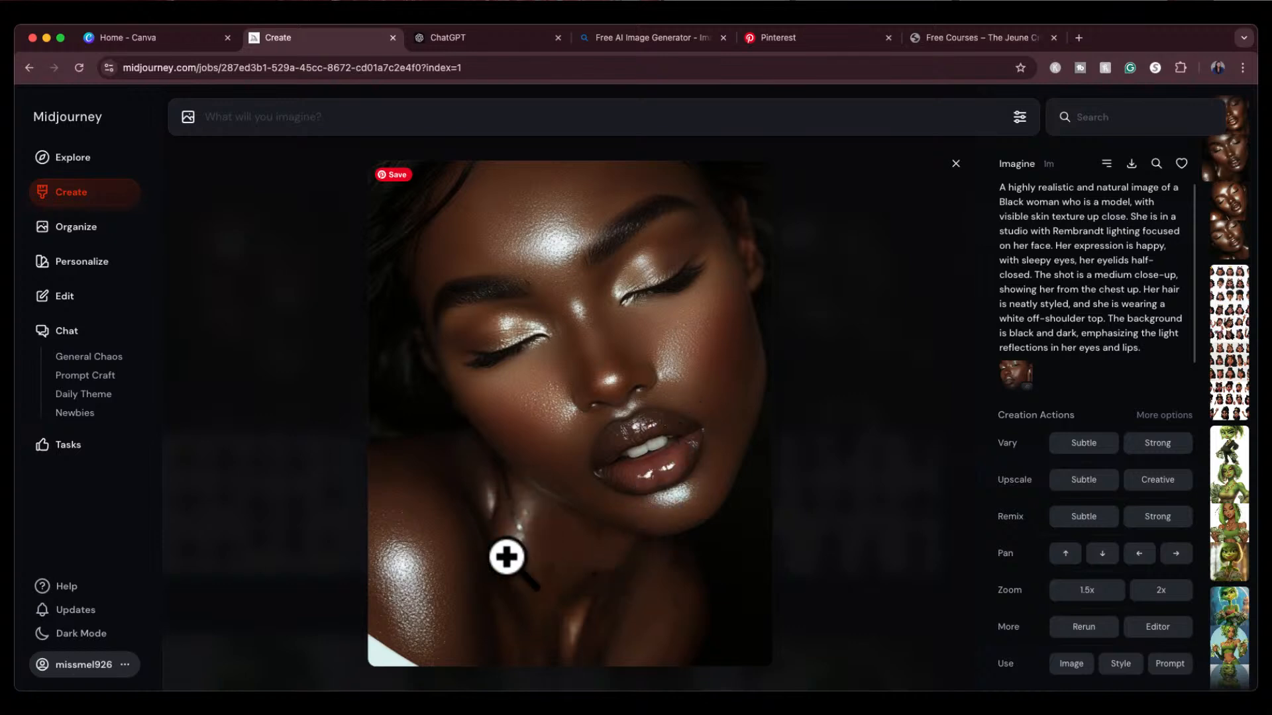
key("Right")
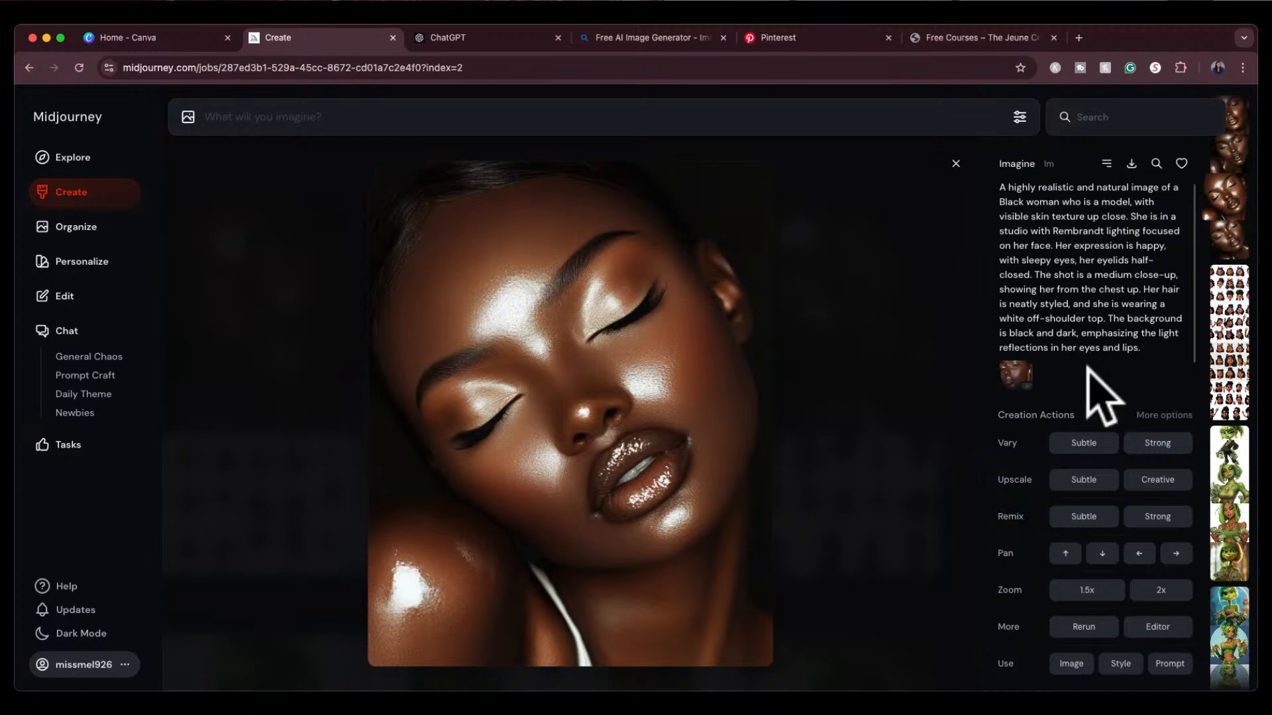
key("Right")
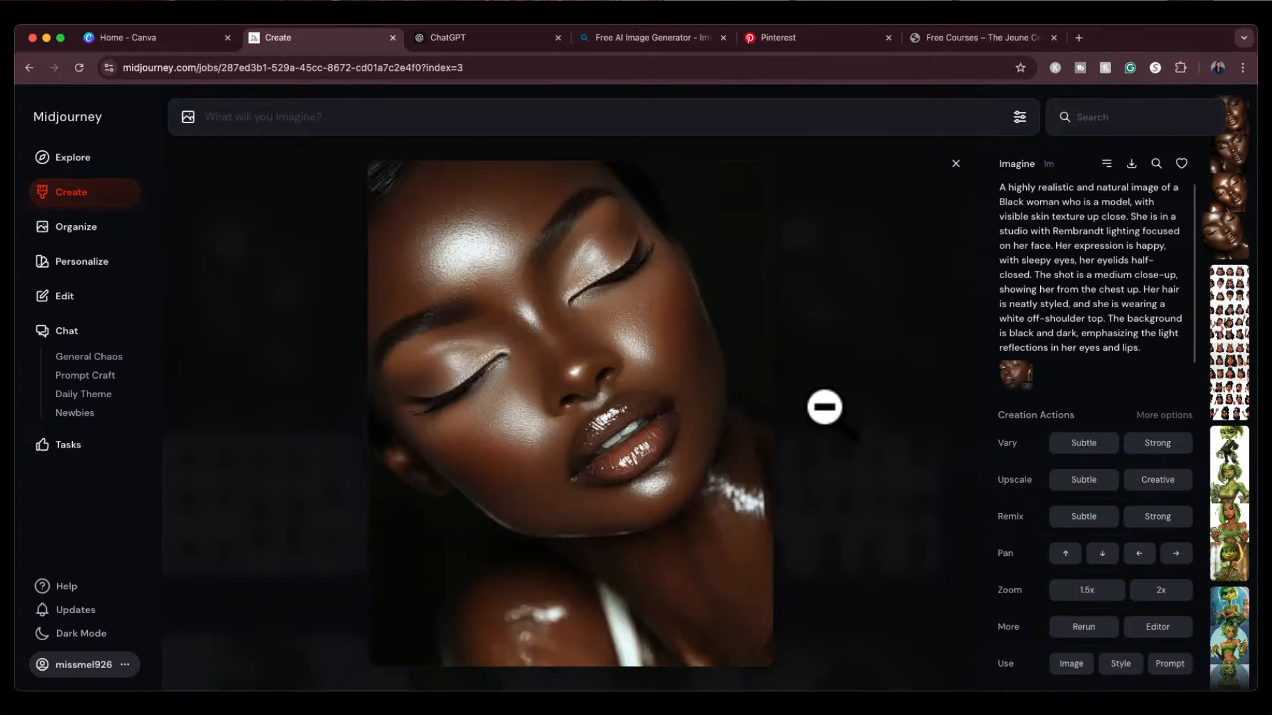
left_click(955, 163)
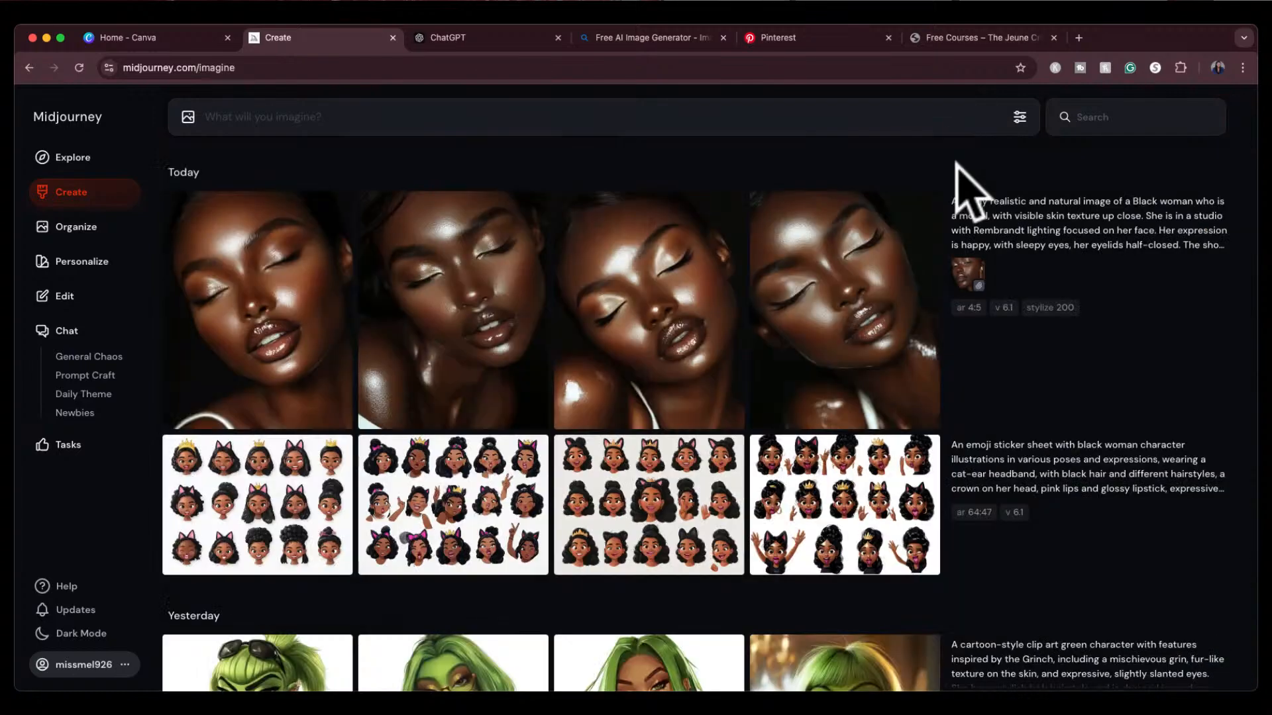
Step: Generate strong variations of the first new portrait and return to the image overview
left_click(249, 345)
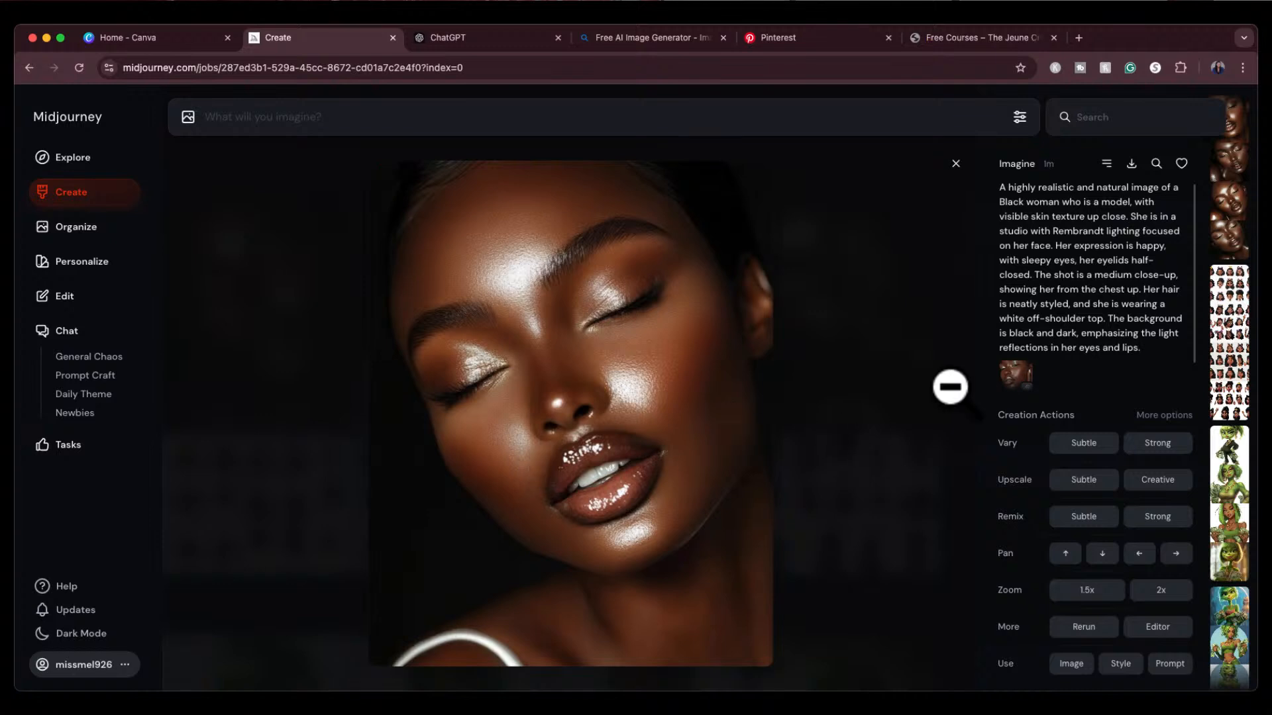
left_click(1158, 444)
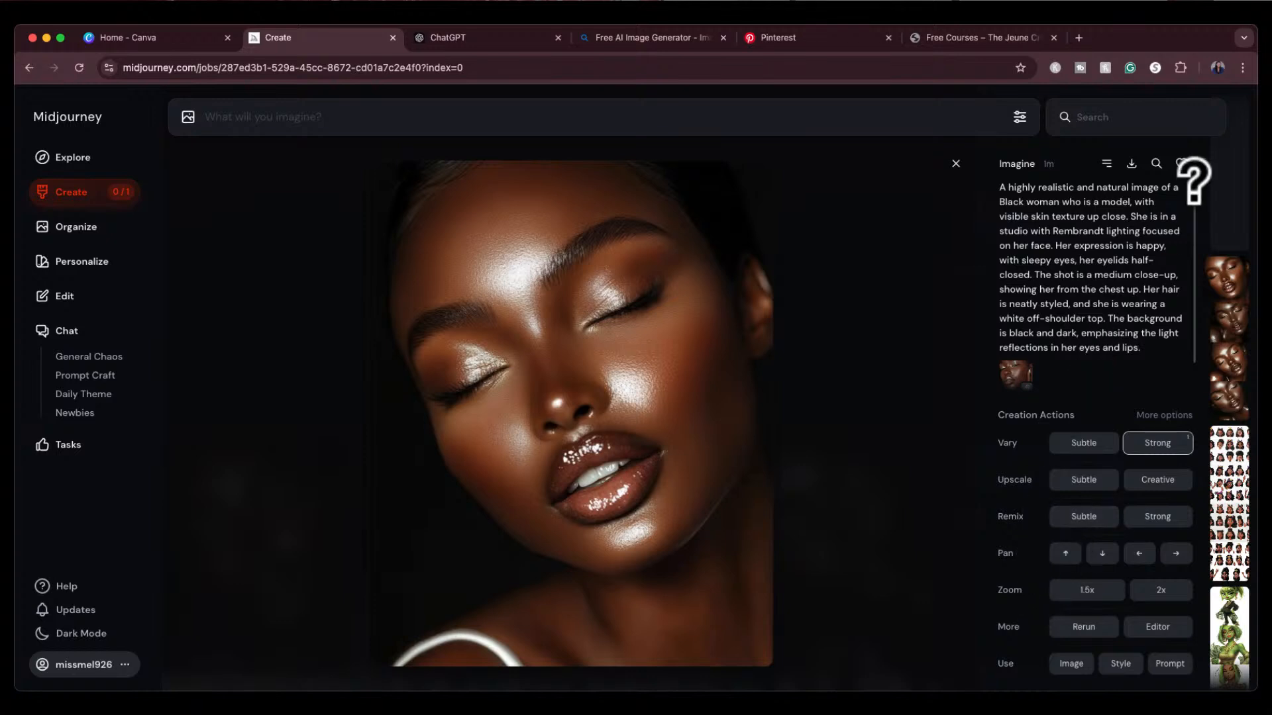
left_click(955, 164)
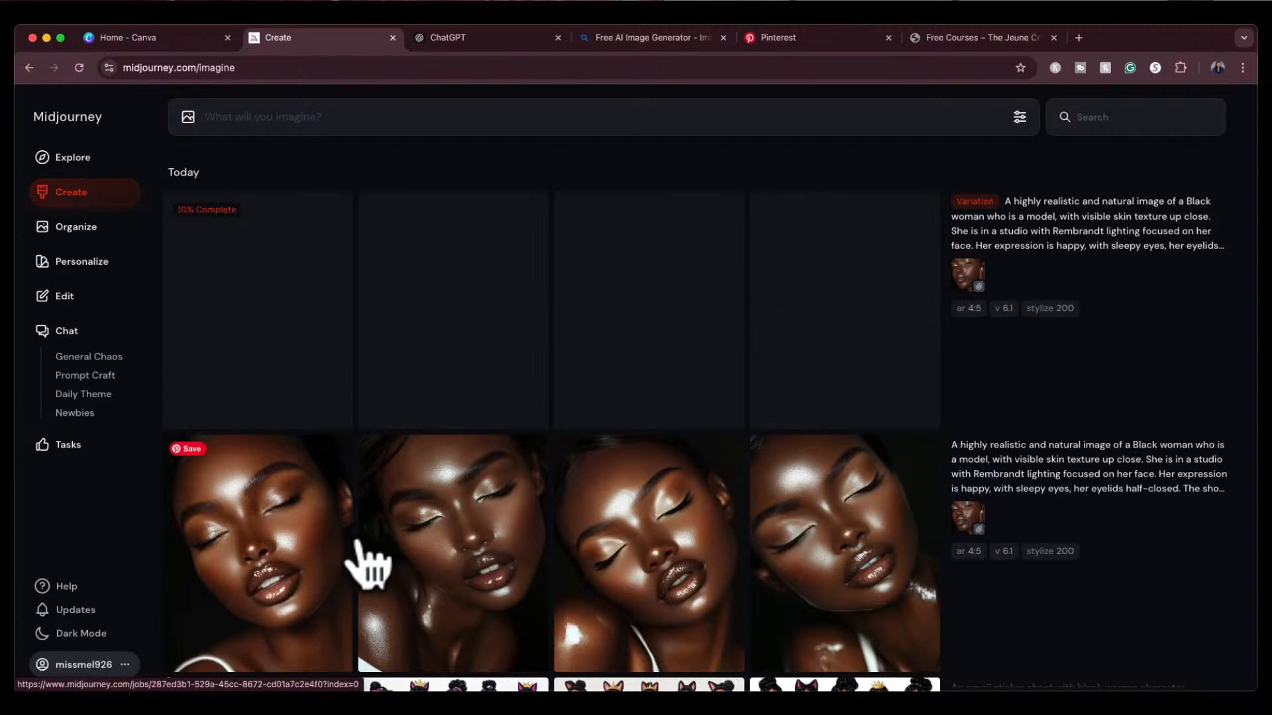
Step: Check the first portrait of the original set enlarged and rerun that set's prompt
scroll(368, 560, "down", 2)
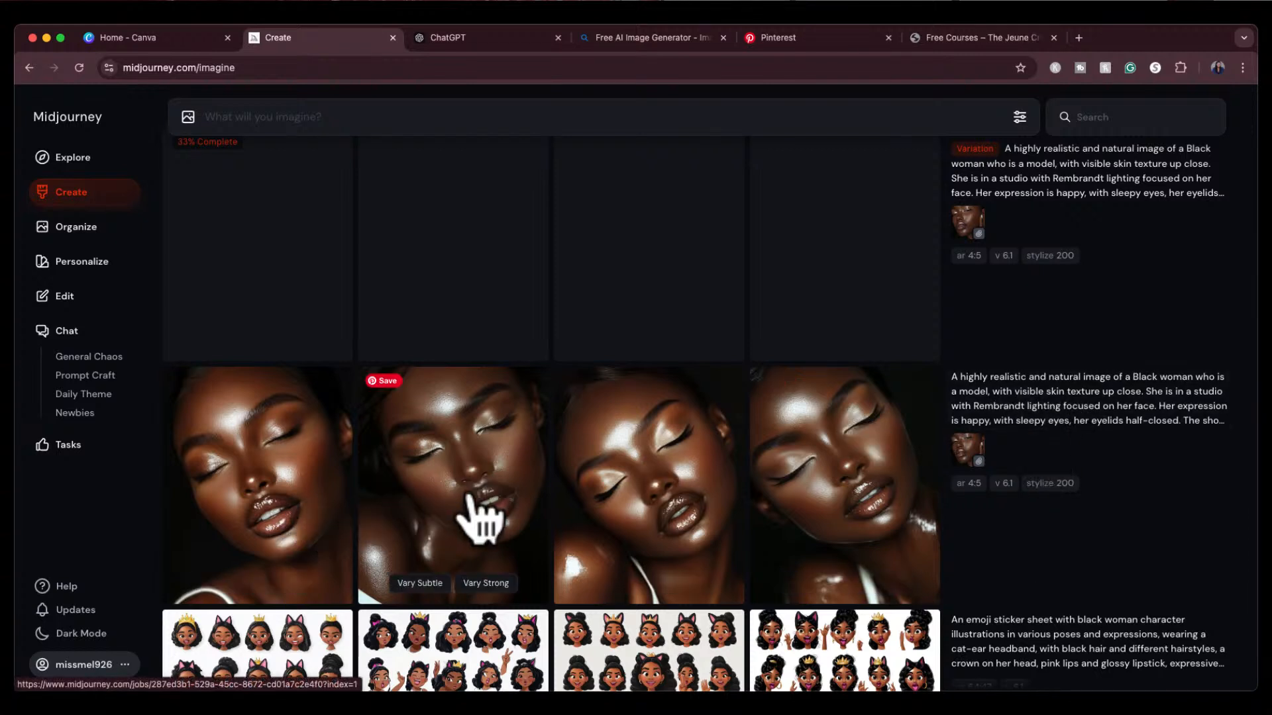
left_click(251, 437)
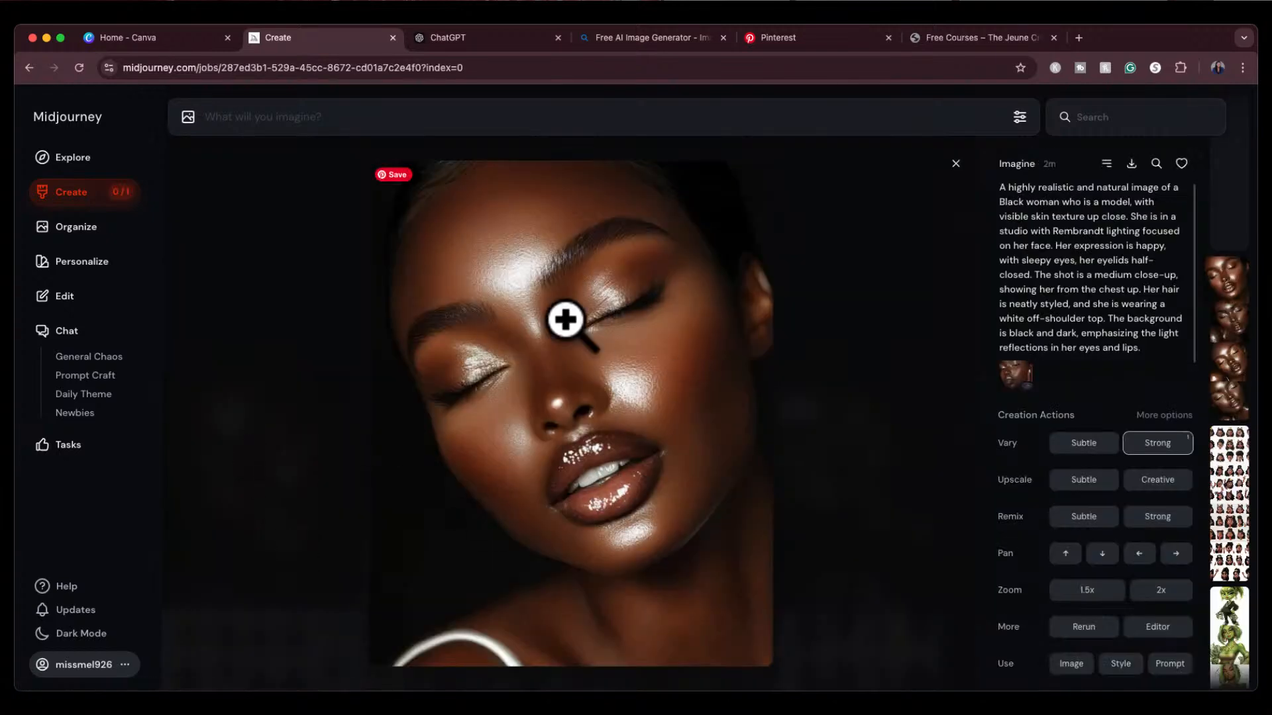
left_click(955, 164)
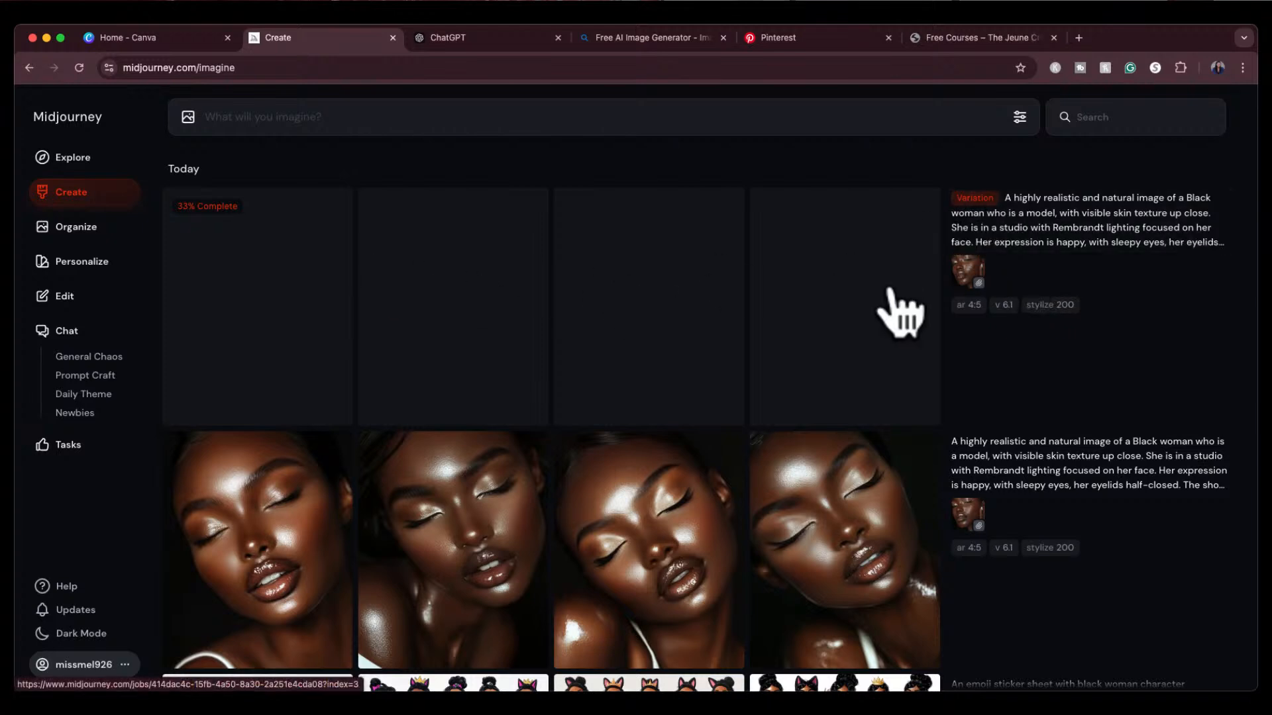
scroll(741, 510, "down", 2)
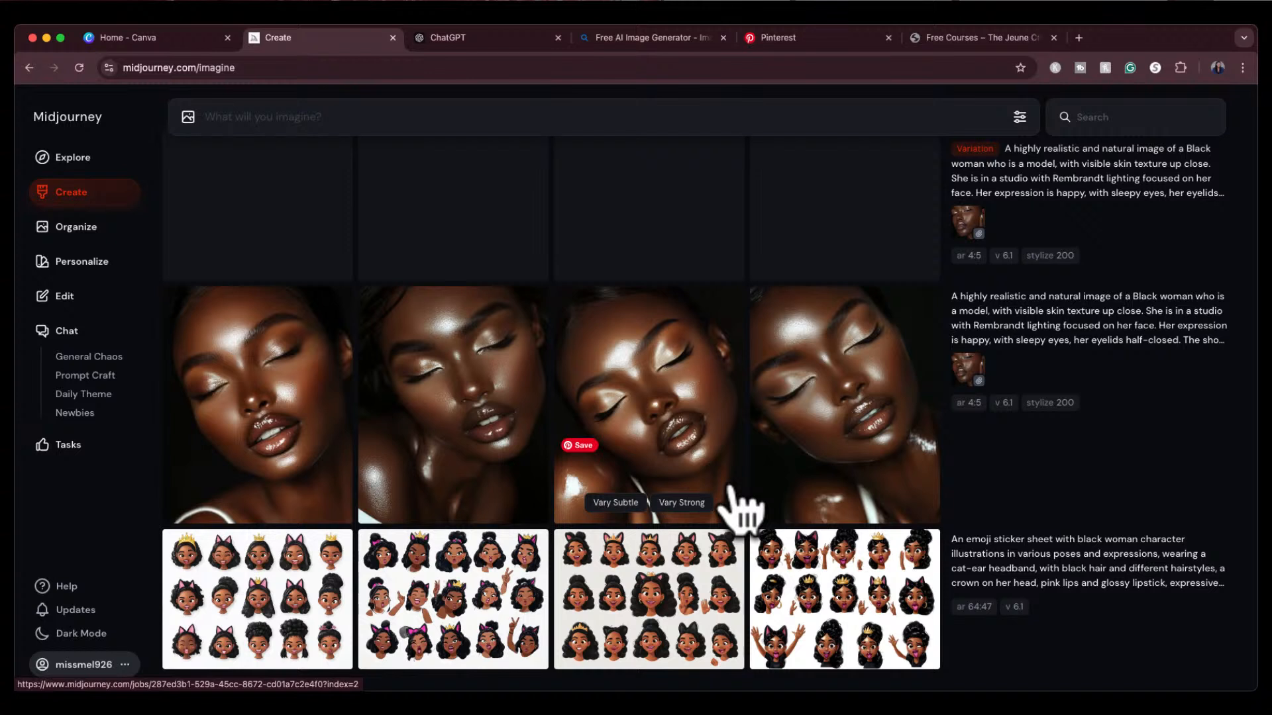
mouse_move(1014, 404)
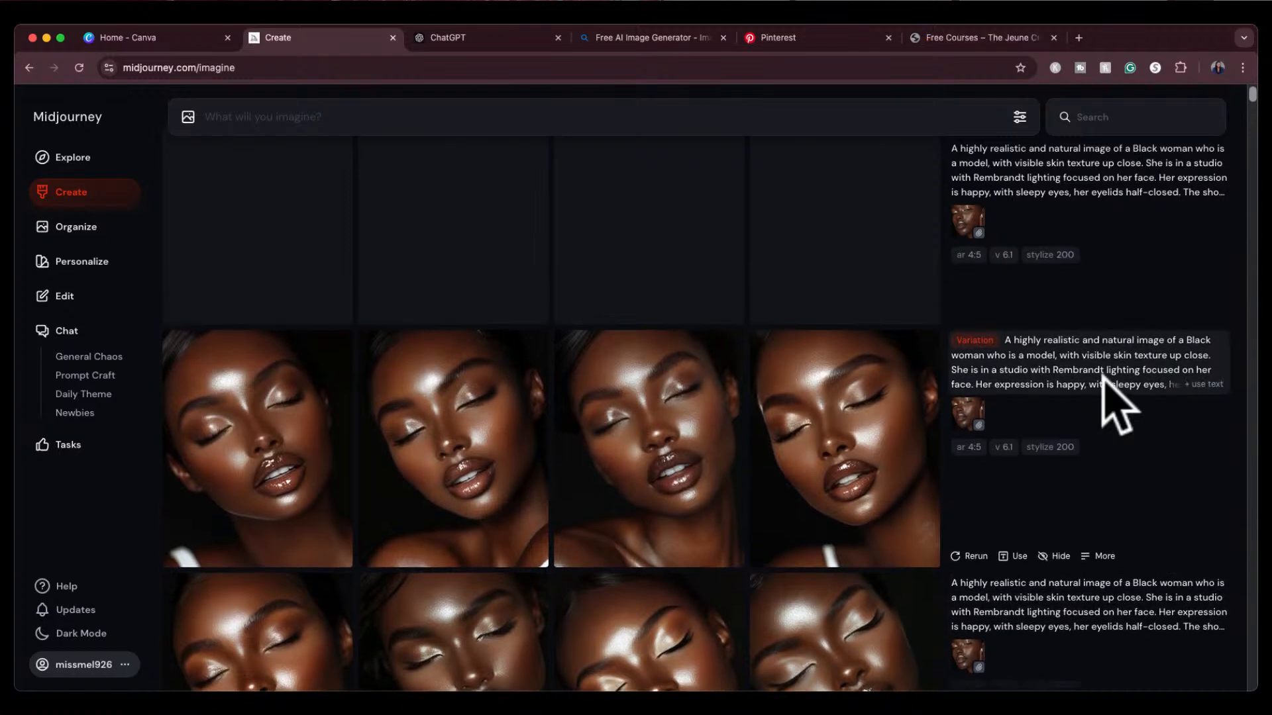
Step: Compare the strong variations with the original portraits and open the first variation enlarged
scroll(923, 463, "down", 2)
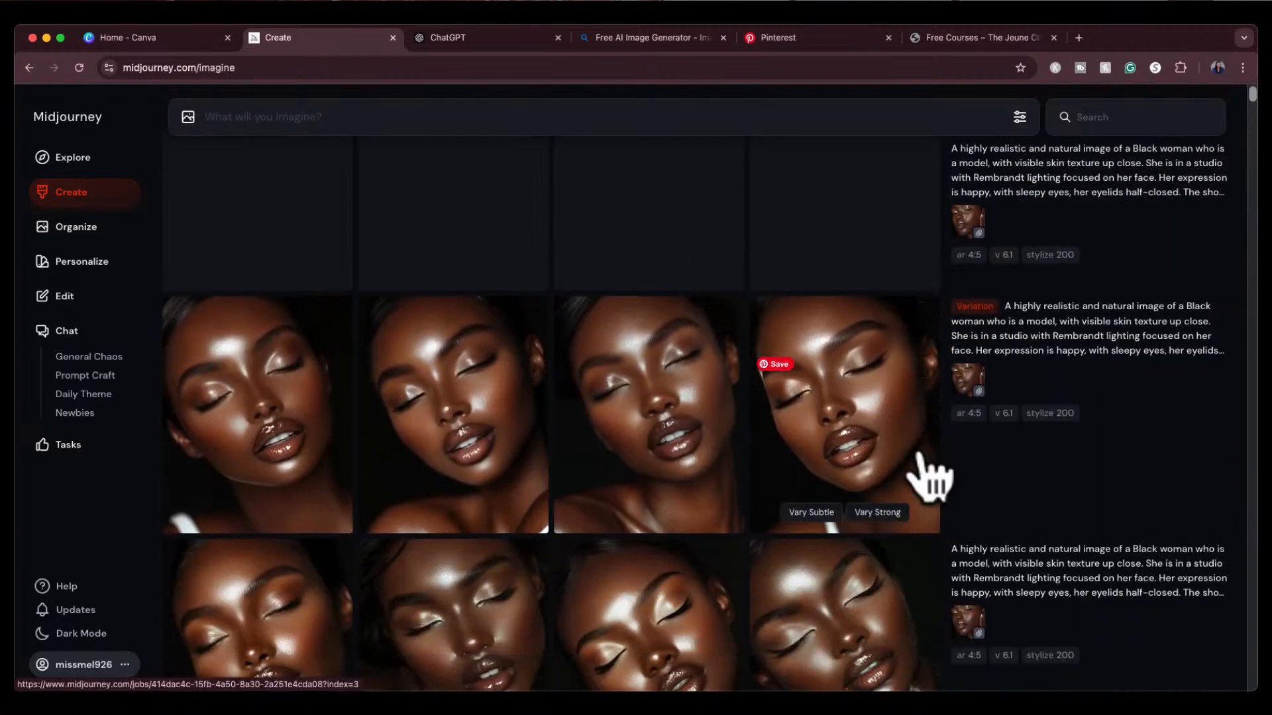
scroll(1007, 487, "down", 2)
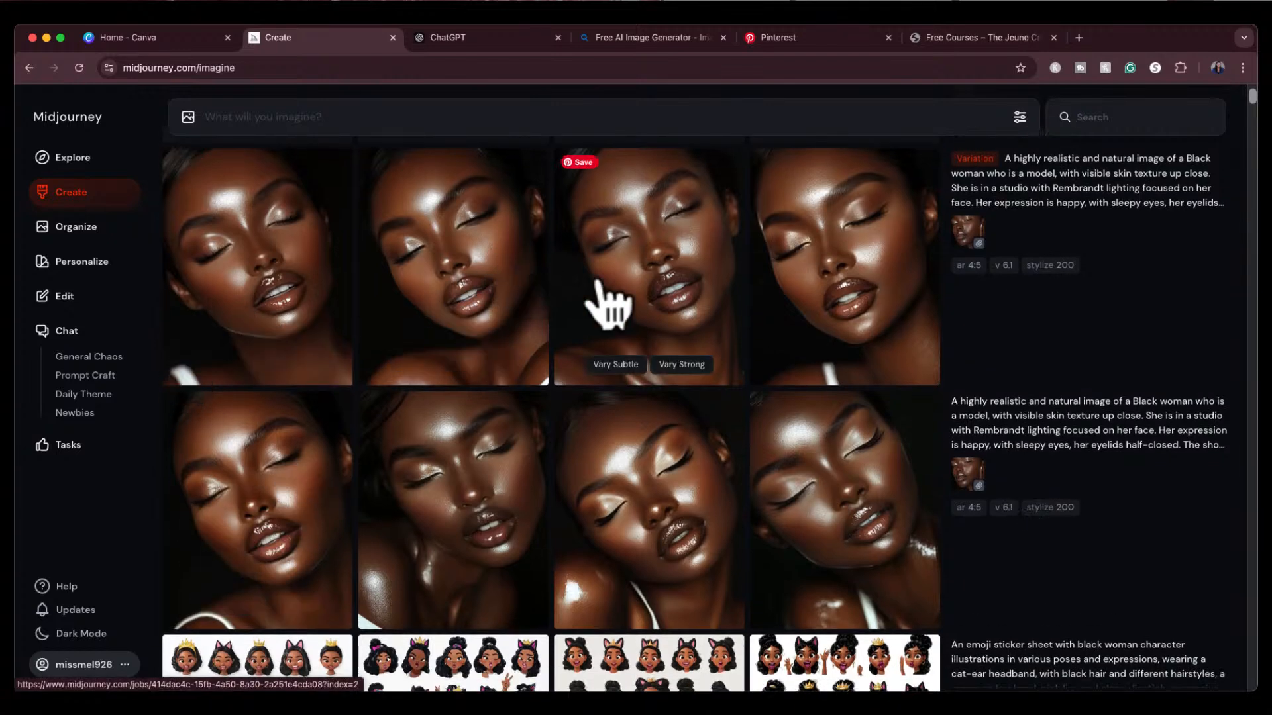
left_click(269, 285)
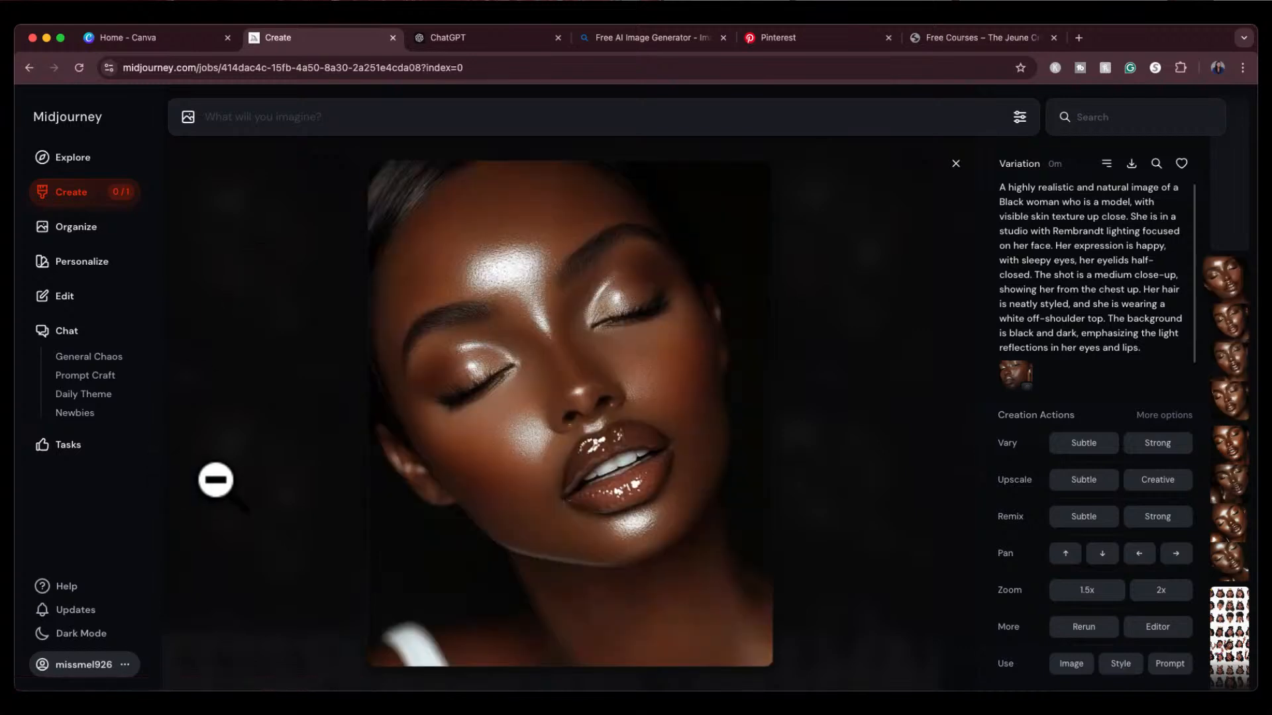
Step: View the second, third and fourth strong variations and the first original portrait enlarged, and return to the image overview
key("Right")
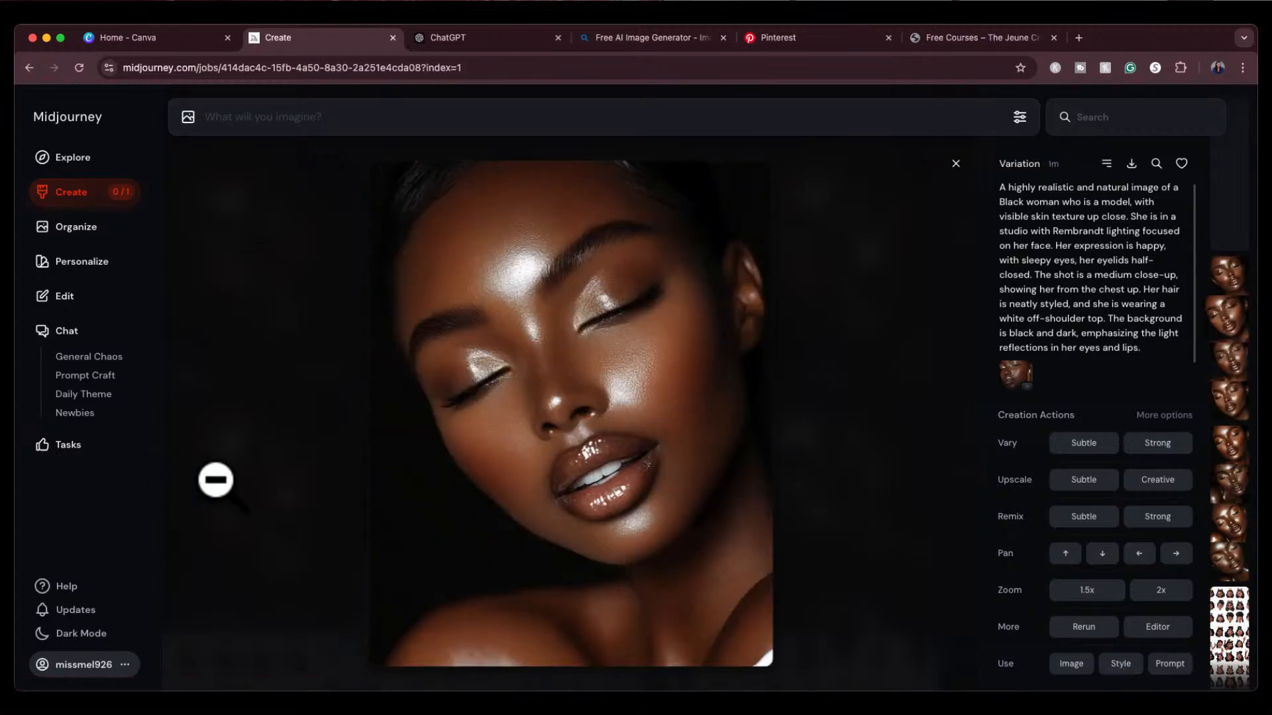
key("Right")
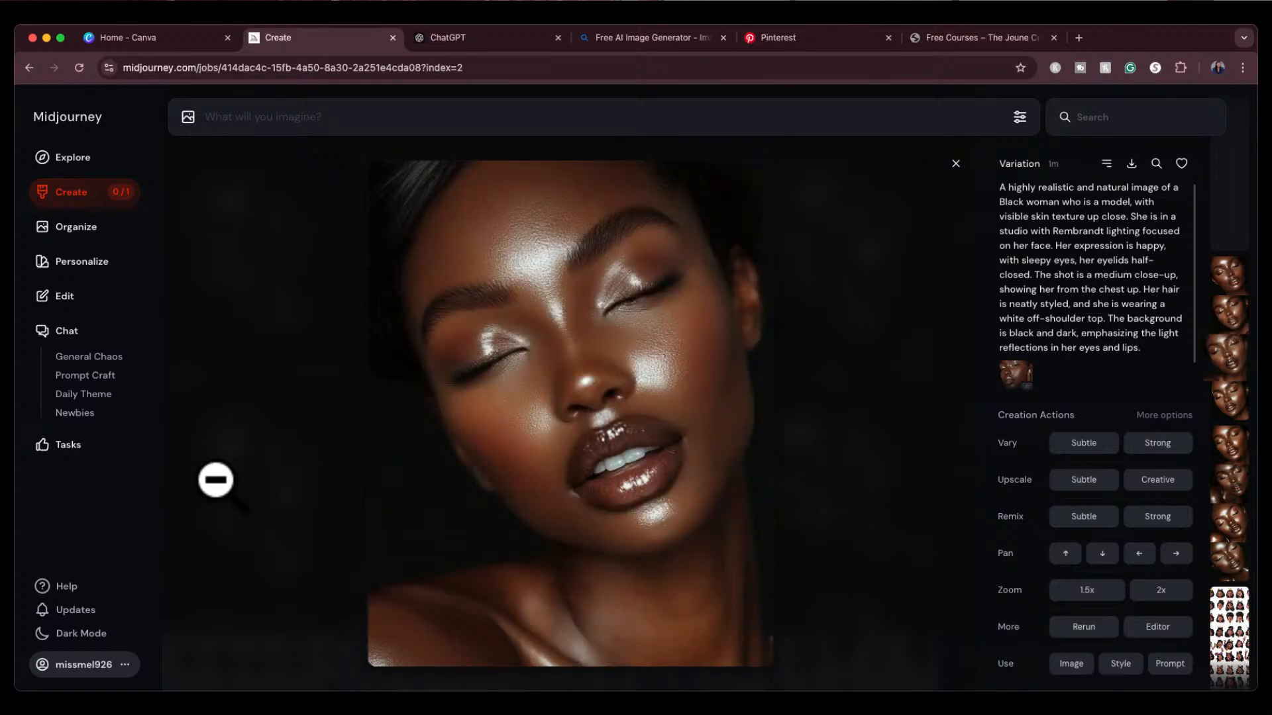
key("Right")
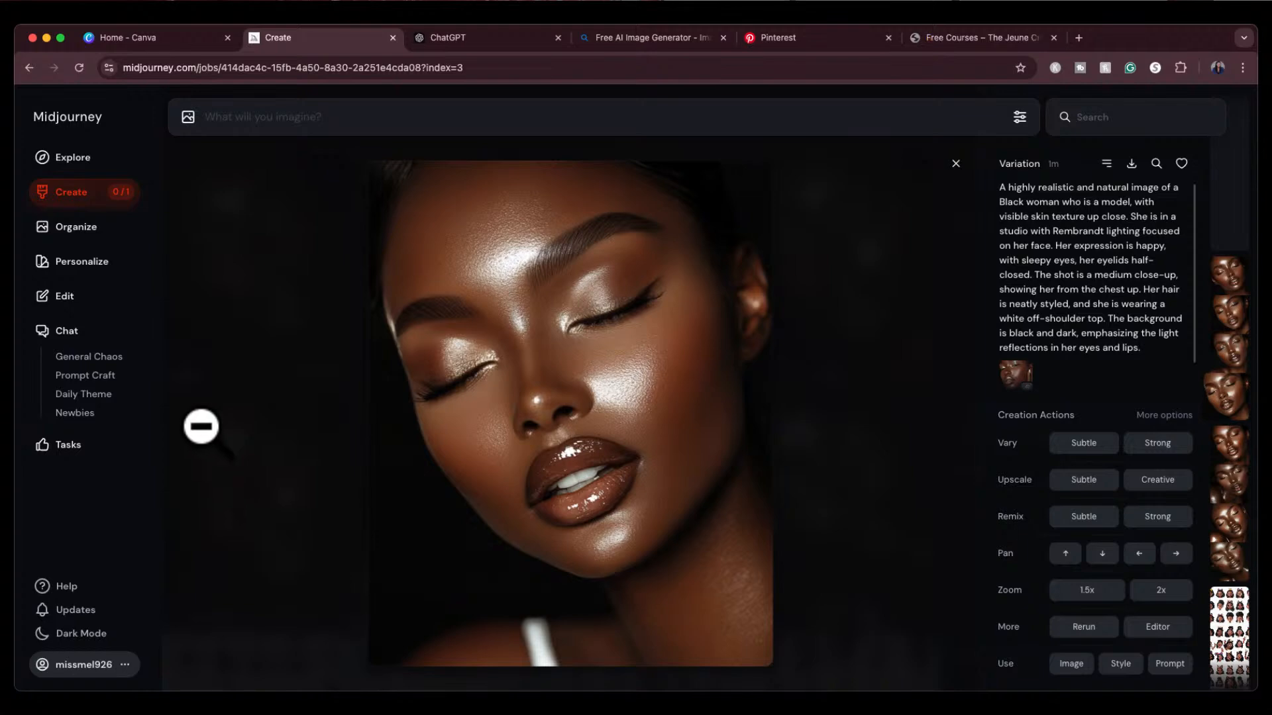
left_click(210, 411)
left_click(308, 554)
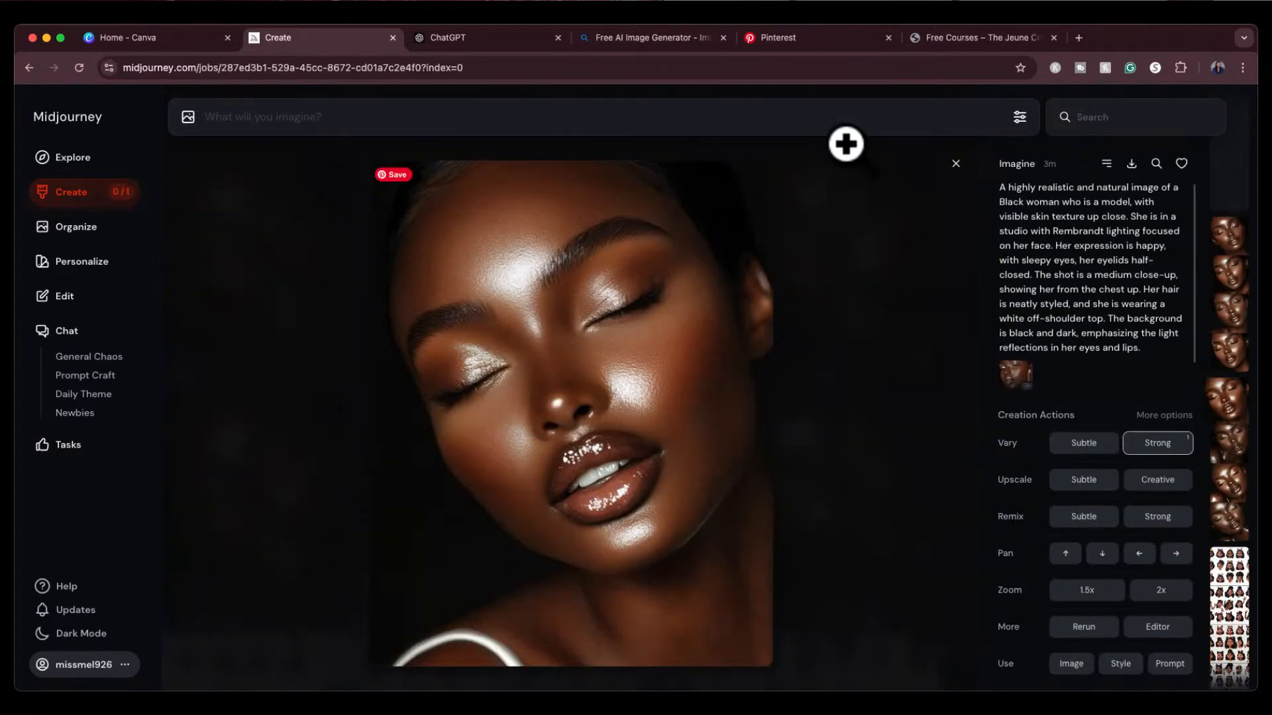
left_click(955, 163)
Step: View the four portraits of the rerun set enlarged one after another and return to the image overview
scroll(696, 424, "up", 2)
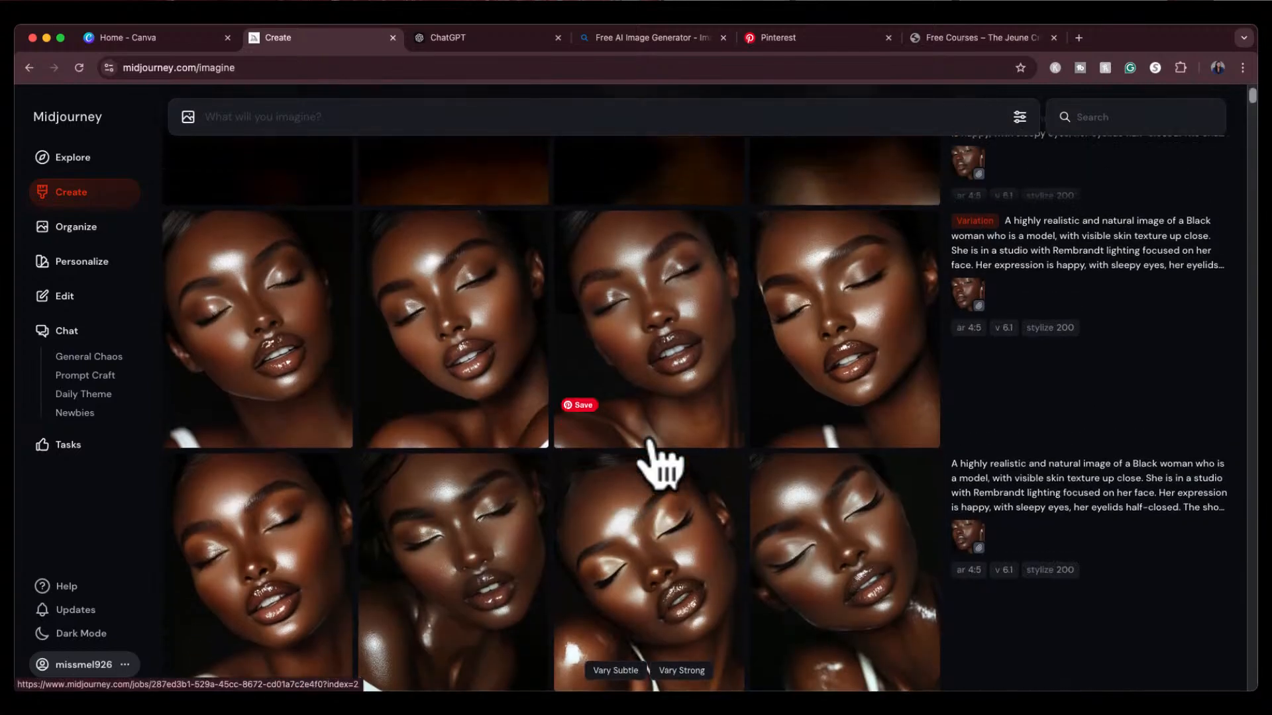
scroll(650, 443, "up", 3)
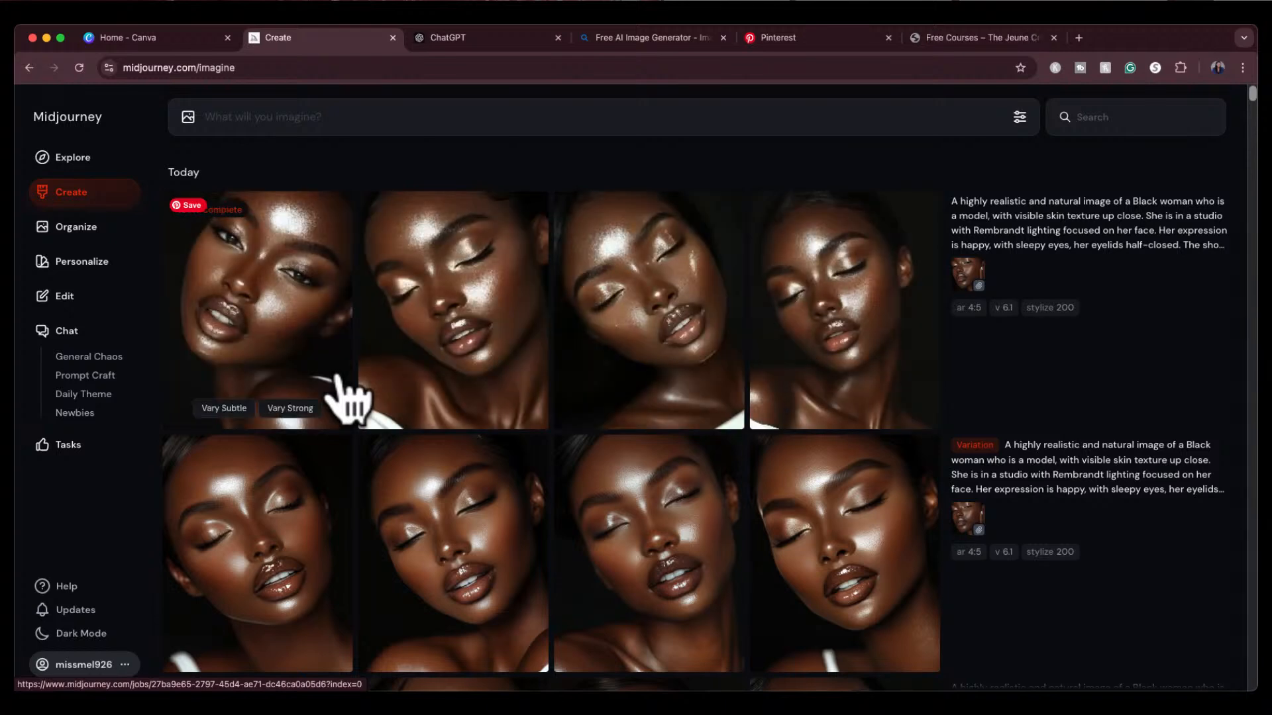
left_click(237, 331)
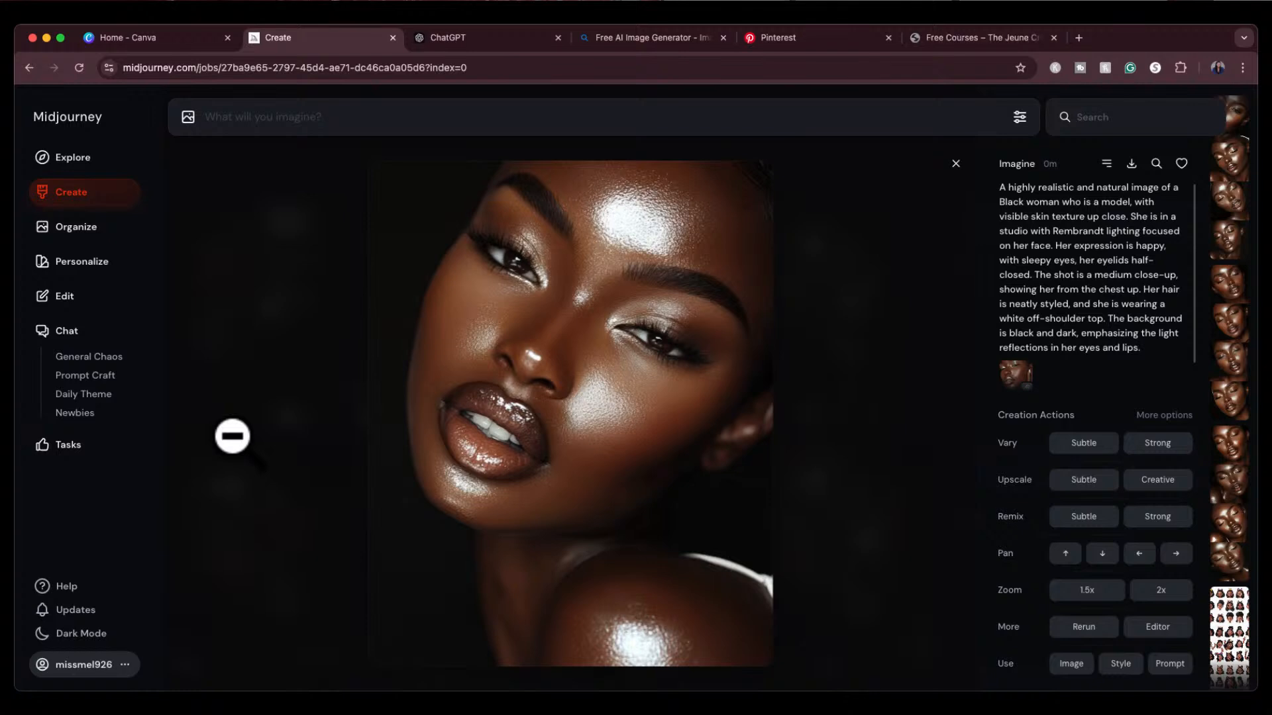
key("Right")
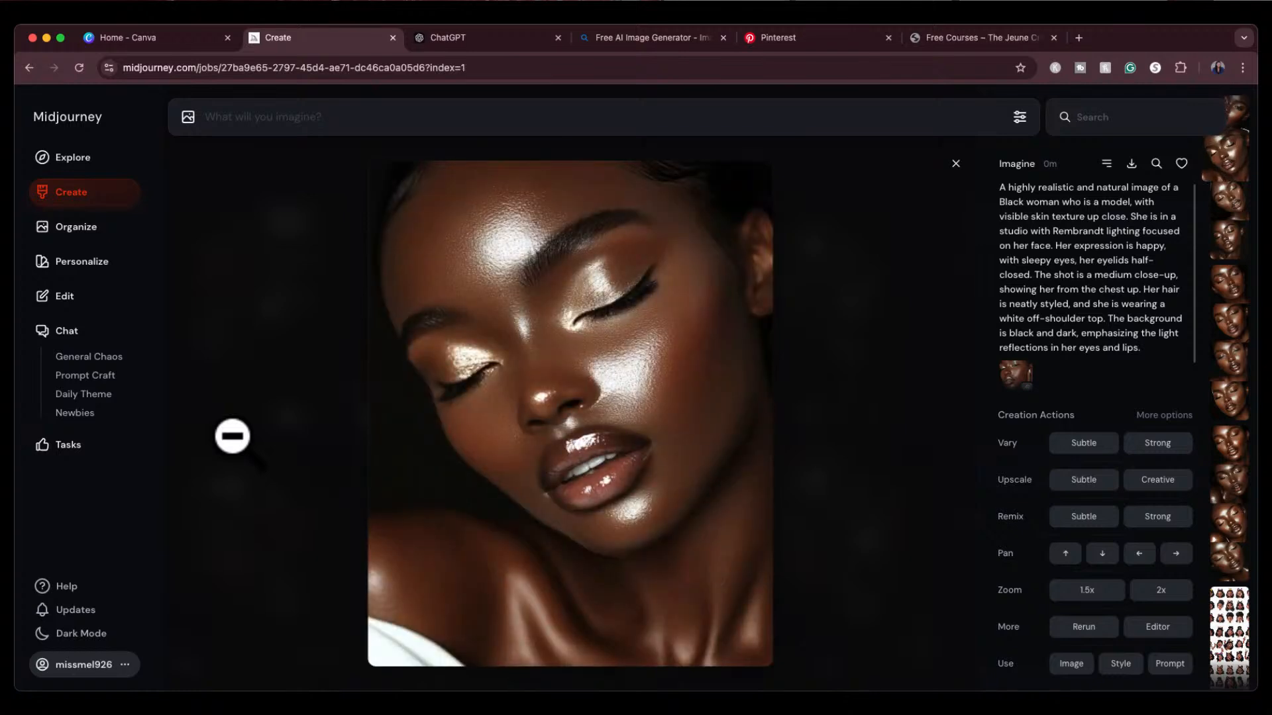
key("Right")
key("Right")
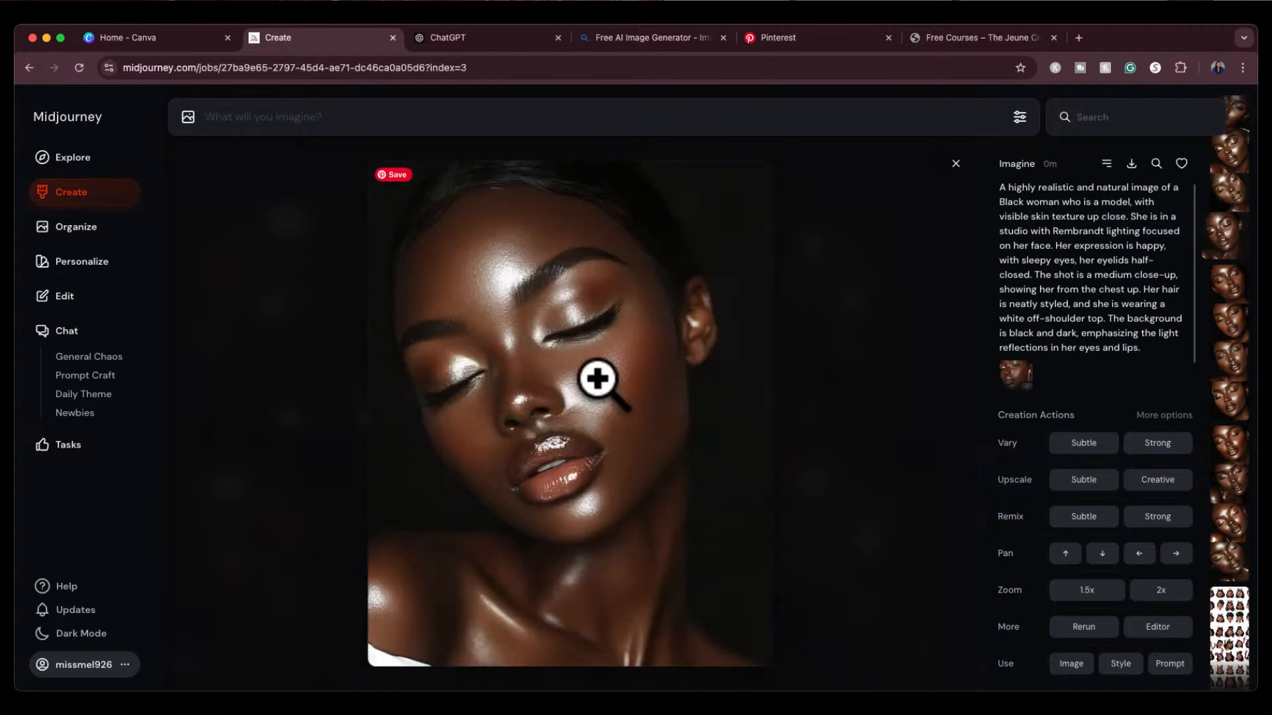
left_click(954, 164)
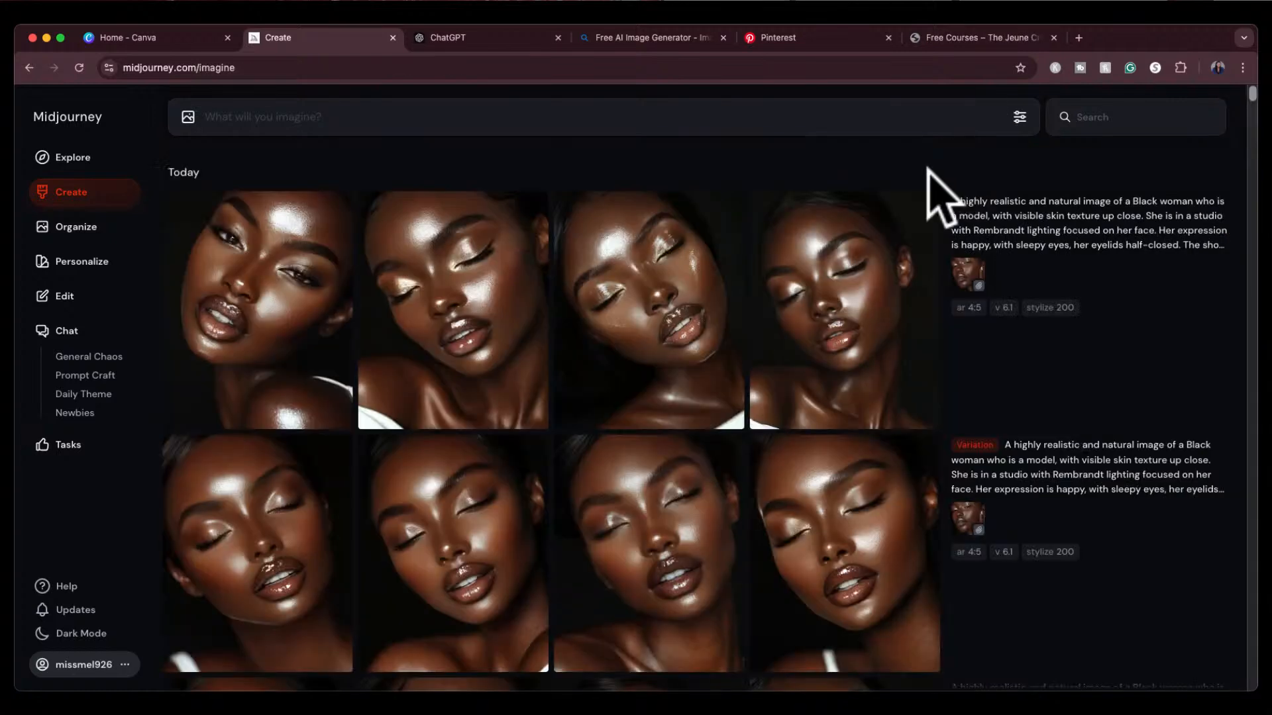
Step: Compare the rerun, variation and original portrait sets in the image overview
scroll(464, 549, "down", 3)
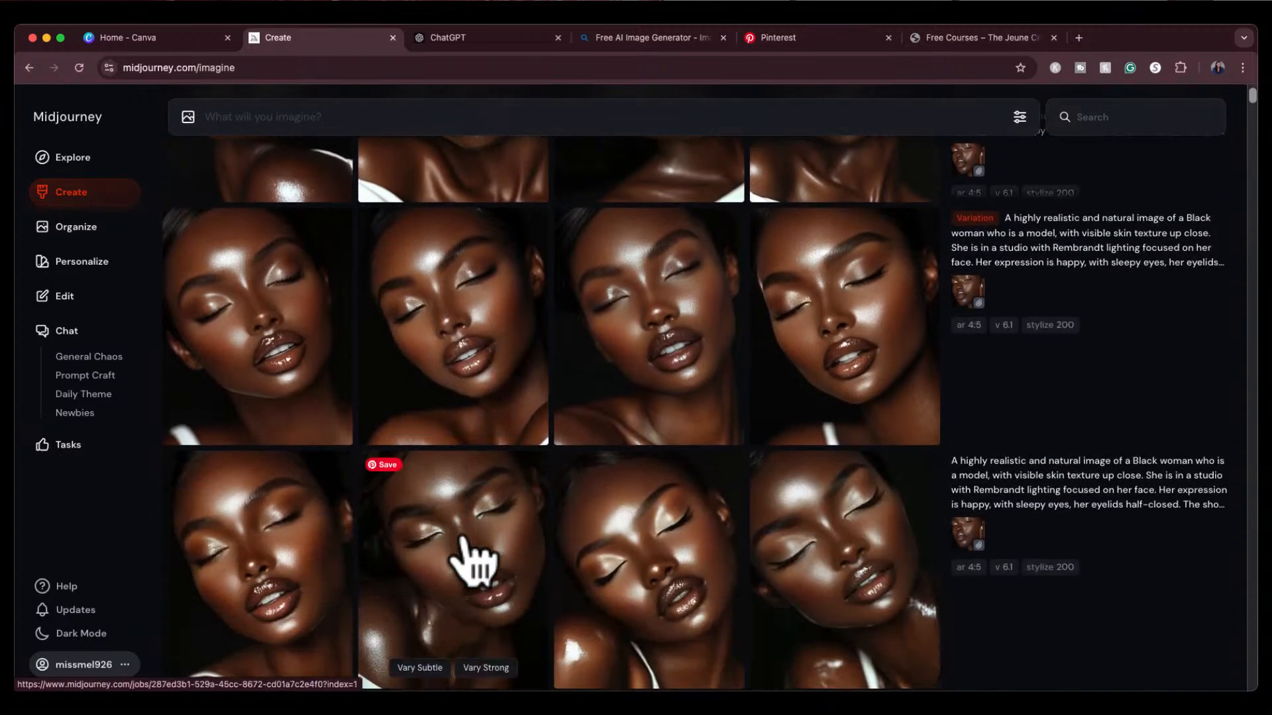
scroll(474, 559, "up", 2)
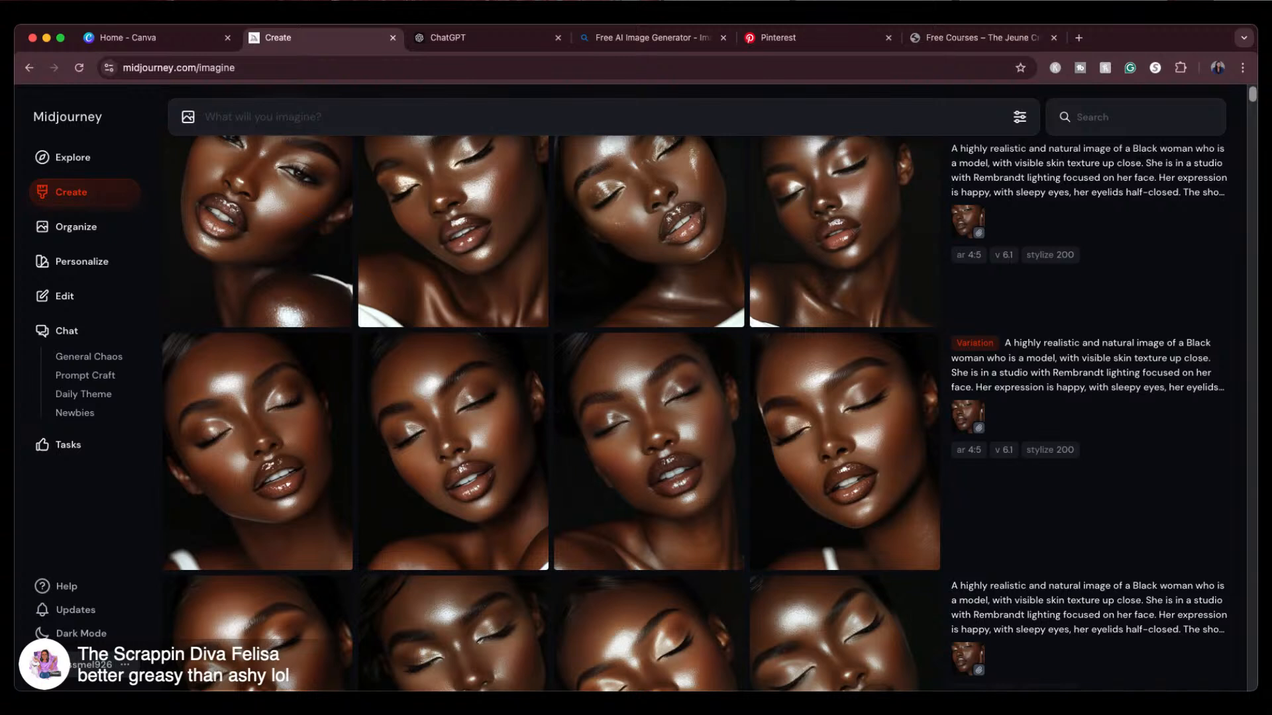
scroll(551, 414, "down", 1)
scroll(551, 414, "up", 2)
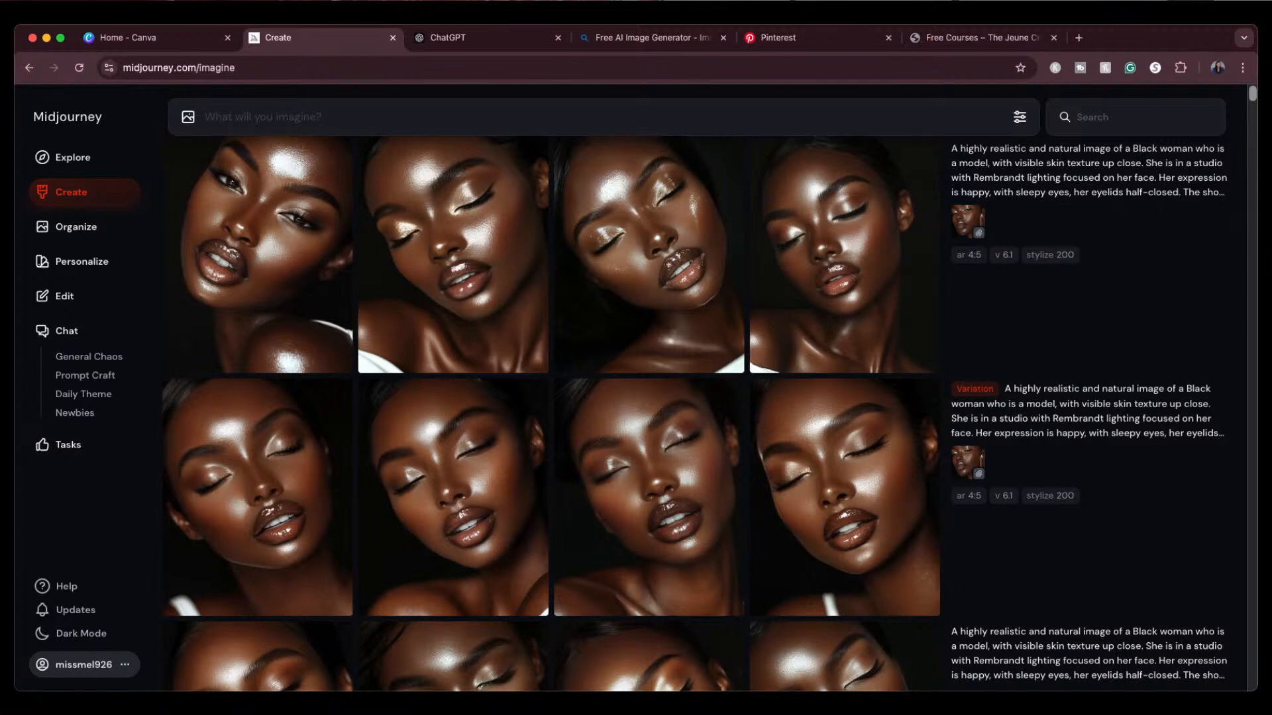
scroll(695, 414, "down", 1)
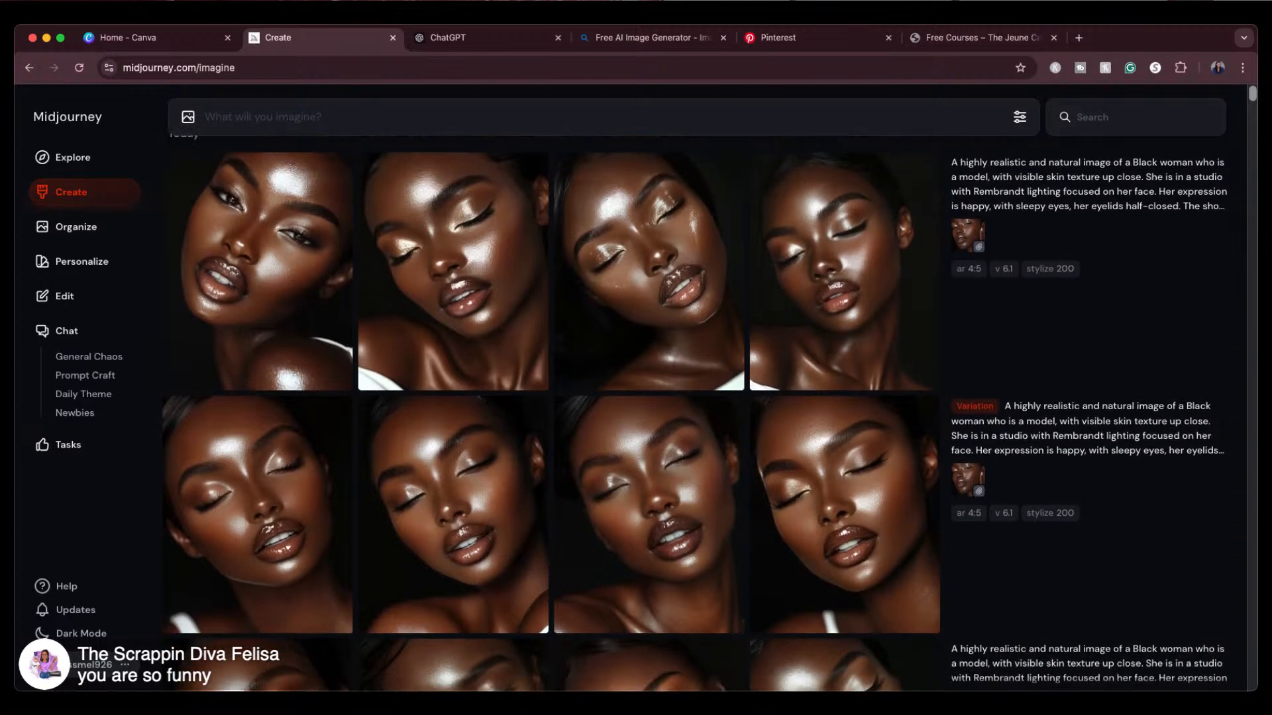
scroll(694, 414, "down", 3)
scroll(694, 414, "down", 1)
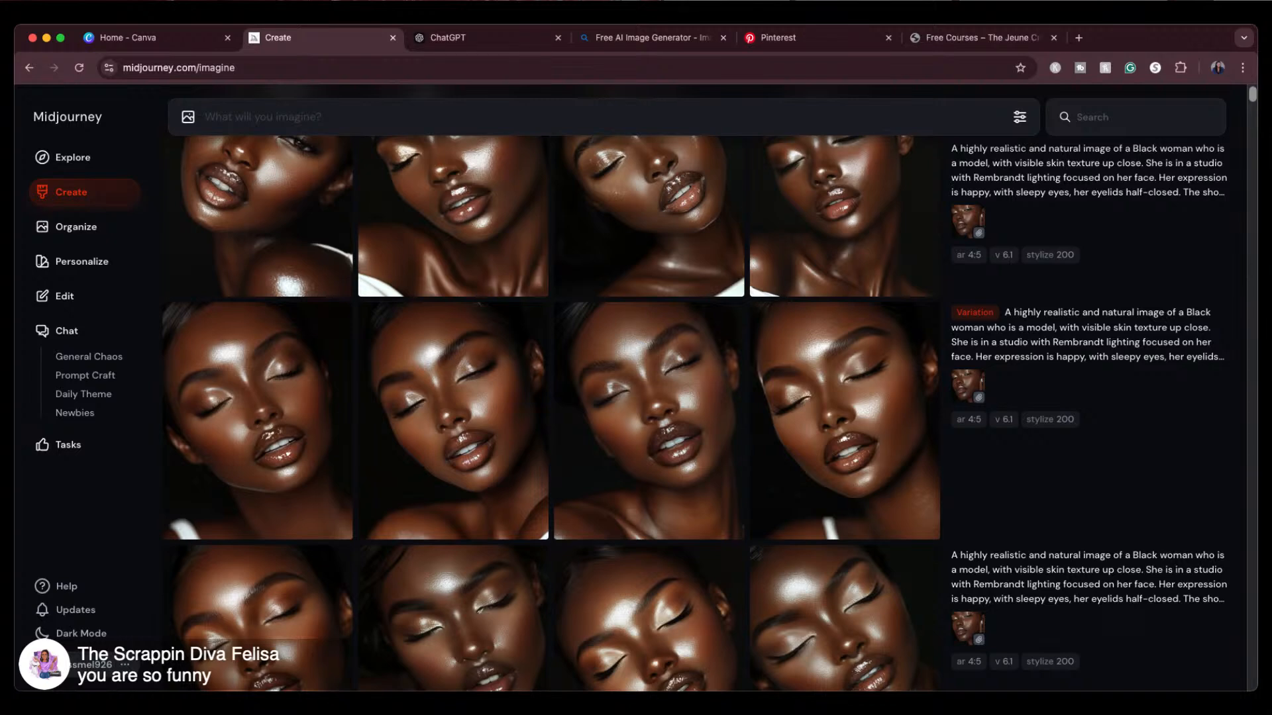
Step: Bring the variation set's reference image into the prompt area, view it enlarged and close it
left_click_drag(968, 387, 357, 204)
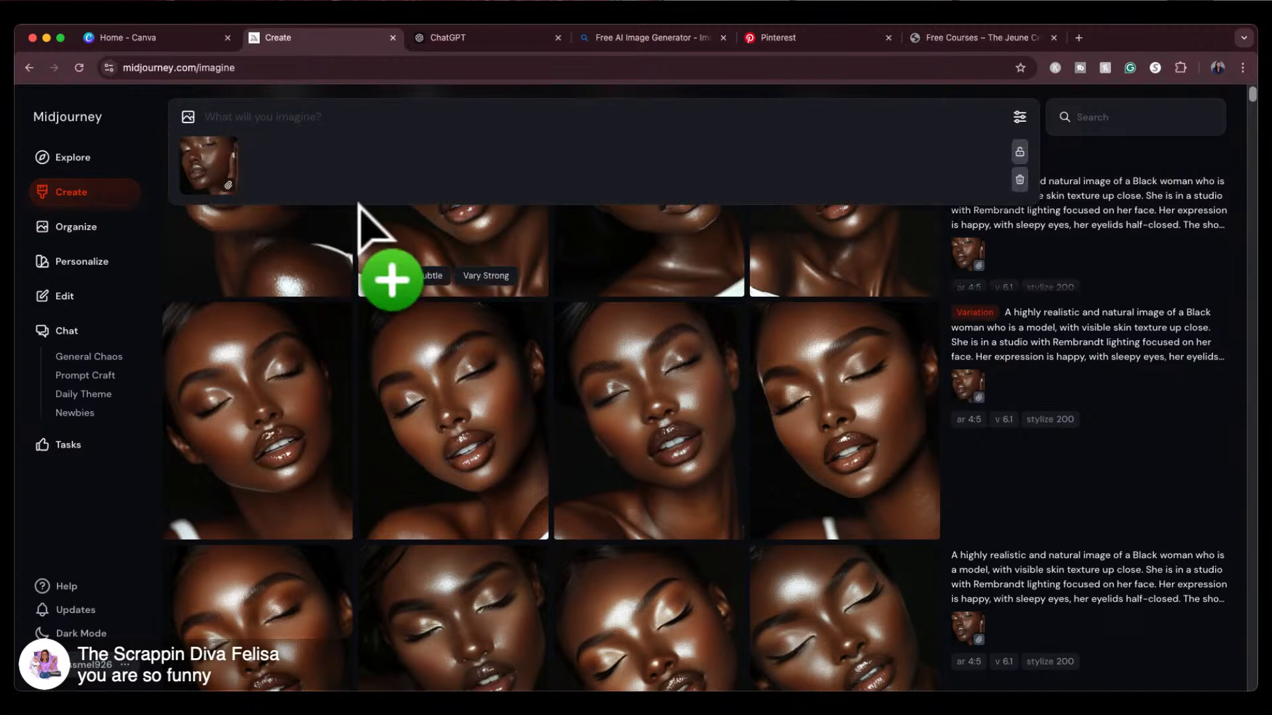
left_click(199, 172)
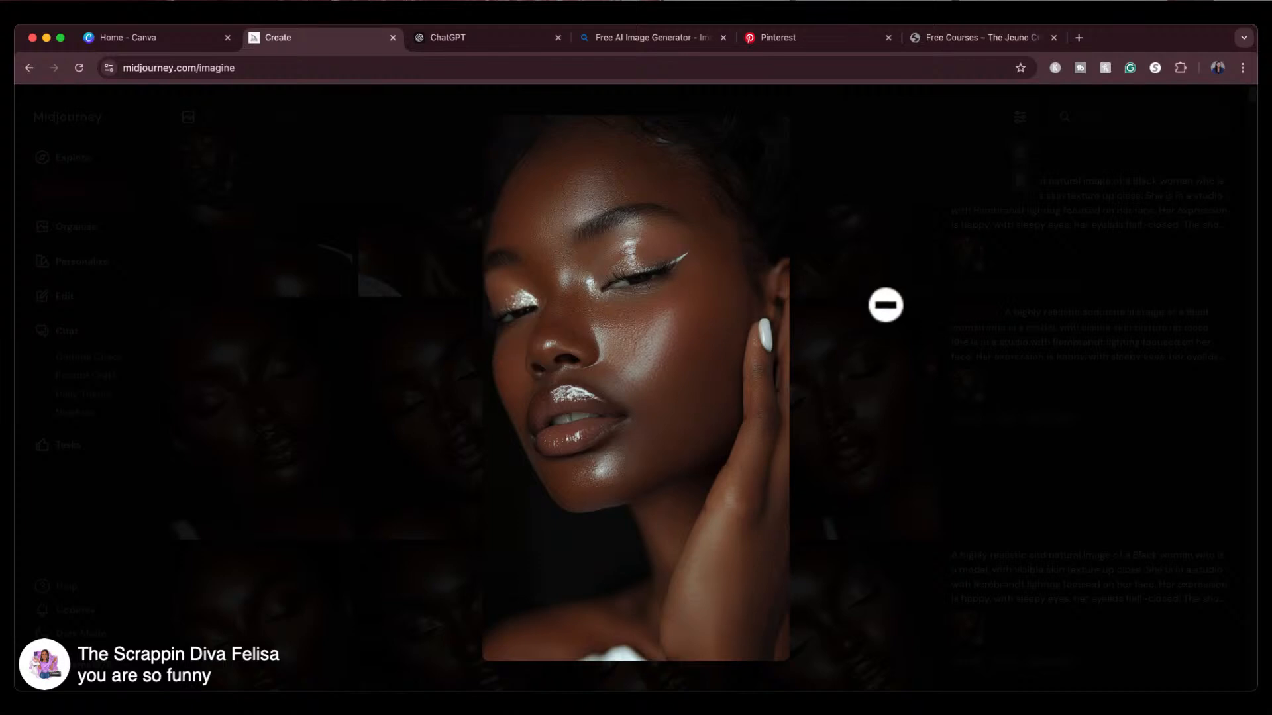
left_click(889, 313)
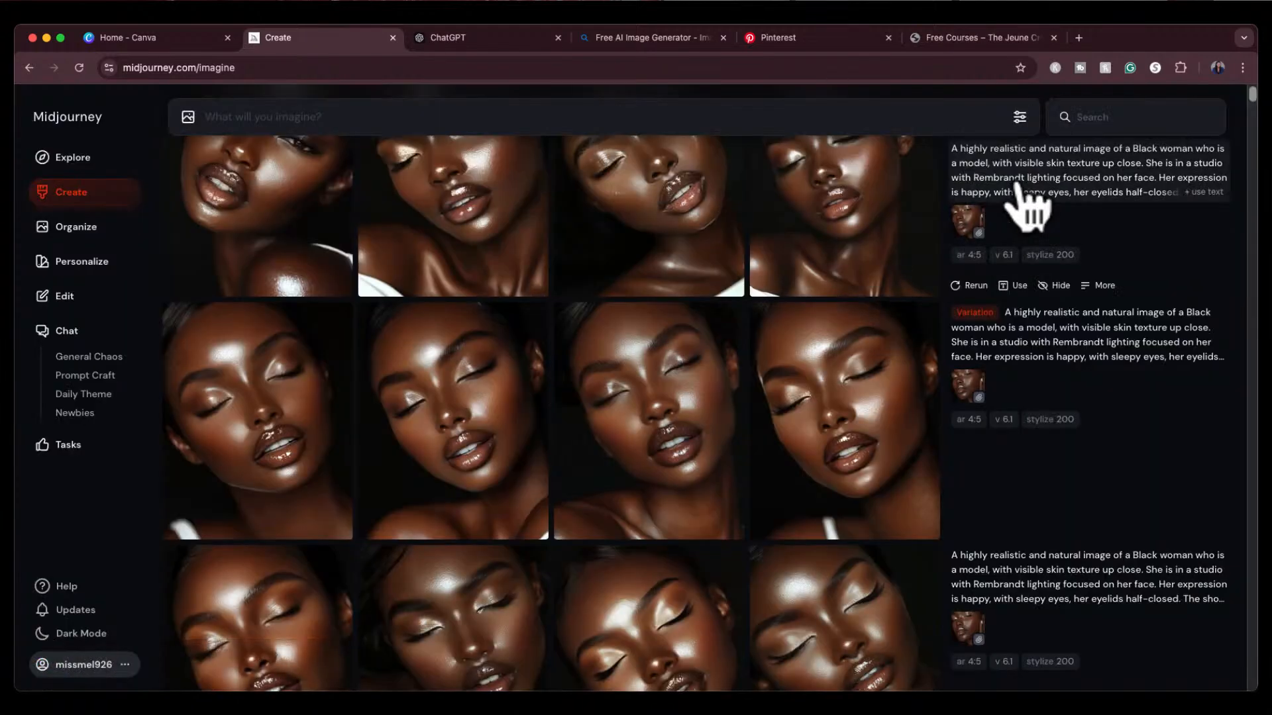
Step: Open the first strong variation enlarged and search the community gallery for similar images
scroll(361, 325, "down", 2)
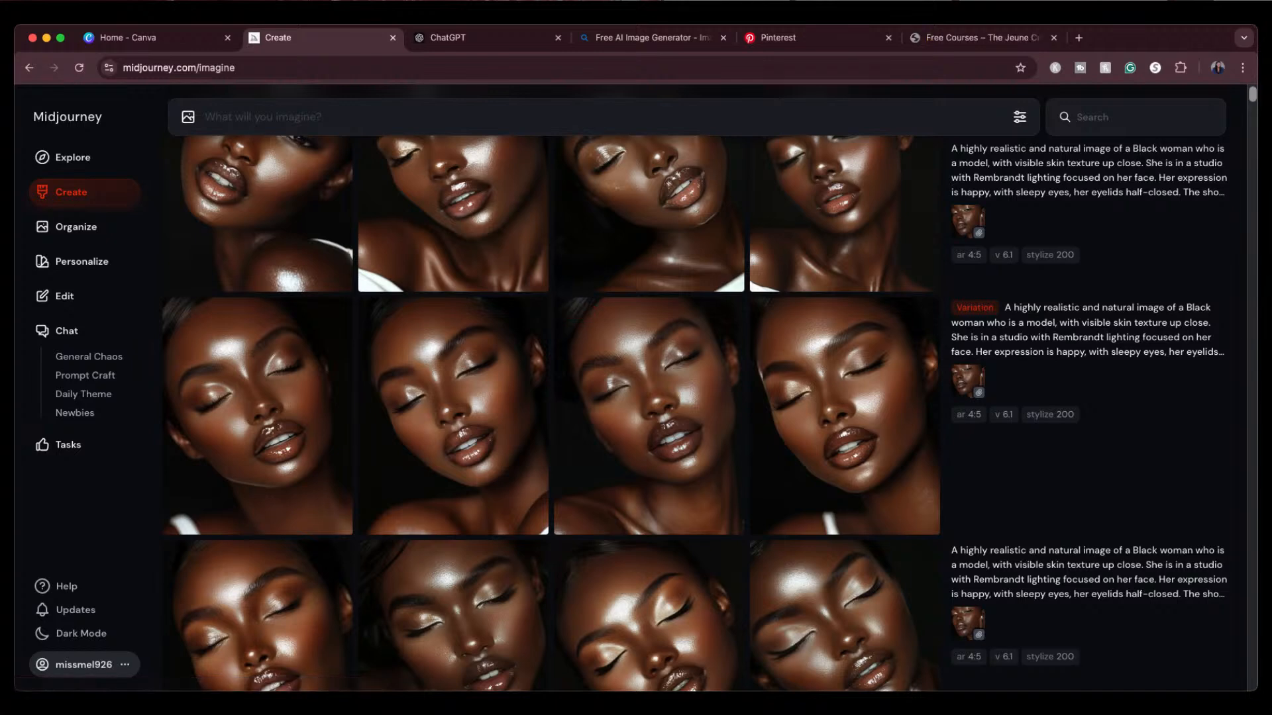
scroll(539, 511, "down", 1)
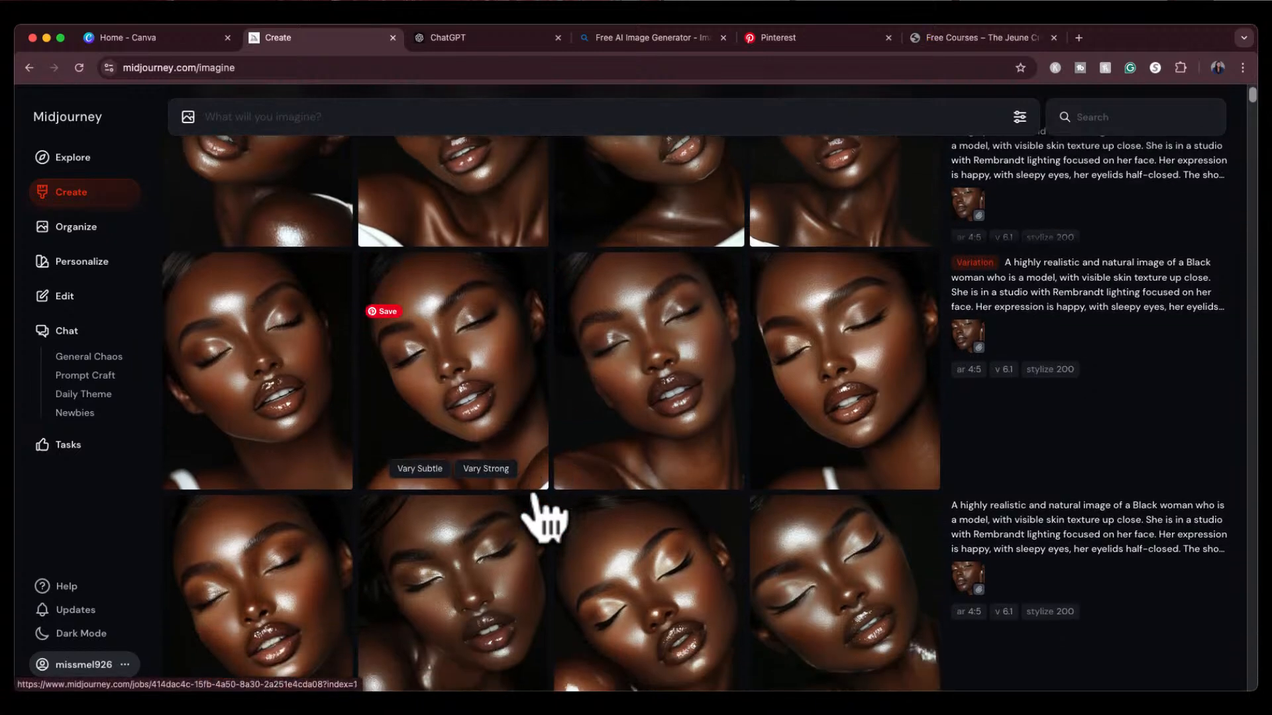
left_click(333, 384)
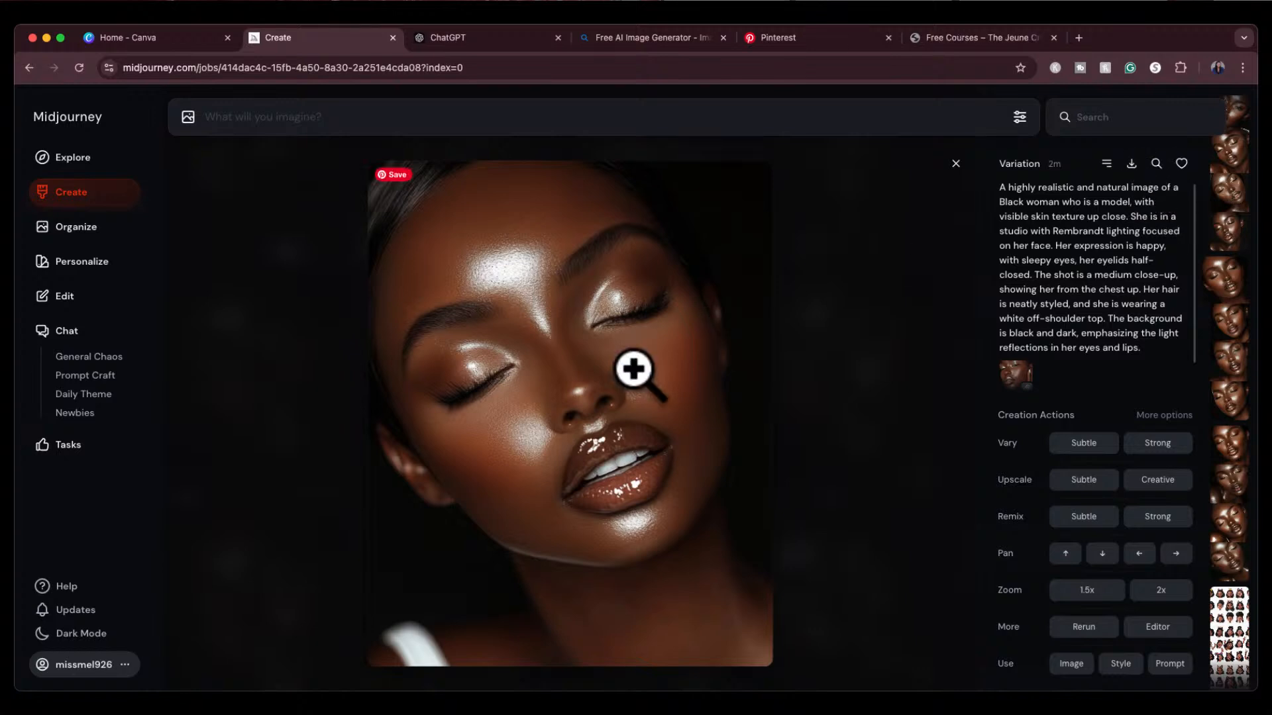
left_click(1156, 164)
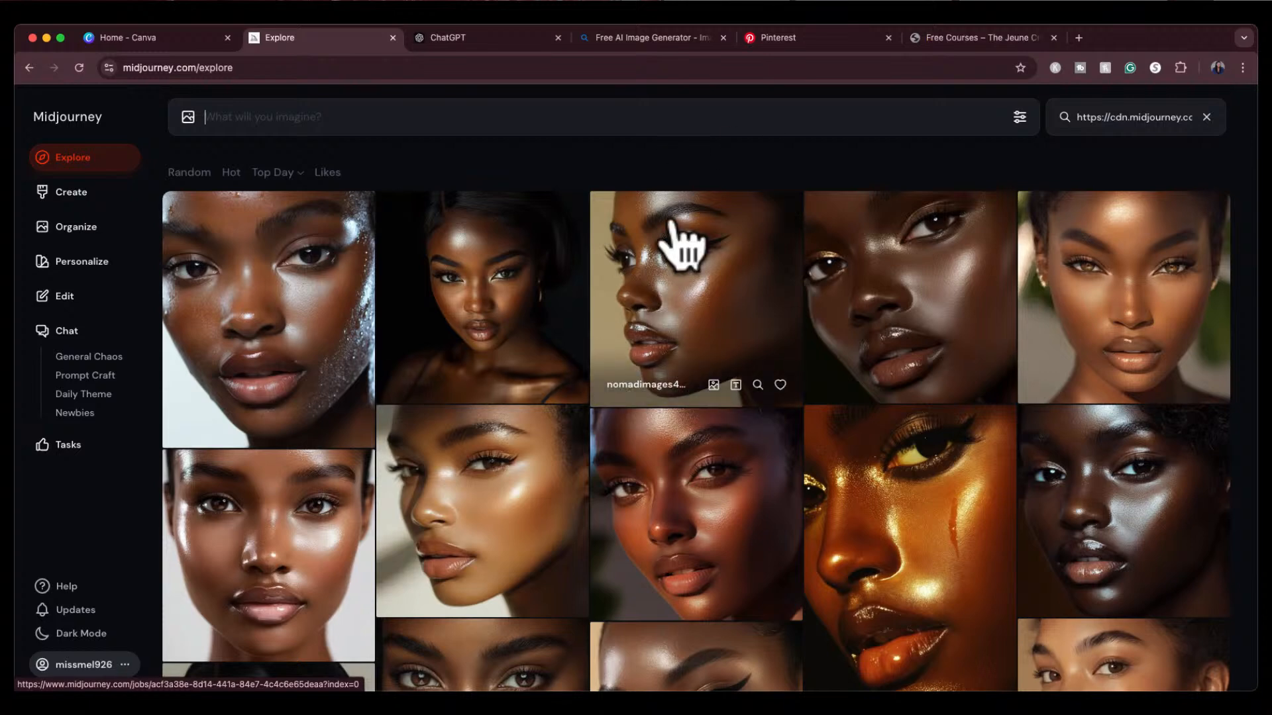
Step: View the beige-background side profile and the white-background frontal face with their prompts, and return to the similar images
left_click(669, 341)
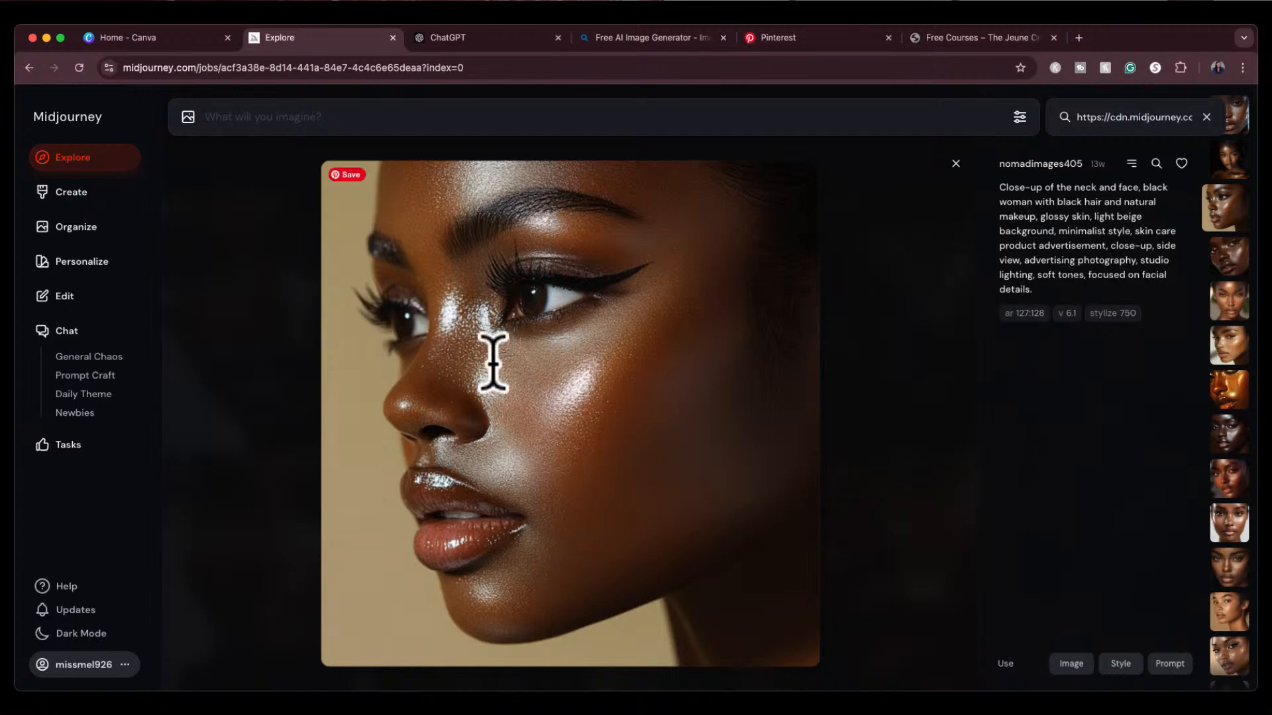
left_click(956, 164)
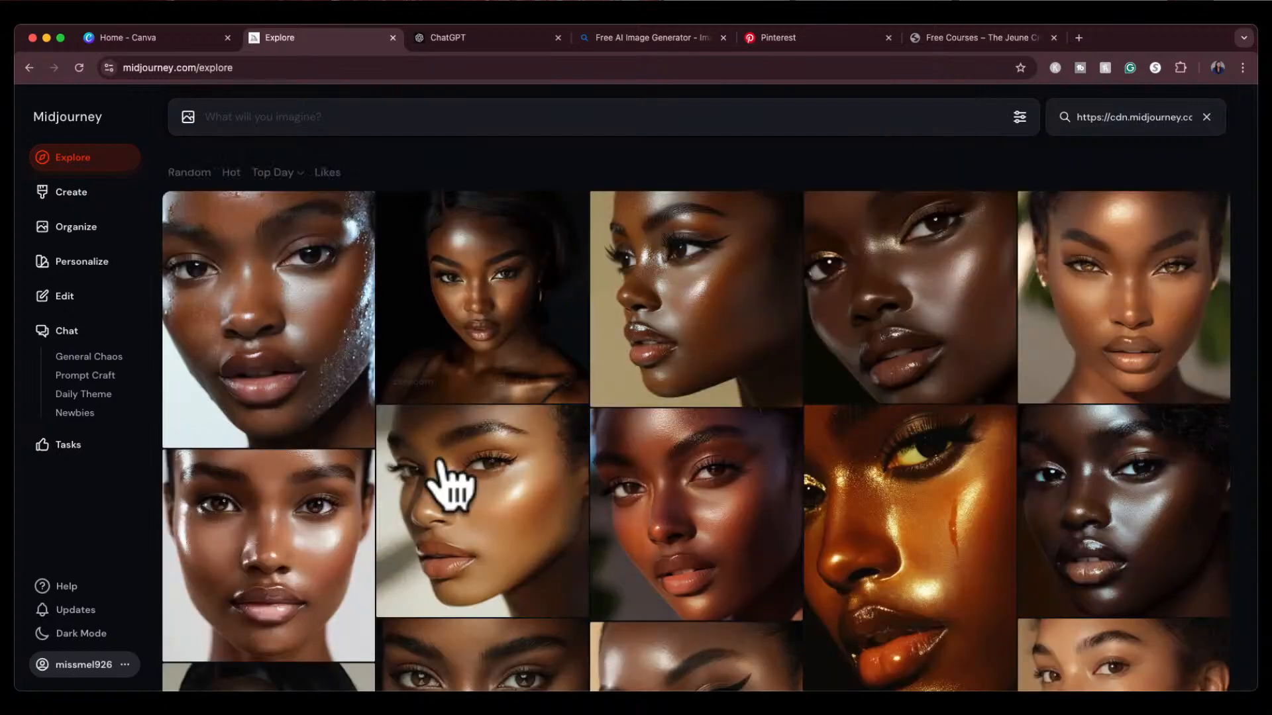
left_click(292, 559)
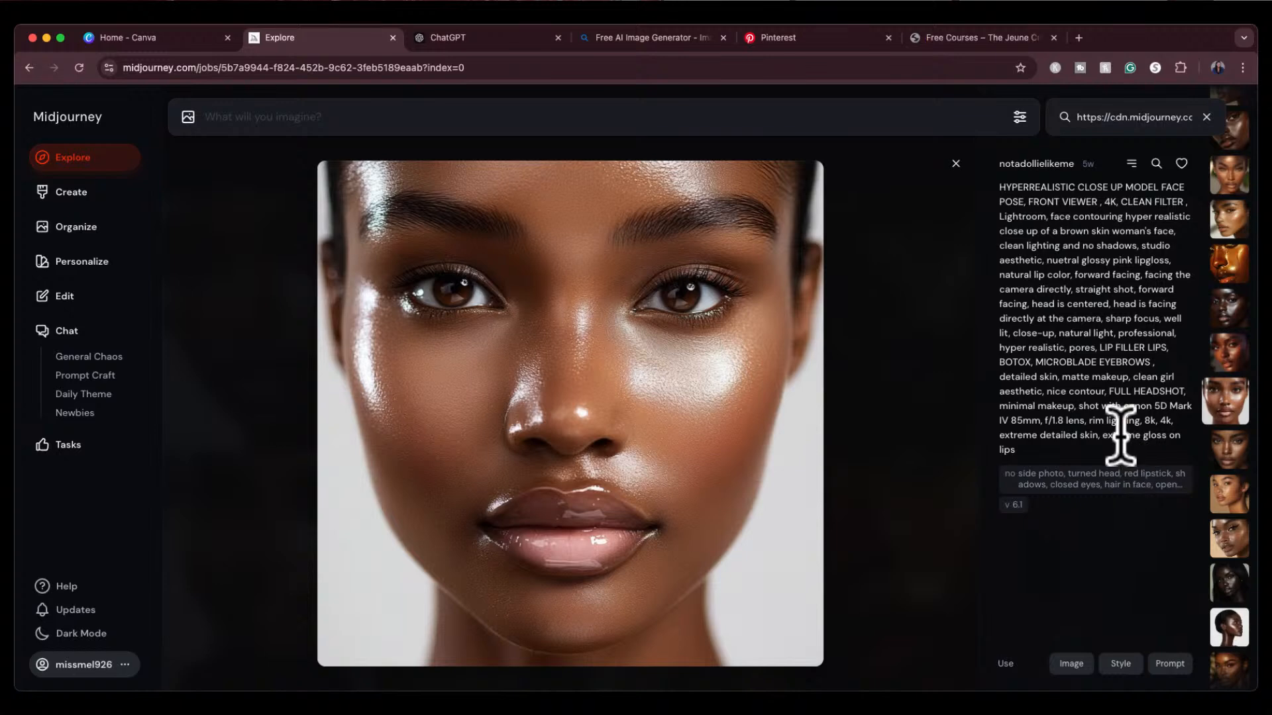
left_click(551, 396)
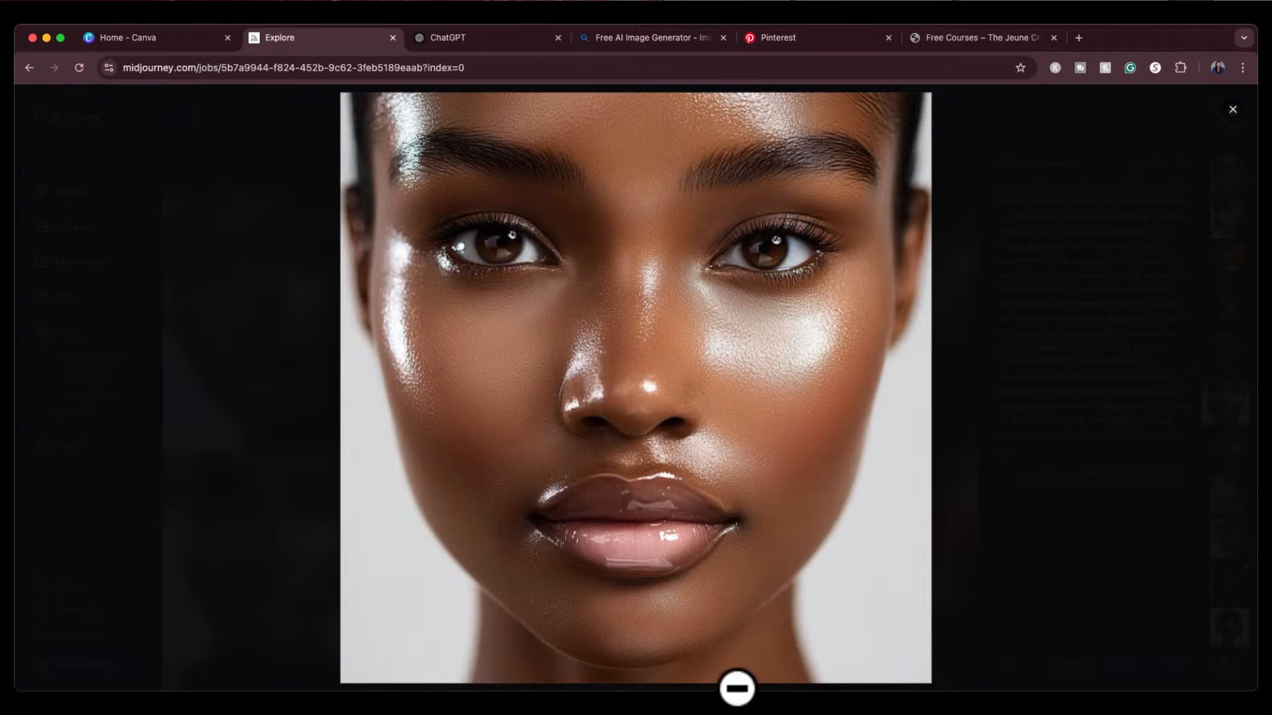
left_click(1233, 109)
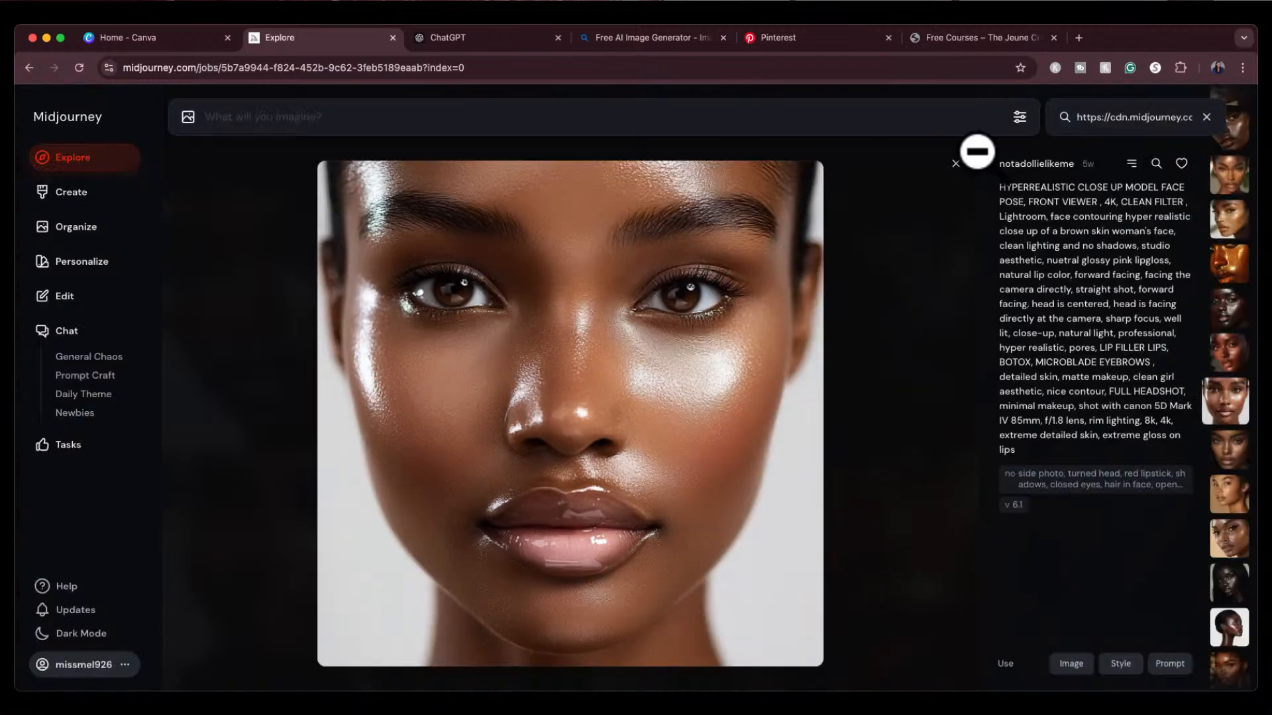
left_click(955, 163)
Step: Open the dark-background frontal portrait with the luxury medic spa prompt and reuse its prompt and style
scroll(779, 490, "down", 4)
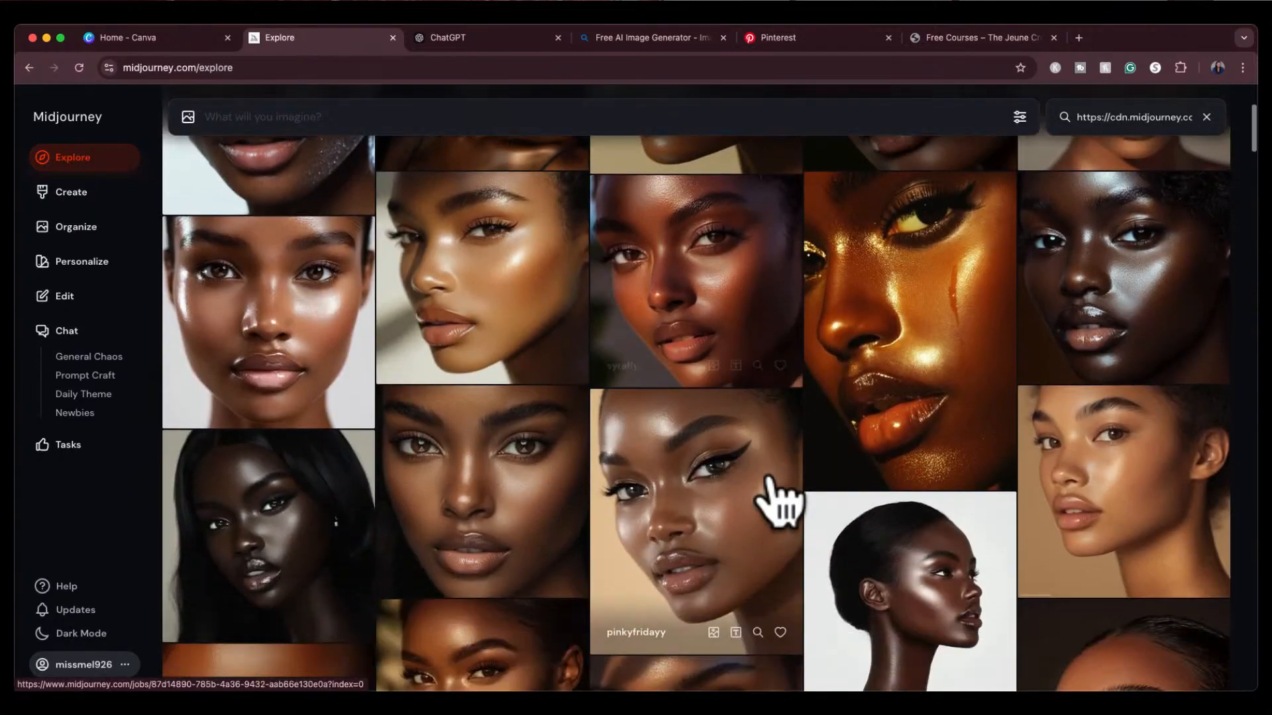
scroll(778, 500, "down", 5)
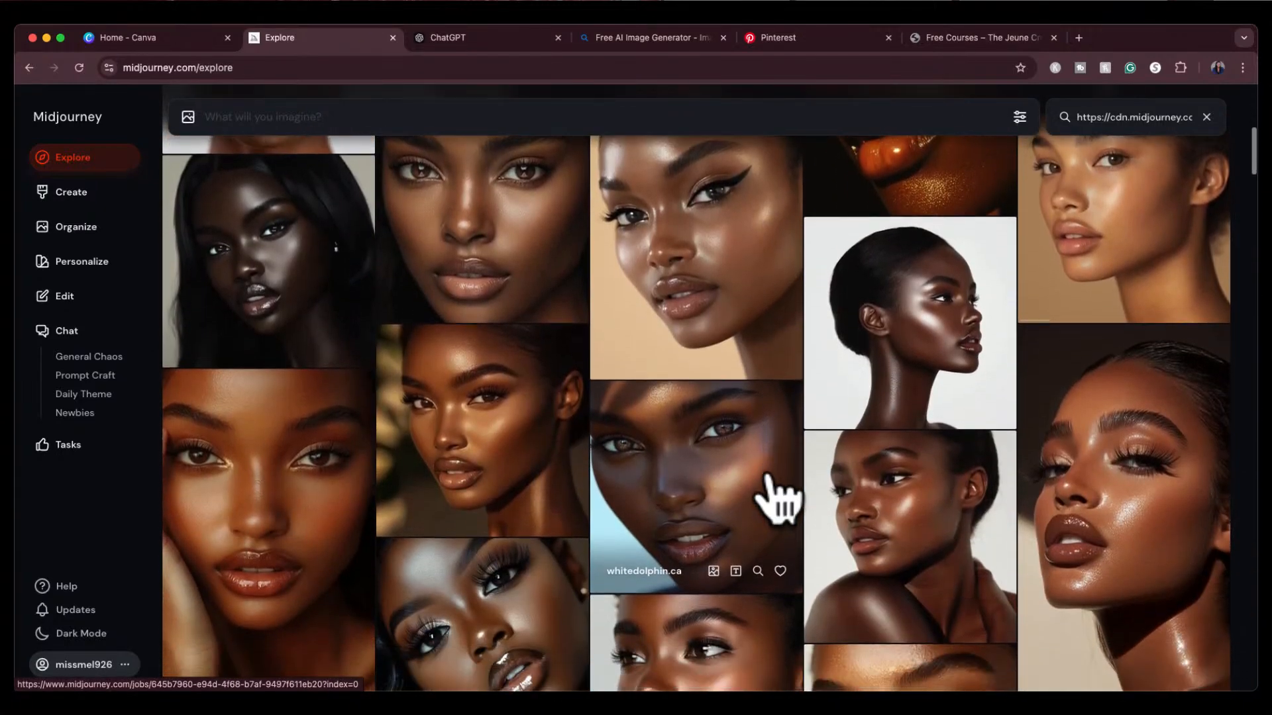
left_click(541, 210)
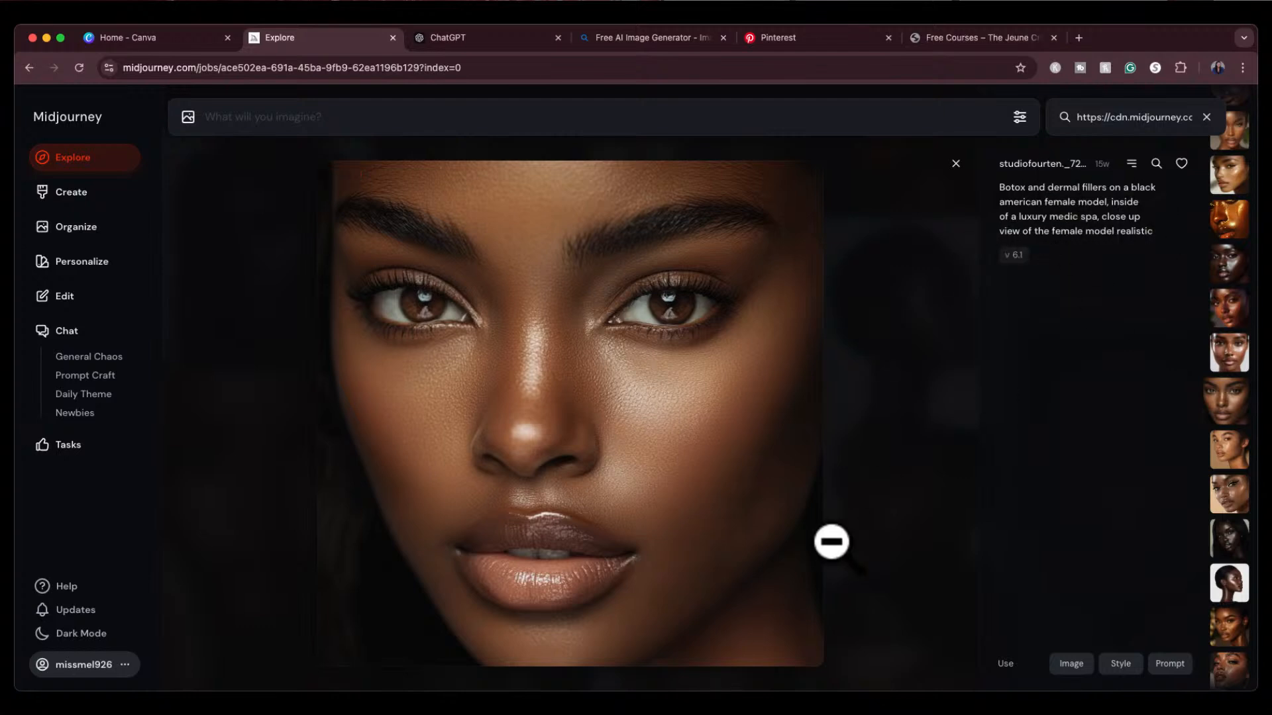
left_click(1170, 664)
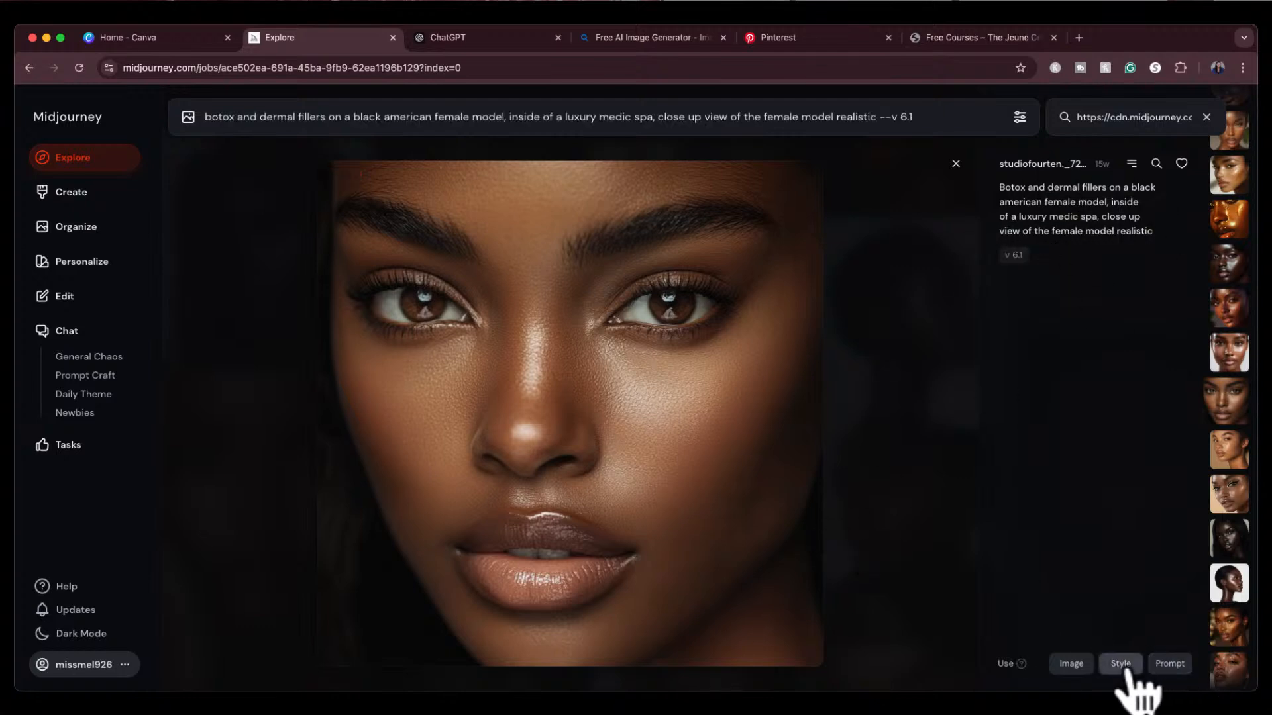
left_click(1125, 667)
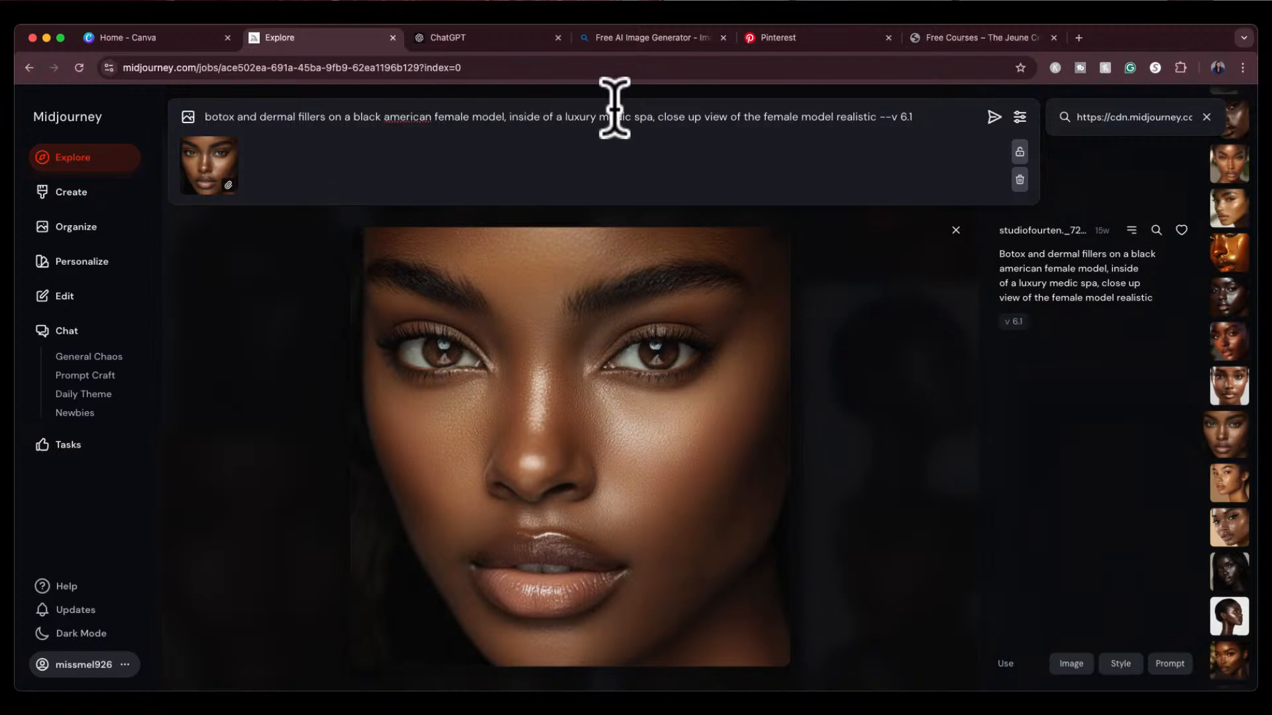
Step: Remove "close up view of the female model realistic" from the prompt, submit it and show the new generation in the creations overview
left_click_drag(658, 116, 874, 114)
key("BackSpace")
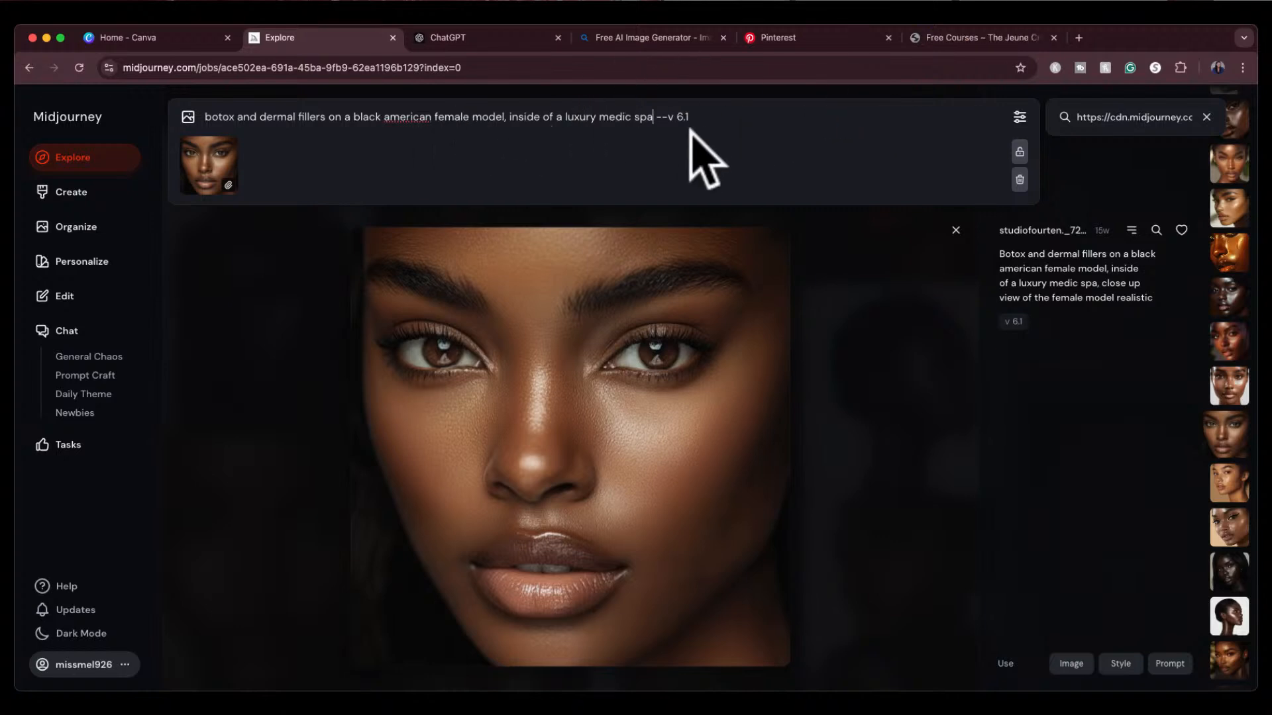
key("Return")
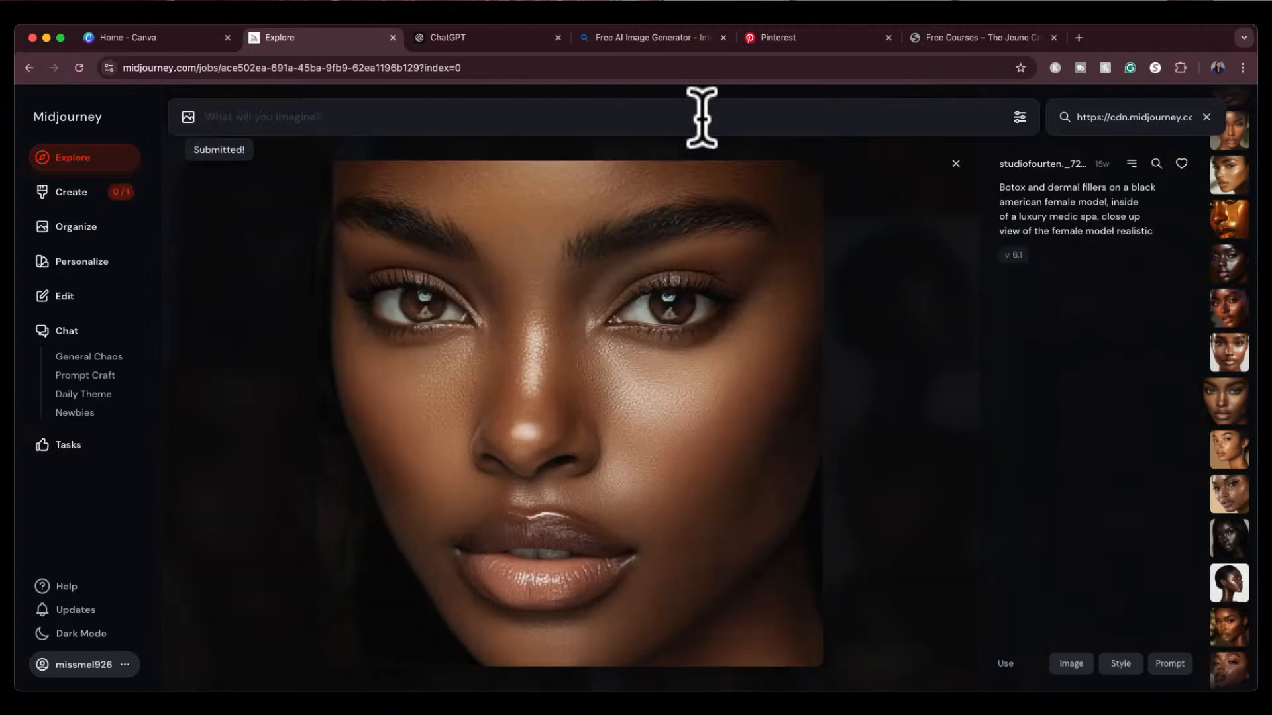
left_click(73, 194)
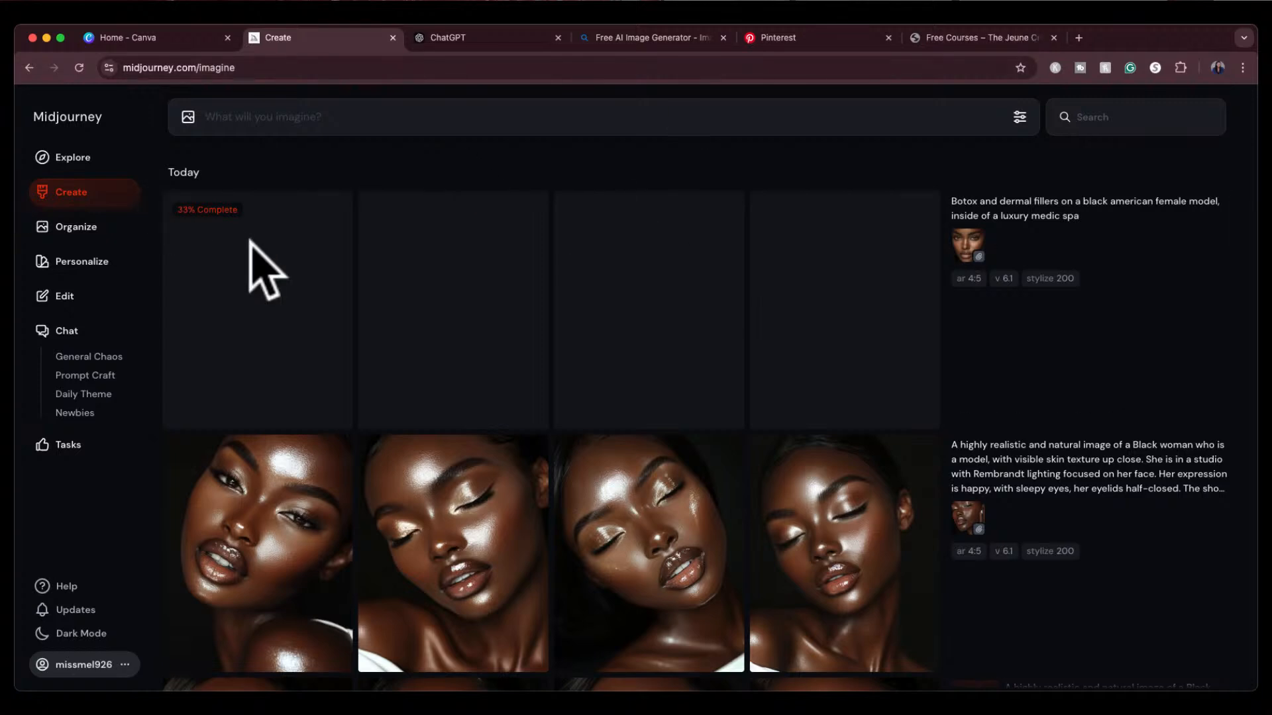
Step: Open the subscription management page and review the current plan and the monthly pricing and features of the Basic, Standard, Pro and Mega plans
left_click(109, 666)
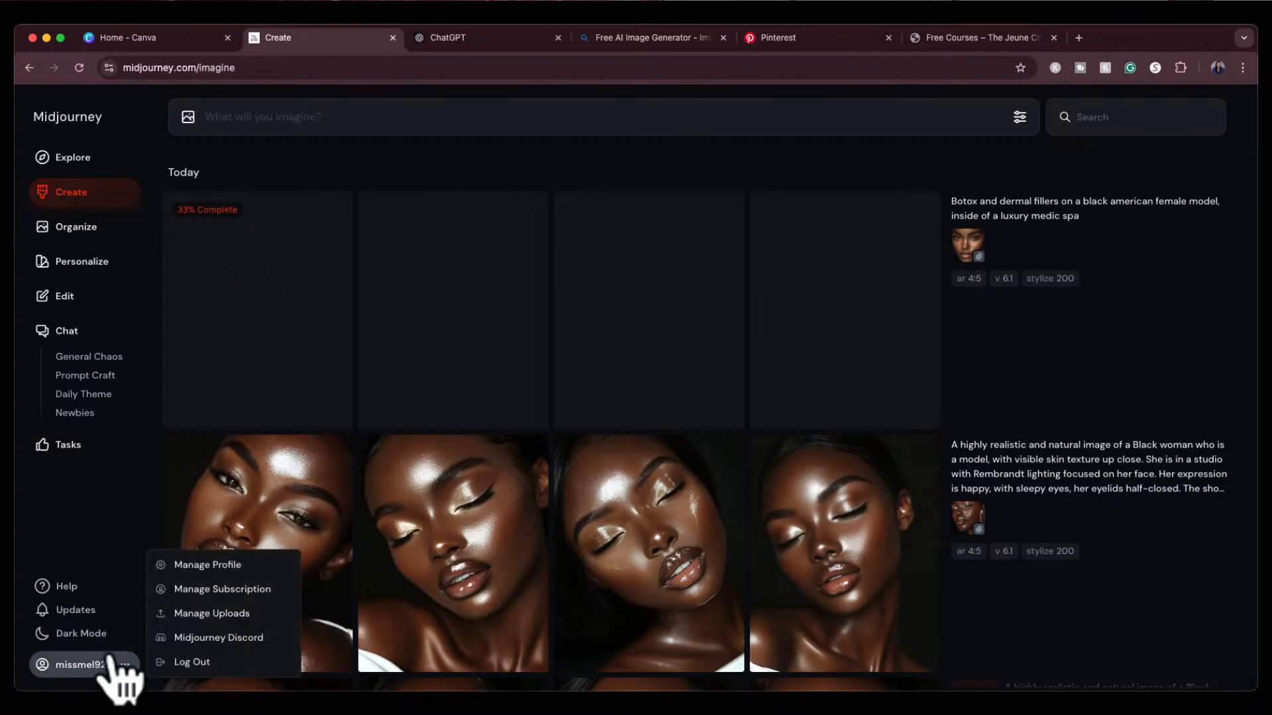
left_click(223, 592)
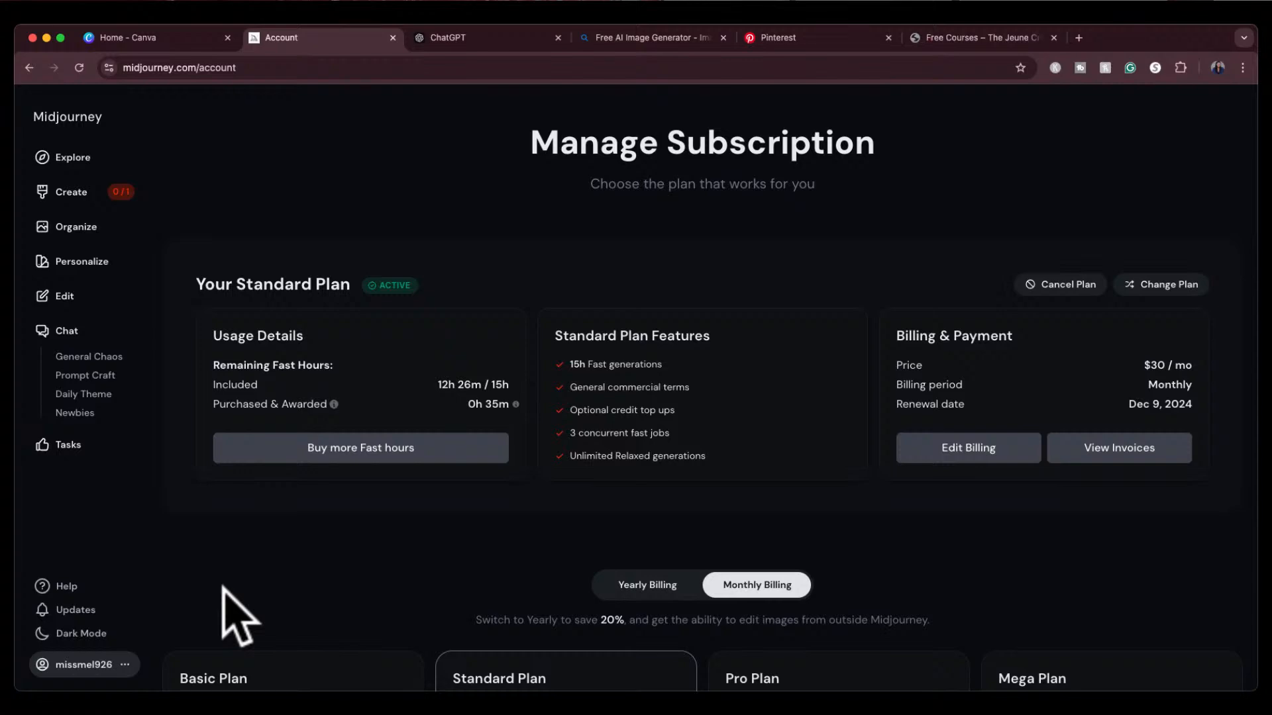
scroll(357, 441, "down", 3)
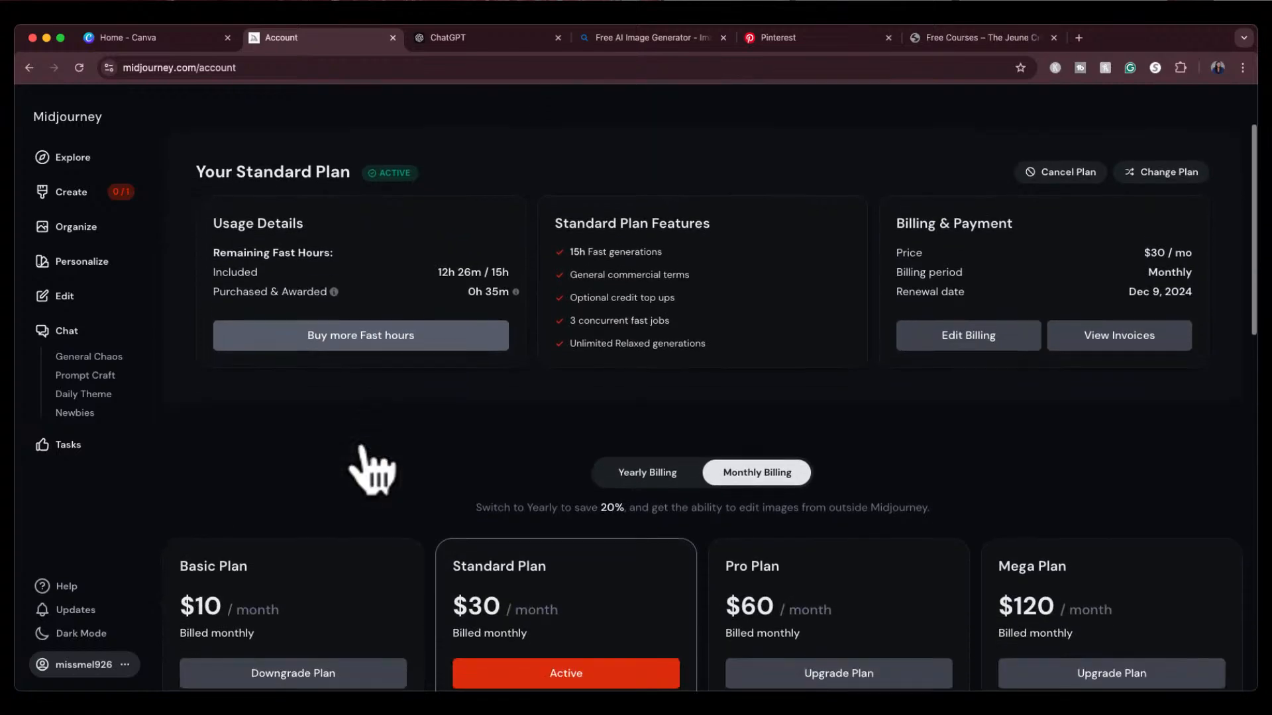
scroll(504, 467, "down", 9)
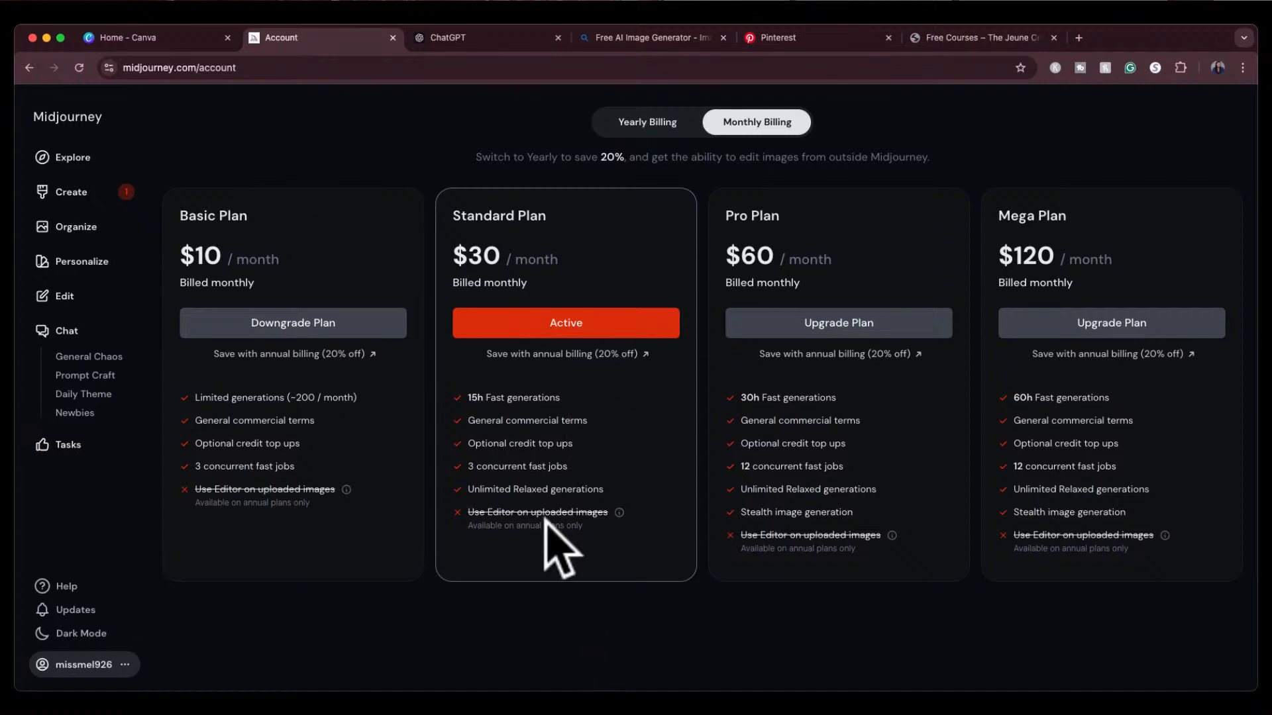
mouse_move(542, 528)
Step: Return to the creations overview and view the second and fourth luxury medic spa portraits enlarged, closing each one
left_click(82, 191)
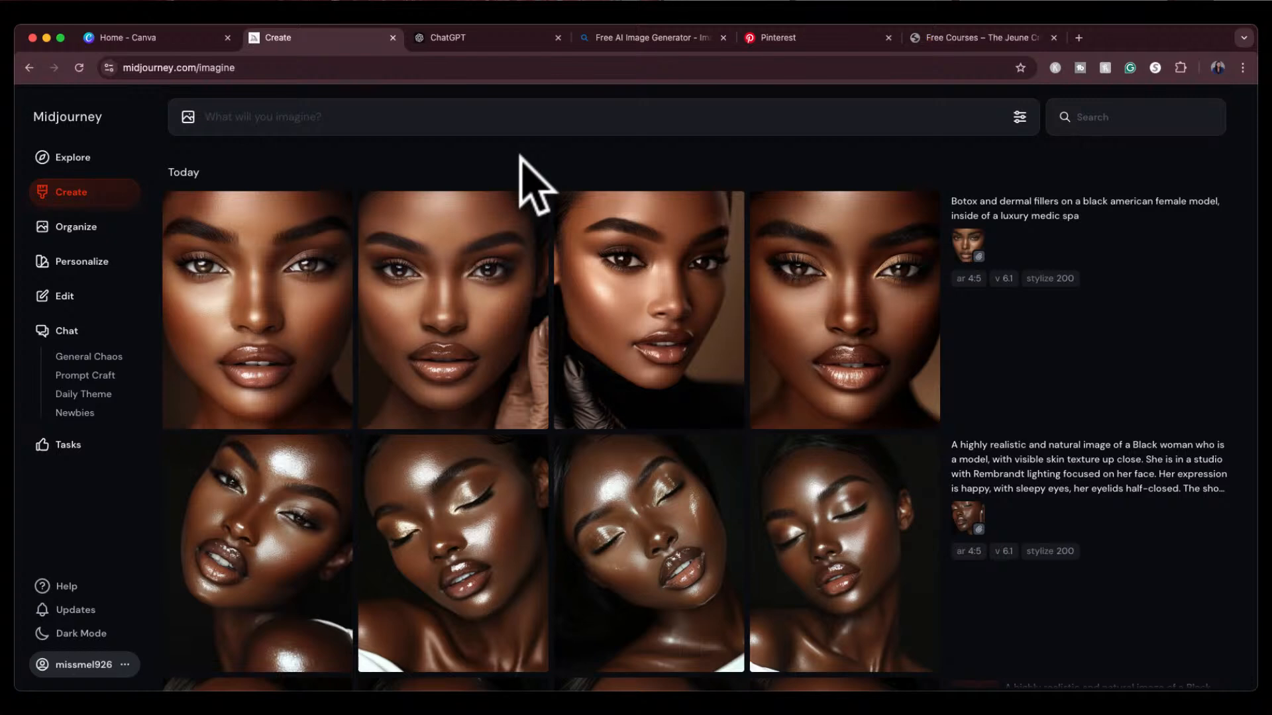
mouse_move(296, 319)
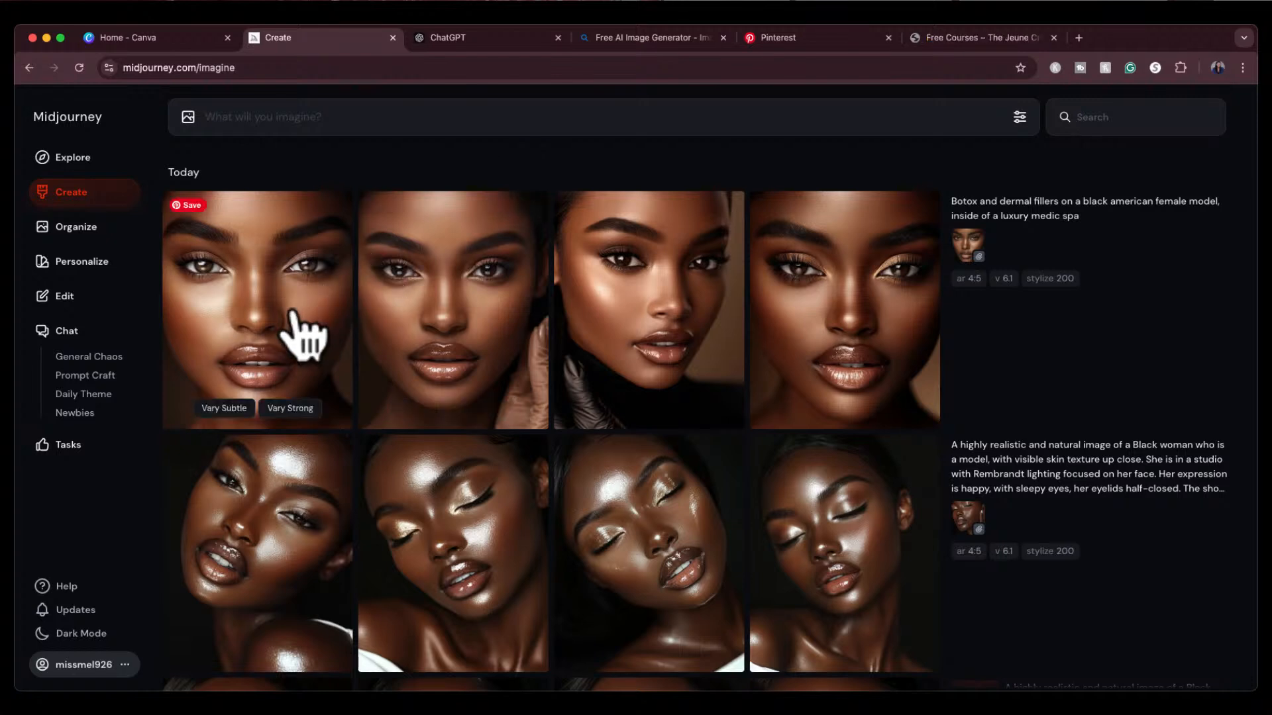
left_click(473, 332)
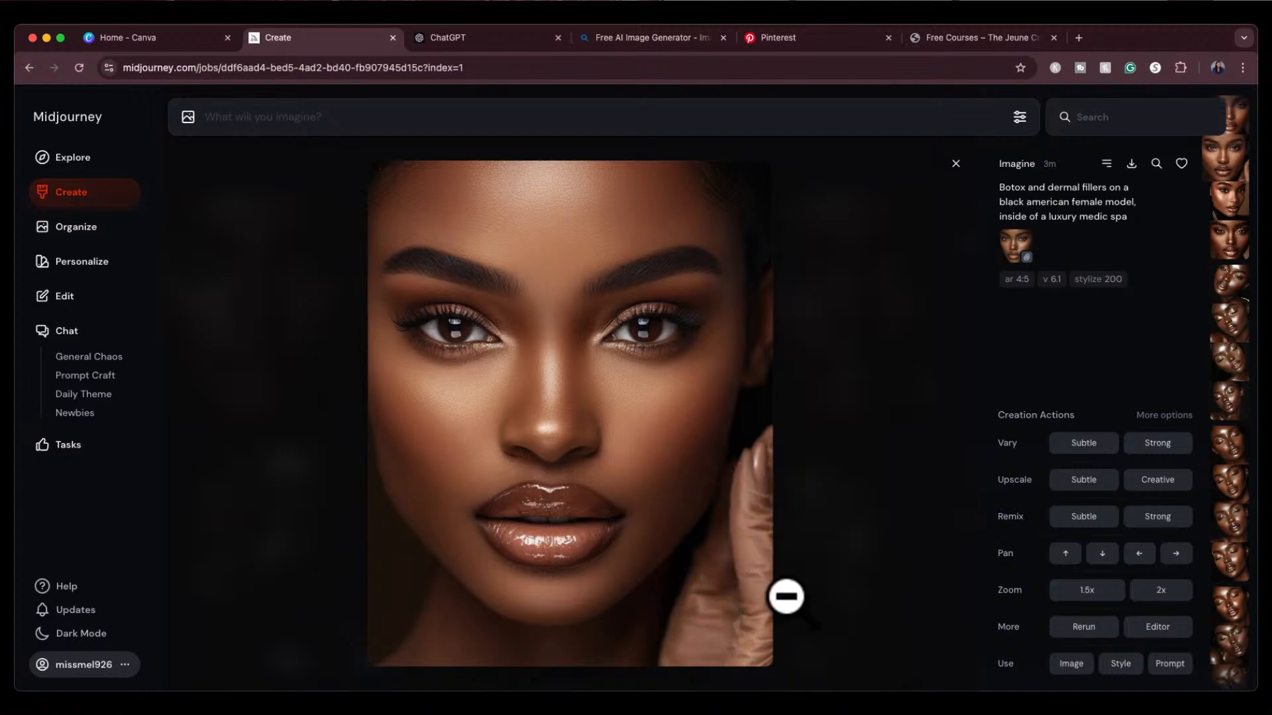
left_click(954, 165)
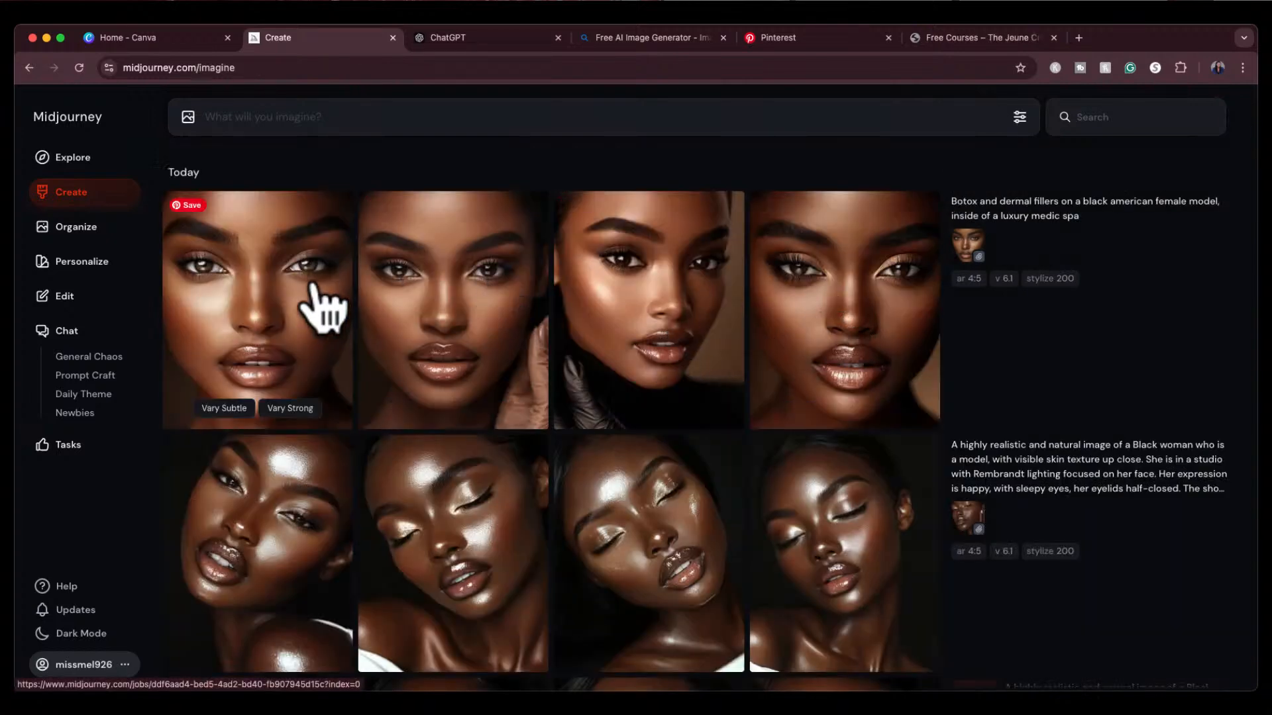
left_click(783, 309)
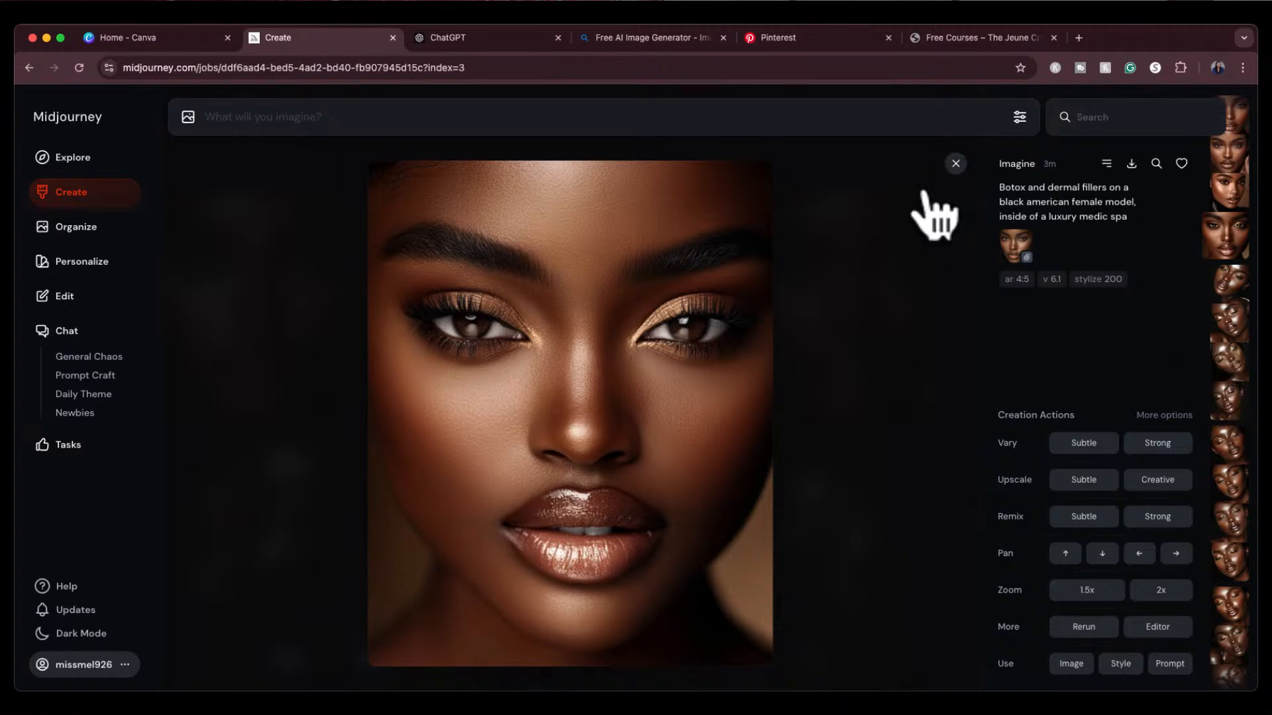
left_click(956, 164)
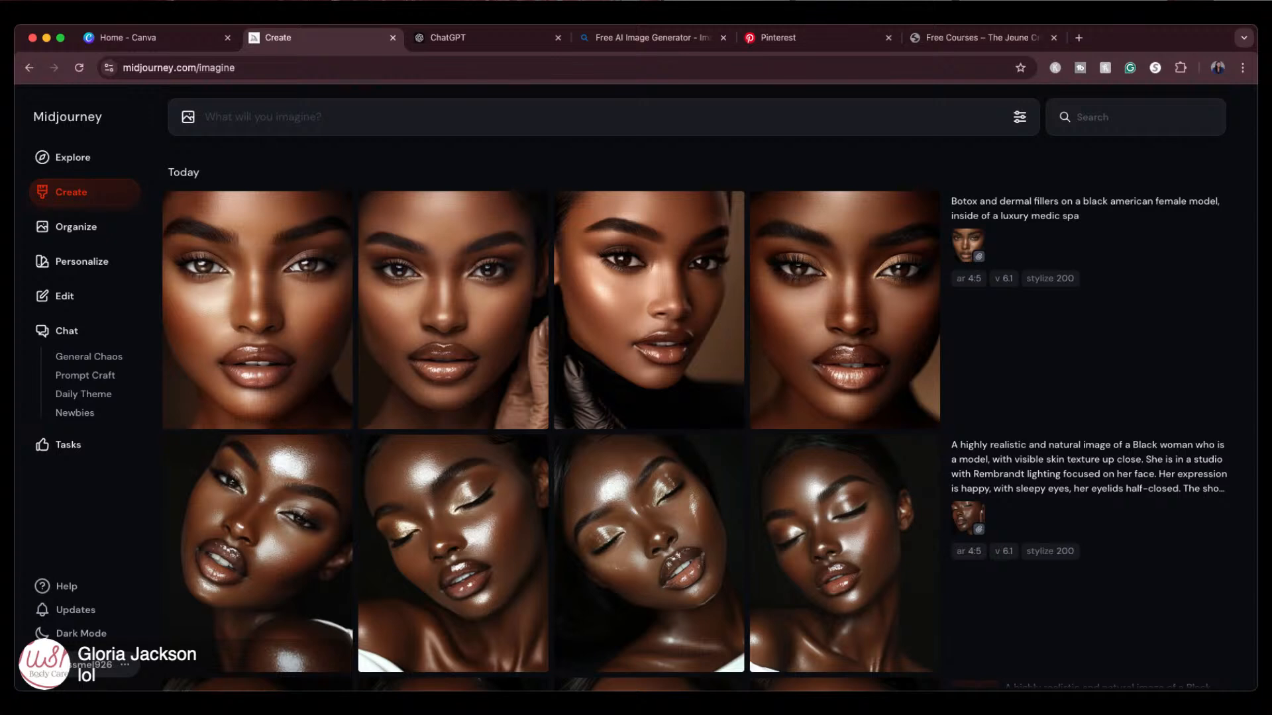
Step: Ask ChatGPT "i want to start a digital content creation business, what are some of the top content creation businesses that made the most money in 2024"
left_click(497, 38)
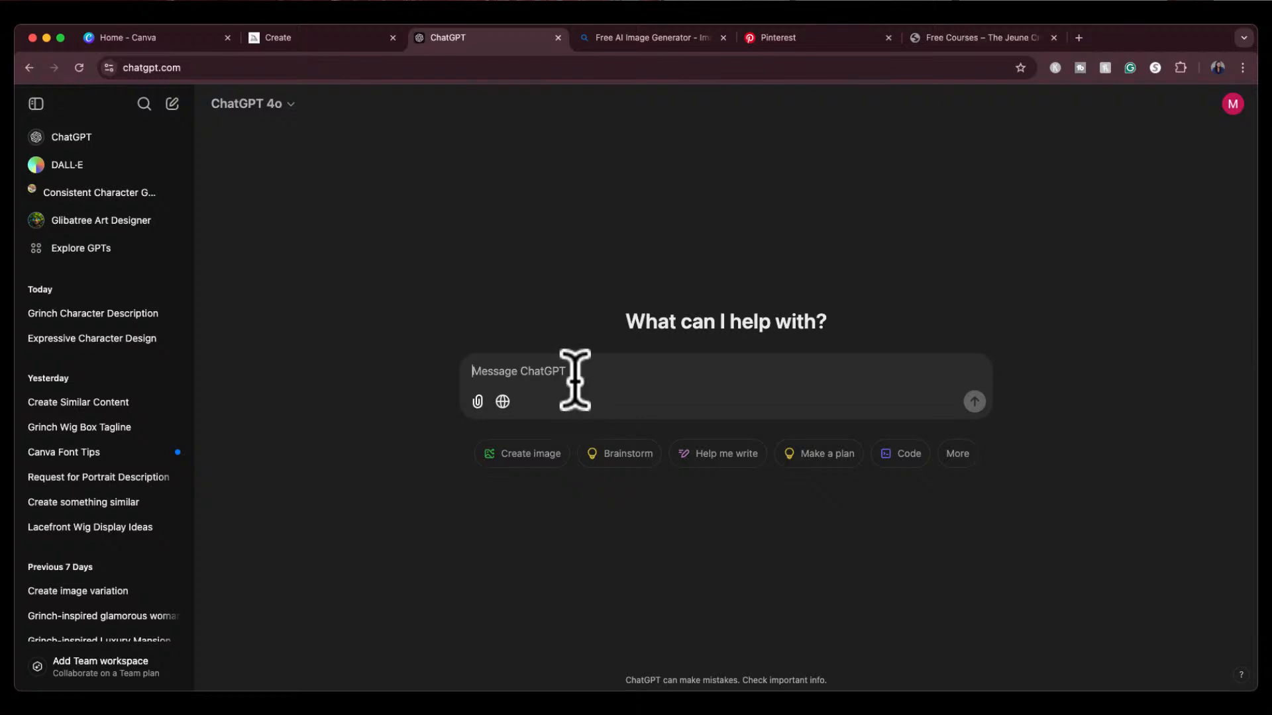
type("i want to start ")
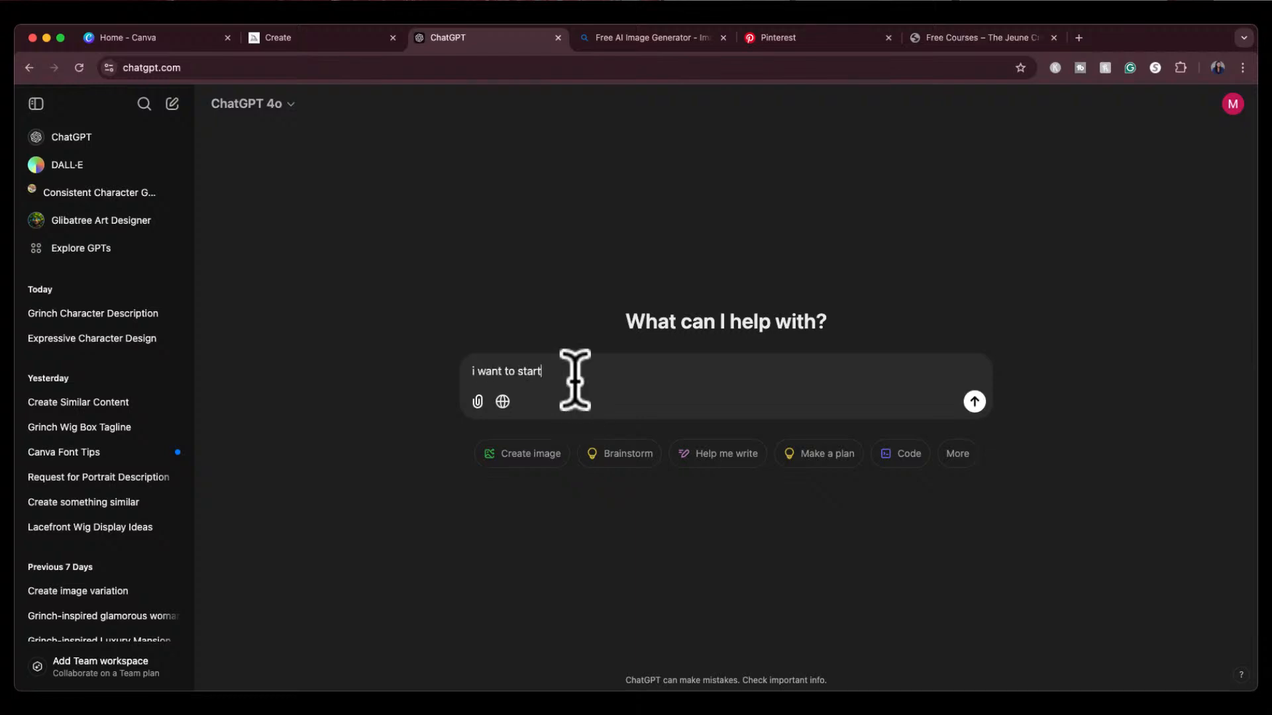
type("a digital content creation busine")
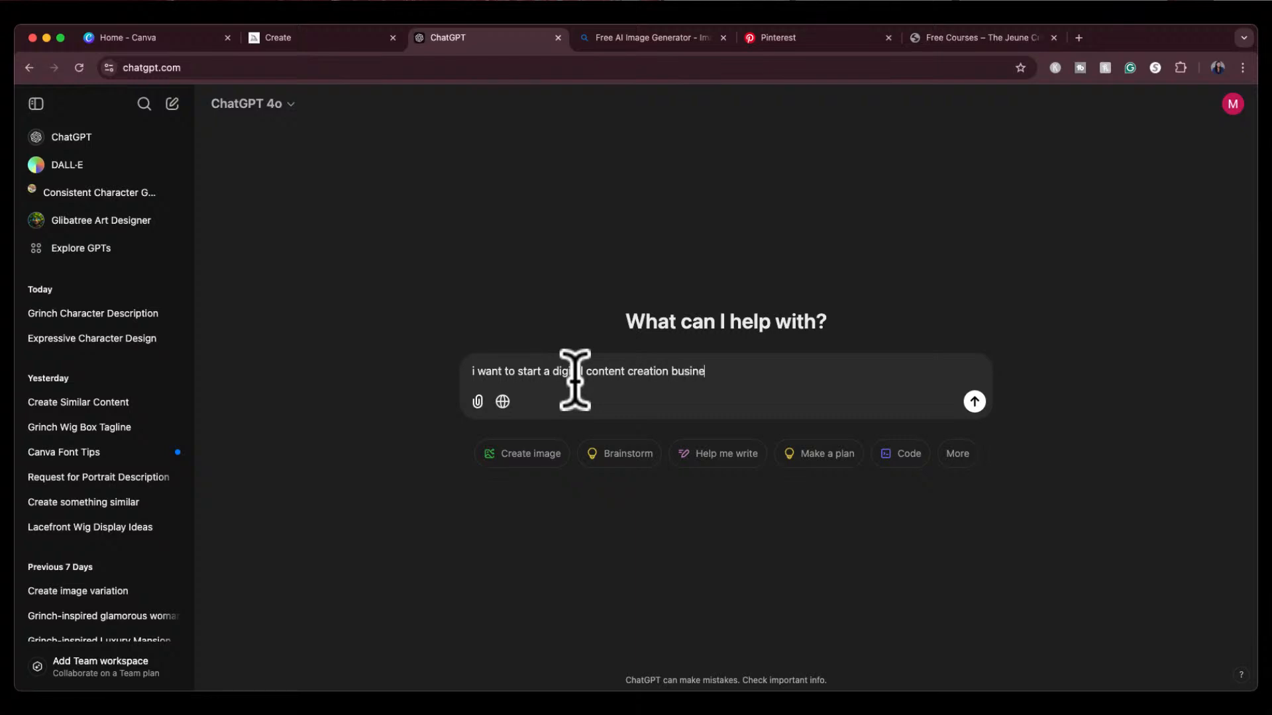
type("ss, what are some of the top content c")
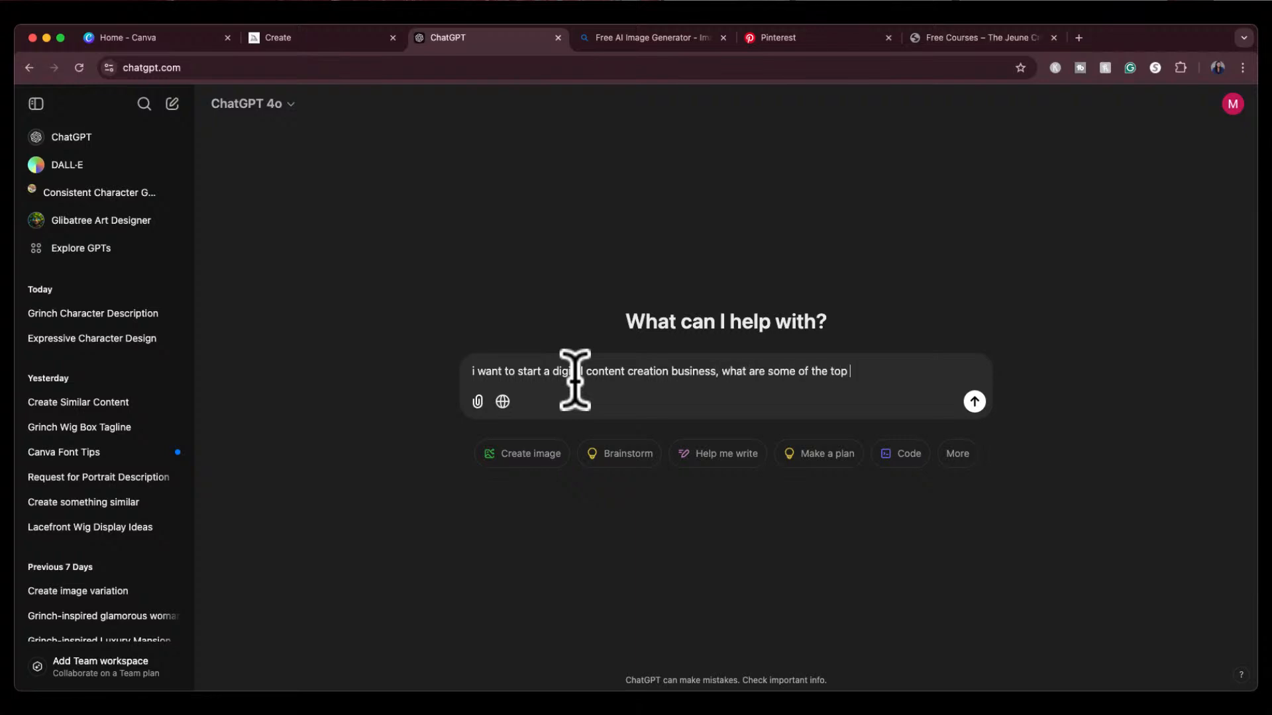
type("tion businesses tha")
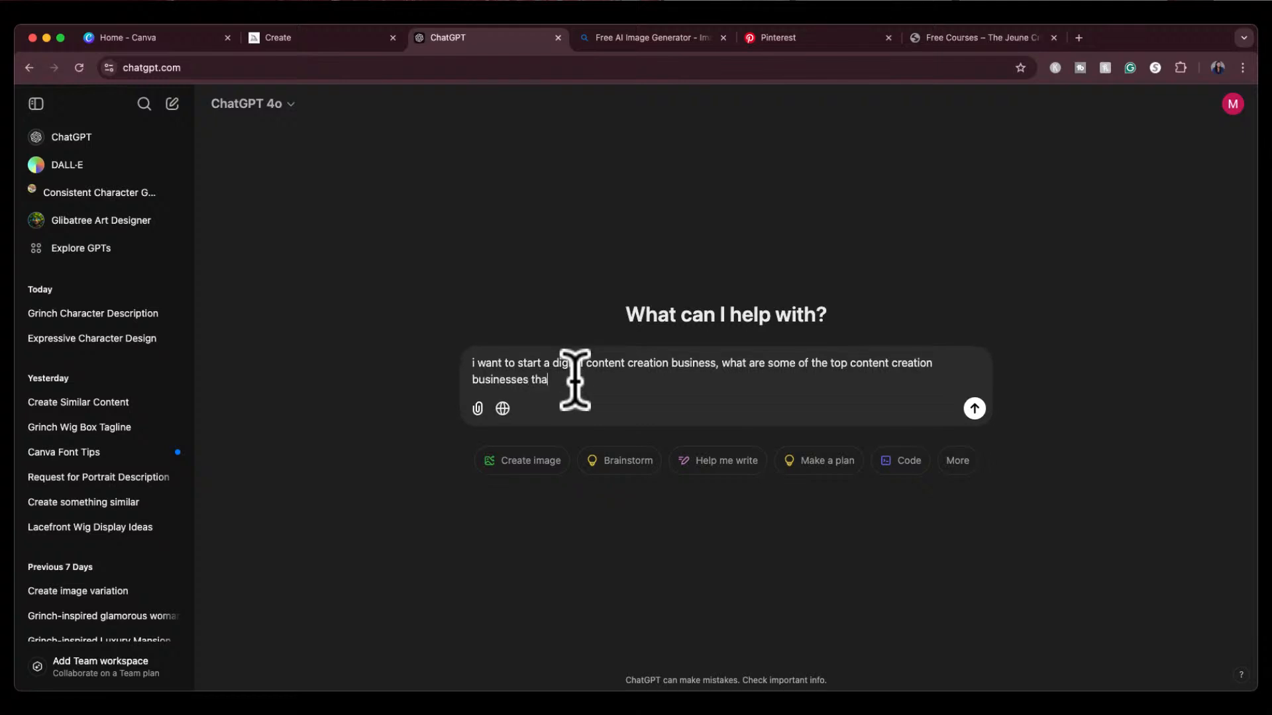
type("t make the most money in 2024")
key("Return")
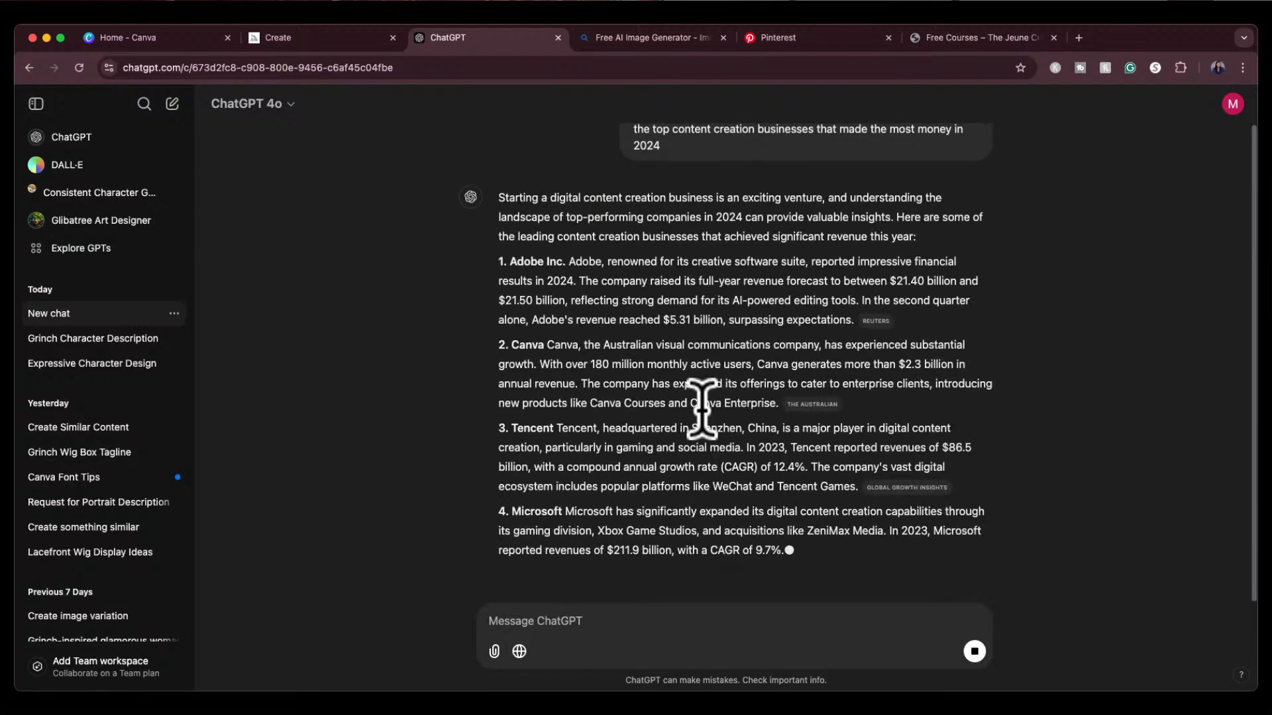
Step: Read the reply and ask "what kind of business or service can i provide to make passive income based on the above prompt"
scroll(702, 408, "up", 2)
scroll(701, 409, "down", 5)
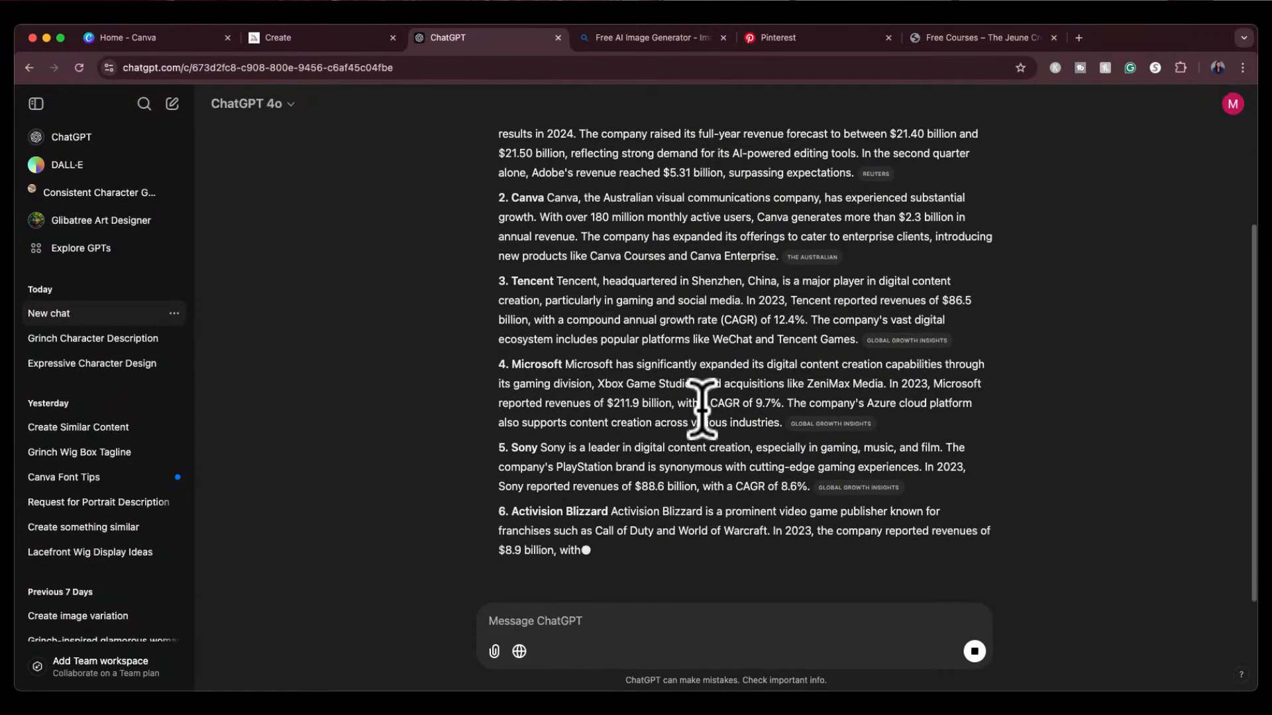
scroll(700, 408, "down", 1)
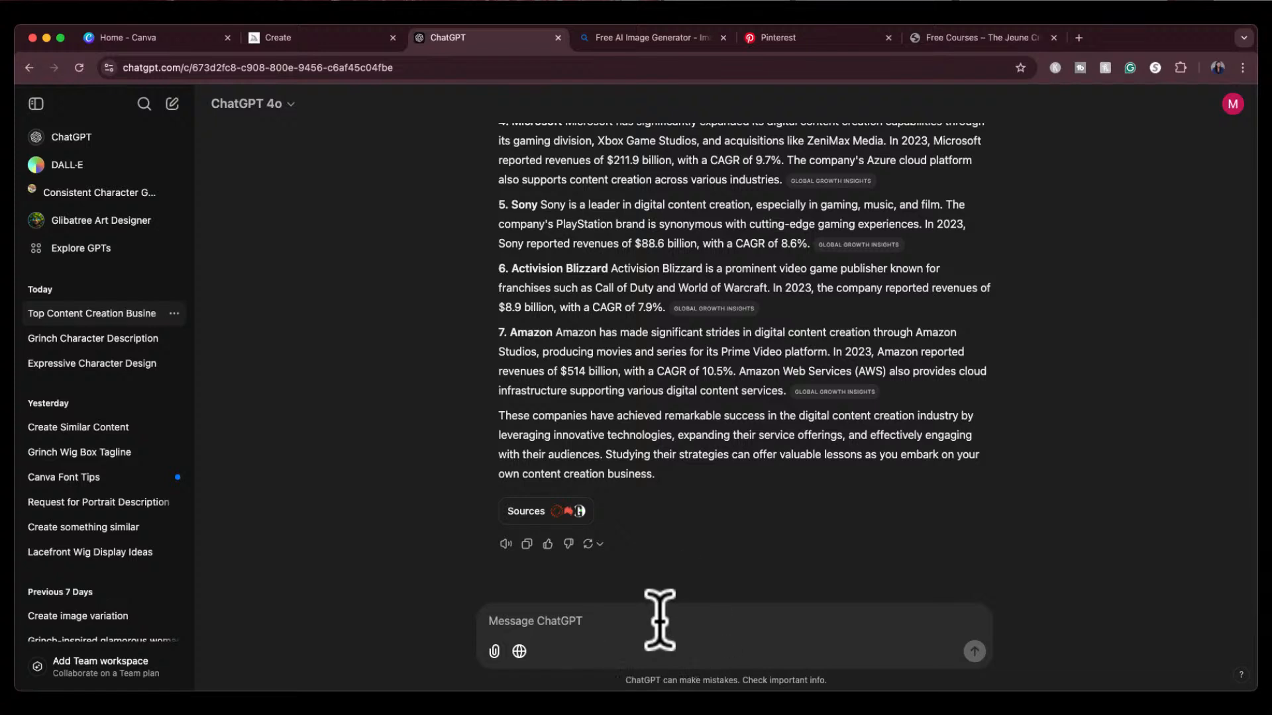
type("what kind o")
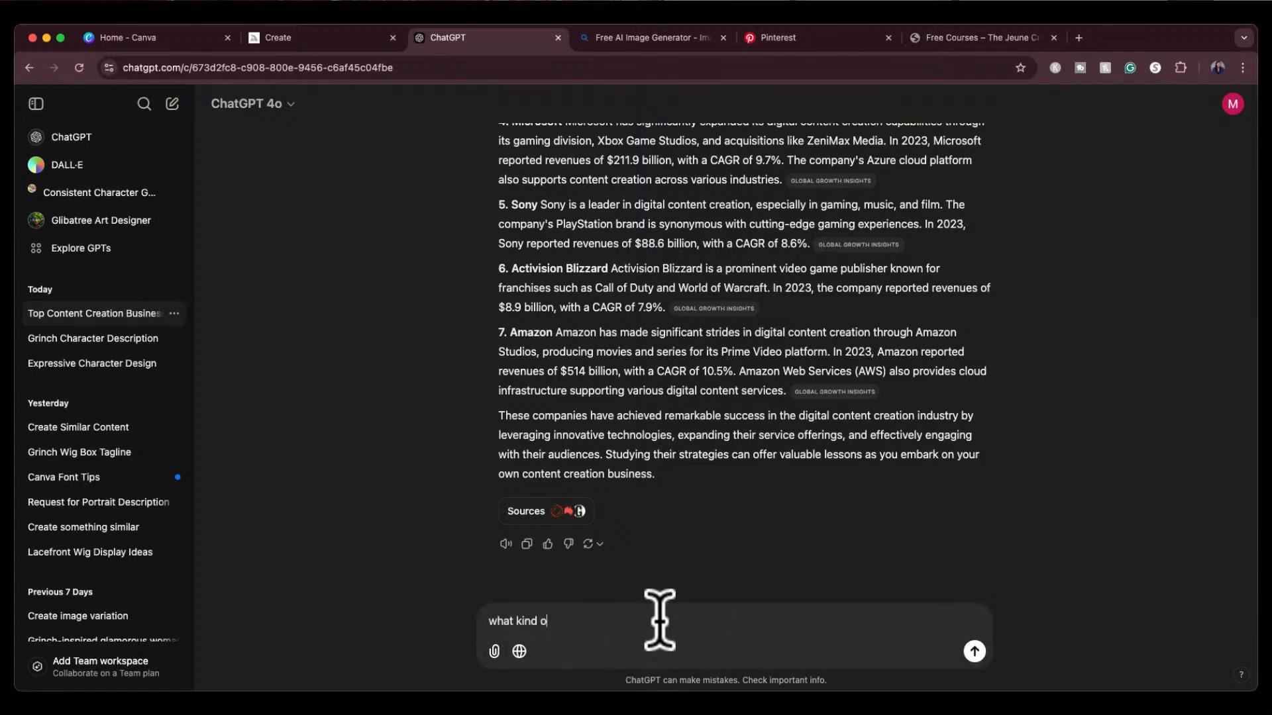
type("f business or service can i provide to make p")
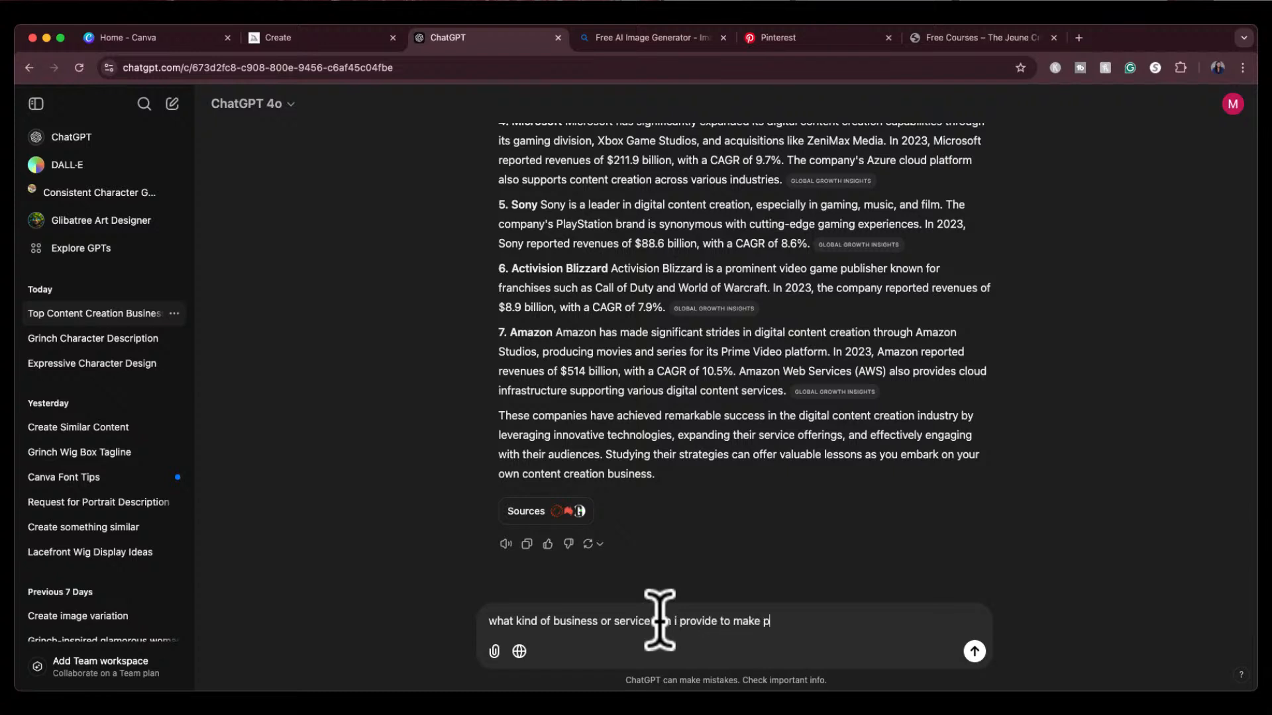
type("assive income based on ")
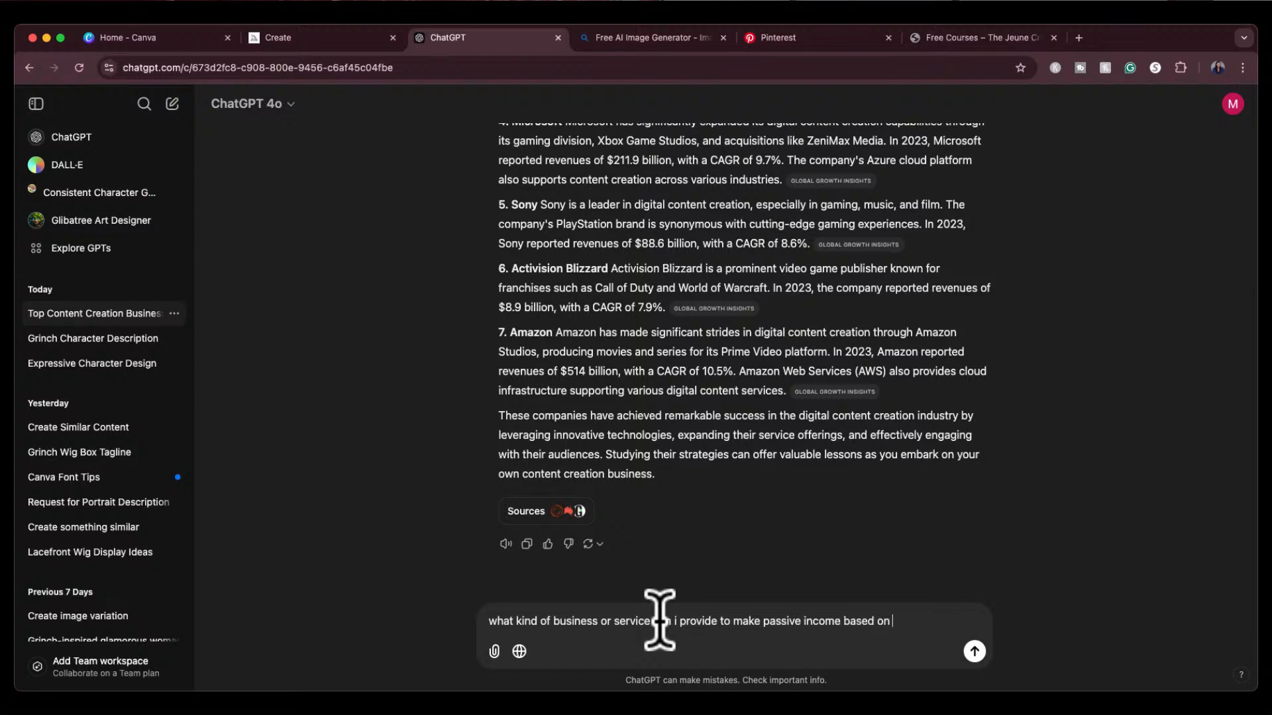
type("the above prompt")
key("Return")
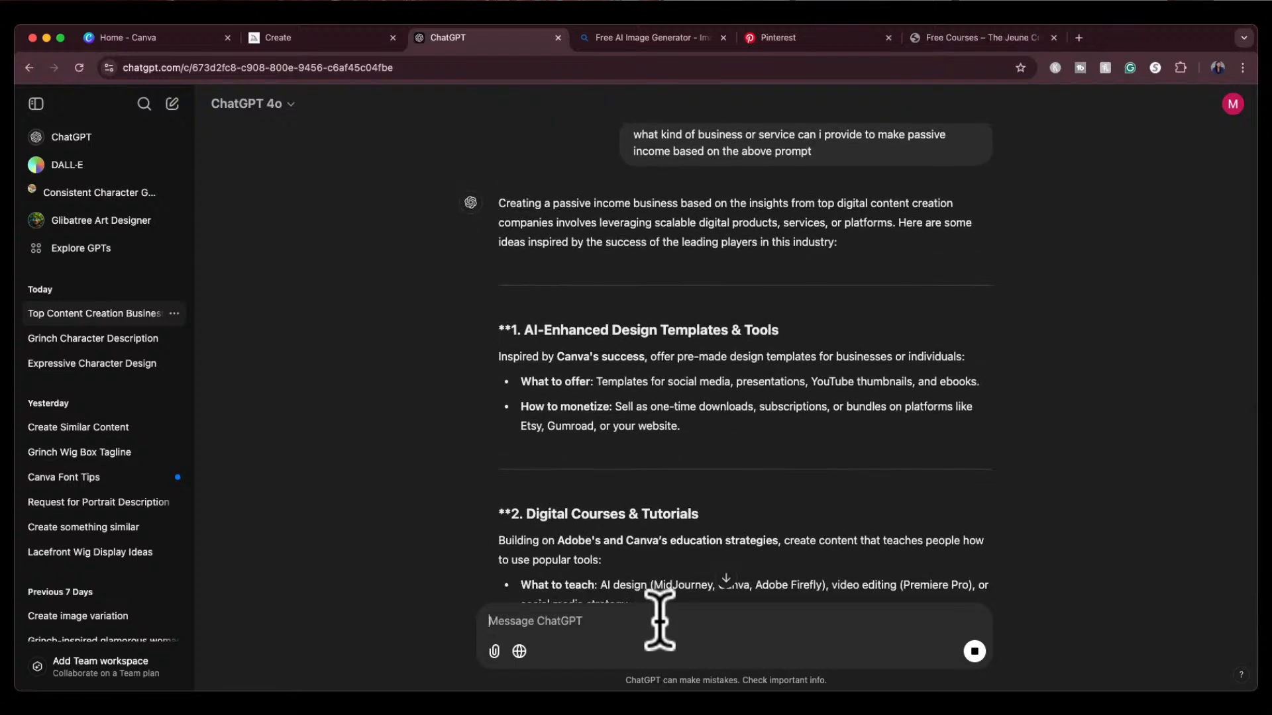
Step: Review the passive-income business ideas in the reply, checking what to offer and how to monetize each one
scroll(762, 470, "down", 7)
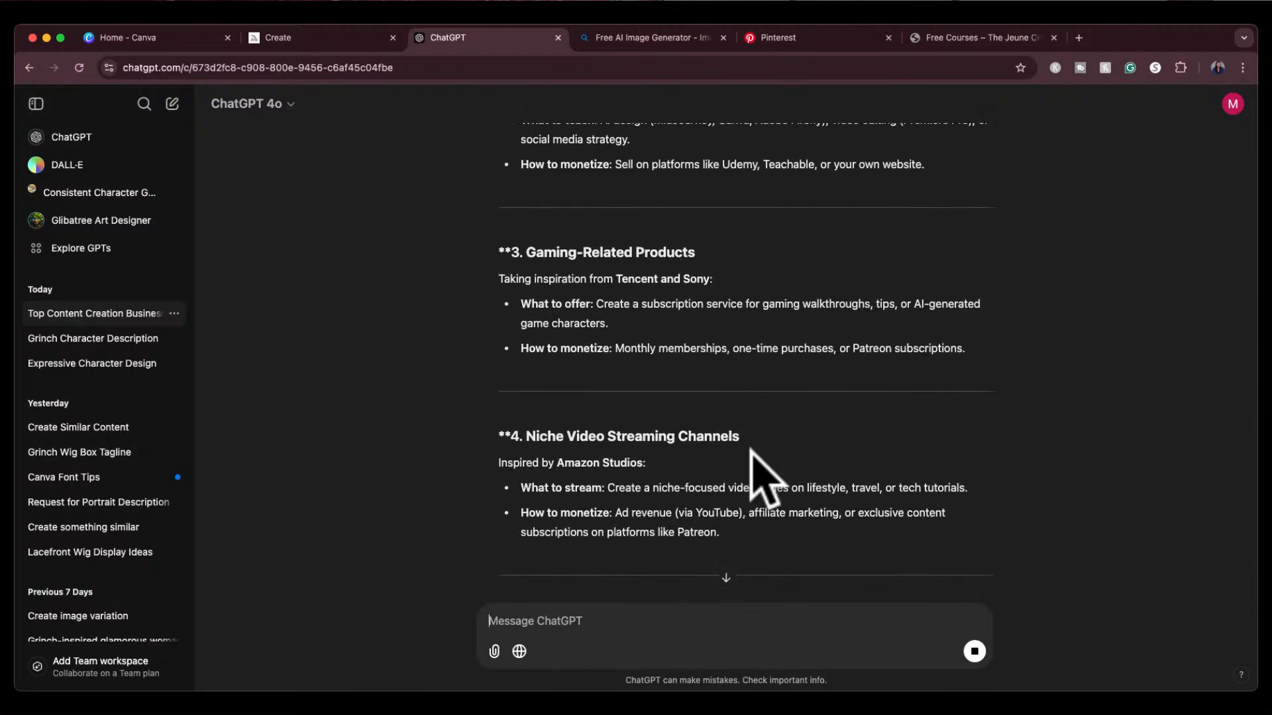
scroll(762, 470, "down", 5)
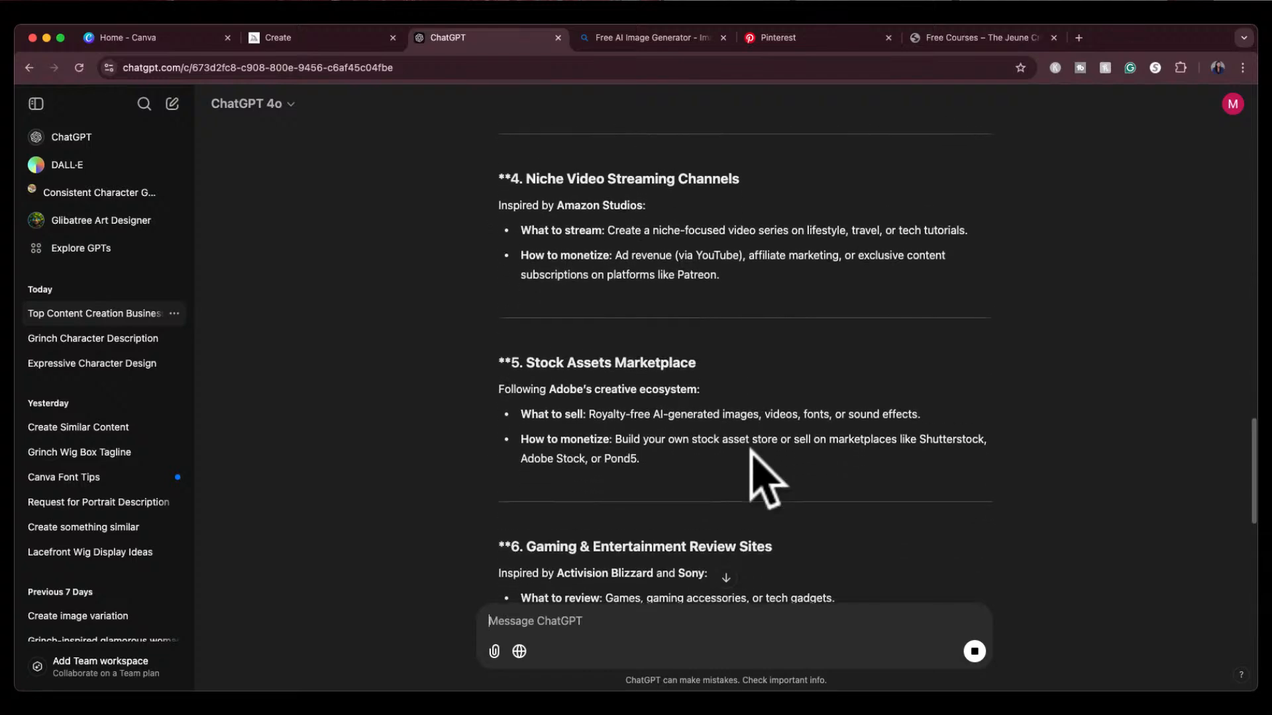
scroll(762, 471, "up", 10)
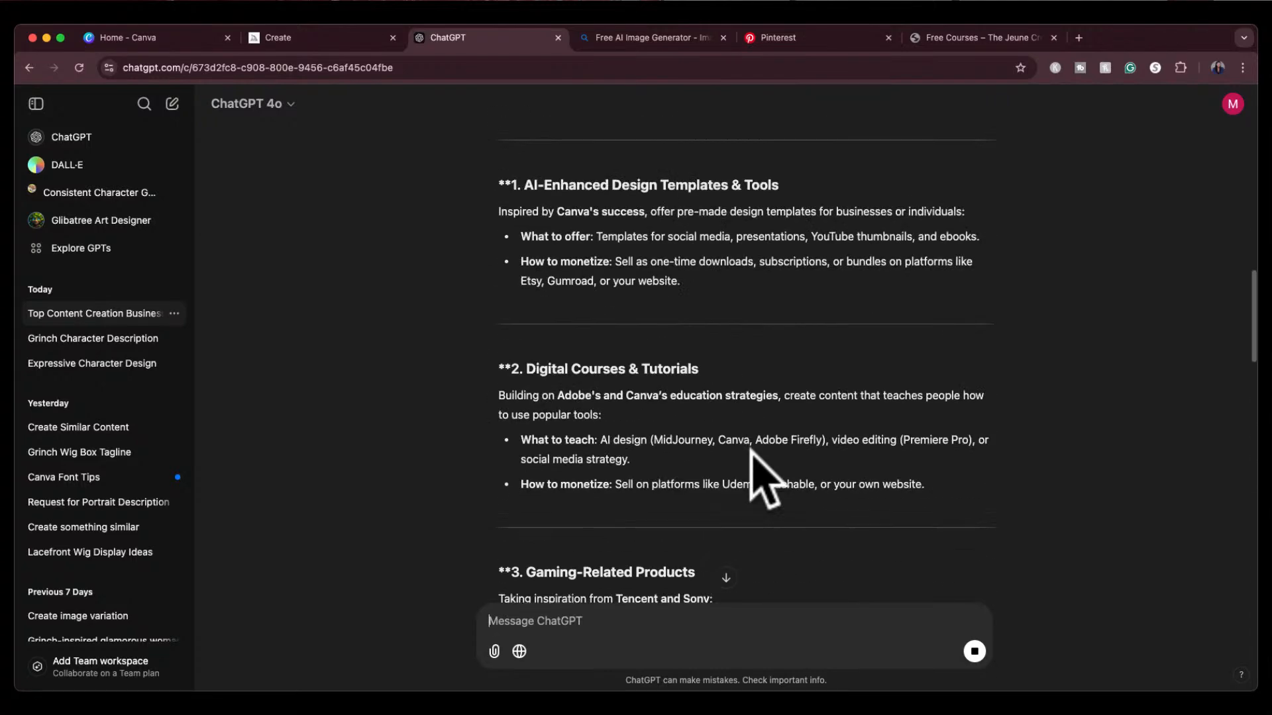
scroll(761, 471, "down", 3)
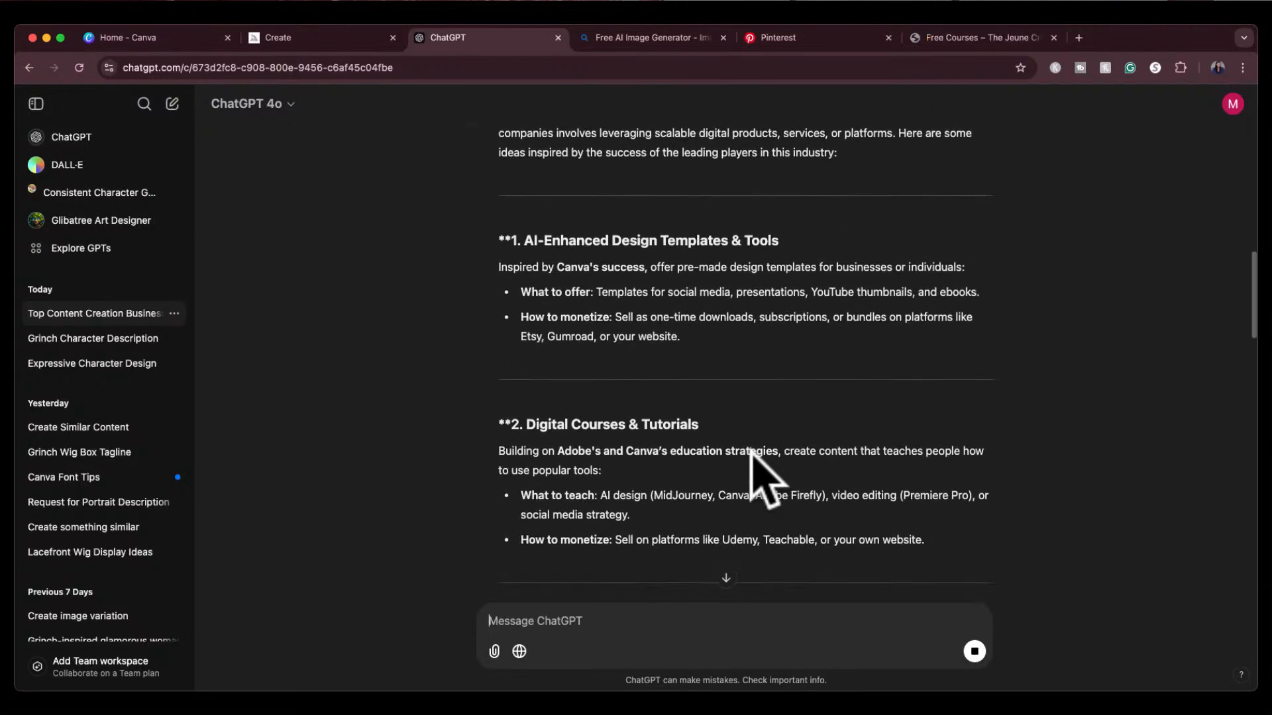
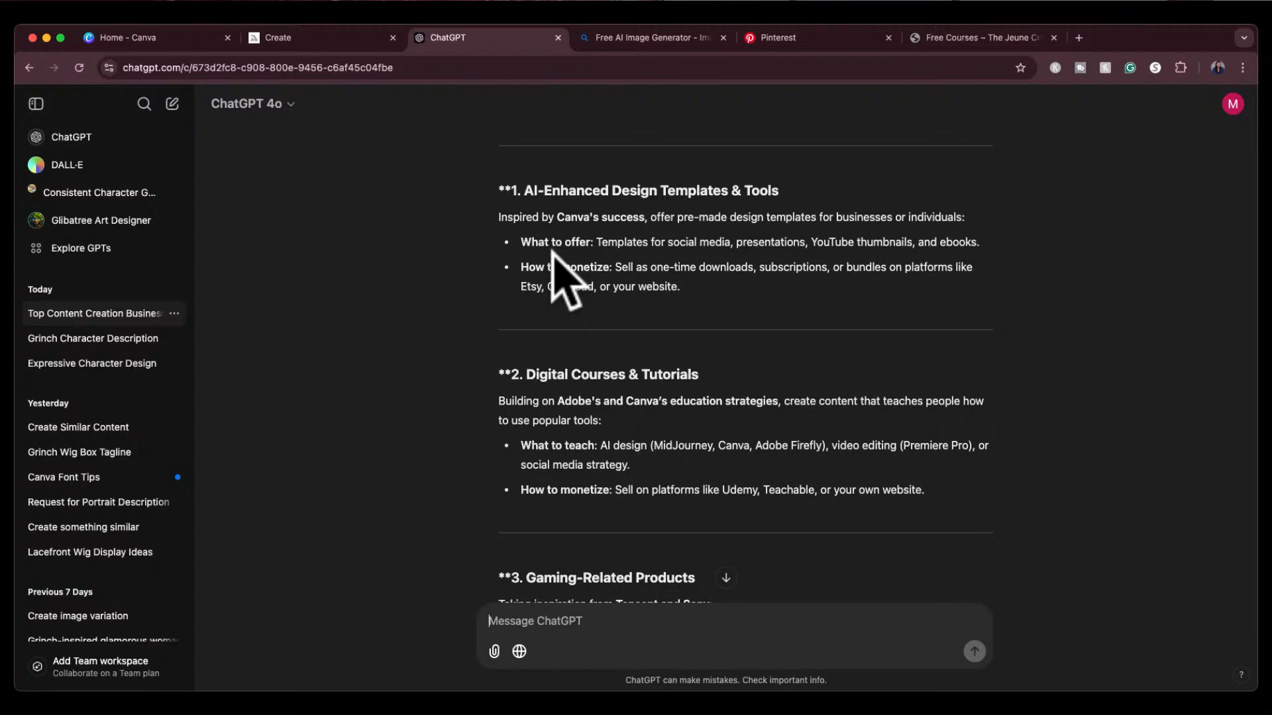
scroll(552, 252, "down", 3)
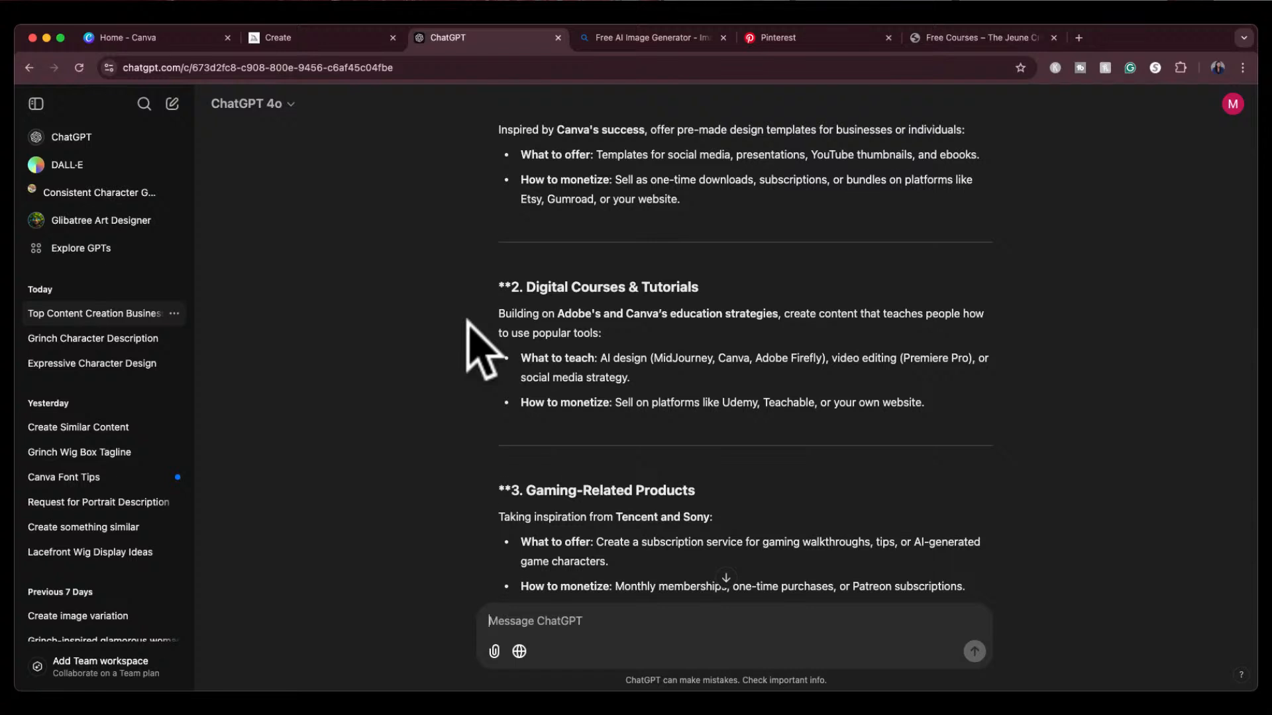
scroll(469, 322, "down", 5)
scroll(469, 321, "down", 5)
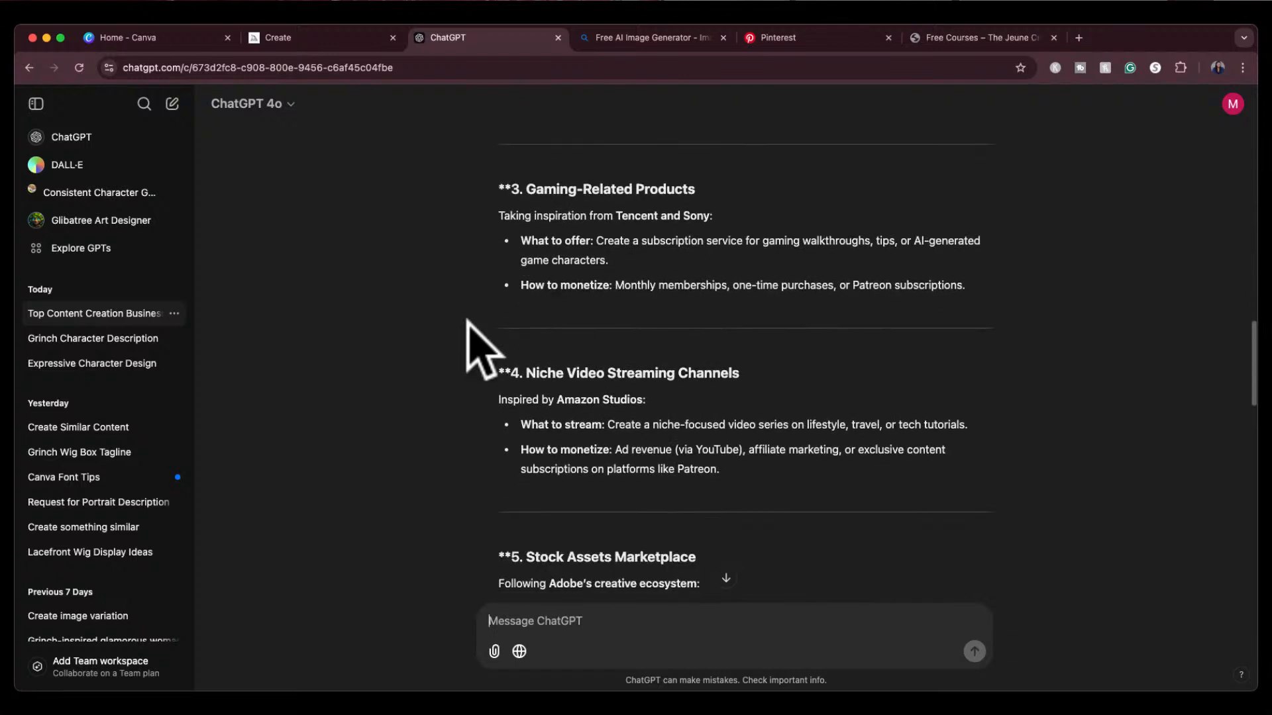
scroll(468, 321, "down", 4)
scroll(469, 322, "down", 4)
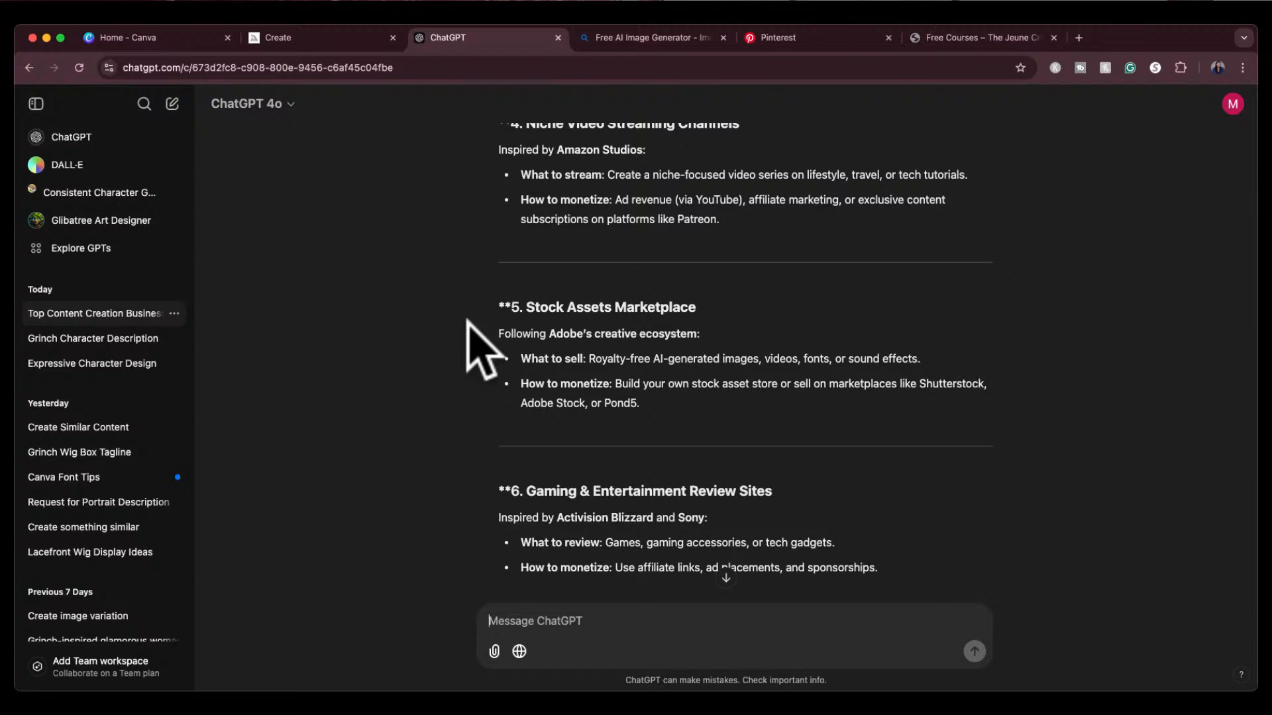
scroll(511, 384, "down", 8)
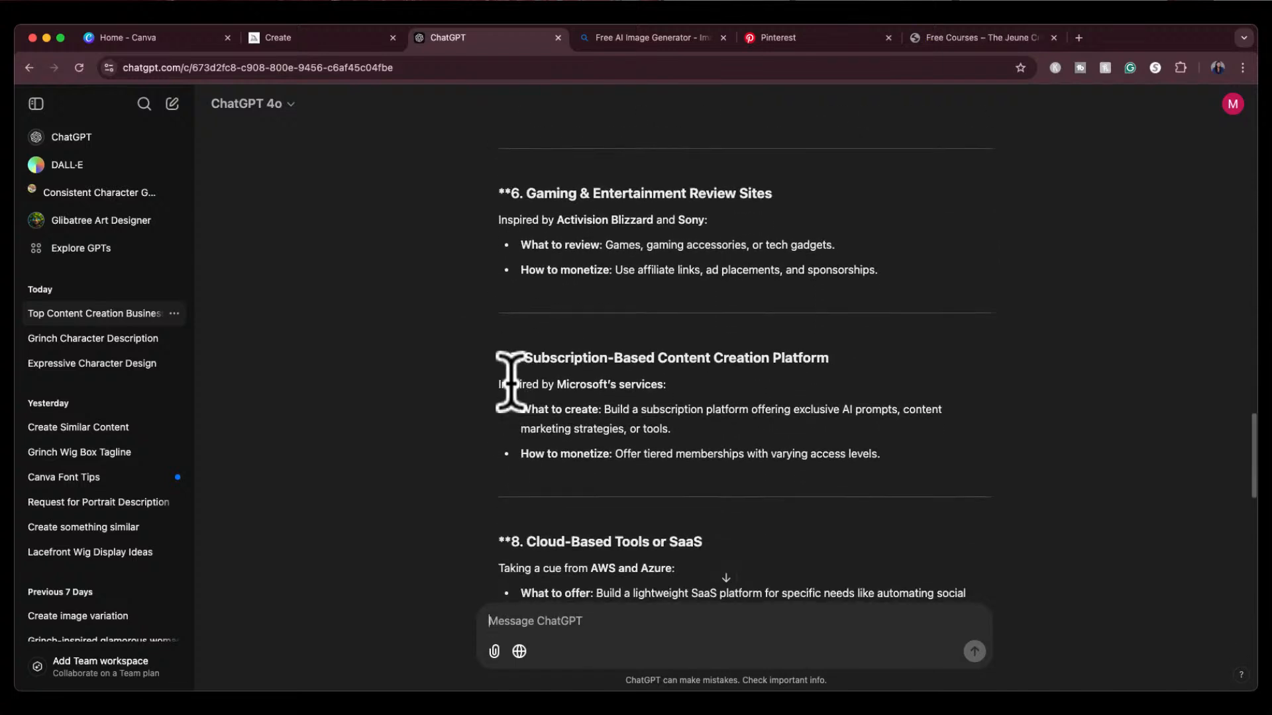
scroll(510, 384, "down", 6)
scroll(511, 382, "down", 8)
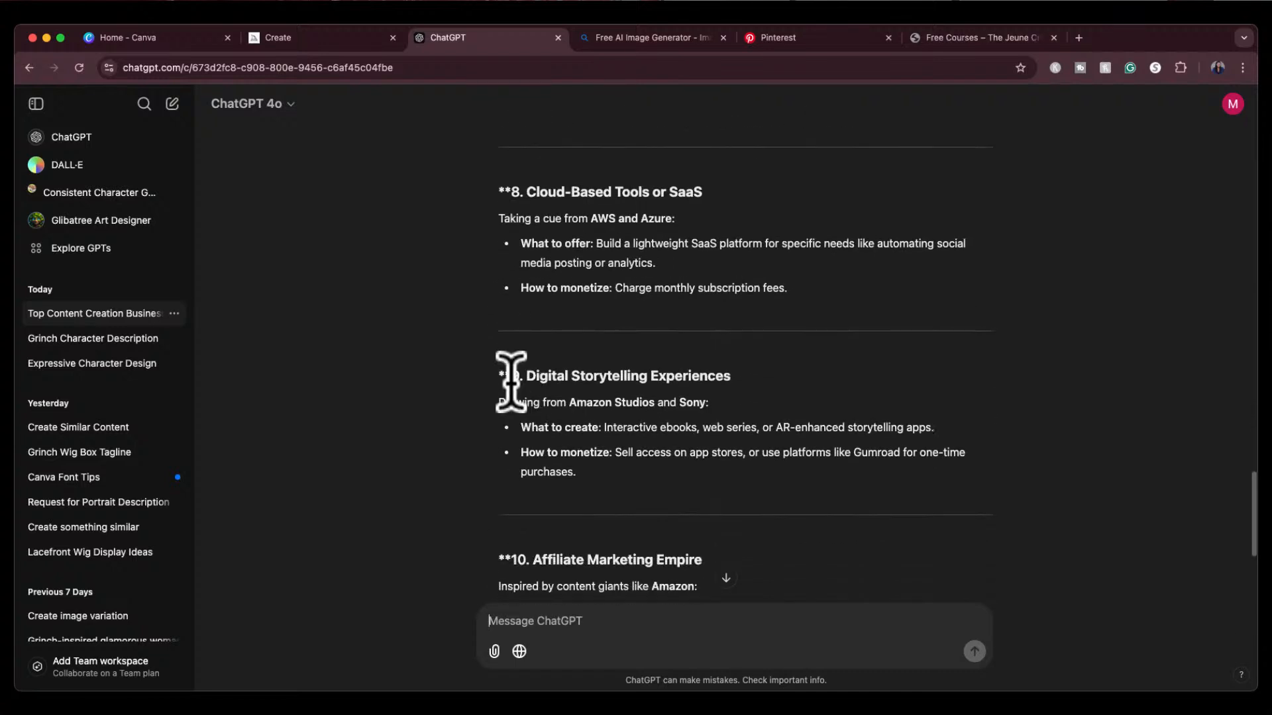
scroll(510, 383, "up", 1)
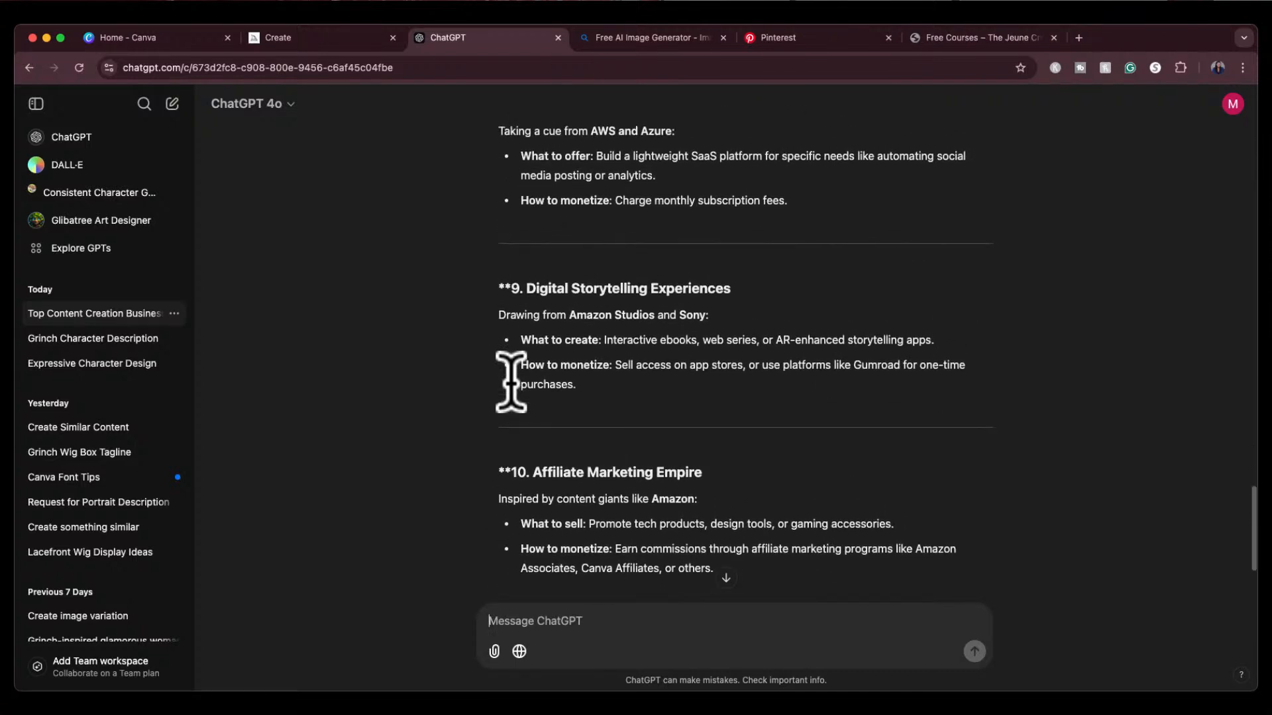
scroll(578, 398, "up", 15)
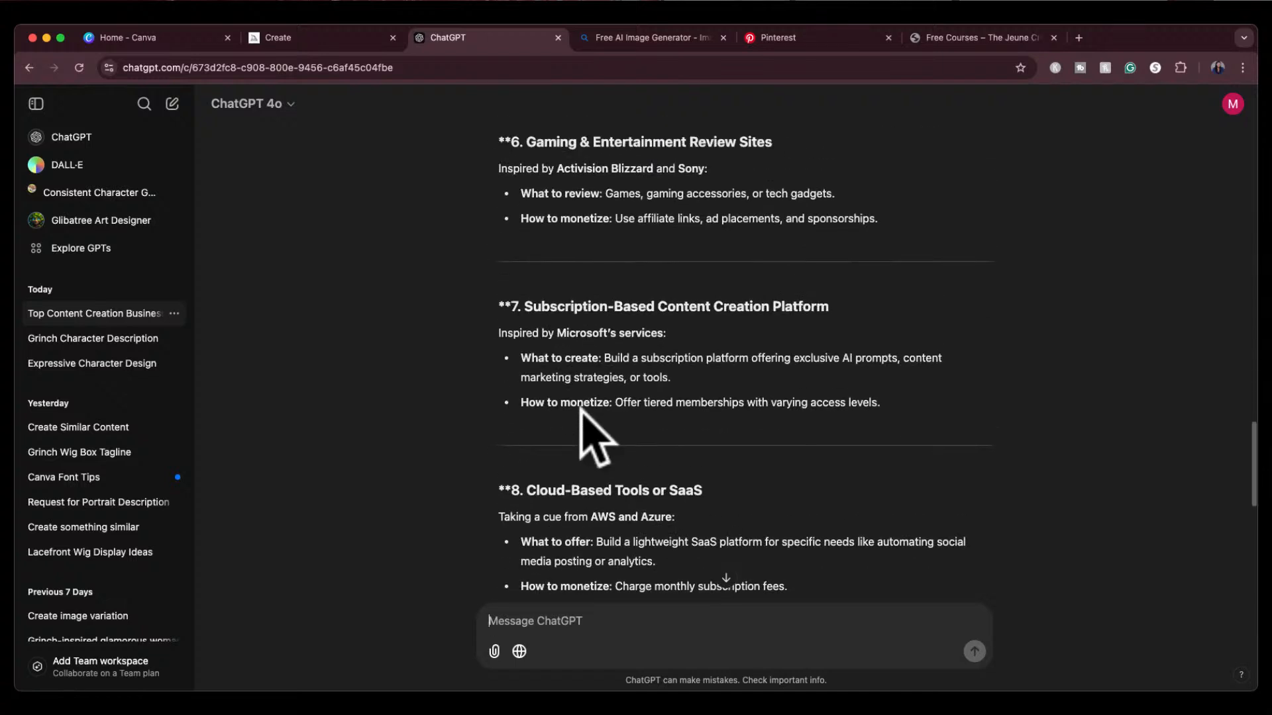
scroll(580, 408, "up", 6)
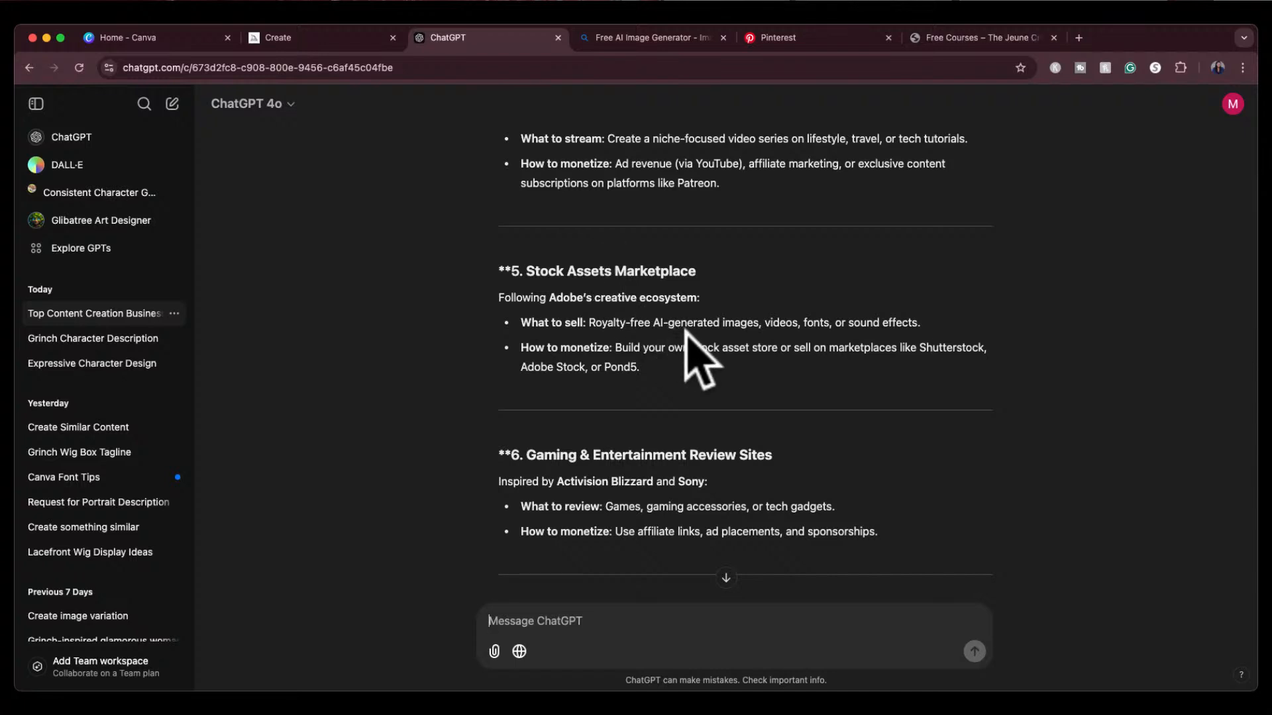
Step: Ask ChatGPT "can you expand on this: Stock Assets Marketplace" and "what kind of stock images can i create for a bank company?", reusing the fifth idea's heading
left_click(528, 272)
left_click_drag(528, 272, 696, 266)
key("super+c")
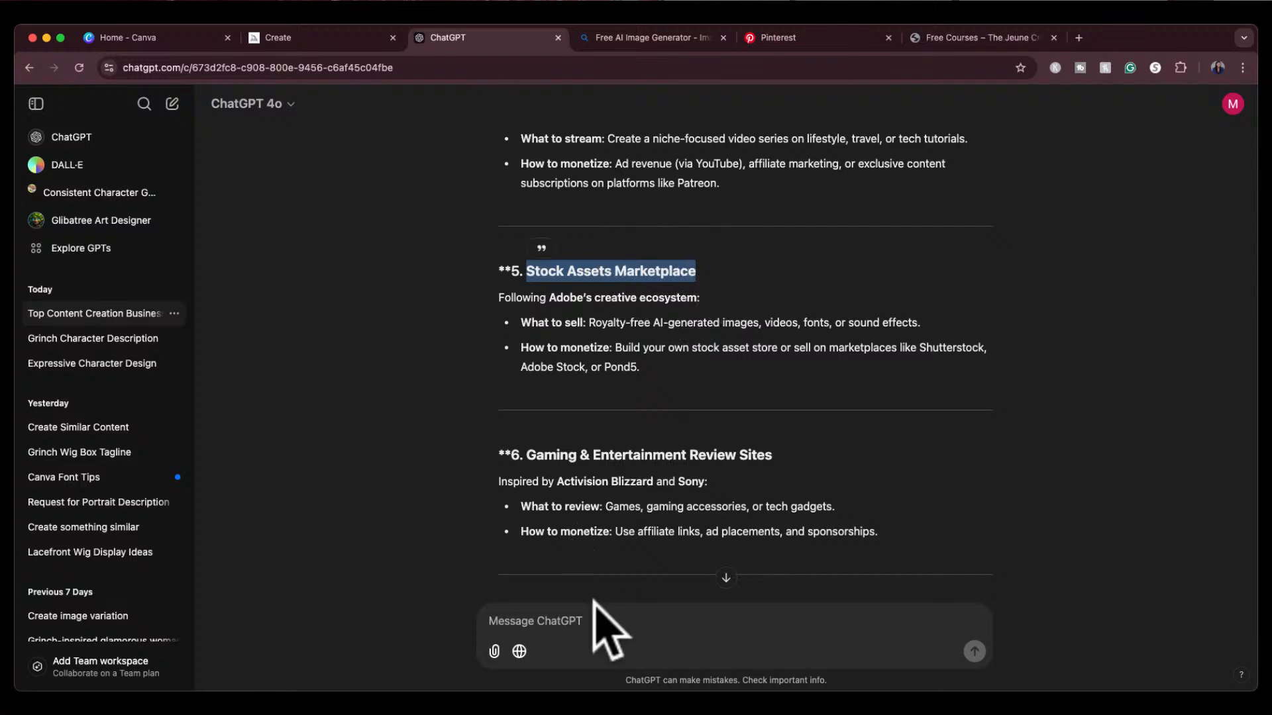
left_click(600, 616)
type("can you")
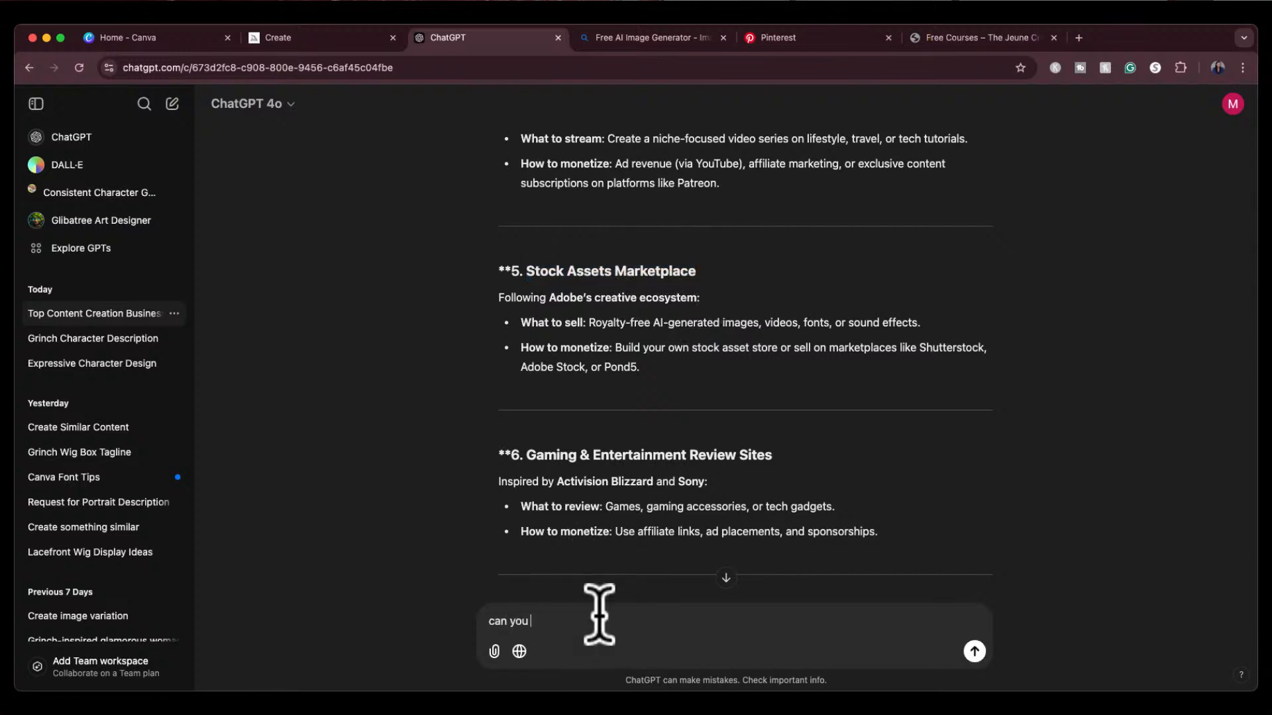
type(" expand on this:")
key("super+v")
key("shift+Return")
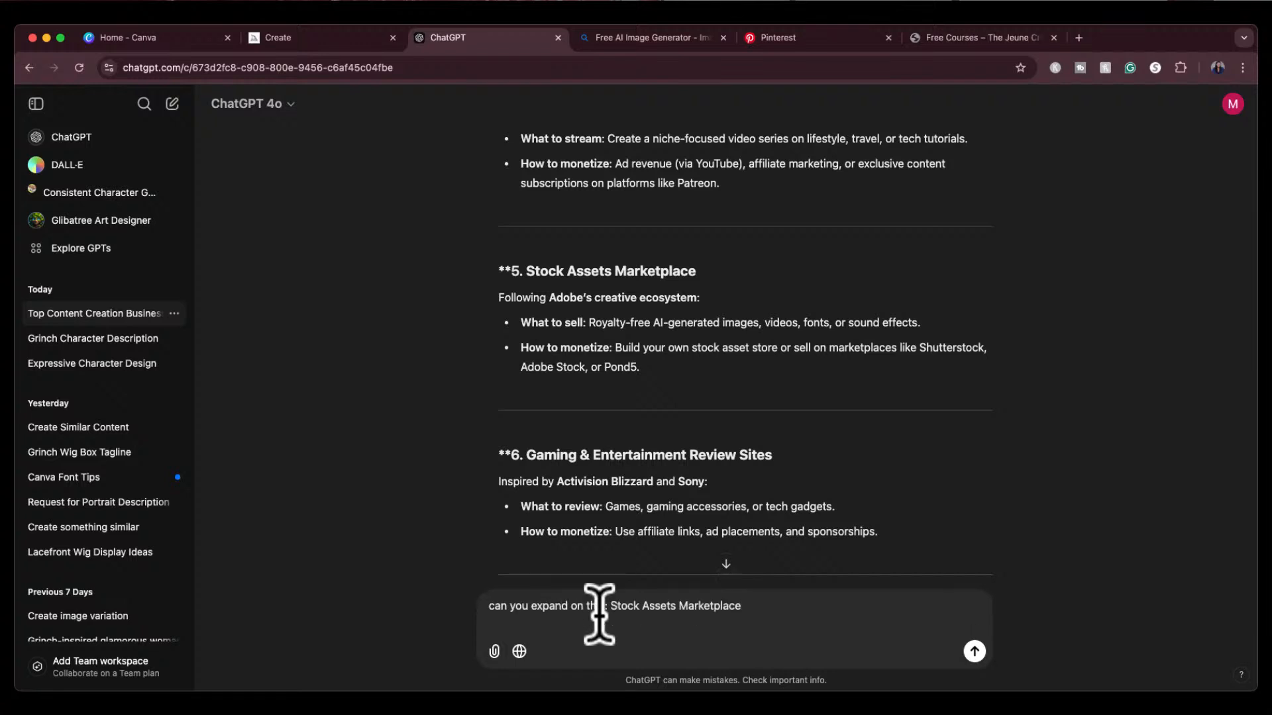
type("what kind of stock images can i cr")
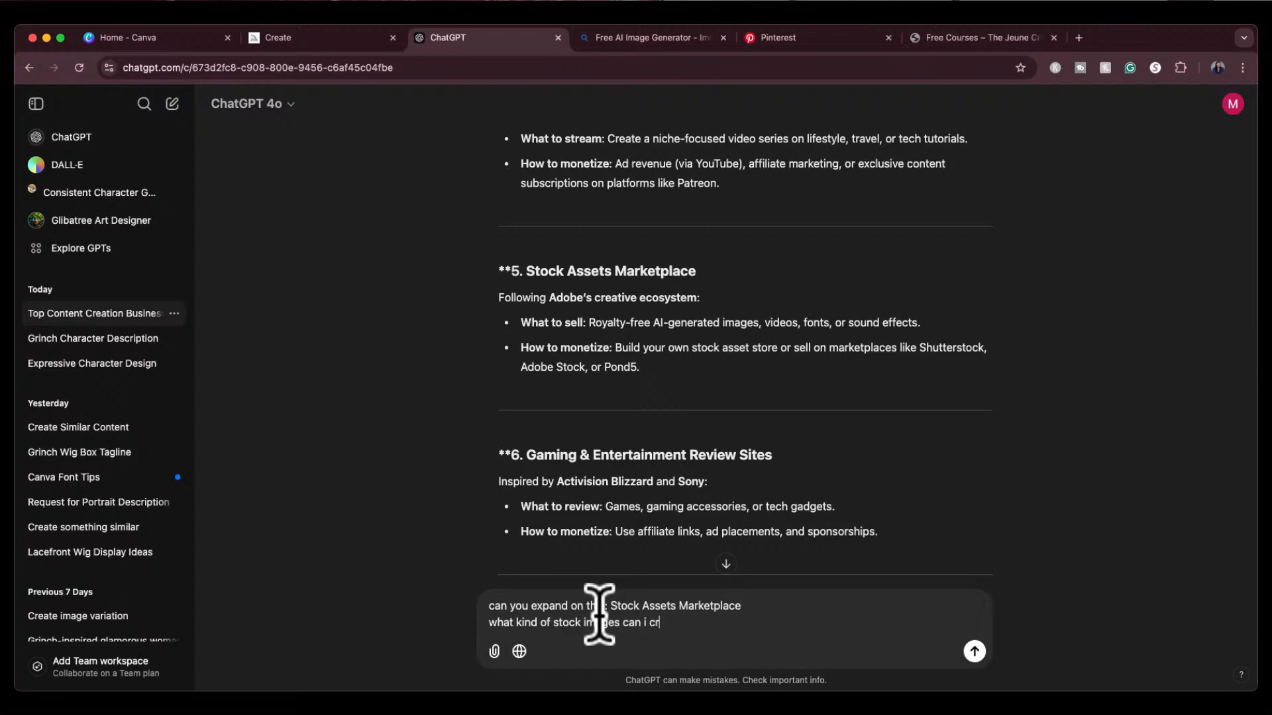
type("eate for a bank company?")
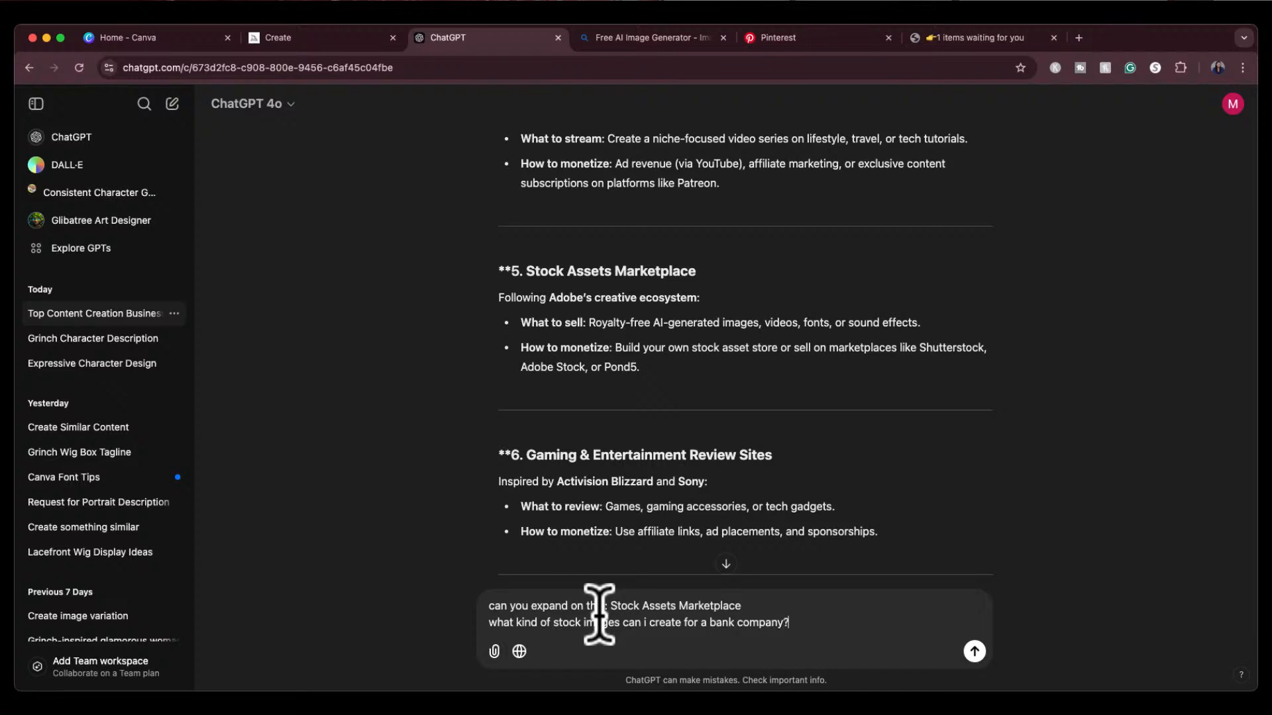
key("Return")
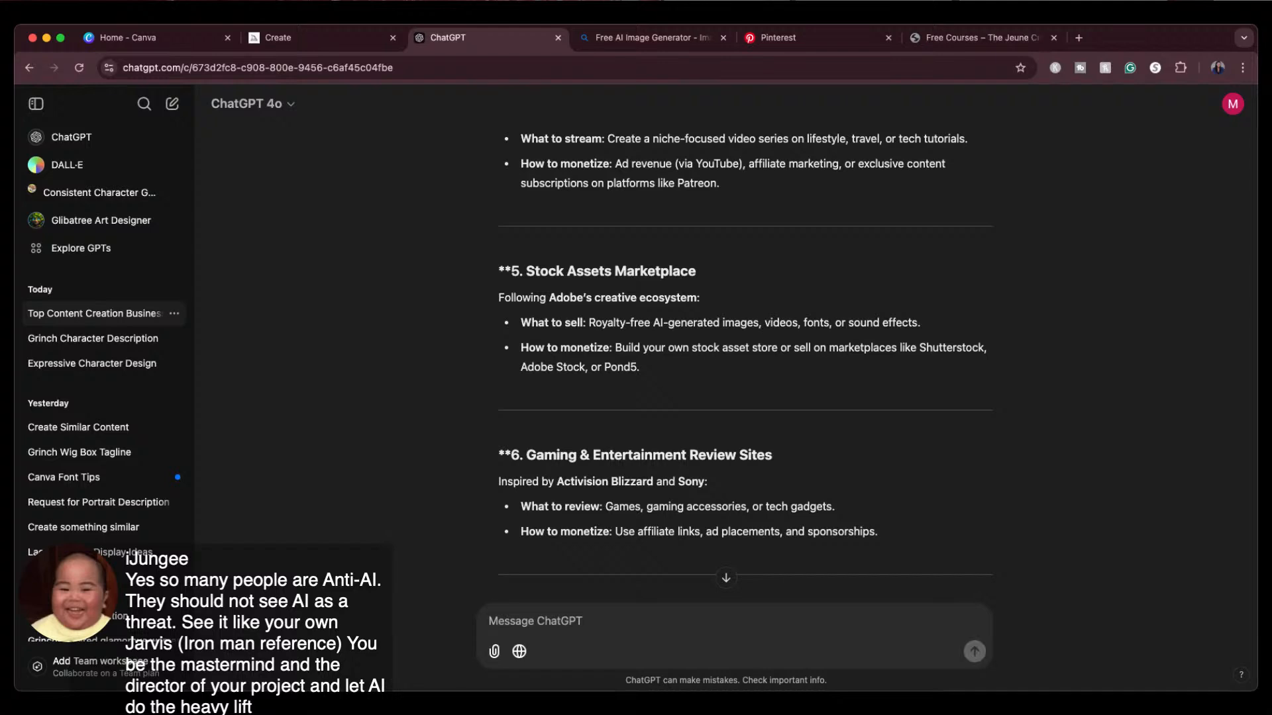
Step: Review the reply on bank stock images, checking its key themes, image categories and ways to sell them
scroll(723, 578, "down", 20)
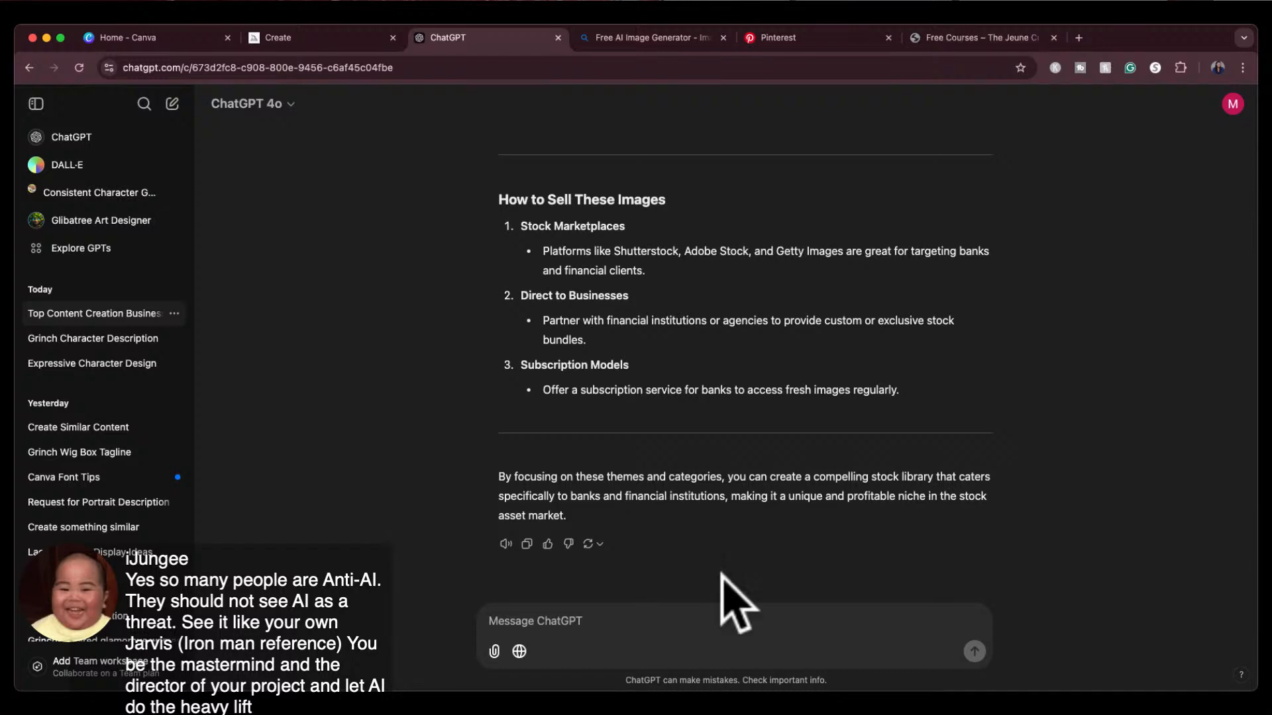
scroll(788, 424, "up", 5)
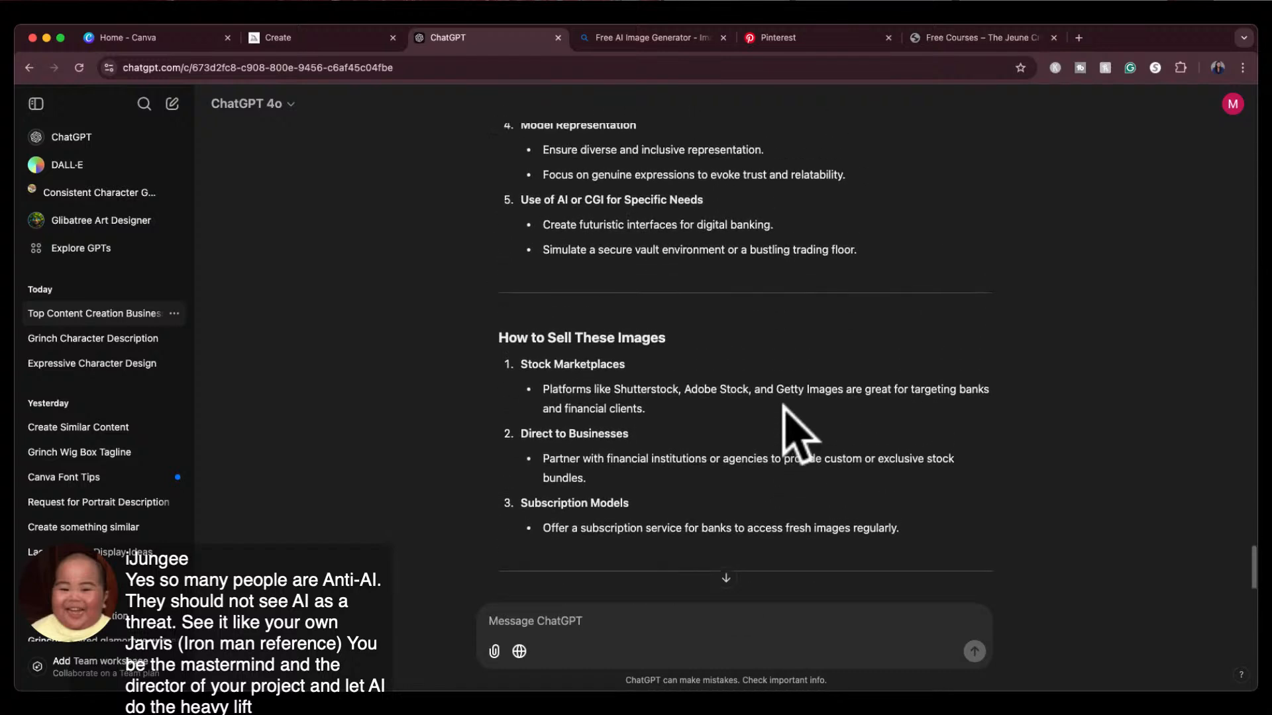
scroll(783, 405, "up", 15)
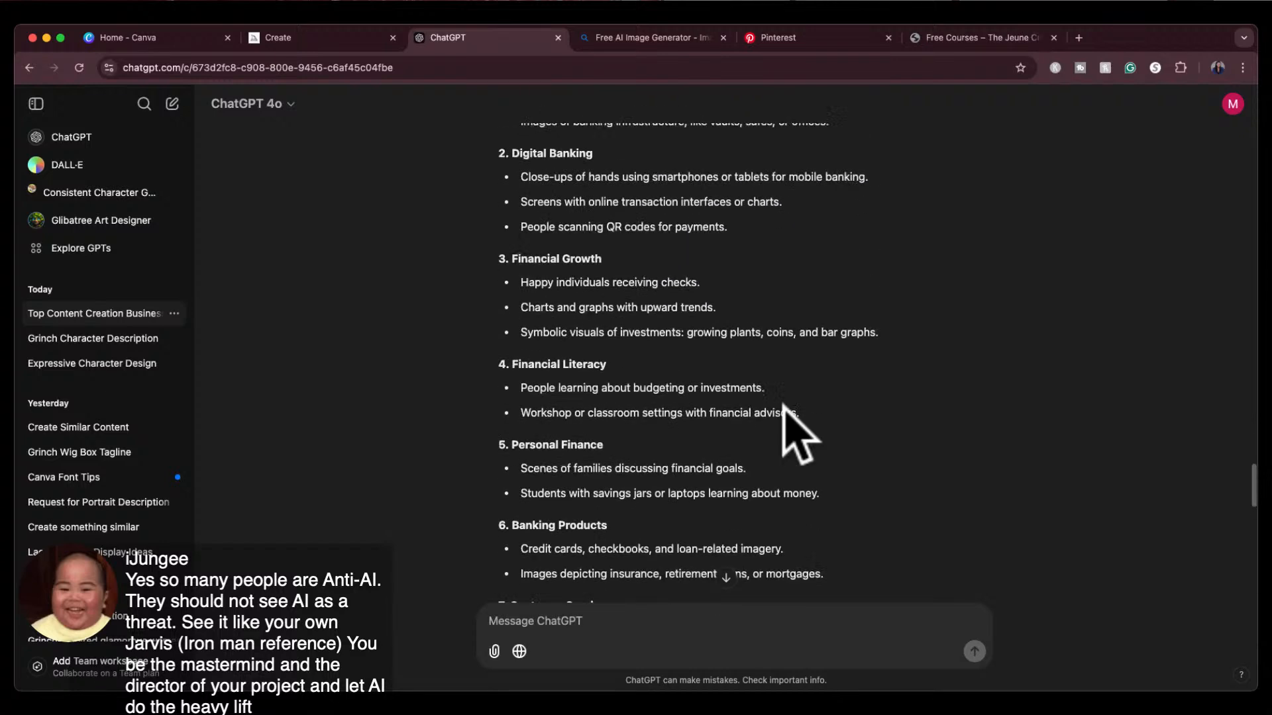
scroll(786, 411, "up", 10)
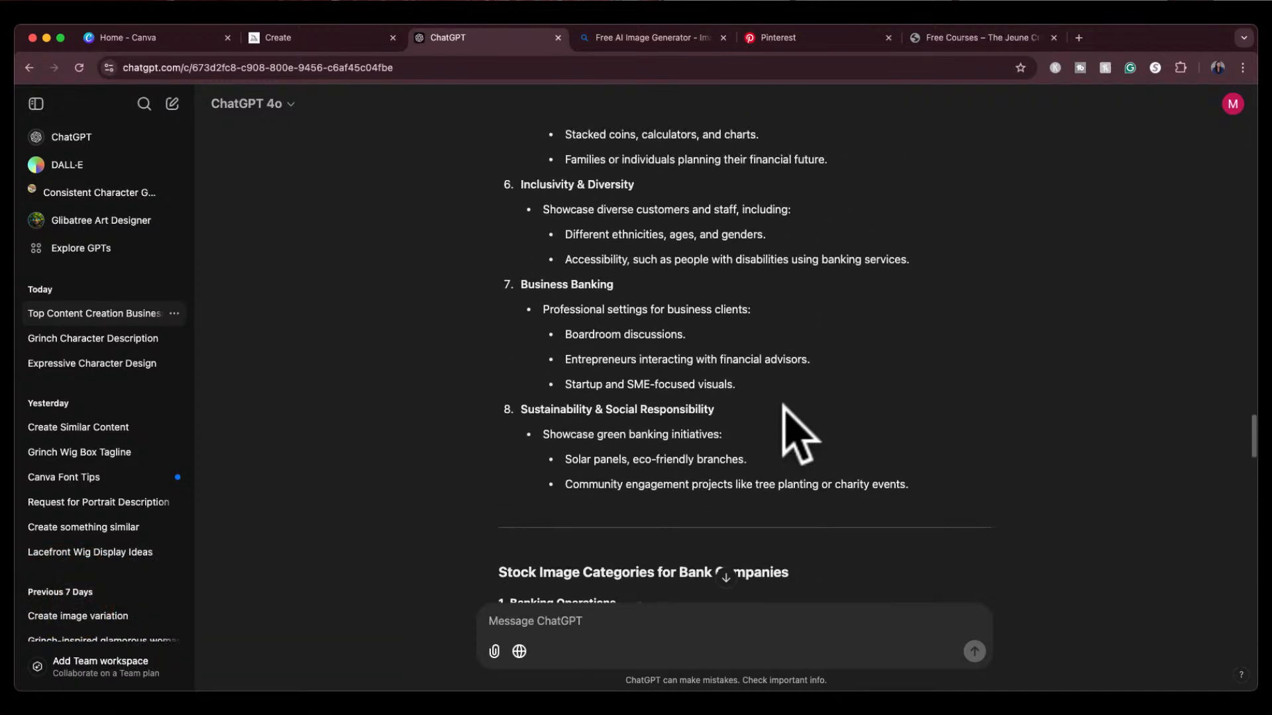
scroll(789, 421, "up", 10)
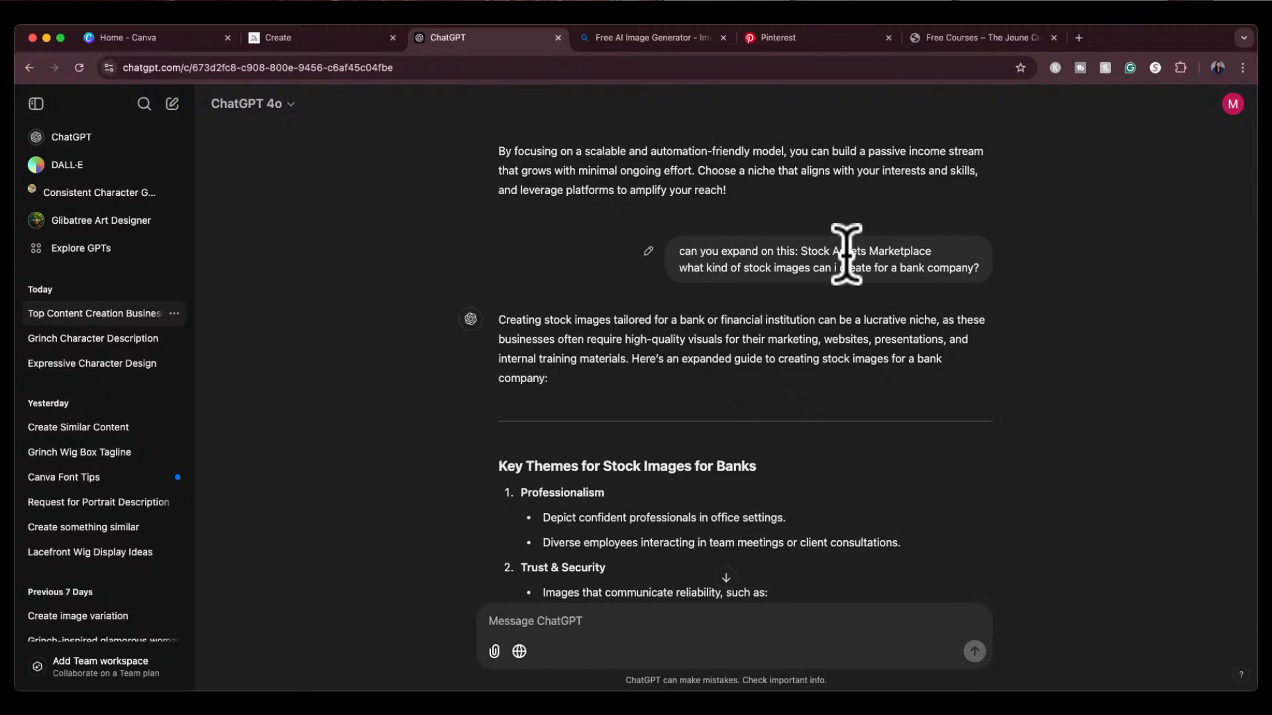
scroll(762, 417, "down", 3)
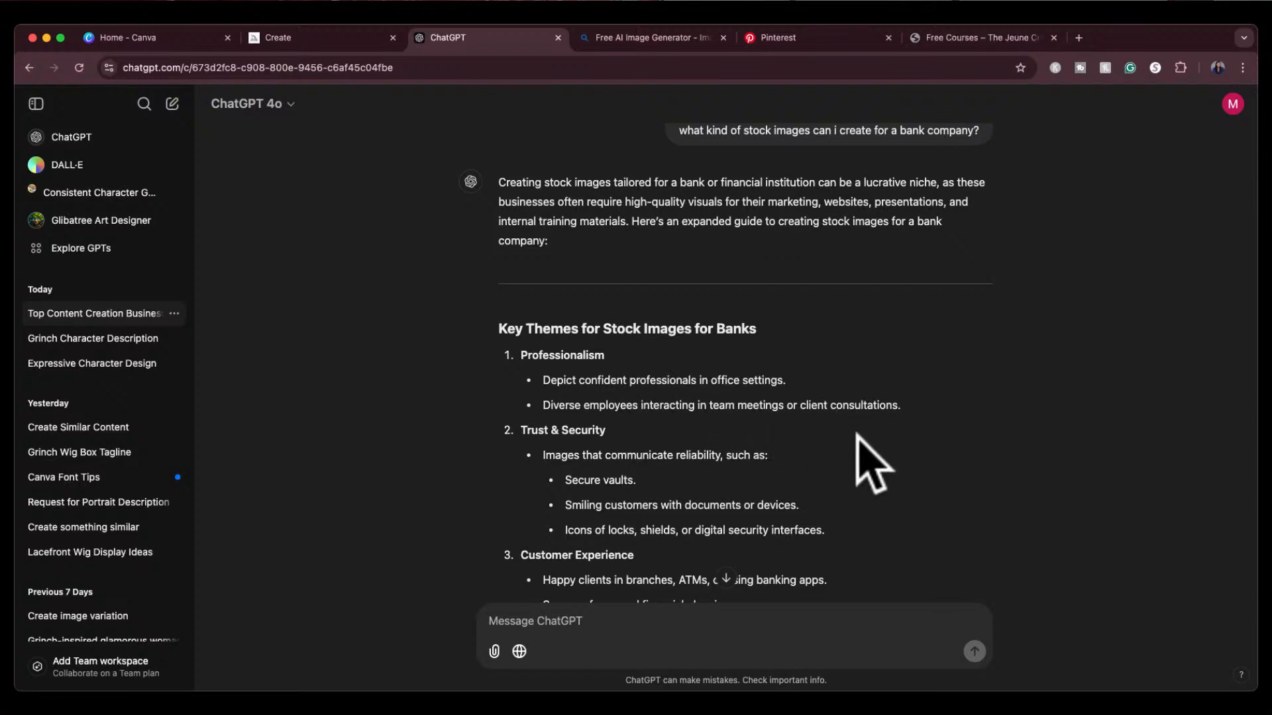
scroll(851, 457, "down", 1)
scroll(850, 462, "down", 5)
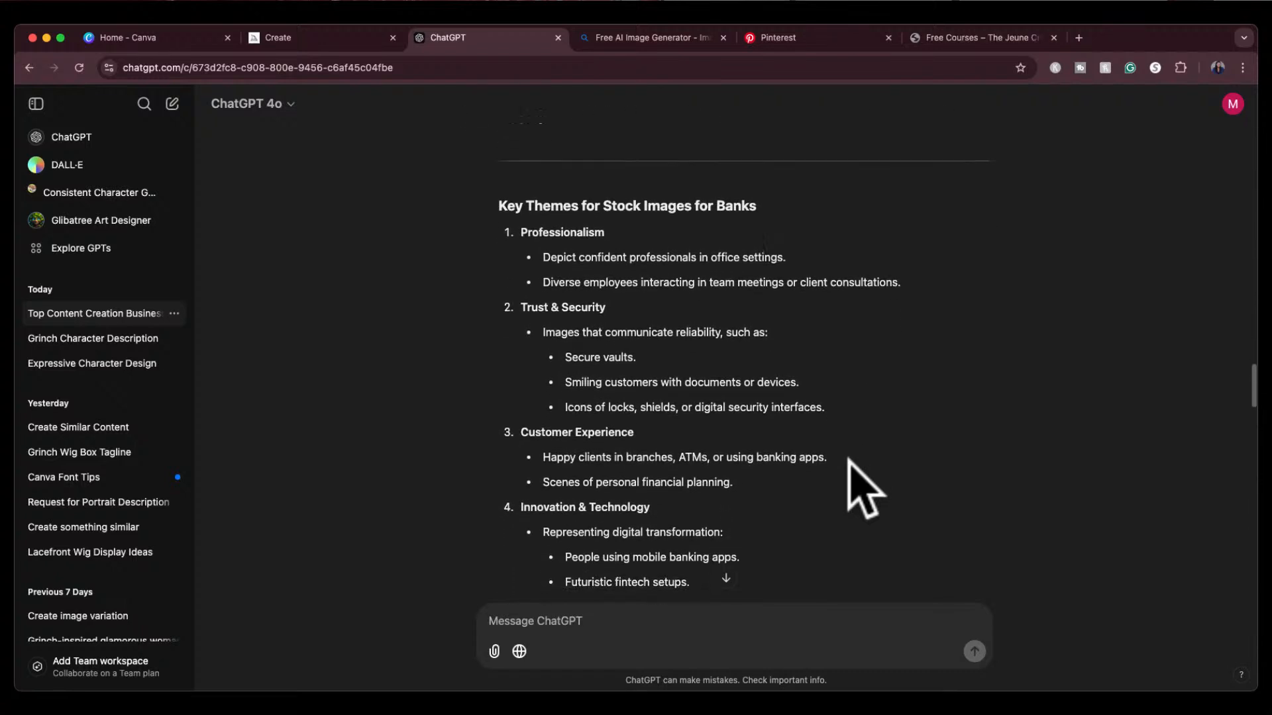
scroll(850, 462, "down", 5)
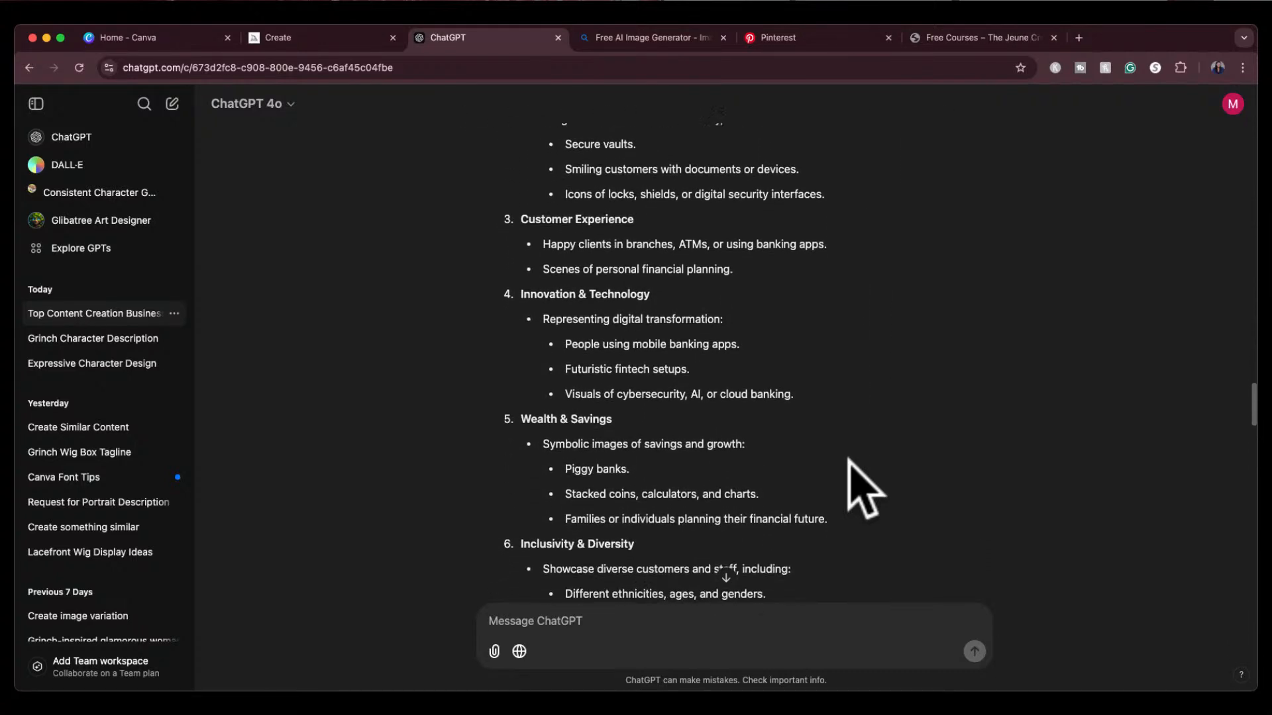
scroll(729, 352, "down", 5)
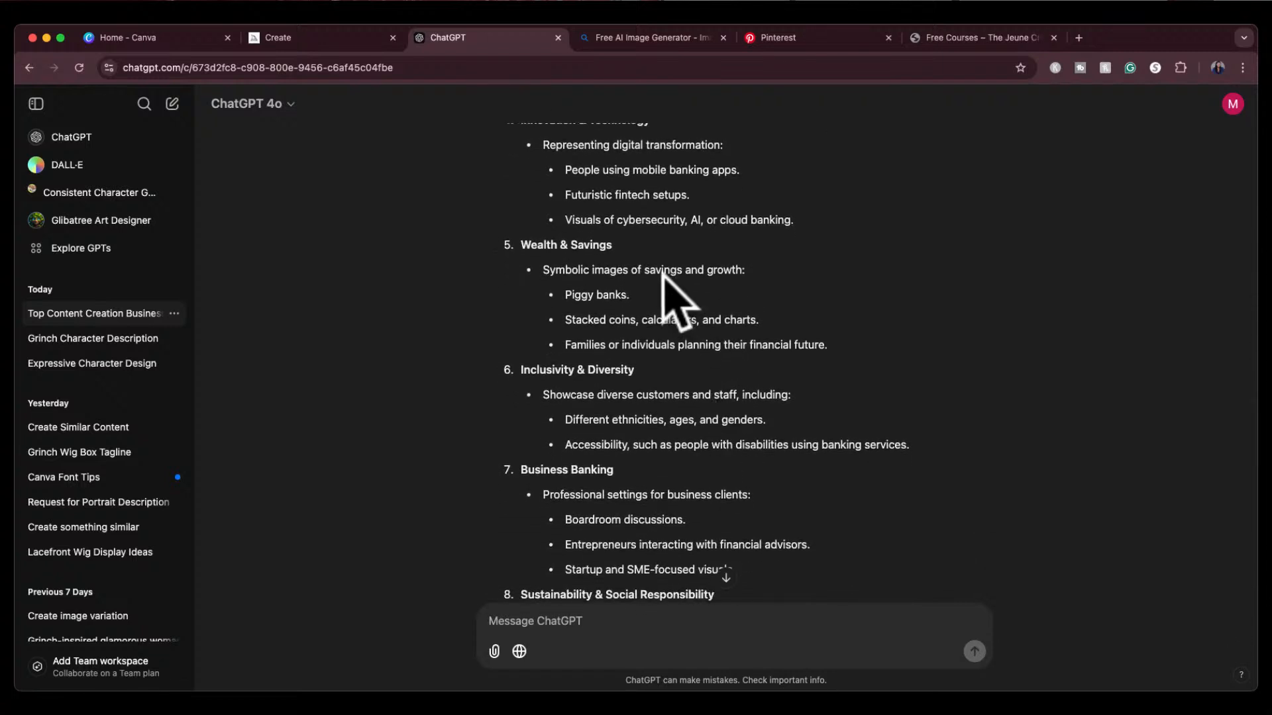
scroll(714, 364, "down", 3)
scroll(710, 377, "down", 10)
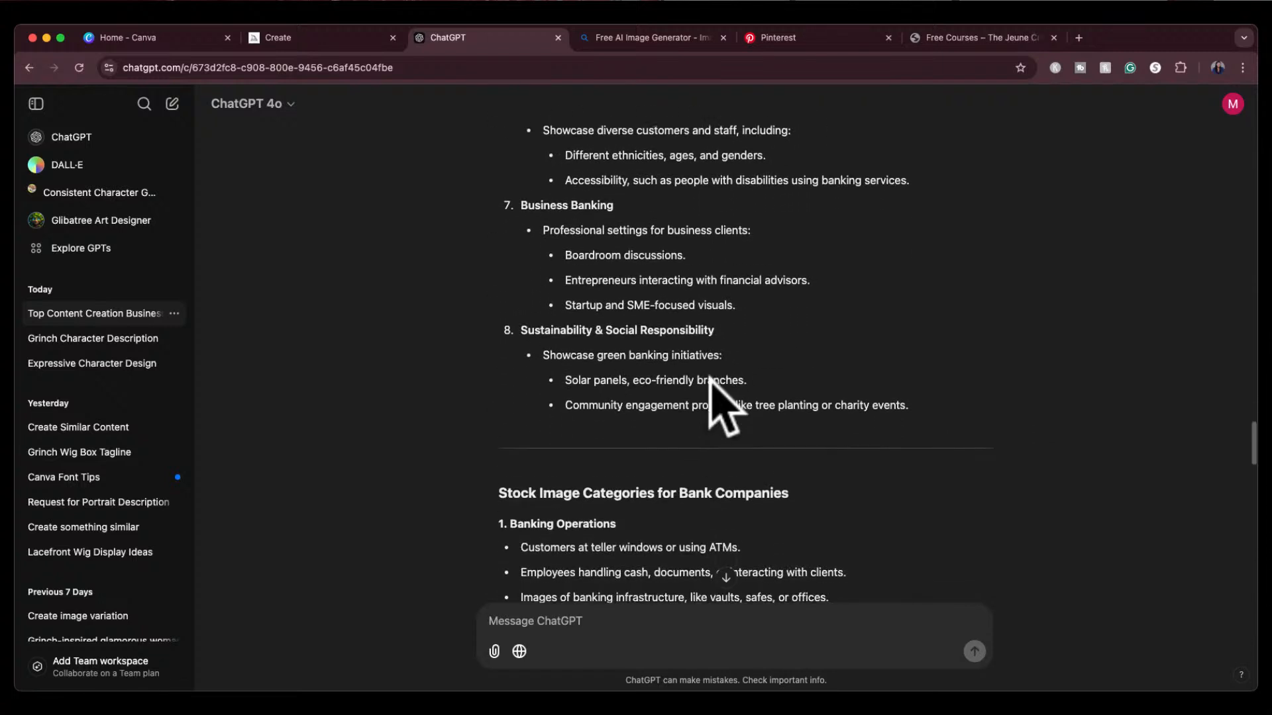
scroll(712, 382, "down", 13)
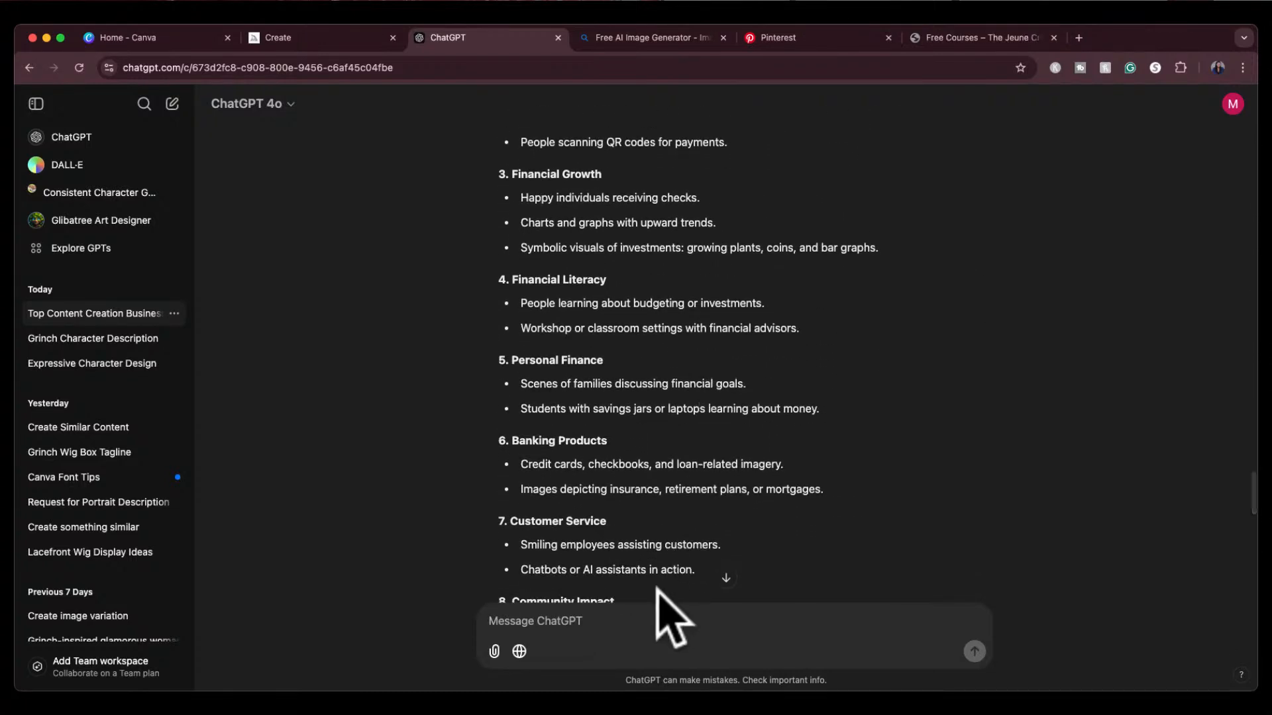
Step: Ask ChatGPT "give me midjourney prompts for each of these key themes and/or categories"
left_click(650, 623)
type("give me ")
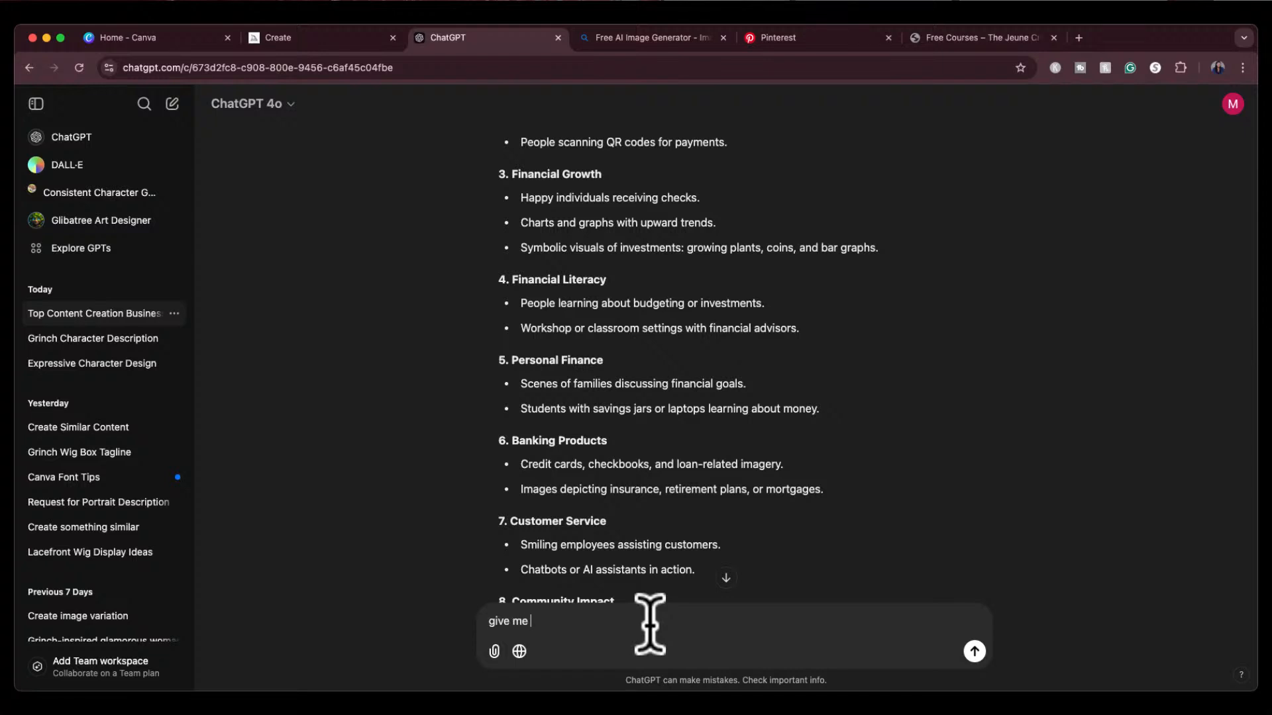
type("midjourney promt")
type("ts for each of th")
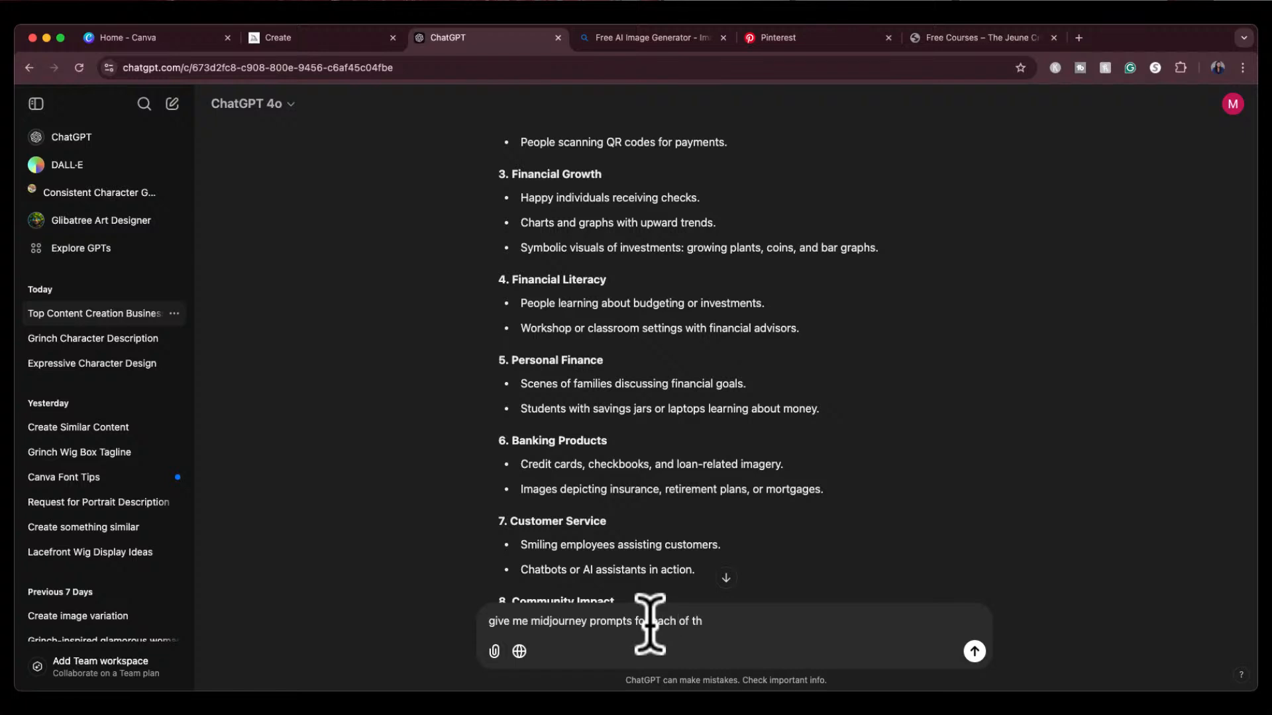
type("ese key themes and c")
type("or categ")
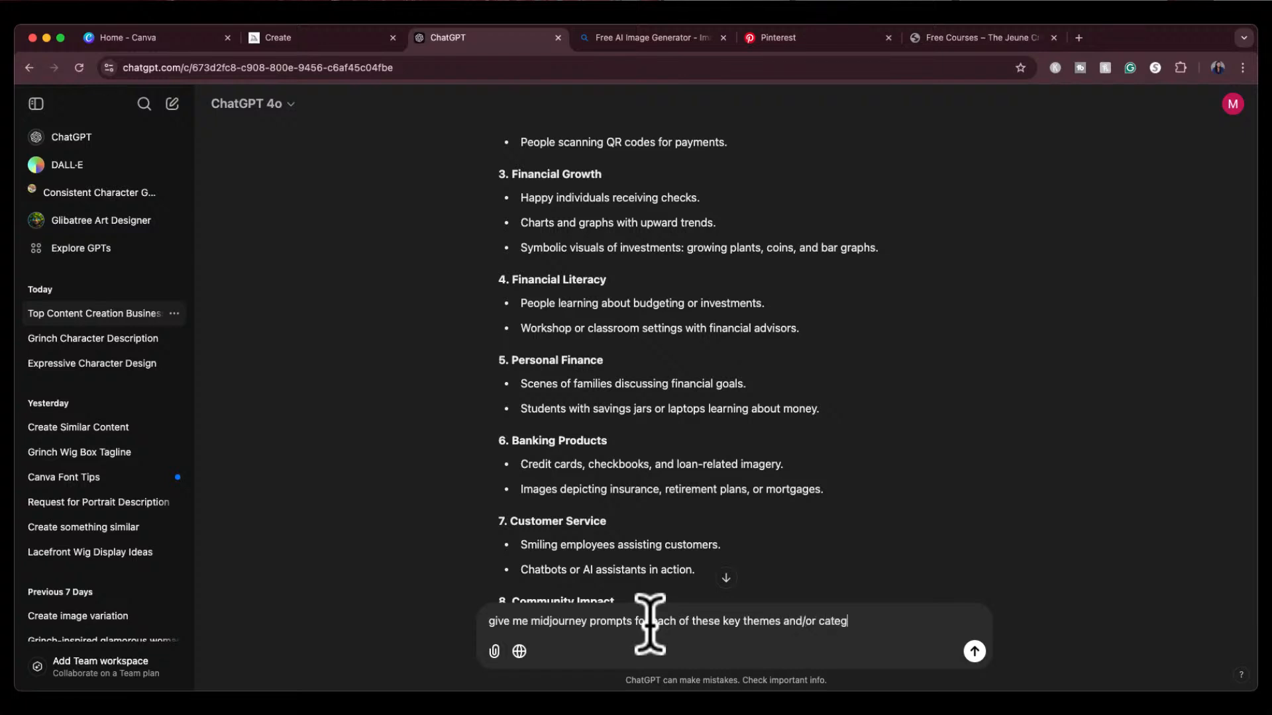
type("ories")
key("Return")
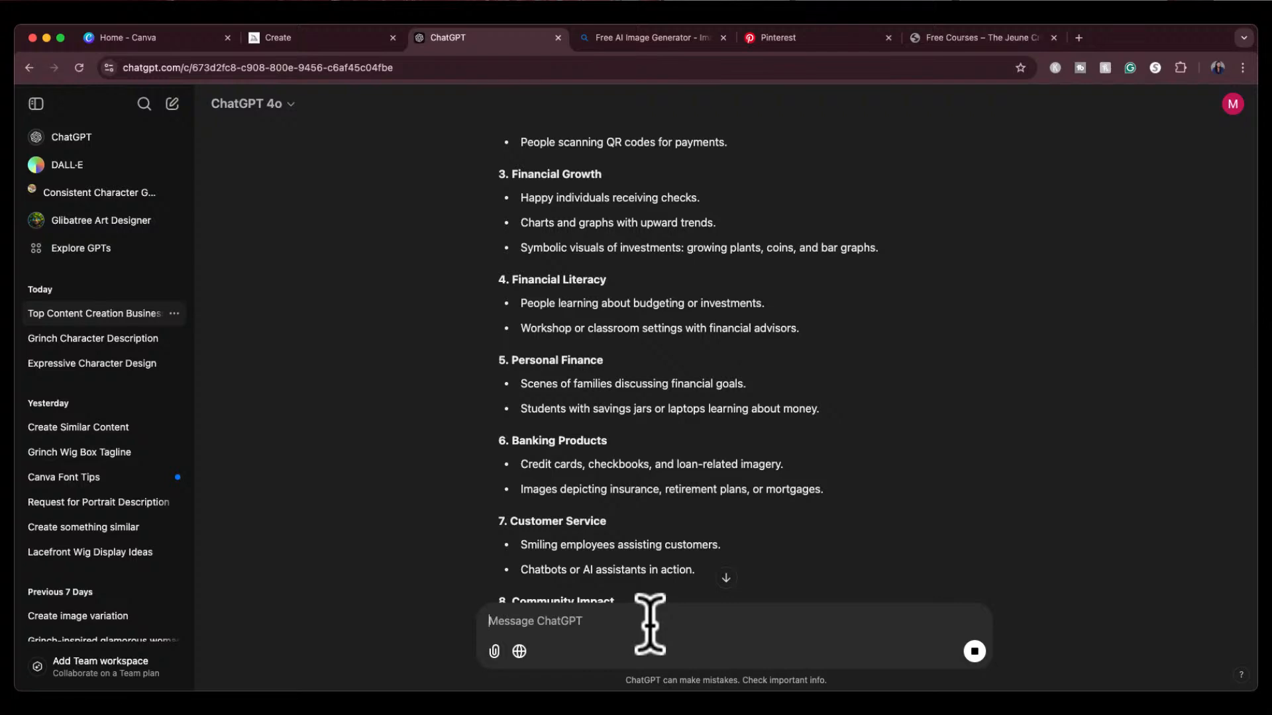
Step: Copy the first Professionalism prompt, about a diverse group of business professionals in a modern office, and generate images from it in Midjourney
left_click(726, 577)
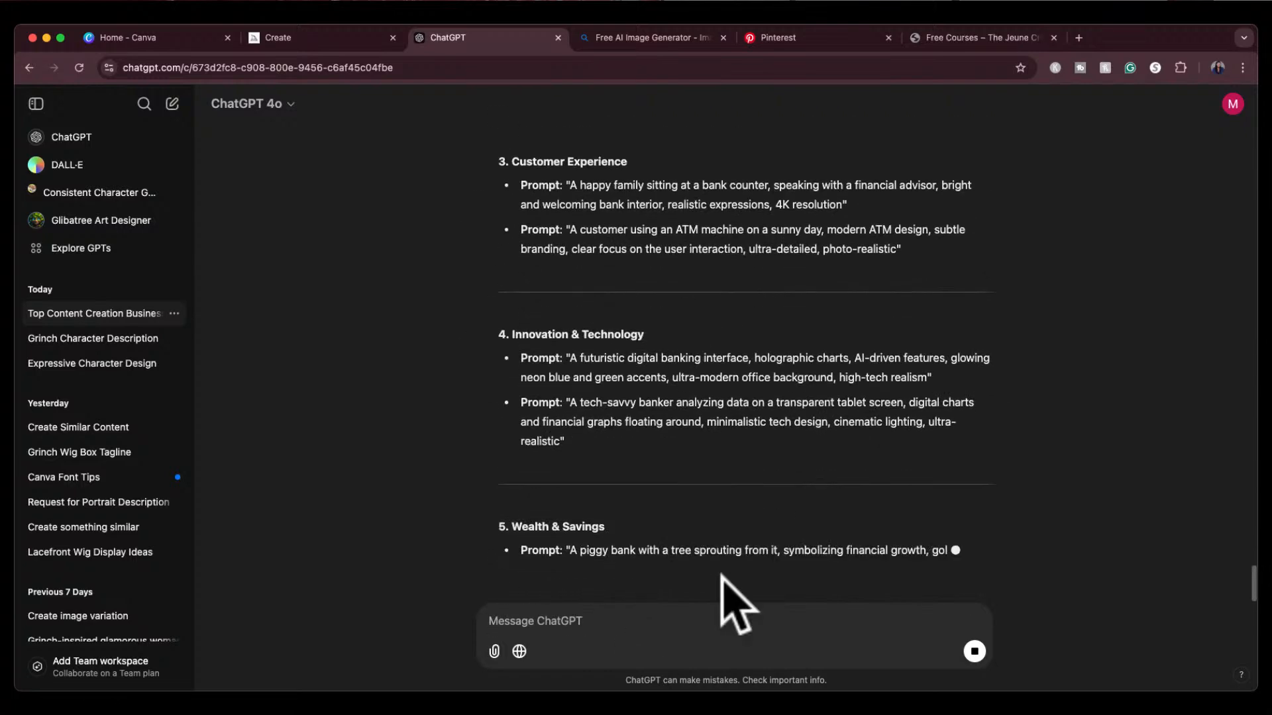
scroll(722, 575, "up", 2)
scroll(722, 577, "up", 10)
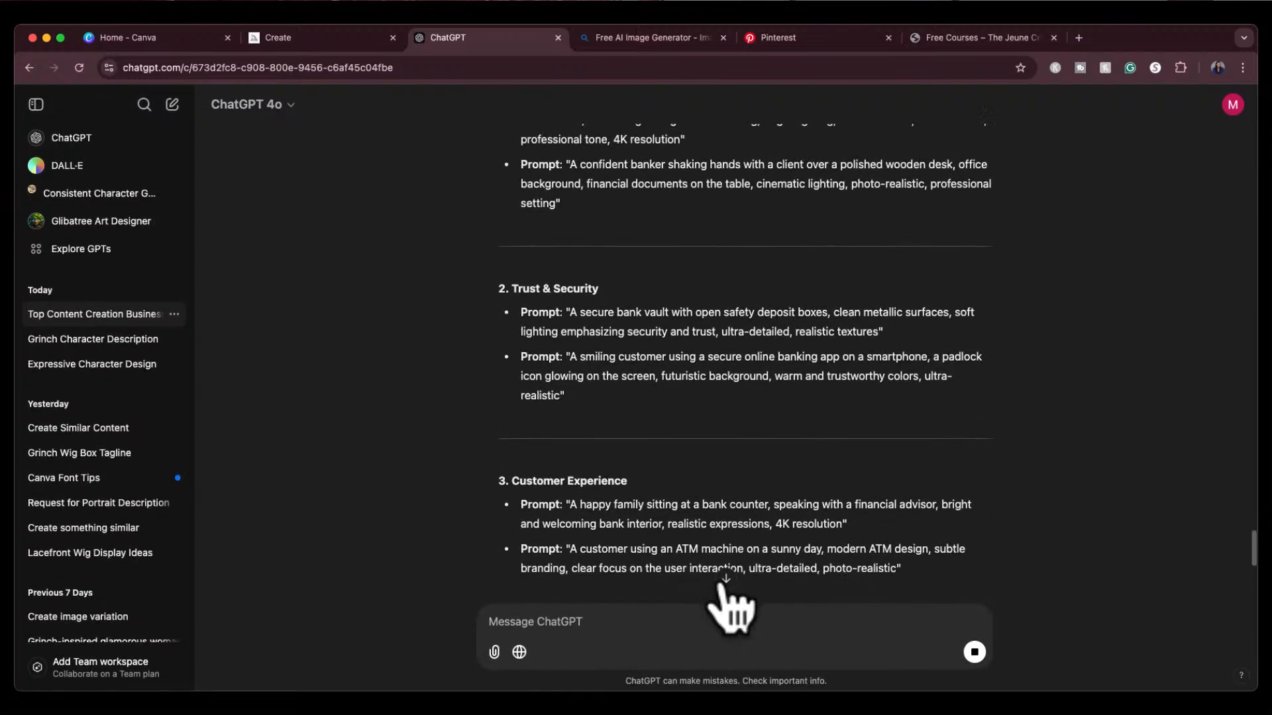
scroll(760, 258, "up", 1)
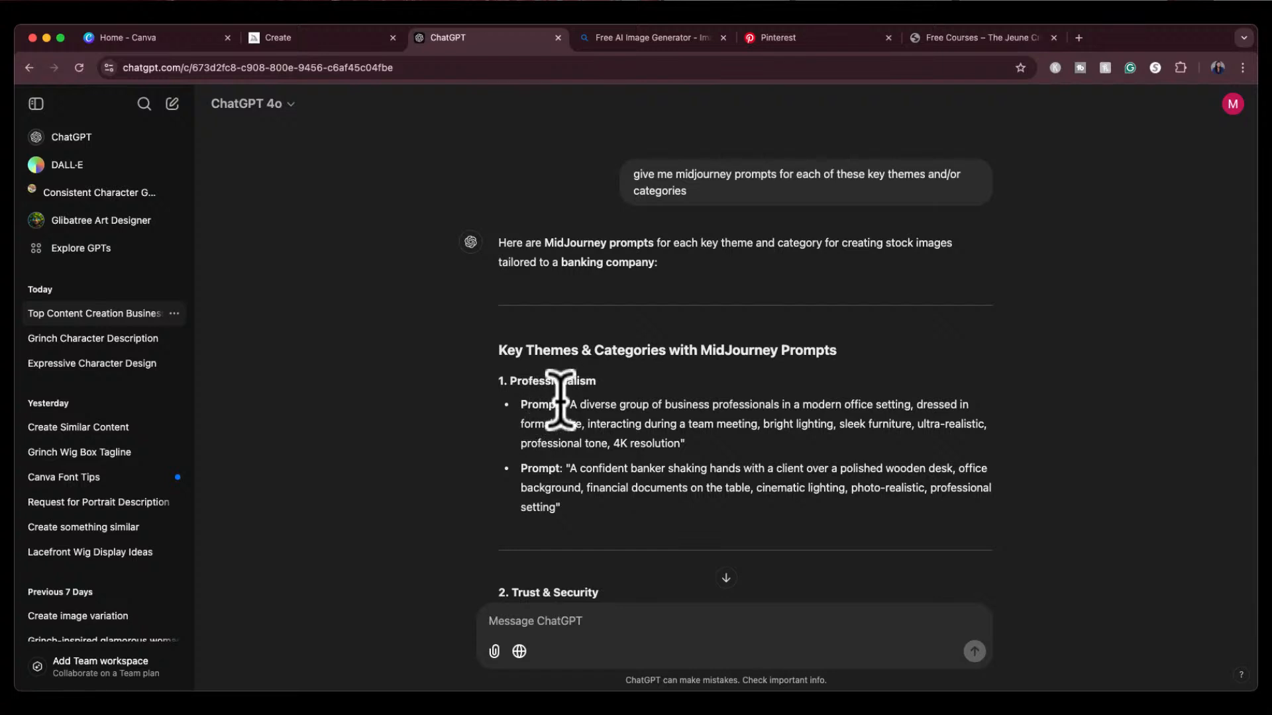
left_click_drag(570, 405, 680, 445)
key("super+c")
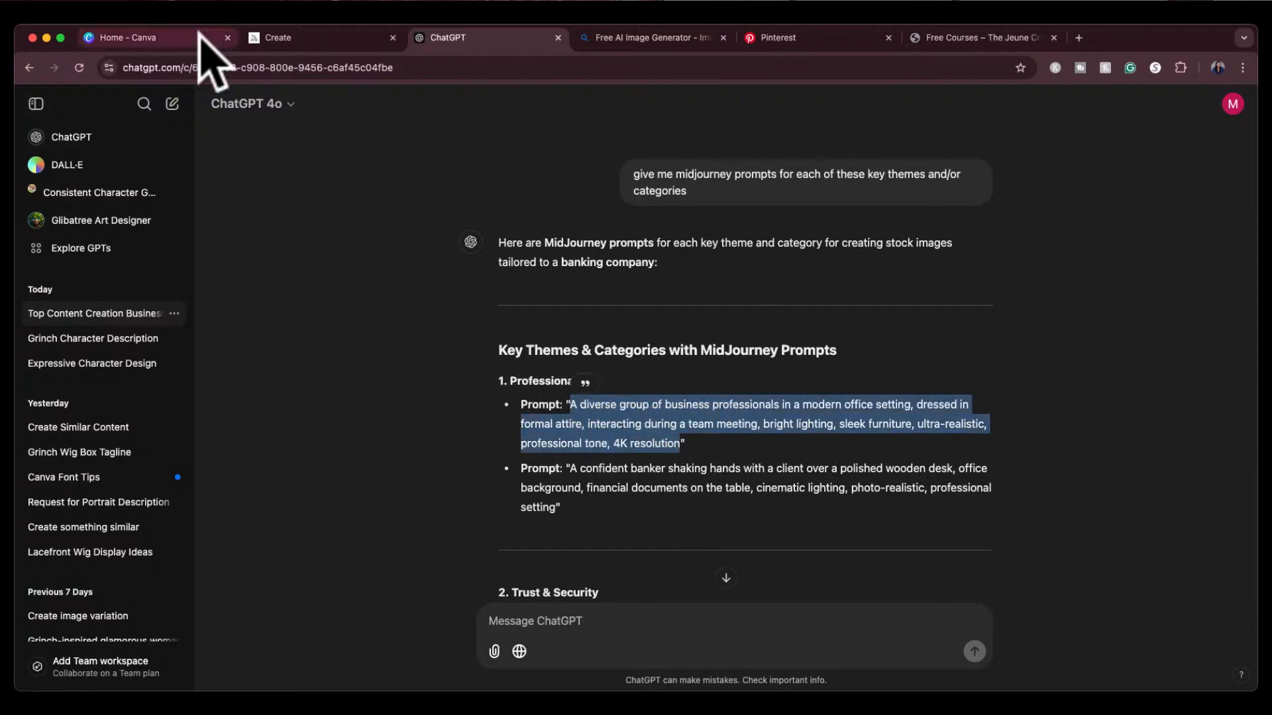
left_click(309, 30)
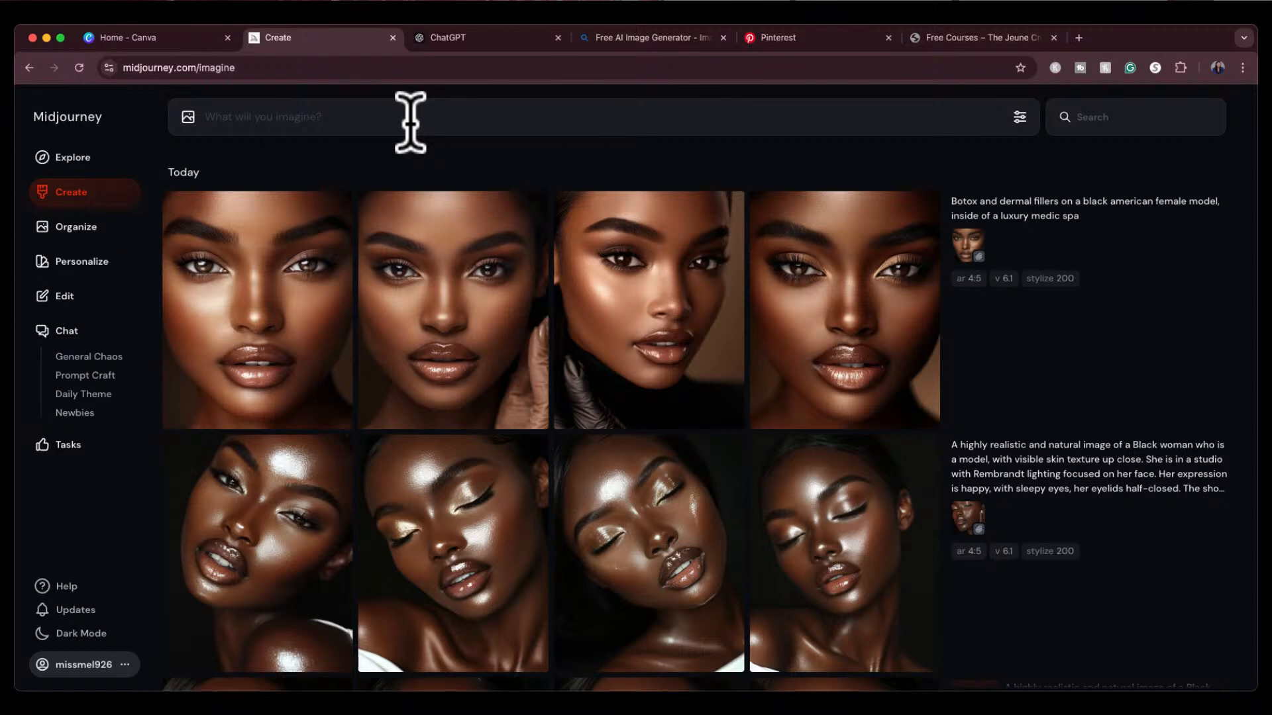
key("super+v")
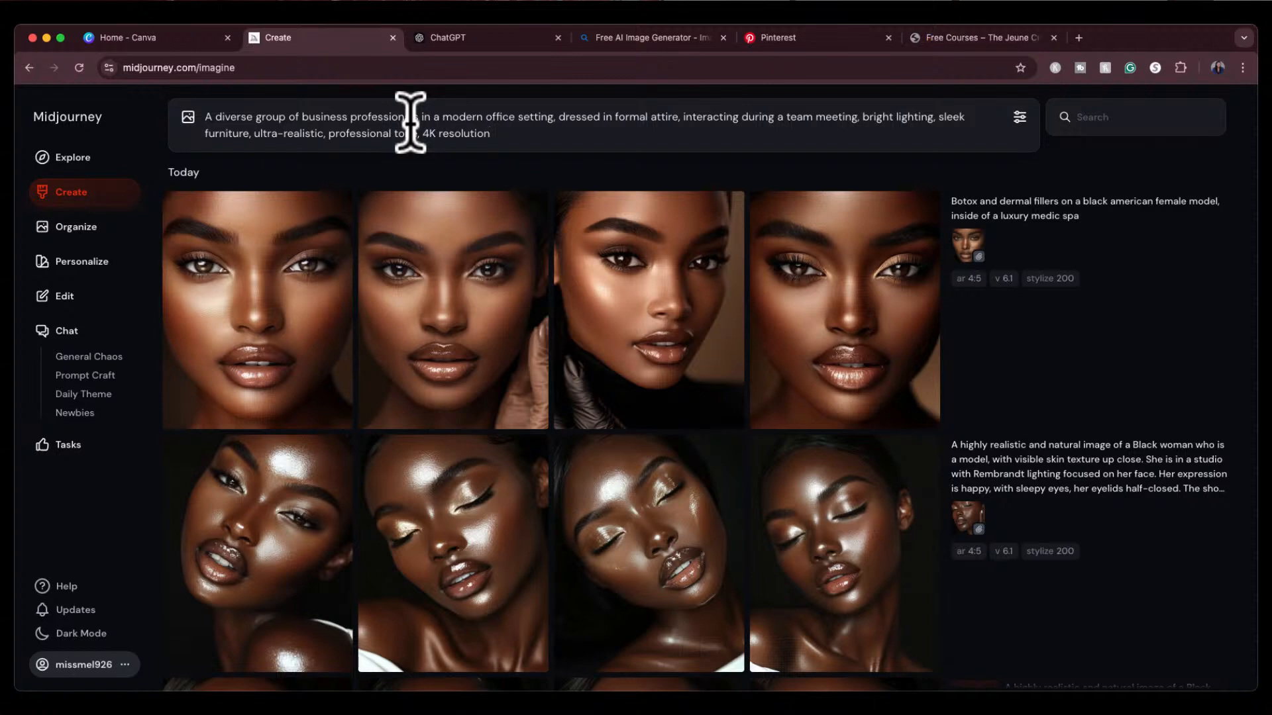
key("Return")
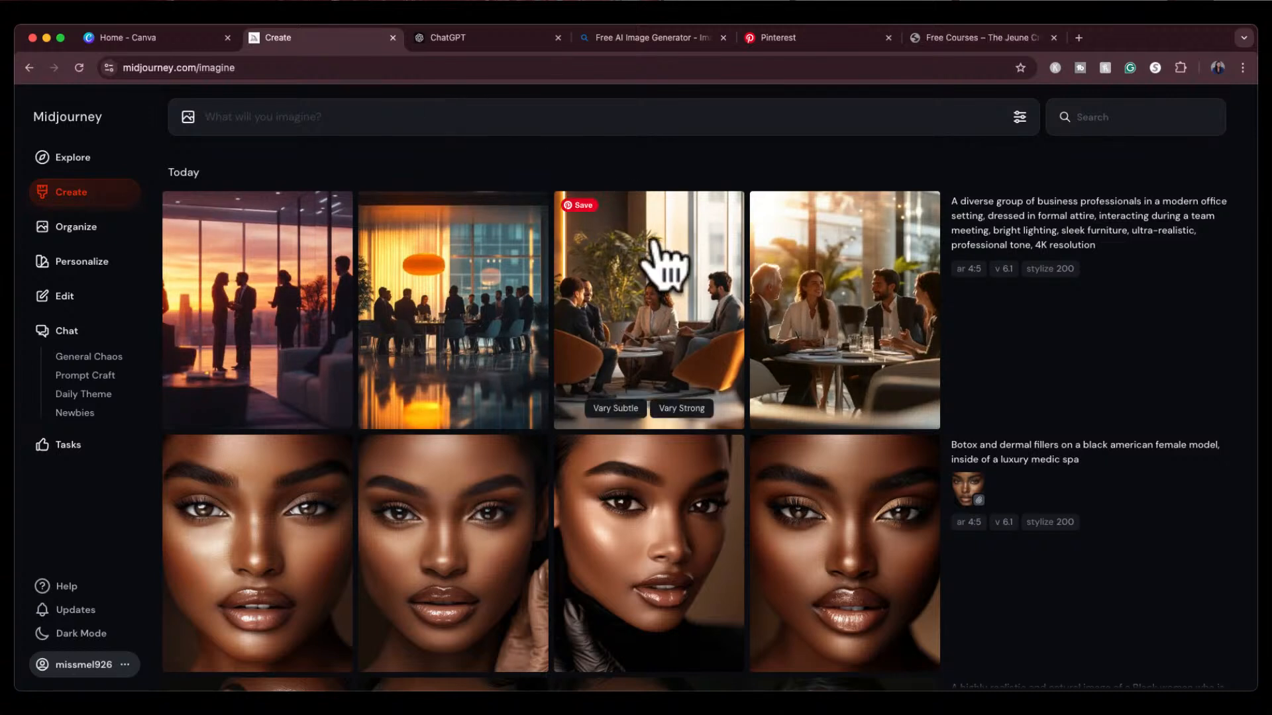
Step: View the four generated business professionals images enlarged one after another, close the viewer, and reopen the third image
left_click(298, 338)
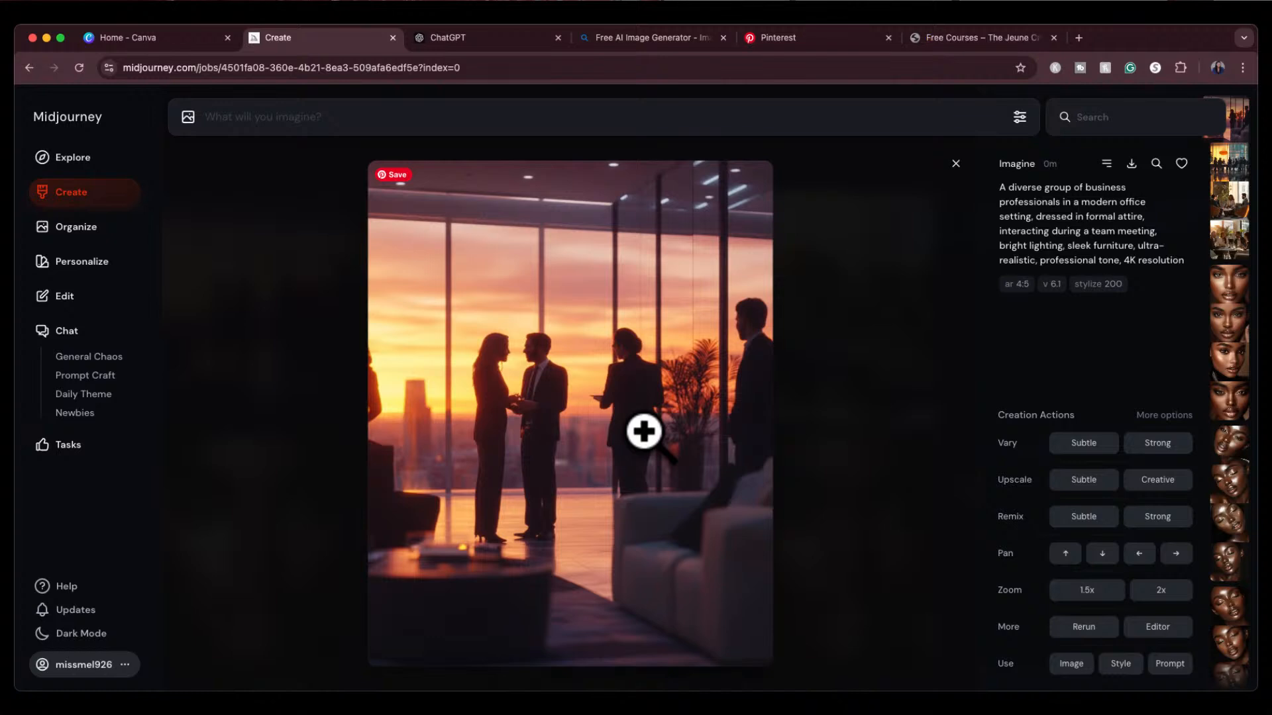
key("Right")
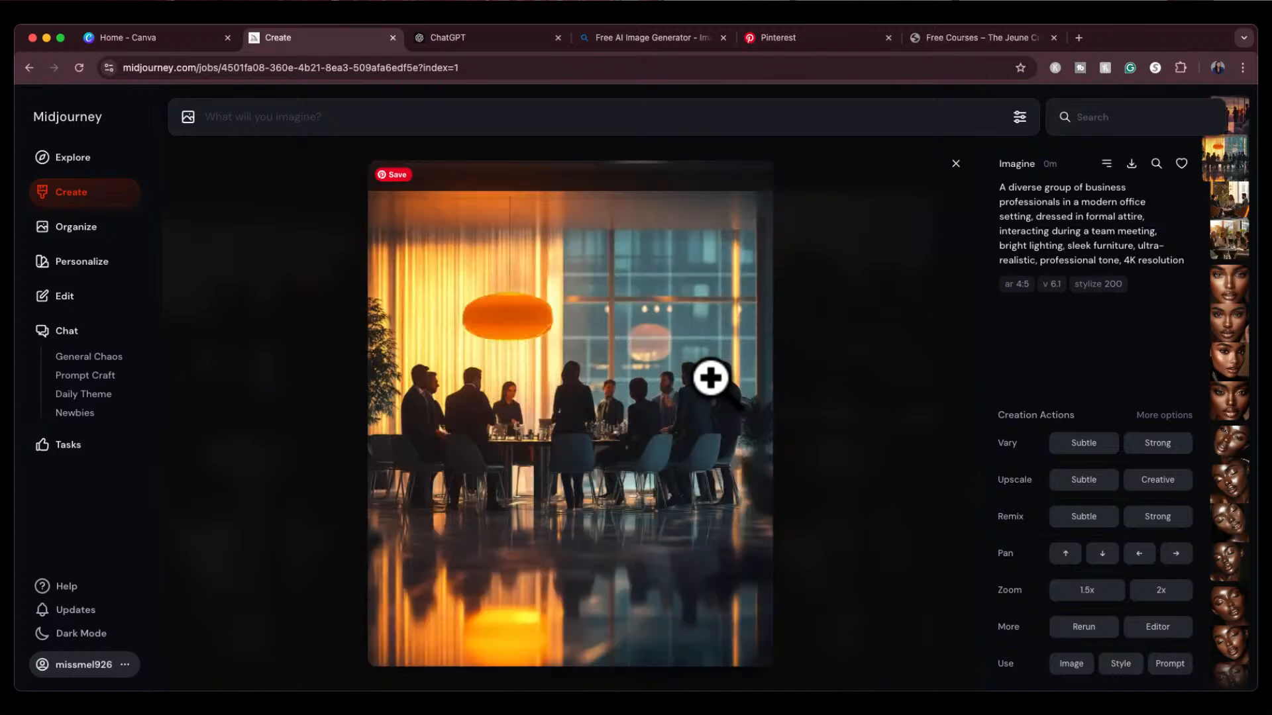
key("Right")
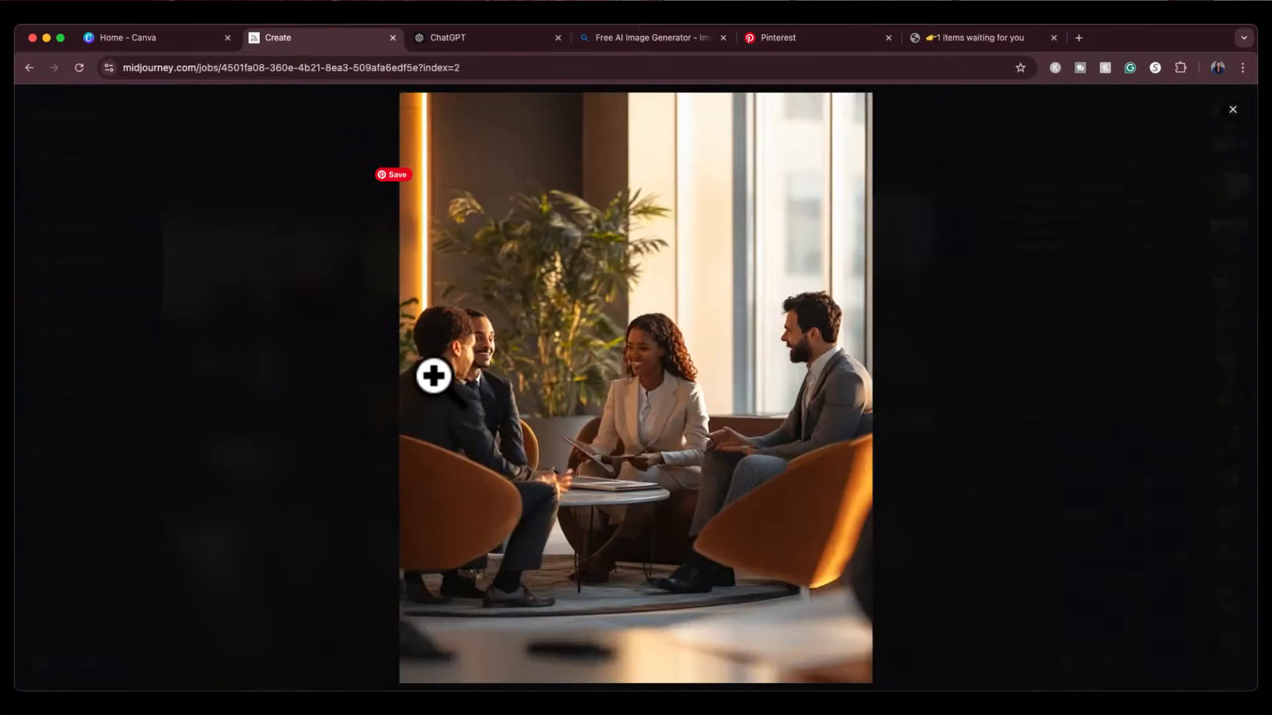
left_click(434, 372)
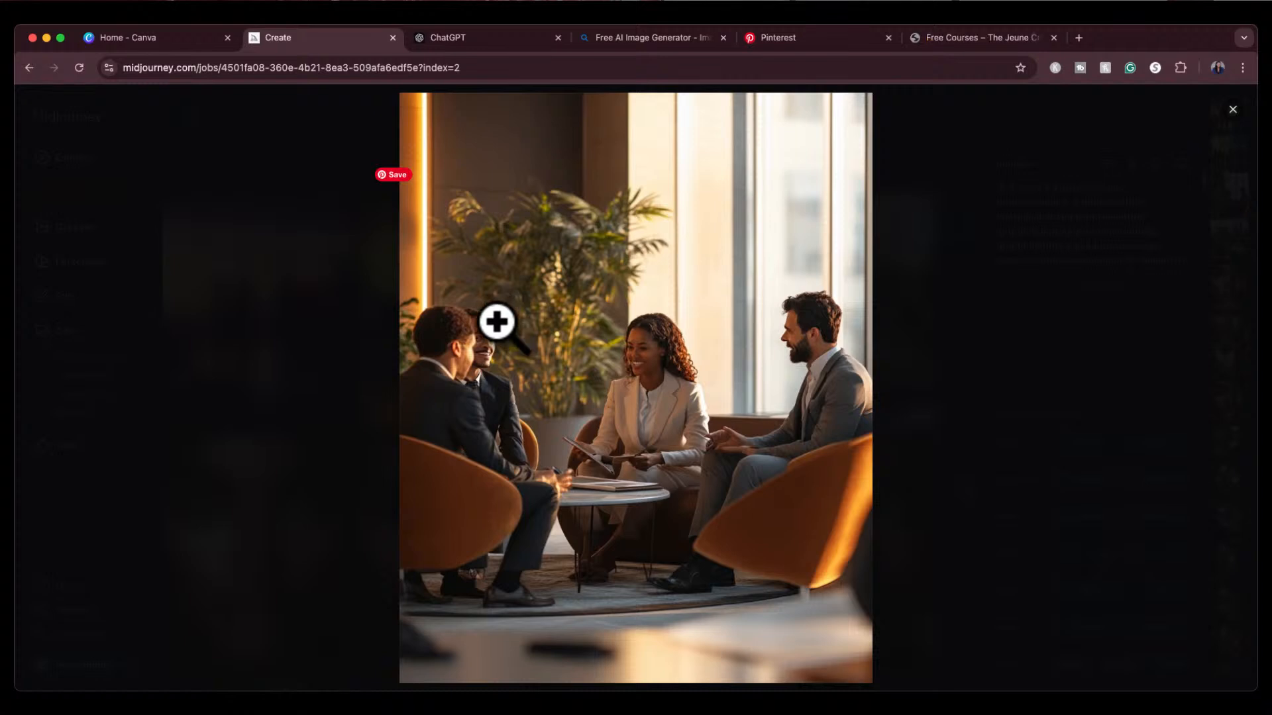
key("Right")
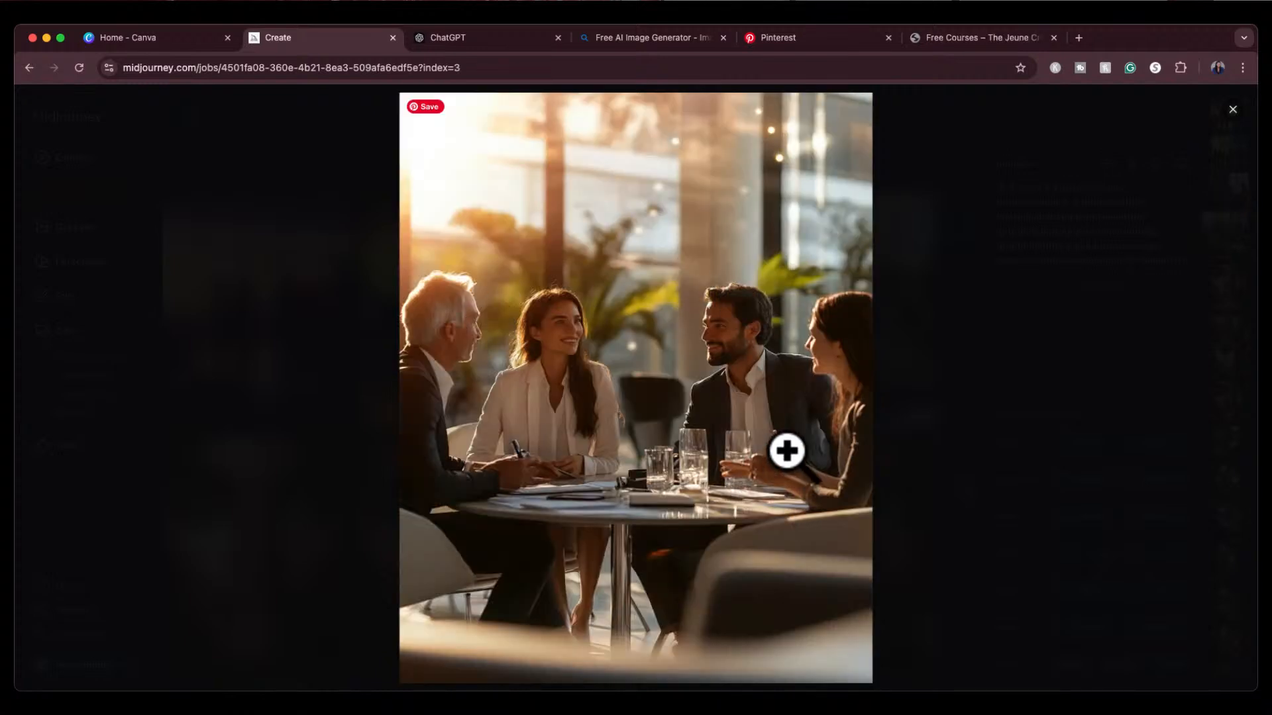
left_click(773, 482)
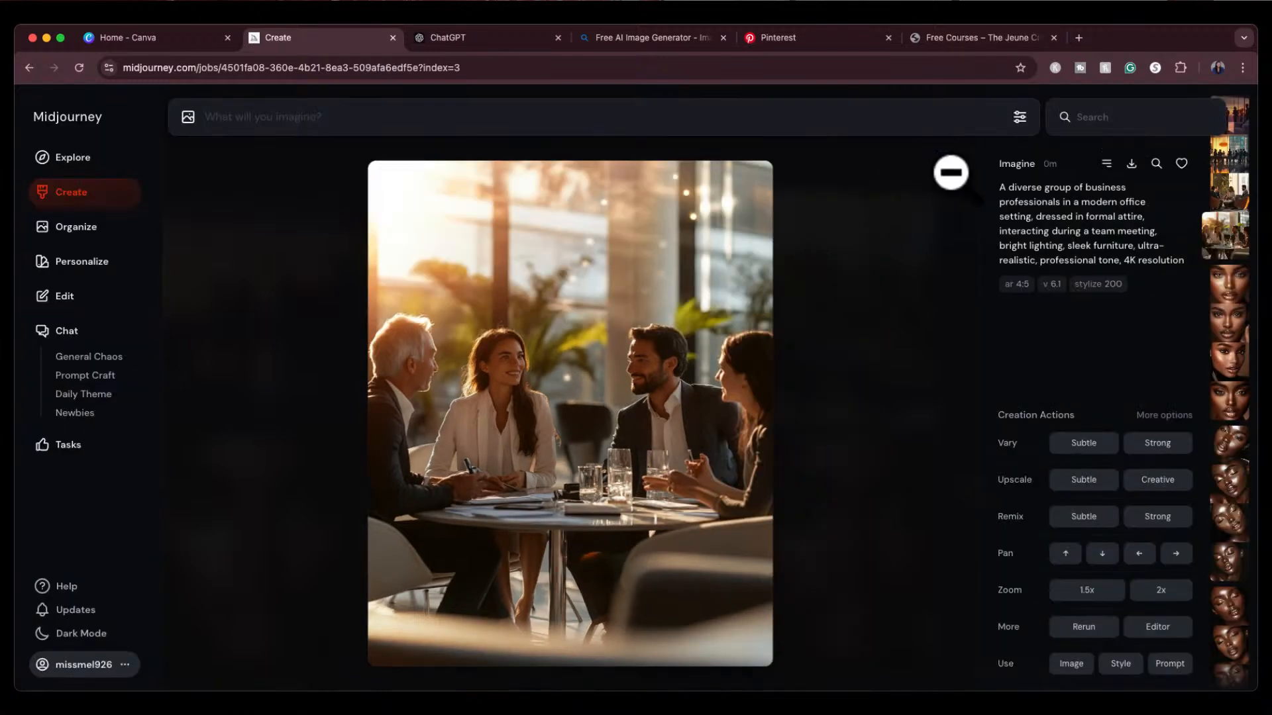
left_click(954, 174)
left_click(690, 327)
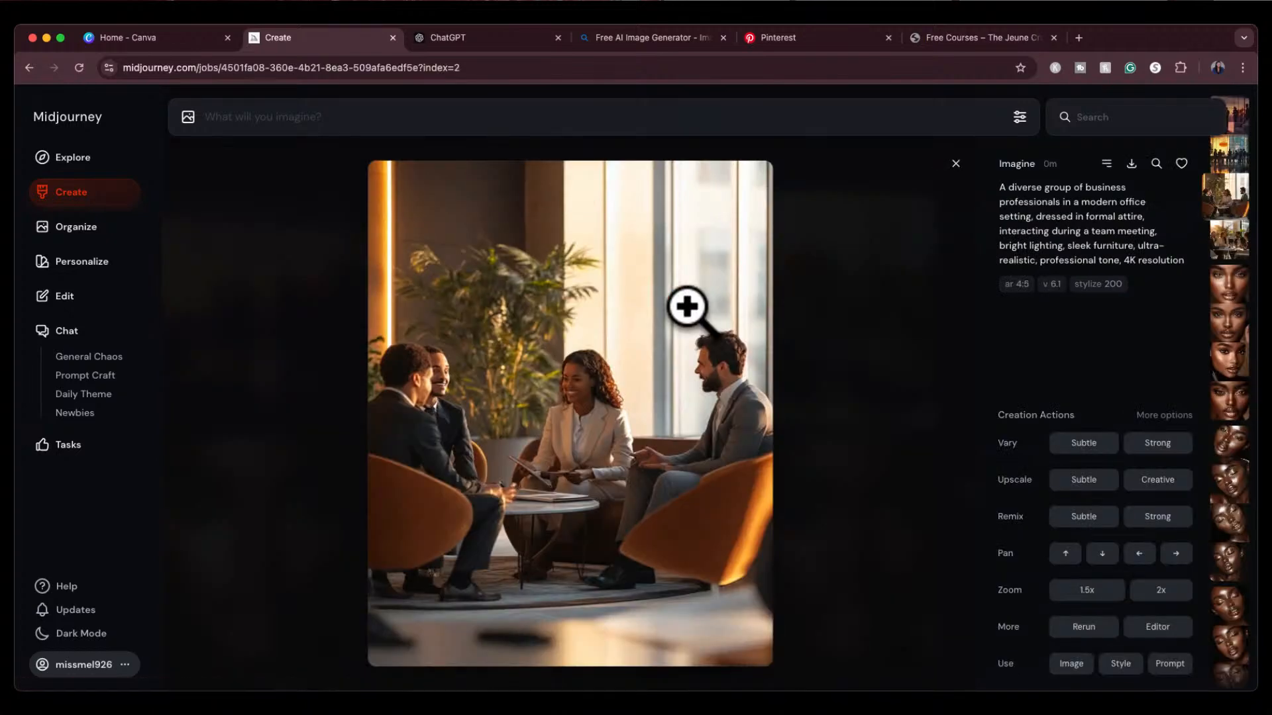
Step: Search Midjourney for images similar to the enlarged business meeting image and browse the matching office scenes
left_click(1156, 163)
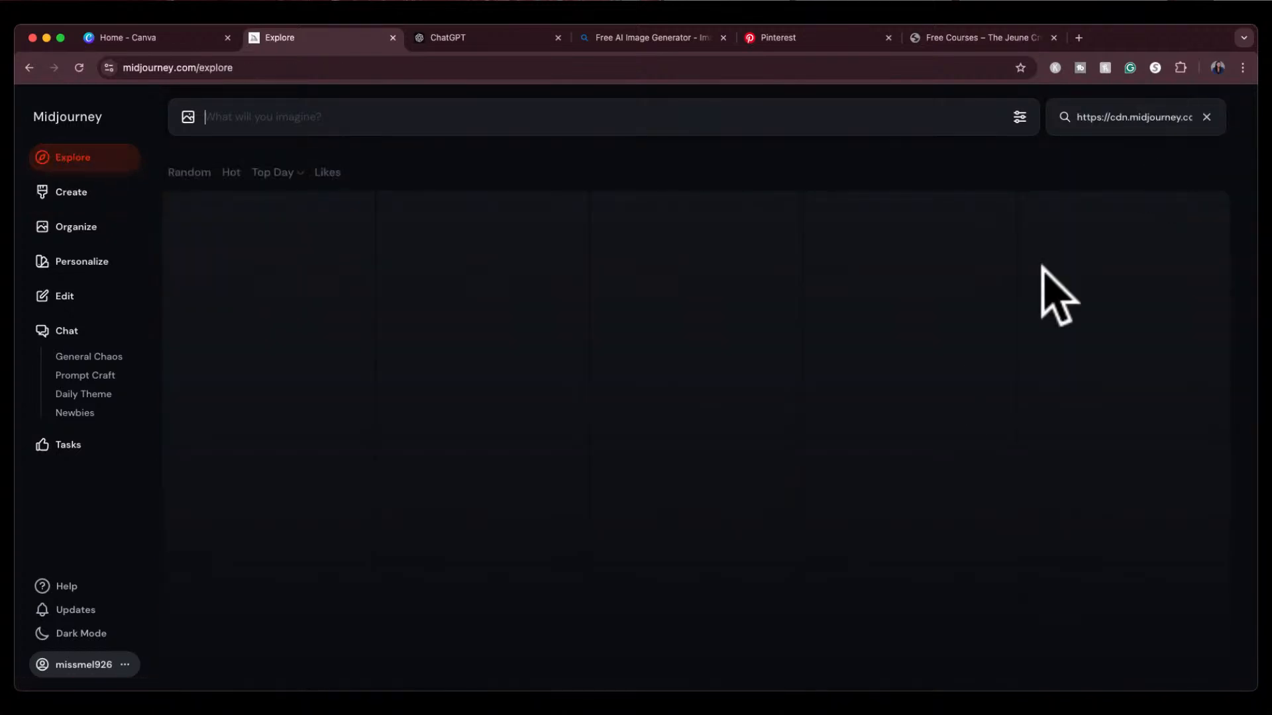
scroll(927, 464, "down", 1)
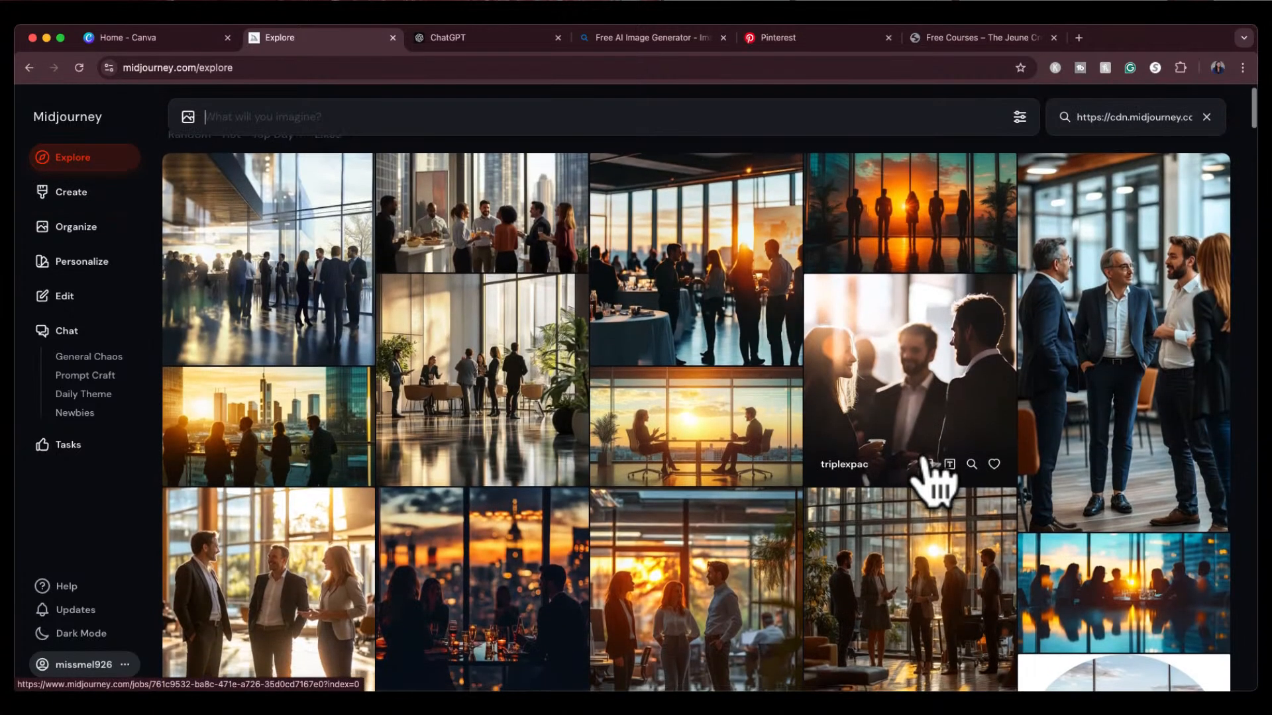
scroll(934, 484, "down", 3)
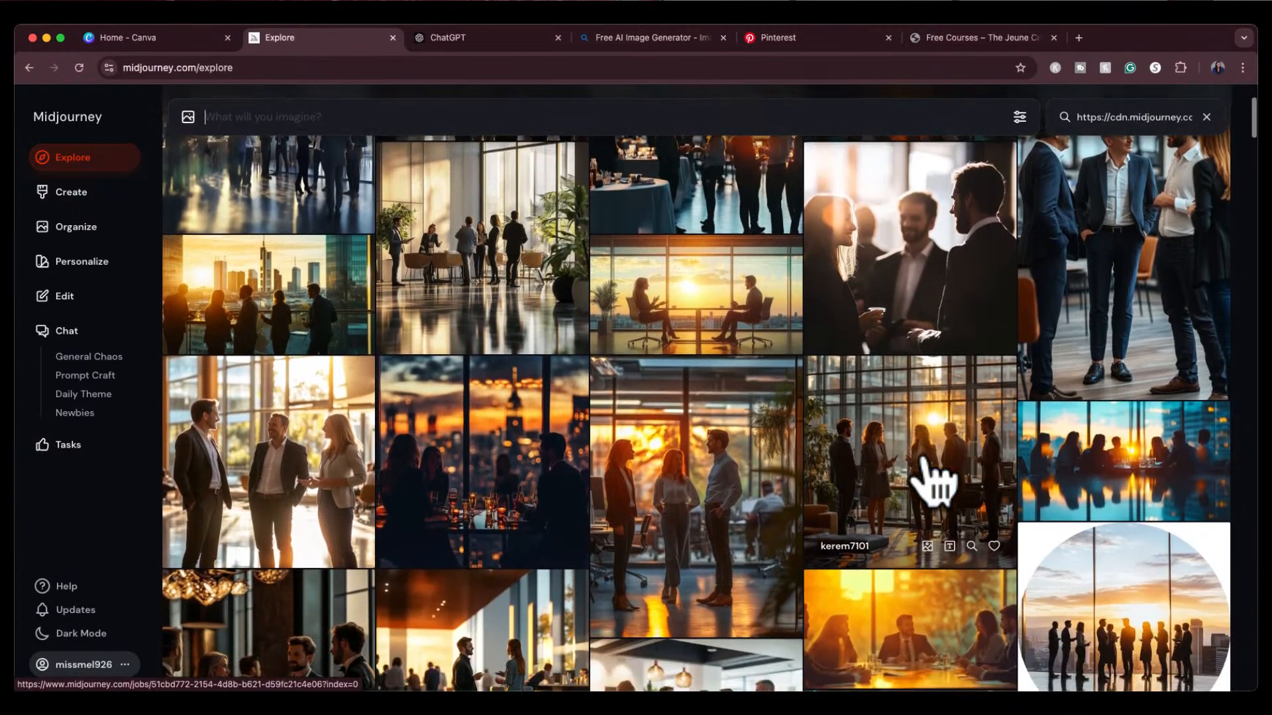
scroll(934, 484, "down", 3)
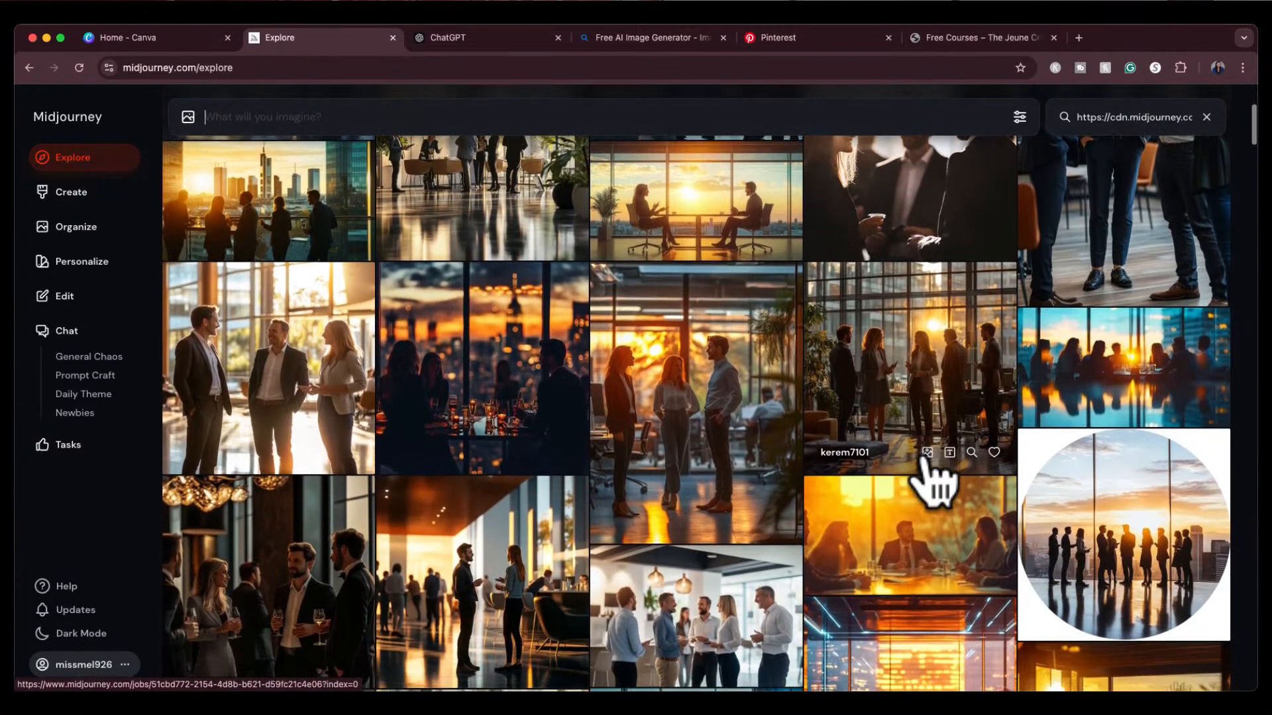
scroll(934, 483, "down", 3)
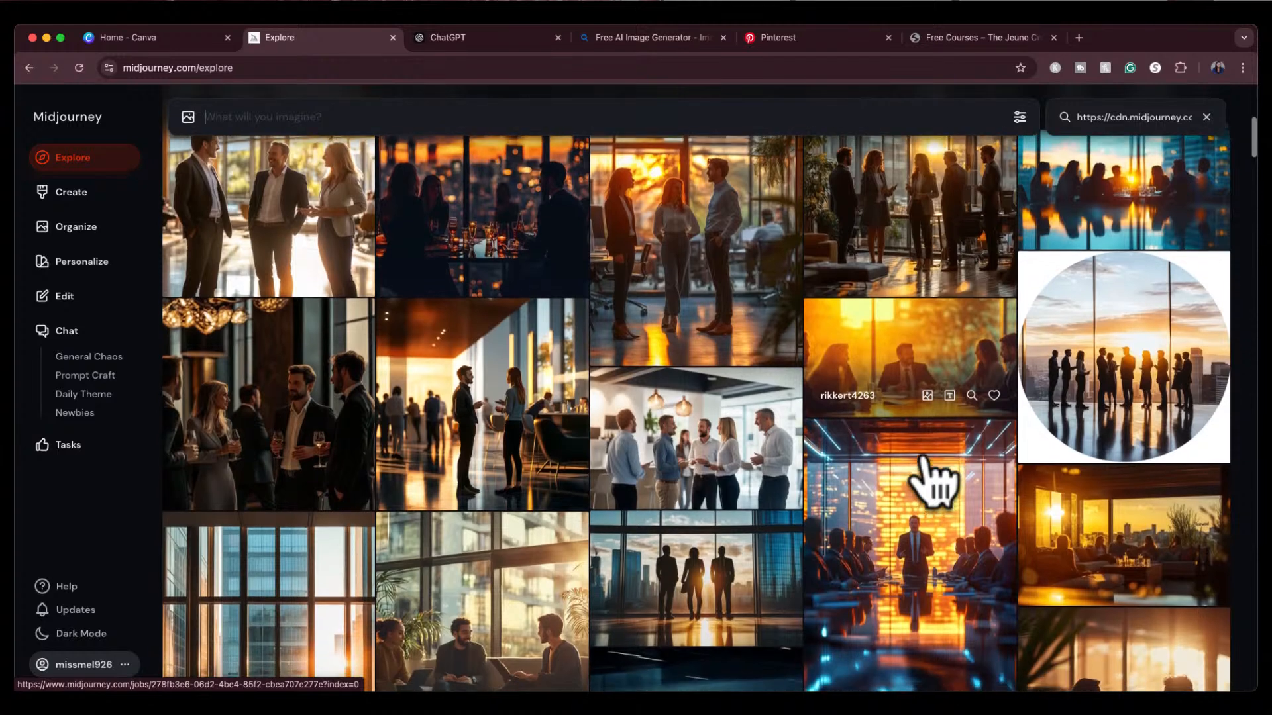
scroll(934, 484, "down", 1)
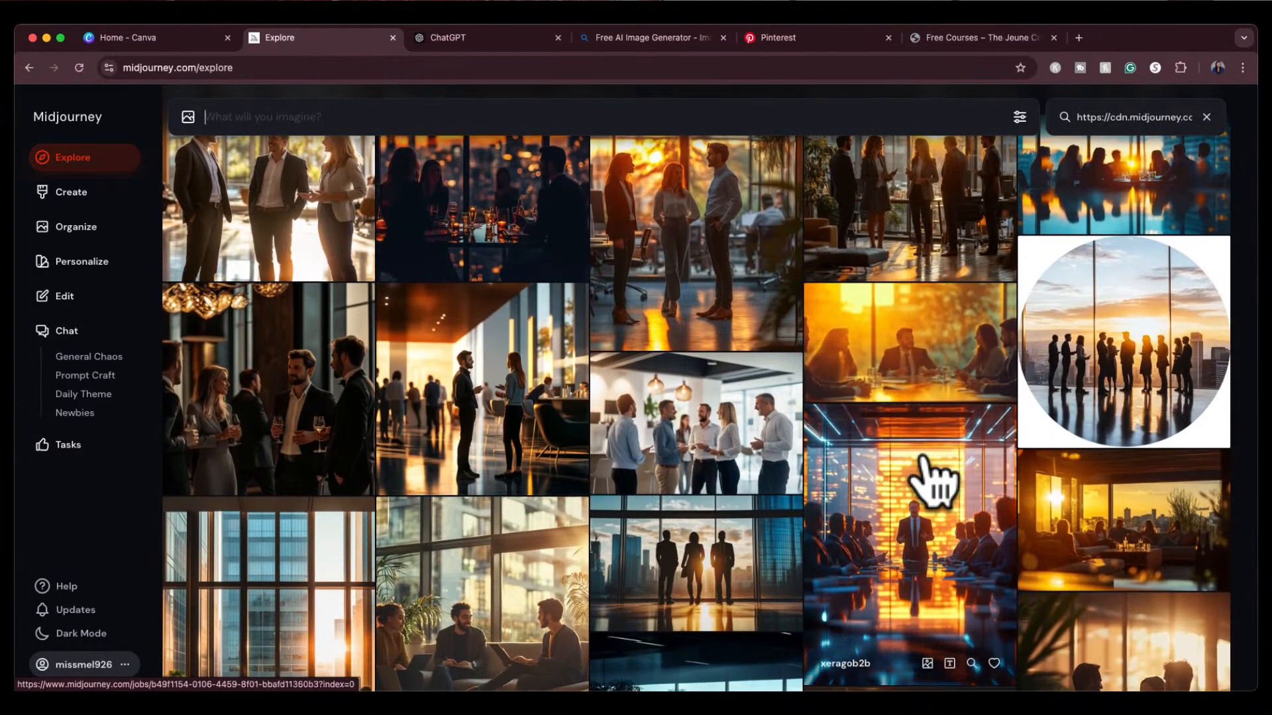
scroll(934, 483, "down", 1)
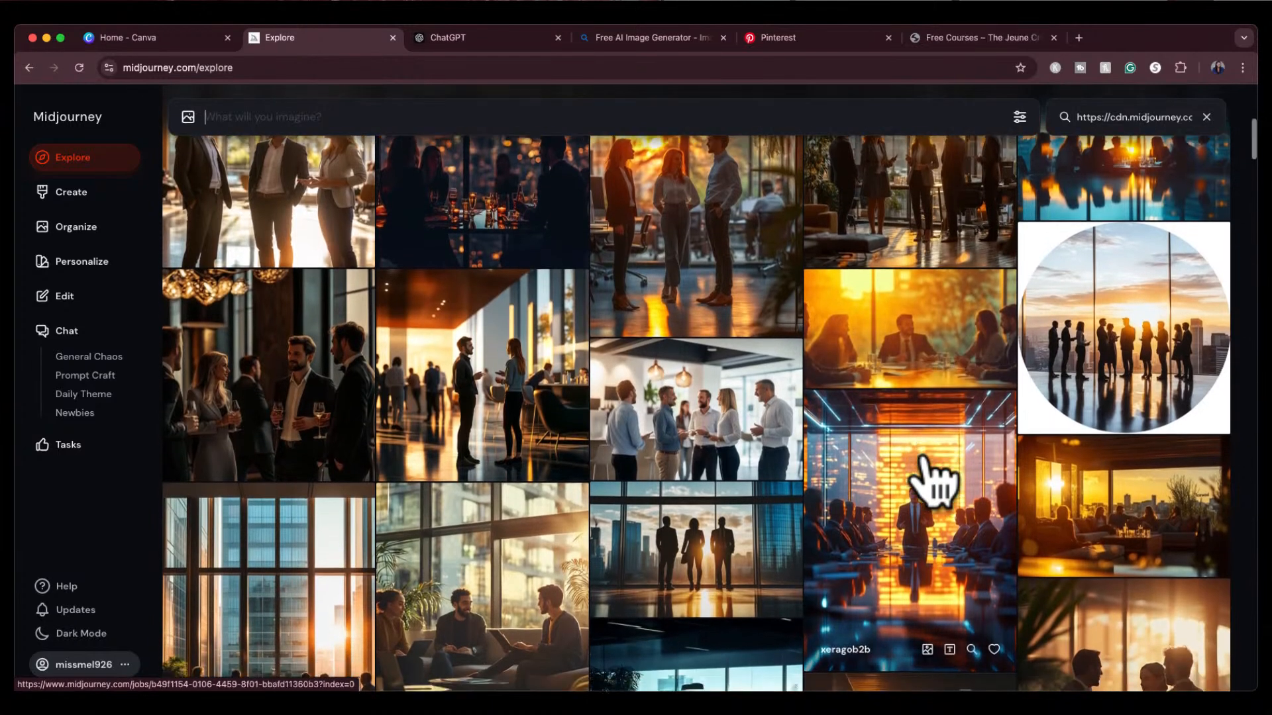
Step: View the circular sunset group image and the backlit image of three professionals enlarged with their prompts, closing each one
left_click(1105, 325)
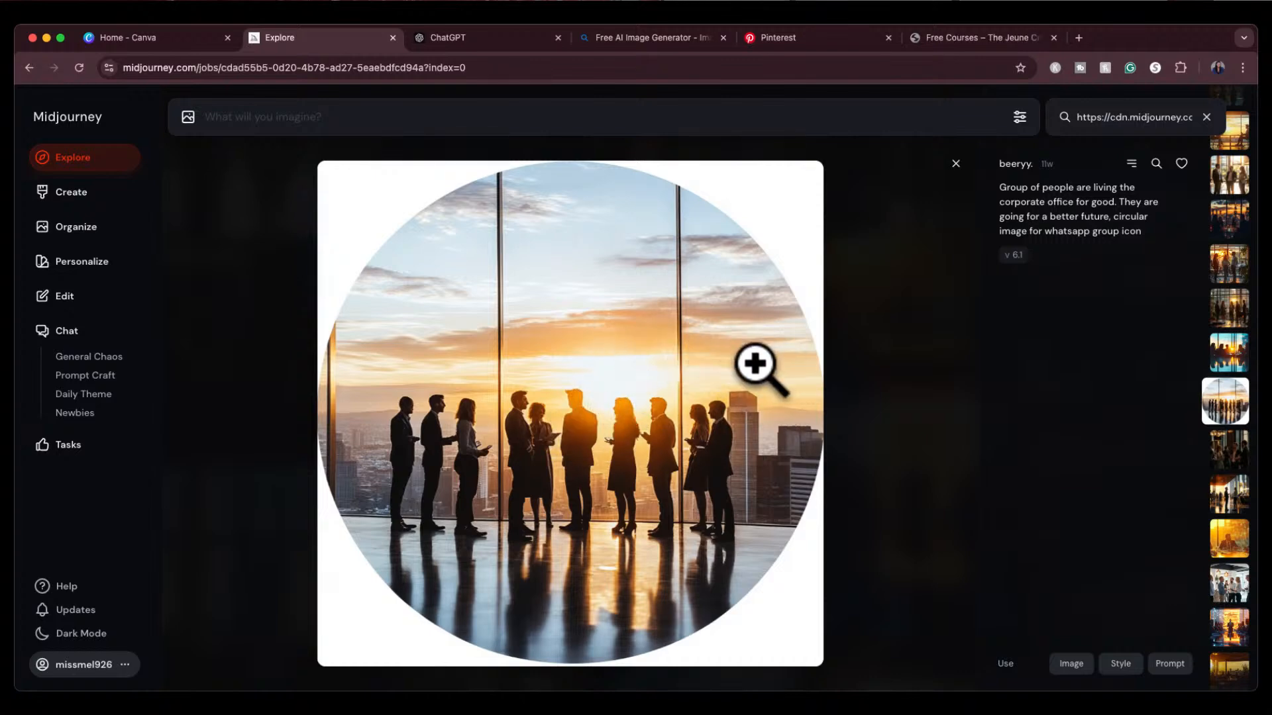
left_click(955, 163)
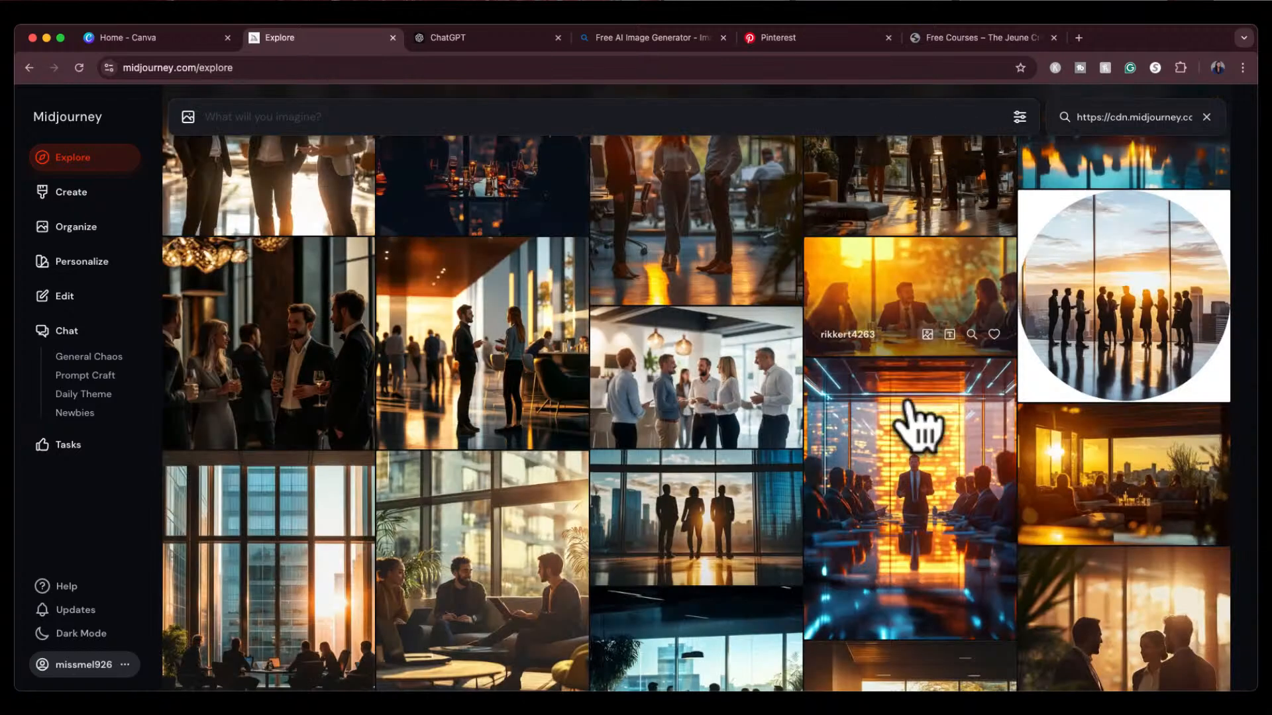
scroll(907, 410, "down", 5)
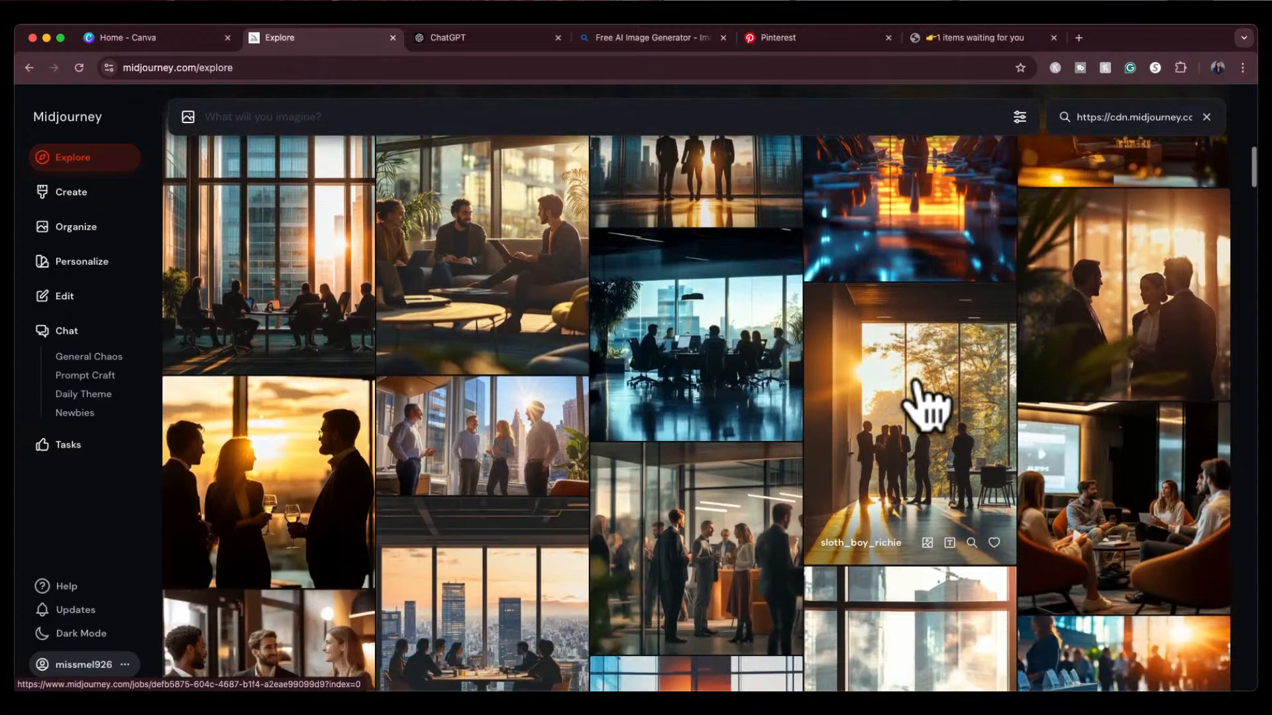
left_click(1151, 265)
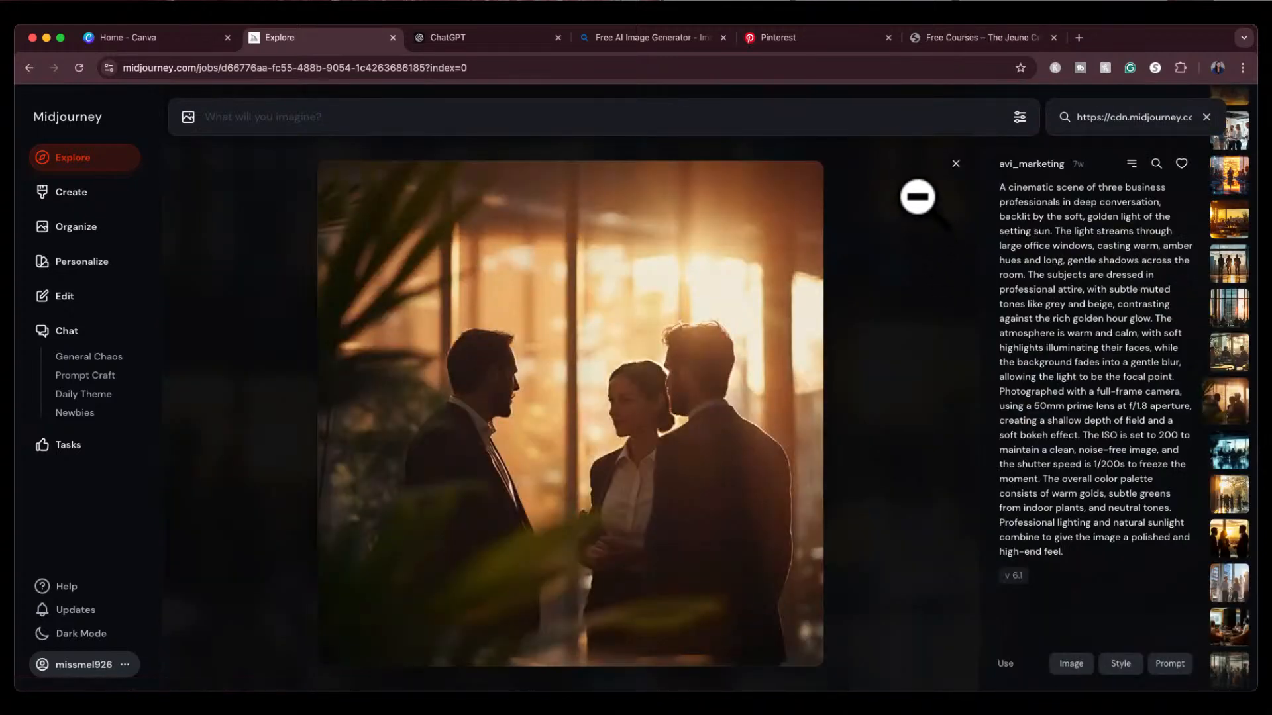
left_click(956, 163)
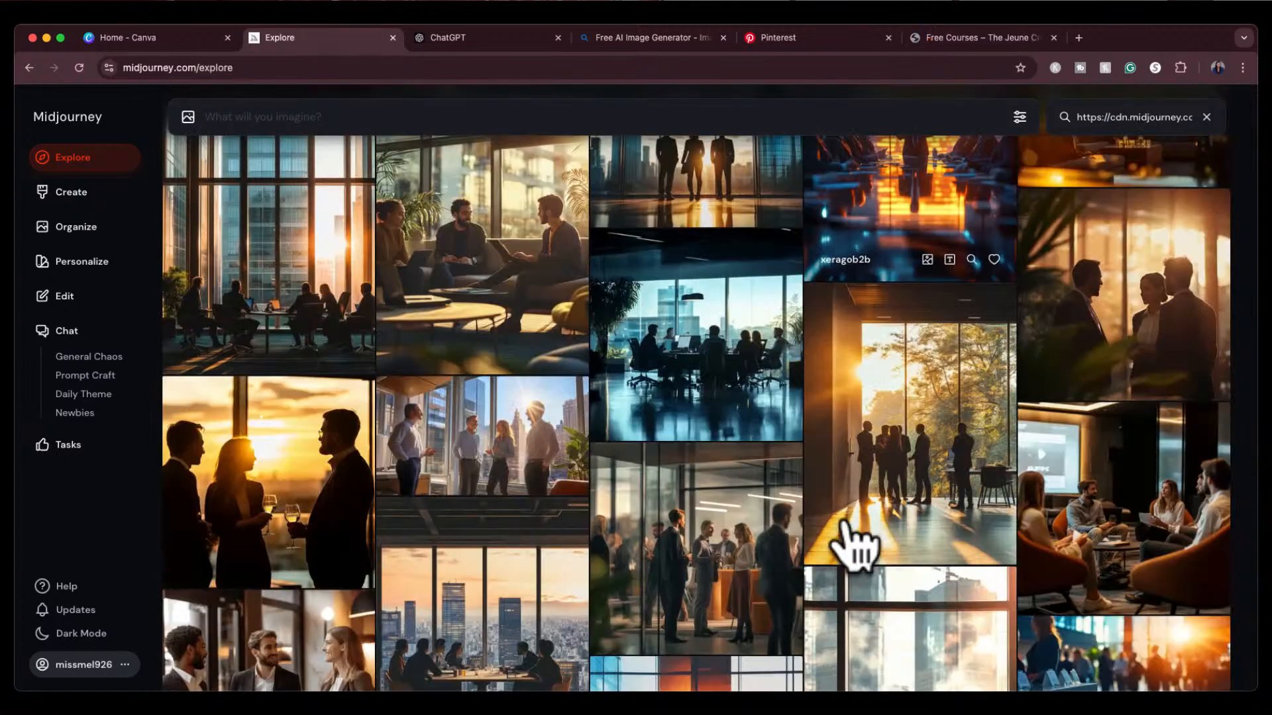
Step: Browse further through the similar office images and view the smiling business handshake image with its prompt, closing it again
scroll(854, 540, "down", 5)
scroll(851, 540, "down", 2)
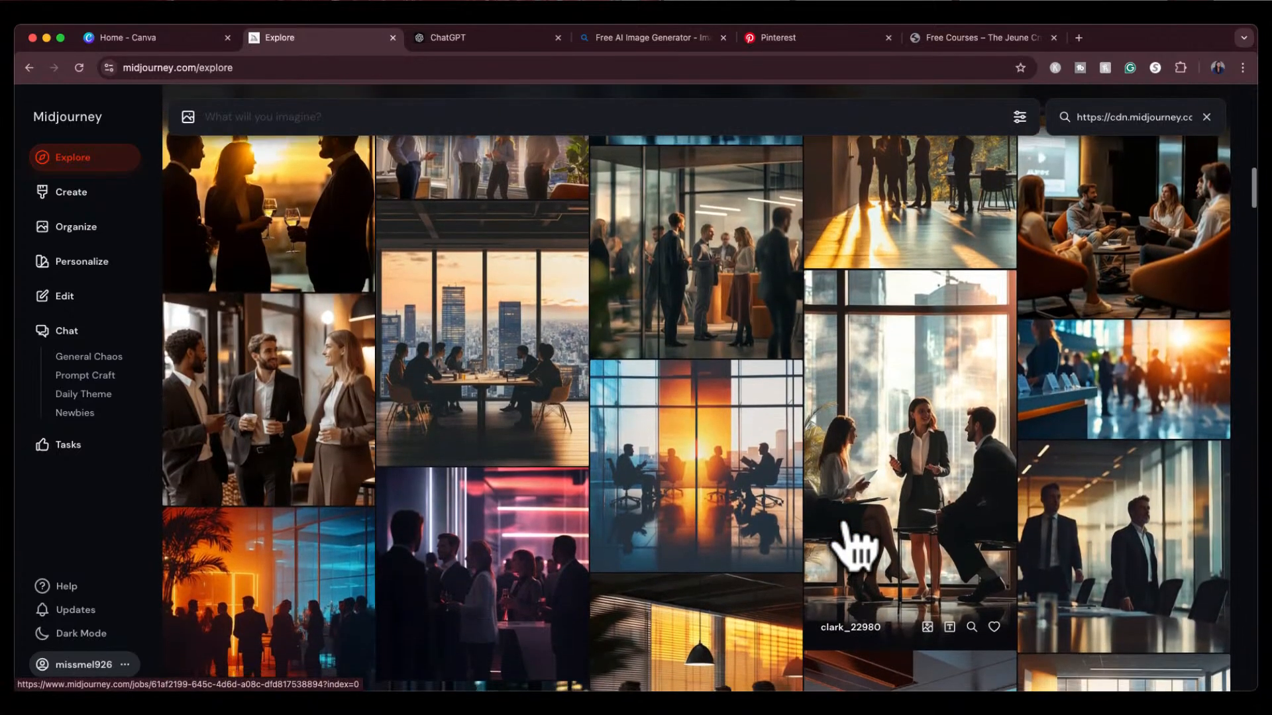
scroll(845, 524, "down", 1)
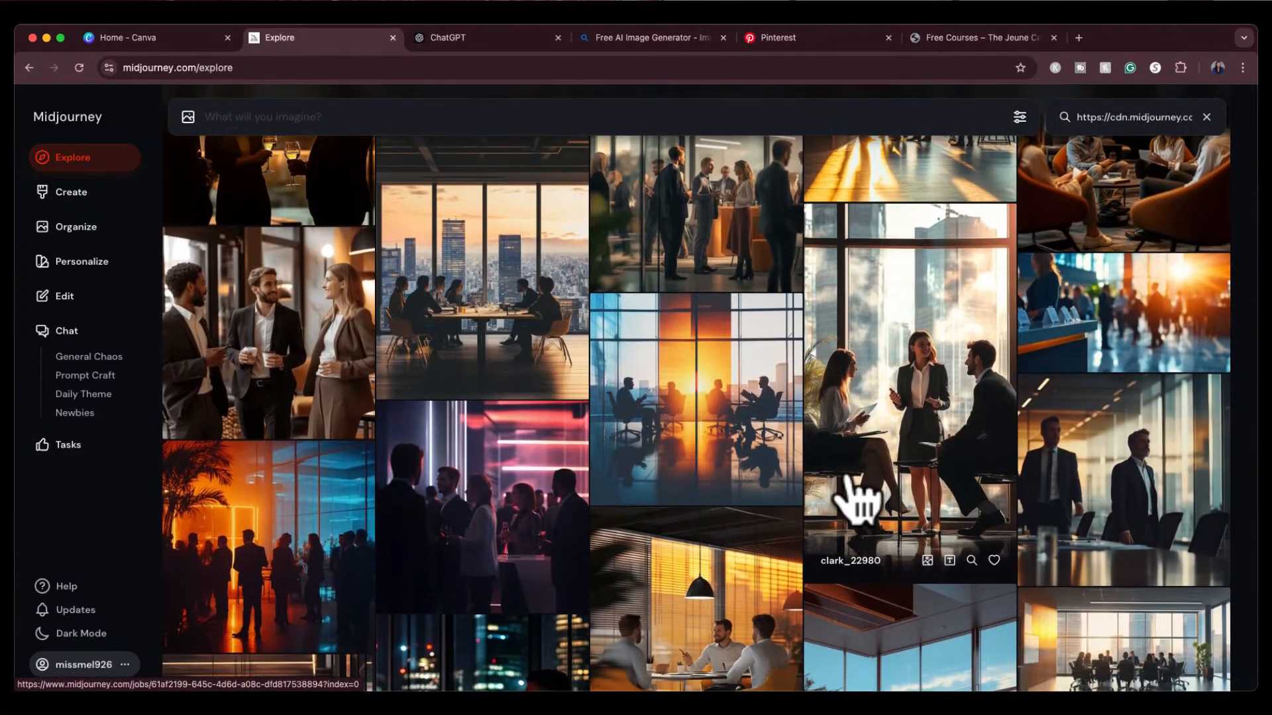
scroll(853, 457, "down", 8)
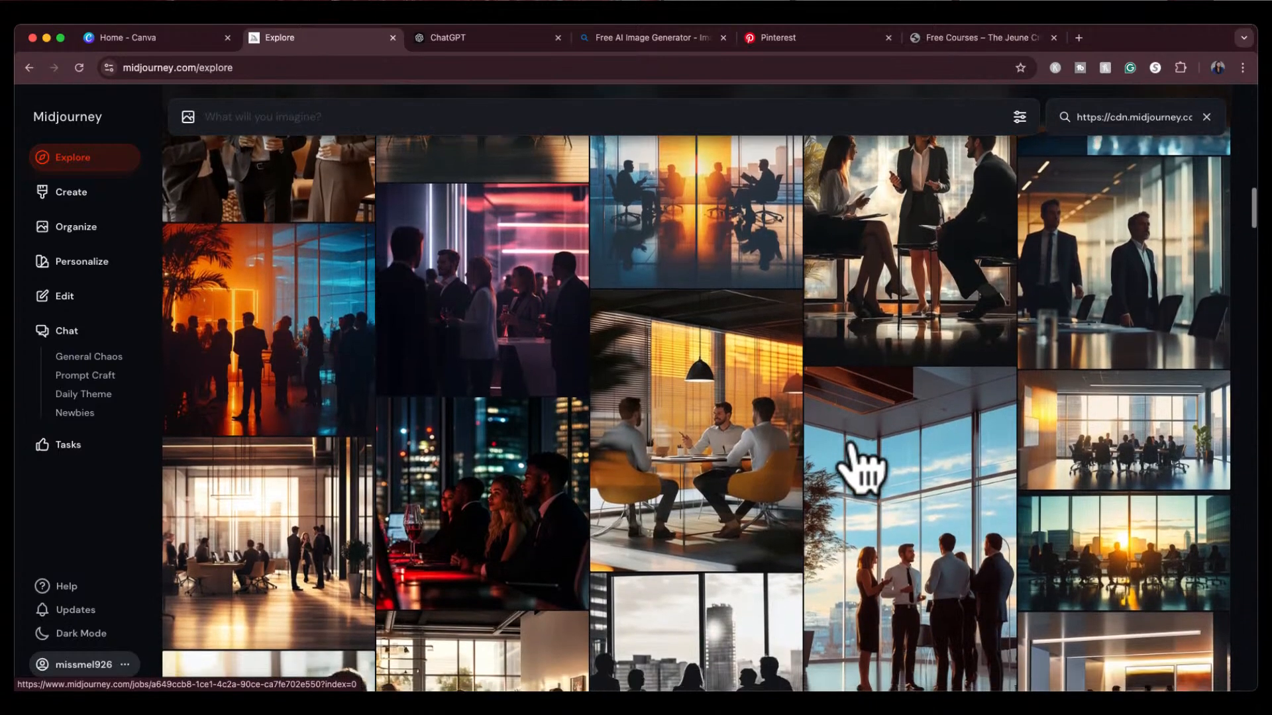
scroll(854, 467, "down", 7)
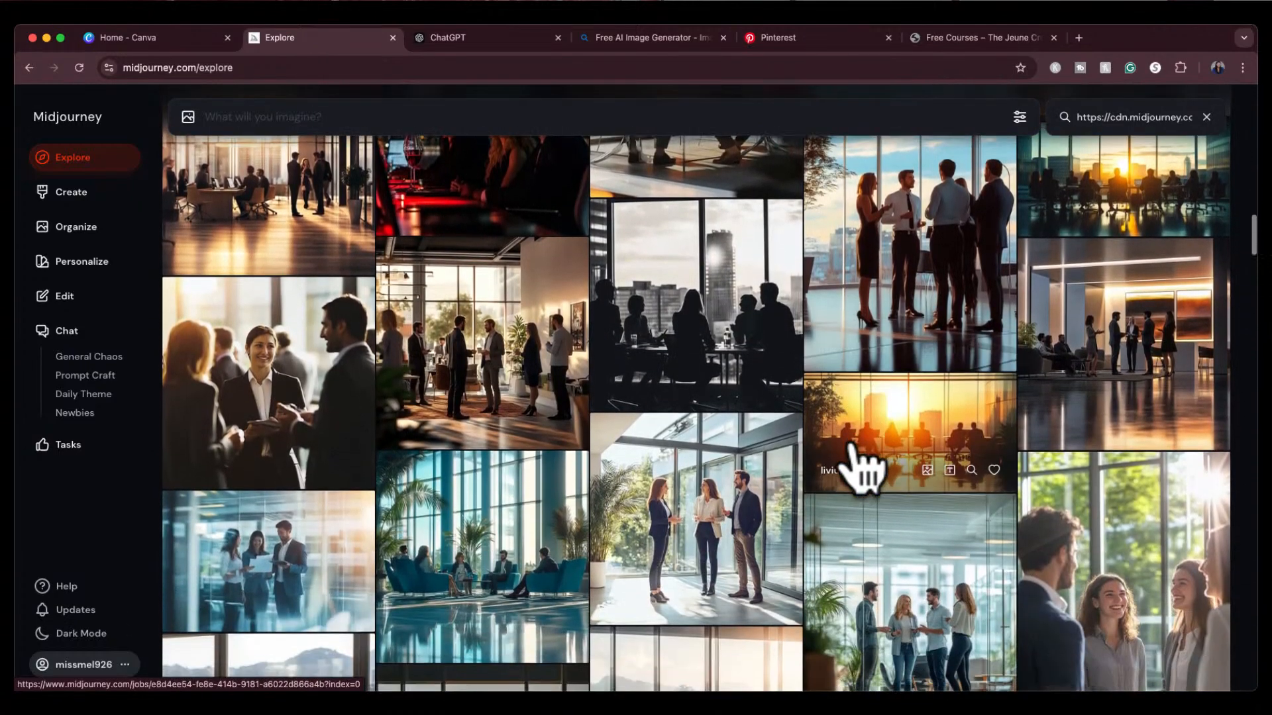
scroll(855, 469, "down", 3)
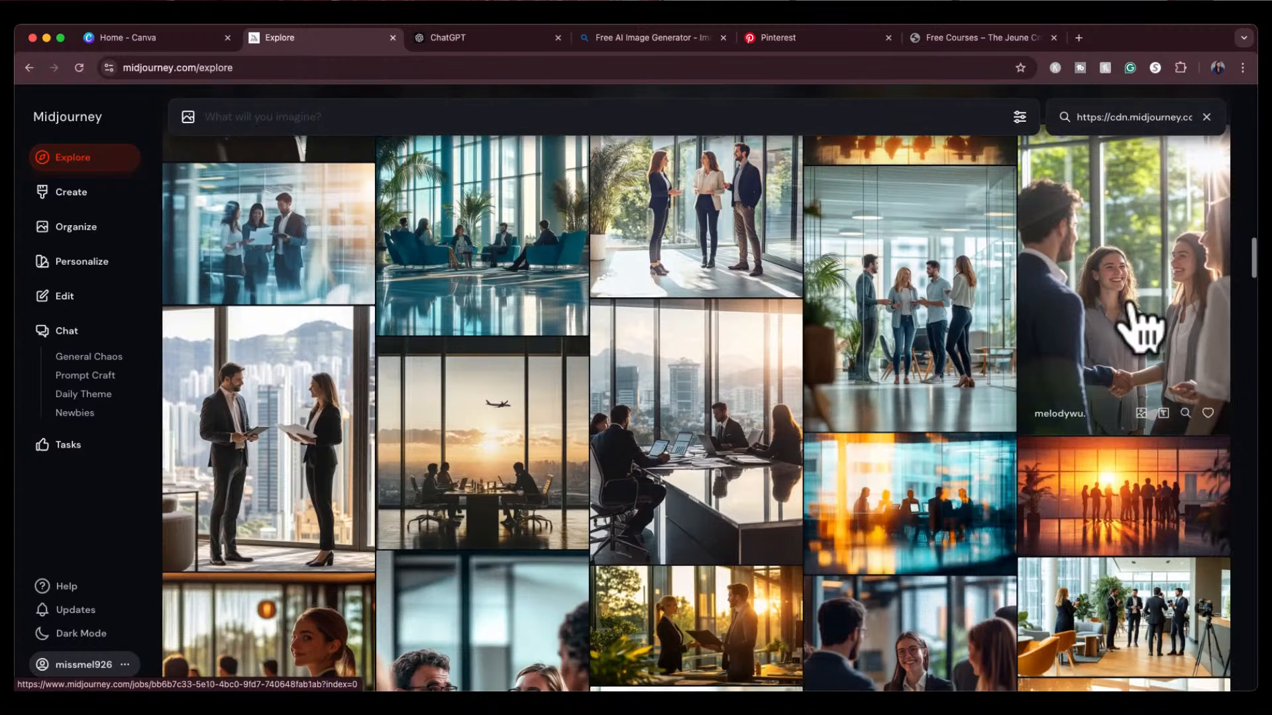
left_click(1146, 323)
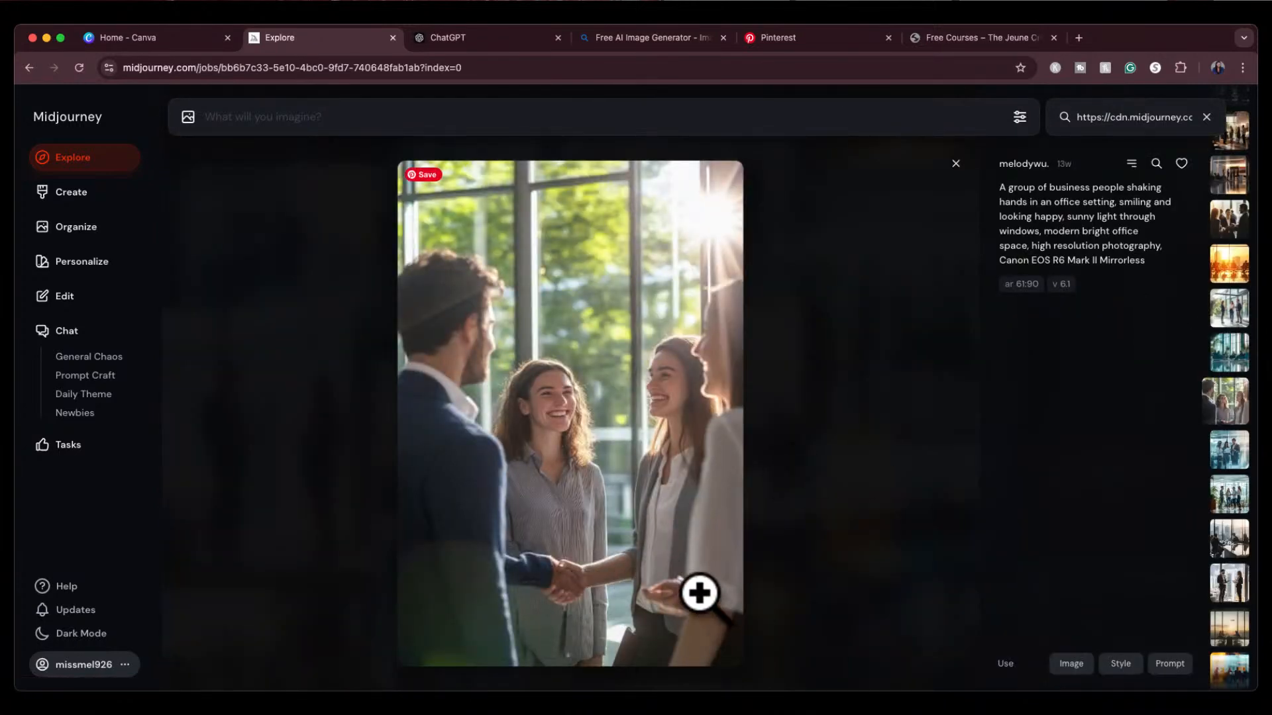
left_click(955, 164)
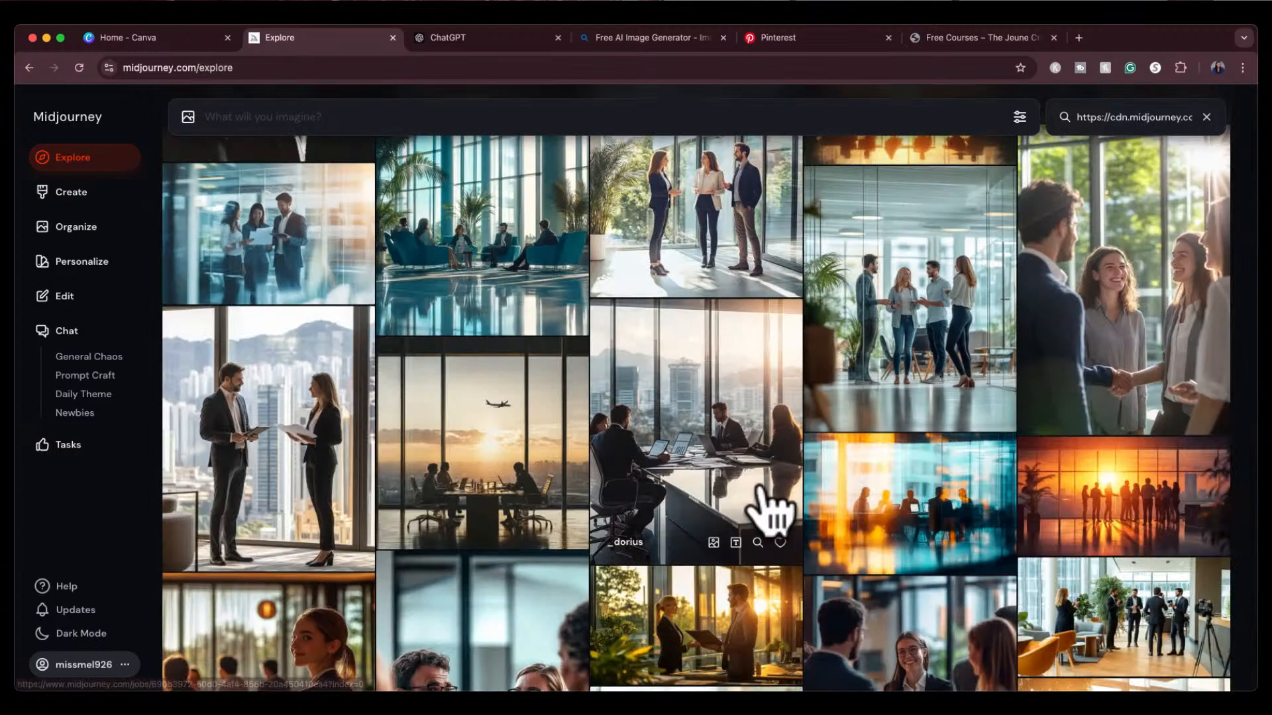
Step: View the image of a bearded man and a blonde woman talking in an office, close it, and browse more similar images
scroll(767, 519, "down", 5)
scroll(771, 513, "down", 1)
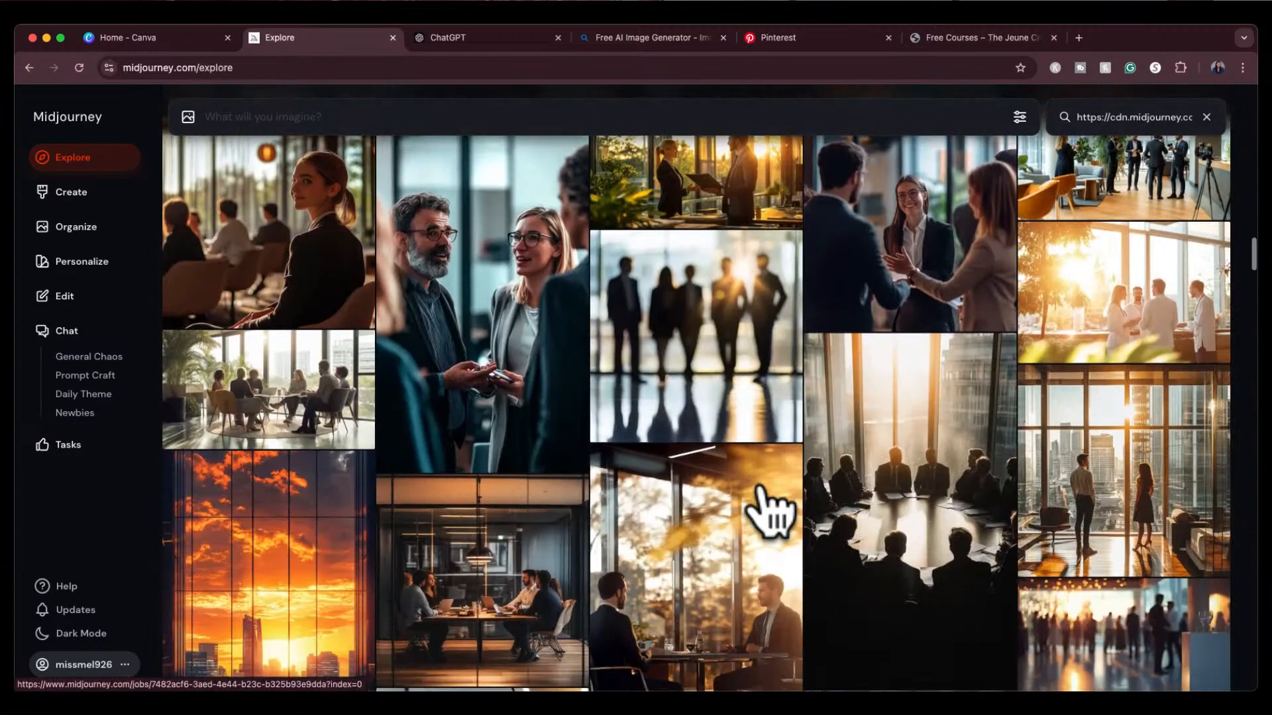
left_click(540, 270)
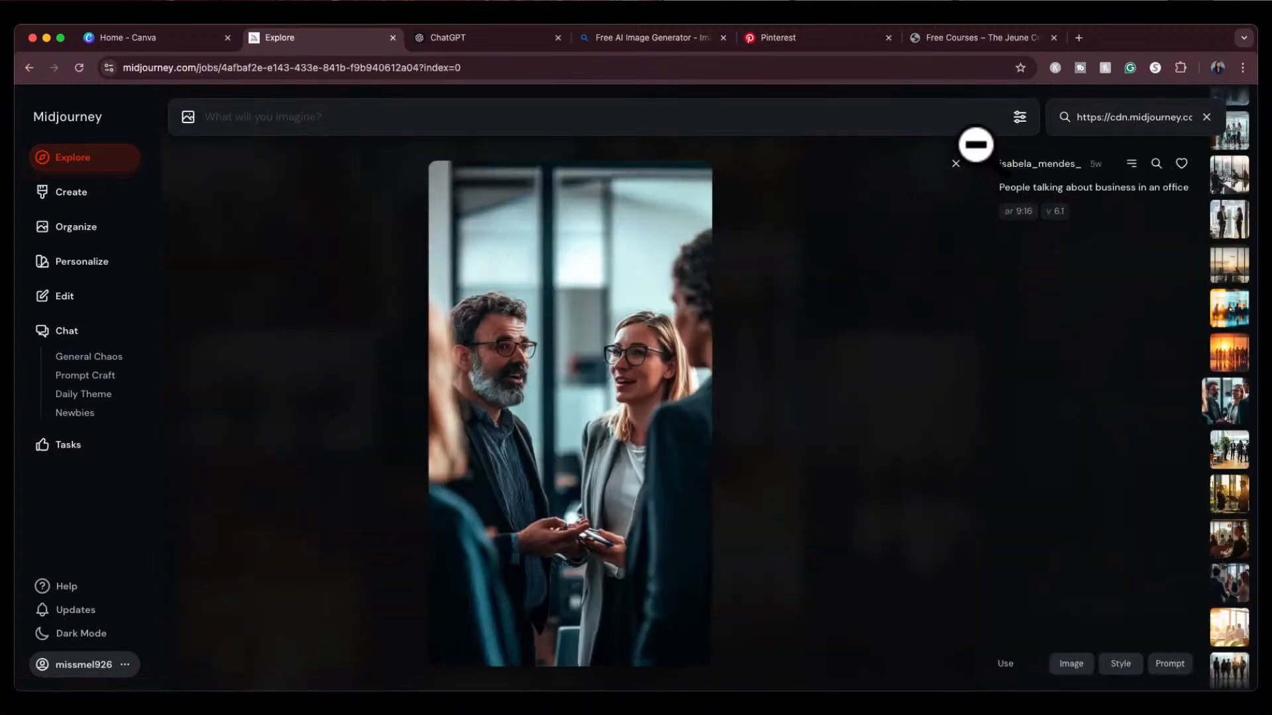
left_click(961, 160)
scroll(994, 490, "down", 10)
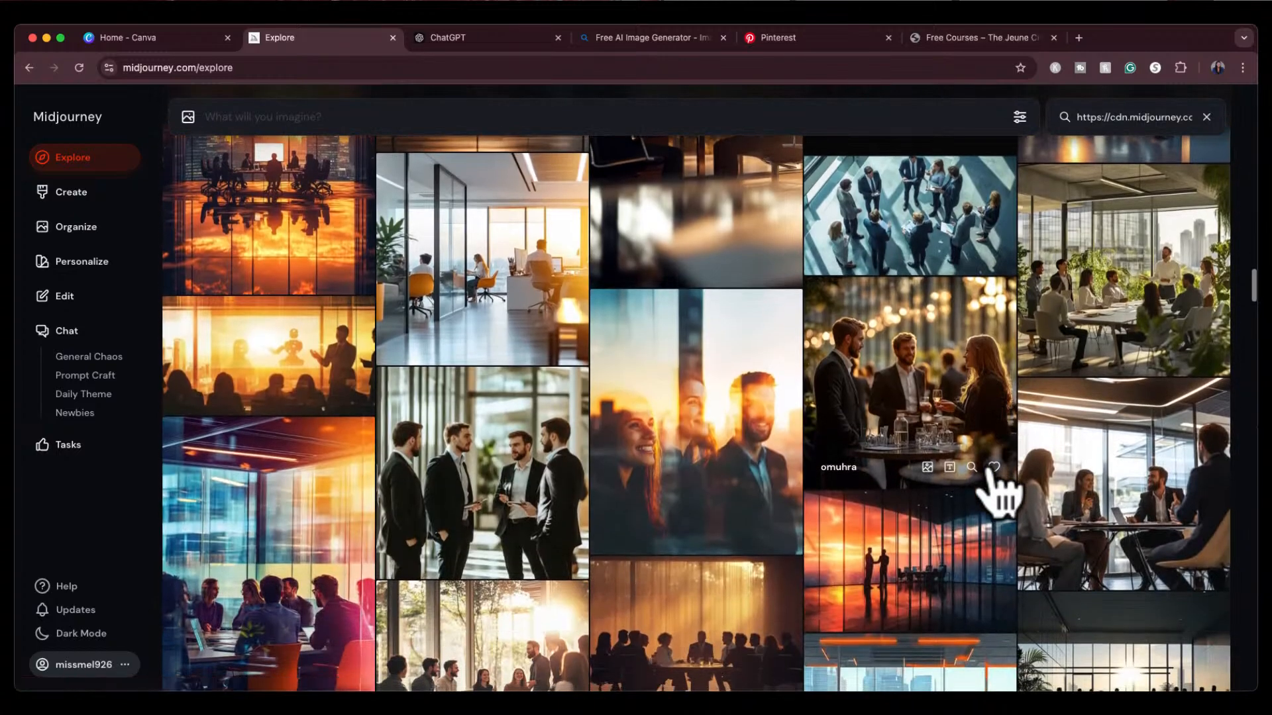
scroll(994, 490, "down", 3)
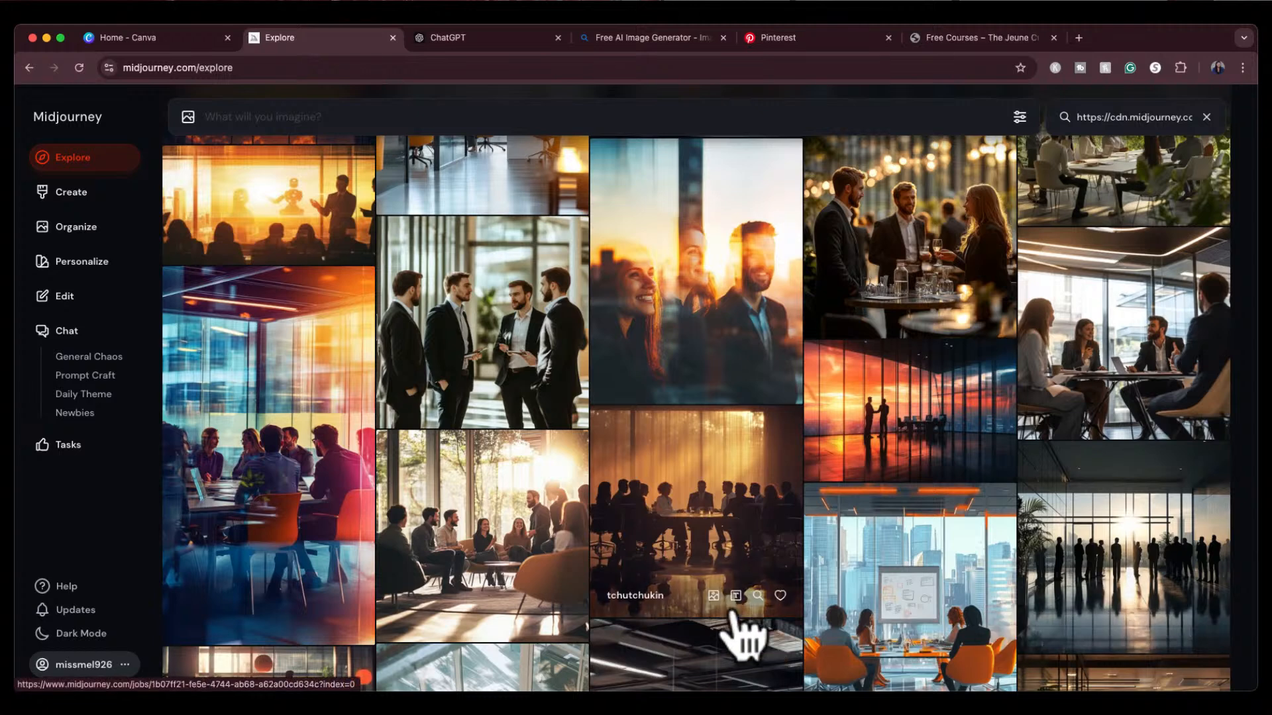
scroll(686, 560, "down", 20)
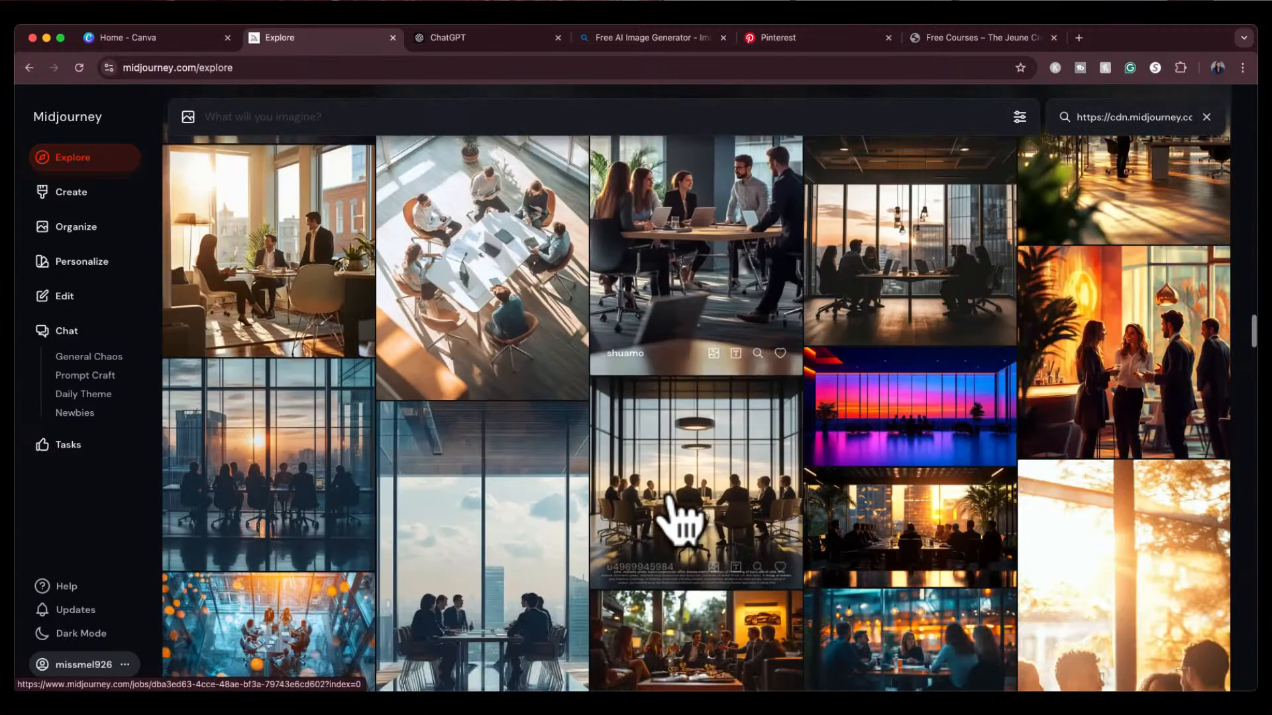
scroll(673, 523, "down", 1)
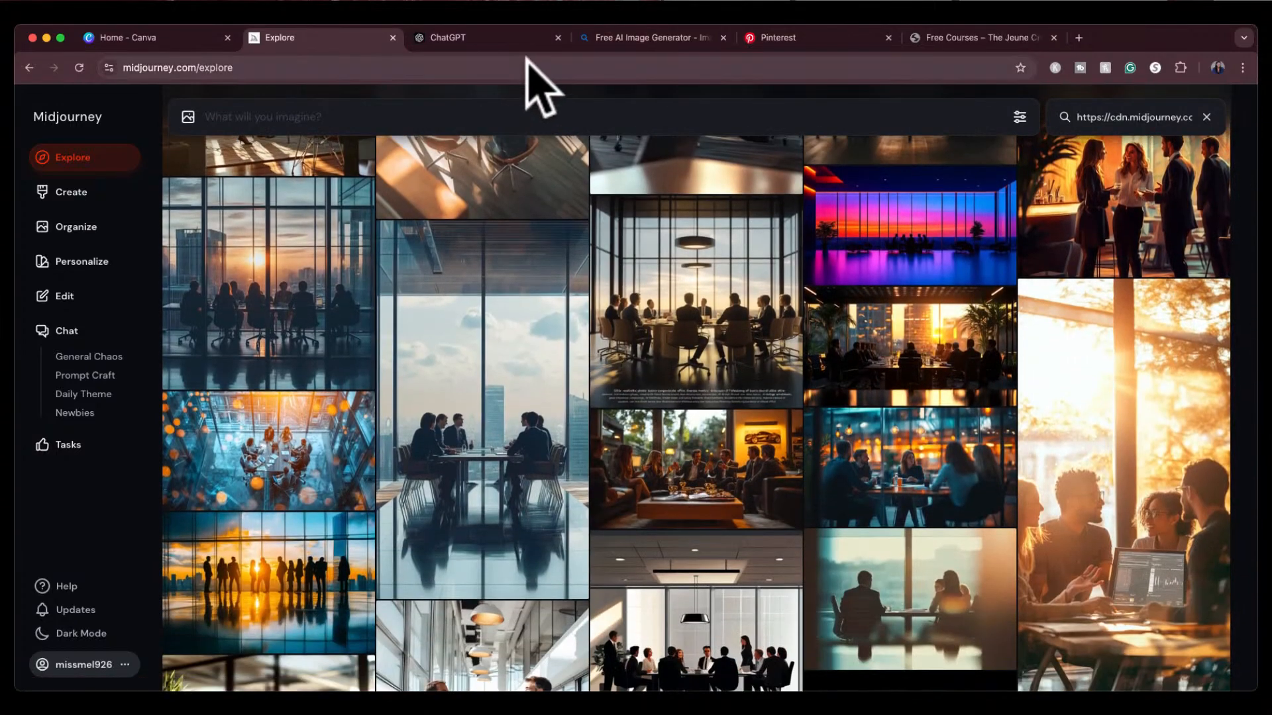
Step: Return to the ChatGPT conversation and ask for Midjourney prompts to use for starting a clothing brand
left_click(500, 35)
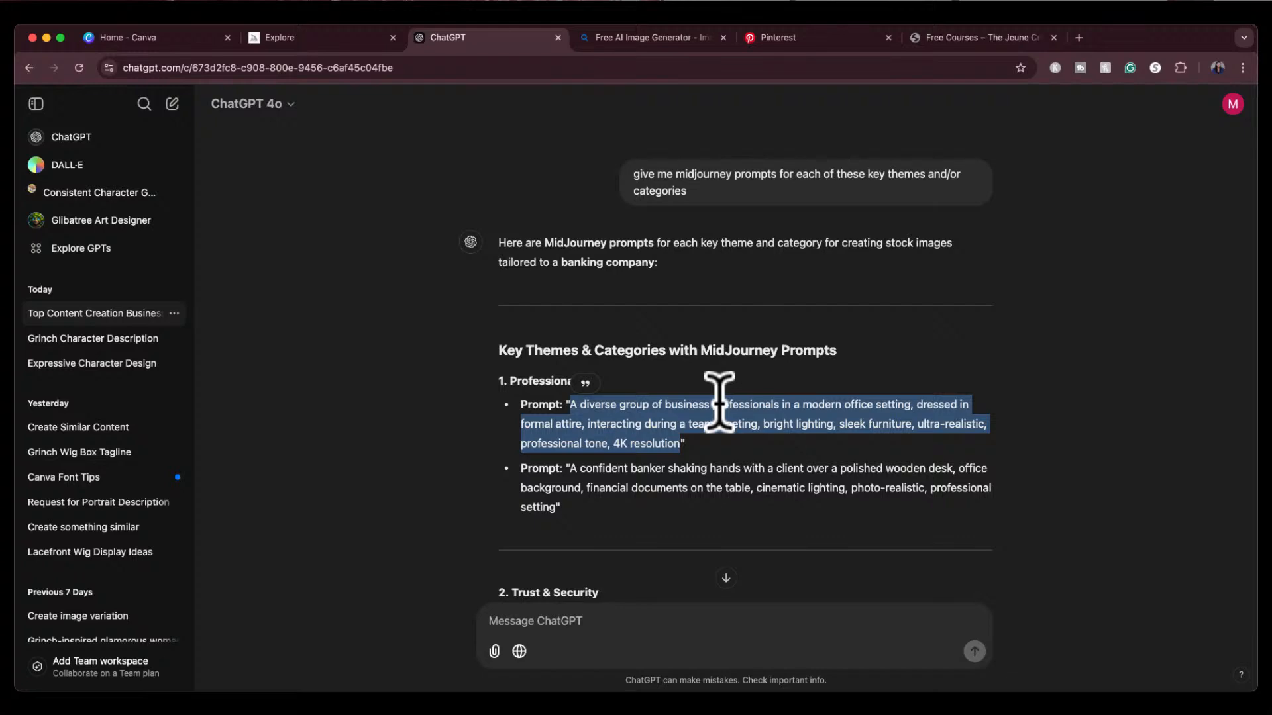
left_click(726, 578)
left_click(727, 612)
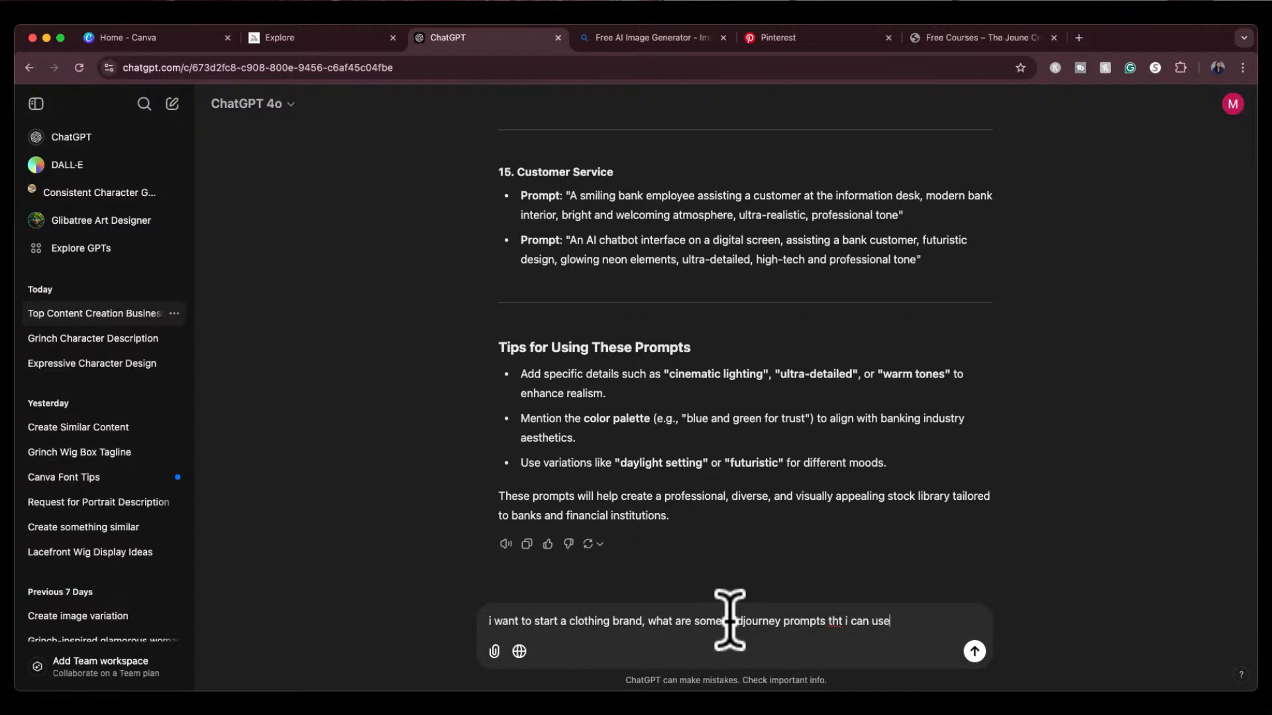
key("Return")
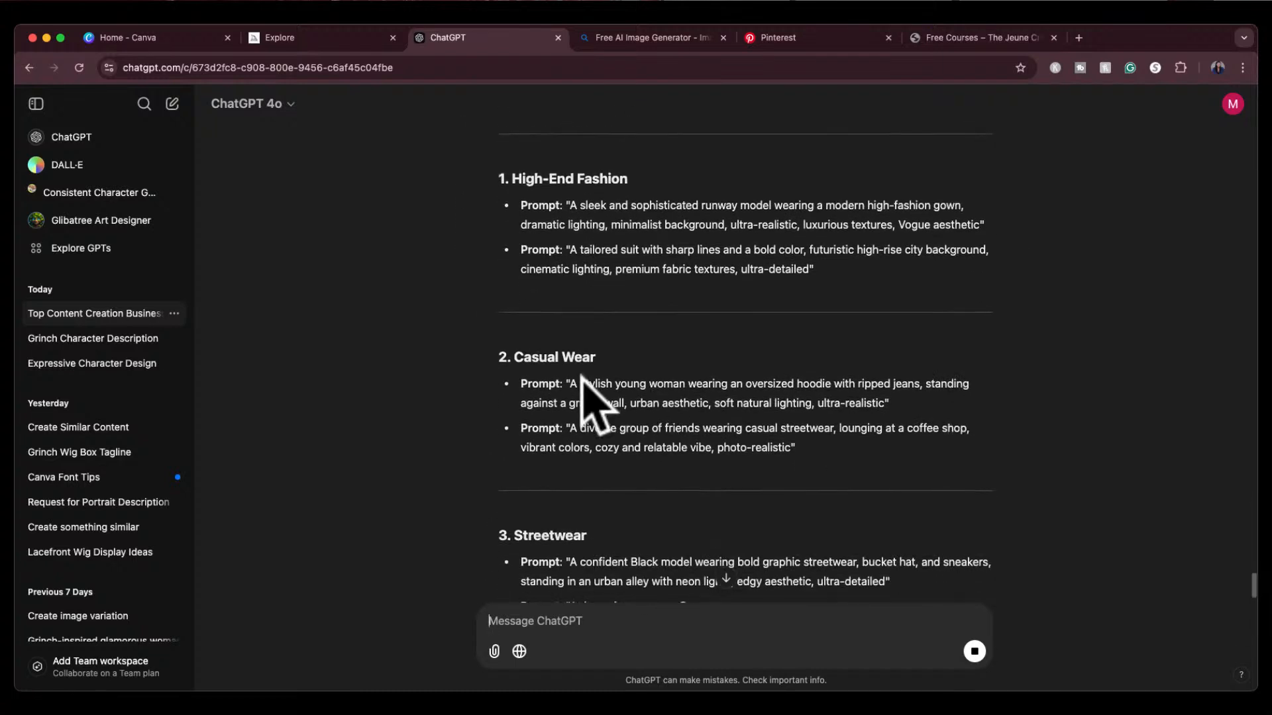
Step: Copy the first Casual Wear prompt, about a stylish young woman in an oversized hoodie, and generate images from it in Midjourney
left_click_drag(571, 384, 855, 398)
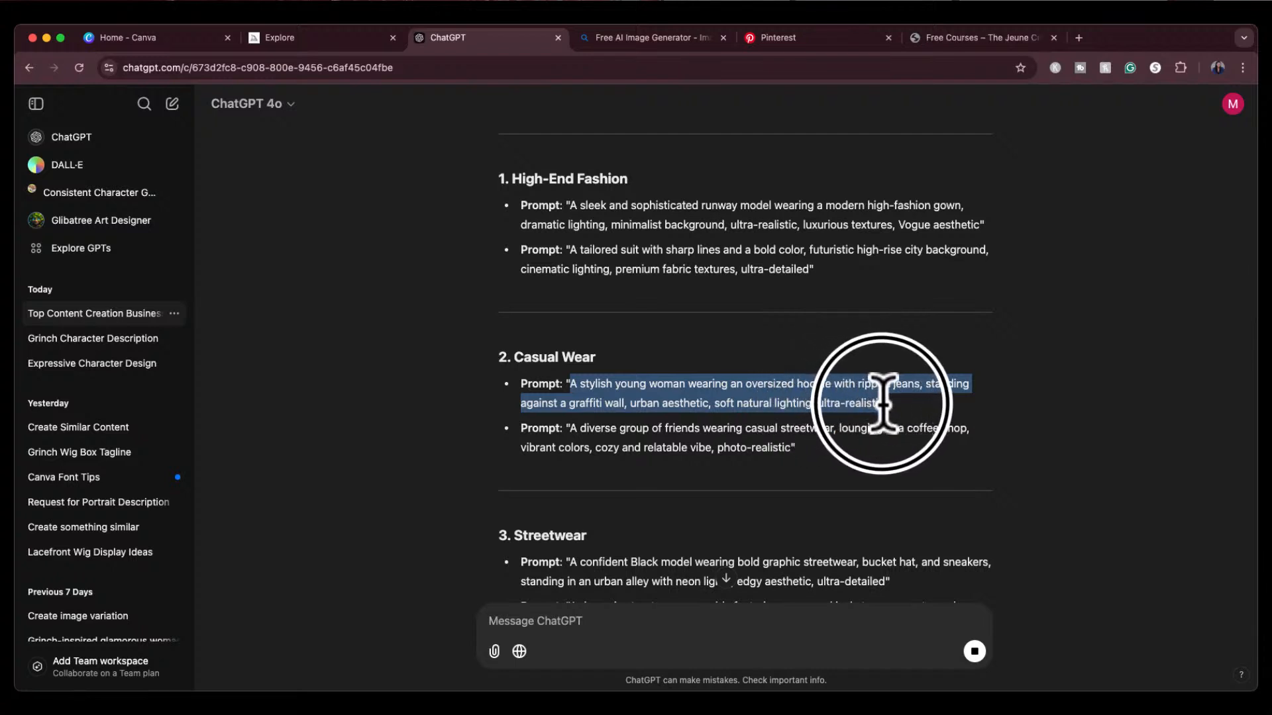
left_click_drag(884, 403, 884, 402)
key("super+c")
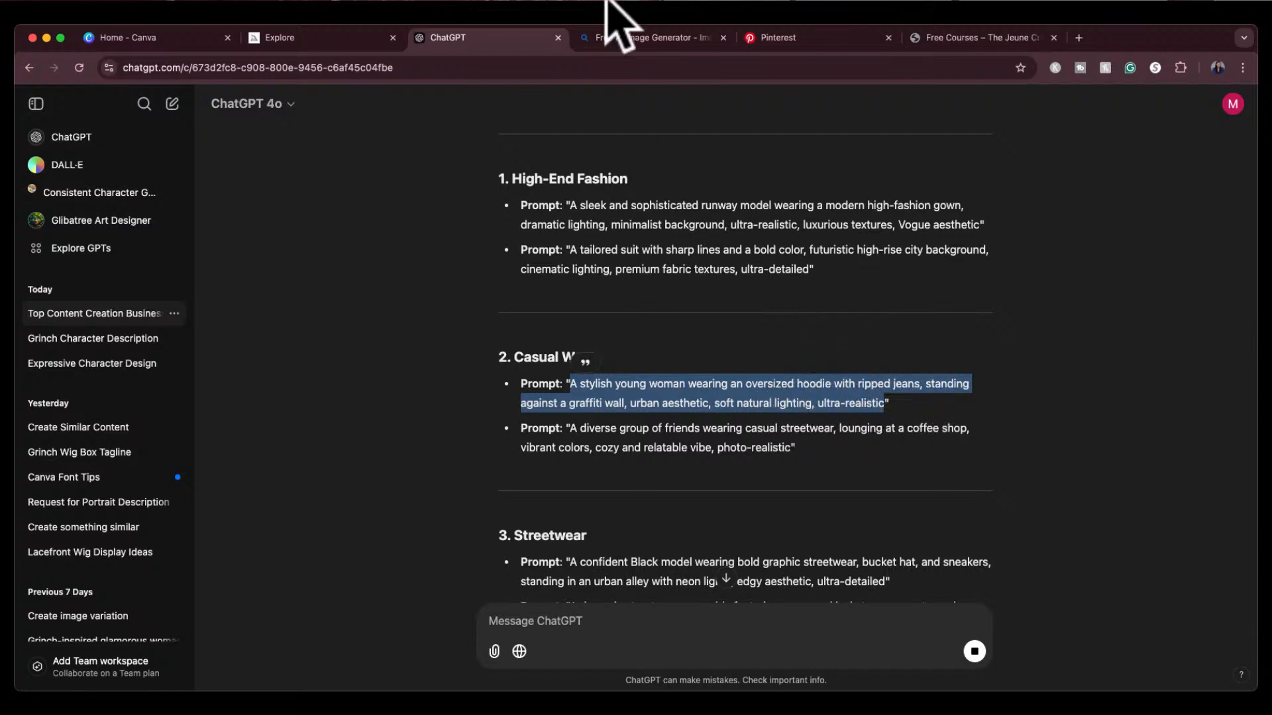
left_click(334, 39)
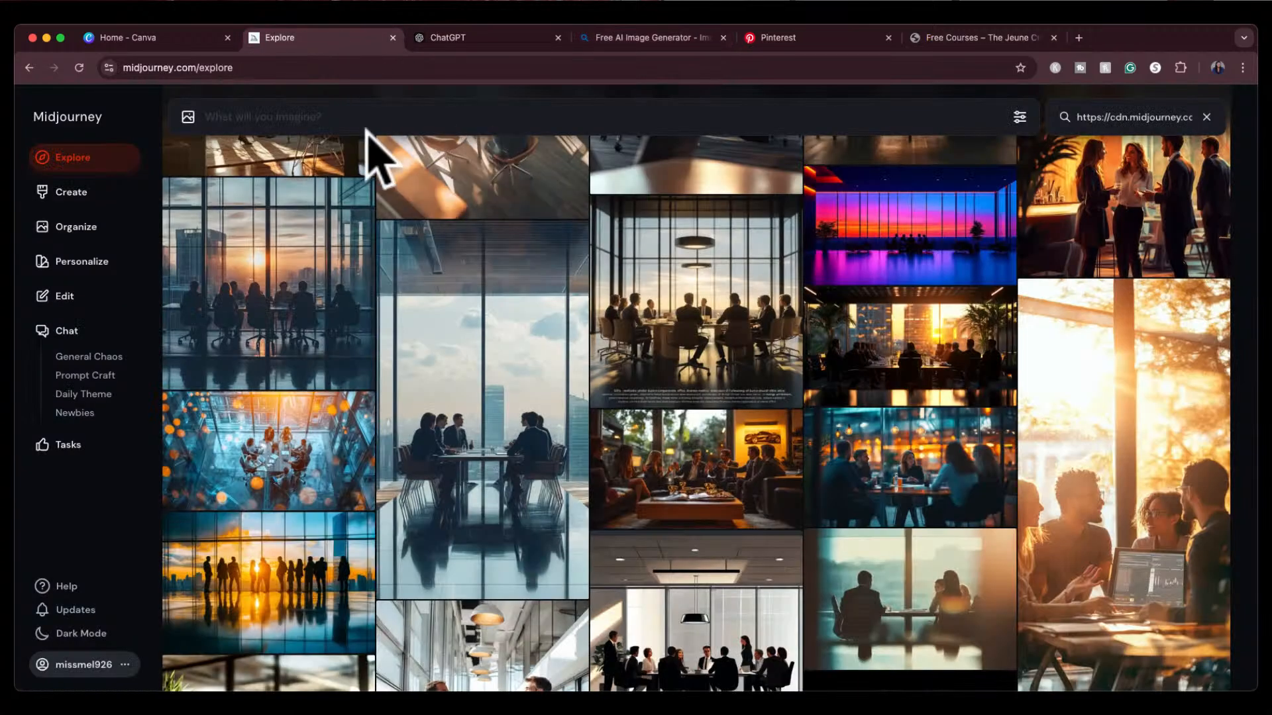
left_click(73, 193)
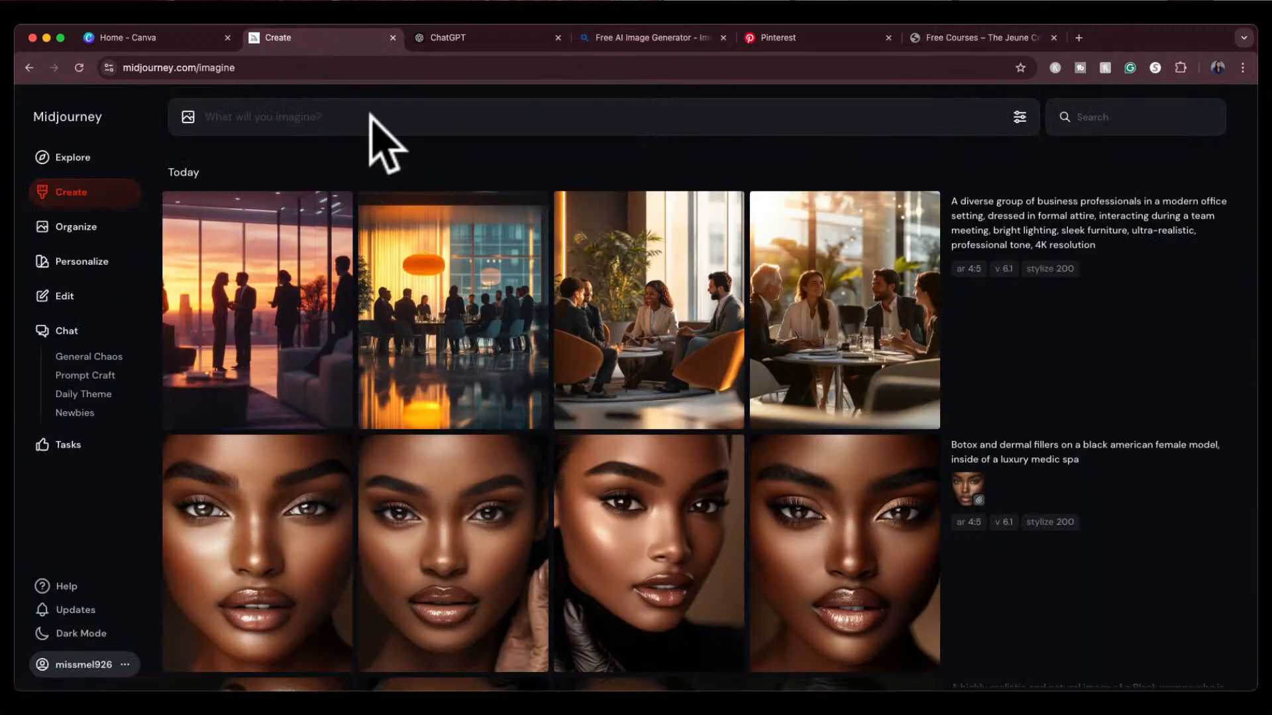
key("super+v")
key("Return")
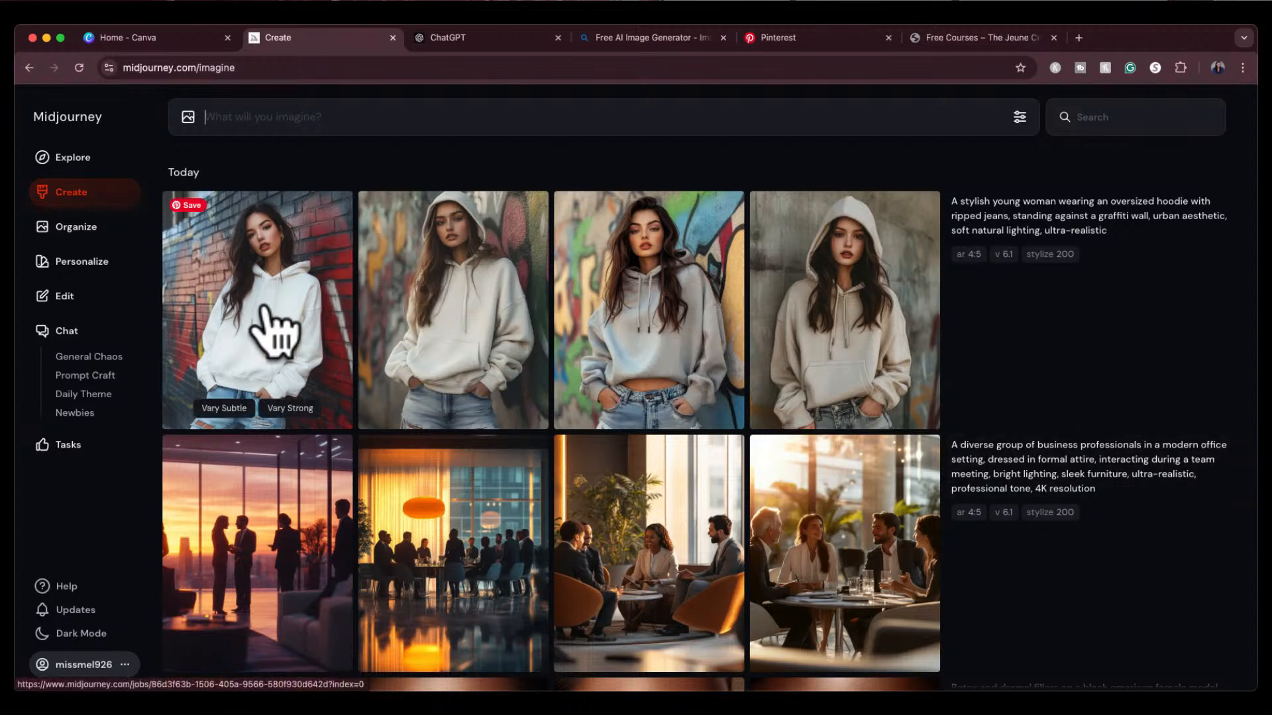
Step: View each of the four generated images of the woman in the oversized hoodie at a larger size, closing the viewer at the end
left_click(268, 332)
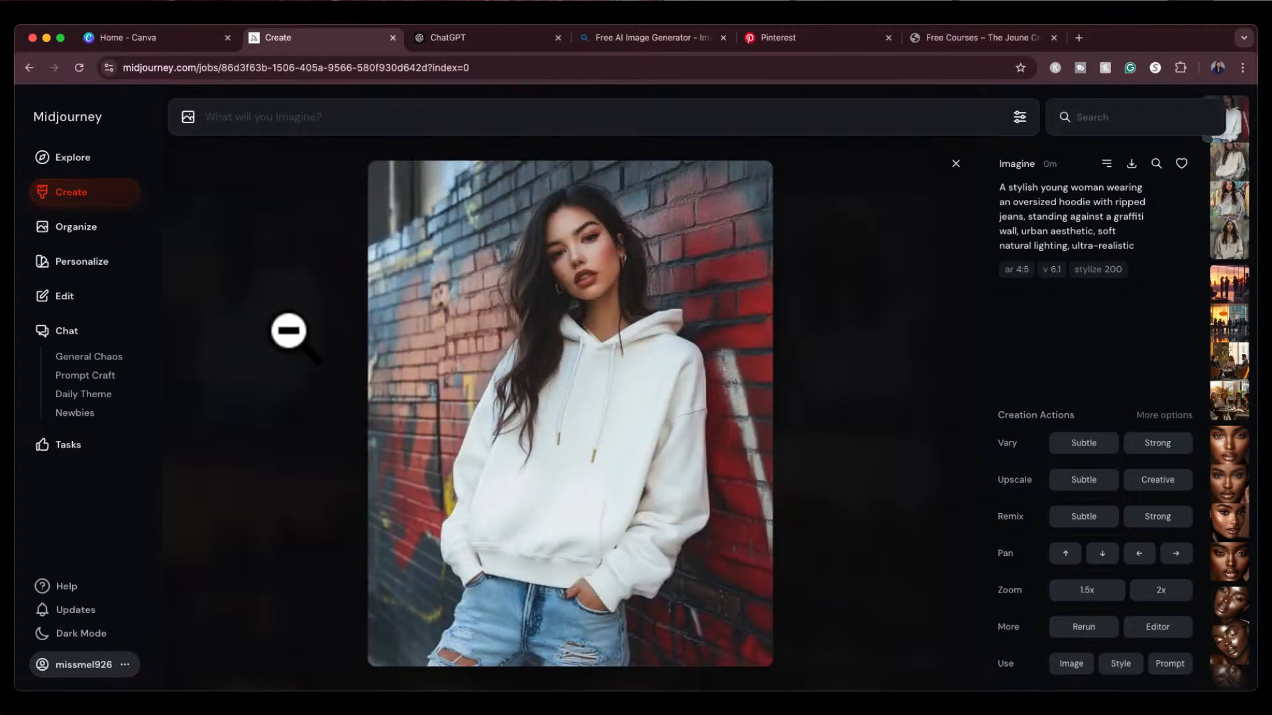
key("Right")
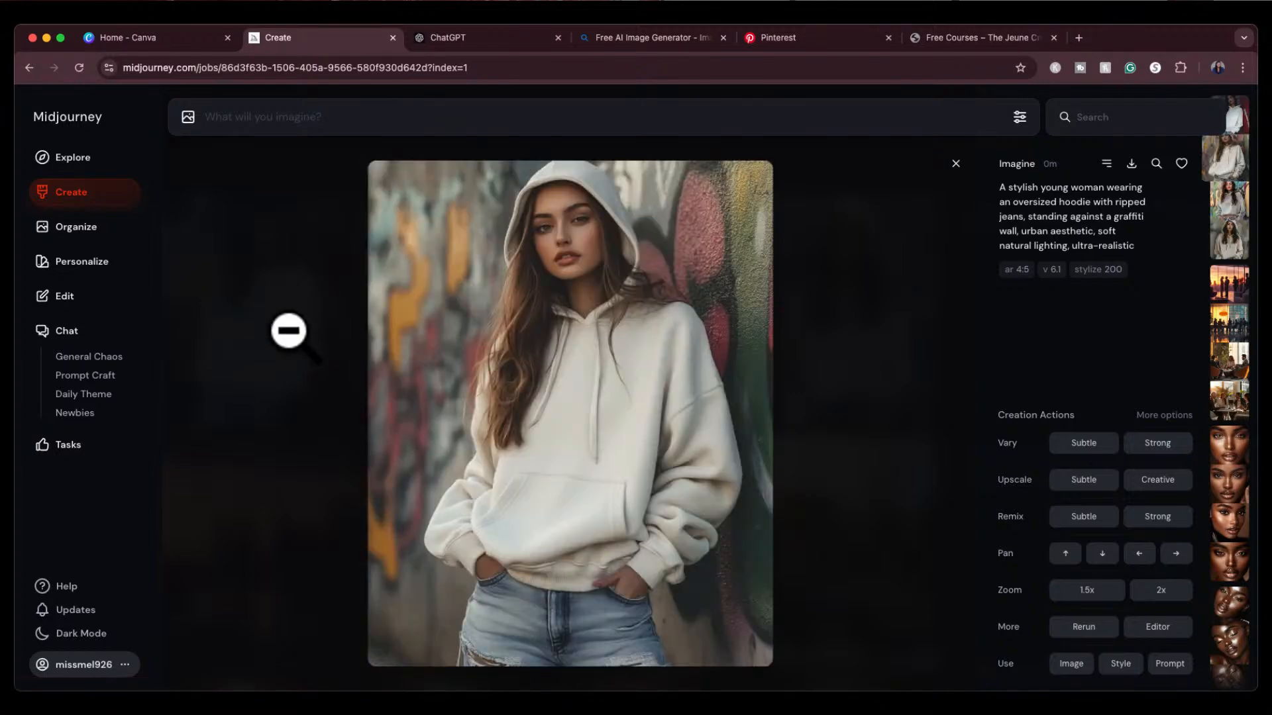
key("Right")
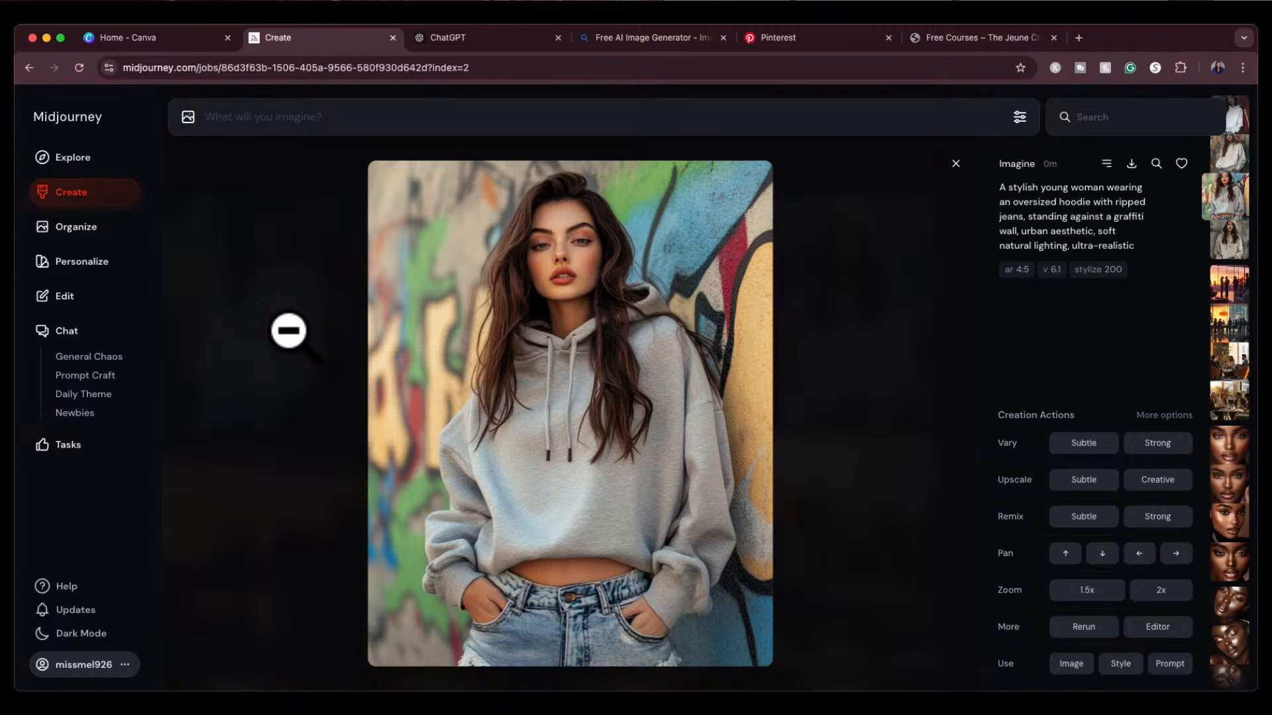
key("Right")
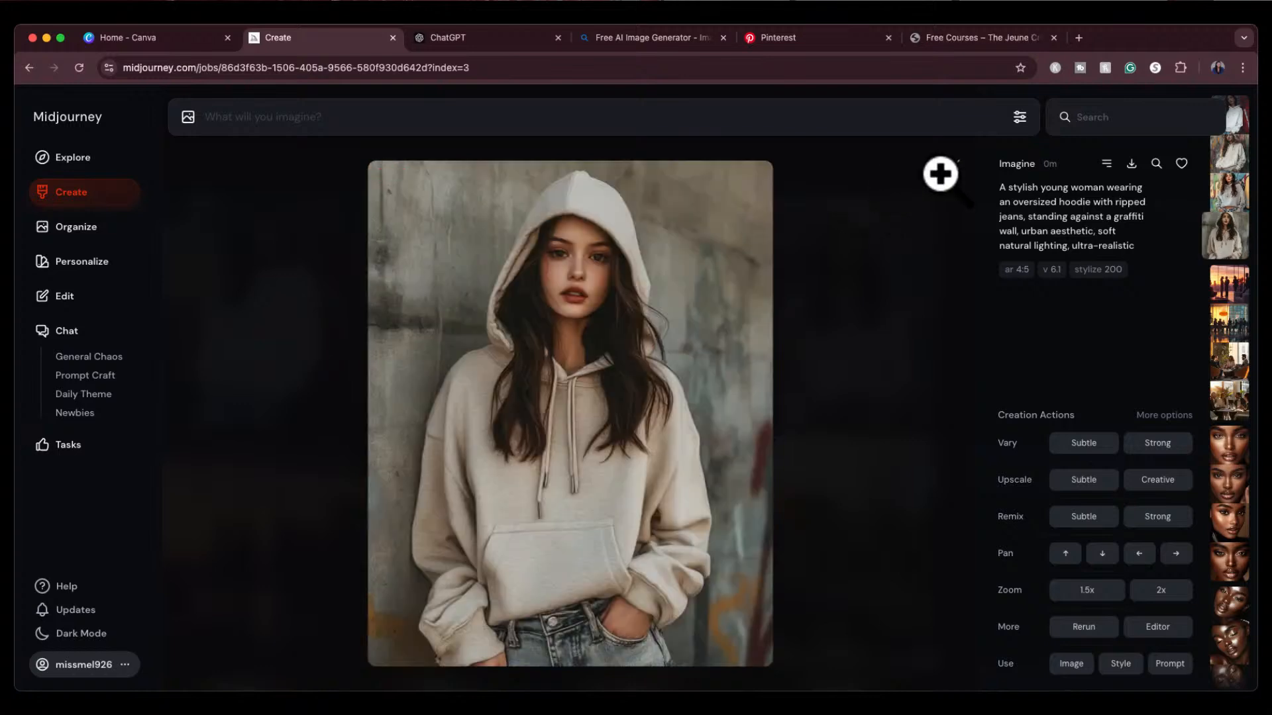
left_click(956, 164)
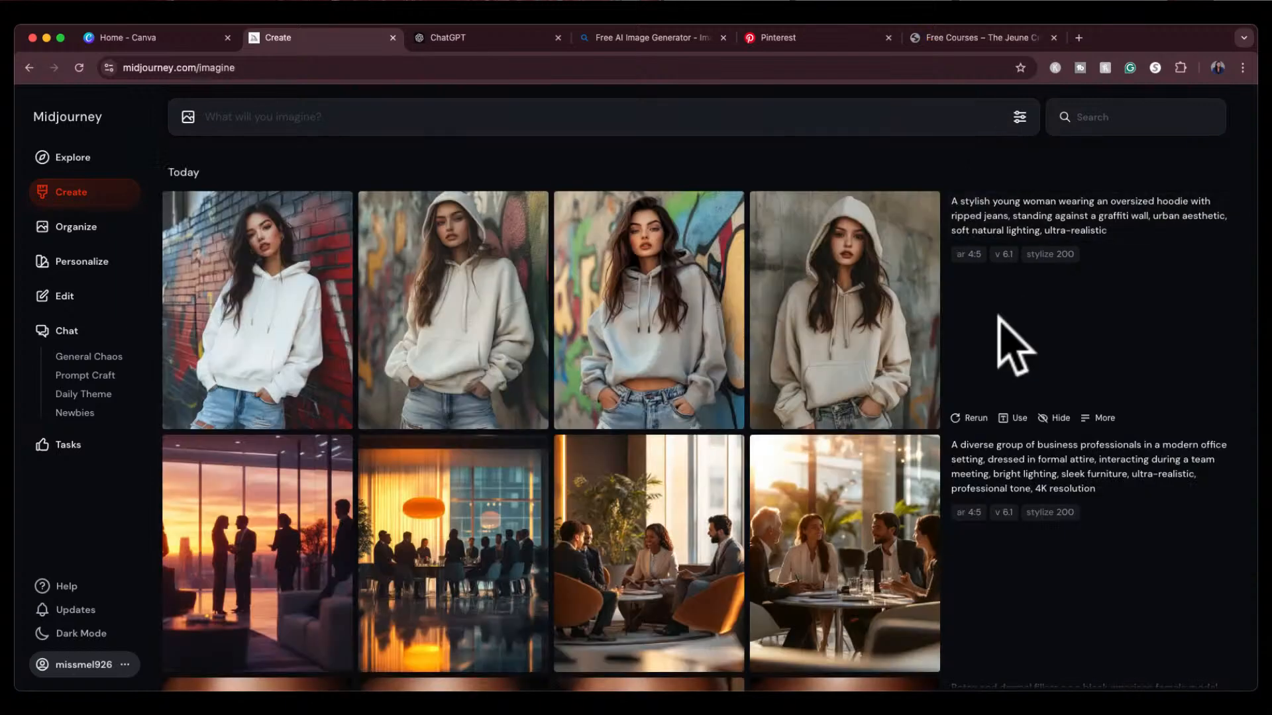
Step: Reuse the oversized hoodie prompt and add "asian" before "woman"
left_click(1206, 231)
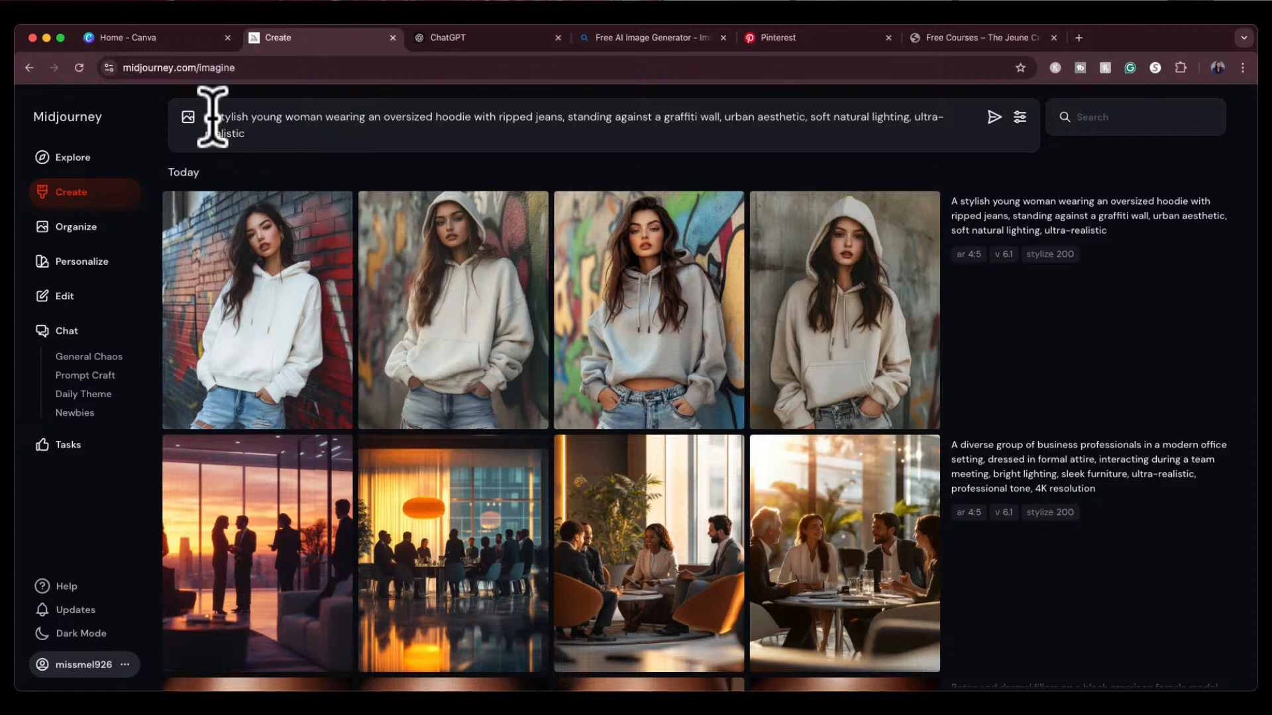
left_click(286, 118)
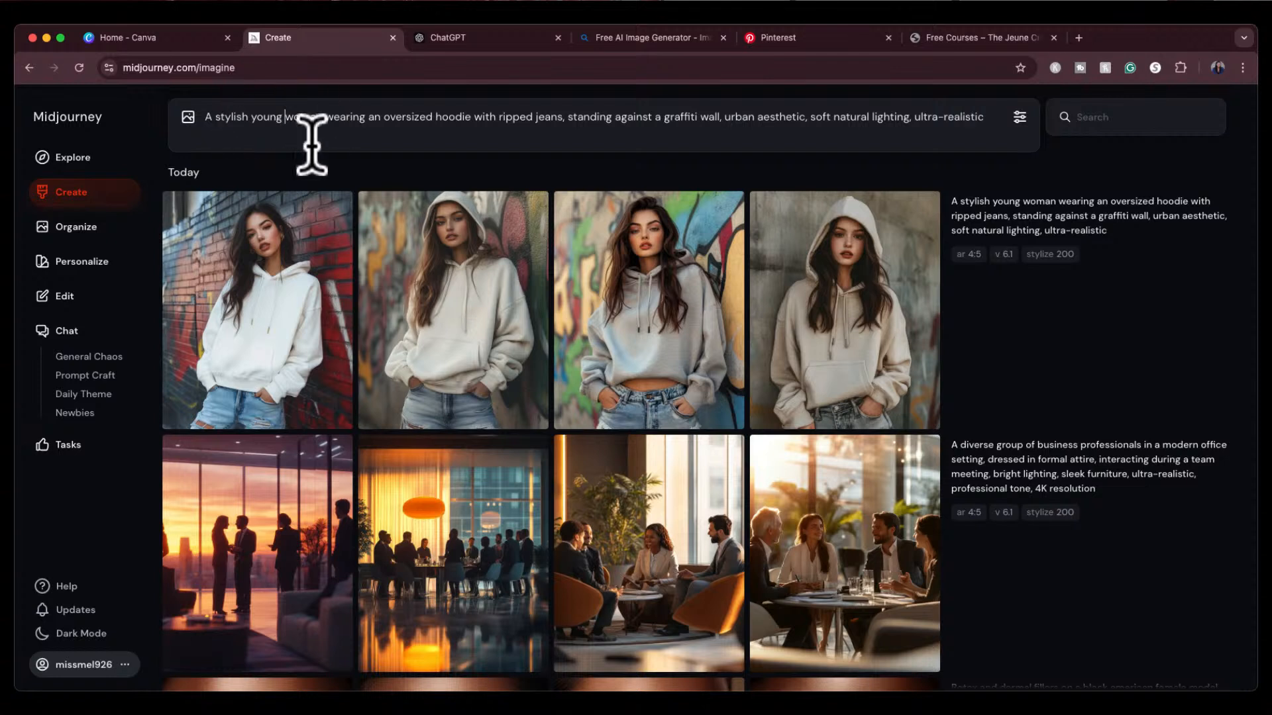
type("asain")
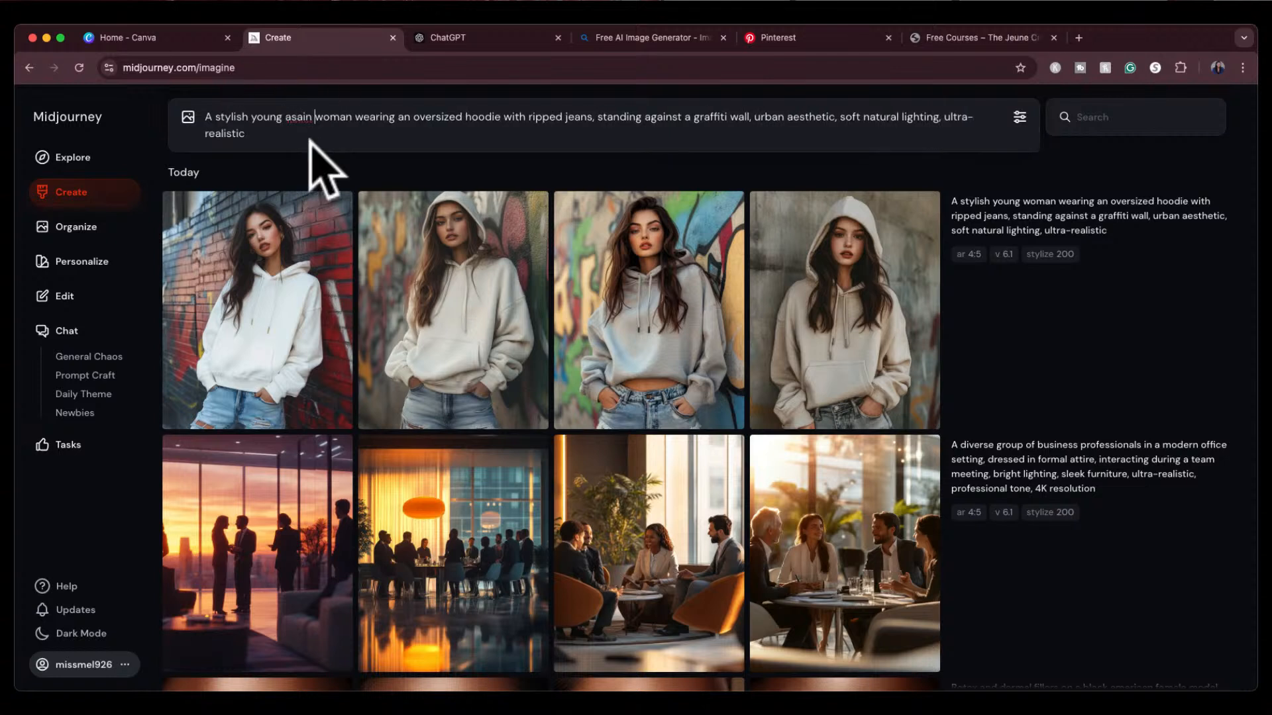
key("BackSpace")
key("BackSpace")
key("BackSpace")
key("BackSpace")
type("ian")
Step: Specify a blue hoodie and black jeans in the prompt and generate the images
left_click(463, 116)
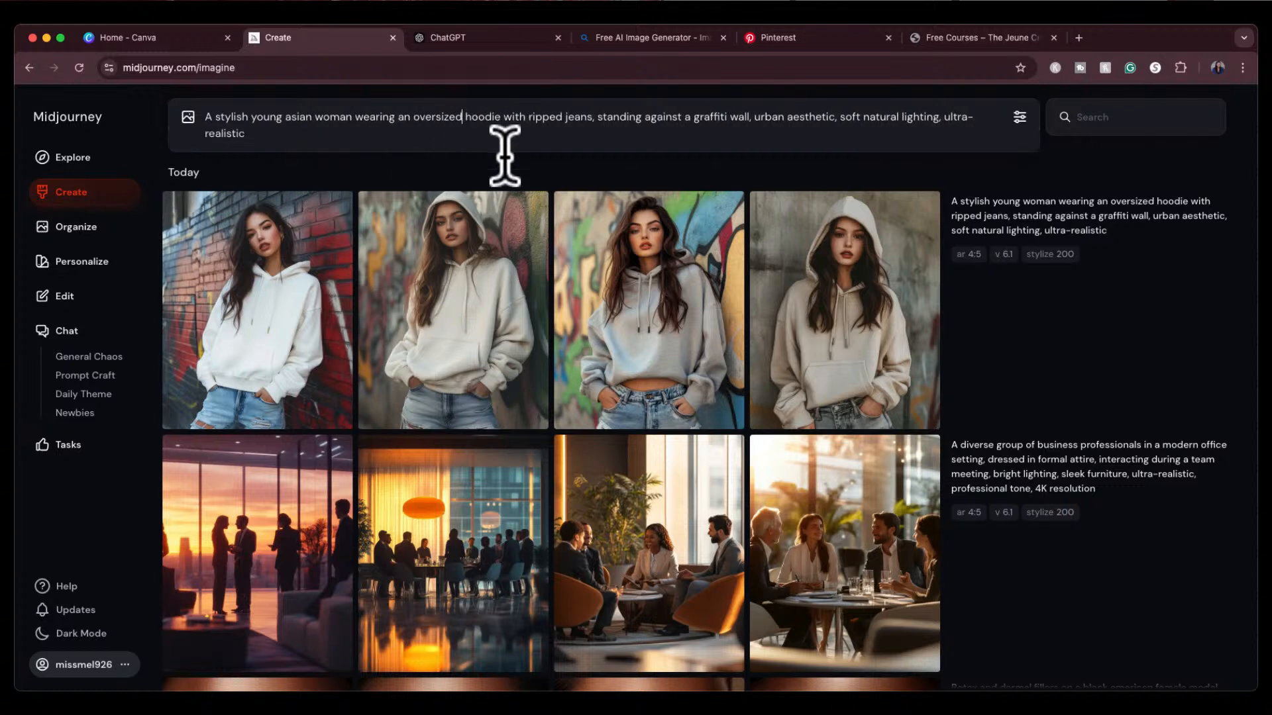
type("b;ue")
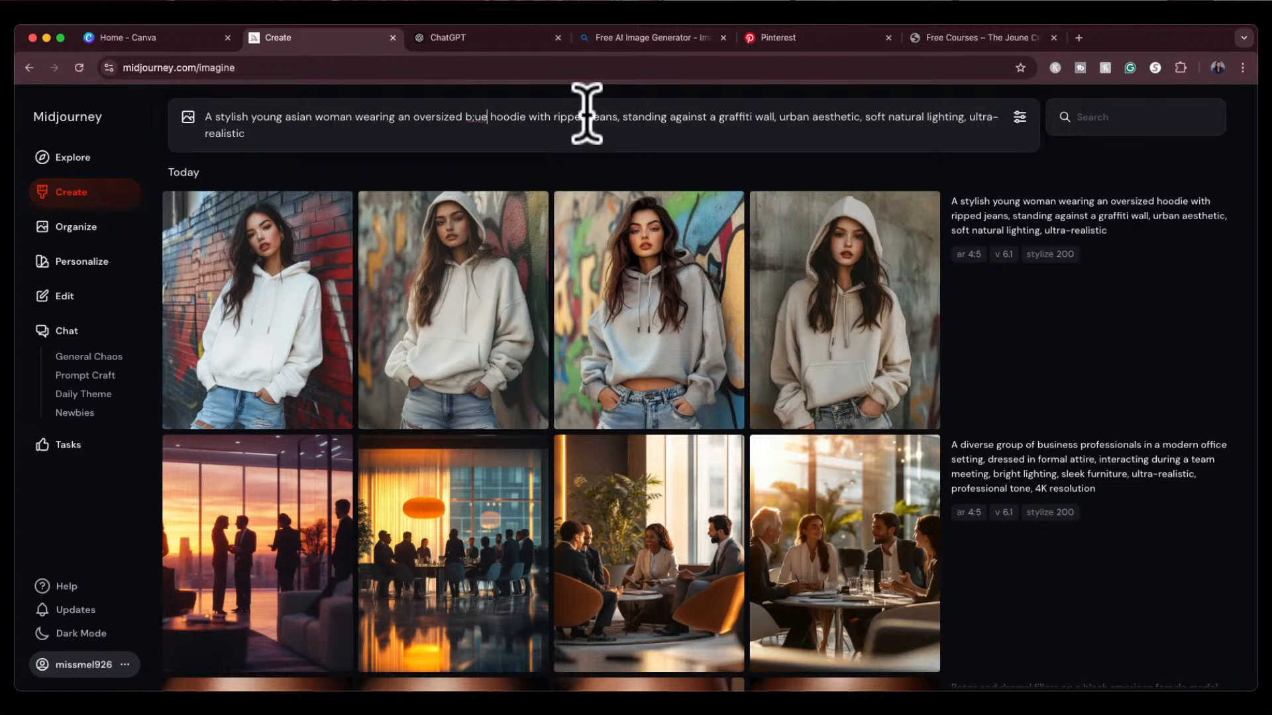
left_click(590, 117)
type("b;ack")
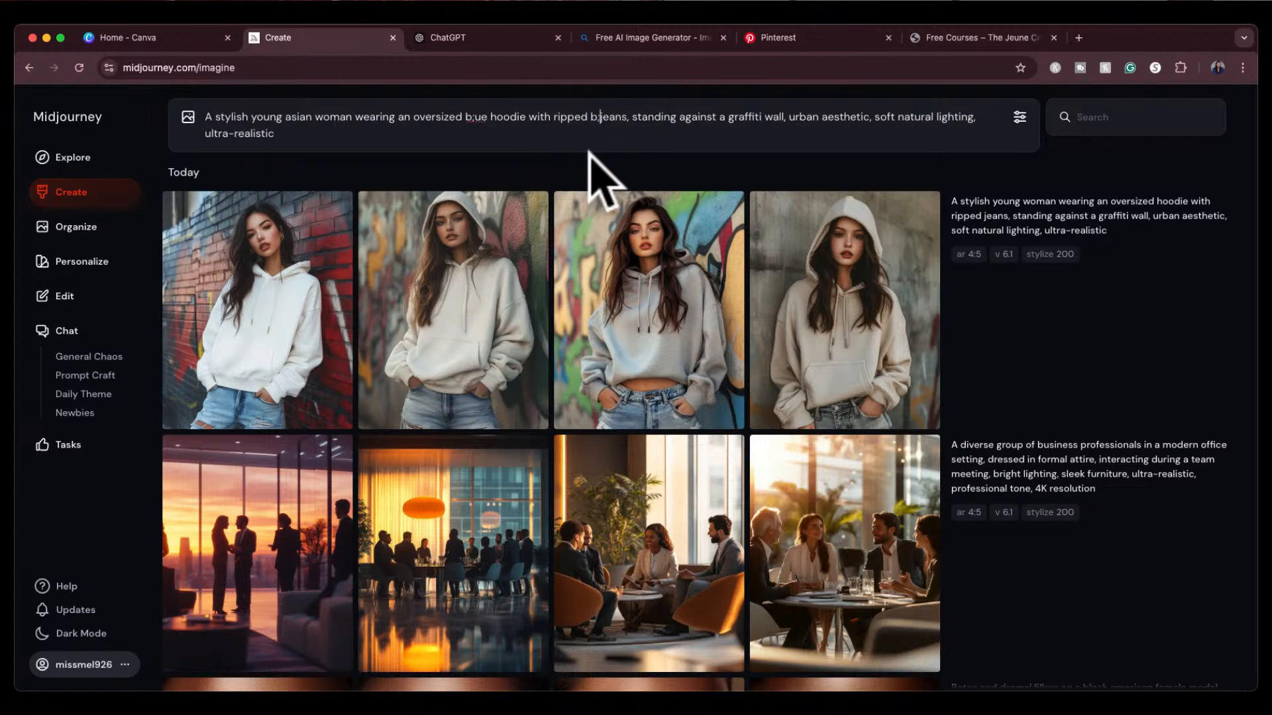
left_click(599, 117)
key("BackSpace")
type("lack")
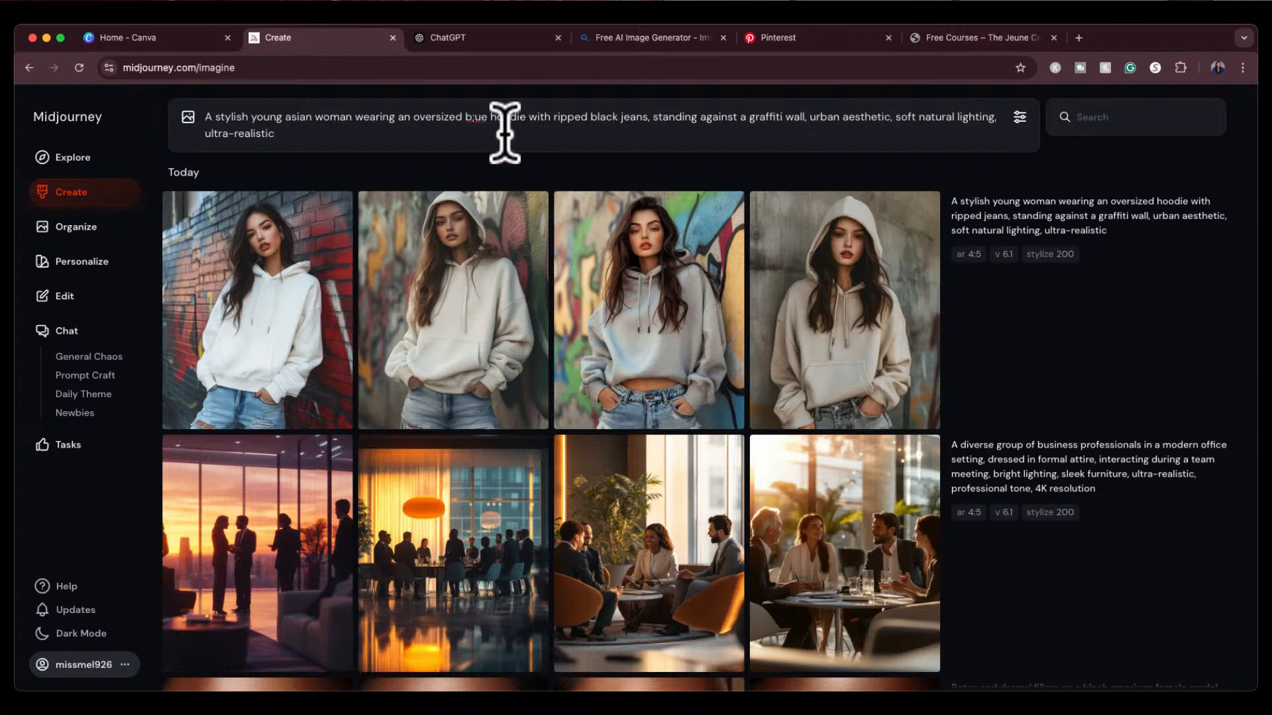
left_click(476, 117)
key("BackSpace")
type("l")
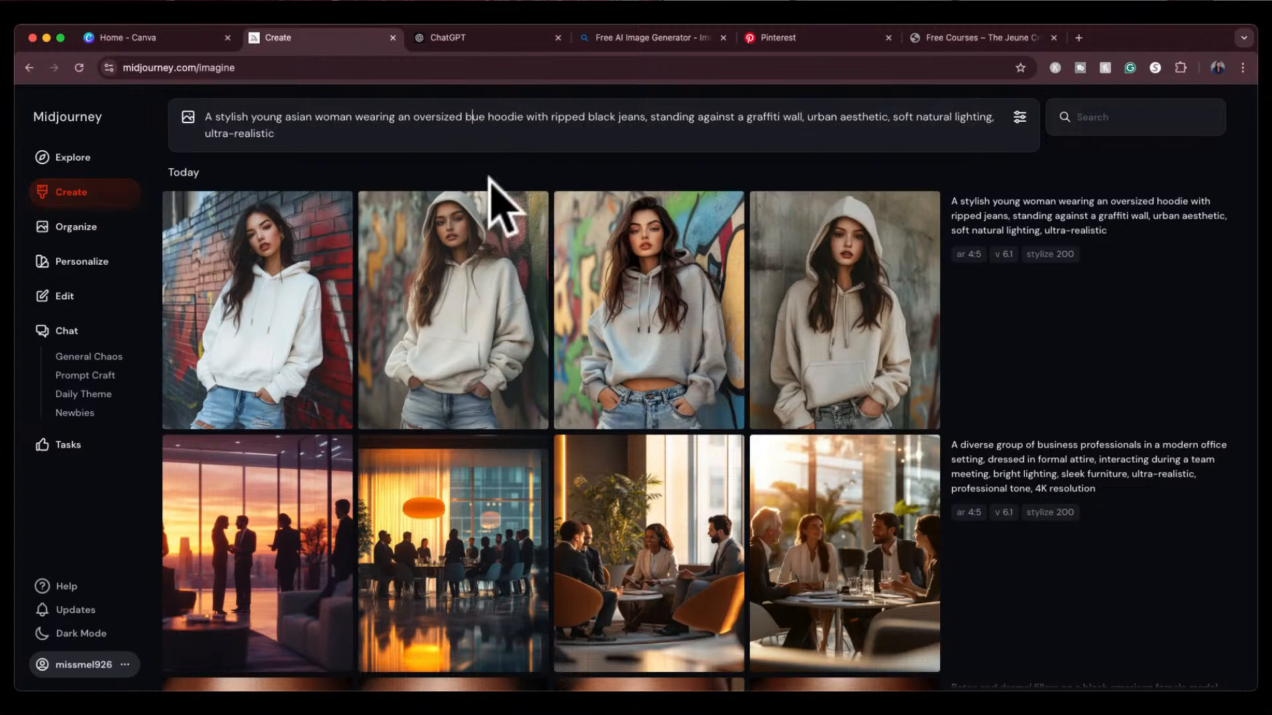
key("Return")
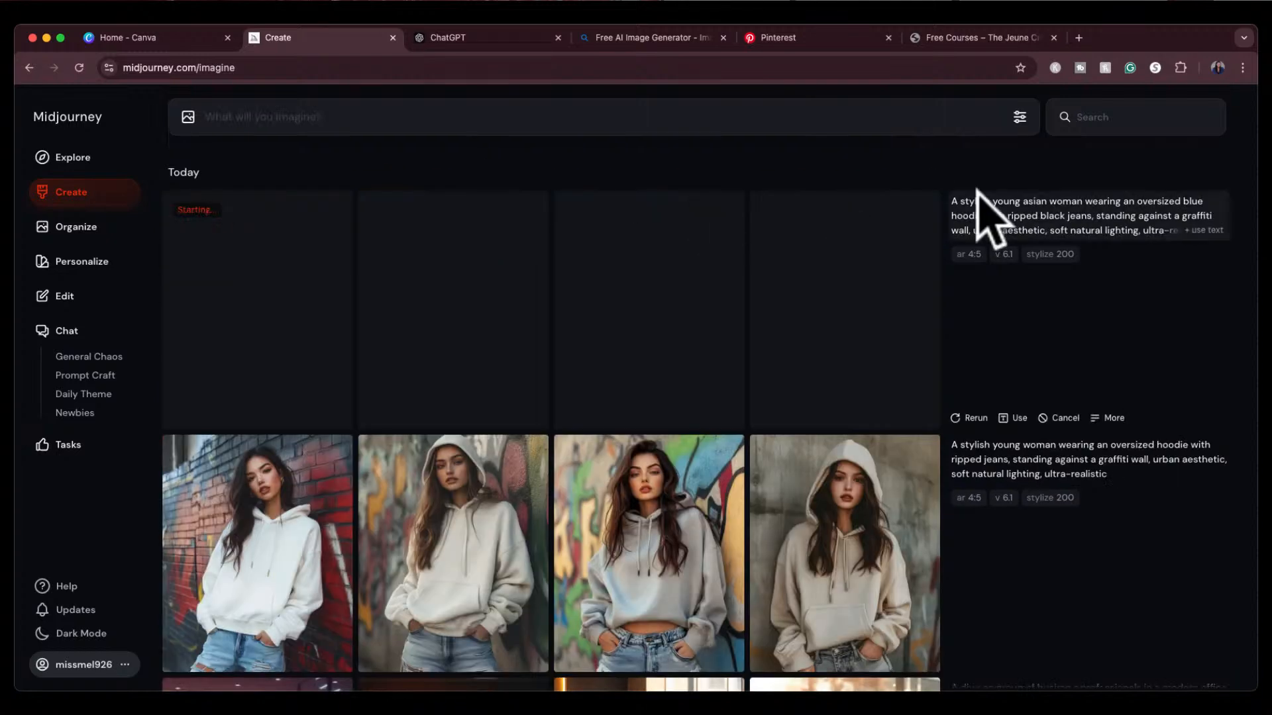
Step: Reuse the blue hoodie prompt with "asian" replaced by "african american" and generate the images
left_click(1195, 233)
double_click(304, 119)
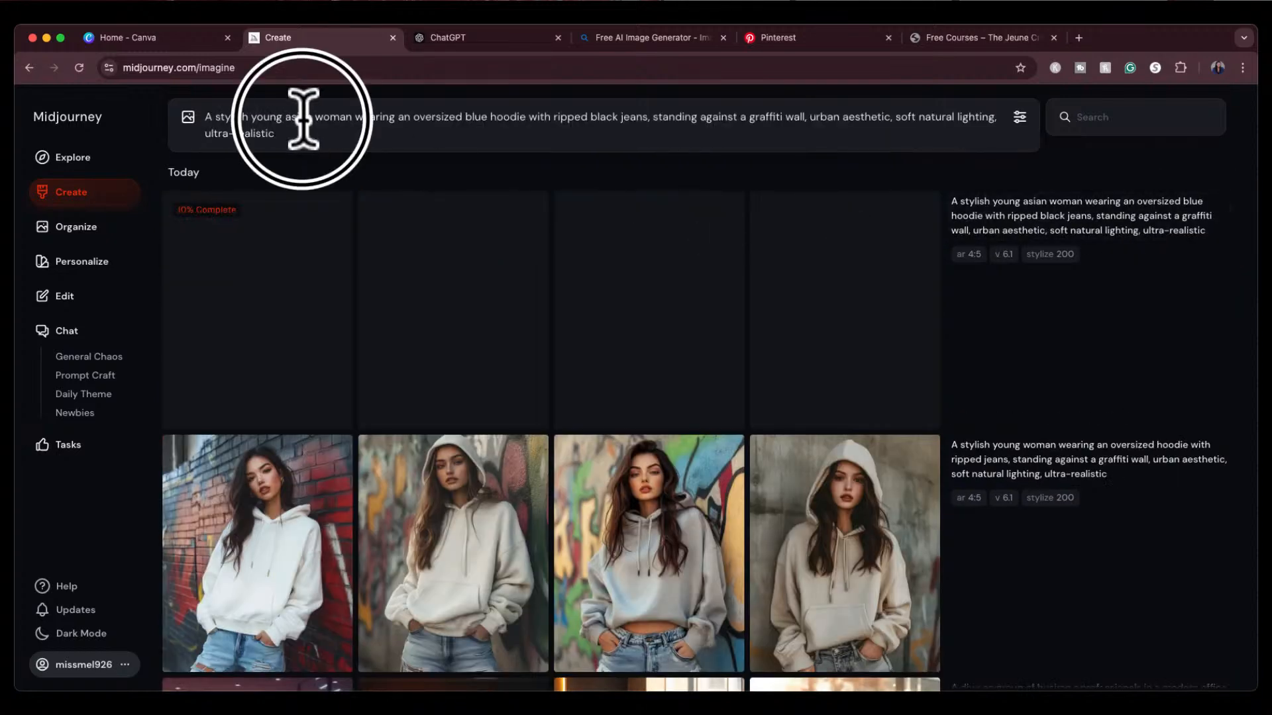
type("afri")
type("can amer")
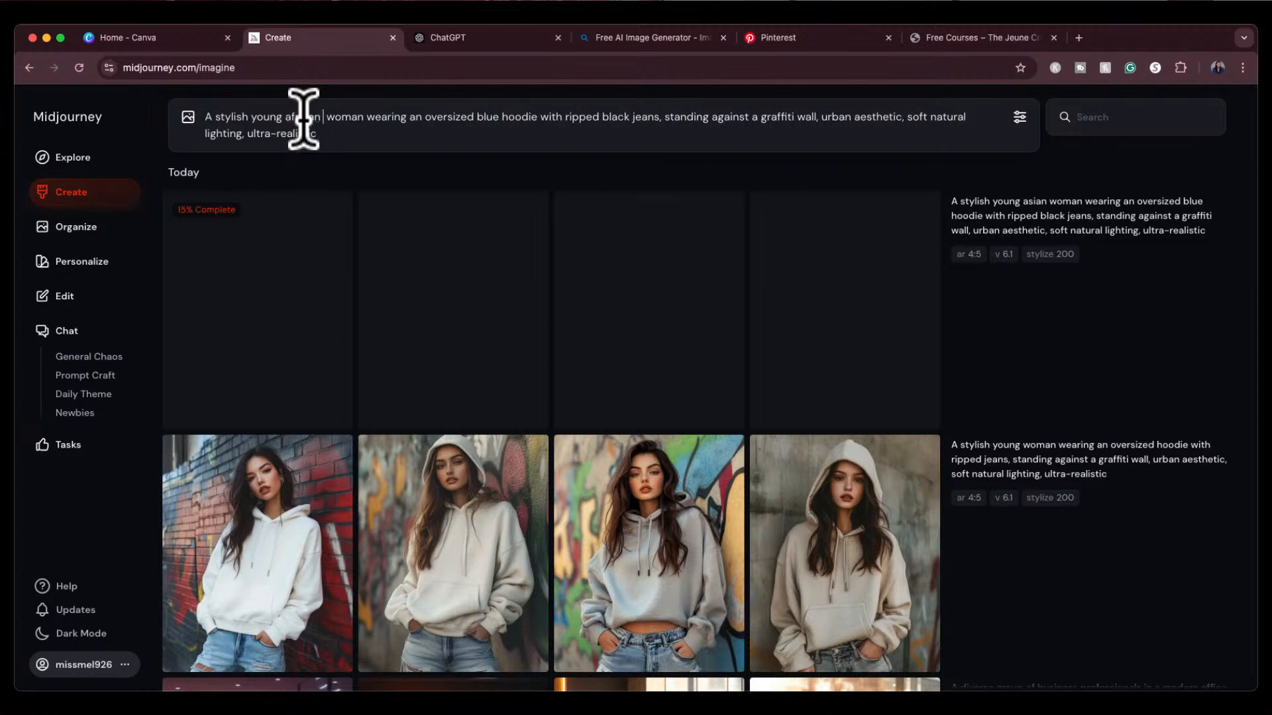
type("ican")
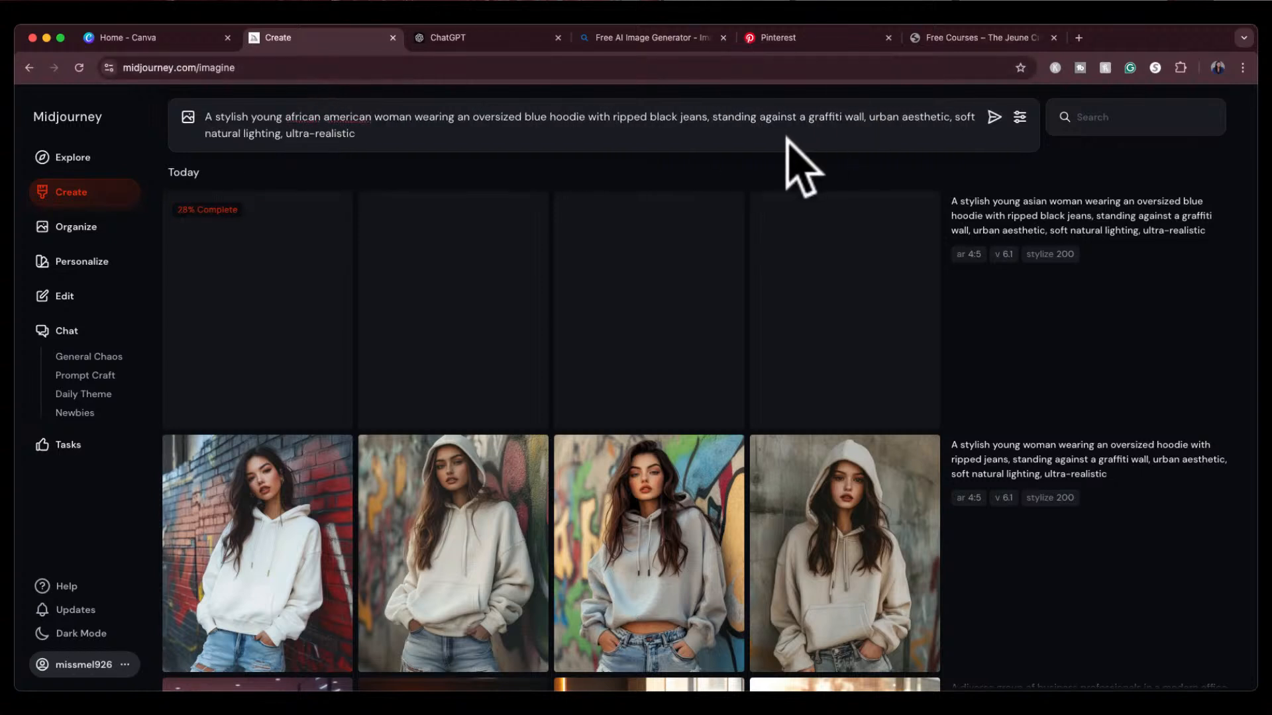
key("Return")
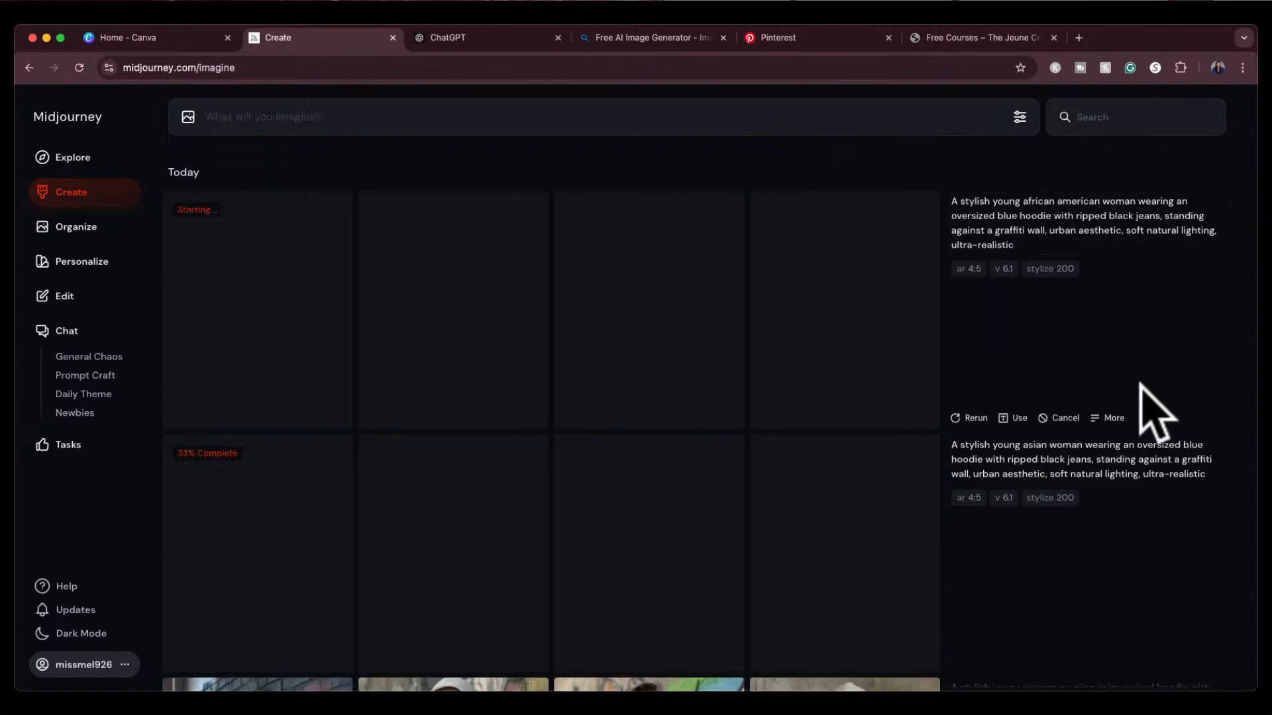
Step: Reuse the prompt with "african american" replaced by "hispanic" and generate the images
left_click(1206, 252)
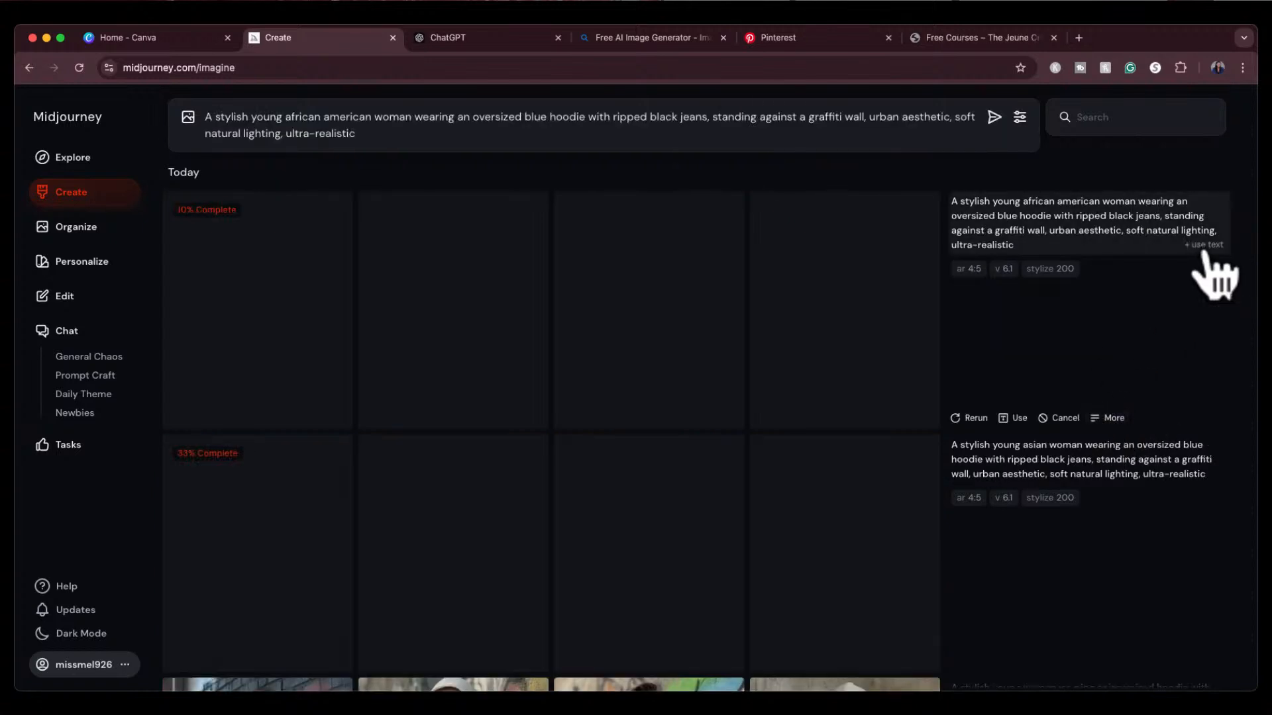
left_click_drag(286, 117, 369, 123)
type("hispanic")
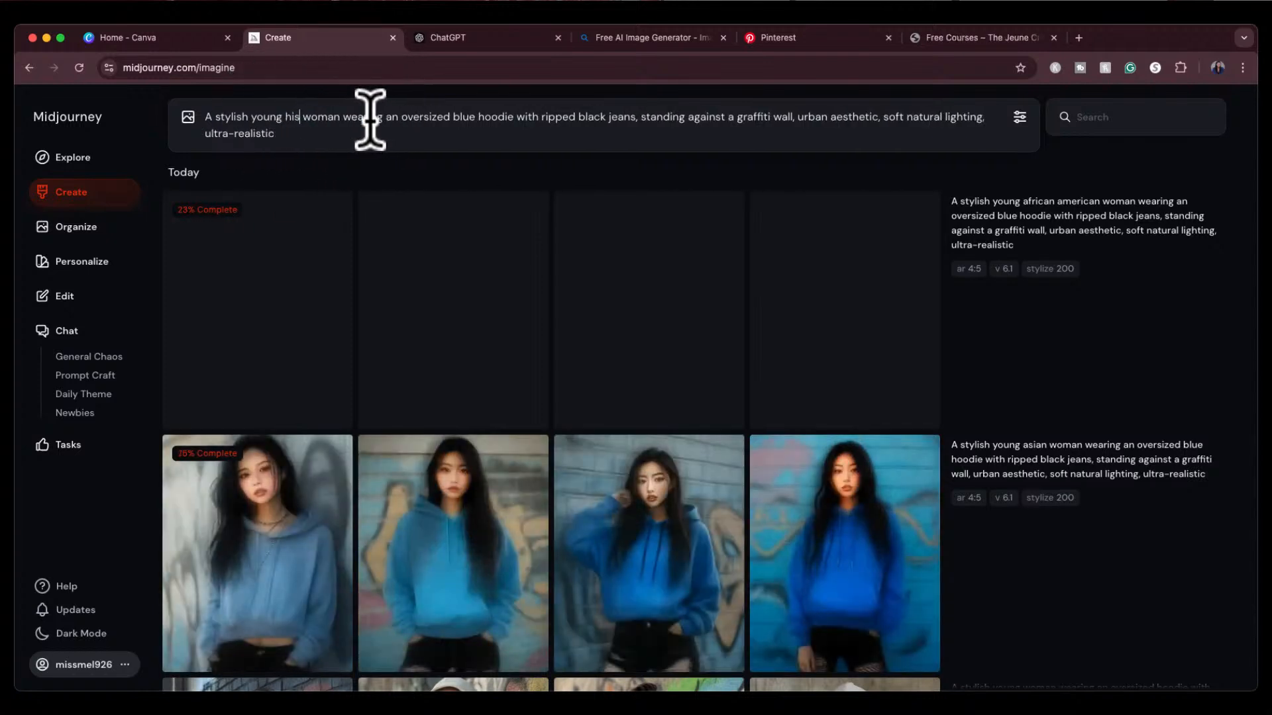
key("Return")
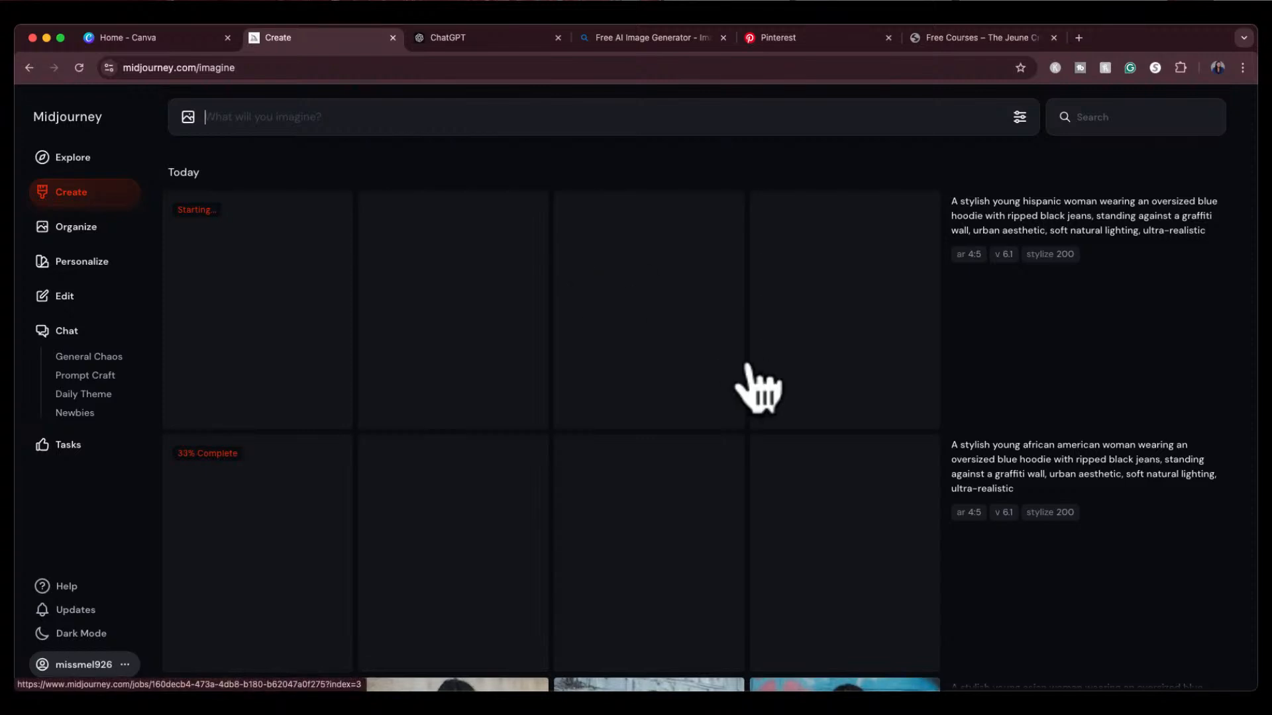
Step: Examine the generated images of the Asian woman in the blue hoodie, enlarging the last two to full size
scroll(759, 390, "down", 5)
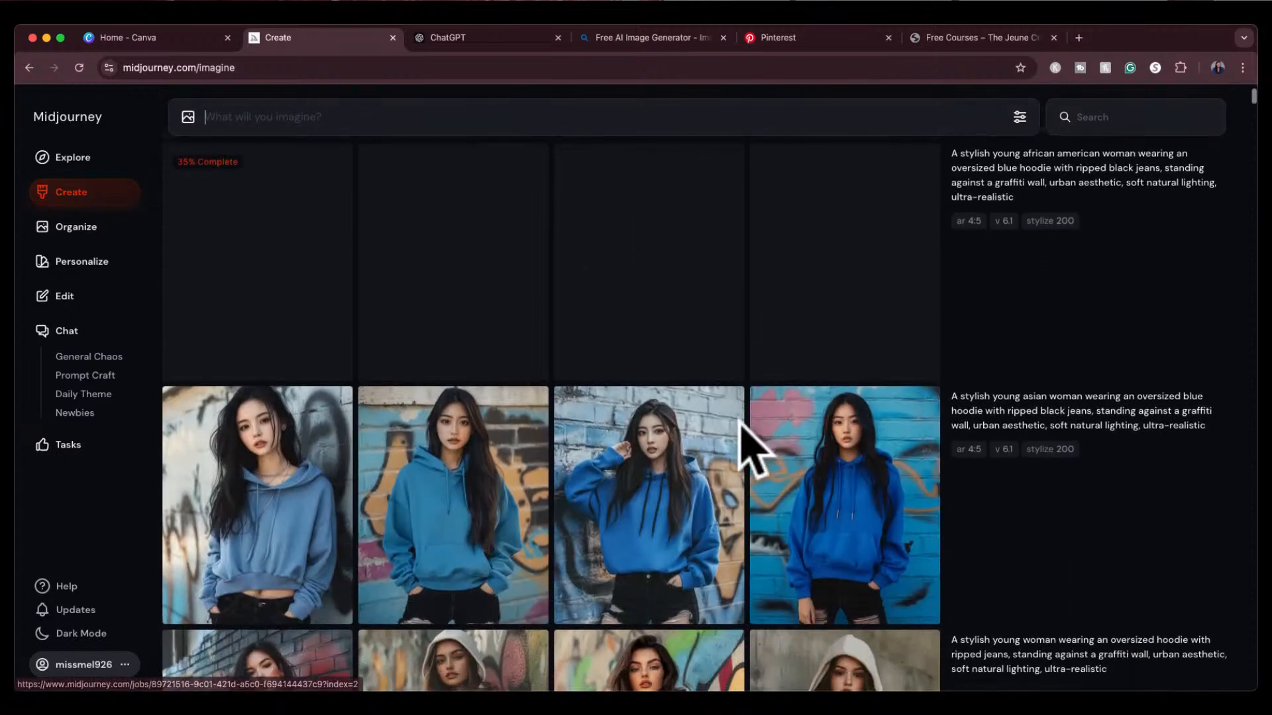
scroll(737, 431, "down", 1)
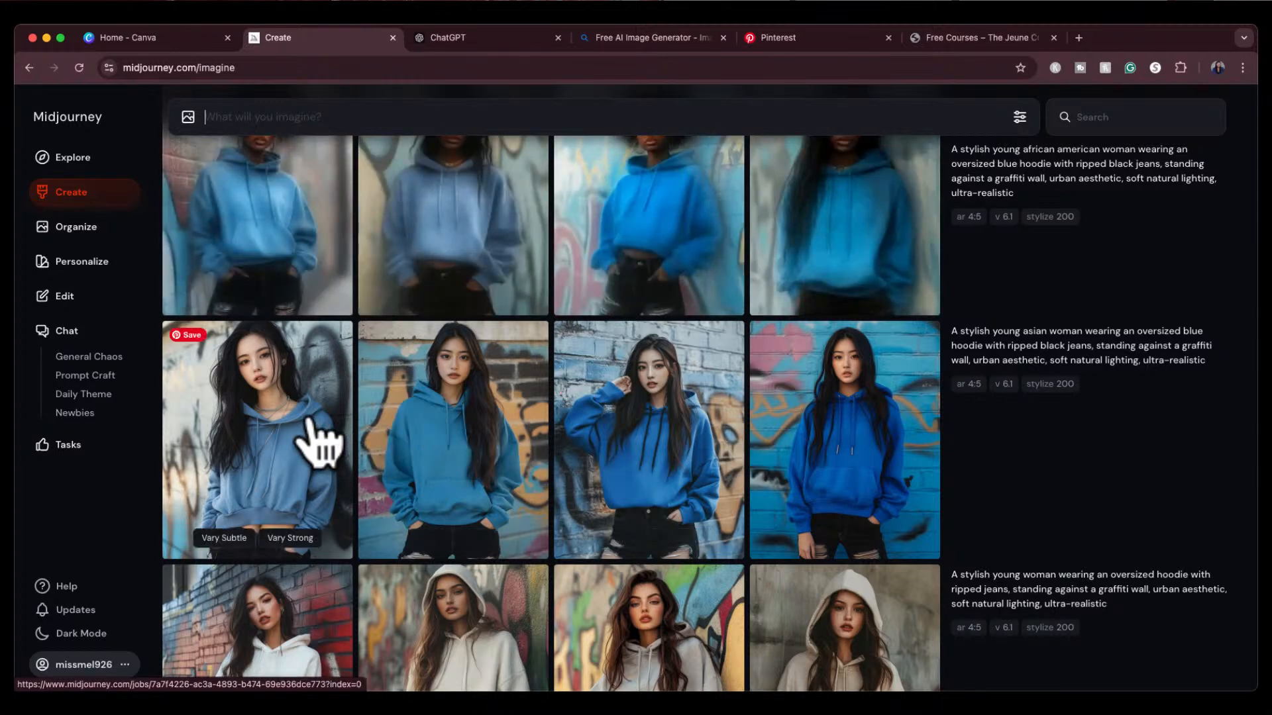
left_click(433, 409)
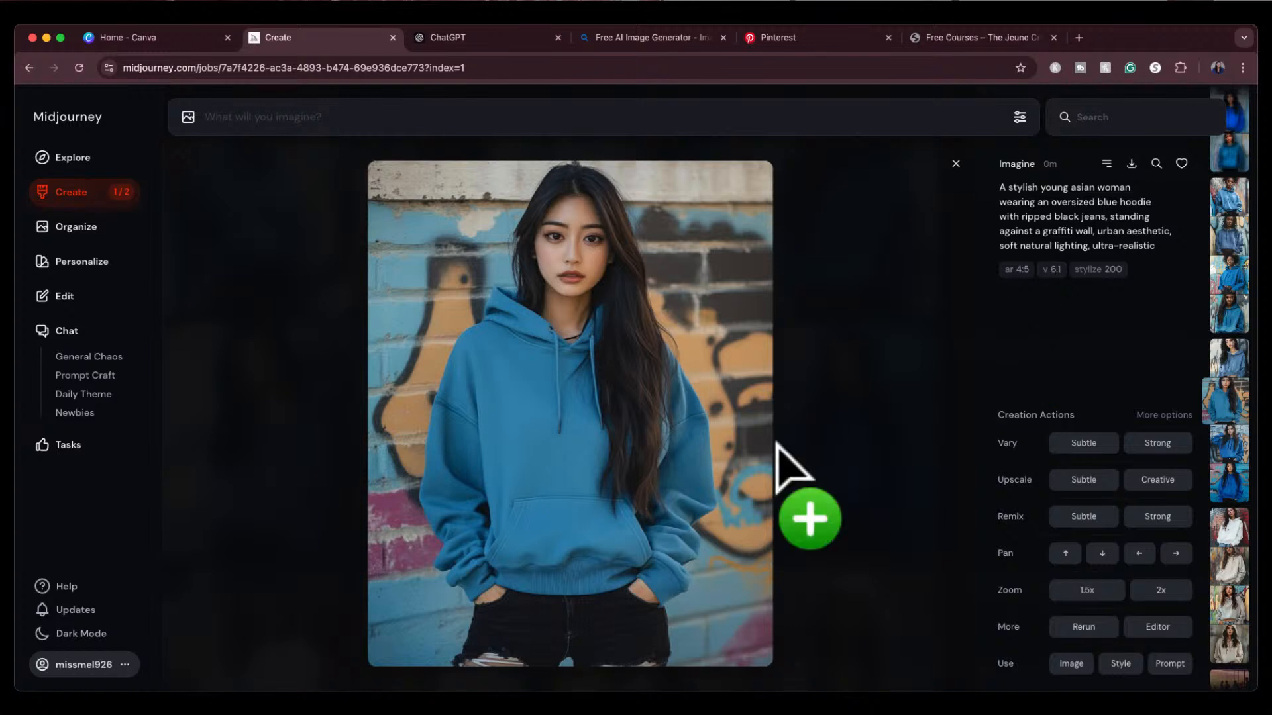
scroll(687, 469, "down", 1)
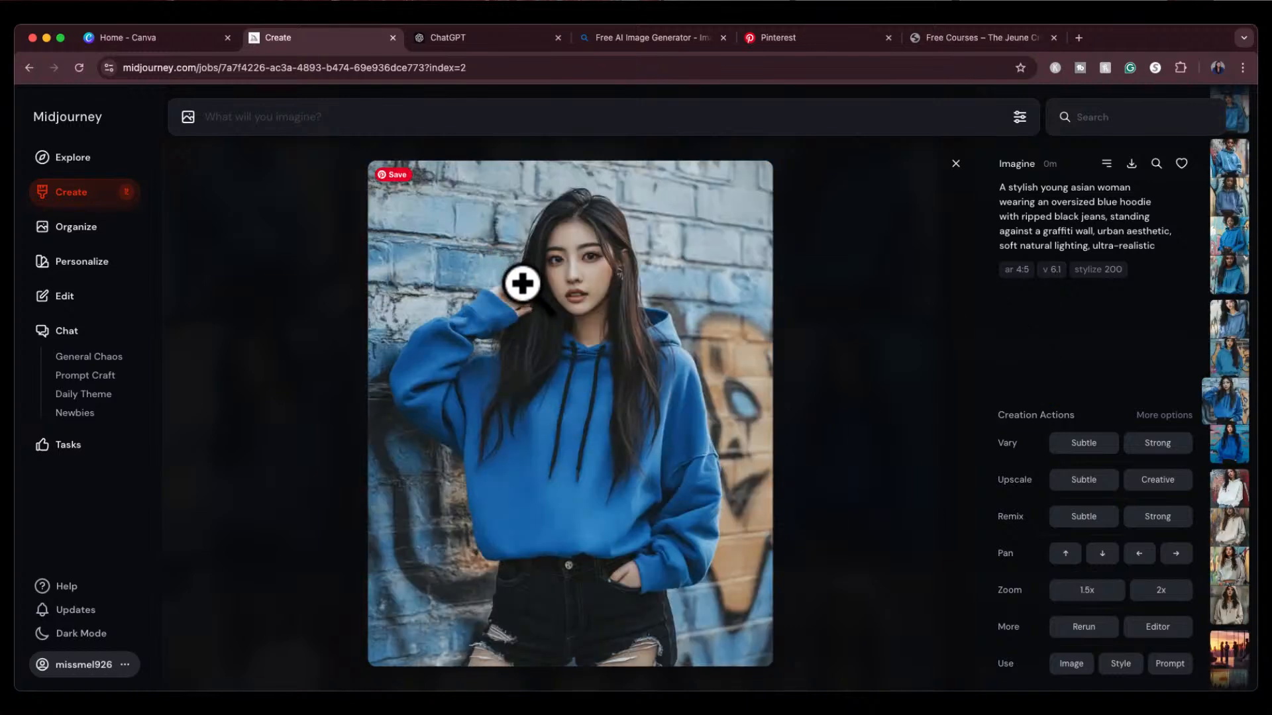
left_click(523, 281)
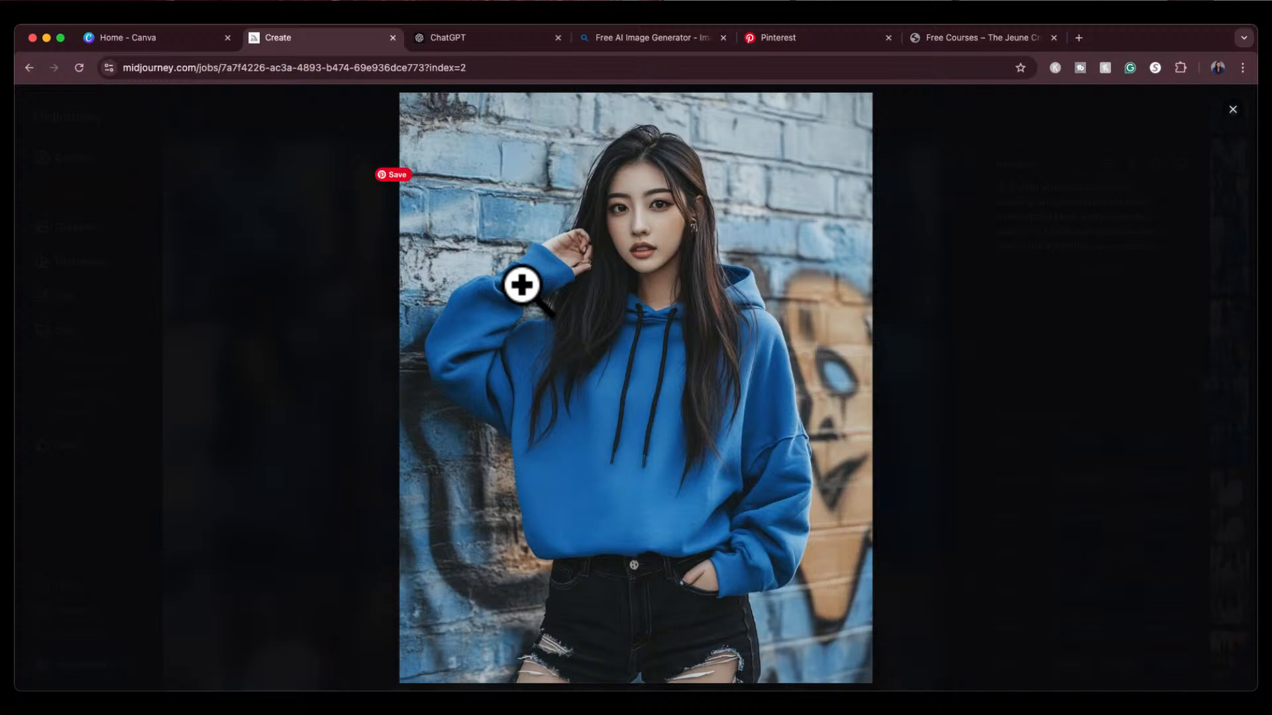
left_click(598, 234)
left_click(598, 234)
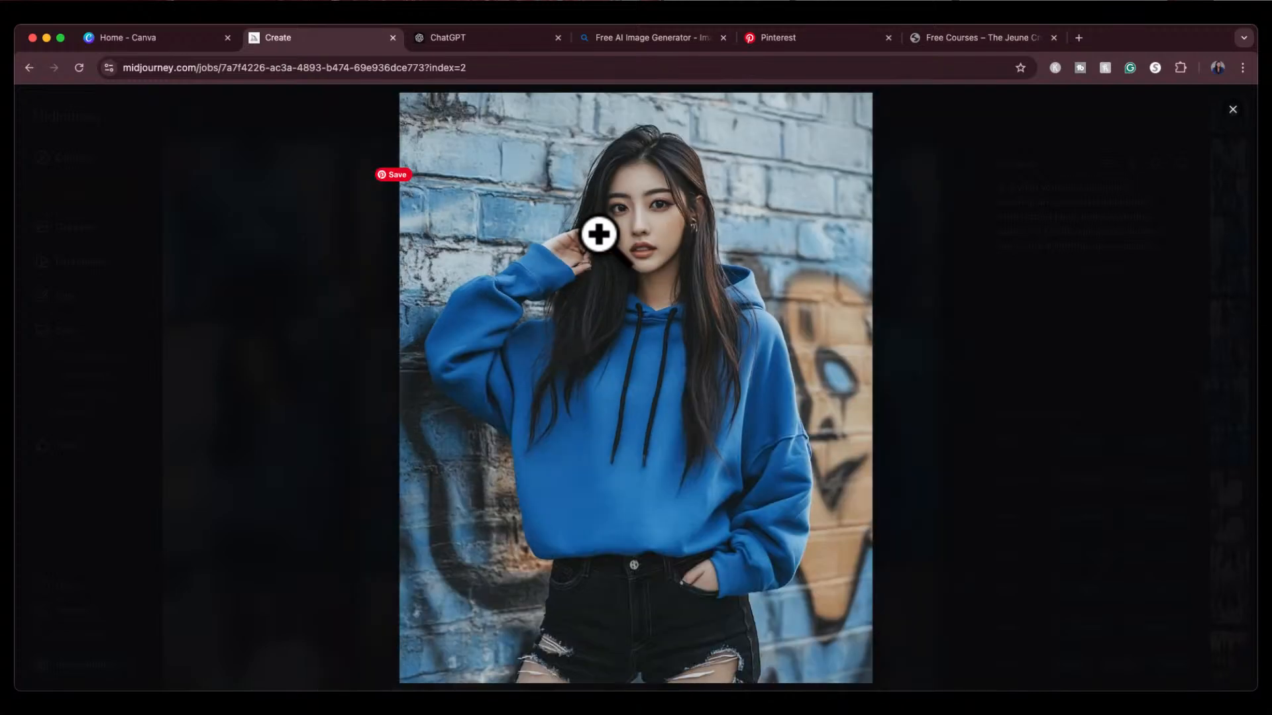
key("Right")
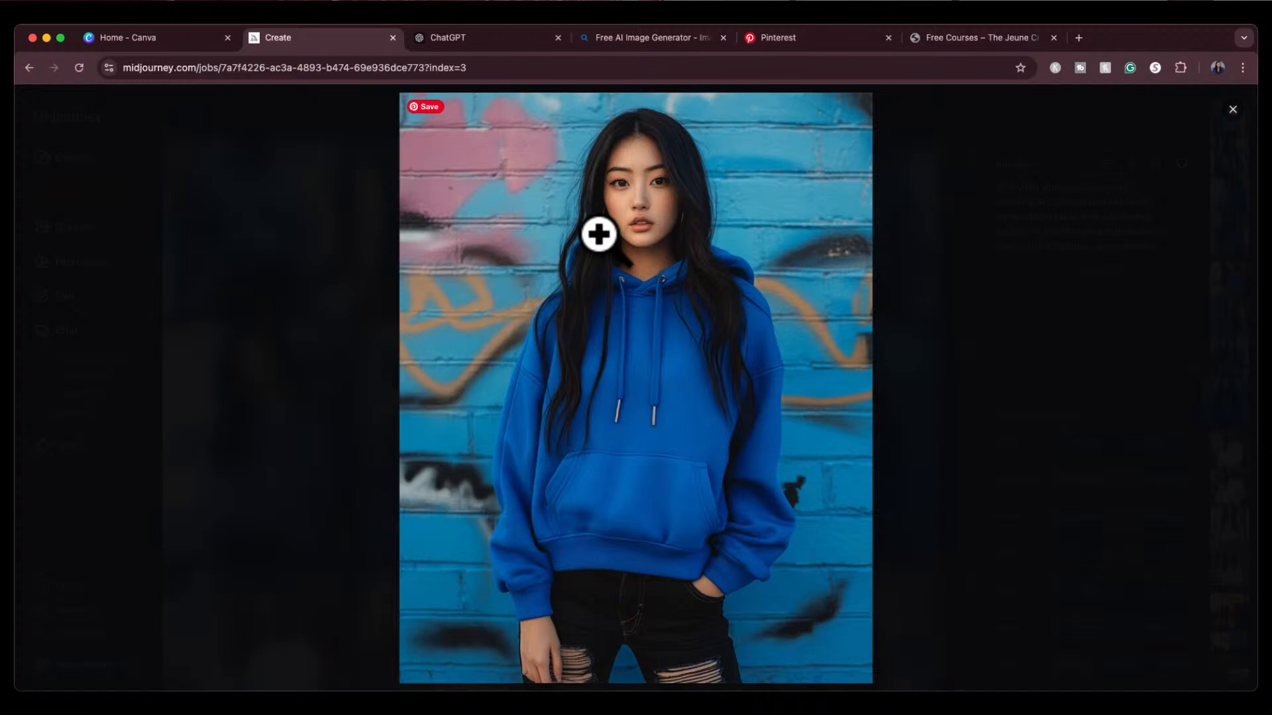
key("Escape")
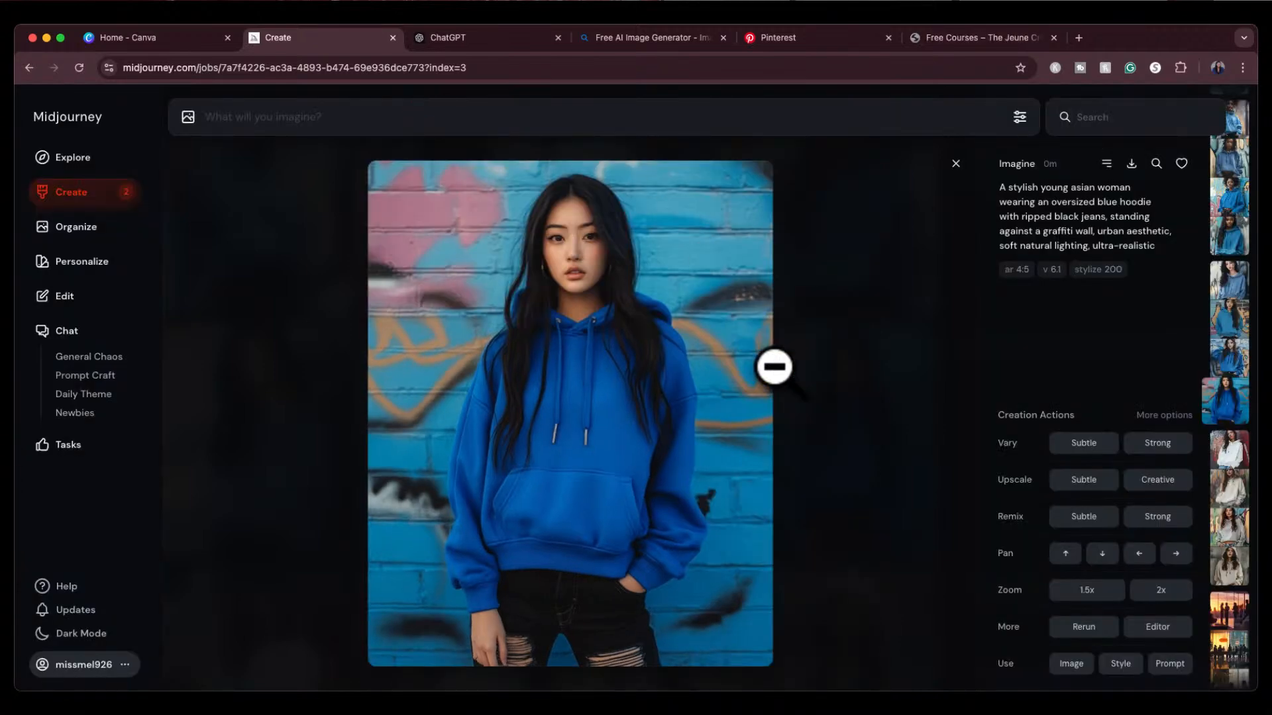
Step: Erase the hoodie from the second Asian woman image in the editor and submit the edit with the prompt changed to an oversized pink hoodie
key("Left")
key("Left")
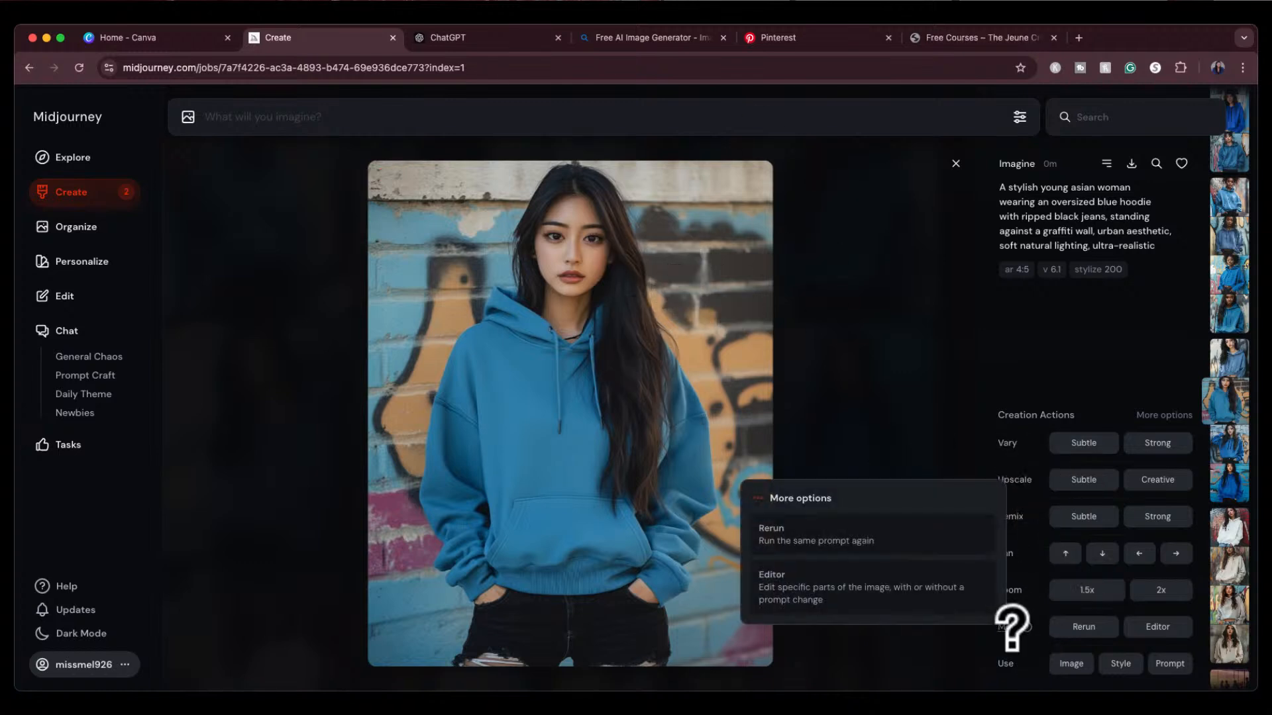
left_click(1158, 631)
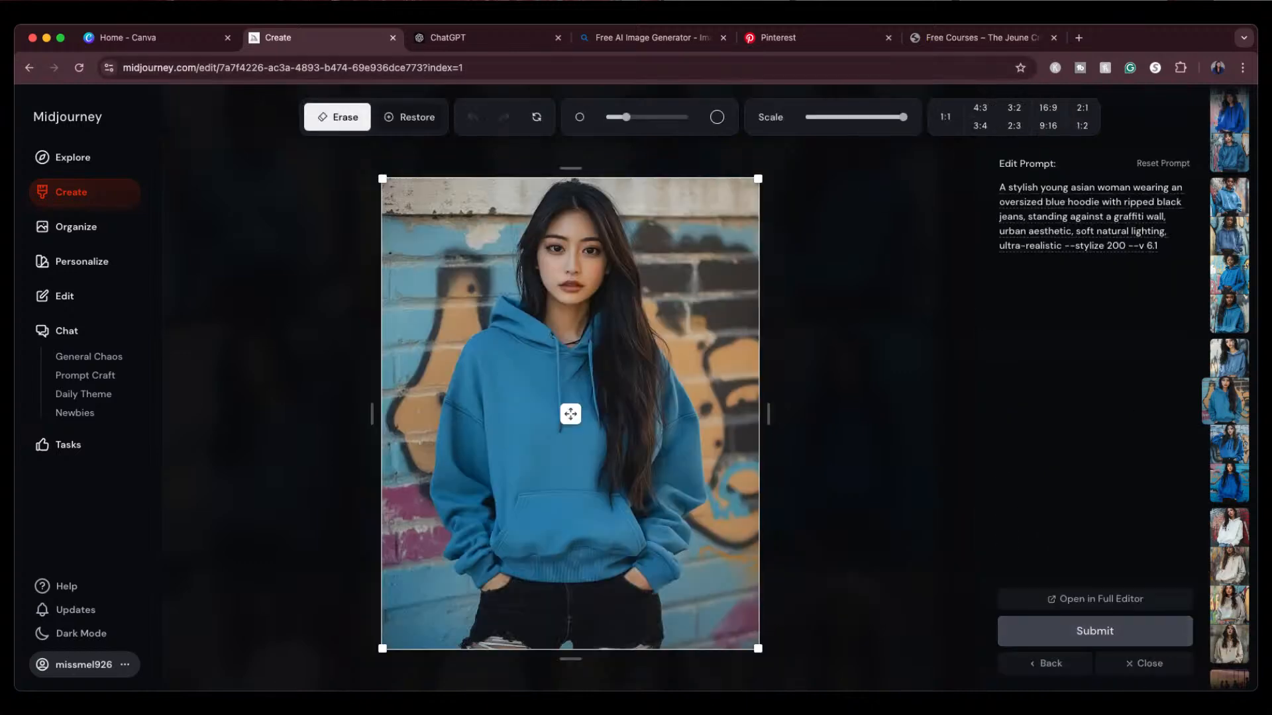
left_click(331, 119)
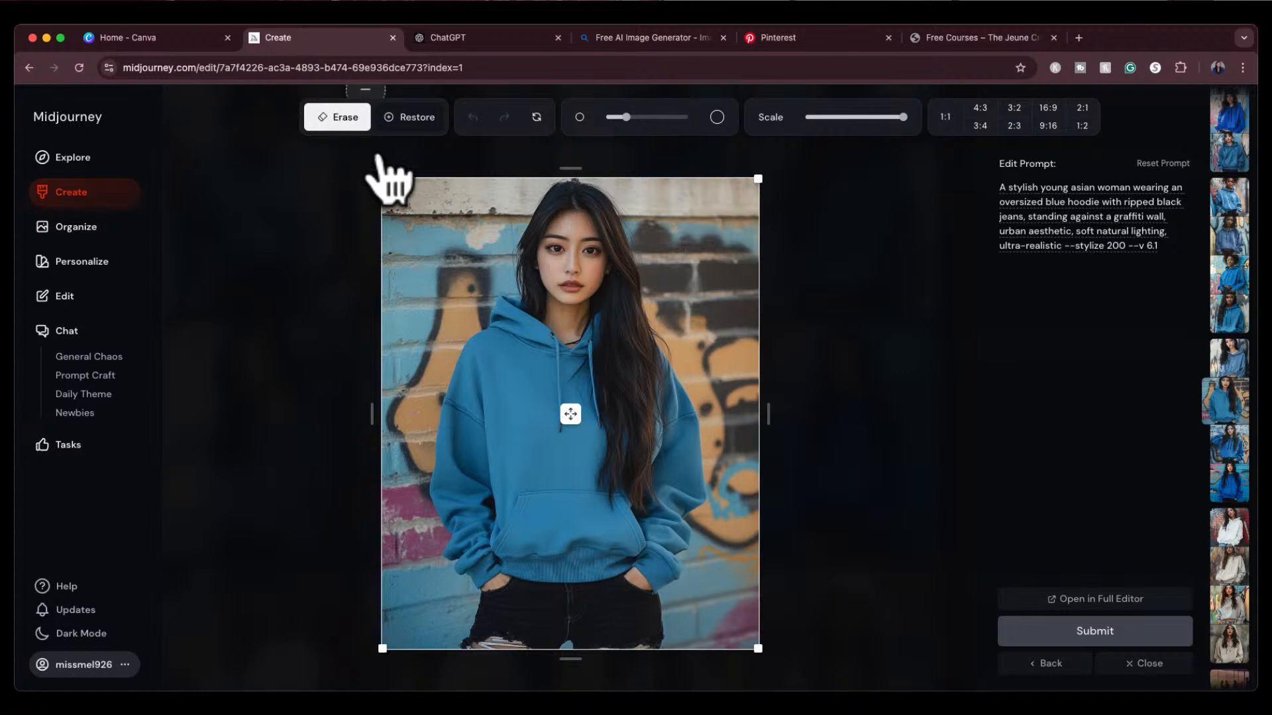
mouse_move(511, 318)
left_mouse_down()
mouse_move(575, 347)
mouse_move(596, 323)
mouse_move(536, 365)
mouse_move(496, 337)
mouse_move(472, 360)
mouse_move(452, 431)
mouse_move(453, 518)
mouse_move(443, 480)
mouse_move(467, 563)
left_mouse_up()
mouse_move(472, 571)
left_mouse_down()
mouse_move(469, 466)
mouse_move(486, 370)
mouse_move(589, 369)
mouse_move(606, 478)
mouse_move(649, 398)
mouse_move(651, 365)
mouse_move(676, 409)
mouse_move(689, 496)
mouse_move(668, 579)
mouse_move(657, 582)
mouse_move(643, 528)
mouse_move(659, 411)
mouse_move(616, 517)
mouse_move(616, 559)
mouse_move(539, 568)
mouse_move(517, 558)
mouse_move(500, 512)
mouse_move(492, 396)
mouse_move(577, 394)
mouse_move(518, 413)
mouse_move(576, 424)
mouse_move(506, 442)
mouse_move(594, 453)
mouse_move(510, 472)
mouse_move(602, 484)
mouse_move(518, 501)
mouse_move(531, 528)
mouse_move(582, 539)
mouse_move(564, 548)
mouse_move(594, 547)
left_mouse_up()
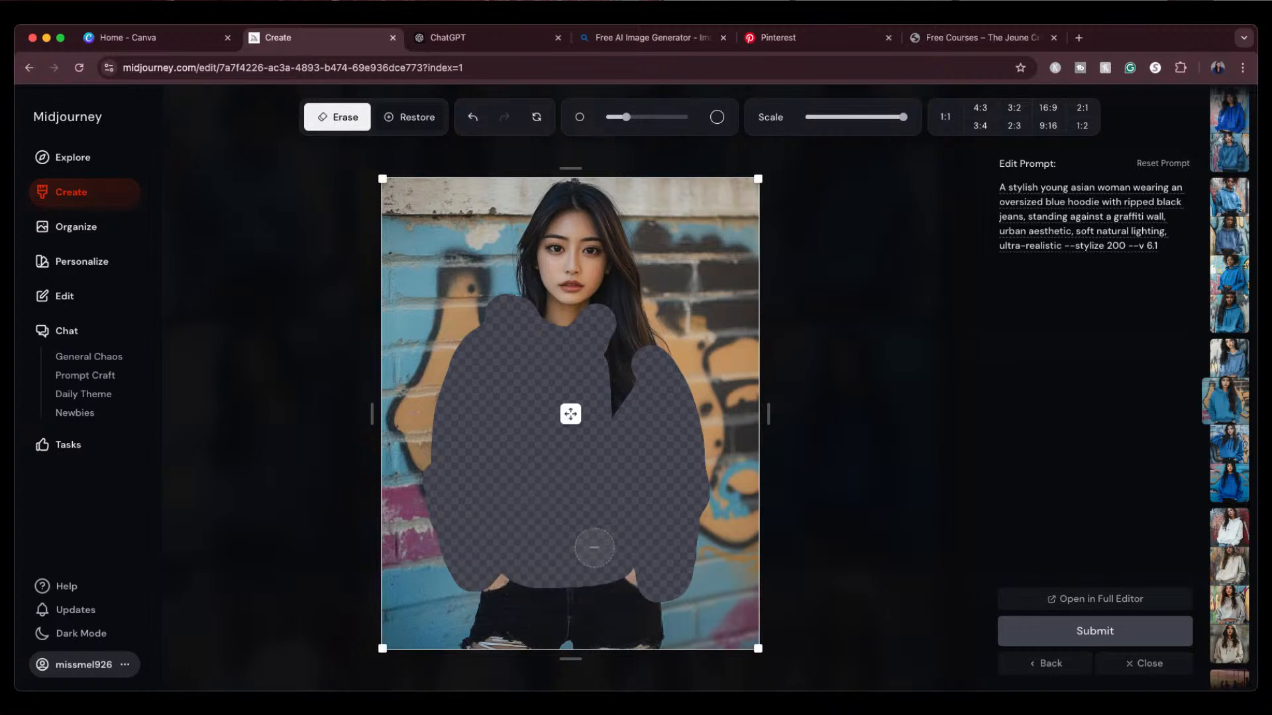
left_click(1055, 202)
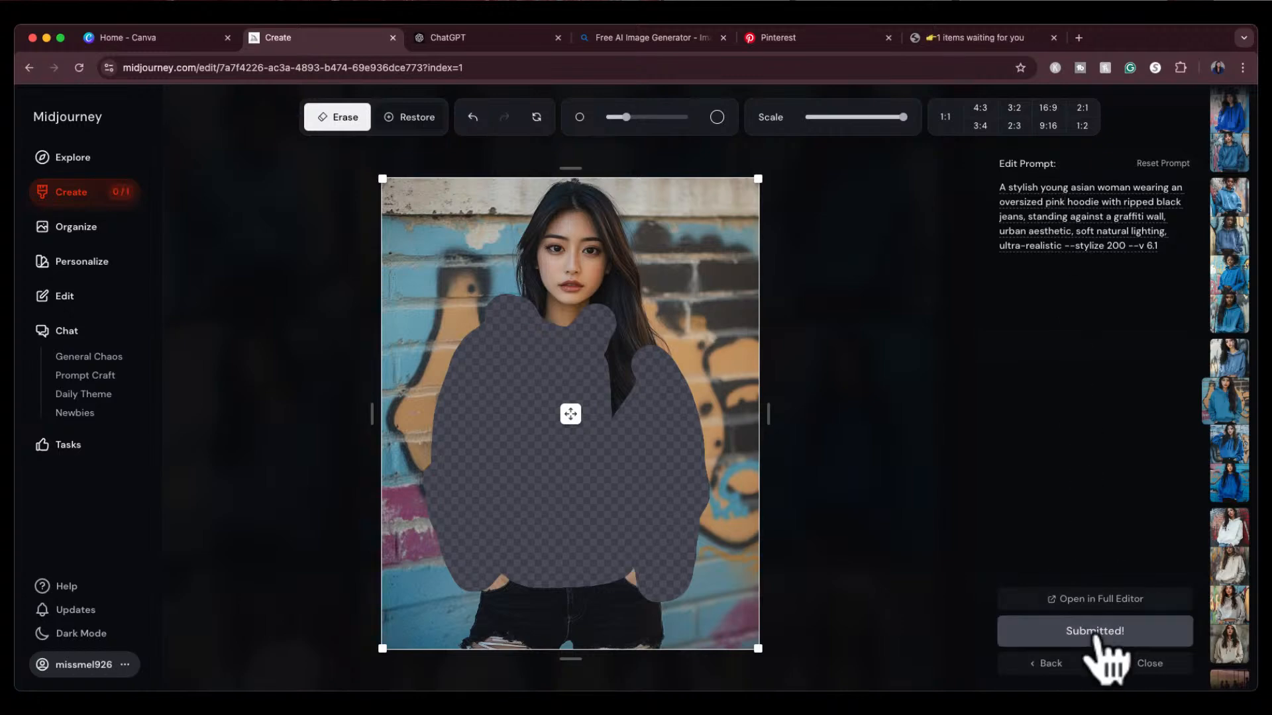
left_click(1130, 666)
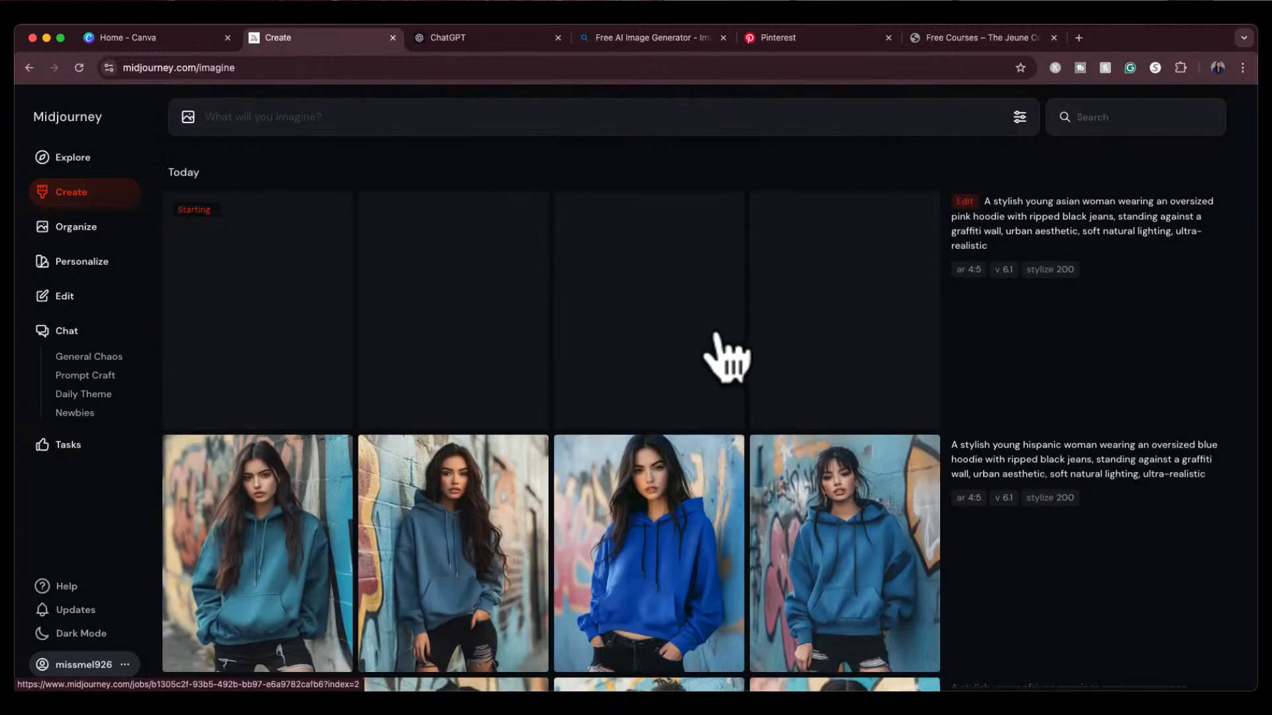
Step: Examine the four generated images of the African American woman in the blue hoodie one by one
scroll(728, 358, "down", 6)
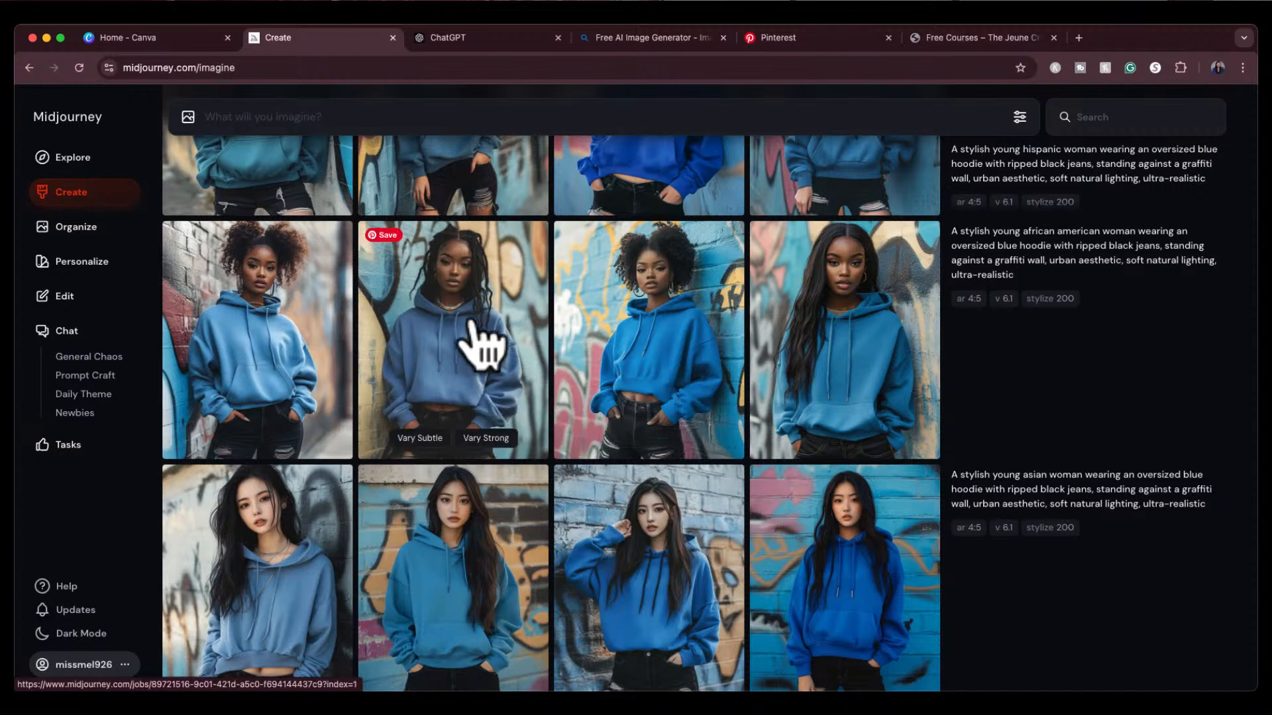
left_click(481, 346)
key("Left")
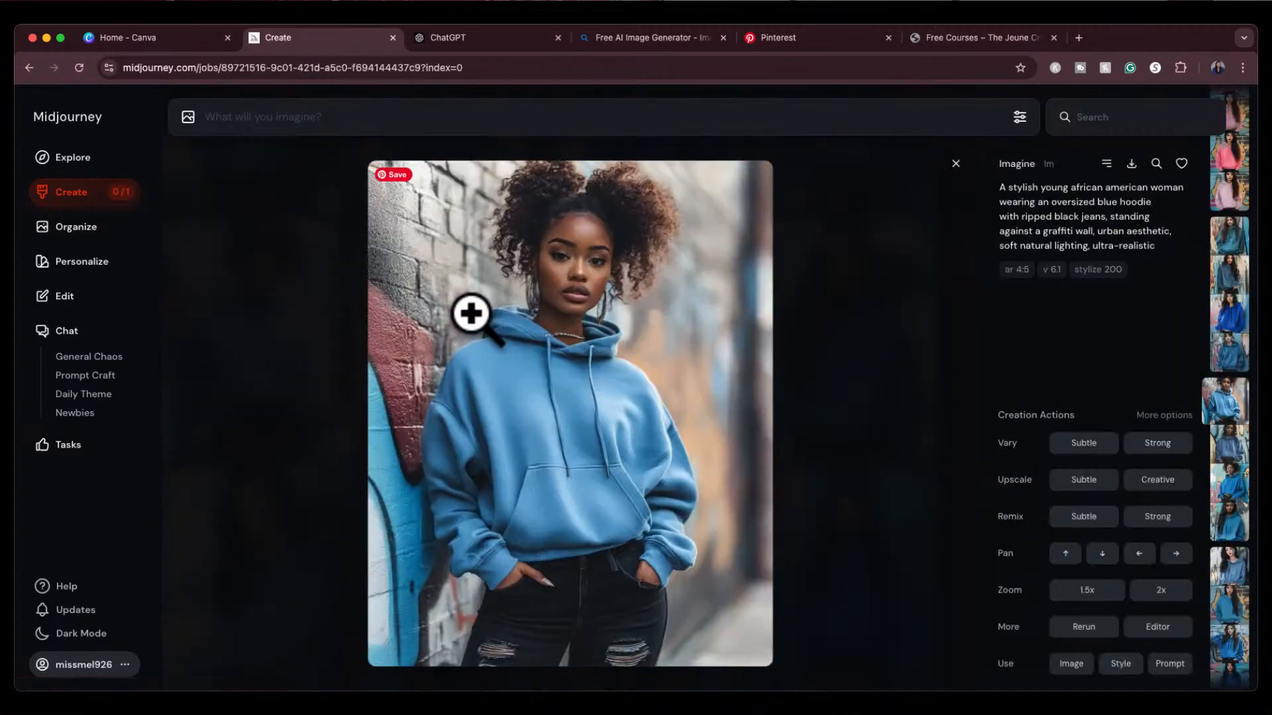
key("Right")
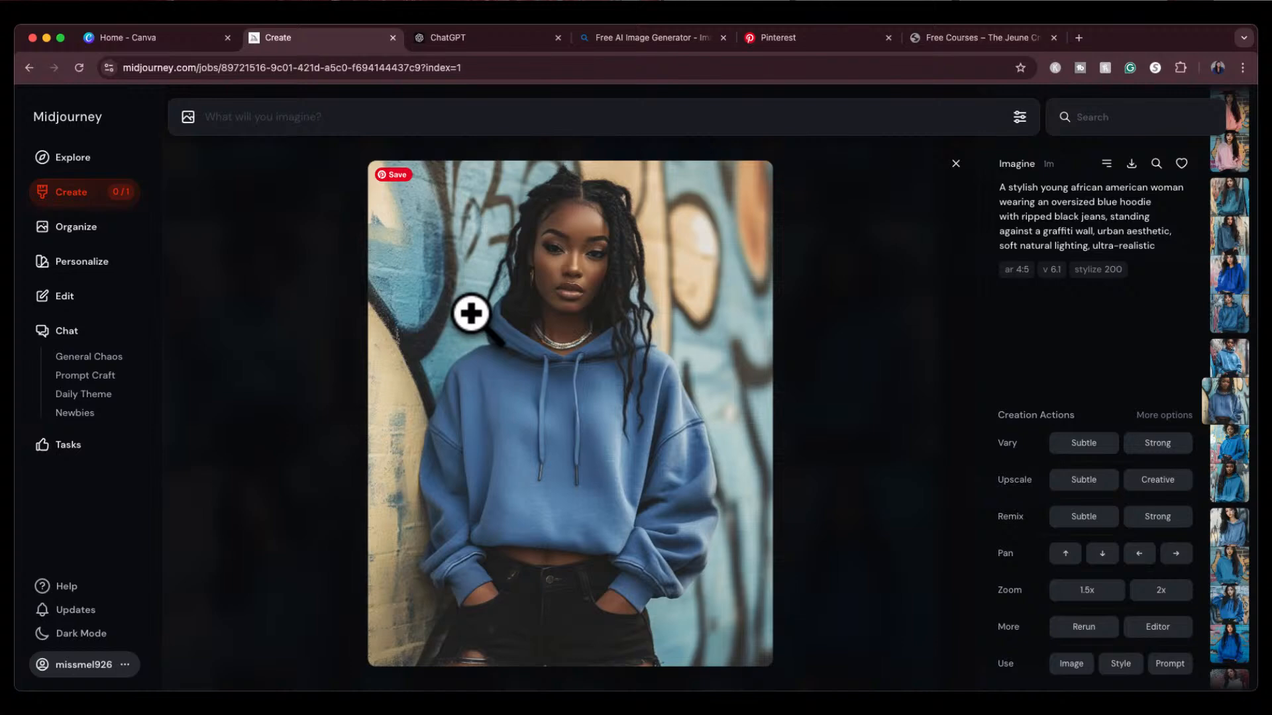
key("Right")
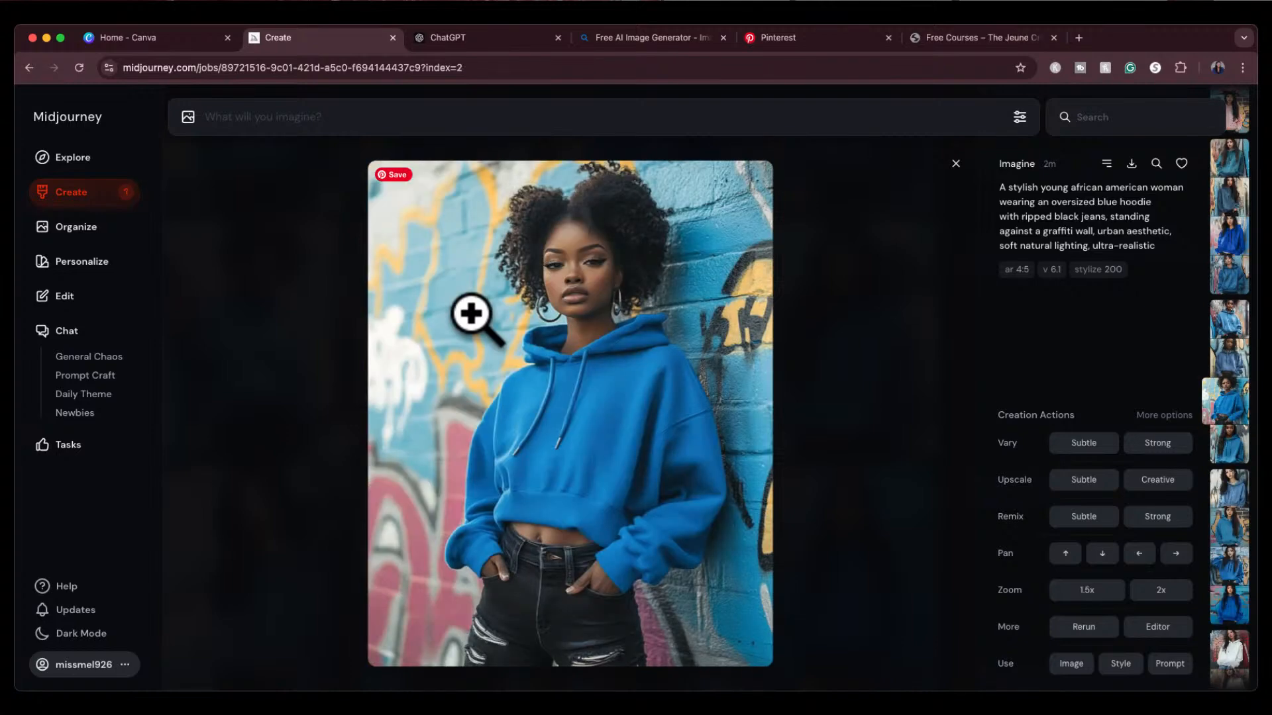
key("Right")
key("Left")
key("Left")
key("Left")
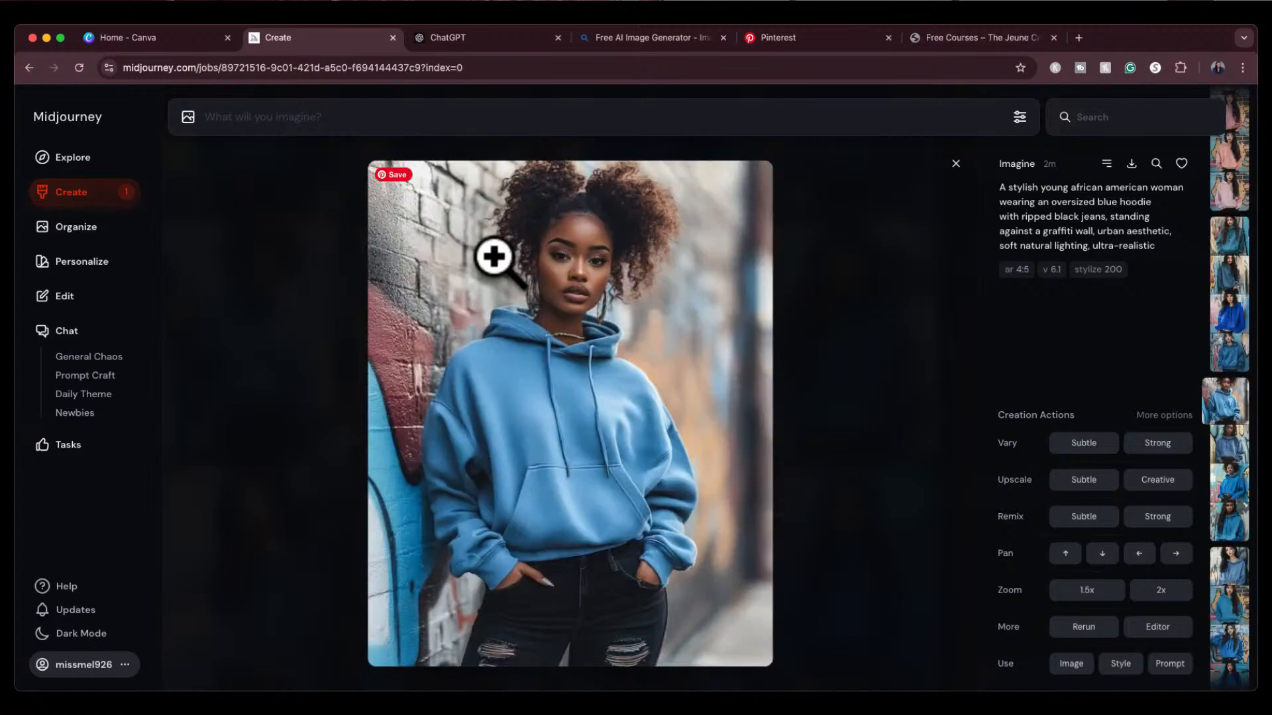
left_click(956, 163)
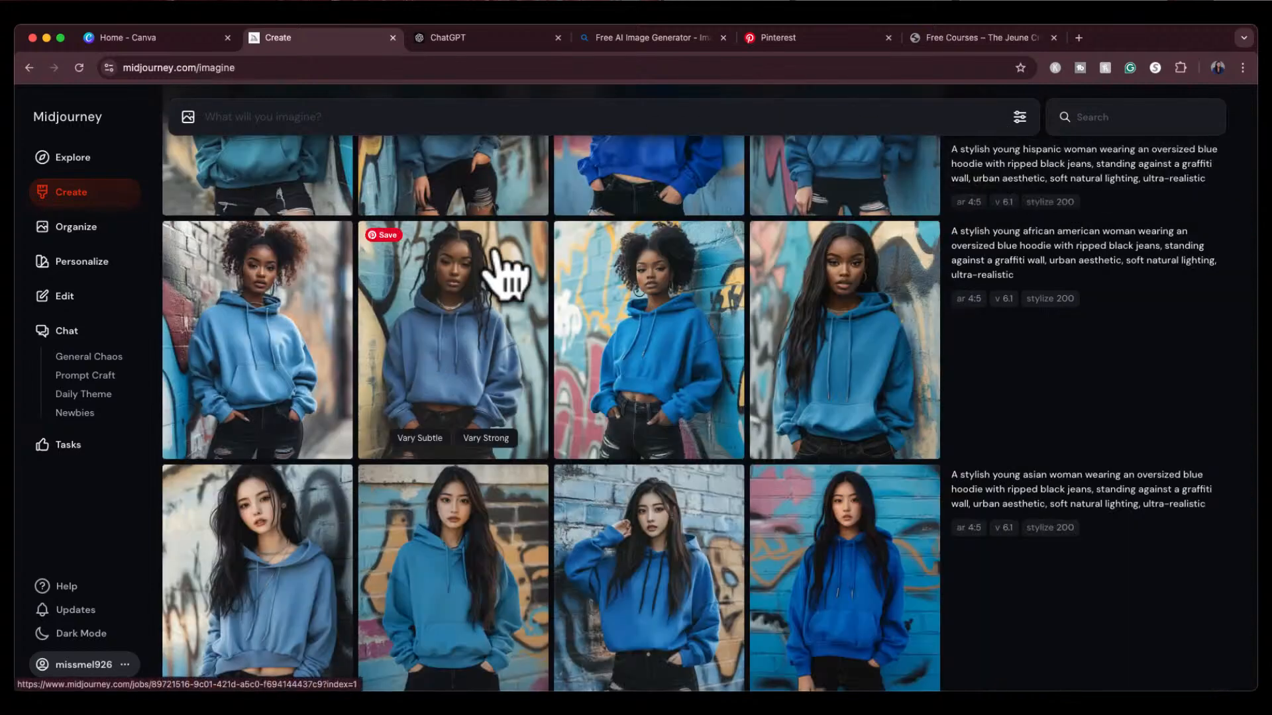
Step: Create strong variations of the first African American woman image in the blue hoodie
left_click(233, 354)
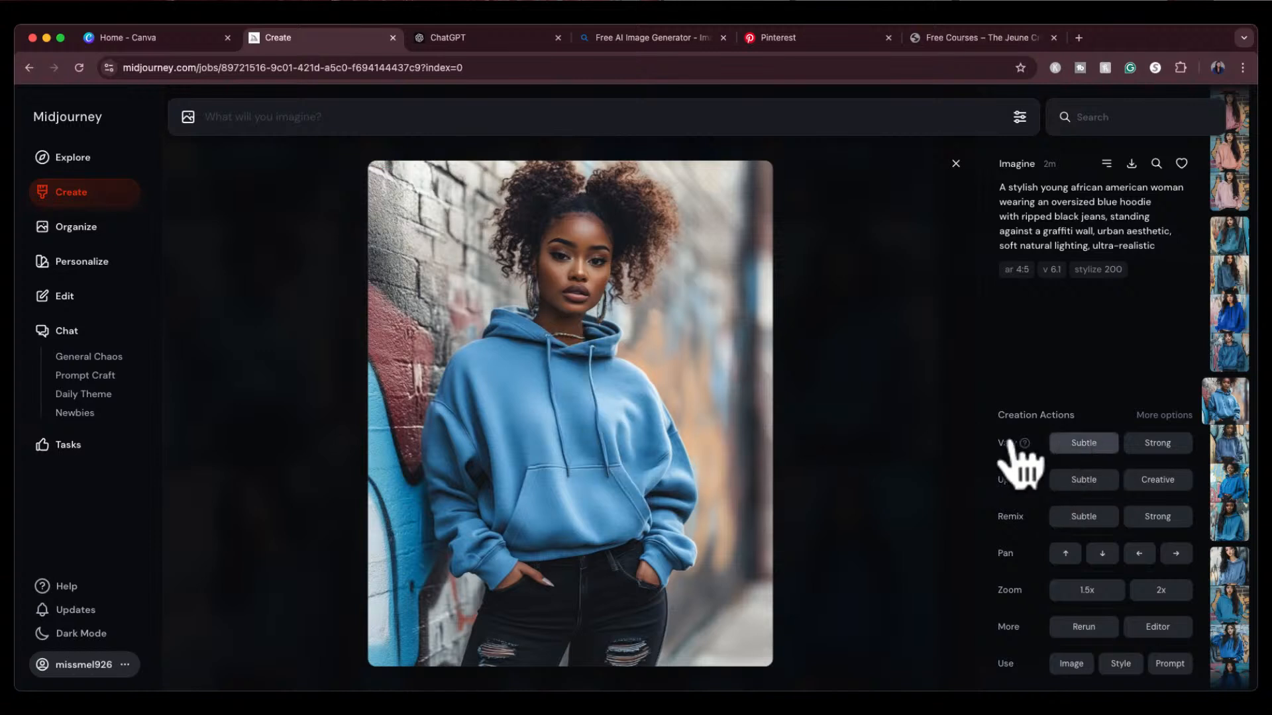
left_click(1156, 446)
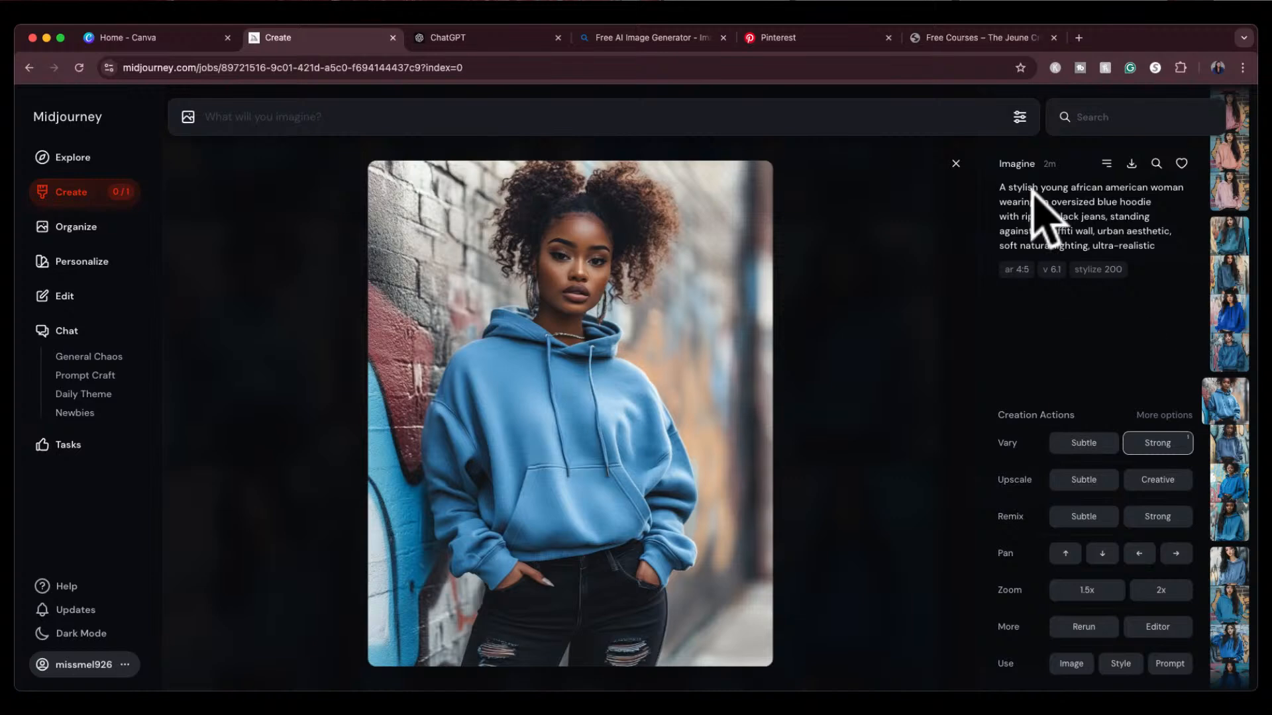
left_click(956, 163)
Step: Examine the four generated images of the Hispanic woman in the blue hoodie one by one
scroll(724, 398, "up", 3)
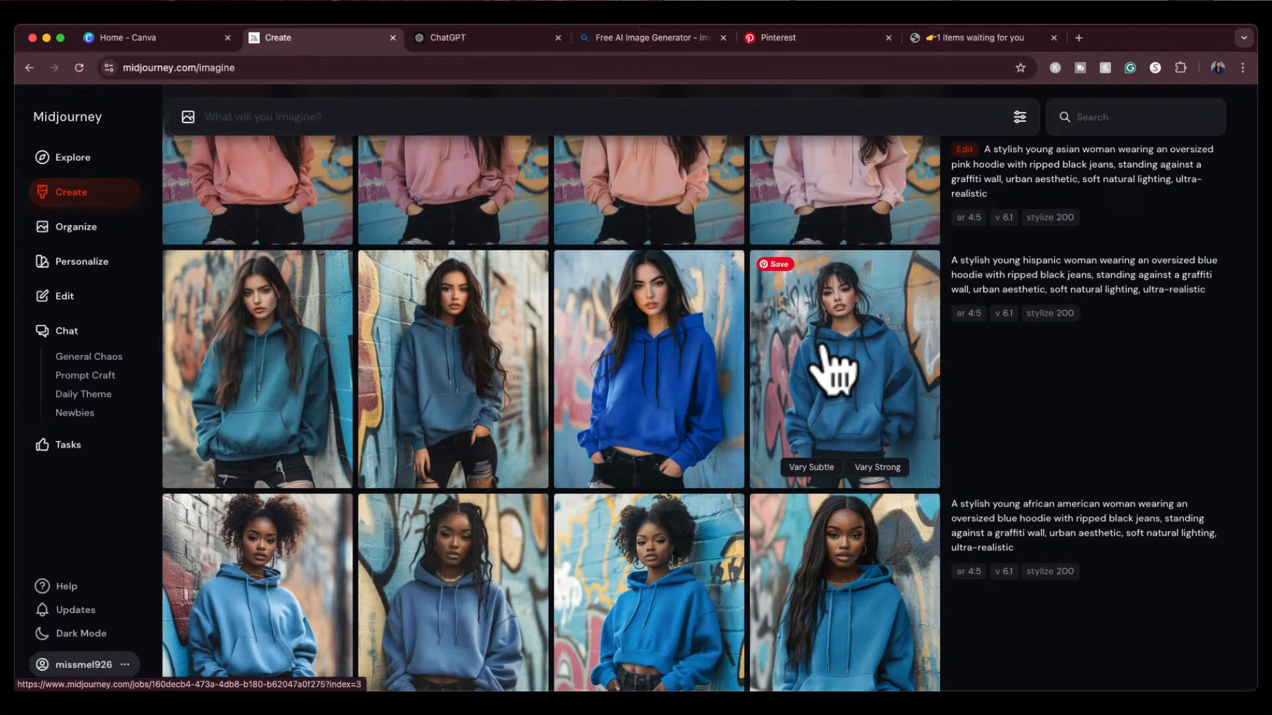
left_click(830, 361)
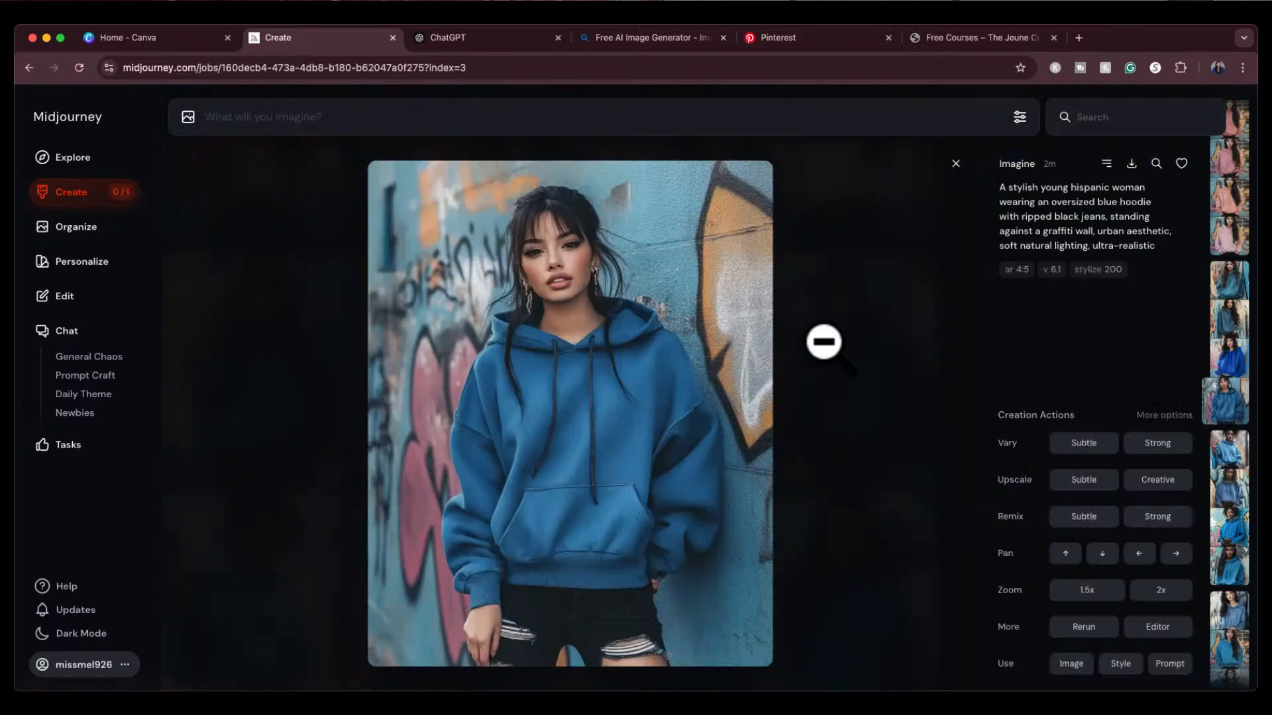
key("Left")
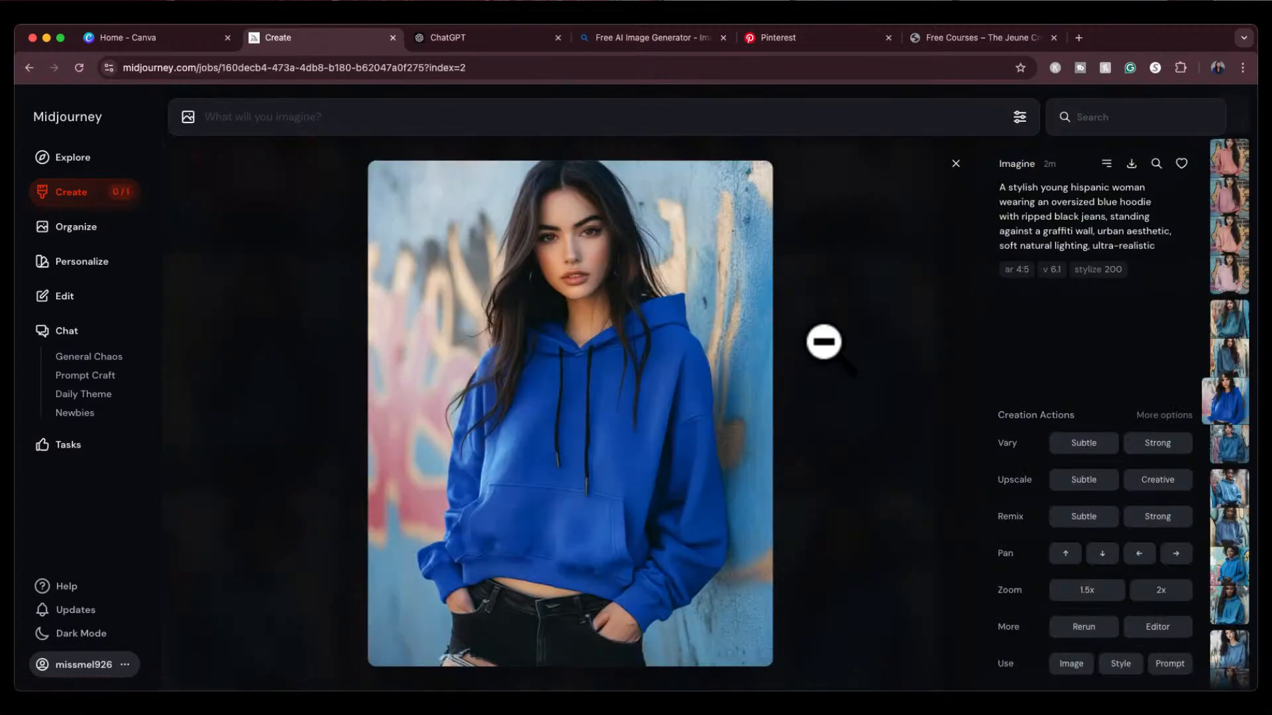
key("Right")
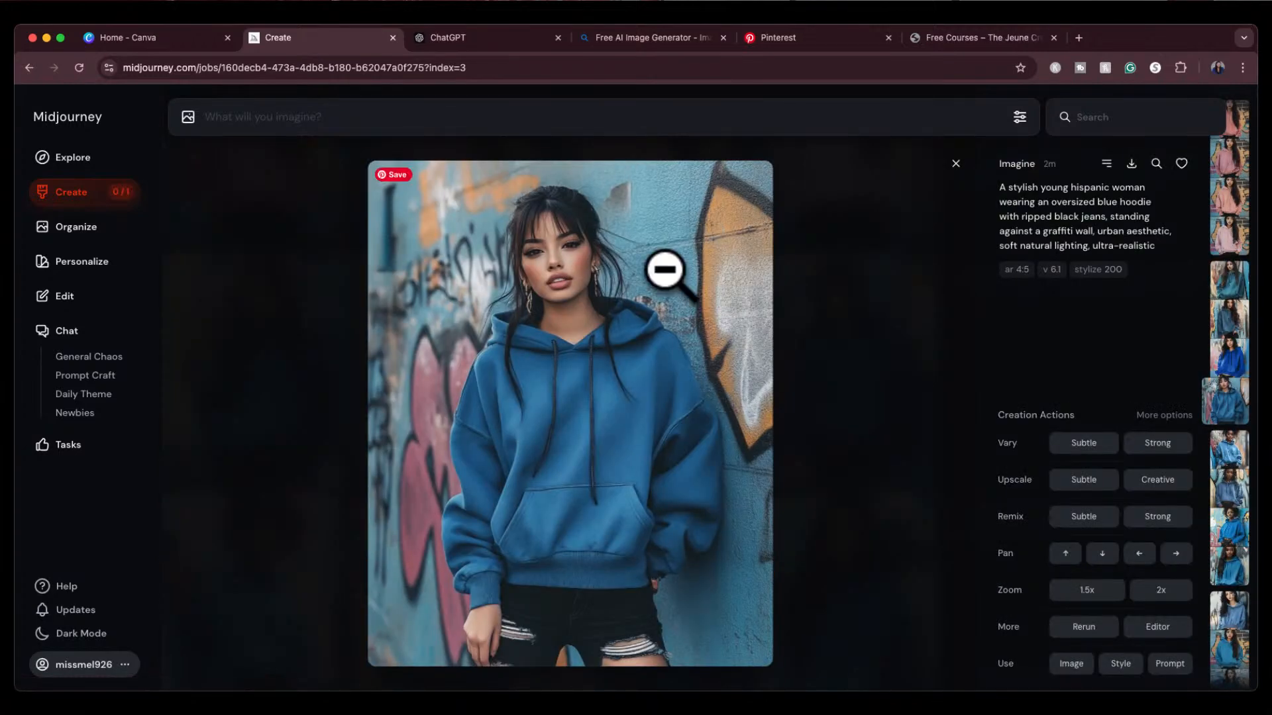
key("Left")
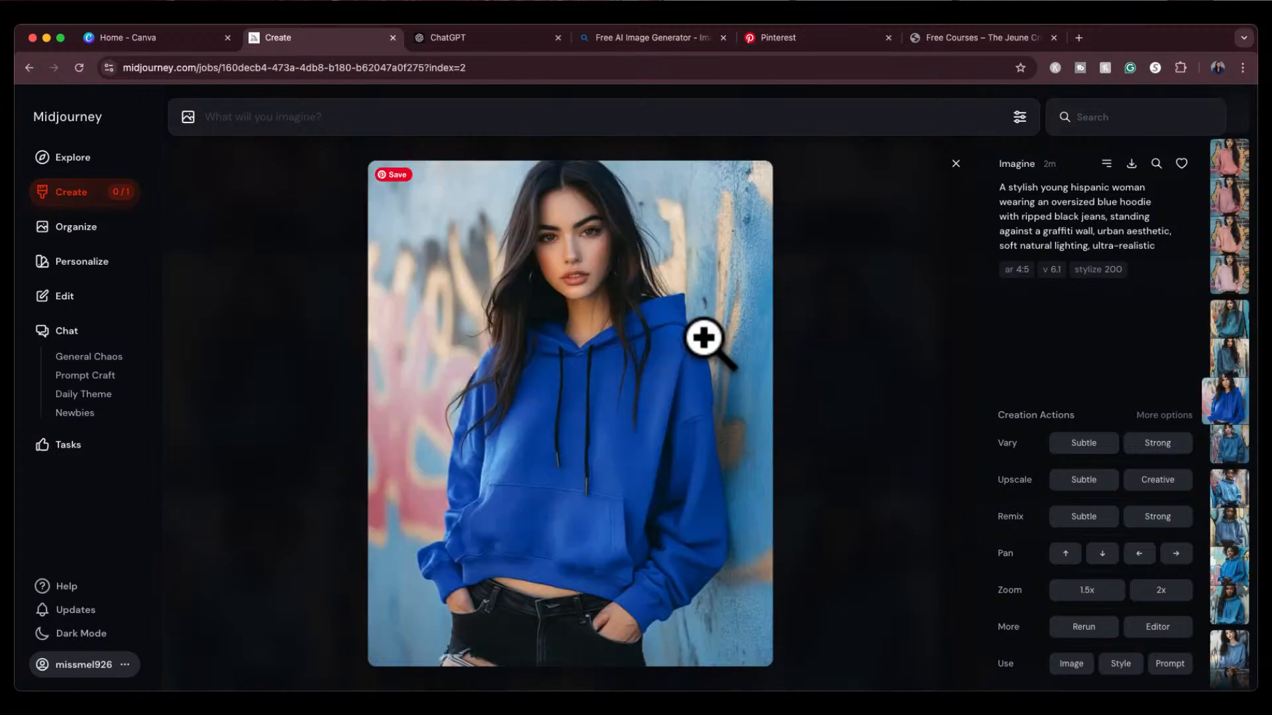
key("Left")
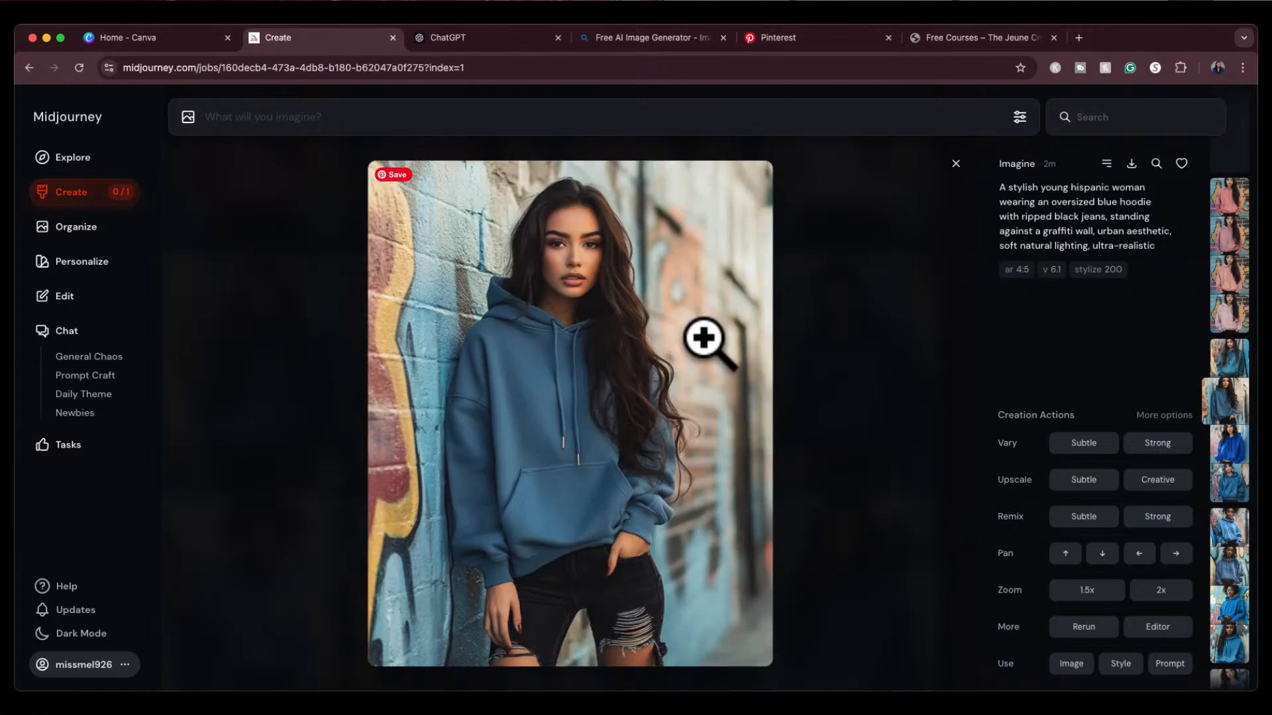
key("Left")
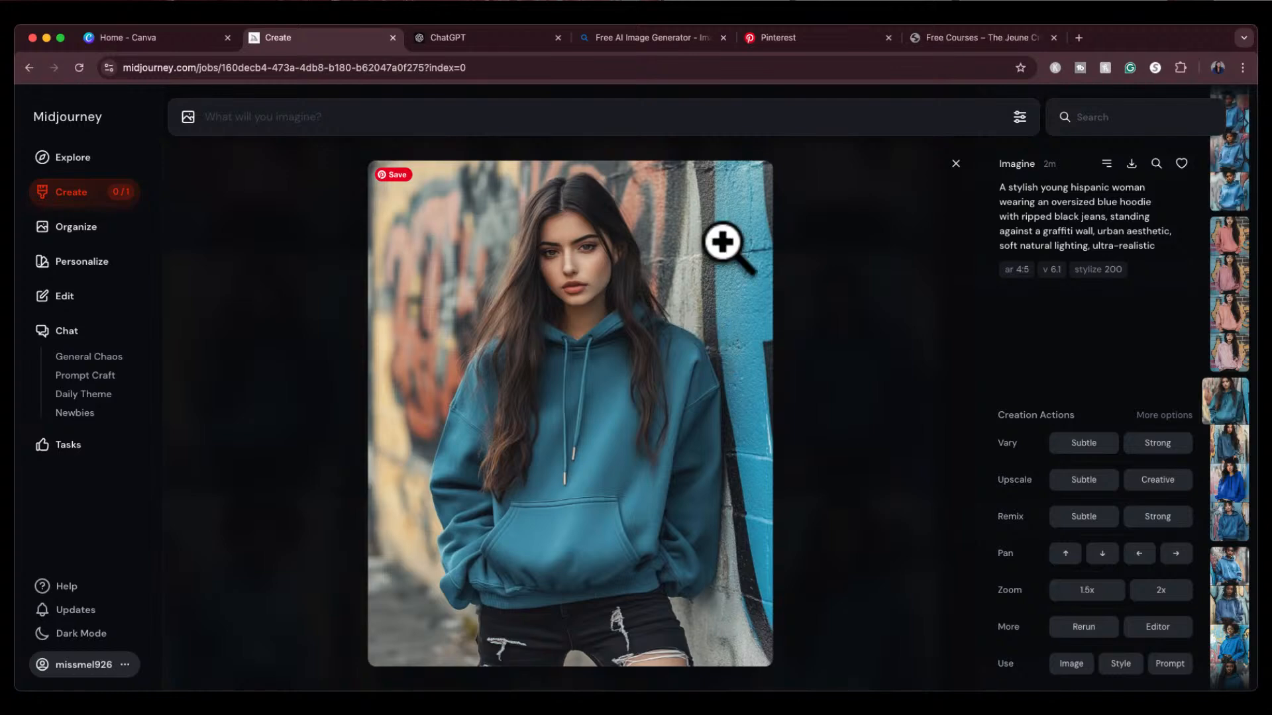
left_click(956, 164)
Step: Hide the original Hispanic and African American blue hoodie image sets from the creations feed
scroll(724, 305, "up", 3)
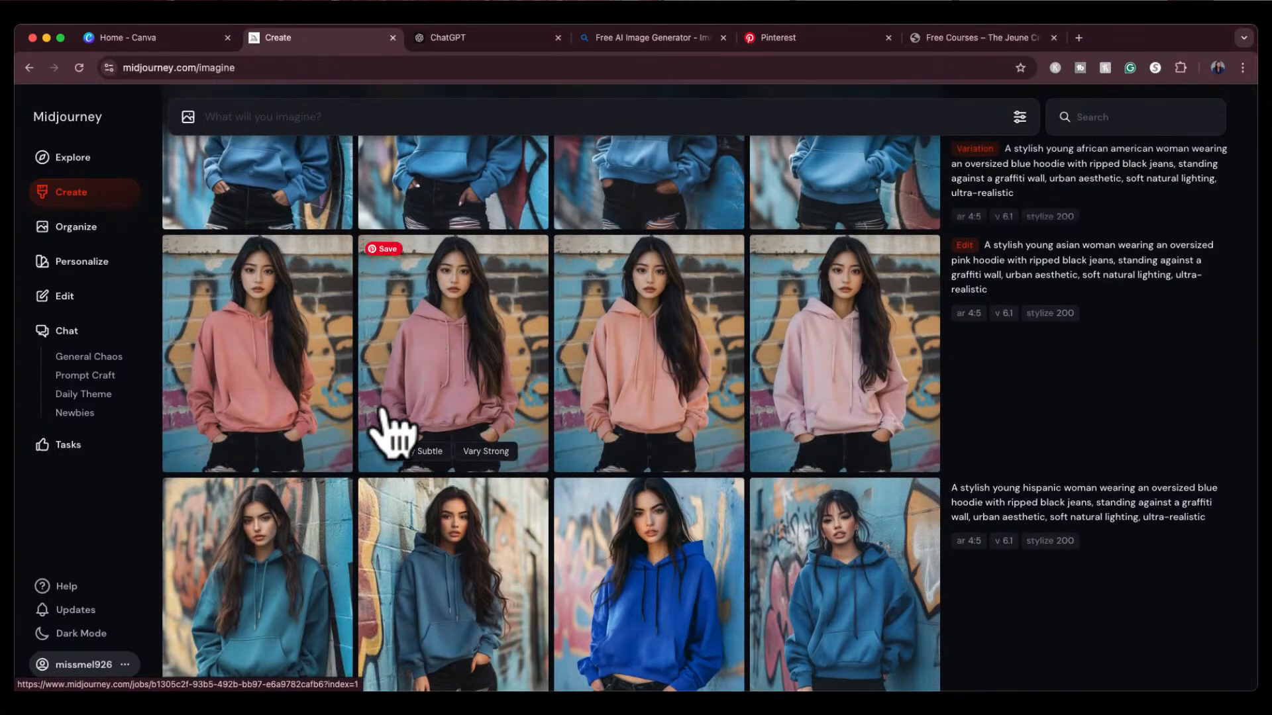
scroll(568, 477, "down", 2)
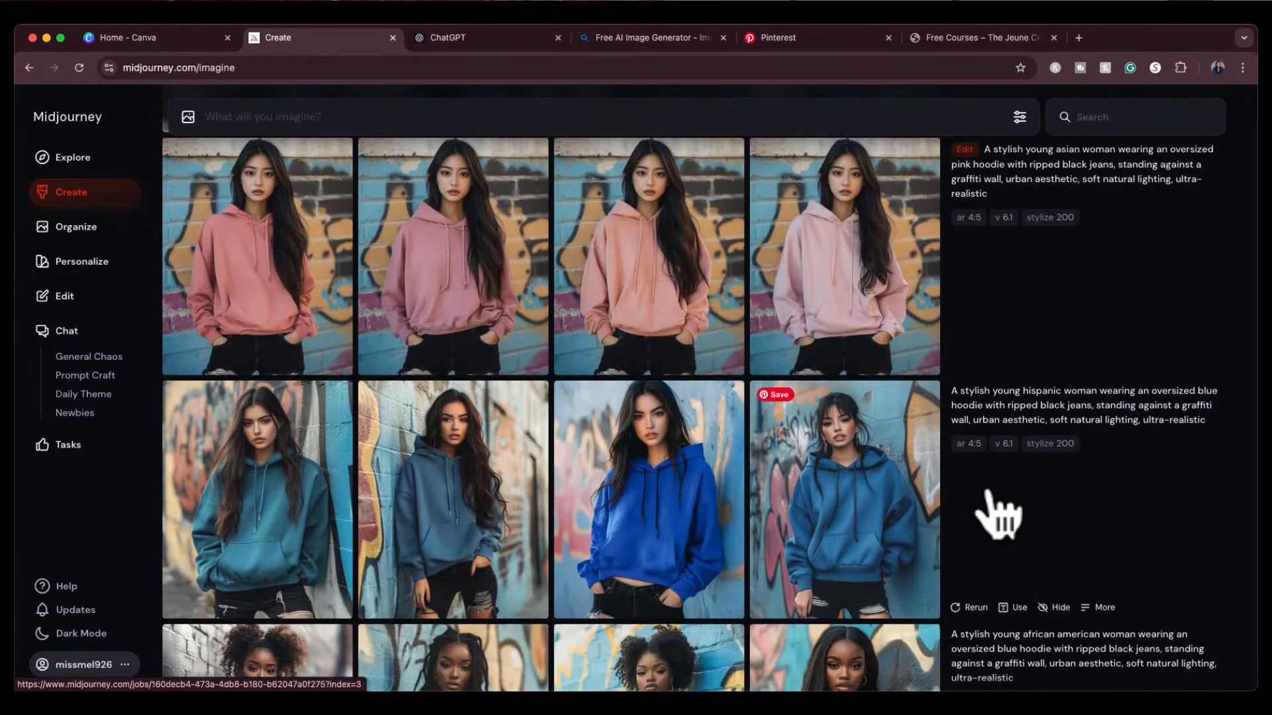
left_click(1055, 610)
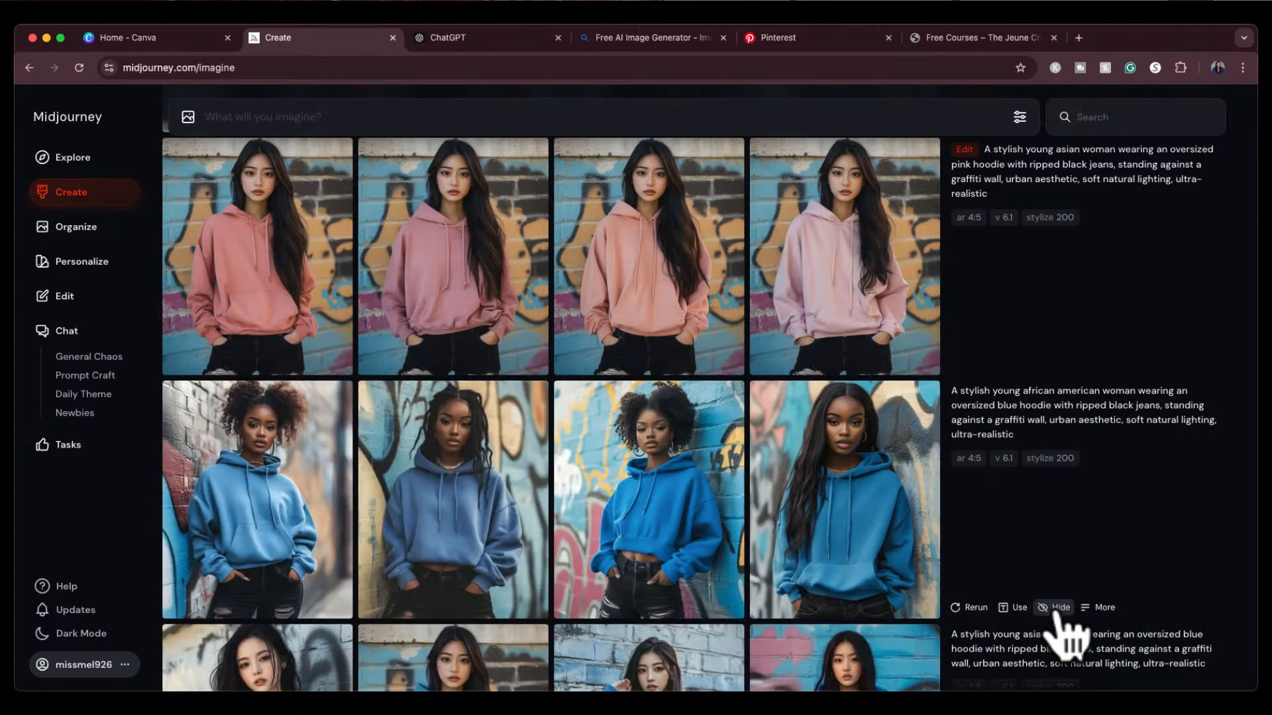
left_click(1056, 610)
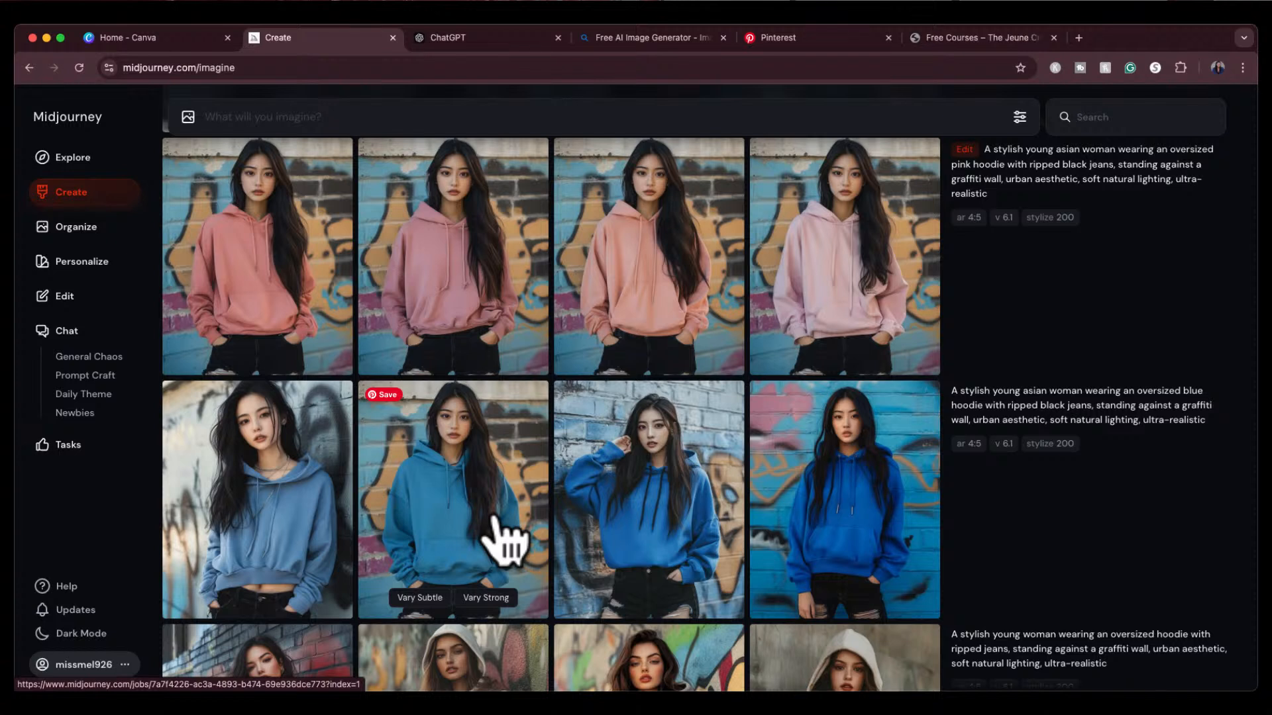
Step: Compare the second pink hoodie edit of the Asian woman with the original blue hoodie image
left_click(450, 275)
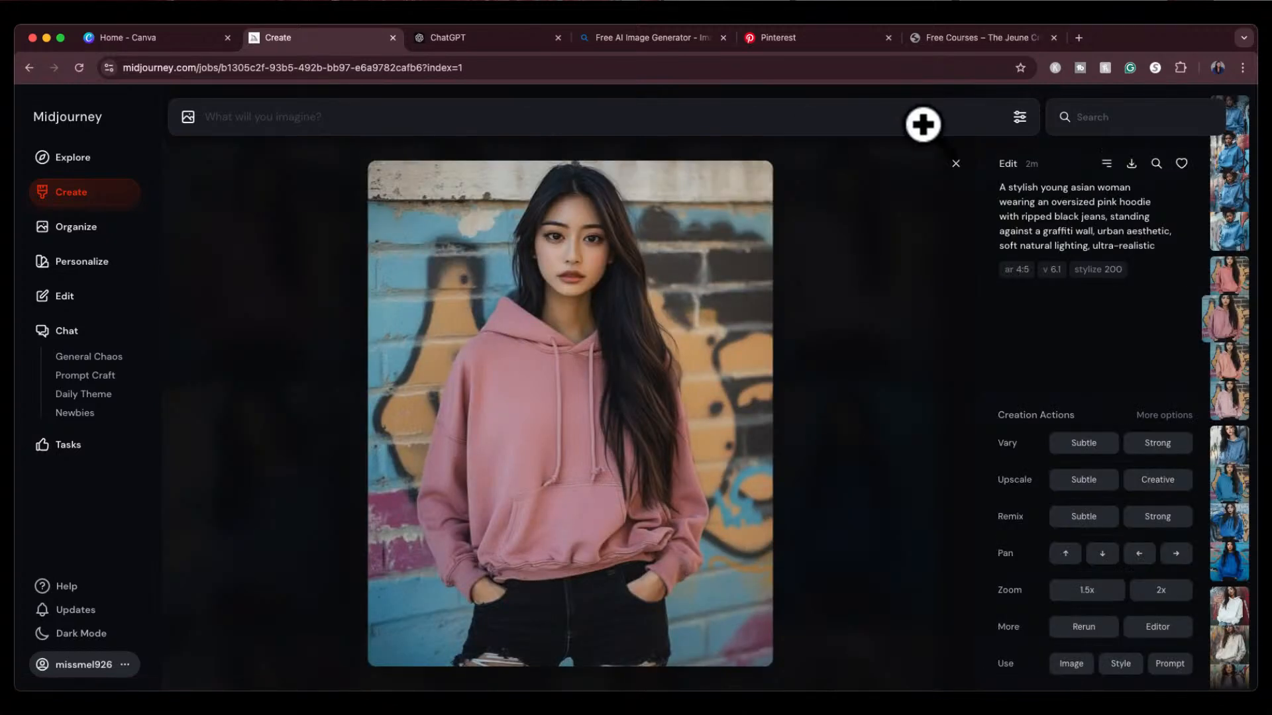
left_click(955, 161)
left_click(506, 539)
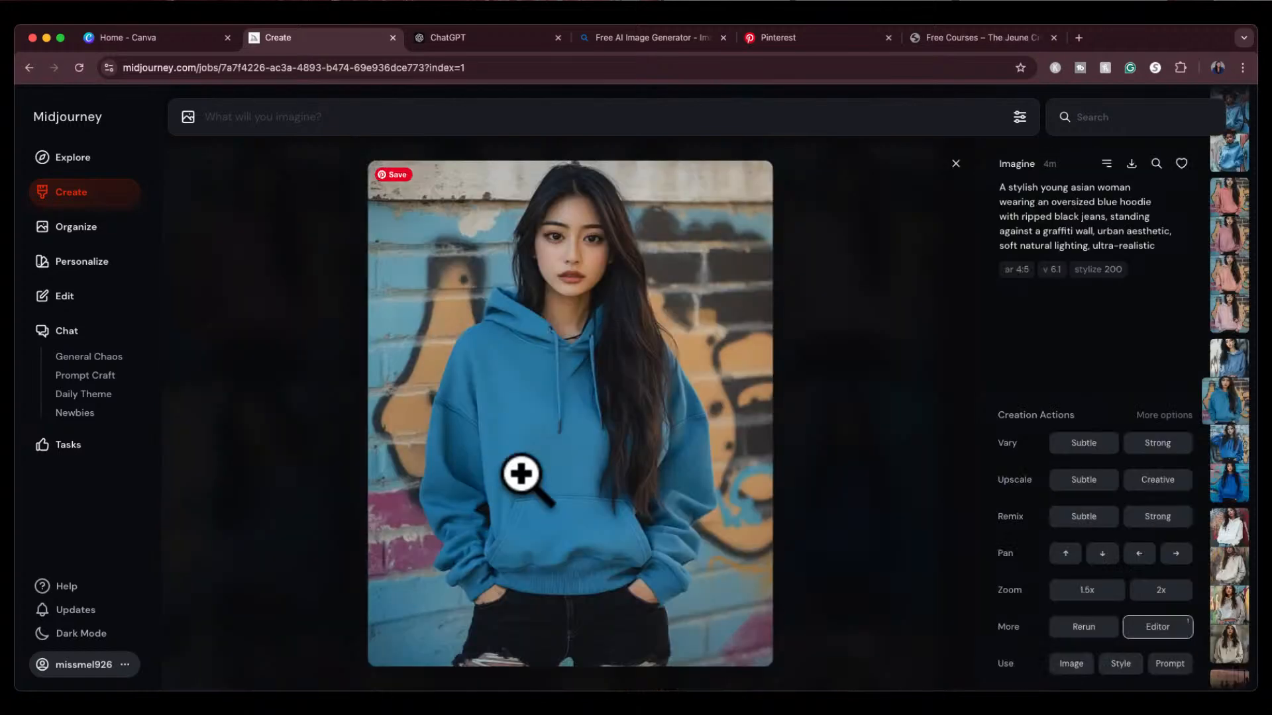
left_click(954, 165)
Step: Examine the four strong variations of the African American woman in the blue hoodie one by one
scroll(604, 391, "up", 5)
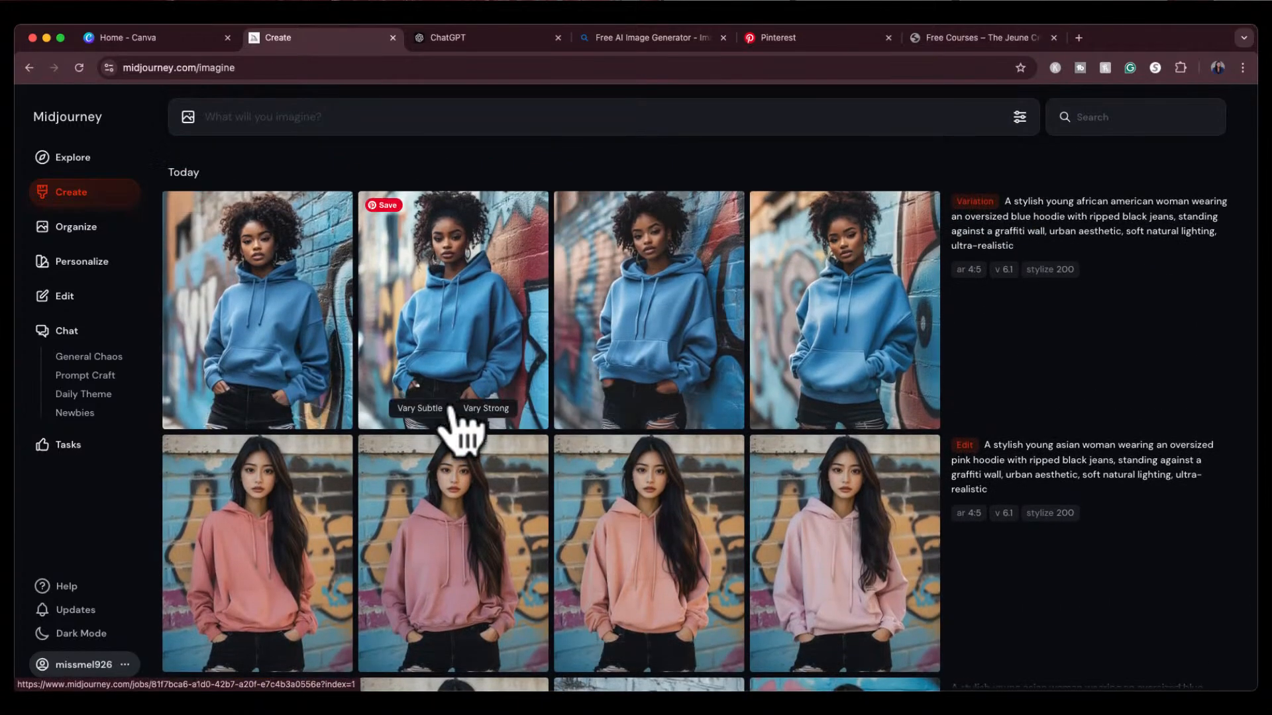
scroll(460, 431, "down", 1)
scroll(460, 430, "down", 10)
scroll(461, 430, "up", 12)
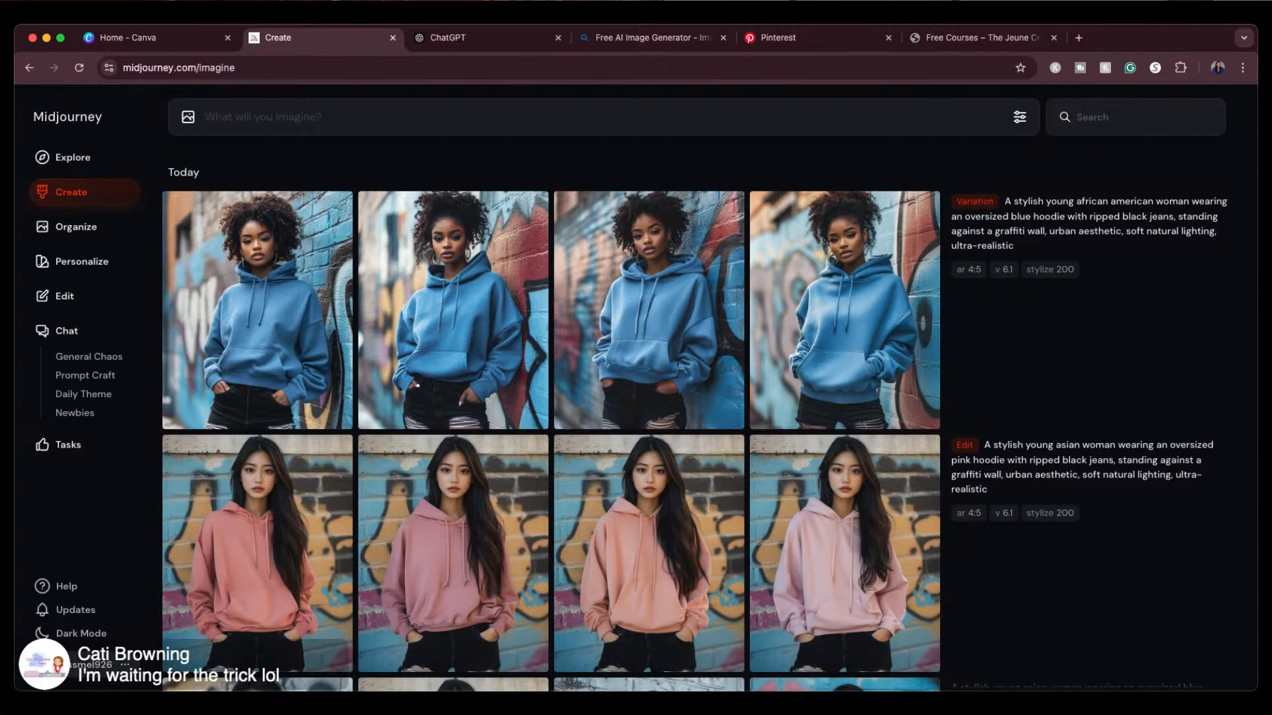
left_click(292, 312)
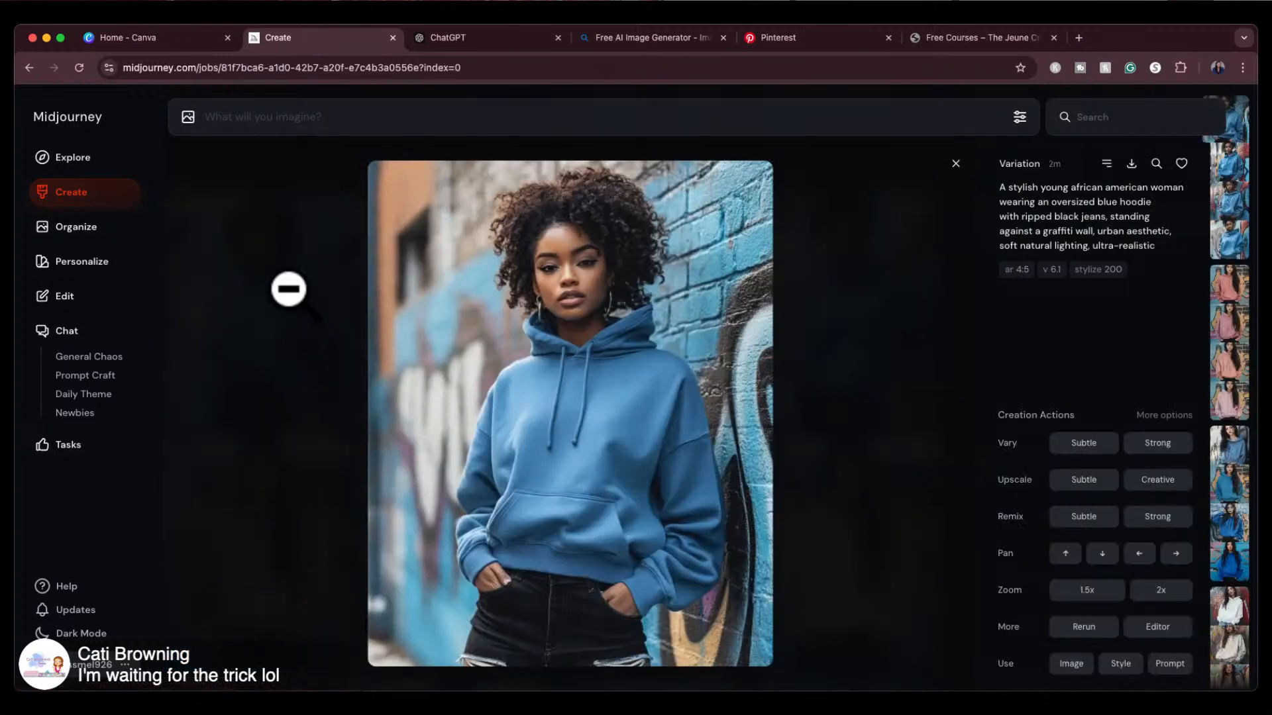
key("Right")
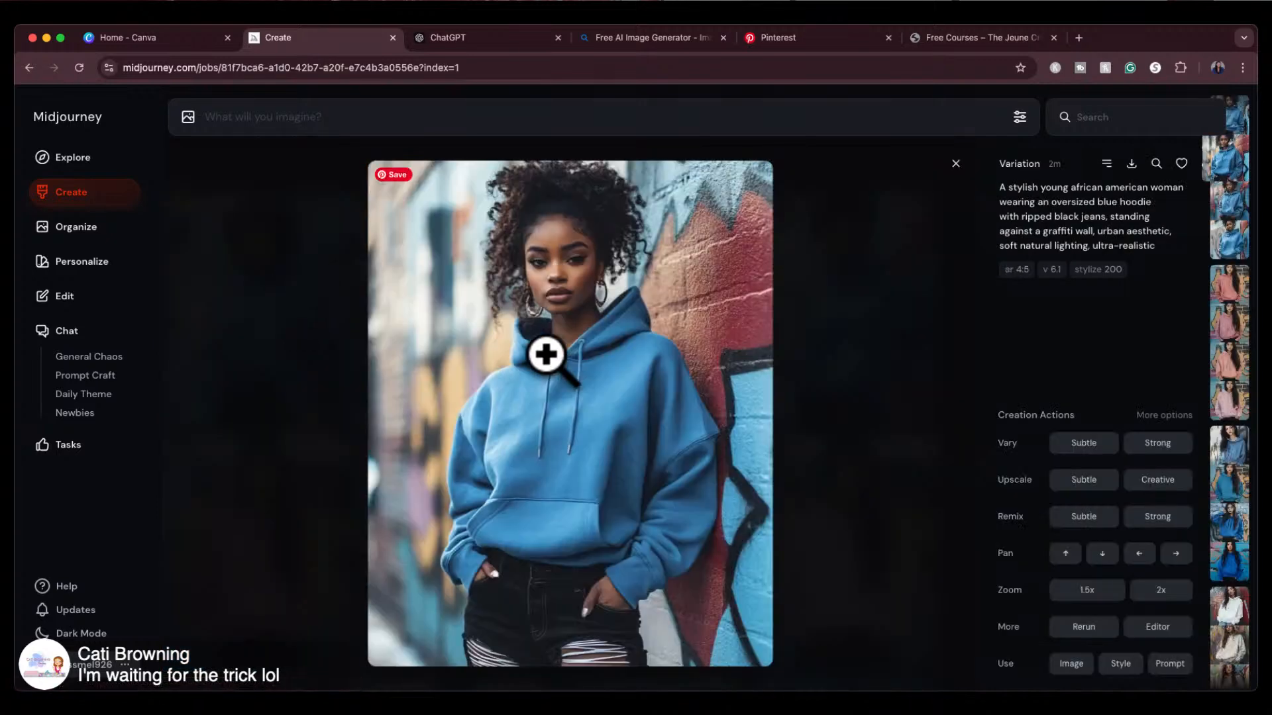
key("Right")
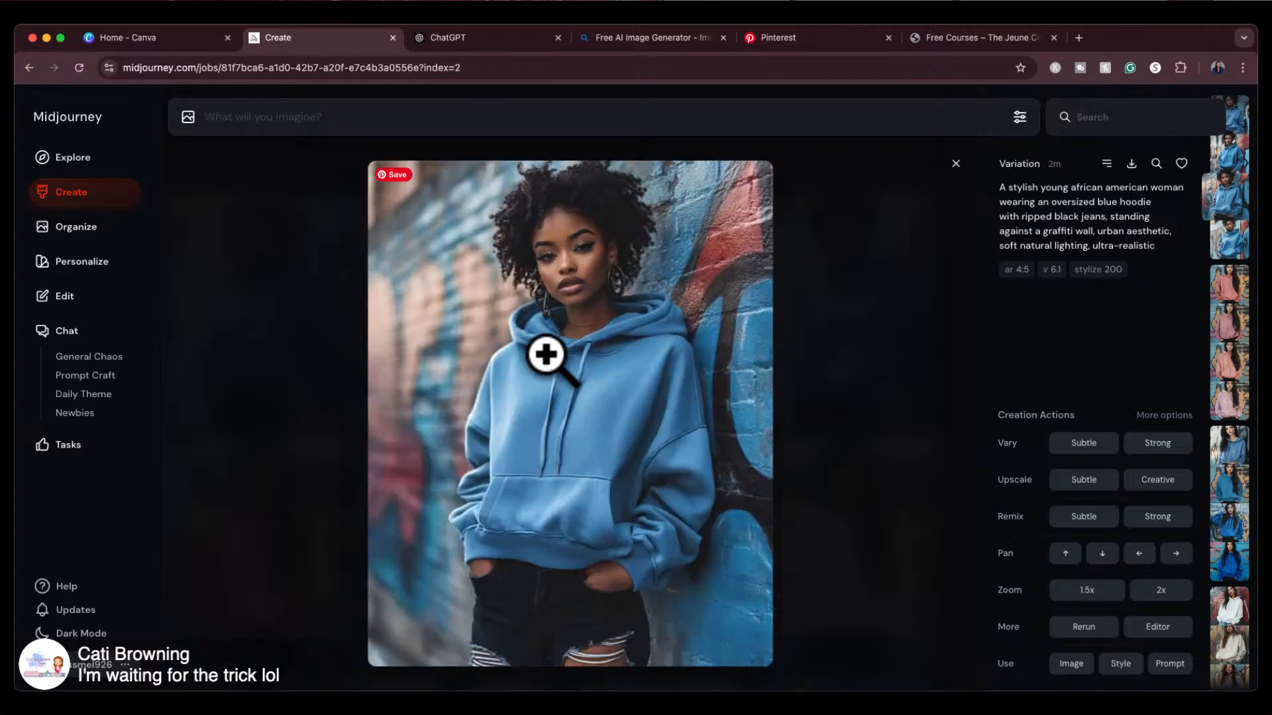
key("Right")
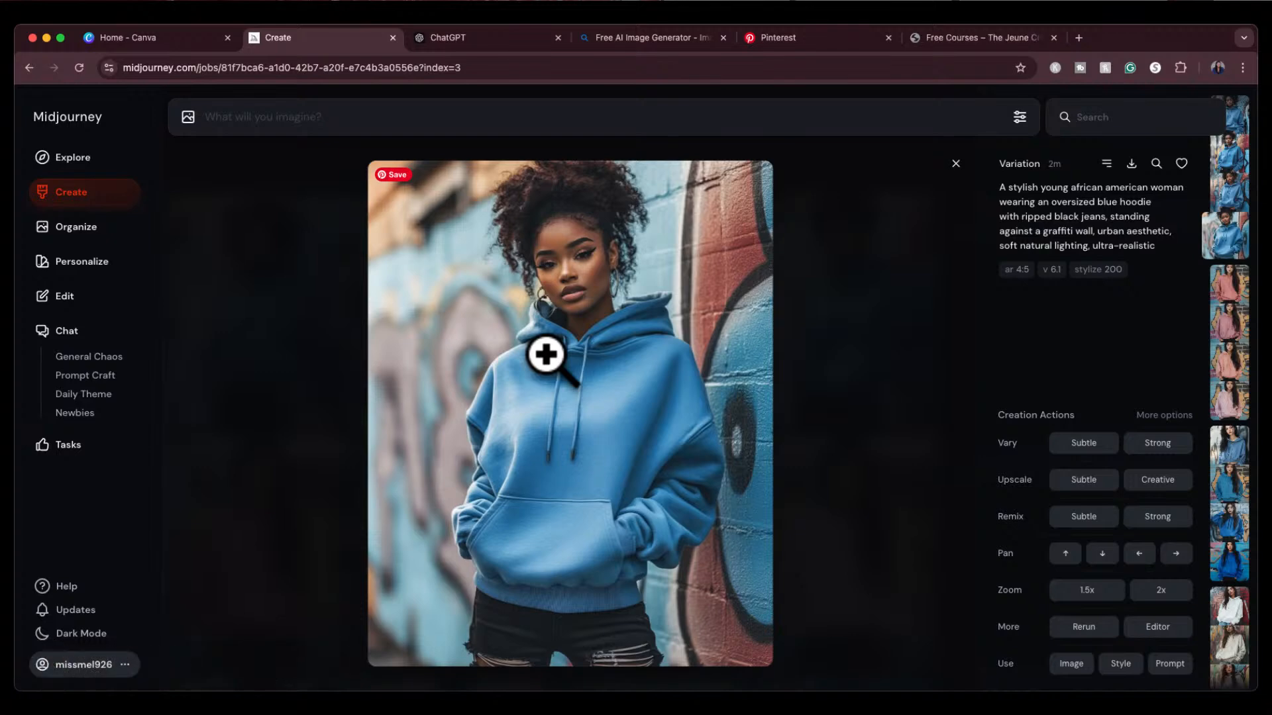
Step: Enlarge the fourth blue hoodie variation to full size, inspect the face up close, and return to the earlier creations
left_click(548, 273)
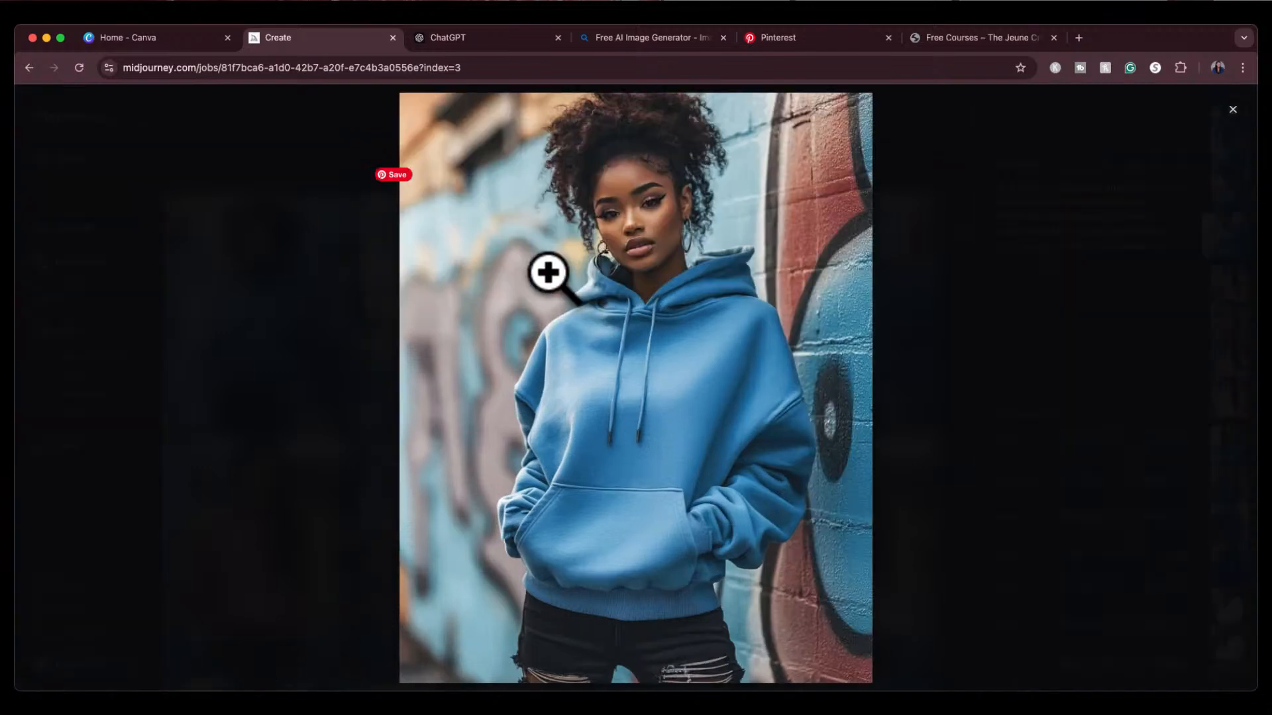
left_click(625, 255)
scroll(624, 254, "up", 5)
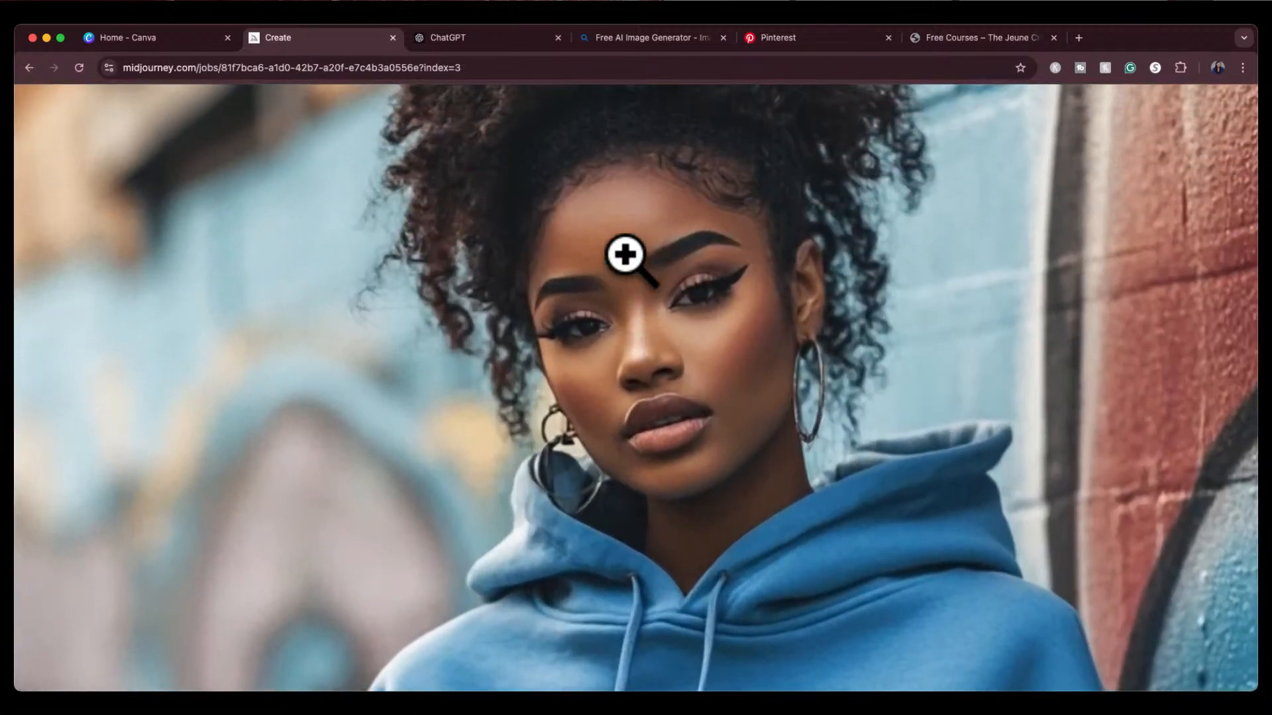
scroll(625, 255, "up", 2)
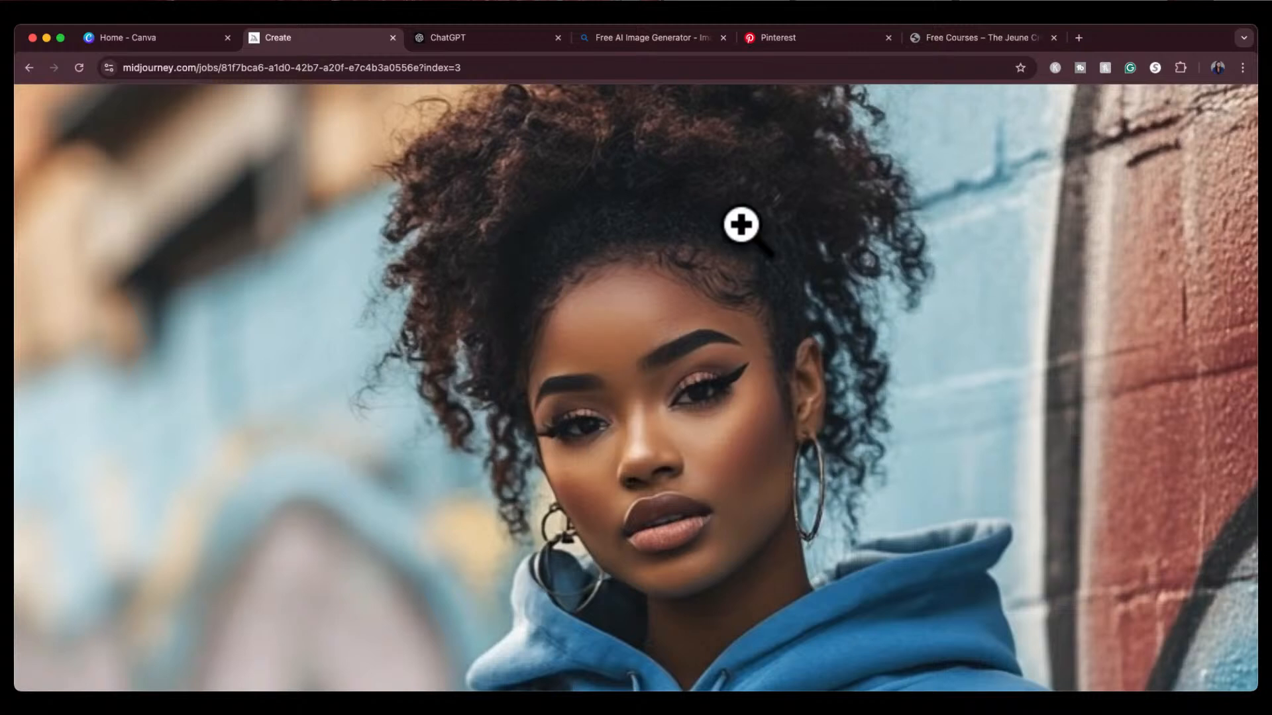
scroll(609, 361, "down", 10)
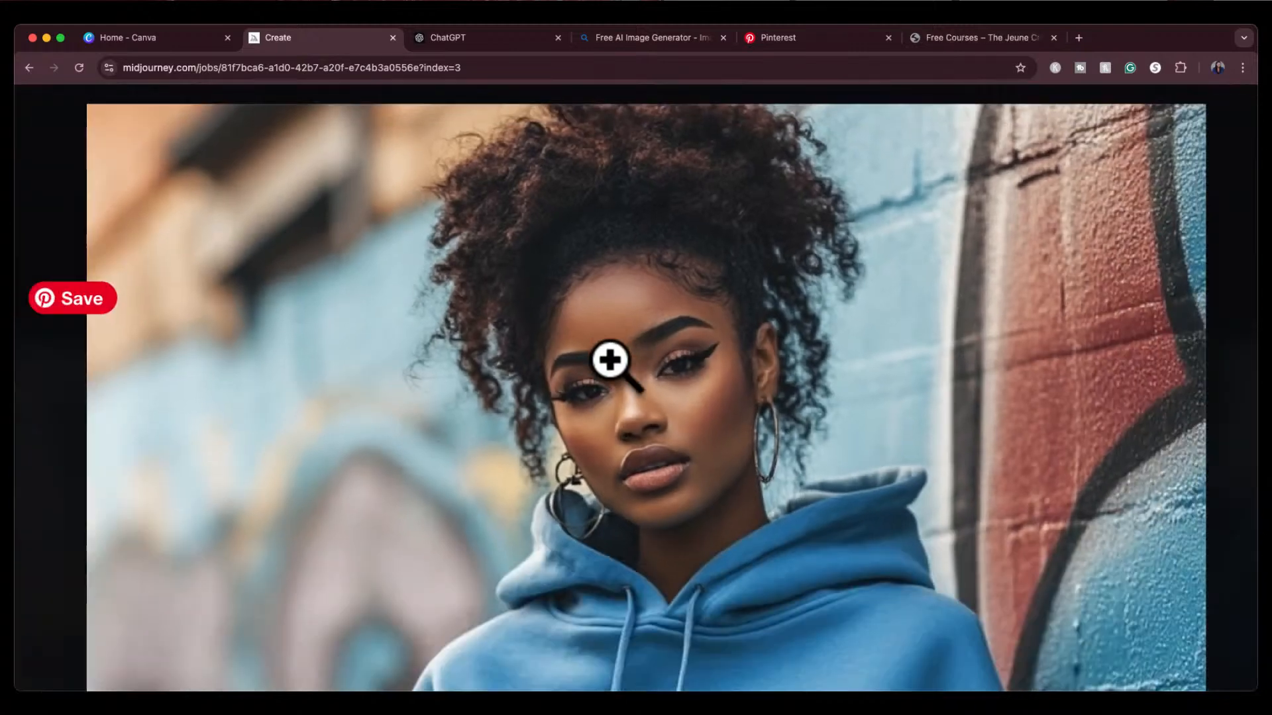
scroll(609, 361, "down", 3)
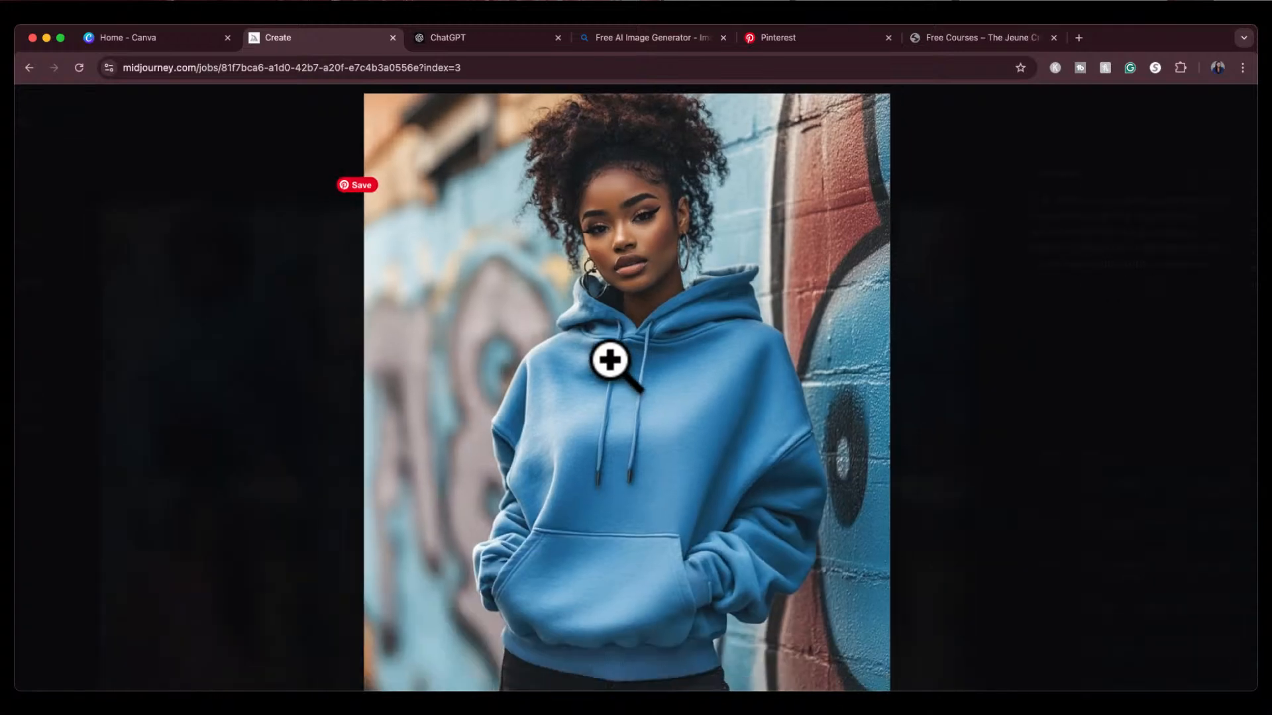
scroll(609, 361, "down", 2)
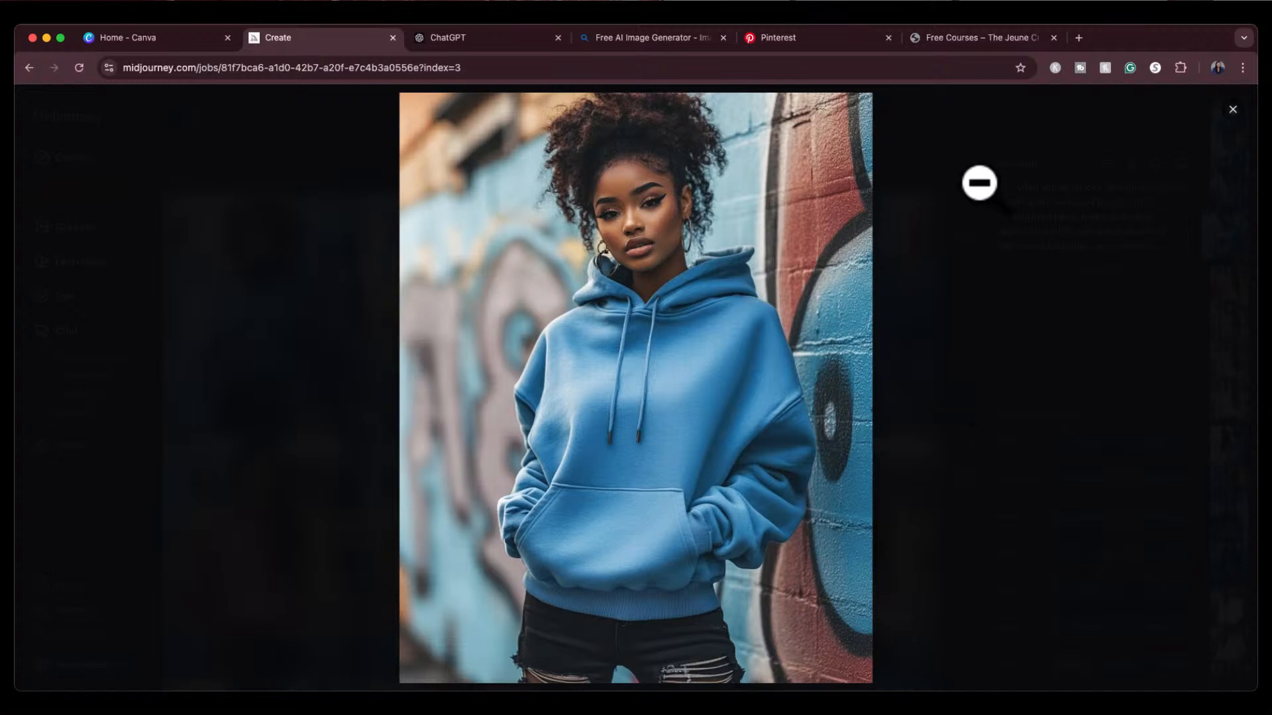
left_click(1230, 112)
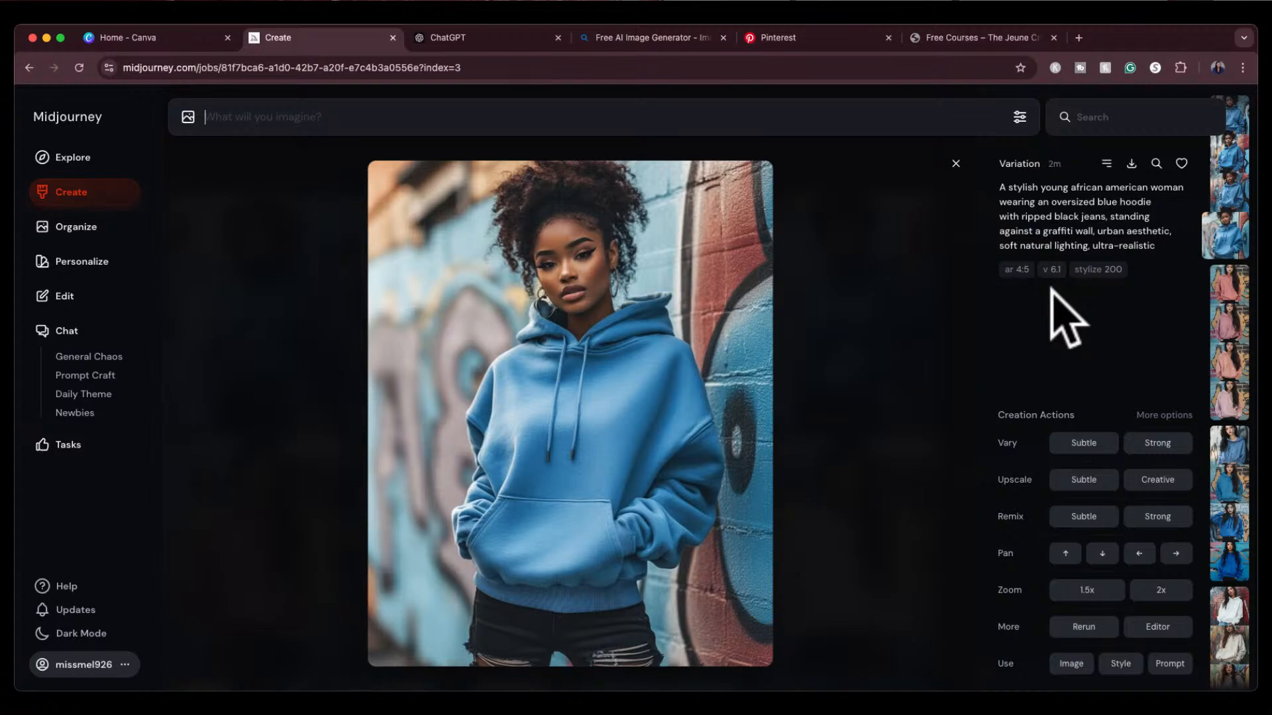
left_click(956, 164)
scroll(722, 520, "down", 10)
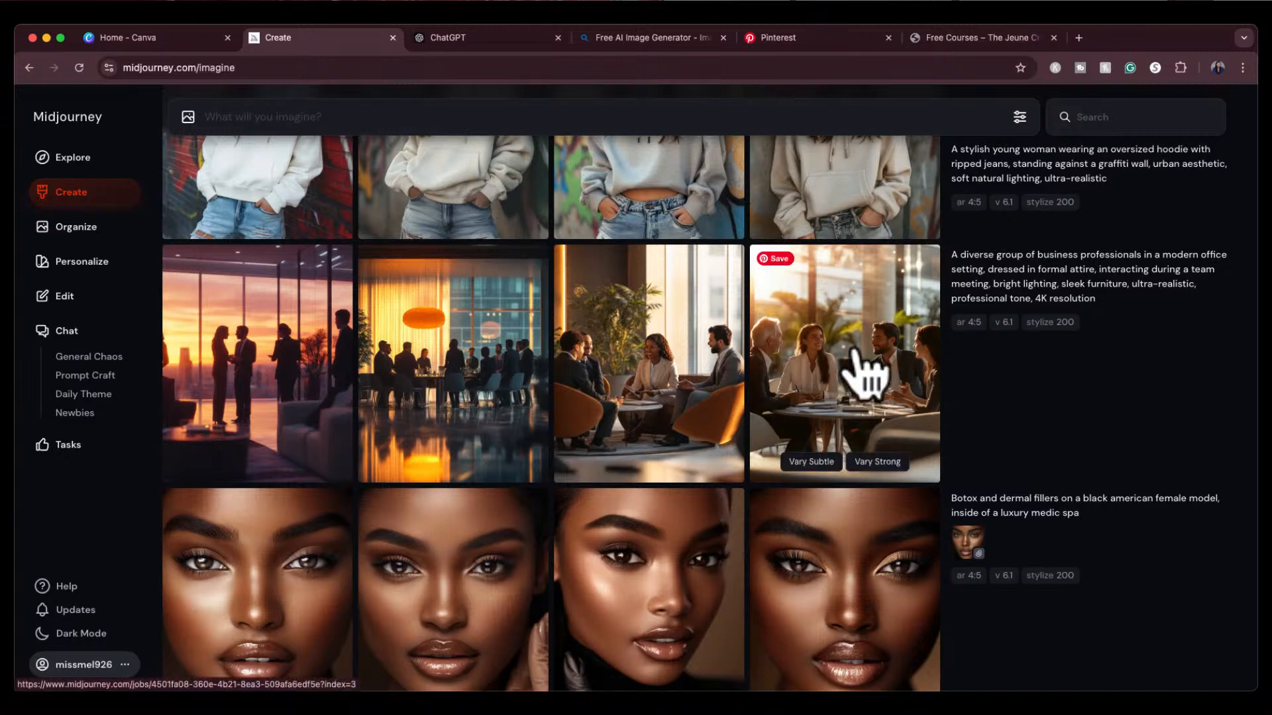
Step: Open the fourth image of the business team meeting set and start a subtle remix of it
left_click(861, 371)
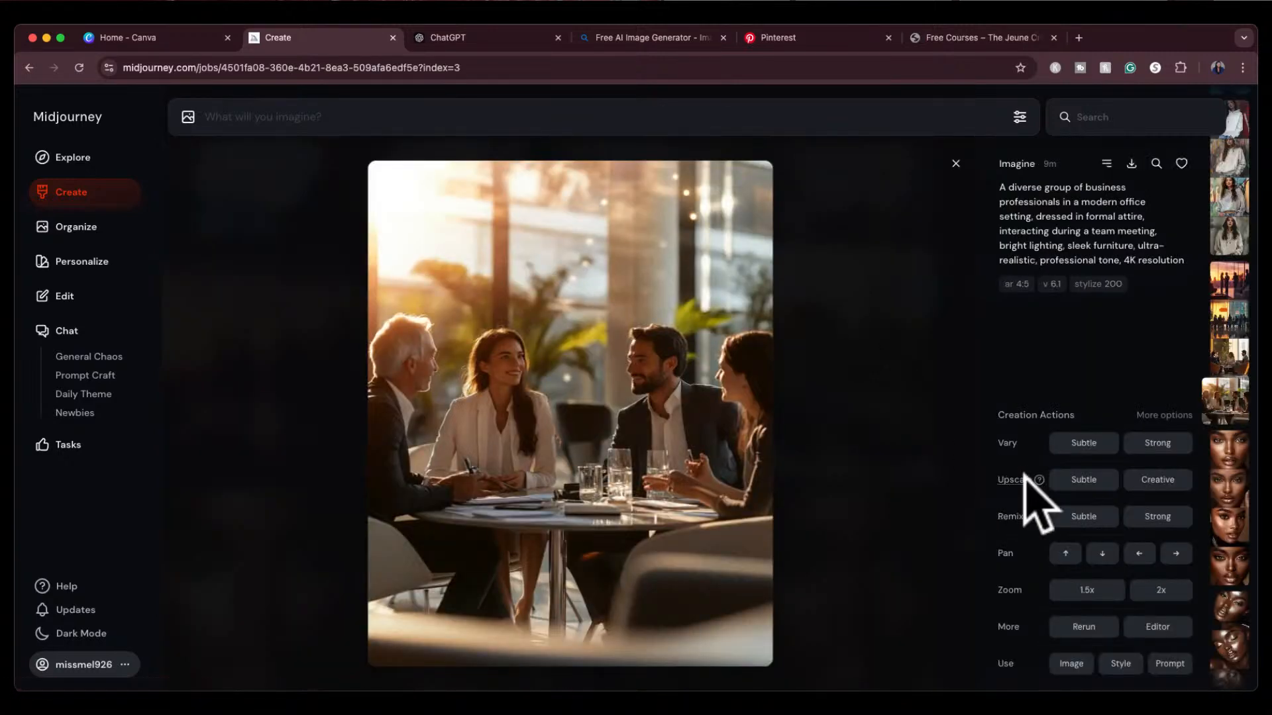
left_click(1136, 525)
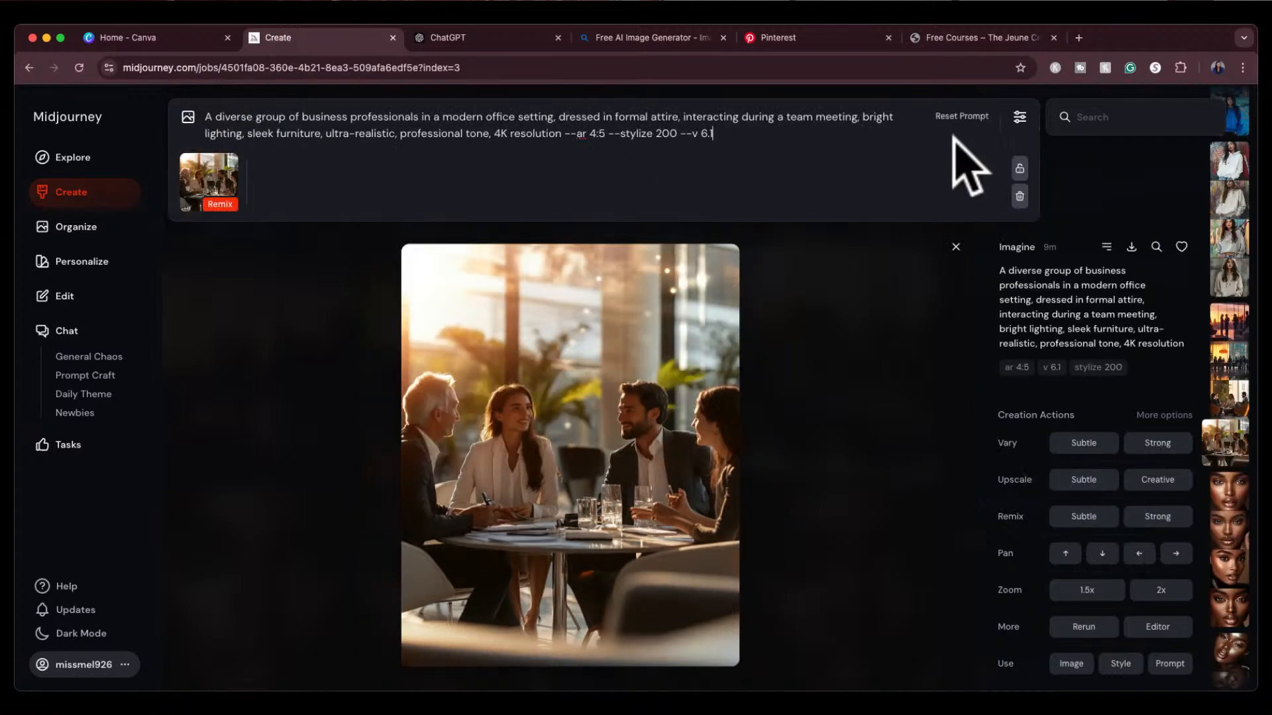
left_click(1019, 196)
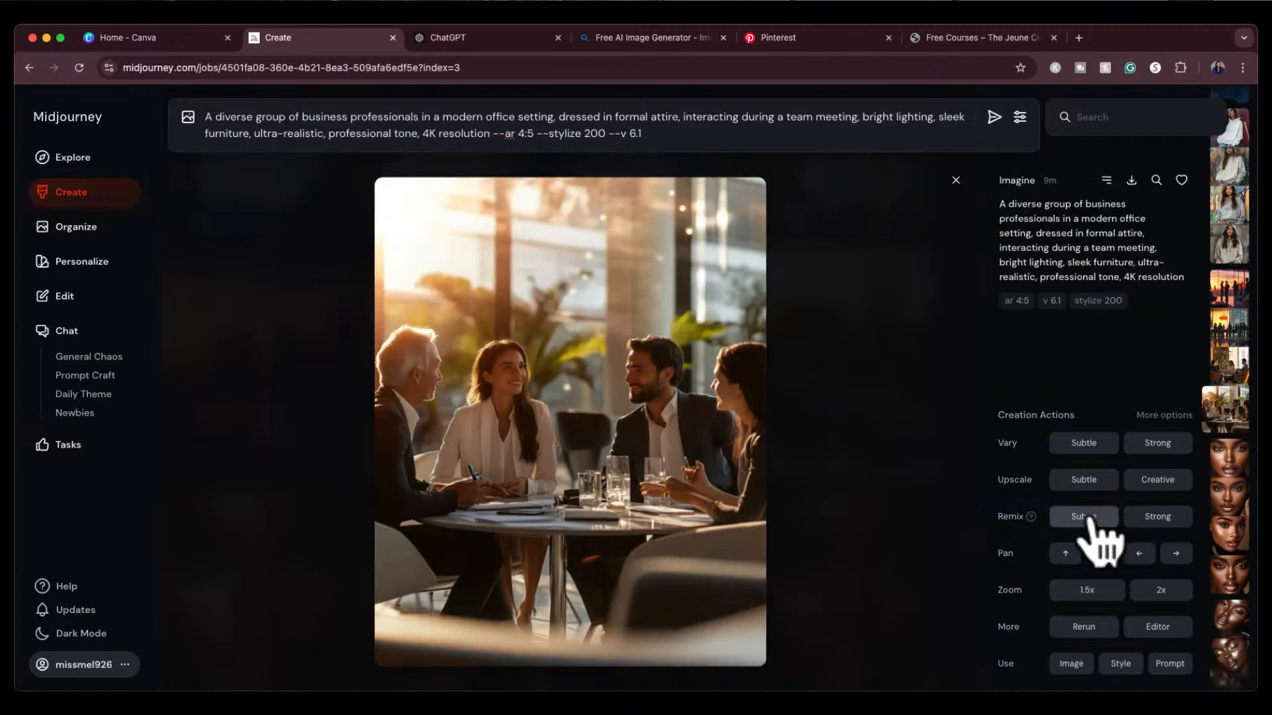
left_click(1082, 522)
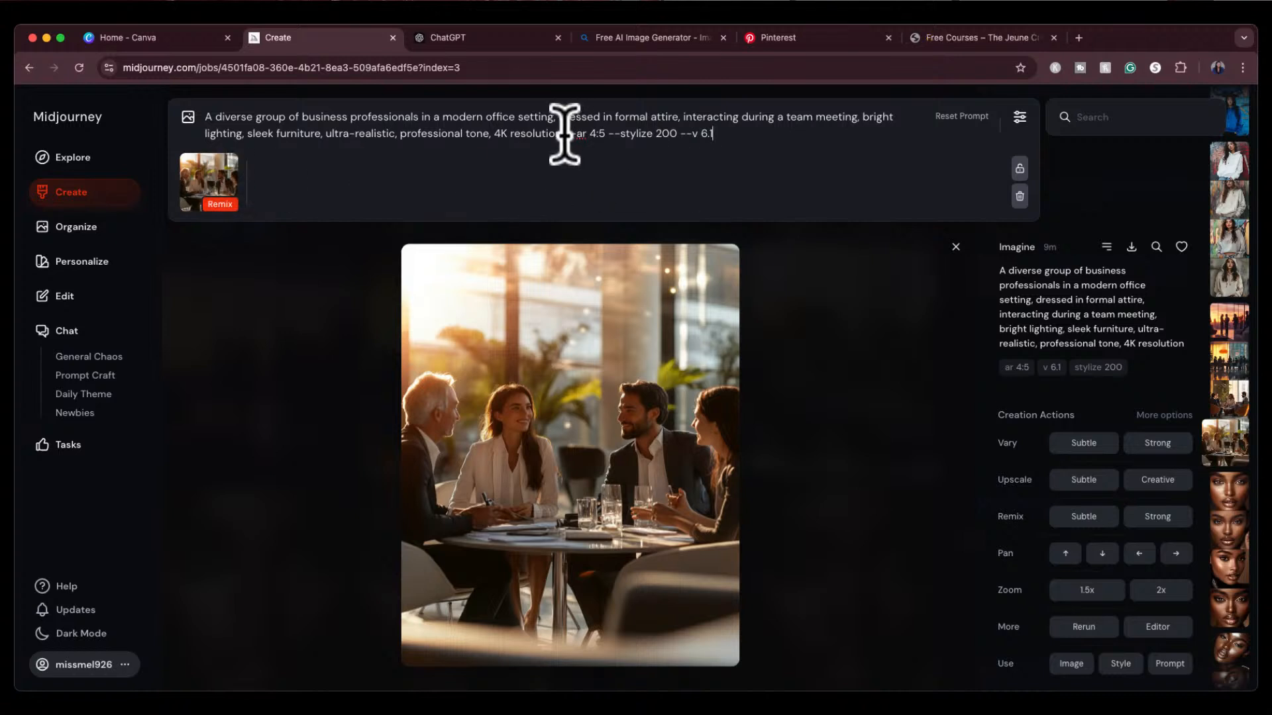
Step: Add "no blur, no distortion, no disfigurement, no extra limbs, no extra fingers" after "4K resolution." in the remix prompt, submit it and return to the creations
type(". ")
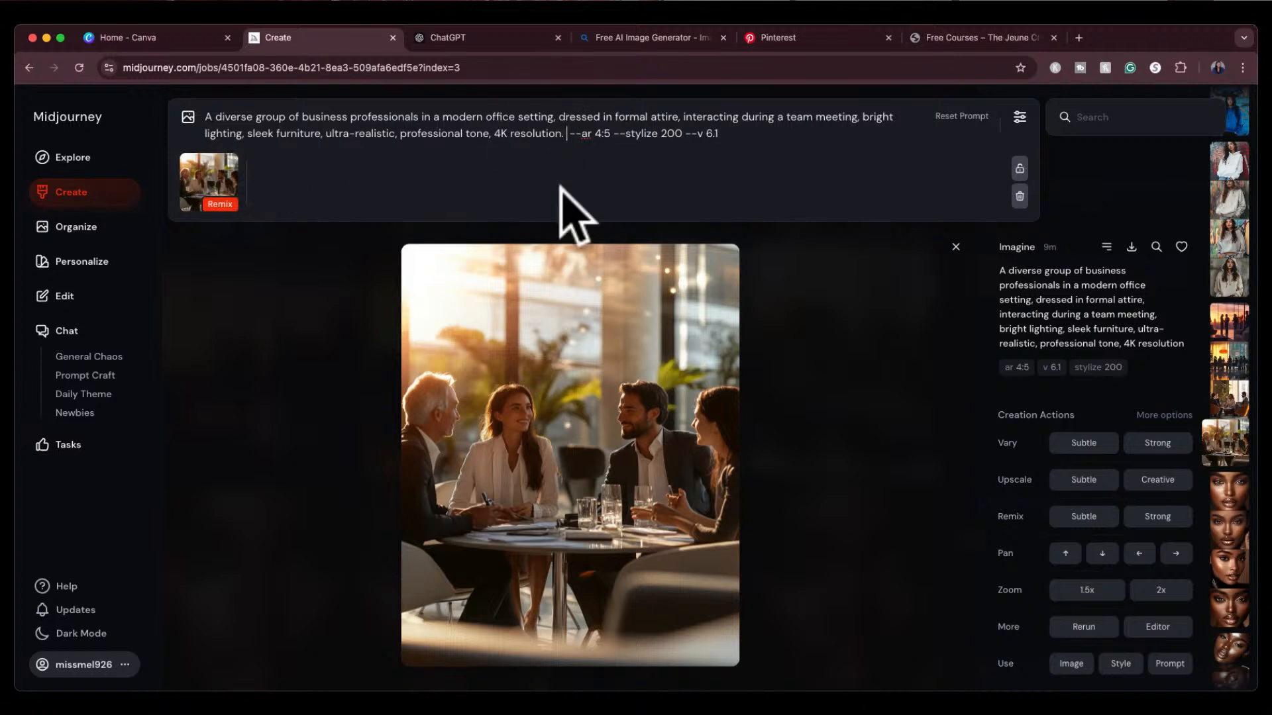
type("no blur, no")
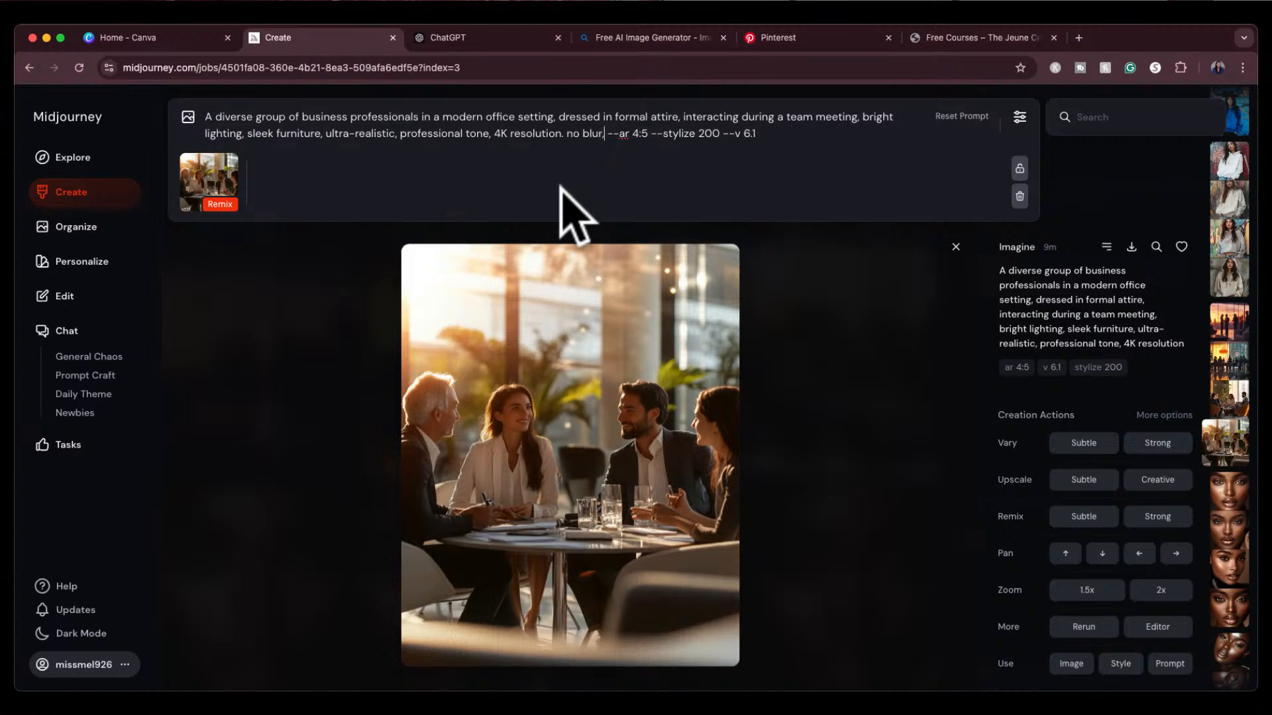
type(" distortion ")
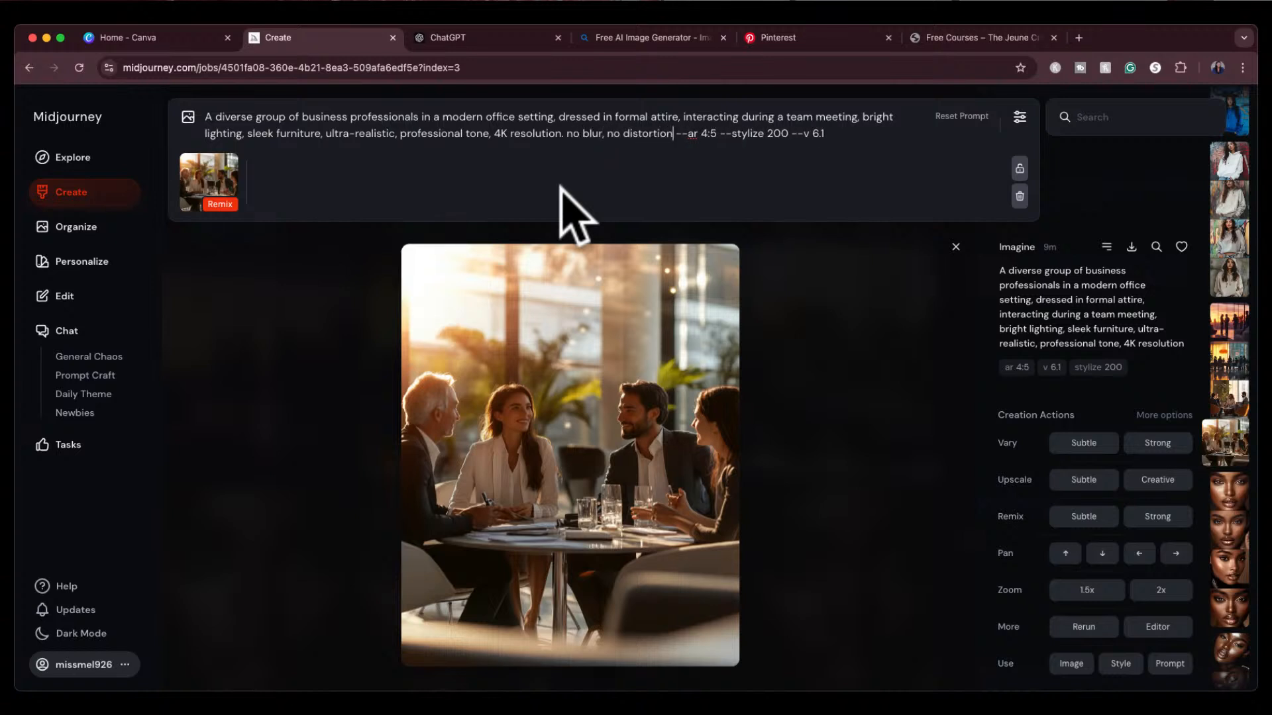
type(", no disfi")
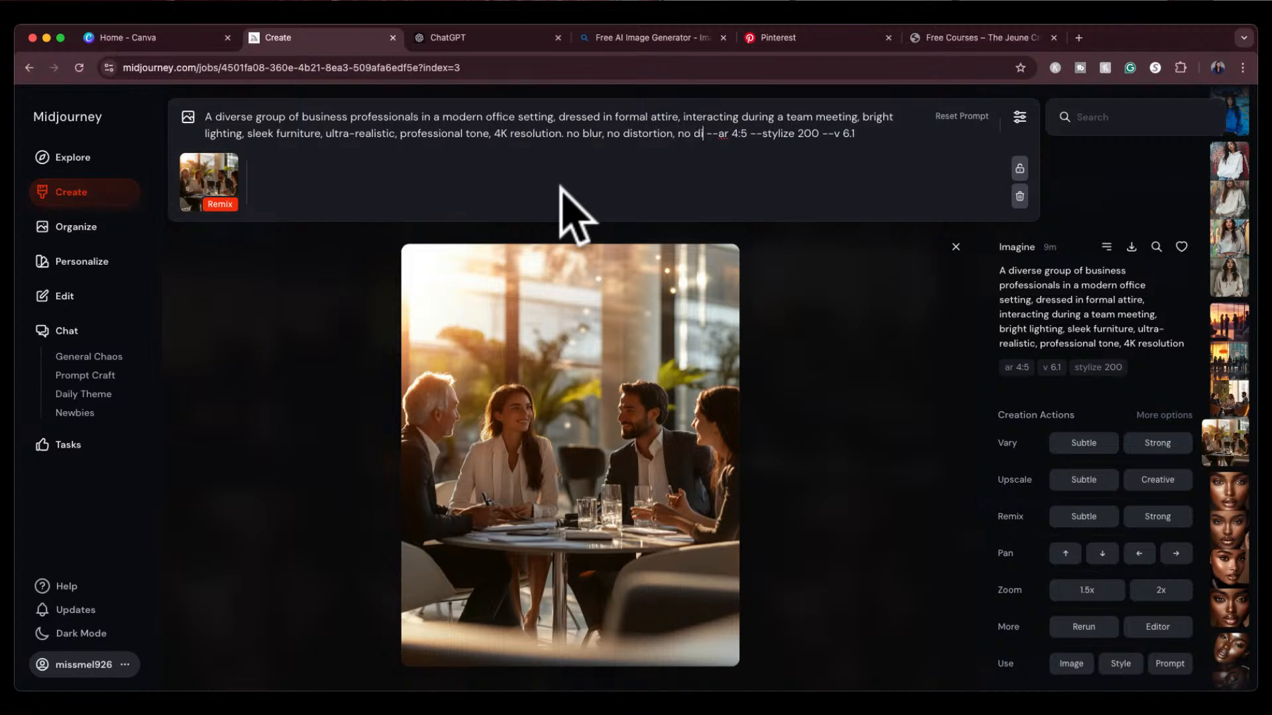
type("gurement, ")
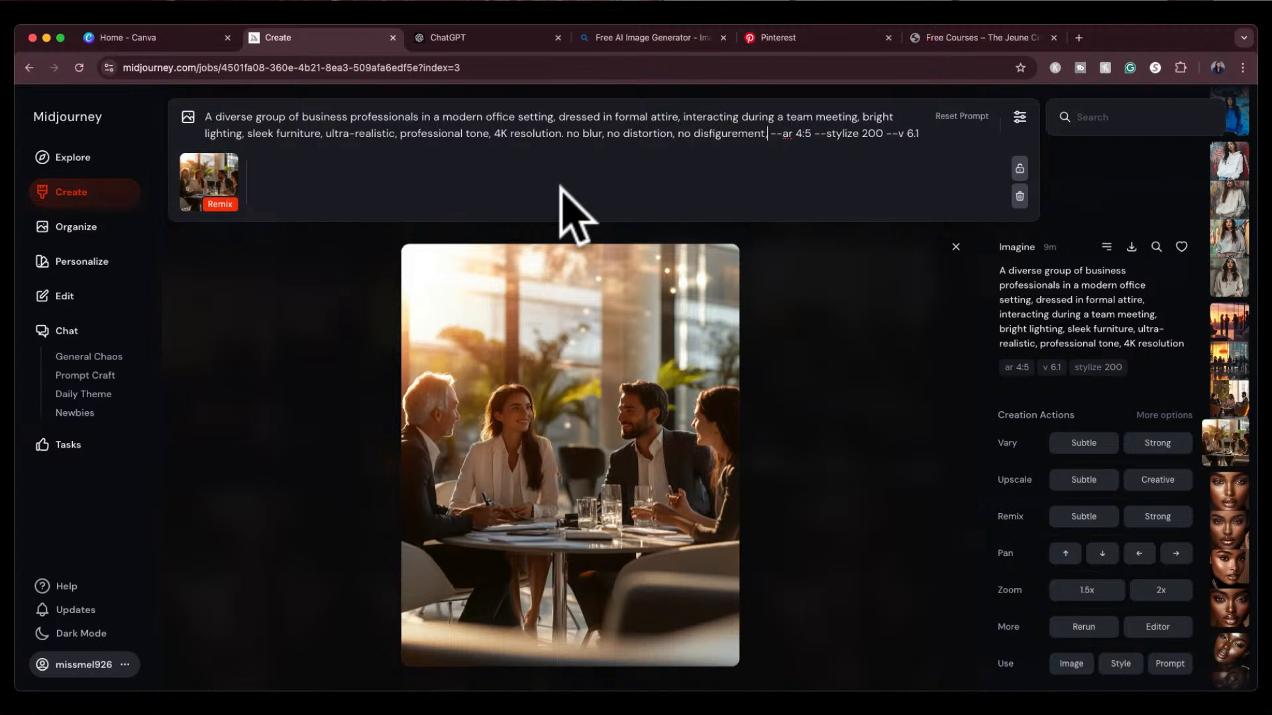
type("no extra lum")
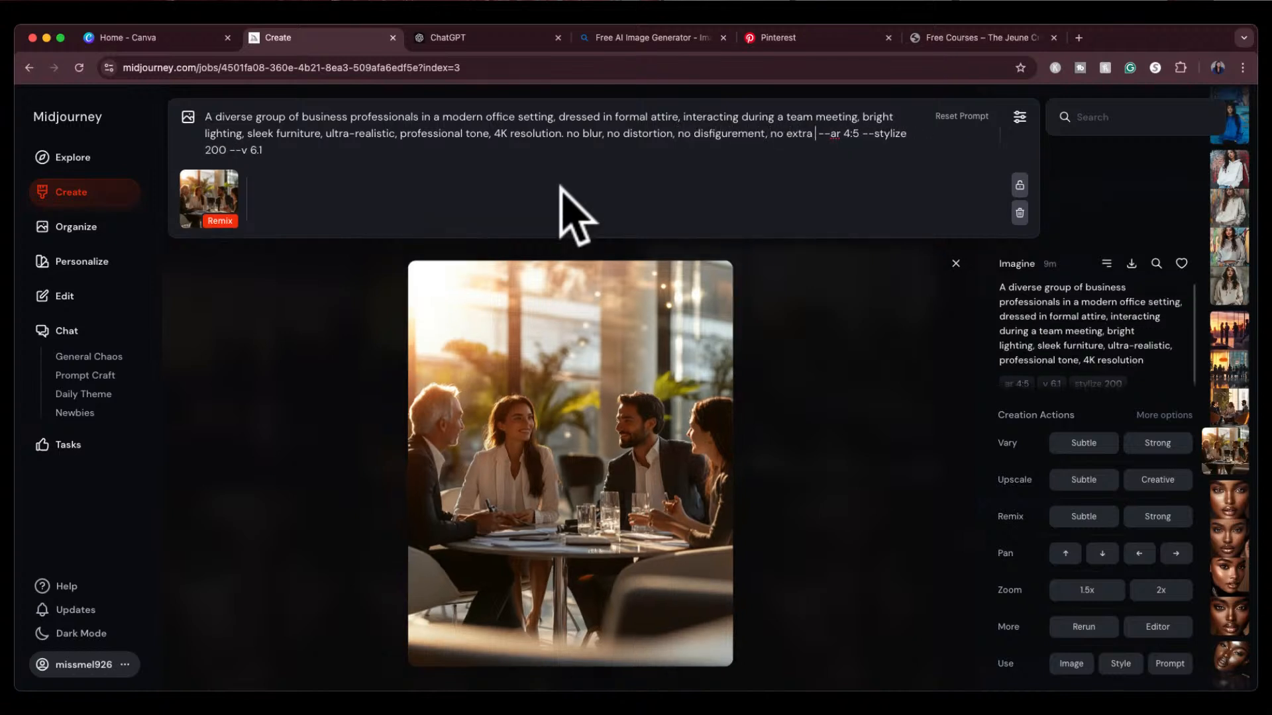
type("limbs, ")
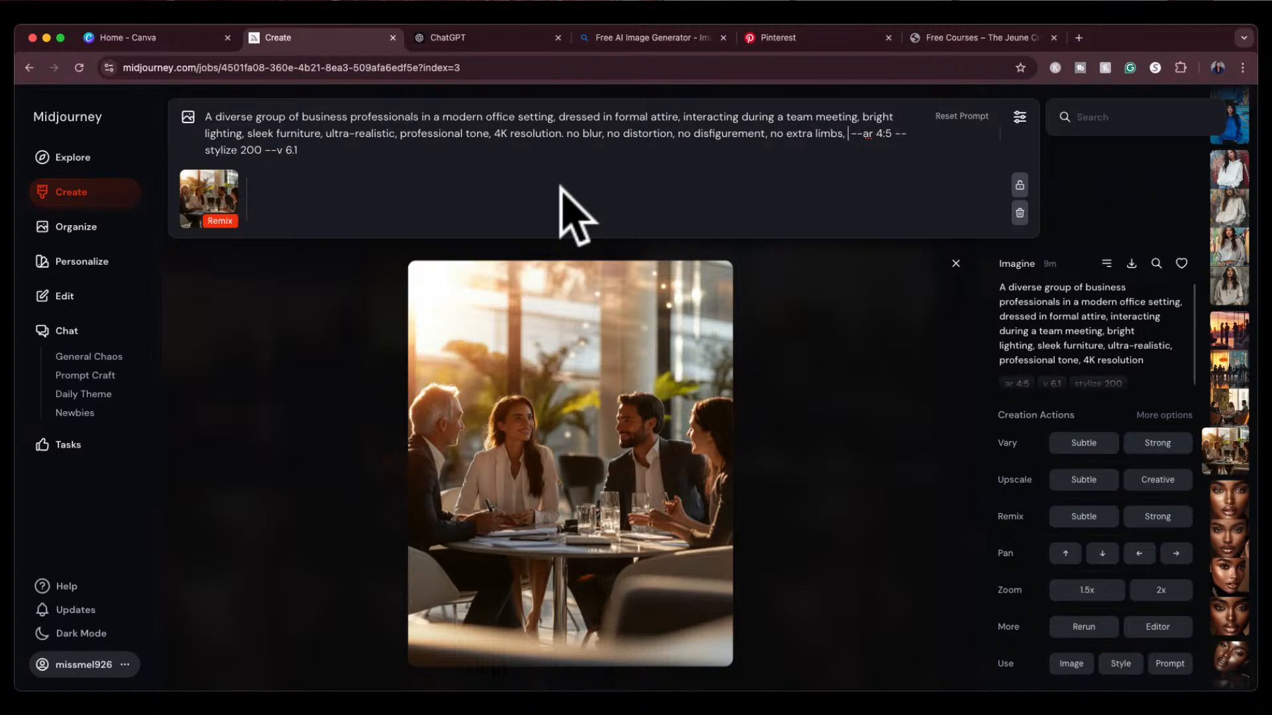
type("no extra fing")
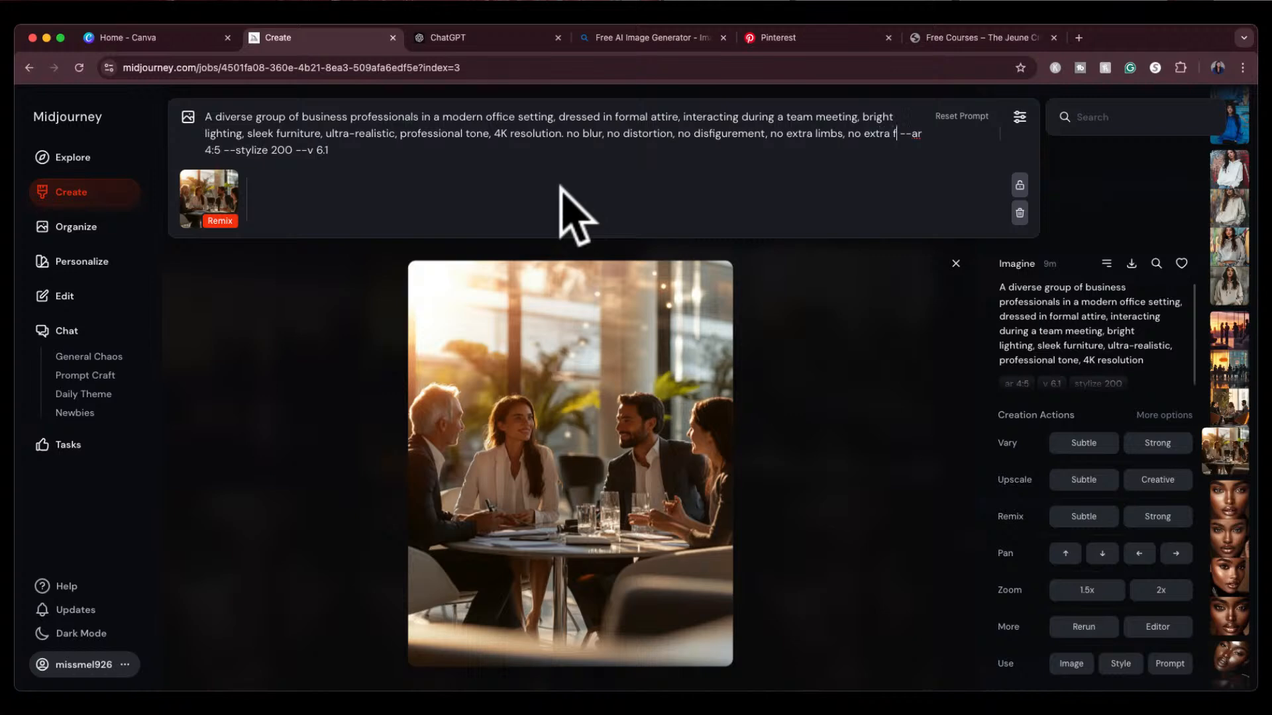
type("ers")
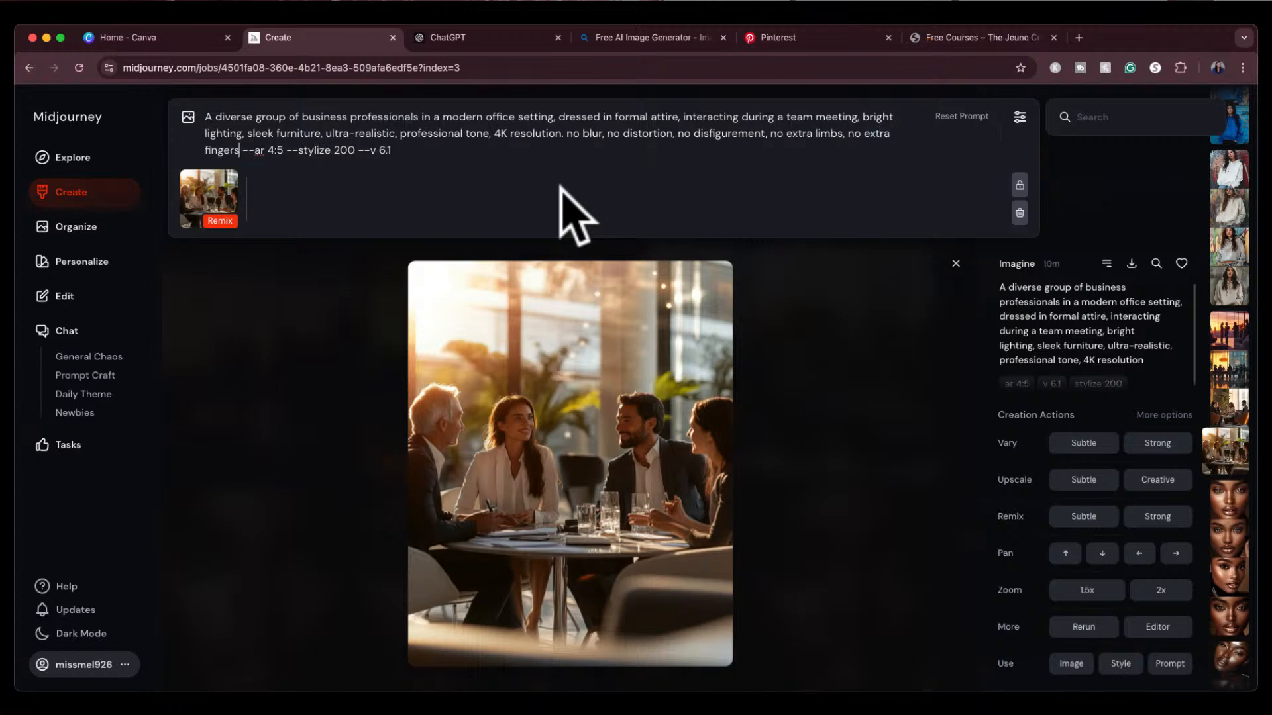
key("Return")
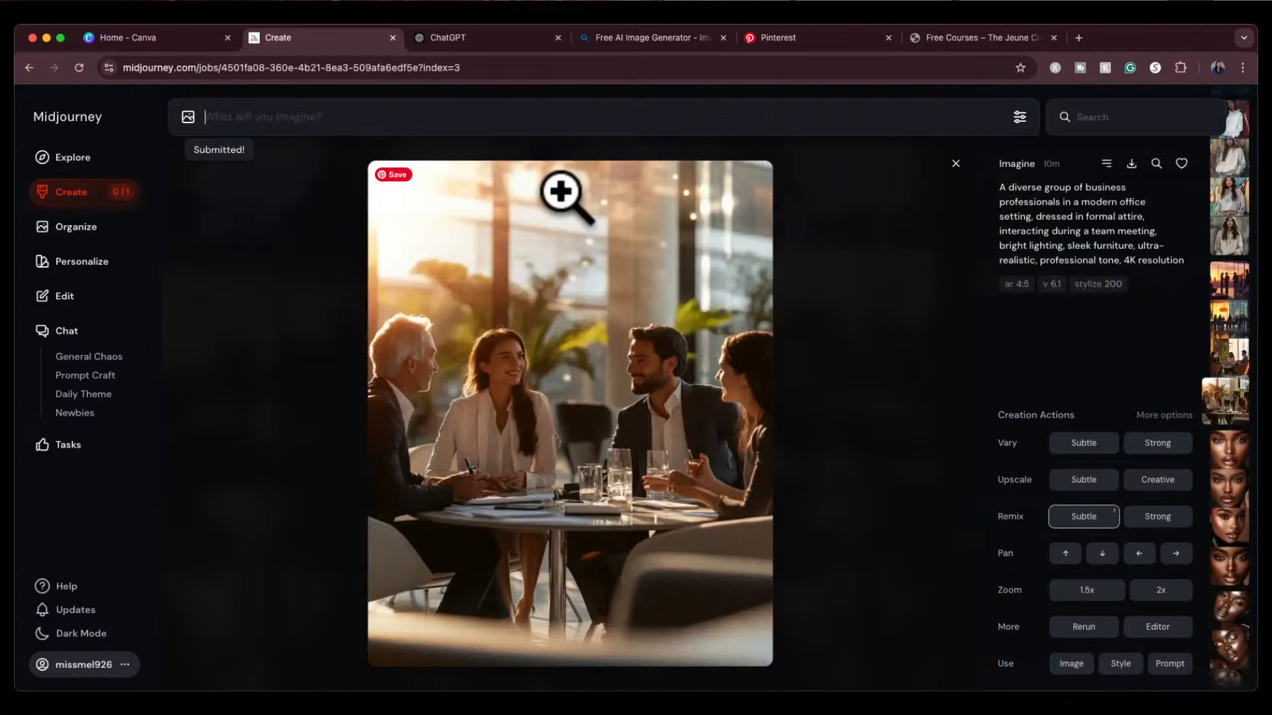
left_click(955, 162)
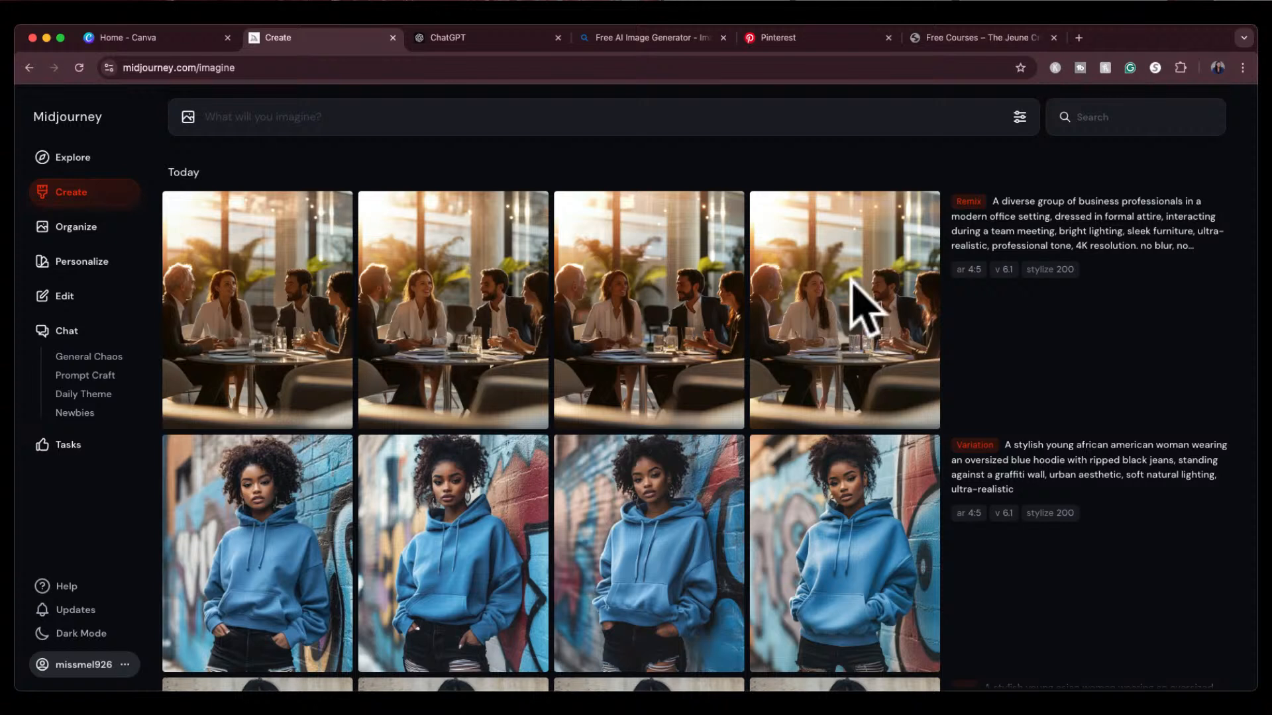
Step: Examine the four remixed business meeting images one by one and return to the creations feed
left_click(235, 302)
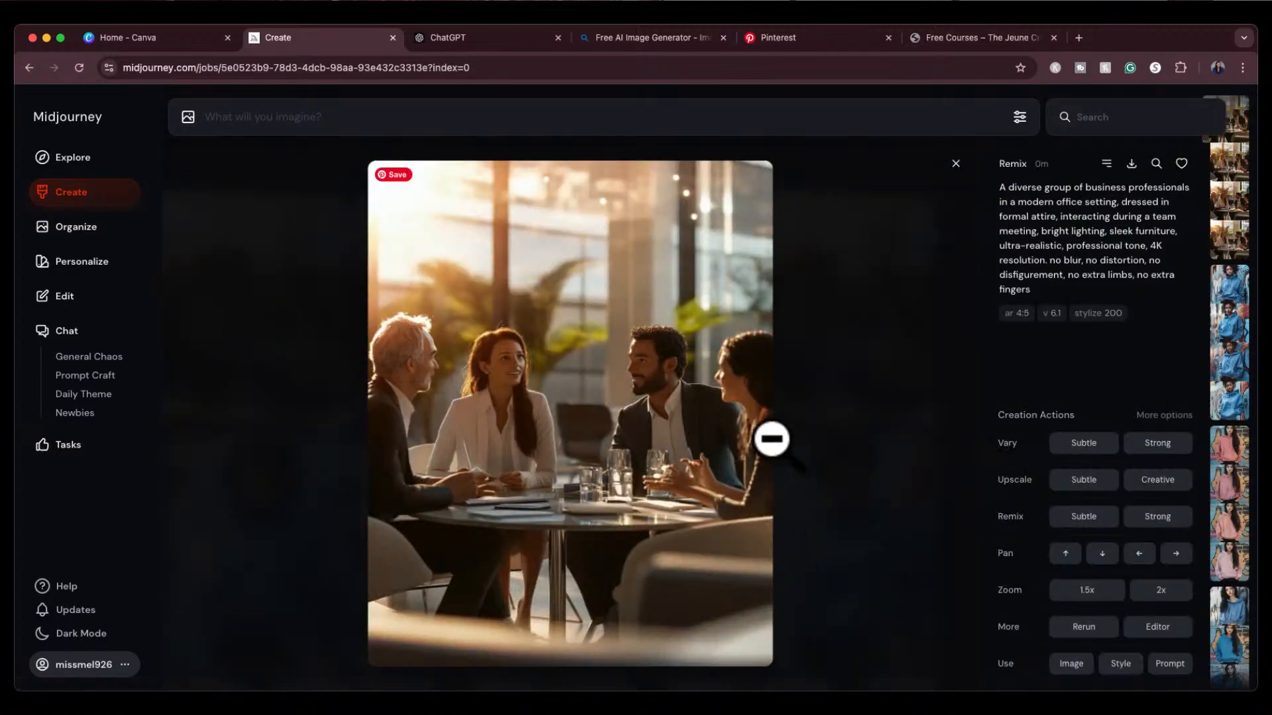
key("Right")
key("Right")
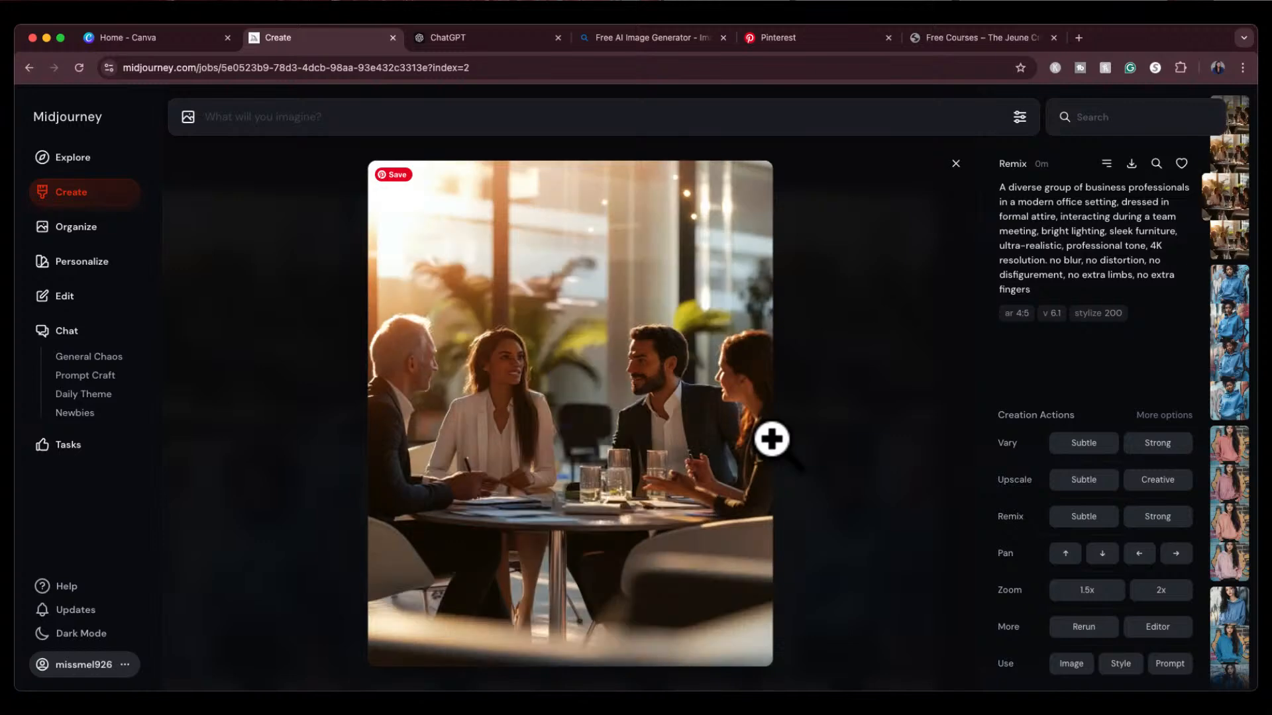
key("Right")
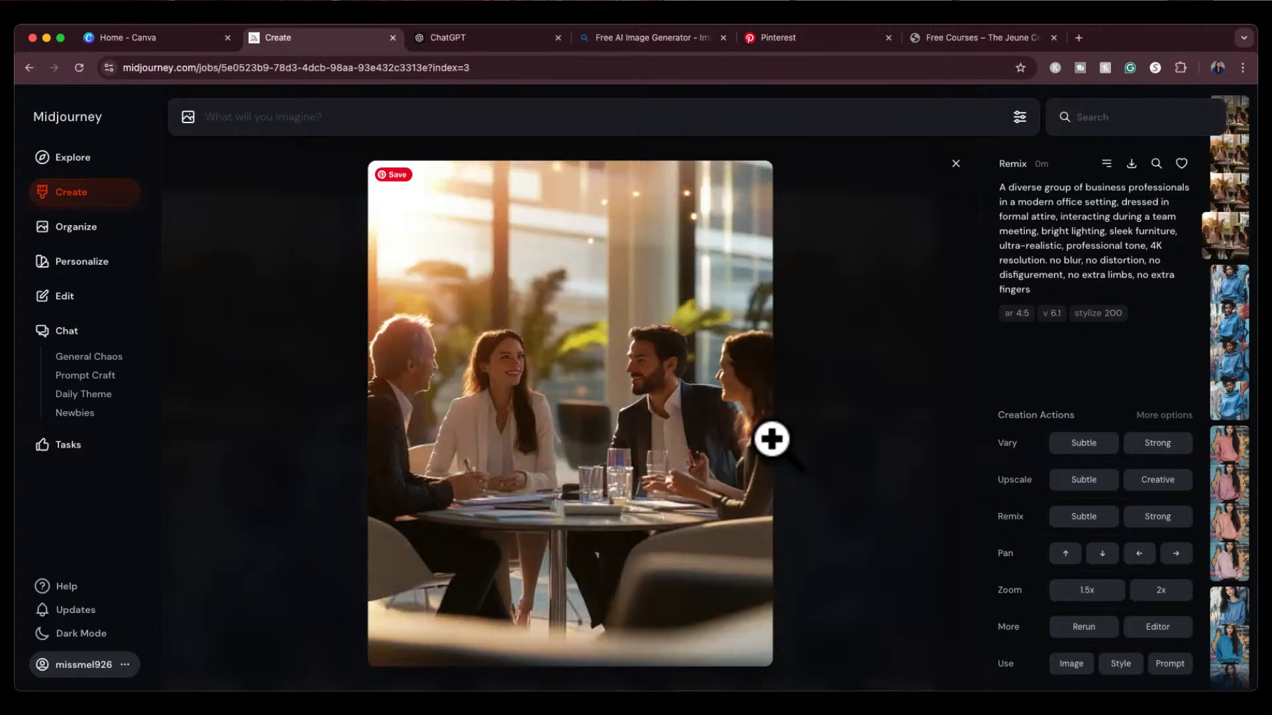
left_click(955, 165)
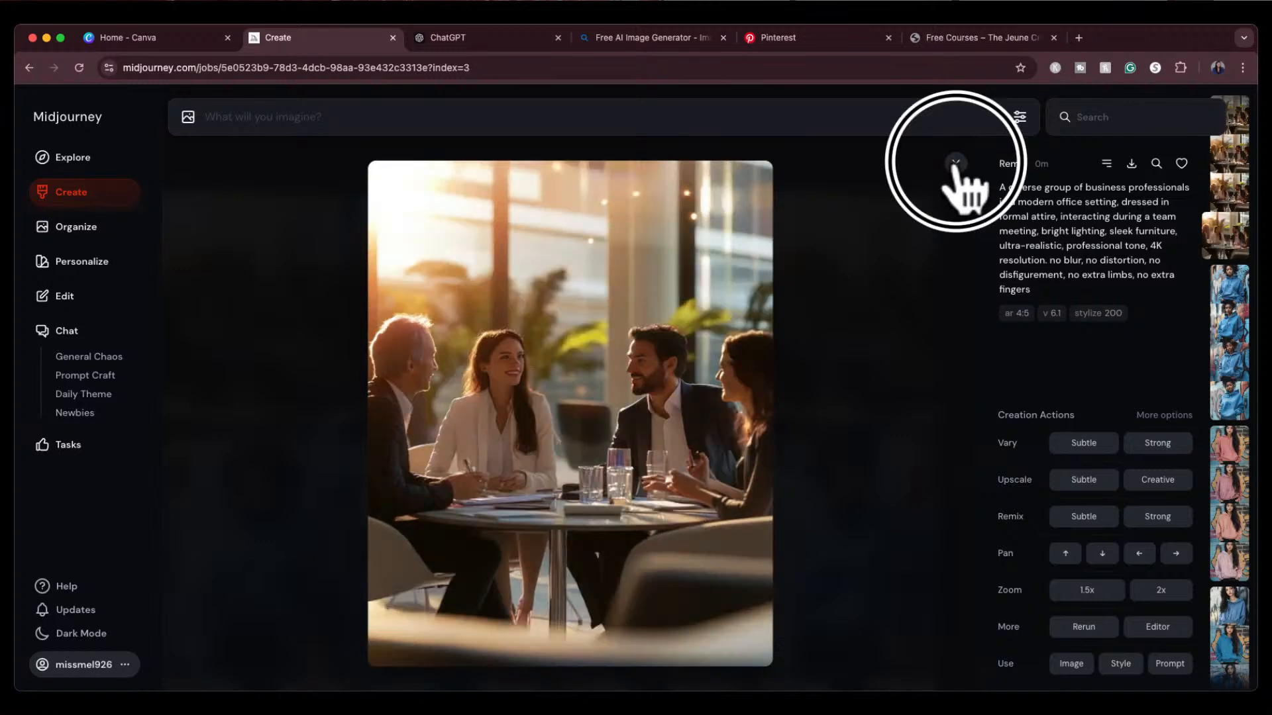
Step: Rerun the business meeting remix to generate another set of four images
mouse_move(994, 441)
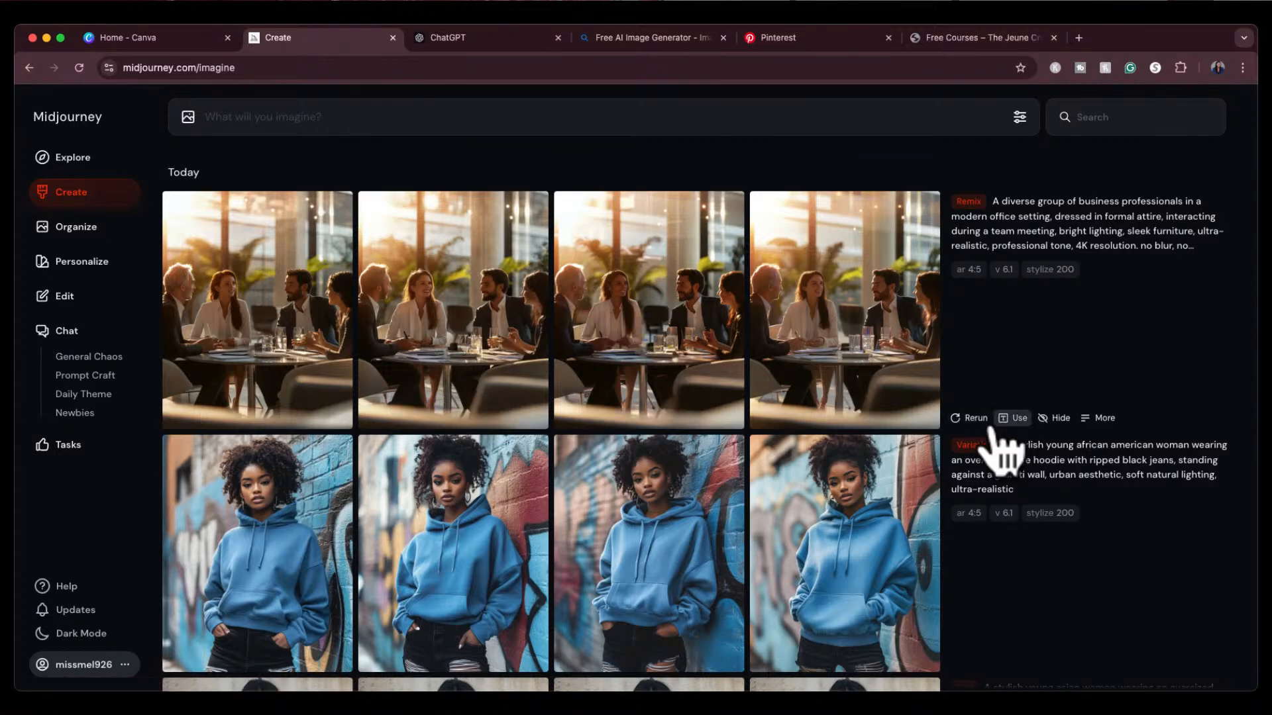
left_click(971, 419)
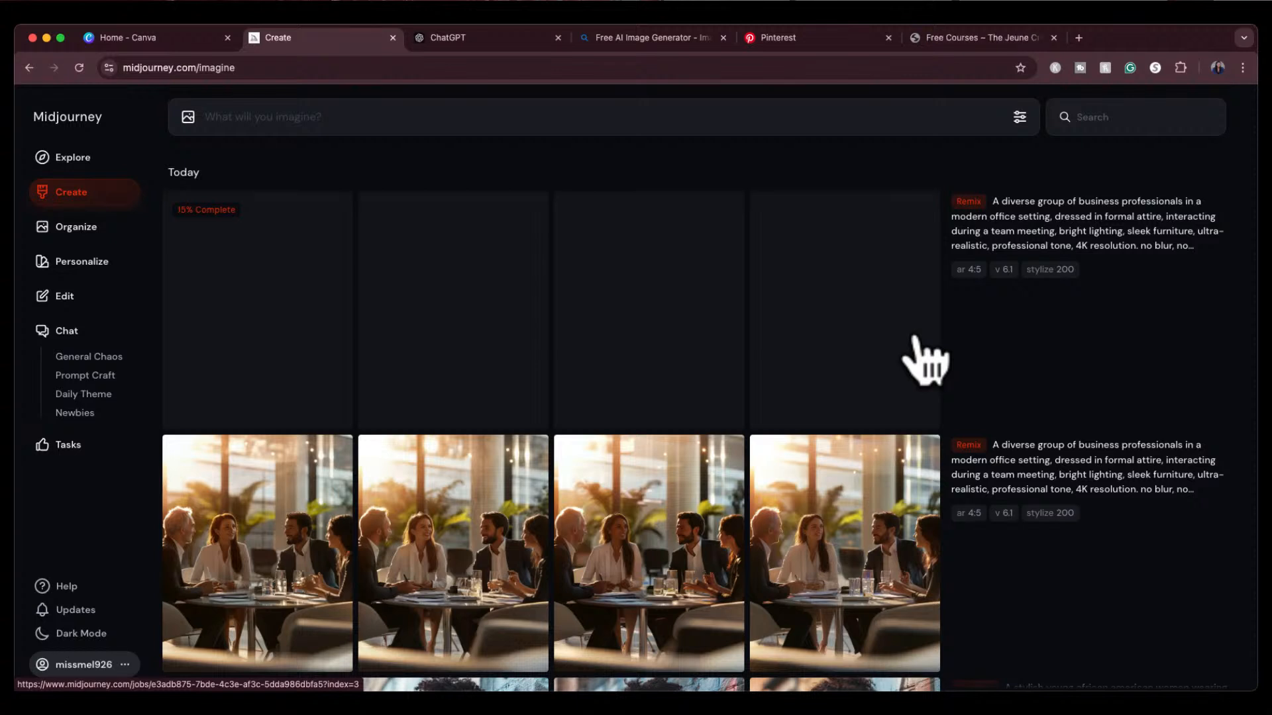
mouse_move(1027, 340)
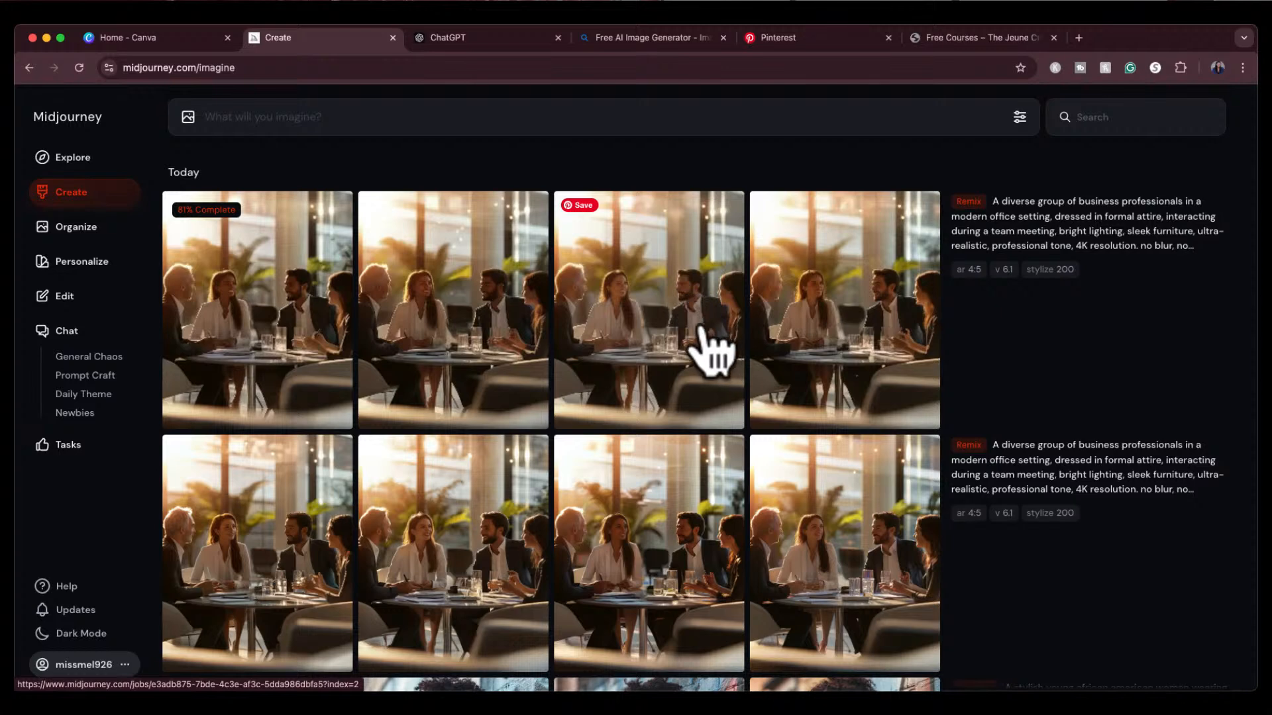
Step: Examine the four images of the rerun business meeting remix one by one
left_click(268, 289)
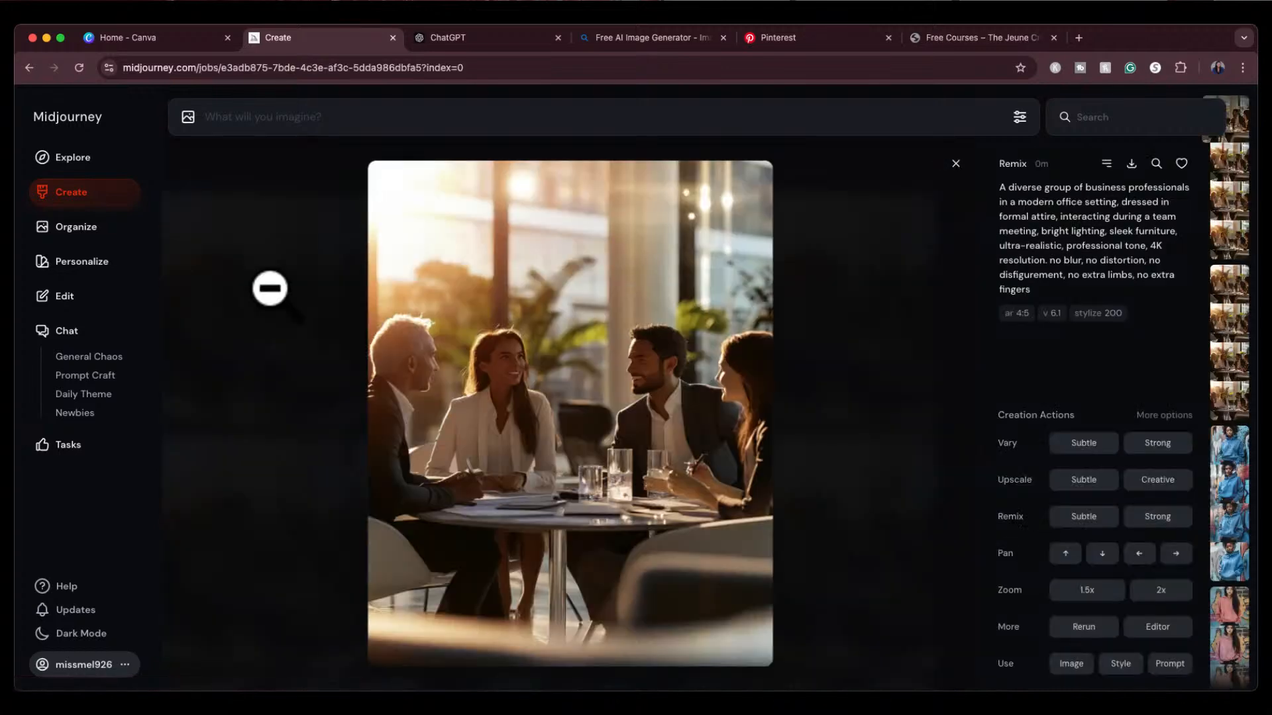
key("Right")
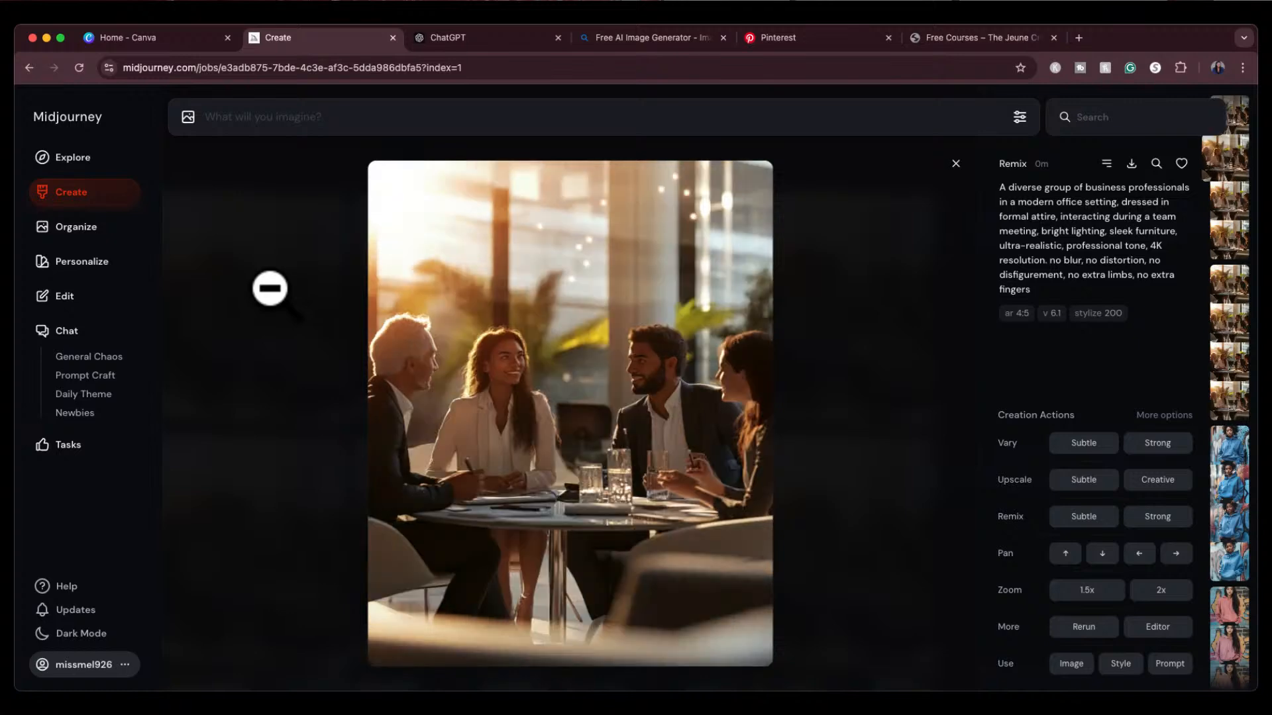
key("Right")
key("Right")
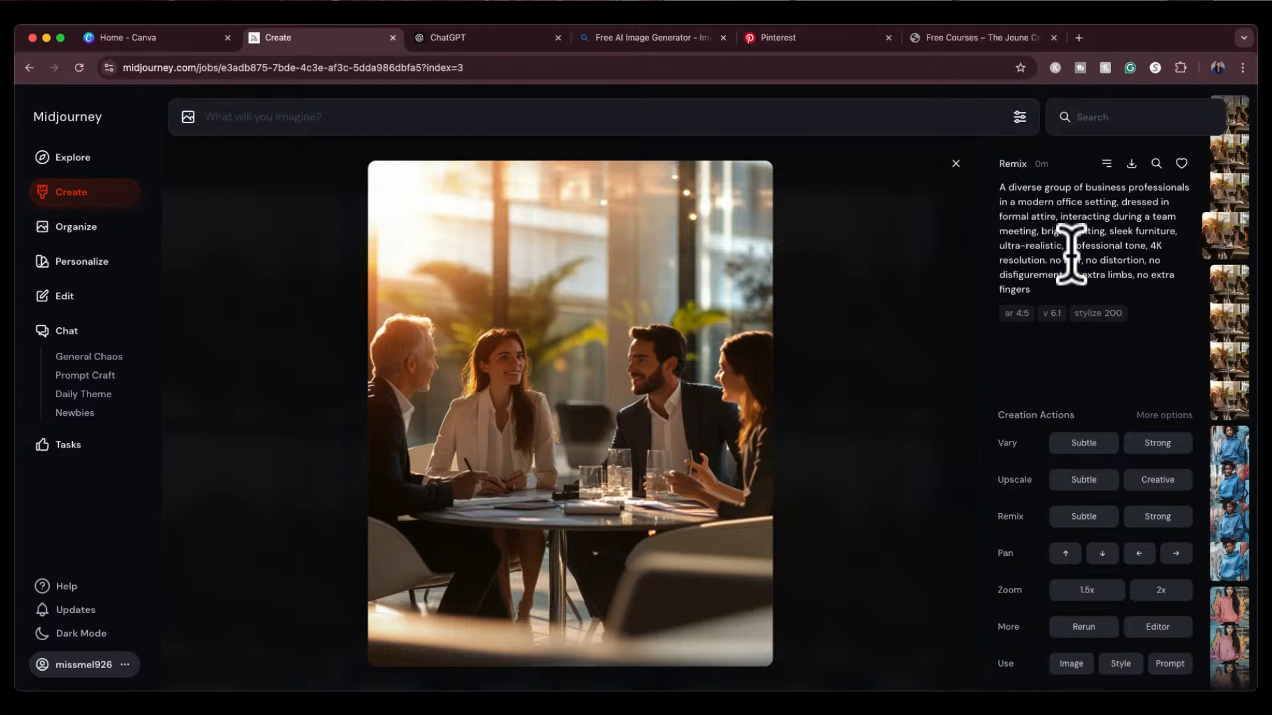
Step: Reuse the prompt of the fourth rerun image, insert "--" before "no blur" and highlight the descriptive text ahead of it
left_click(1170, 663)
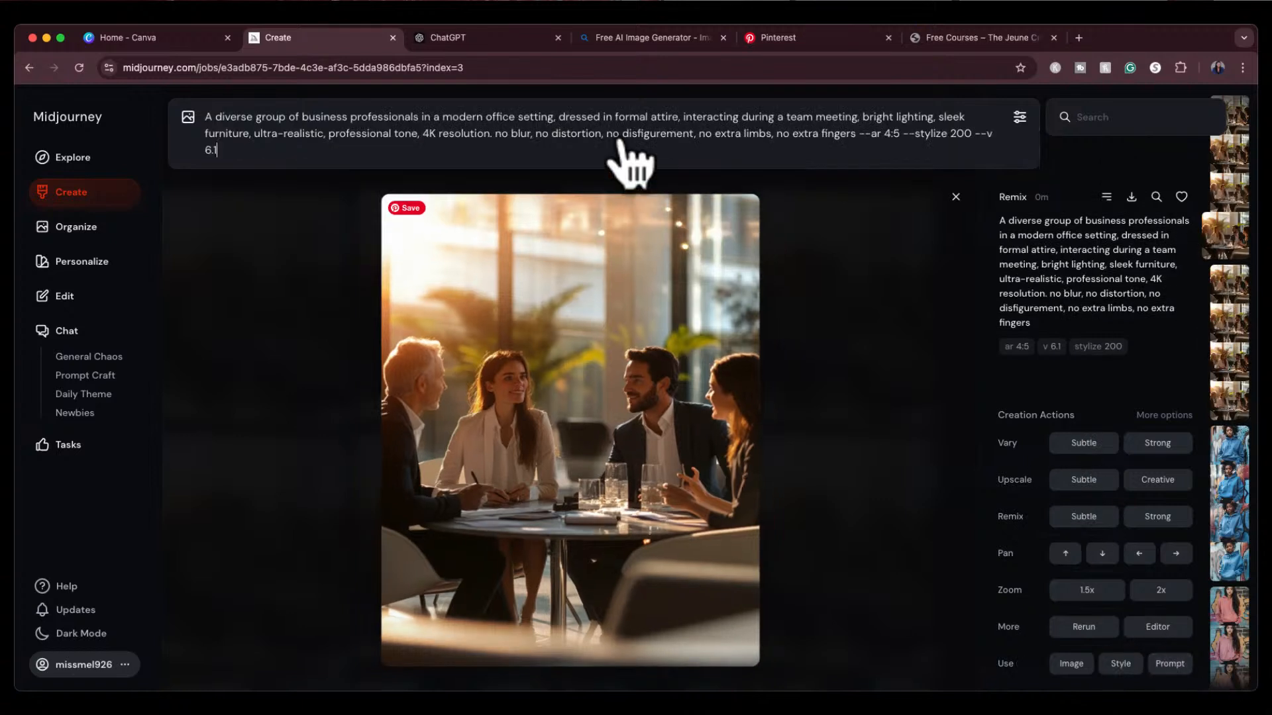
left_click(495, 134)
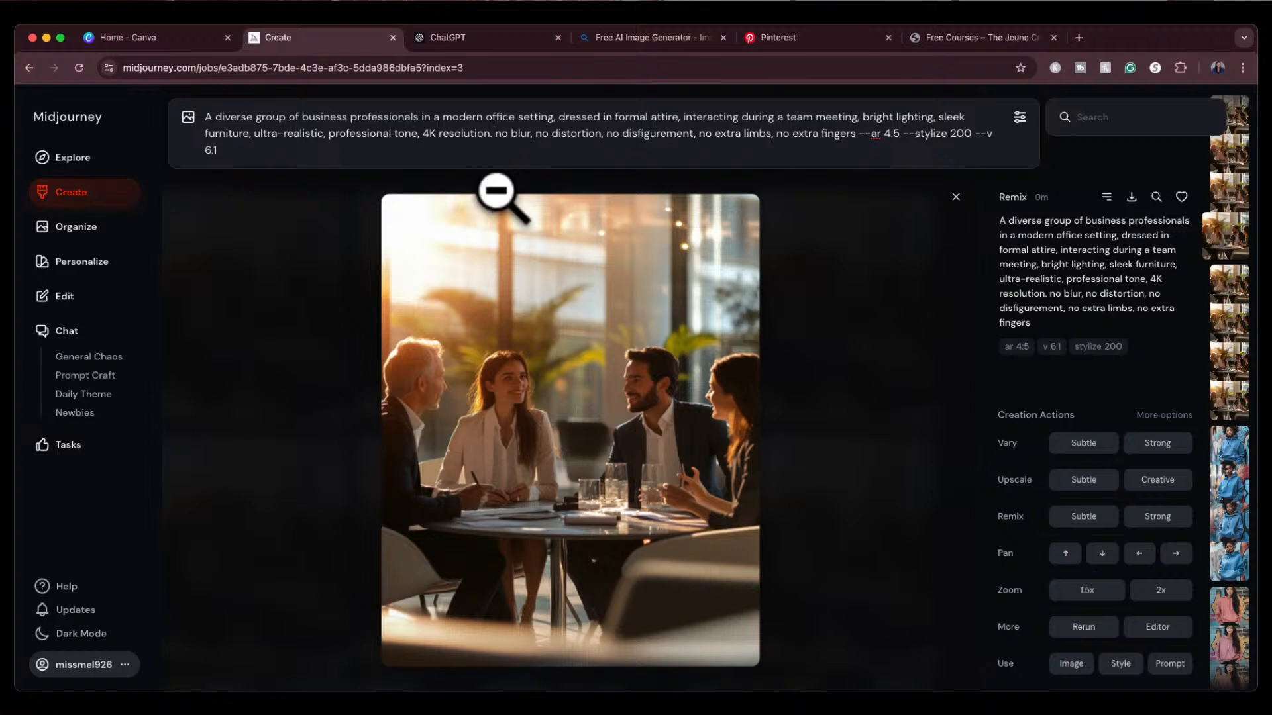
type("--")
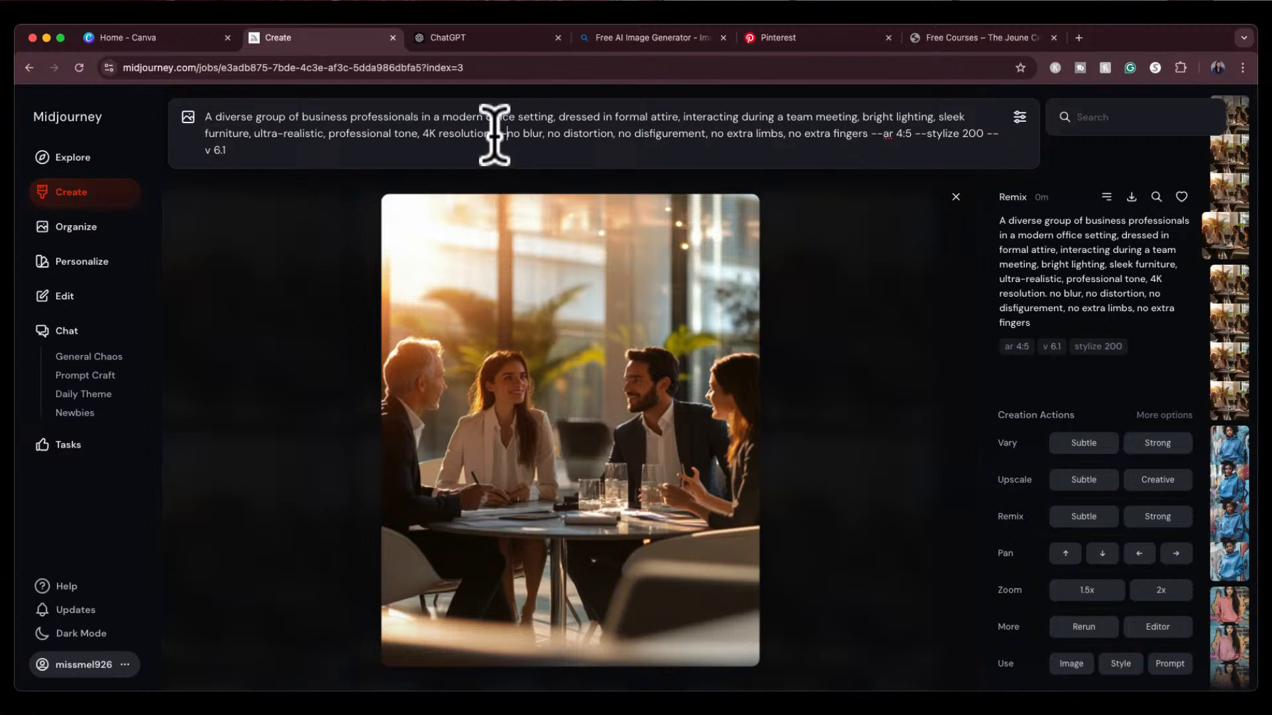
left_click_drag(495, 135, 206, 111)
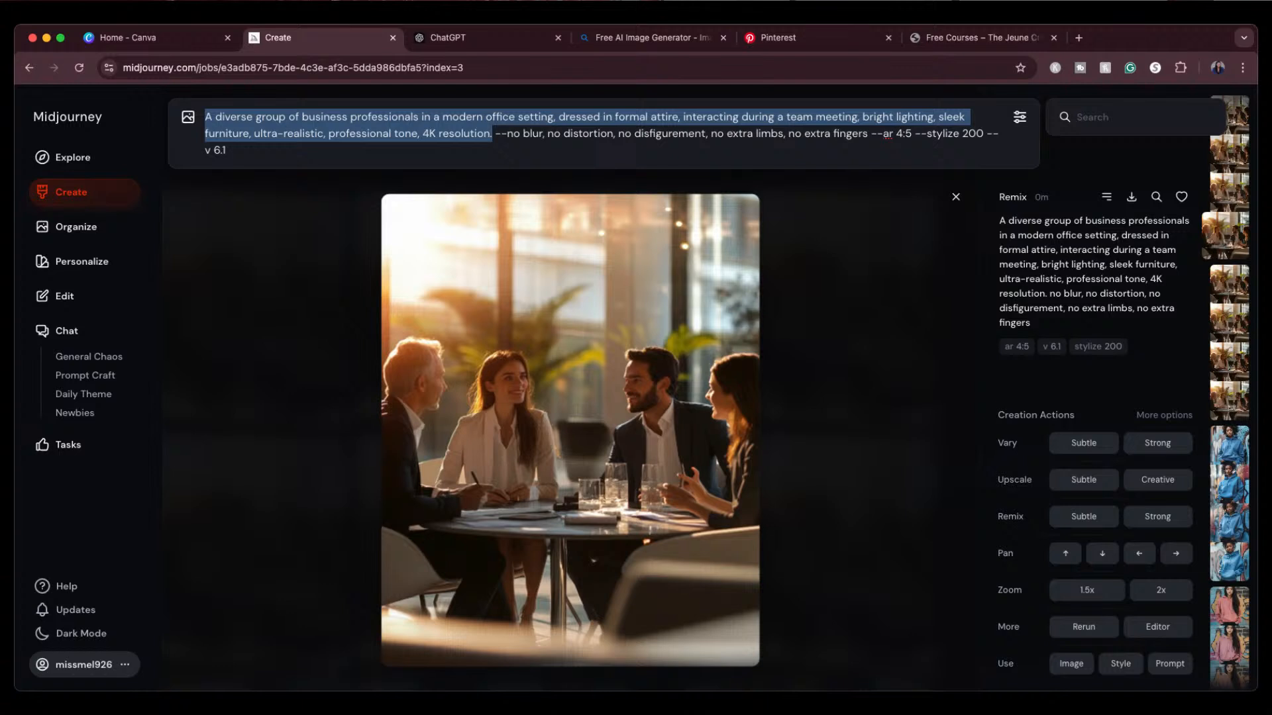
Step: Insert "--" before "no distortion" and "no disfigurement" in the prompt, with a comma after "no blur"
left_click(545, 137)
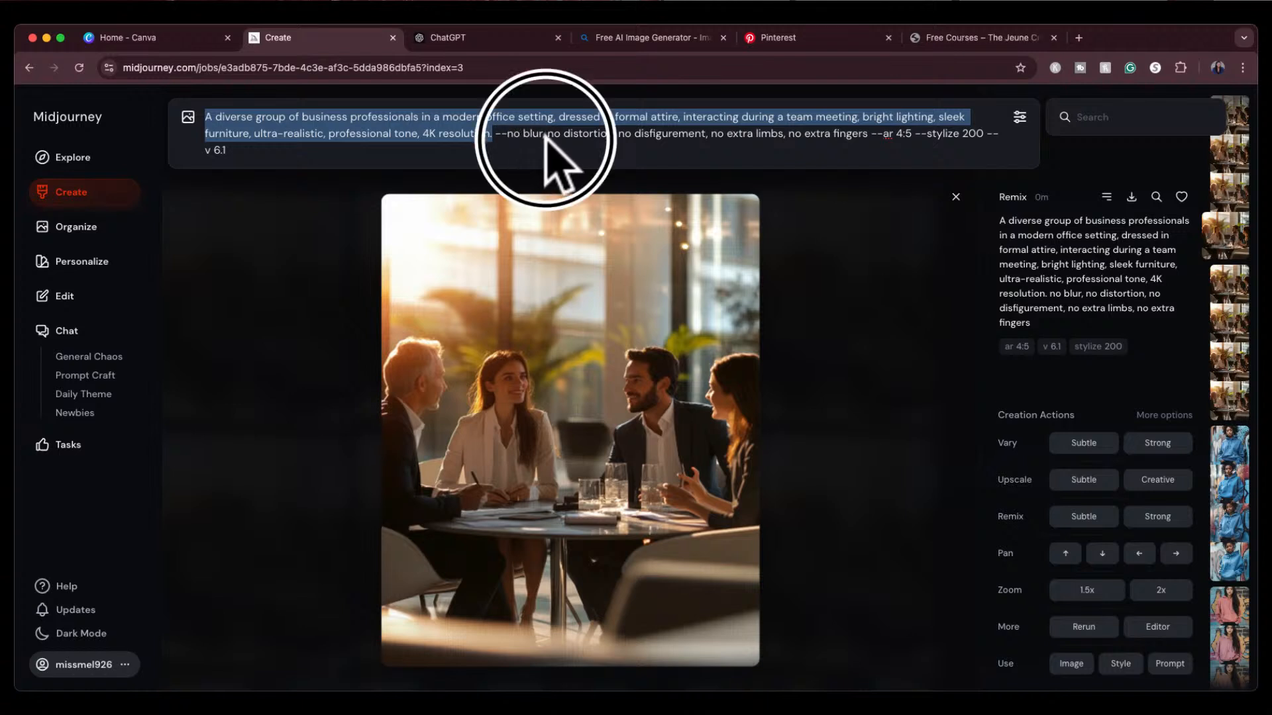
key("BackSpace")
key("BackSpace")
type("--")
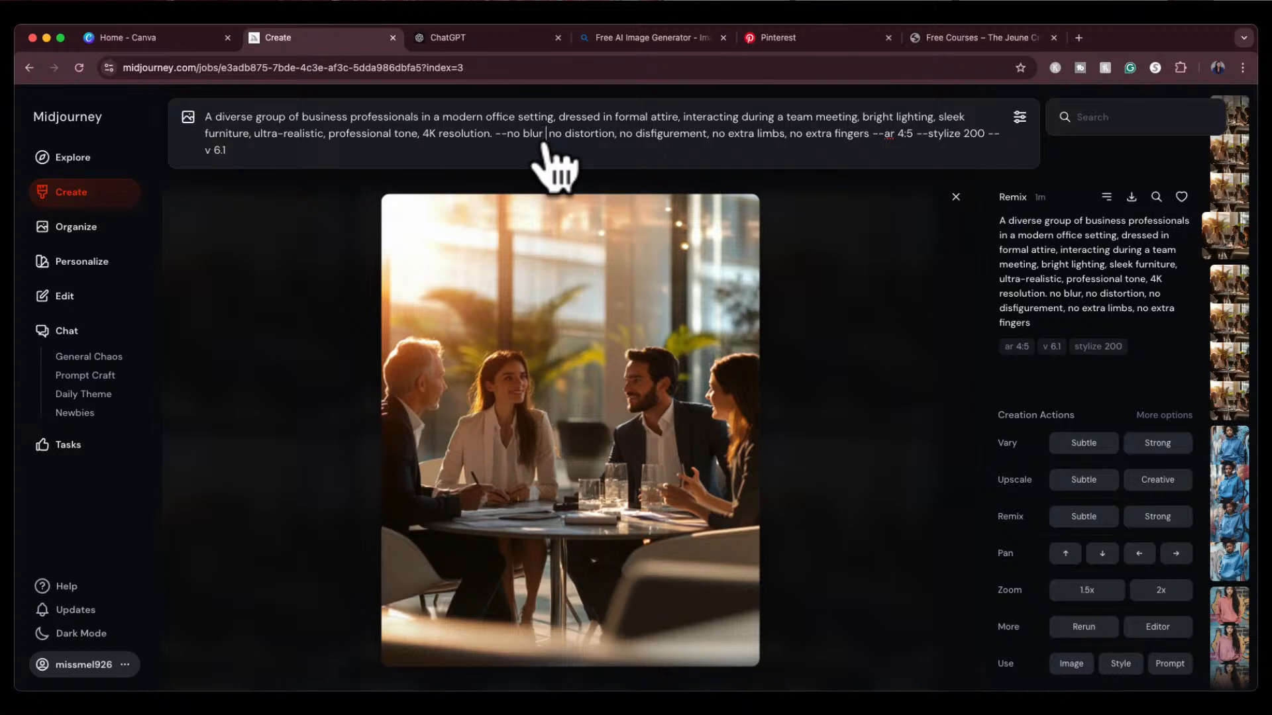
key("BackSpace")
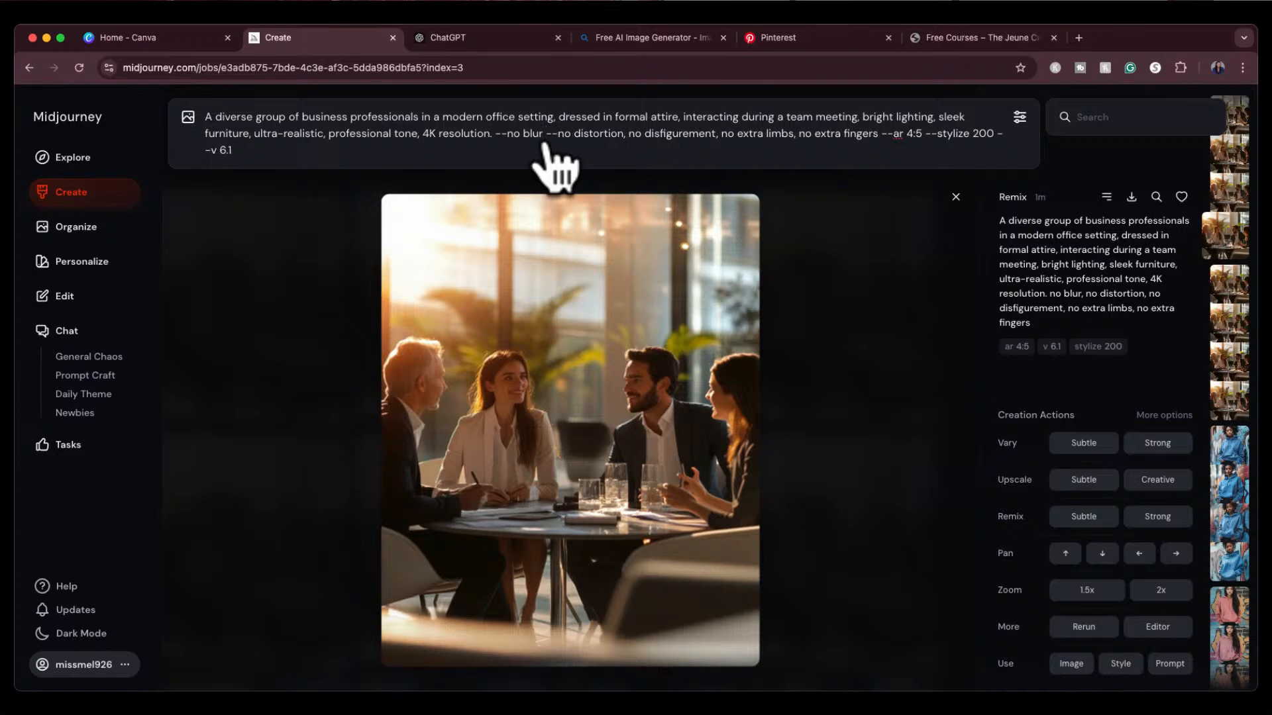
left_click(625, 138)
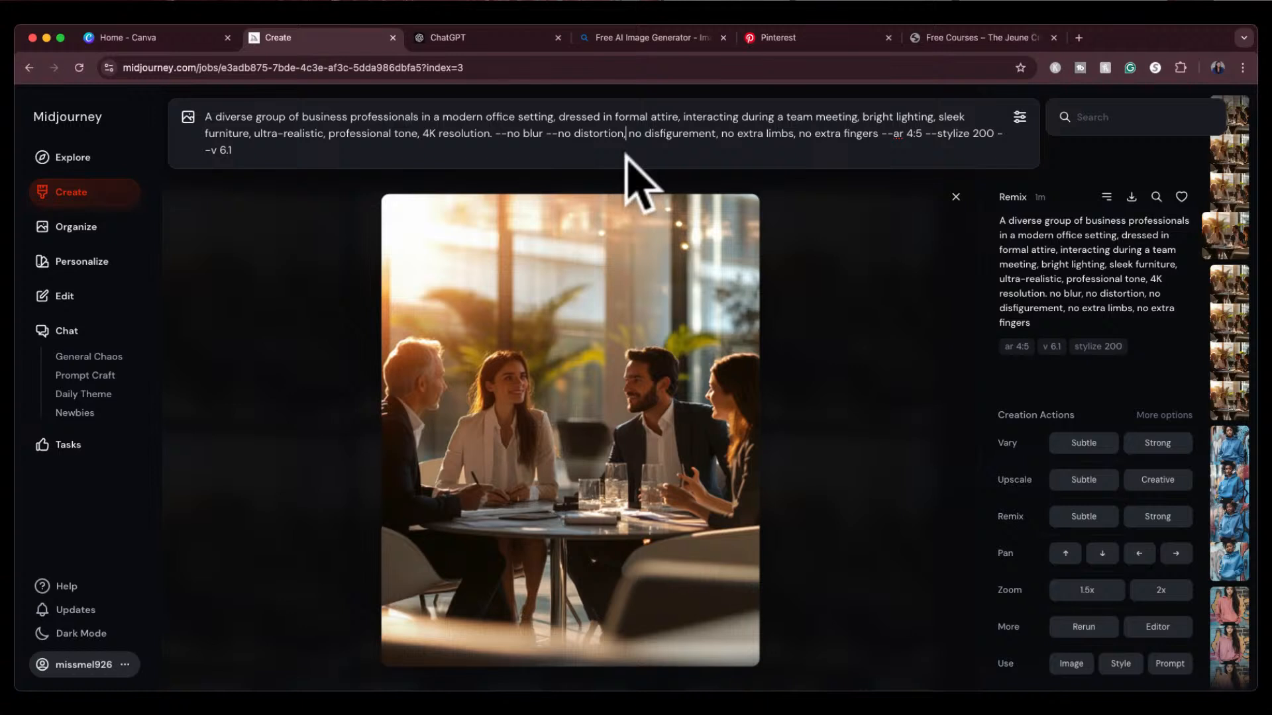
type("--")
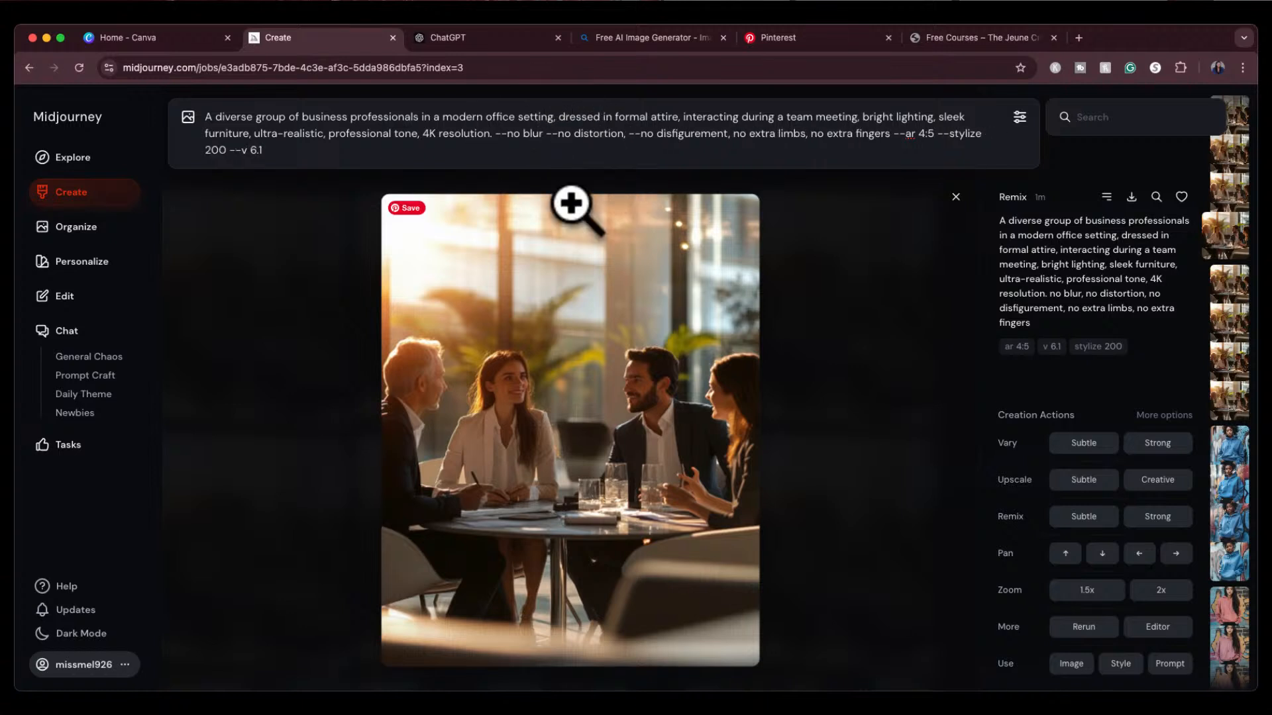
type(",")
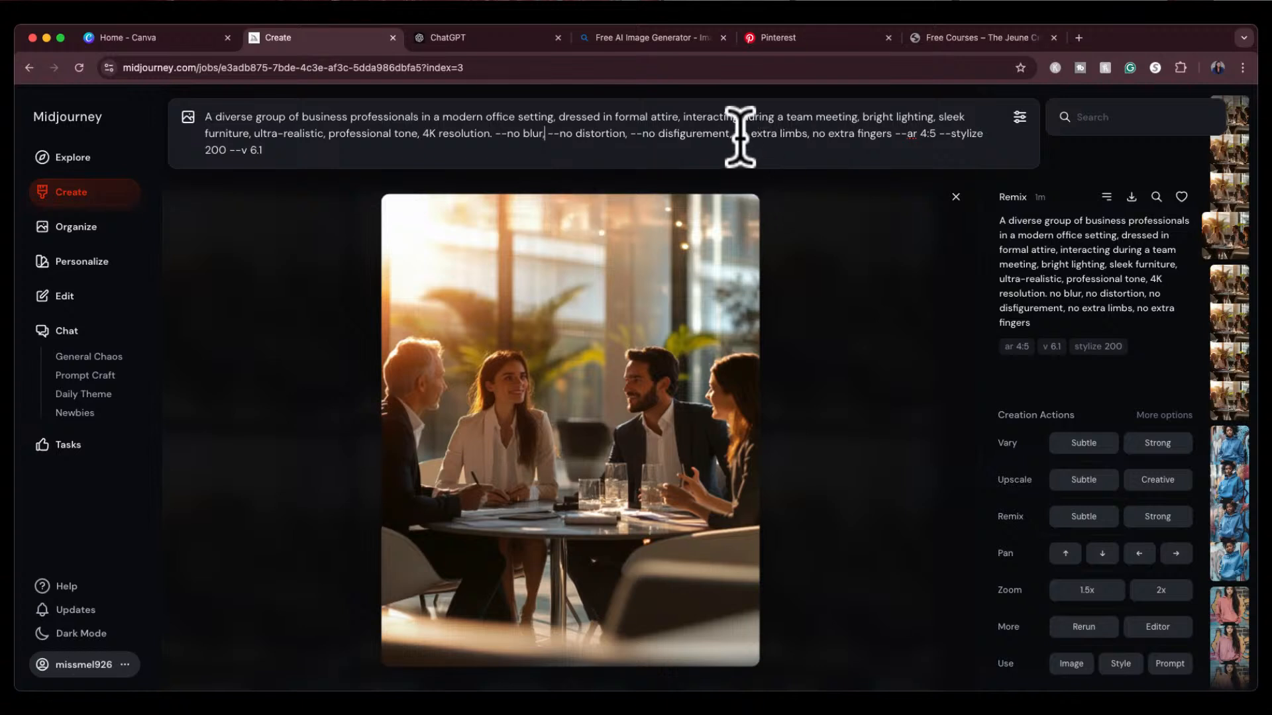
Step: Insert "--" before "no extra limbs" and "no extra fingers", try to generate from the prompt, and return to the creations feed
type("--")
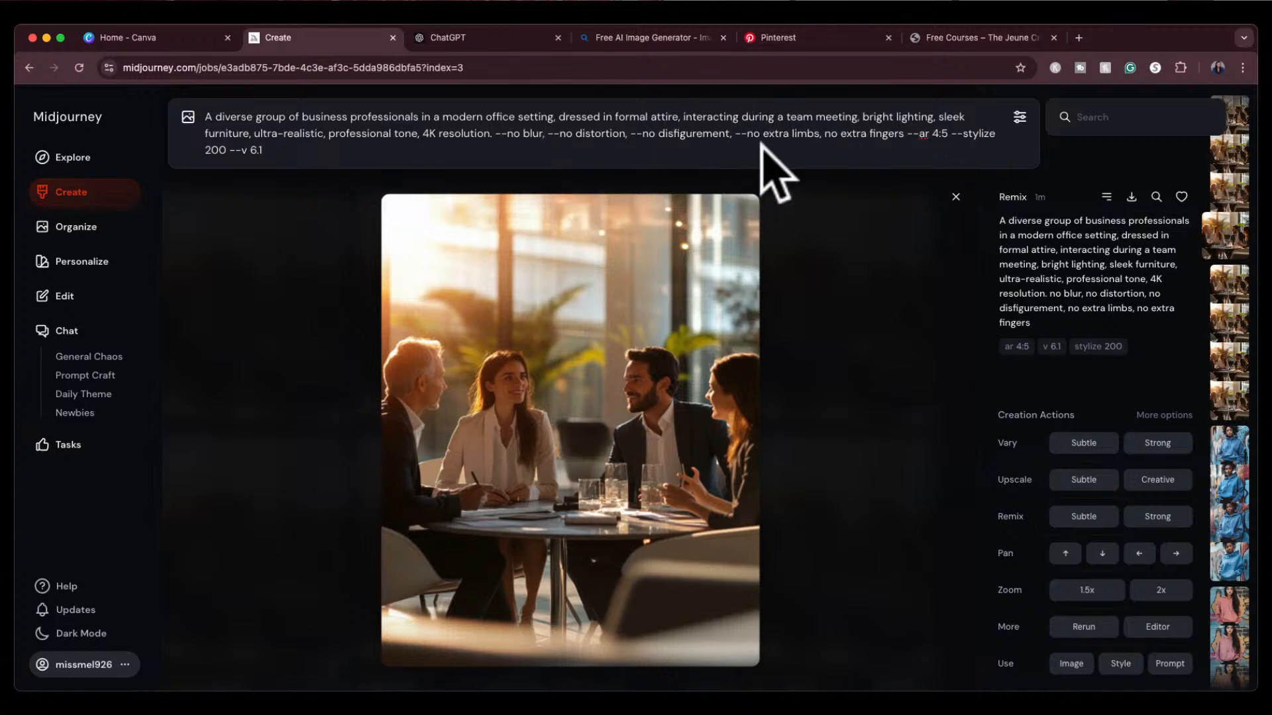
left_click(828, 134)
type("--")
left_click(830, 149)
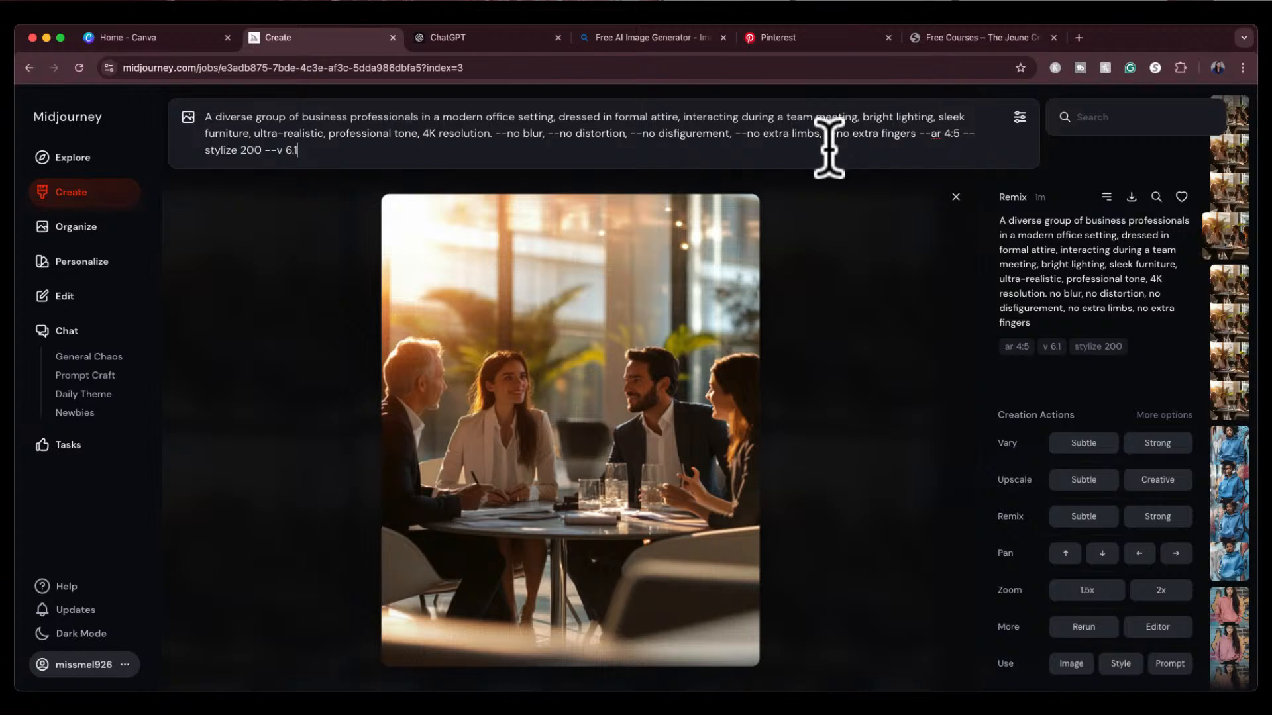
key("Return")
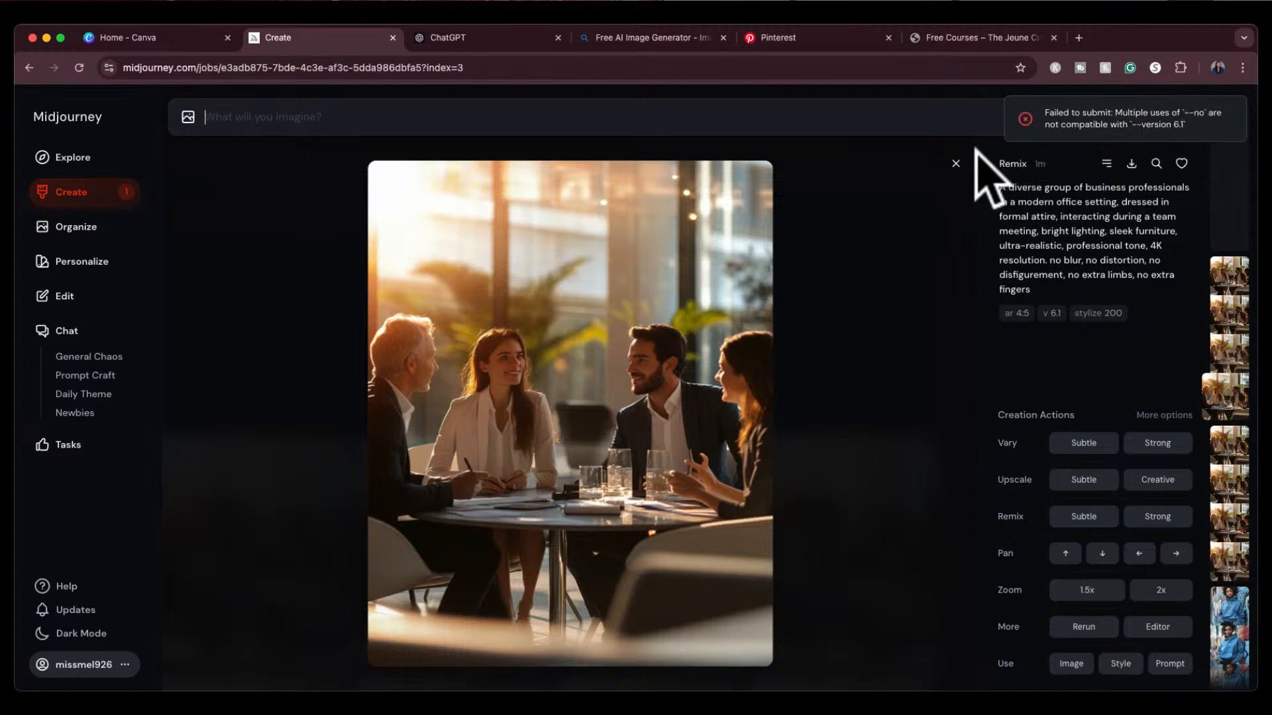
left_click(956, 164)
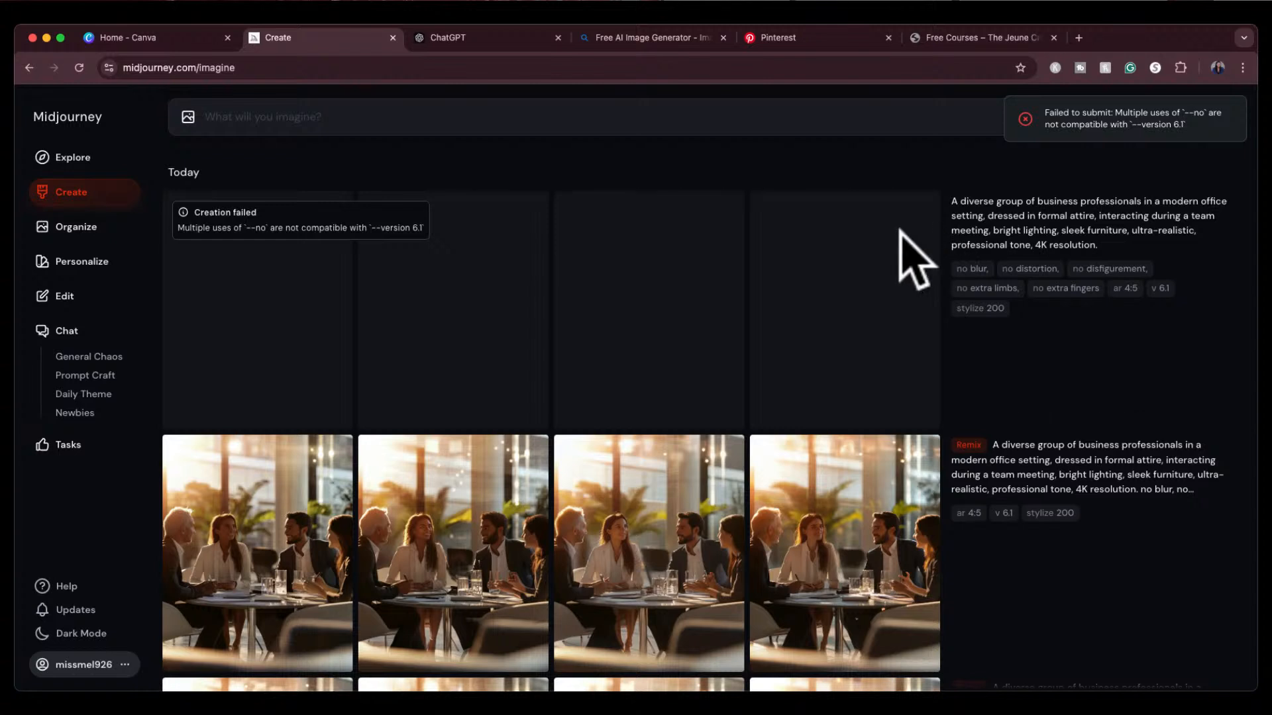
Step: Reuse the failed job's descriptive text with only its "--no extra fingers" exclusion and generate a new set of images
left_click(1202, 261)
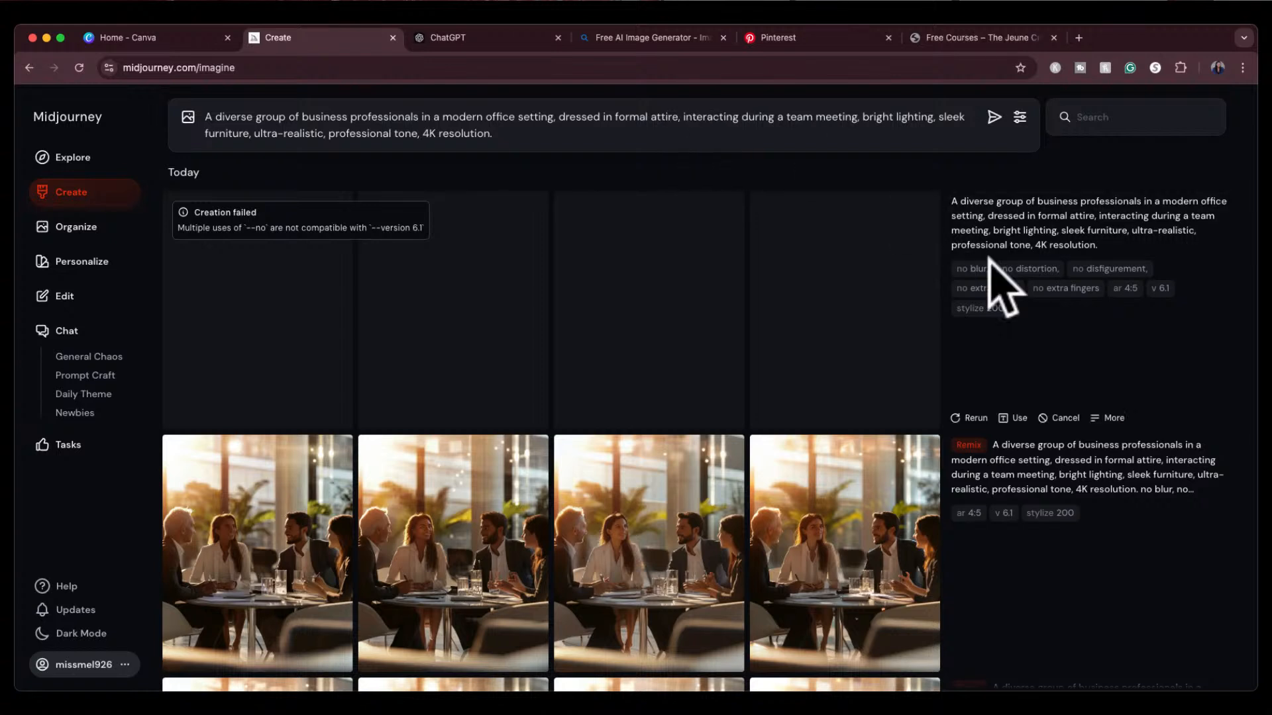
left_click(1036, 290)
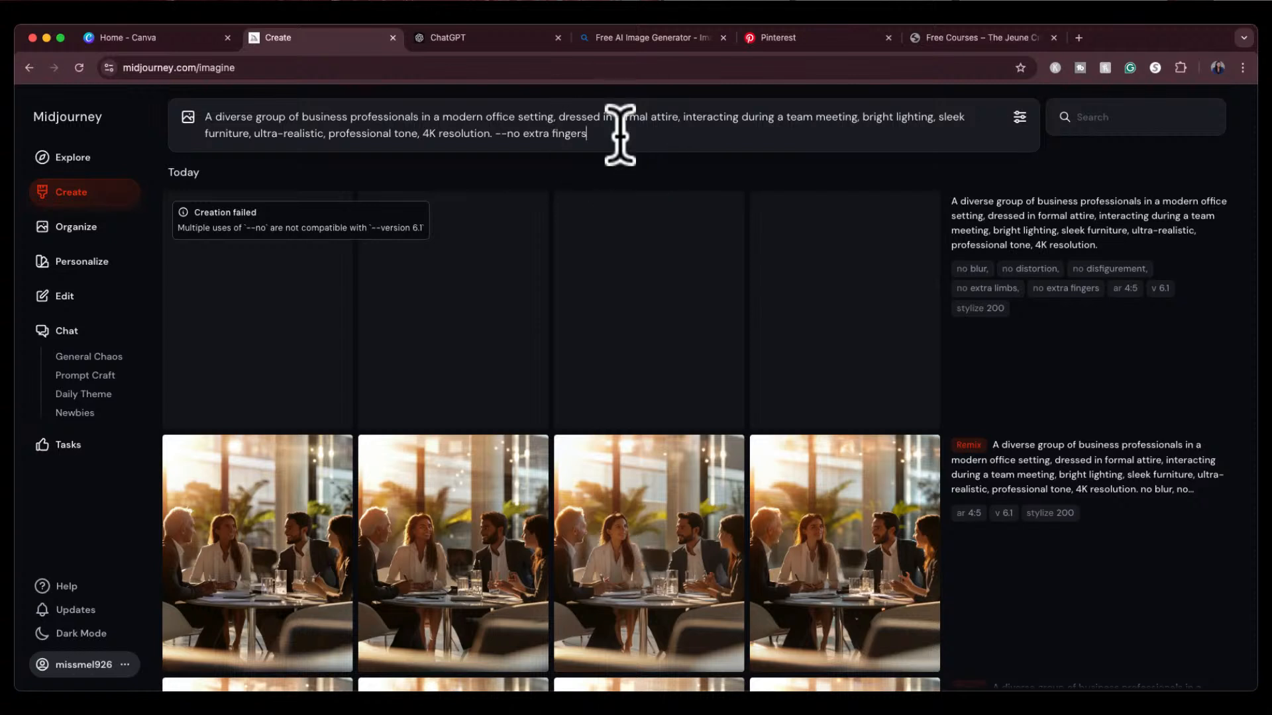
key("Return")
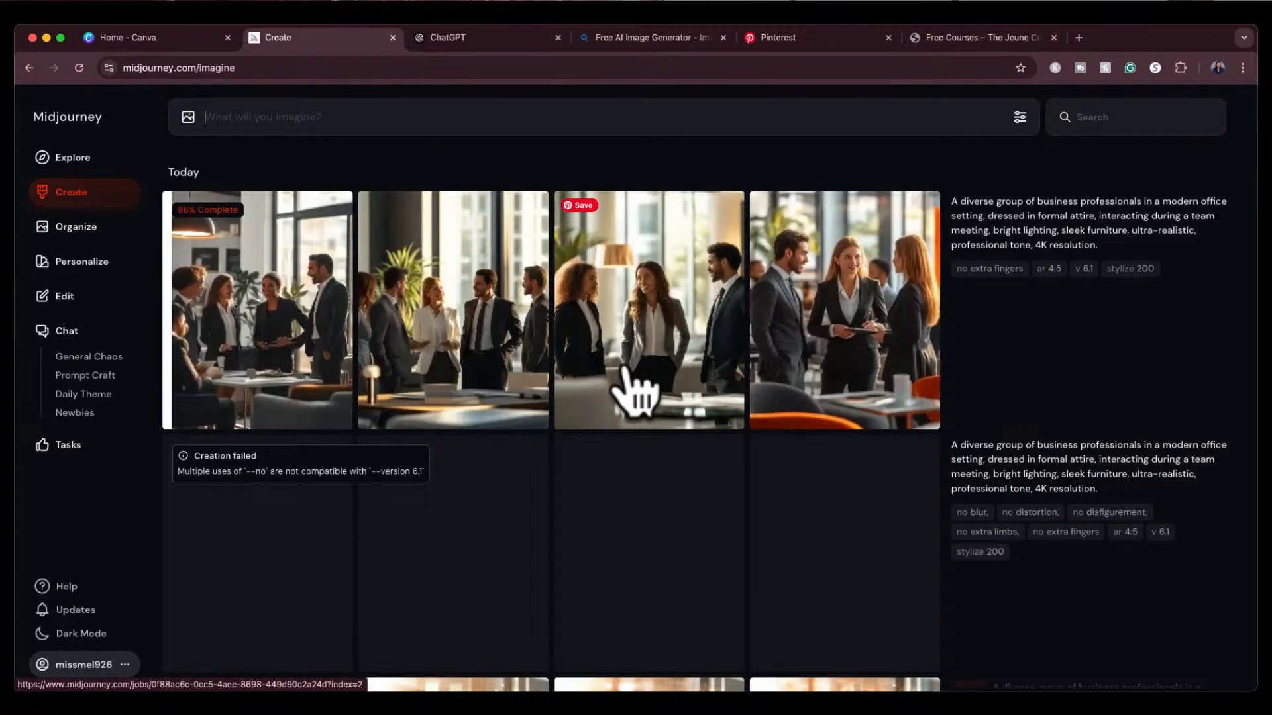
Step: Examine the four newly generated business meeting images one by one
left_click(303, 334)
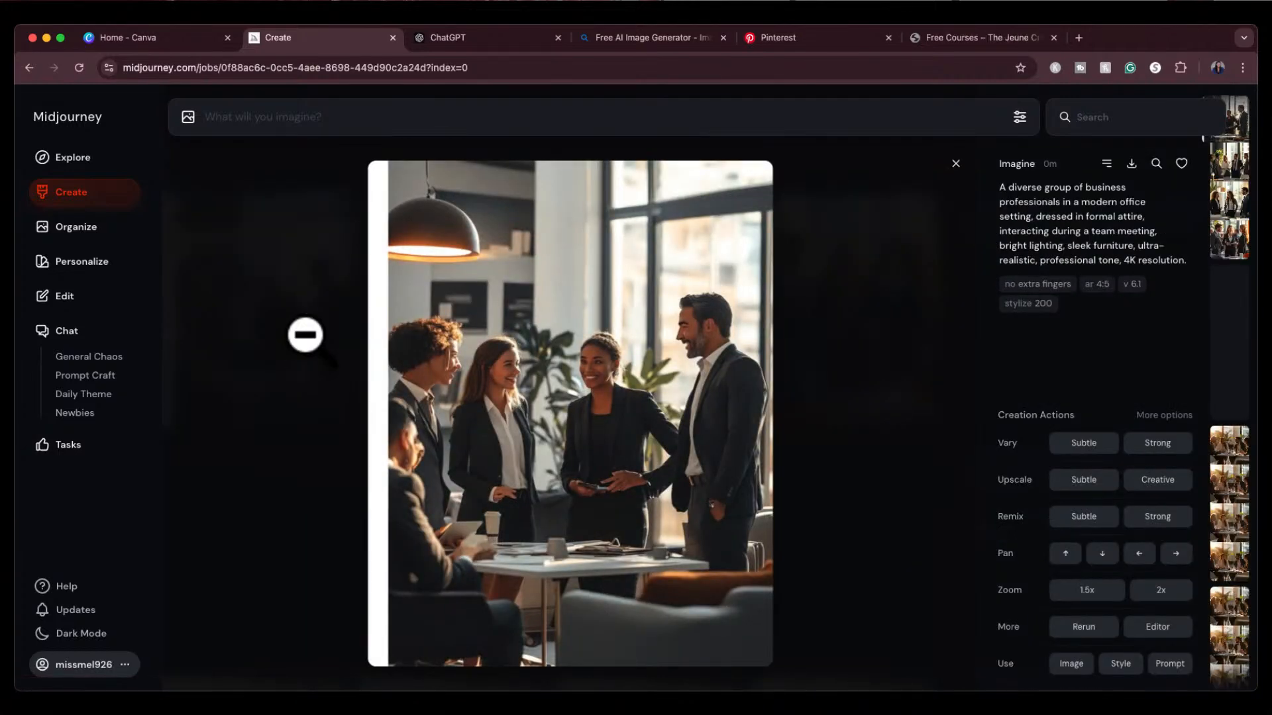
key("Right")
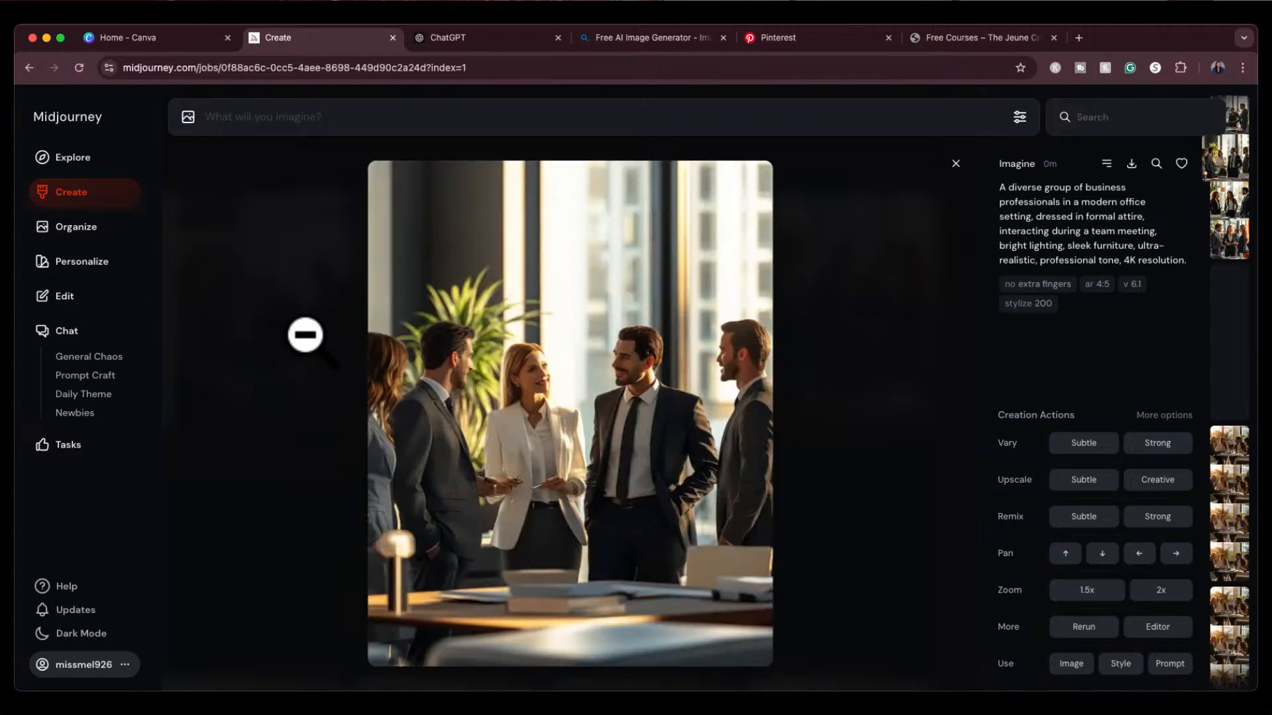
key("Right")
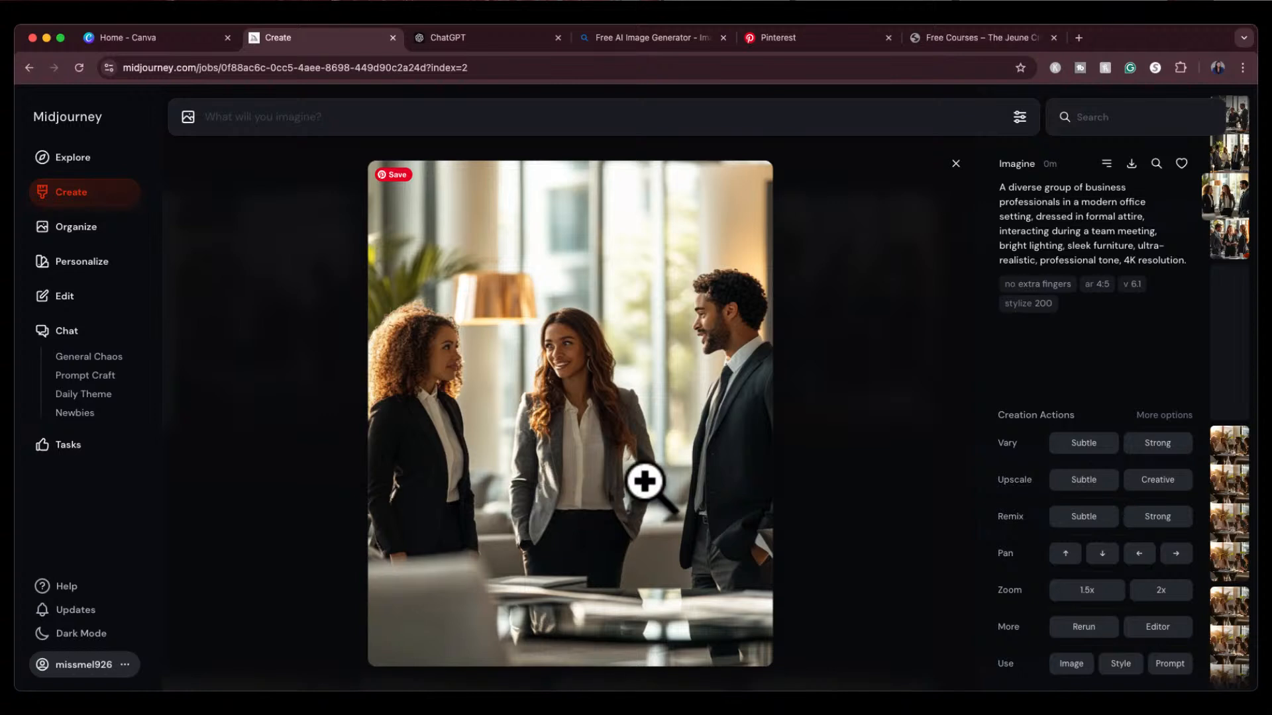
key("Right")
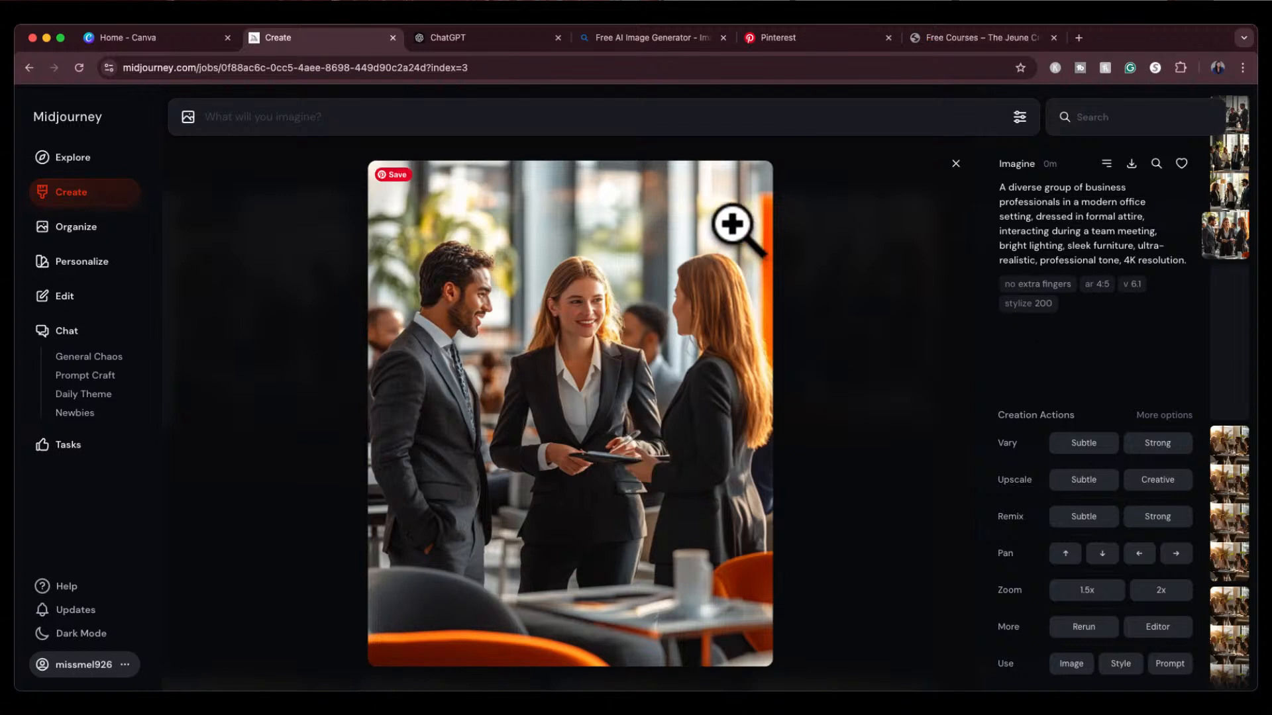
Step: Enter "--no" in the empty prompt and leave the enlarged image for the Explore gallery
left_click(707, 116)
type("--no")
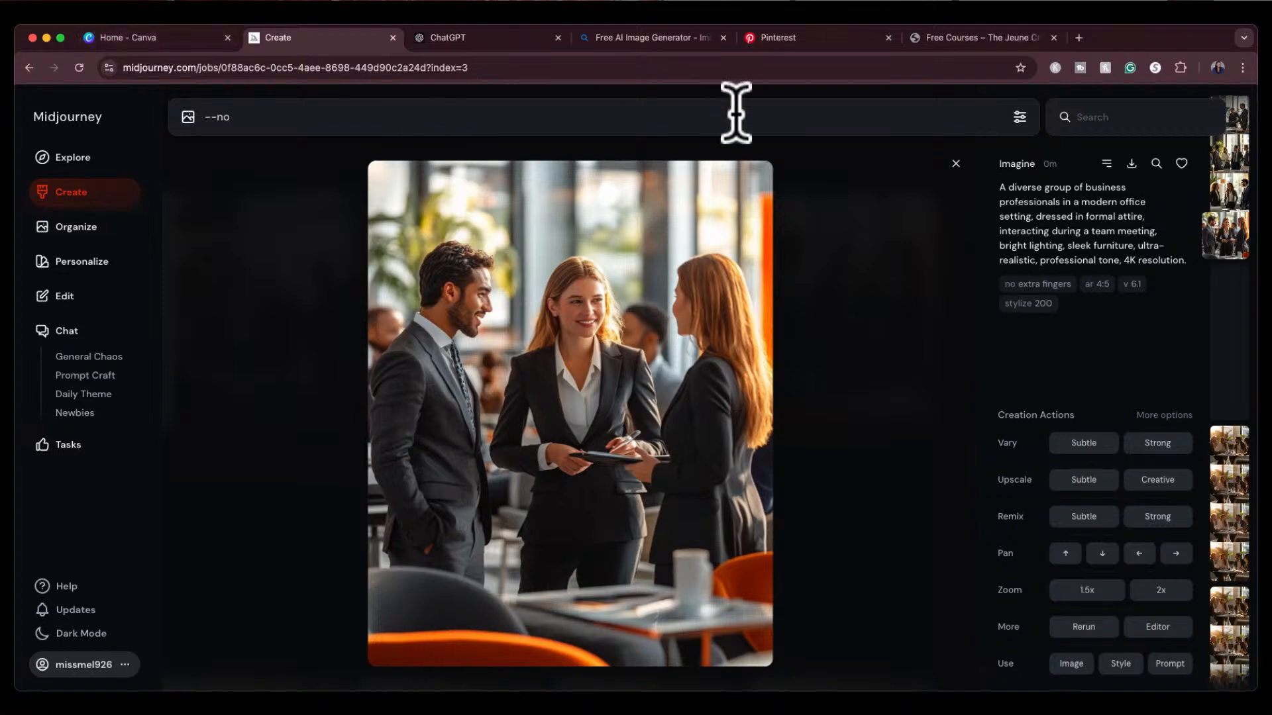
left_click(956, 163)
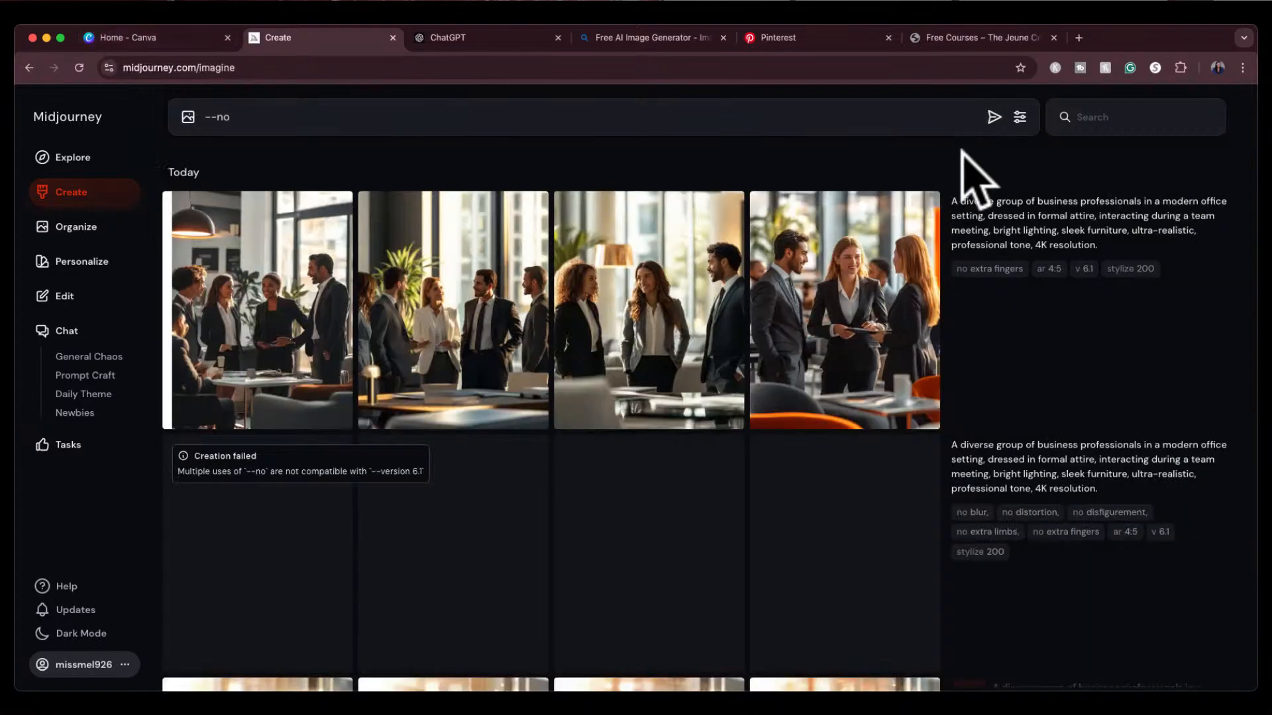
left_click(83, 161)
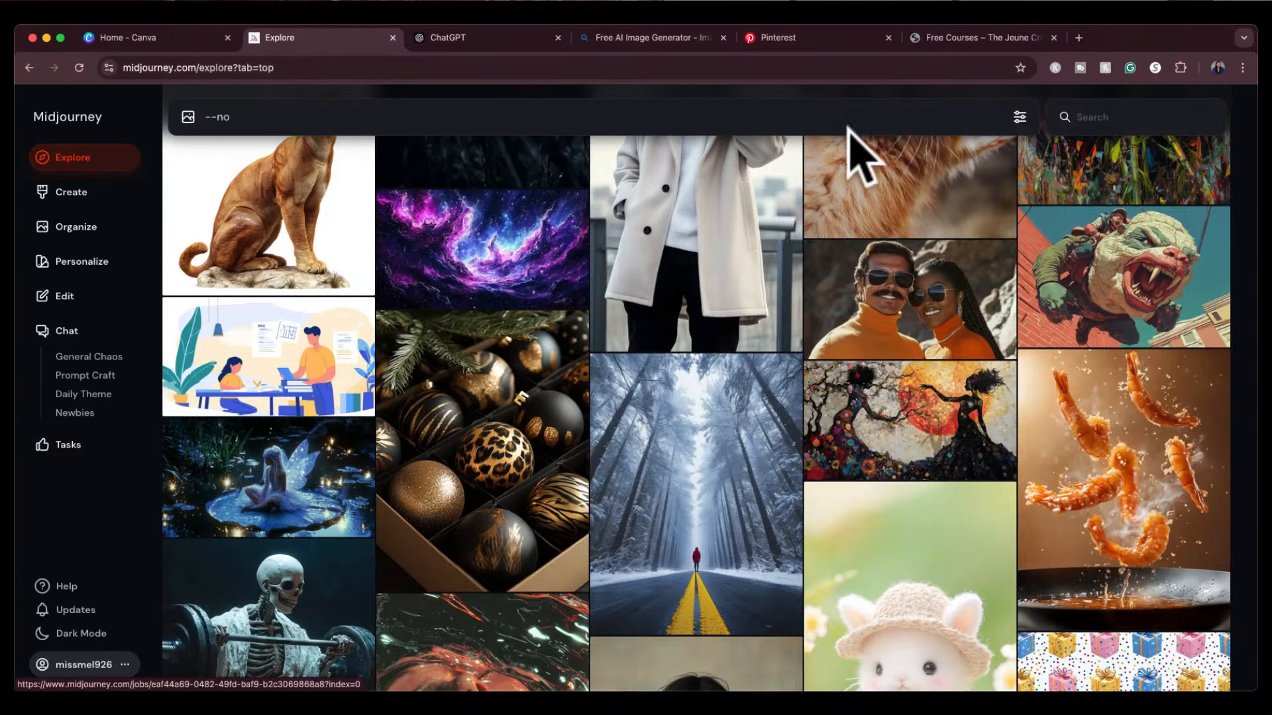
Step: Switch to Pinterest and search for "level up ebook cover"
left_click(820, 41)
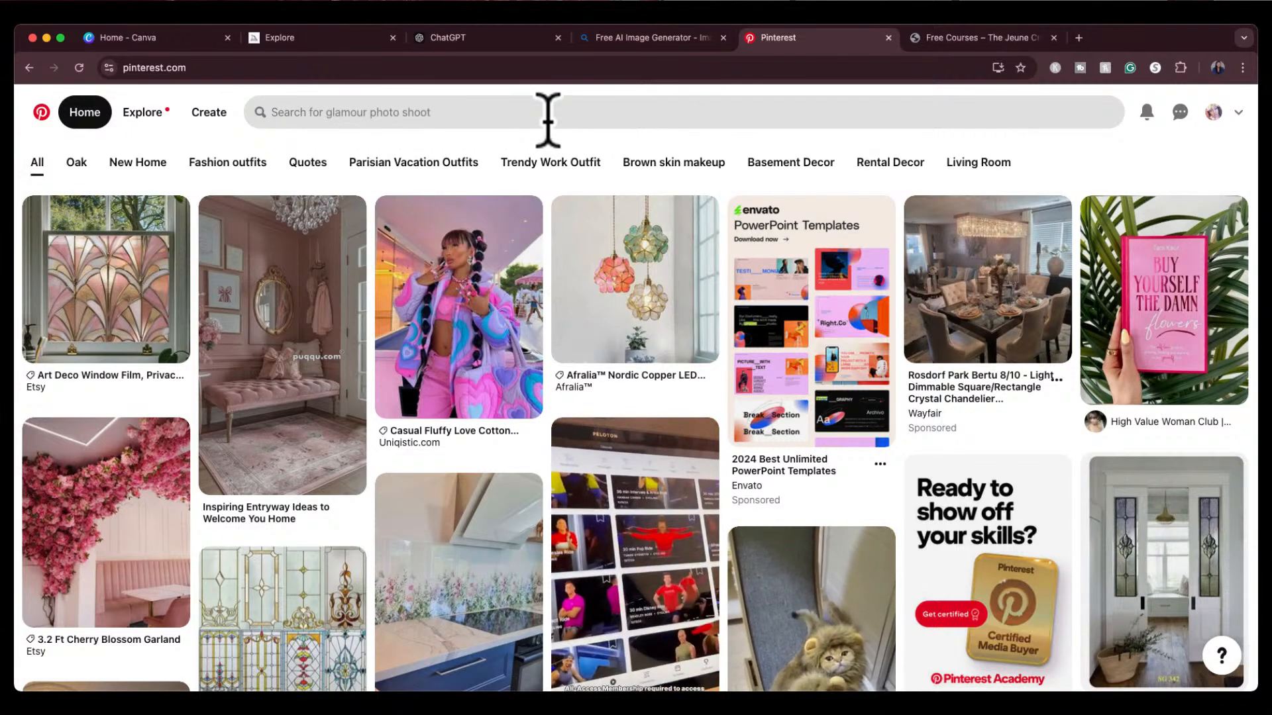
left_click(548, 119)
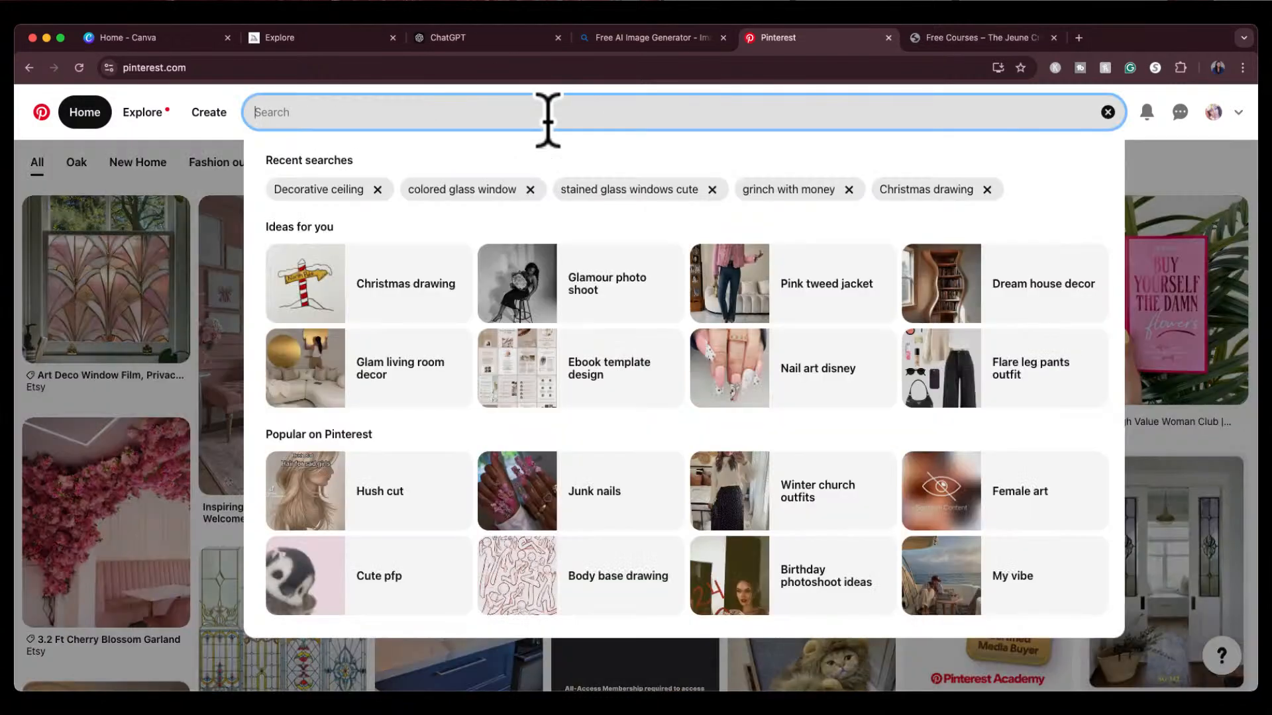
type("boss")
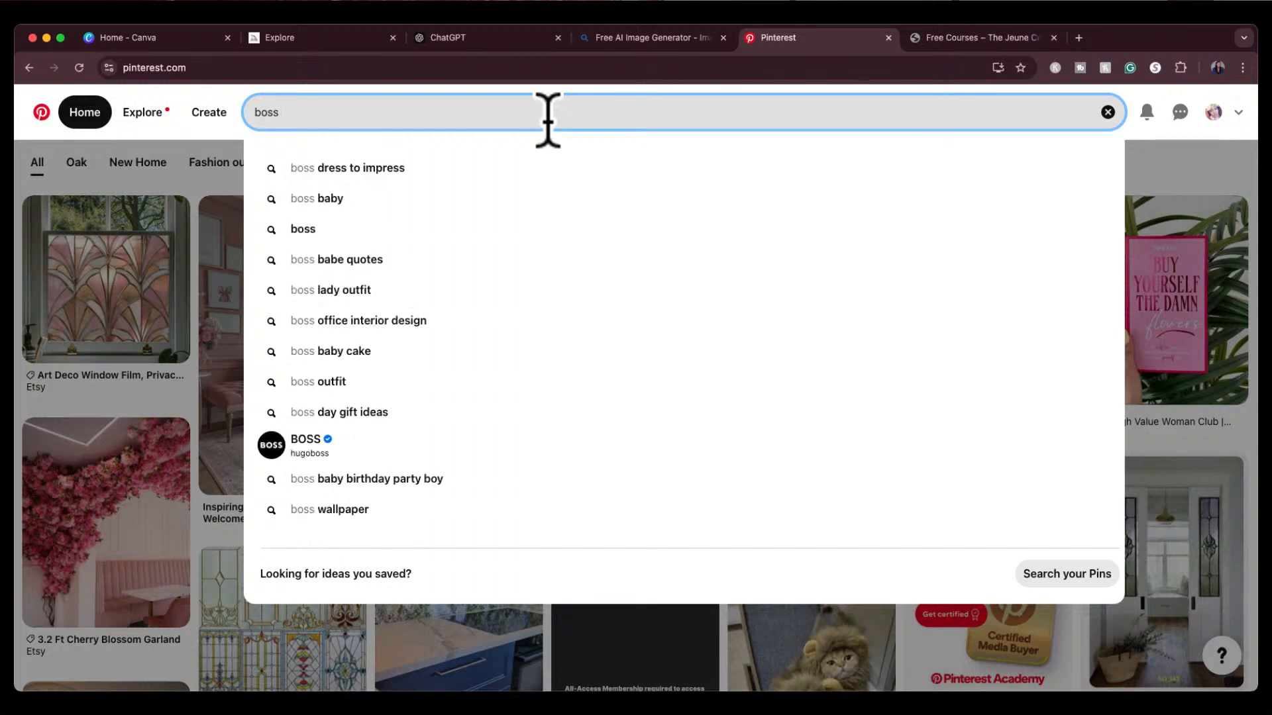
key("BackSpace")
type("level up eb")
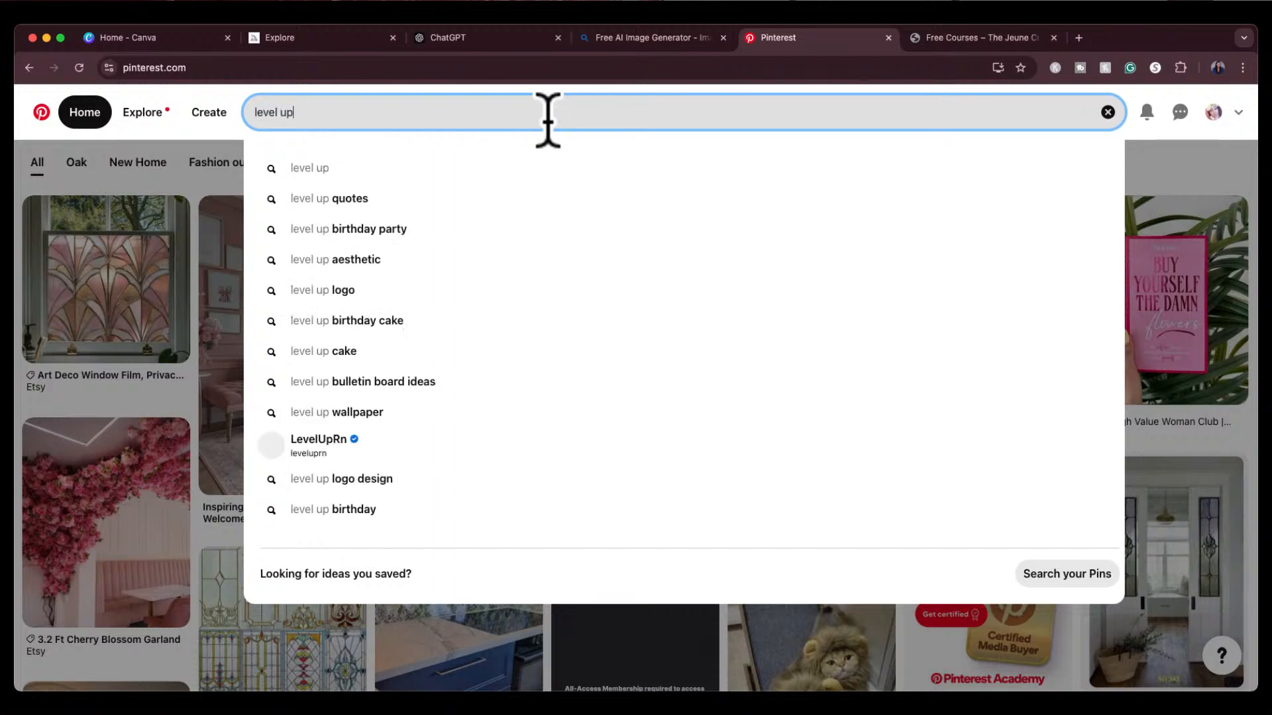
type("ook cover")
key("Return")
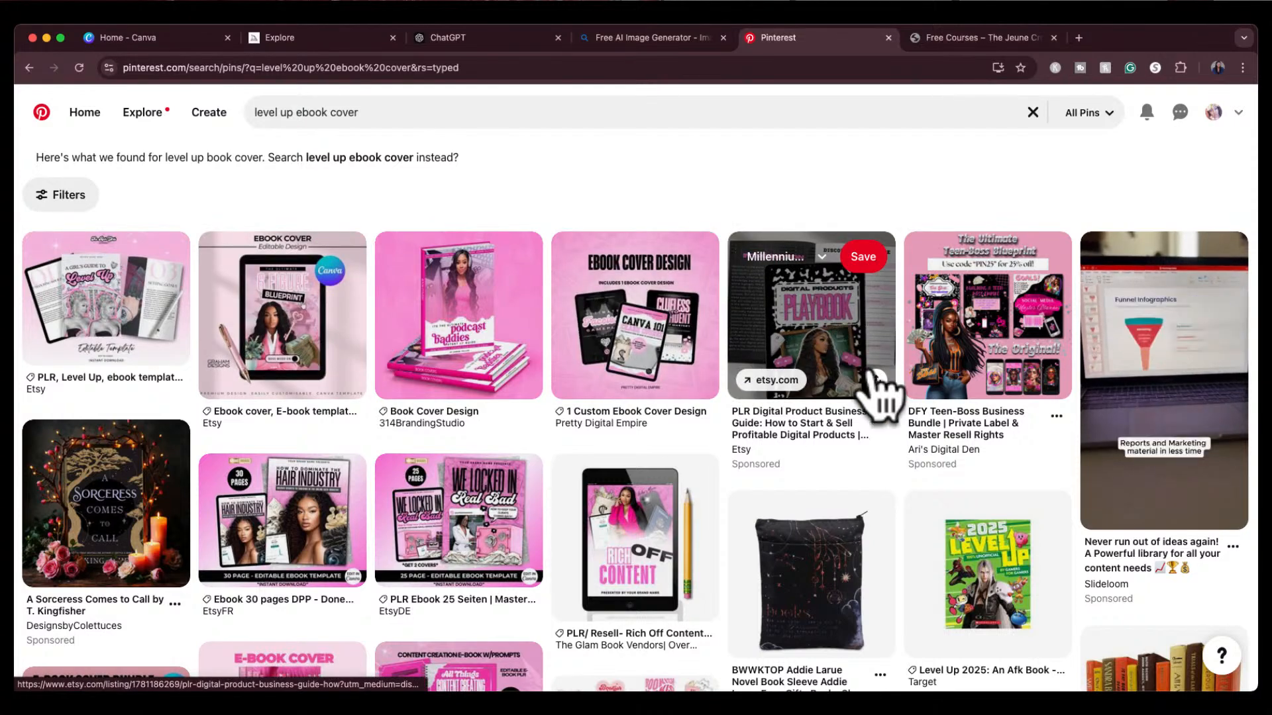
left_click(841, 346)
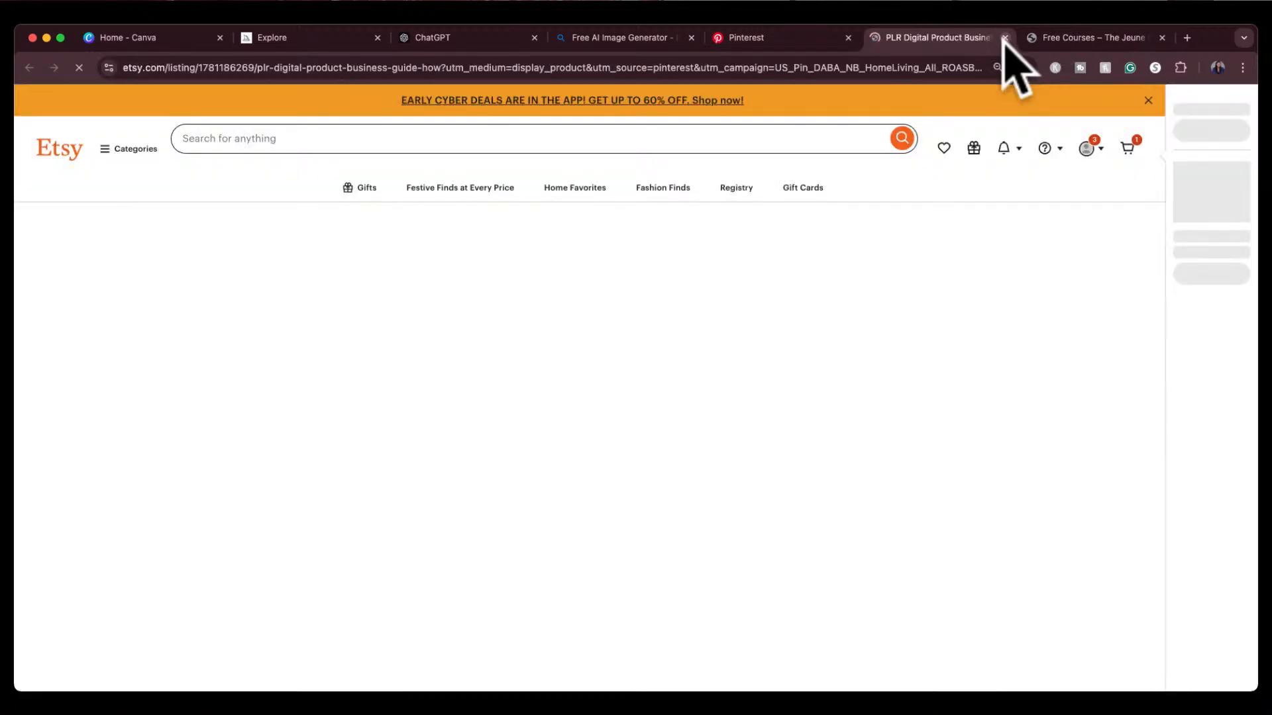
left_click(783, 42)
left_click(1004, 38)
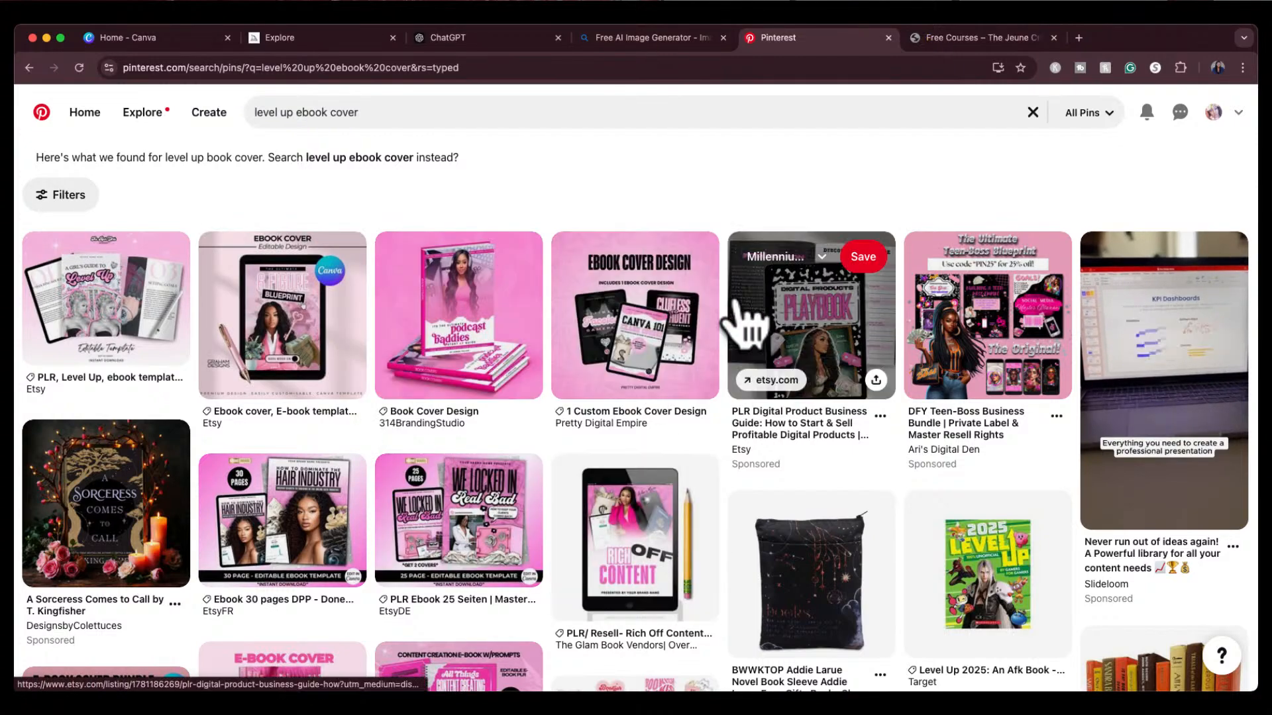
Step: Examine the "Digital Products Playbook" ebook cover in the search results up close
scroll(825, 335, "up", 5)
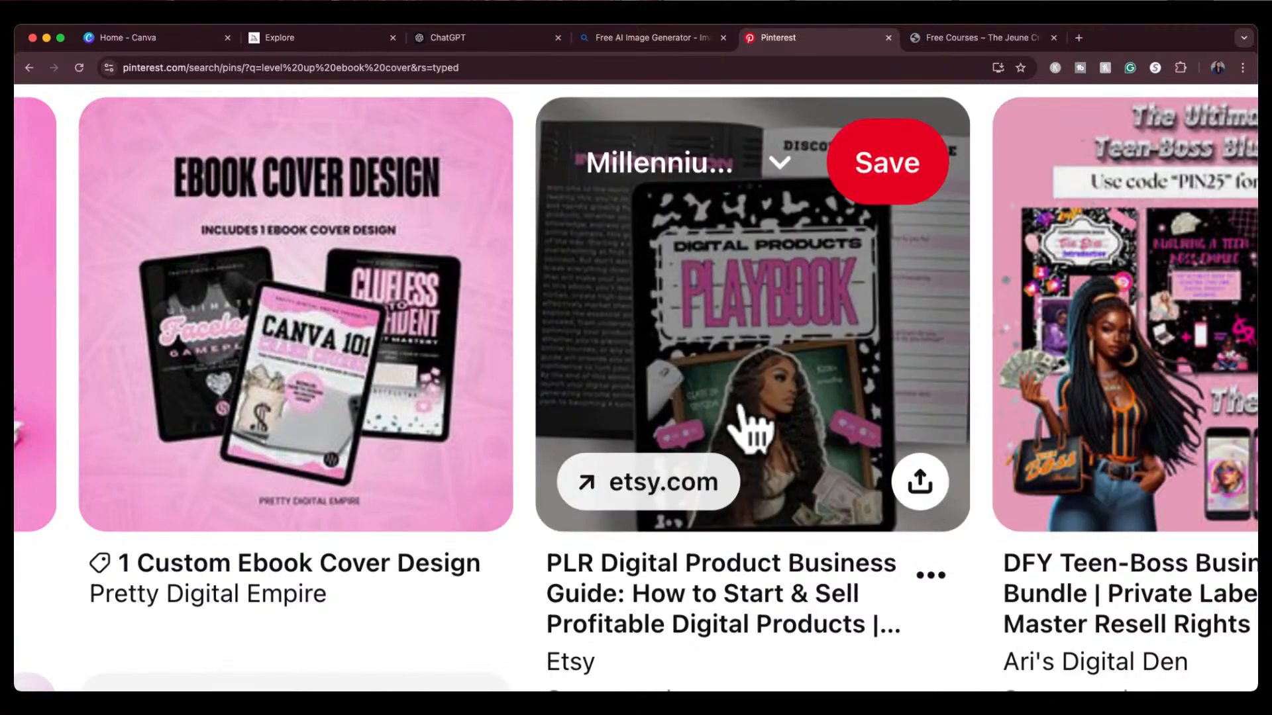
key("super+minus")
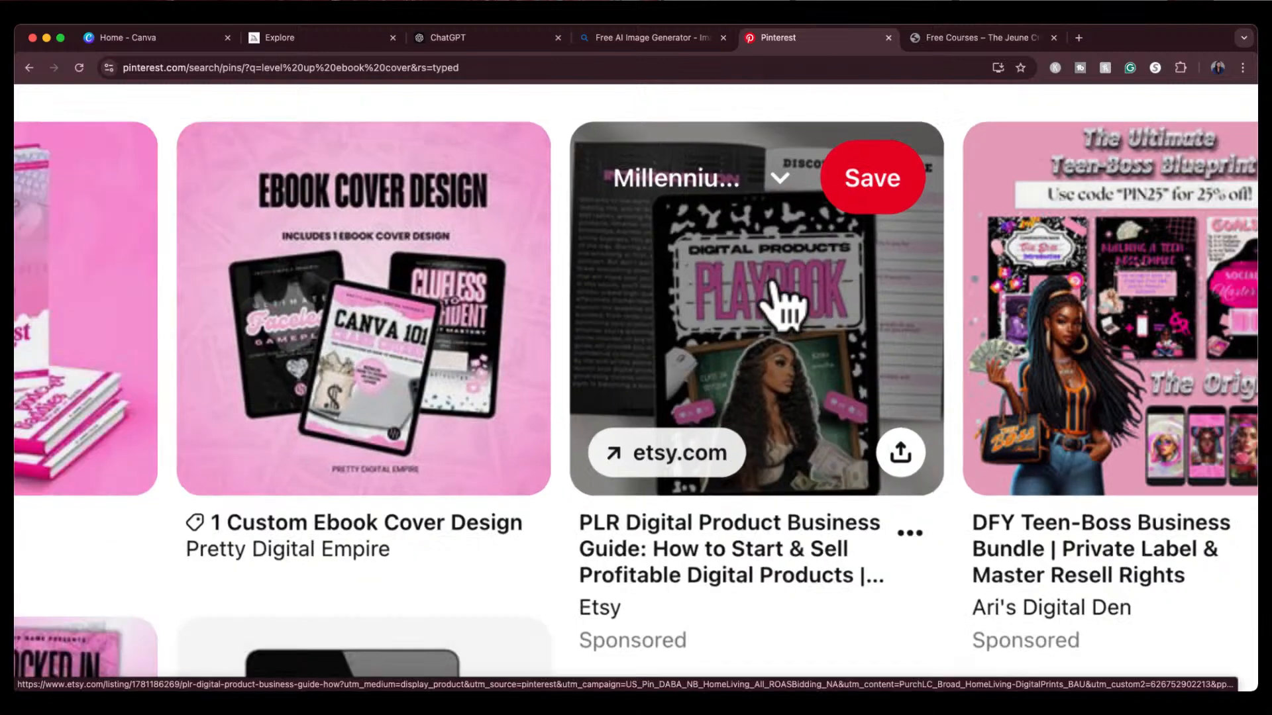
key("super+minus")
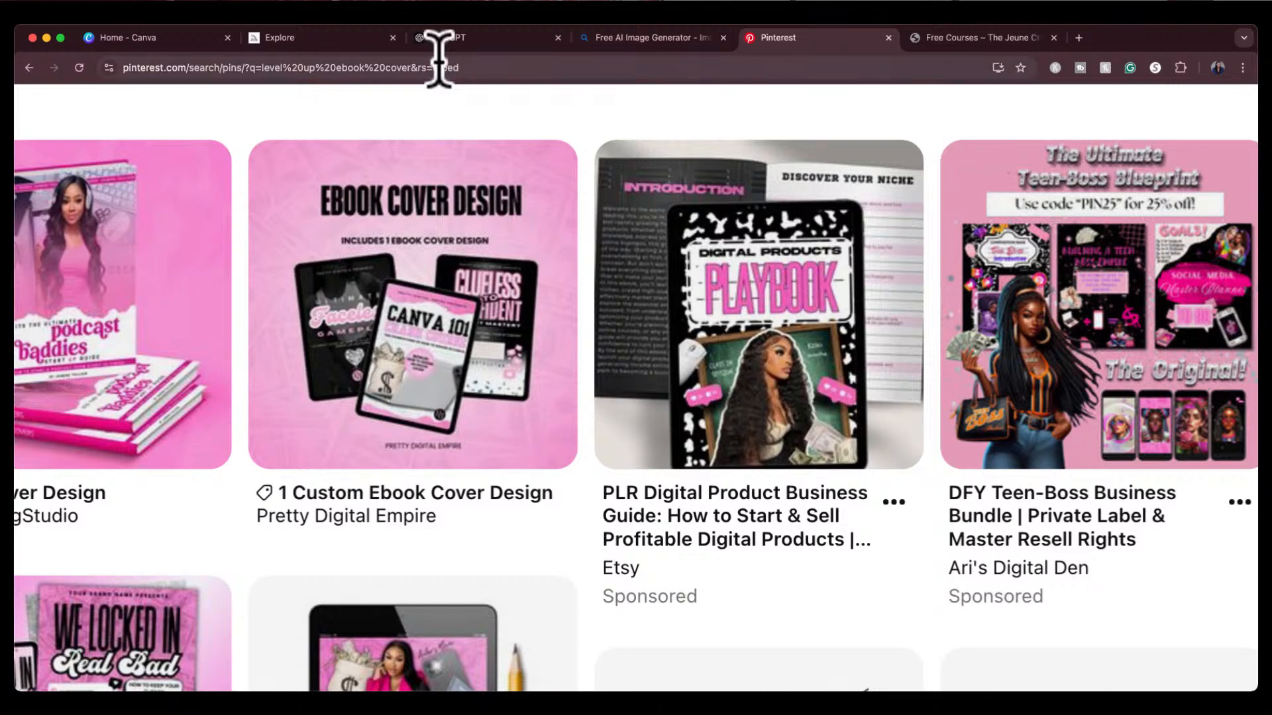
Step: Switch to Canva, create a blank 1545 × 2000 px custom-size design and close its template suggestions
left_click(176, 36)
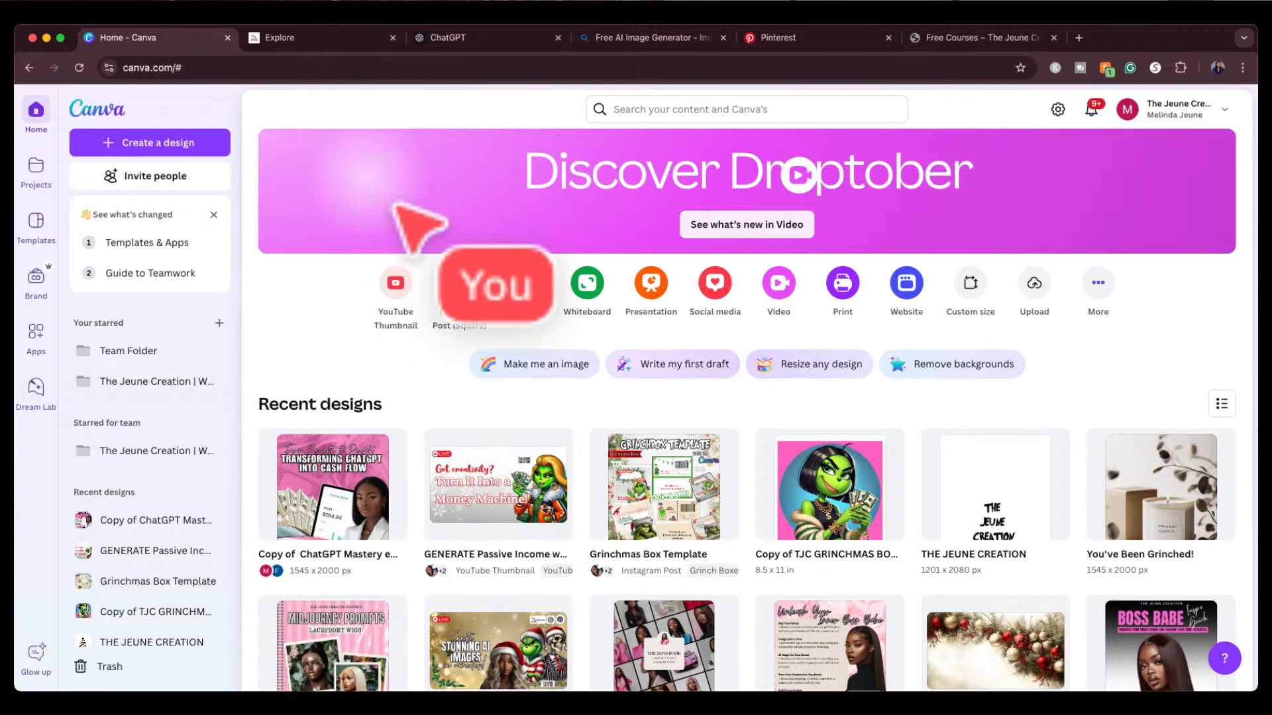
left_click(140, 147)
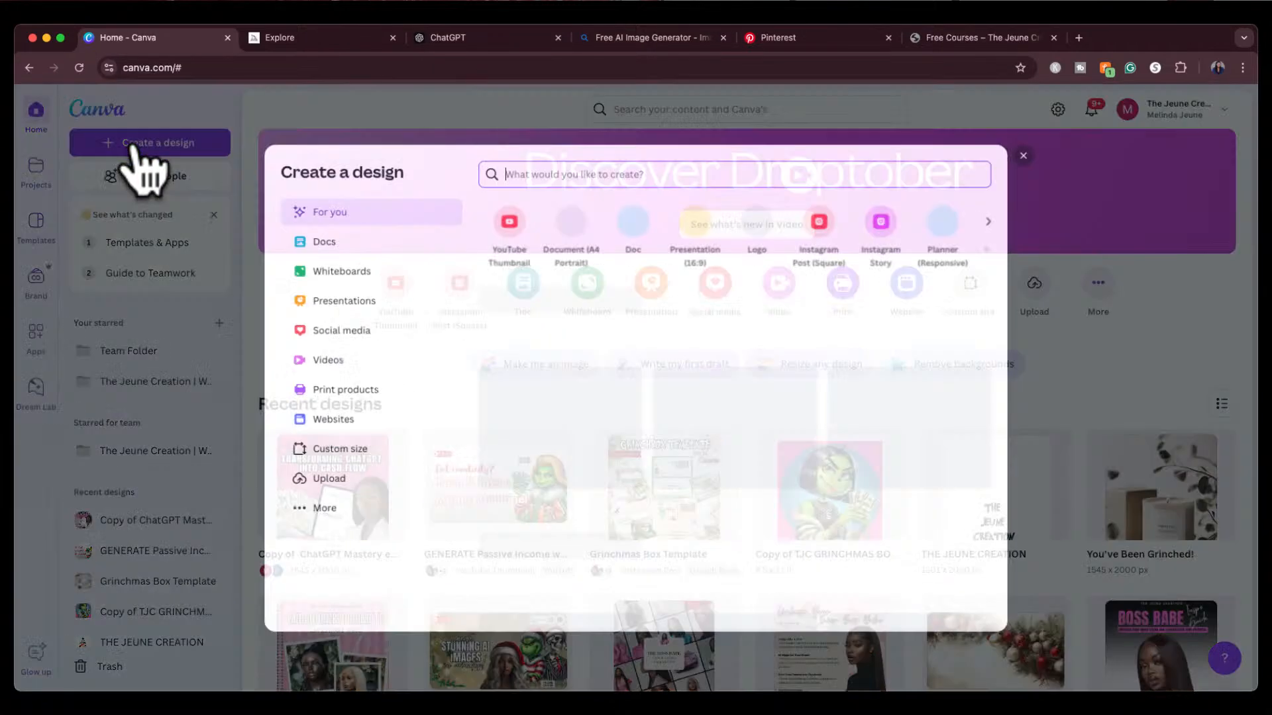
left_click(320, 458)
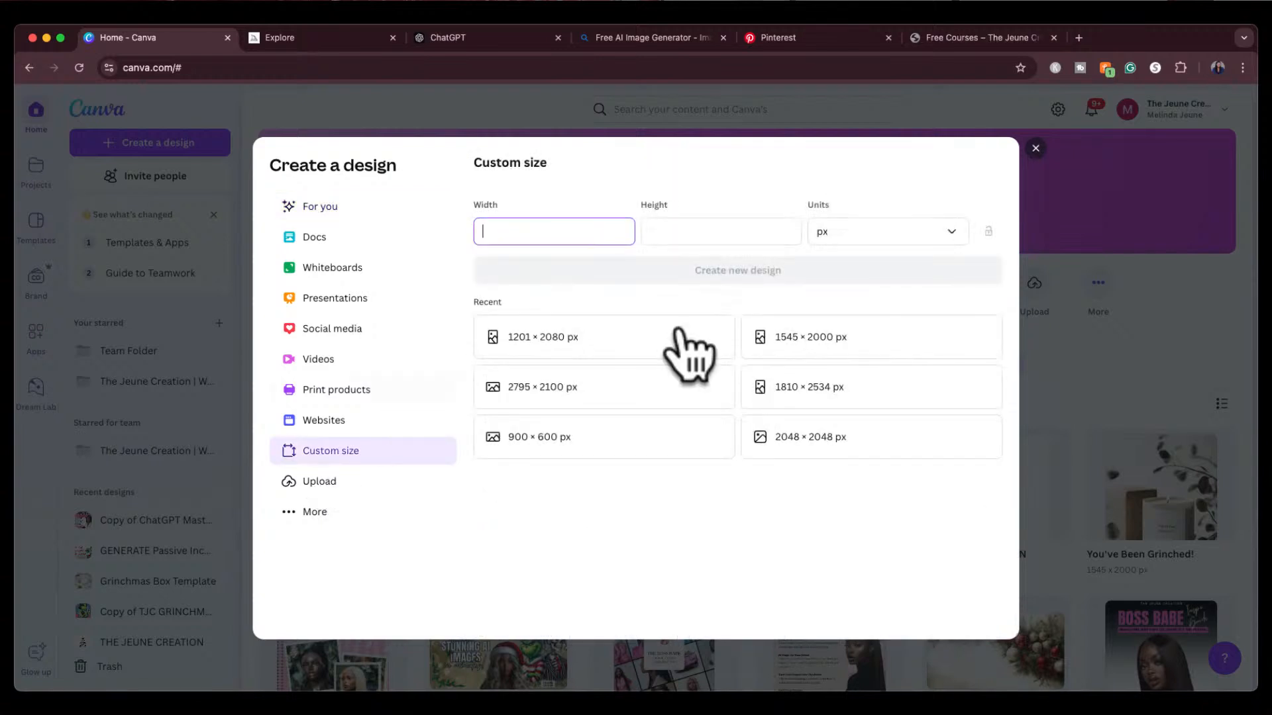
left_click(903, 350)
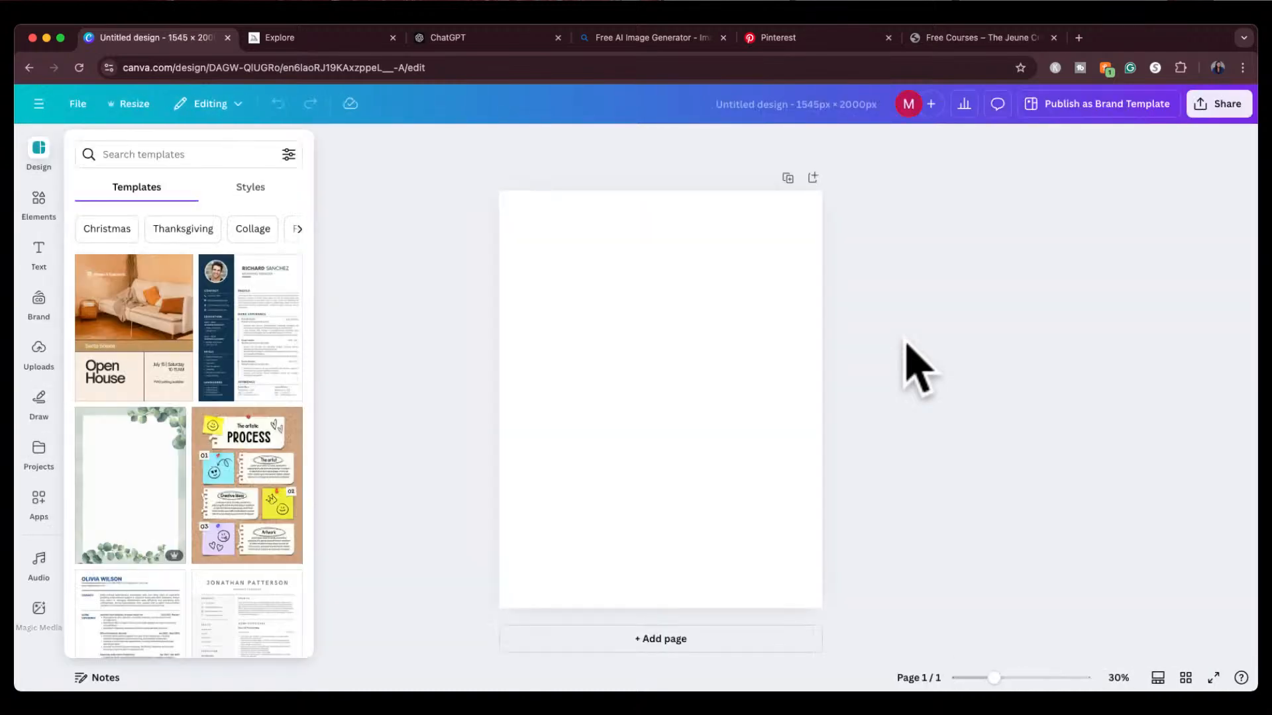
left_click(835, 323)
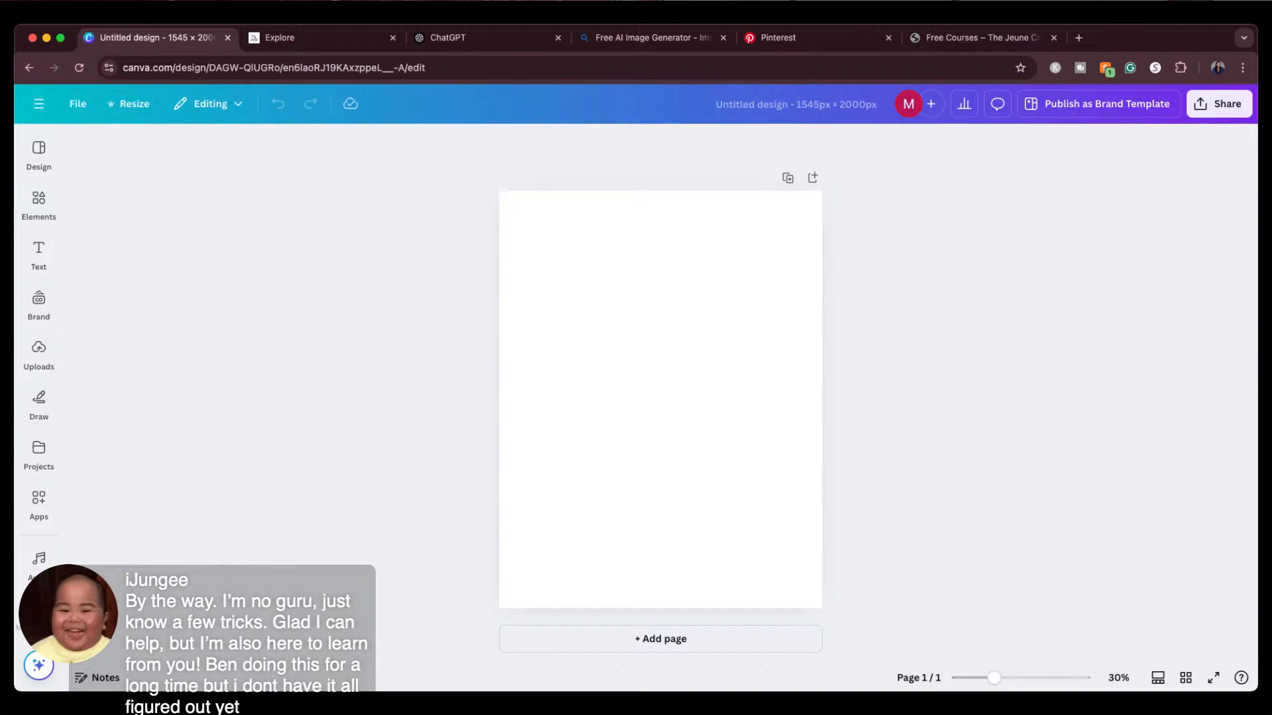
Step: Switch to Midjourney's creation page and generate images from the prompt "black and white composition background", replacing the leftover "--no"
left_click(330, 38)
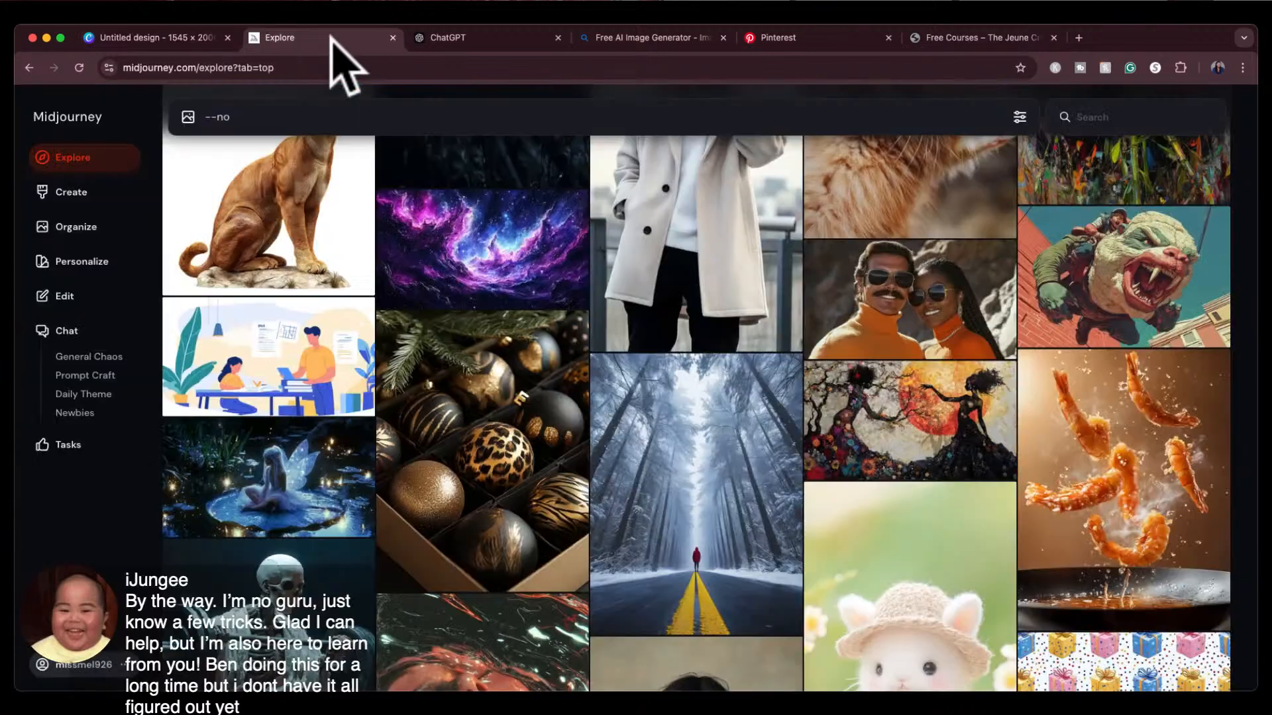
left_click(100, 189)
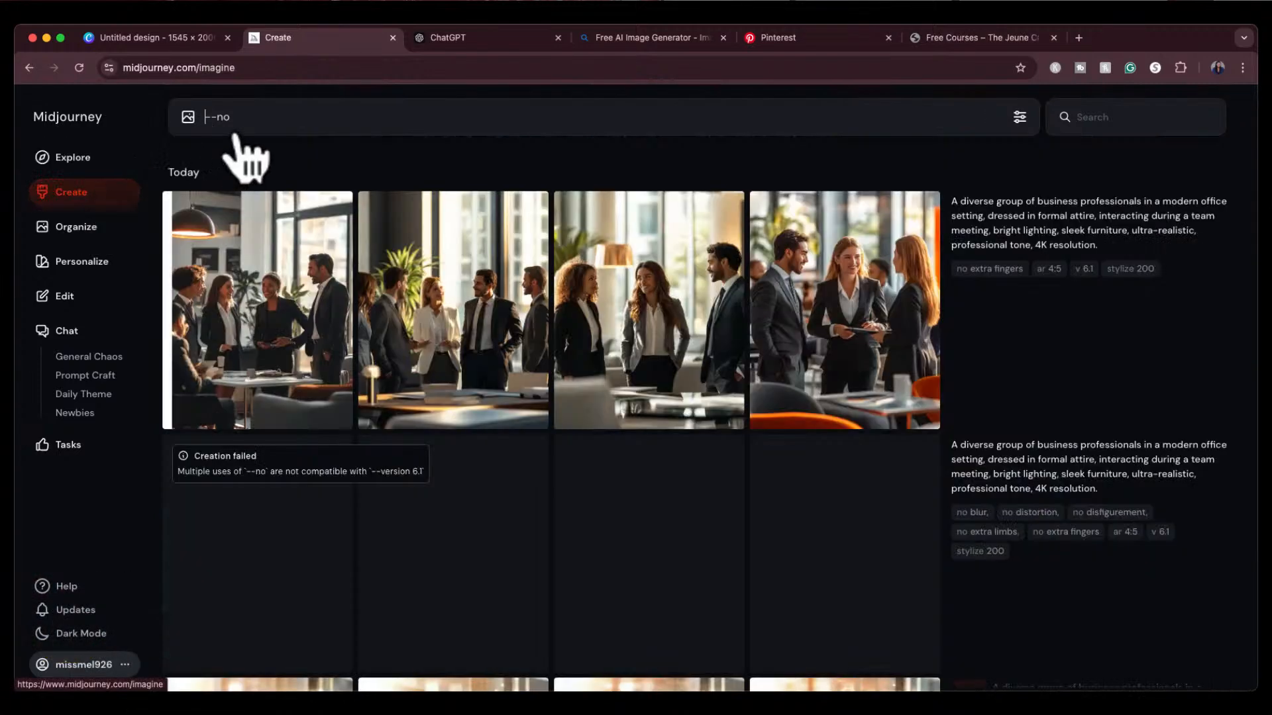
double_click(245, 121)
type("c")
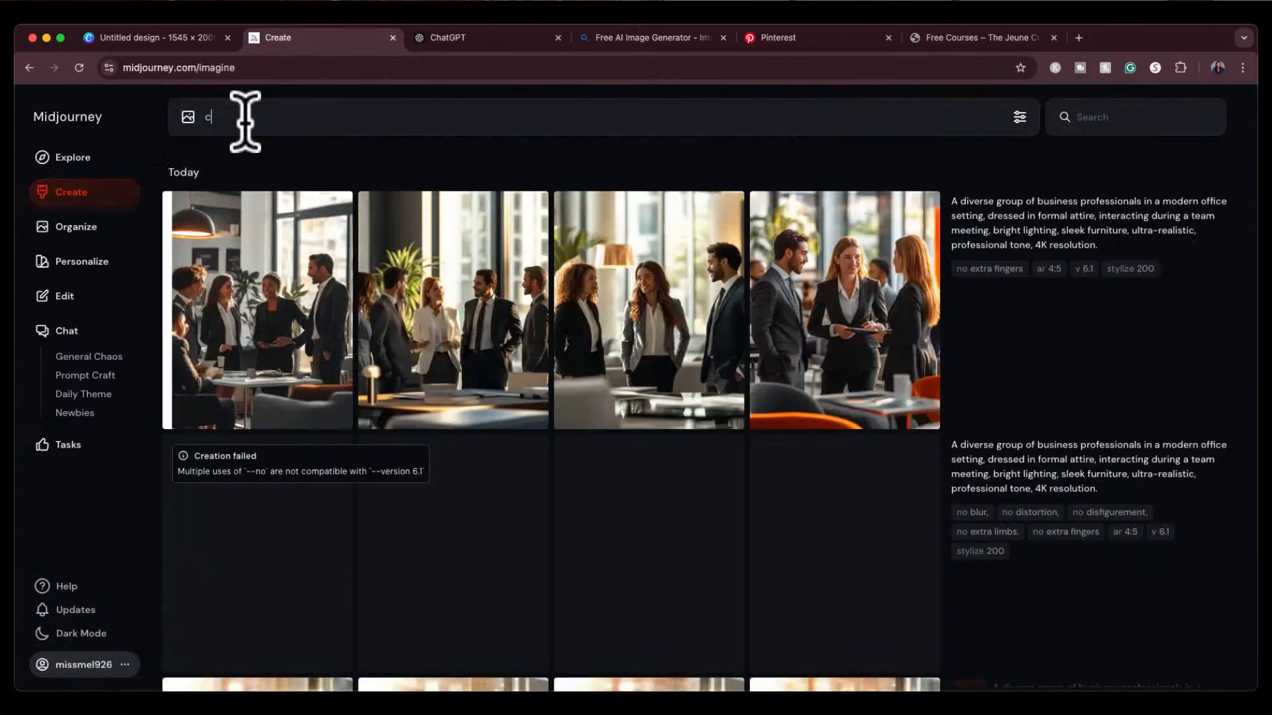
type("omposition")
key("super+a")
type("A diverse group of business professionals in a modern office setting, dressed in formal attire, interacting during a team meeting, bright lighting, sleek furniture, ultra-realistic, professional tone, 4K resolution. --no extra fingers --ar 4:5 --stylize 200 --v 6.1")
key("super+a")
type("black and white composition background")
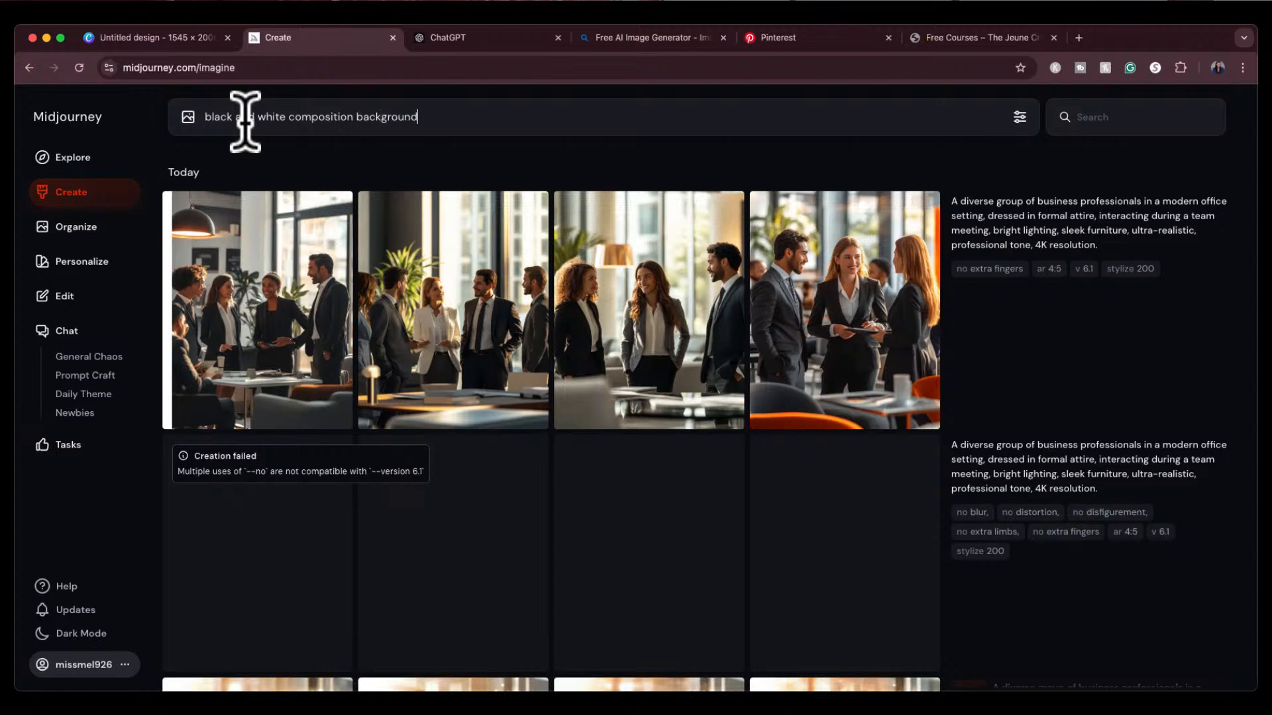
key("Return")
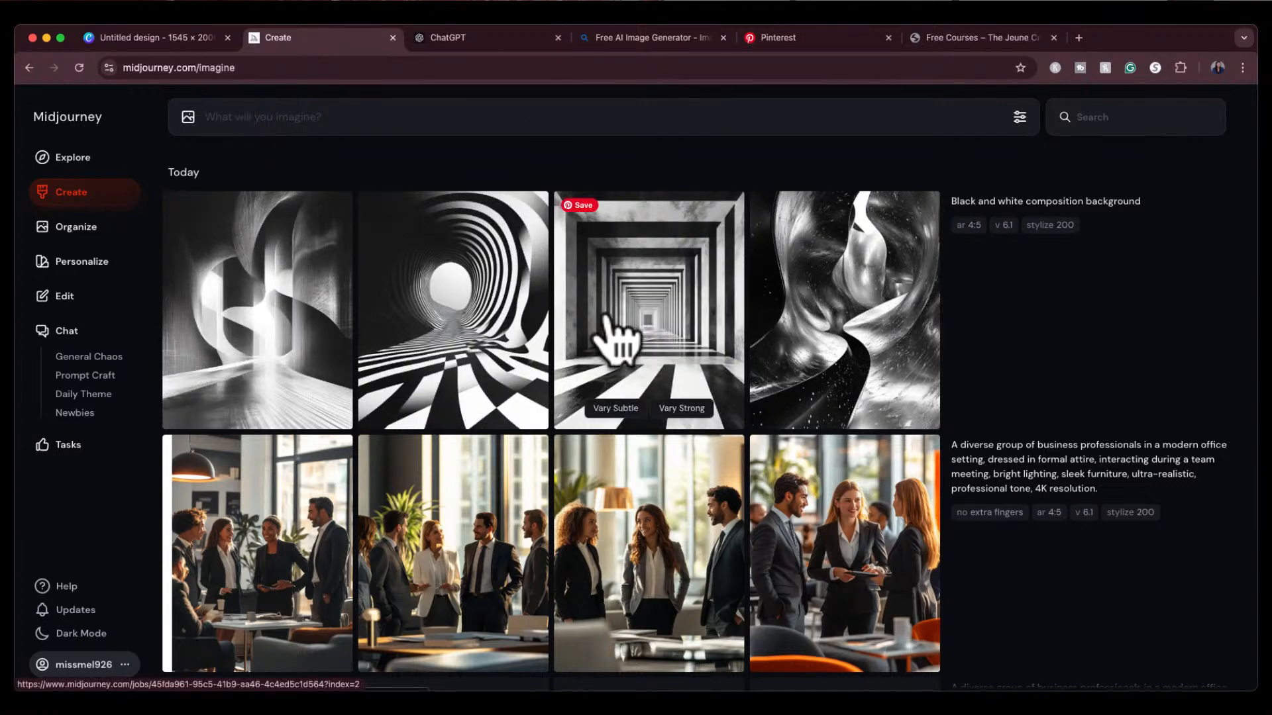
Step: Check the Pinterest cover reference, then reuse the last Midjourney prompt and generate images from "black and white notebook composition background"
left_click(795, 37)
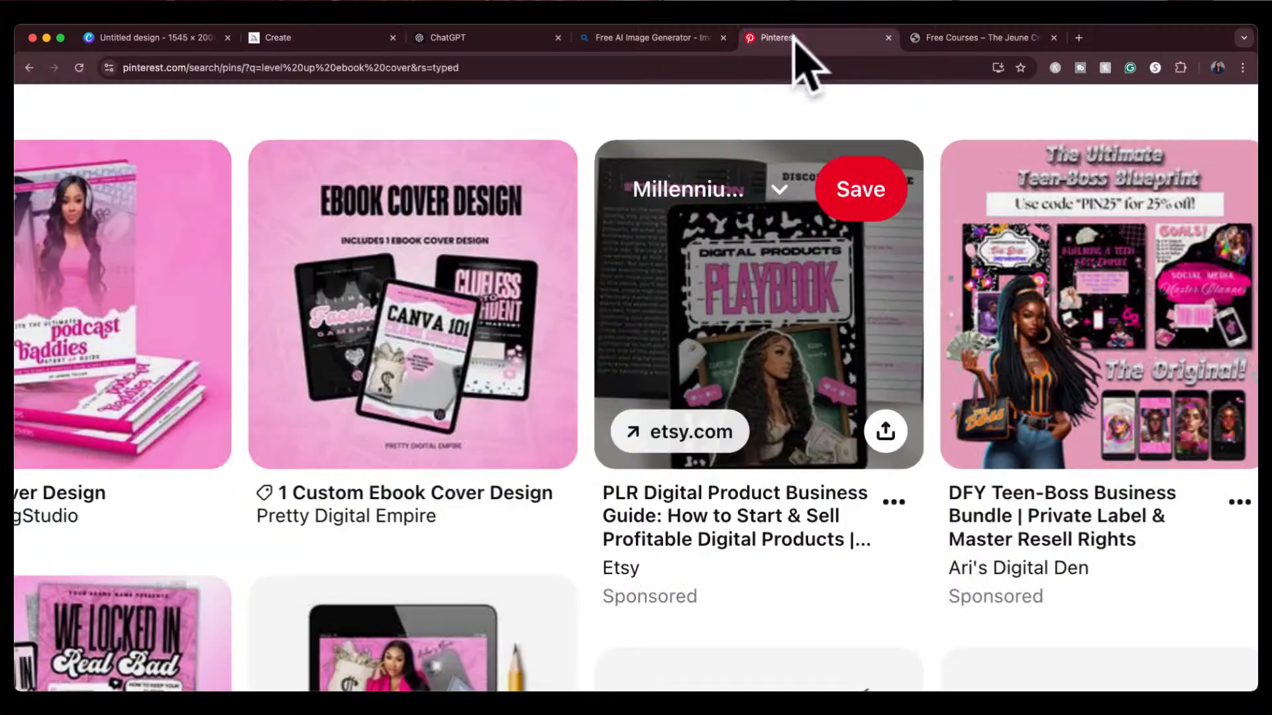
left_click(325, 38)
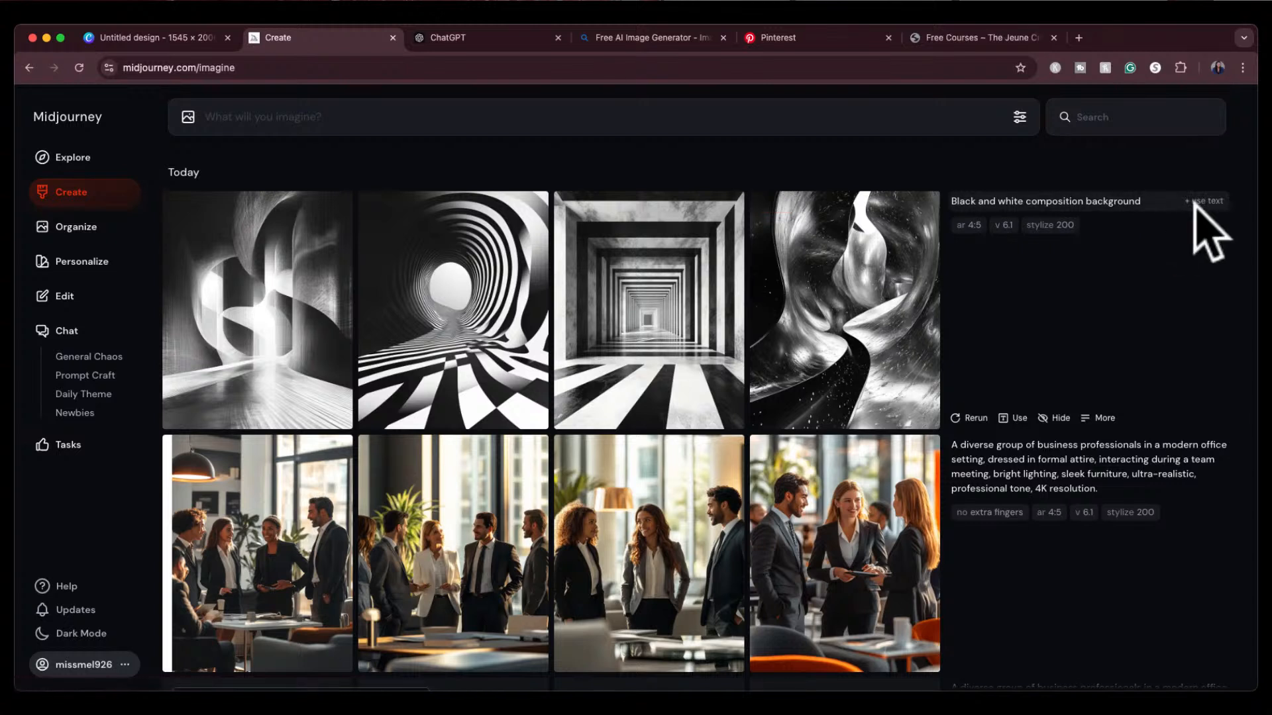
left_click(1200, 210)
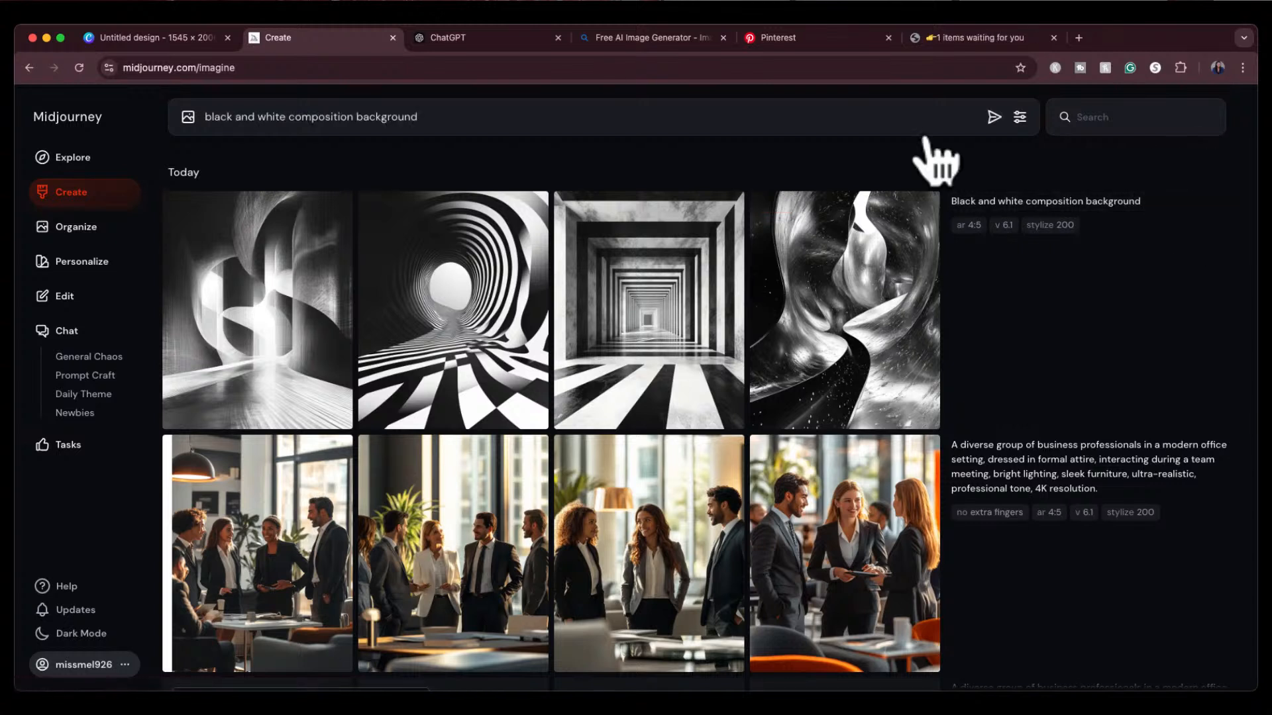
left_click(293, 129)
type("notebook")
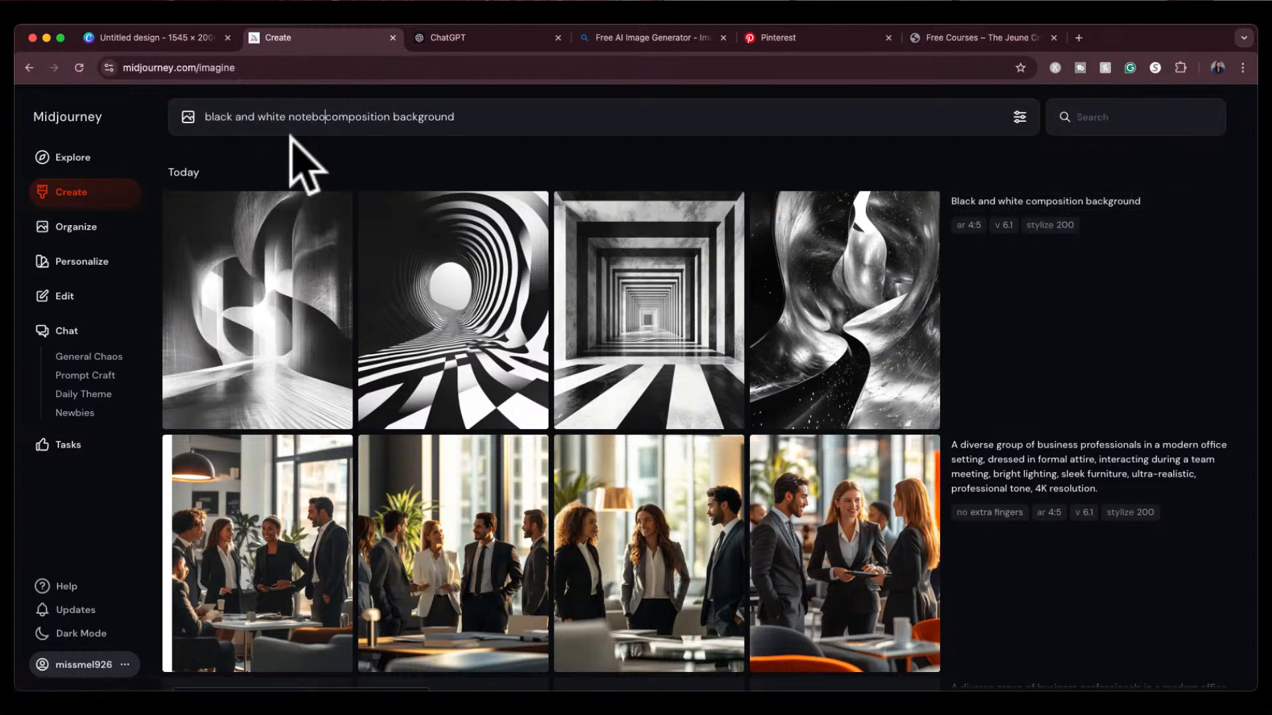
key("Return")
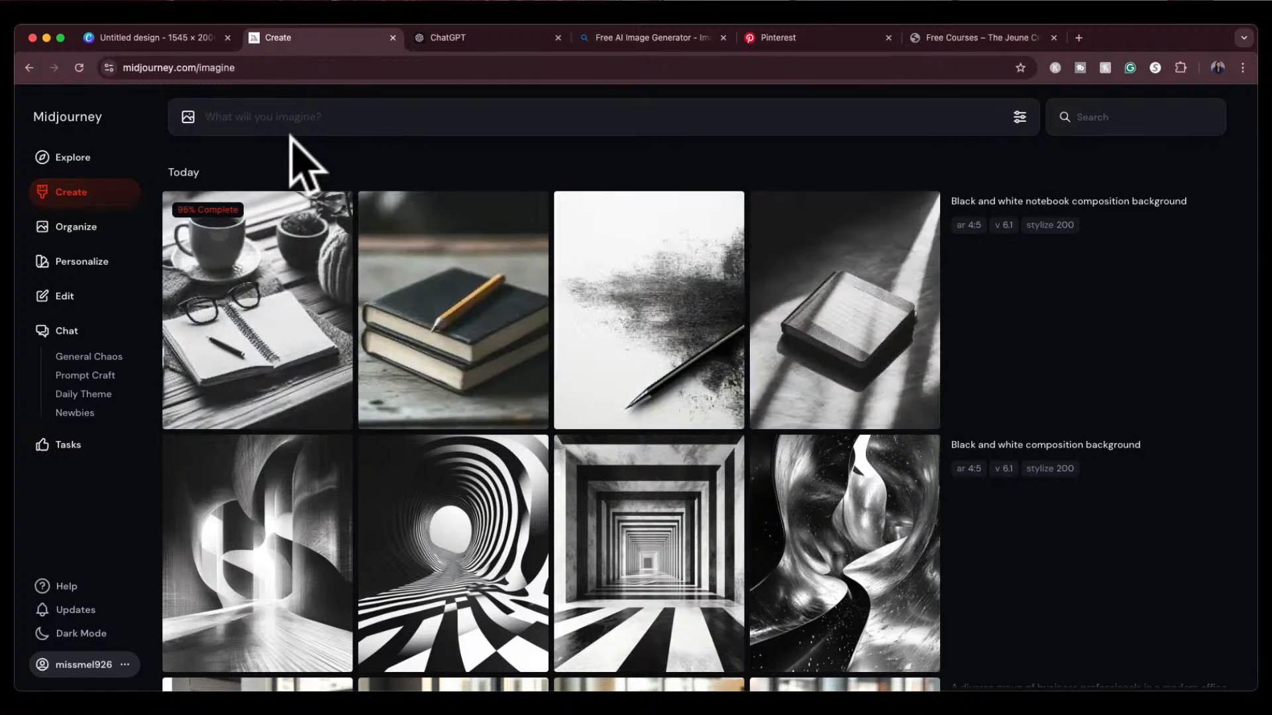
Step: Search the Explore gallery for "composition background", refine the search to "notebook composition background", and browse the images
left_click(81, 165)
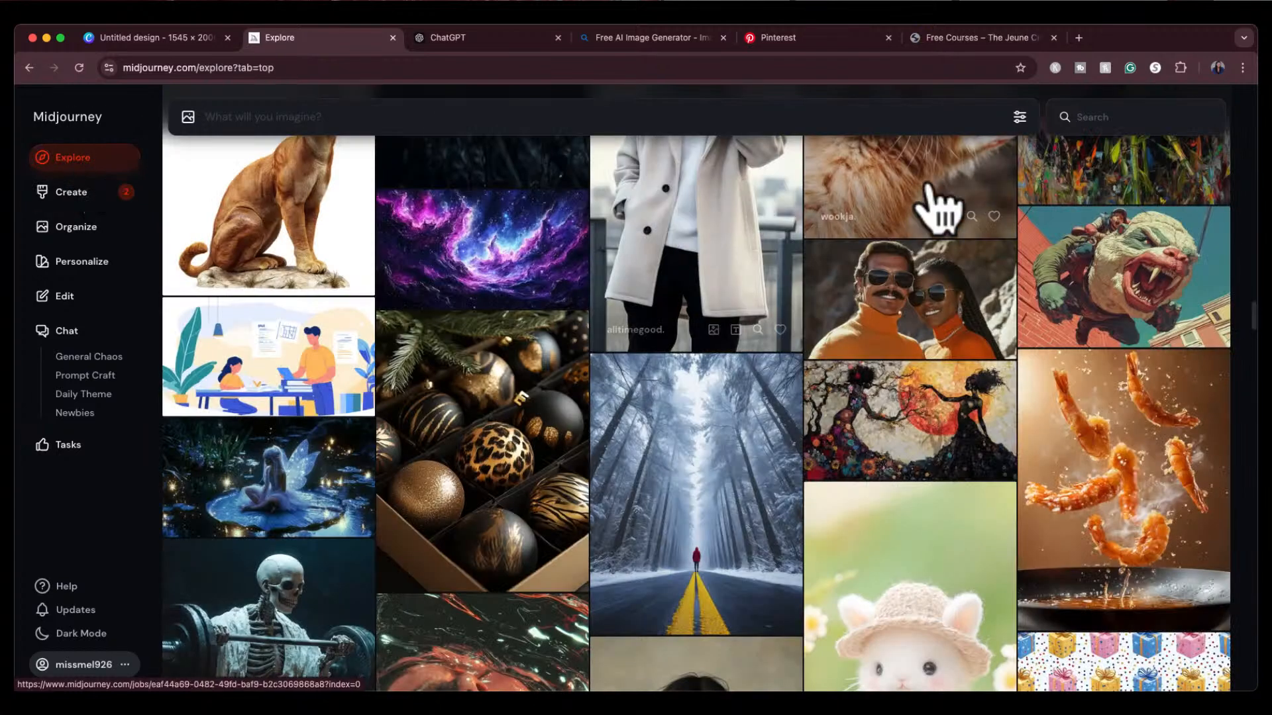
left_click(1113, 120)
type("compo")
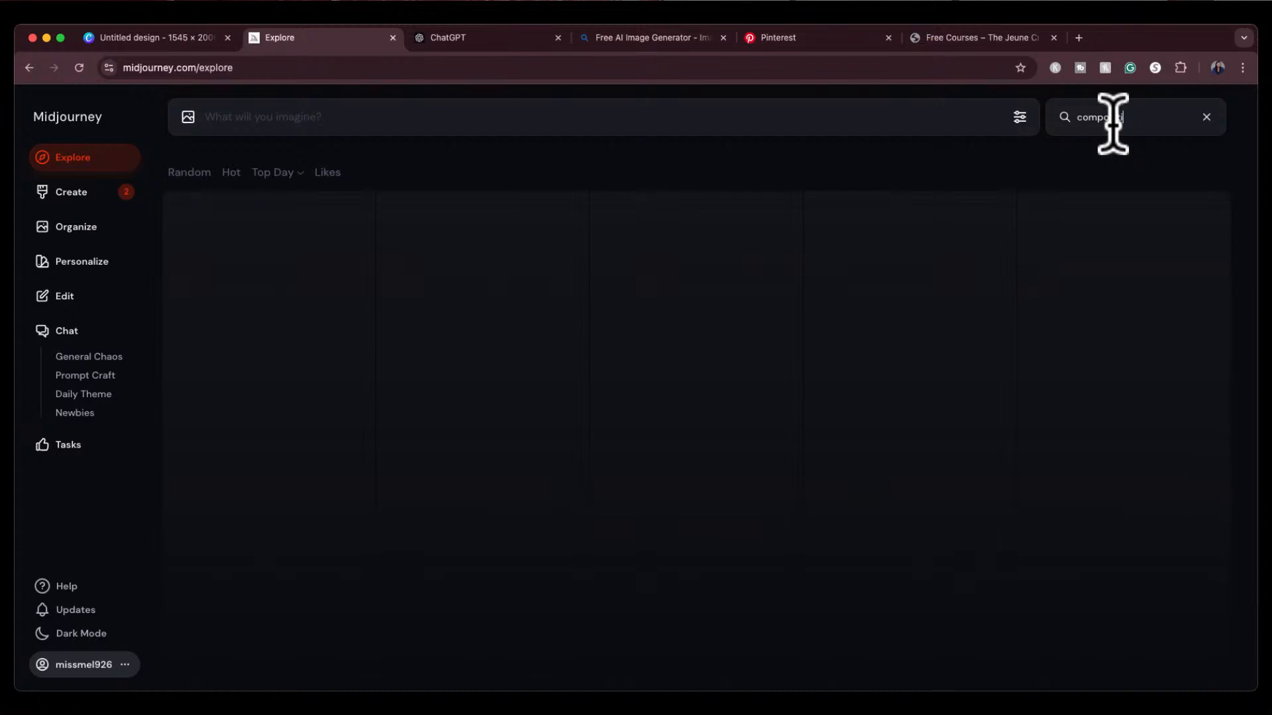
type("ckground")
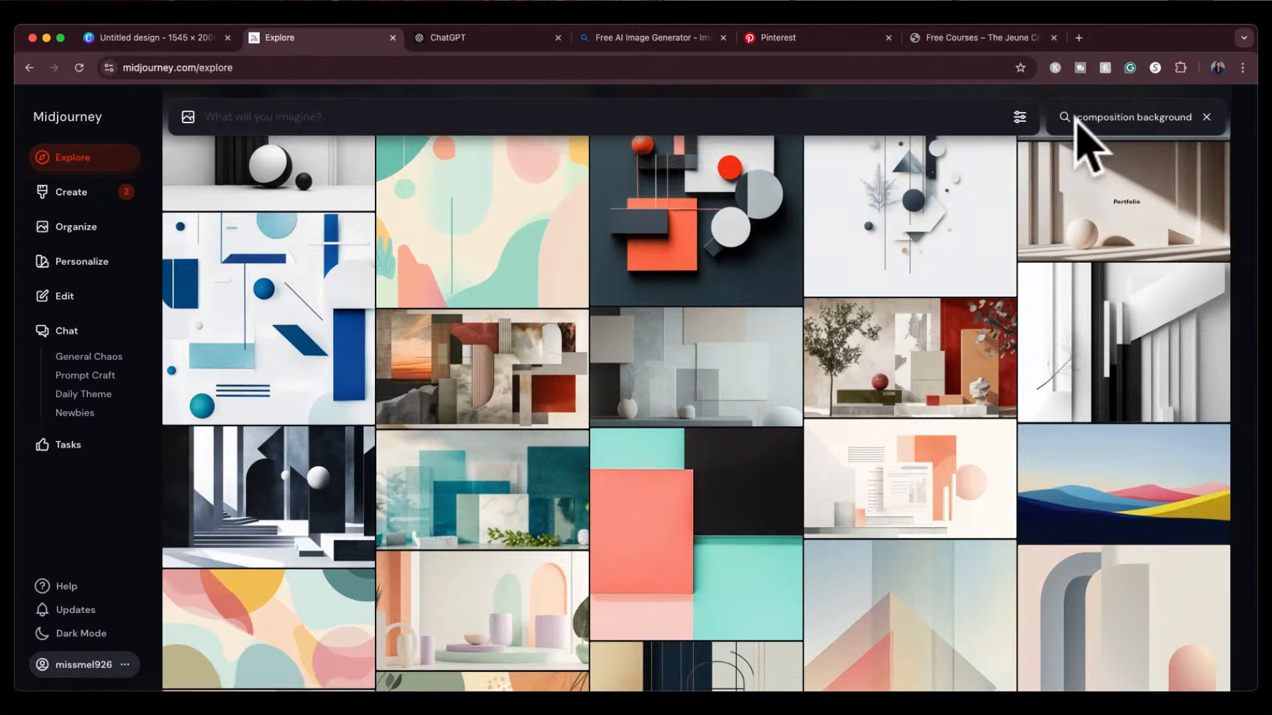
type("notebook")
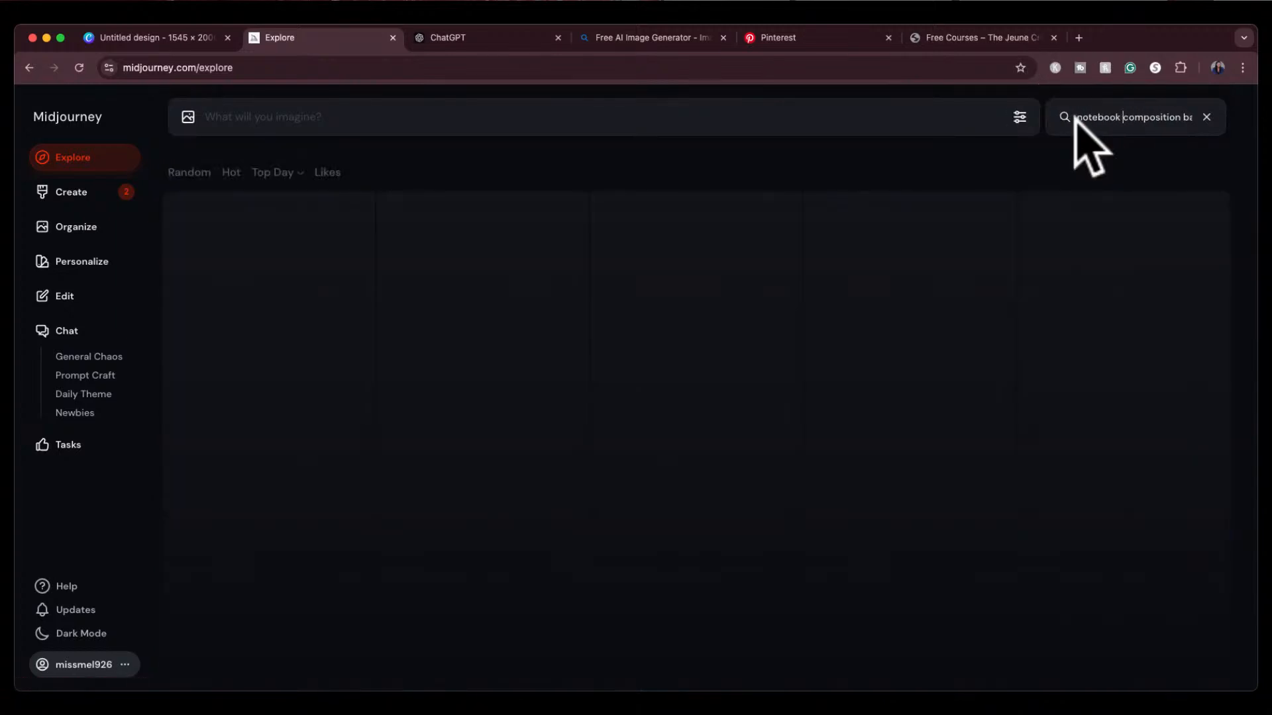
scroll(967, 408, "down", 20)
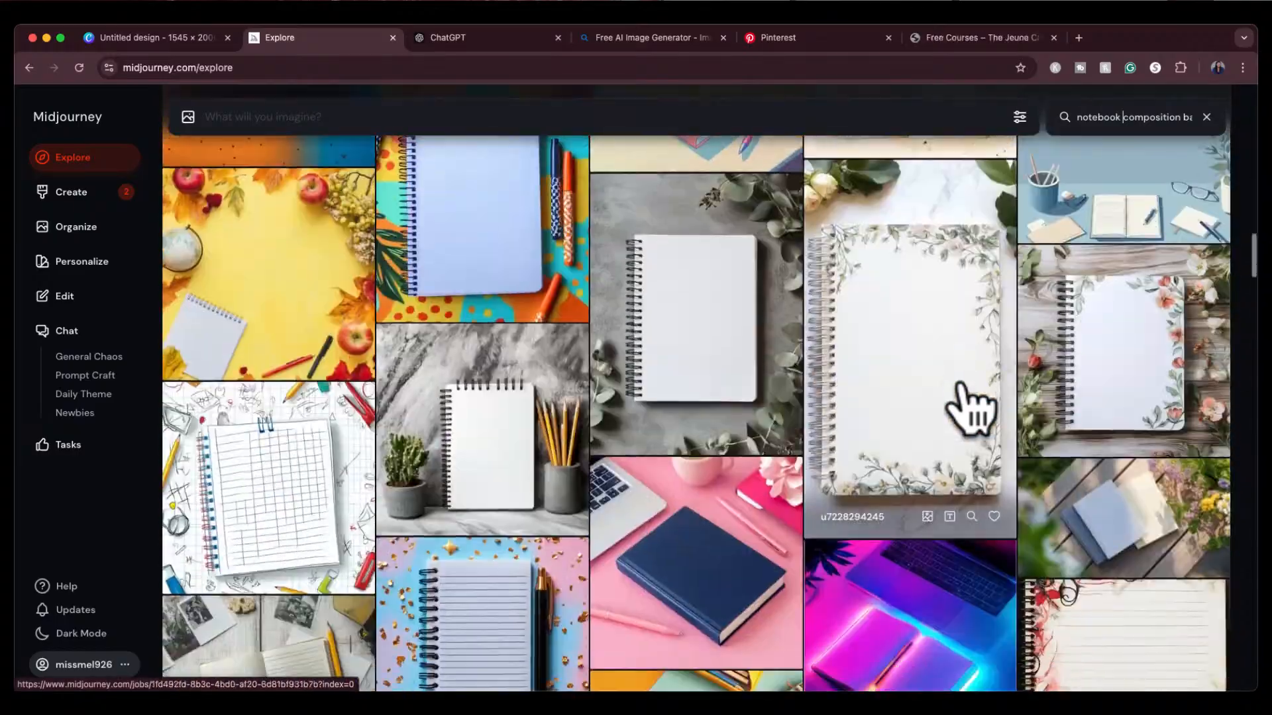
scroll(967, 407, "down", 20)
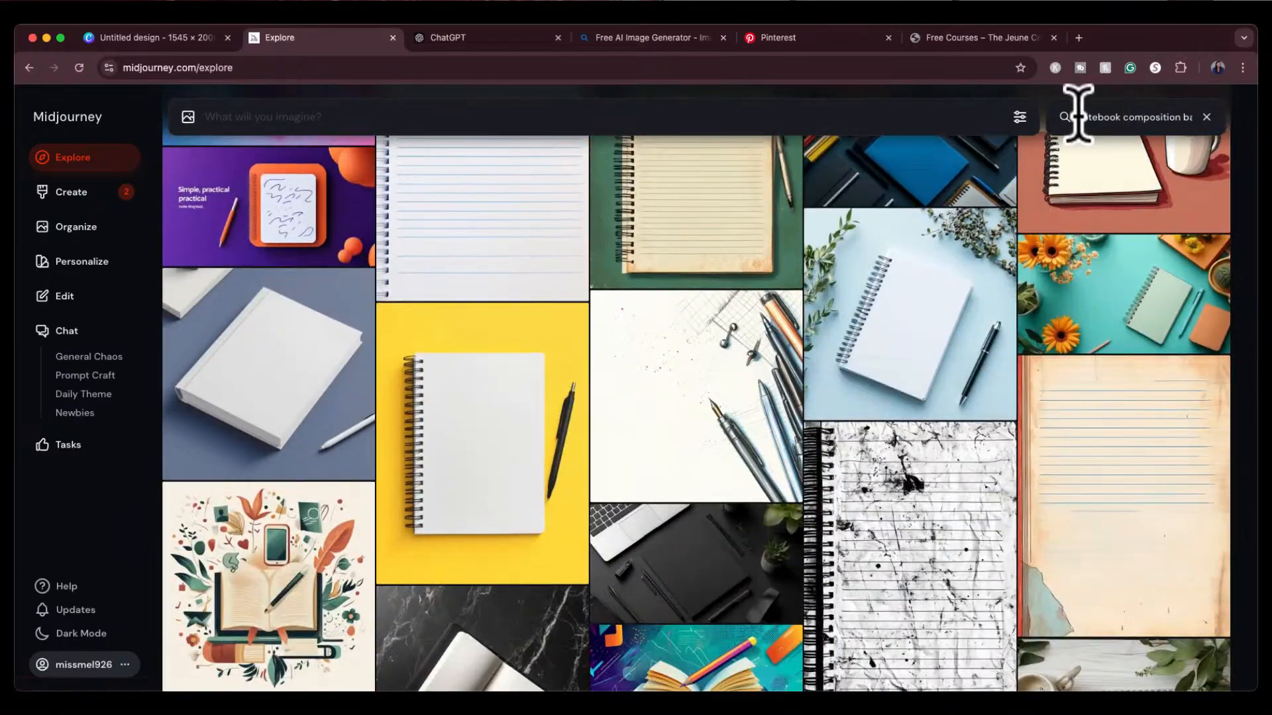
Step: Narrow the Explore search to "black and white notebook composition background" and look through the images
left_click(1078, 114)
type("black and white notebook")
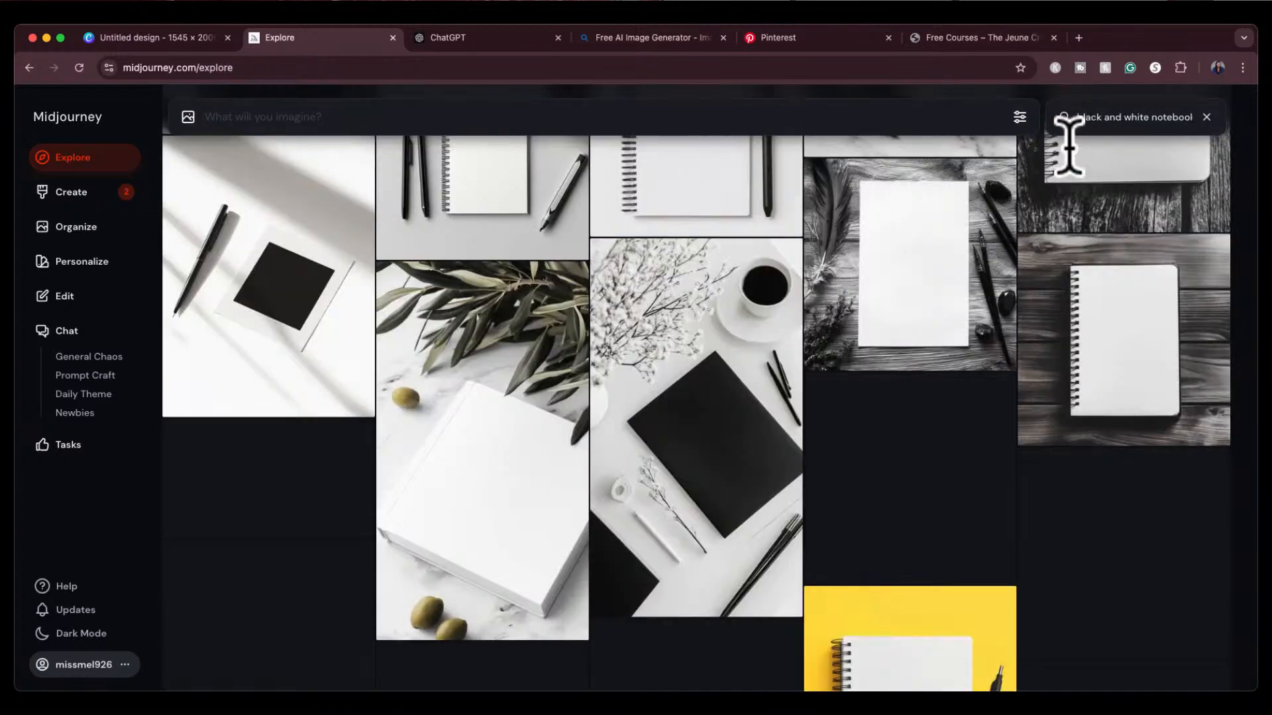
scroll(970, 407, "down", 1)
scroll(969, 406, "down", 20)
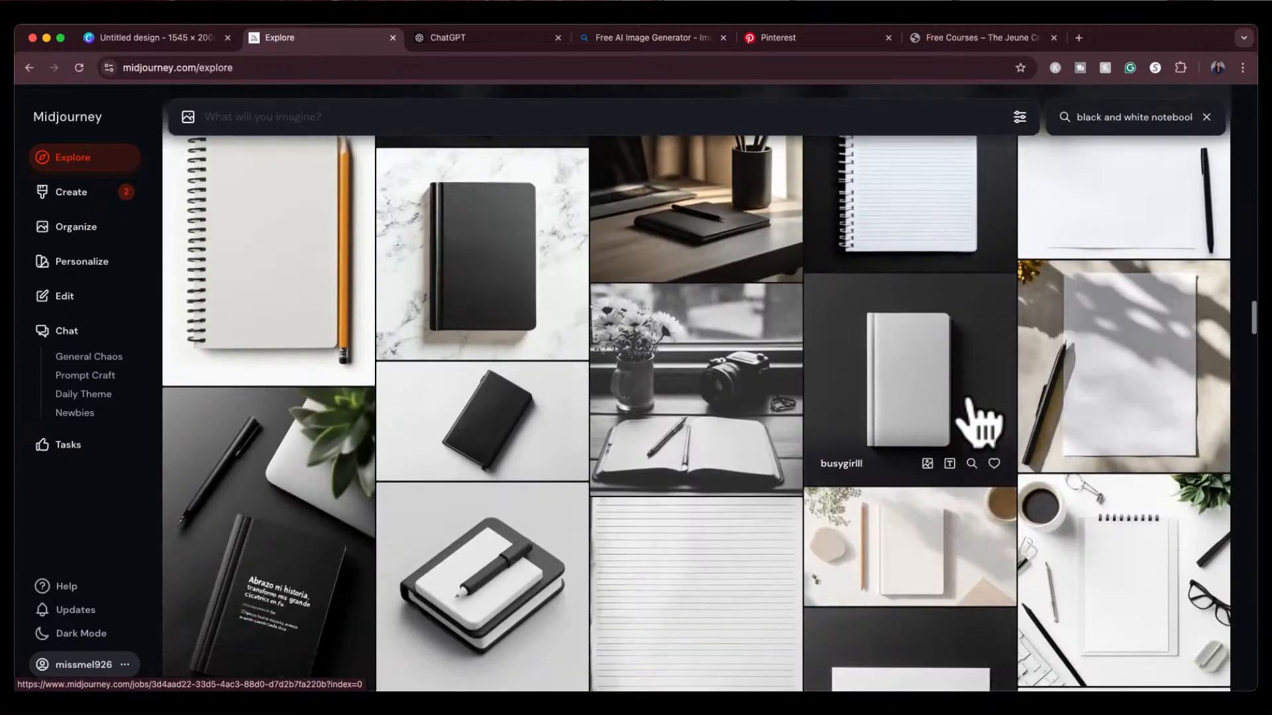
scroll(969, 405, "up", 20)
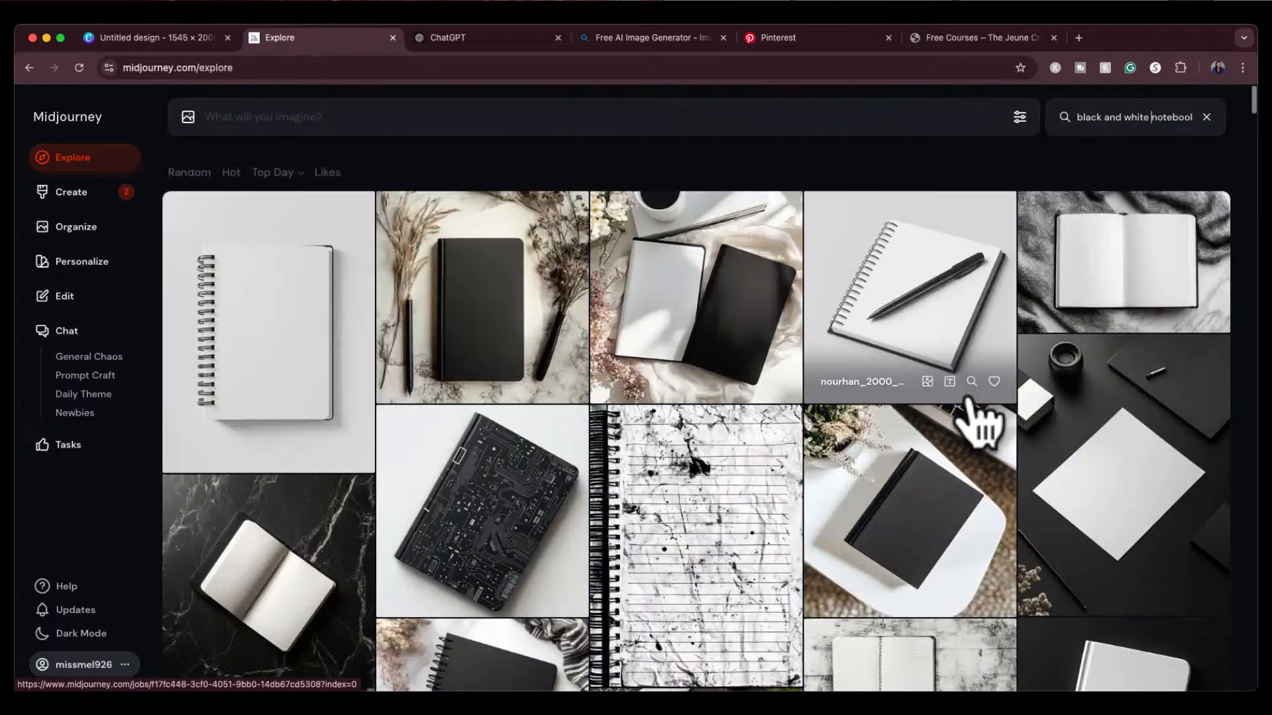
Step: Return to the Create page and enter the prompt "black and white composition background pattern" without submitting it
left_click(74, 193)
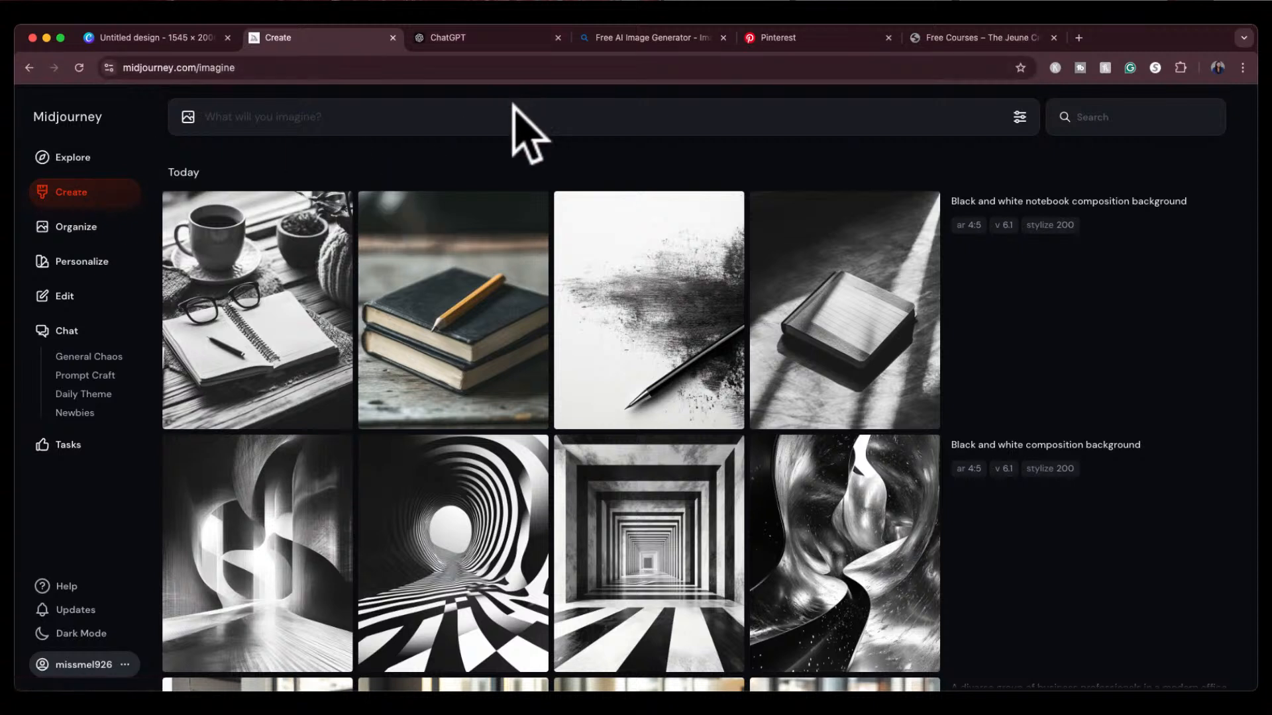
type("black ")
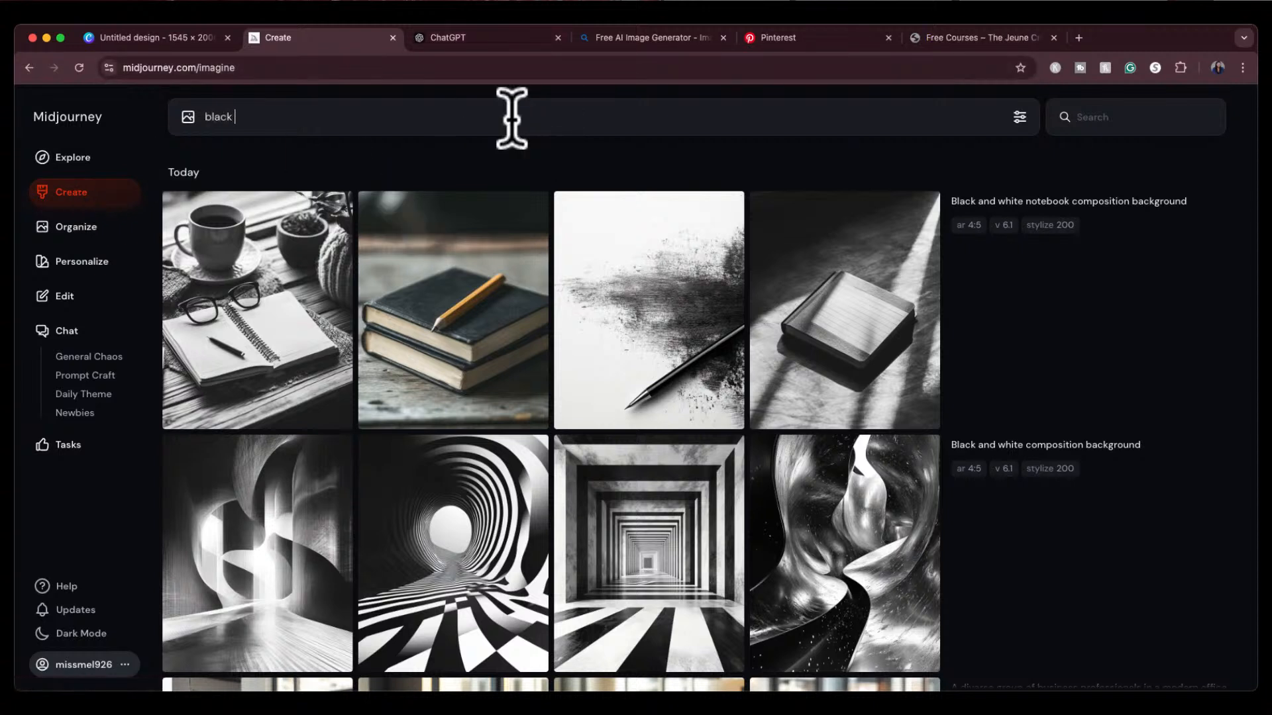
type("and white composition backg")
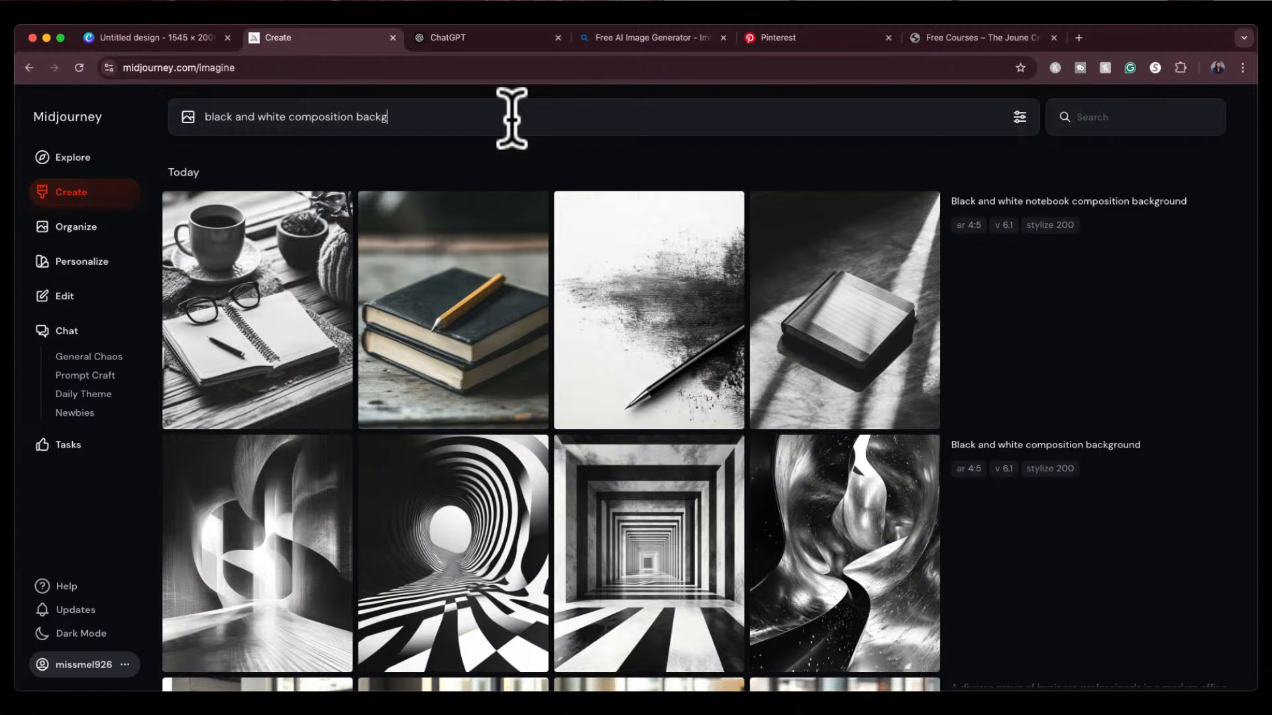
type("round pattern")
Step: Search Google Images for "black and white composition background" in a new browser tab
left_click(1075, 34)
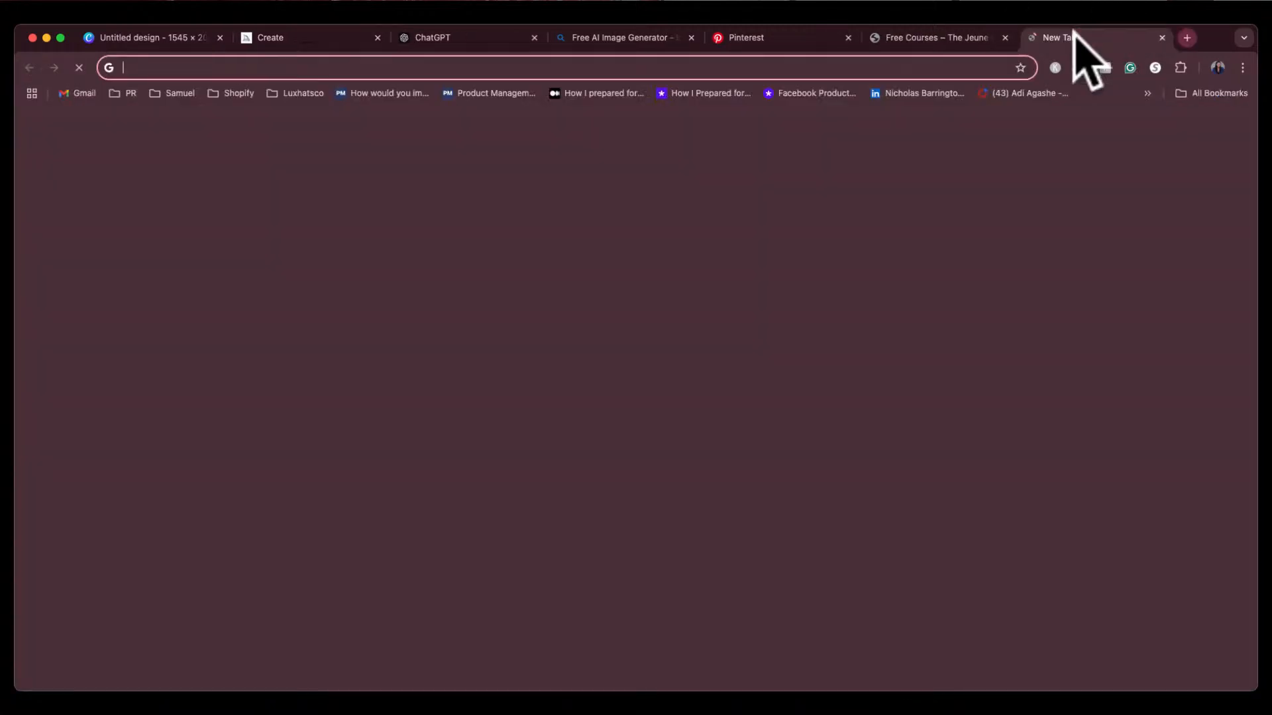
type("black and whit")
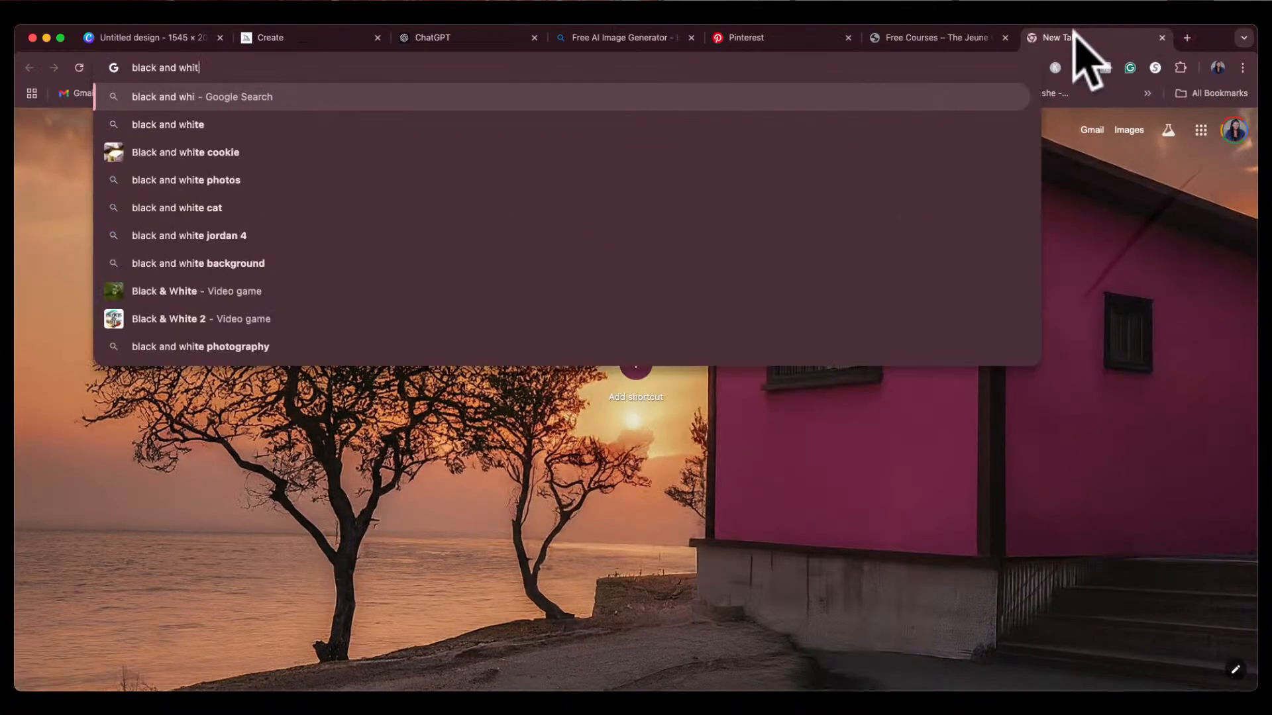
type("e composition background")
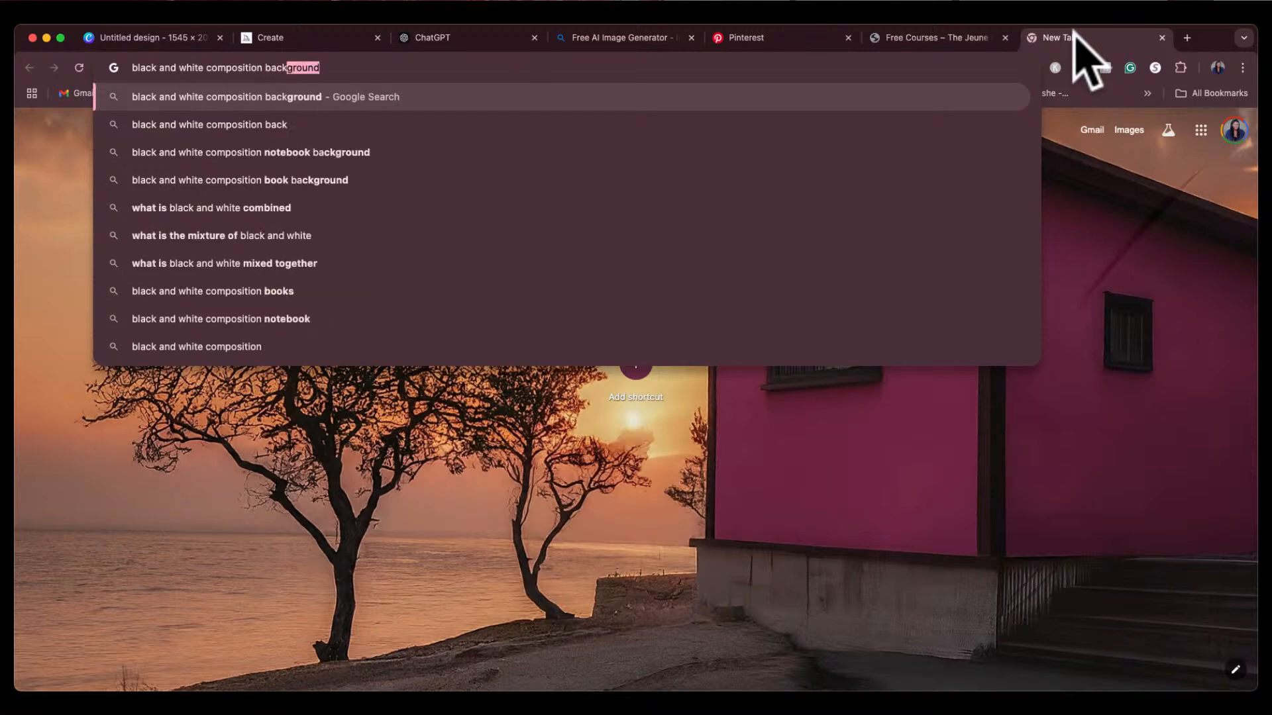
key("Return")
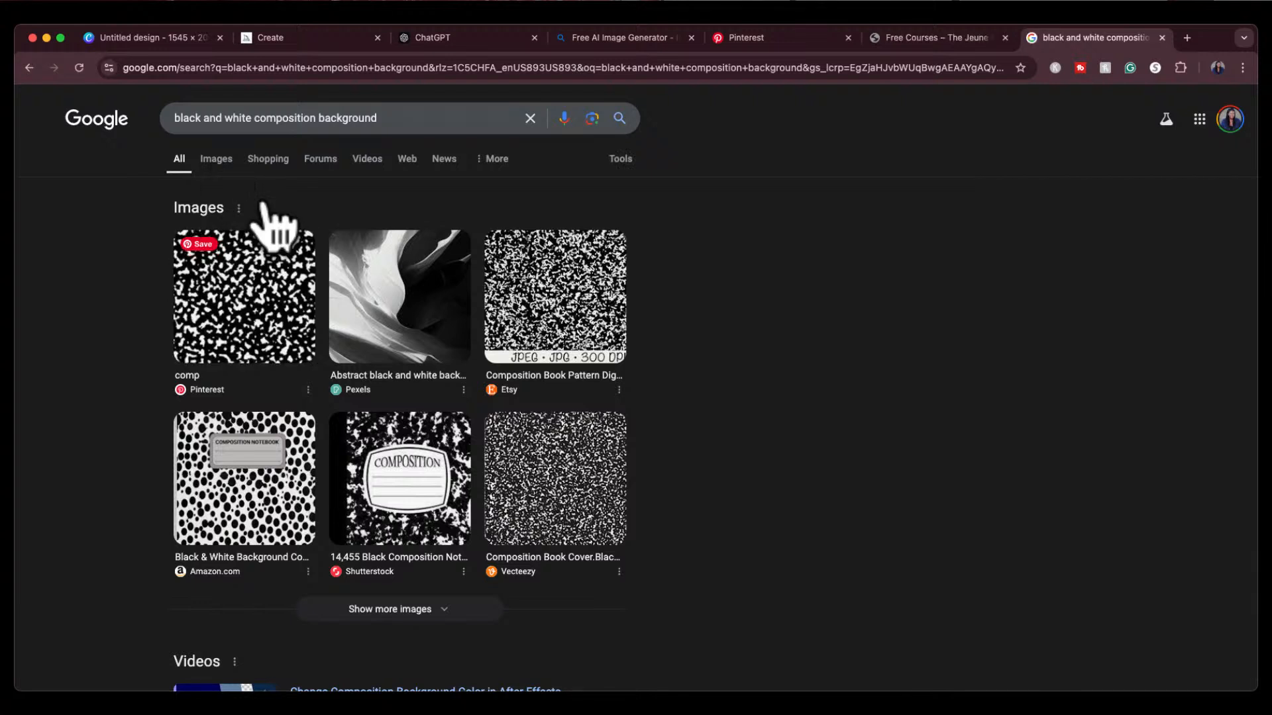
left_click(216, 159)
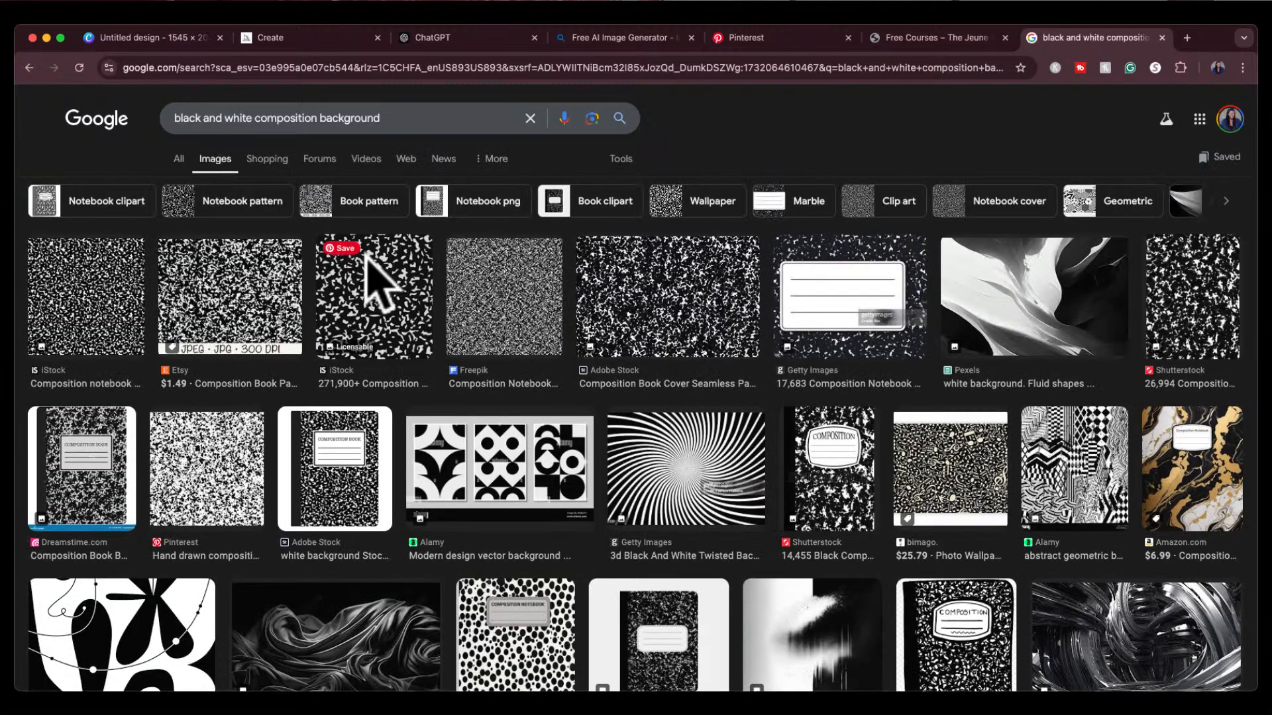
Step: Try to insert the third result's pattern into the Midjourney prompt by its image address, and clear the whole prompt
right_click(377, 295)
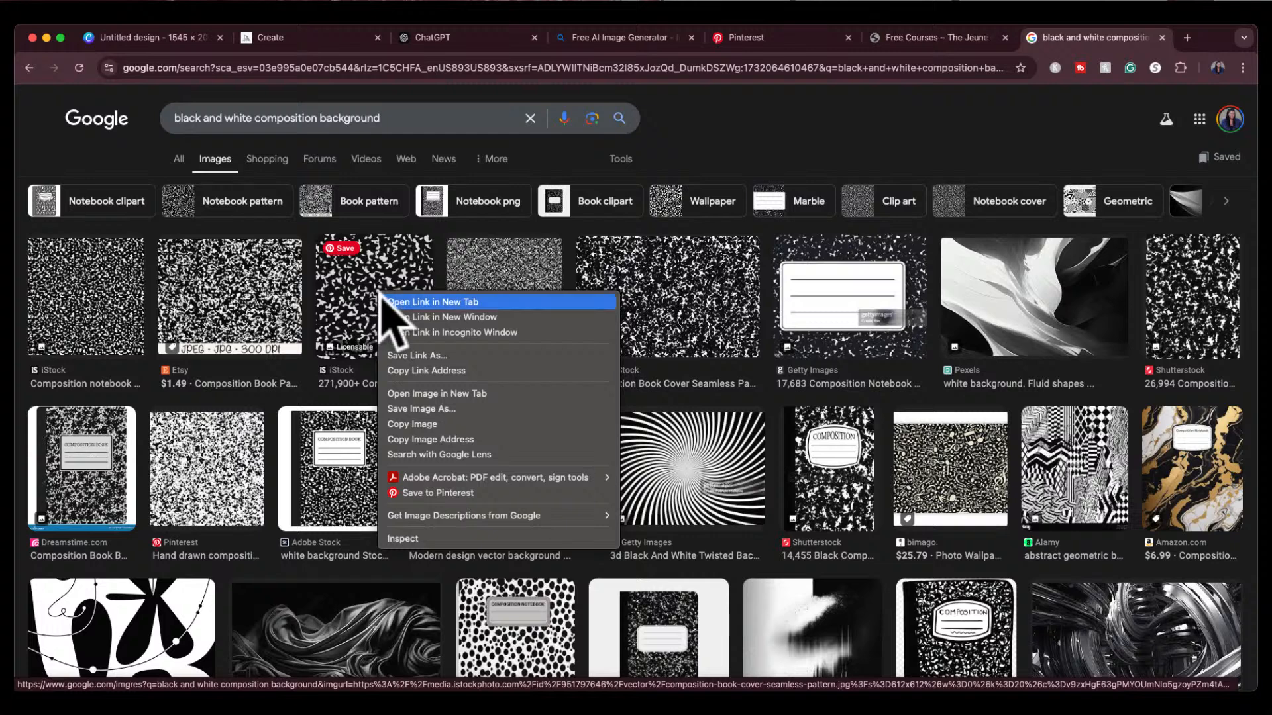
left_click(455, 440)
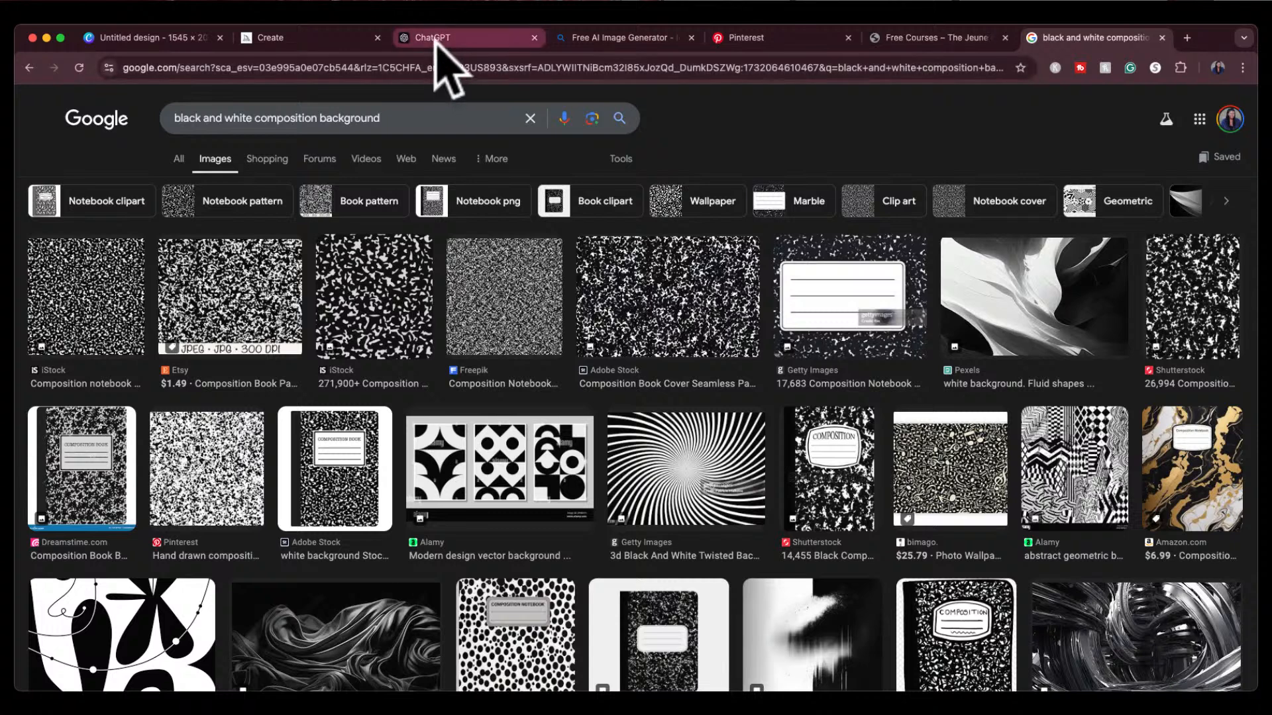
left_click(305, 38)
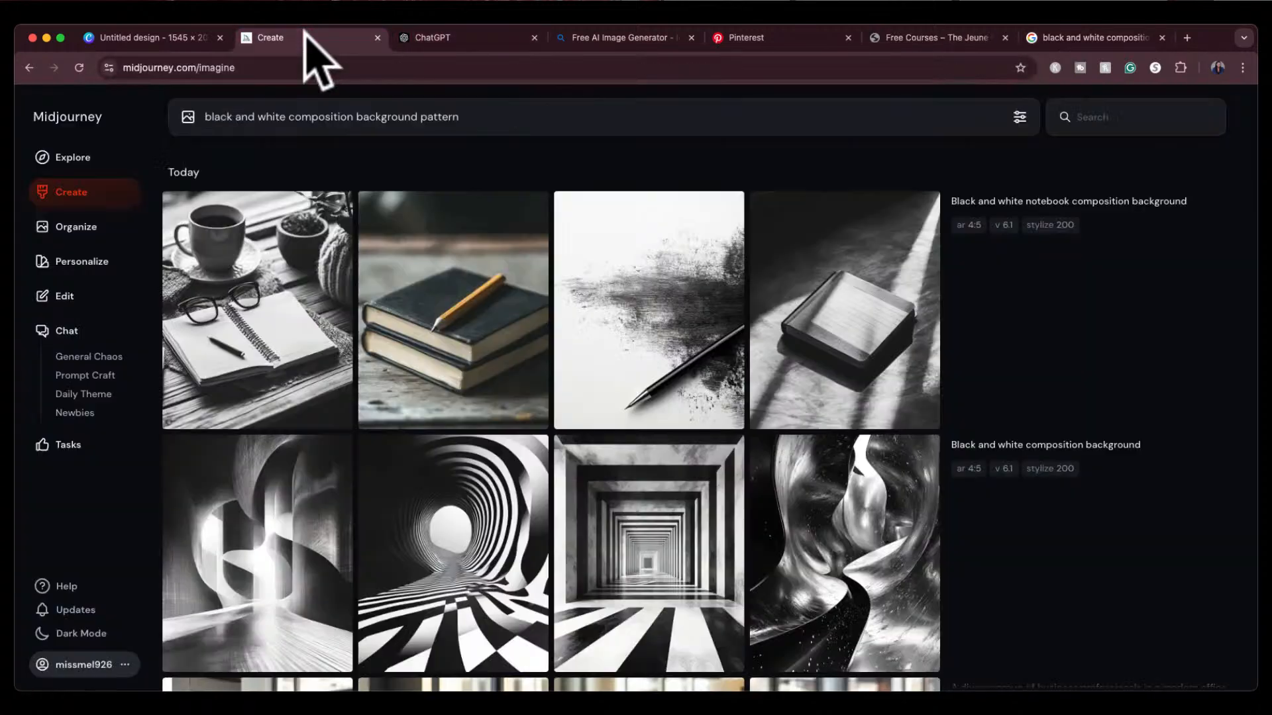
left_click(508, 123)
key("super+v")
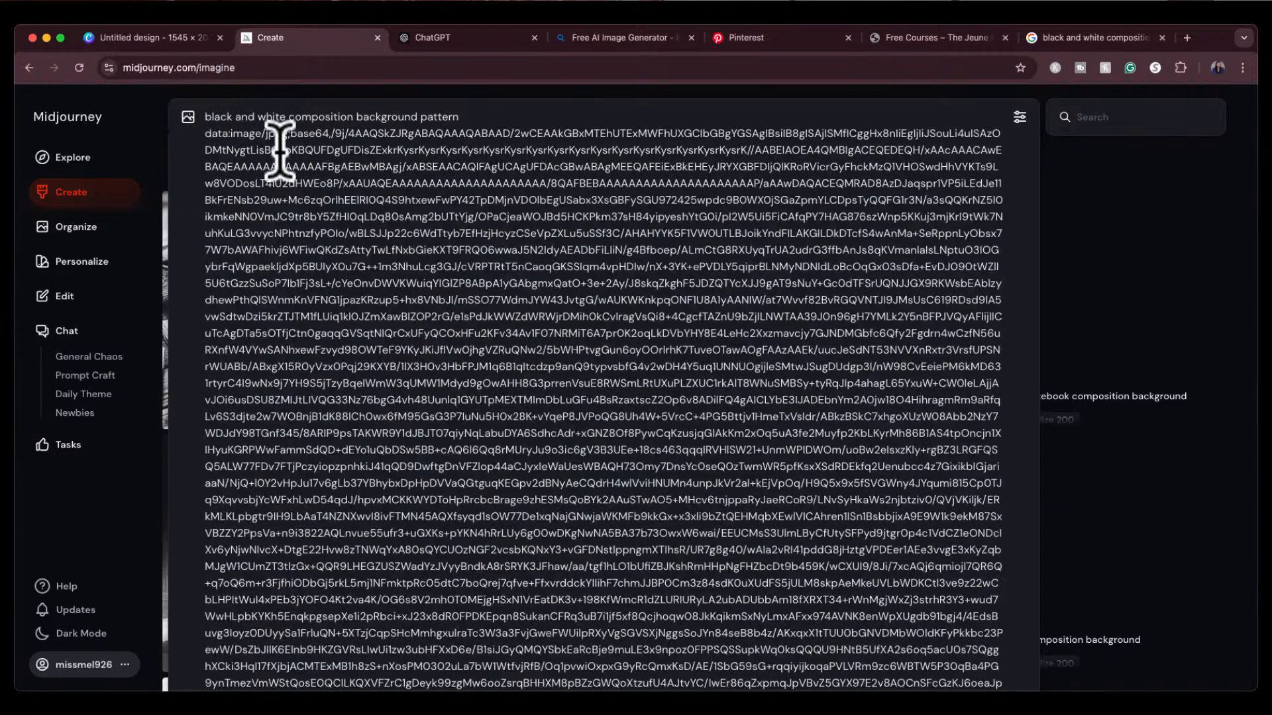
key("super+a")
key("BackSpace")
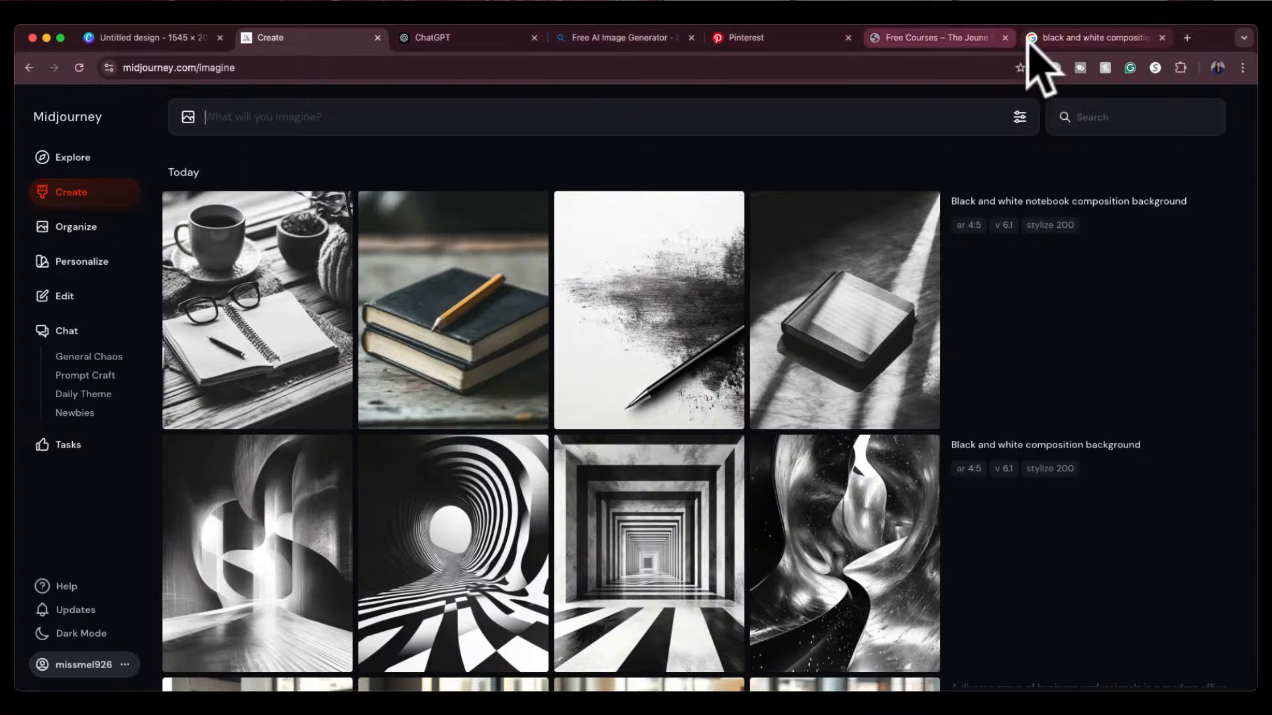
Step: Capture a screenshot of the first iStock composition notebook pattern from Google Images and add it as a reference image in Midjourney
left_click(1054, 37)
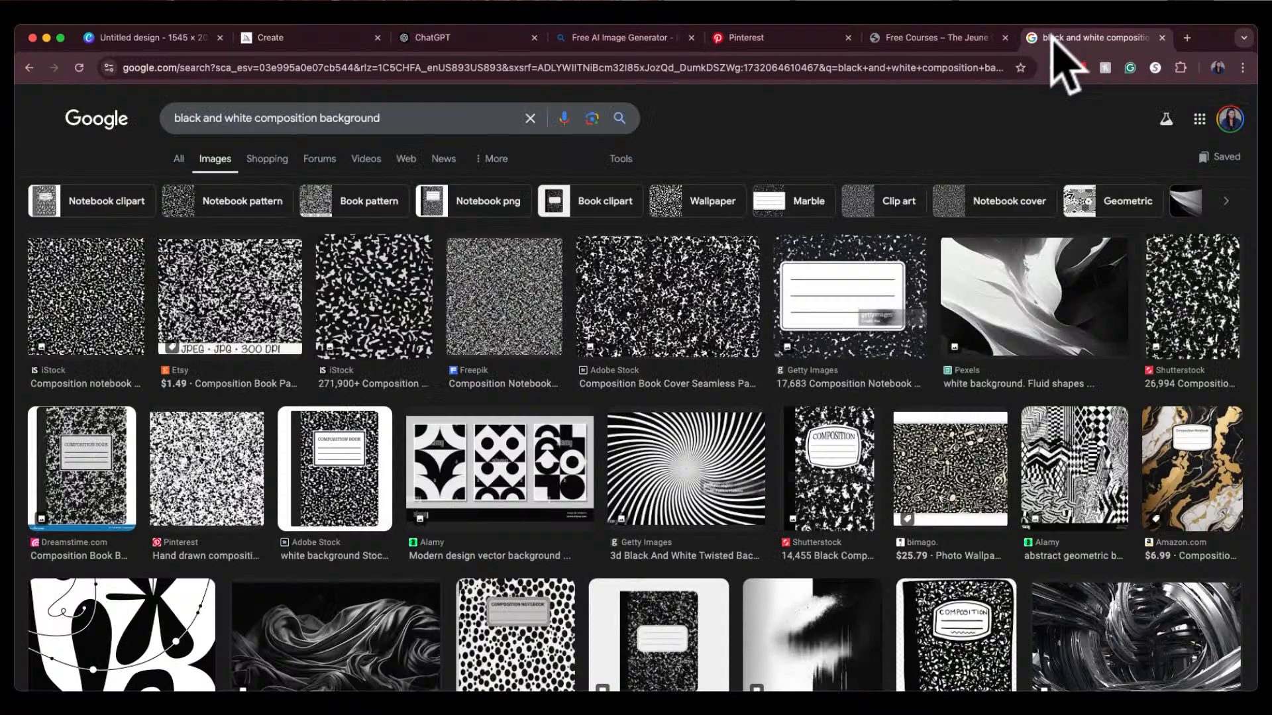
left_click(118, 306)
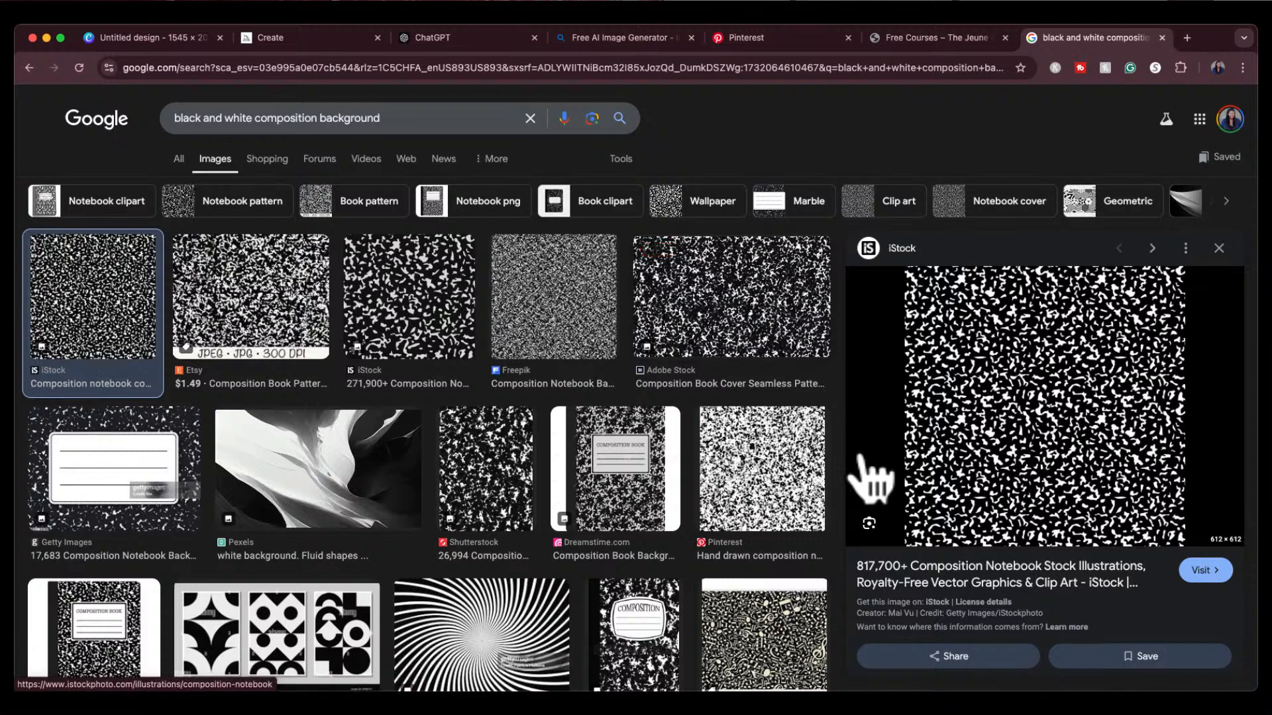
key("super+shift+4")
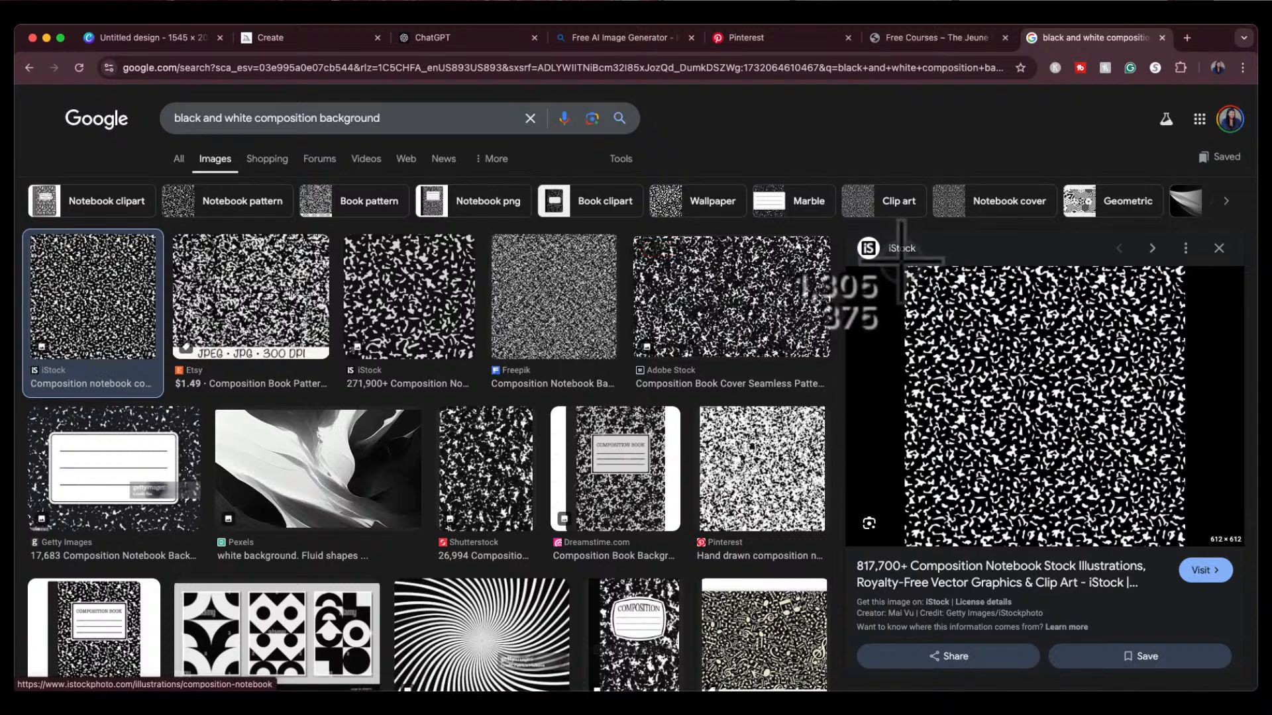
left_click_drag(905, 266, 1186, 542)
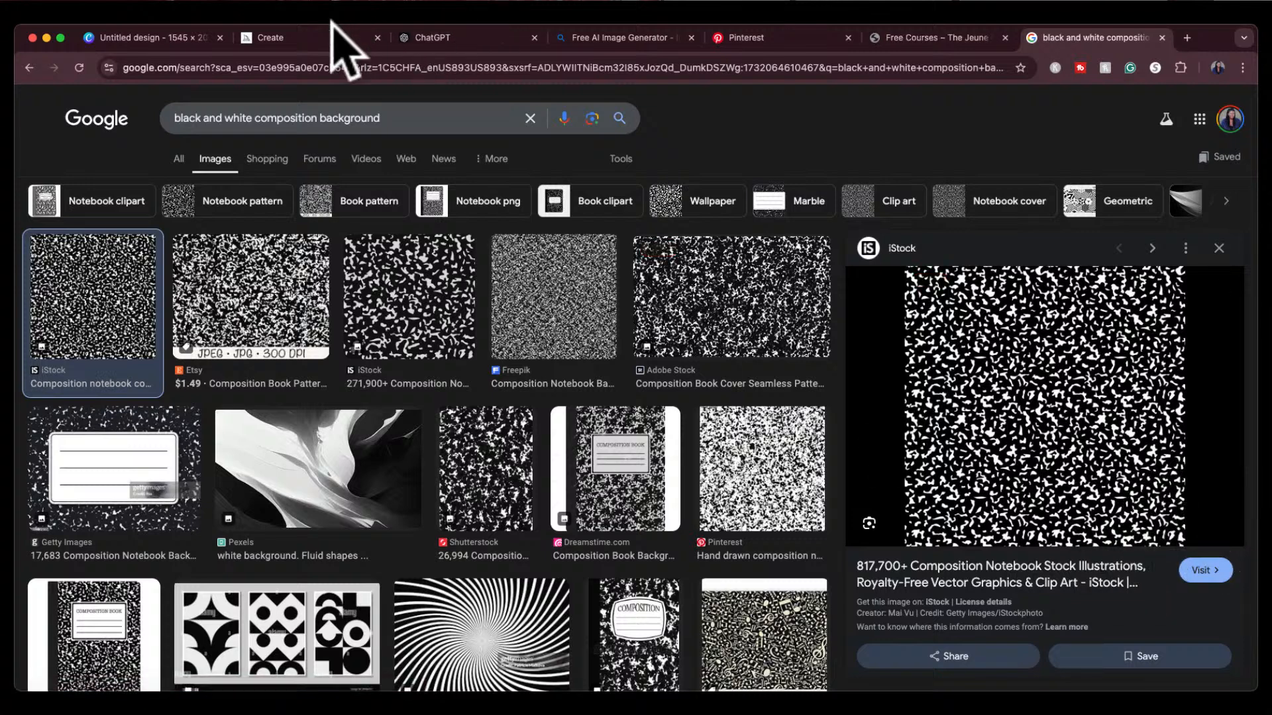
left_click(319, 37)
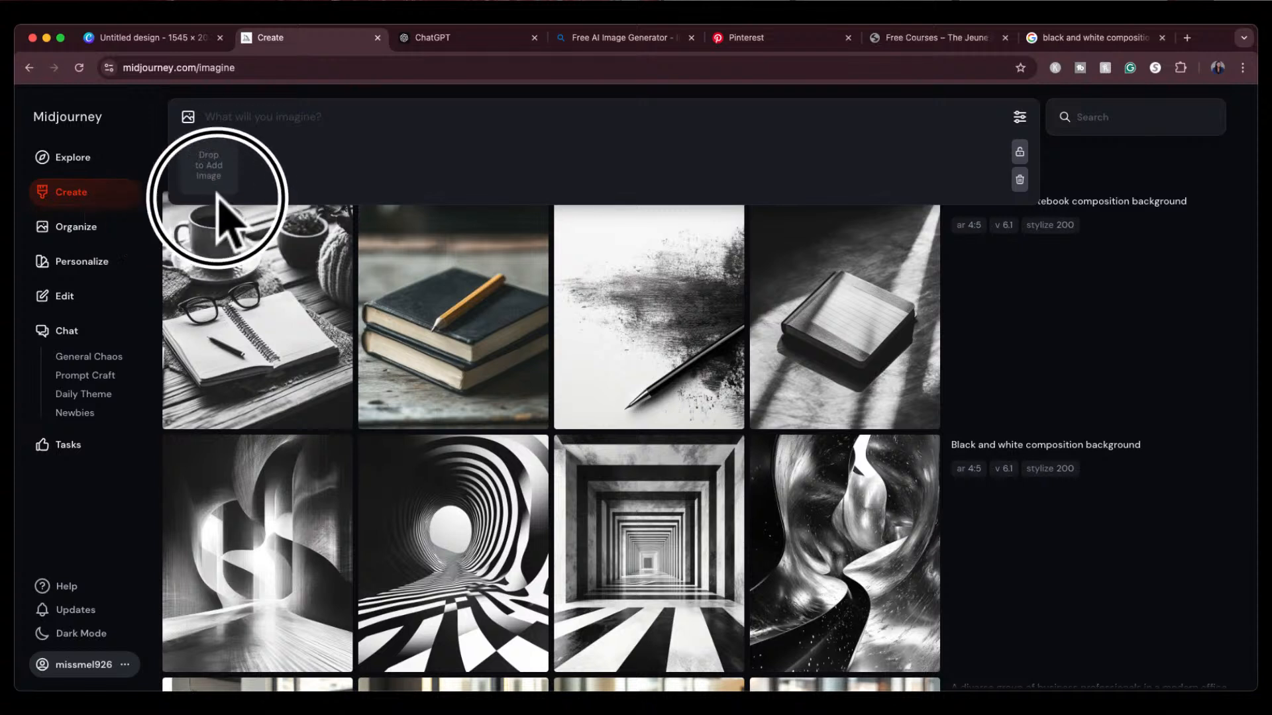
key("super+v")
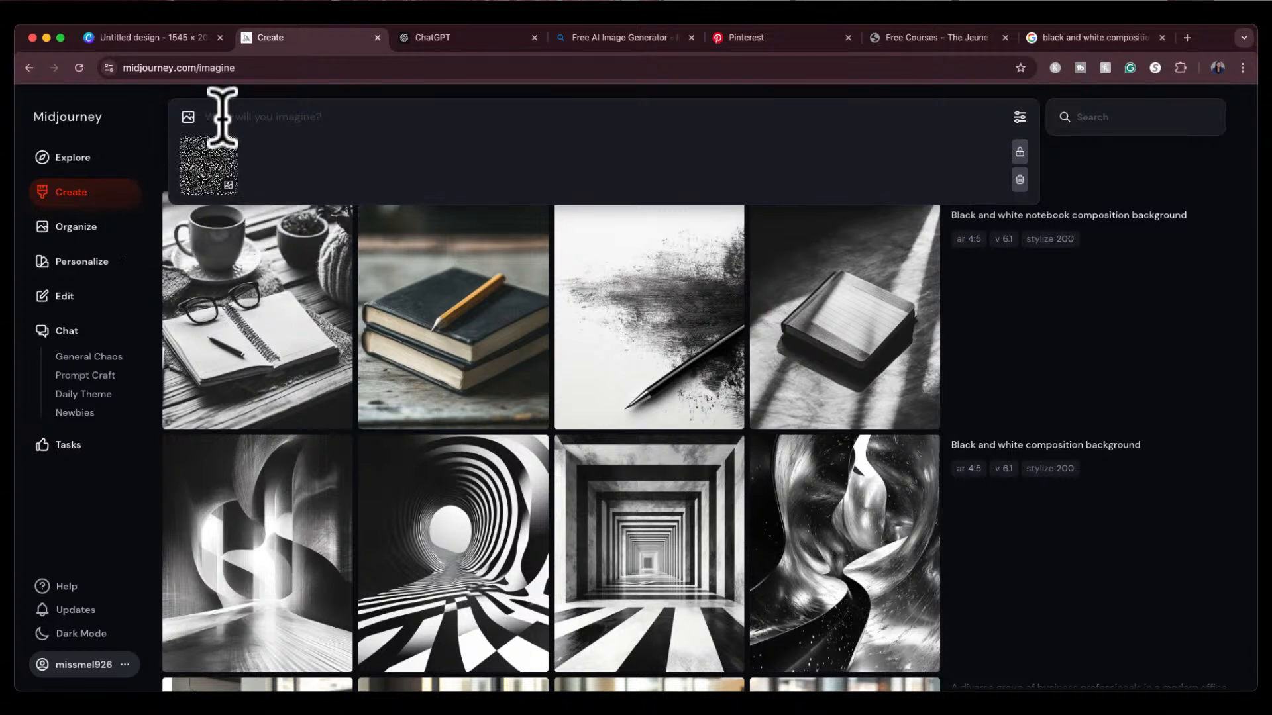
Step: Generate images from the prompt "black and white notebook composition background pattern", using the attached pattern as a style reference
type("book")
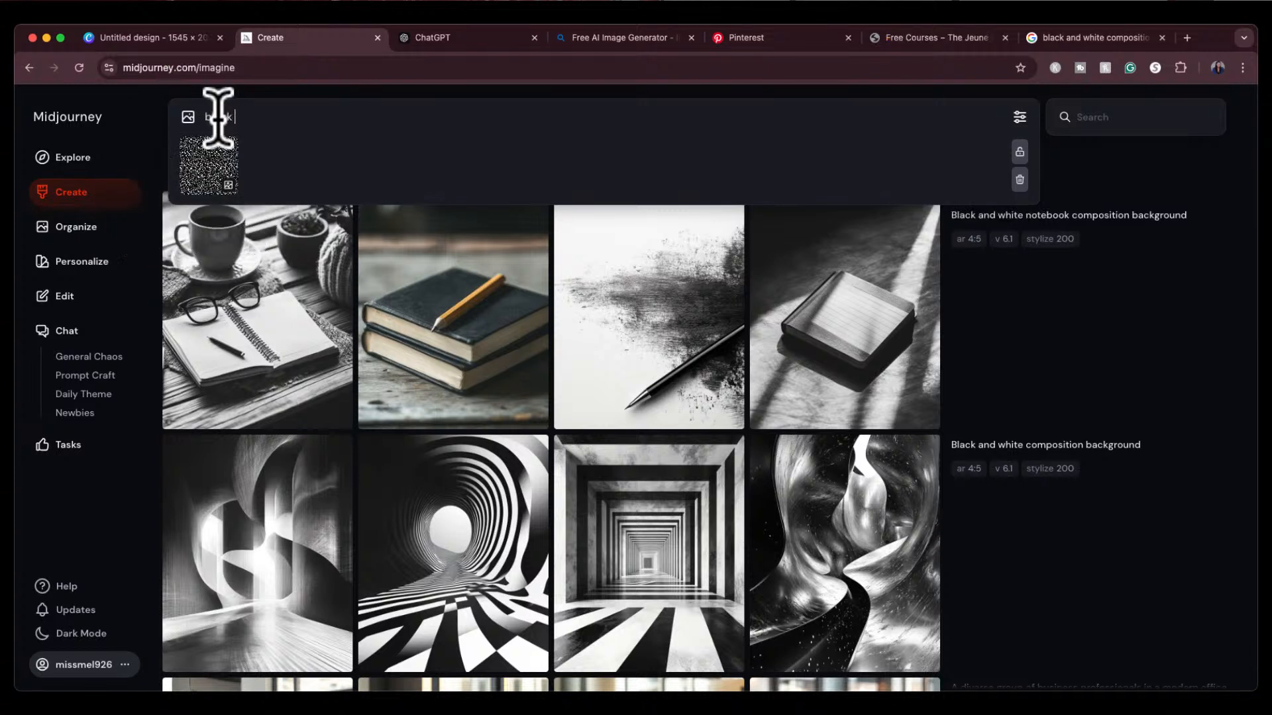
type(" and white notebook composition ba")
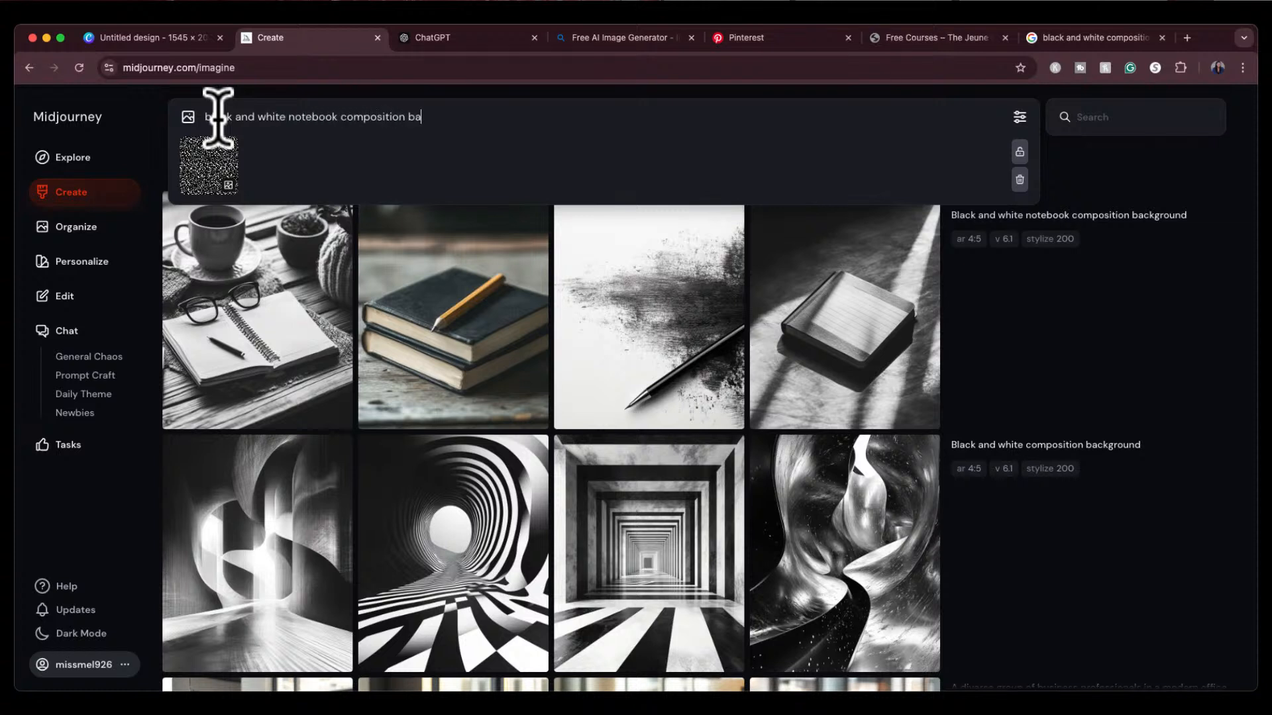
type("ckground pattern")
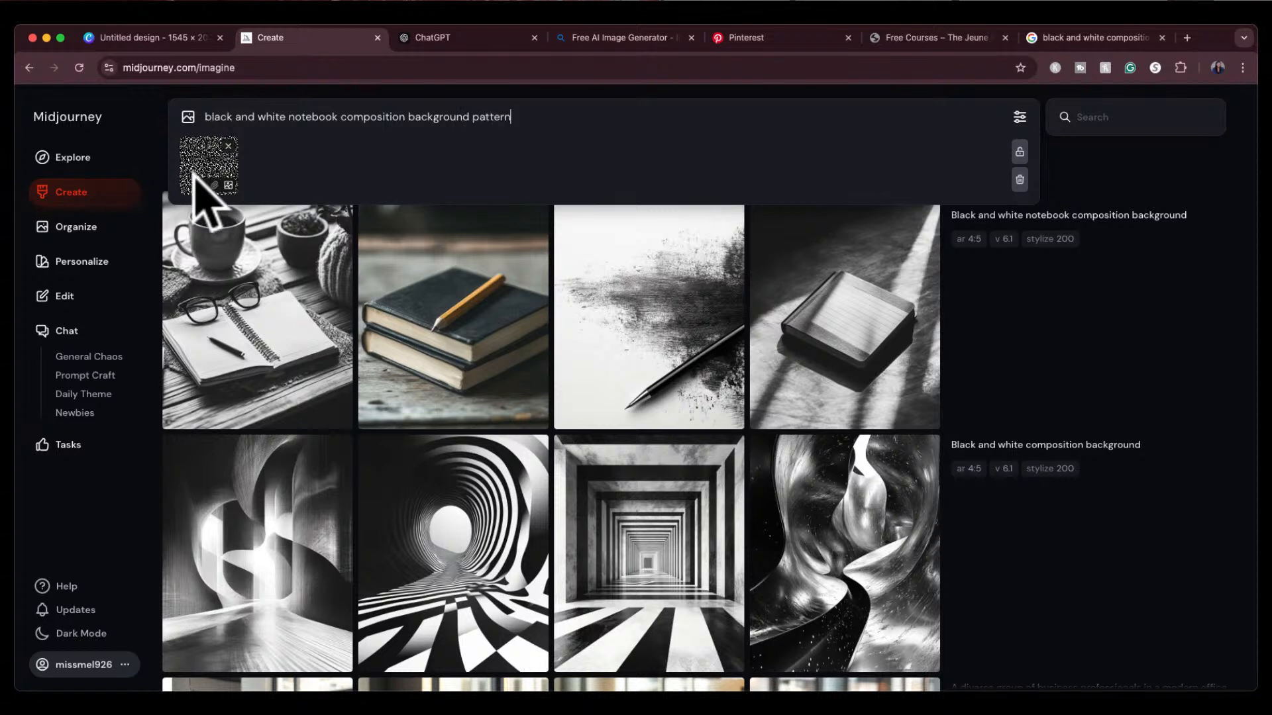
left_click(210, 185)
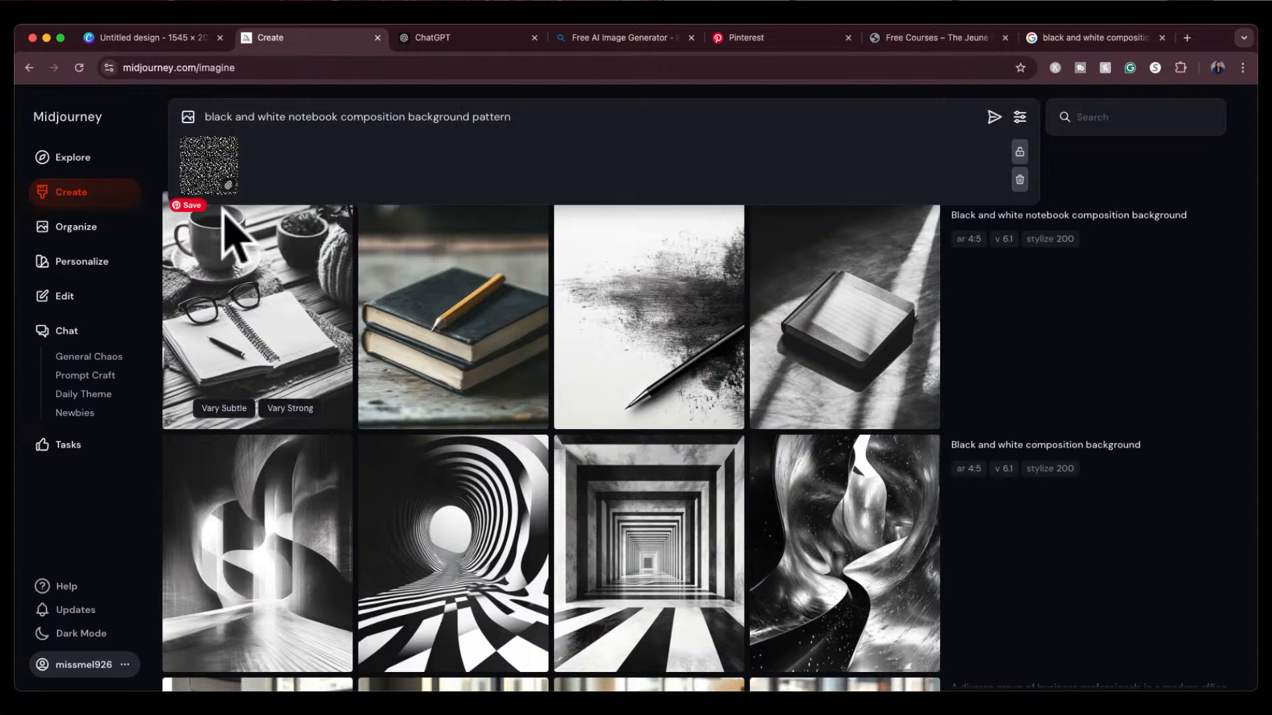
left_click(523, 128)
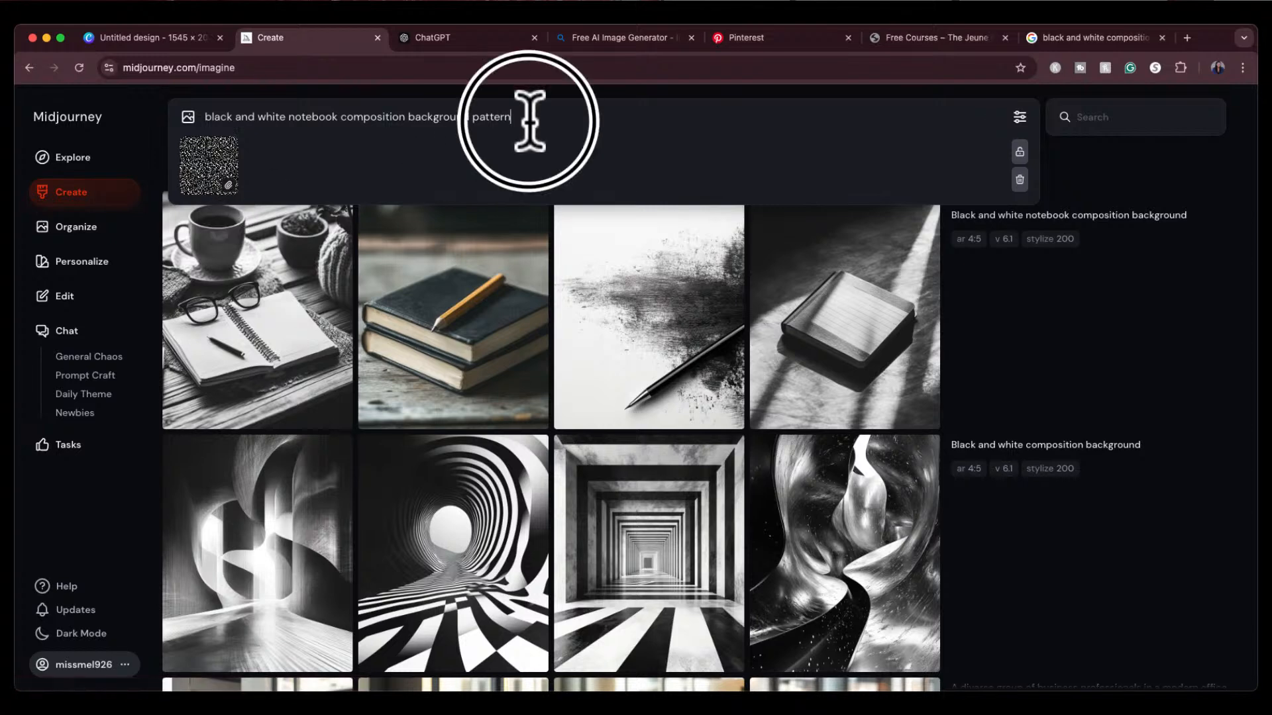
key("Return")
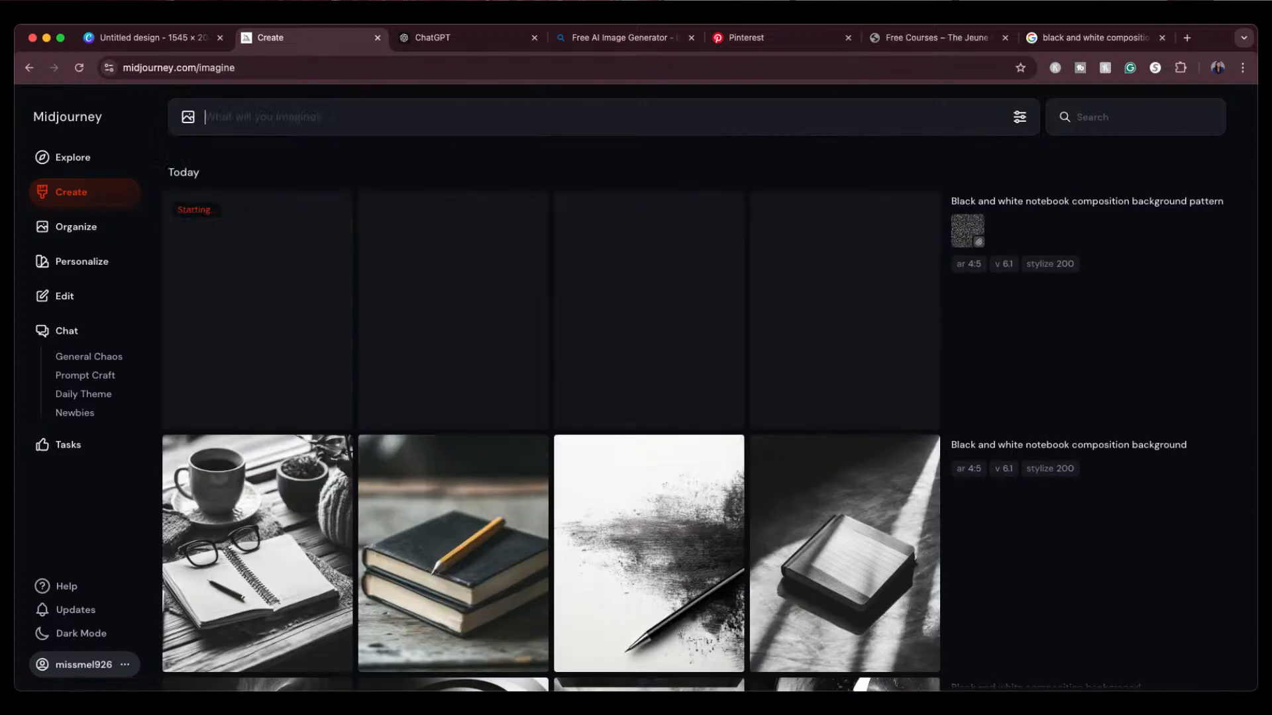
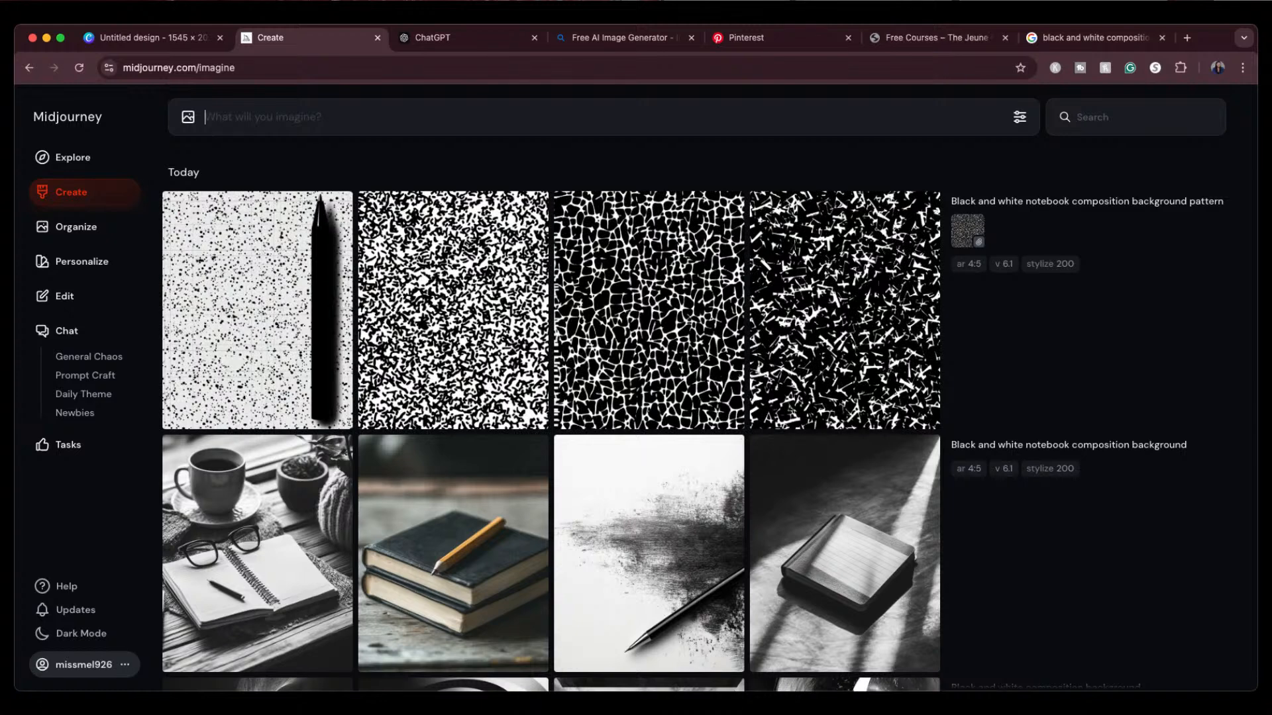
Step: Examine the generated notebook patterns enlarged and compare them with the Digital Products Playbook cover on Pinterest
left_click(498, 337)
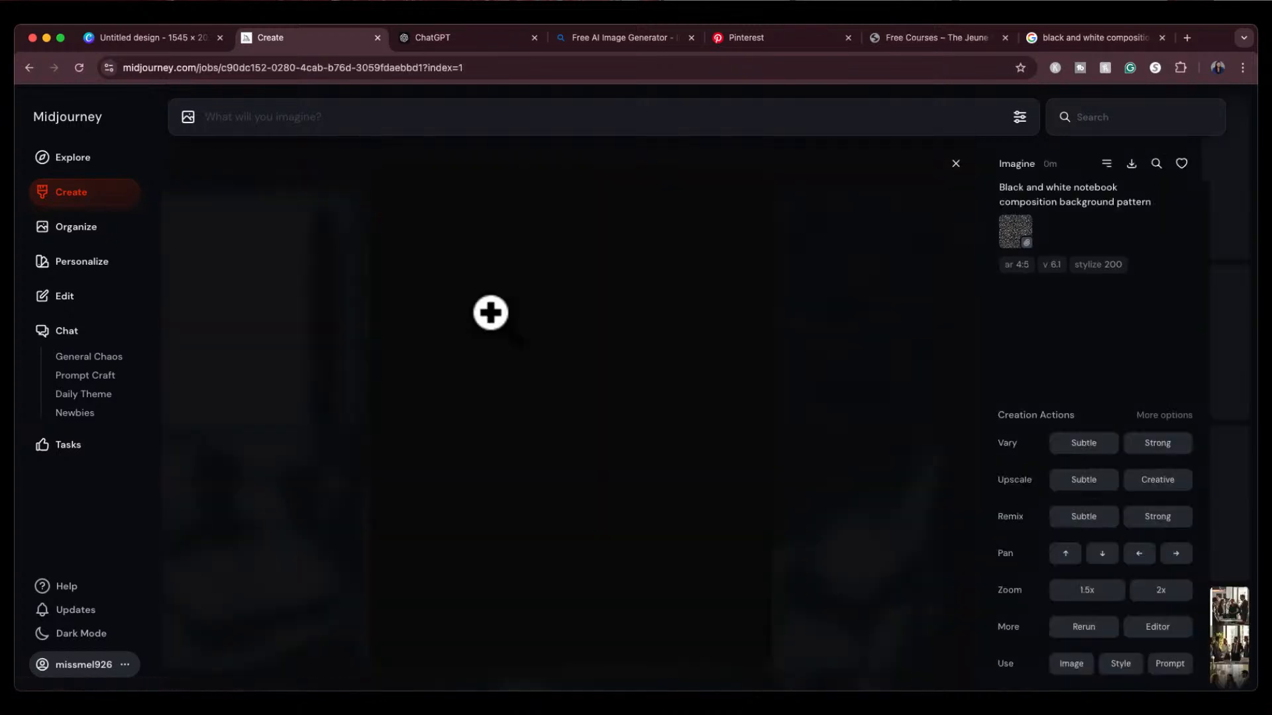
key("Right")
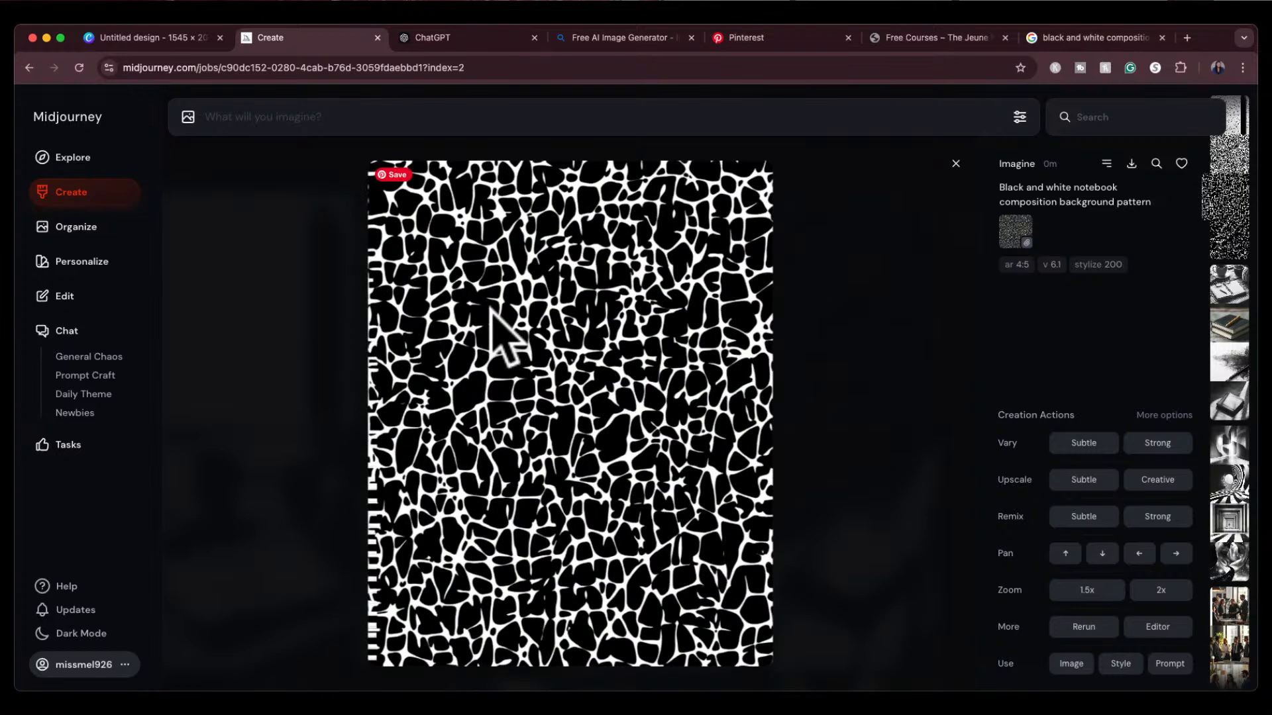
key("Right")
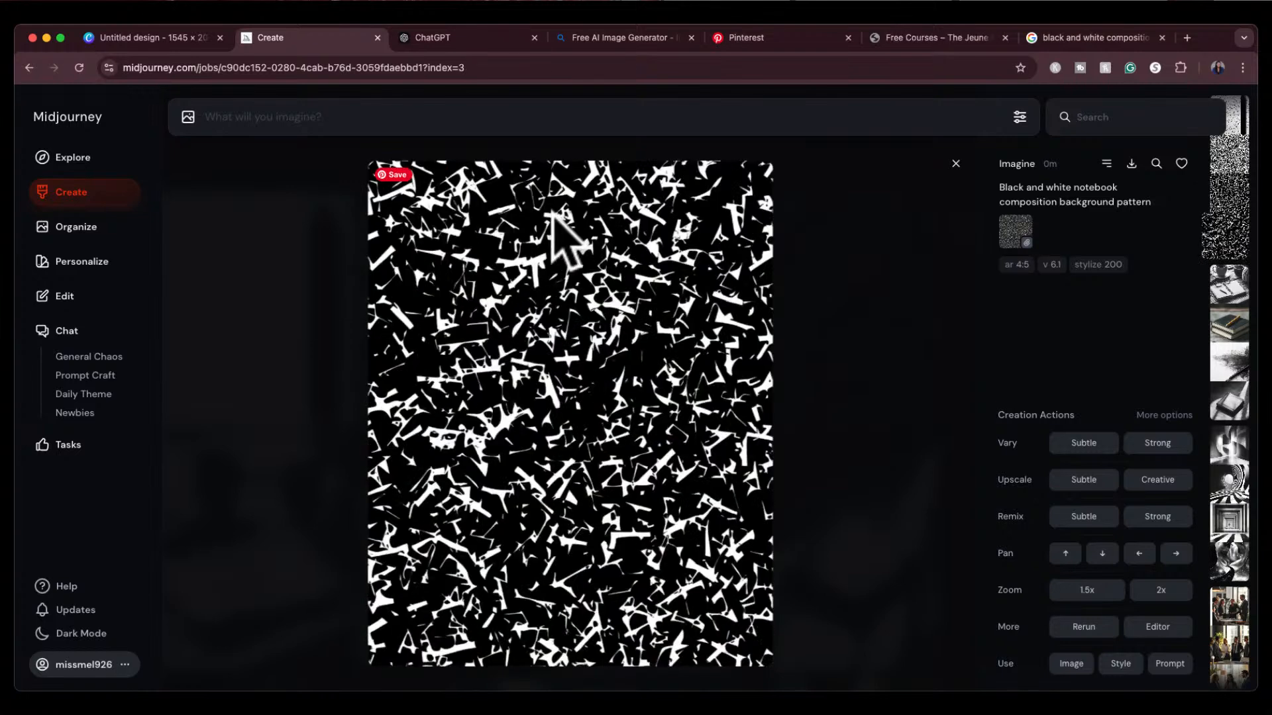
key("Escape")
left_click(225, 249)
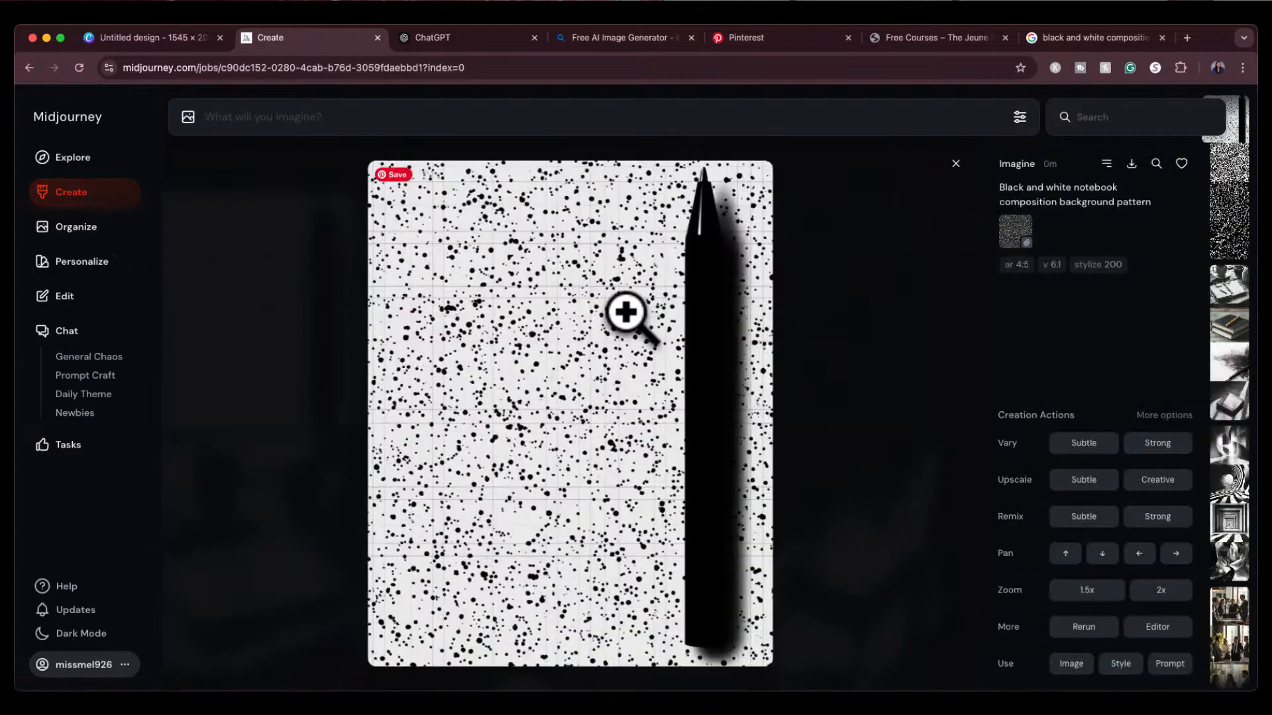
key("Escape")
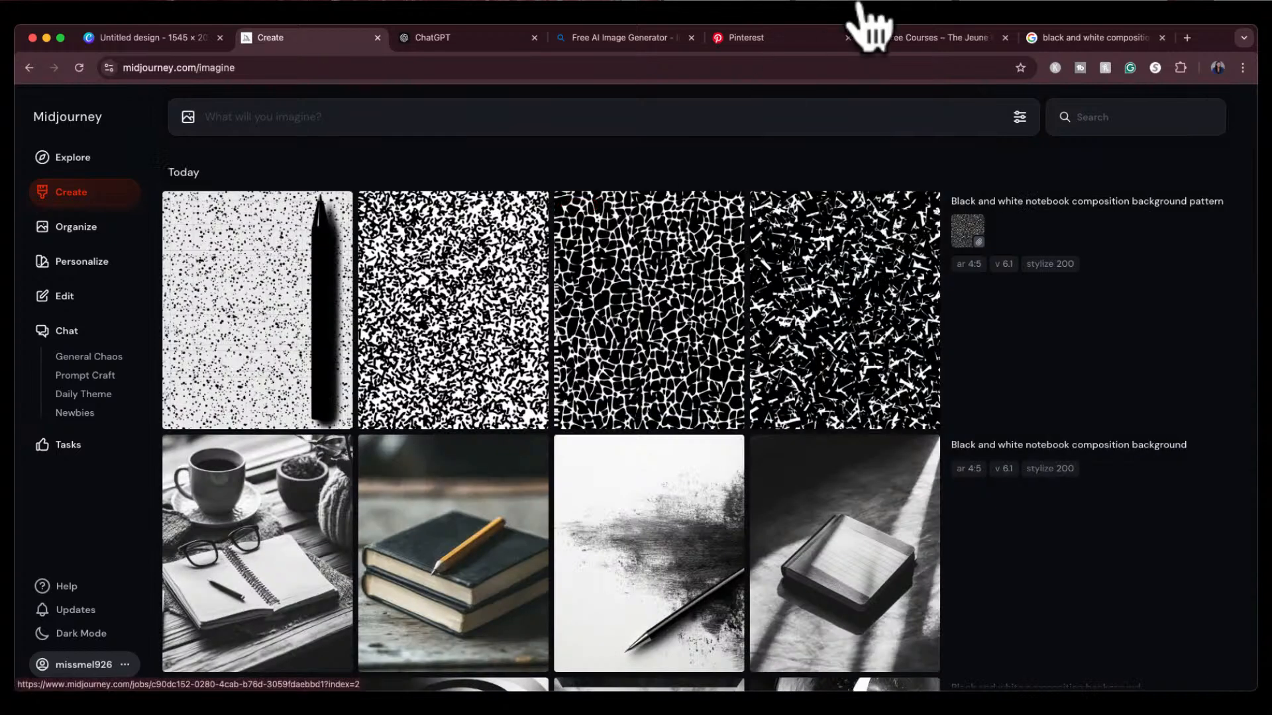
left_click(787, 38)
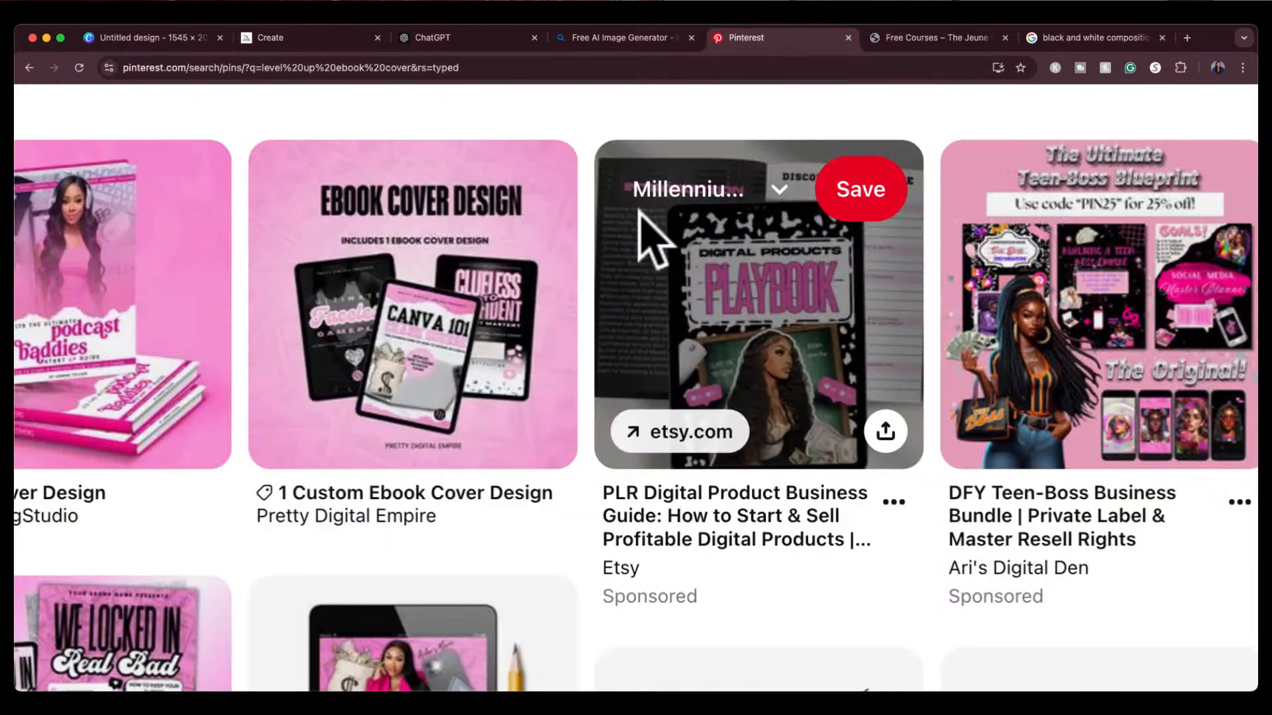
left_click(338, 38)
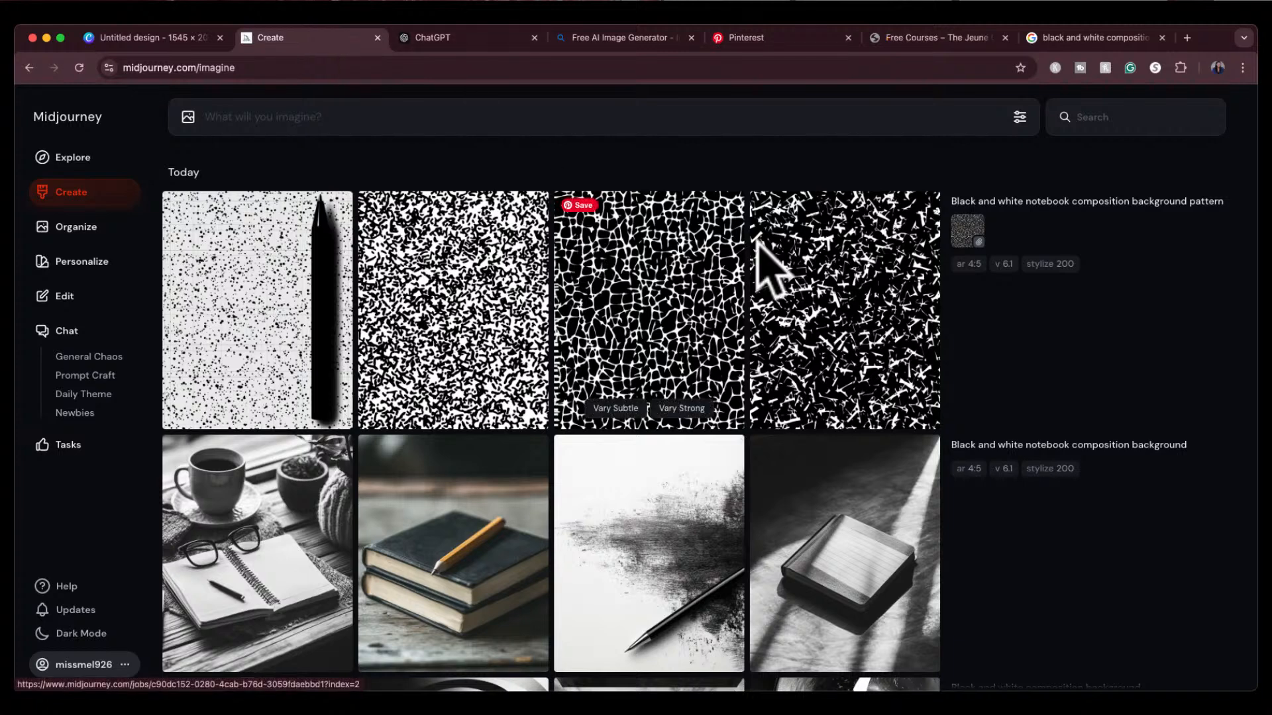
Step: Download the fourth generated pattern, the black one with scattered white shards
left_click(830, 295)
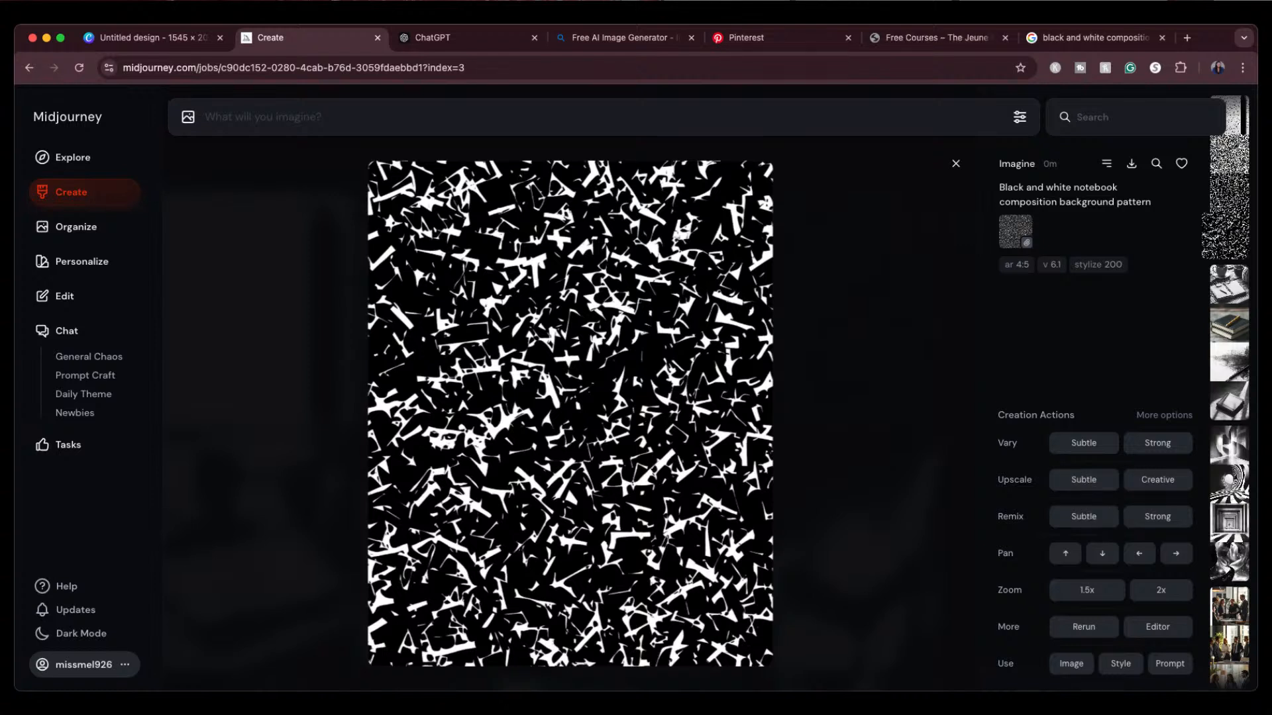
left_click(1132, 164)
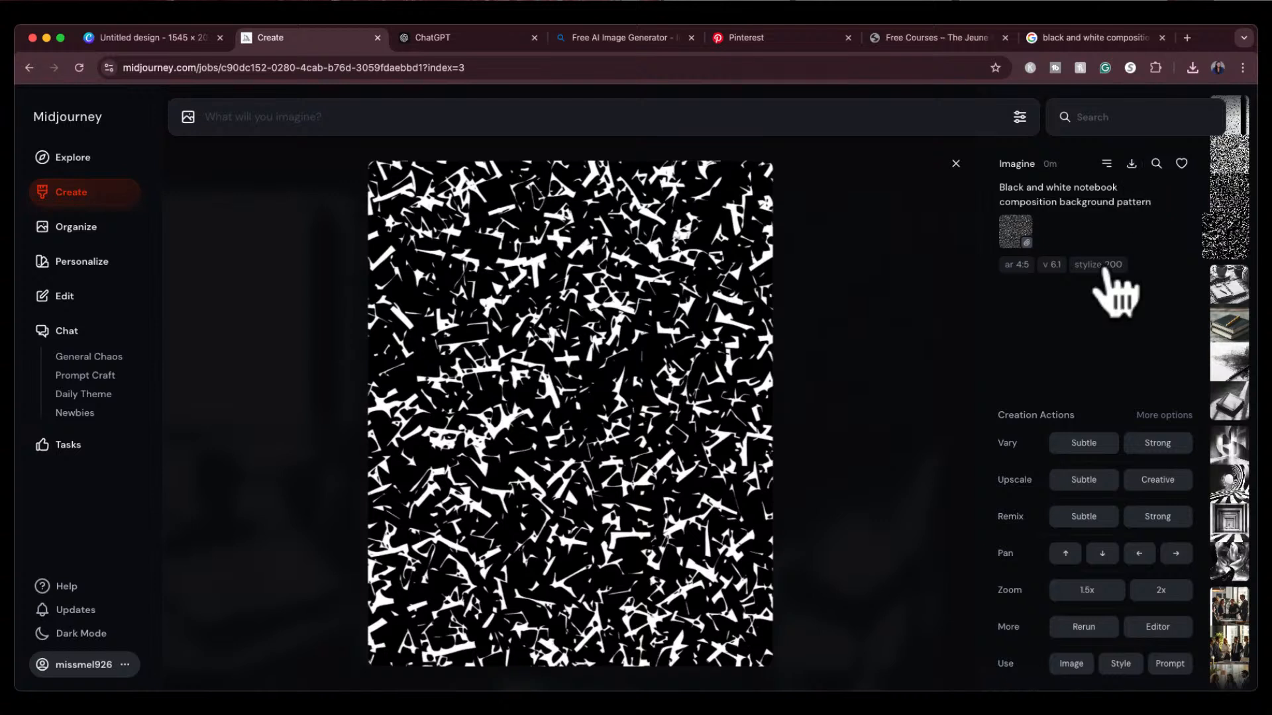
mouse_move(1042, 479)
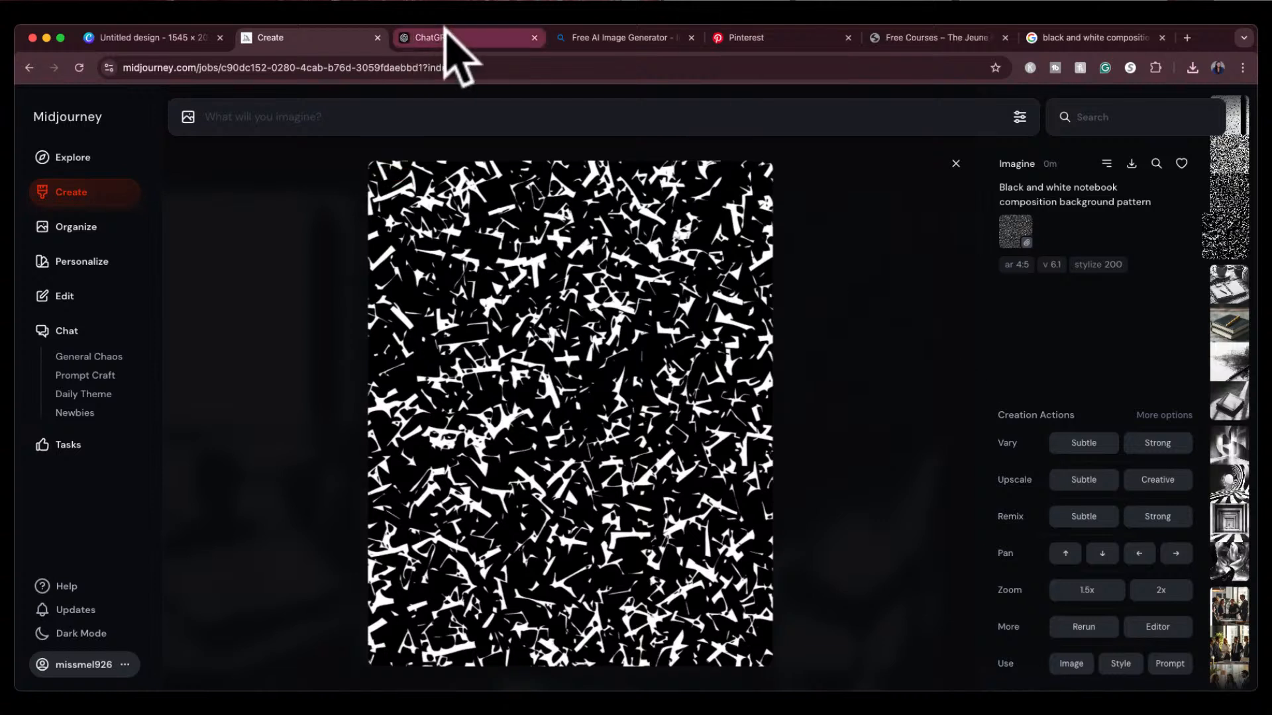
Step: Switch to the untitled Canva design and add the downloaded pattern image to the blank page
left_click(199, 41)
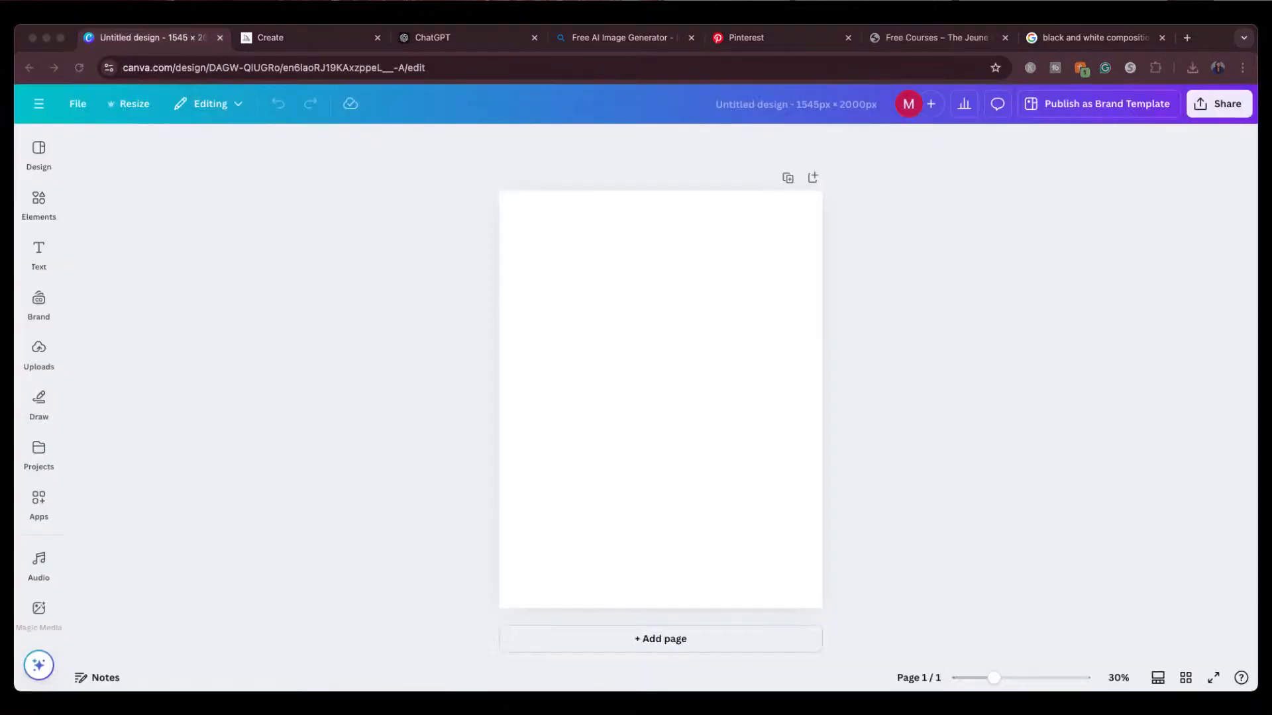
left_click(639, 589)
left_click_drag(720, 401, 653, 278)
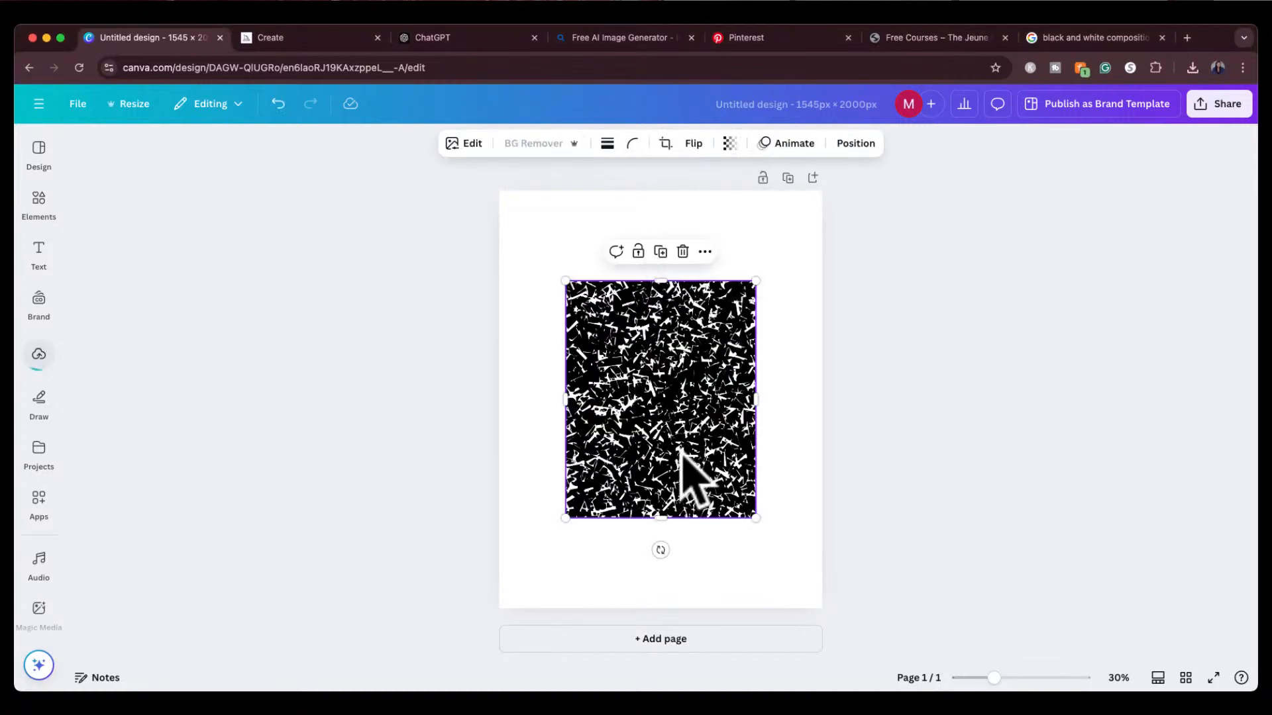
Step: Move the pattern image to the page's upper-left corner, enlarge it, and set it as the page background
left_click(908, 446)
left_click_drag(637, 412, 591, 330)
left_click(585, 328)
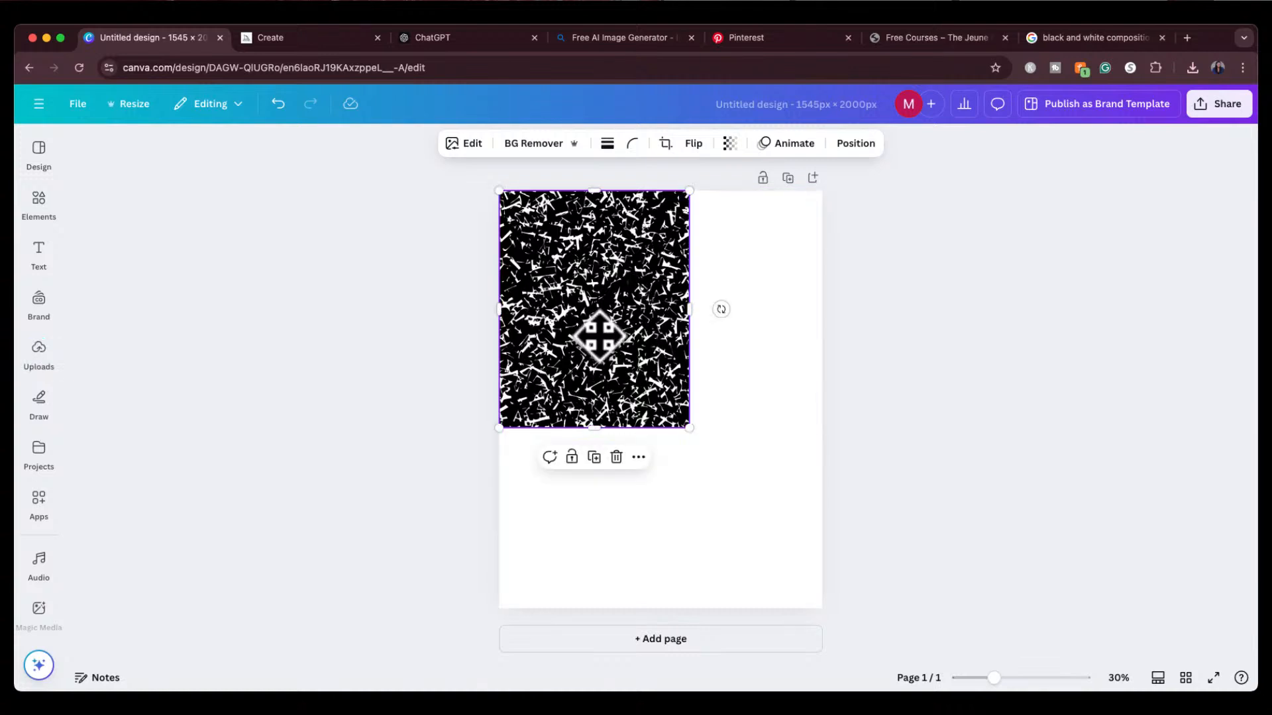
left_click_drag(690, 427, 728, 476)
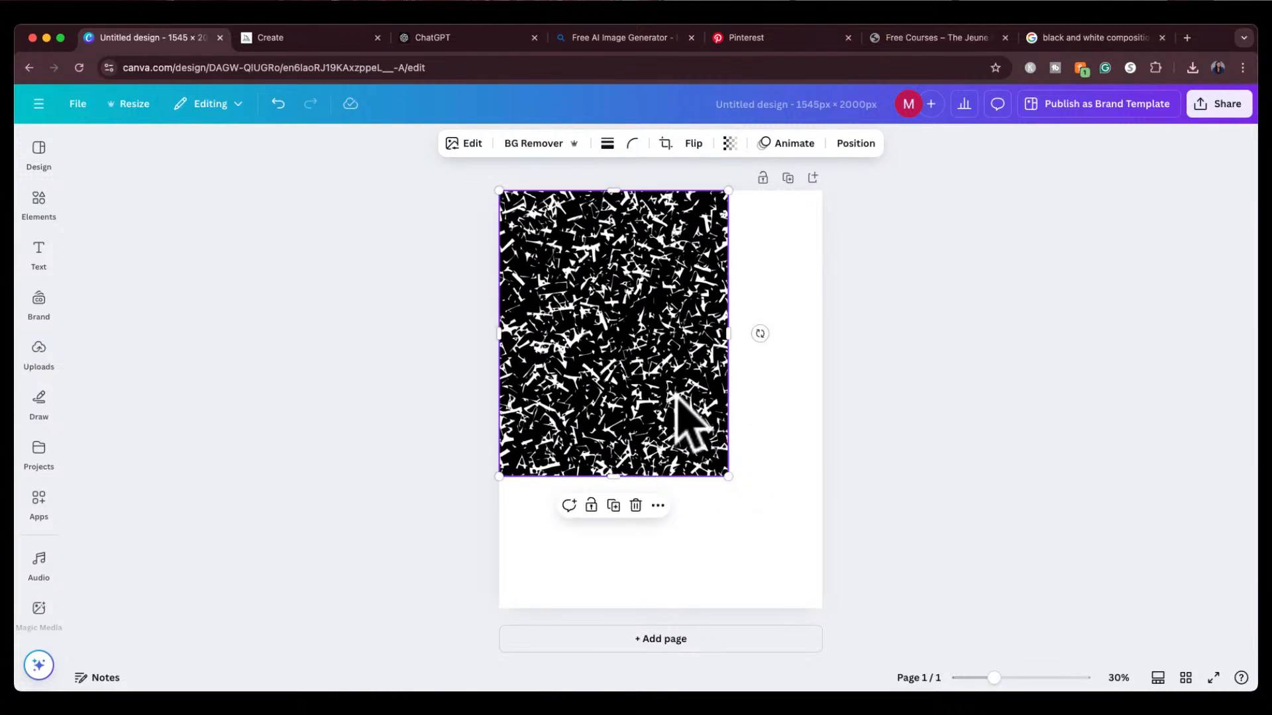
right_click(676, 396)
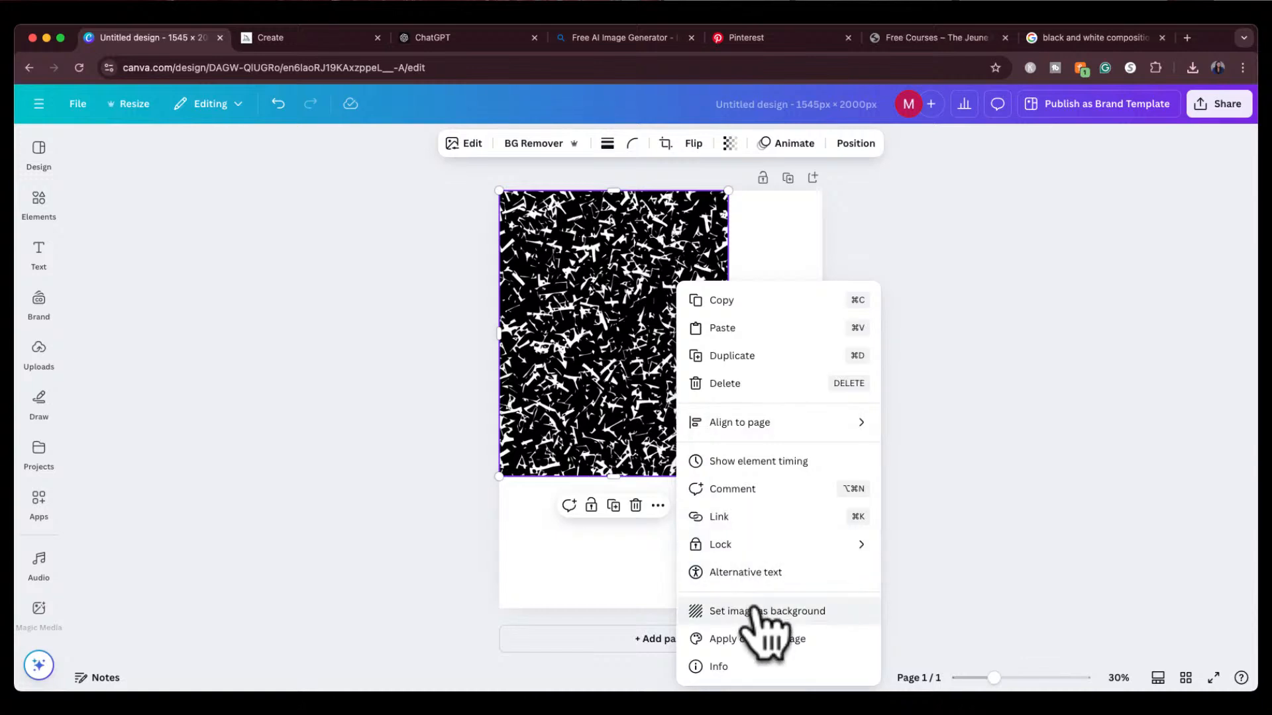
left_click(761, 611)
left_click(1005, 426)
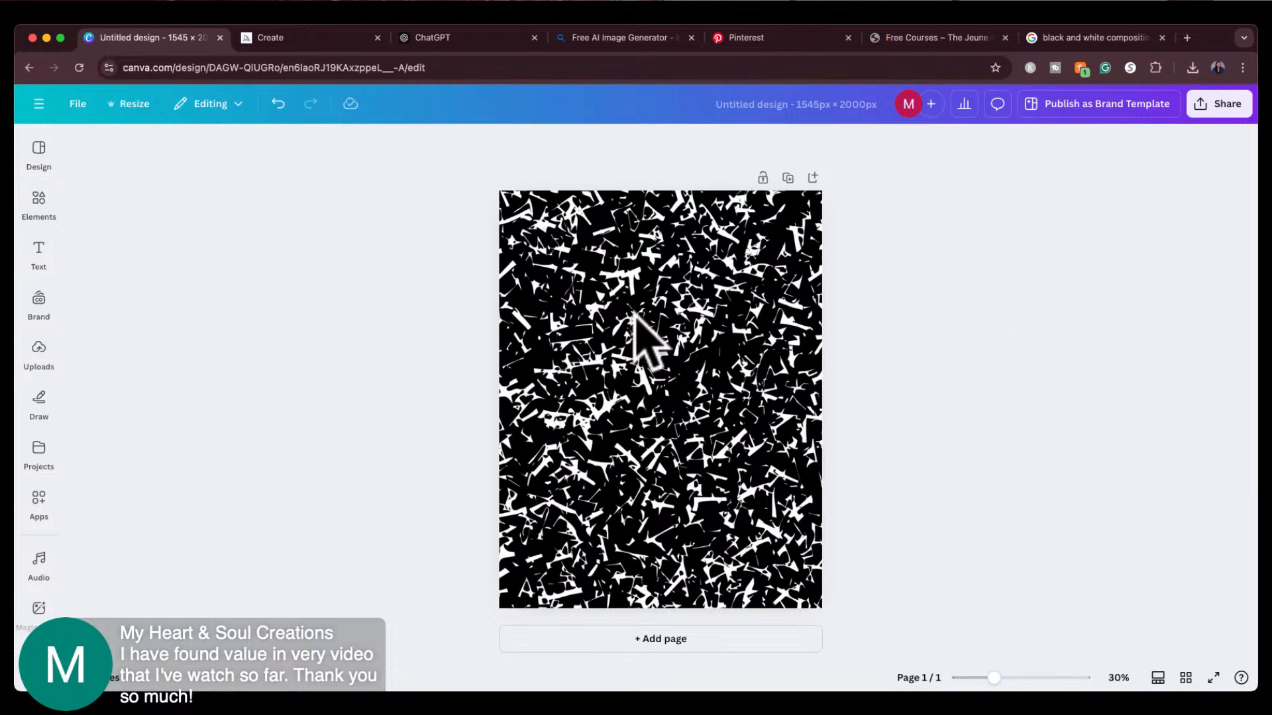
Step: Check the Playbook cover on Pinterest again, and detach the pattern image from the Canva page background
left_click(801, 39)
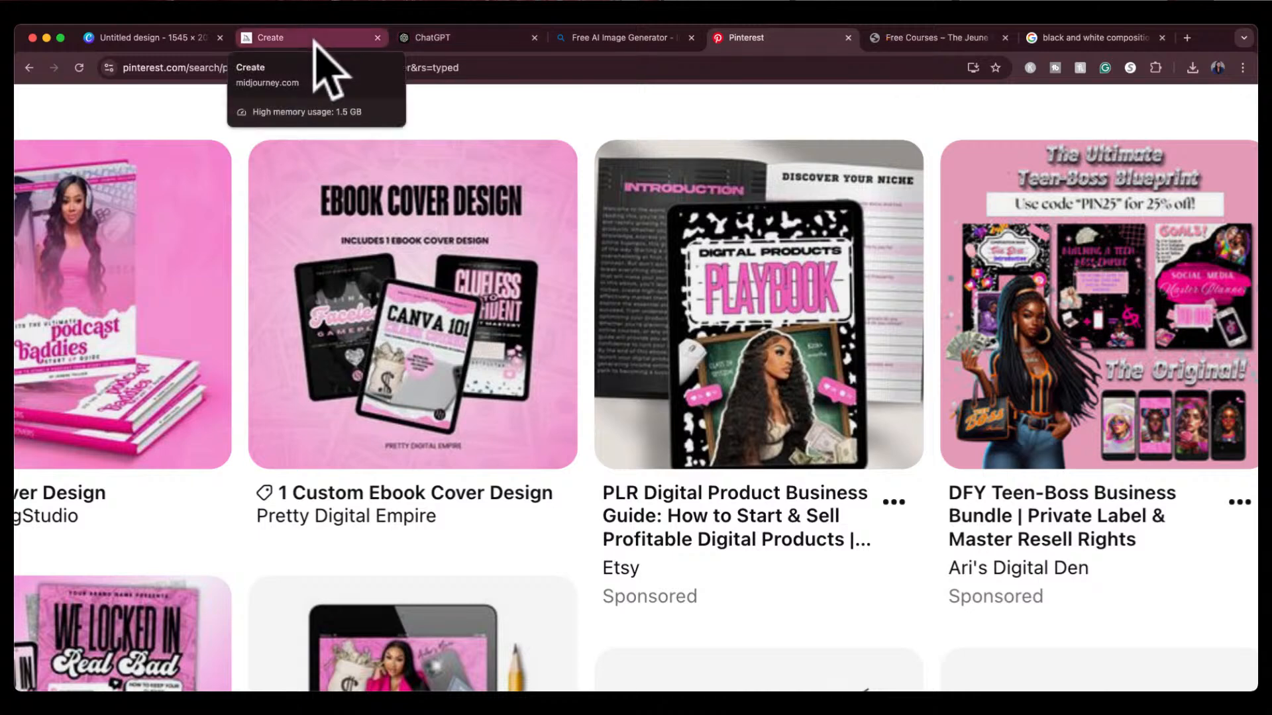
left_click(168, 38)
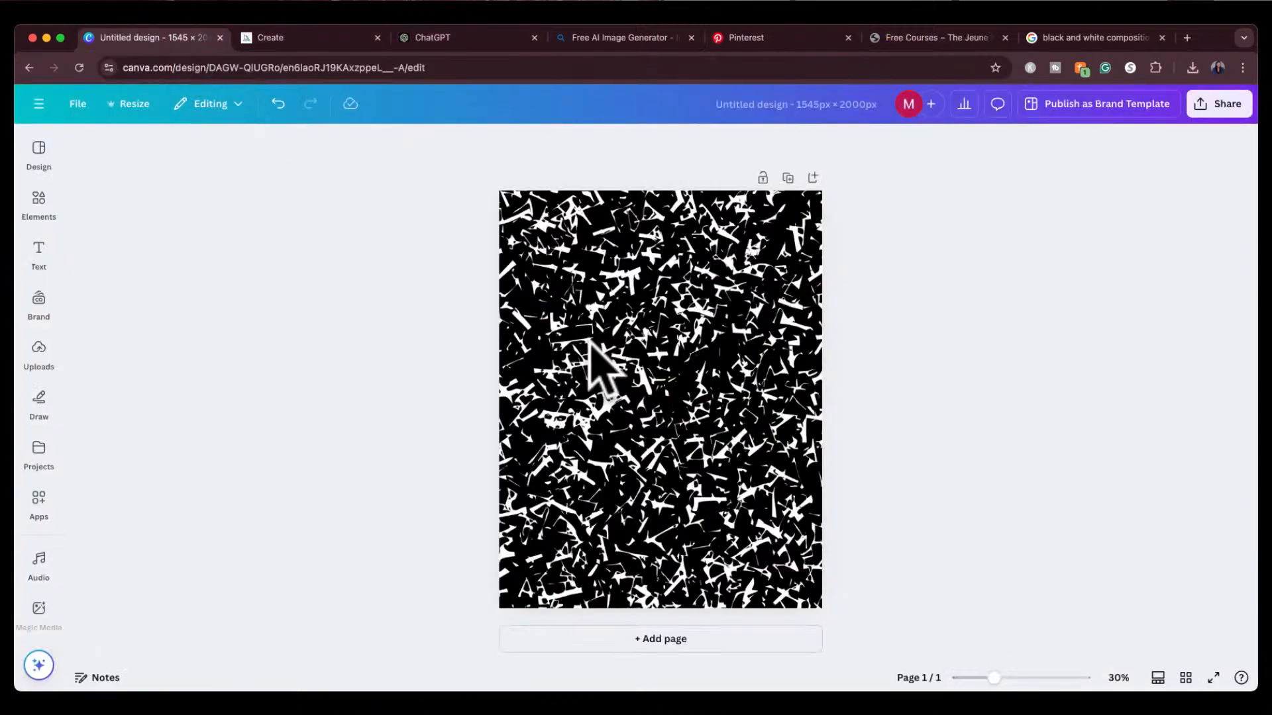
left_click(652, 367)
right_click(683, 369)
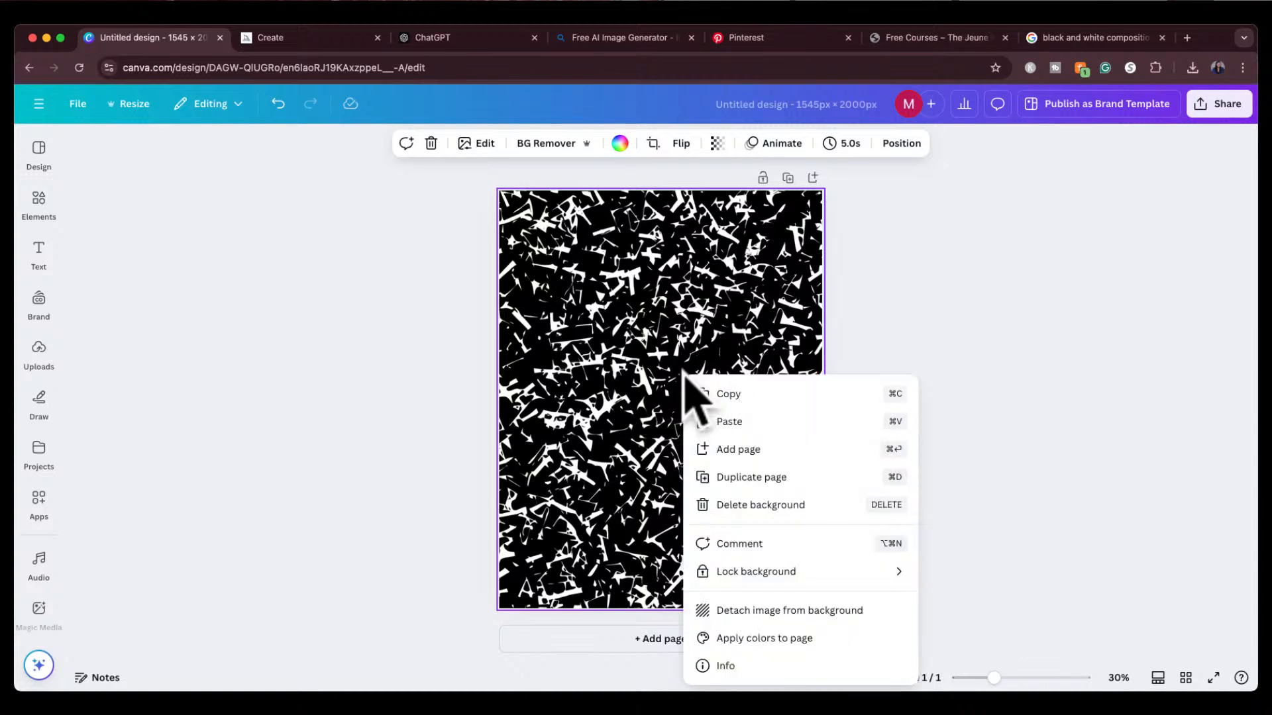
left_click(793, 607)
left_click_drag(703, 455, 700, 453)
left_click(982, 333)
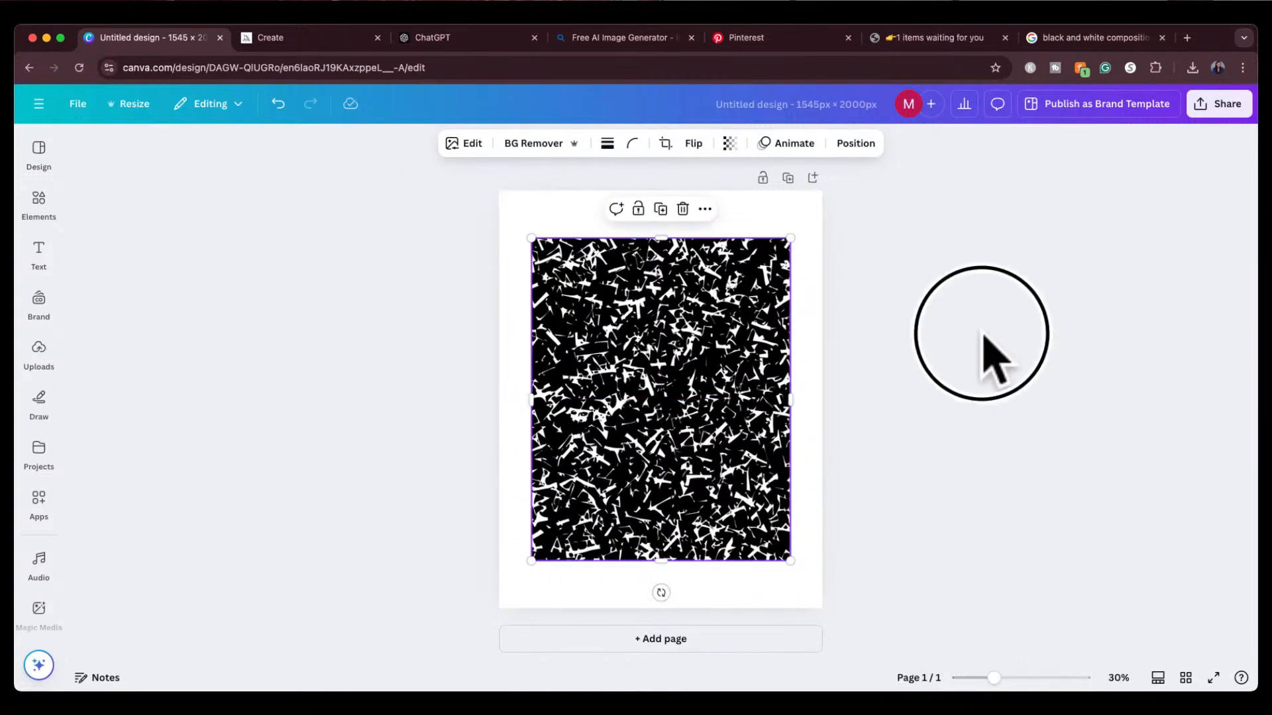
left_click(662, 387)
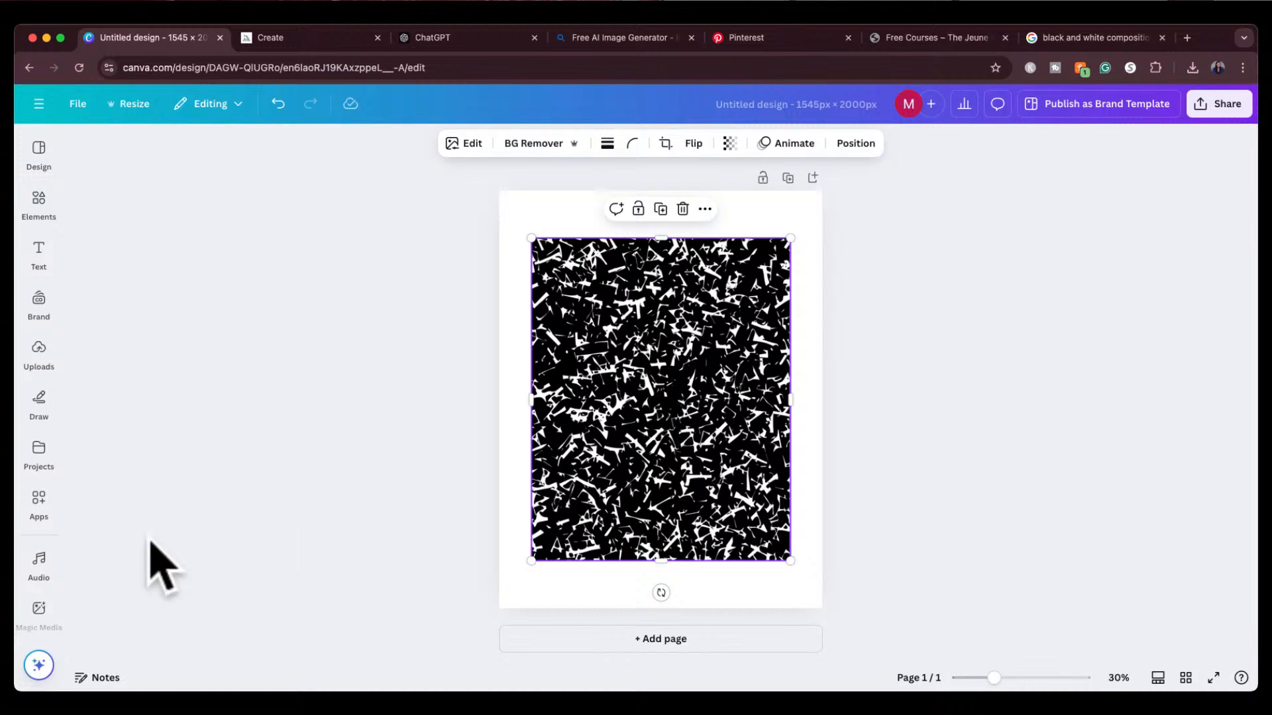
Step: Search the Canva apps for "upscale" and open Image Upscaler for the selected pattern image
left_click(36, 505)
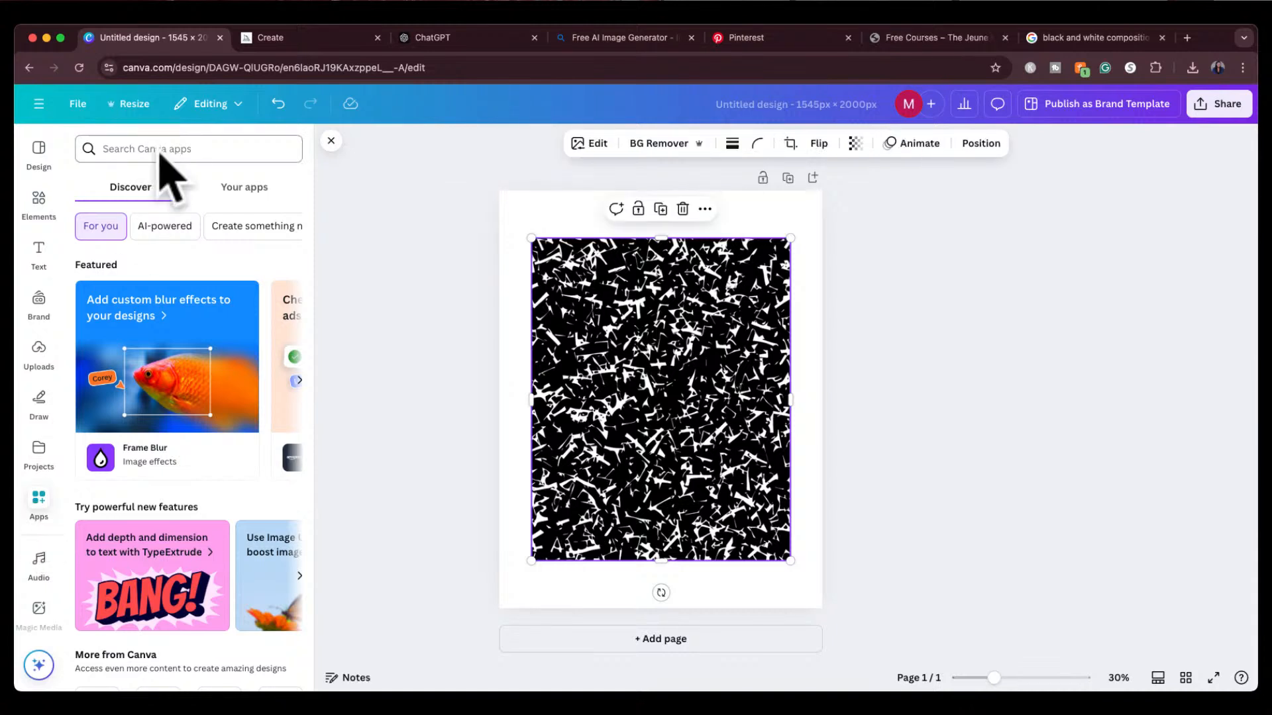
scroll(47, 588, "down", 2)
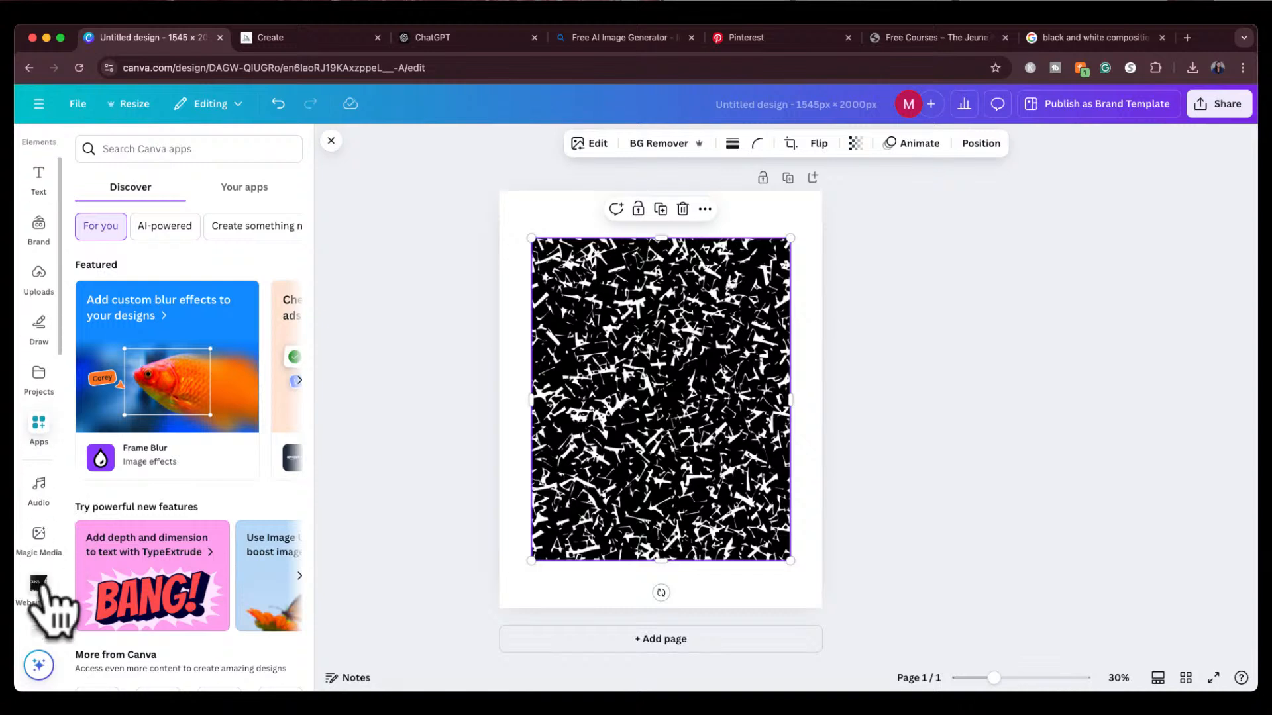
scroll(46, 588, "down", 7)
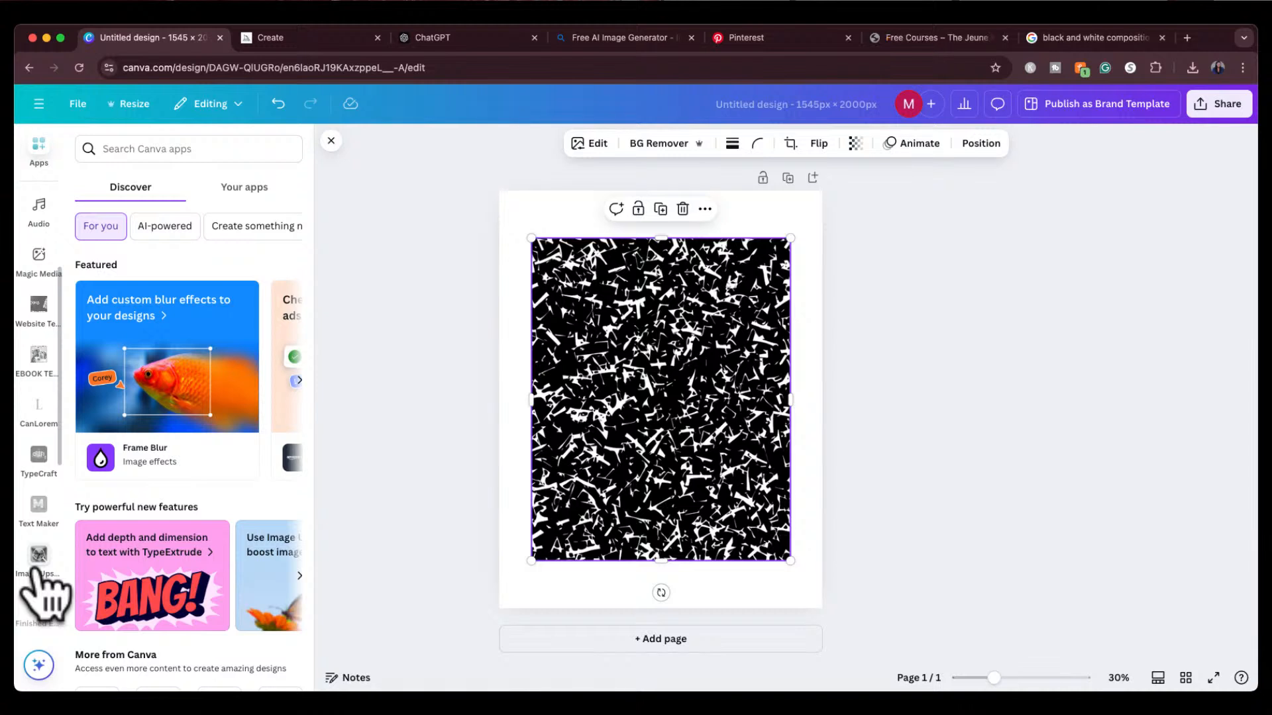
scroll(41, 484, "up", 8)
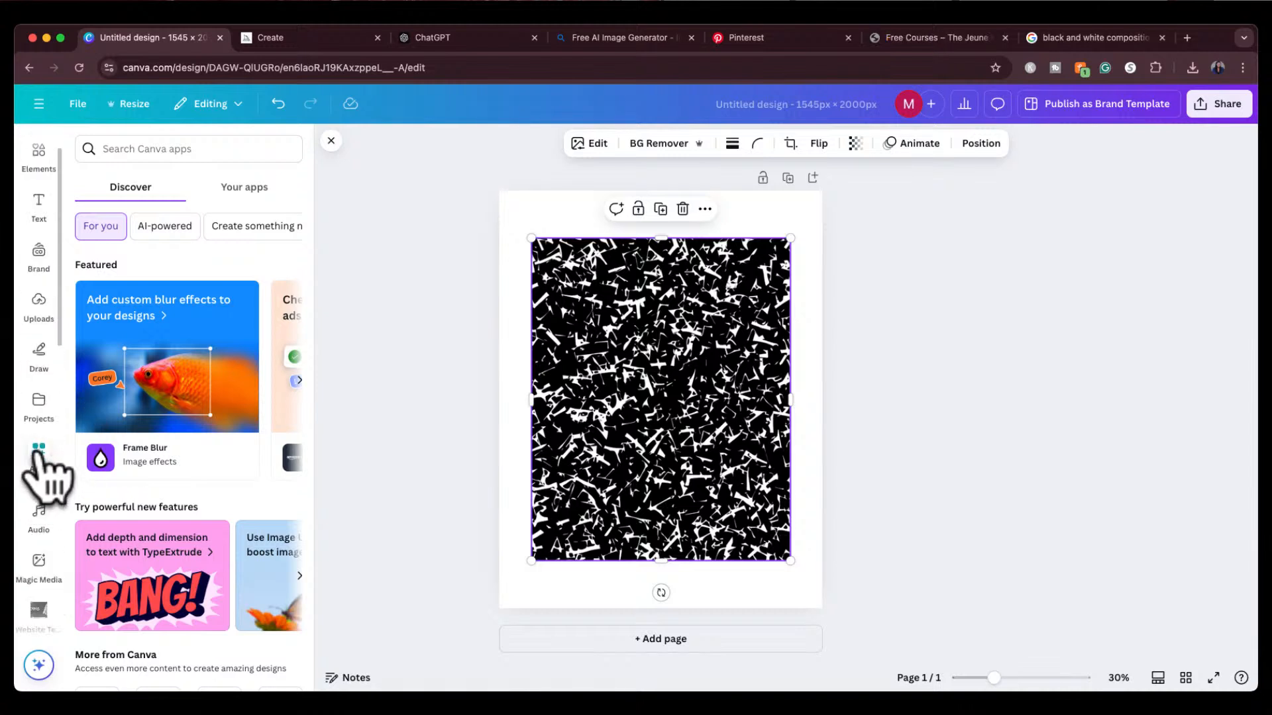
left_click(40, 457)
left_click(167, 154)
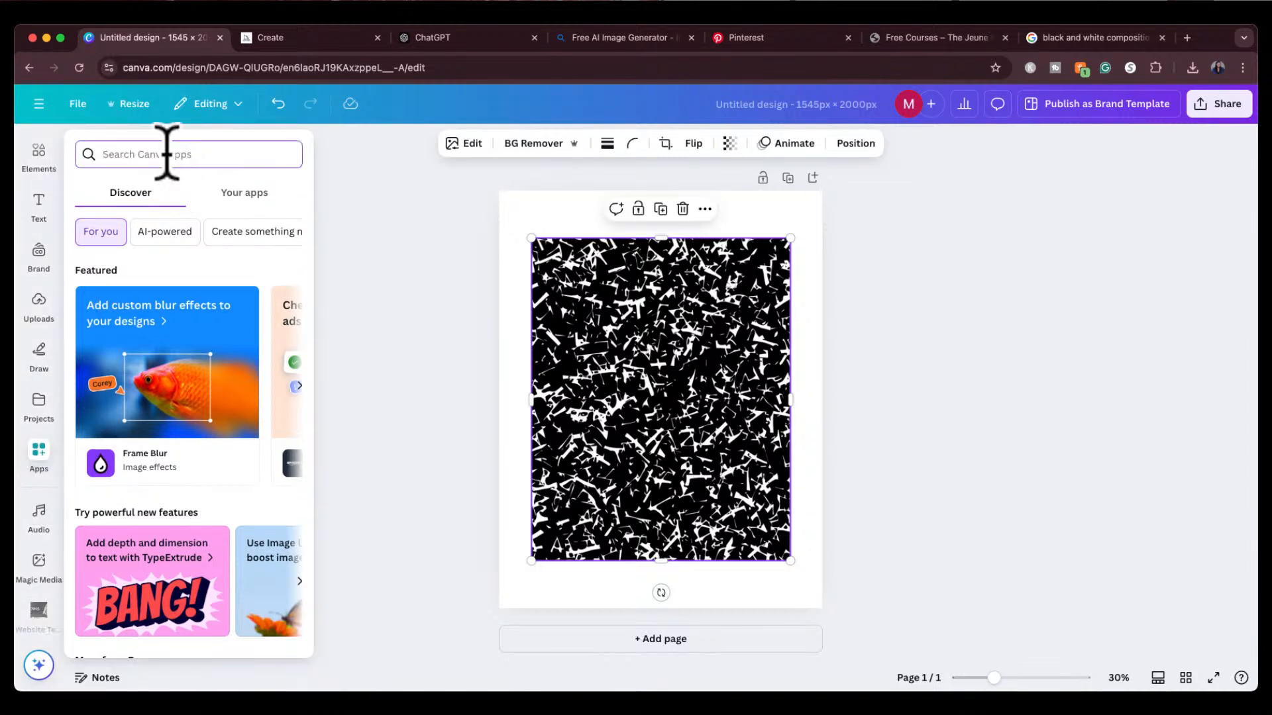
type("upscale")
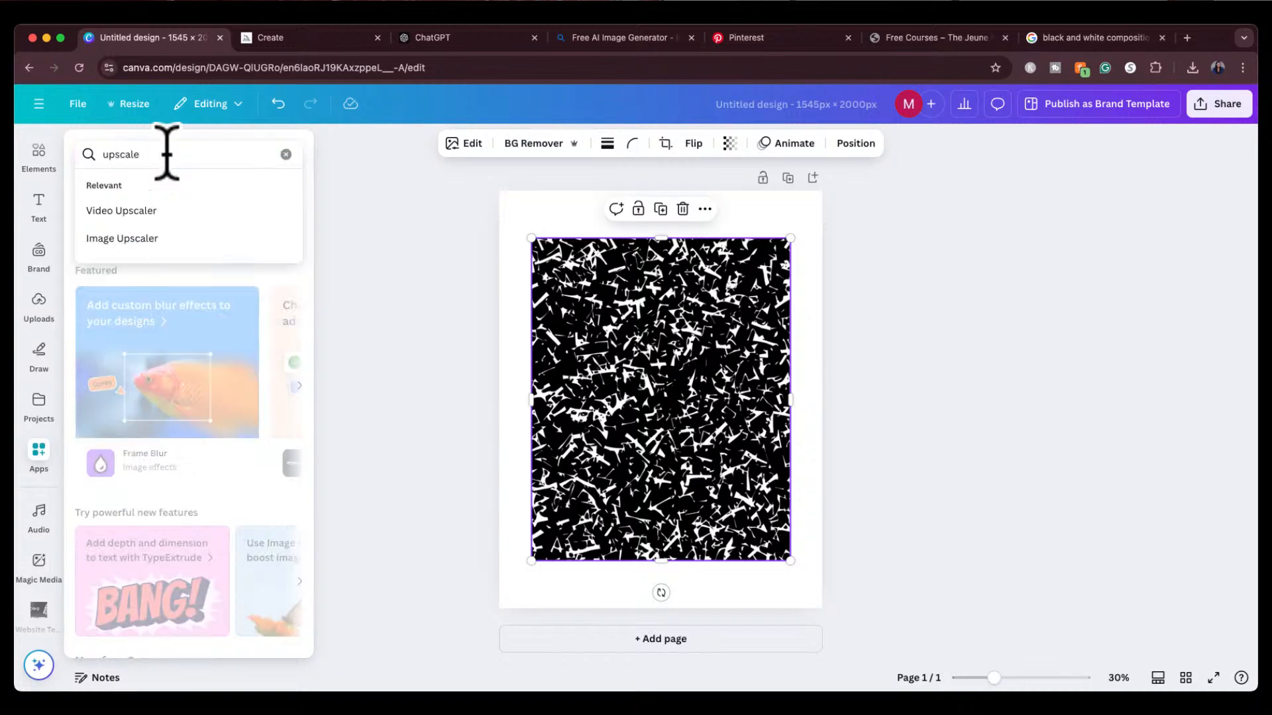
key("Escape")
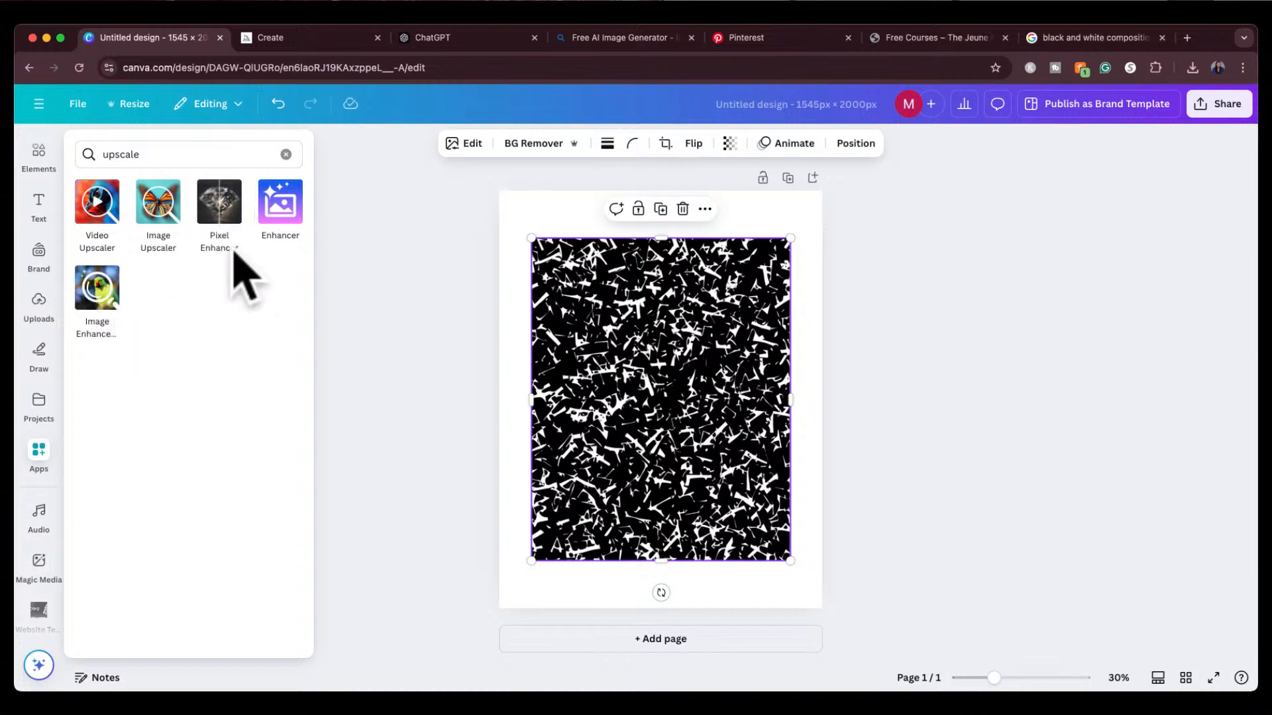
left_click(159, 206)
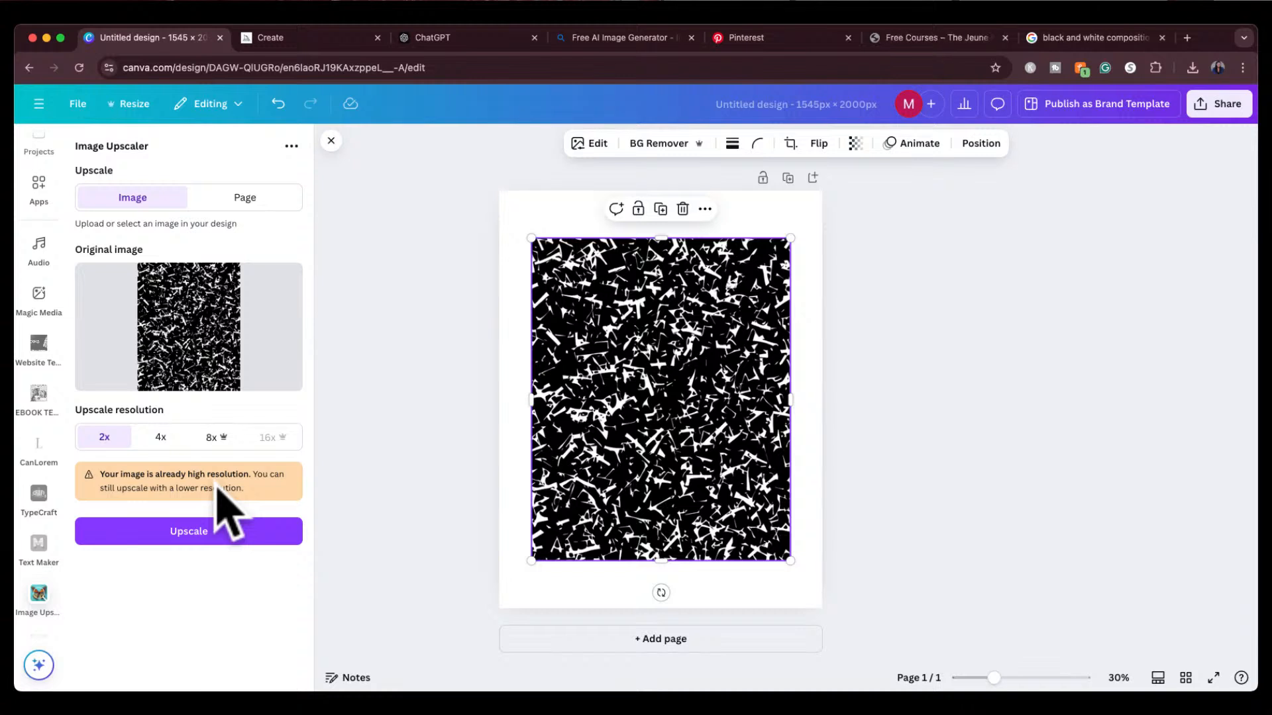
Step: Upscale the pattern image at 4x resolution
left_click(153, 438)
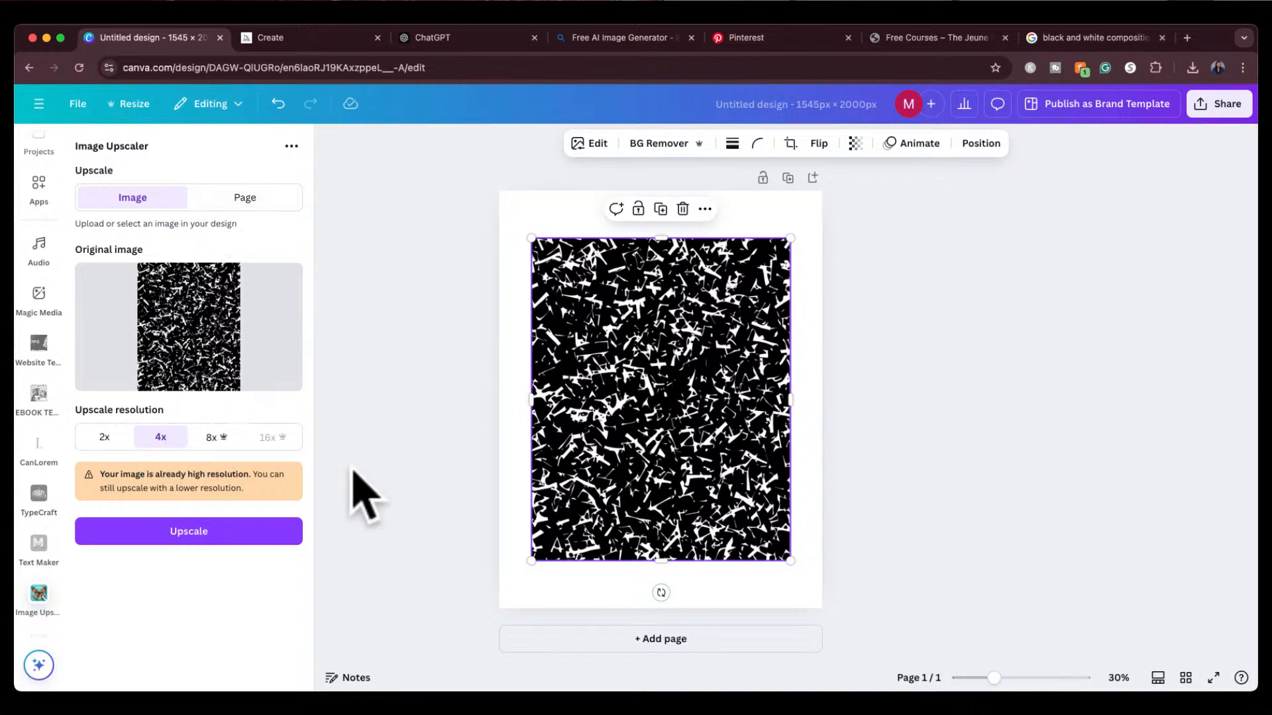
left_click(207, 438)
left_click(161, 440)
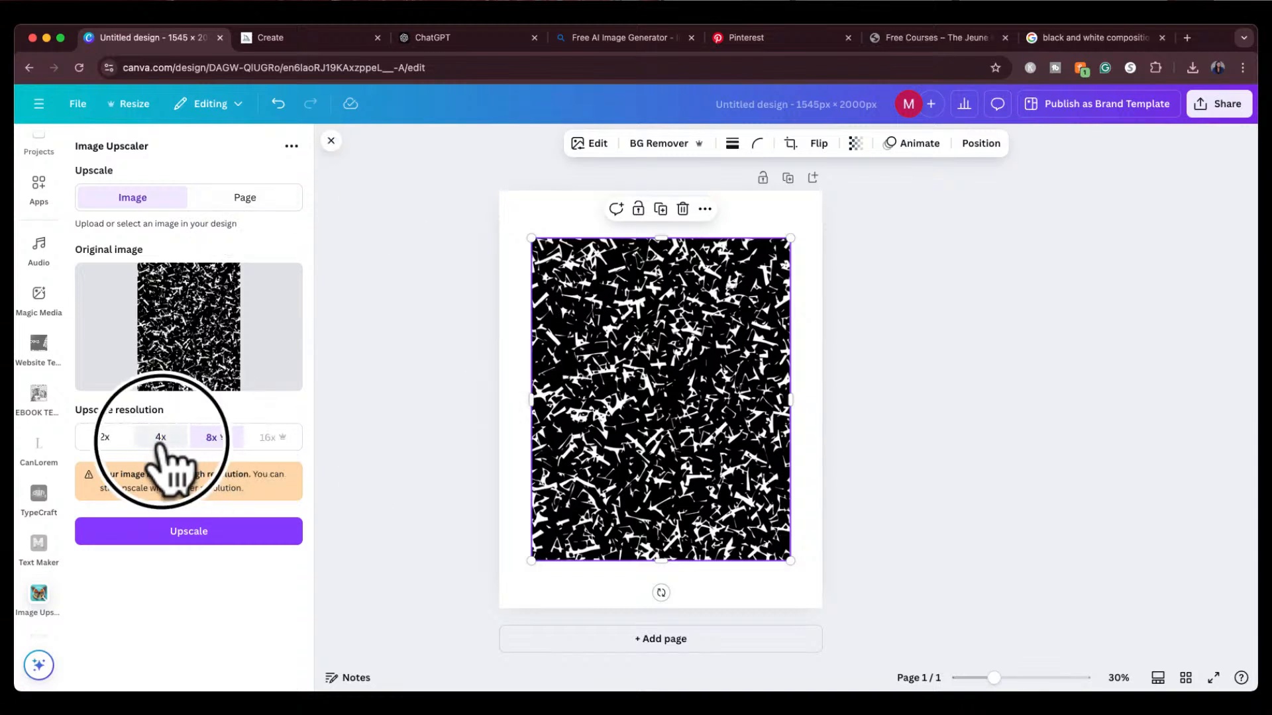
left_click(193, 533)
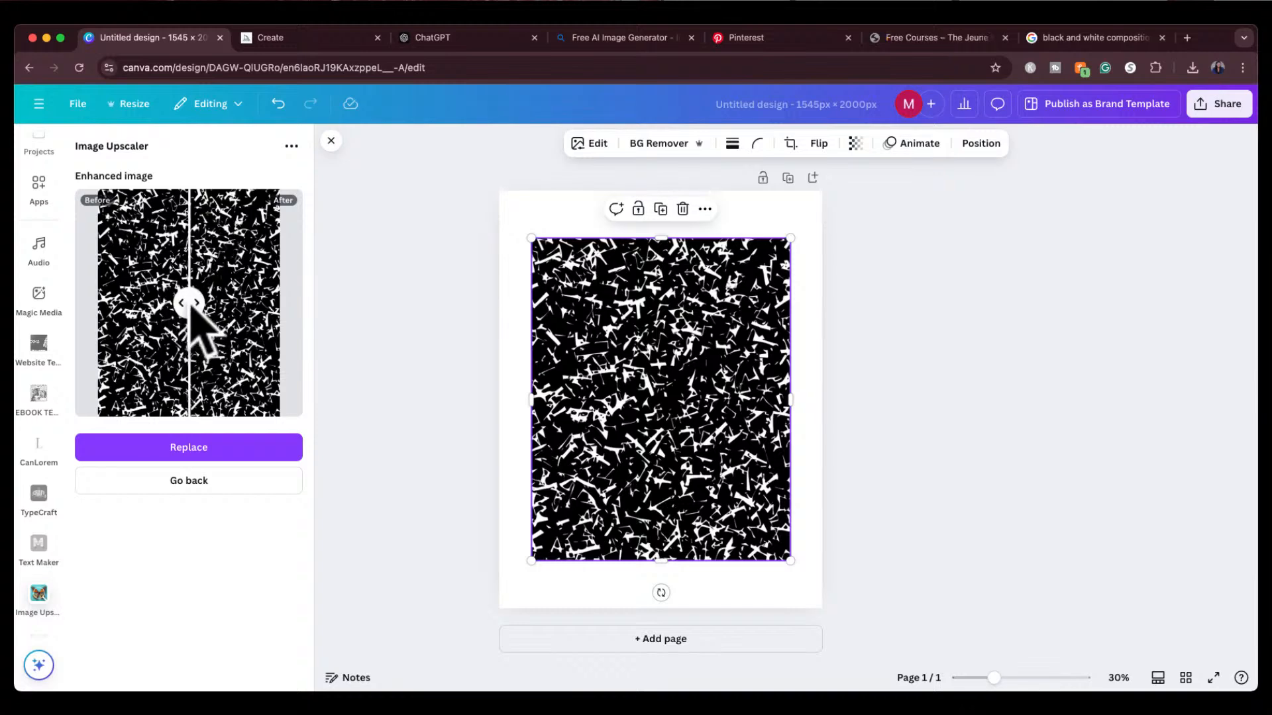
Step: Compare the before and after versions of the upscaled pattern, and replace the original image in the design with it
mouse_move(188, 303)
left_mouse_down()
mouse_move(142, 304)
mouse_move(270, 298)
mouse_move(105, 292)
mouse_move(221, 292)
mouse_move(225, 303)
mouse_move(192, 301)
left_mouse_up()
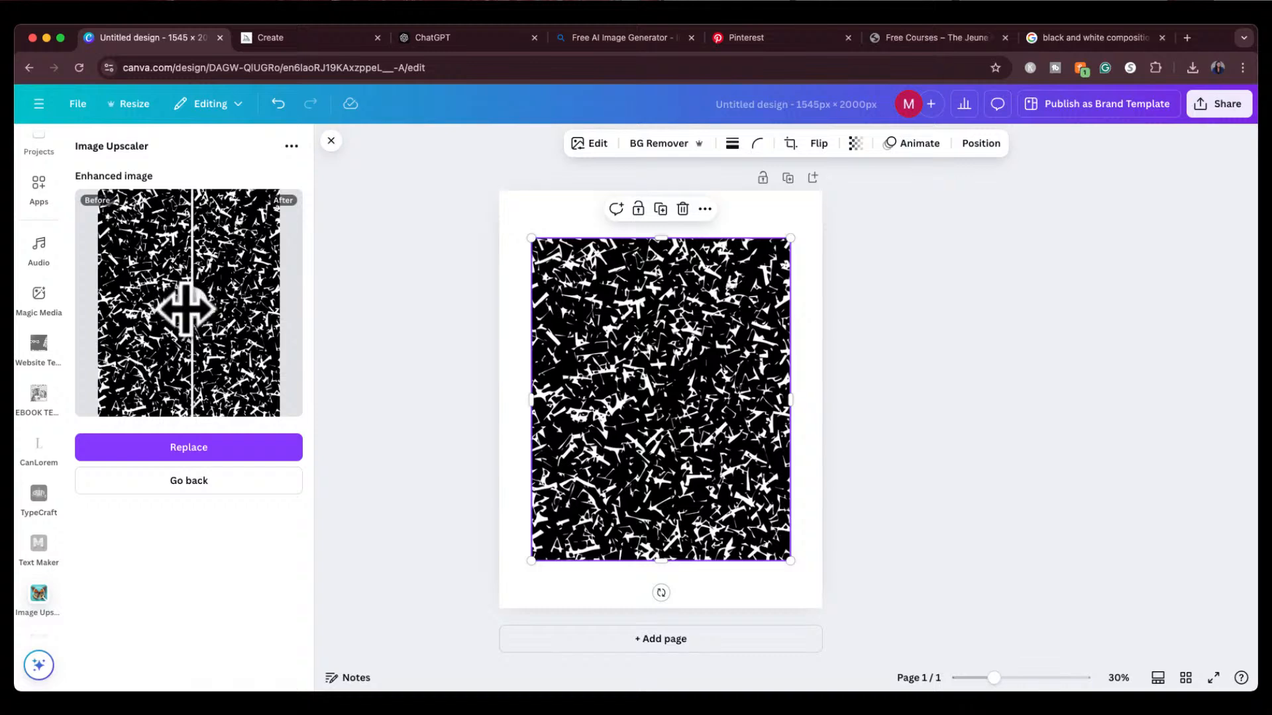
left_click_drag(191, 302, 138, 302)
left_click(193, 442)
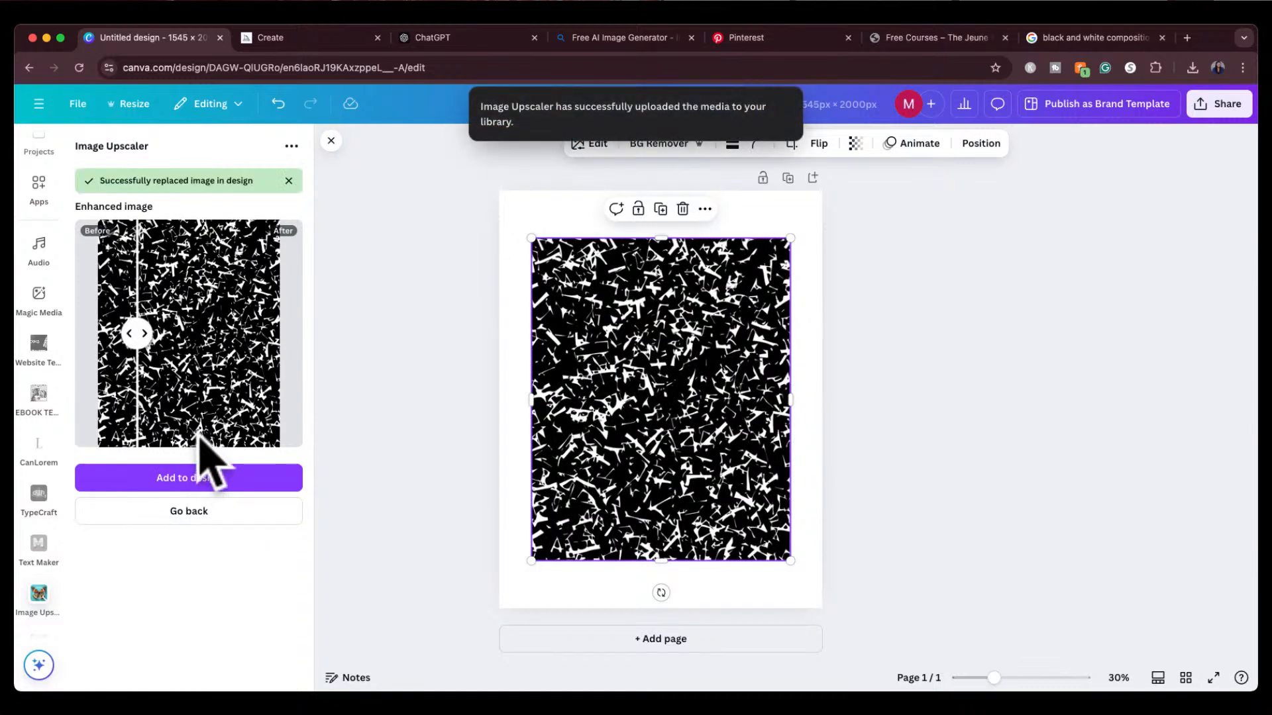
Step: Set the upscaled black and white pattern image as the page background
right_click(630, 396)
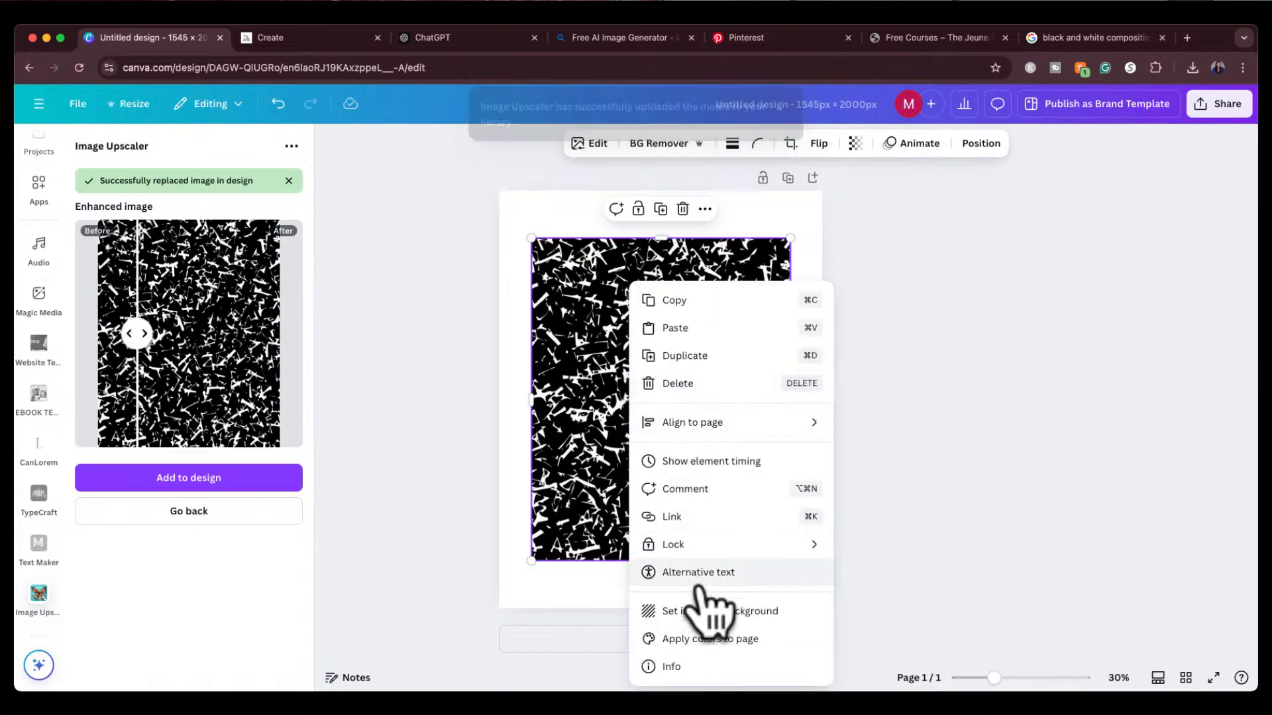
left_click(696, 612)
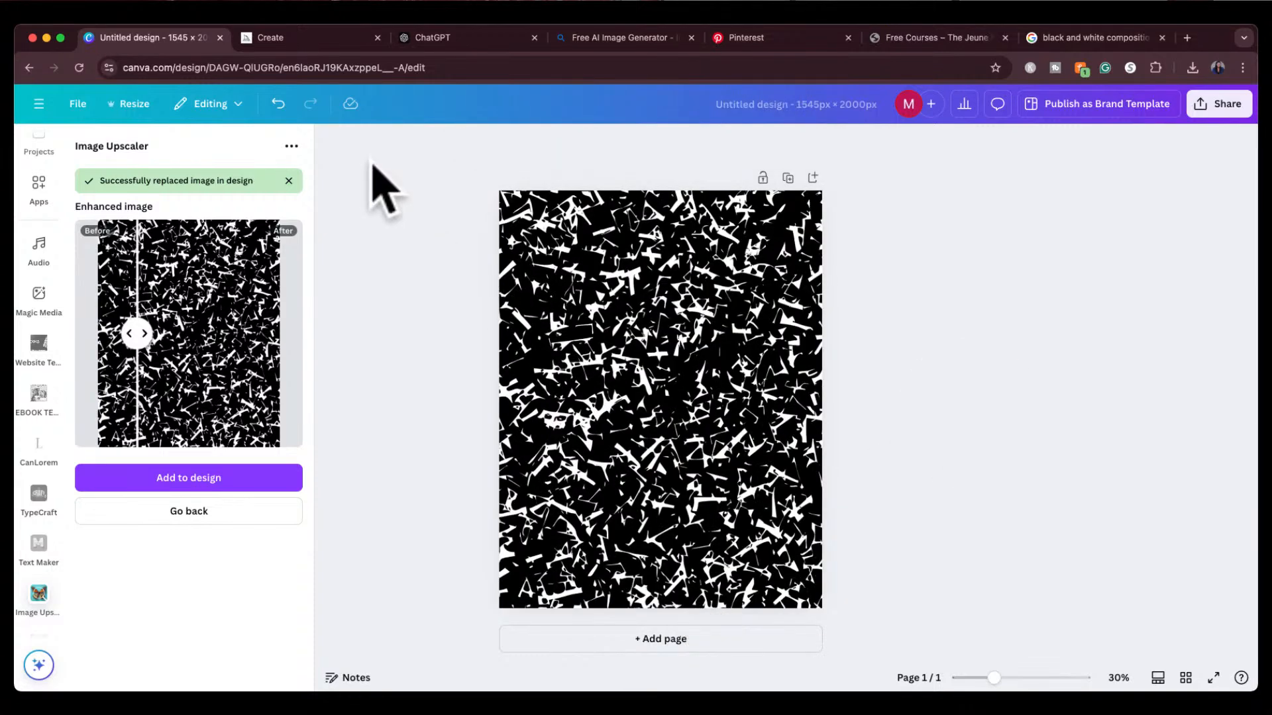
Step: Search the Canva elements for "chalkboard" and show all the graphics results
scroll(39, 331, "up", 5)
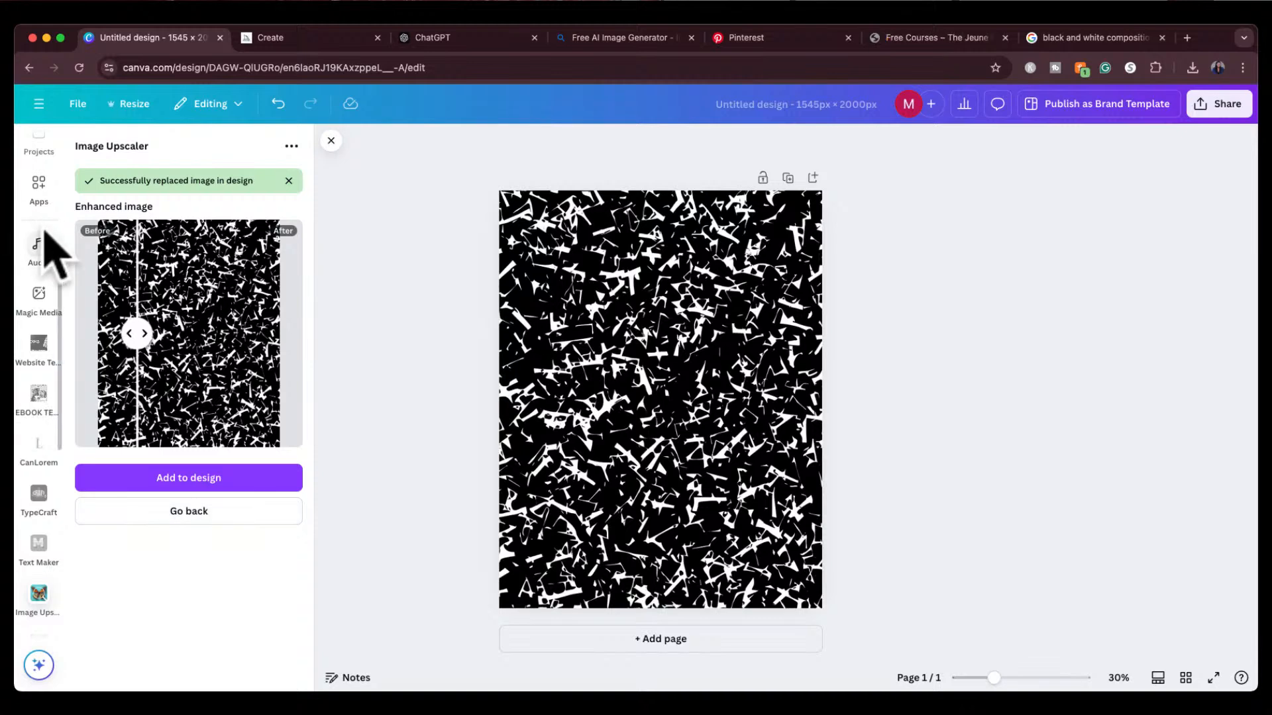
left_click(37, 153)
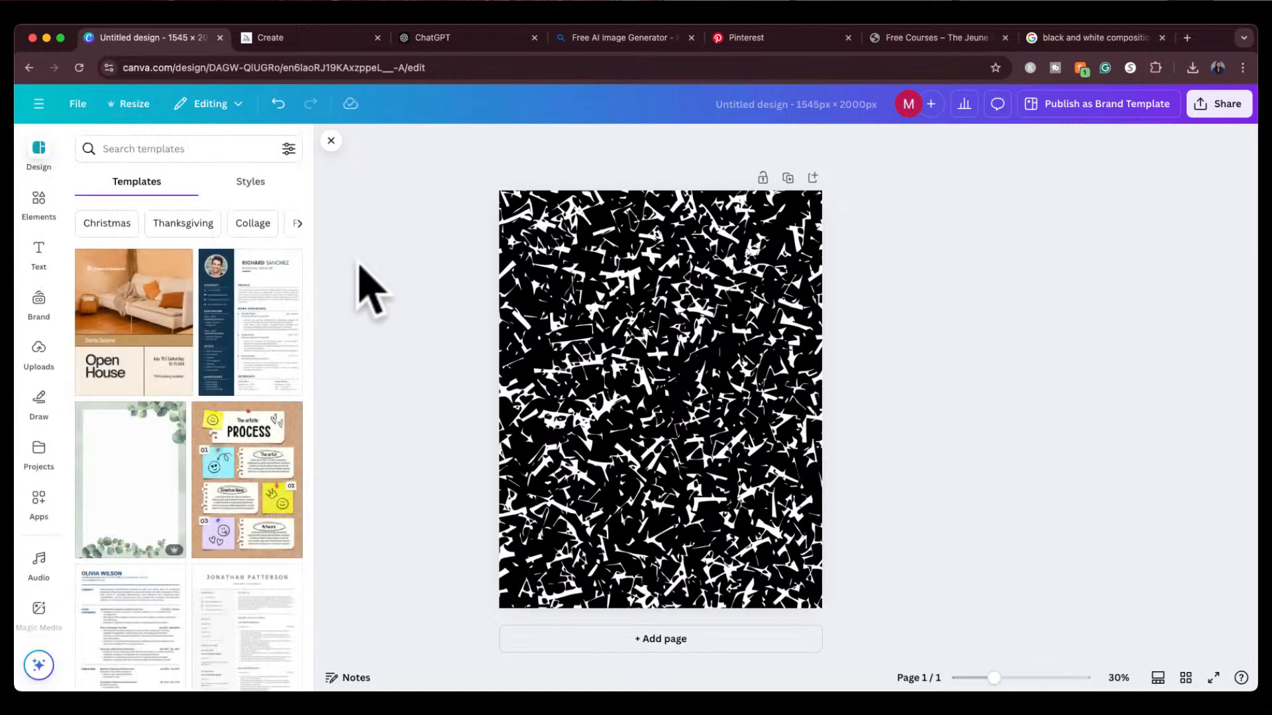
left_click(38, 202)
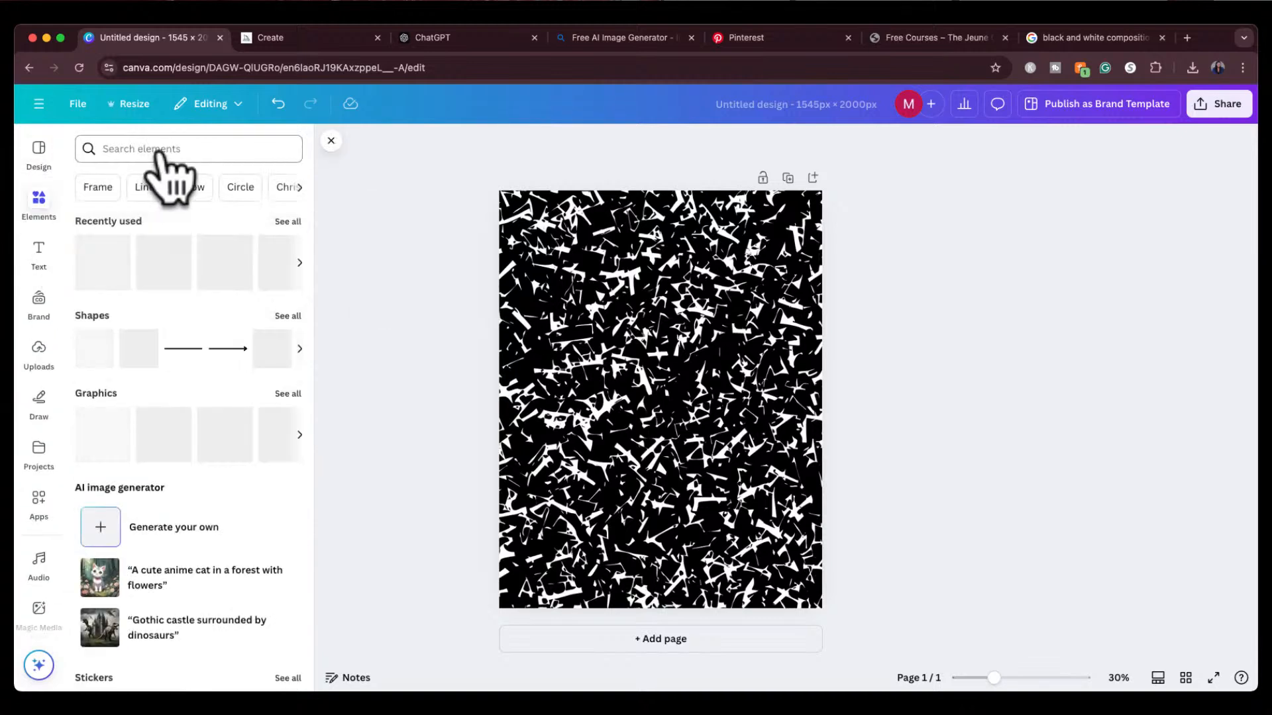
left_click(163, 149)
type("chalkboard")
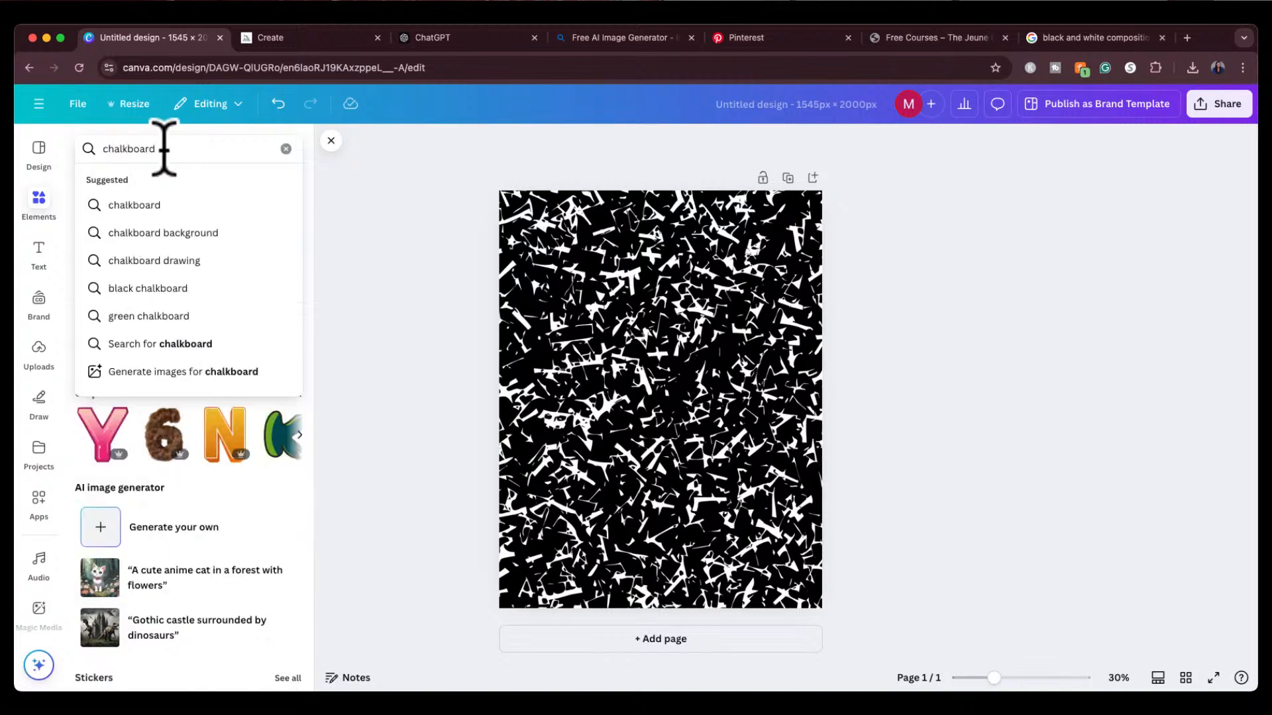
key("Return")
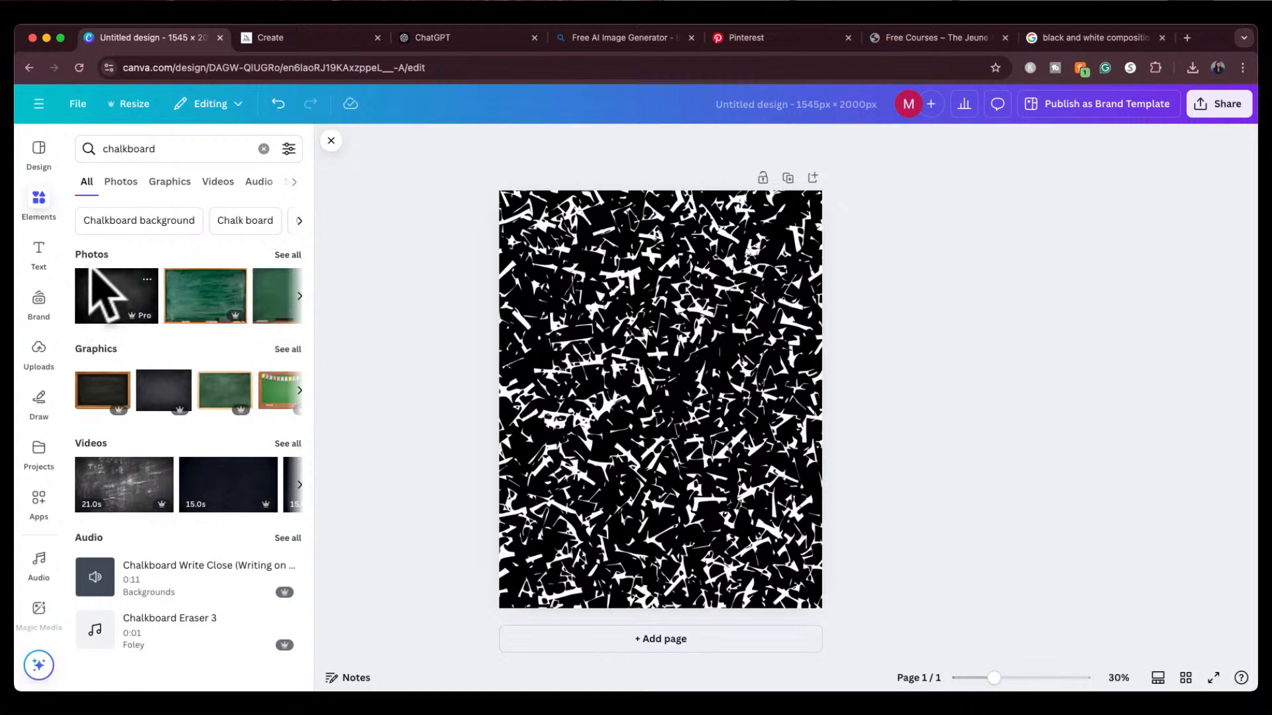
left_click(288, 349)
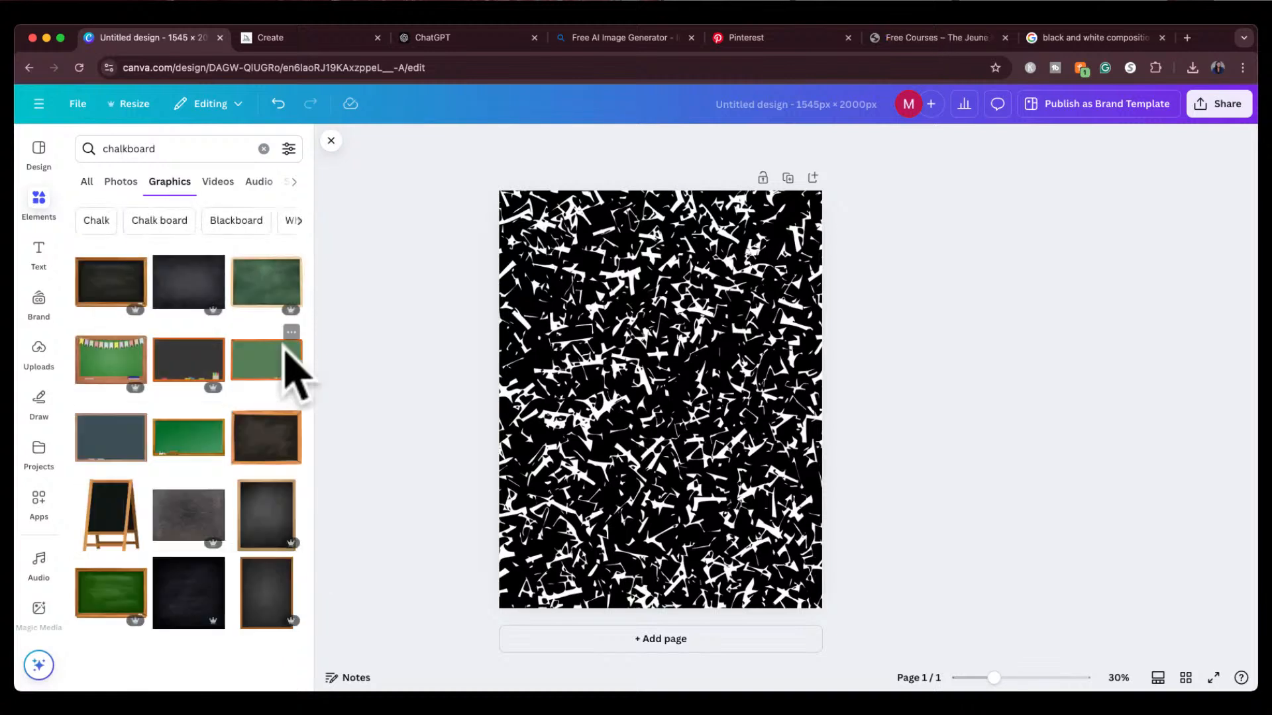
Step: Try the green chalkboard graphic with the light wooden frame on the cover and delete it
scroll(268, 527, "down", 3)
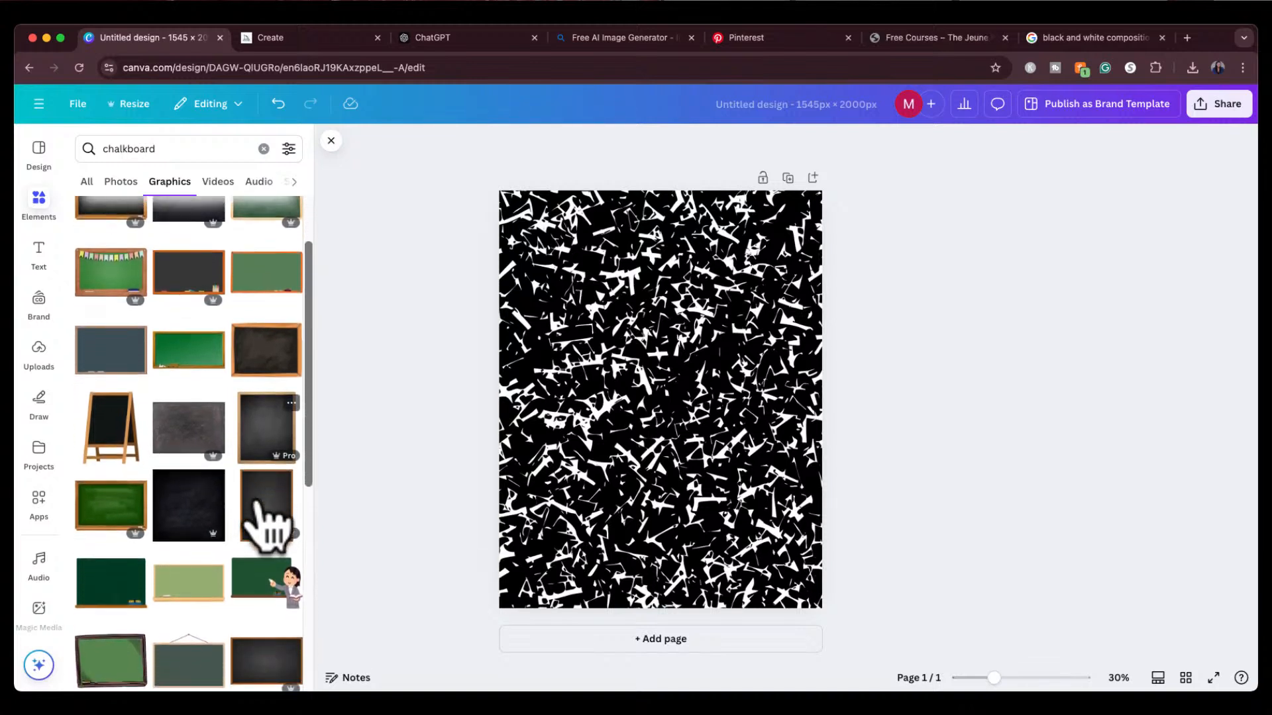
scroll(257, 506, "down", 1)
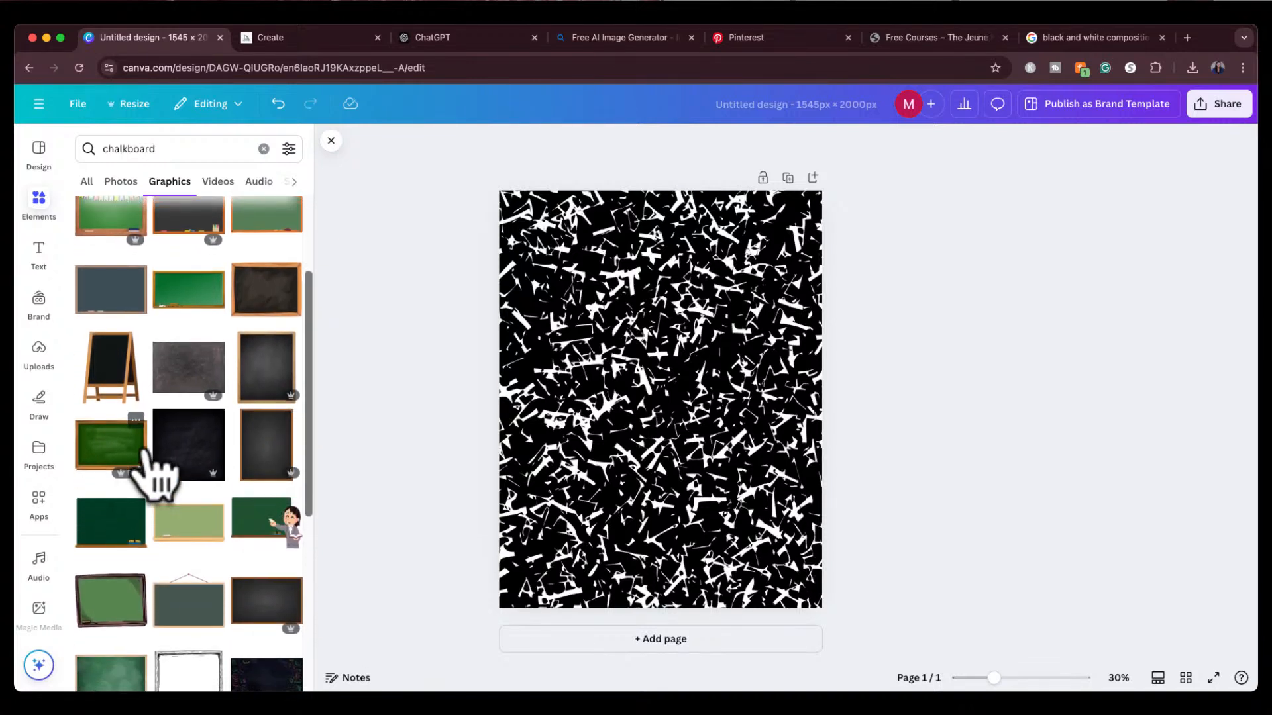
scroll(179, 547, "up", 4)
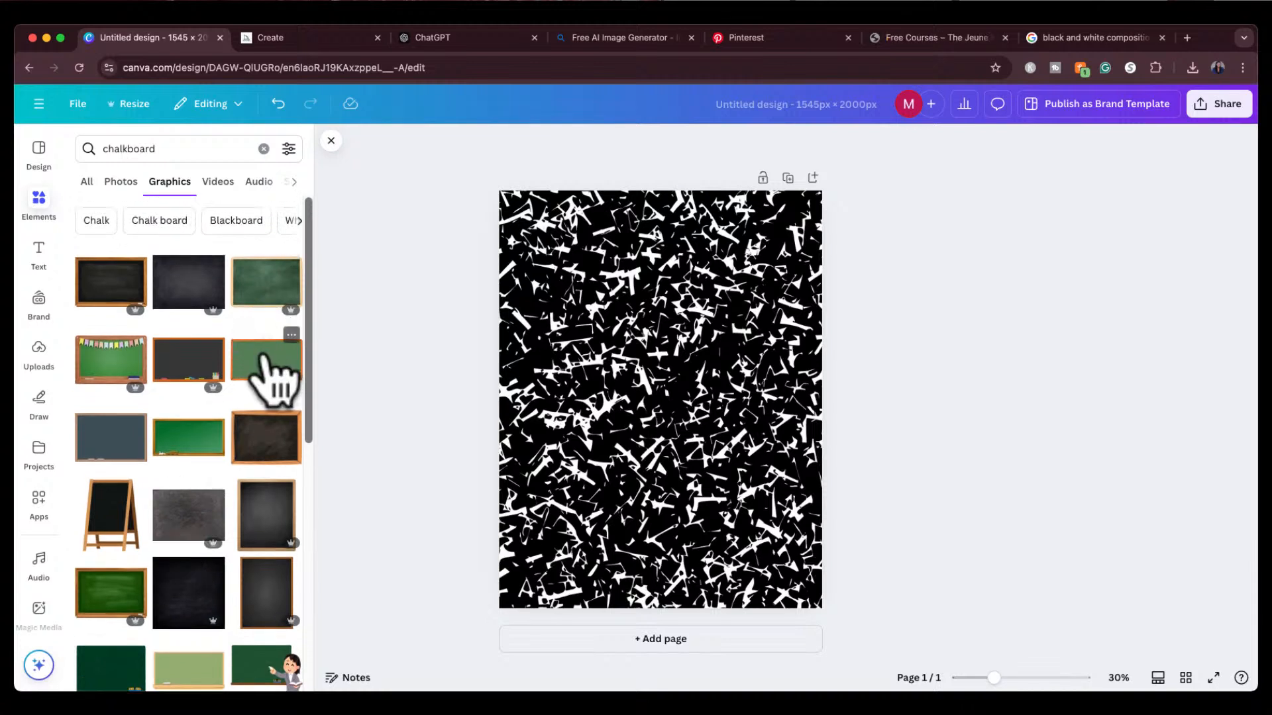
left_click(257, 288)
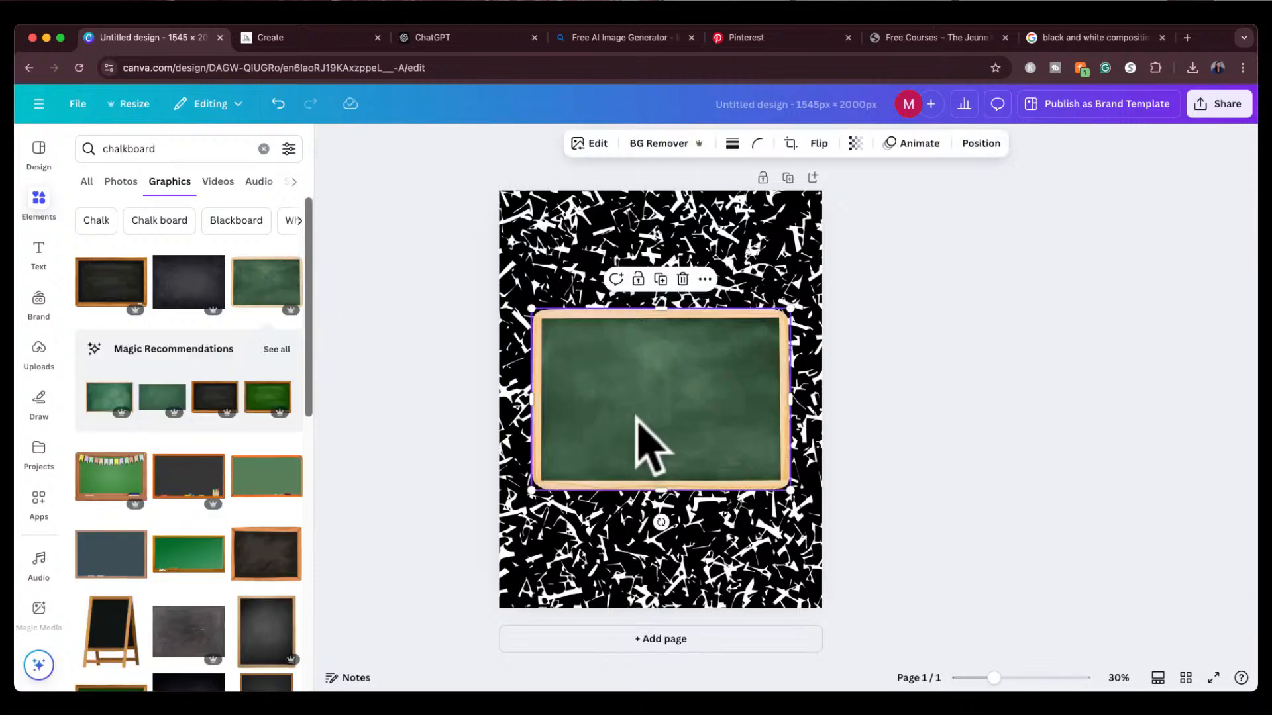
key("Delete")
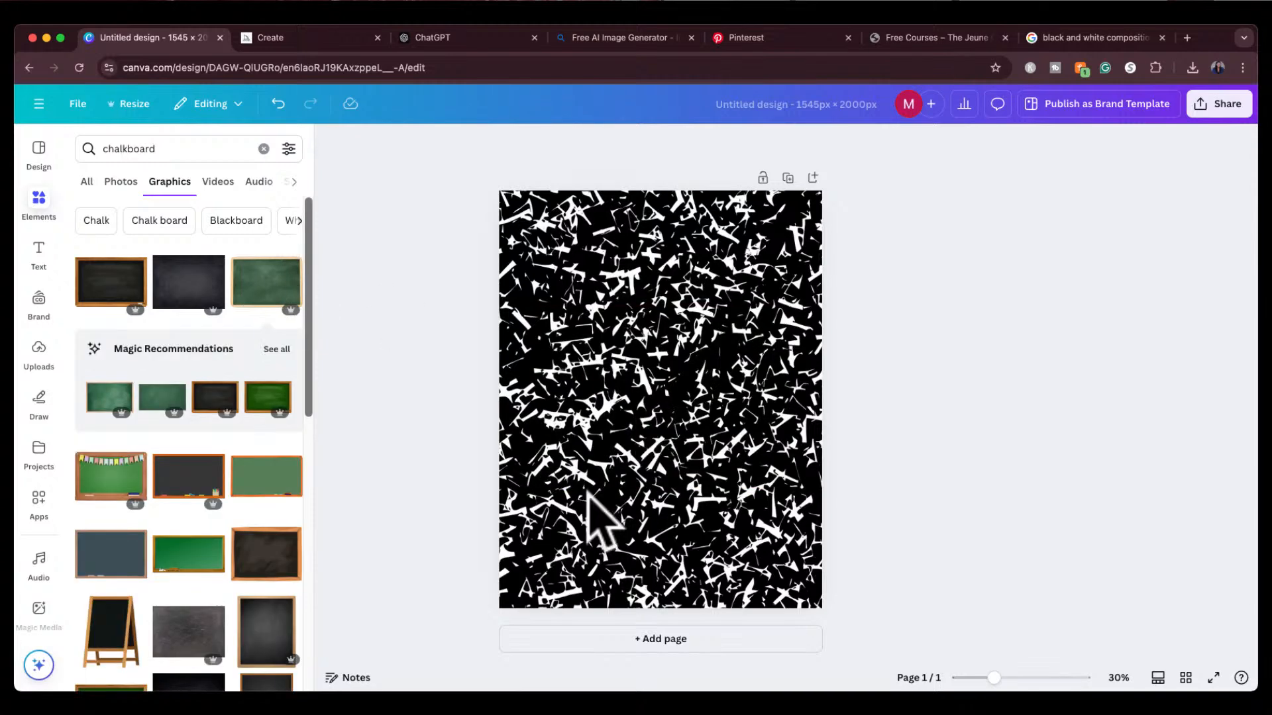
Step: Add the bright green chalkboard with the brown wooden frame, tilt it slightly counterclockwise, and move it a little lower on the cover
left_click(265, 397)
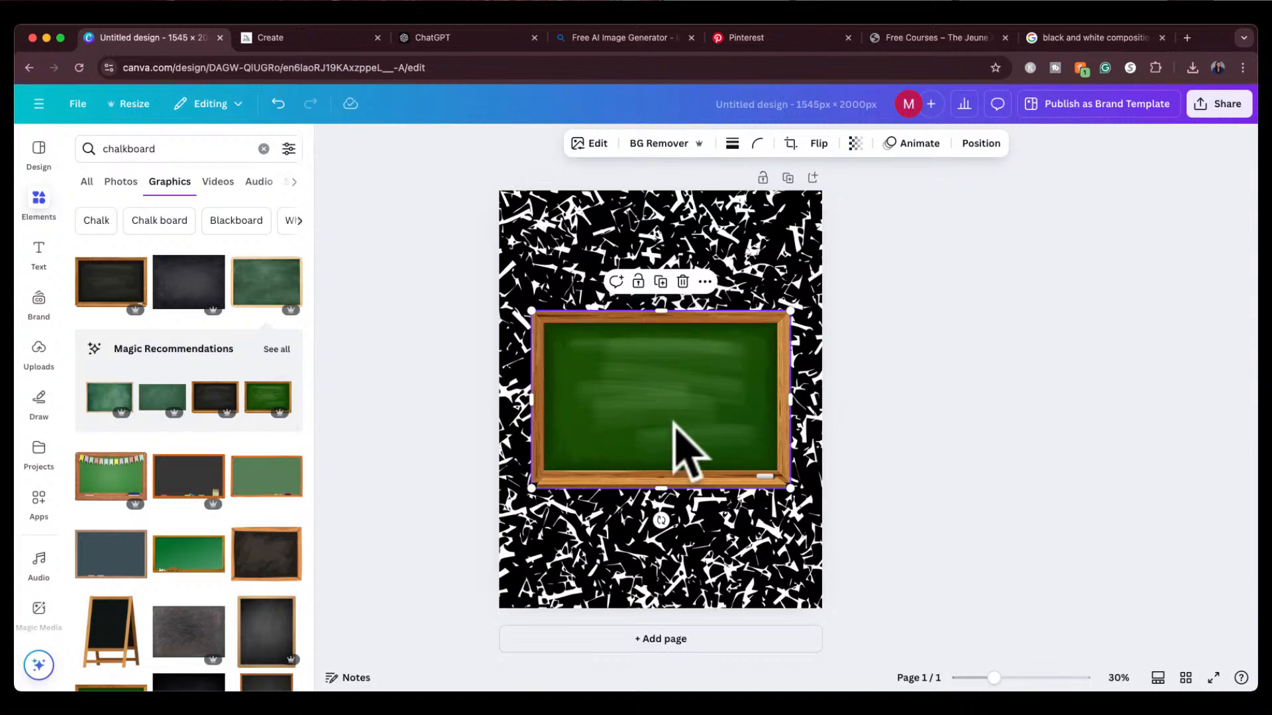
left_click_drag(661, 520, 676, 517)
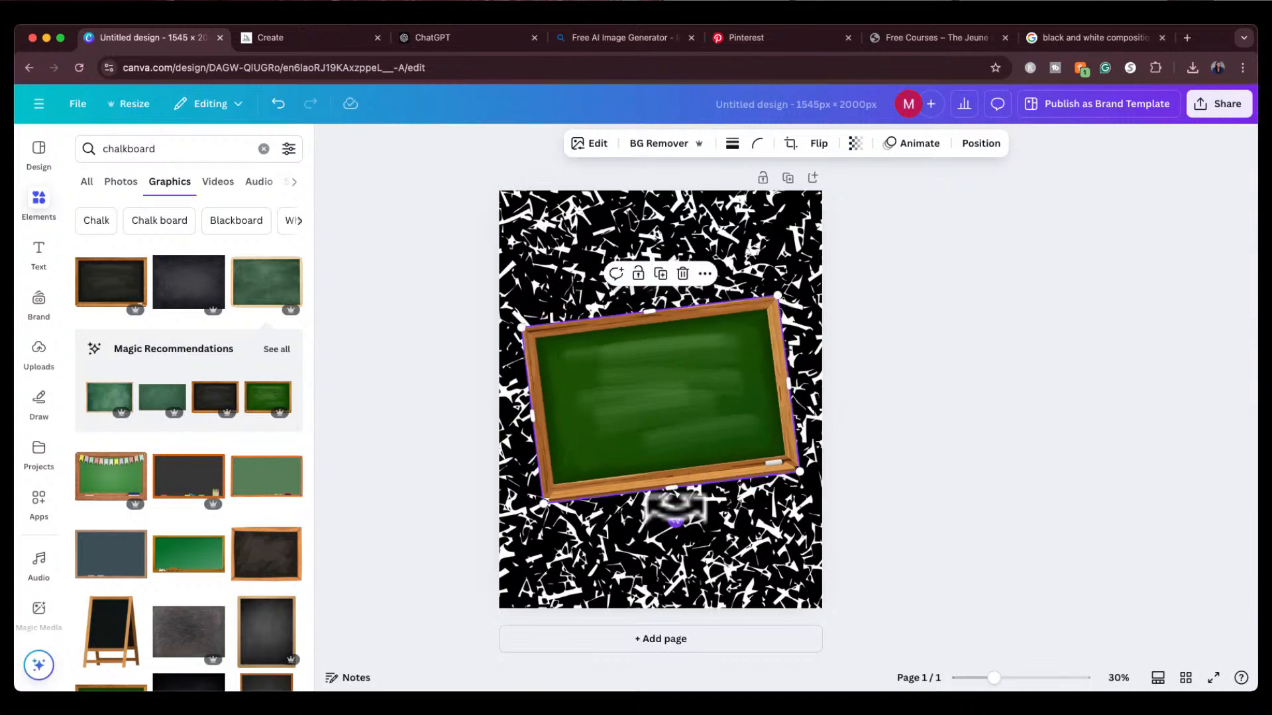
left_click_drag(681, 431, 684, 461)
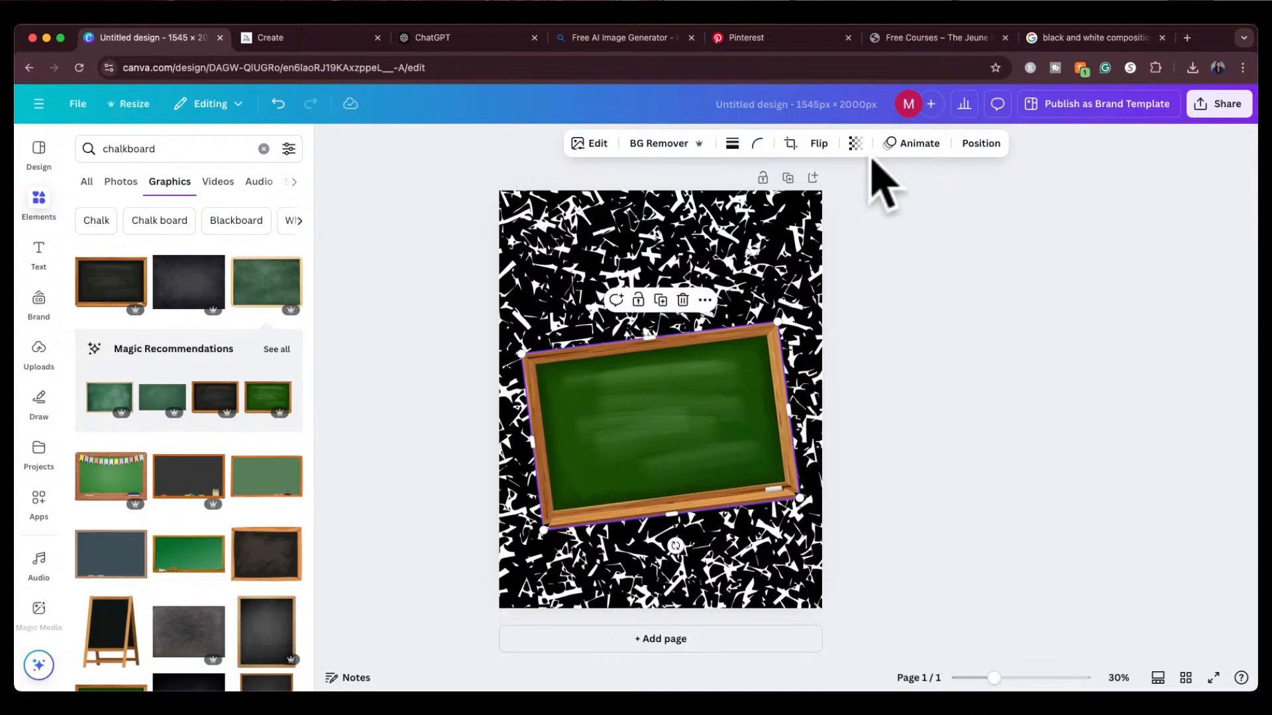
Step: Check the Playbook cover on Pinterest again, and search the Canva elements for "notebook"
left_click(799, 39)
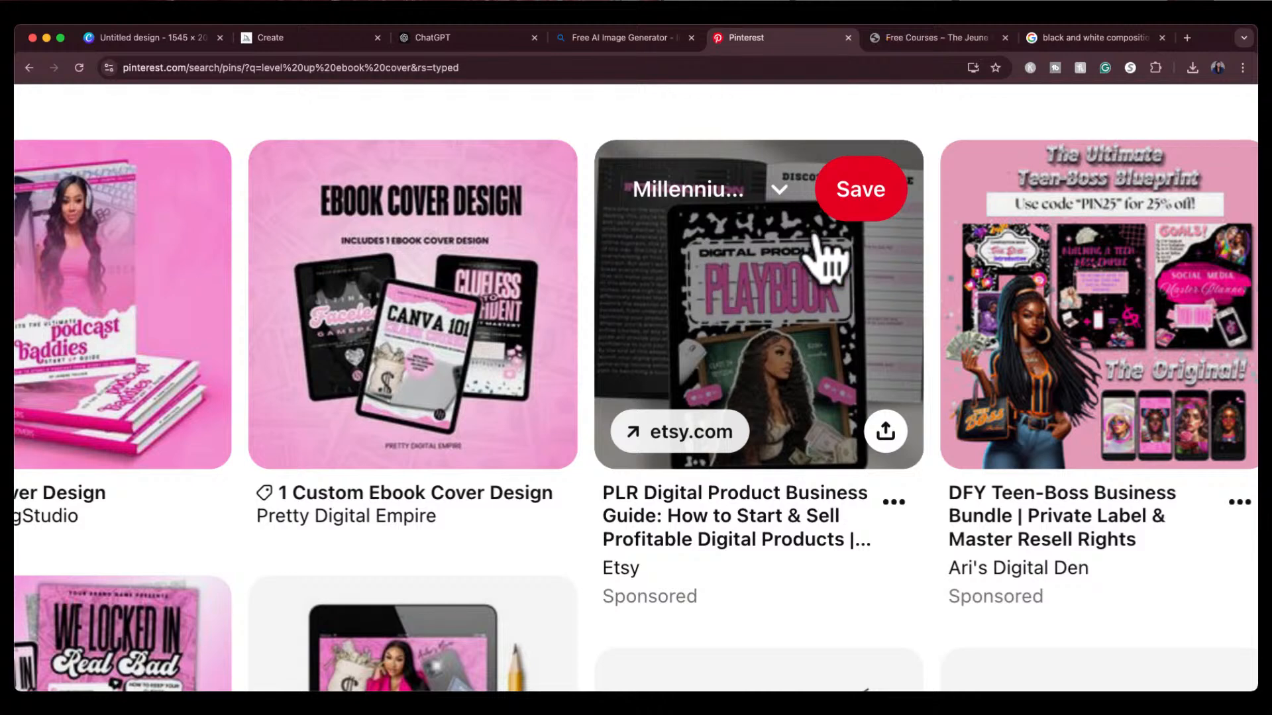
left_click(174, 38)
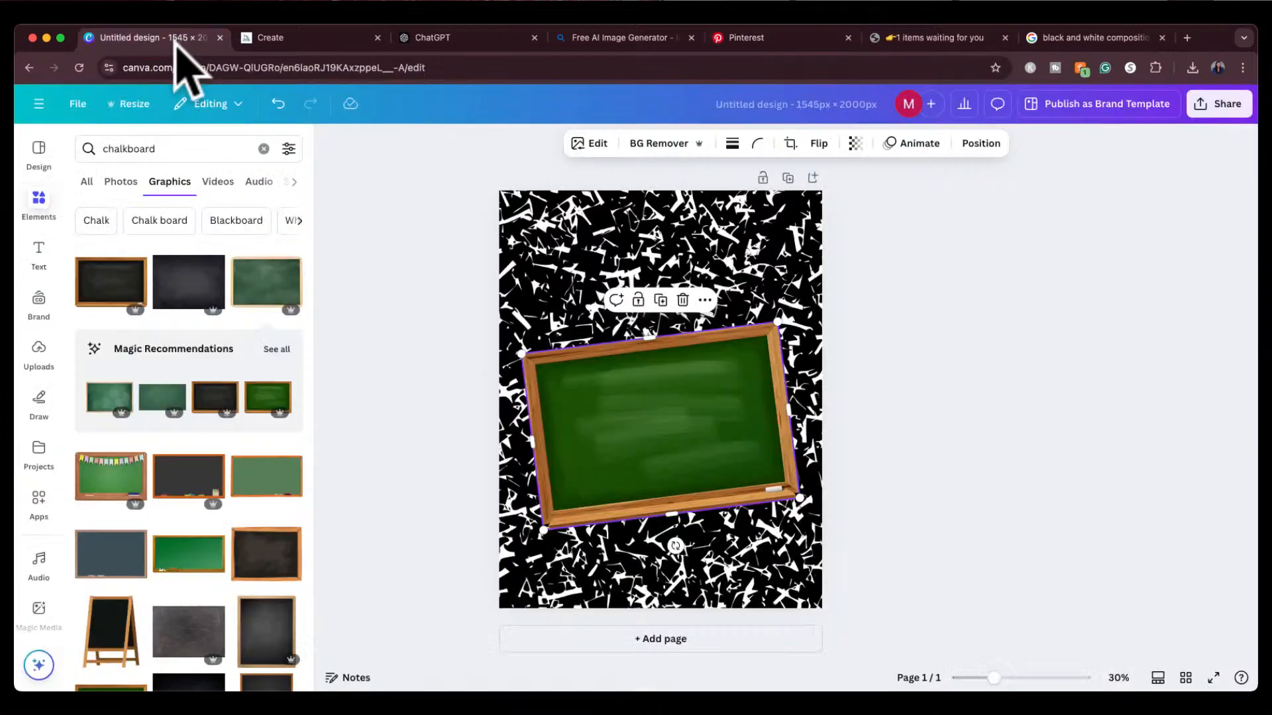
double_click(132, 149)
type("notebo")
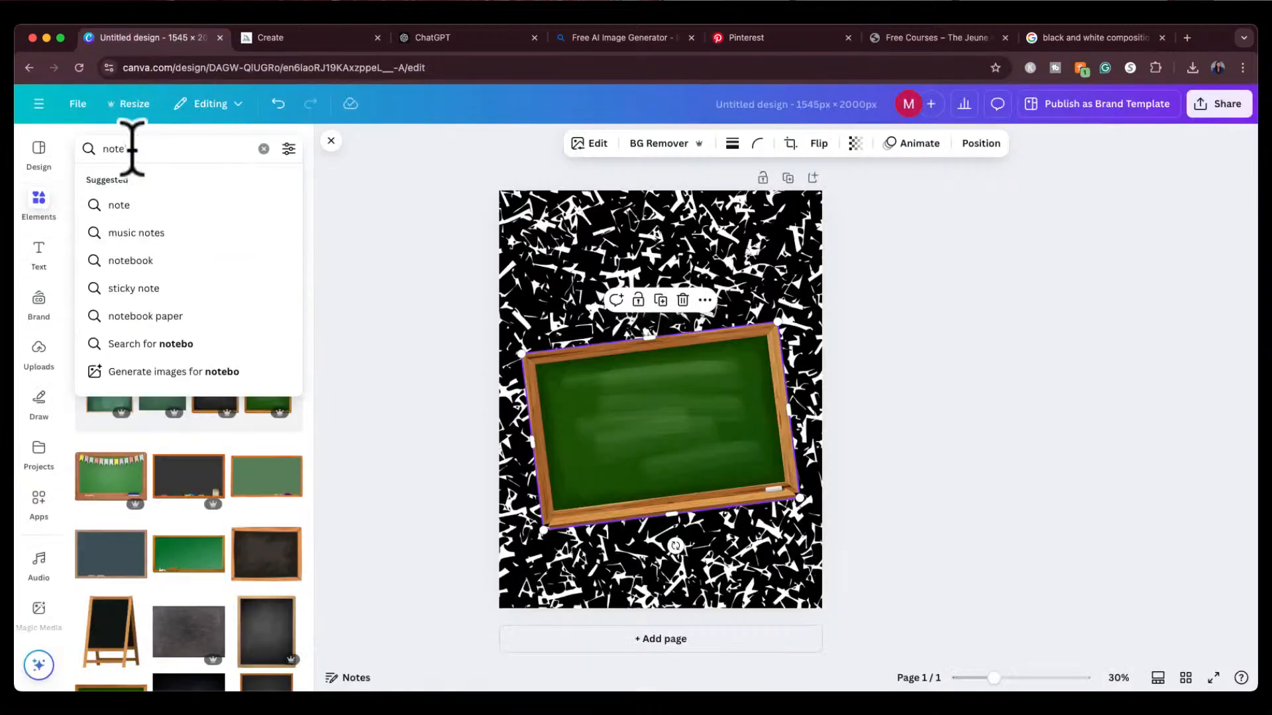
type("ok")
key("Return")
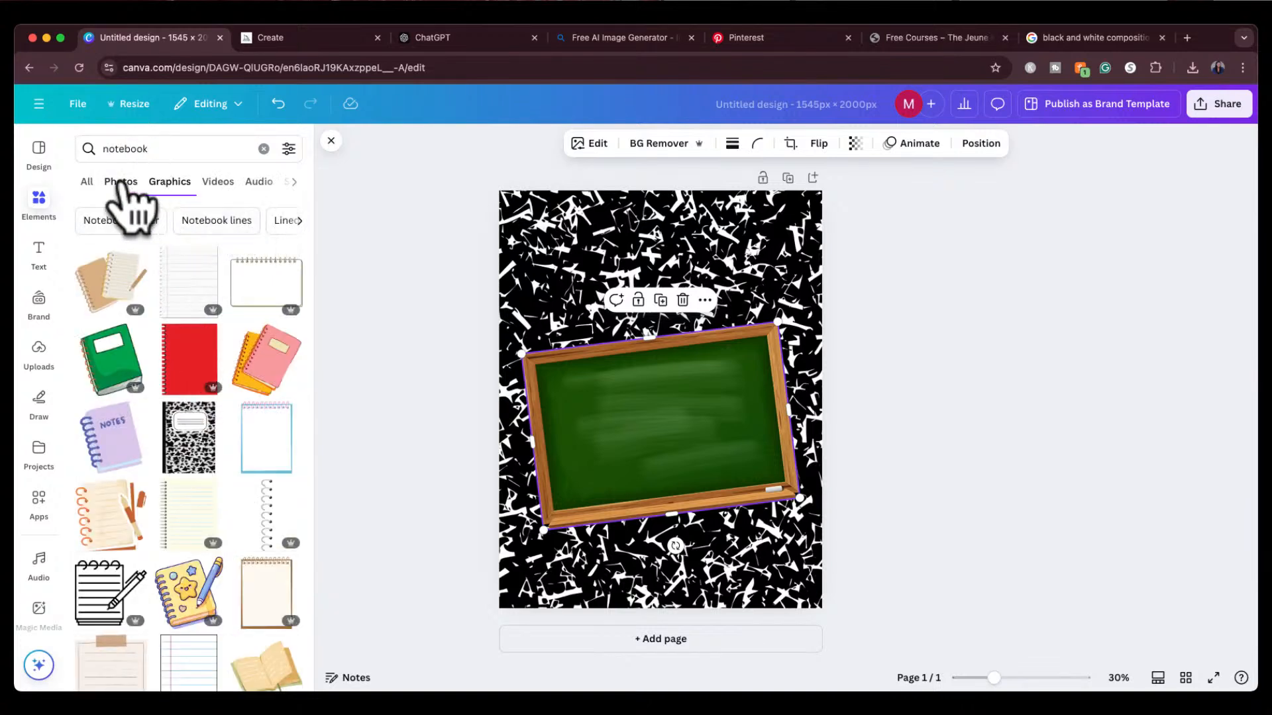
Step: Browse all the notebook graphics for a label that suits the composition notebook cover
left_click(87, 183)
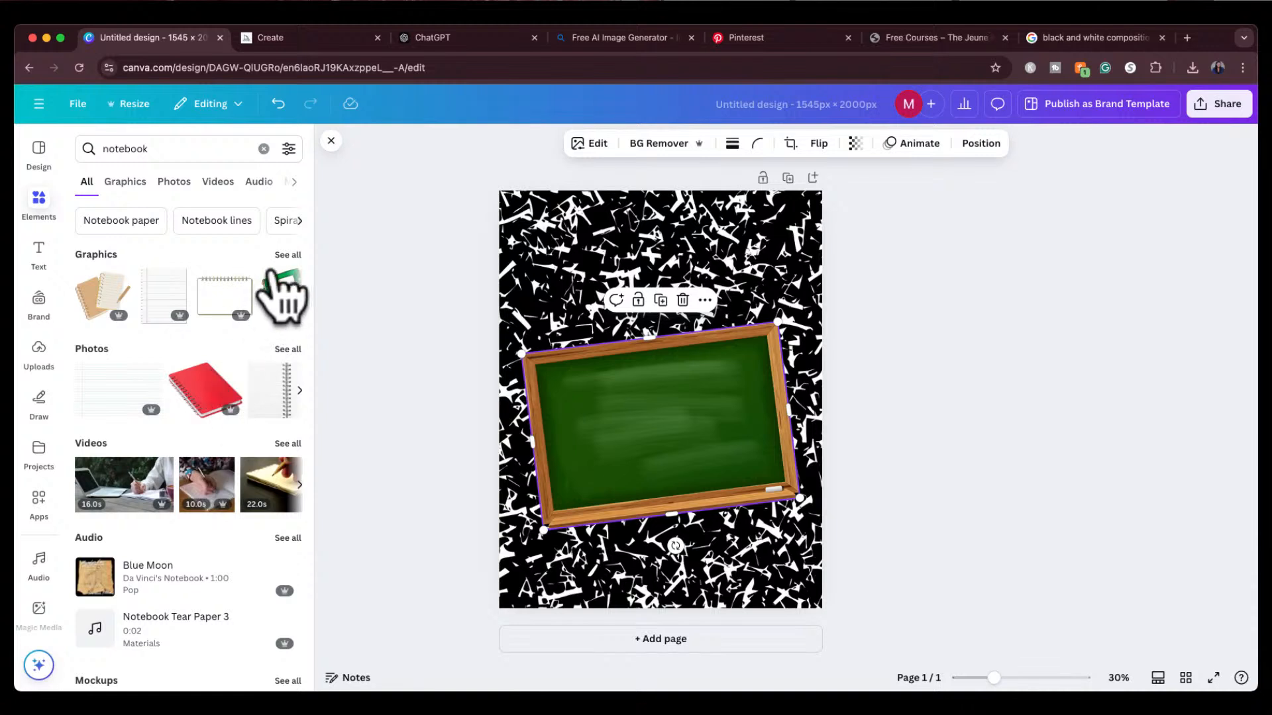
left_click(287, 256)
scroll(212, 523, "down", 5)
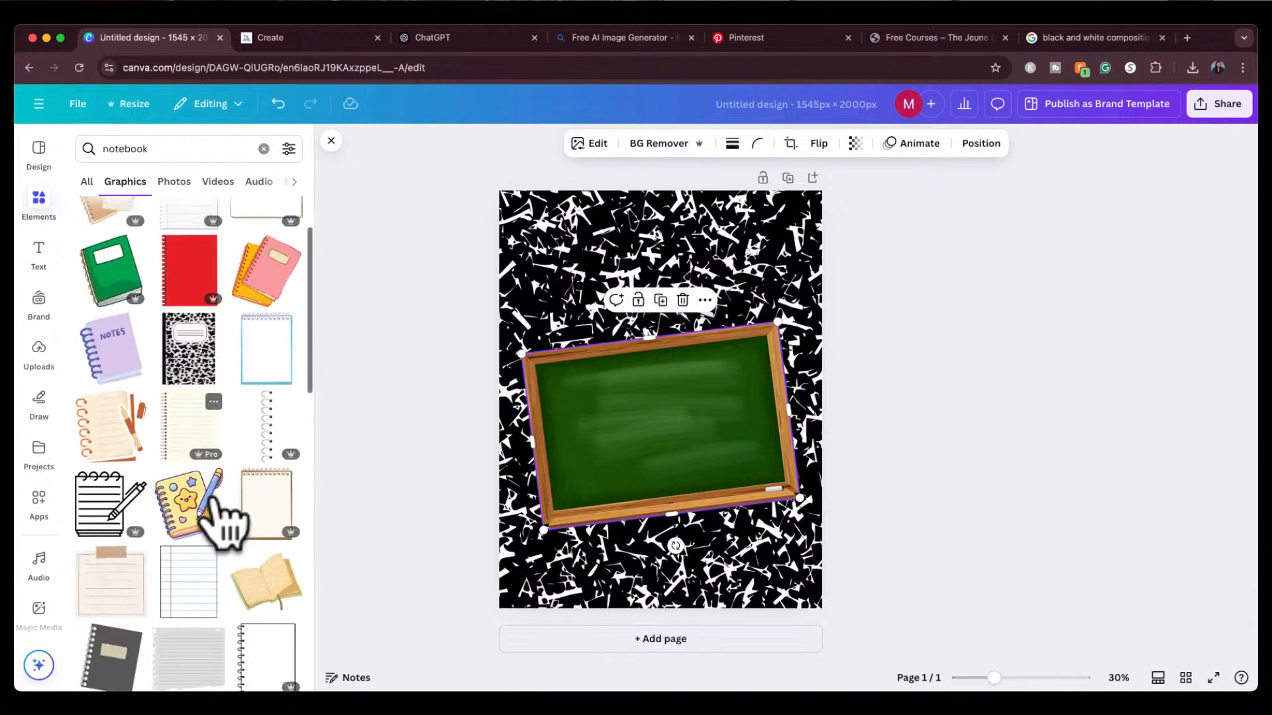
scroll(219, 523, "down", 6)
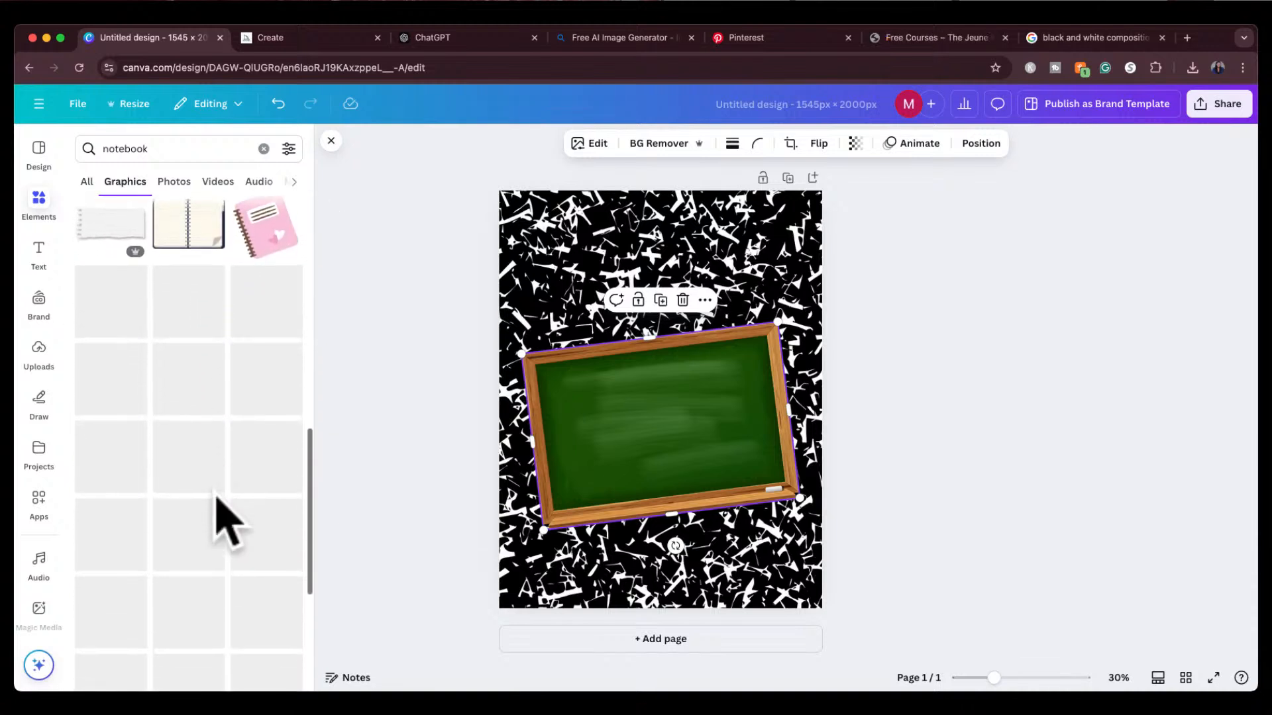
scroll(213, 371, "down", 5)
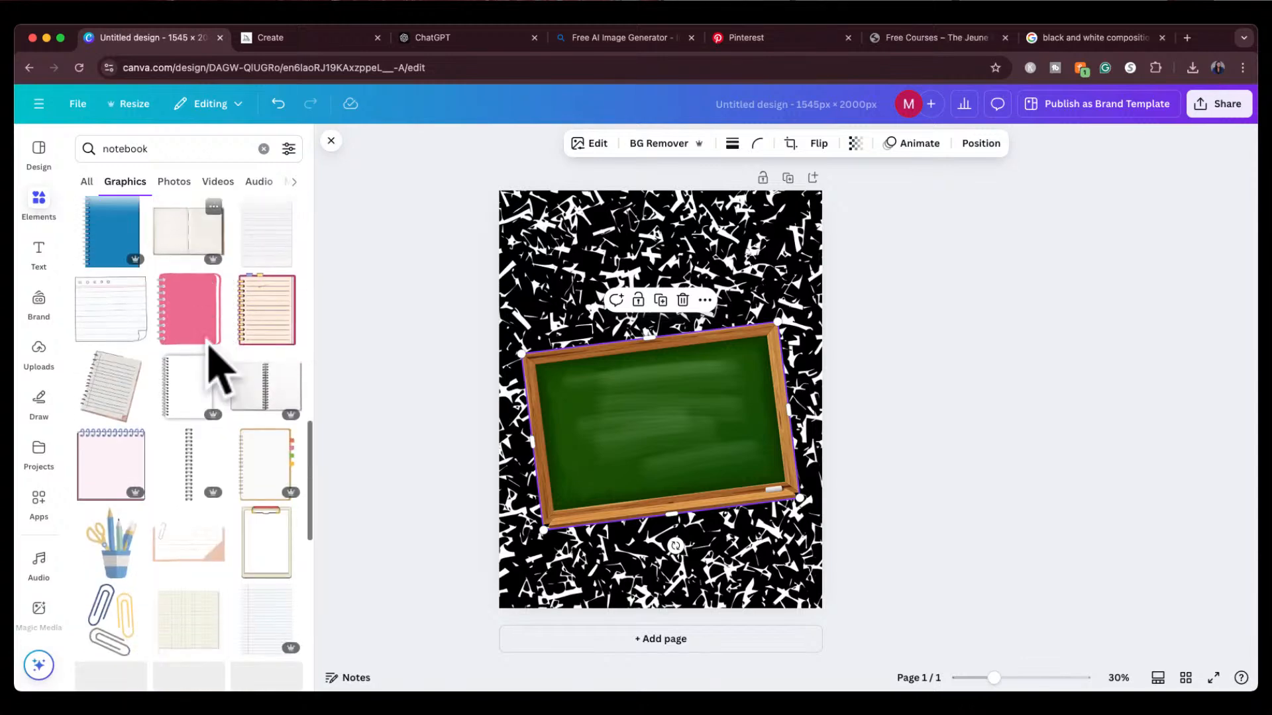
scroll(211, 361, "up", 15)
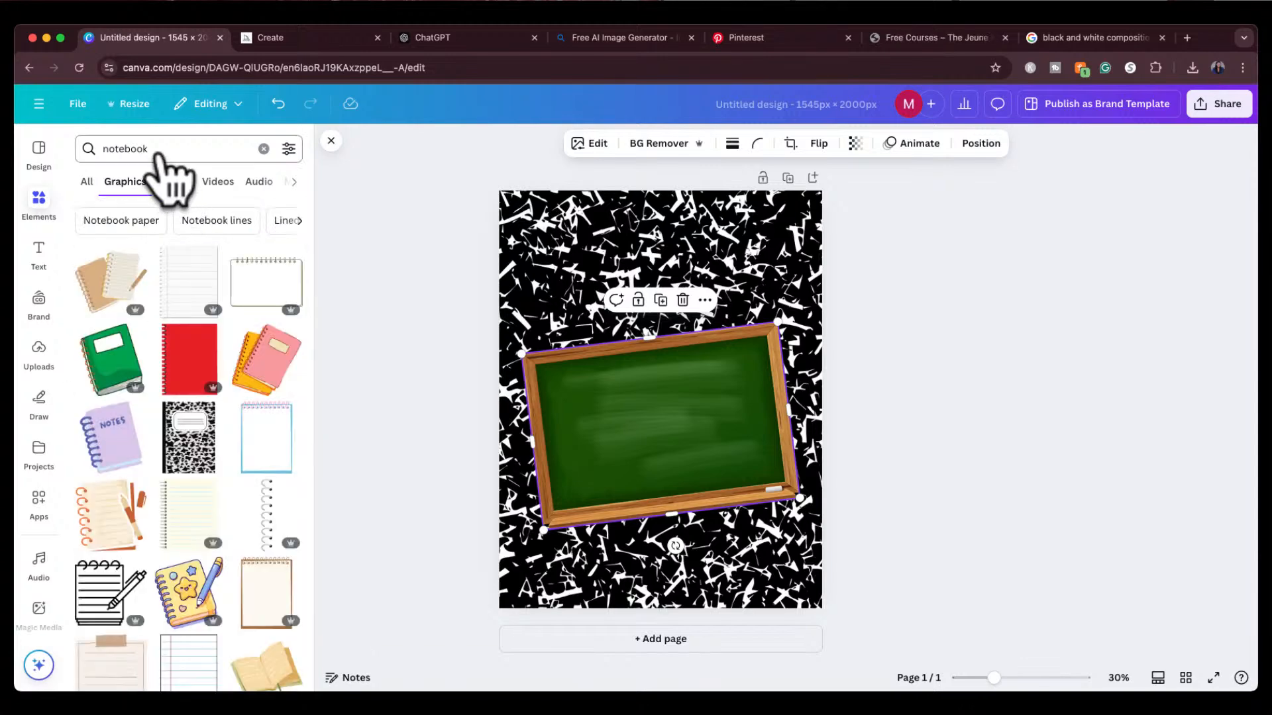
Step: Search the graphics for "notebook section", and place the lined notebook label with curved edges above the chalkboard
left_click(162, 150)
type("section")
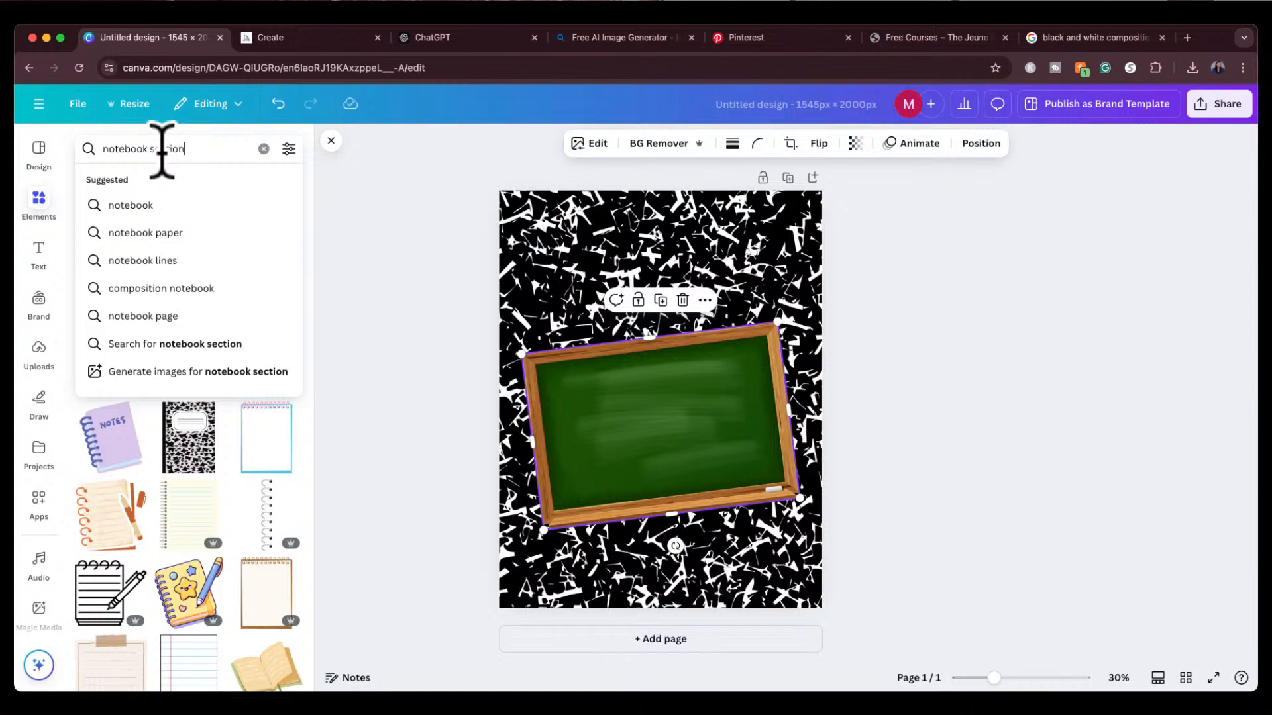
key("Return")
scroll(208, 447, "down", 5)
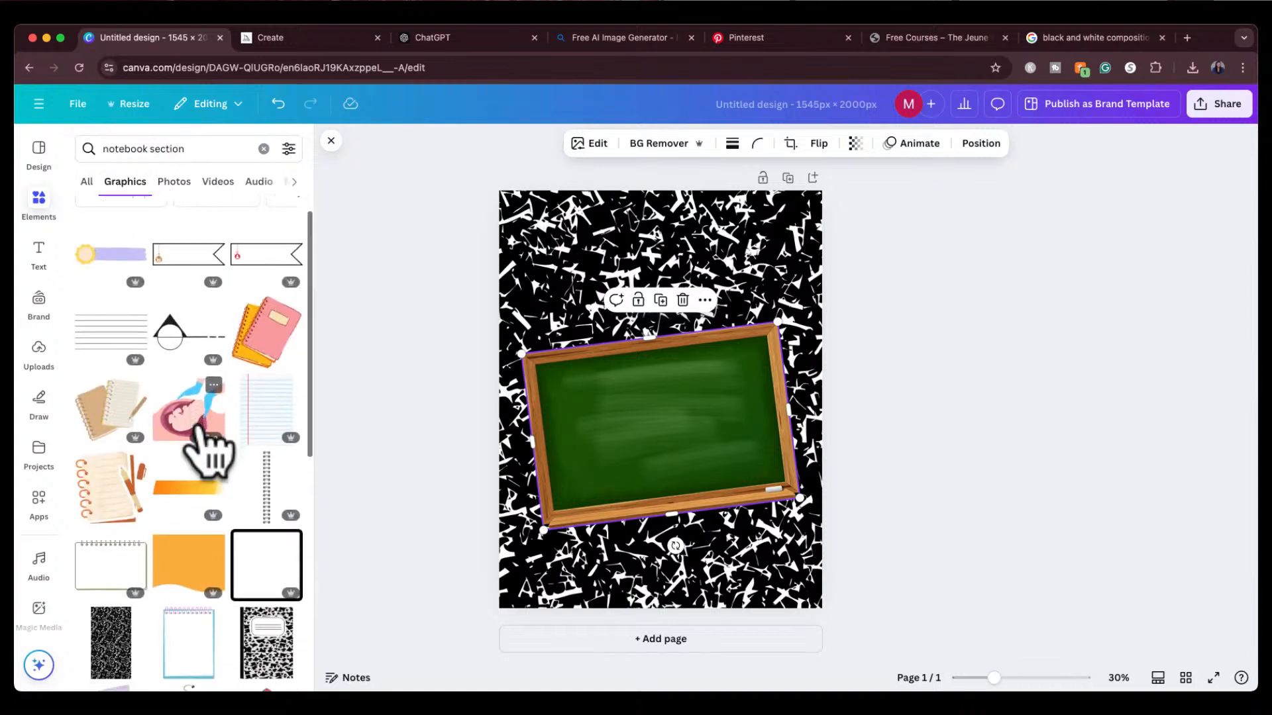
scroll(194, 429, "down", 3)
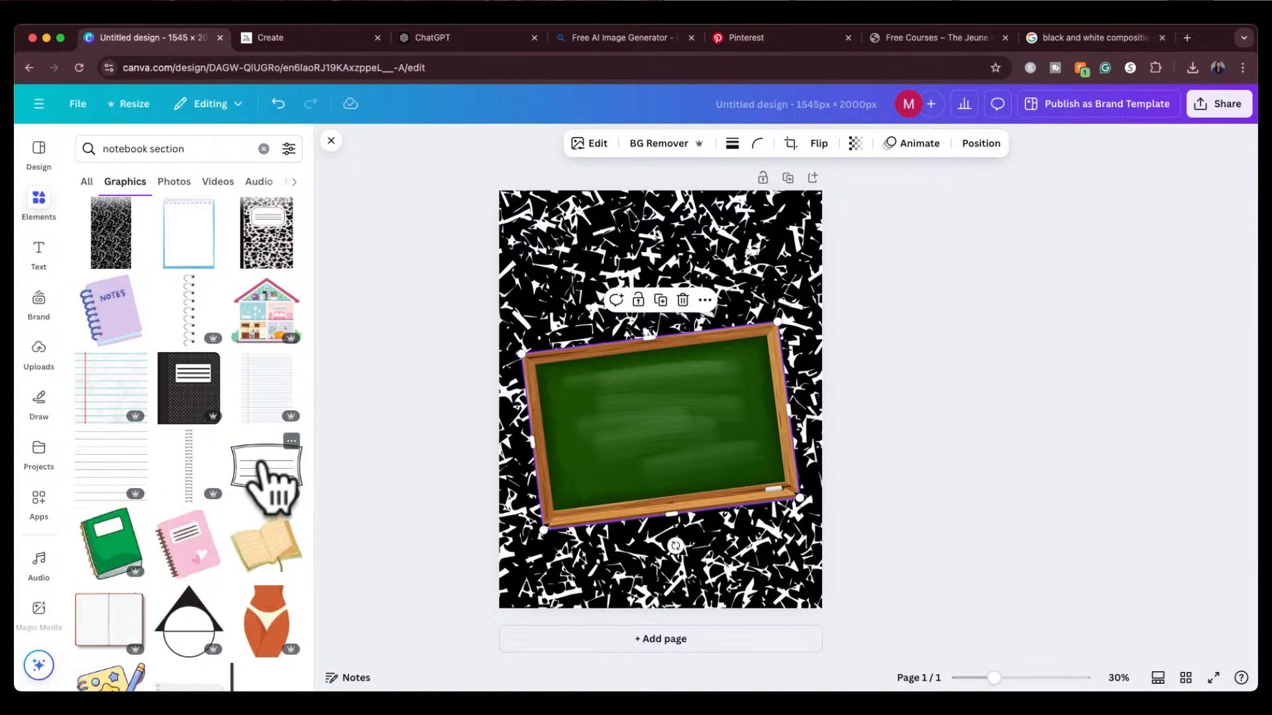
left_click(265, 487)
left_click_drag(658, 440, 655, 306)
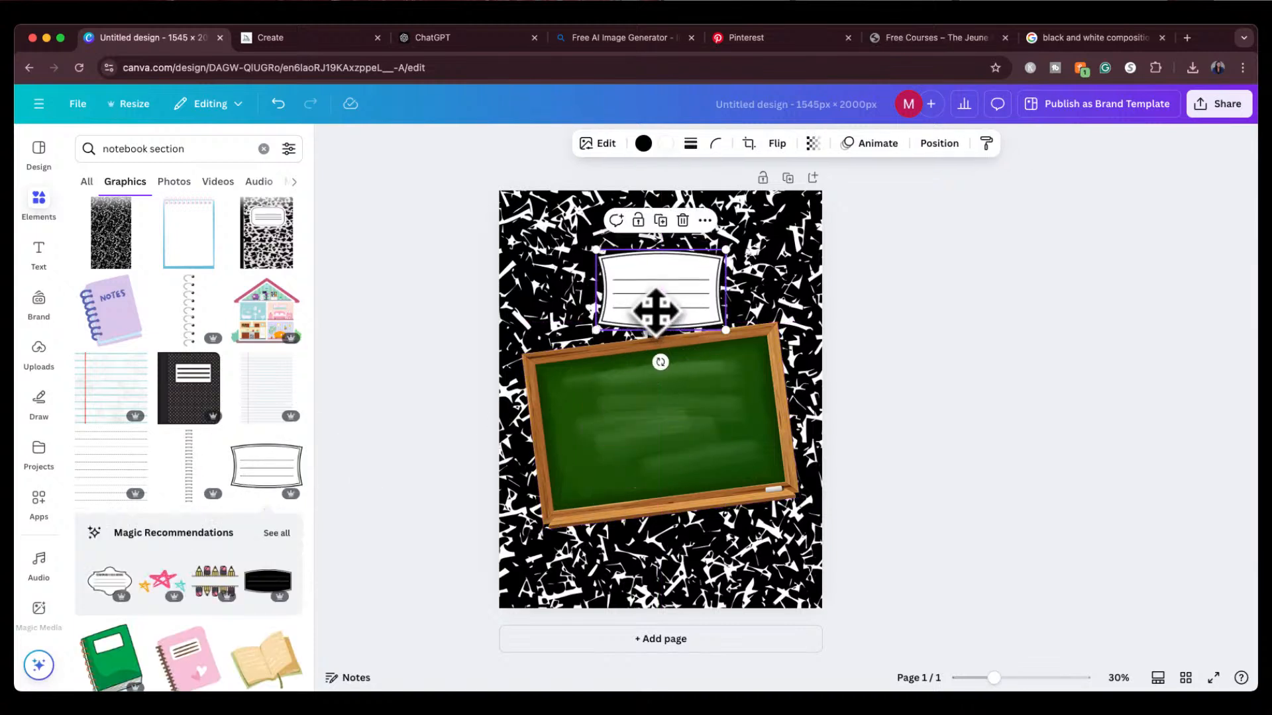
Step: Search the graphics for "notebook label sticker", the name given in the placed label's info, and delete that label from the cover
left_click(706, 220)
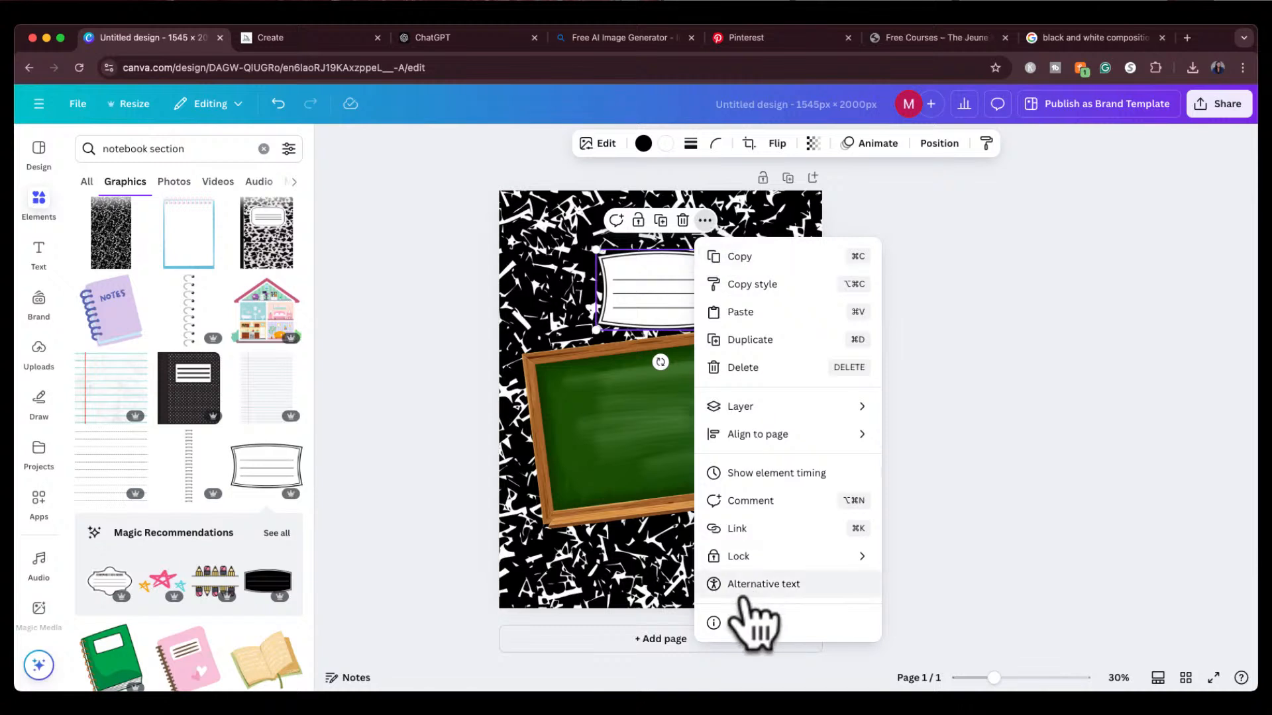
left_click(747, 623)
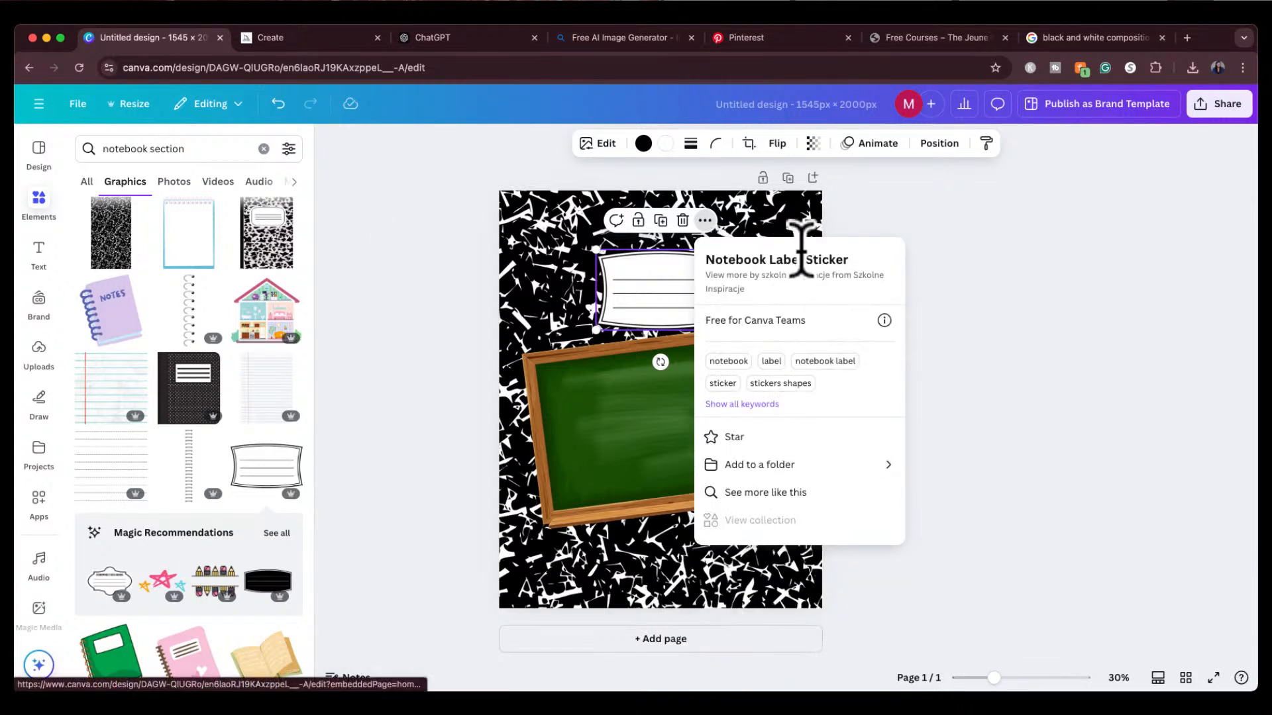
double_click(170, 149)
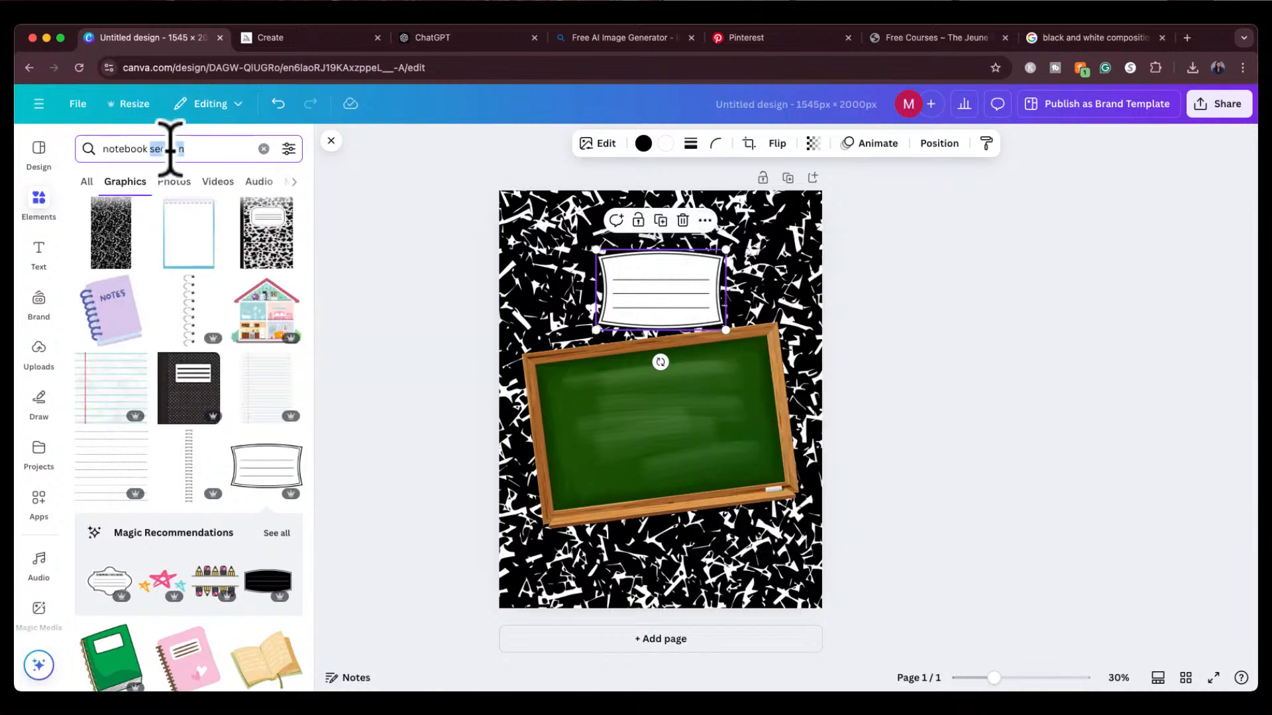
type("label stic")
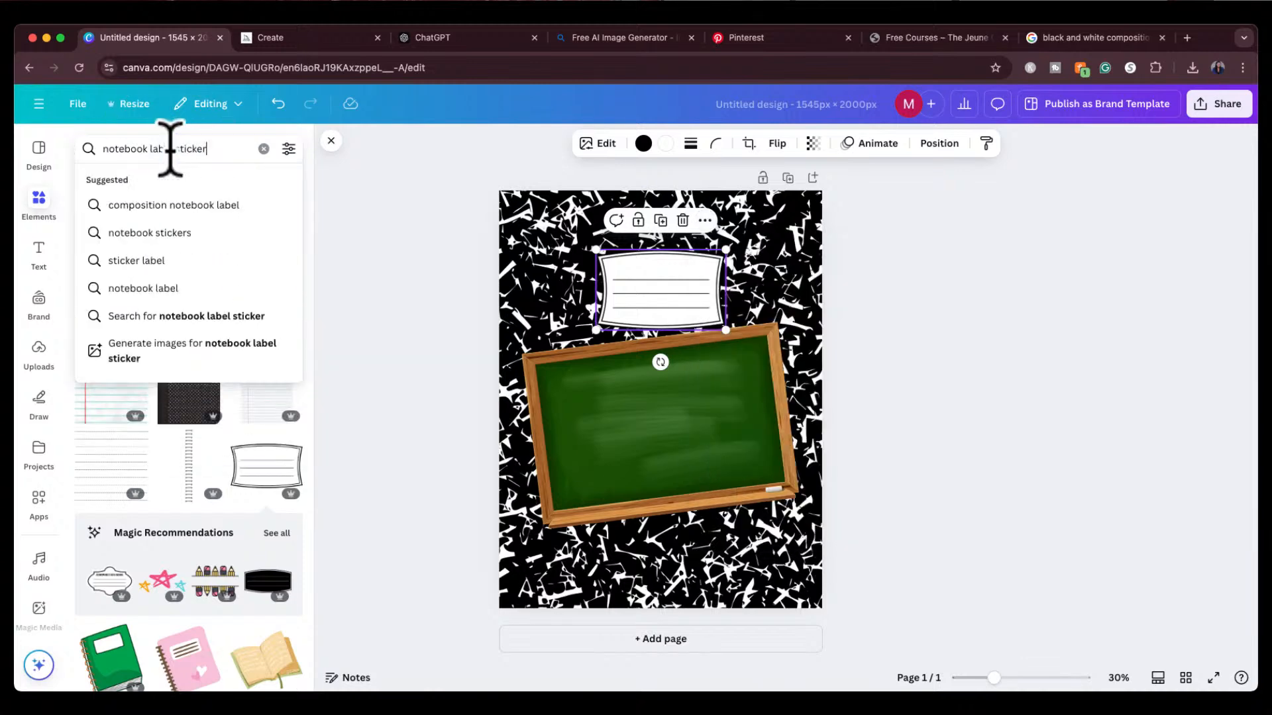
type("ker")
key("Return")
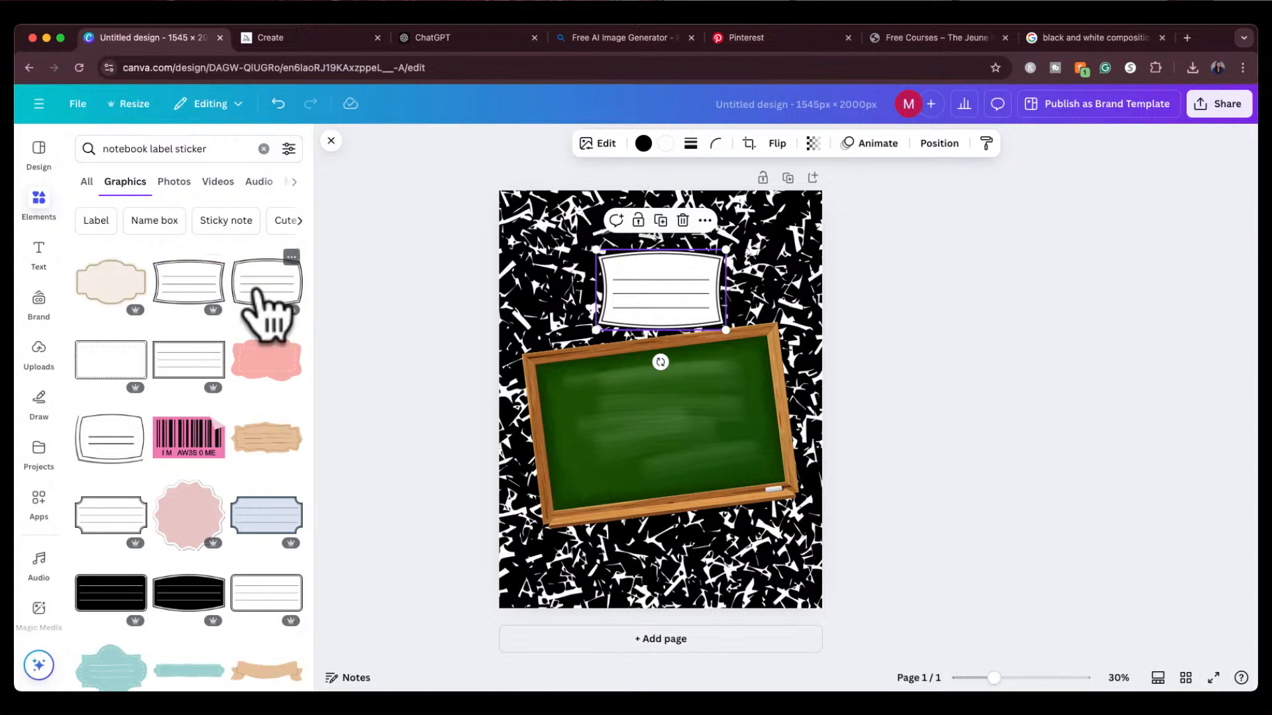
key("Delete")
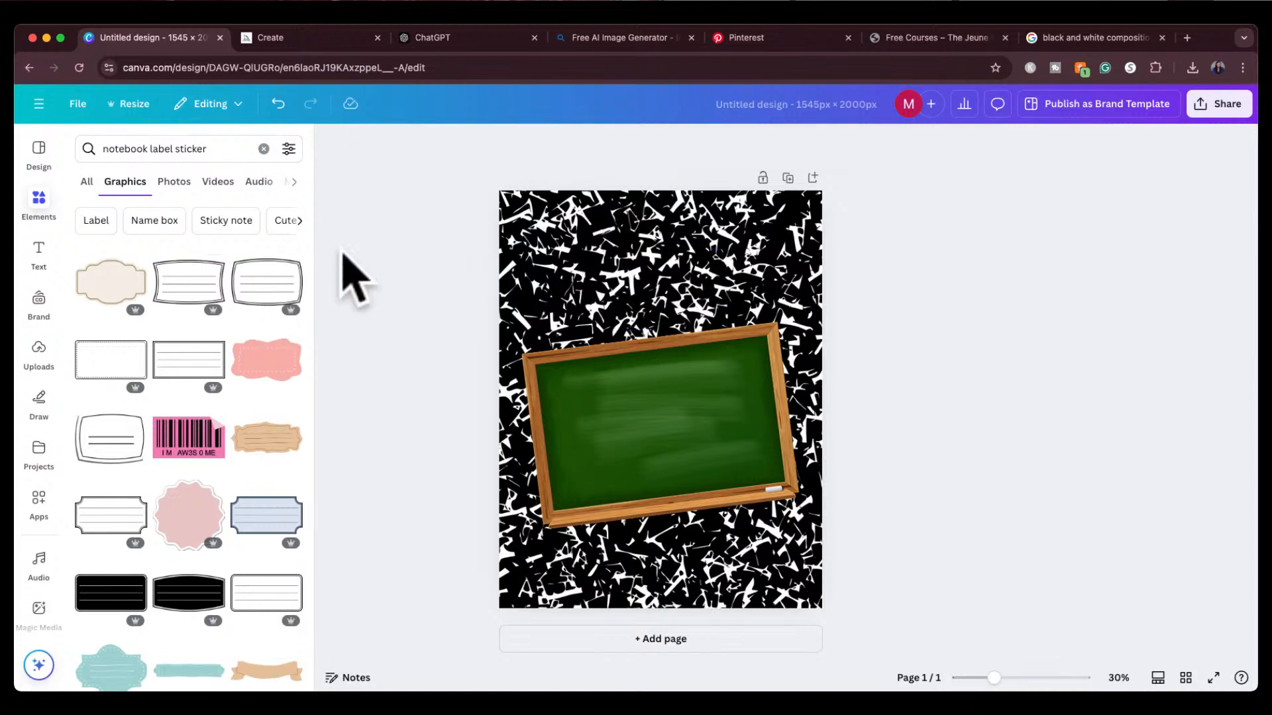
Step: Try the bulging lined label with a double border above the chalkboard, and delete it from the cover
left_click(268, 291)
left_click_drag(673, 431, 634, 314)
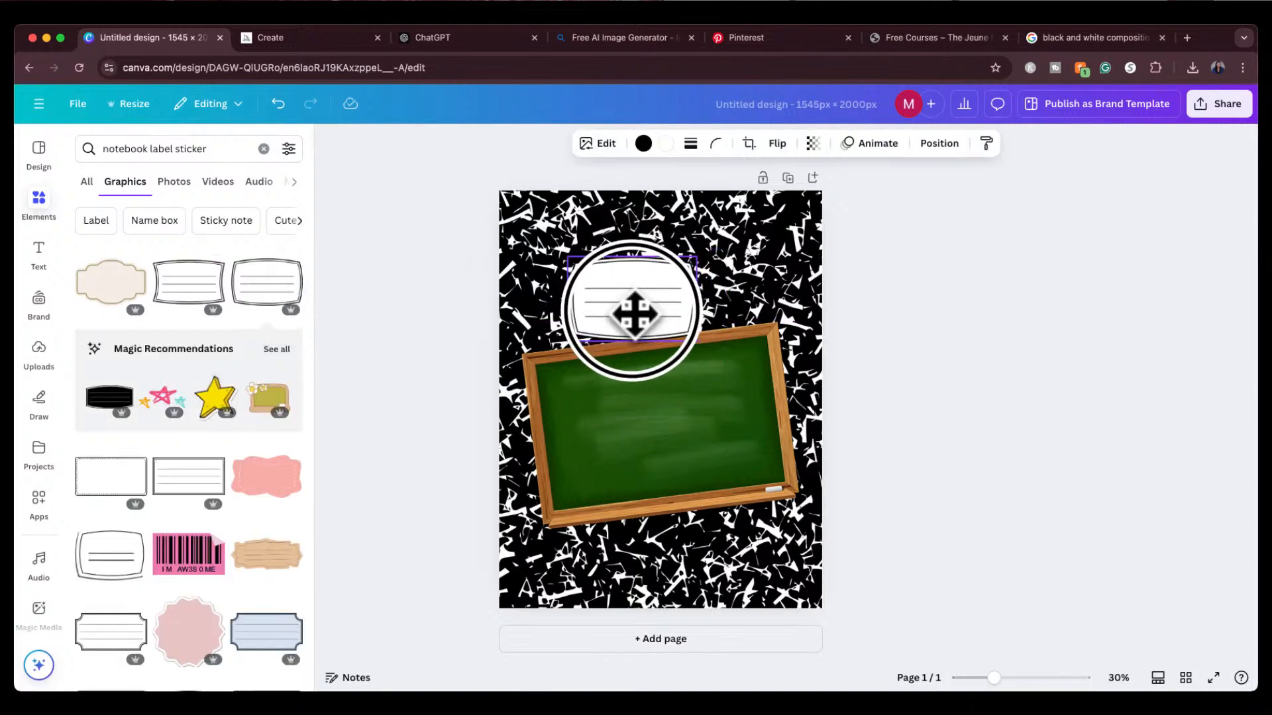
left_click_drag(696, 340, 769, 386)
key("Delete")
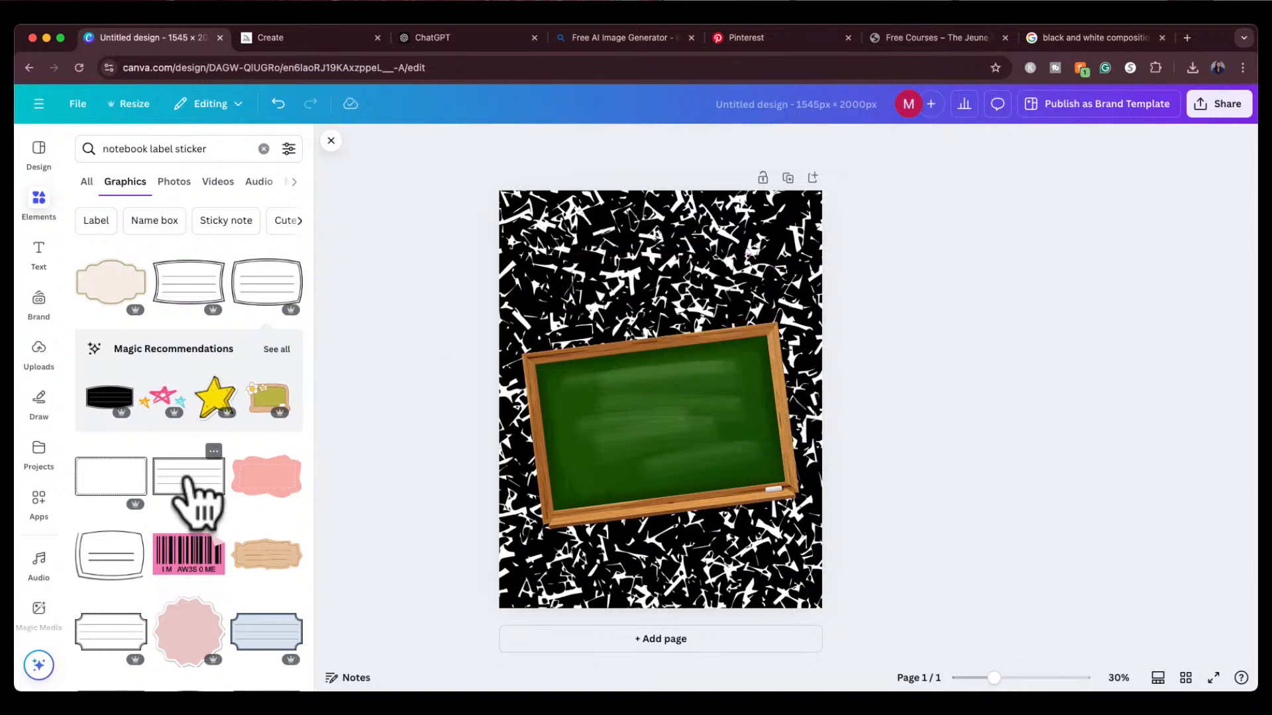
Step: Try the rectangular lined label and the rounded white lined label on the cover, deleting each one
left_click(188, 481)
left_click_drag(684, 381, 688, 221)
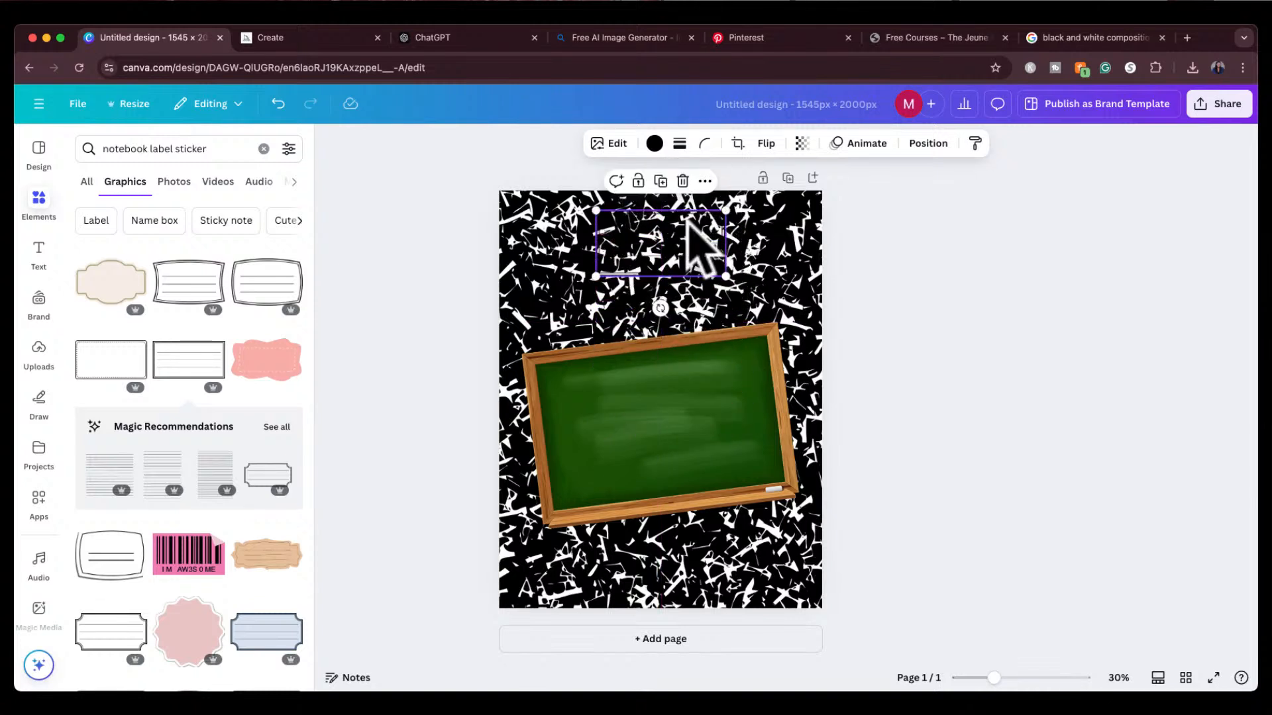
key("Delete")
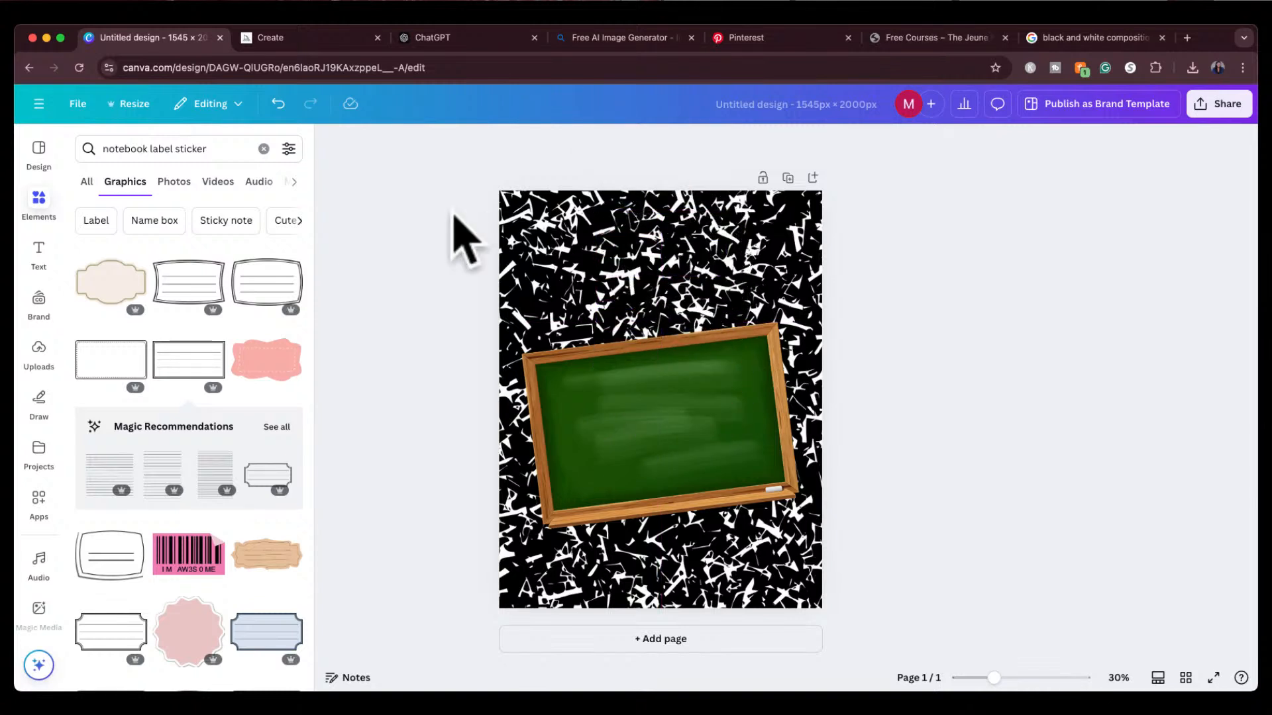
scroll(157, 511, "down", 5)
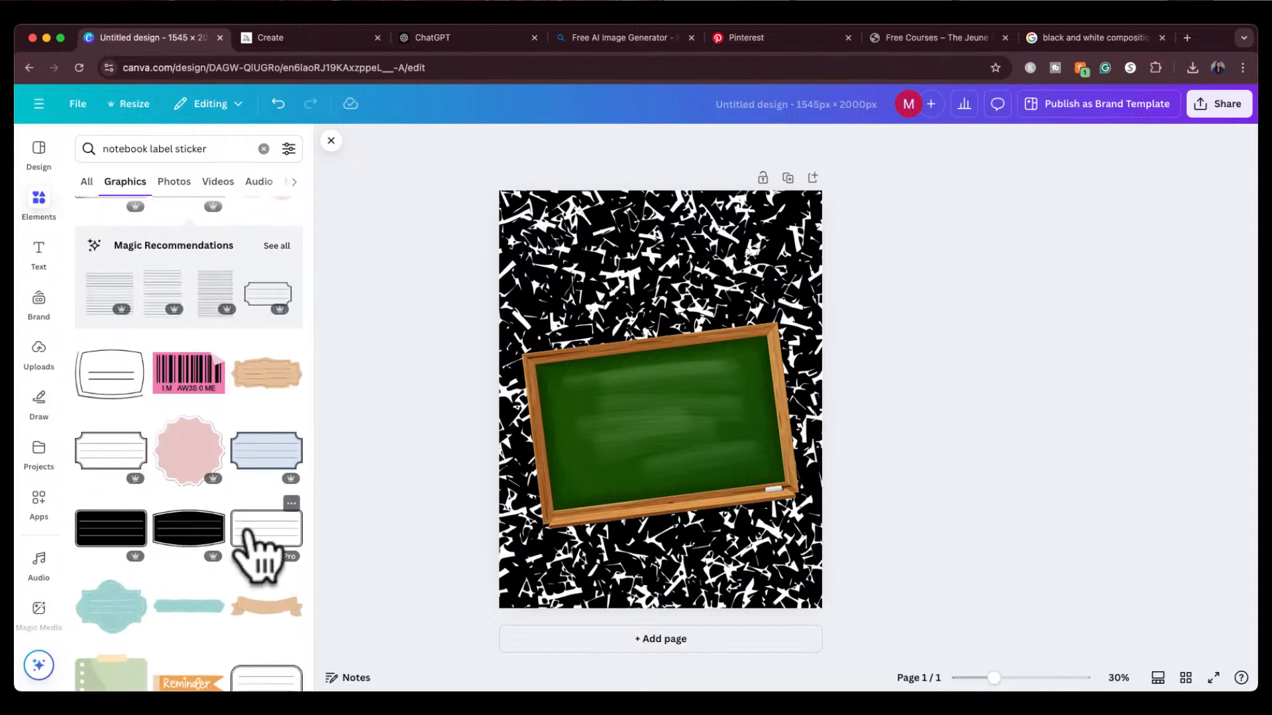
left_click(250, 538)
key("Delete")
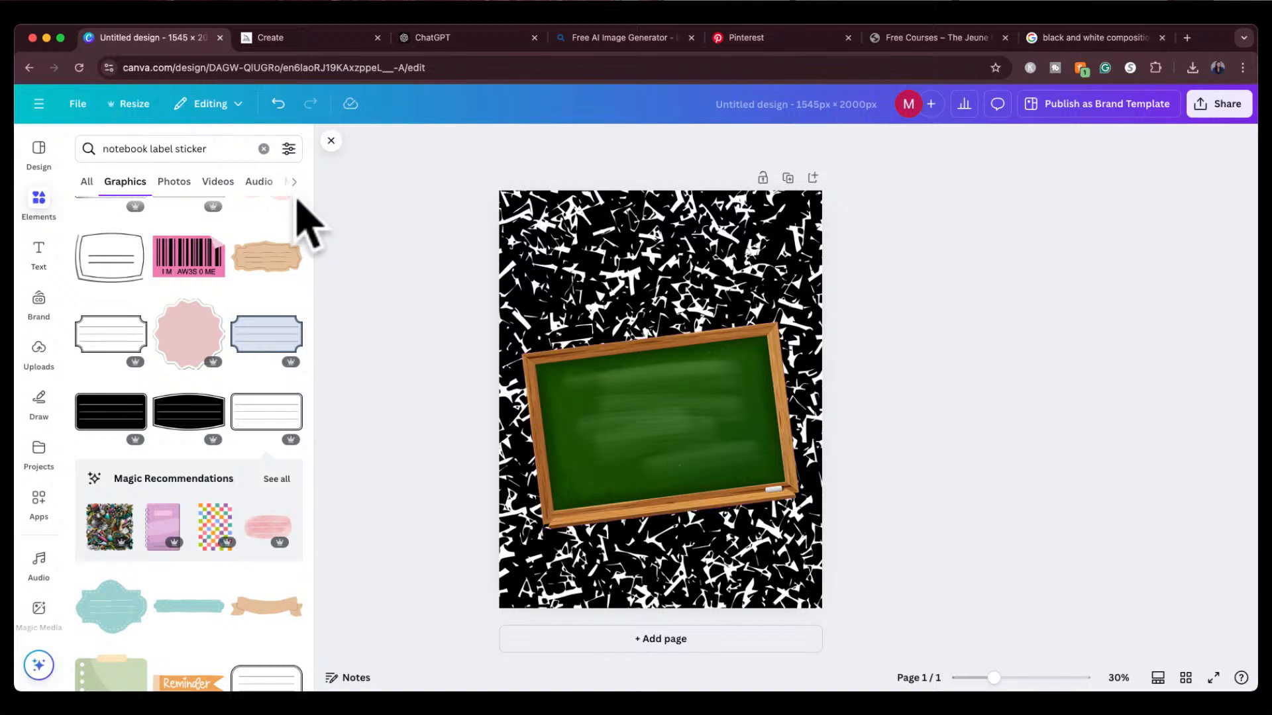
Step: Add the bulging lined label with a double border again, enlarge it and position it just above the chalkboard
scroll(221, 326, "up", 5)
left_click(265, 285)
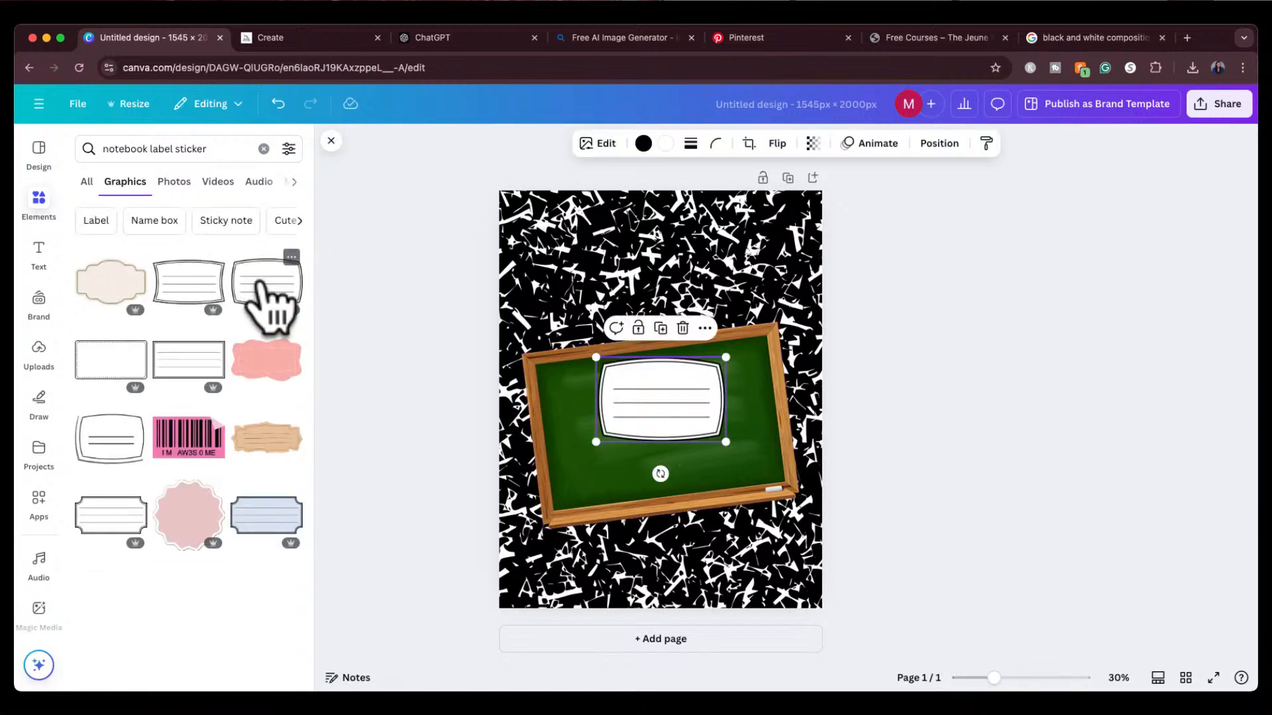
left_click_drag(715, 426, 755, 343)
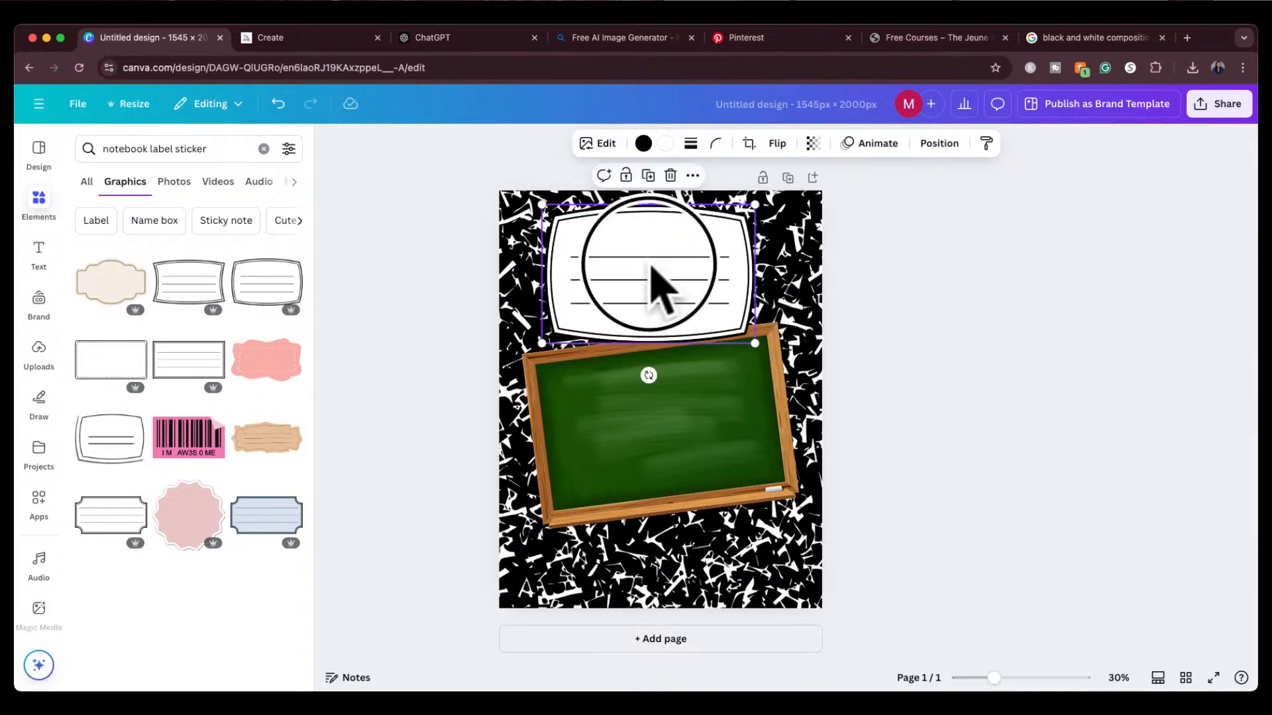
left_click_drag(651, 266, 671, 270)
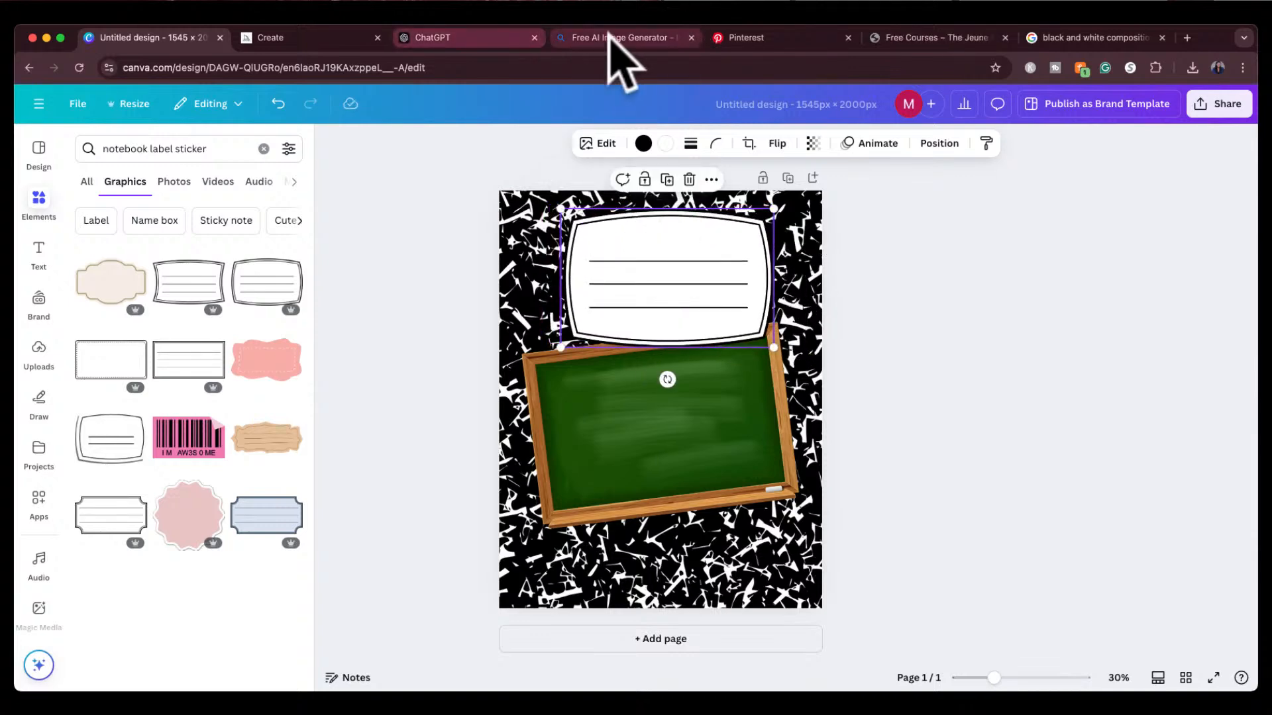
Step: Generate Midjourney images of a stylish African American woman with wavy black hair, flawless makeup, a cute pink top, vest and nice accessories on a white background
left_click(772, 40)
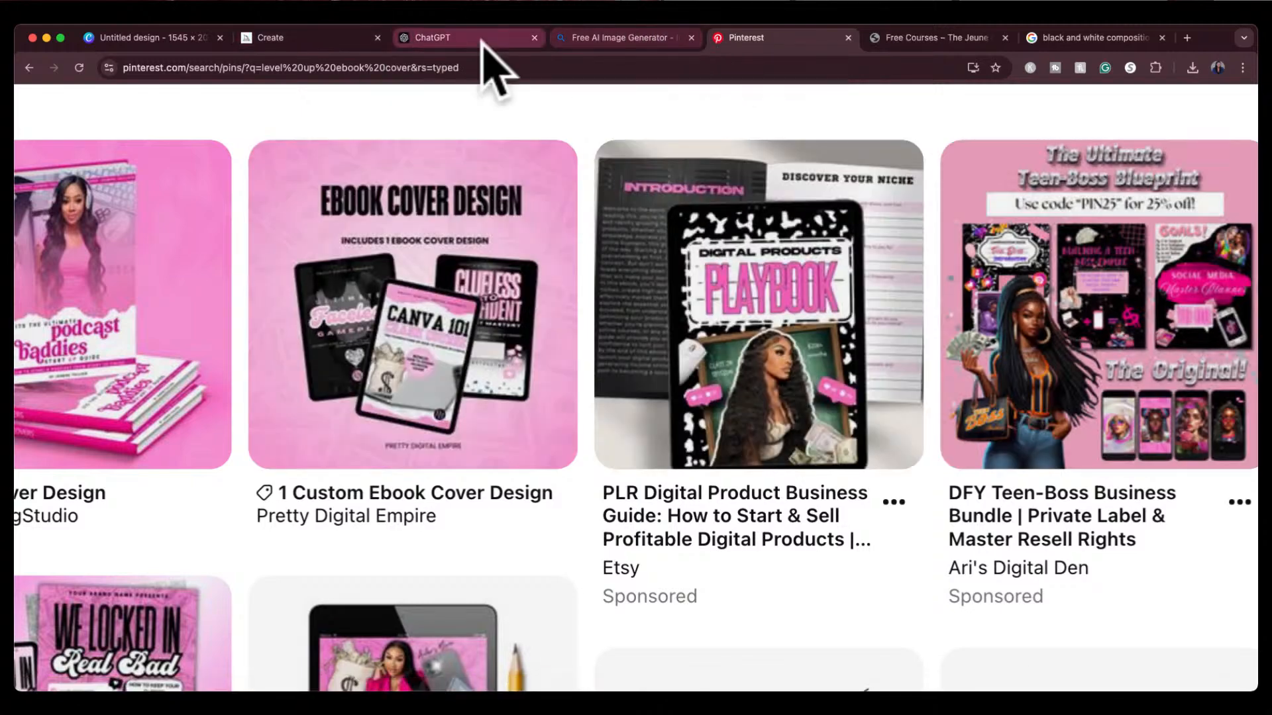
left_click_drag(338, 38, 571, 38)
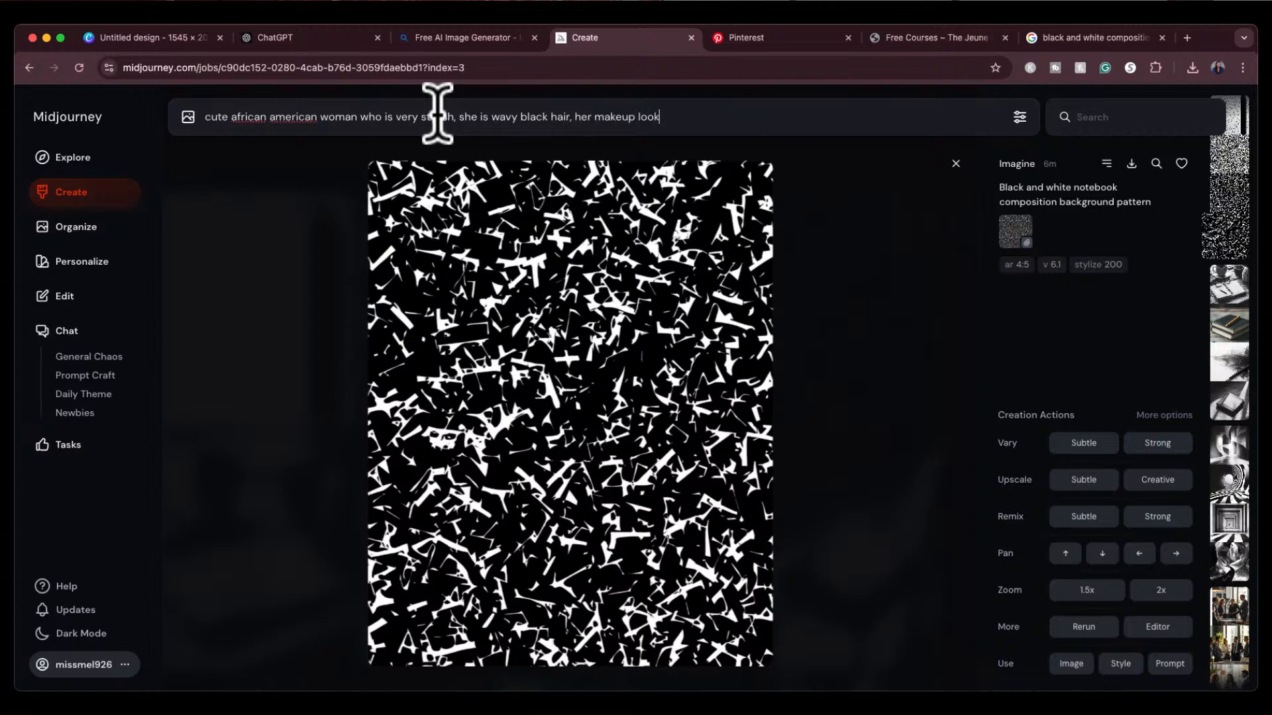
type("y beautiful and flawless. it matches her outfit. she has on")
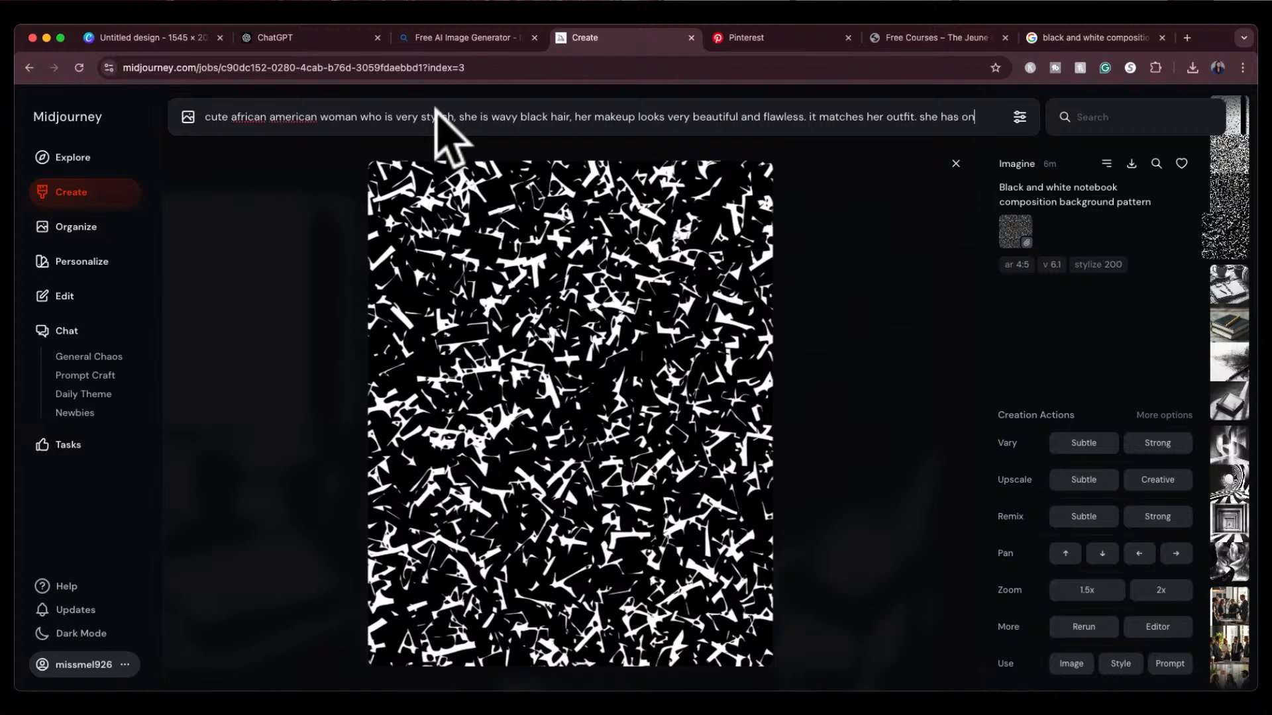
type("ute")
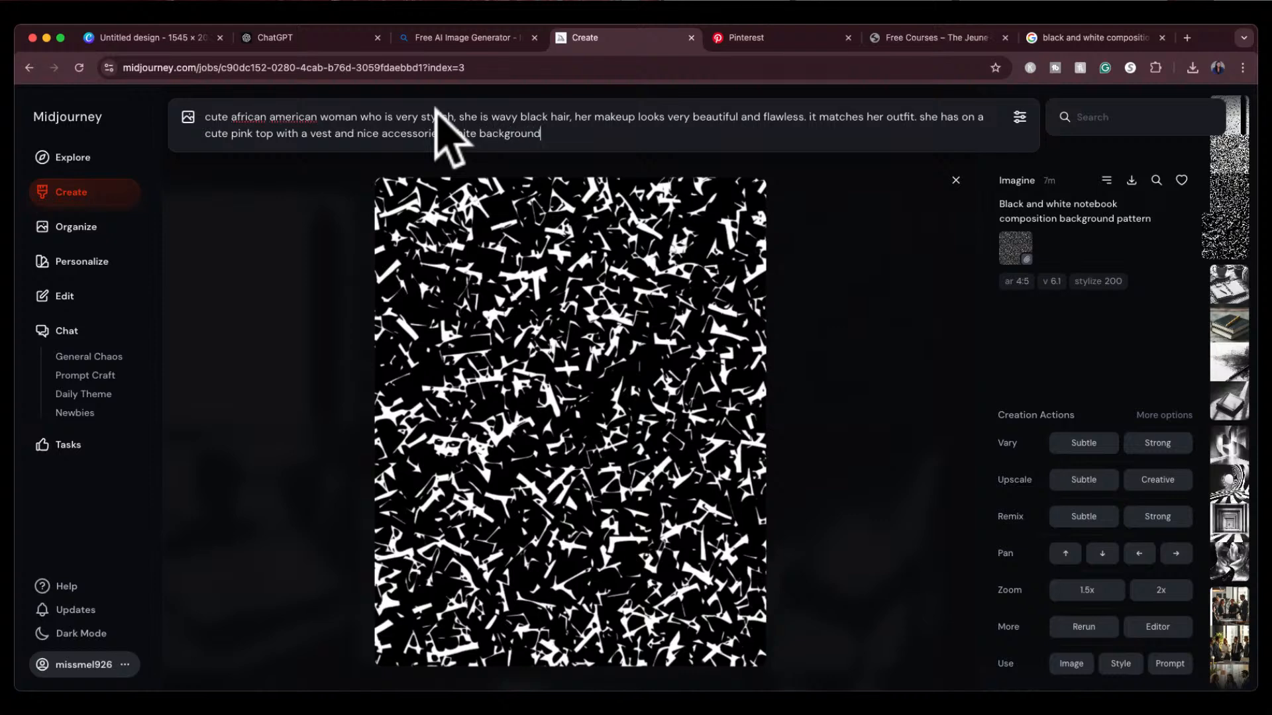
key("Return")
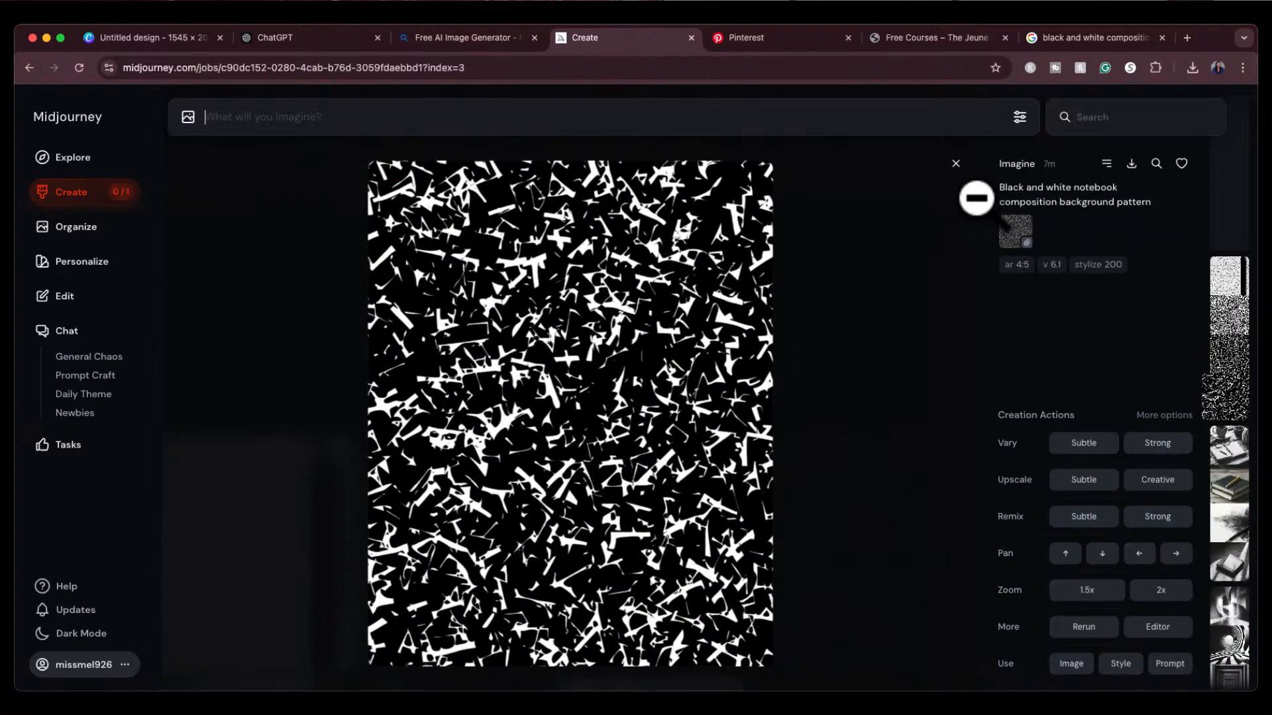
left_click(949, 162)
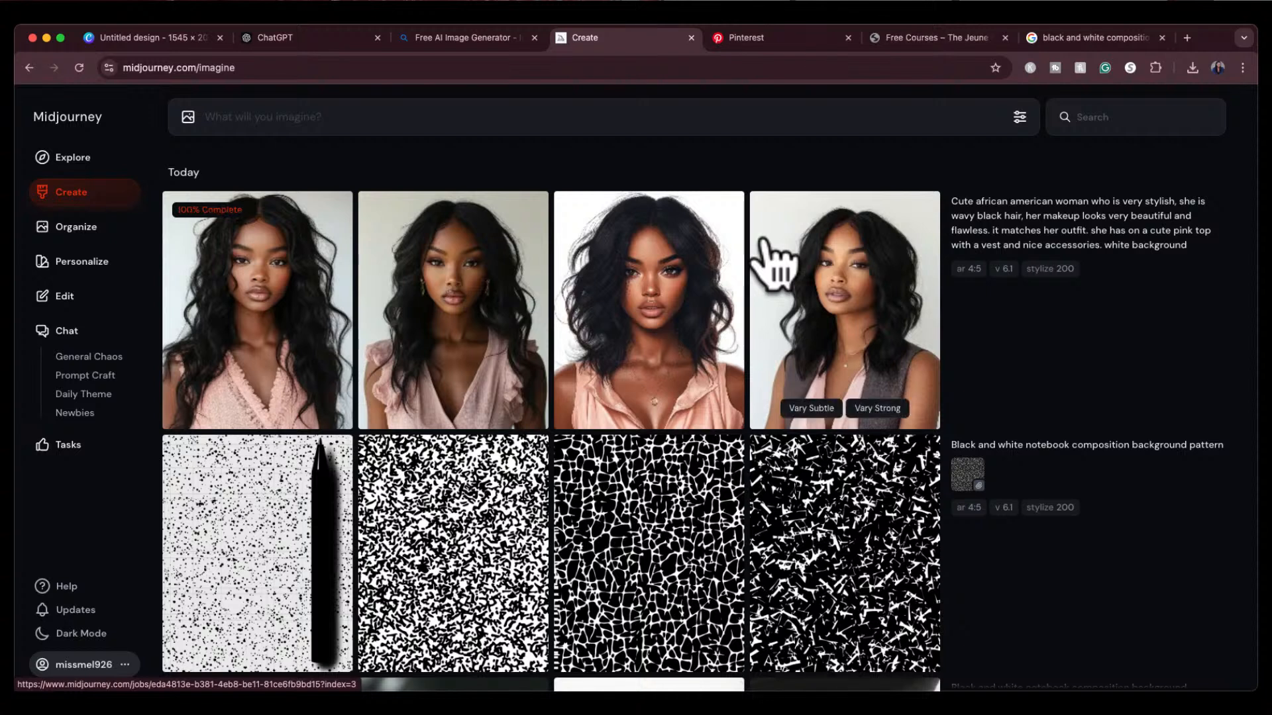
Step: Search the web for "krea ai", open the Krea.ai site and look over the AI tools on its home page
left_click(1107, 38)
left_click(960, 66)
type("krea ai")
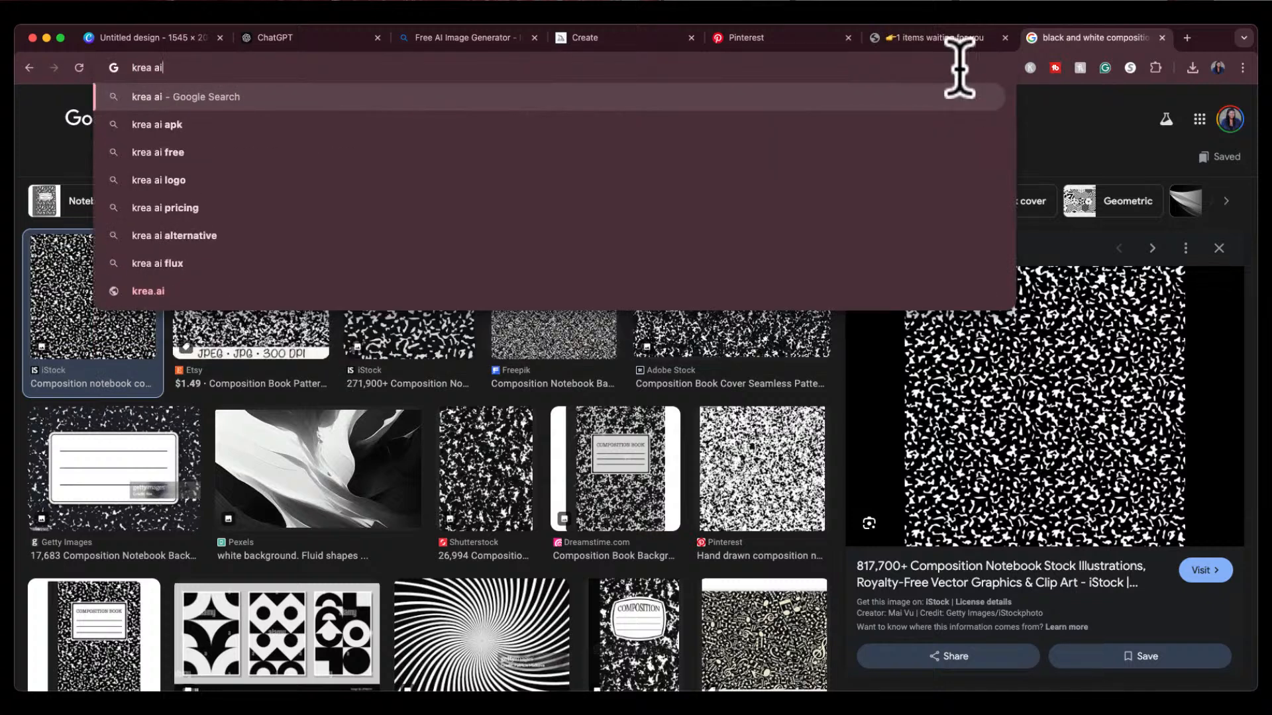
key("Return")
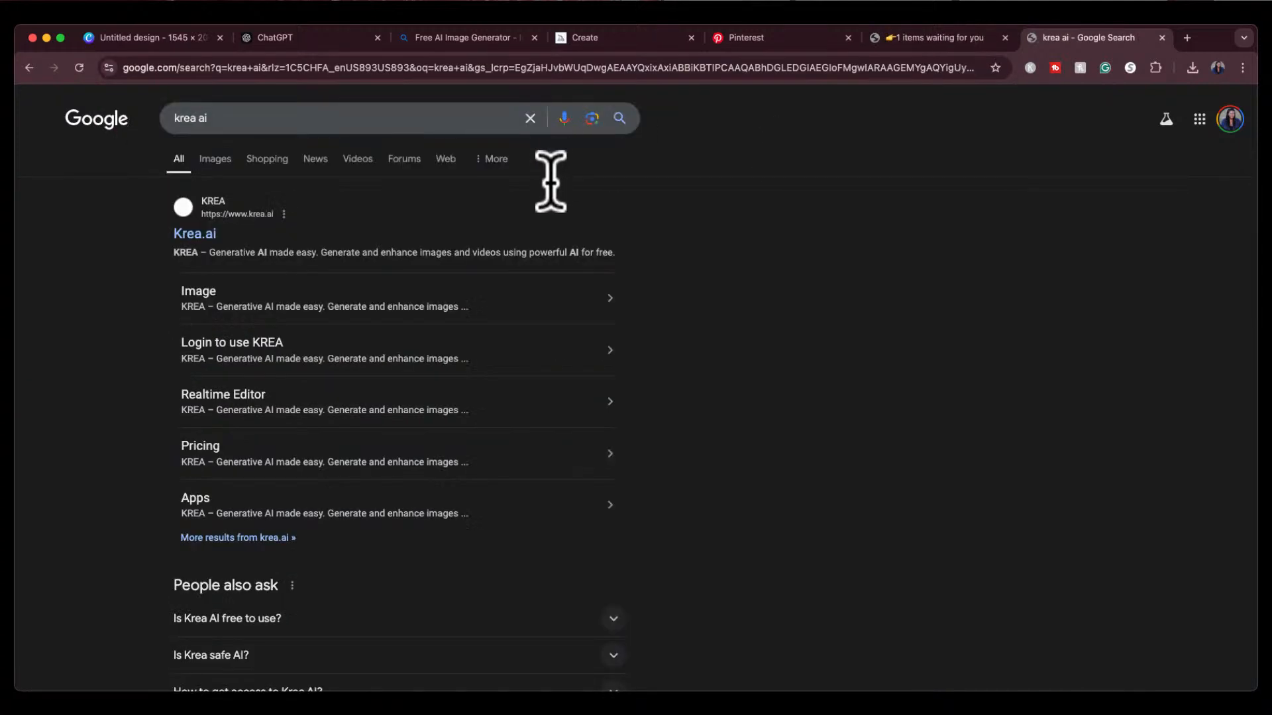
left_click(212, 233)
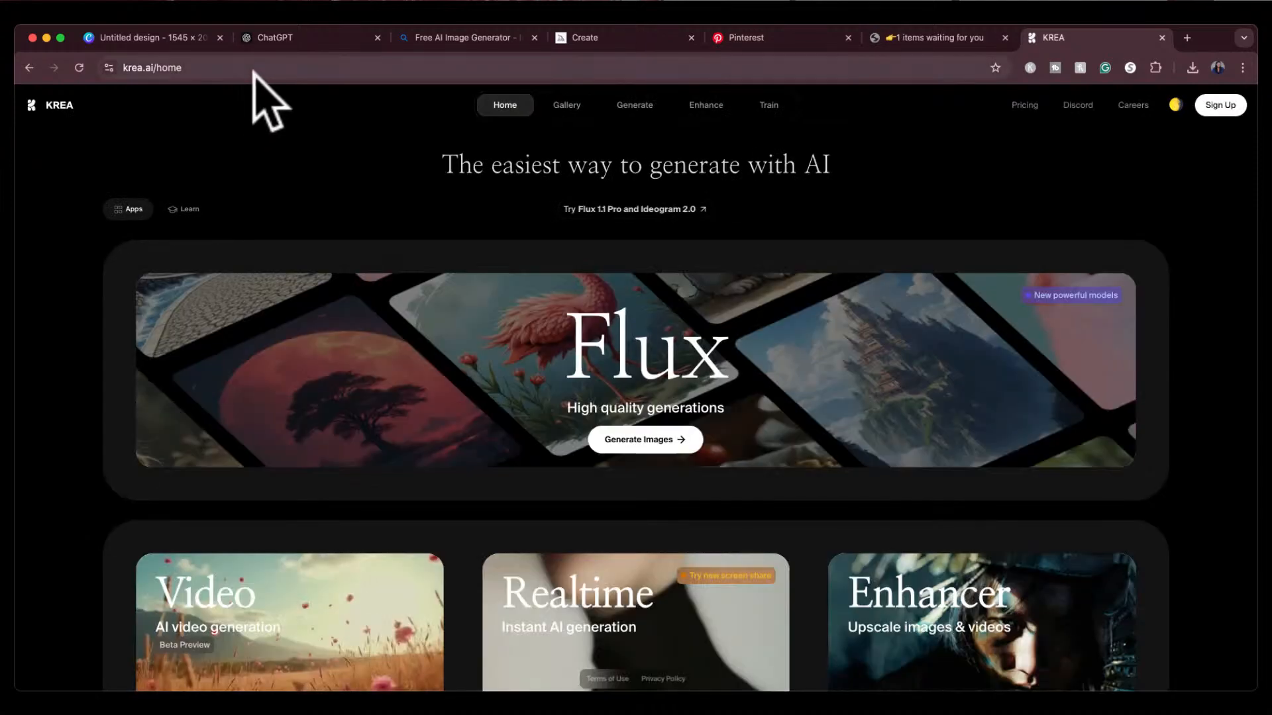
left_click(255, 69)
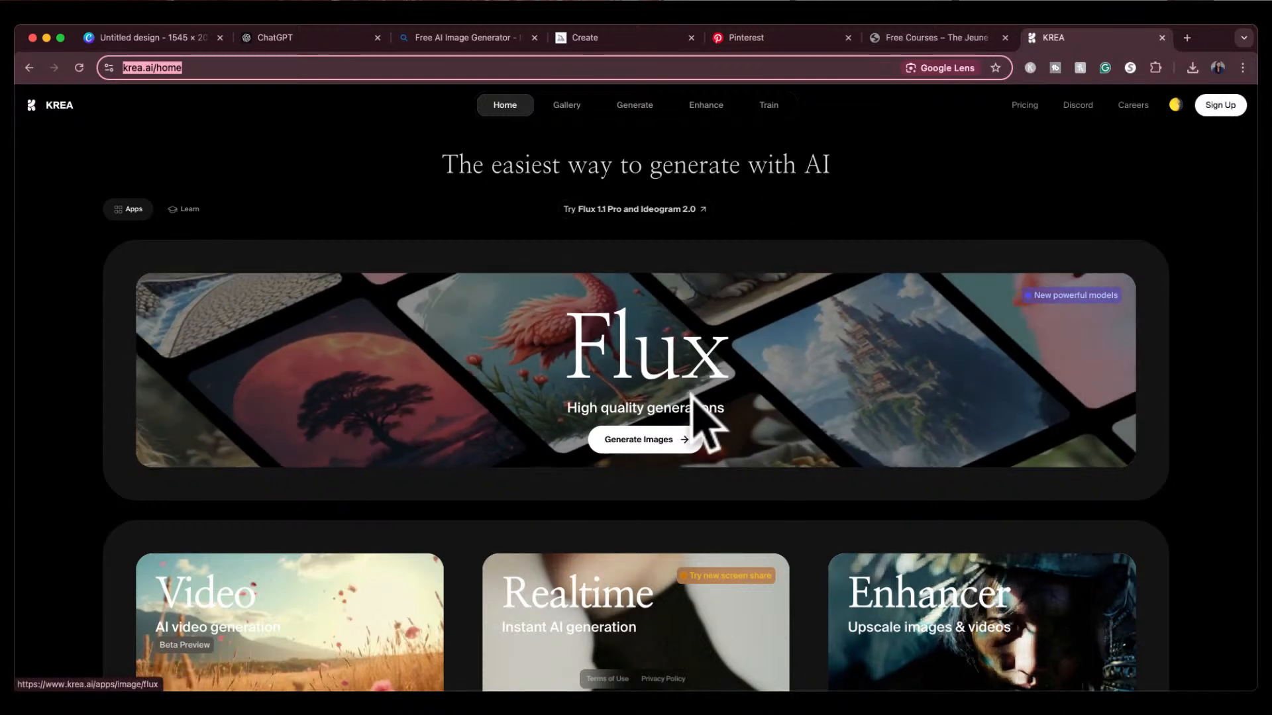
scroll(691, 418, "down", 5)
scroll(691, 411, "up", 6)
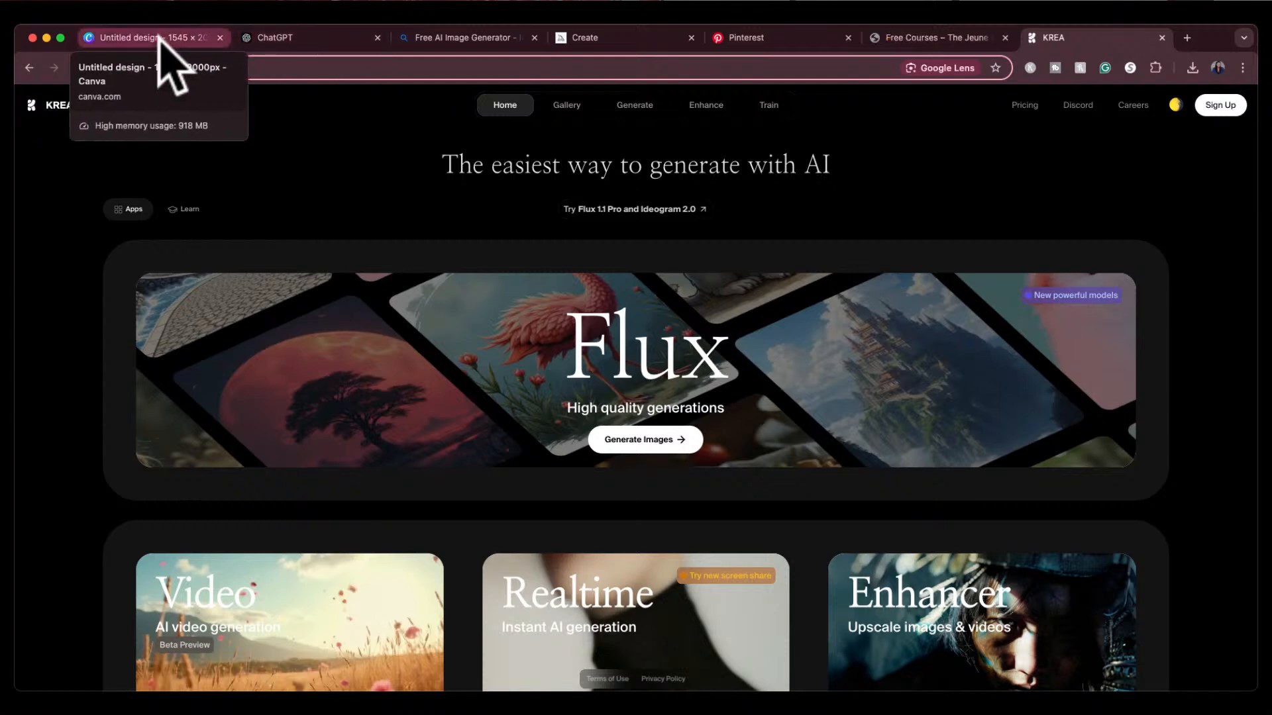
Step: Return to Midjourney, and open and download the fourth portrait, the woman in a grey vest and pink top
left_click(630, 38)
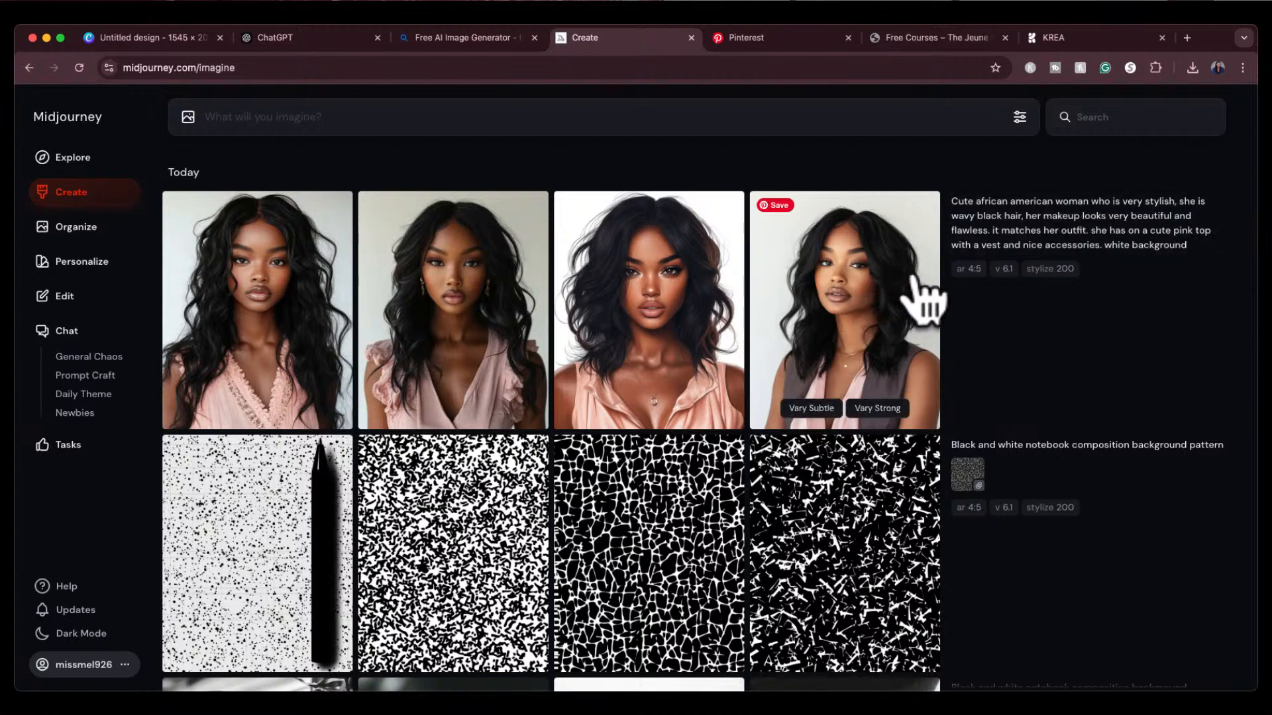
mouse_move(1078, 376)
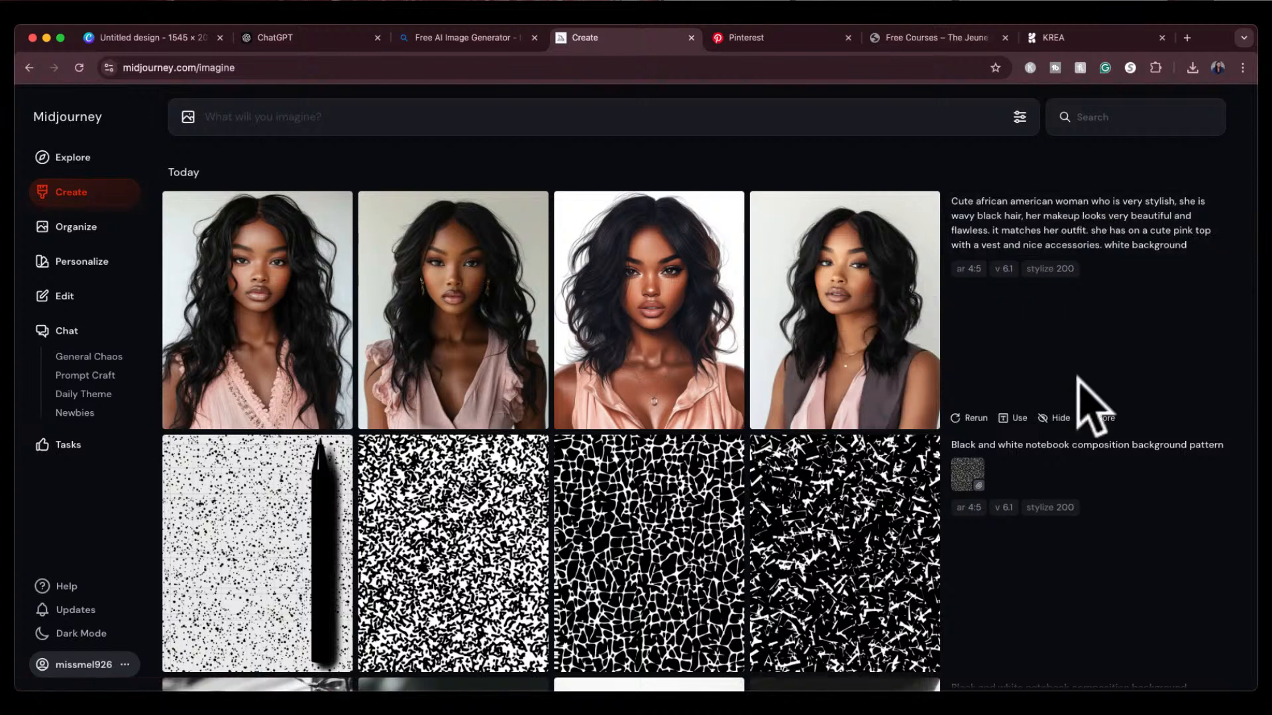
left_click(828, 333)
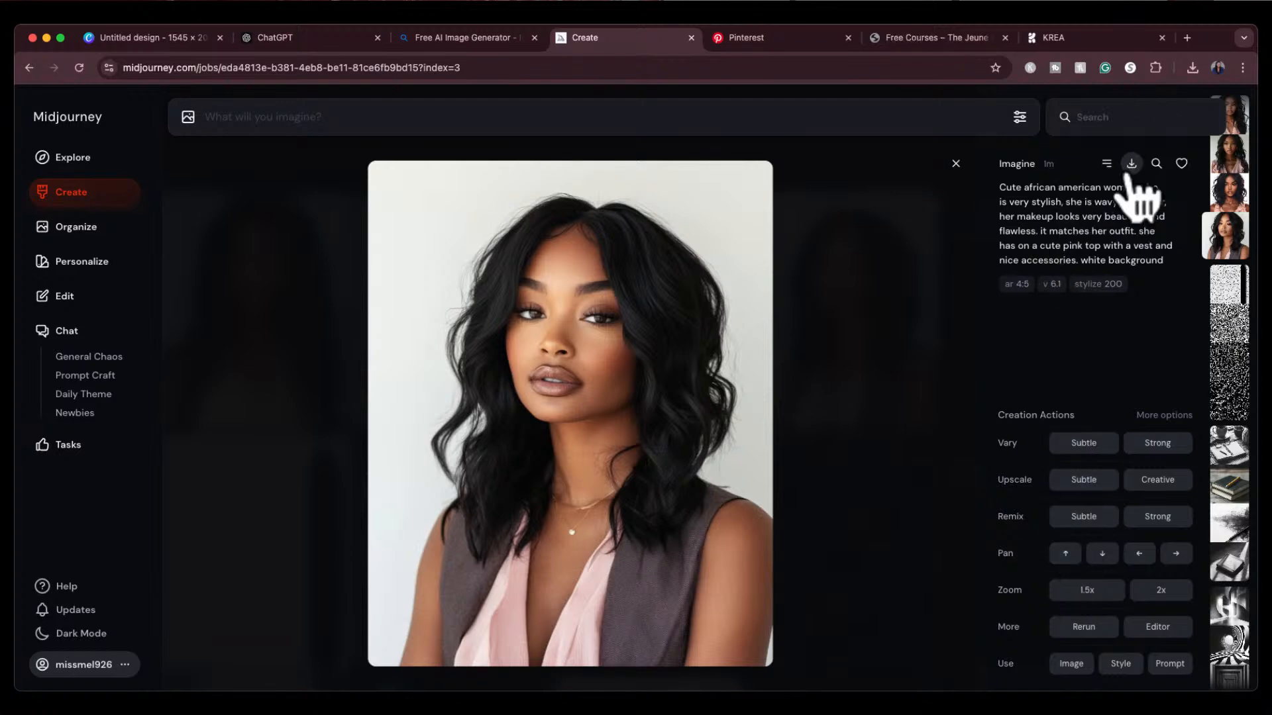
Step: Switch to Canva and place the downloaded portrait over the chalkboard in the lower half of the cover
left_click(159, 40)
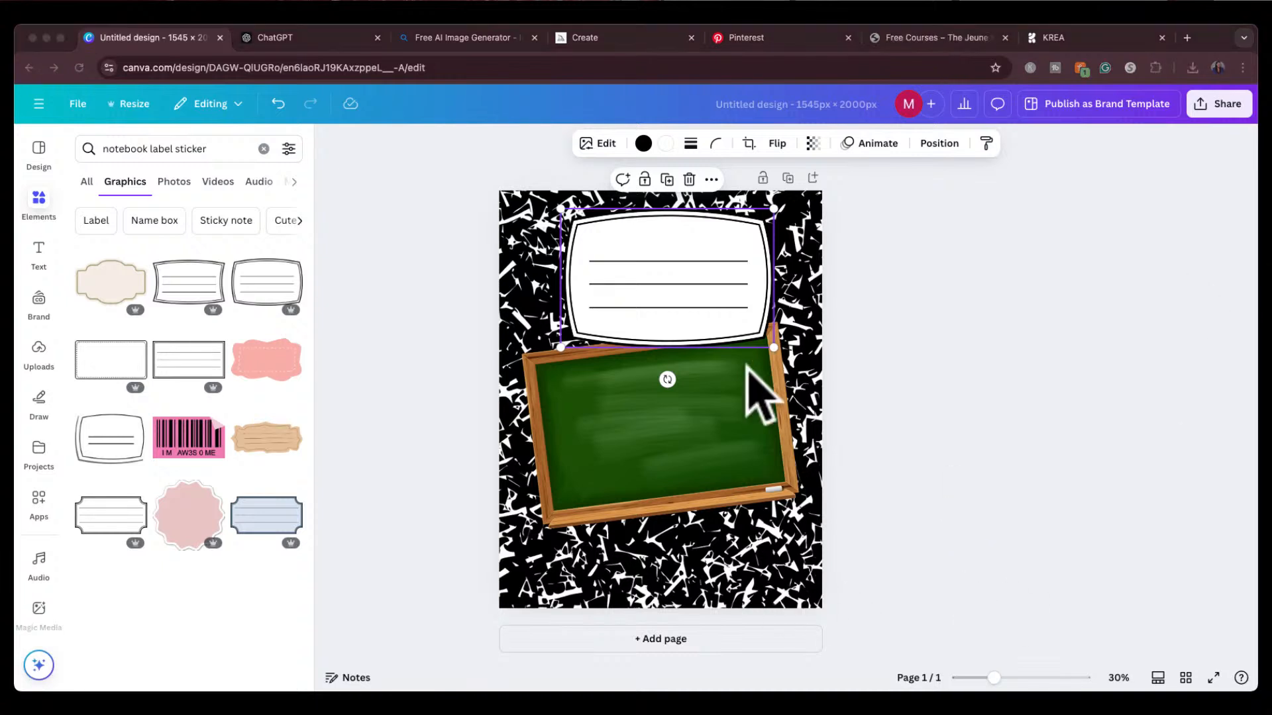
left_click(538, 387)
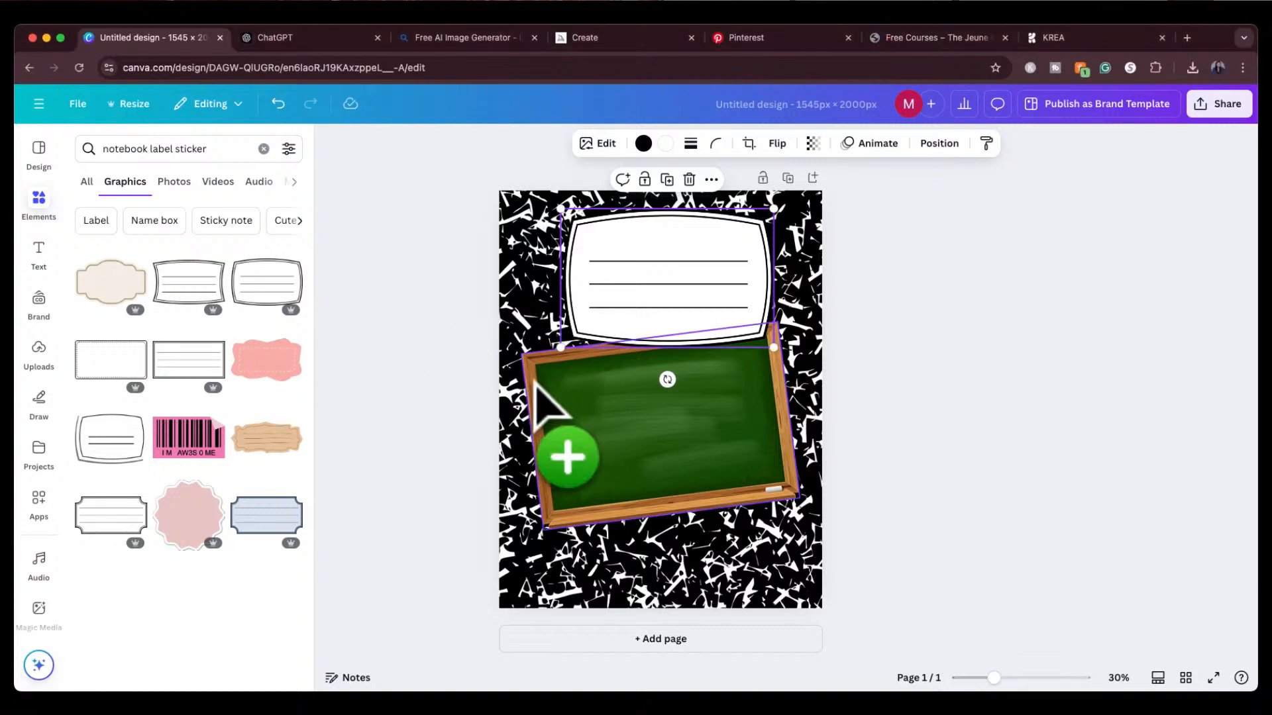
left_click_drag(665, 387, 665, 446)
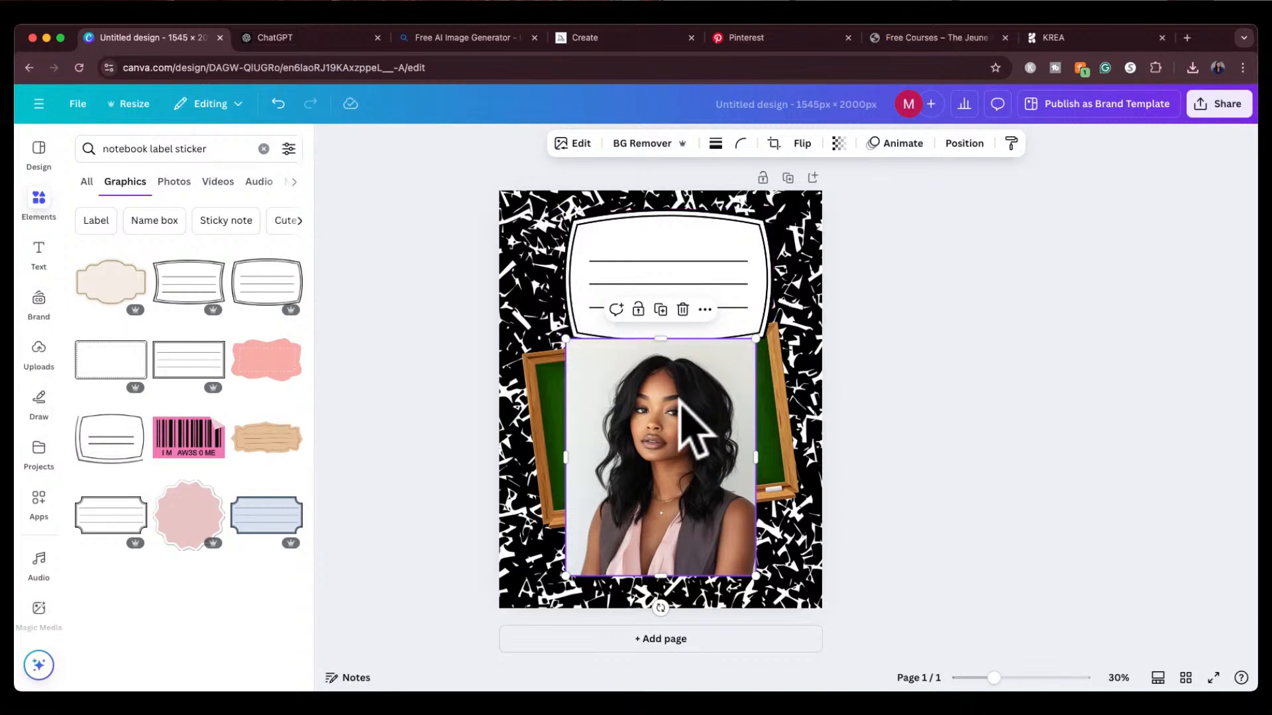
left_click_drag(693, 426, 705, 452)
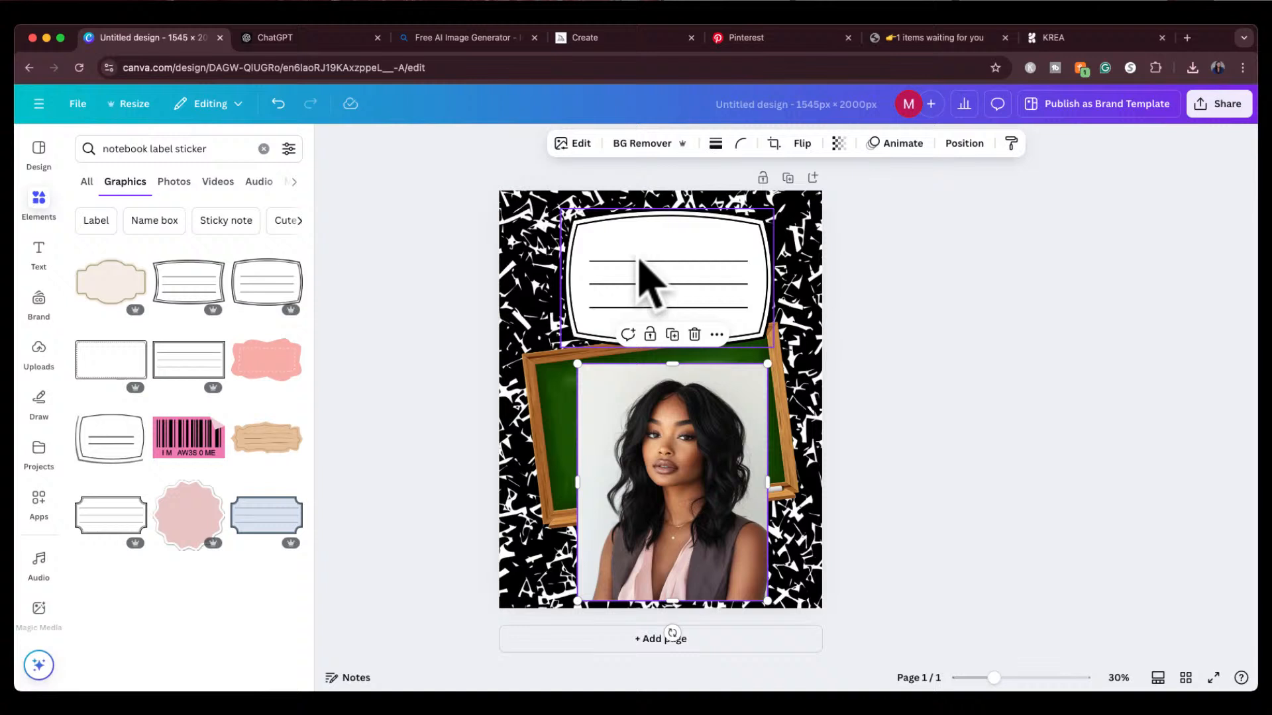
Step: Remove the background from the woman's portrait, and check its image editing options
left_click(646, 144)
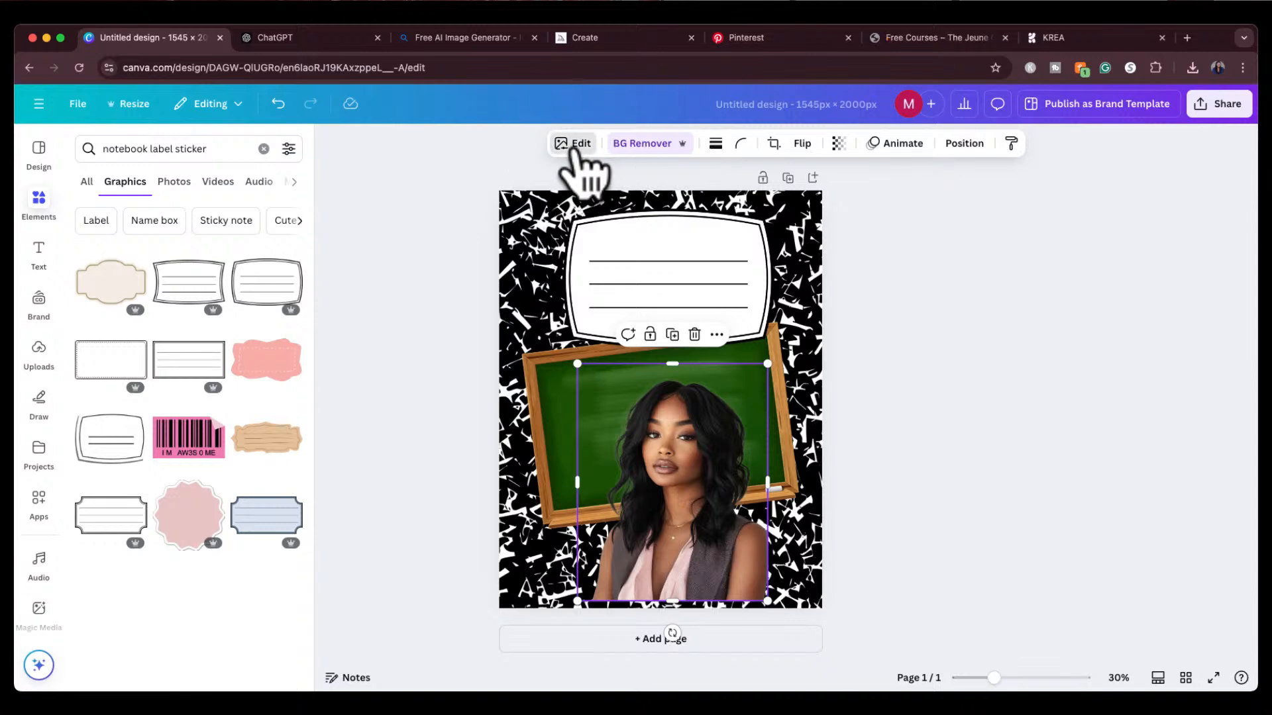
left_click(572, 146)
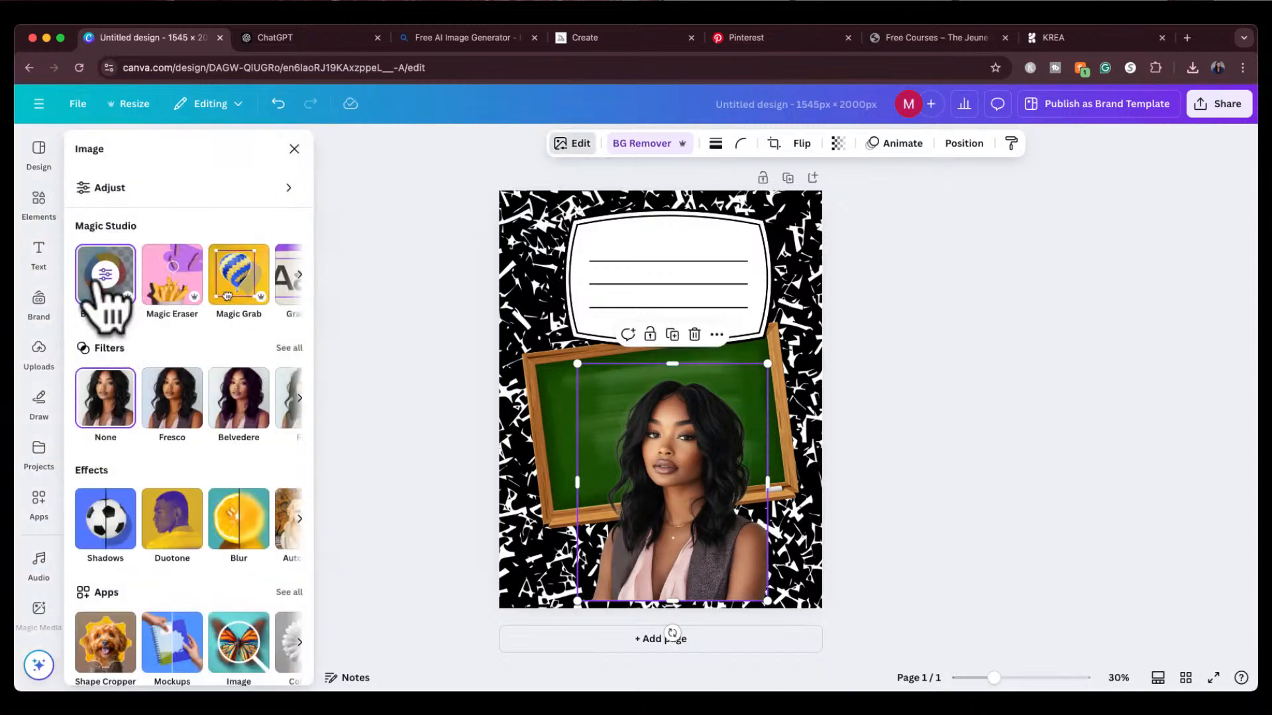
left_click(294, 148)
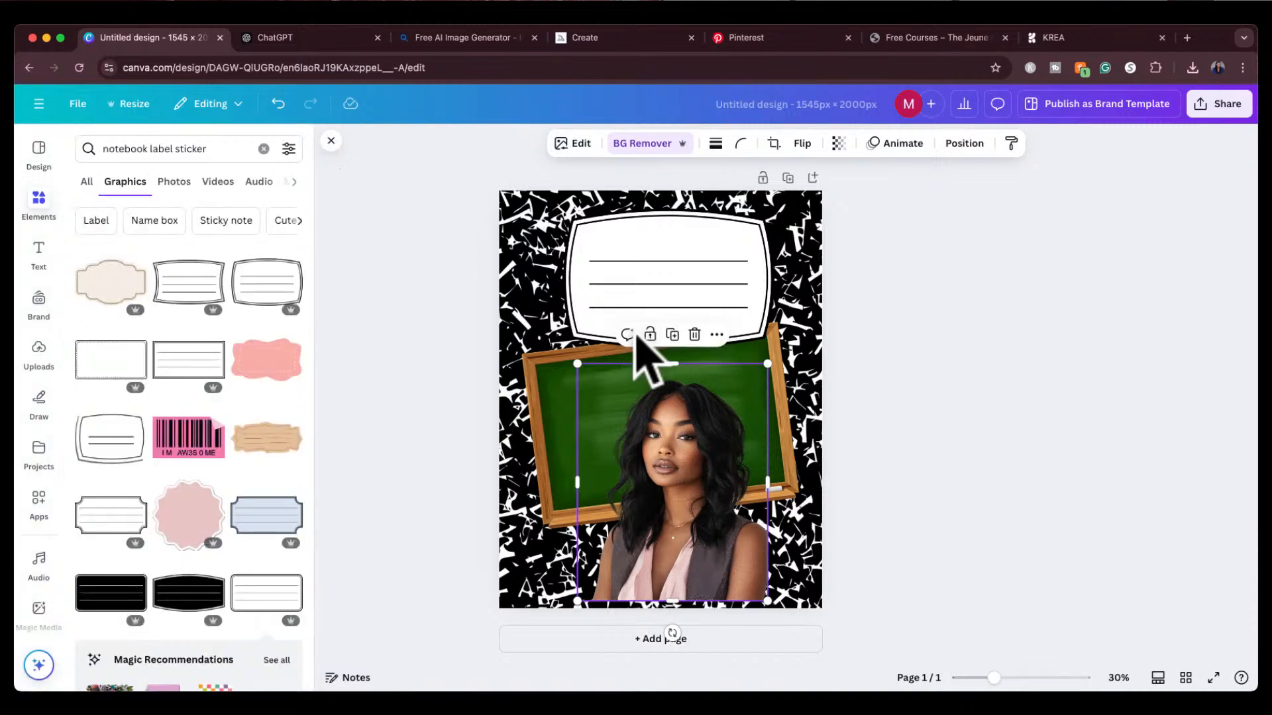
Step: Enlarge the portrait cutout and position it in the cover's lower right corner, overlapping the chalkboard
left_click_drag(577, 363, 500, 288)
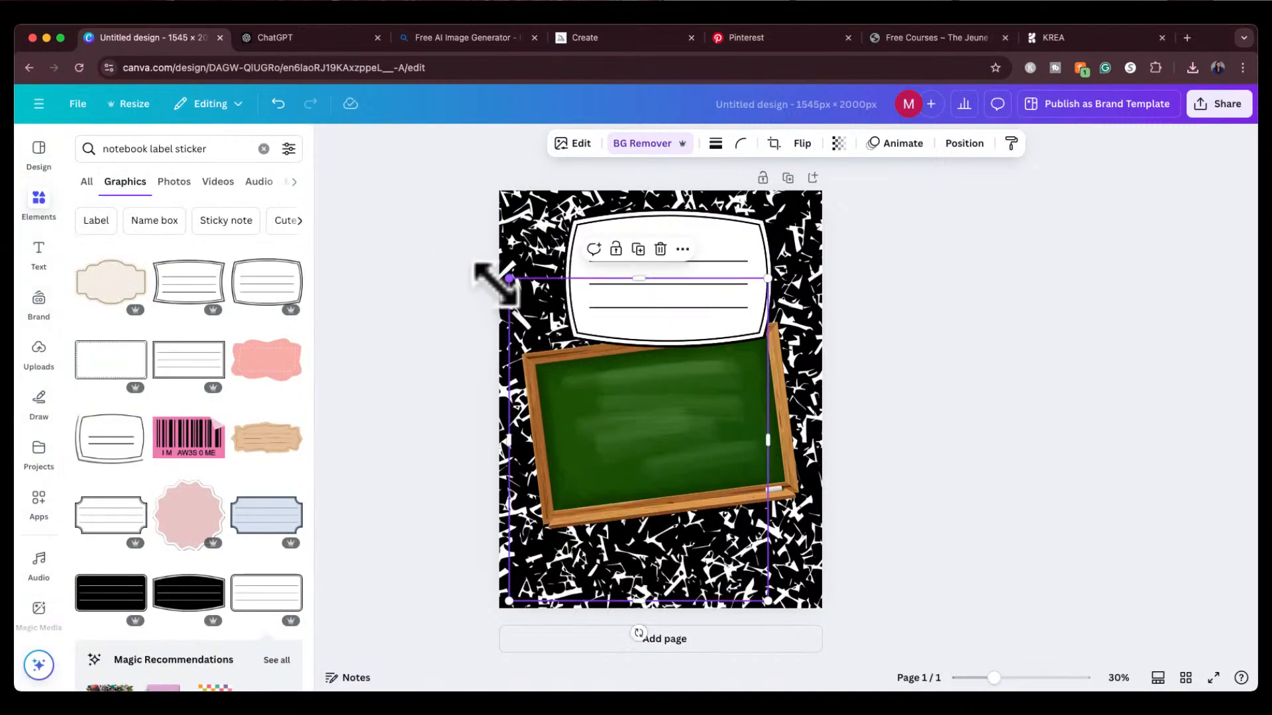
left_click_drag(693, 451, 740, 506)
left_click(1010, 474)
left_click(1001, 510)
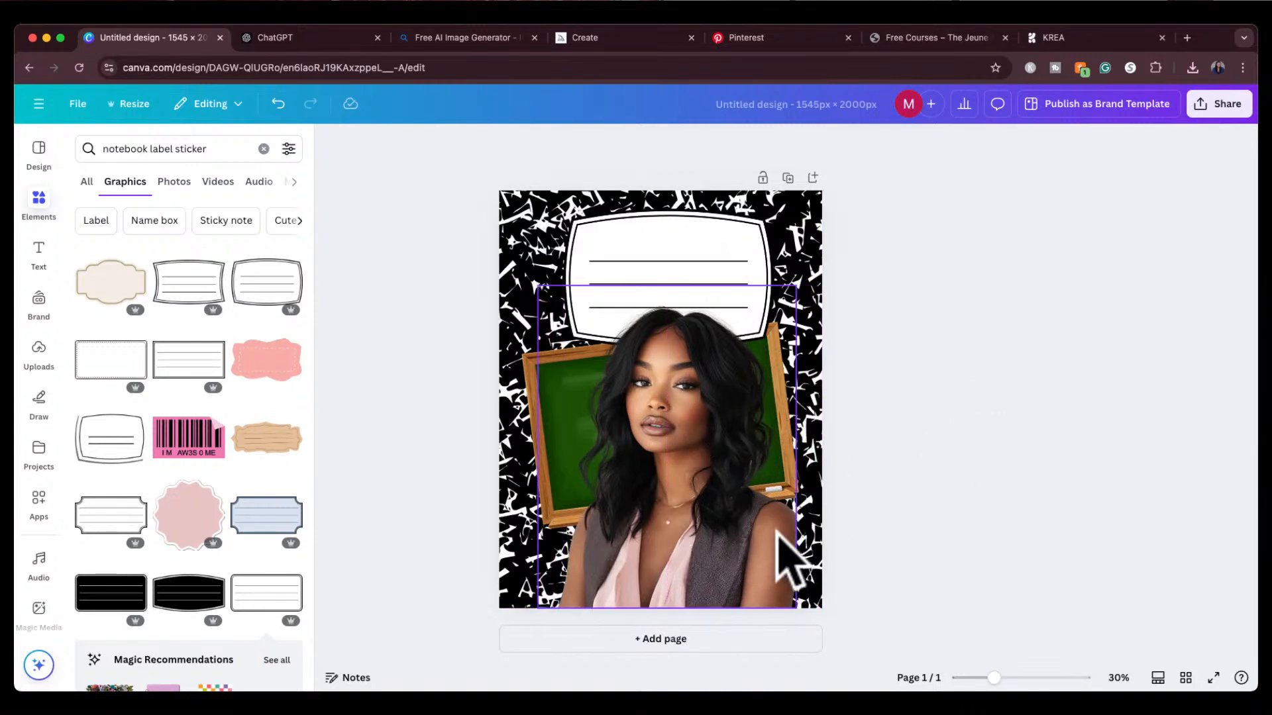
mouse_move(648, 522)
left_mouse_down()
mouse_move(635, 519)
mouse_move(664, 517)
left_mouse_up()
left_click(966, 456)
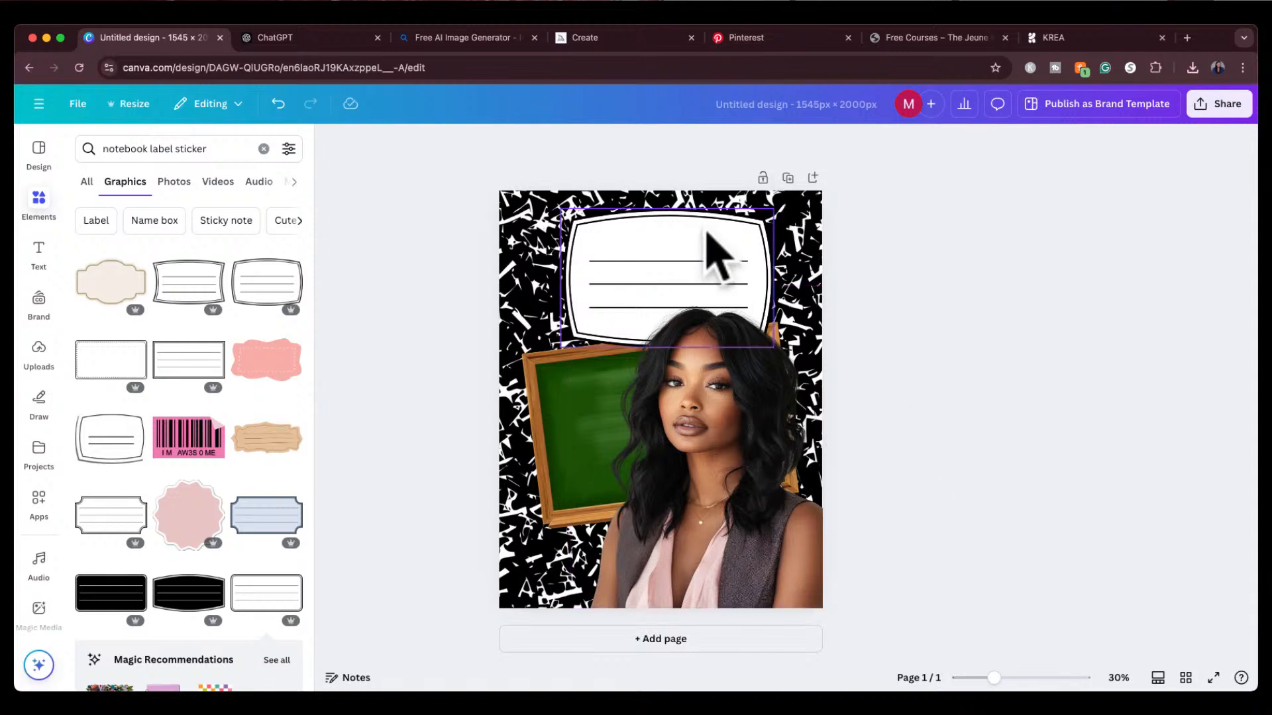
Step: Shrink the lined label, centre it near the cover's upper edge, and delete it
left_click(713, 259)
left_click_drag(772, 345, 712, 301)
left_click_drag(676, 250, 708, 242)
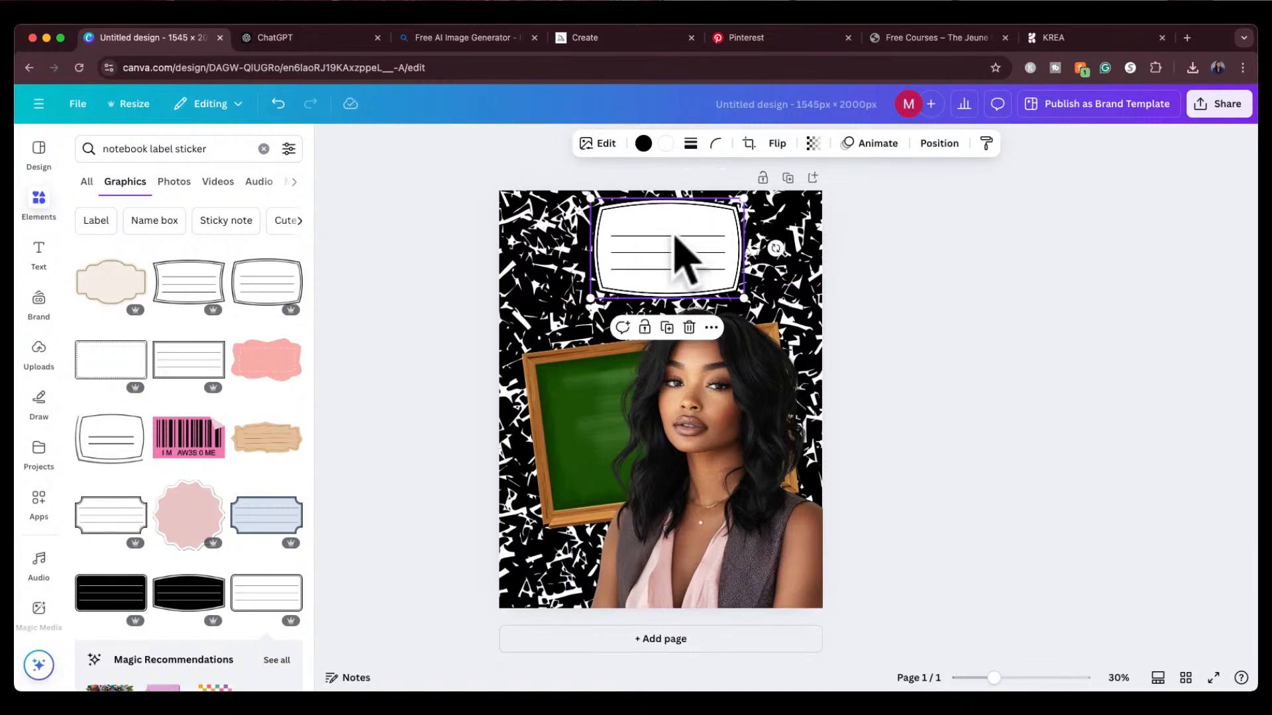
key("Delete")
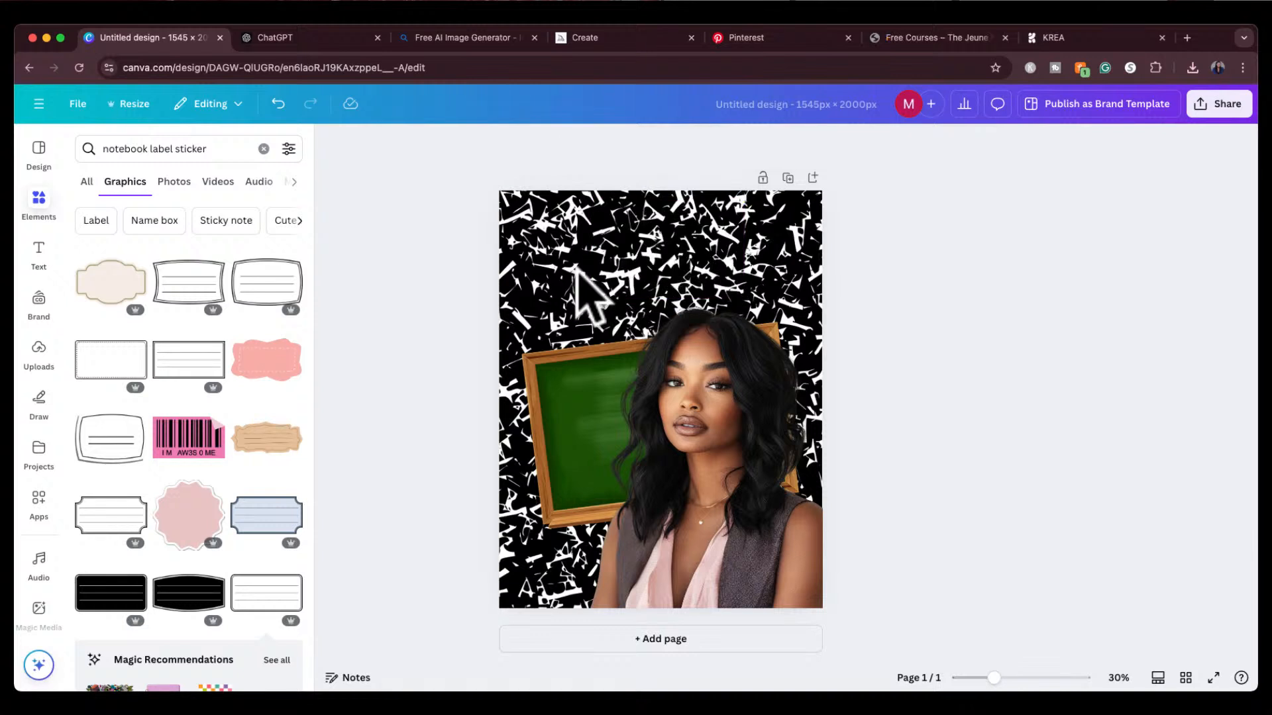
Step: Add the rectangular lined label graphic, enlarge it, and centre it near the cover's upper edge
left_click(189, 361)
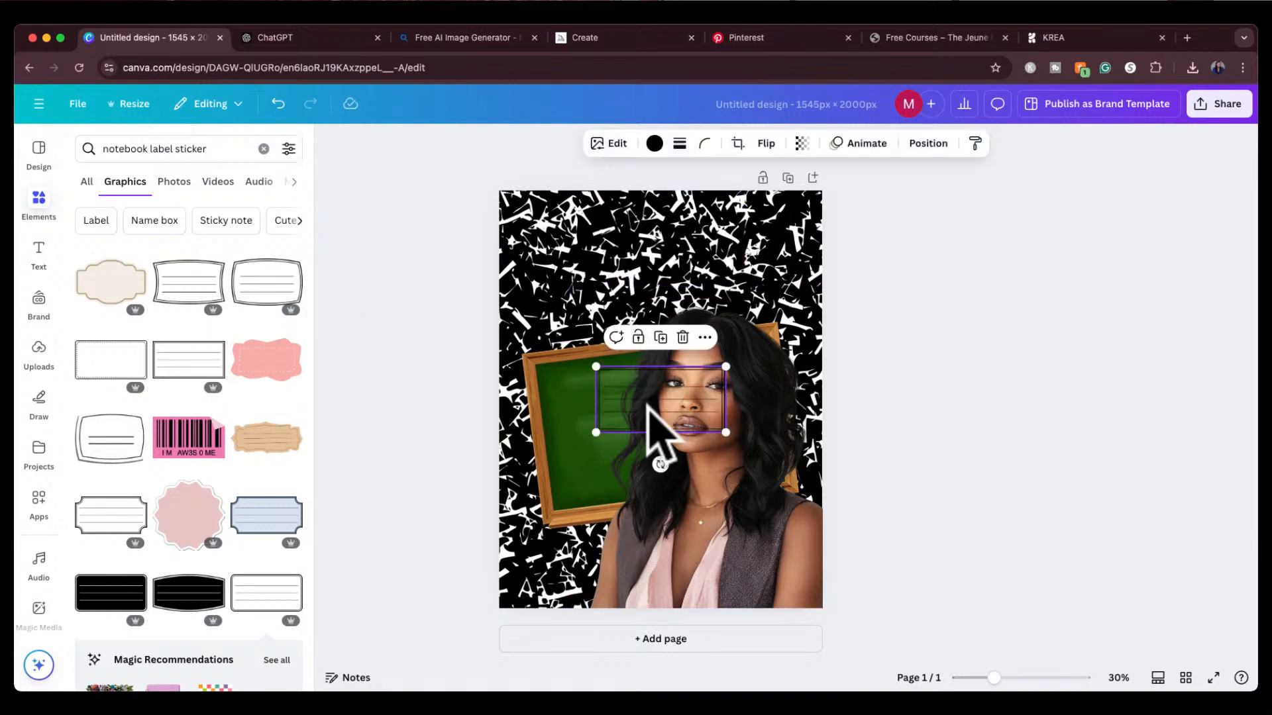
left_click_drag(659, 426, 599, 252)
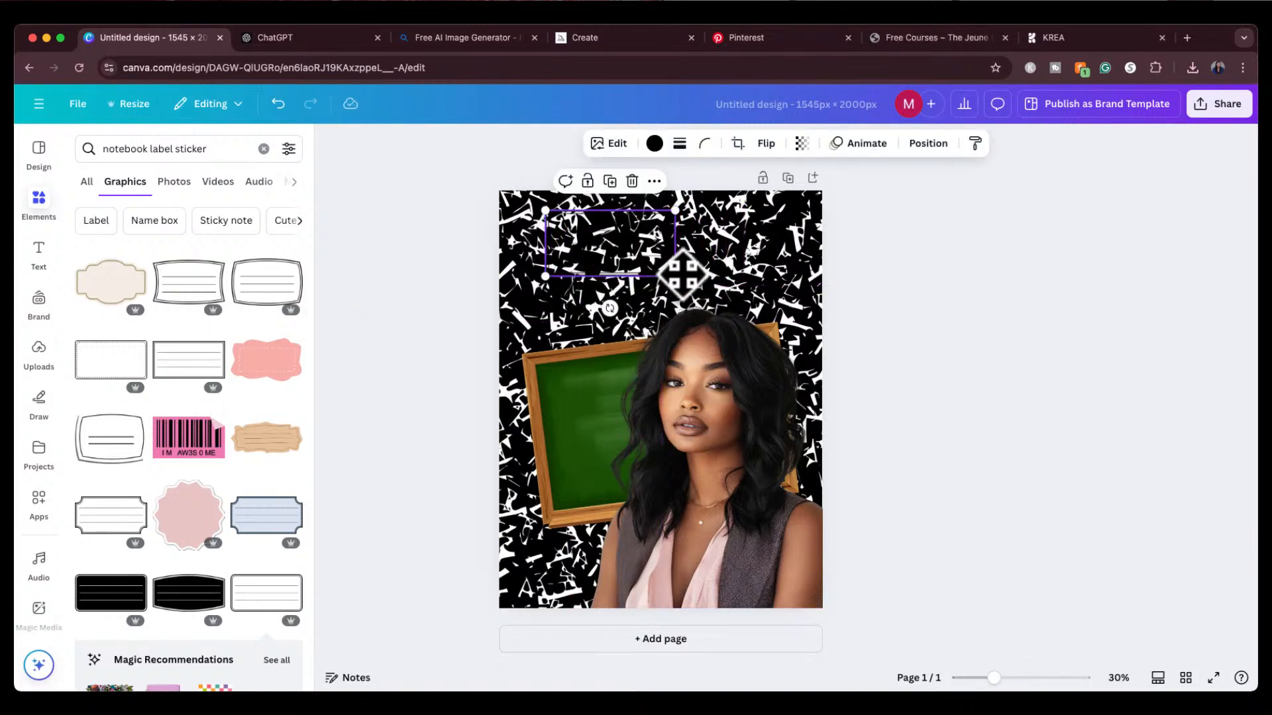
left_click_drag(672, 275, 739, 310)
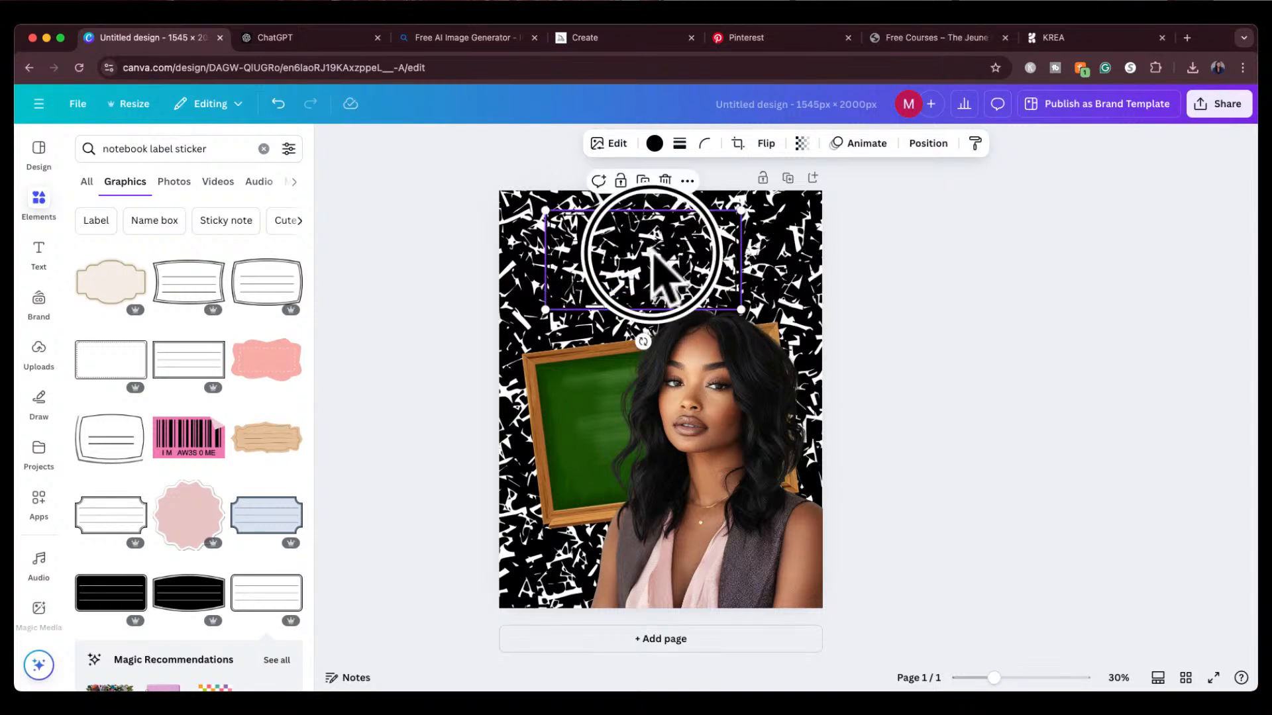
left_click_drag(654, 250, 672, 244)
Step: Clear the label search, add a square shape to the cover, and fill it with white
left_click(38, 199)
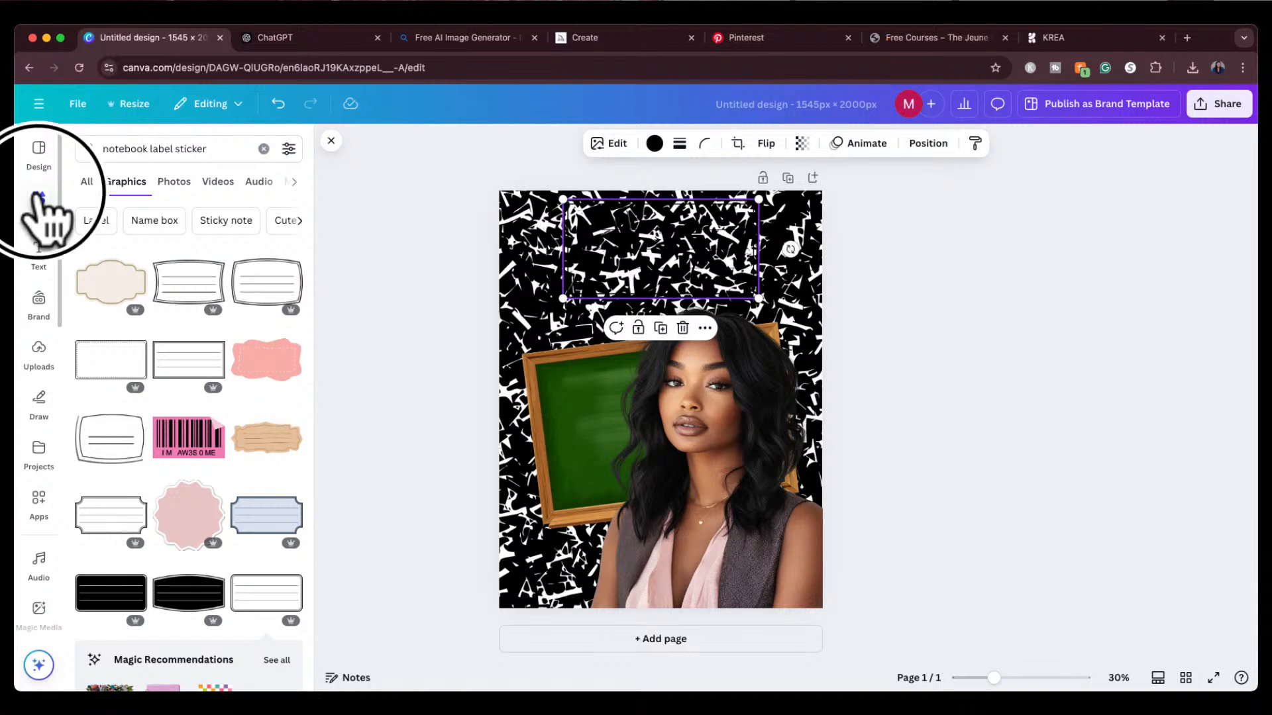
left_click(263, 155)
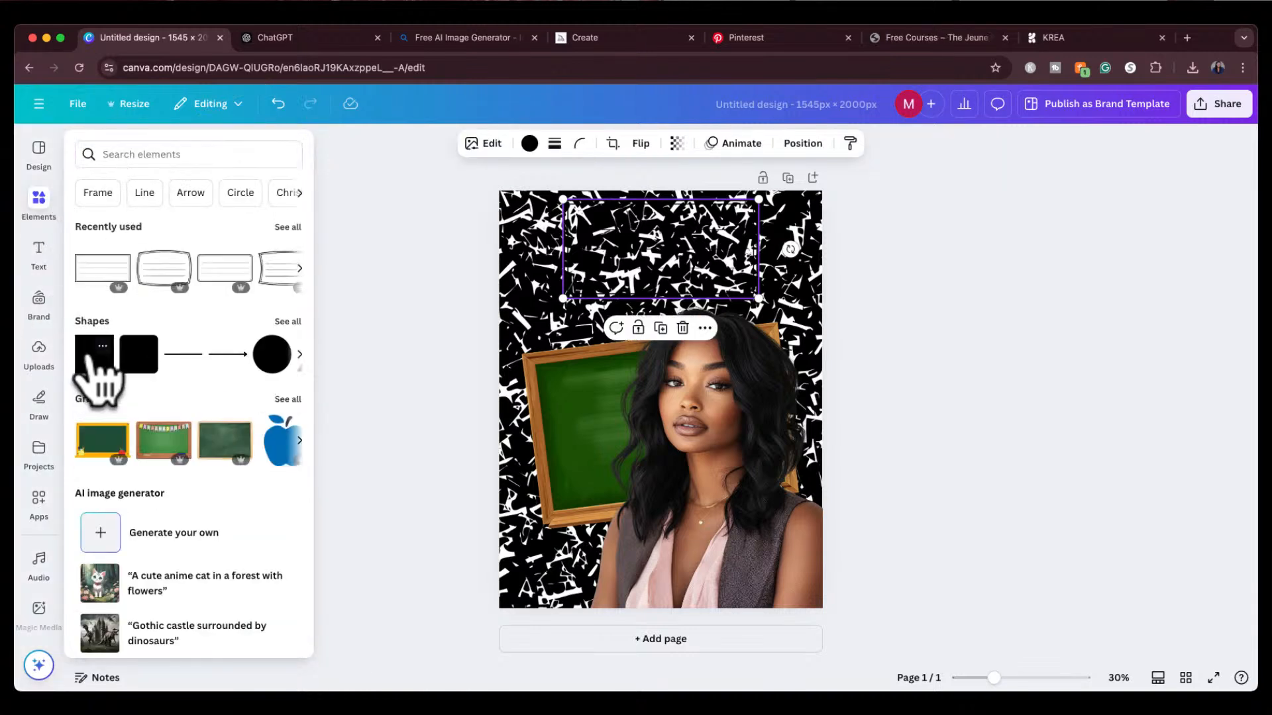
left_click(94, 358)
left_click(355, 144)
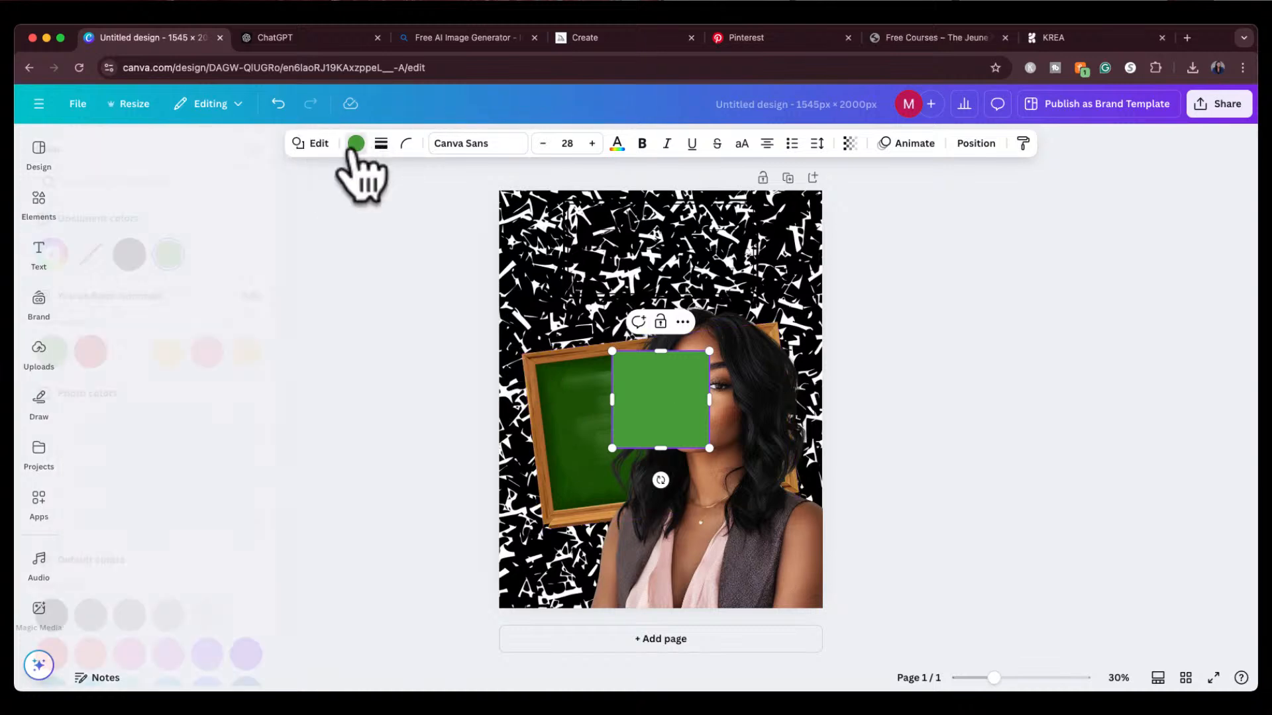
left_click(247, 257)
left_click(1079, 401)
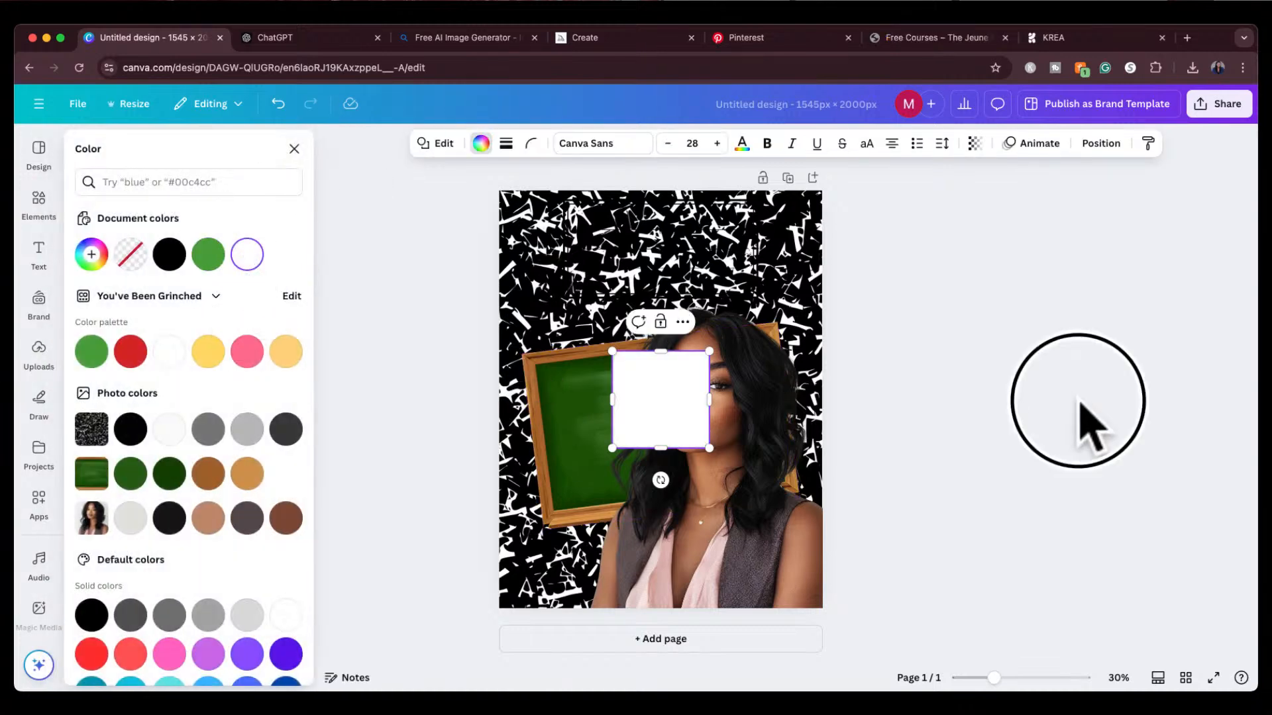
double_click(653, 398)
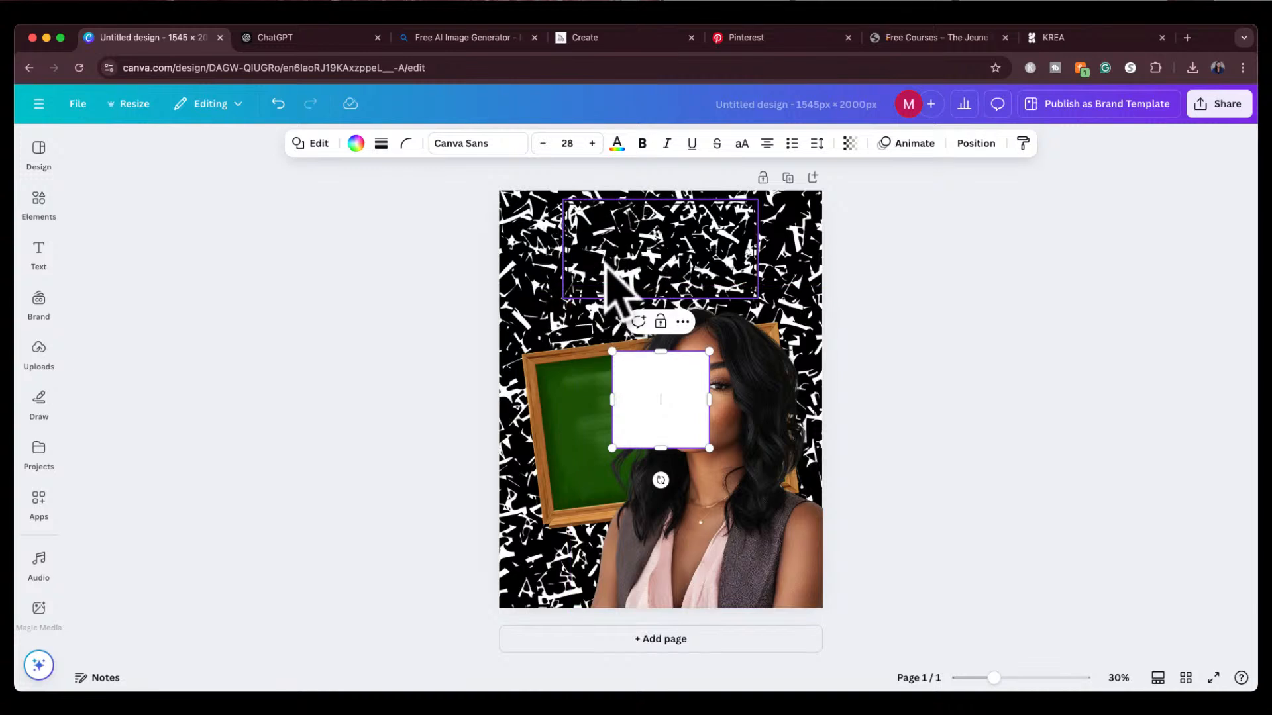
Step: Fit the white square to the lined label's frame and layer it directly behind the label
left_click_drag(653, 424, 596, 259)
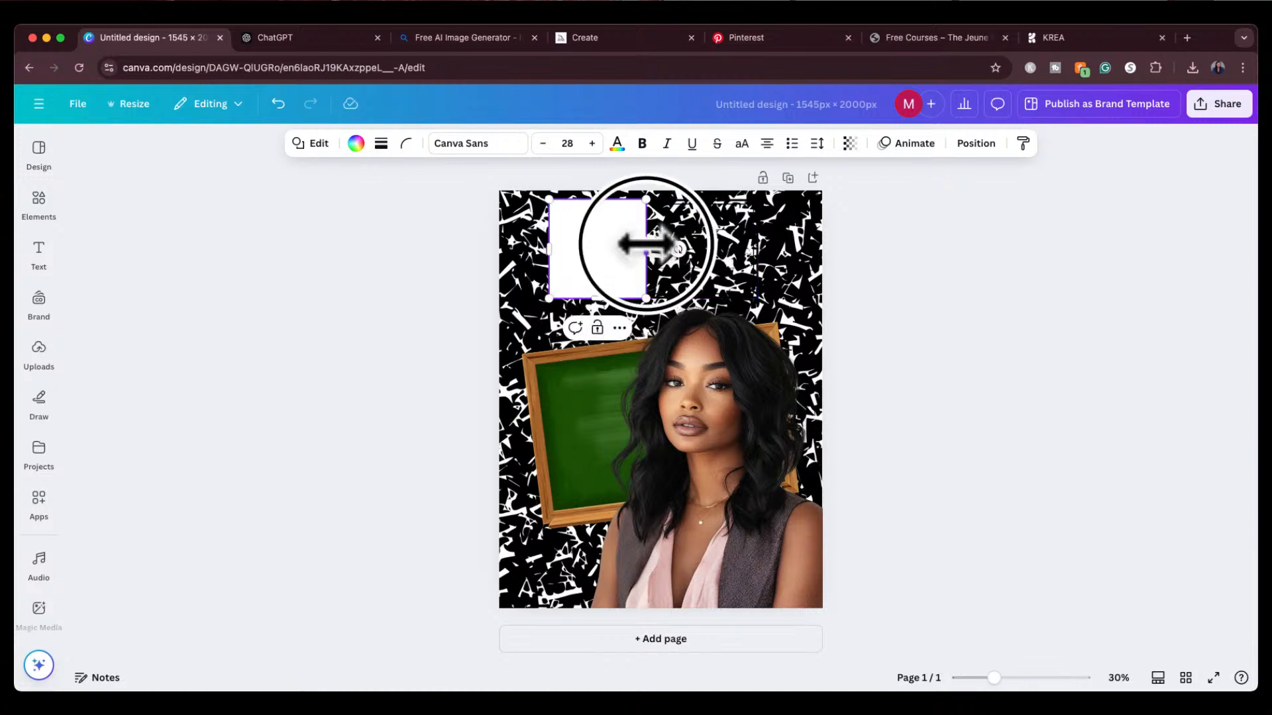
left_click_drag(647, 249, 768, 247)
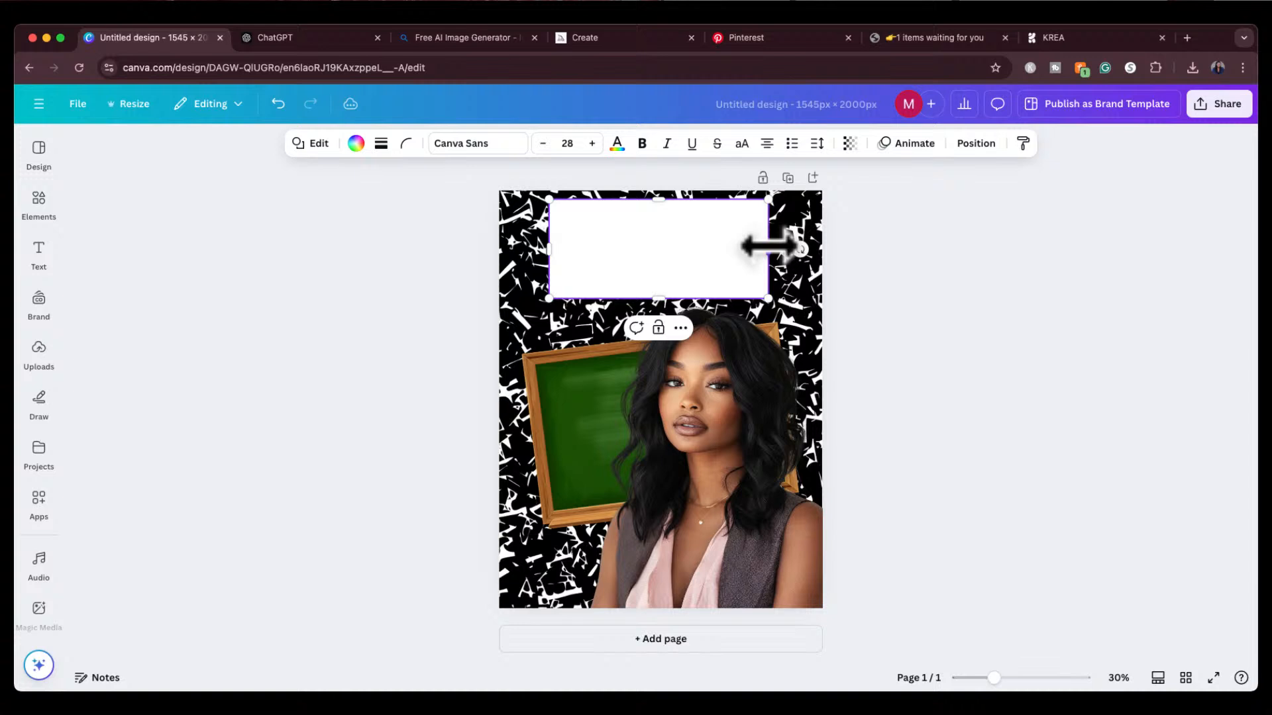
left_click(976, 143)
left_click(253, 188)
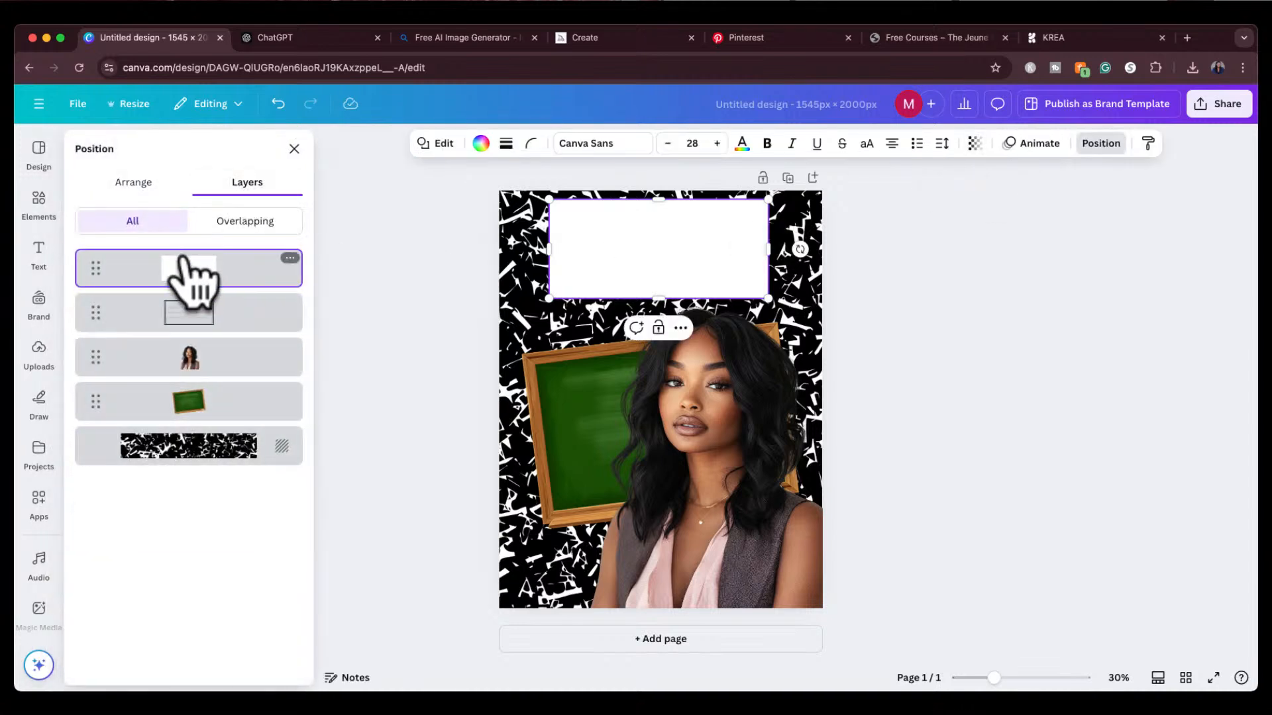
left_click_drag(240, 283, 243, 324)
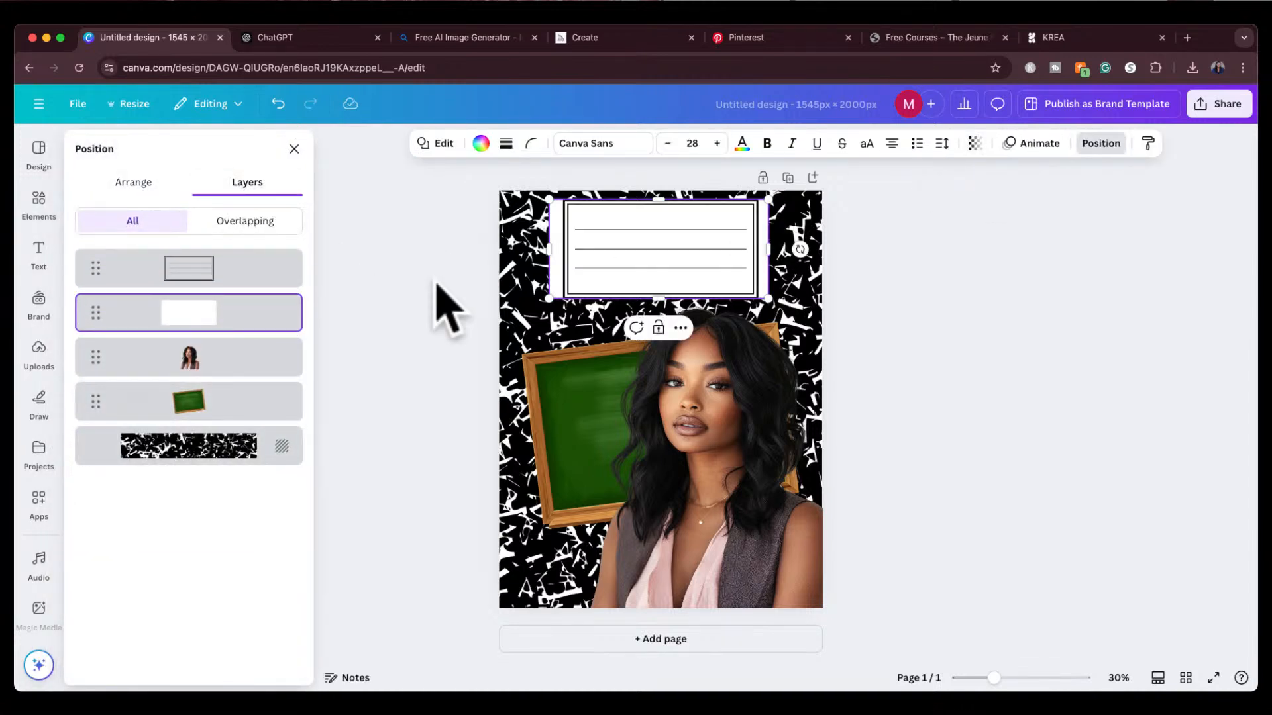
left_click_drag(548, 251, 563, 250)
left_click_drag(768, 248, 759, 248)
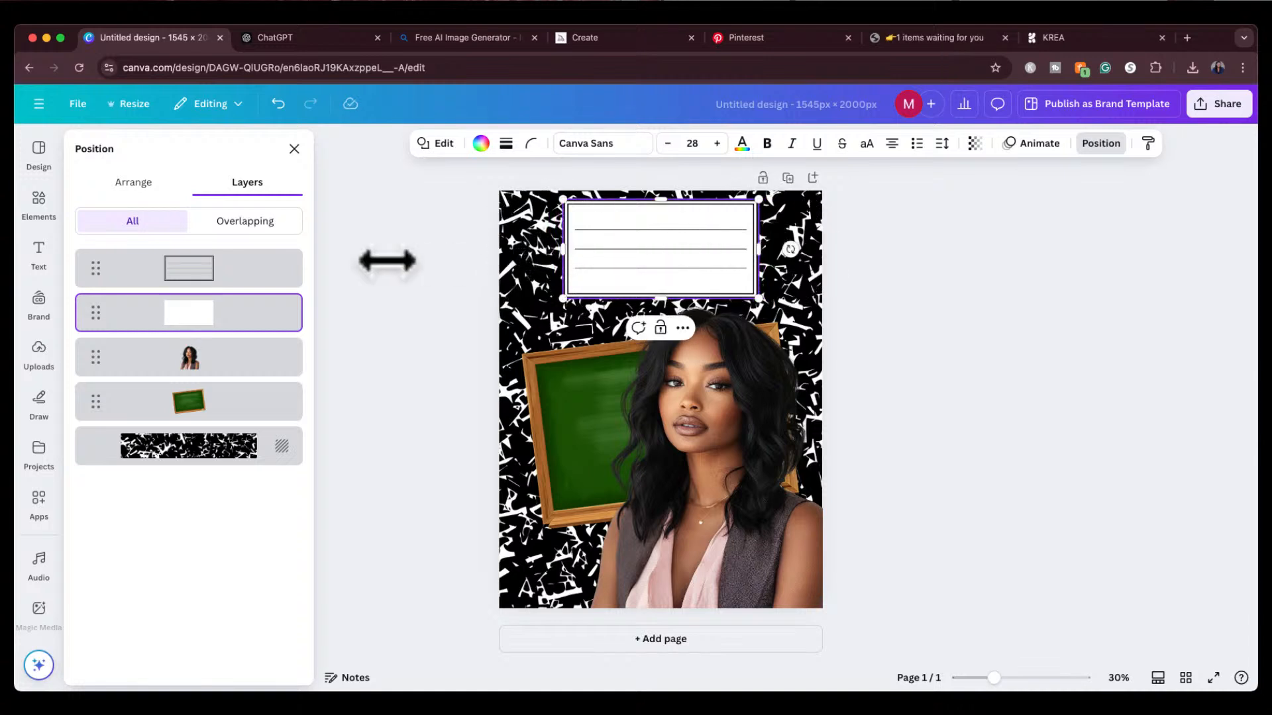
Step: Group the lined label with its white backing and nudge the group slightly higher on the cover
left_click(230, 273, "shift")
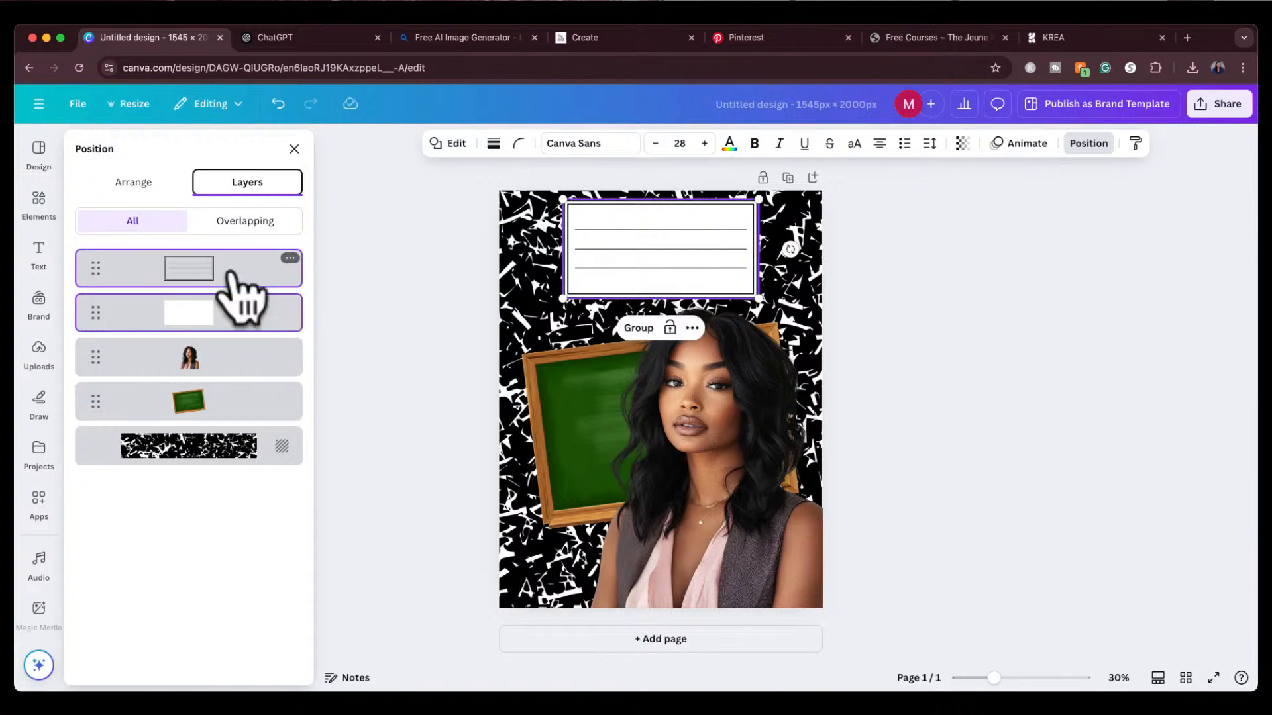
left_click(636, 328)
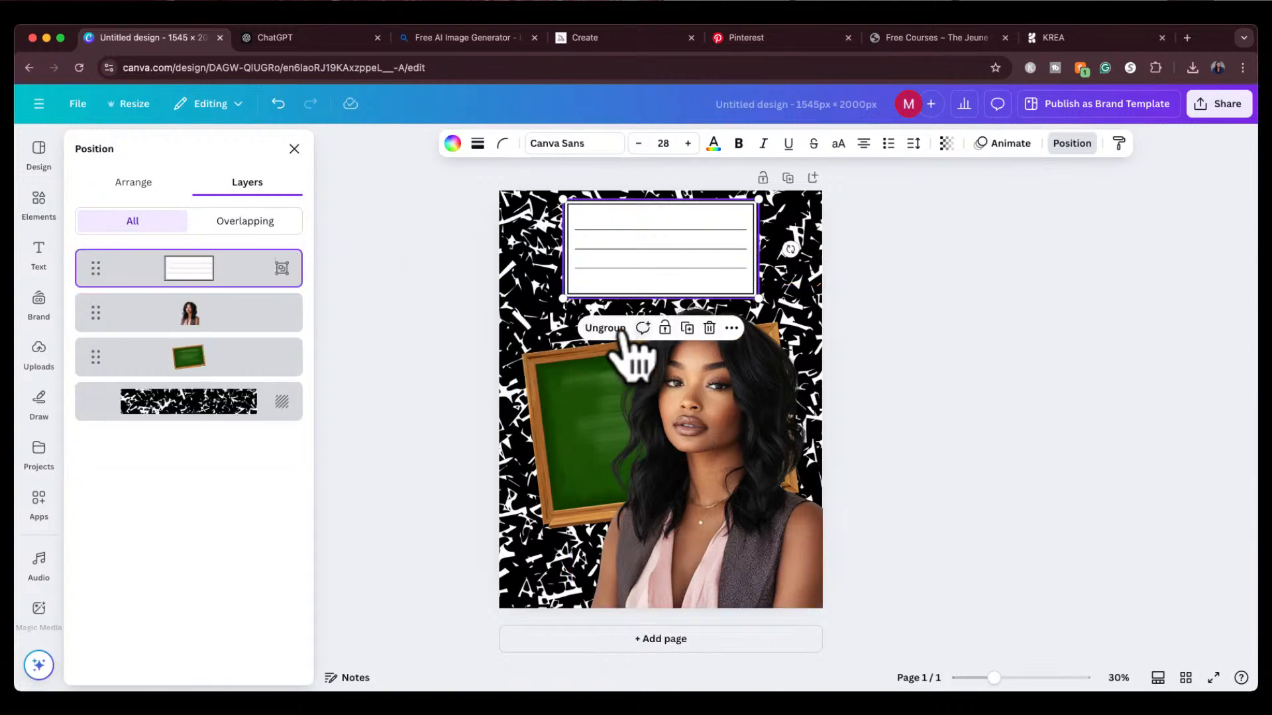
mouse_move(640, 252)
left_mouse_down()
mouse_move(693, 218)
mouse_move(642, 254)
mouse_move(654, 237)
left_mouse_up()
Step: Raise the chalkboard against the label's lower edge, and slightly enlarge and reposition the woman's portrait in the cover's lower right corner
left_click(550, 382)
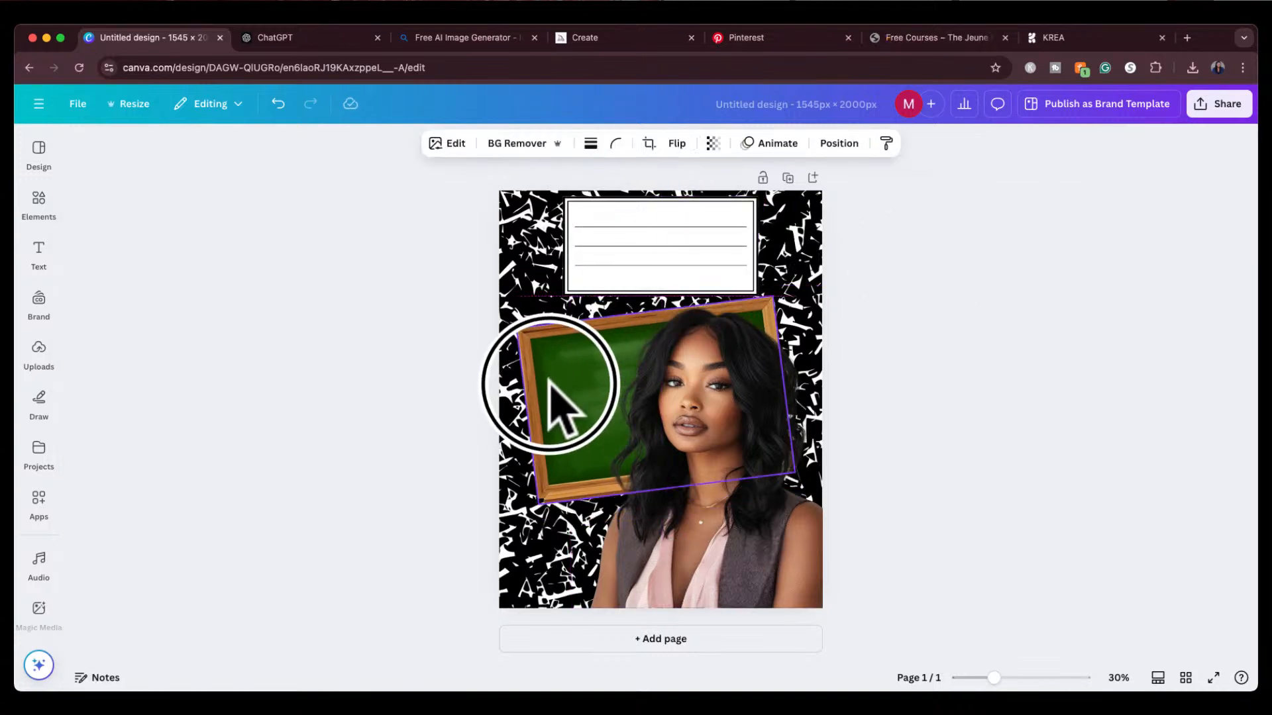
left_click_drag(550, 383, 544, 361)
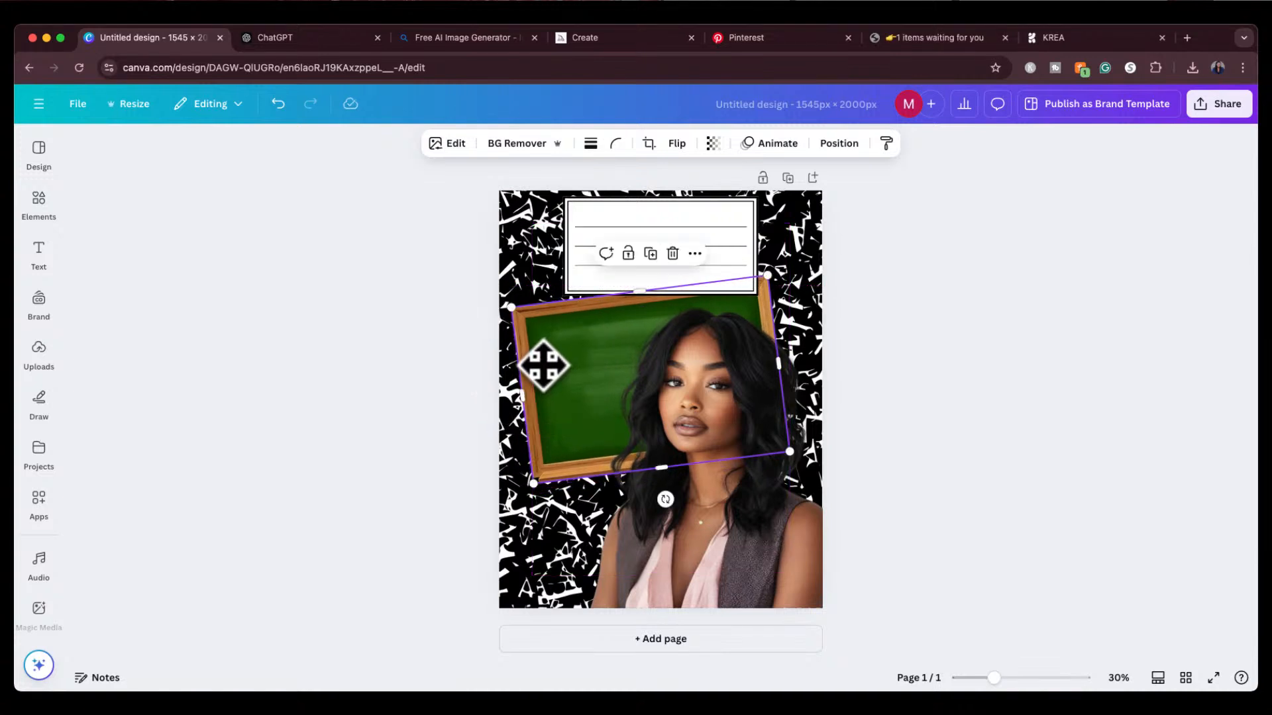
left_click(700, 538)
left_click_drag(570, 286, 555, 266)
left_click_drag(733, 459, 739, 460)
left_click(928, 369)
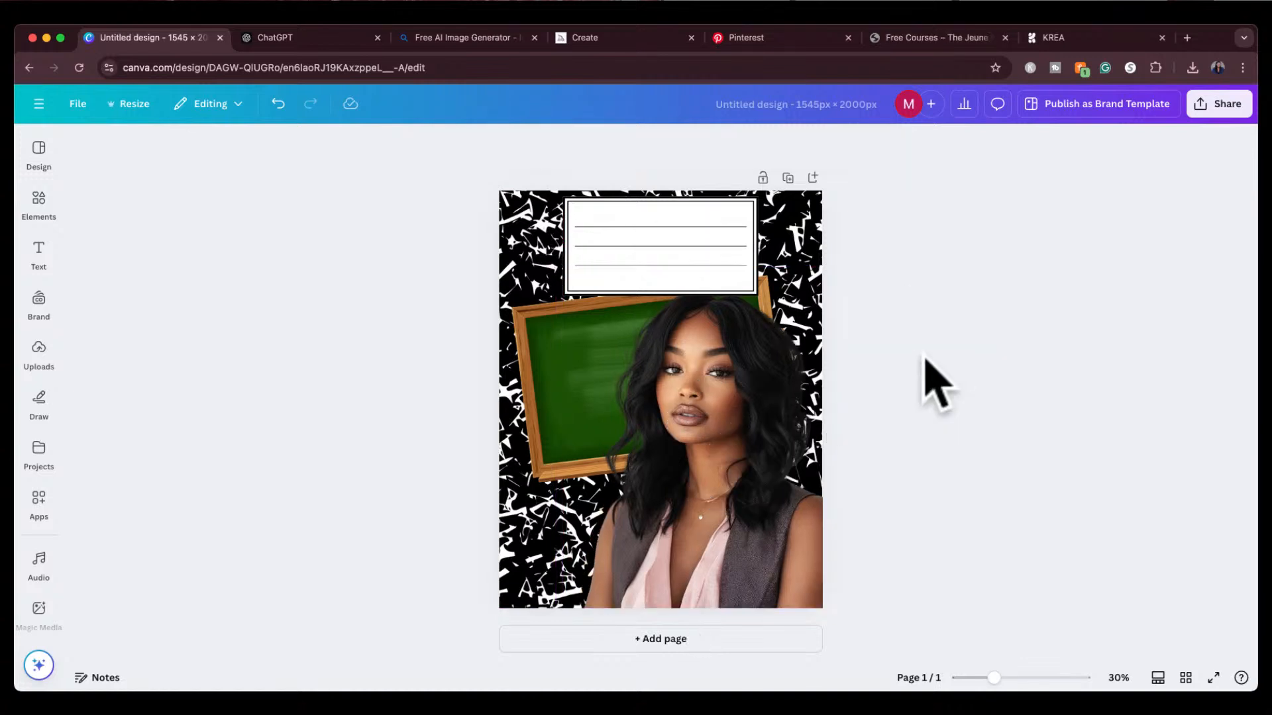
left_click_drag(715, 404, 717, 424)
left_click(915, 345)
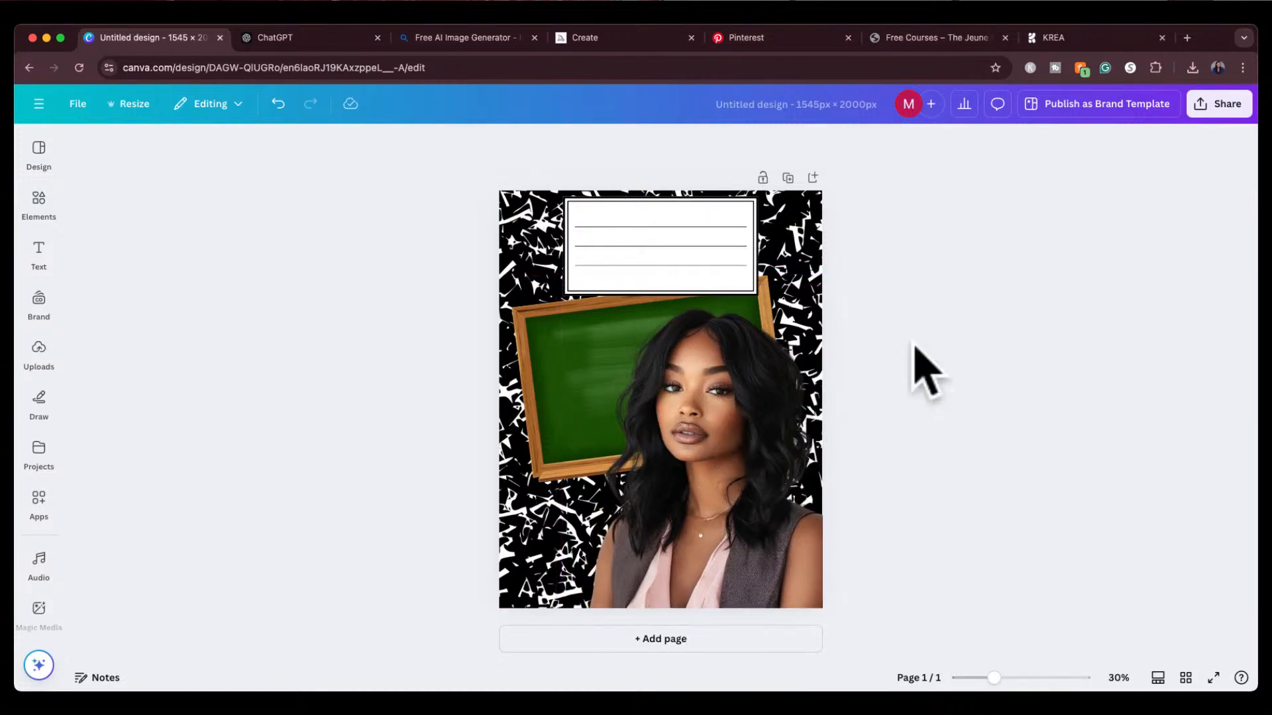
Step: Compare with the Digital Products Playbook cover on Pinterest, and enlarge the label group, keeping it centred near the cover's upper edge
left_click(789, 39)
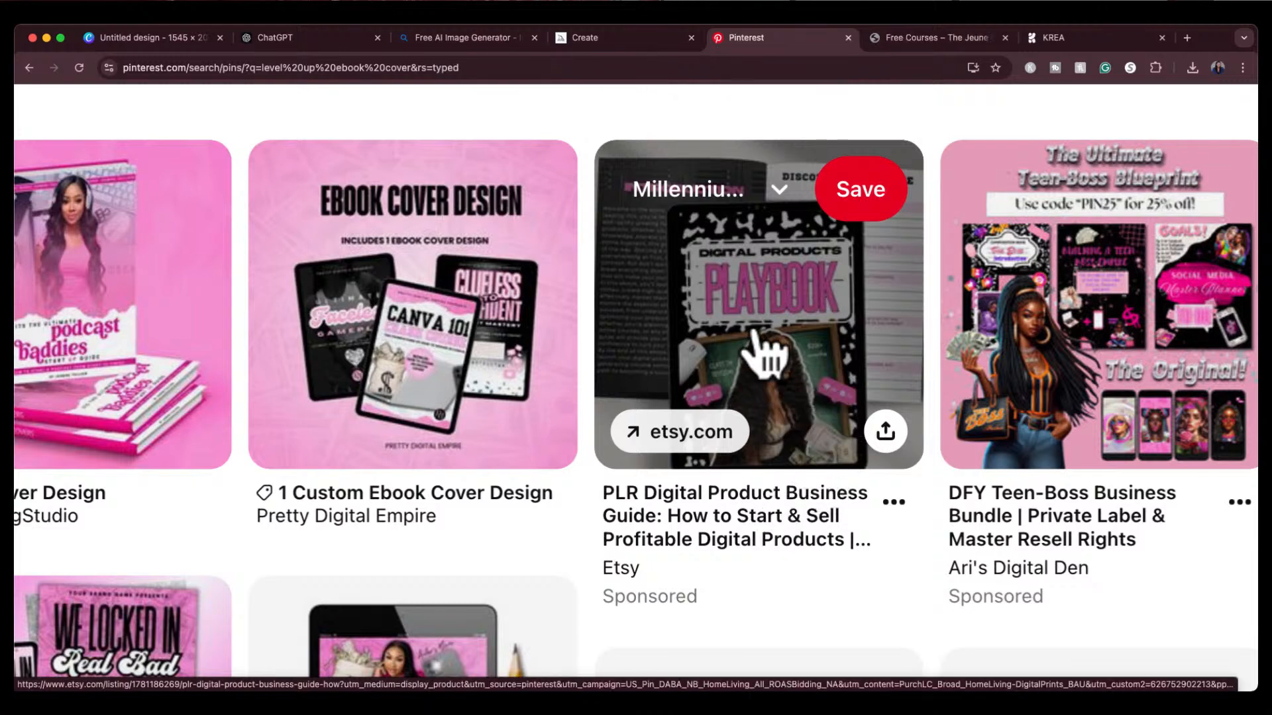
left_click(143, 38)
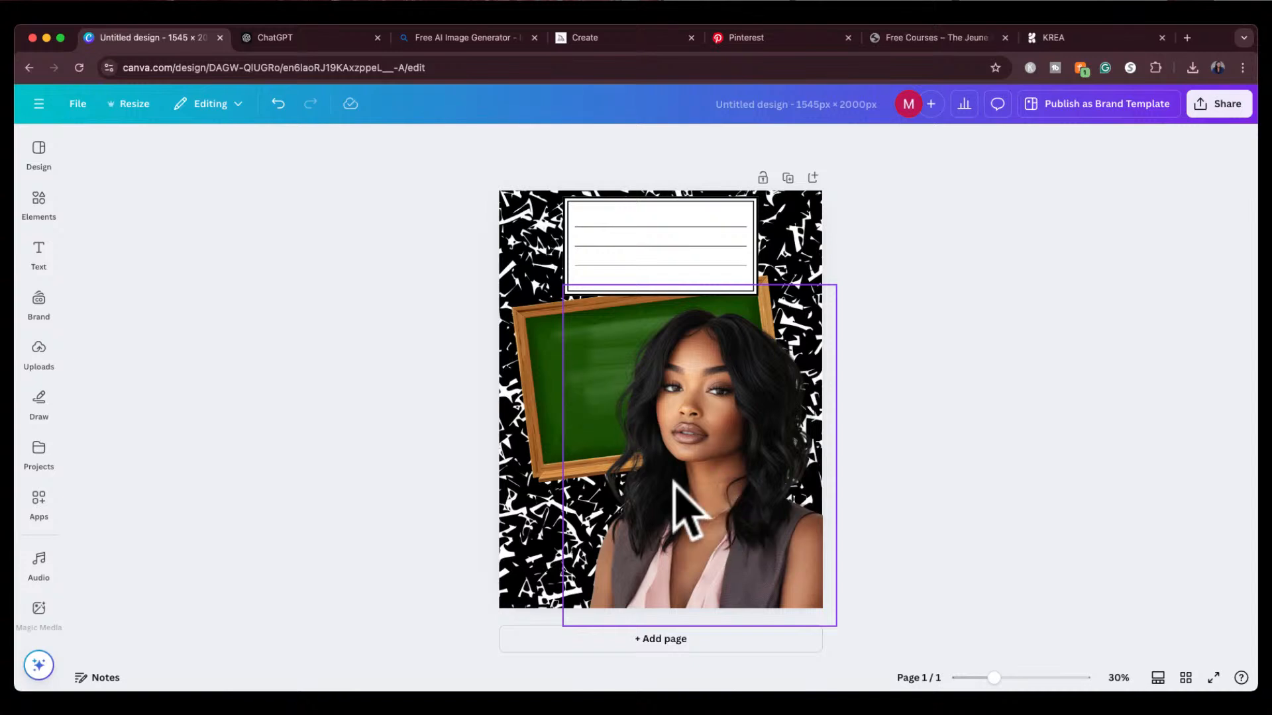
left_click(646, 272)
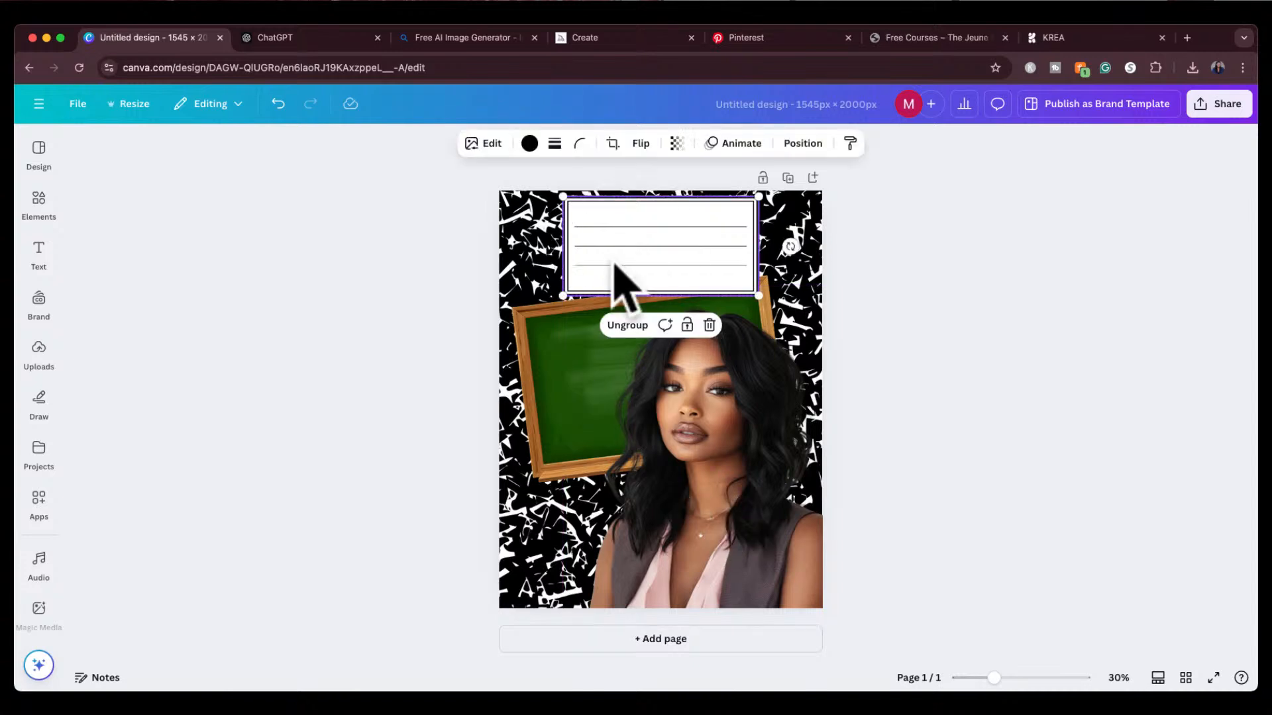
left_click_drag(563, 296, 542, 306)
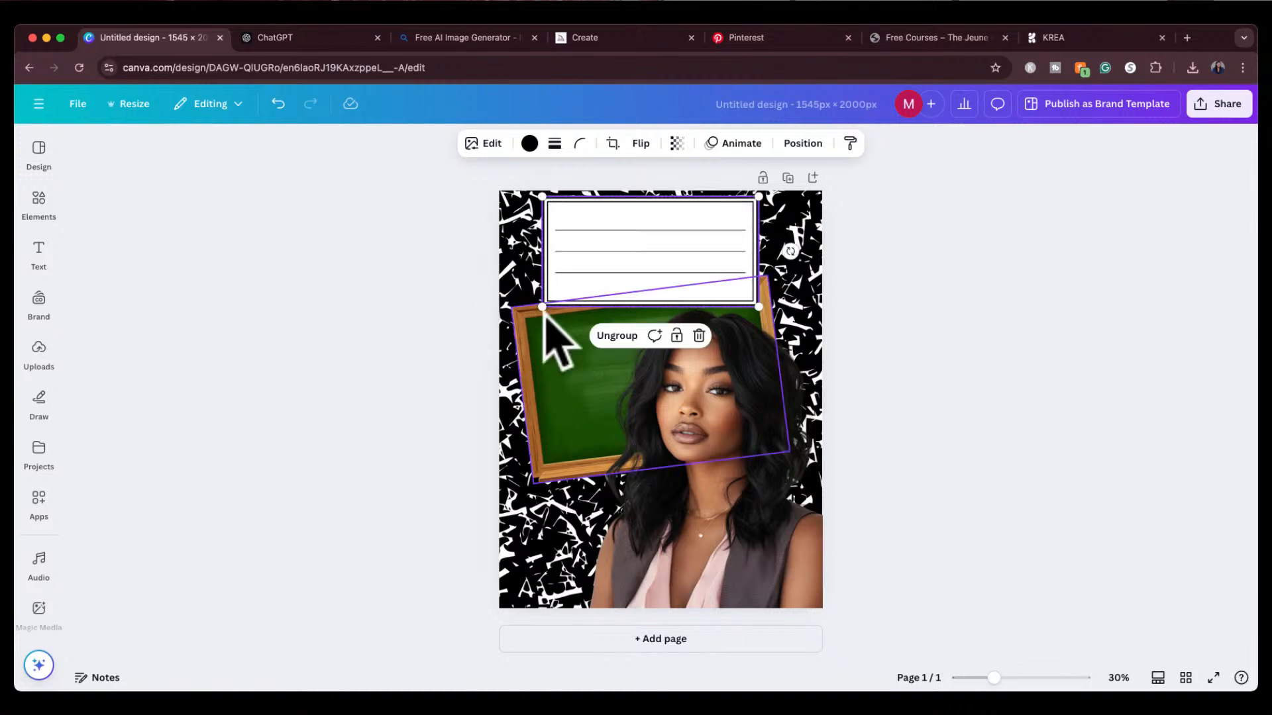
left_click_drag(661, 253, 670, 252)
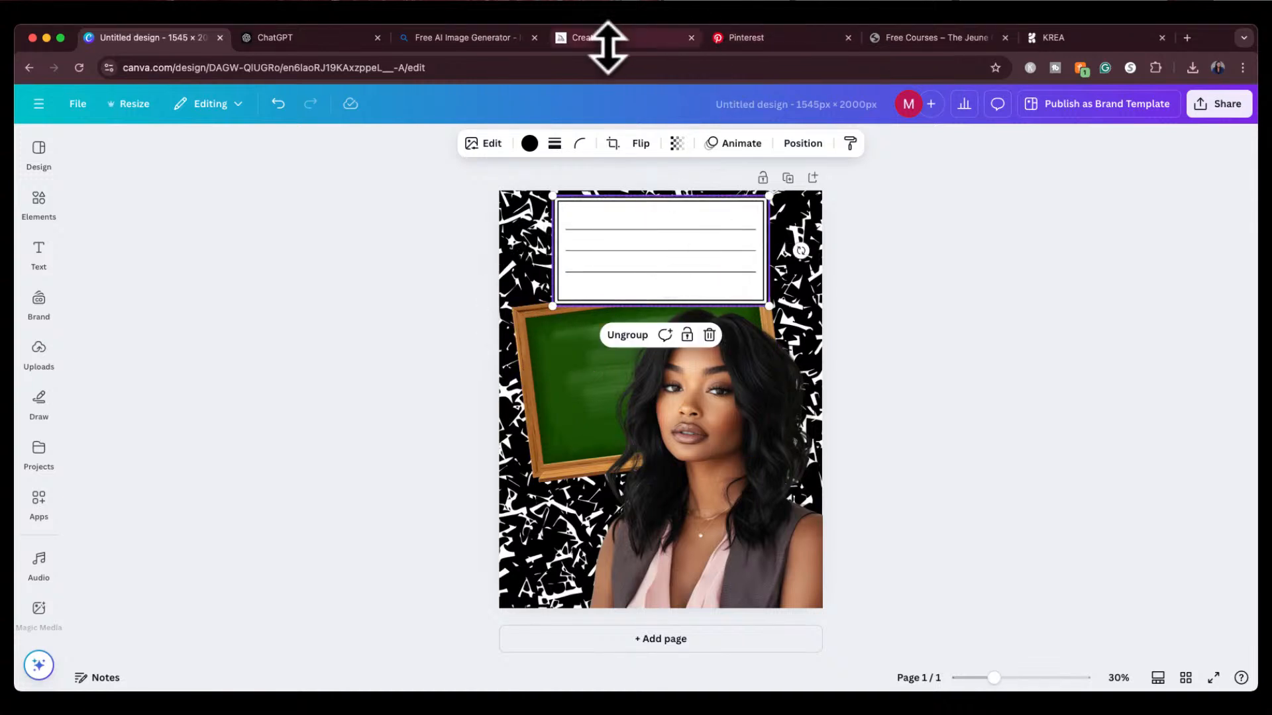
left_click(752, 38)
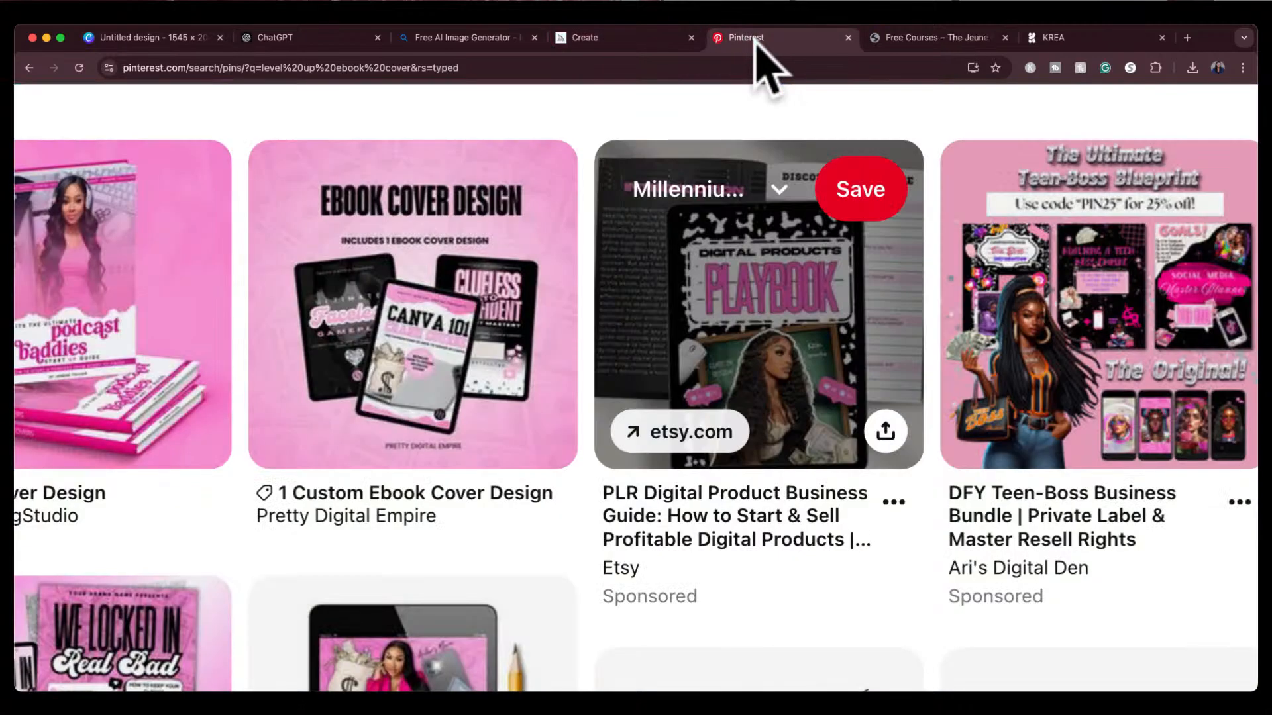
left_click(174, 38)
Step: Switch to ChatGPT and ask for a title, not too long, for an ebook that teaches people about digital products
left_click(308, 39)
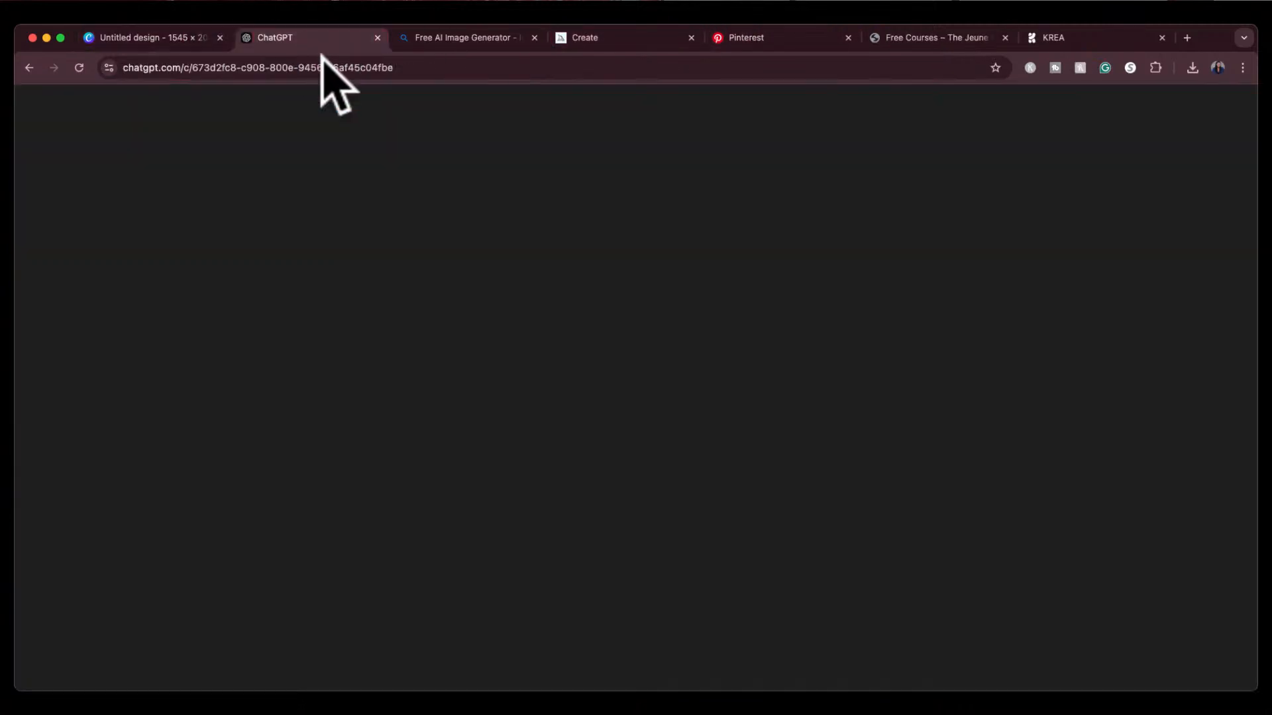
scroll(573, 417, "down", 20)
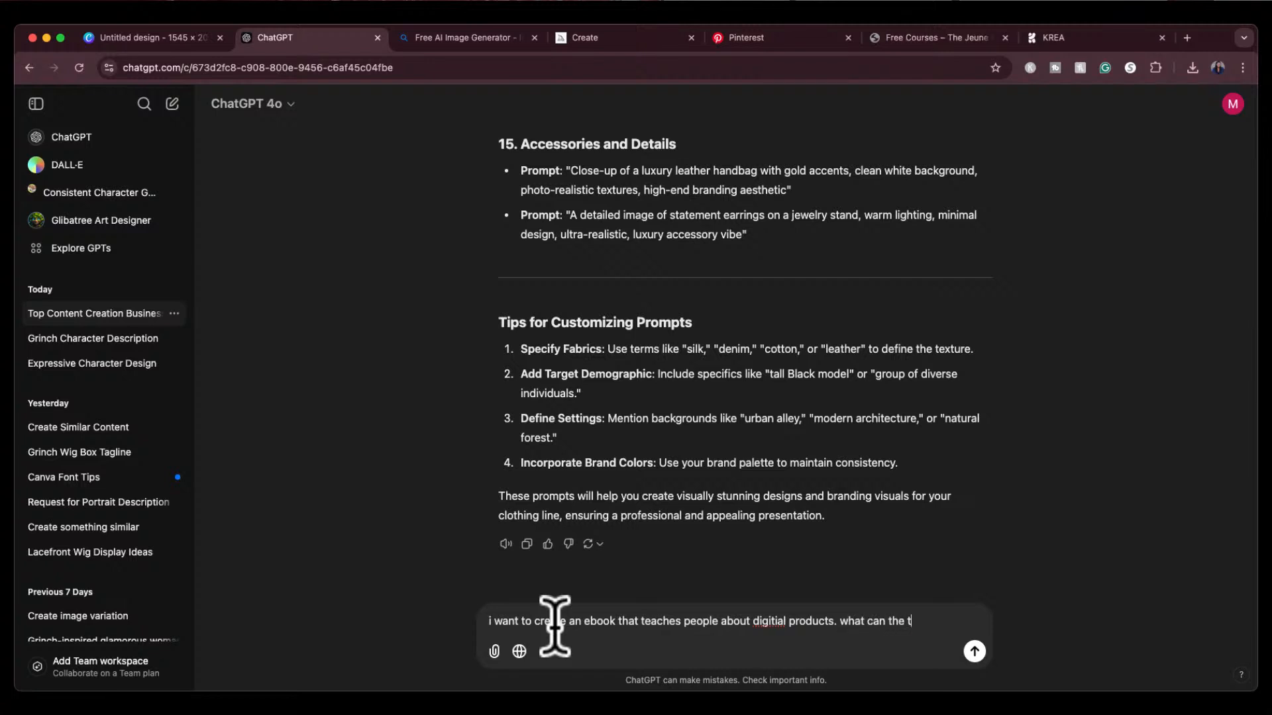
type("ook be. dont make it too long")
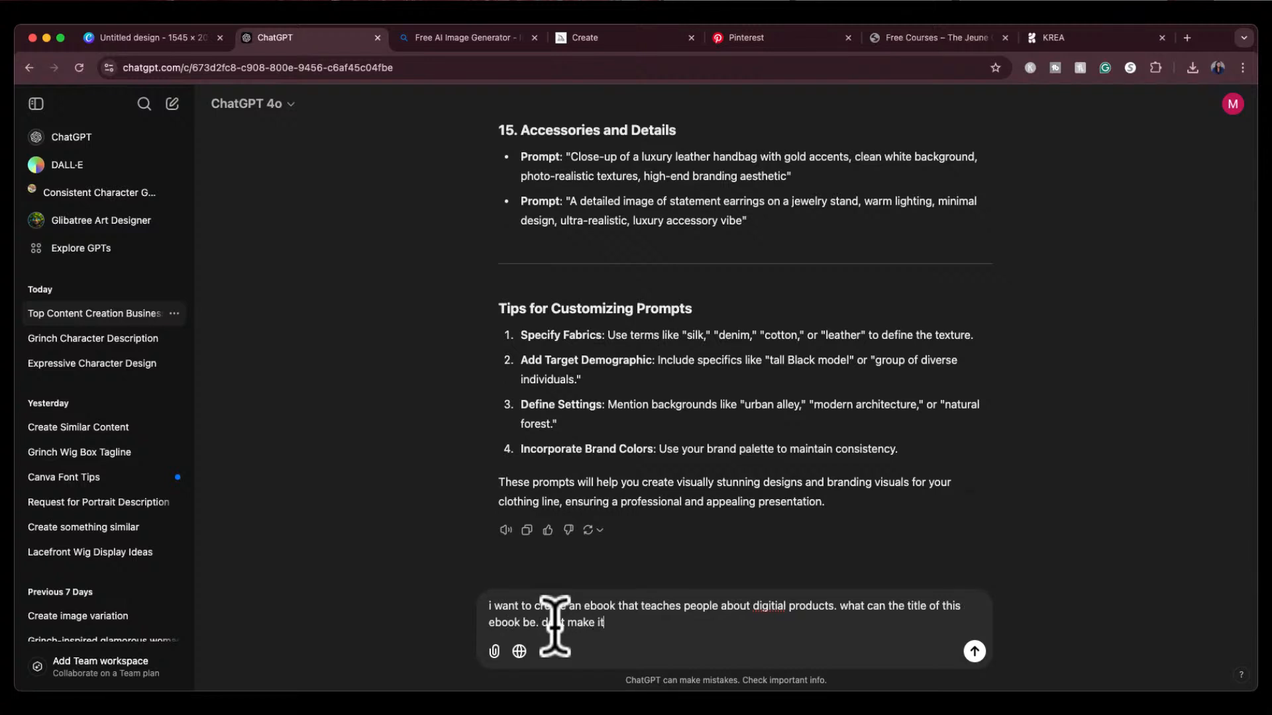
right_click(772, 605)
left_click(795, 324)
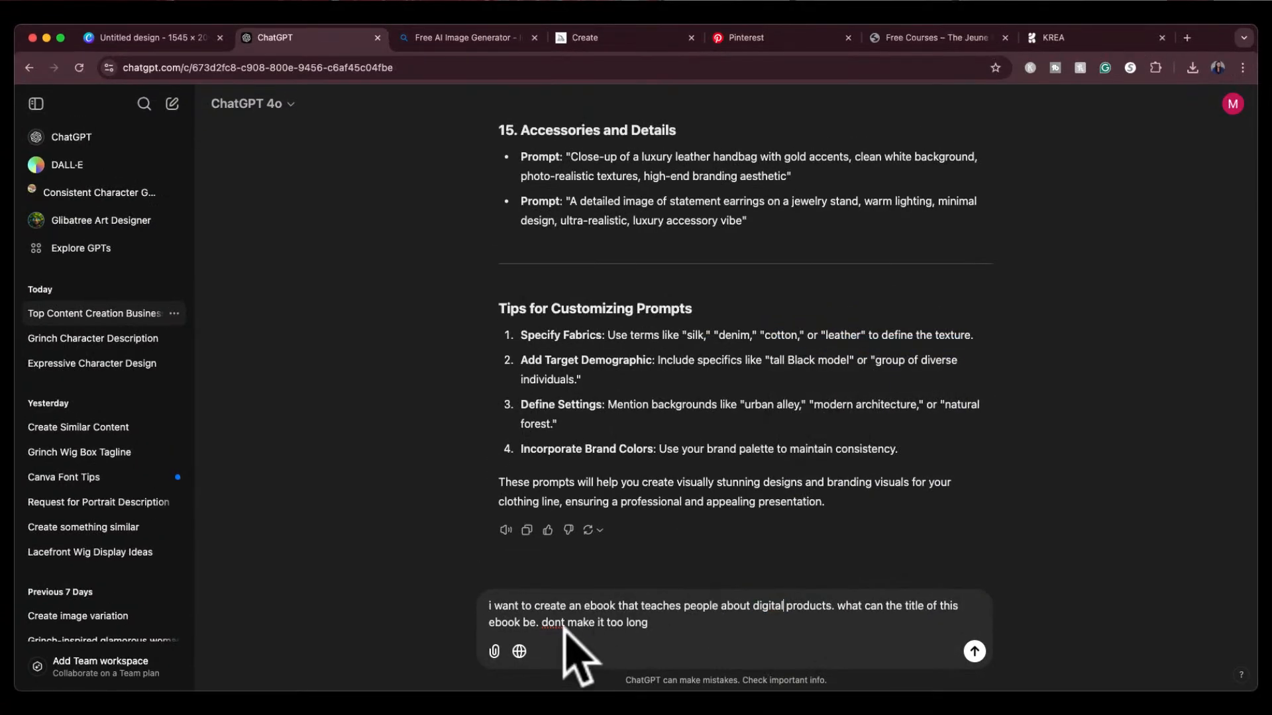
left_click(701, 624)
key("Return")
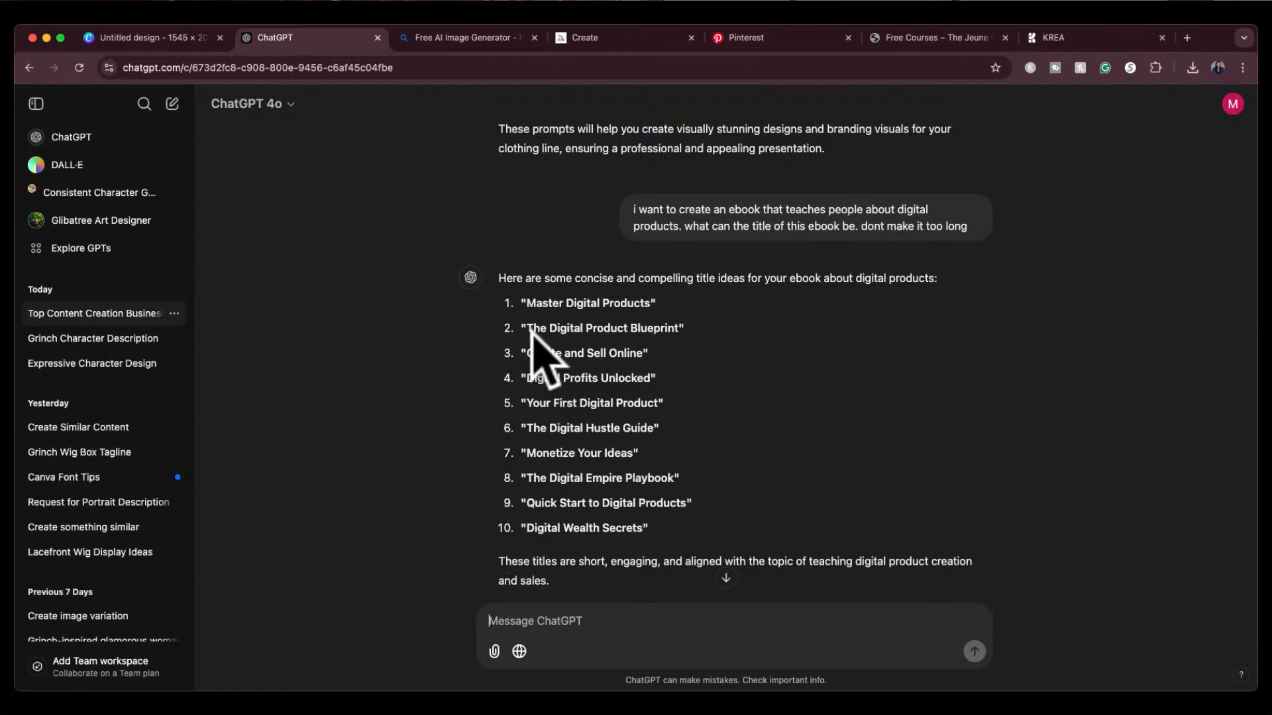
Step: Copy the suggested title "Digital Wealth Secrets" from the list of title ideas
left_click_drag(528, 328, 677, 326)
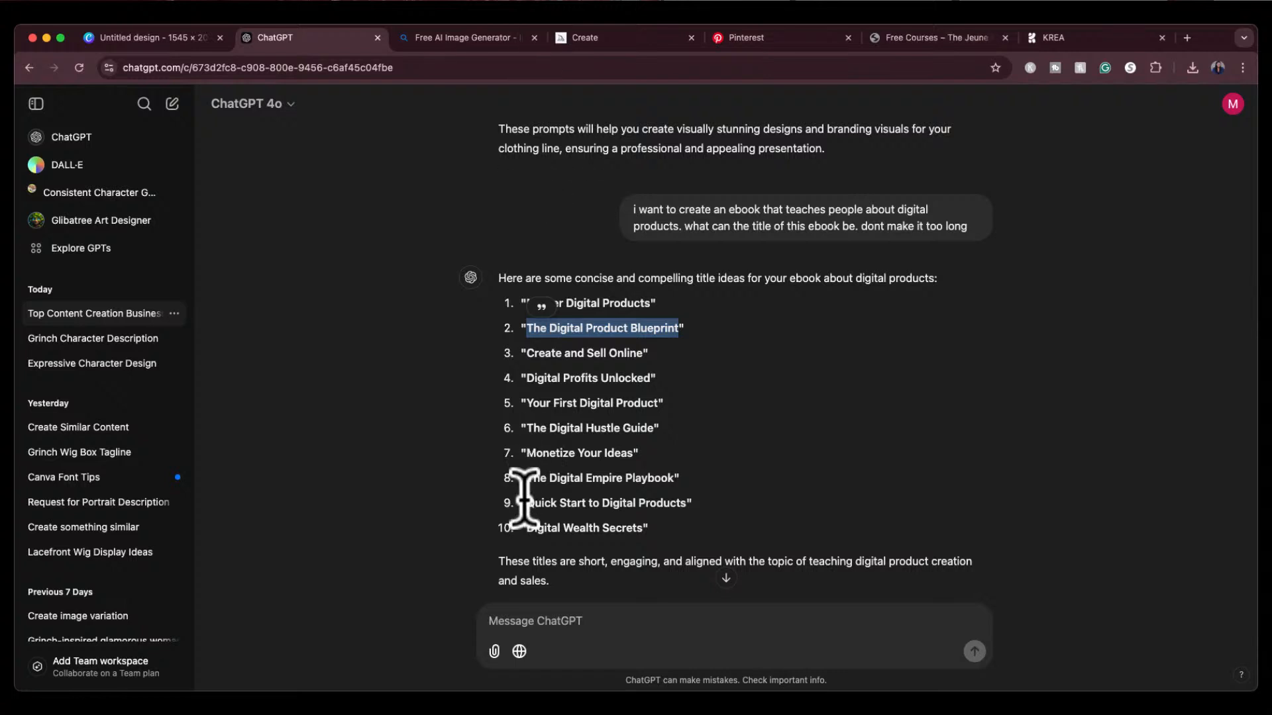
left_click_drag(526, 529, 641, 530)
key("super+c")
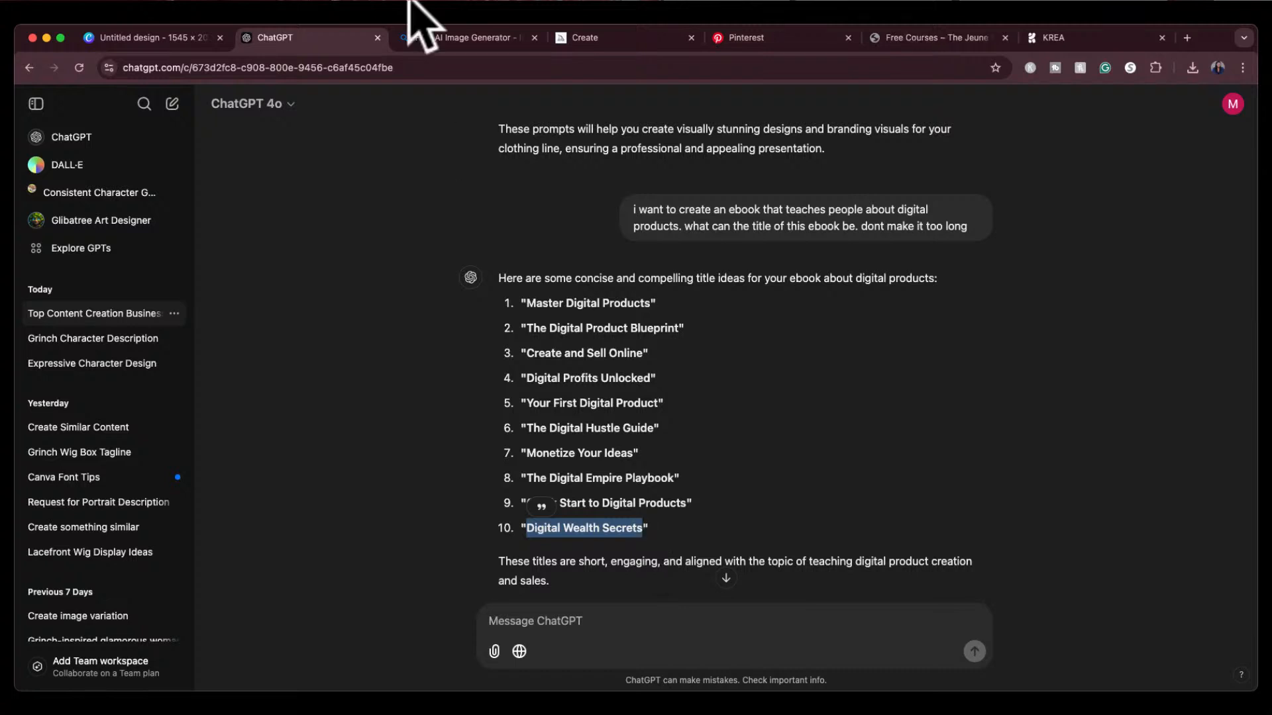
Step: Switch to the Canva cover design and add a Grinchmas text line reading "Digital Wealth Secrets" in black on the label
left_click(168, 31)
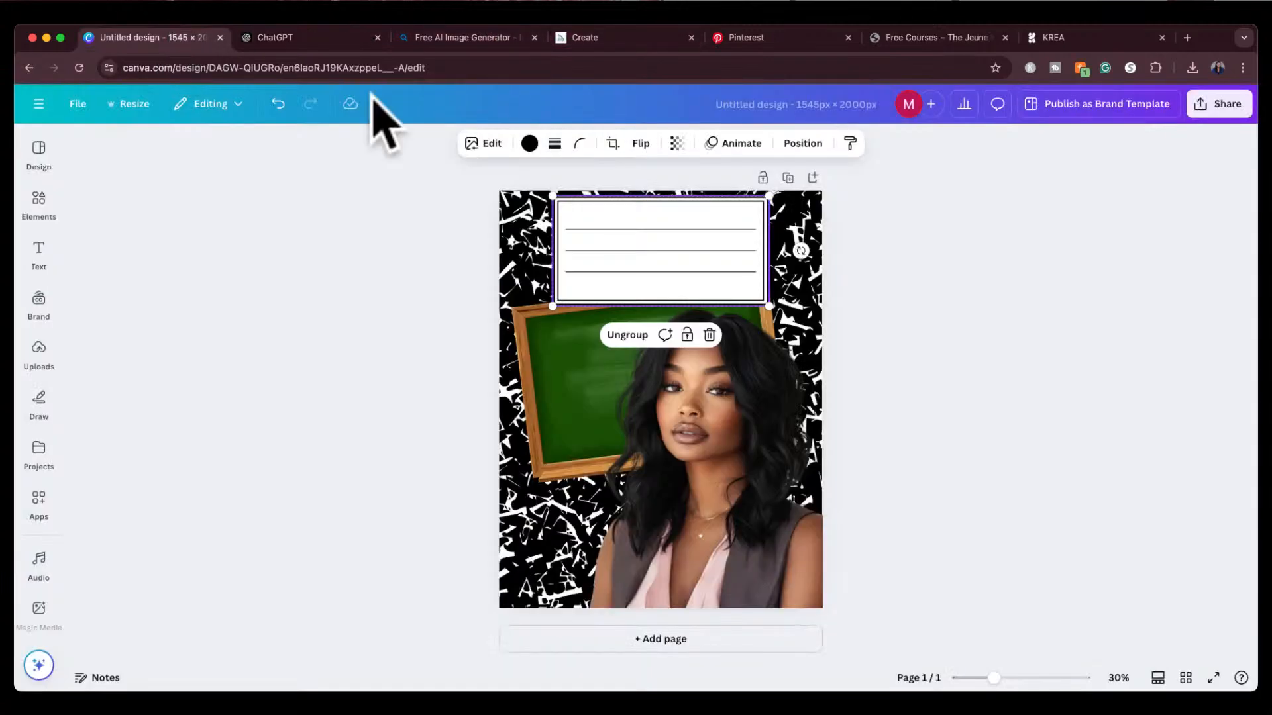
left_click(27, 262)
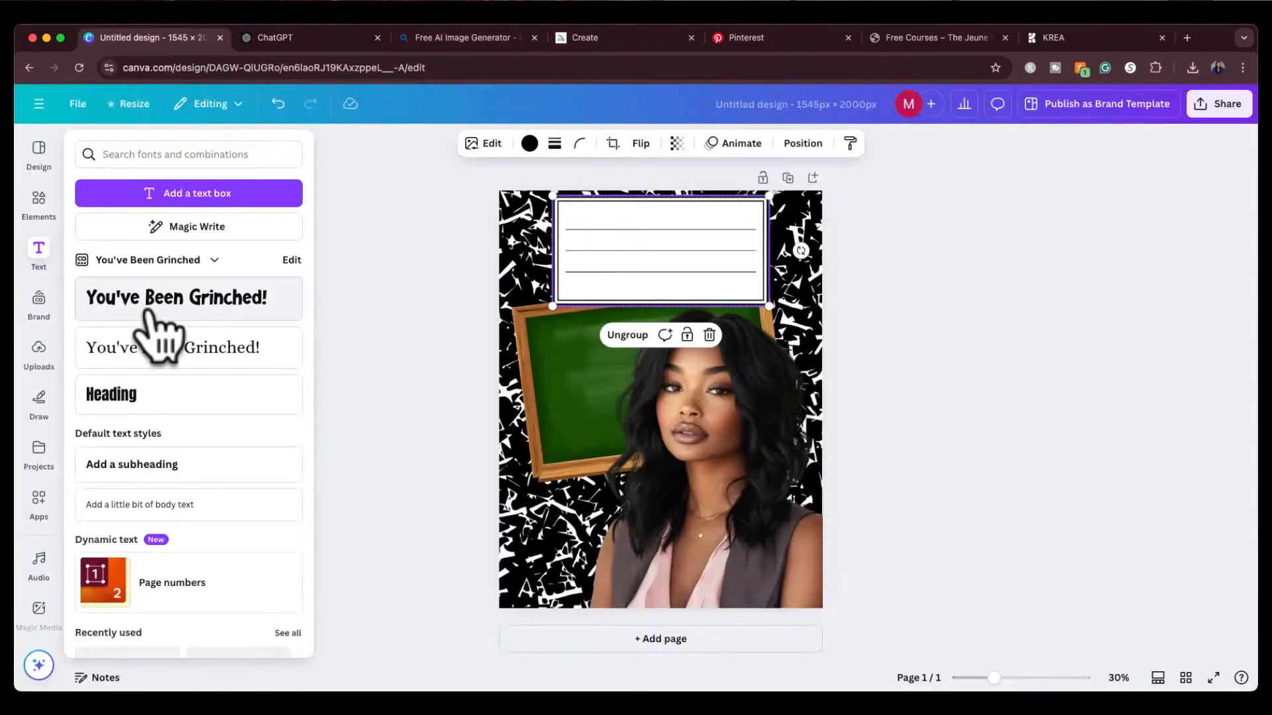
left_click_drag(152, 308, 670, 242)
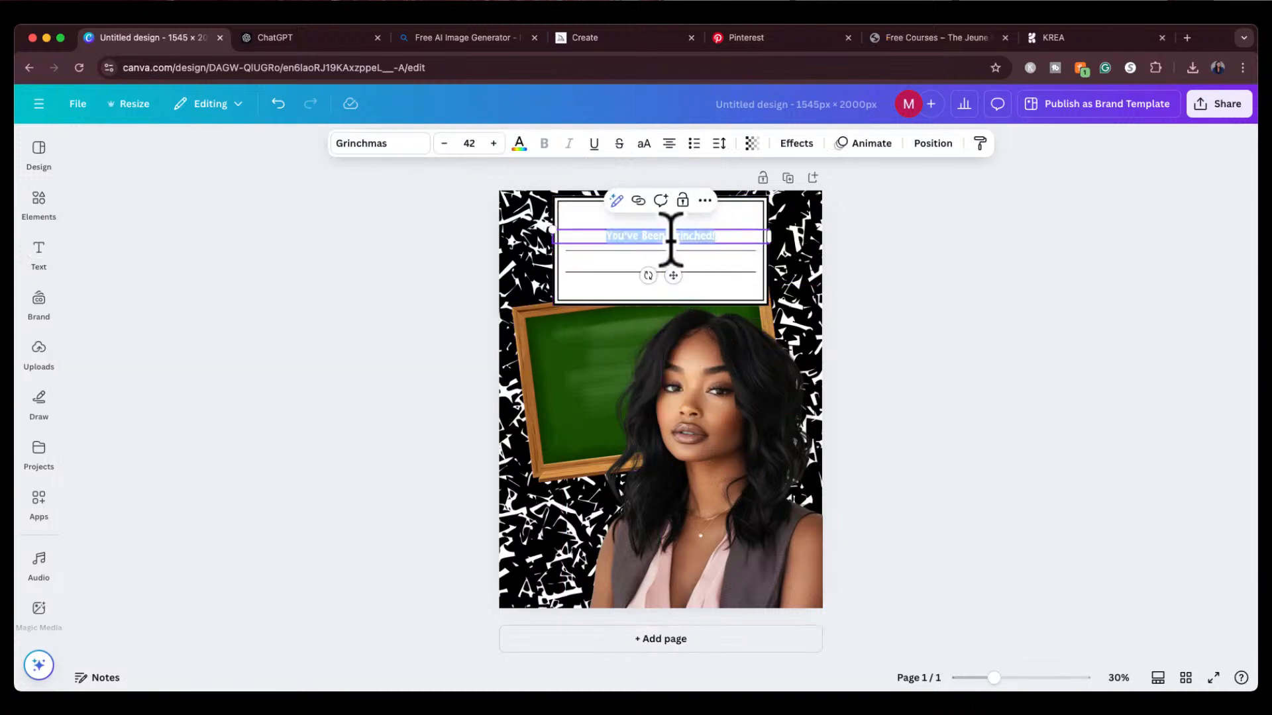
key("BackSpace")
key("super+v")
left_click(519, 143)
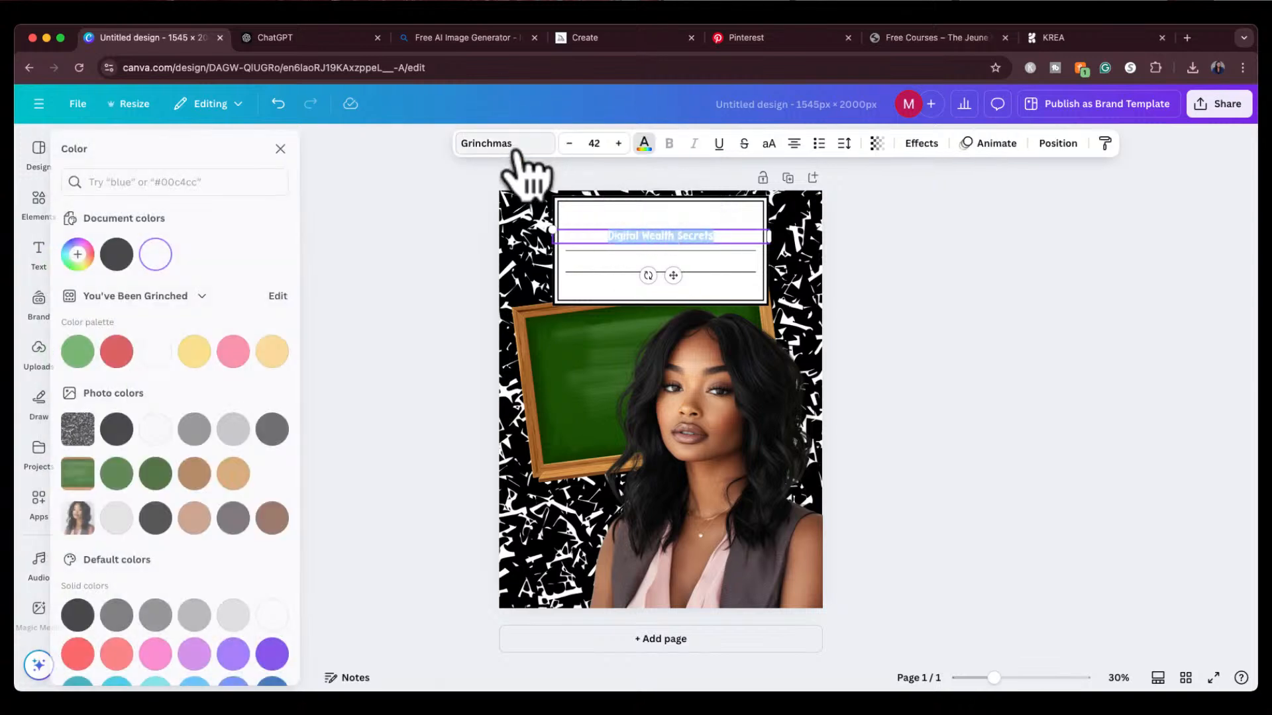
left_click(131, 255)
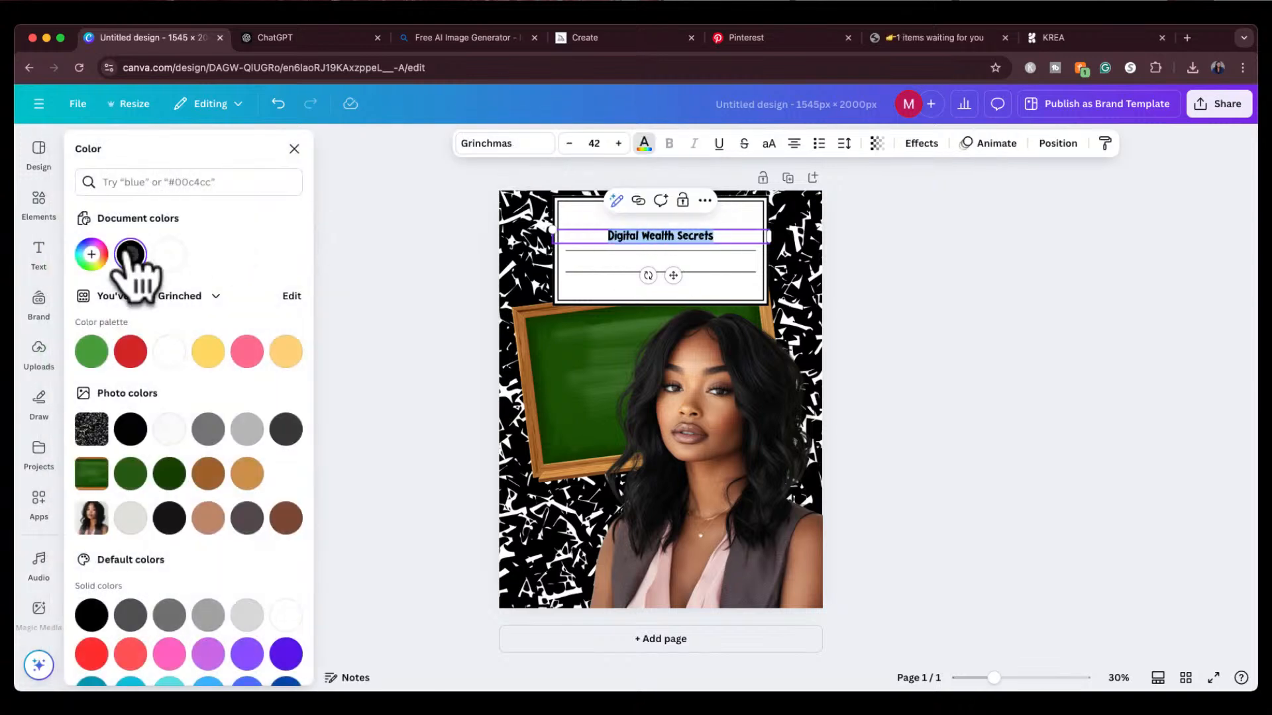
Step: Remove the word "Secrets" from the label text, leaving "Digital Wealth" on one line
left_click(681, 237)
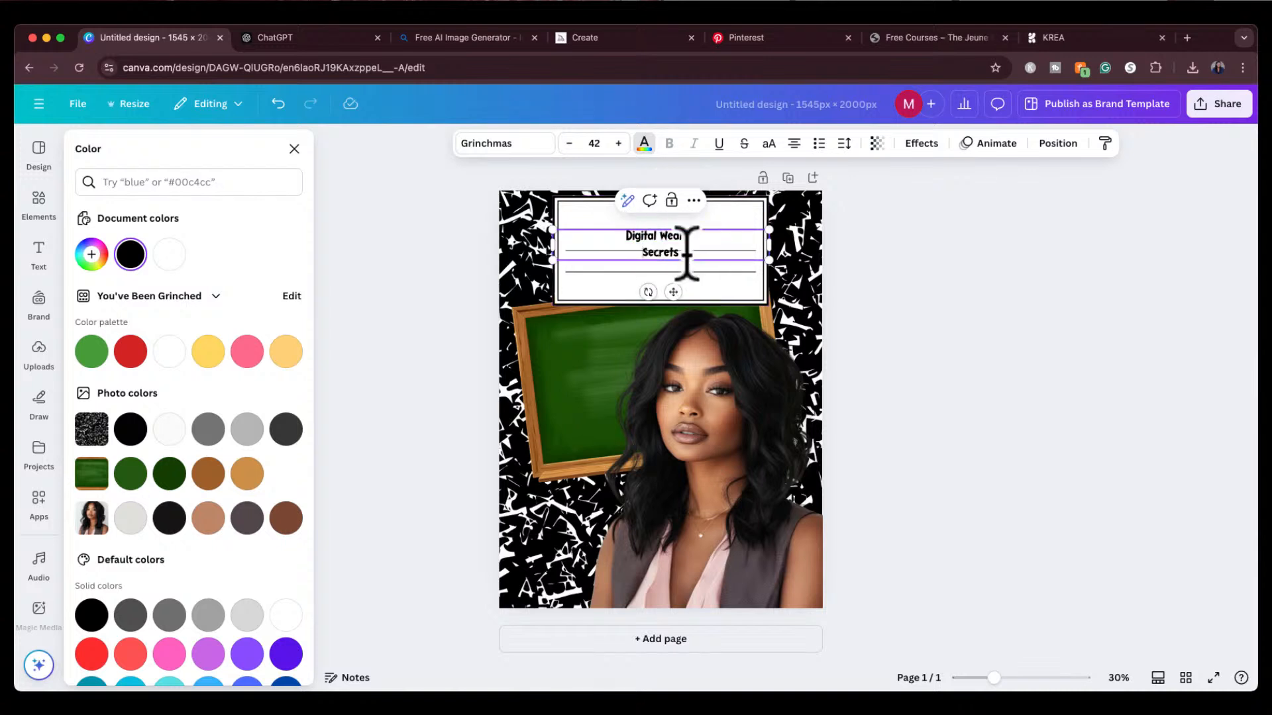
double_click(661, 252)
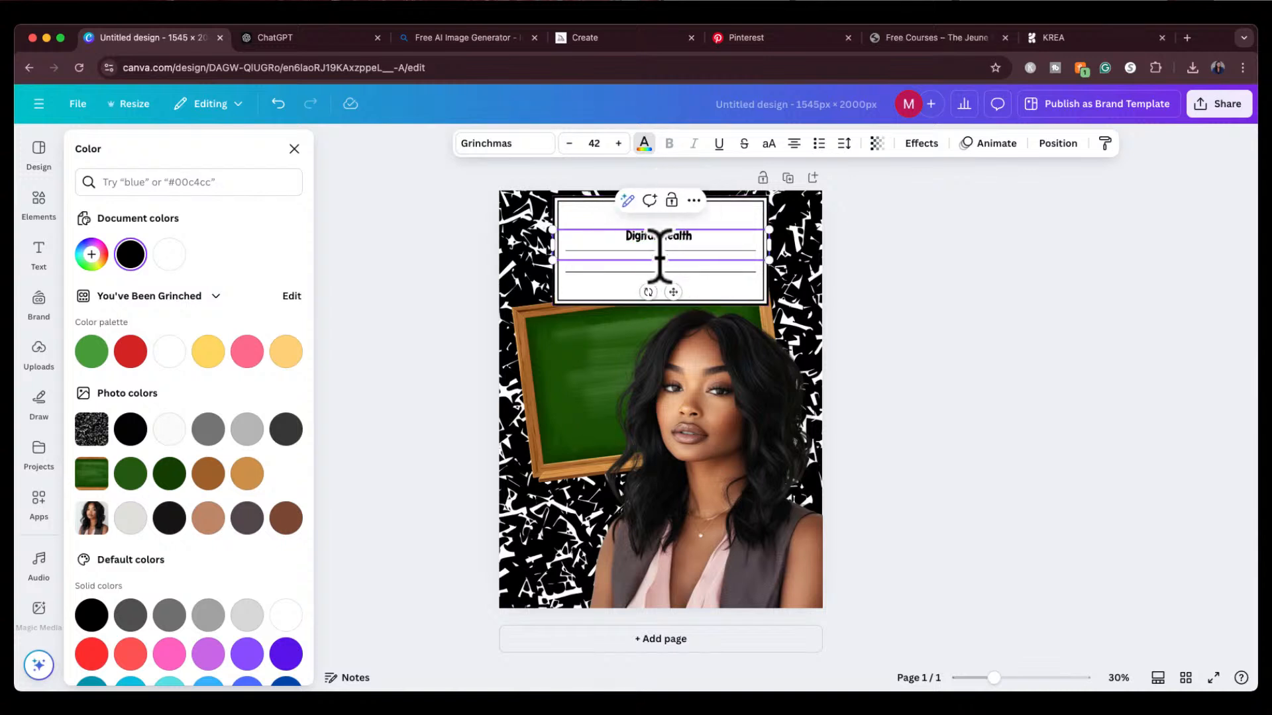
key("BackSpace")
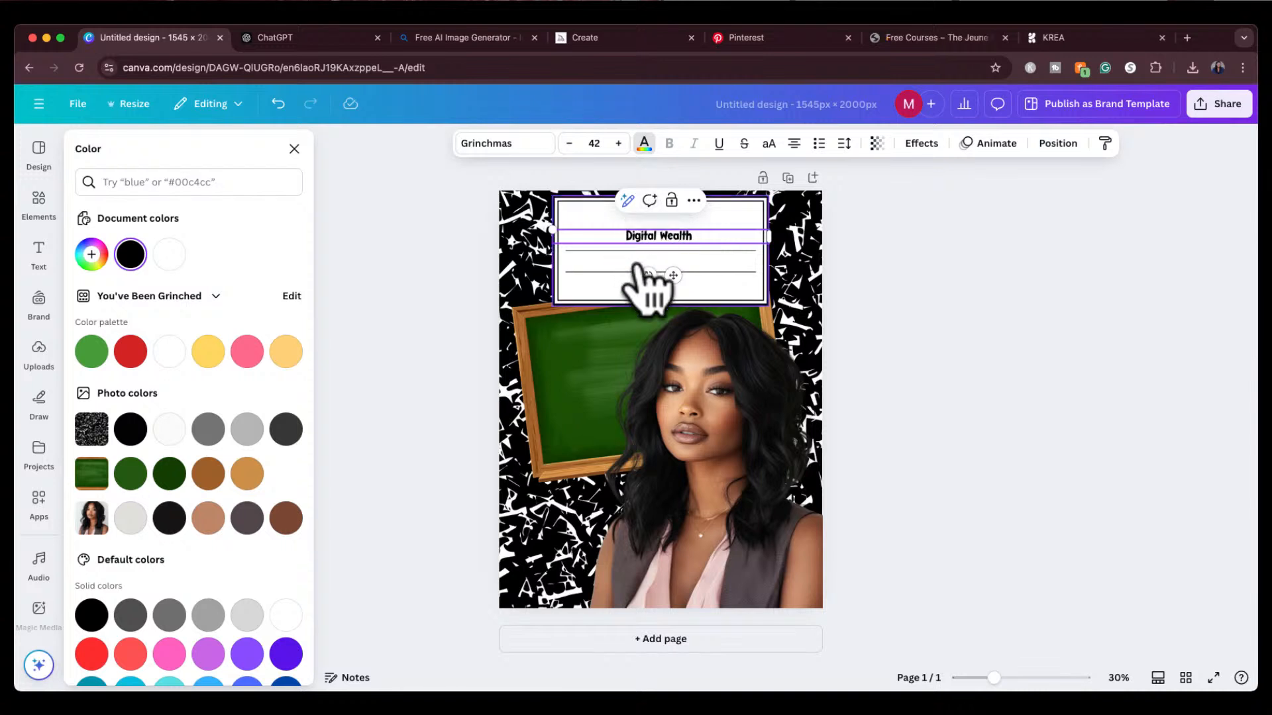
key("Escape")
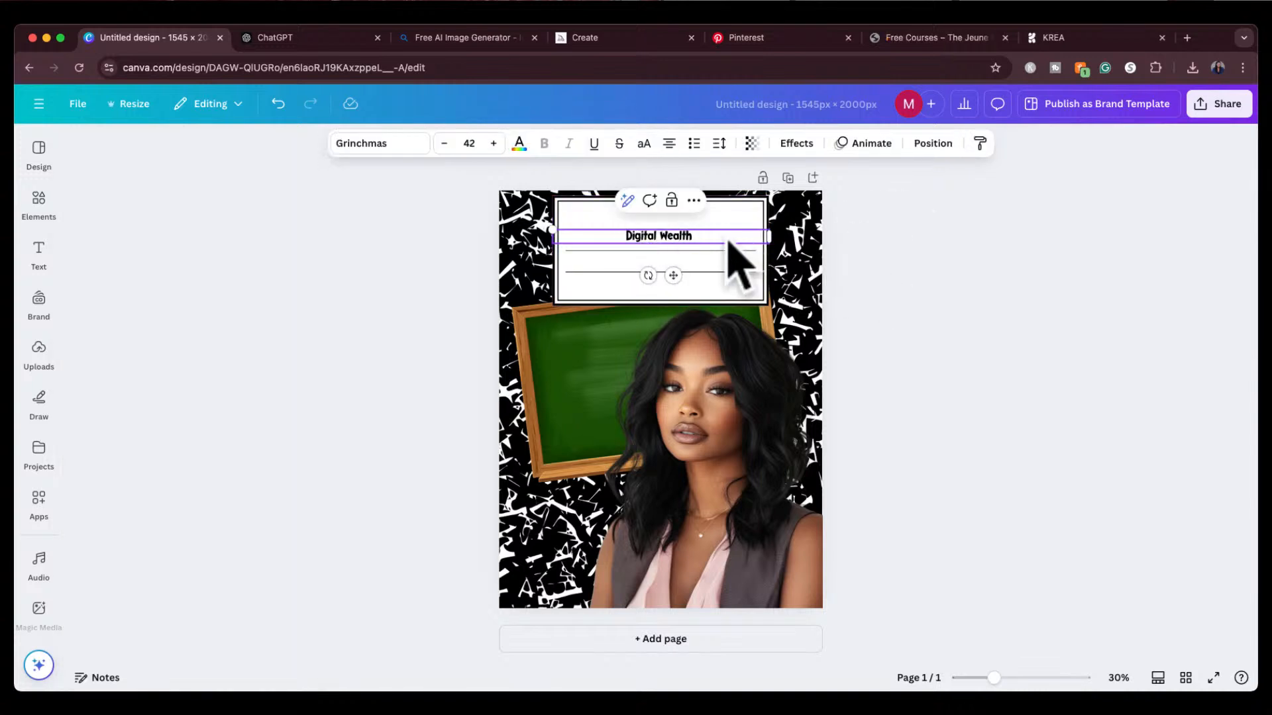
left_click(958, 261)
Step: Duplicate the "Digital Wealth" text, place the copy just beneath it on the label and change its wording to "SECRETS"
left_click(688, 238)
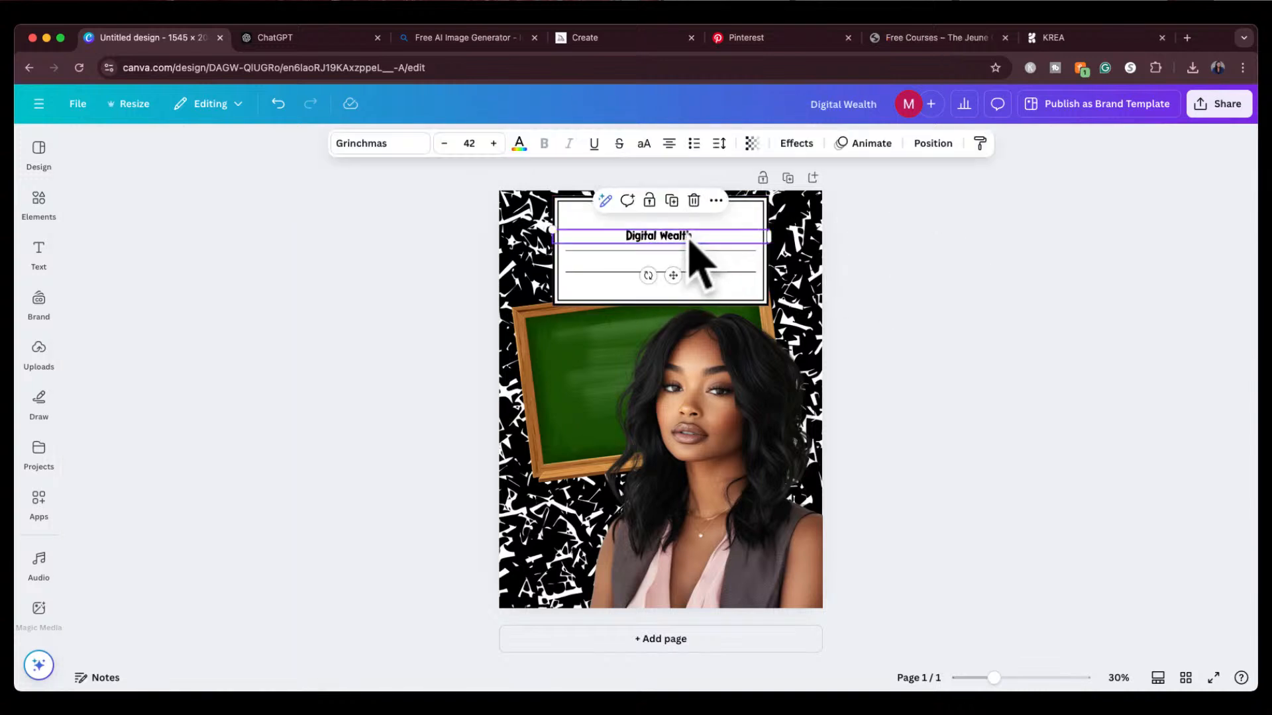
left_click(671, 200)
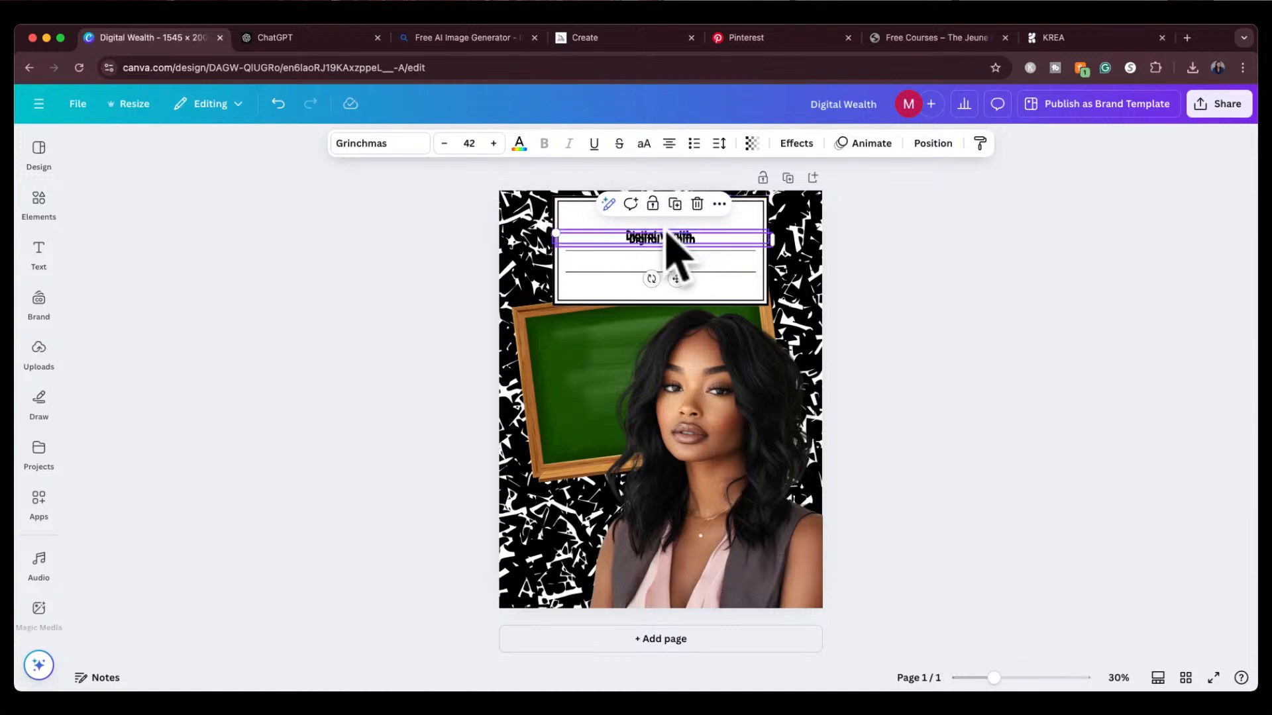
left_click_drag(671, 240, 662, 260)
double_click(662, 259)
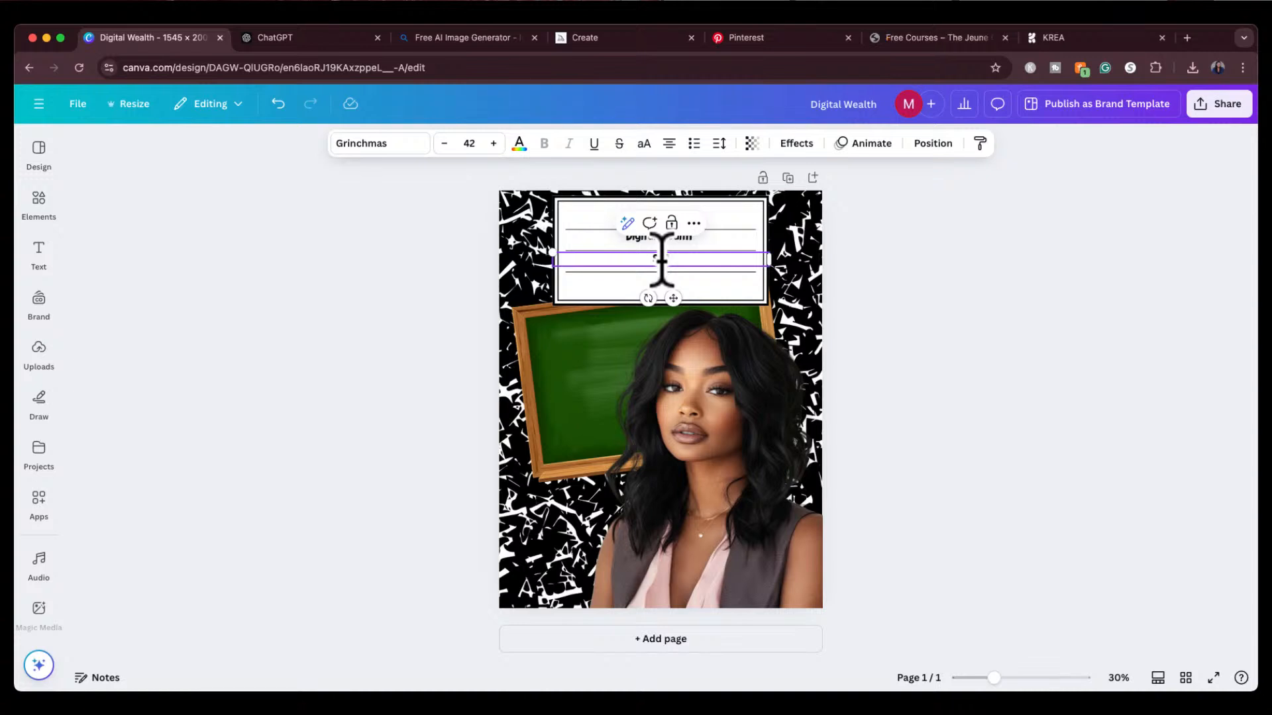
left_click(881, 298)
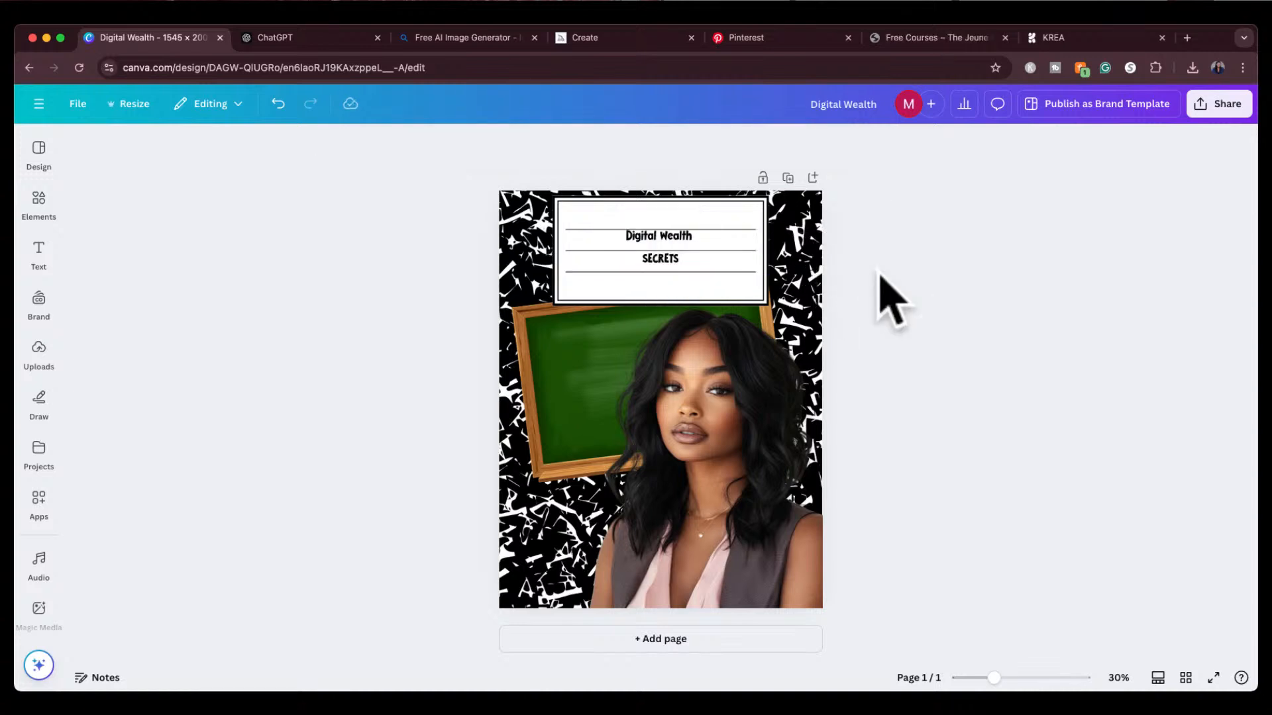
Step: Set the "Digital Wealth" text to font size 72 and change its font to Anton
left_click(650, 242)
double_click(650, 239)
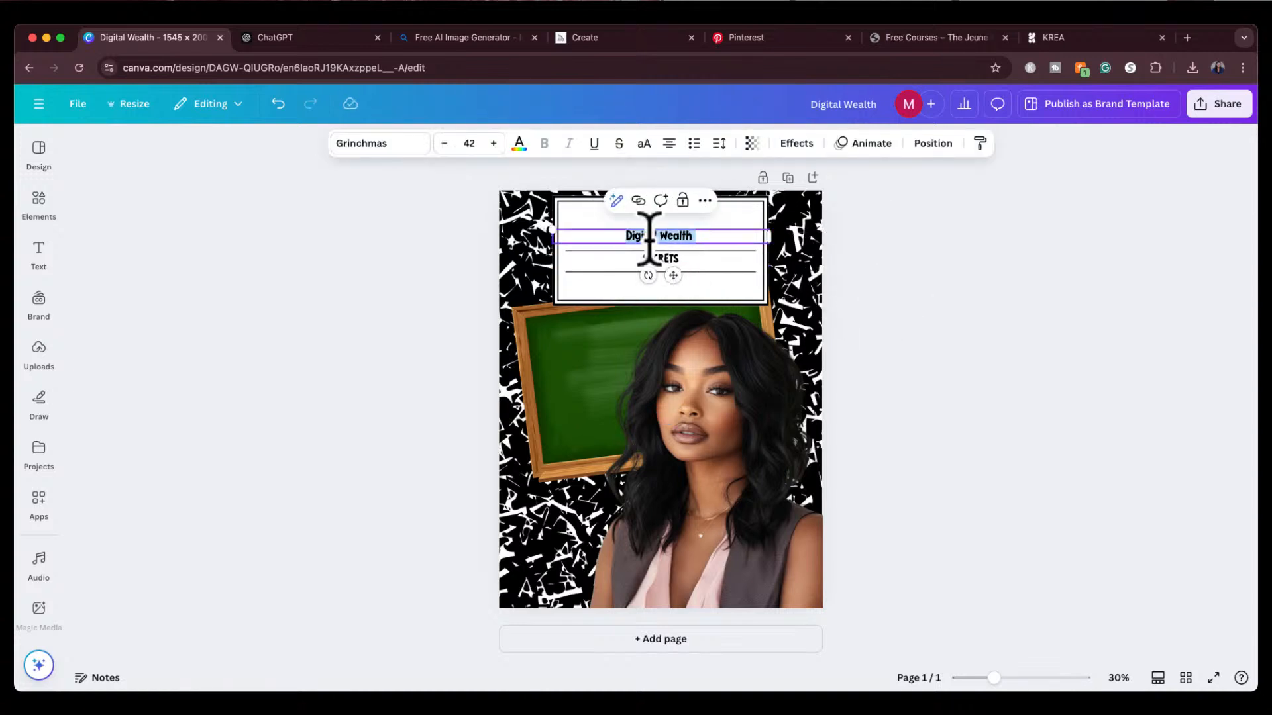
left_click(493, 143)
left_click(493, 143)
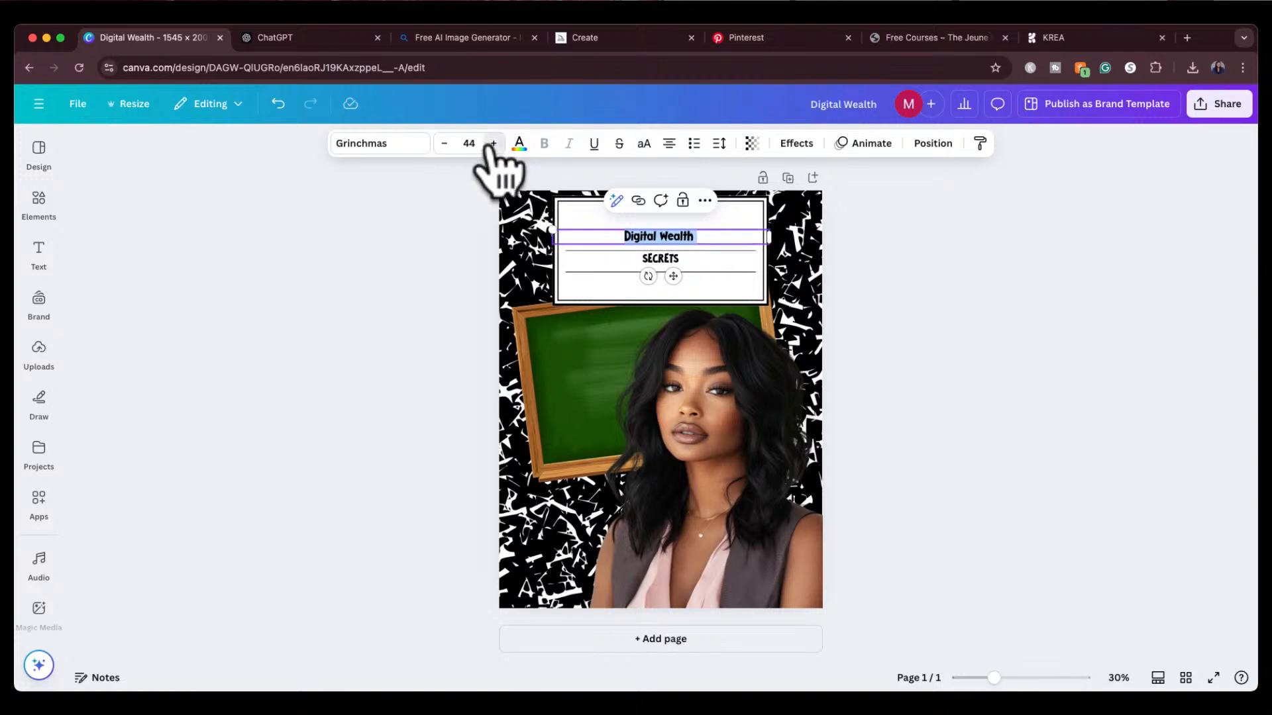
left_click(493, 143)
left_click(493, 143)
left_click(493, 143)
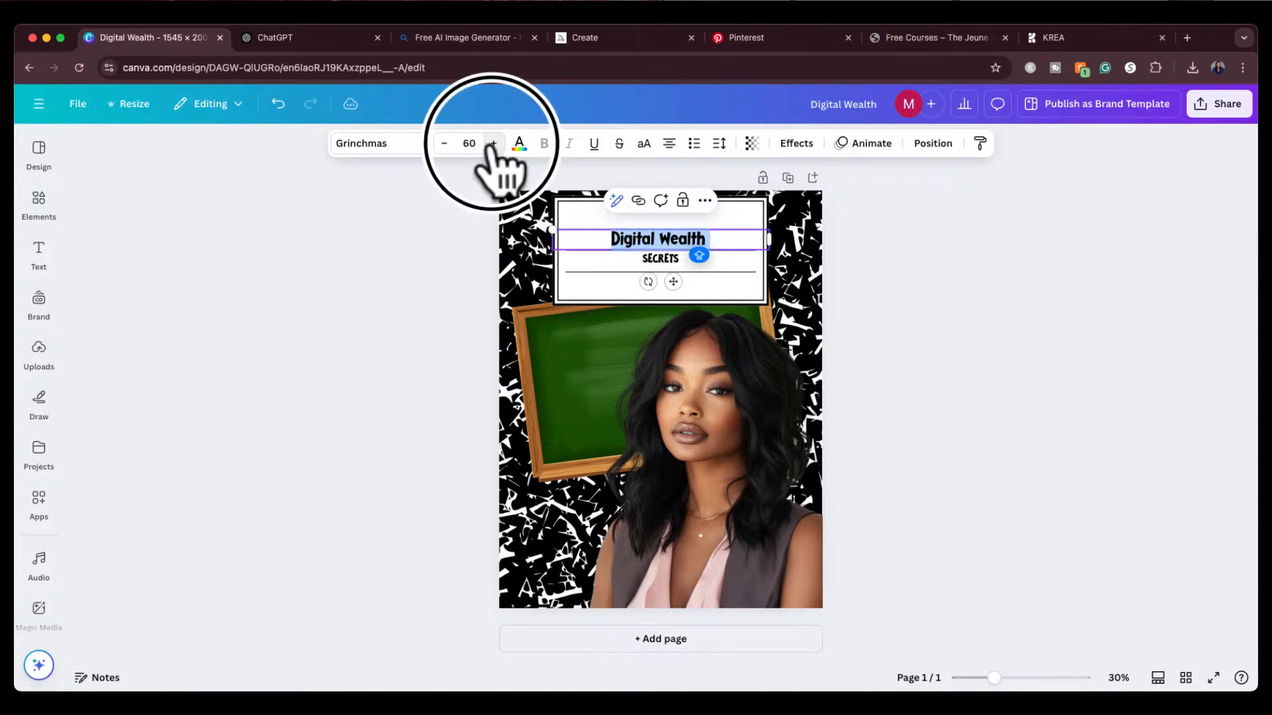
left_click(493, 143)
left_click(493, 143)
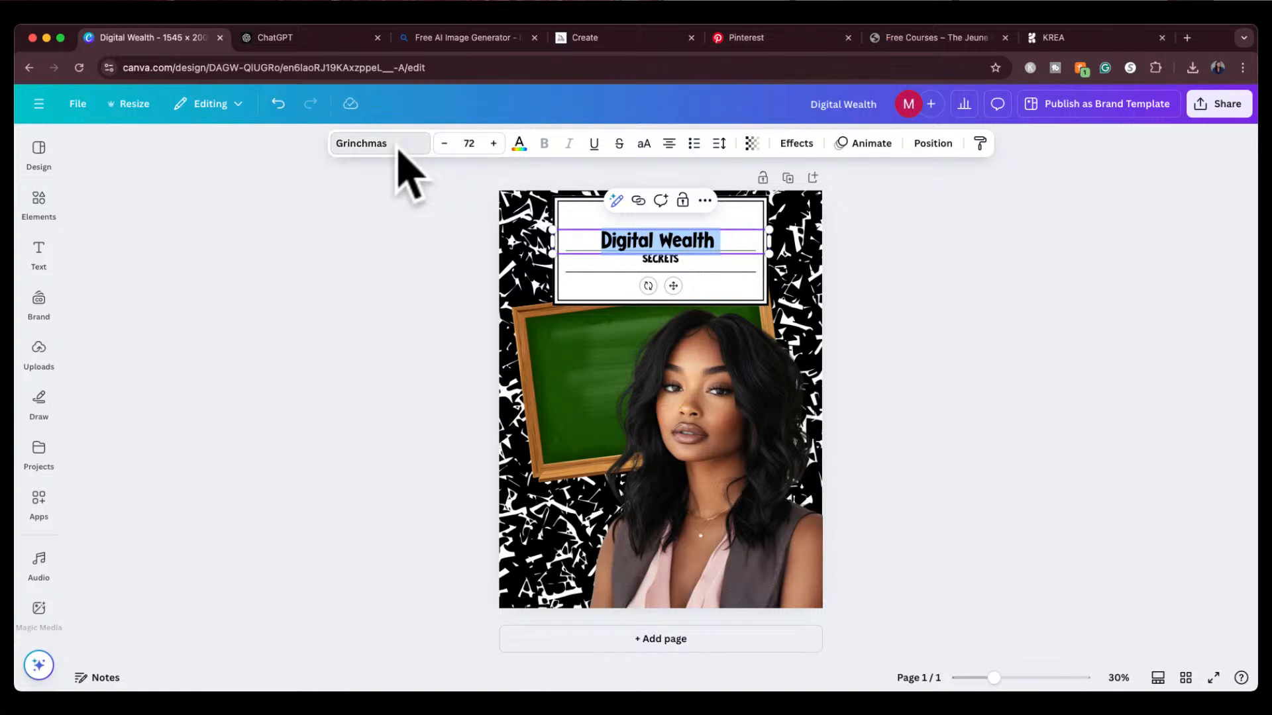
left_click(396, 144)
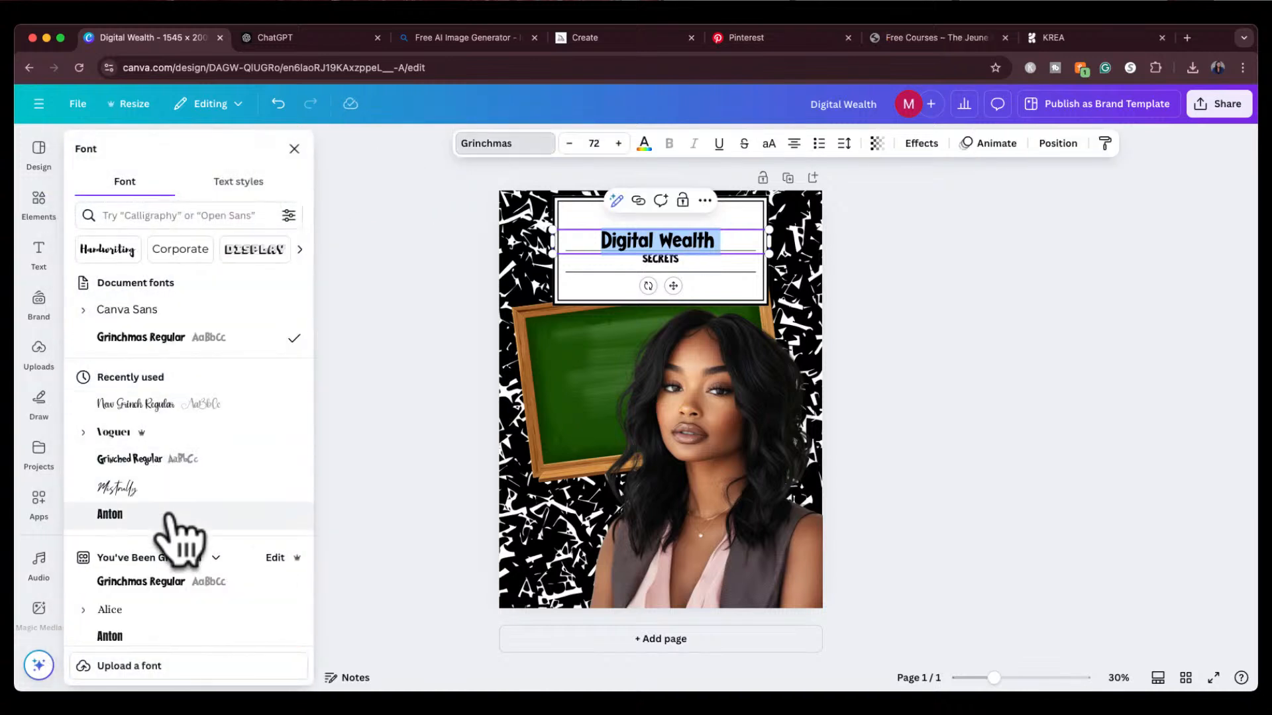
left_click(171, 517)
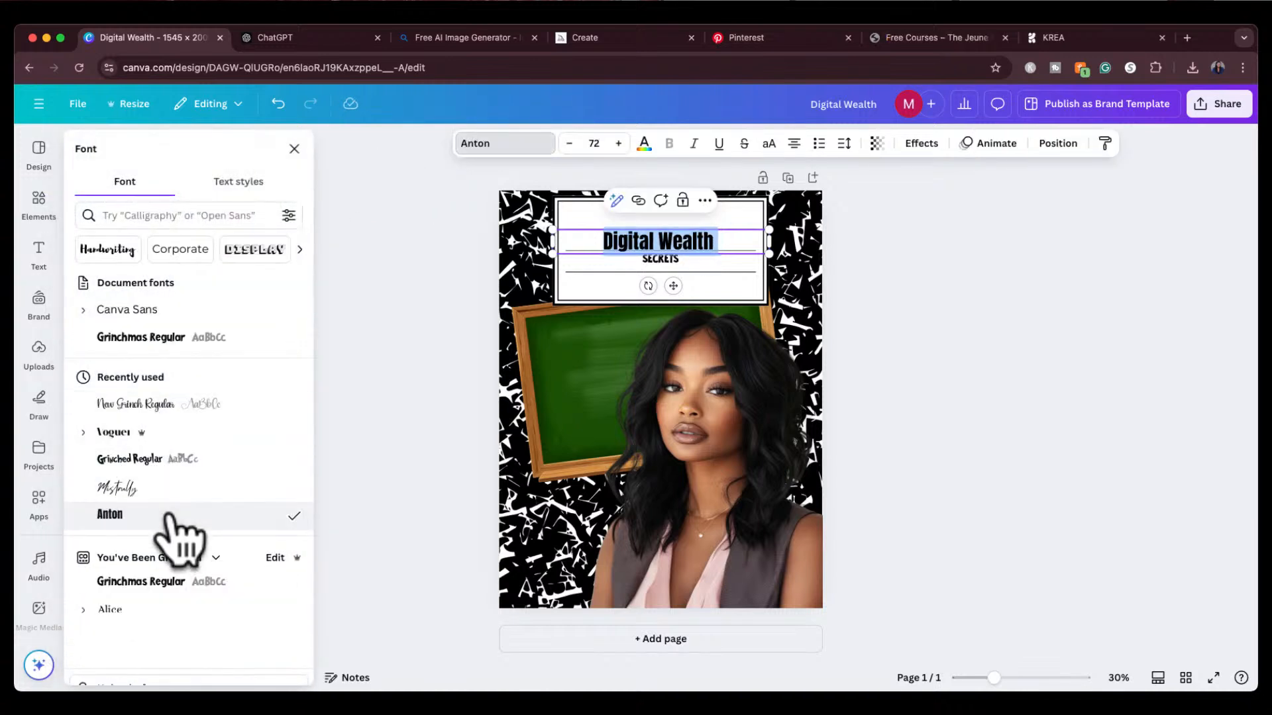
left_click(940, 263)
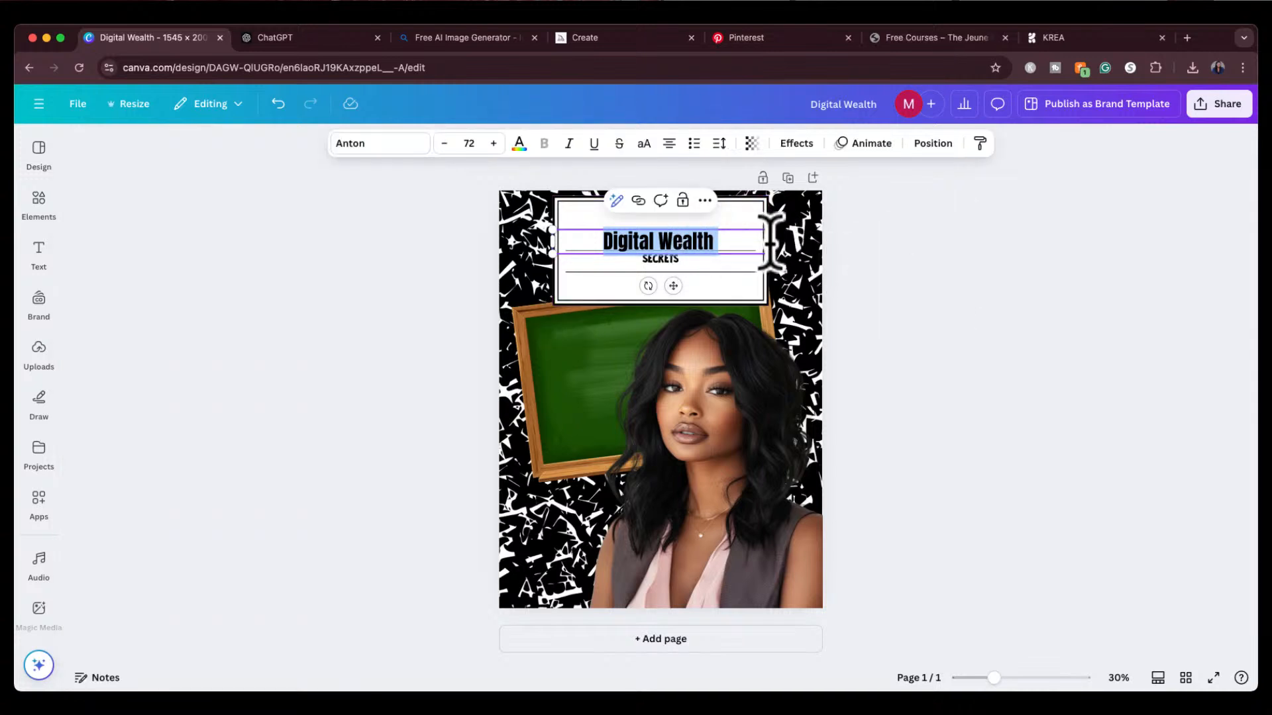
Step: Enlarge "Digital Wealth" to about size 112 across the label's upper part, and lower both title lines slightly
mouse_move(769, 242)
left_mouse_down()
mouse_move(653, 228)
mouse_move(757, 244)
left_mouse_up()
left_click(925, 225)
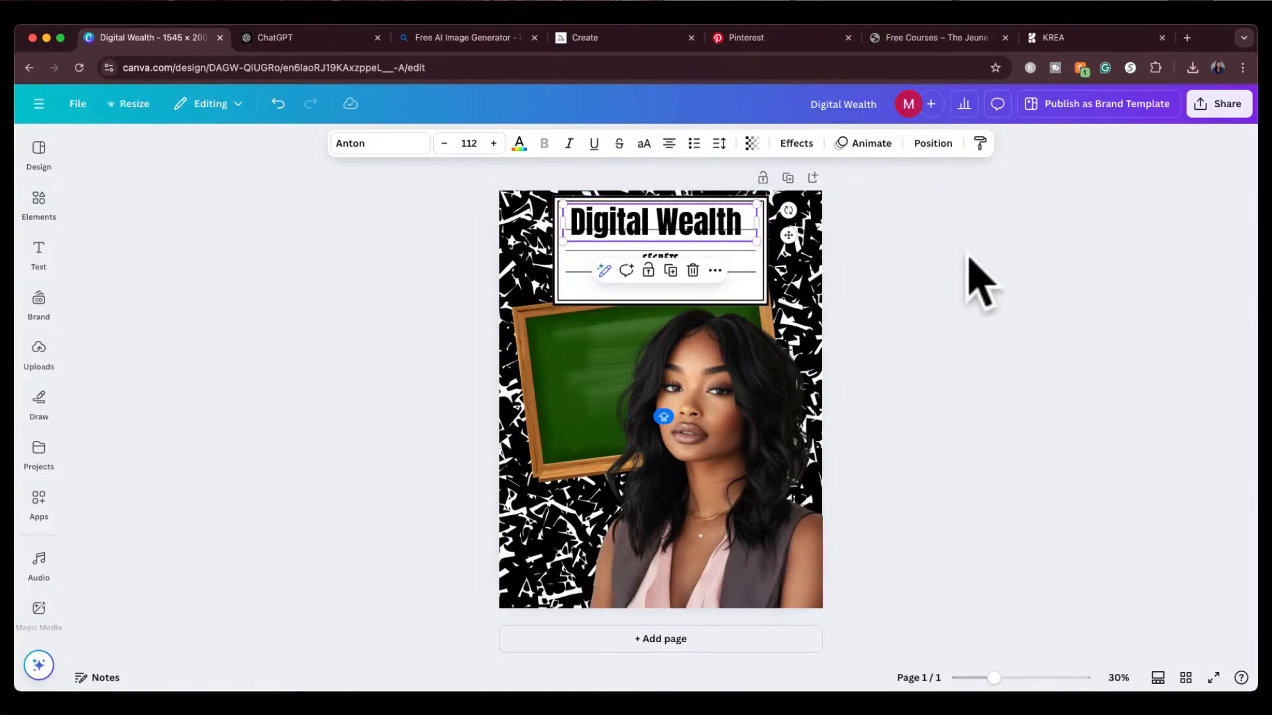
left_click(955, 321)
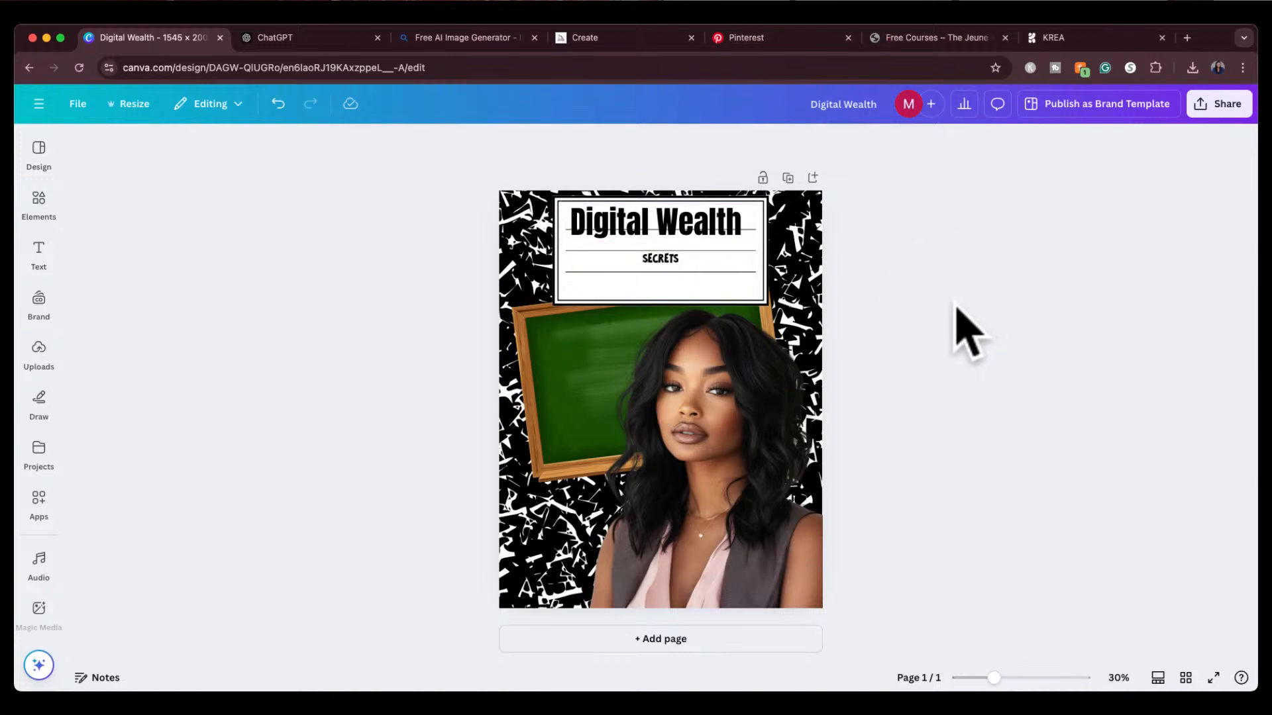
left_click_drag(681, 228, 667, 268)
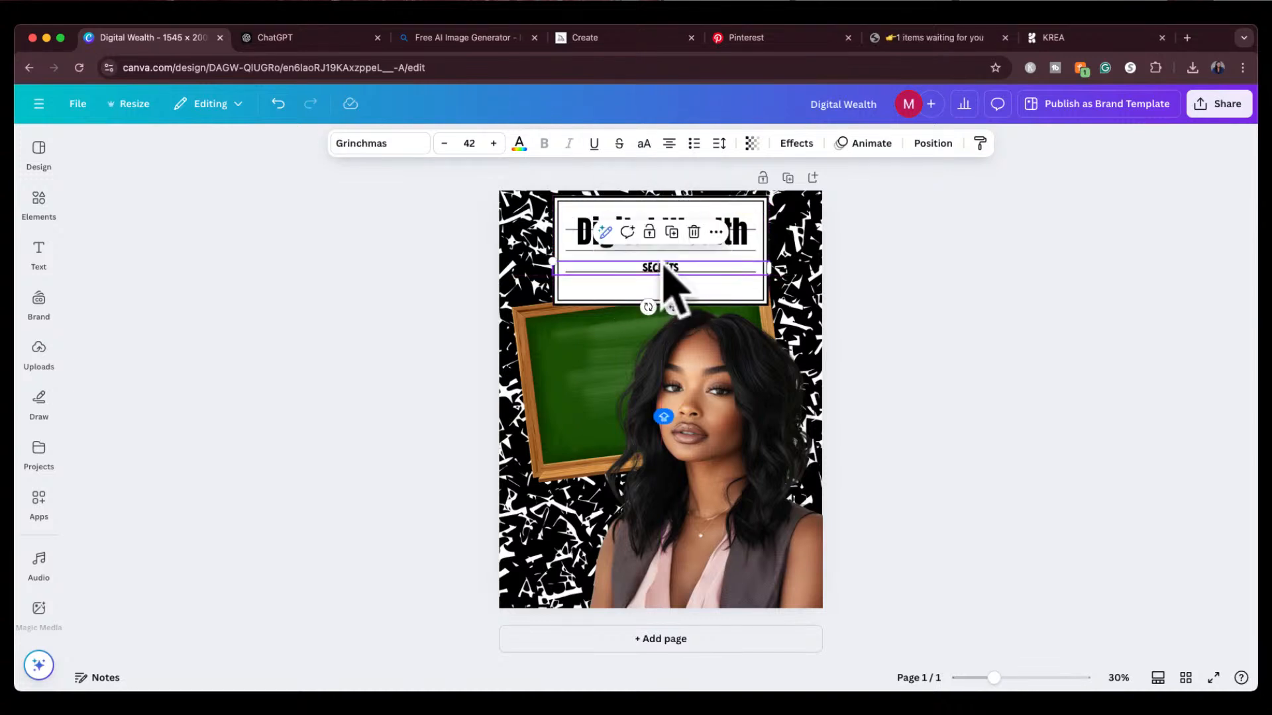
Step: Toggle the uppercase setting on the second title line and retype its word as "Secrets"
left_click(644, 145)
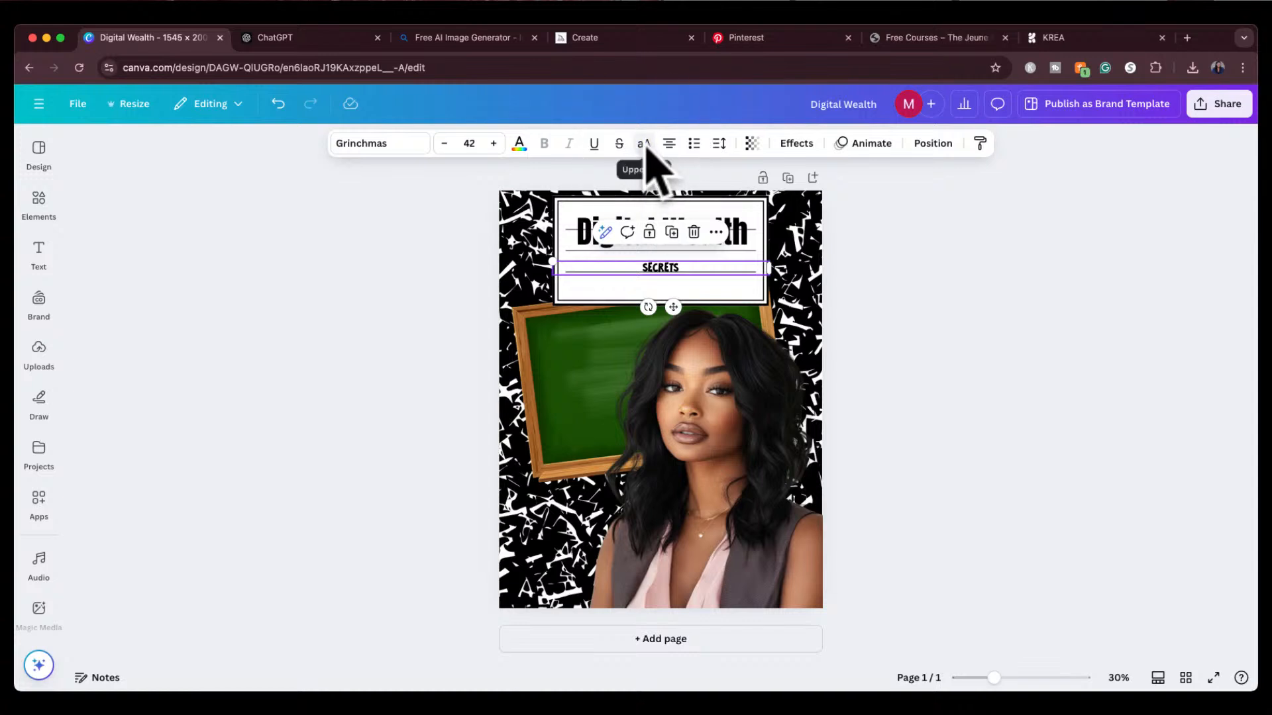
left_click(643, 144)
left_click(644, 146)
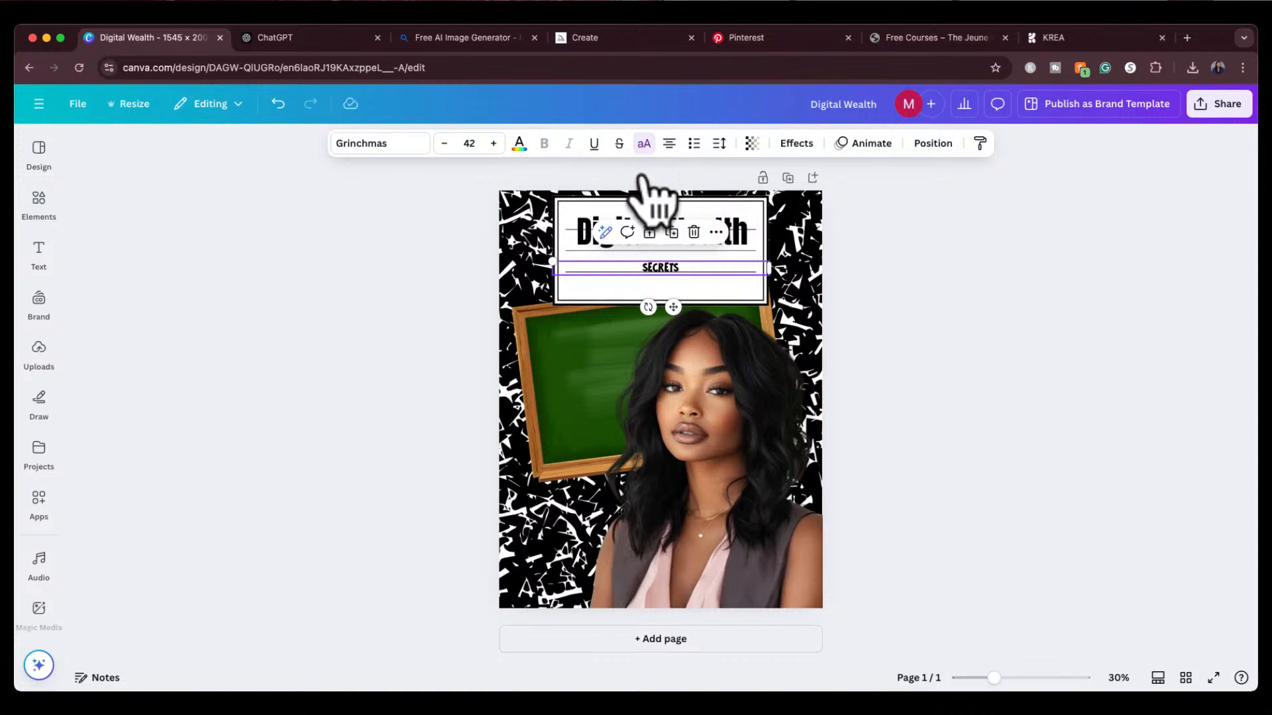
double_click(647, 268)
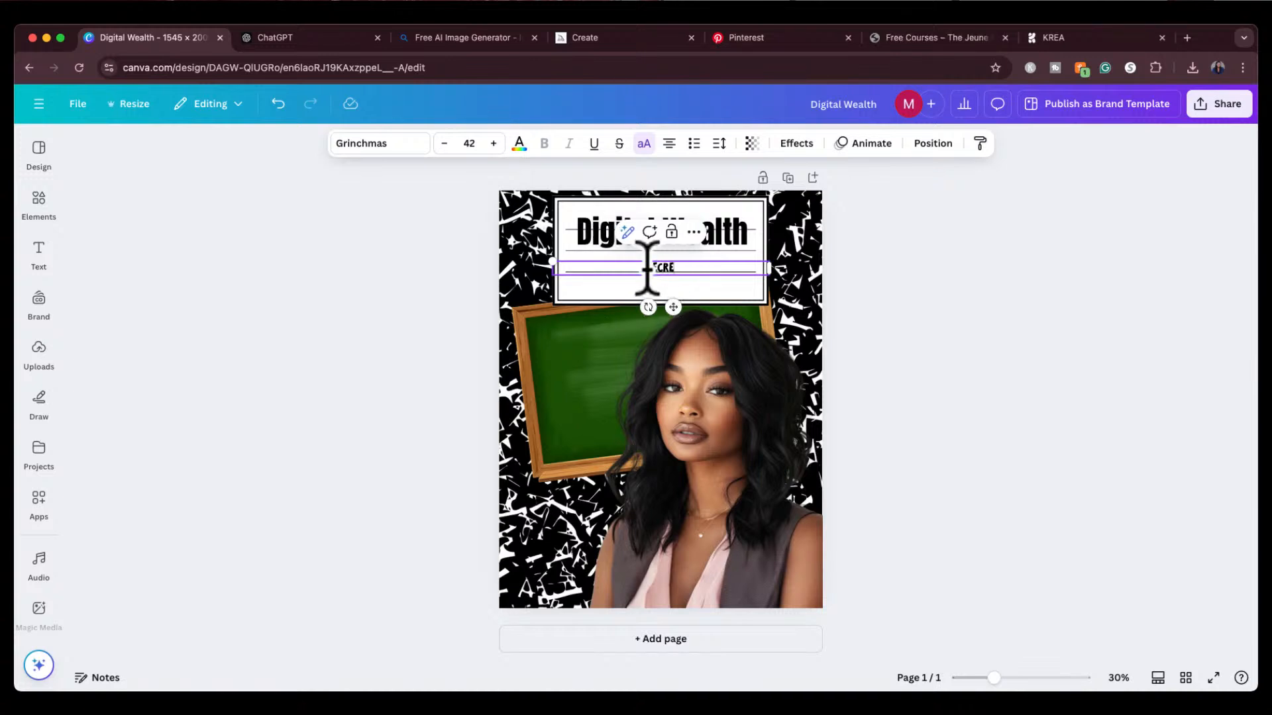
double_click(663, 270)
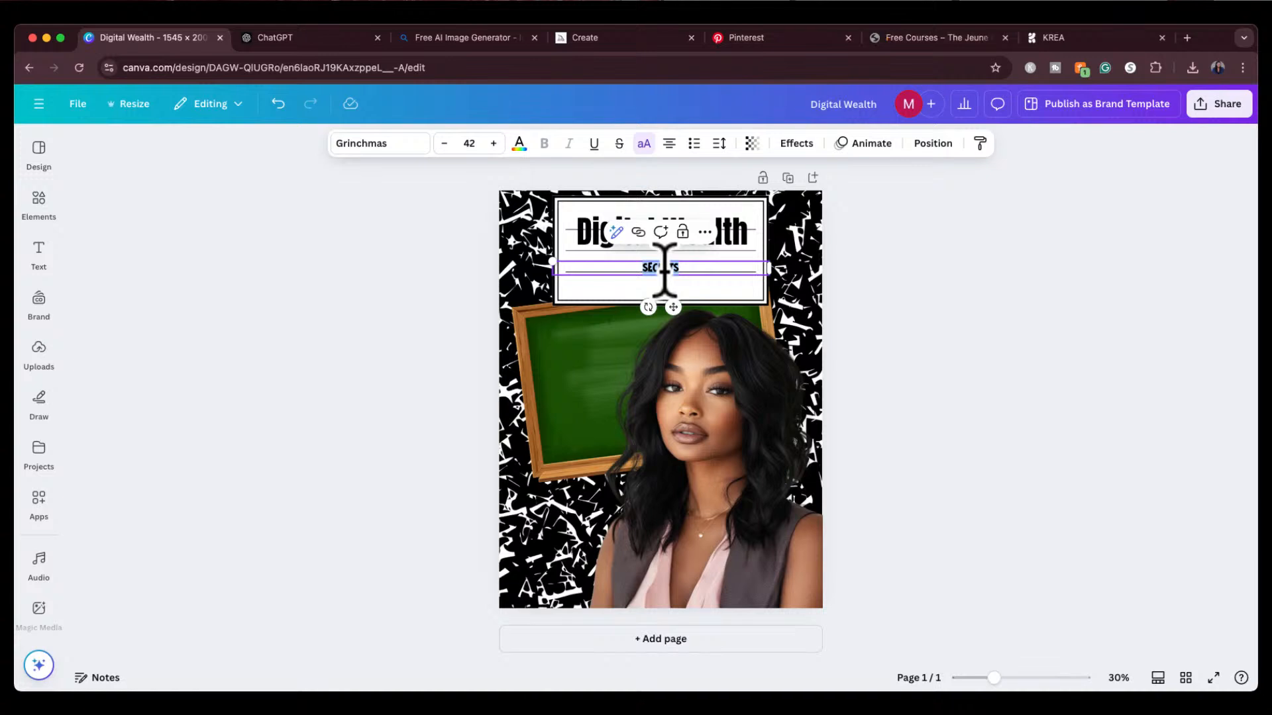
Step: Search the fonts for "cursive", try Feeling Passionate and Jimmy Script on "Secrets", and apply Apricots
left_click(396, 145)
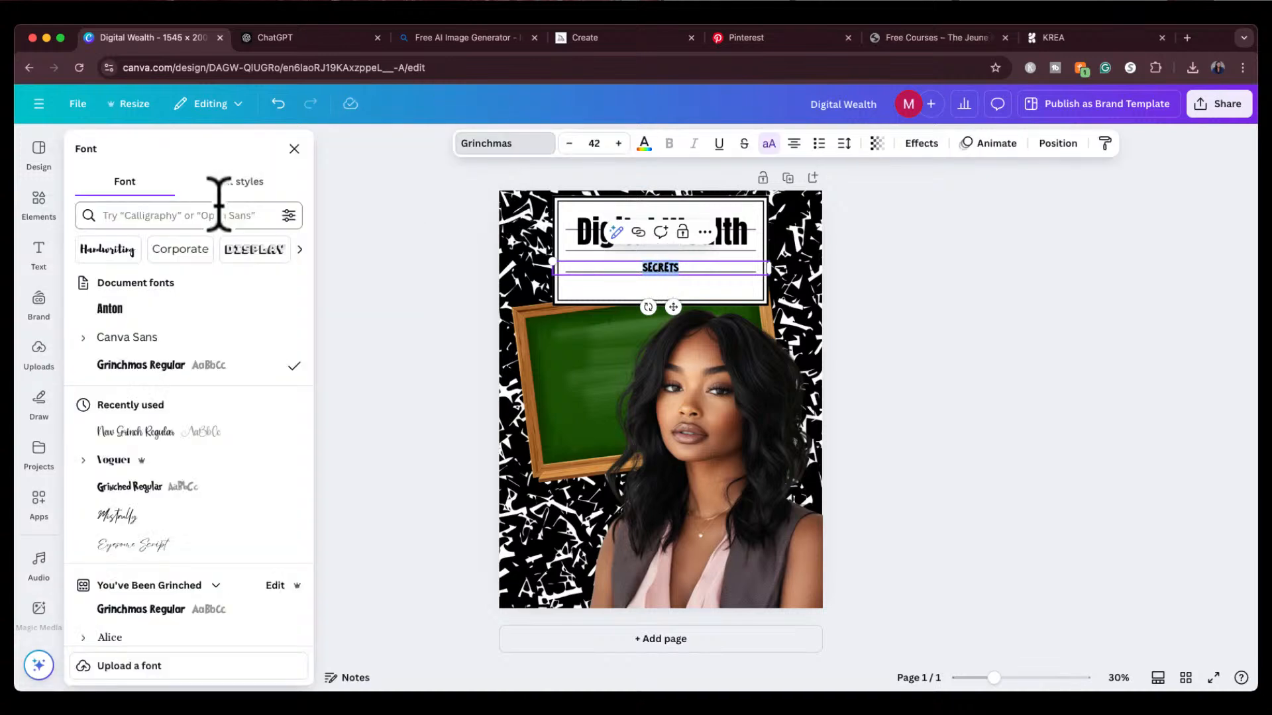
left_click(158, 211)
type("c")
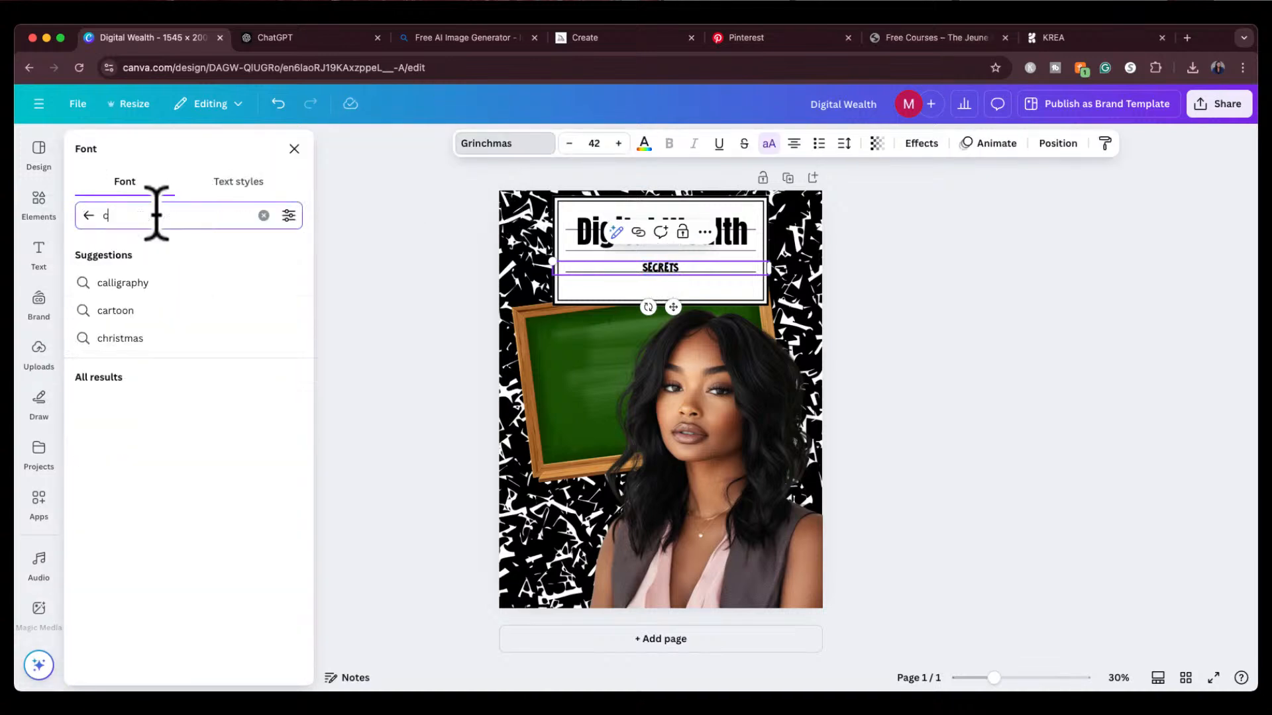
type("ursive")
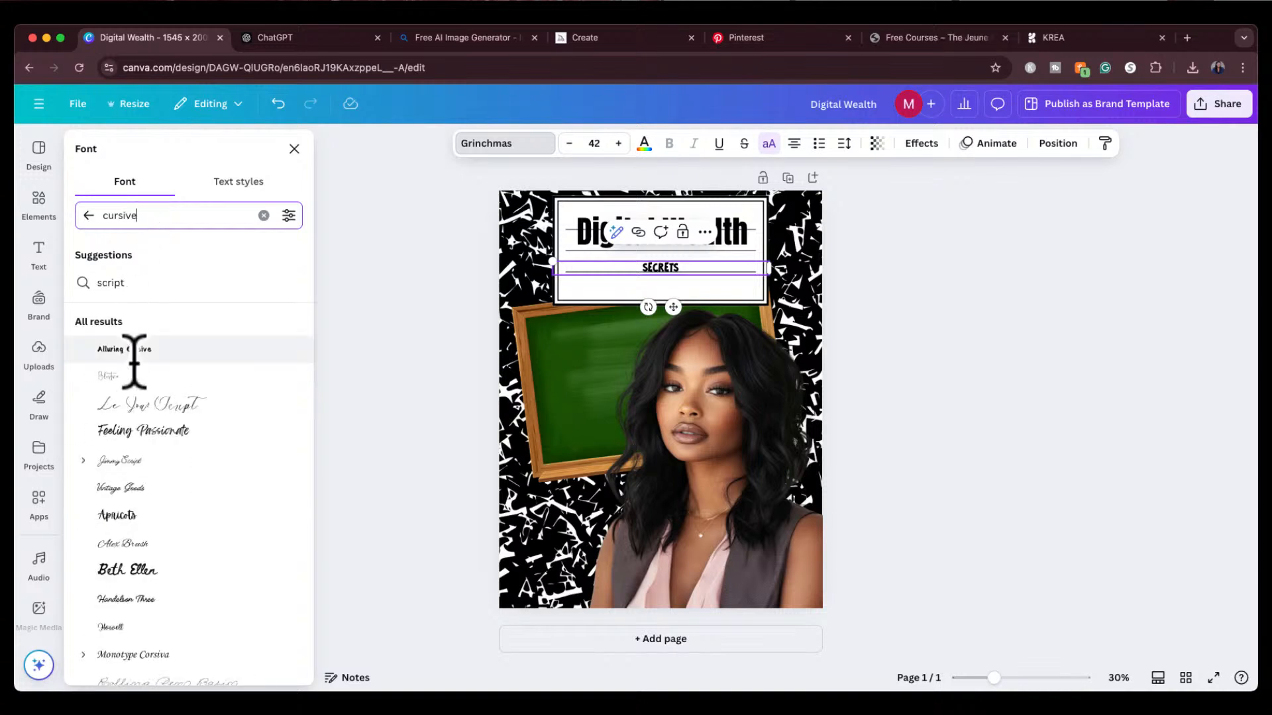
left_click(150, 432)
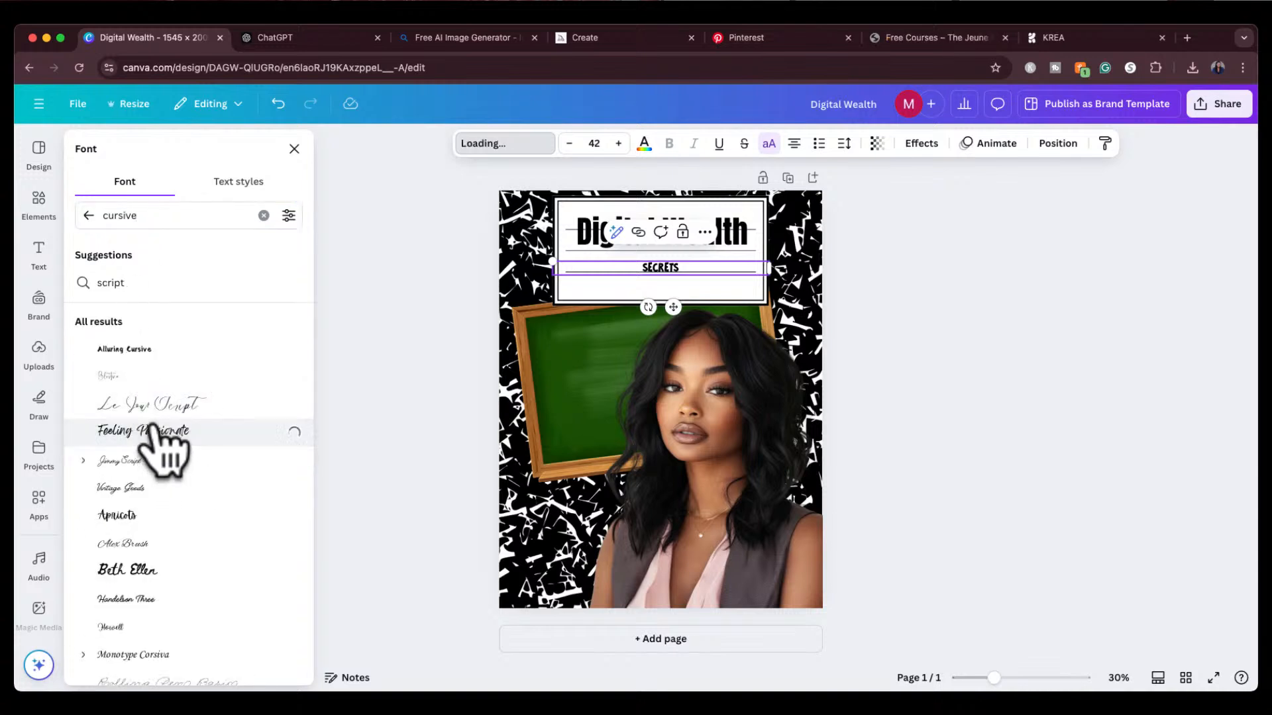
left_click(151, 461)
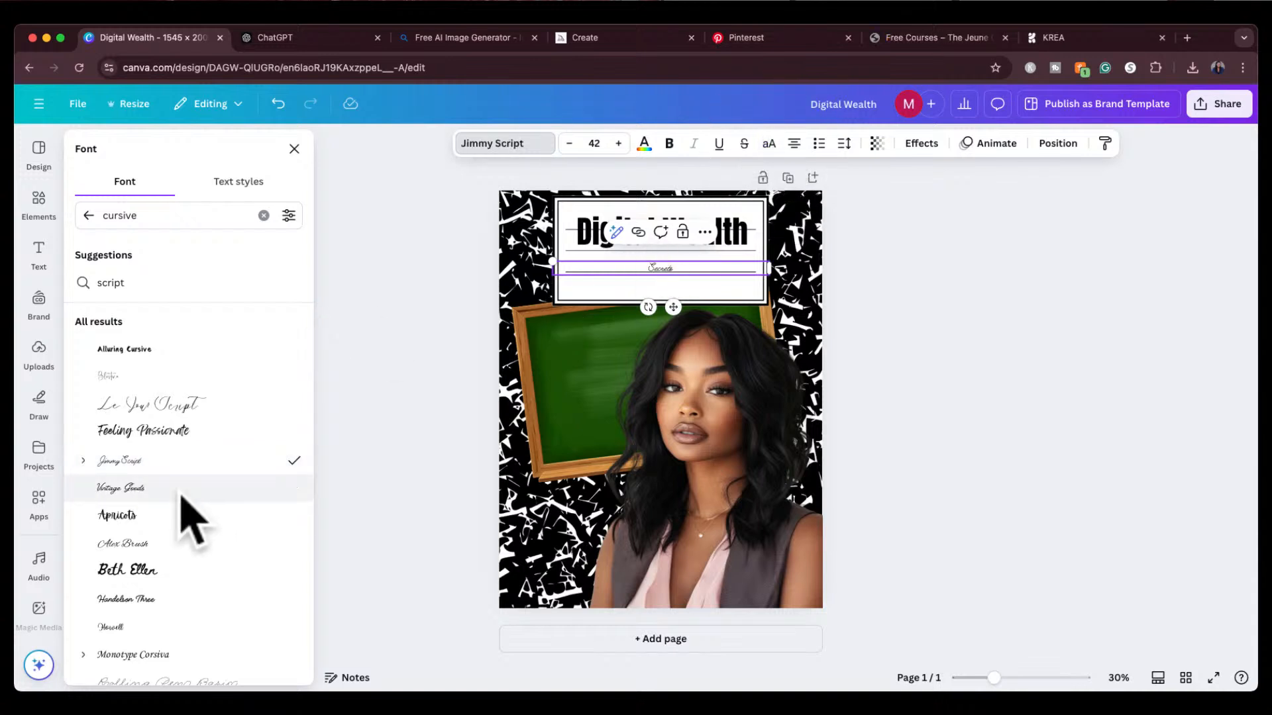
left_click(161, 515)
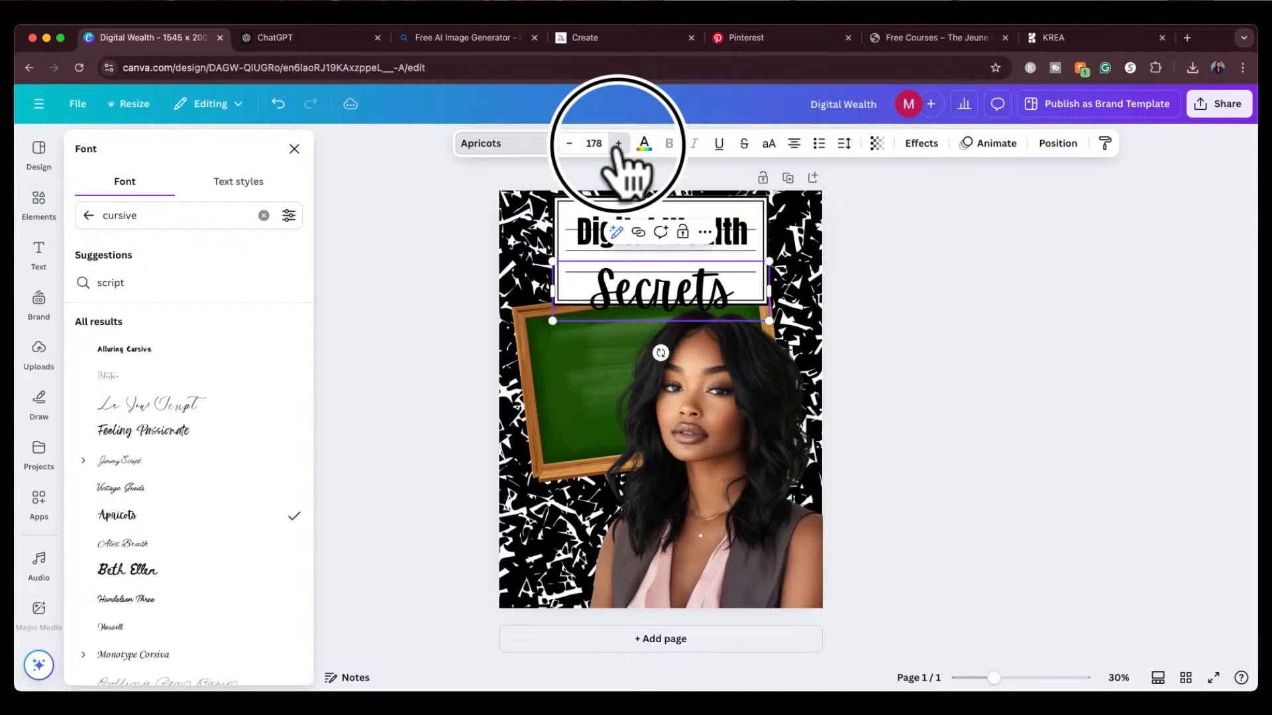
Step: Increase the font size of the "Secrets" title line to 180
left_click(601, 144)
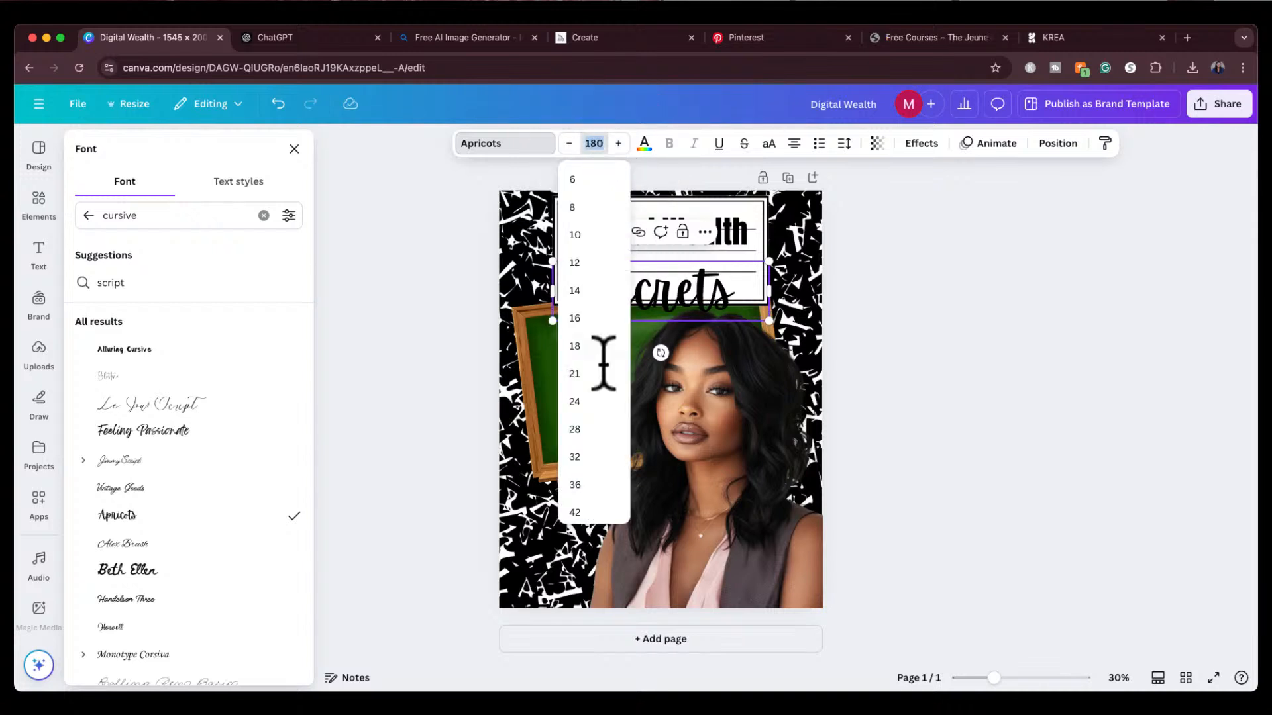
scroll(603, 363, "down", 5)
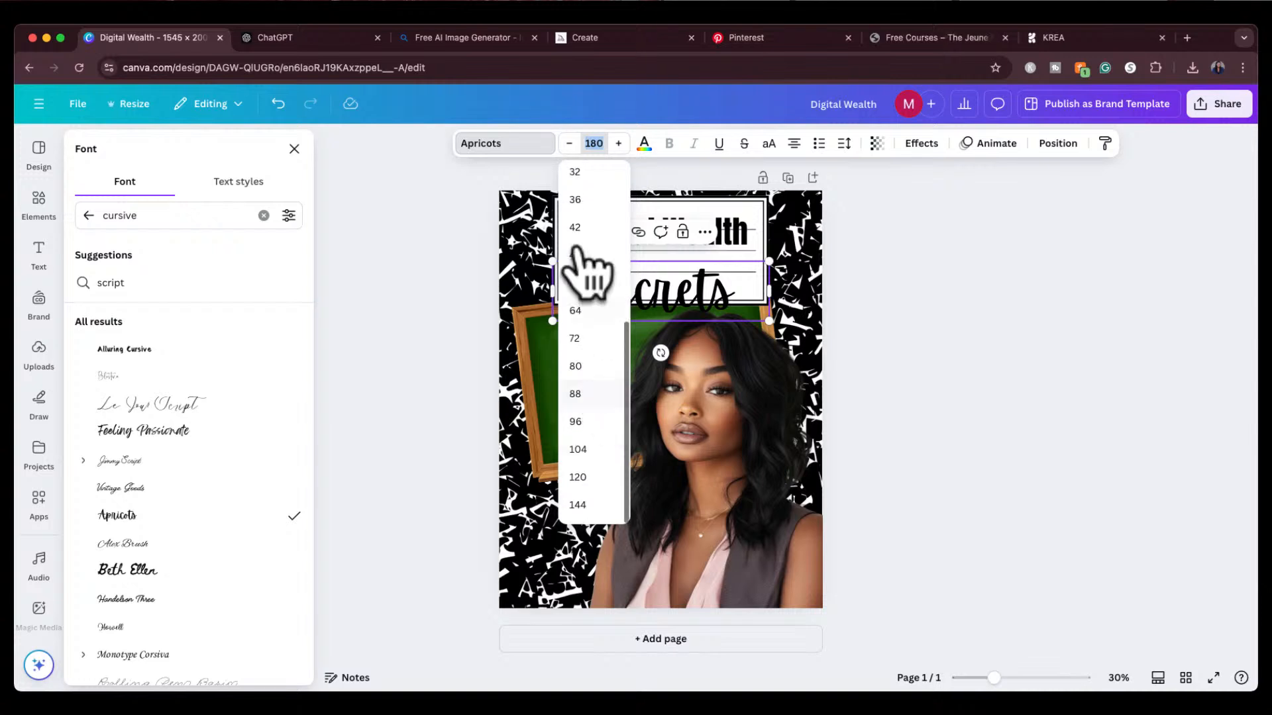
left_click(937, 269)
left_click(865, 332)
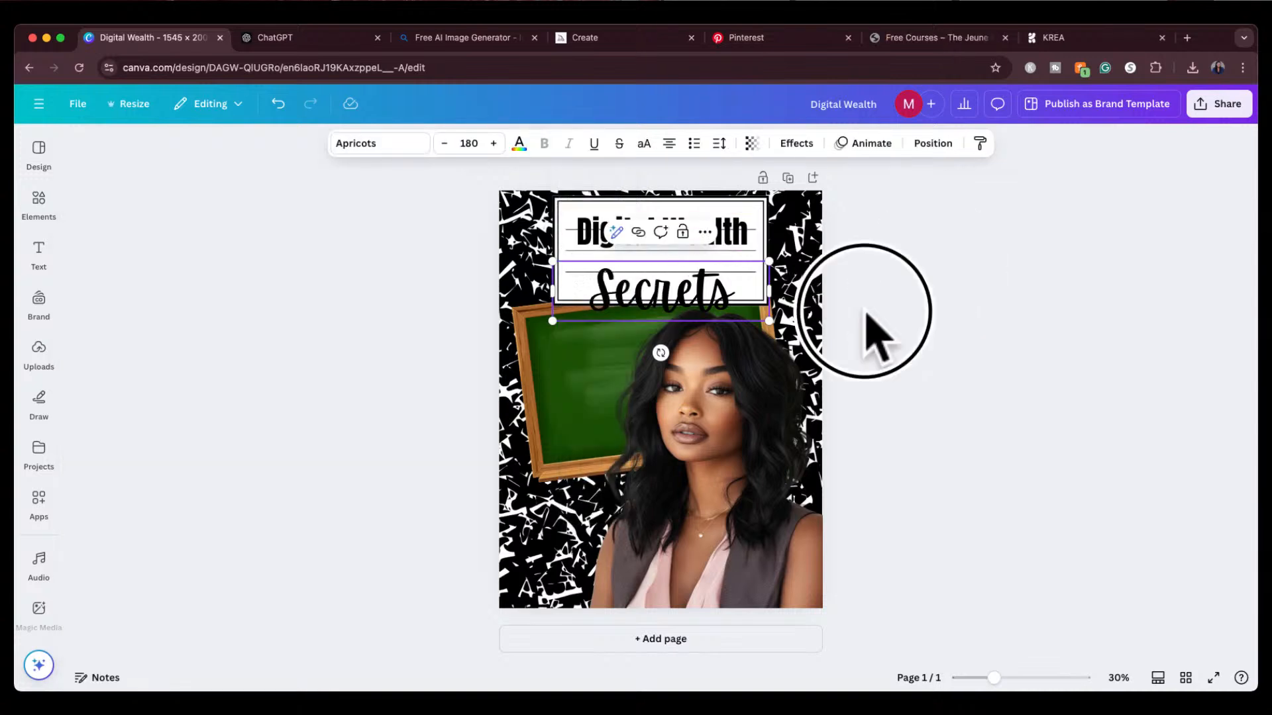
Step: Move "Secrets" up inside the label, centred close beneath "Digital Wealth"
left_click(666, 284)
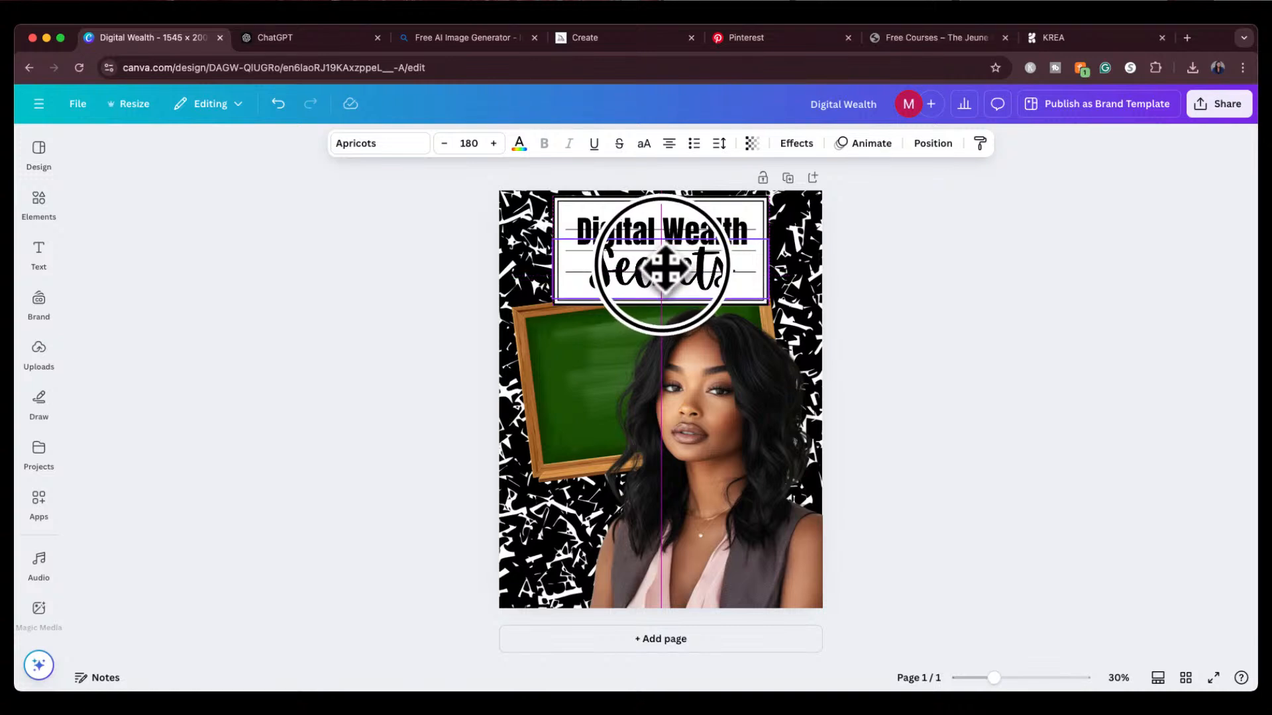
left_click_drag(663, 268, 662, 276)
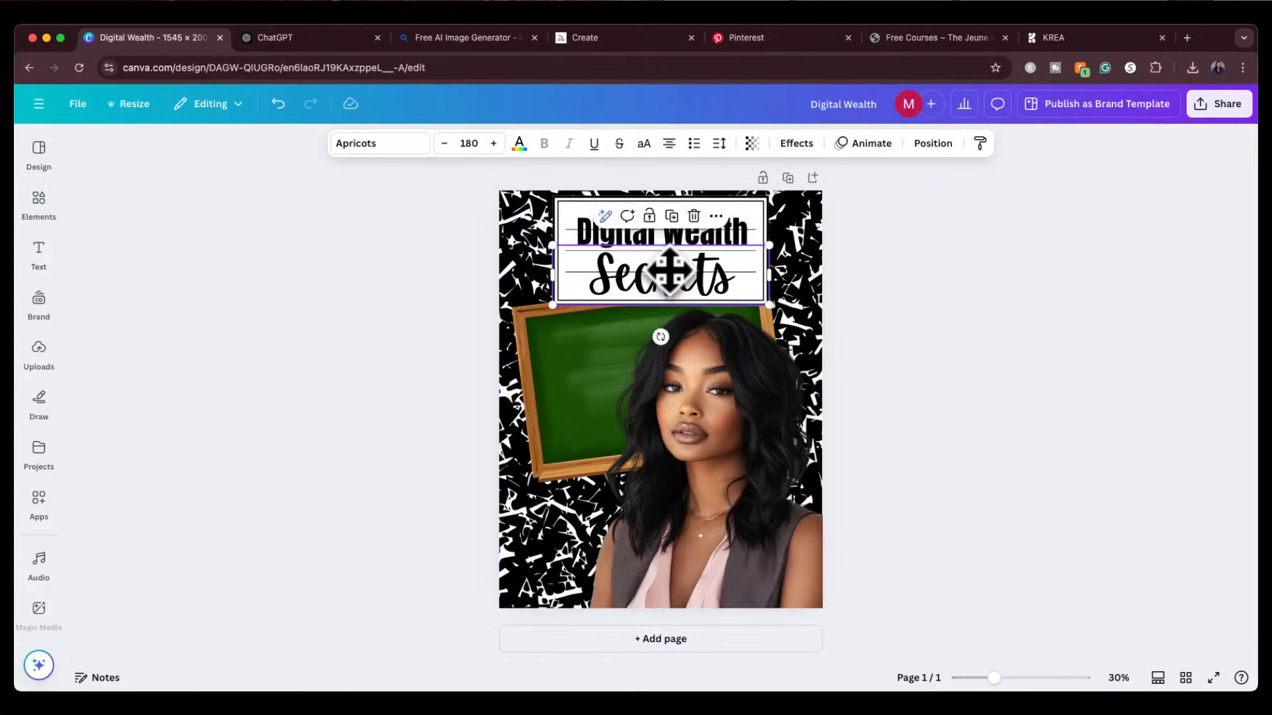
left_click(1000, 284)
left_click(699, 256)
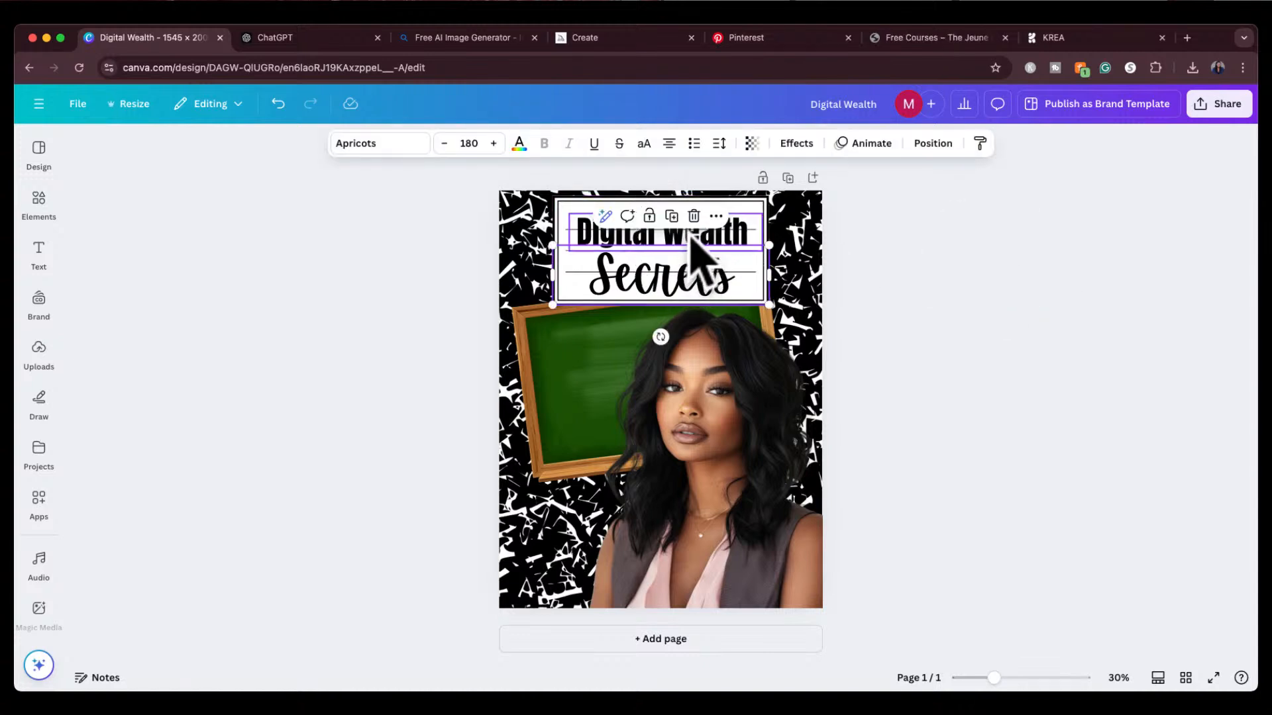
left_click(694, 236)
left_click_drag(692, 237, 720, 264)
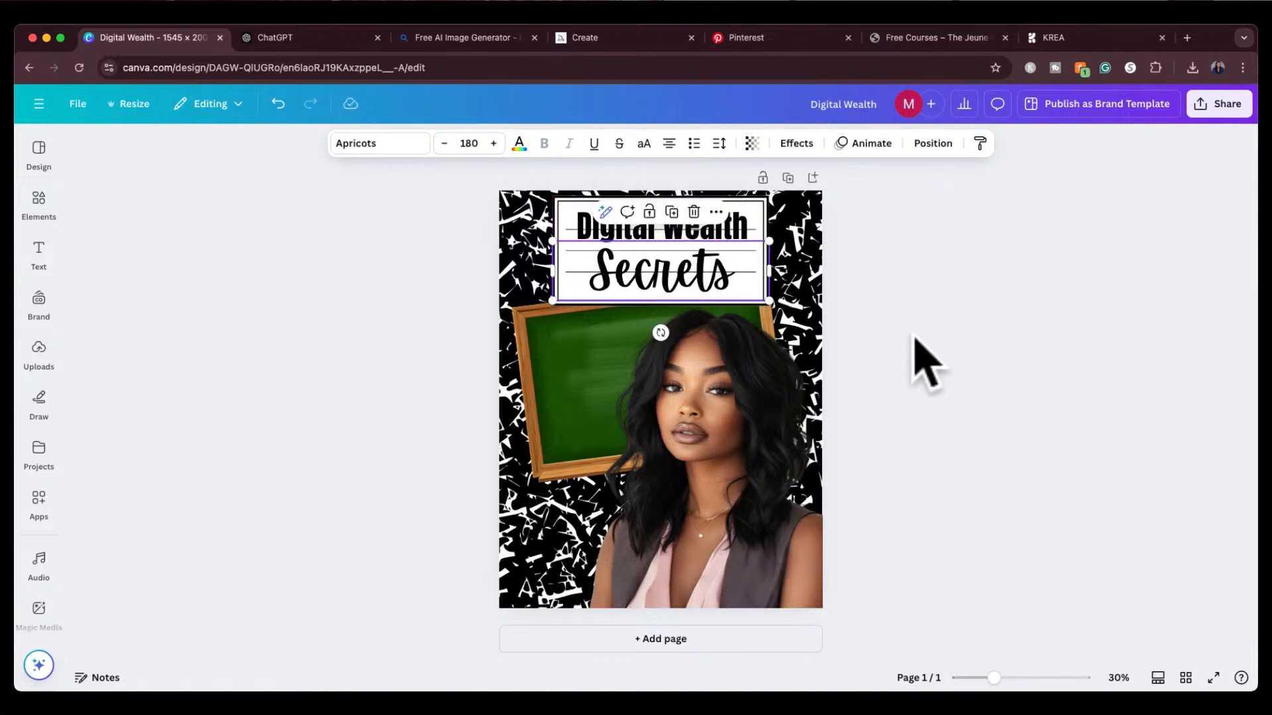
left_click(732, 506)
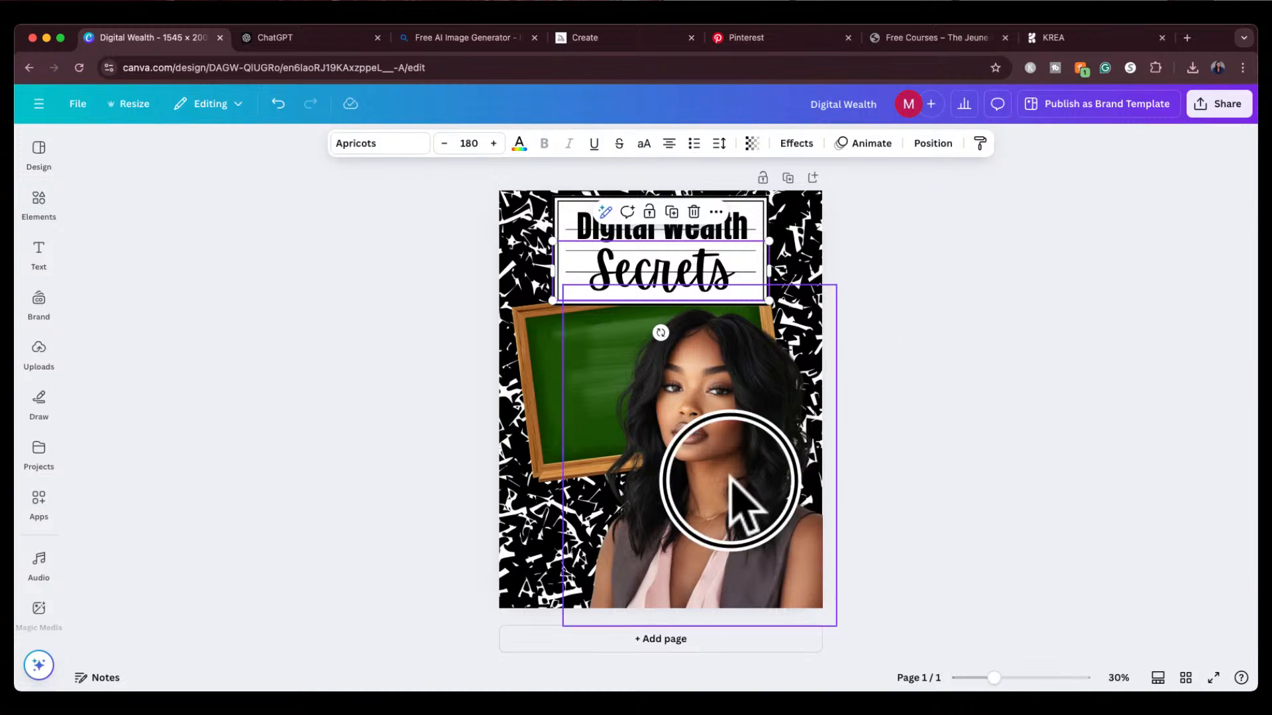
left_click(909, 448)
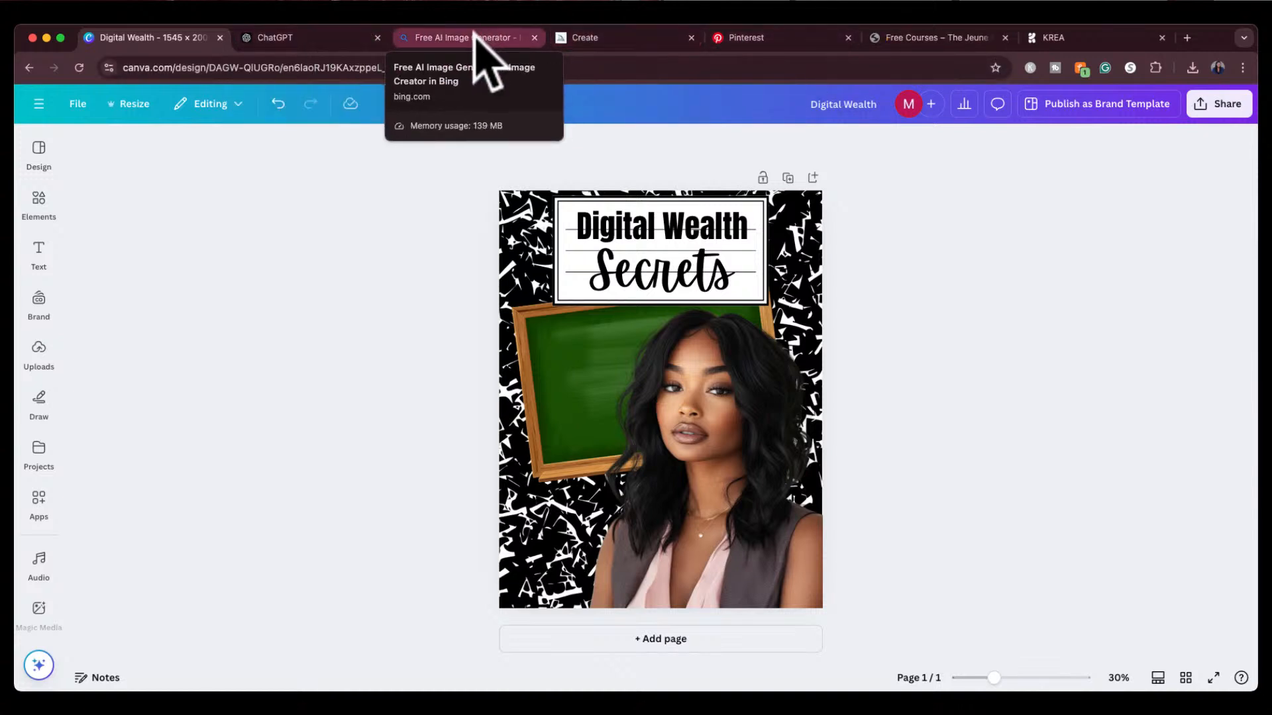
Step: Switch to Midjourney, reuse the open portrait's prompt, prefix it with "boss babe" and replace "top" with "boss babe suit"
left_click(593, 26)
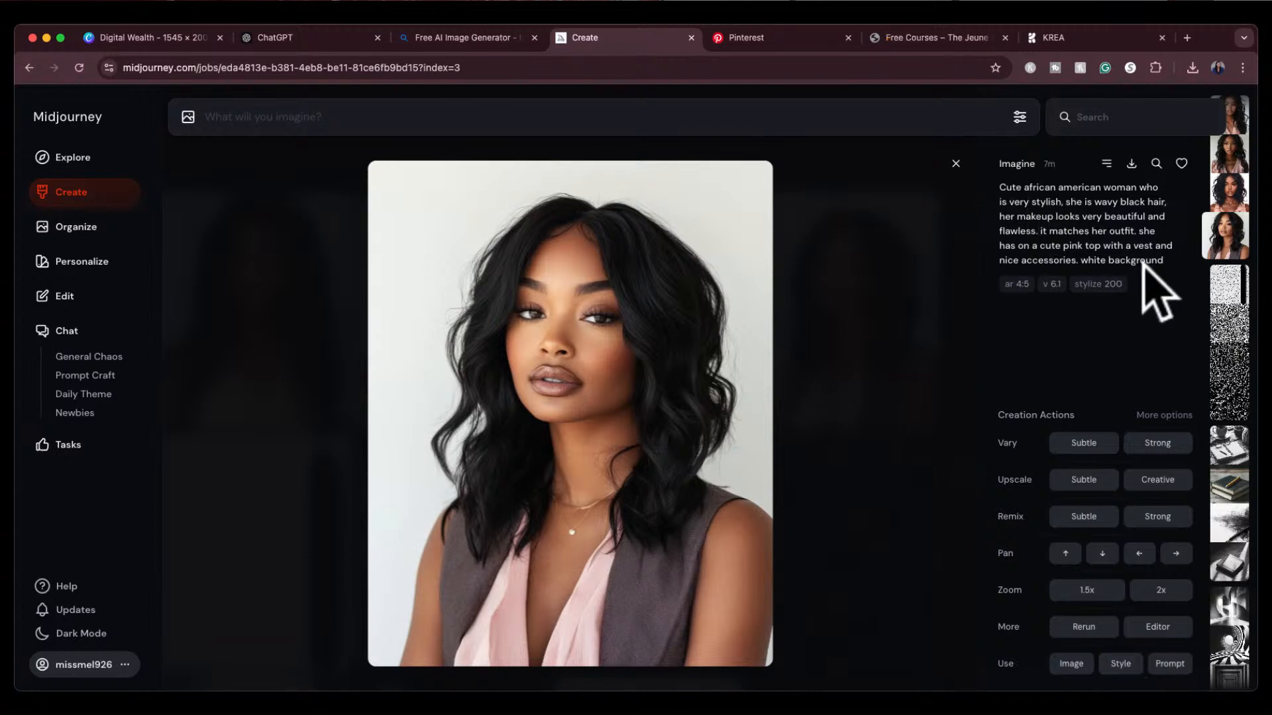
left_click(1169, 664)
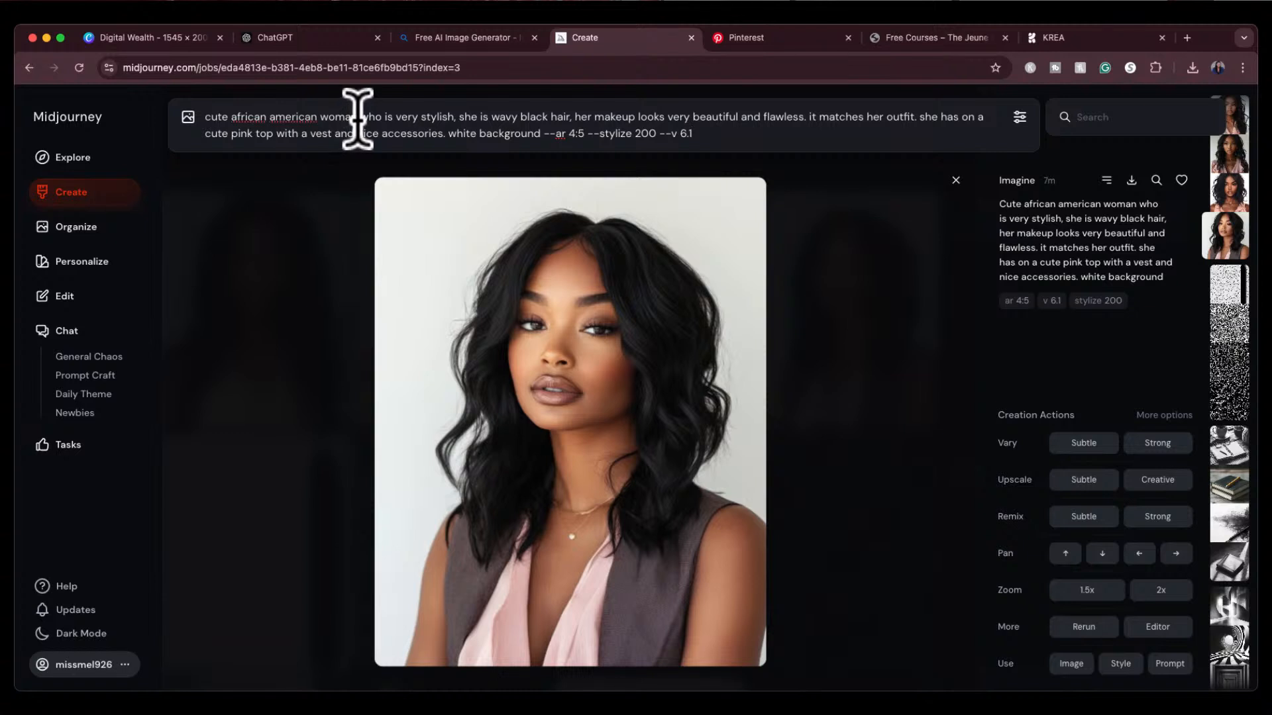
left_click(207, 116)
type("boss babe")
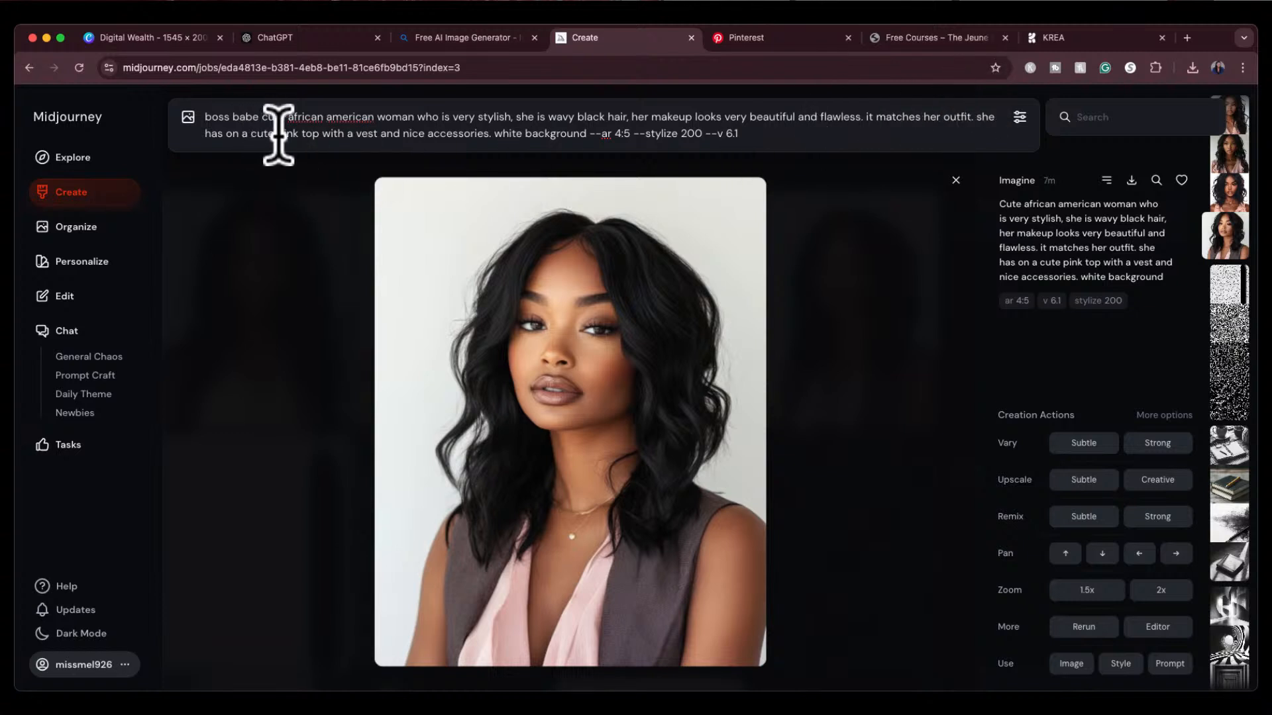
mouse_move(304, 133)
left_mouse_down()
mouse_move(397, 143)
mouse_move(319, 133)
left_mouse_up()
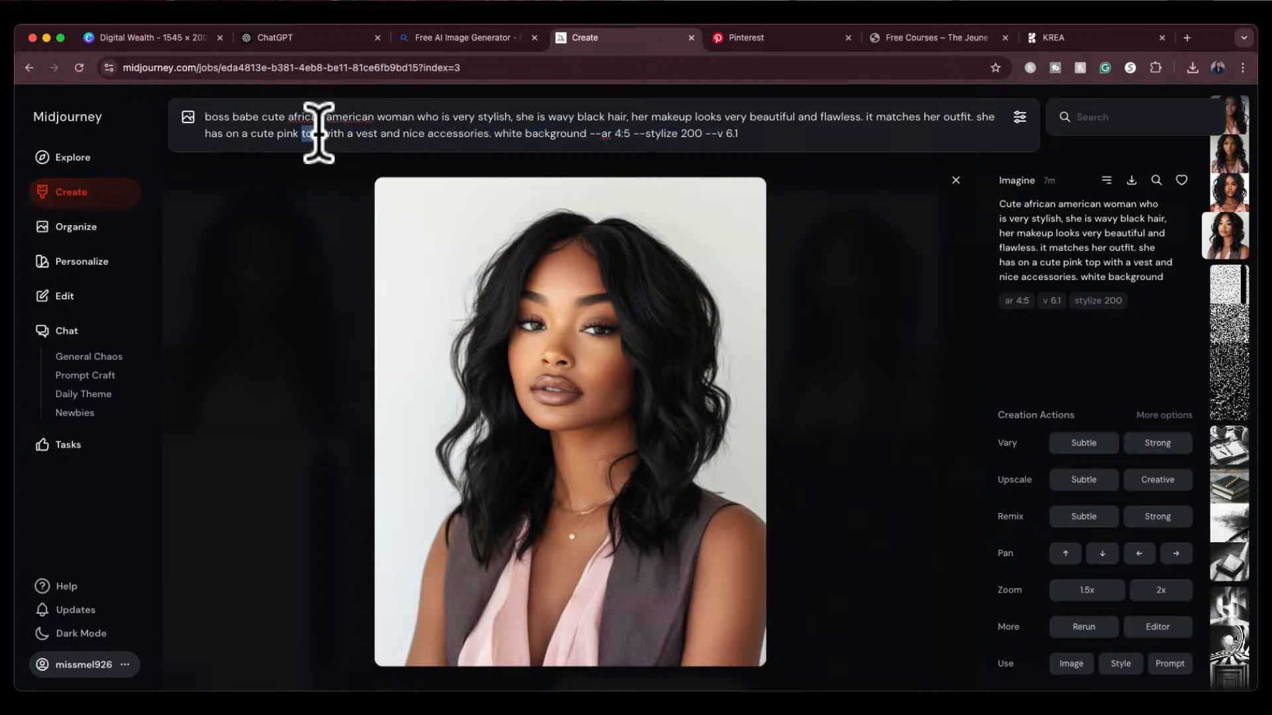
type("boss bab")
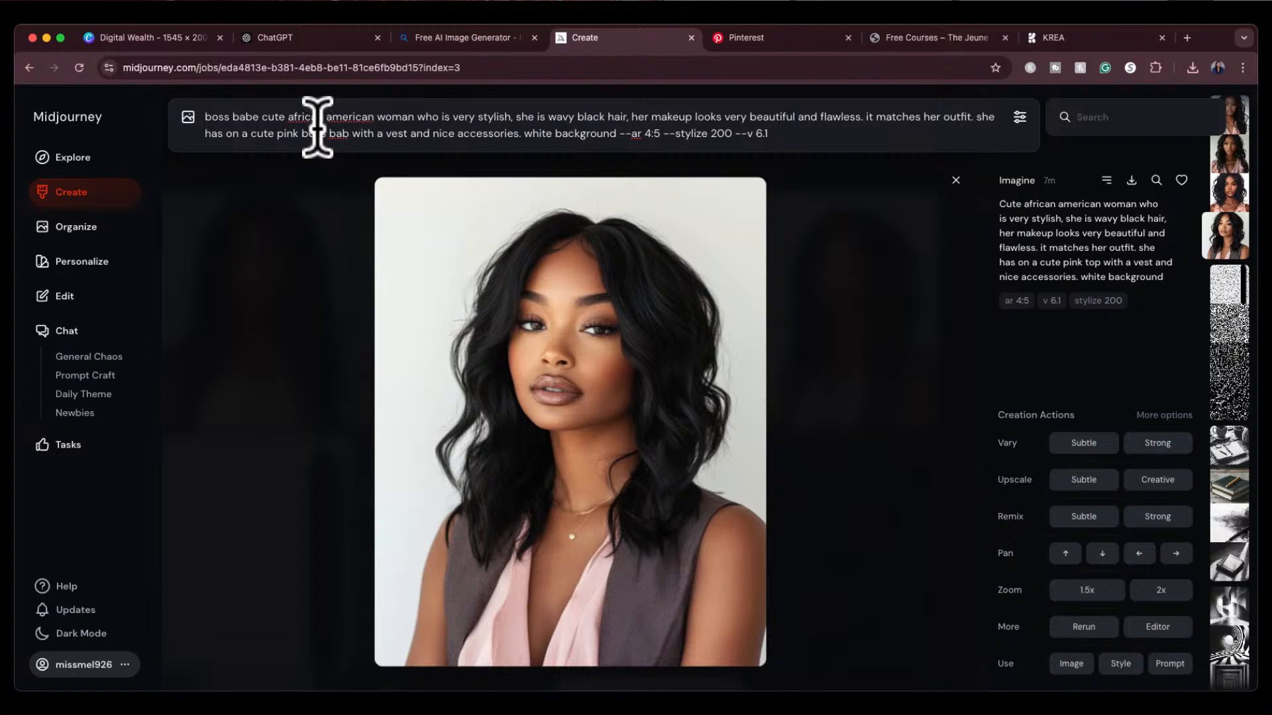
type("e suit")
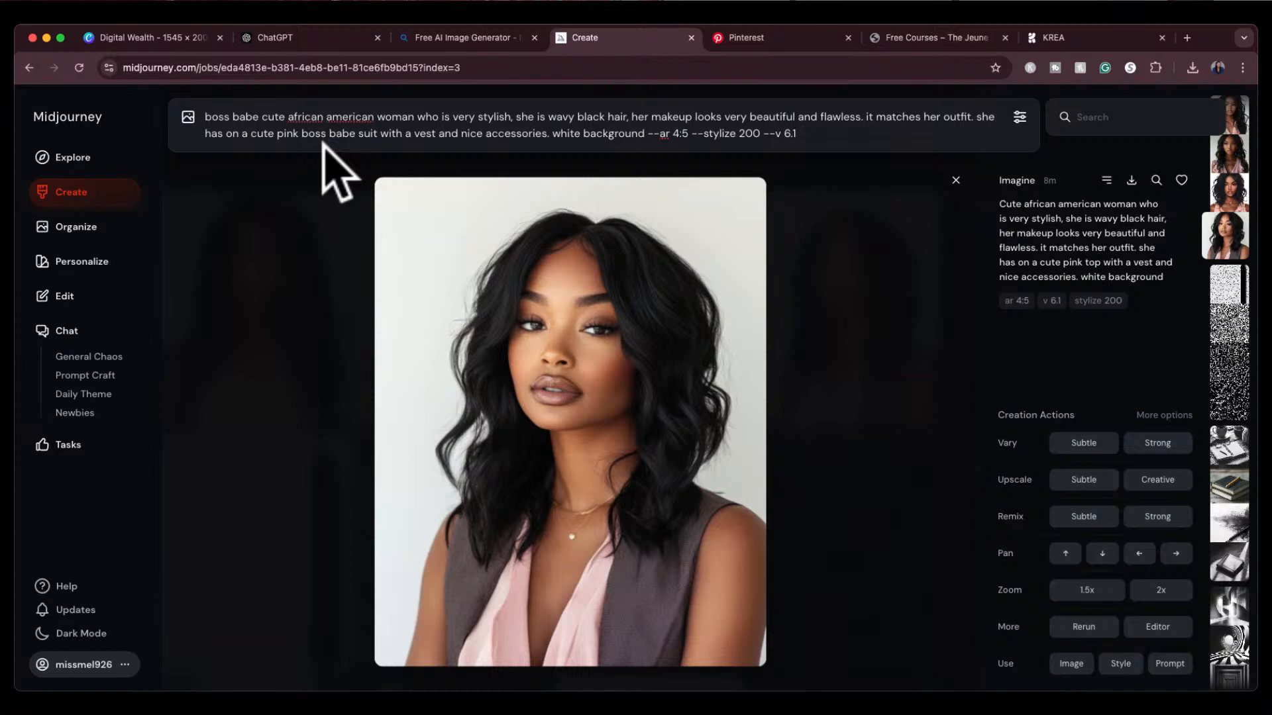
Step: Replace "with a vest and" in the prompt with a comma, insert "stiped" before "suit", and generate the images
left_click_drag(383, 134, 459, 137)
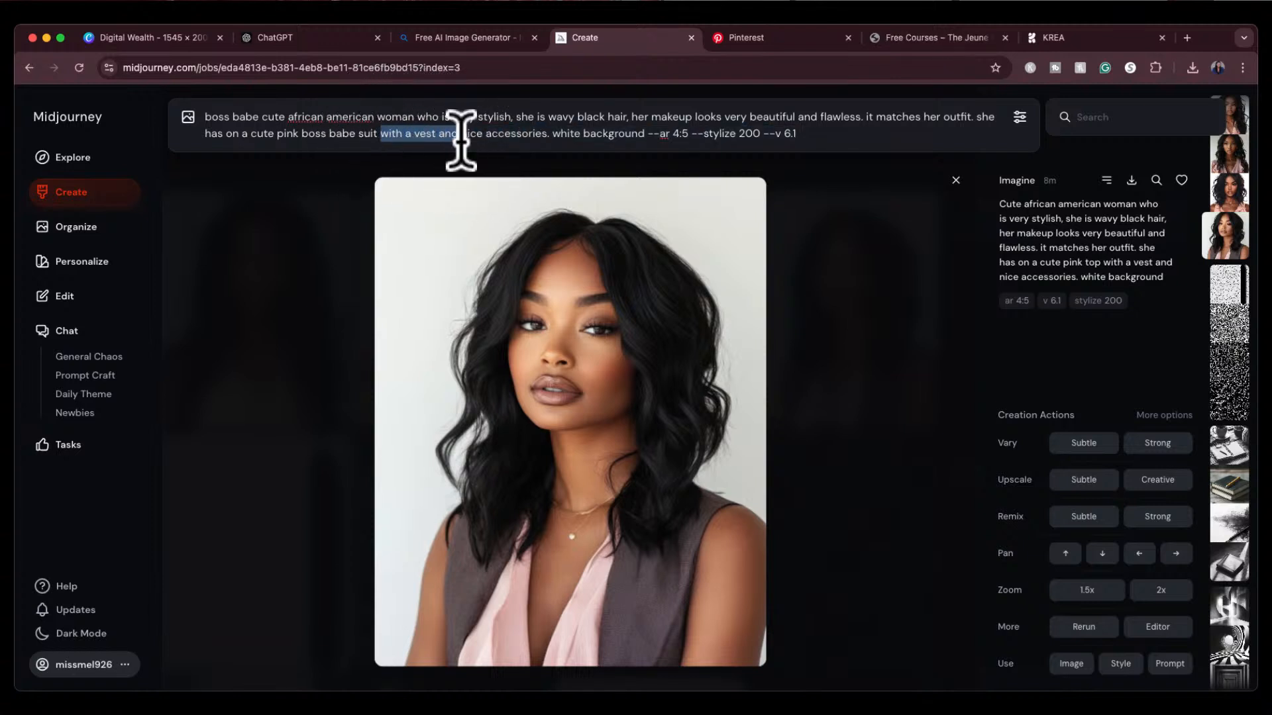
key("BackSpace")
key("BackSpace")
type(",")
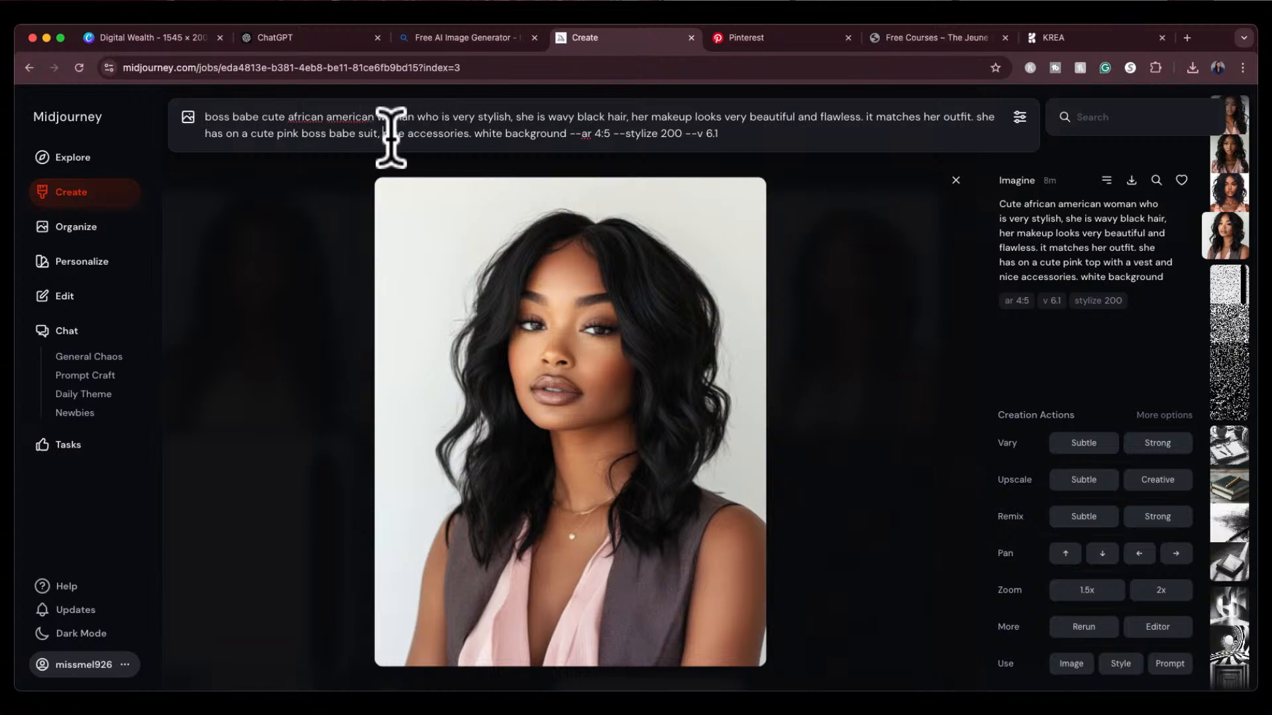
left_click(357, 133)
type("stip")
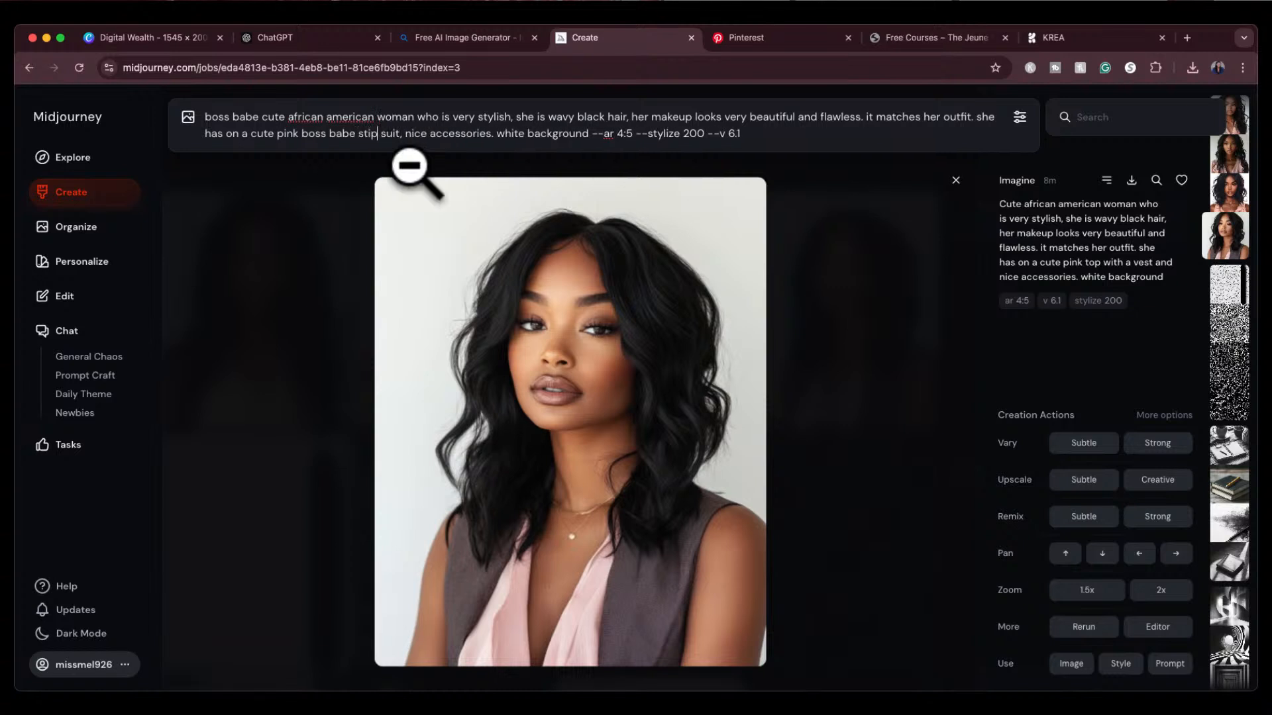
type("ed")
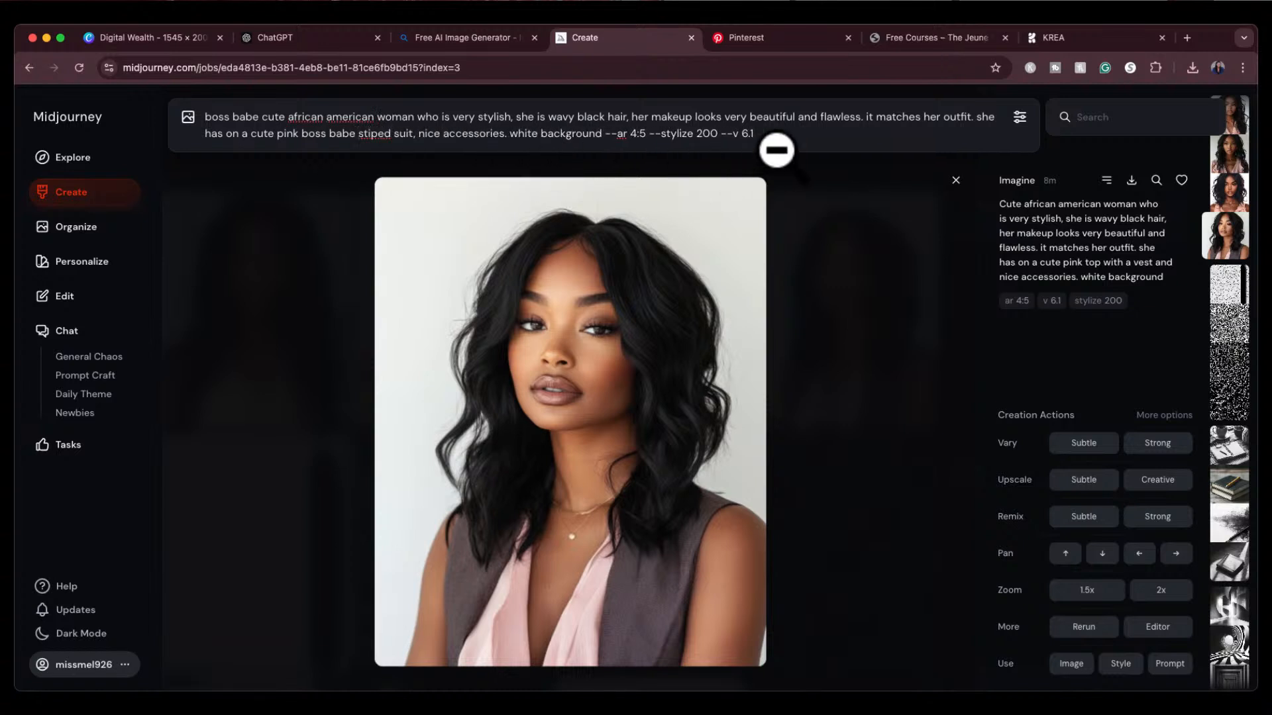
key("Return")
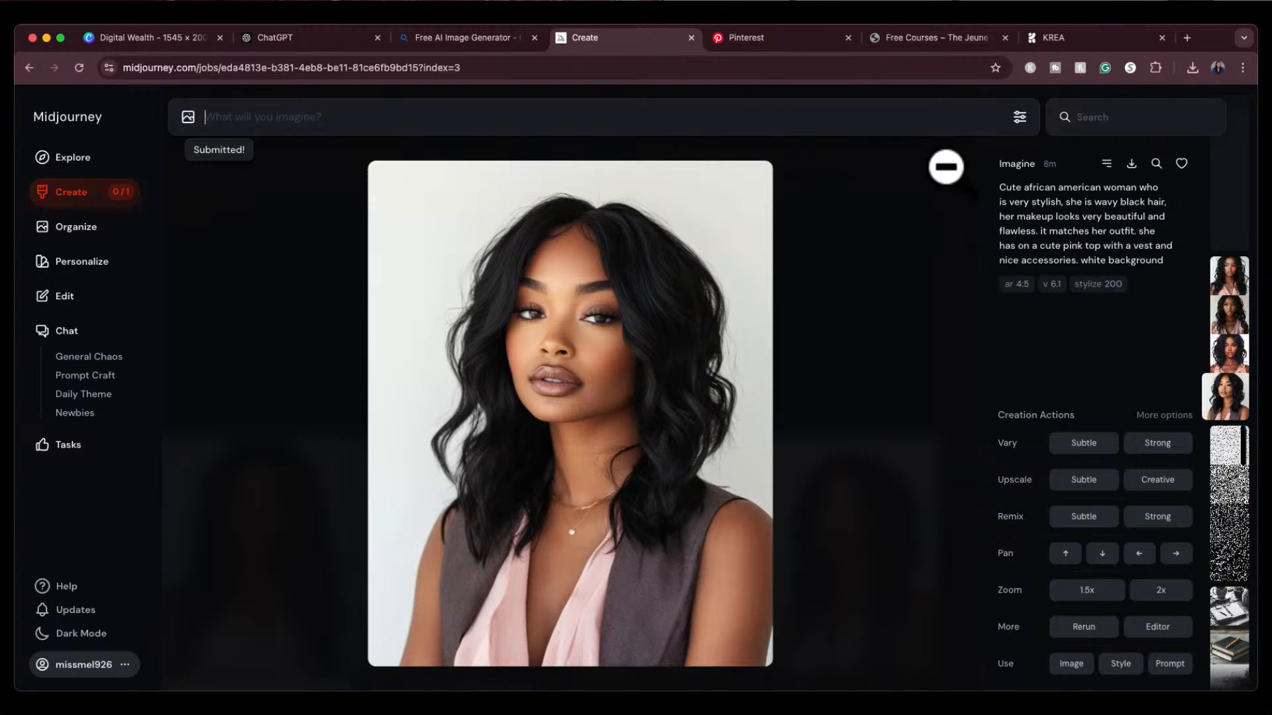
left_click(954, 163)
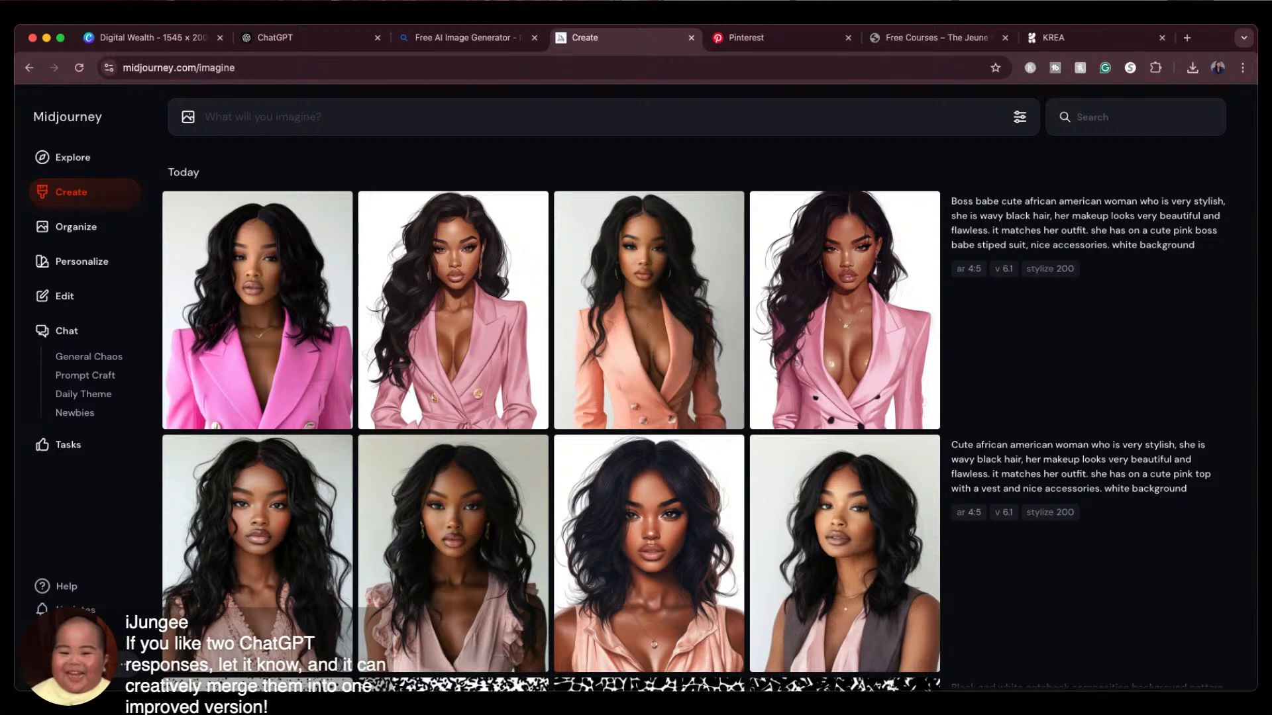
Step: Generate strong variations of the first new boss babe portrait and return to the gallery
left_click(297, 306)
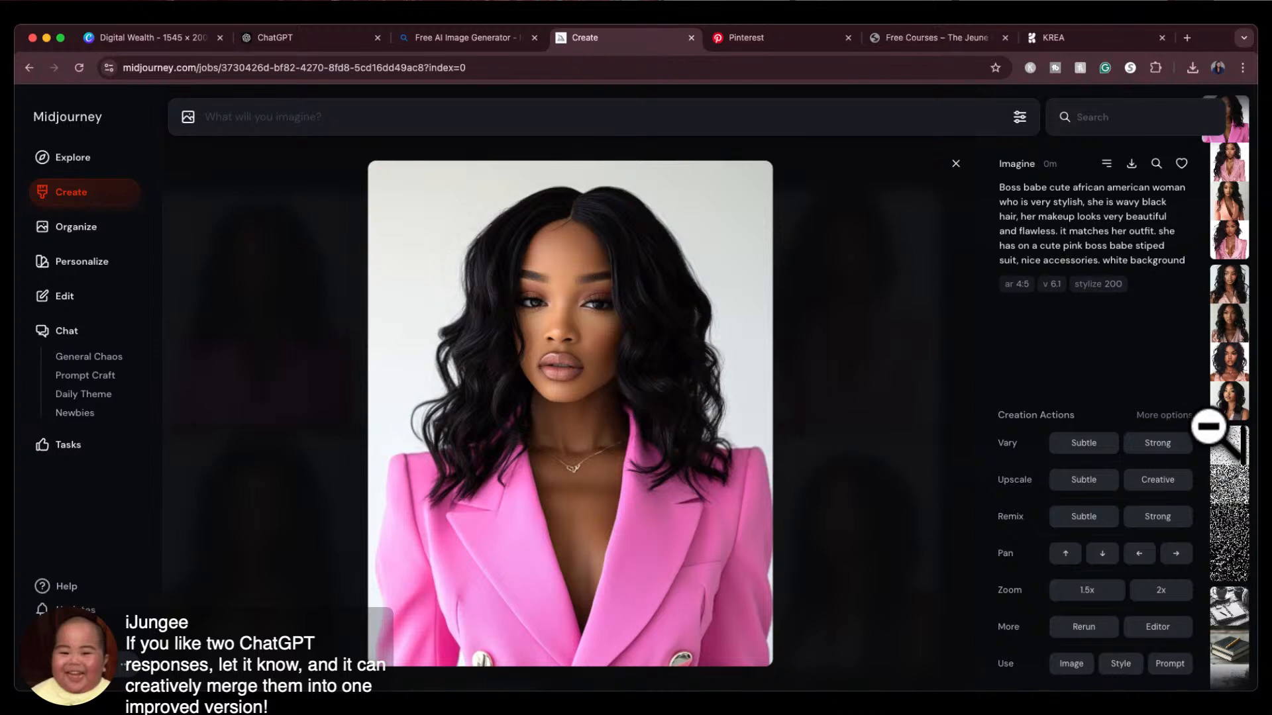
left_click(1167, 445)
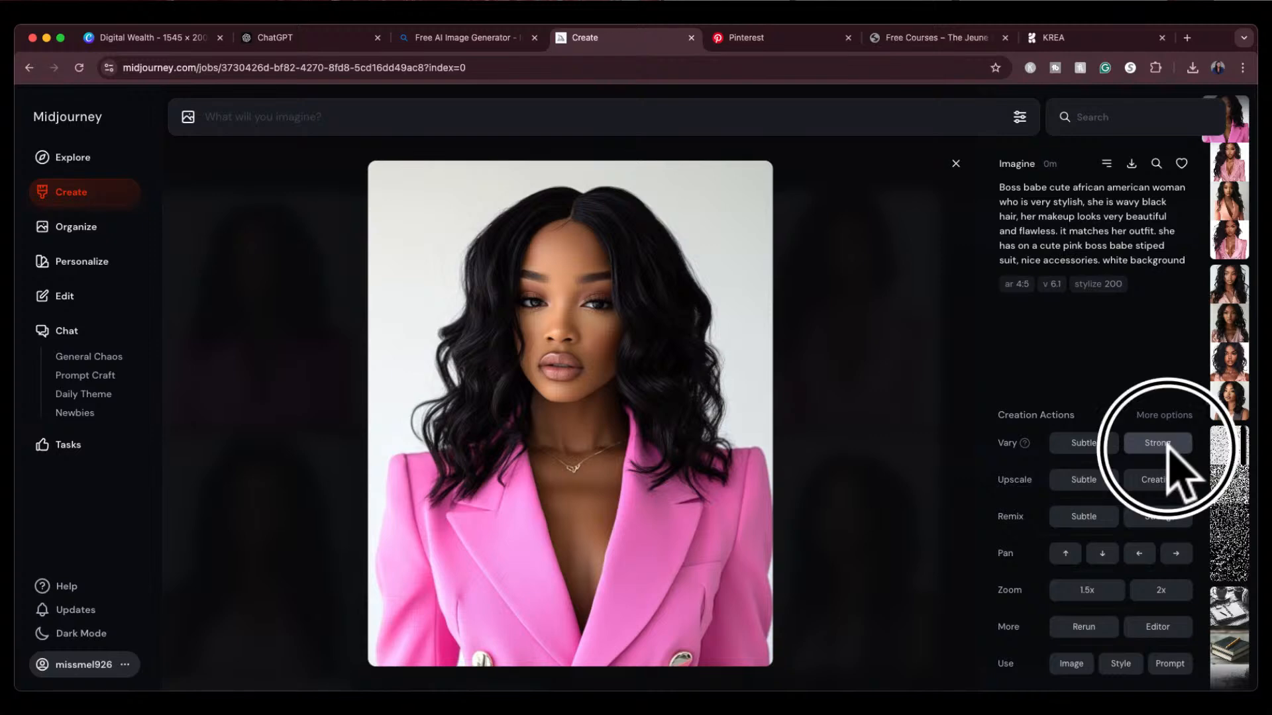
left_click(956, 164)
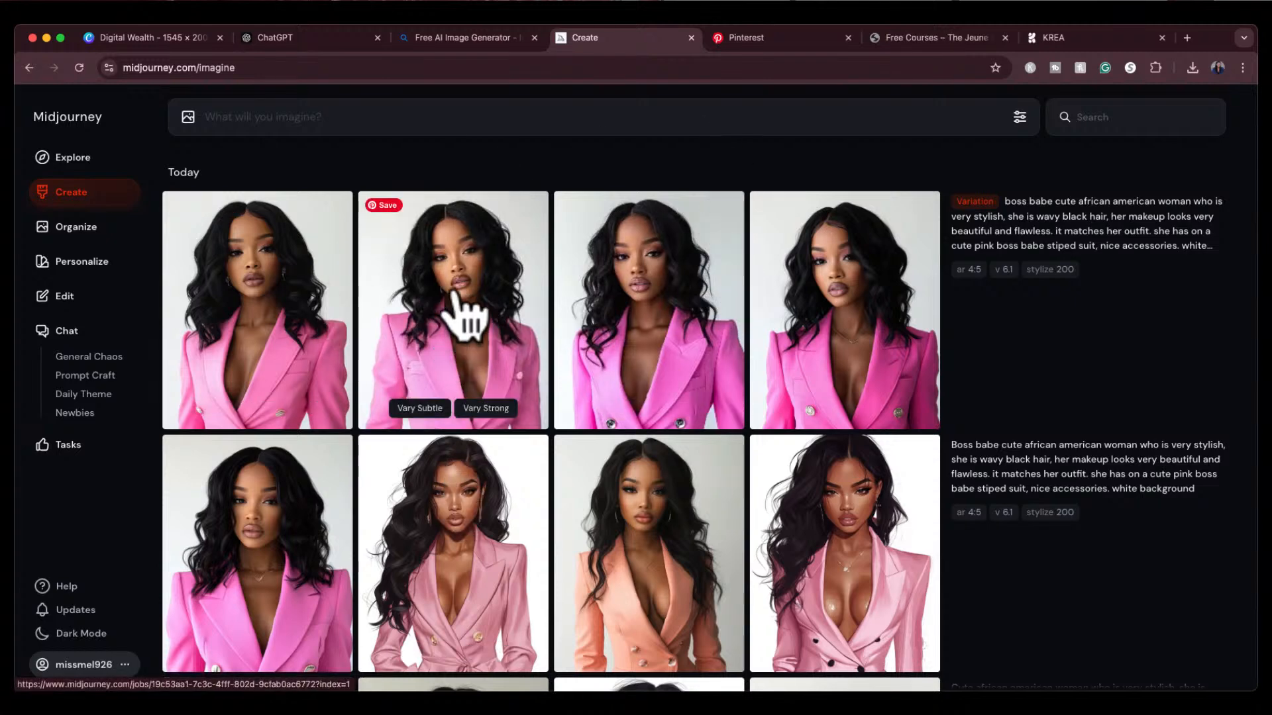
Step: Open the second variation in the Editor, erase the detail on the jacket's right side, and submit the edit
left_click(456, 300)
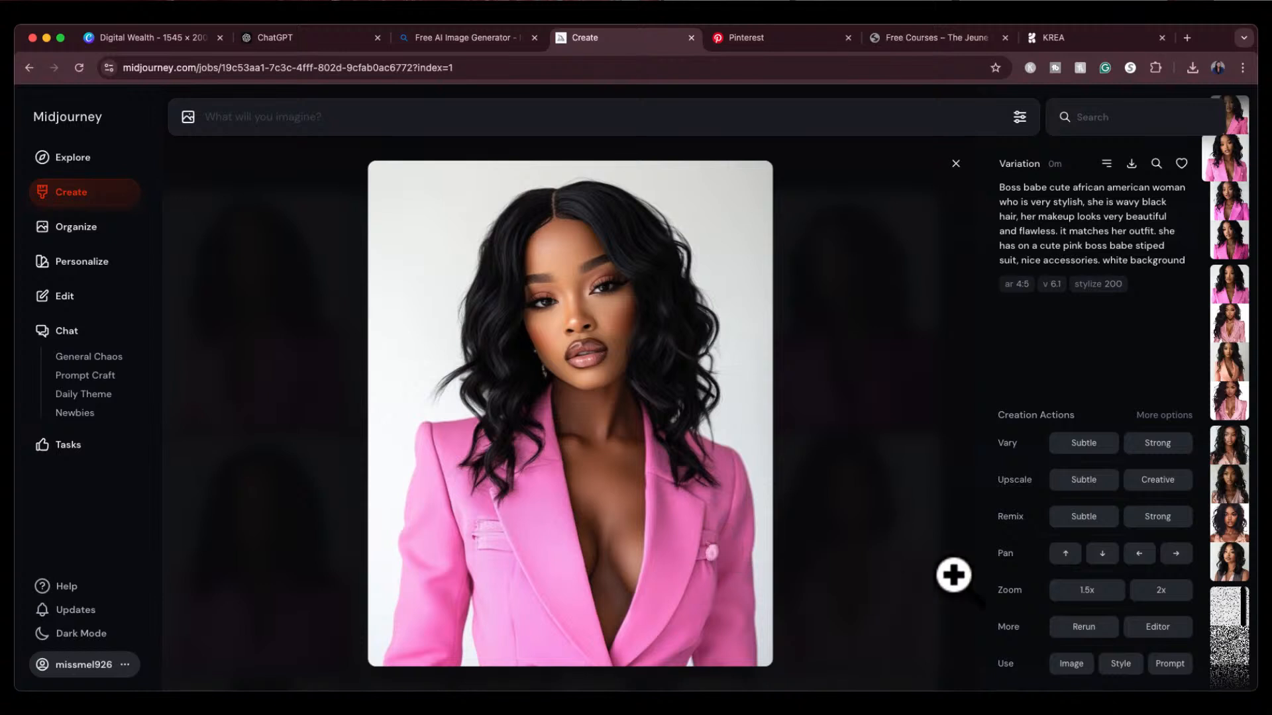
left_click(1160, 630)
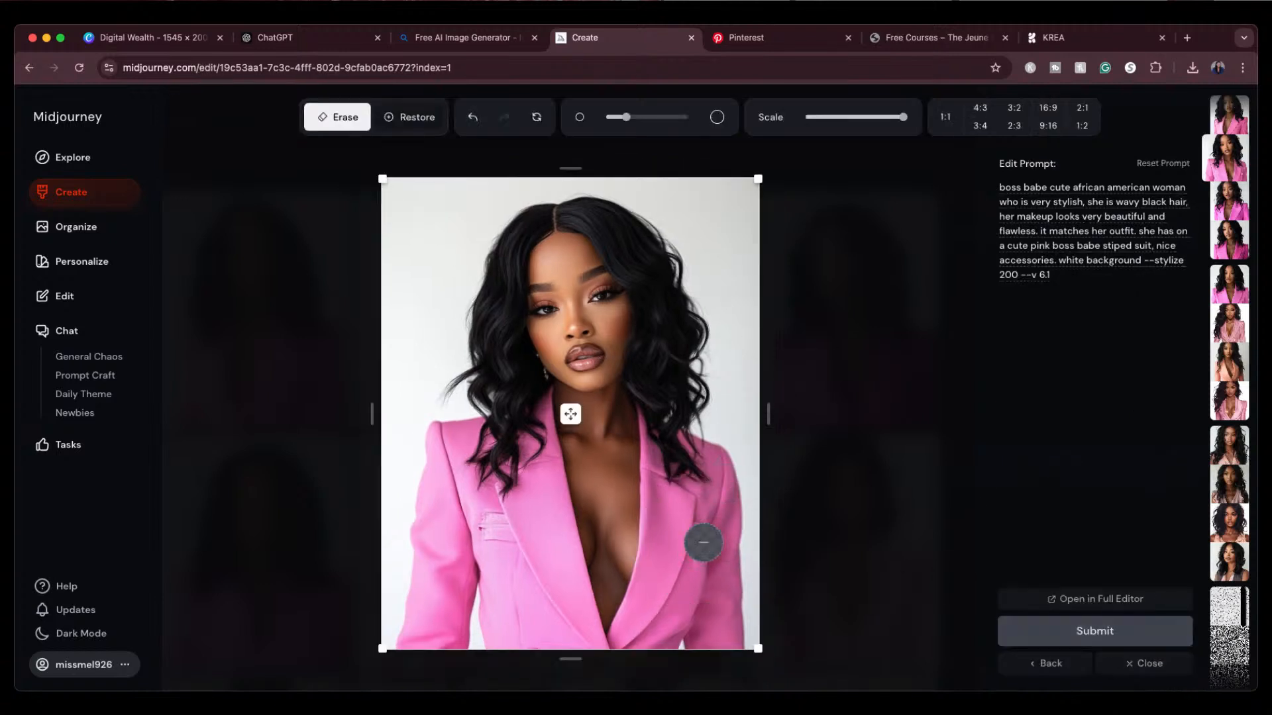
left_click(702, 543)
left_click(1071, 637)
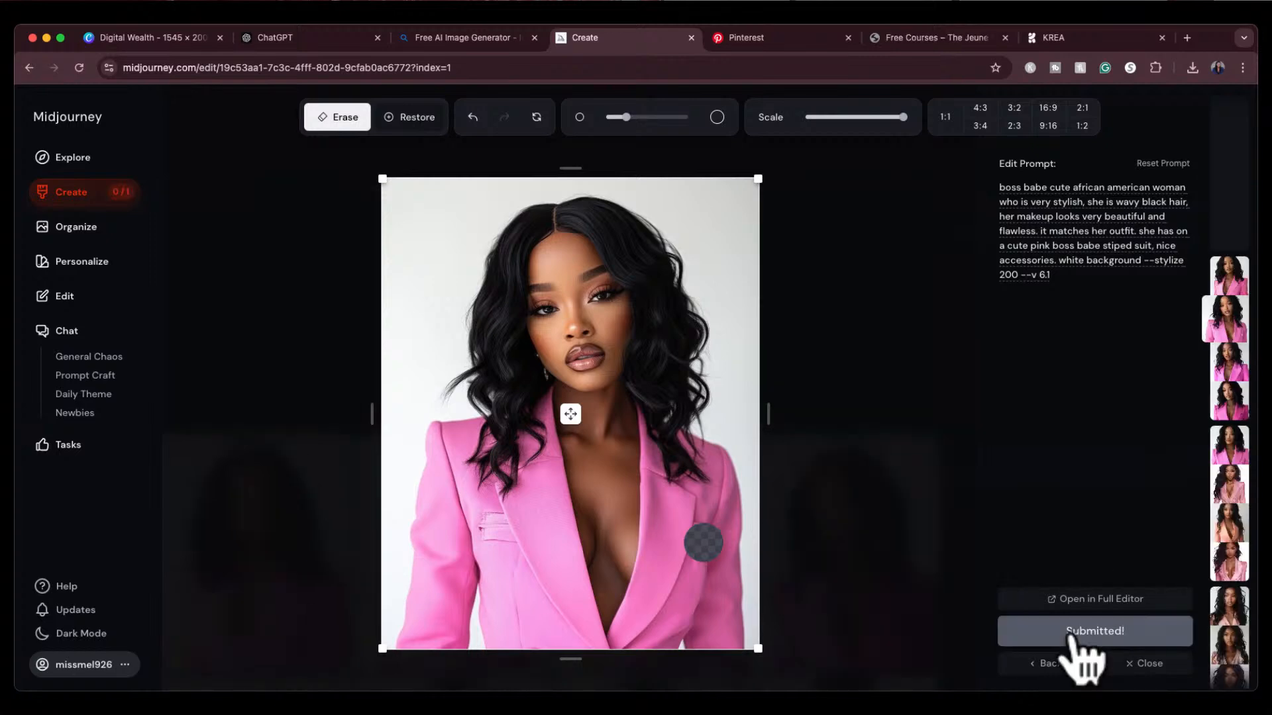
left_click(1140, 664)
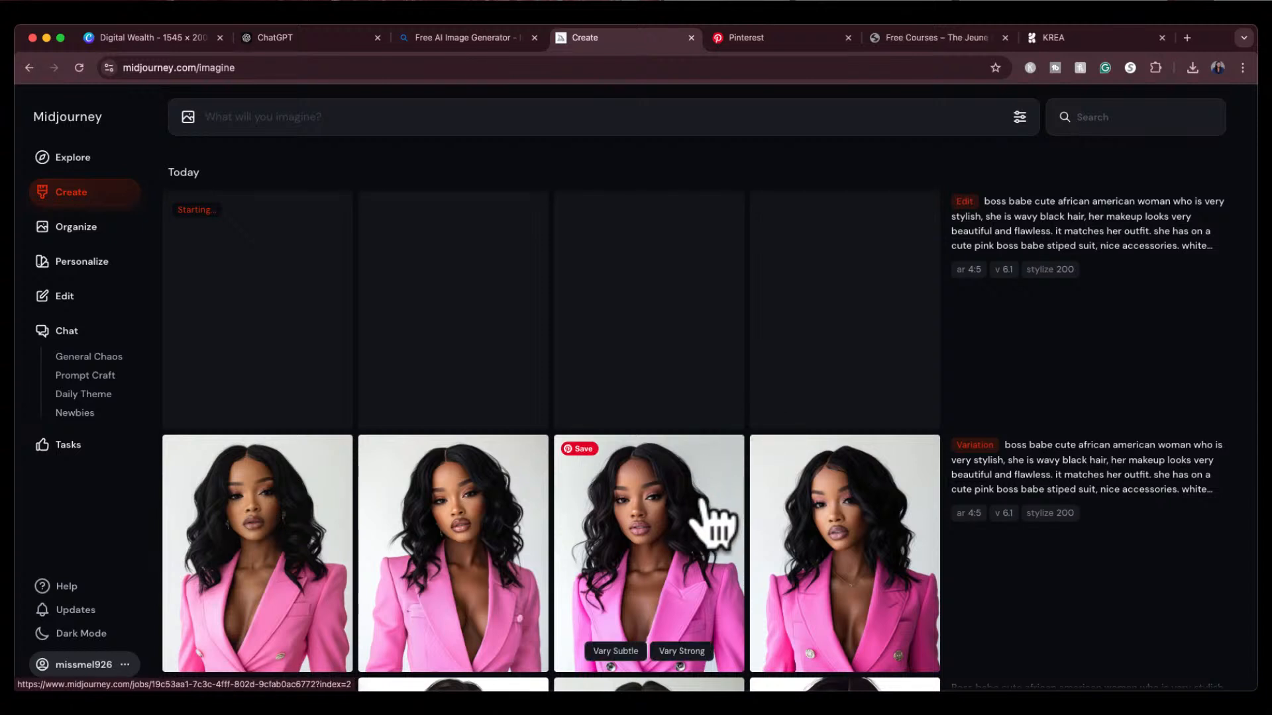
Step: View the fourth pink-suit variation and the second edited portrait at full size
left_click(825, 538)
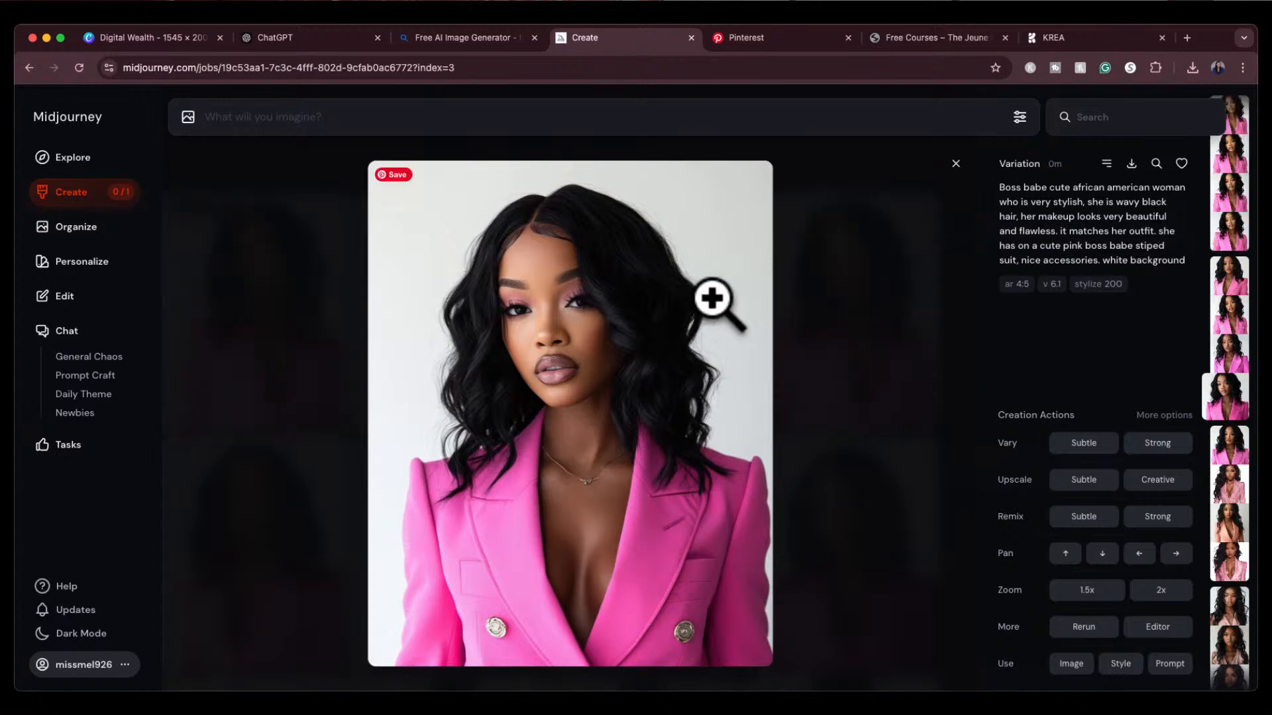
mouse_move(974, 164)
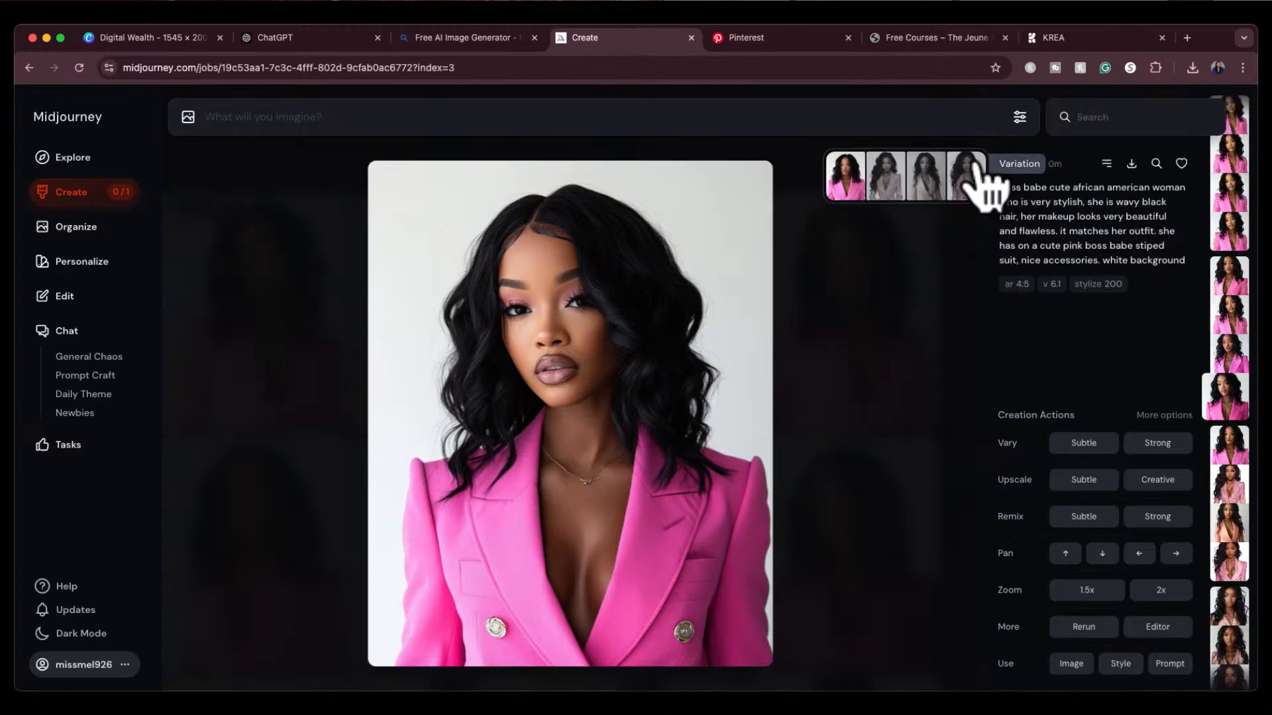
left_click(954, 166)
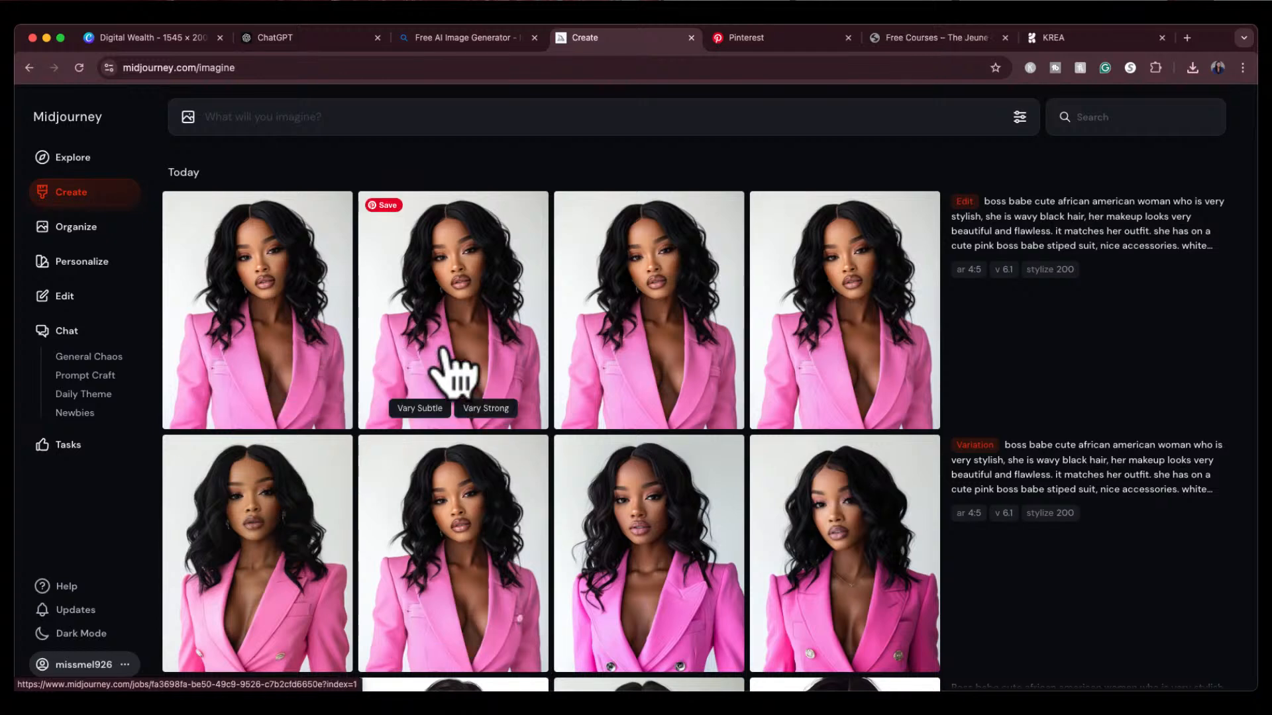
left_click(485, 341)
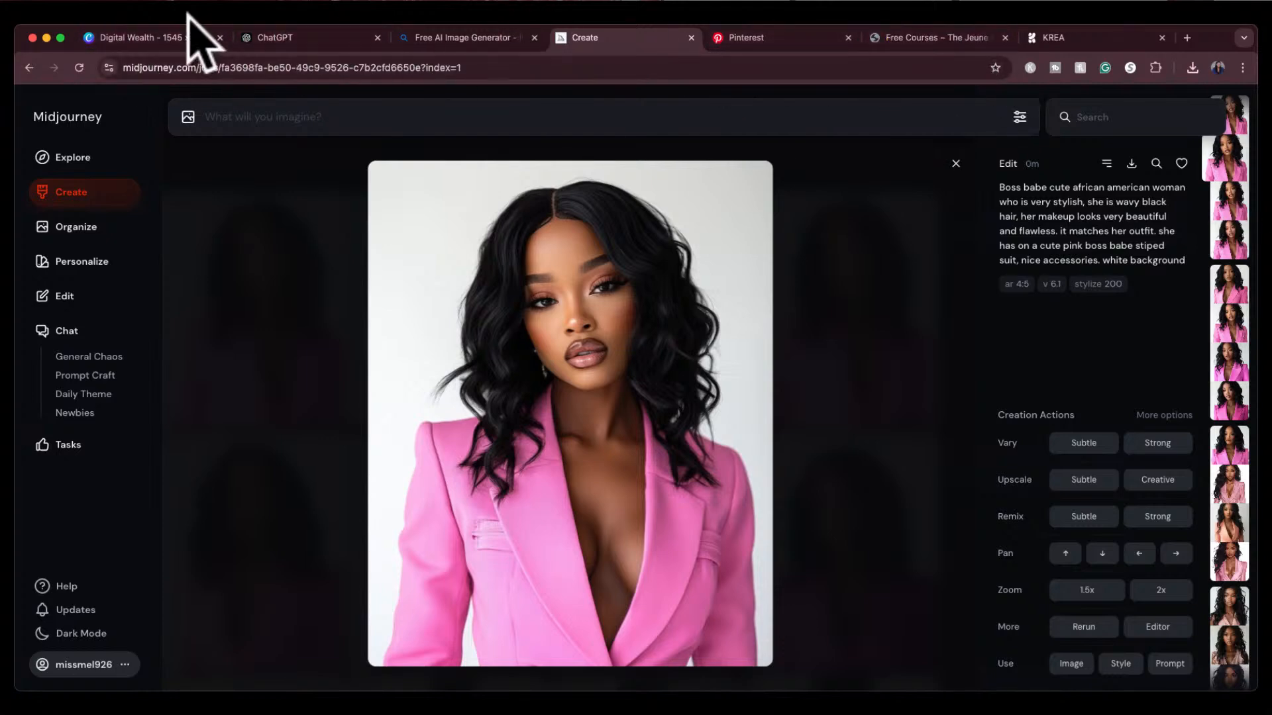
Step: Switch back to the Canva cover, delete the woman in the vest, and paste the pink-suit portrait over the chalkboard
left_click(161, 33)
left_click(714, 407)
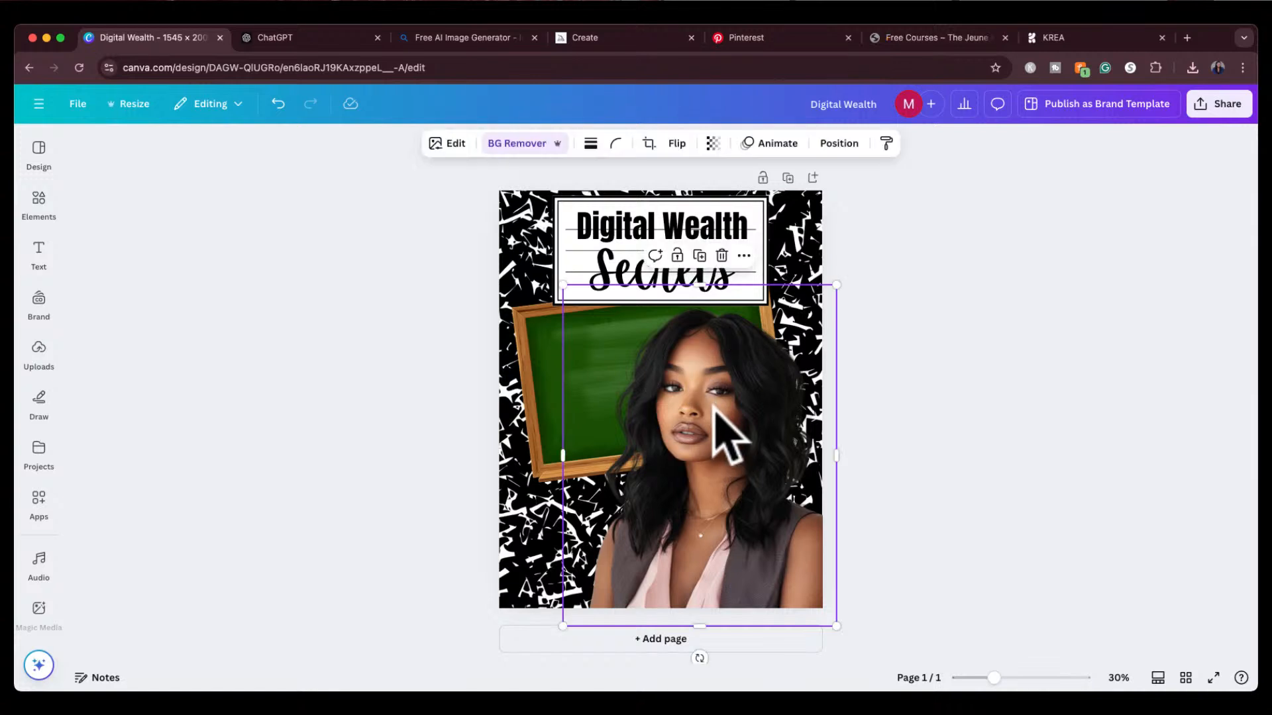
key("Delete")
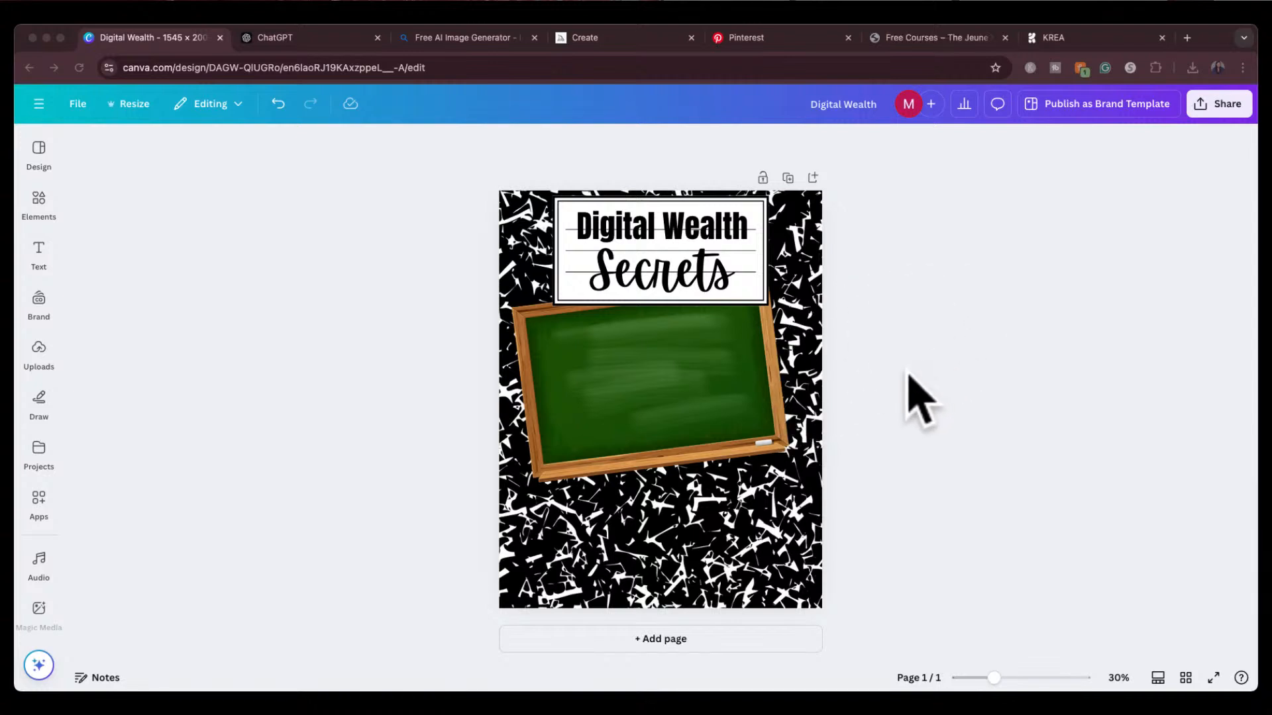
left_click(661, 396)
key("super+v")
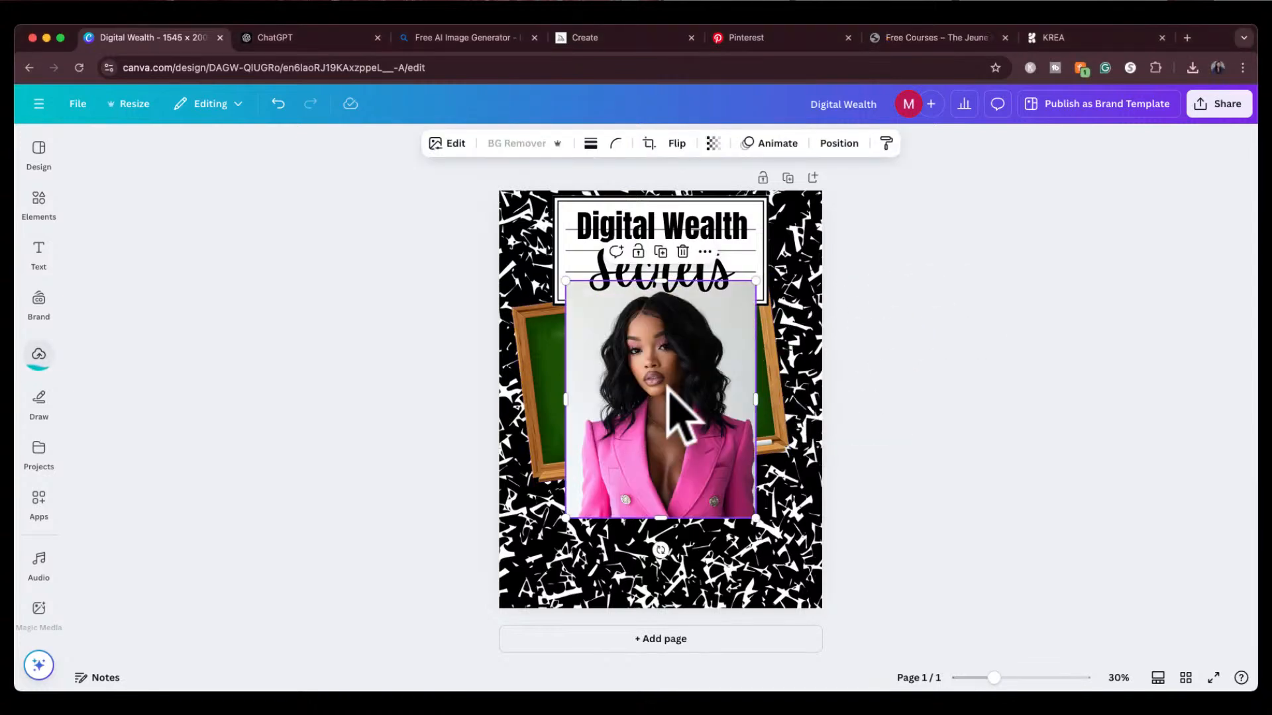
Step: Remove the pink-suit portrait's background, then enlarge and position the woman in the cover's lower-right area, overlapping the title box slightly
left_click_drag(670, 392, 656, 475)
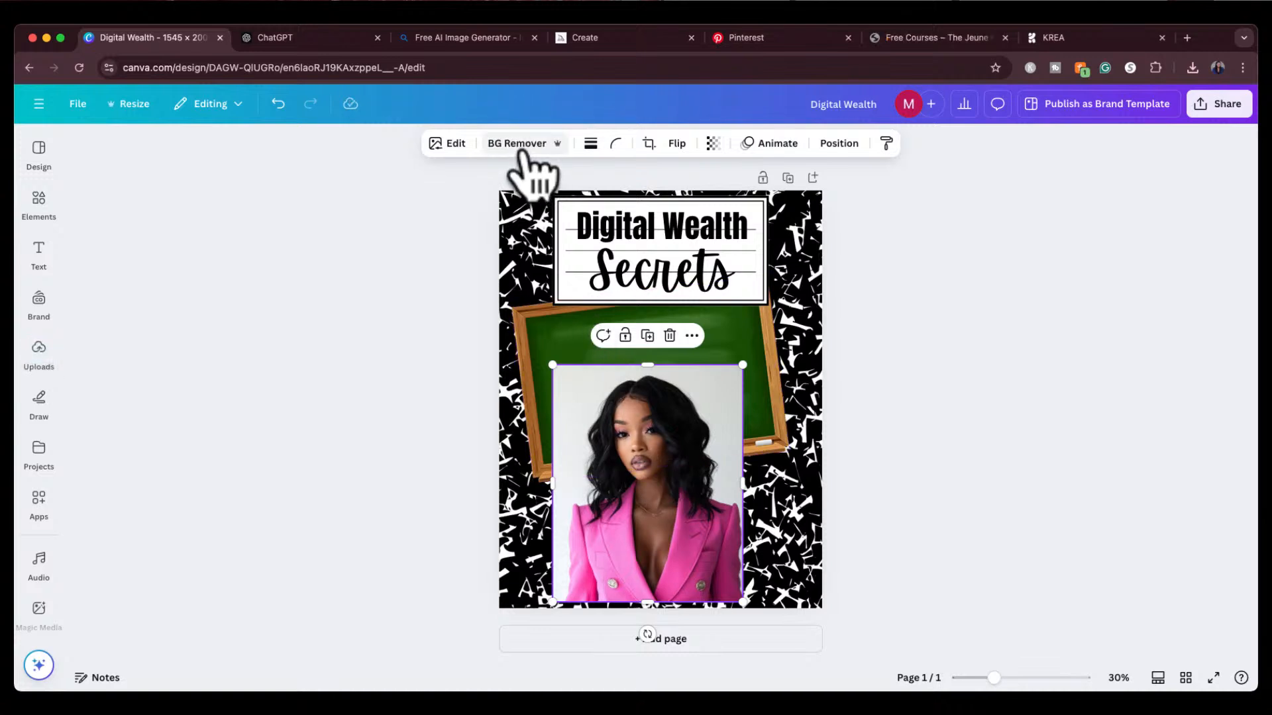
left_click(521, 150)
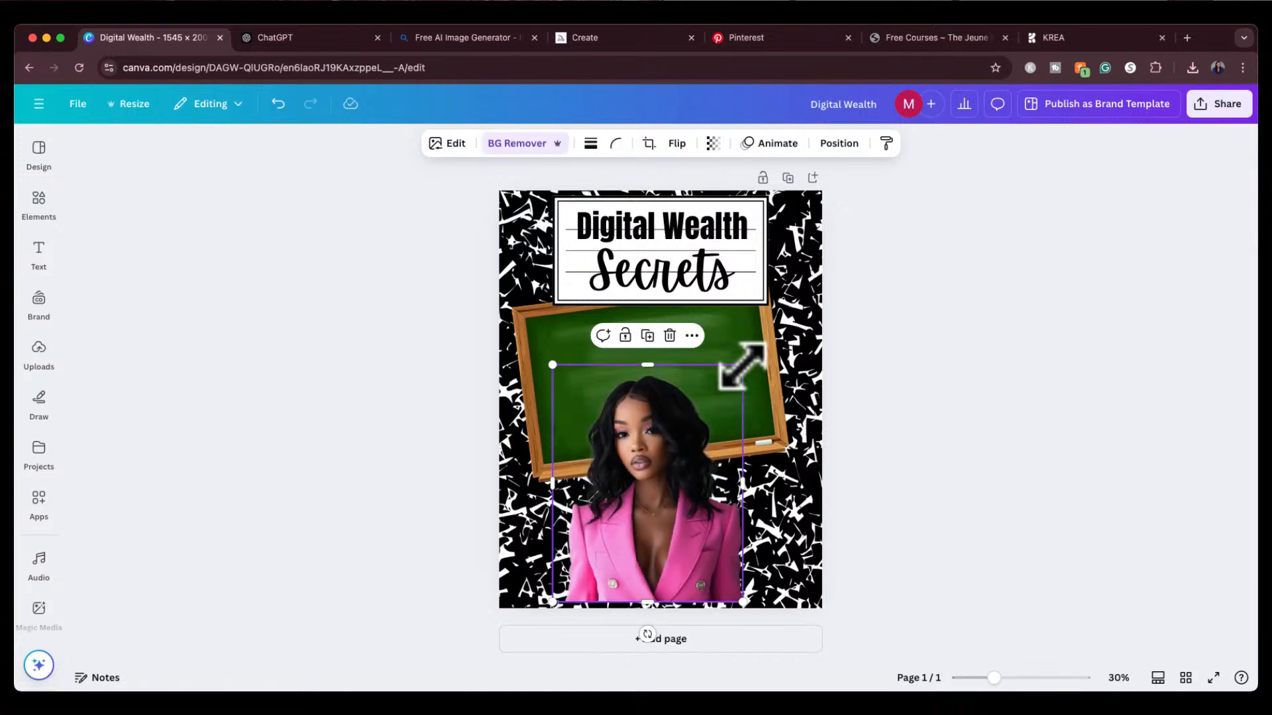
left_click_drag(752, 358, 829, 258)
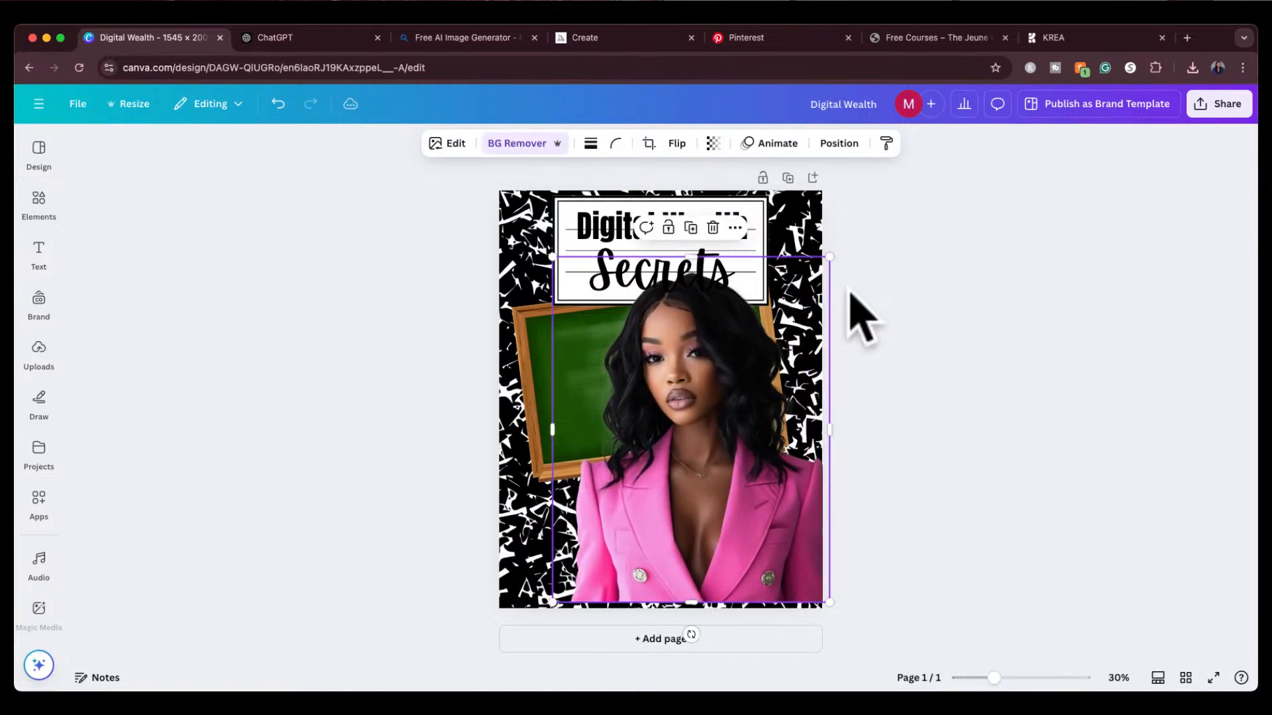
left_click_drag(753, 441, 789, 464)
left_click(987, 364)
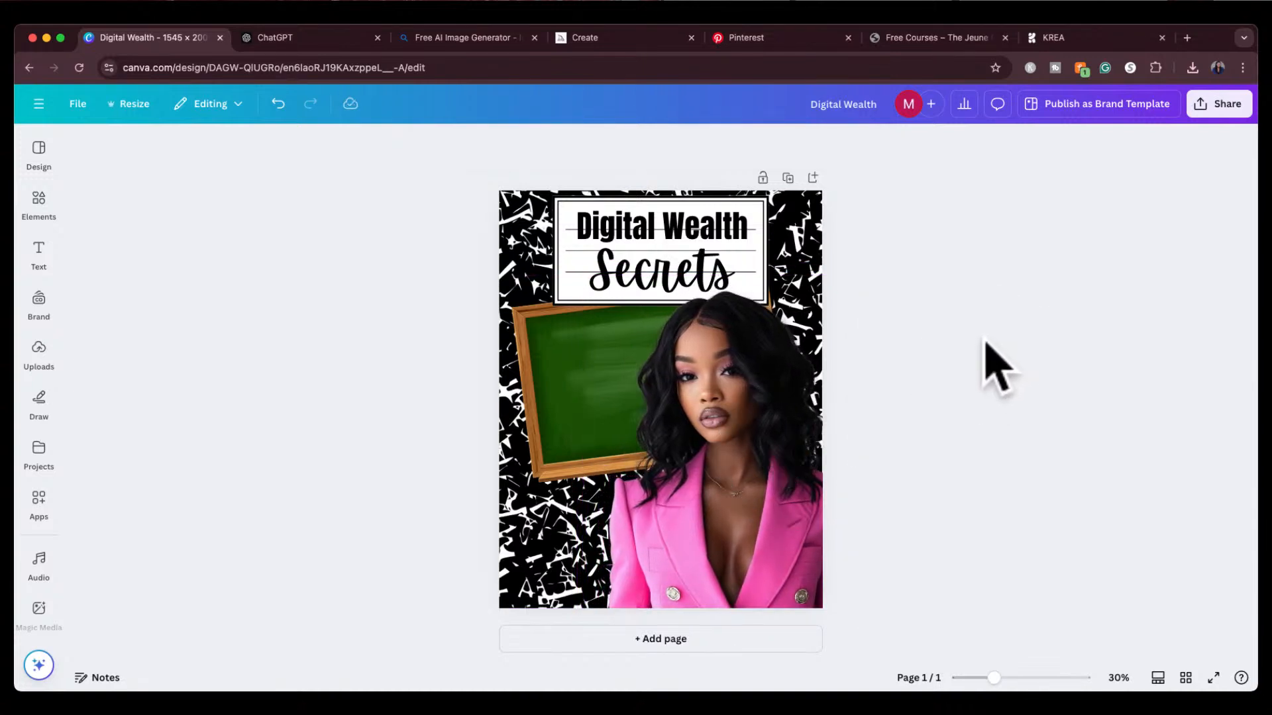
Step: Shrink the chalkboard and move it to the cover's left edge, partly off the page beside the woman
left_click(577, 390)
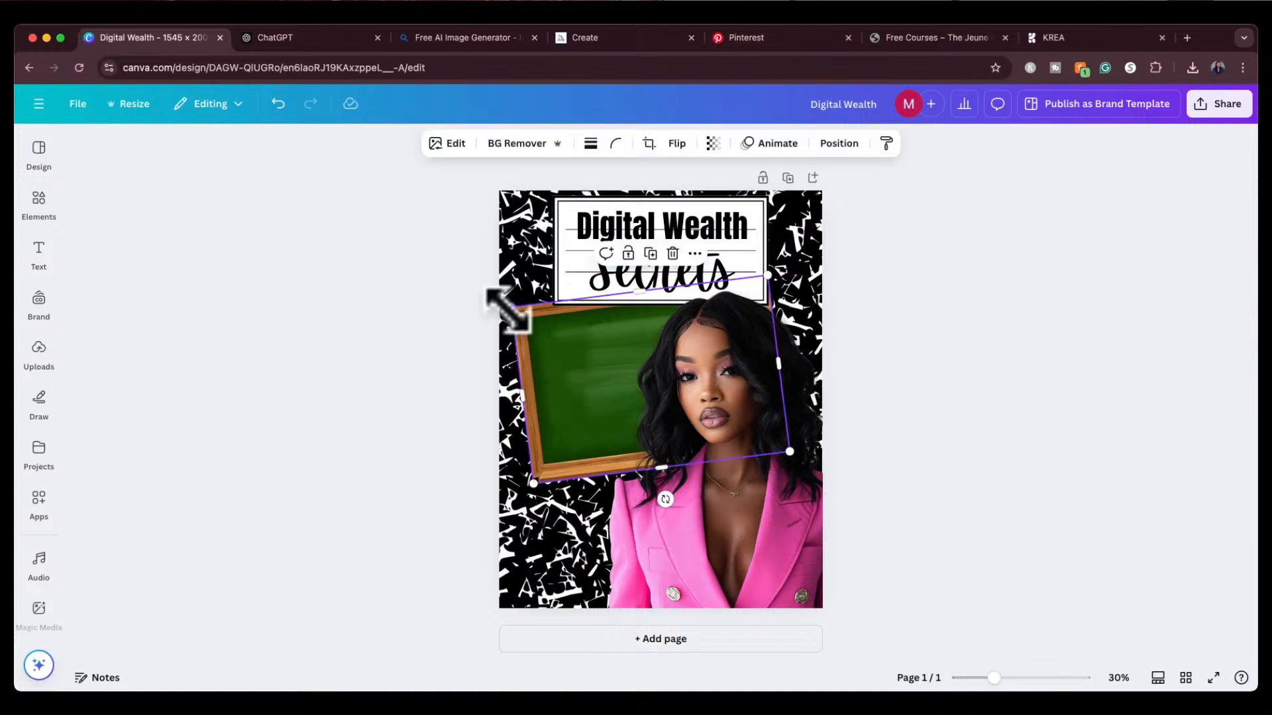
left_click_drag(507, 308, 551, 330)
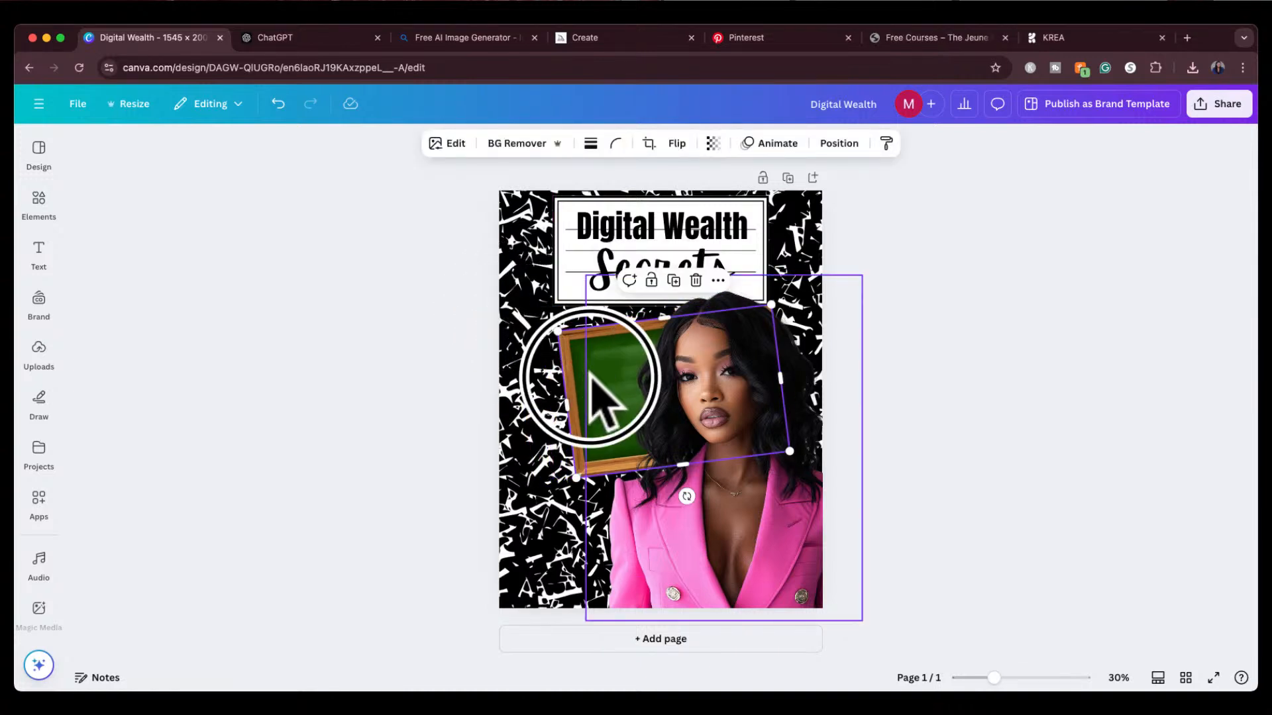
left_click_drag(589, 372, 464, 365)
left_click(920, 339)
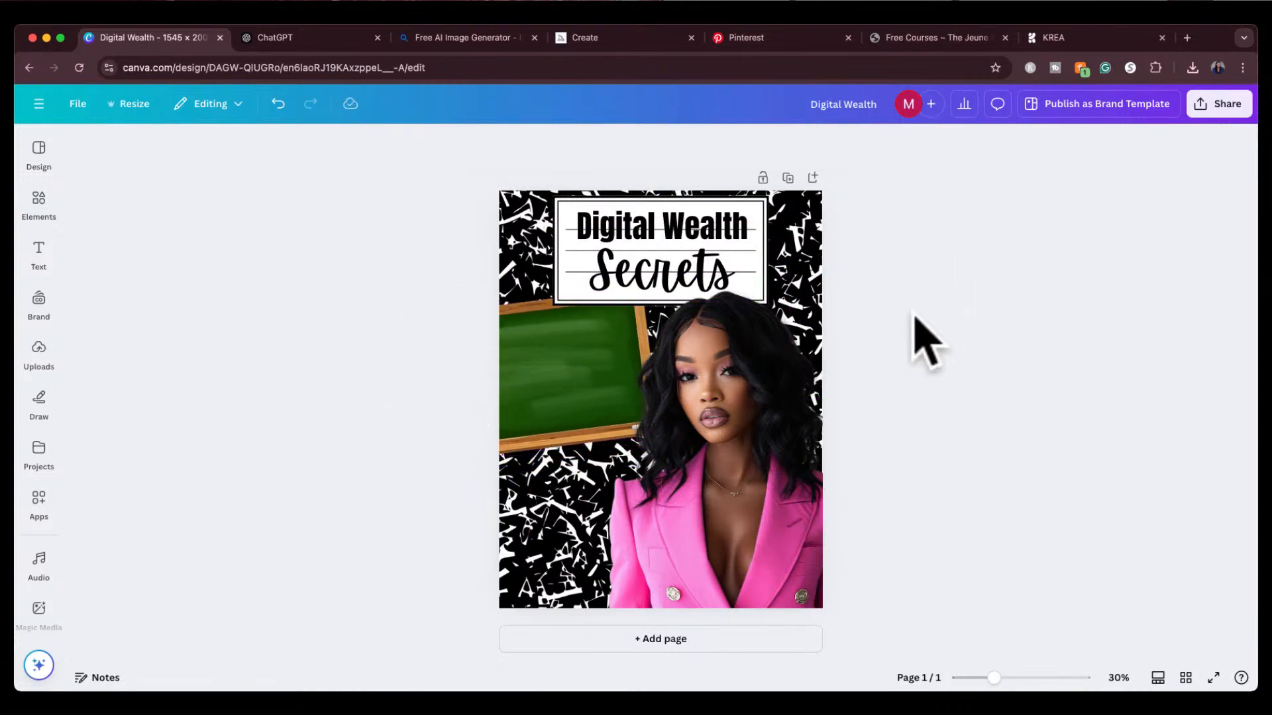
left_click(39, 203)
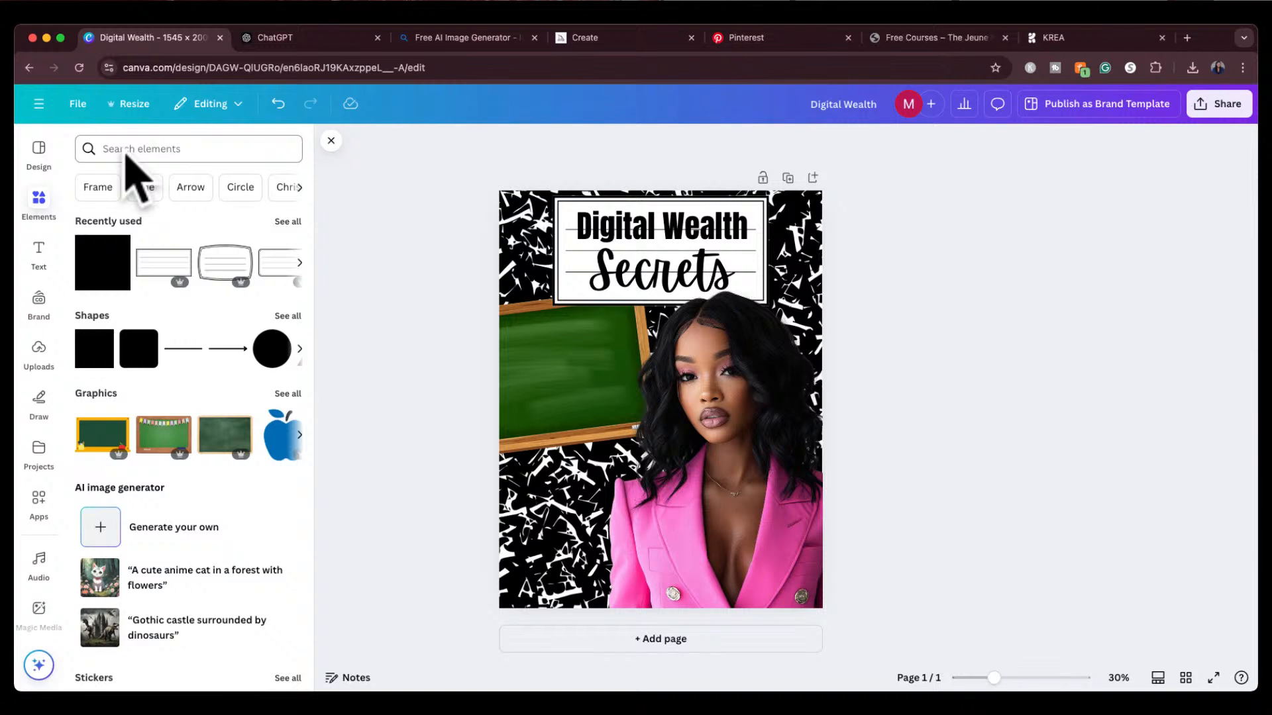
key("c")
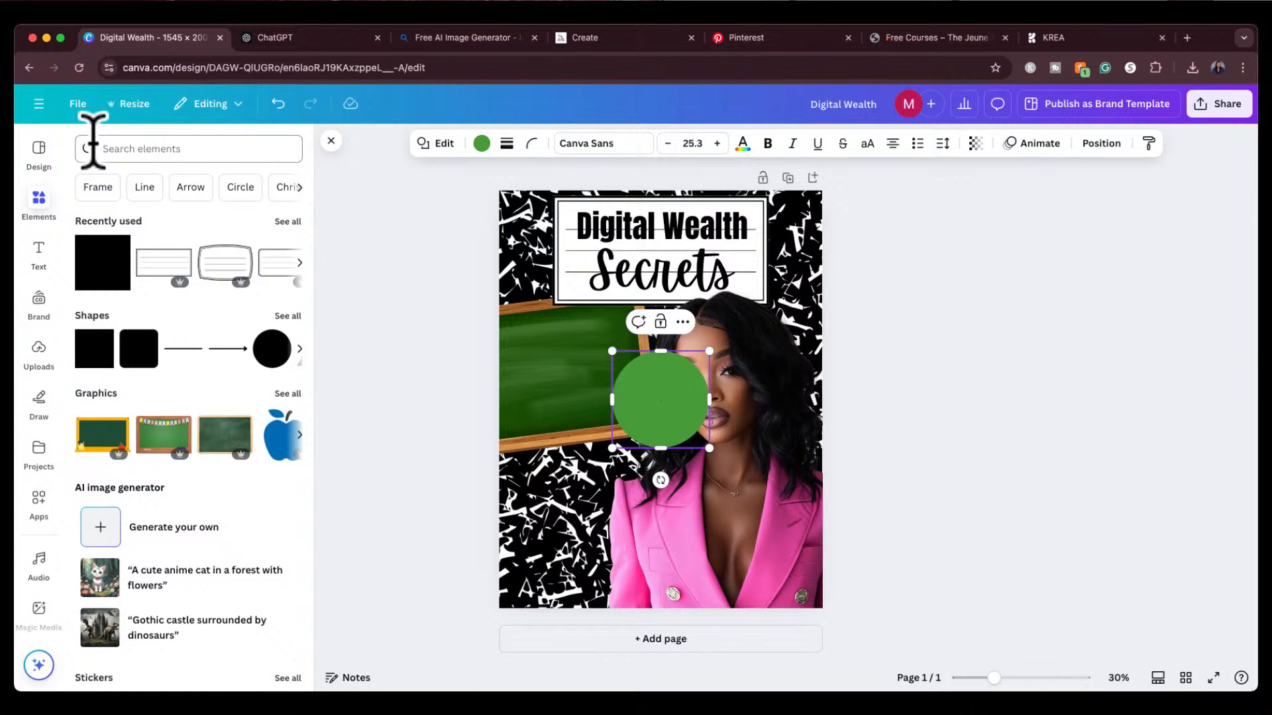
left_click(1007, 454)
left_click(613, 403)
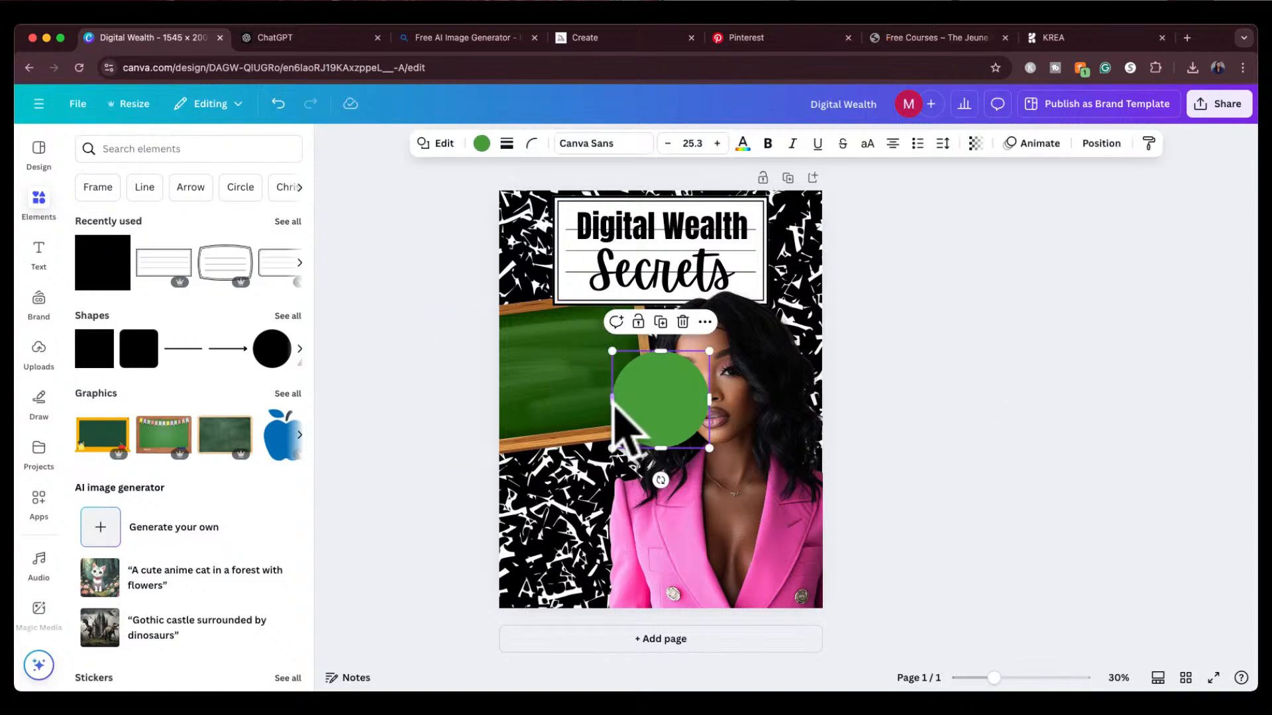
key("Delete")
Step: Search the elements library for "cash" and browse the photo results
left_click(180, 149)
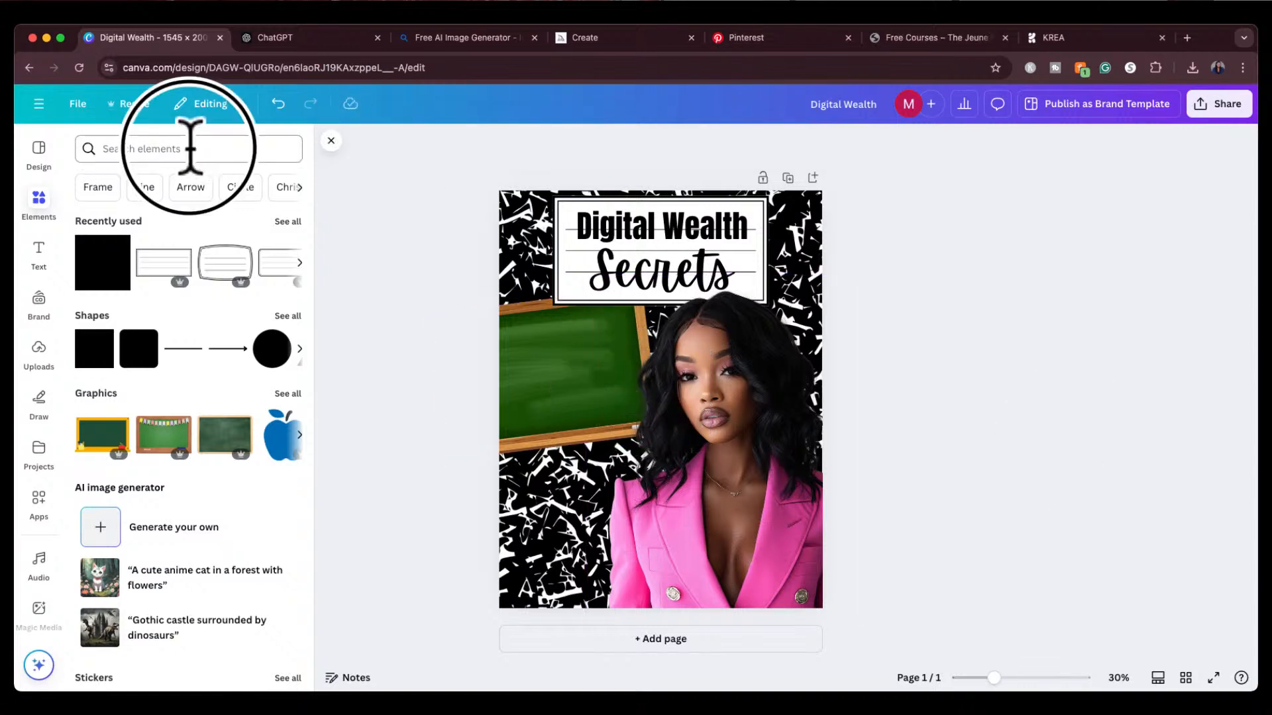
type("cash")
key("Return")
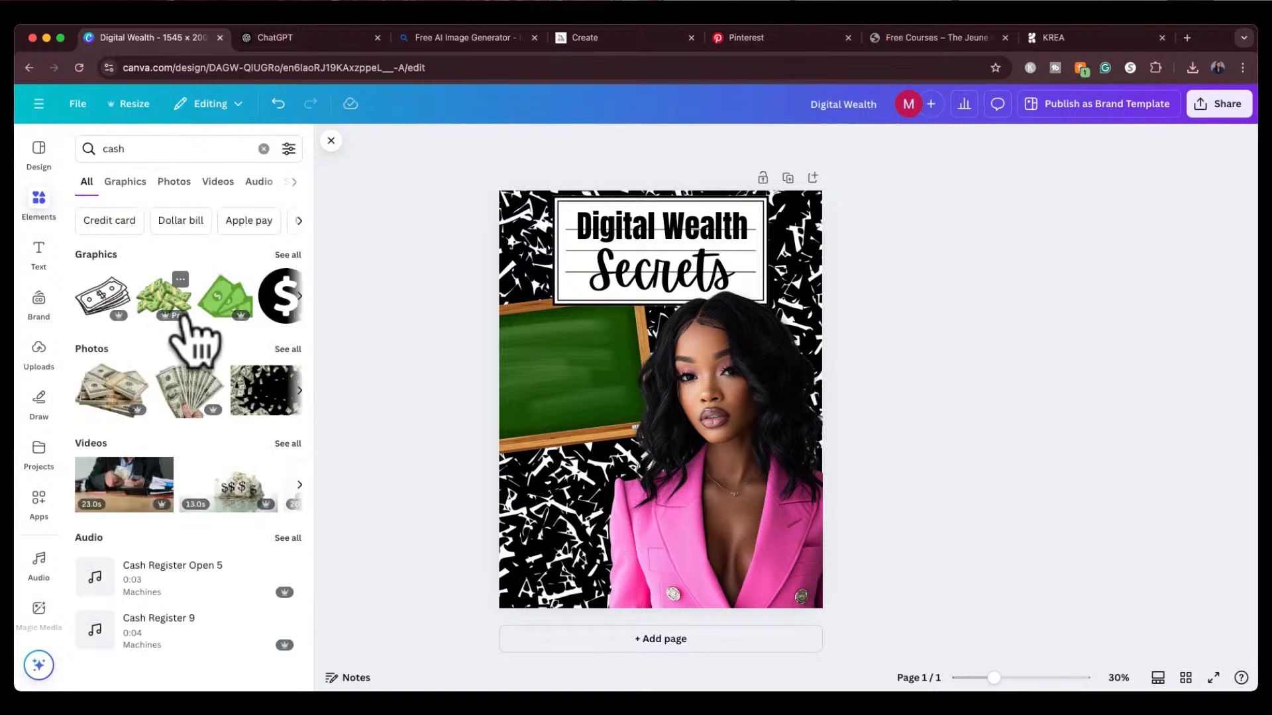
left_click(283, 255)
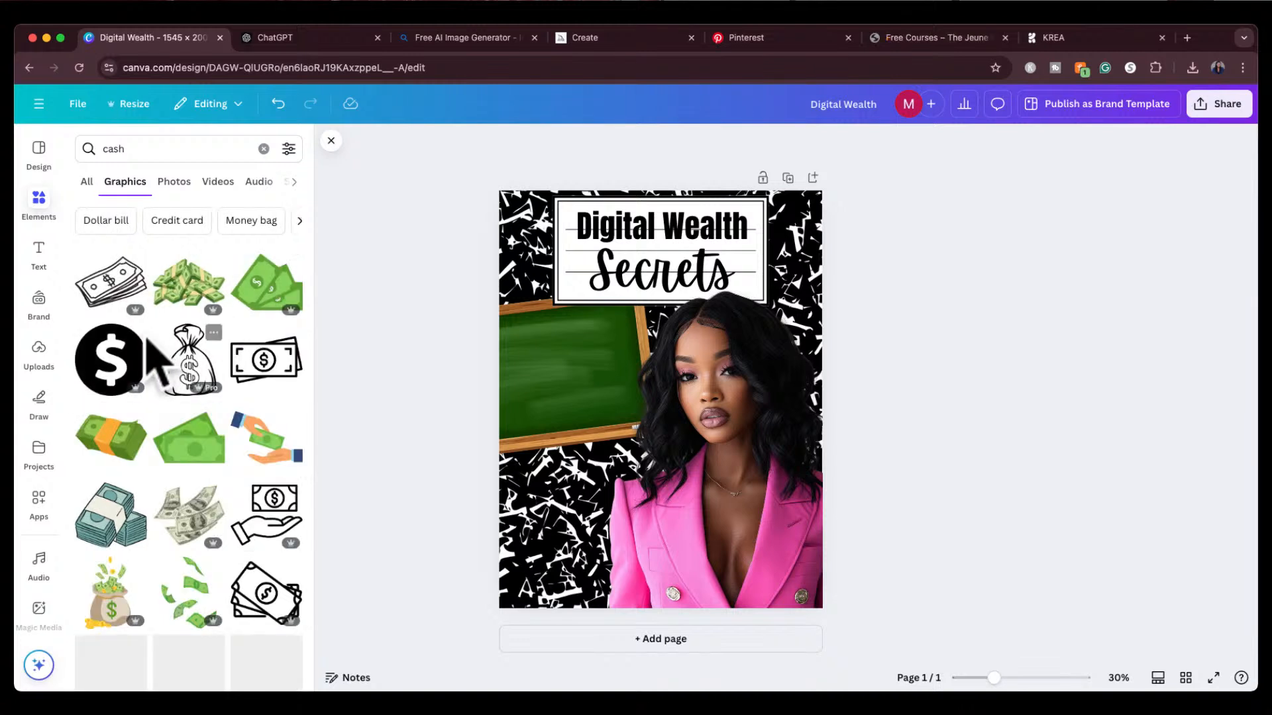
left_click(170, 189)
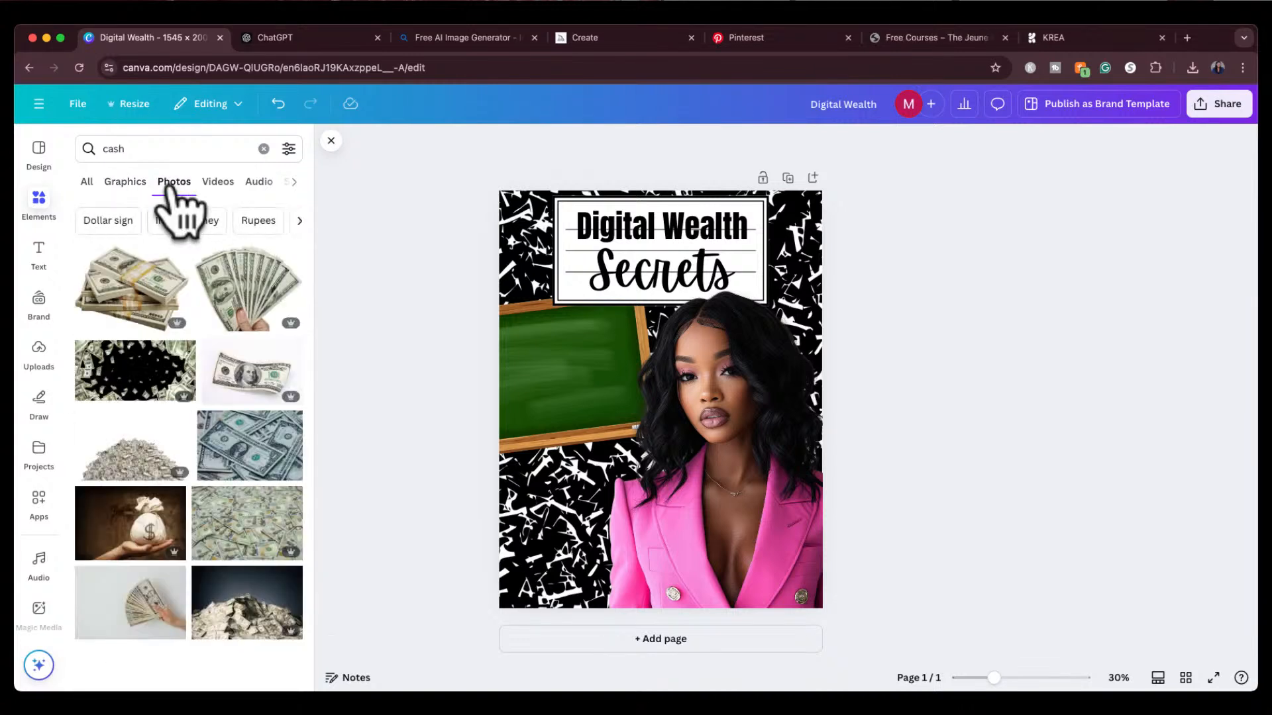
scroll(174, 444, "down", 2)
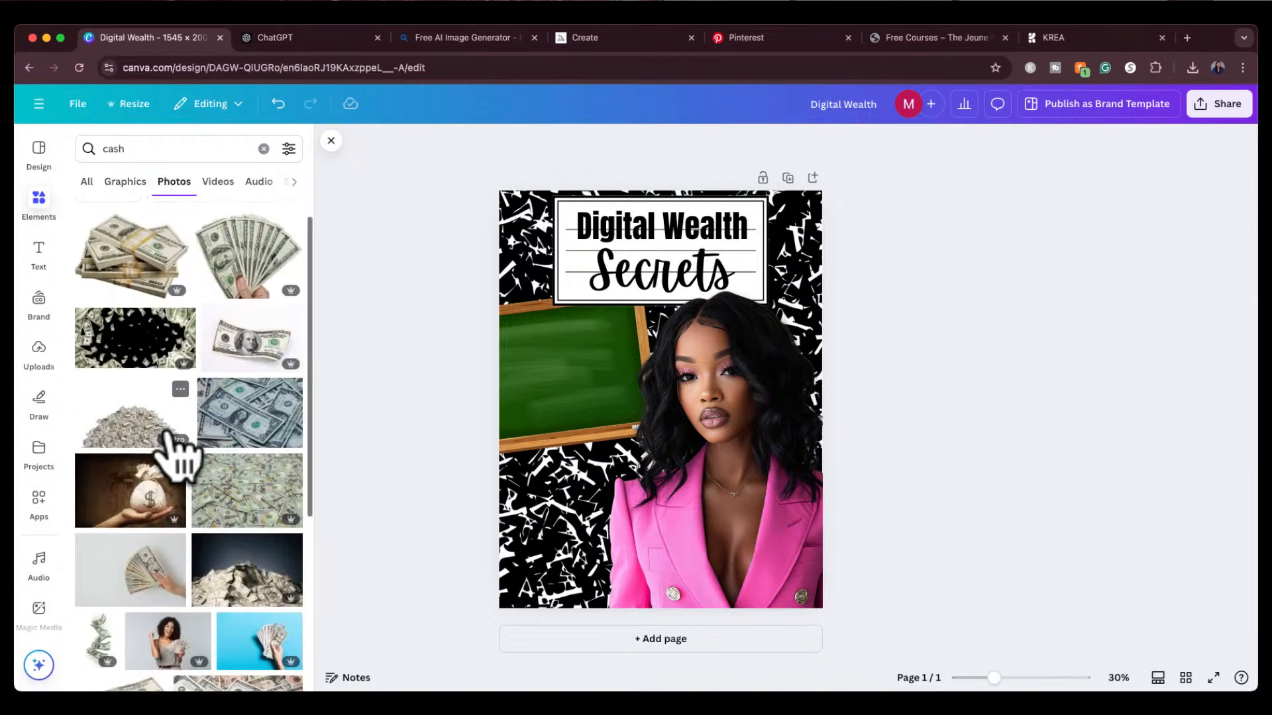
scroll(174, 444, "up", 2)
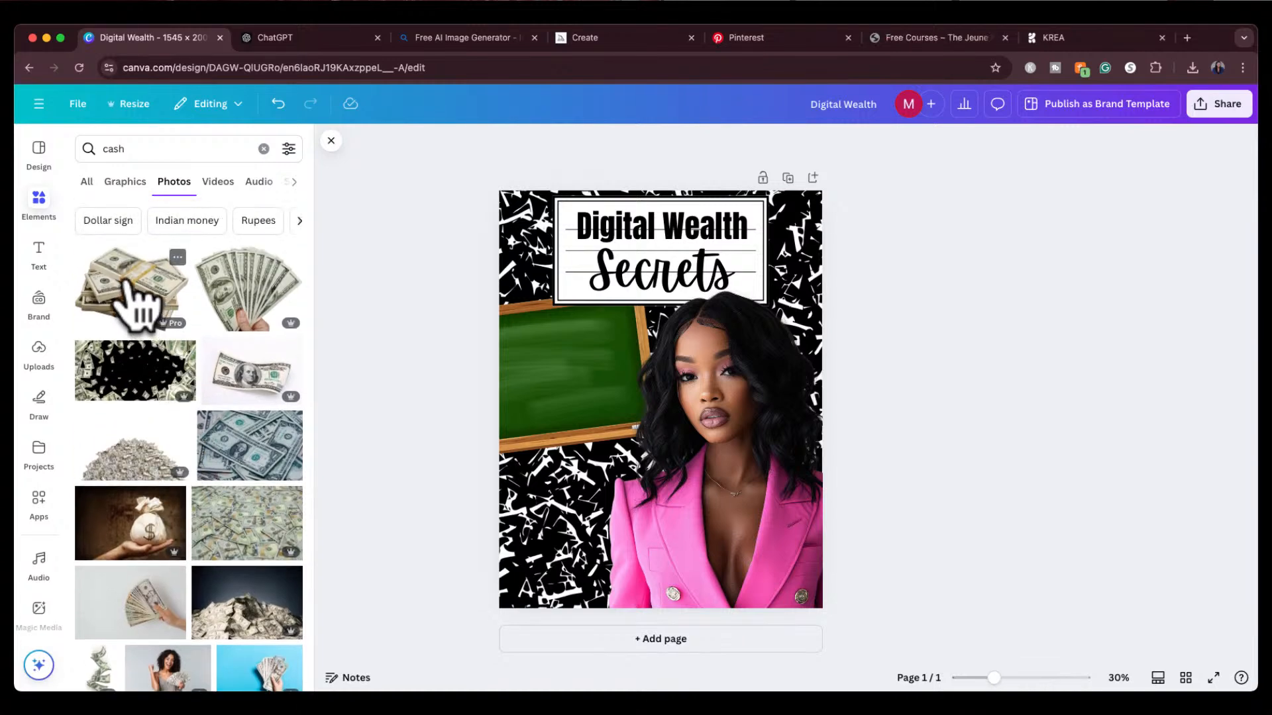
Step: Try the banded cash stacks in the cover's lower-left corner and a cash pile over the suit, deleting the pile
left_click(136, 288)
left_click_drag(638, 398, 536, 591)
left_click(130, 600)
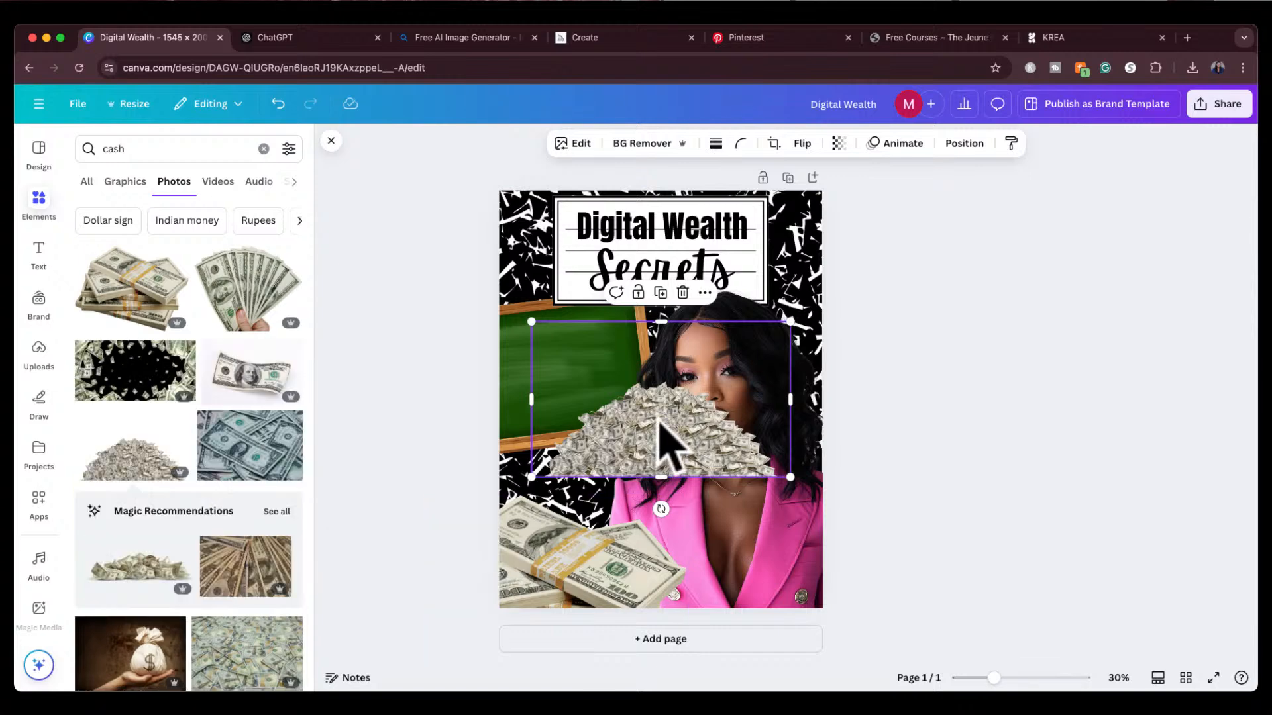
left_click_drag(667, 446, 761, 563)
key("Delete")
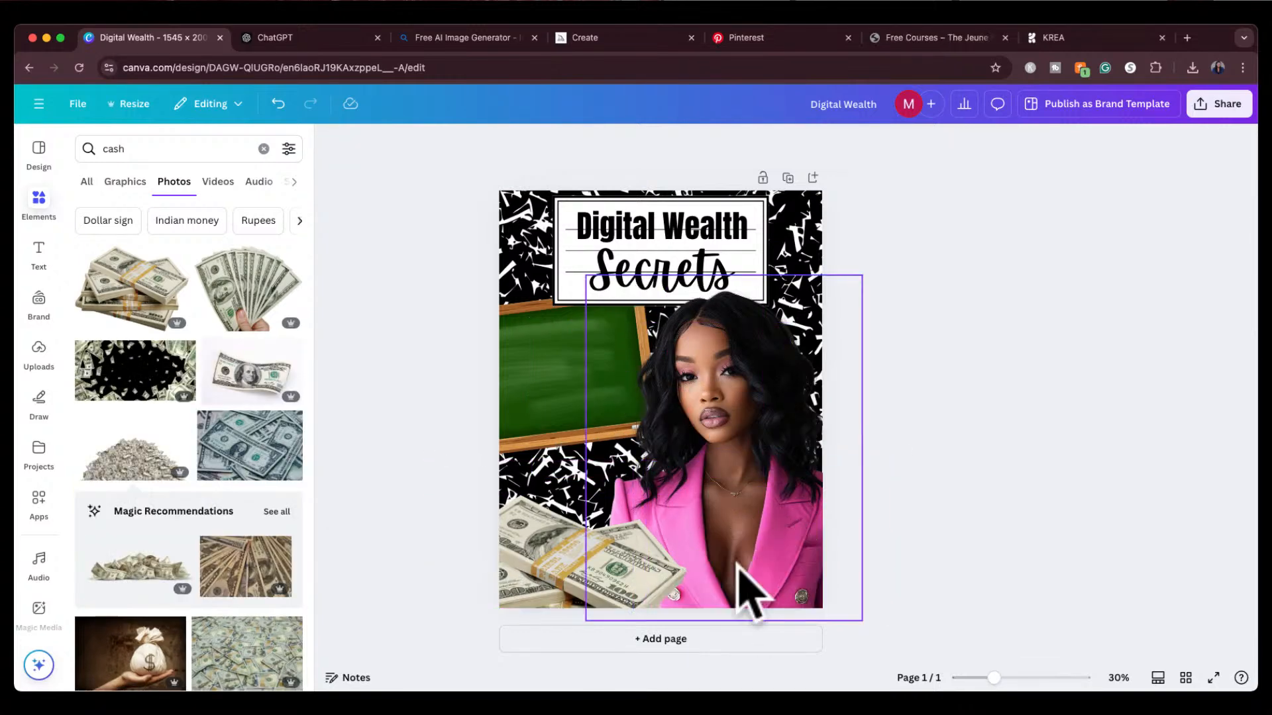
Step: Add the falling dollar bills photo, shrink it, and place it over the right side of the woman's hair
scroll(176, 480, "down", 3)
scroll(173, 464, "down", 3)
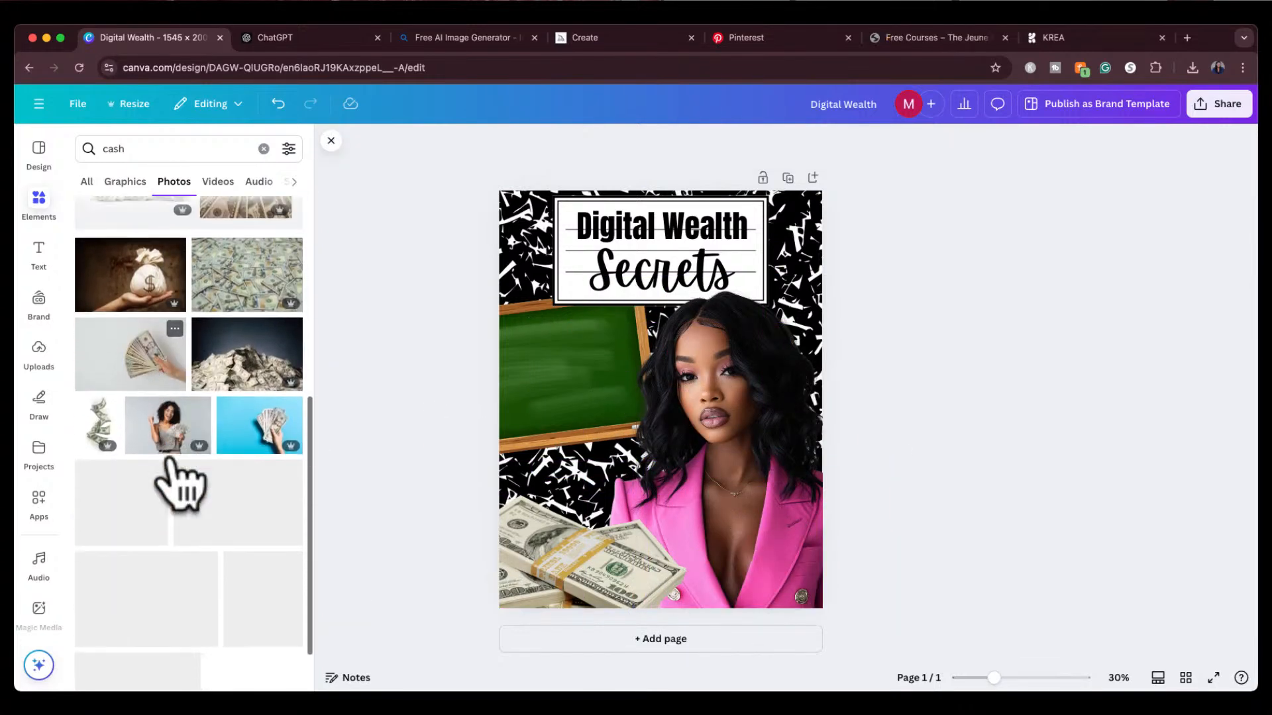
left_click(96, 407)
left_click_drag(652, 495, 587, 548)
left_click_drag(699, 275, 646, 355)
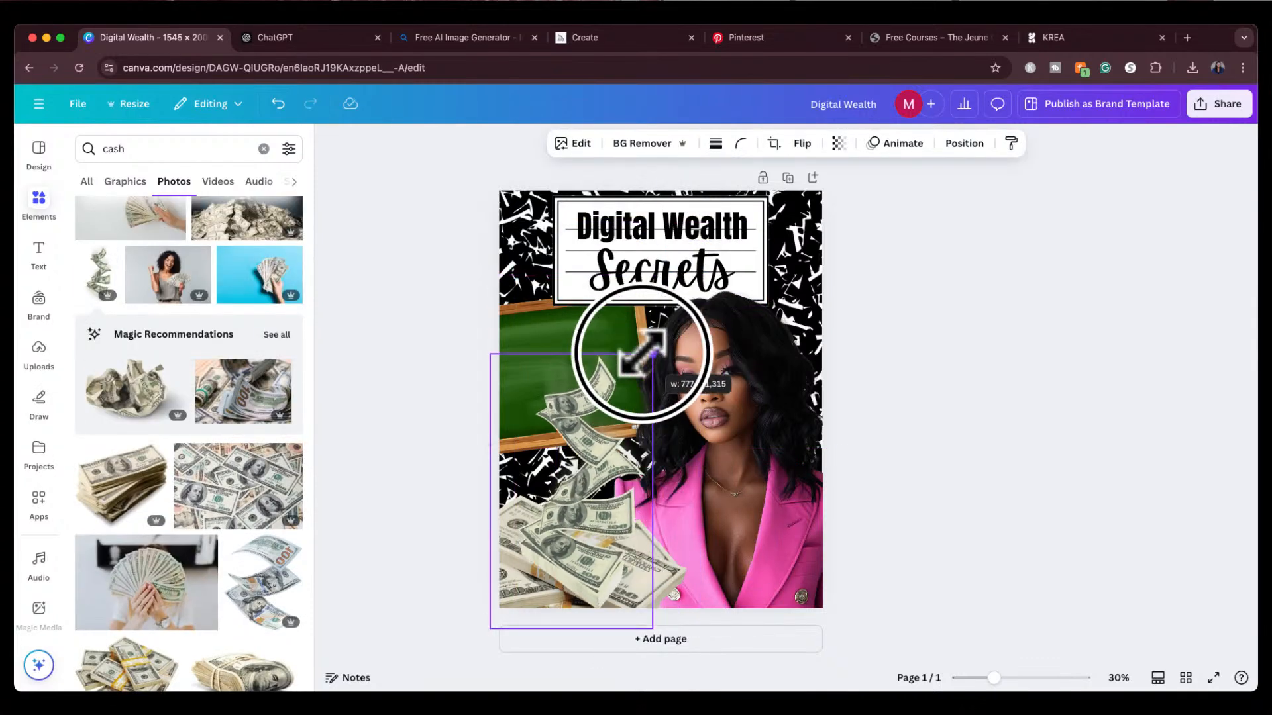
left_click_drag(596, 483, 798, 343)
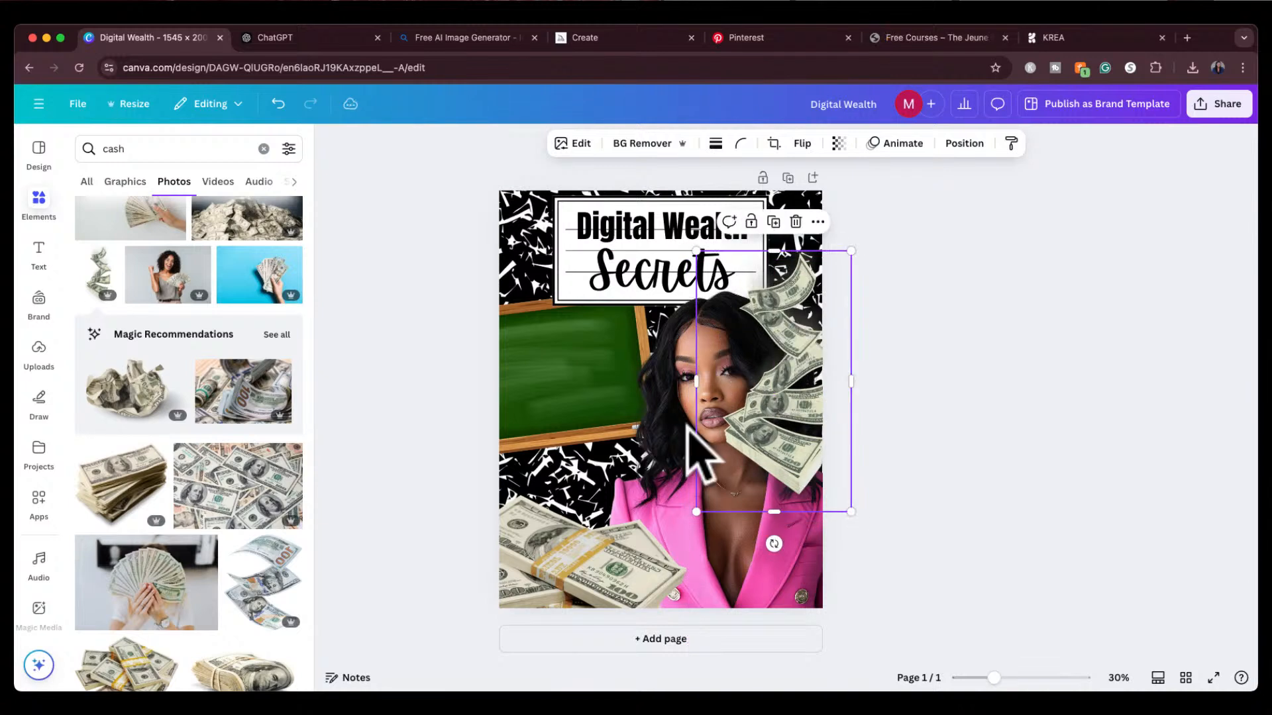
Step: Delete the banded cash stacks, then layer the falling bills behind the woman and shift them up beside the title box
left_click(575, 562)
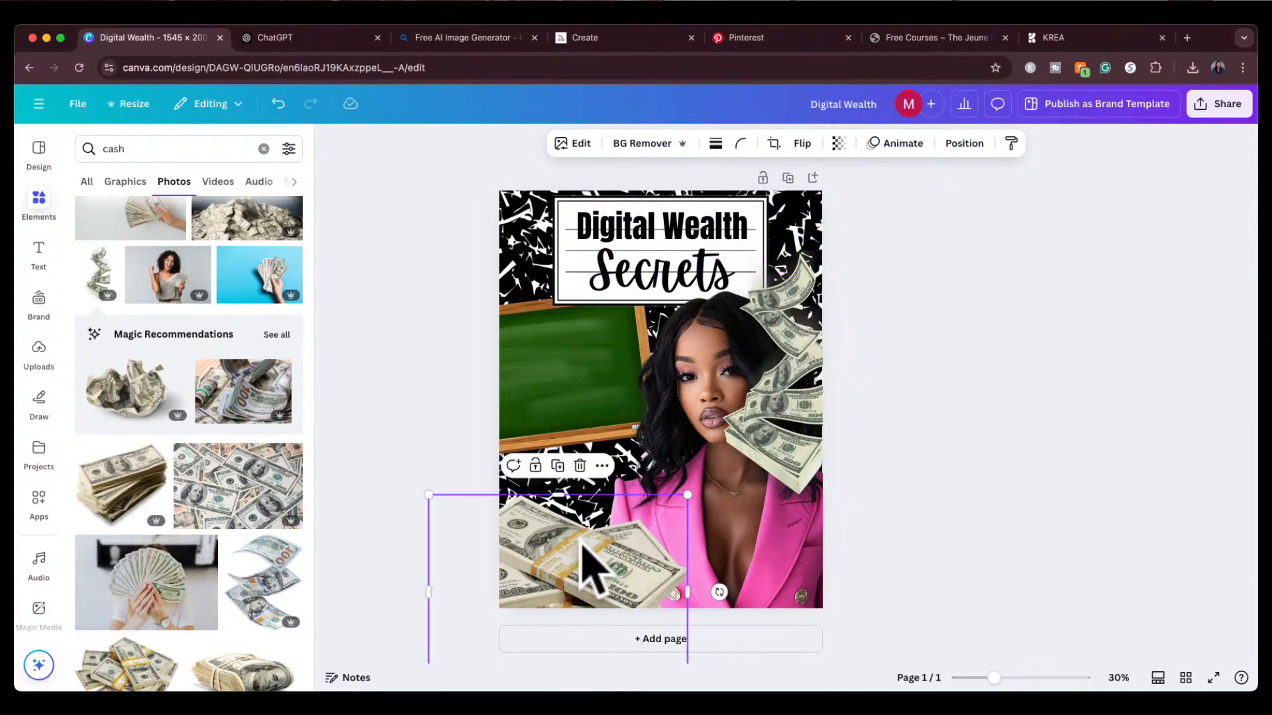
key("Delete")
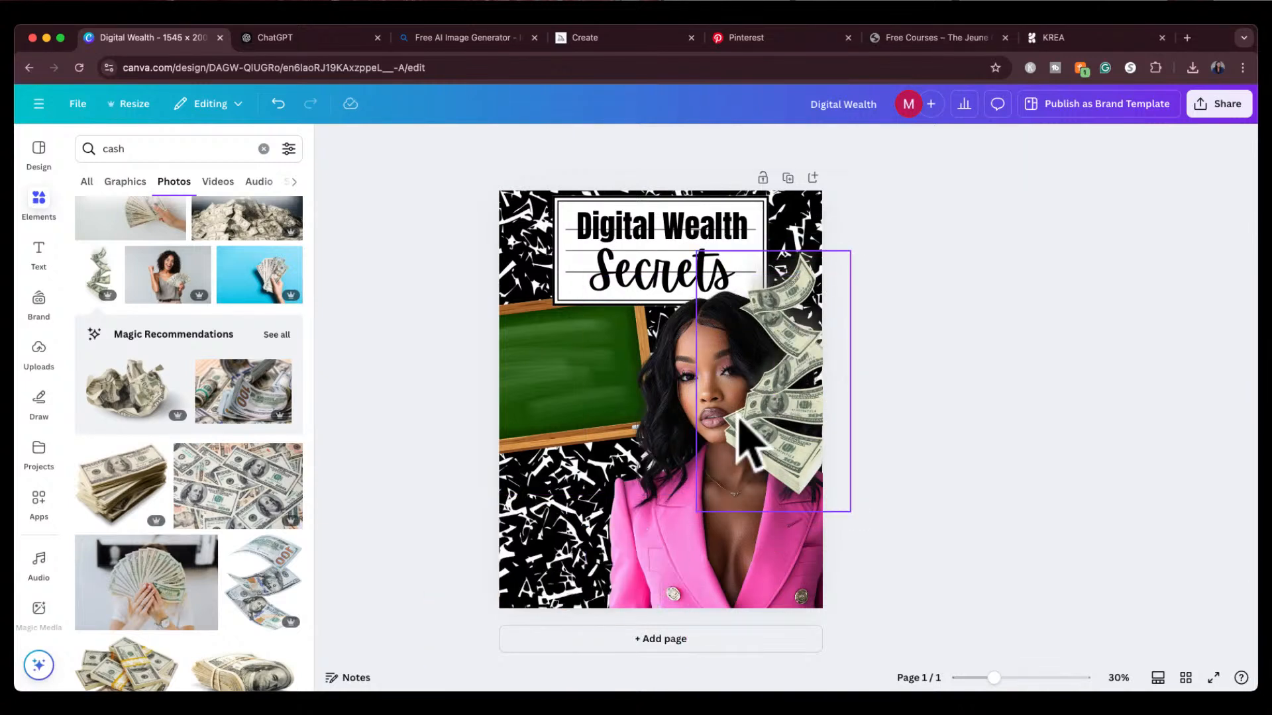
left_click(758, 440)
left_click(960, 146)
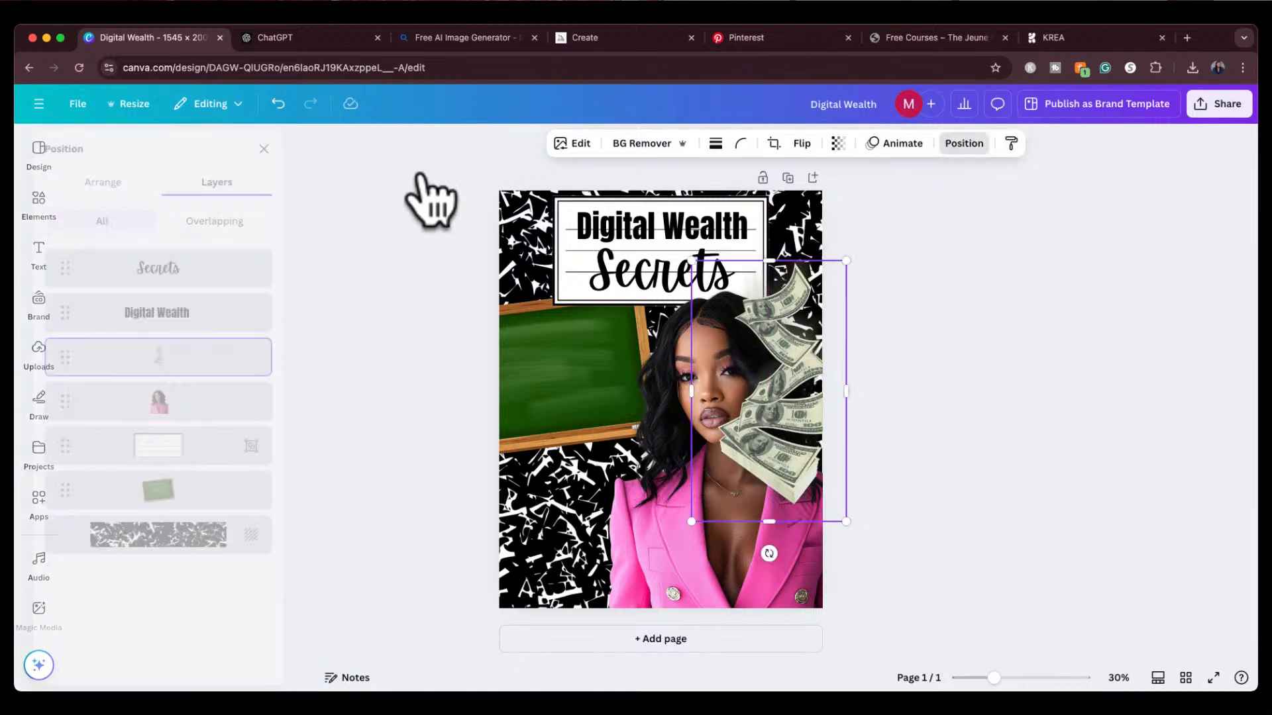
left_click_drag(222, 384, 222, 427)
left_click(398, 441)
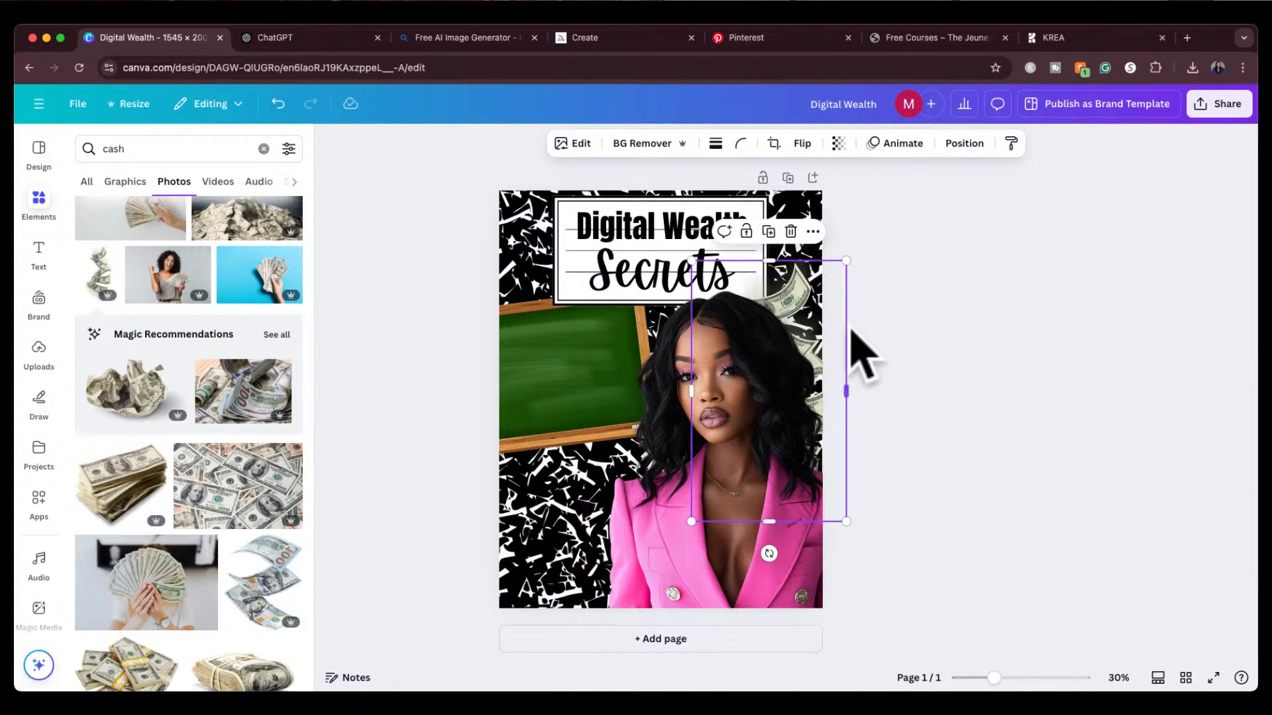
left_click_drag(840, 326, 851, 287)
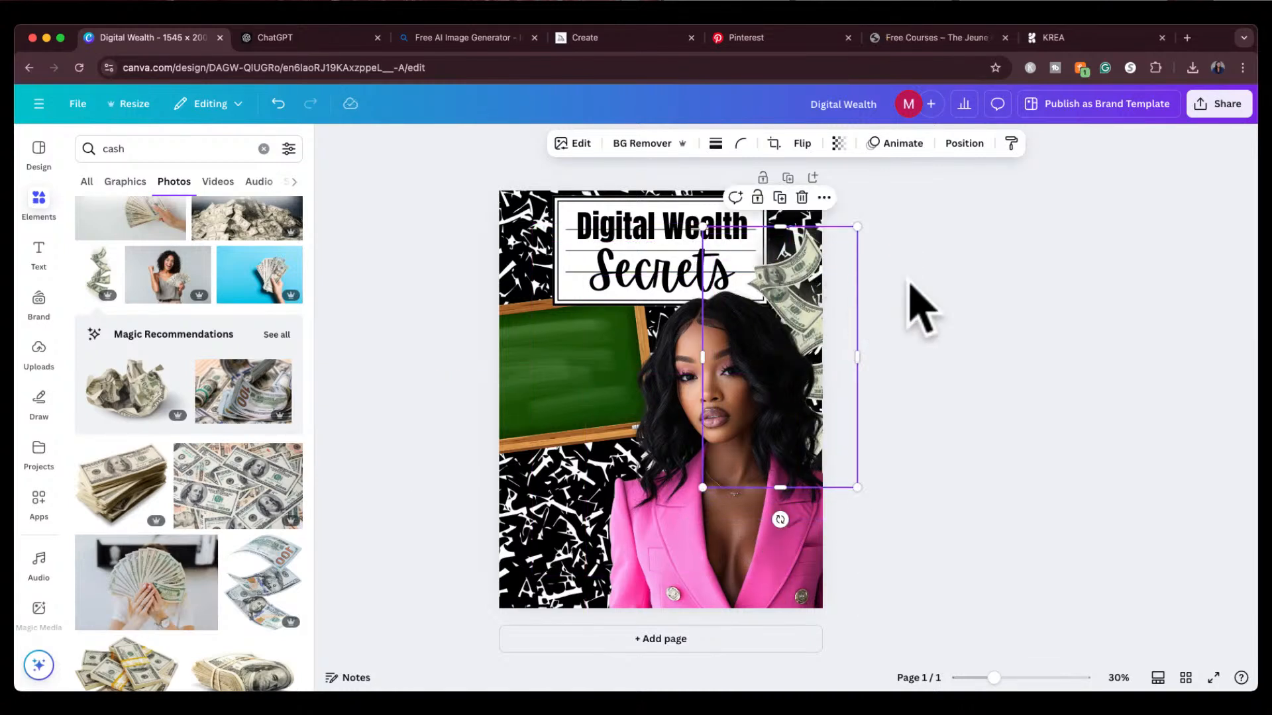
left_click(931, 305)
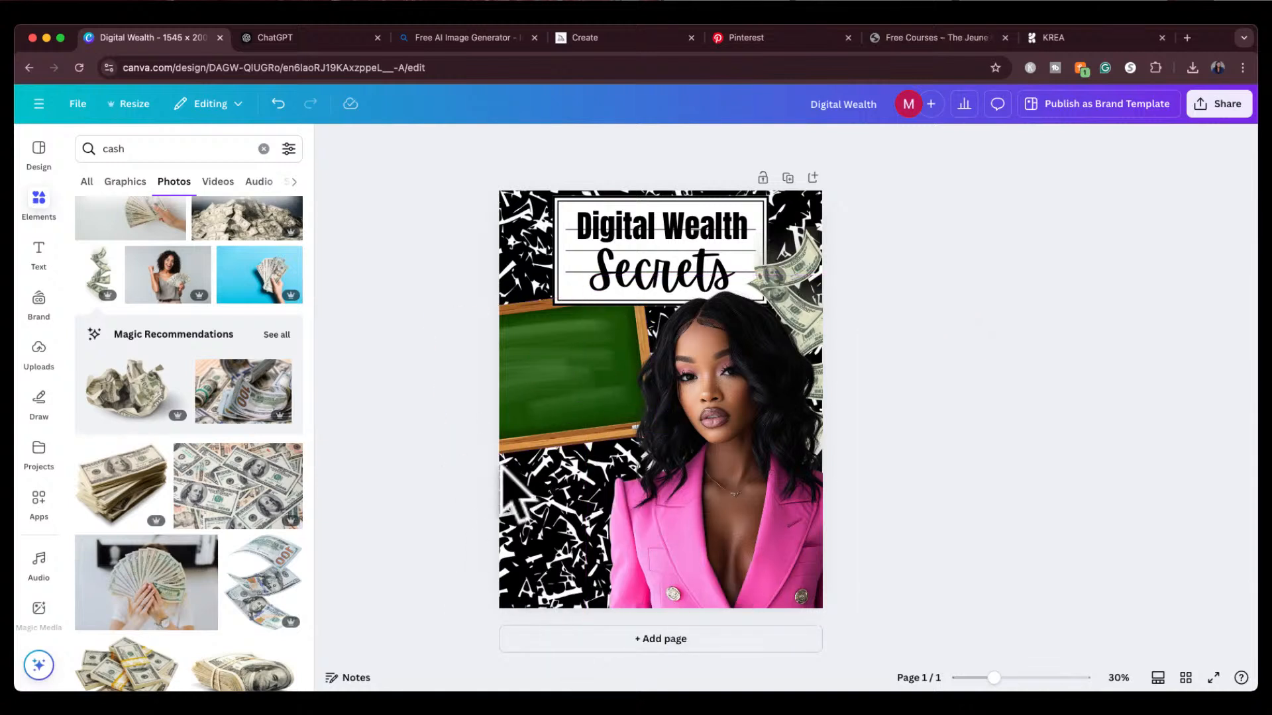
Step: Switch to Pinterest and examine the ebook cover pins for design ideas, then glance at the Midjourney portrait
left_click(746, 39)
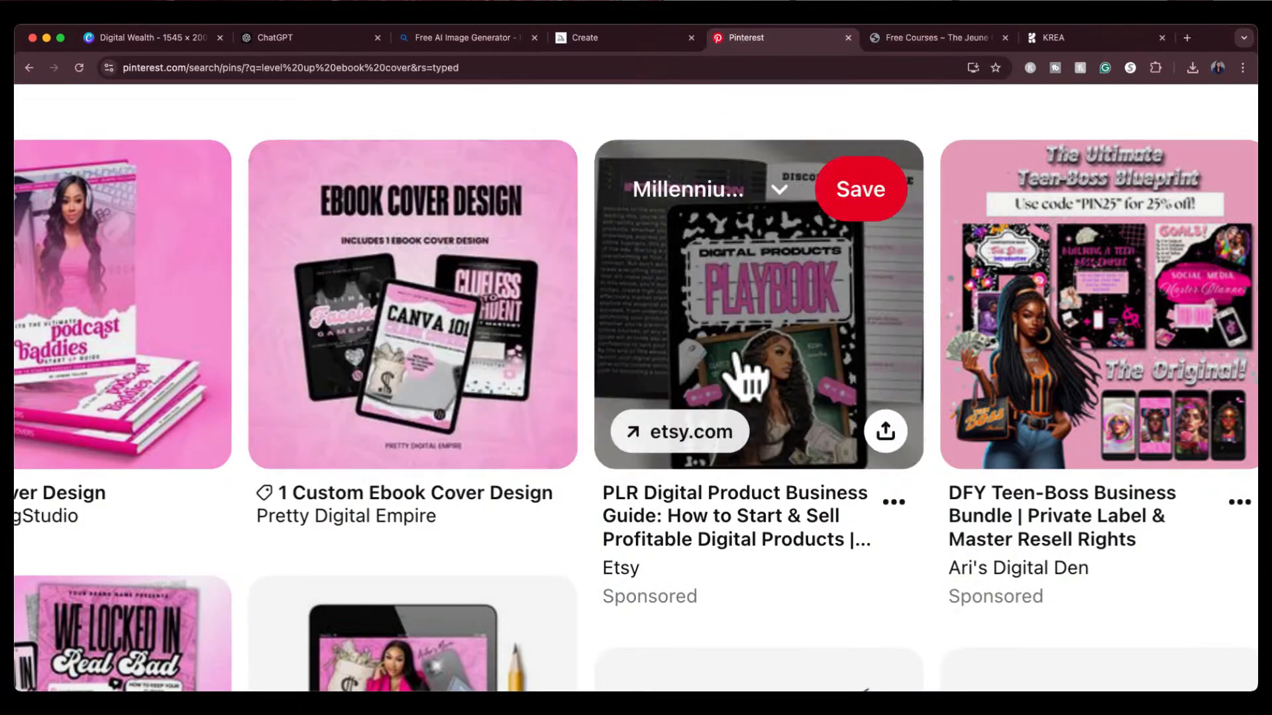
scroll(774, 582, "down", 2)
scroll(777, 583, "down", 3)
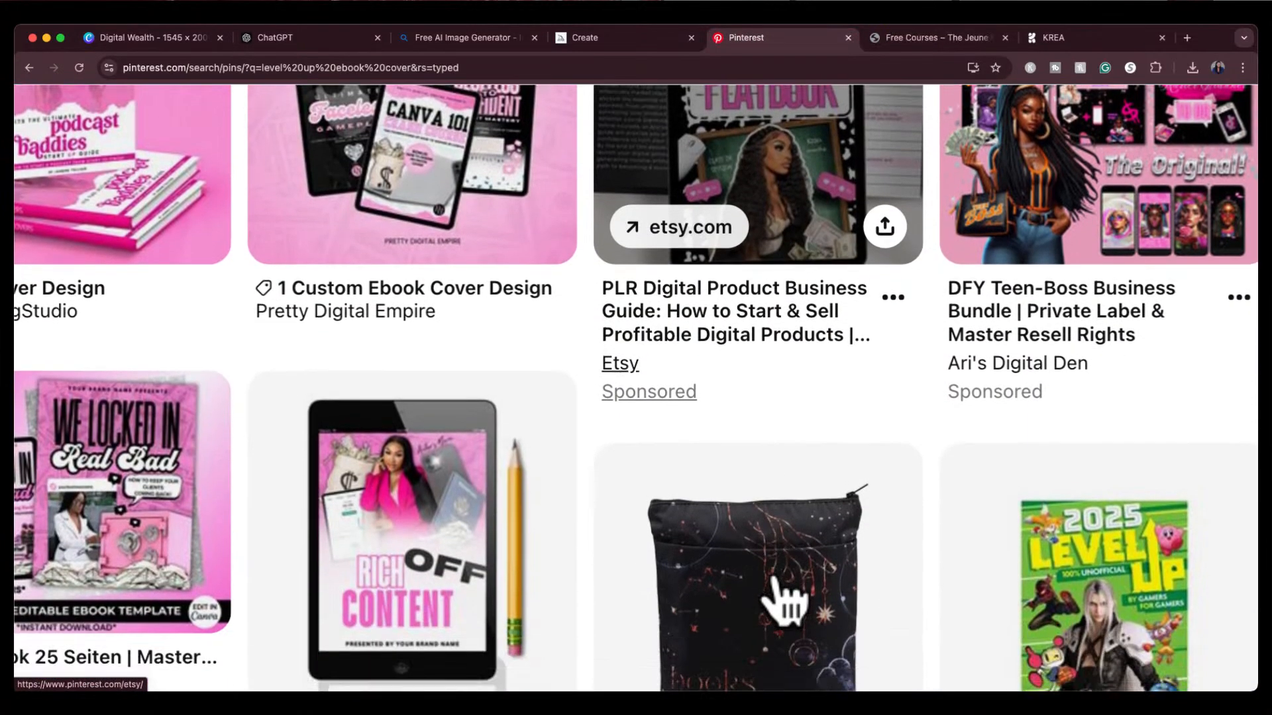
key("super+minus")
key("super+minus")
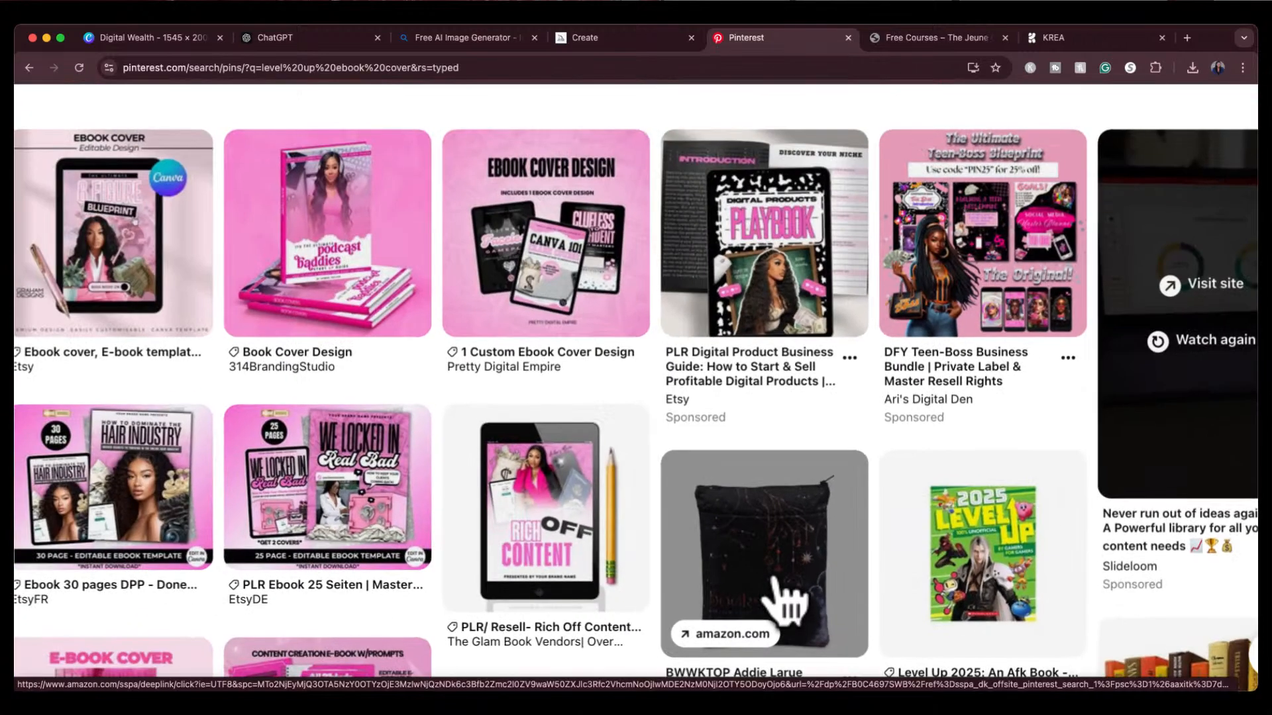
scroll(613, 543, "down", 2)
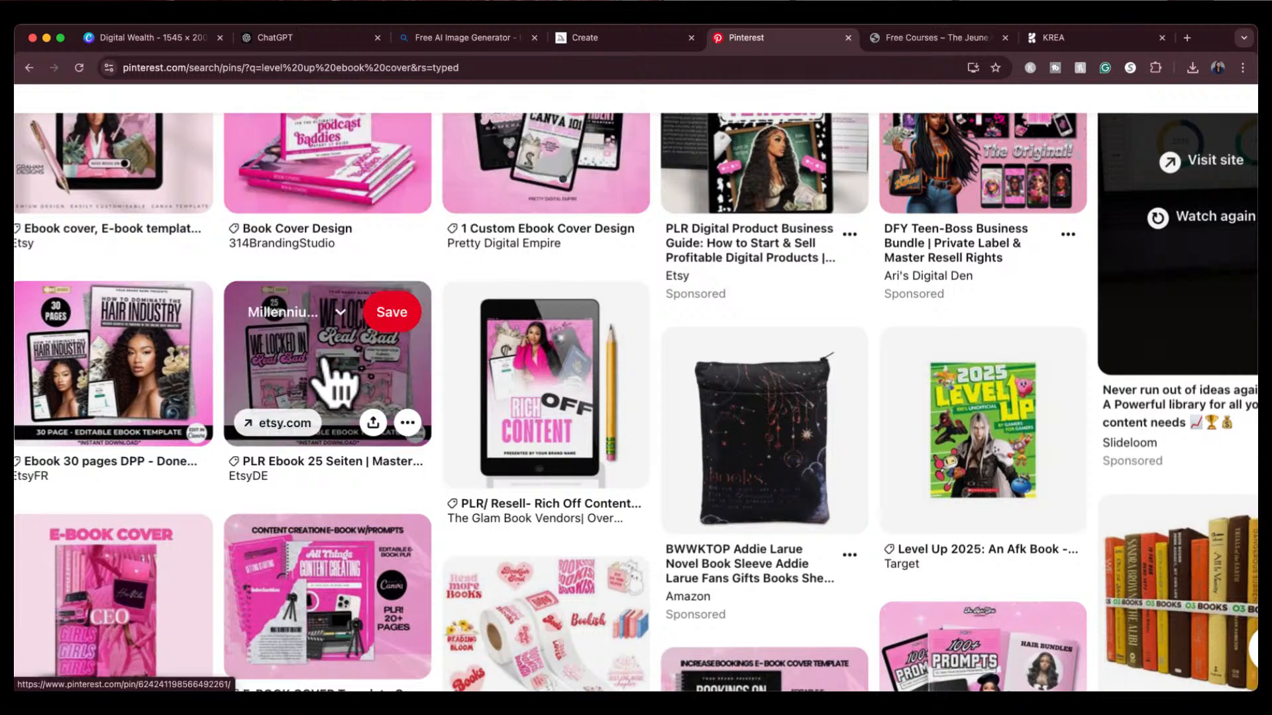
left_click(306, 41)
left_click(621, 38)
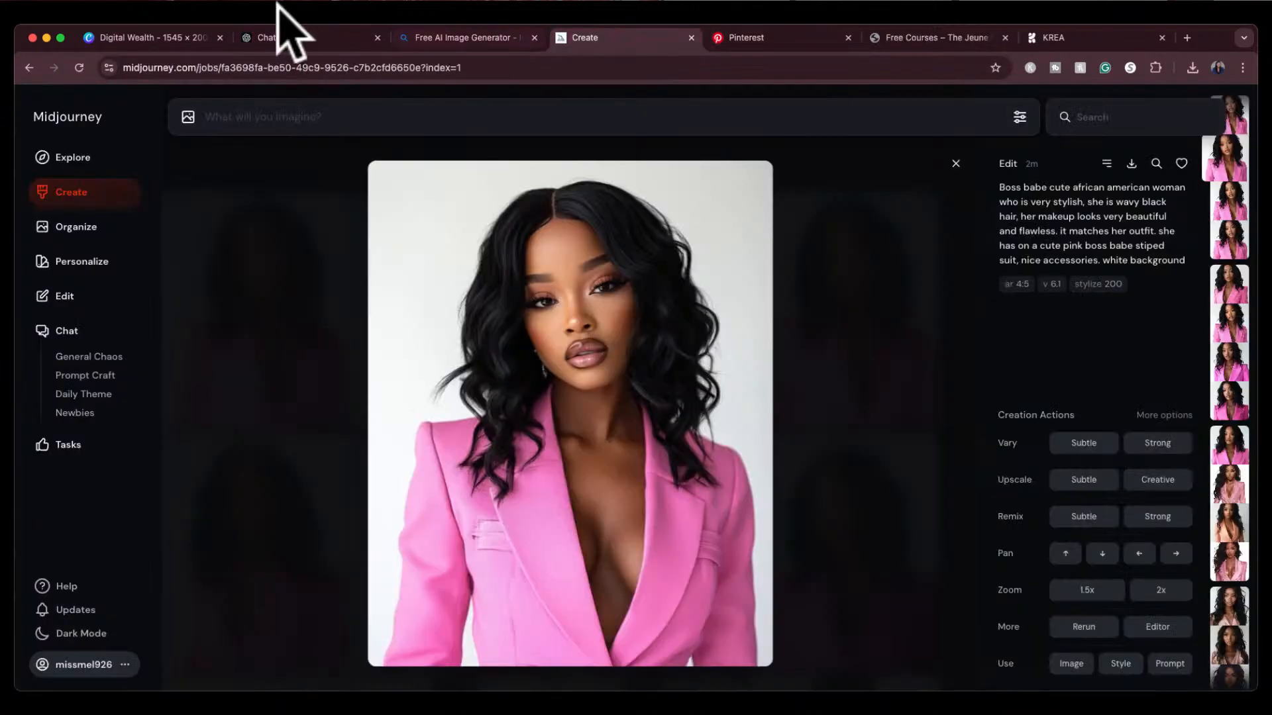
Step: Switch back to the Canva cover and search the elements library for "frame"
left_click(136, 37)
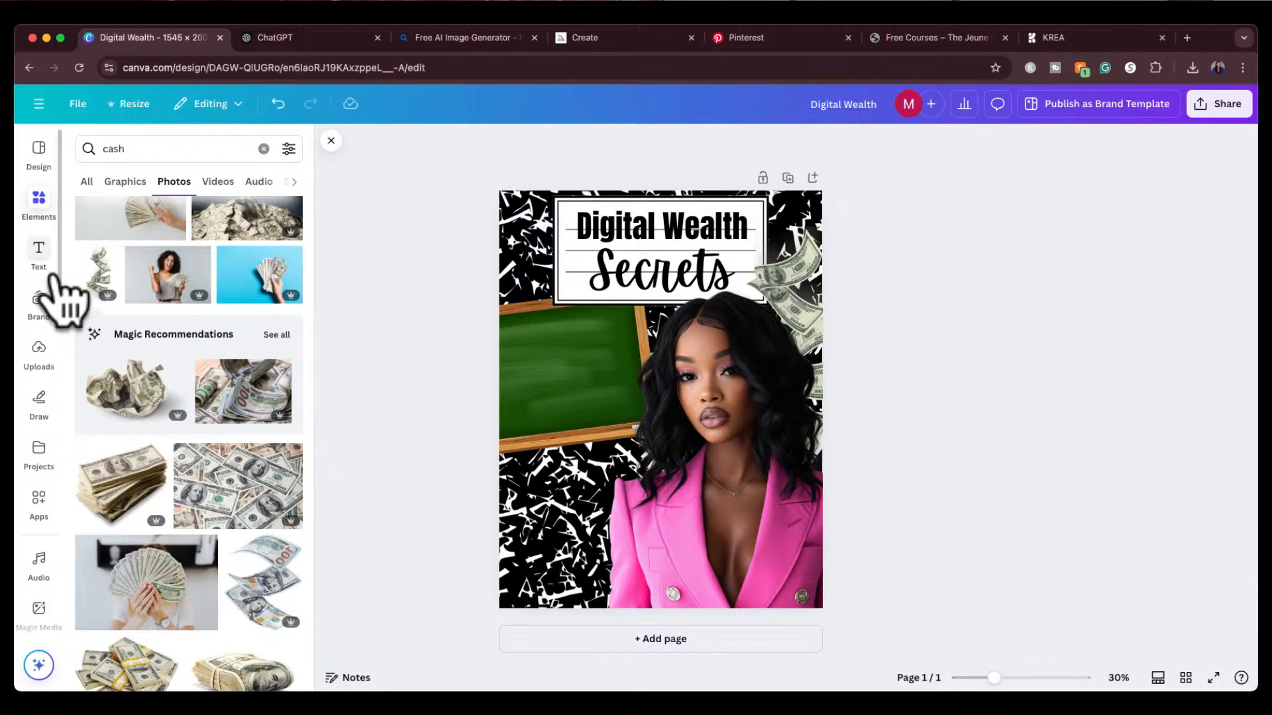
left_click(40, 199)
double_click(112, 154)
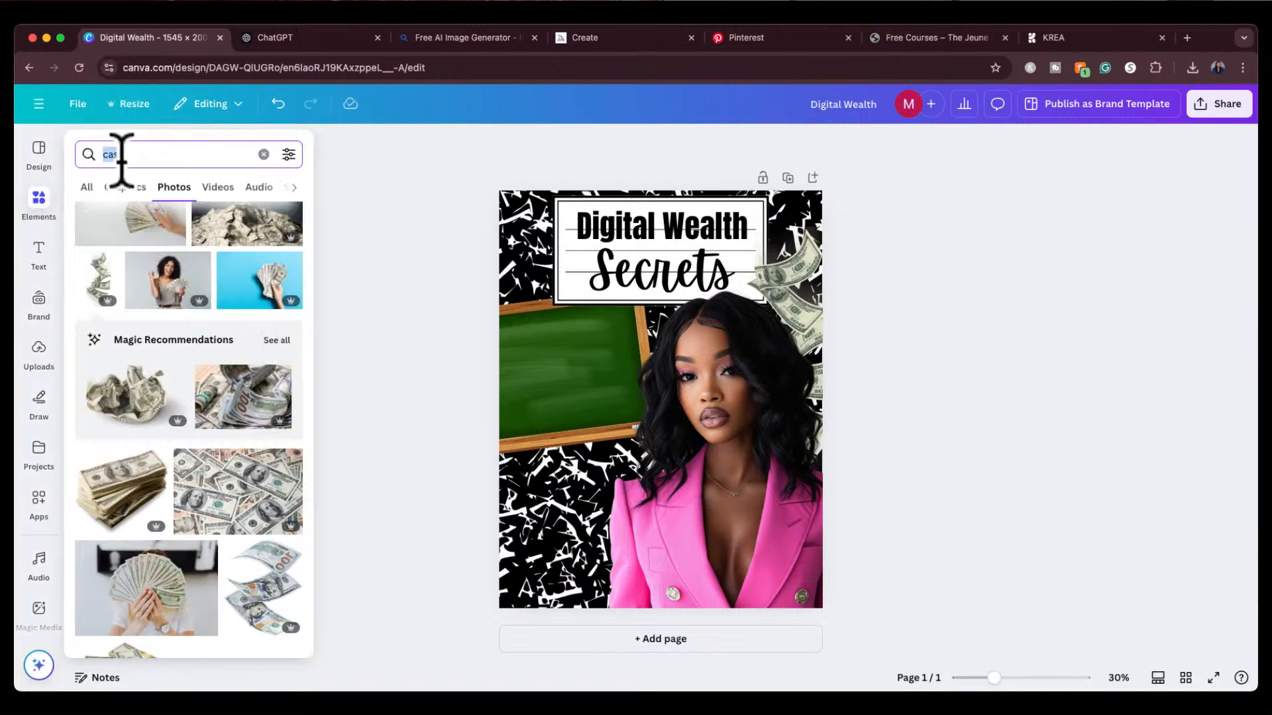
type("frame")
key("Return")
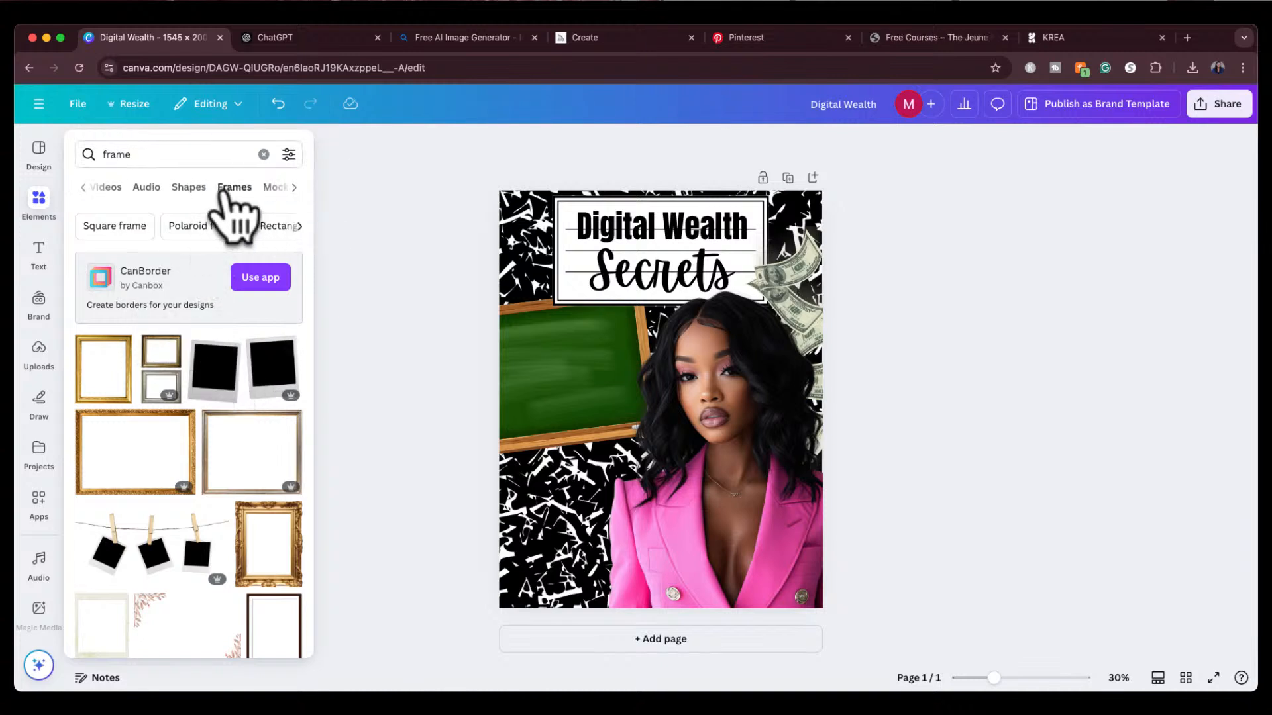
Step: Search the Frames category of the elements library for "instagram"
left_click(234, 187)
left_click(176, 156)
type("instag")
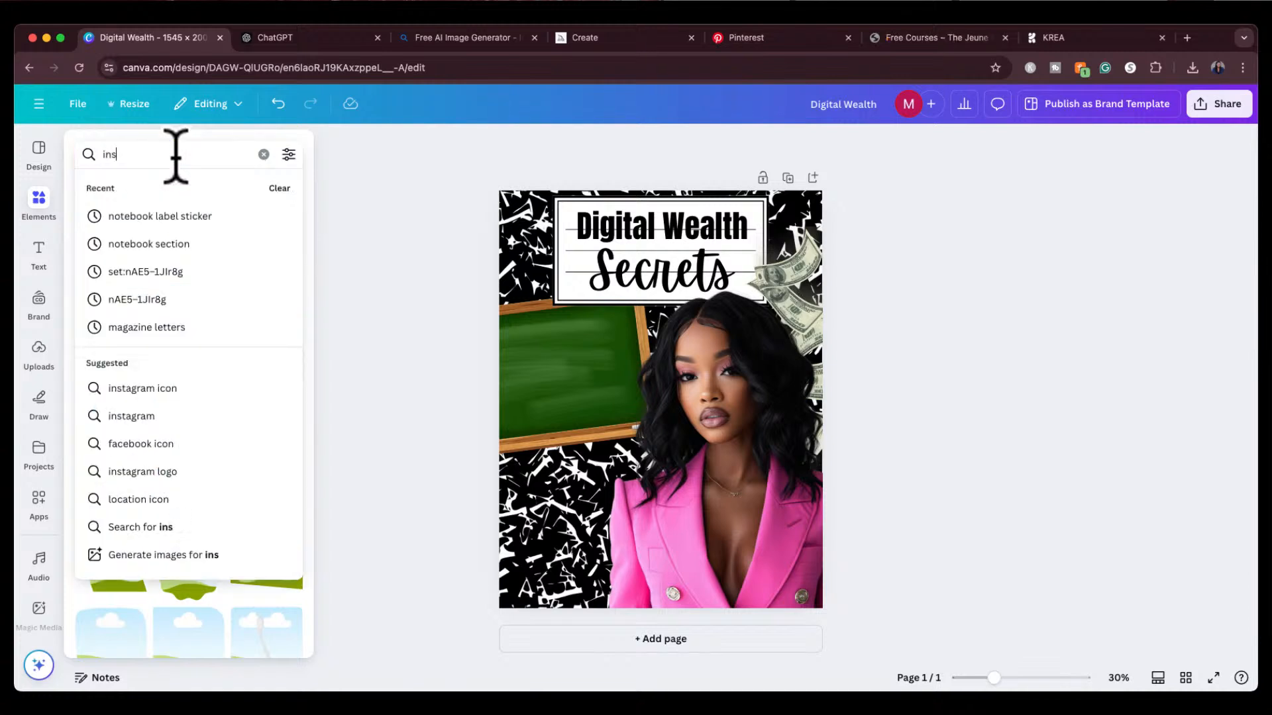
key("Return")
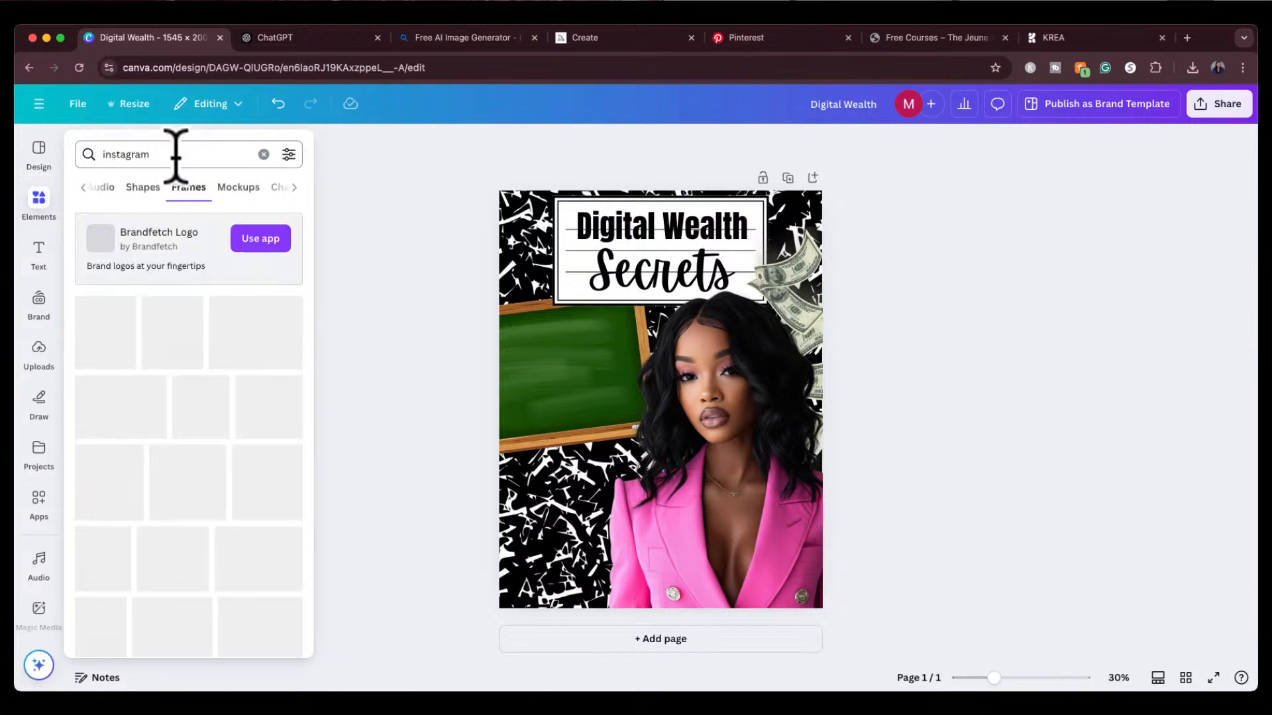
left_click(171, 156)
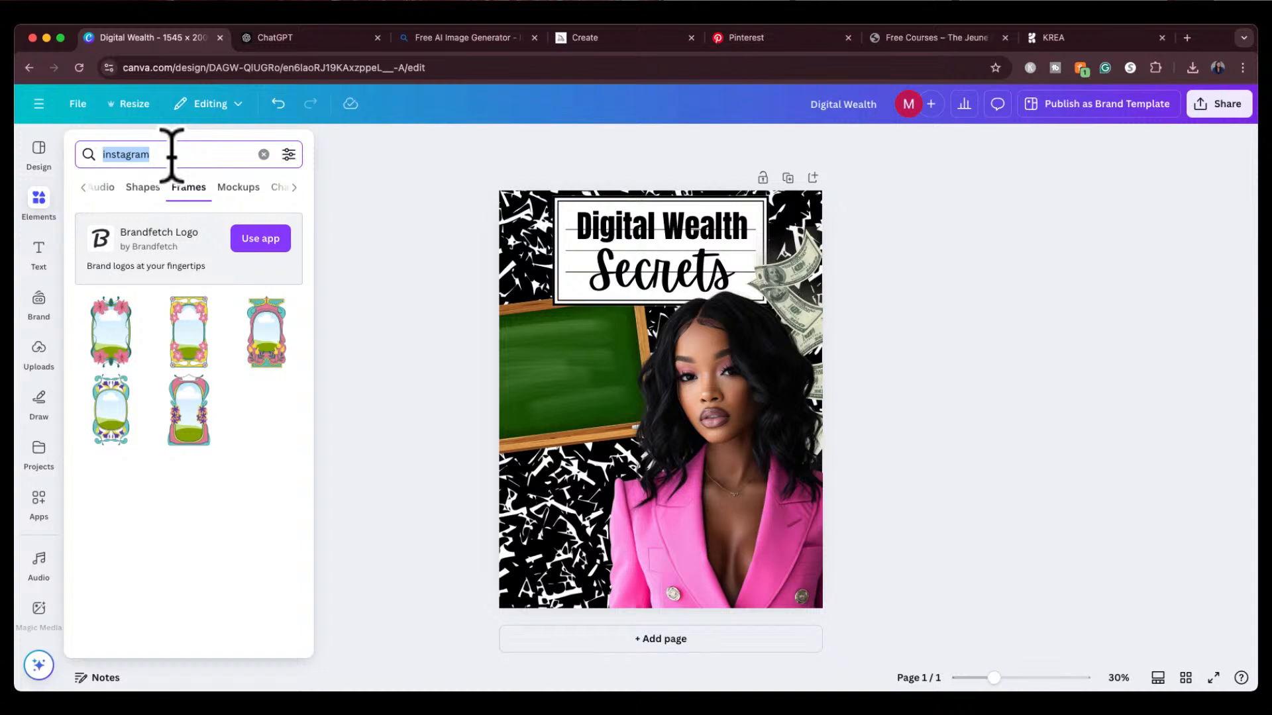
Step: Search the elements library for "instagram frame" and browse all of the matching graphics
left_click(264, 154)
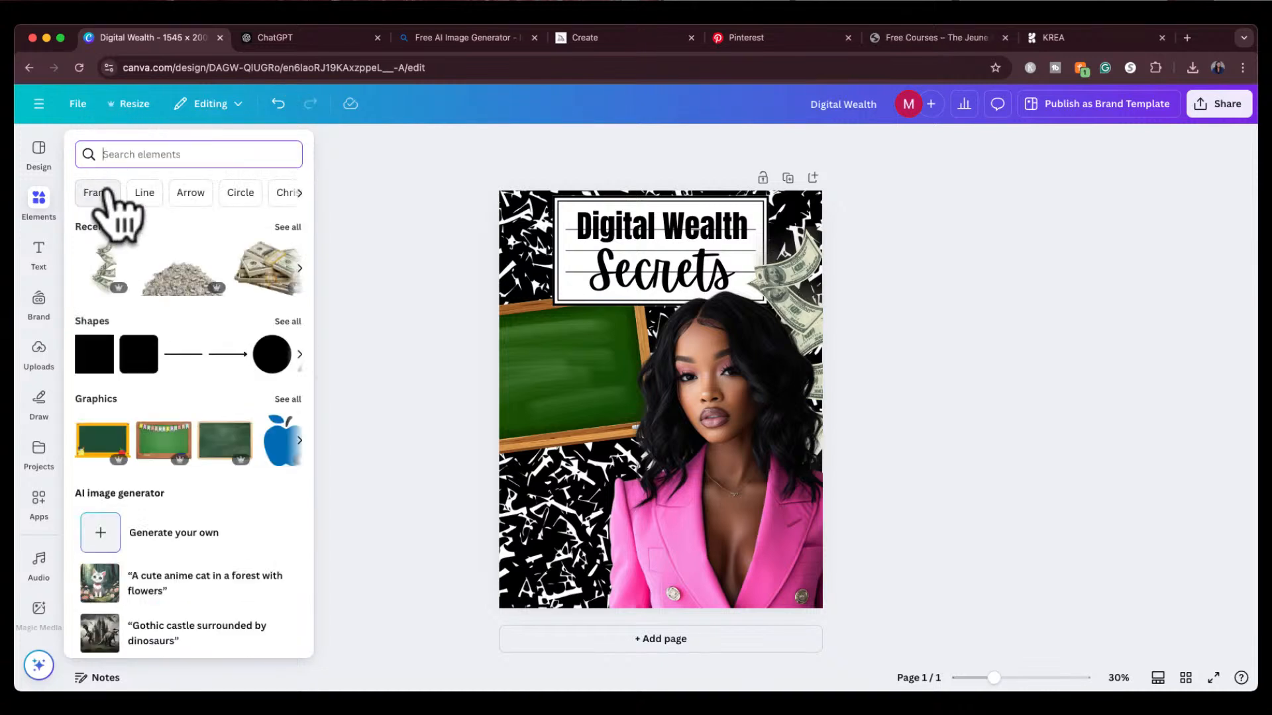
type("insta")
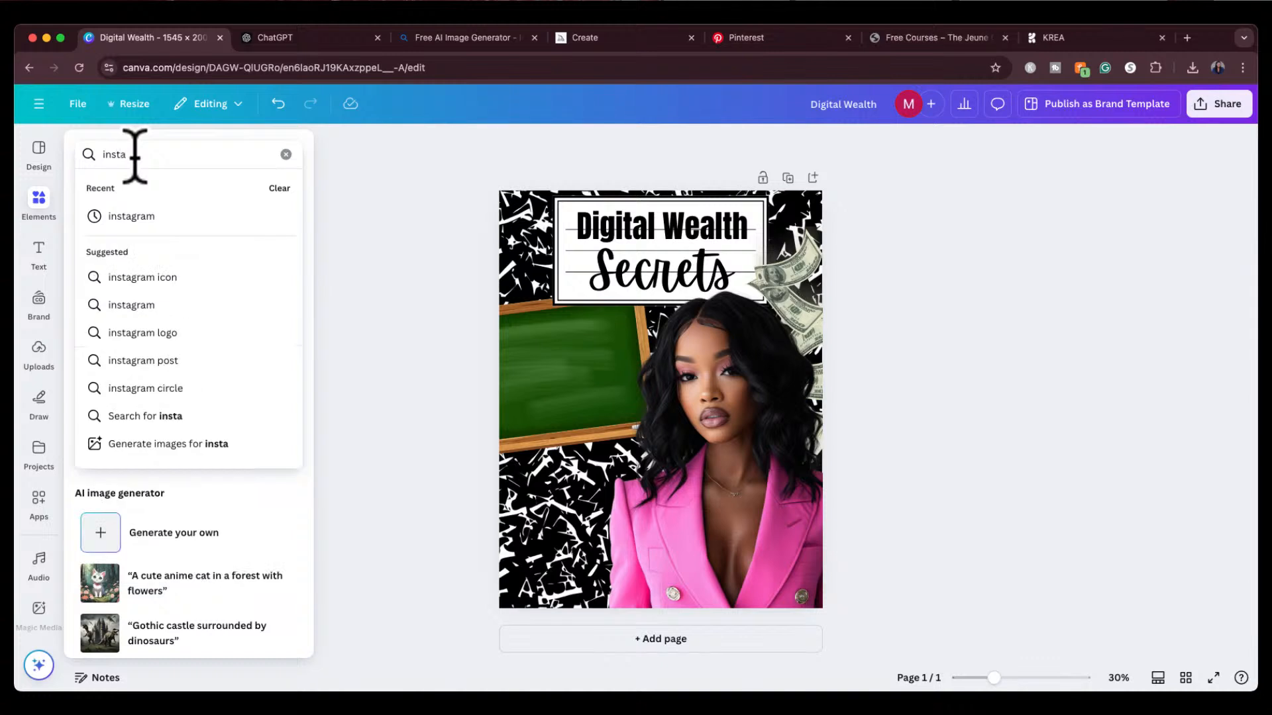
type("gram frame")
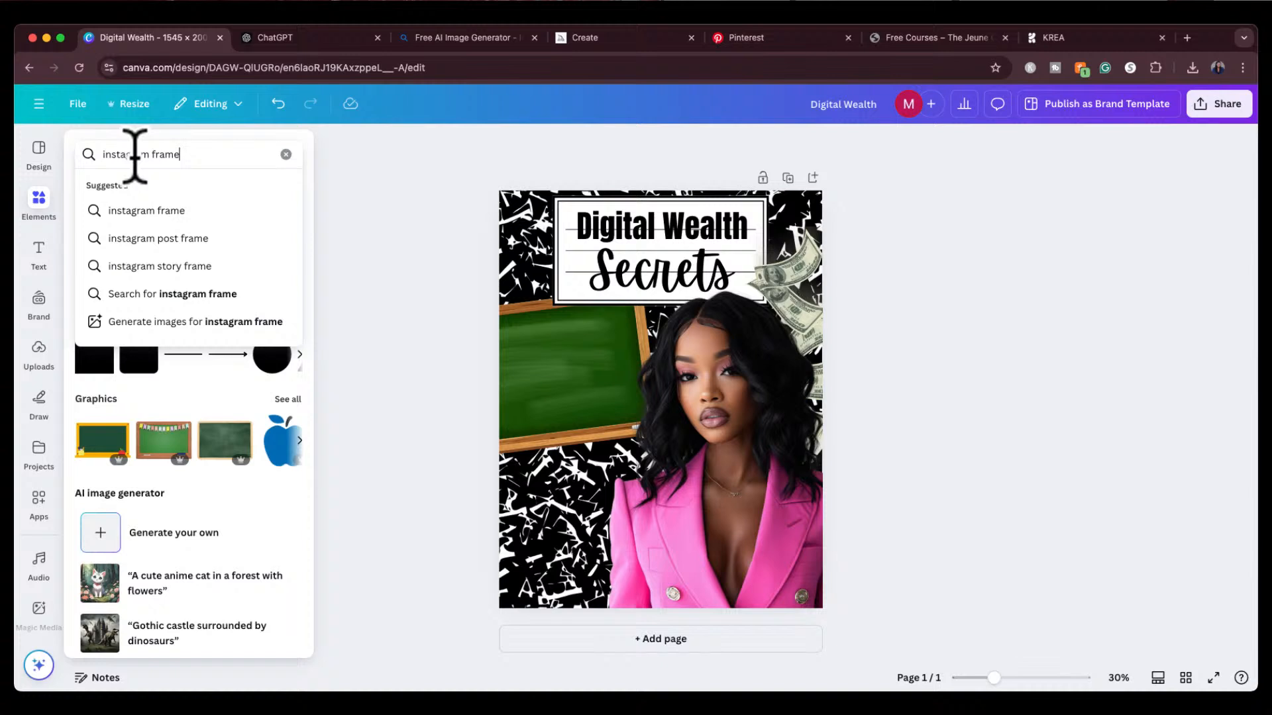
key("Return")
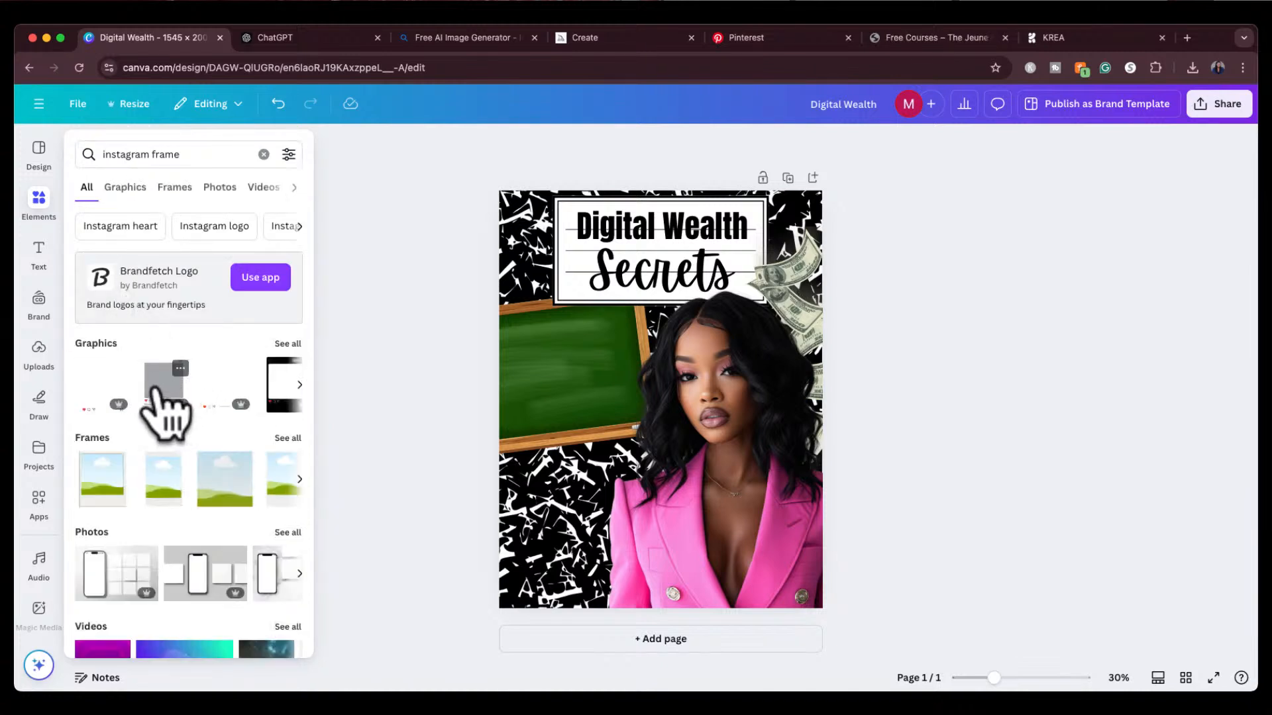
left_click(154, 491)
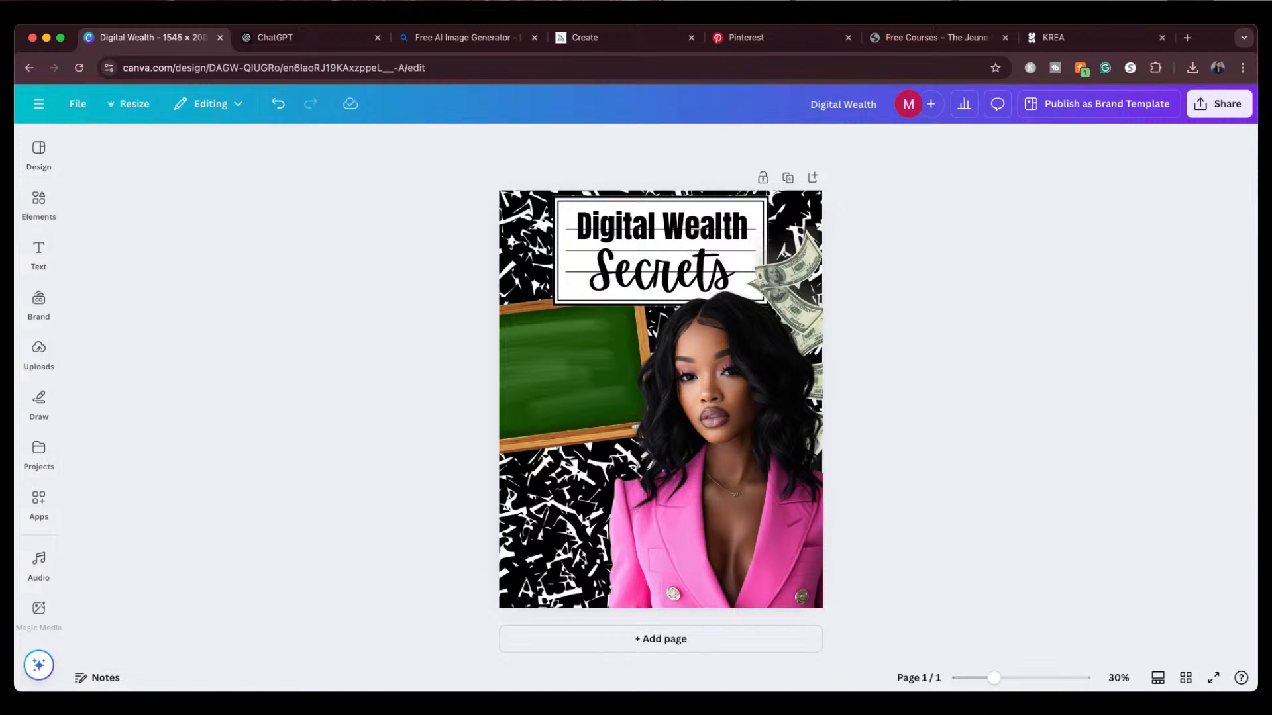
left_click(38, 198)
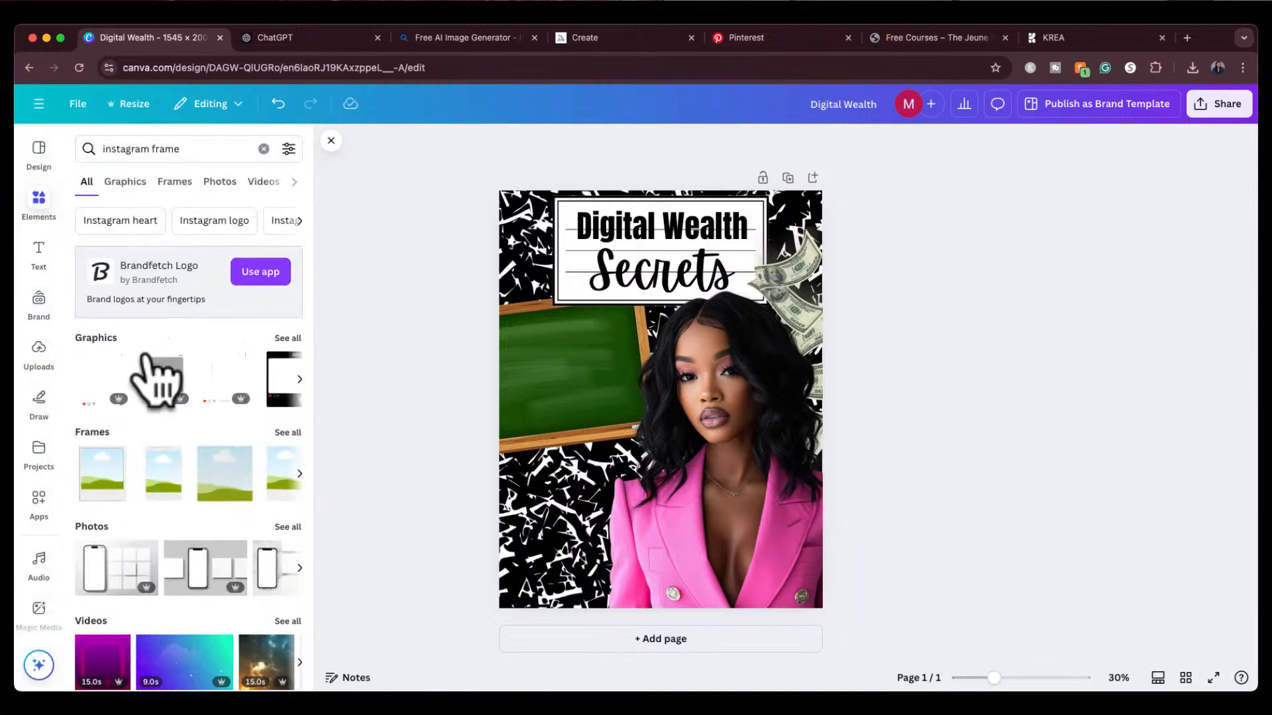
left_click(289, 339)
scroll(190, 533, "down", 3)
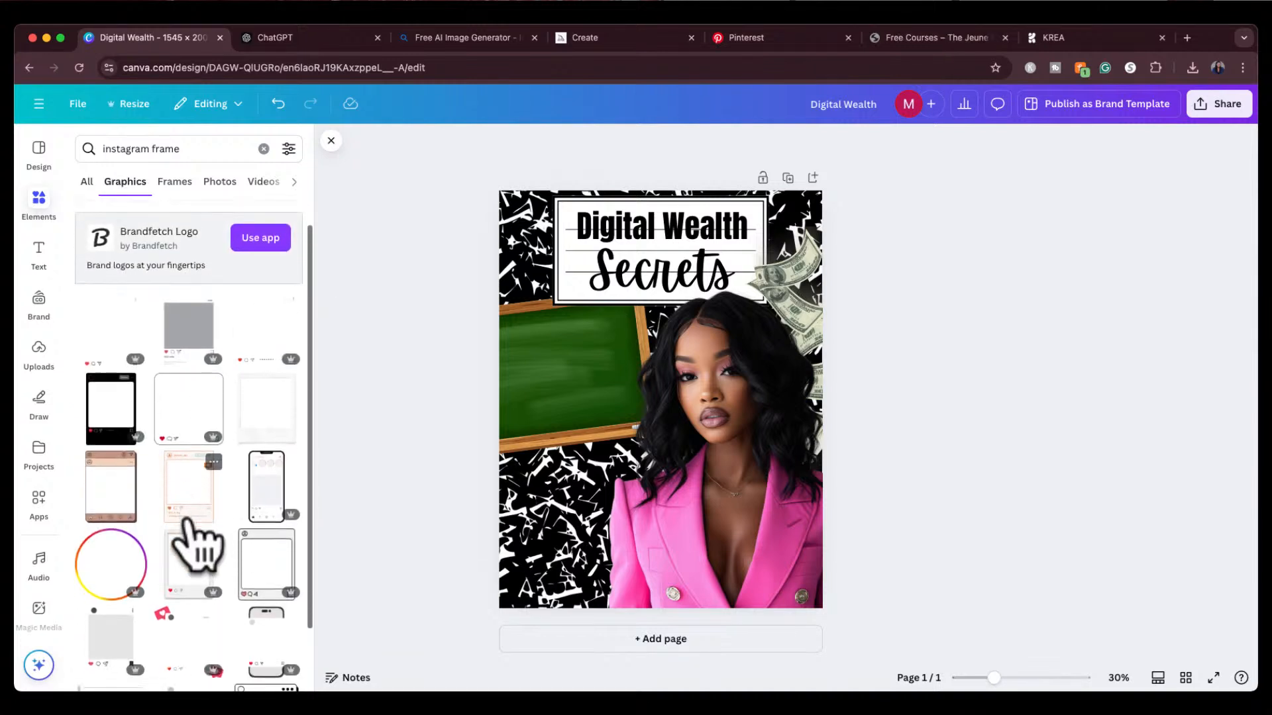
scroll(192, 540, "down", 2)
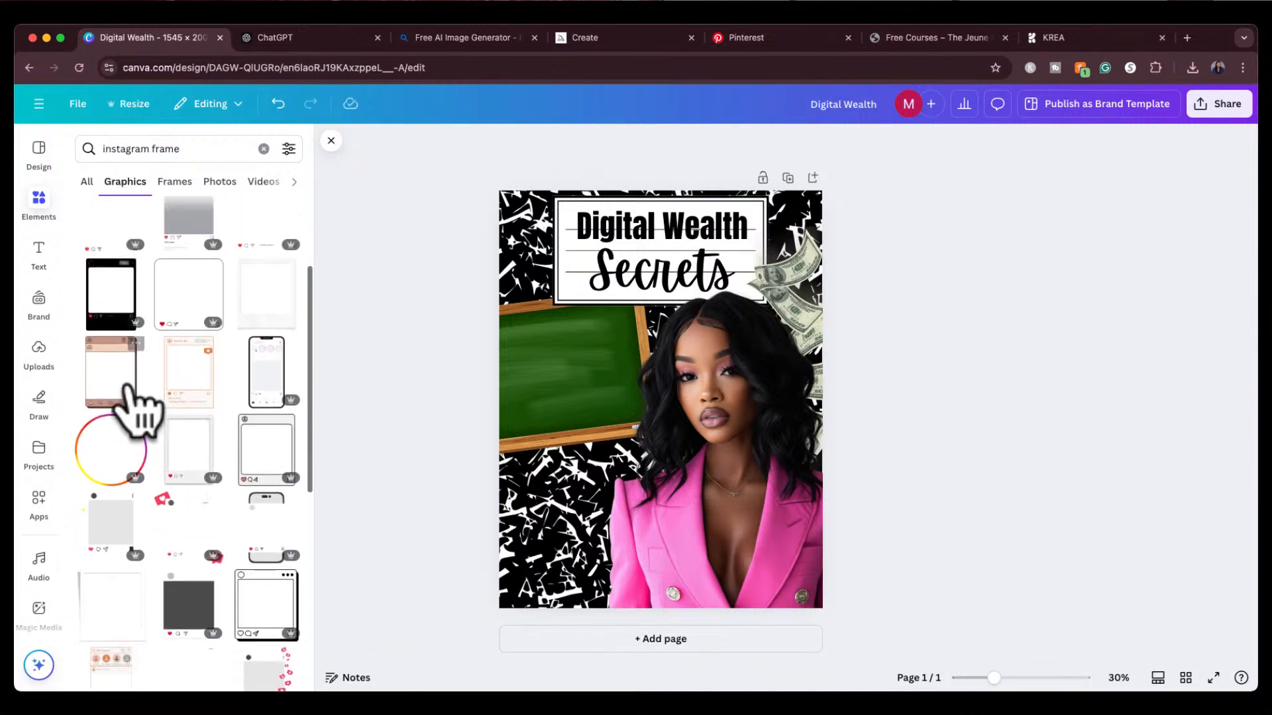
scroll(172, 377, "up", 2)
left_click(199, 344)
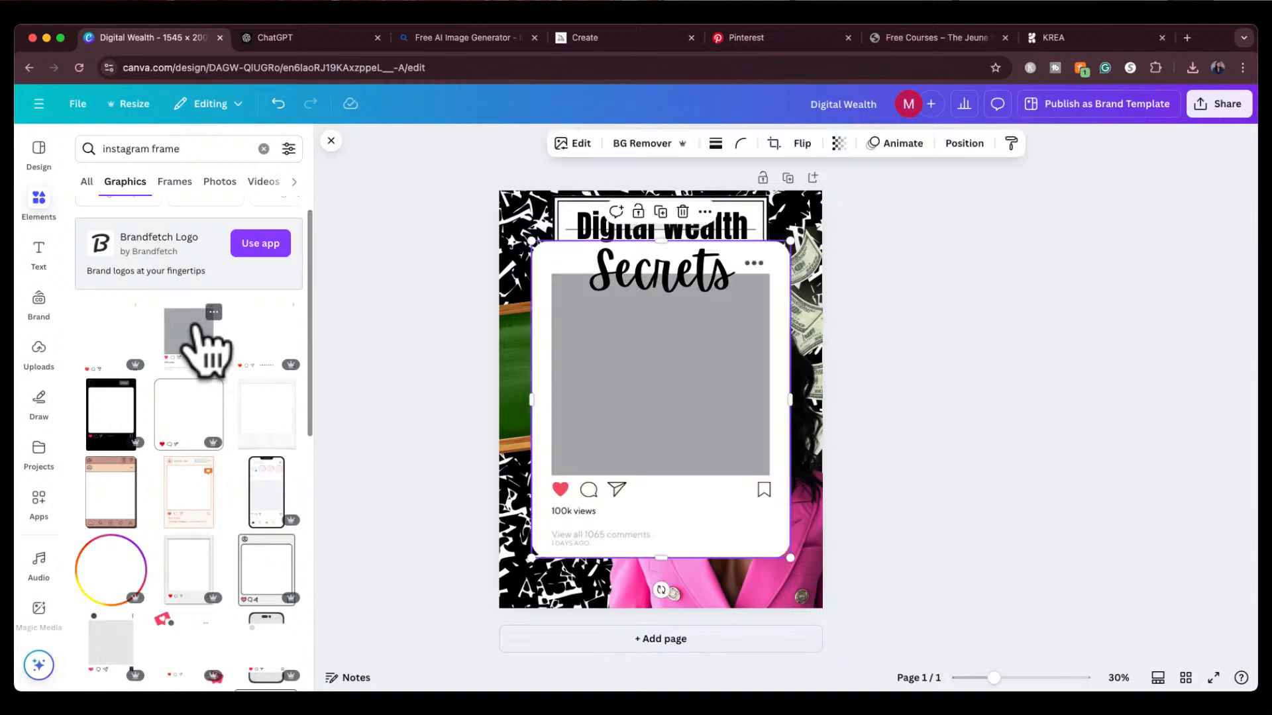
left_click_drag(617, 458, 617, 502)
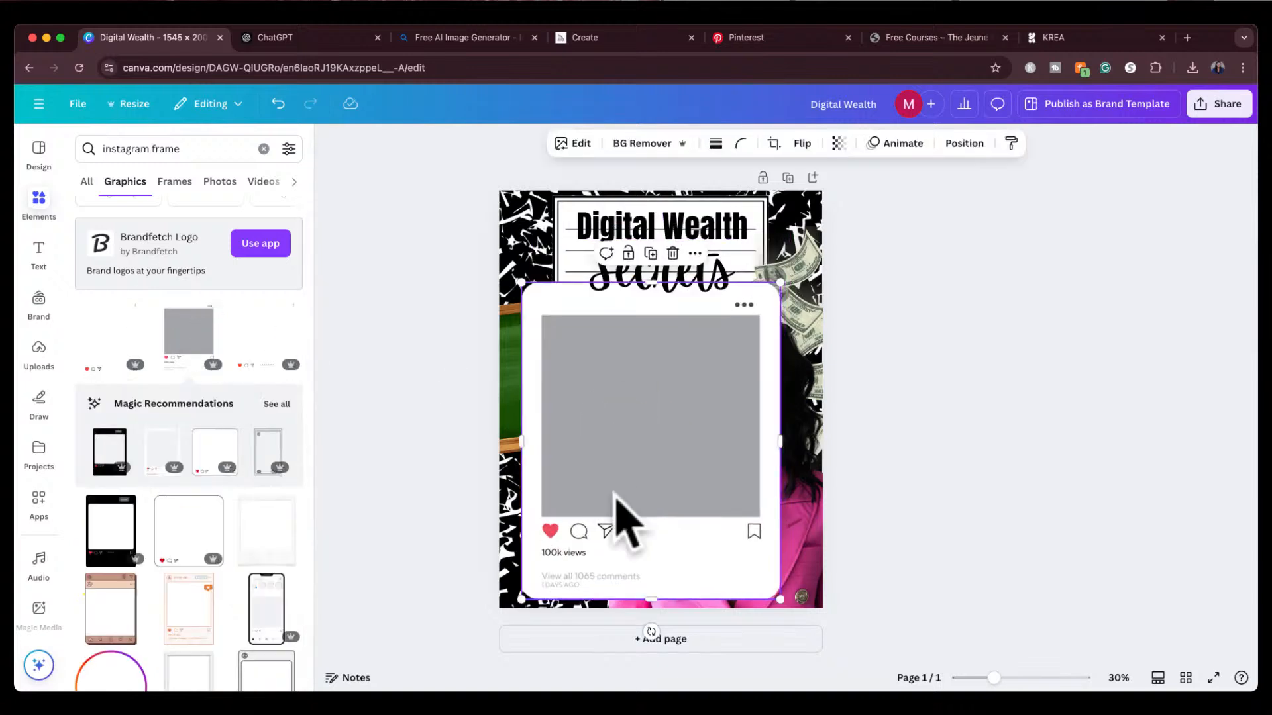
key("Delete")
Step: Add the Instagram post frame graphic with the see-through opening and enlarge it over the chalkboard and the woman's face
left_click(276, 357)
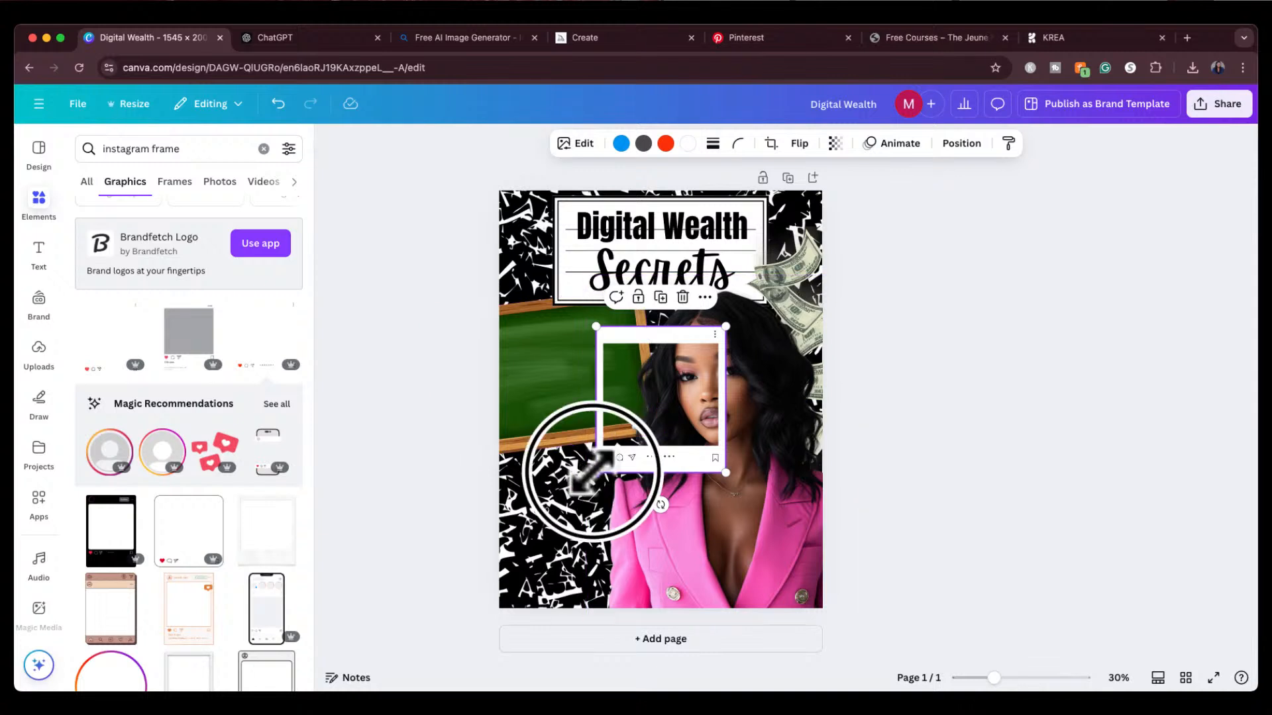
left_click_drag(592, 471, 534, 539)
left_click_drag(659, 355, 643, 343)
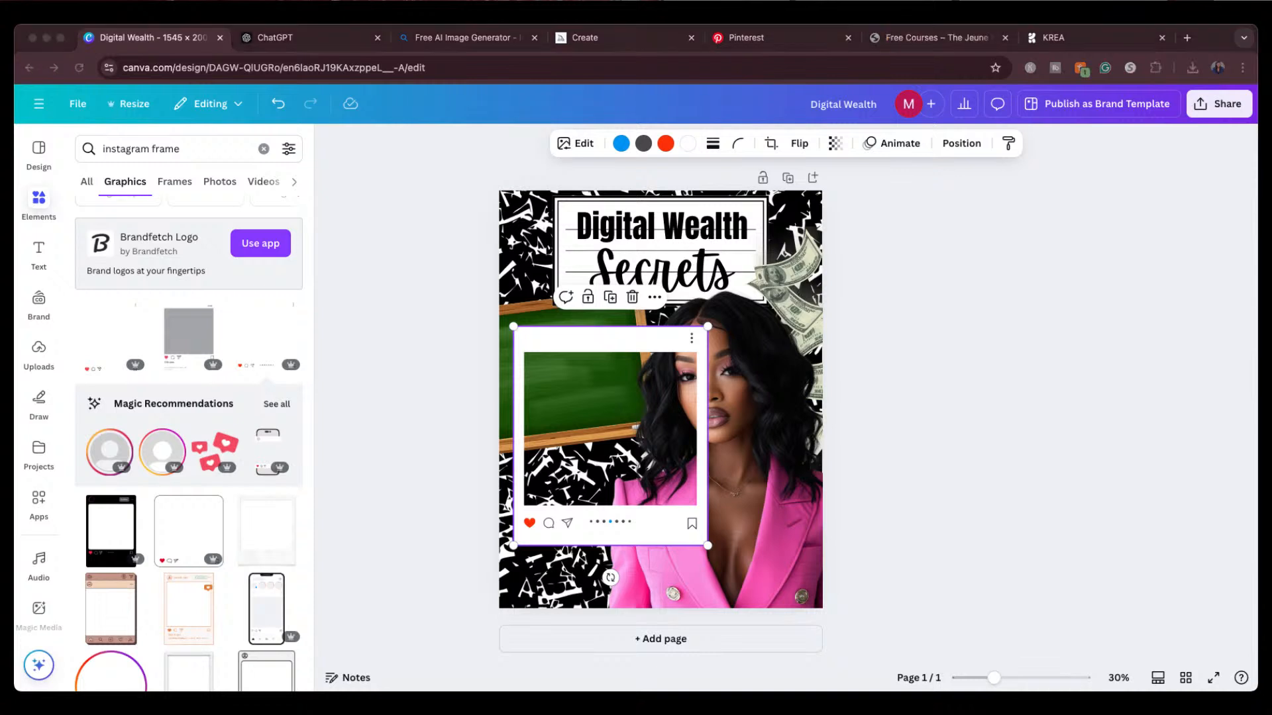
Step: Bring in the pink-suit portrait with its plain background, then resize and crop it to fill the Instagram frame's opening
left_click_drag(821, 379, 621, 469)
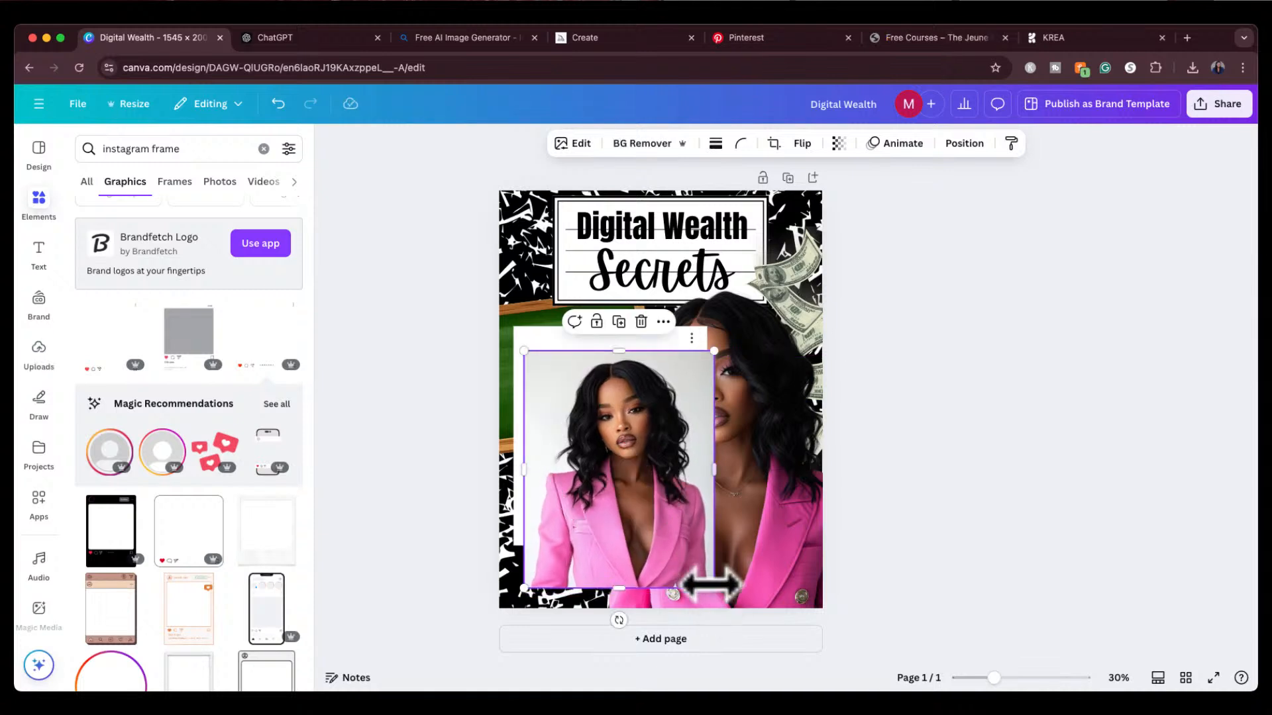
left_click_drag(712, 587, 649, 506)
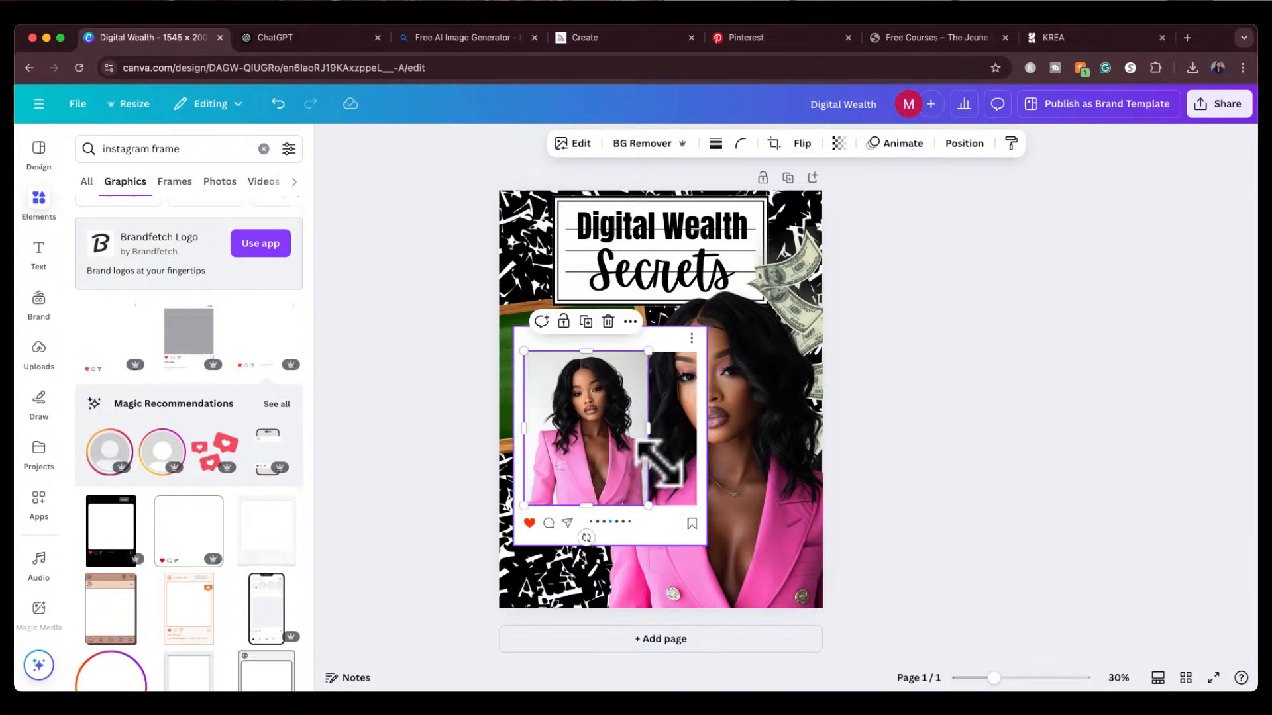
left_click_drag(649, 429, 689, 431)
double_click(616, 454)
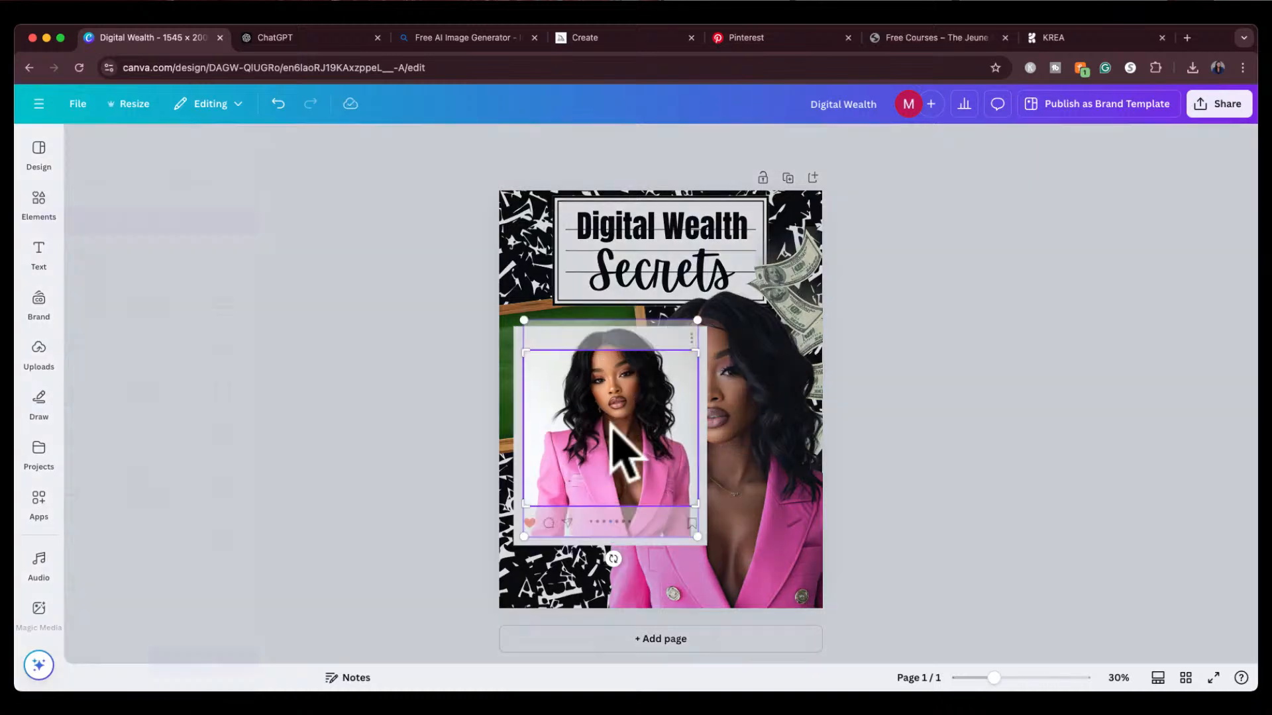
left_click_drag(610, 429, 615, 455)
left_click(940, 458)
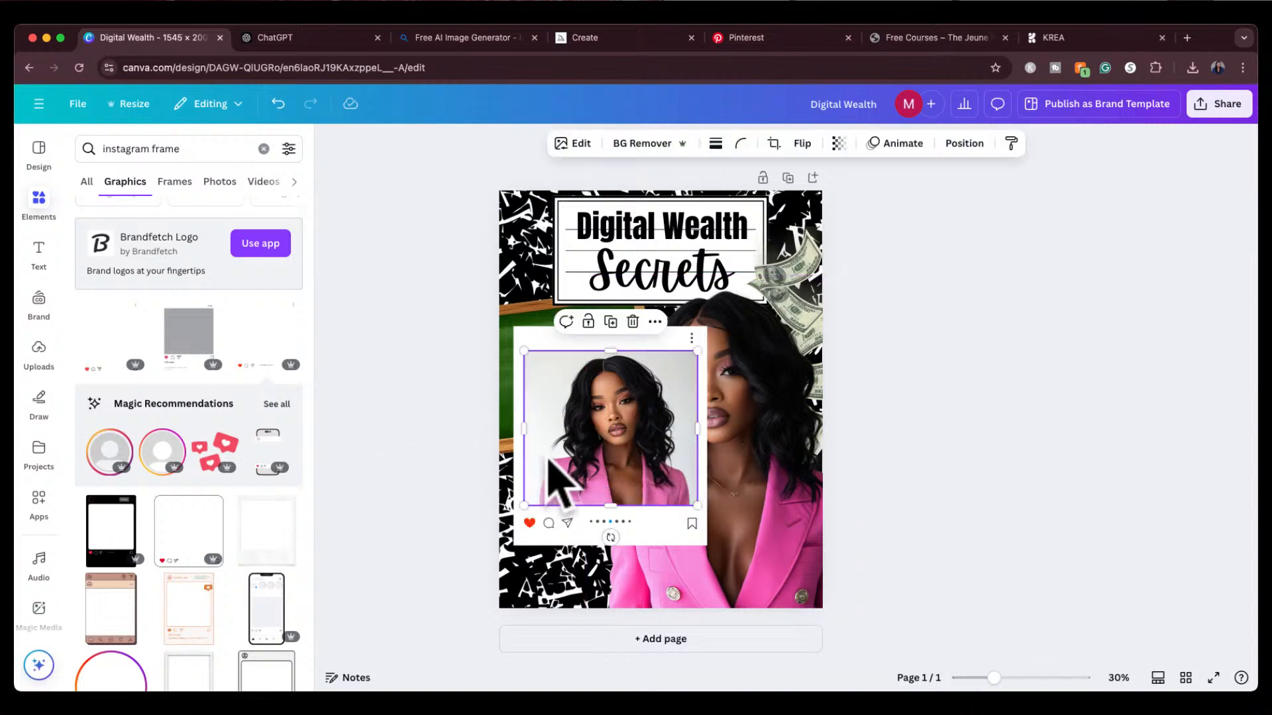
left_click_drag(523, 431, 520, 430)
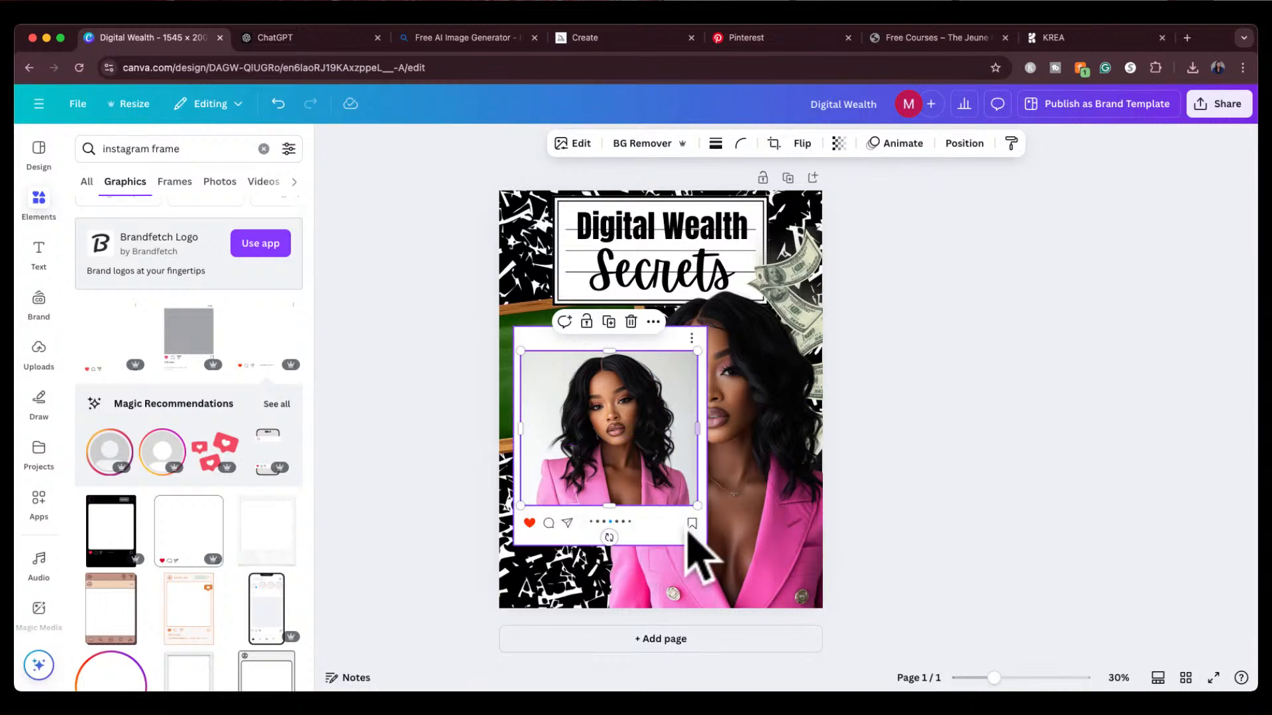
Step: Group the cropped portrait with the Instagram frame
left_click(667, 537)
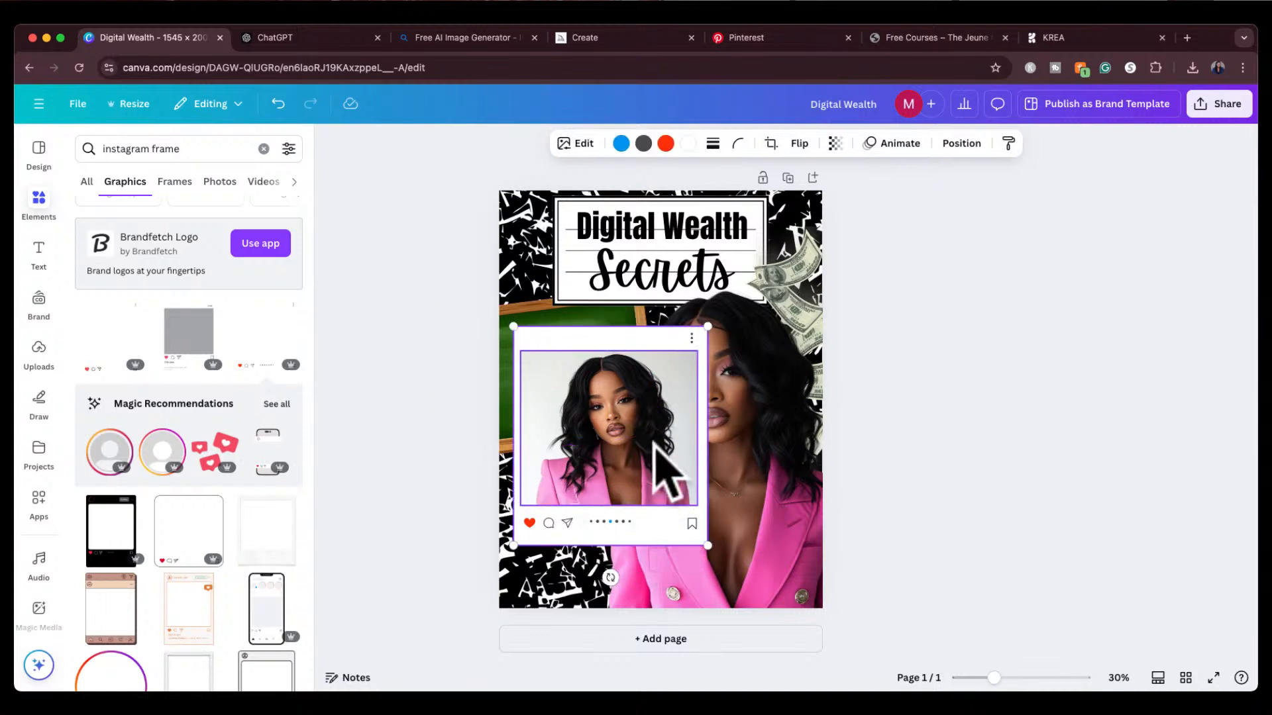
left_click(666, 470)
left_click(567, 298)
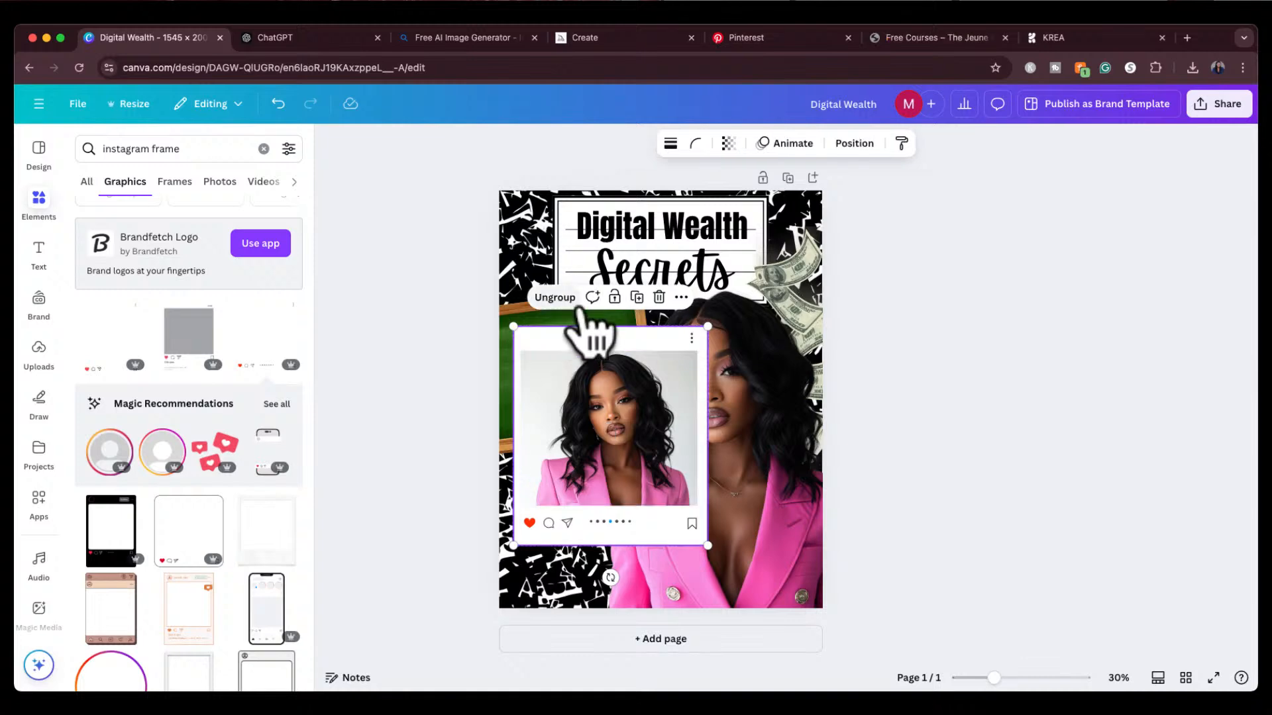
Step: Shrink the grouped Instagram post and place it tilted in the cover's lower-left corner
left_click_drag(705, 326, 677, 359)
left_click_drag(600, 434, 574, 396)
left_click_drag(487, 515, 559, 448)
left_click_drag(613, 405, 534, 570)
left_click_drag(537, 633, 576, 671)
left_click_drag(555, 527, 550, 534)
left_click(965, 391)
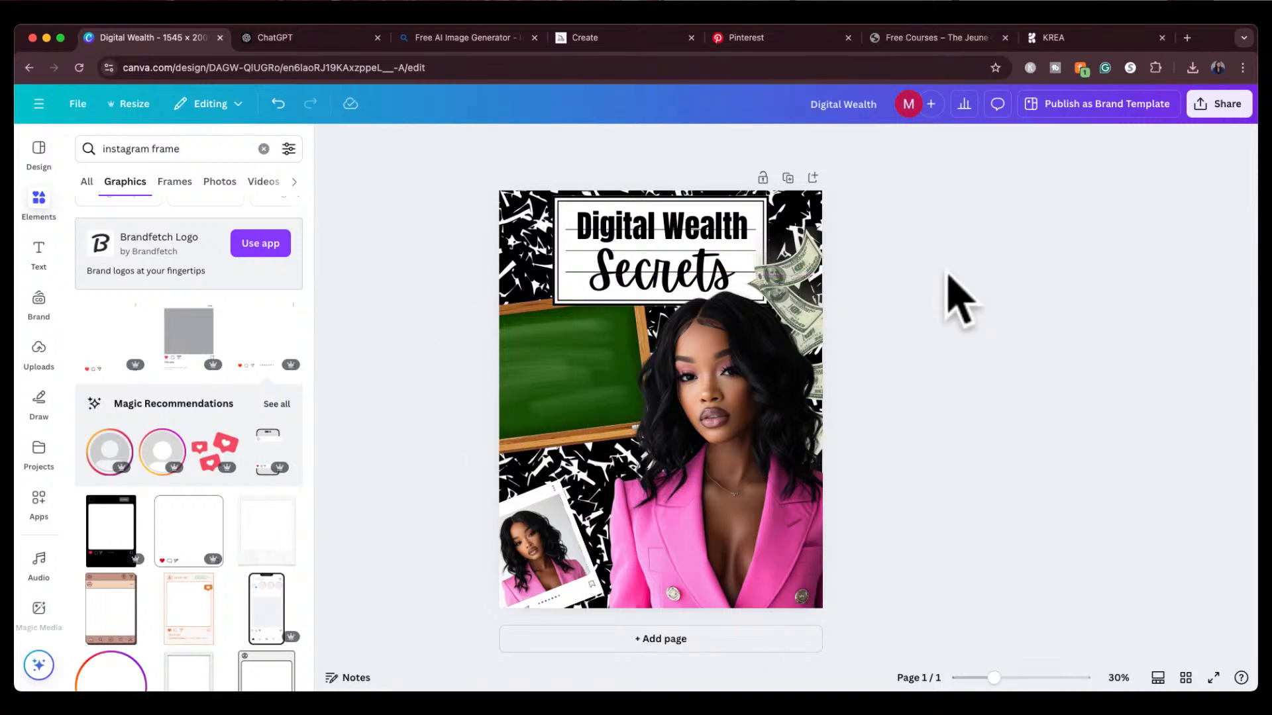
Step: Switch to Midjourney and generate images from the prompt "luxury cute pink safe. white background"
left_click(642, 40)
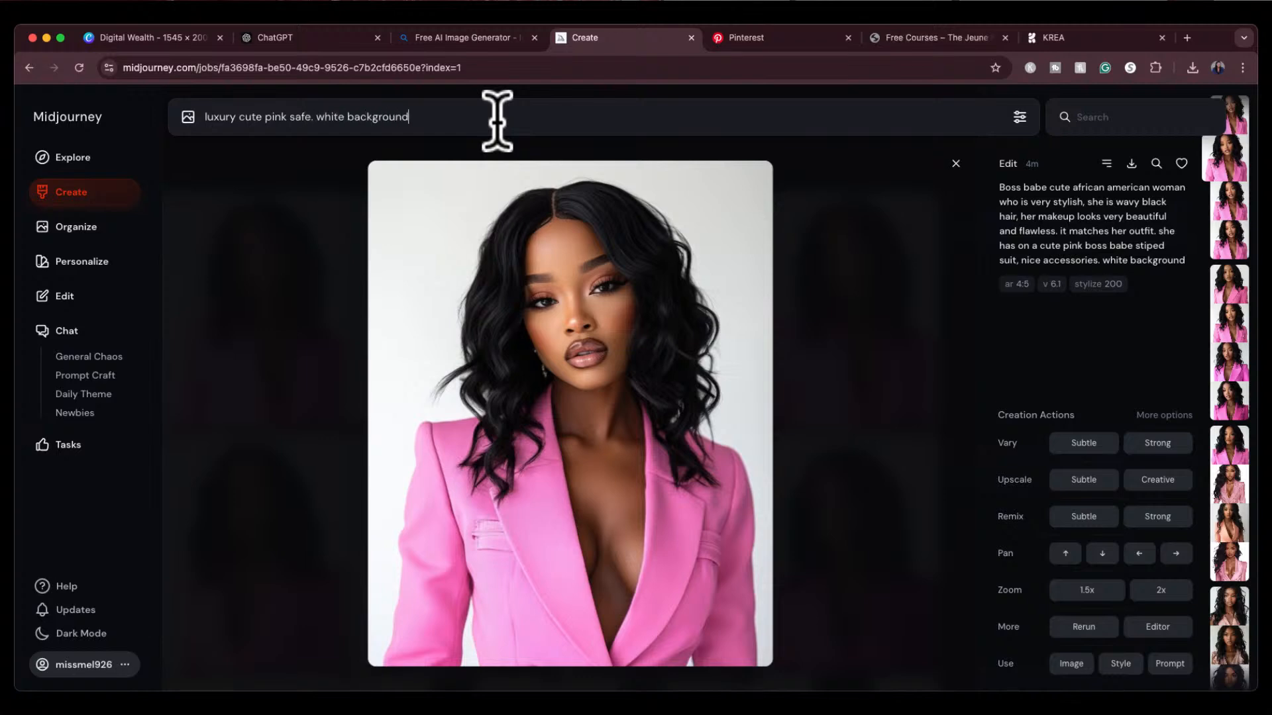
key("Return")
left_click(967, 171)
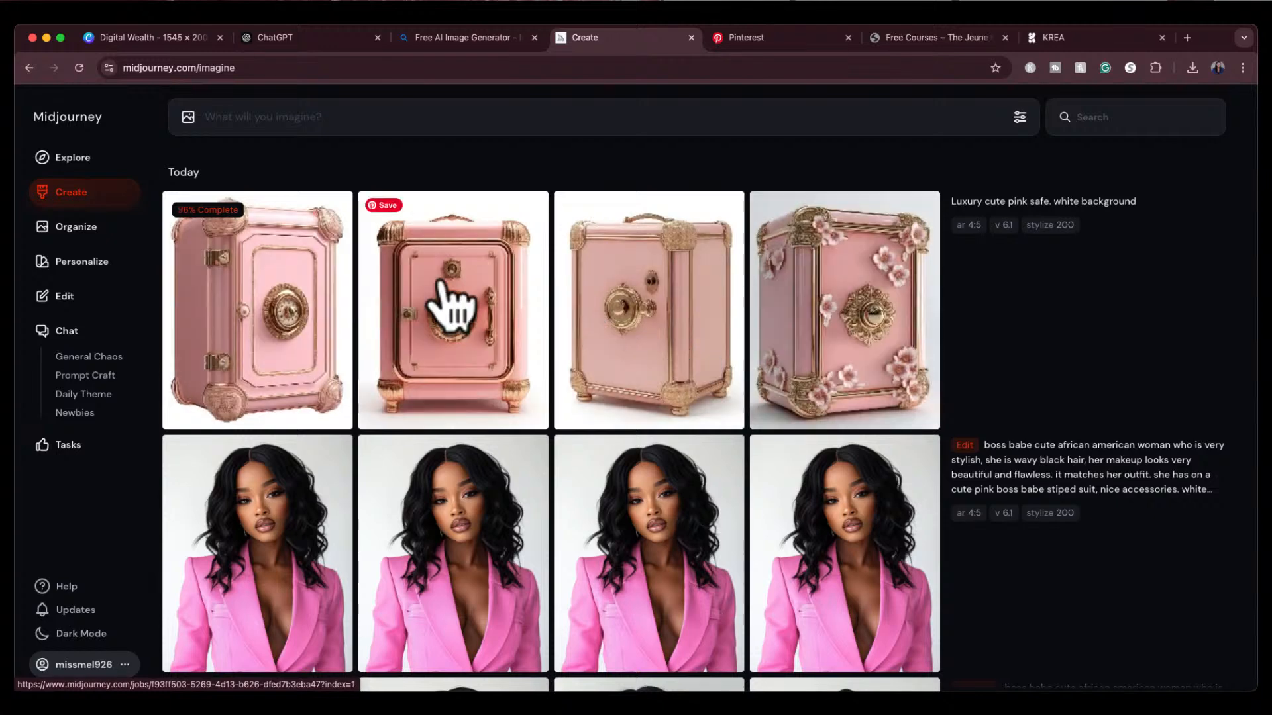
Step: Preview the generated pink safes and open the one decorated with blossoms at full size
left_click(453, 325)
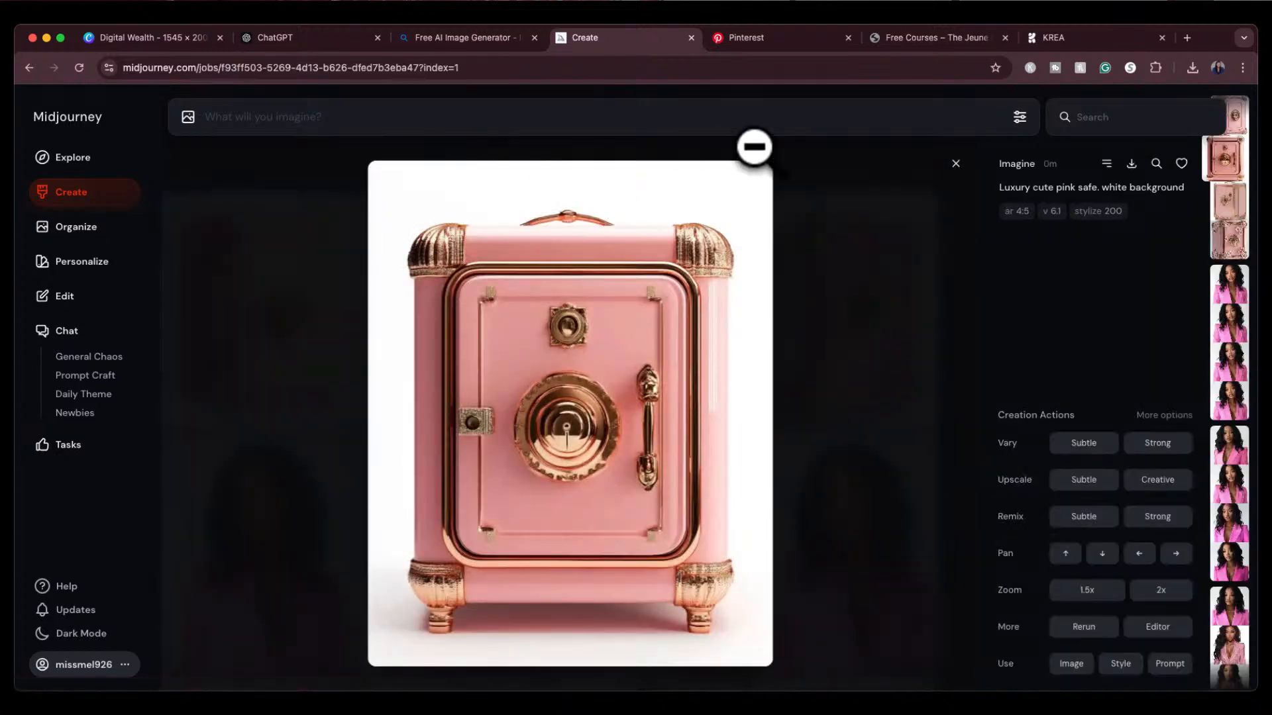
left_click(951, 170)
left_click(789, 361)
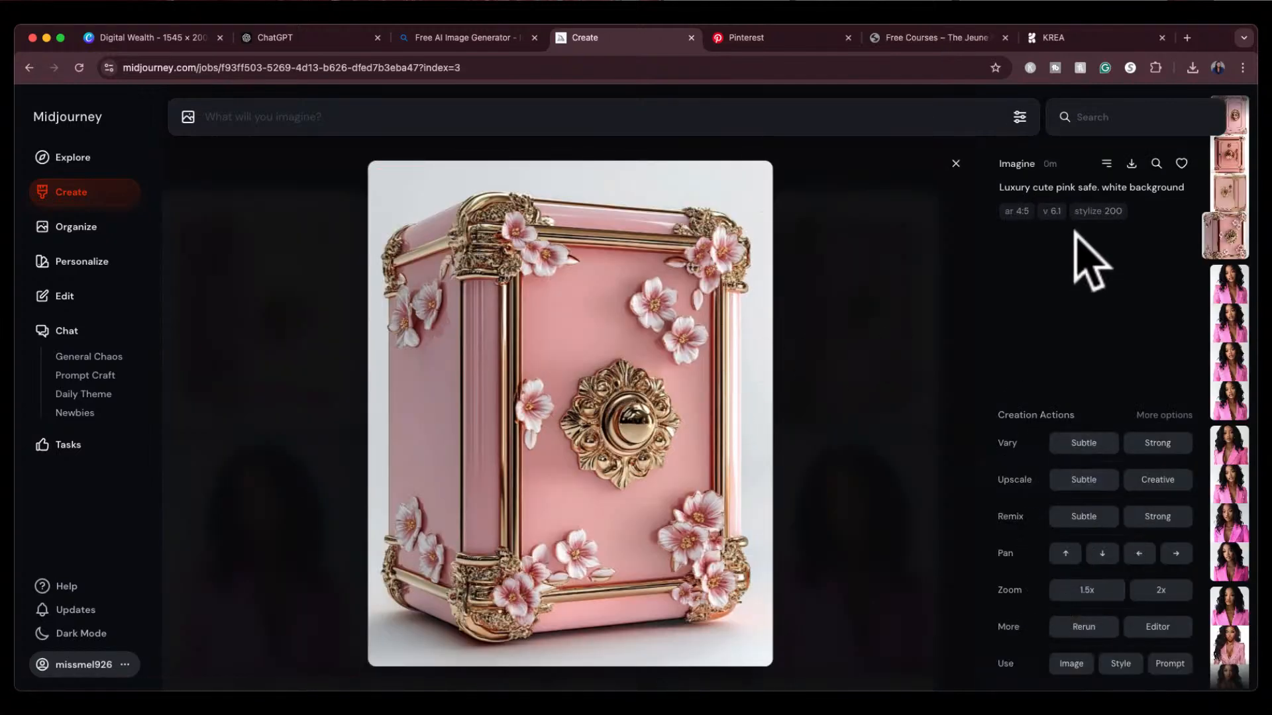
Step: Switch back to the Canva cover, bring in the blossom-decorated pink safe image, and remove its background
left_click(149, 39)
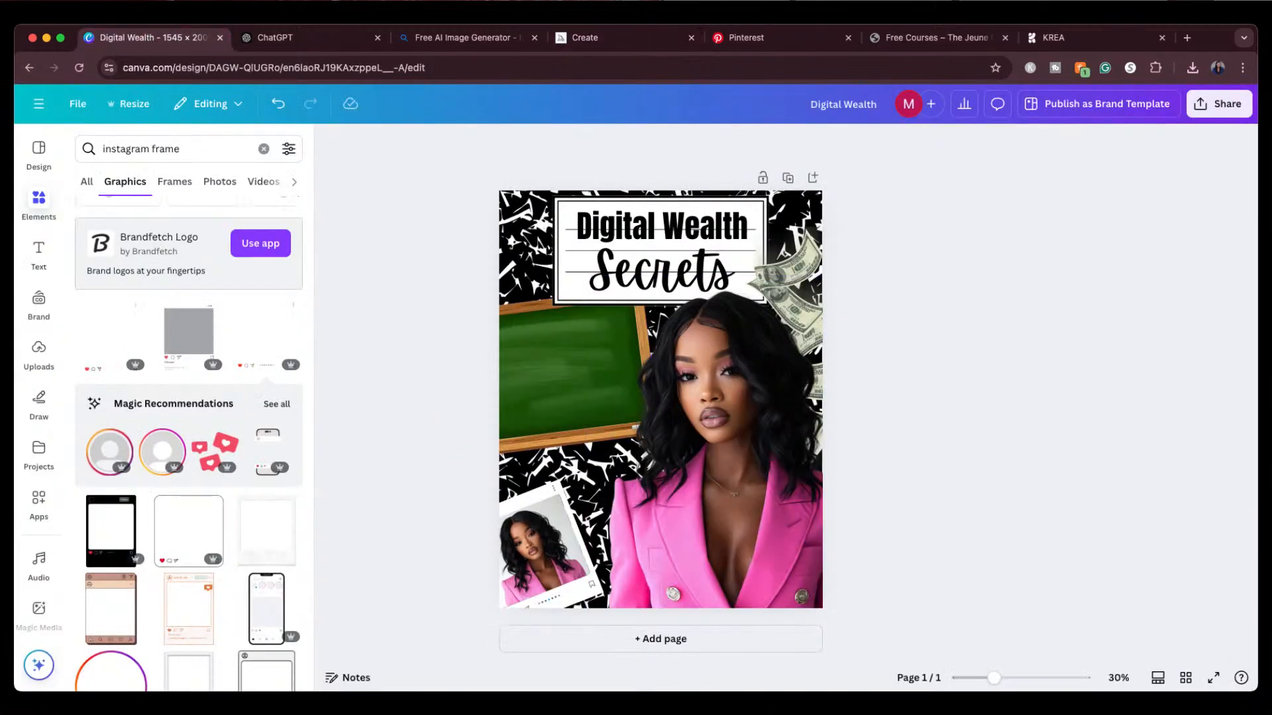
left_click(816, 373)
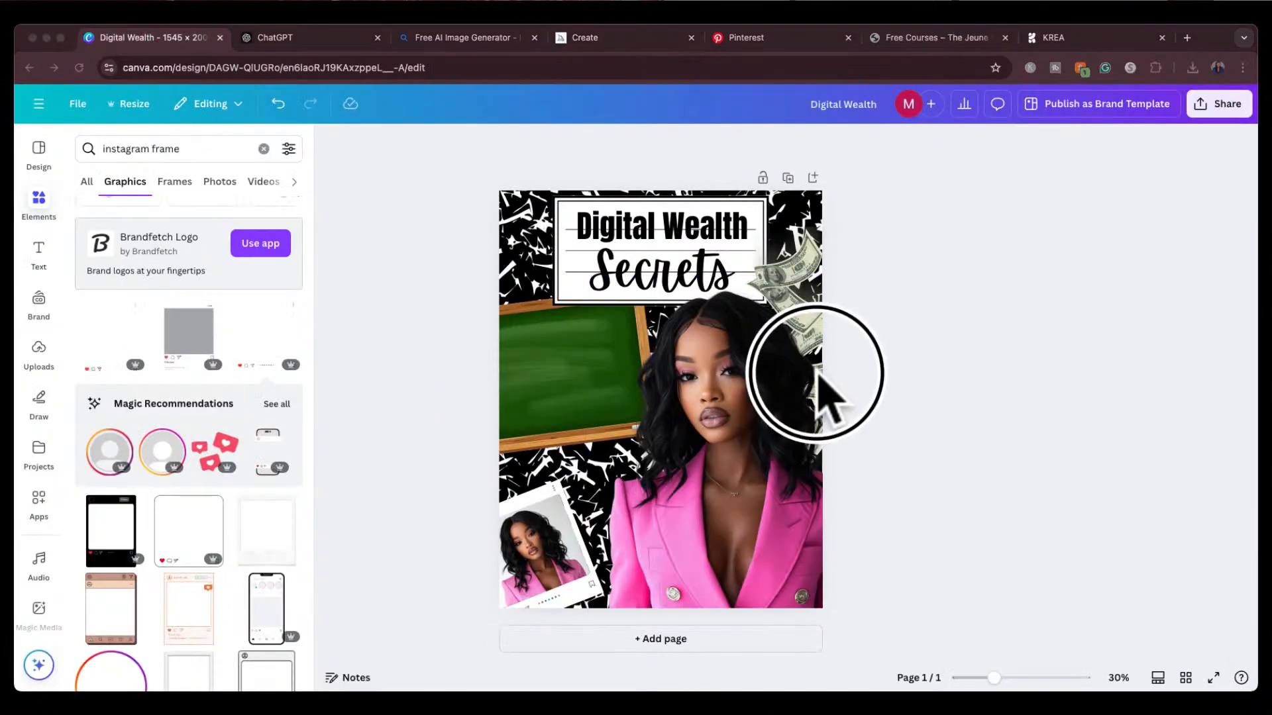
left_click_drag(817, 373, 623, 401)
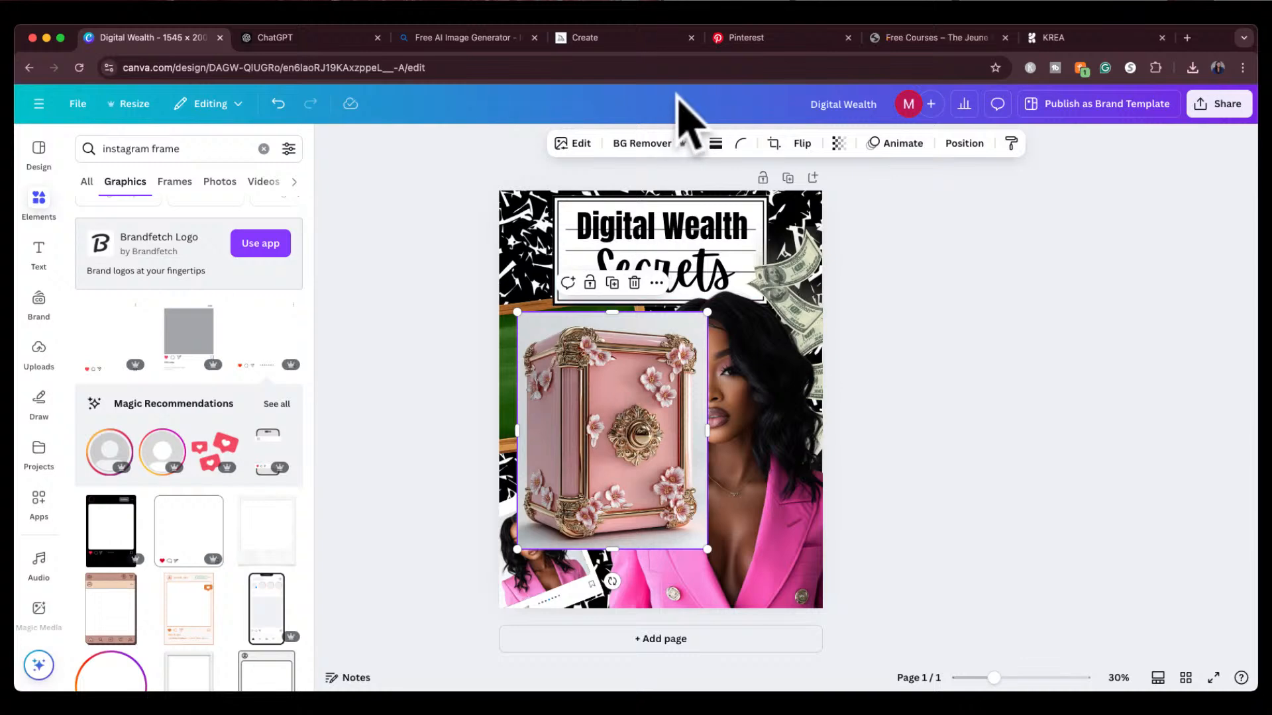
left_click(649, 143)
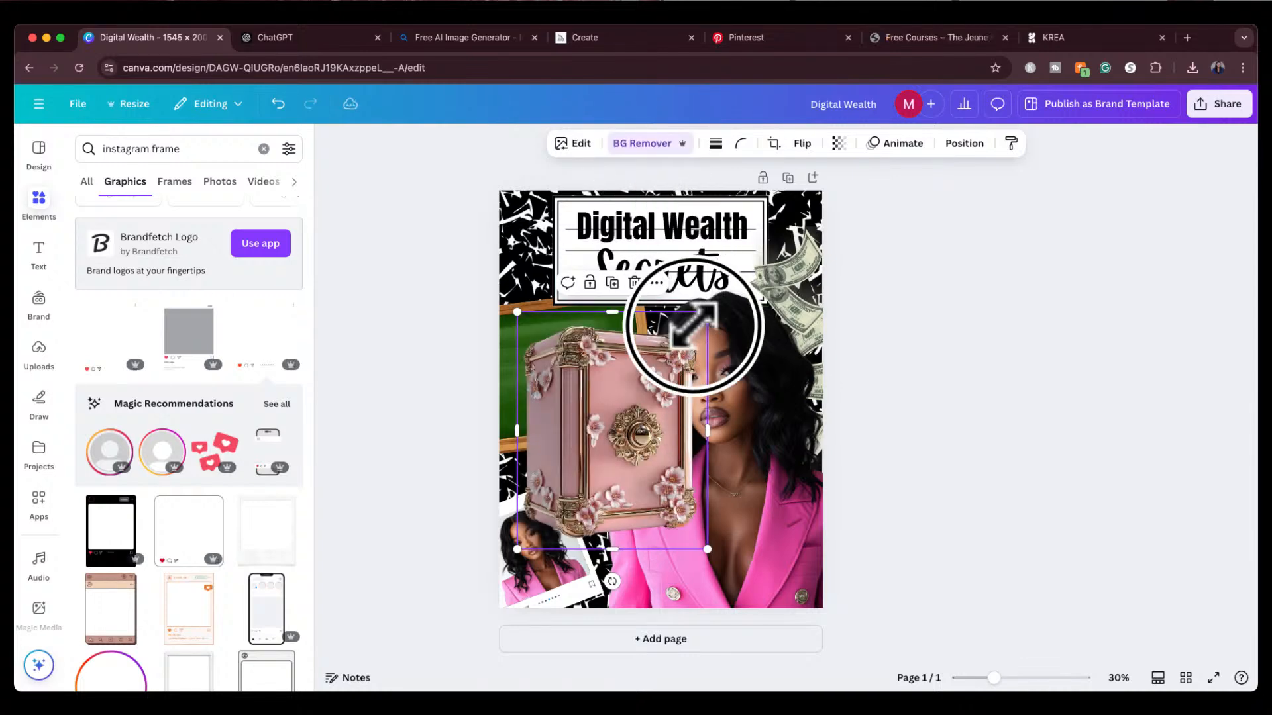
Step: Shrink the pink safe and tuck it behind the Instagram post at the cover's left edge, over the chalkboard
left_click_drag(707, 311, 650, 386)
left_click_drag(597, 461, 610, 437)
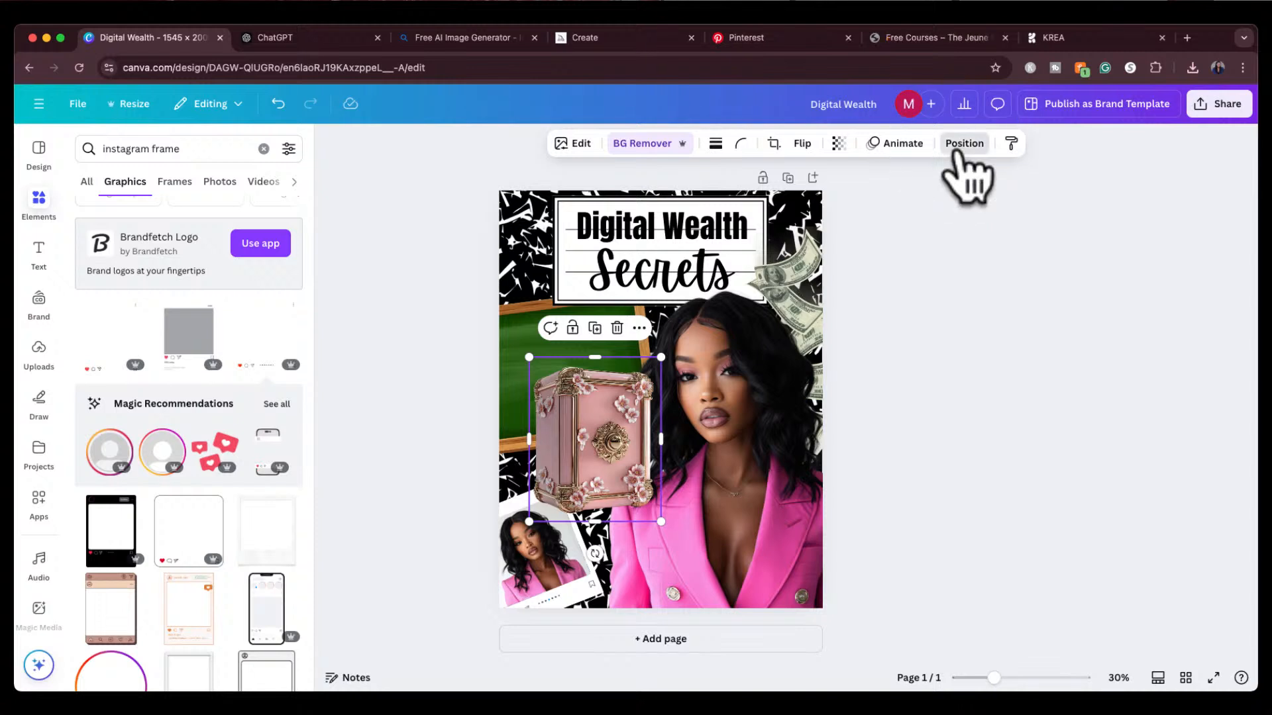
left_click(962, 144)
left_click_drag(241, 356, 219, 428)
left_click(395, 436)
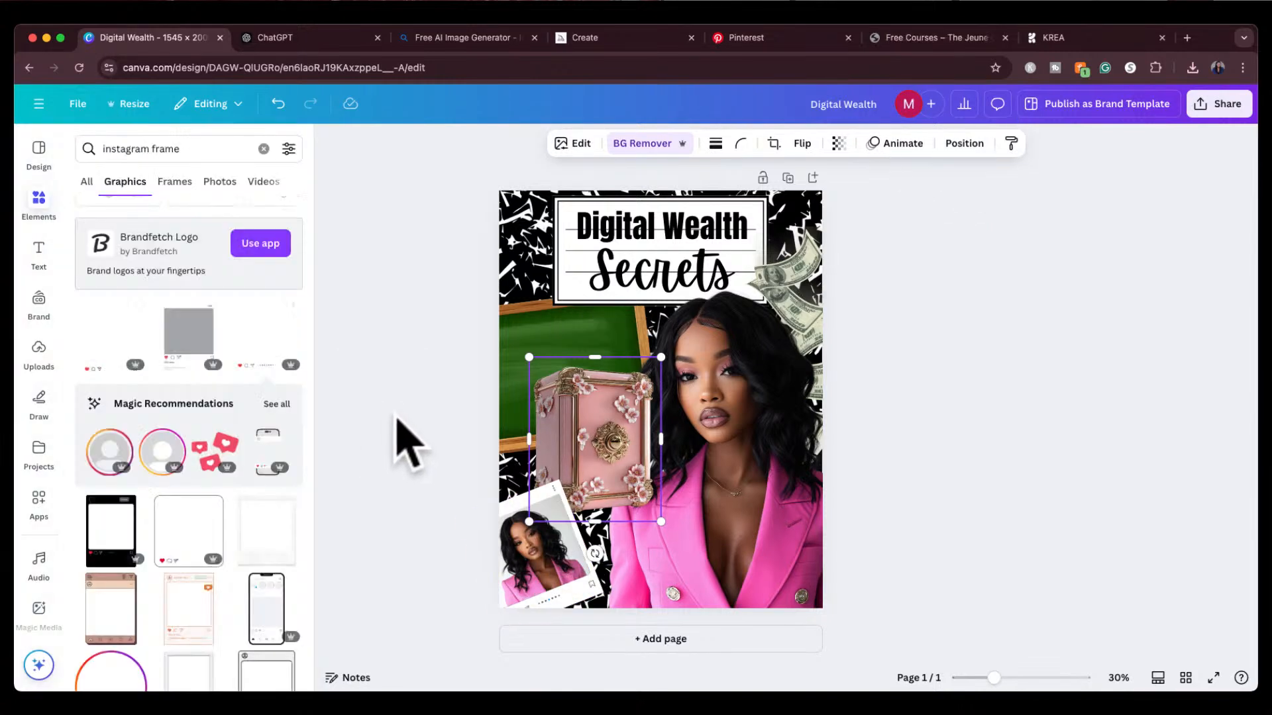
left_click_drag(569, 421, 528, 426)
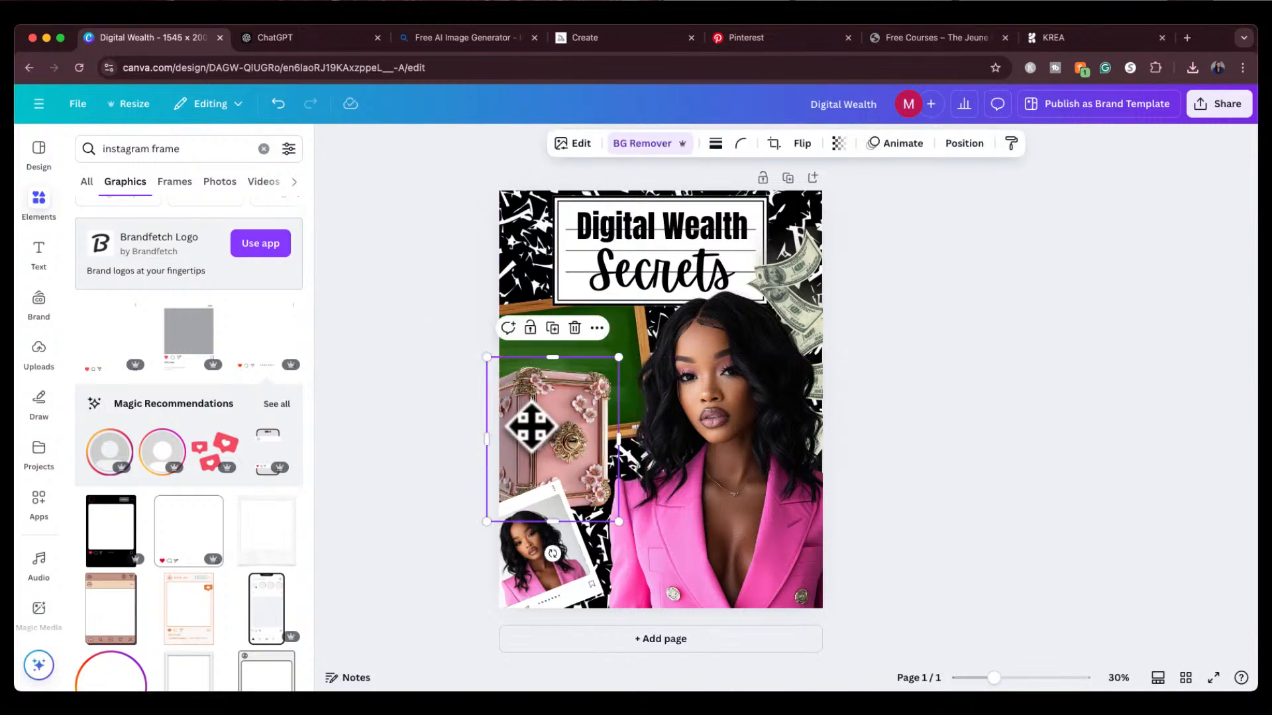
left_click(980, 426)
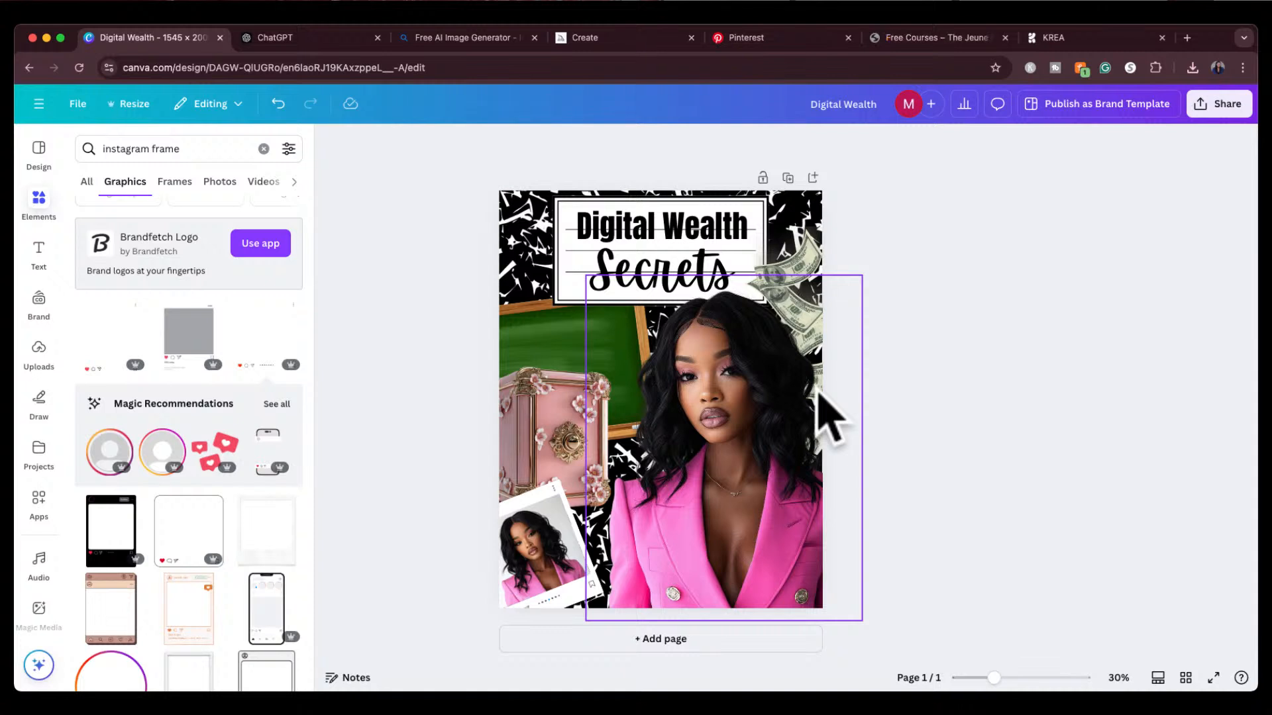
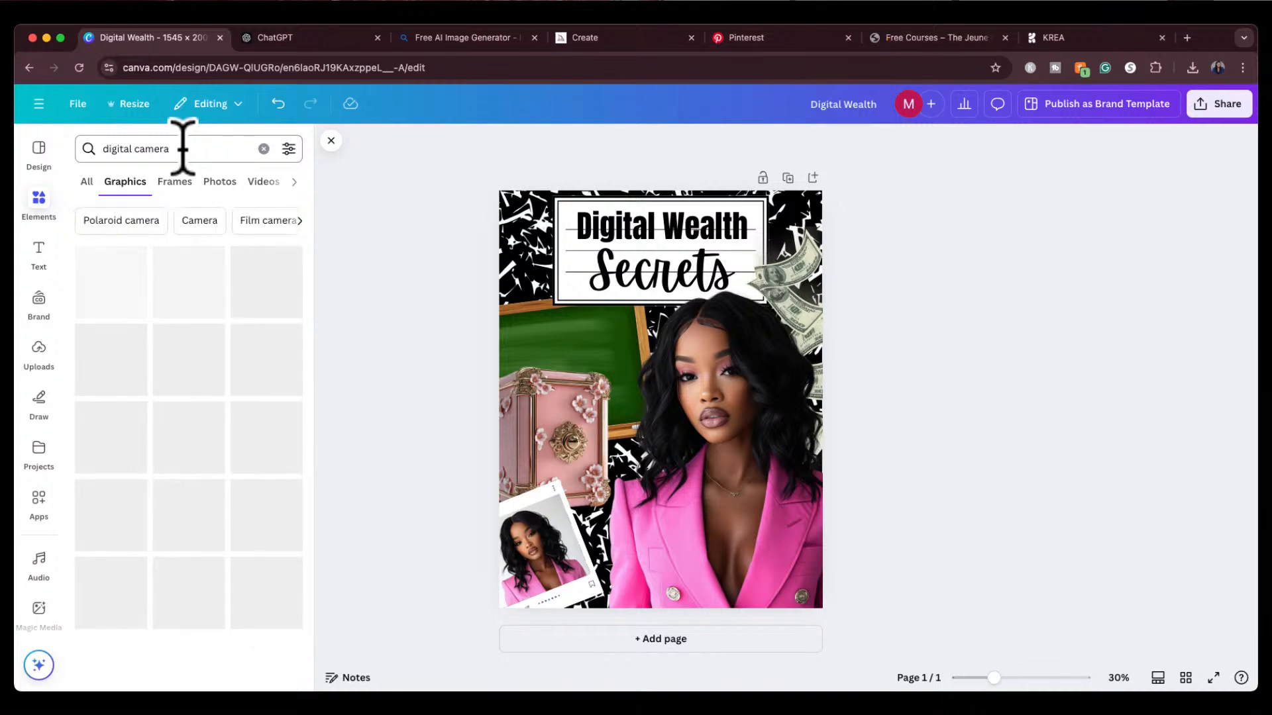
Step: Browse the digital camera graphics and photos, add the black DSLR photo to the cover, and remove its background
scroll(211, 522, "down", 2)
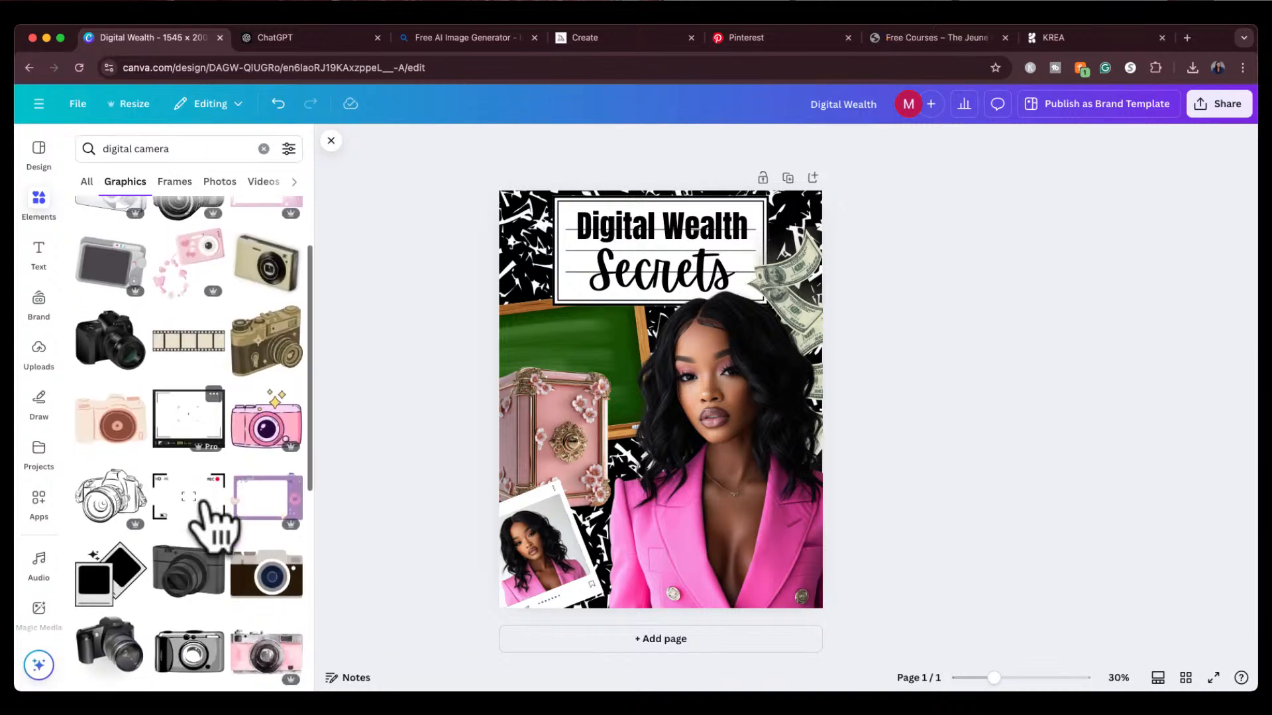
scroll(200, 504, "down", 6)
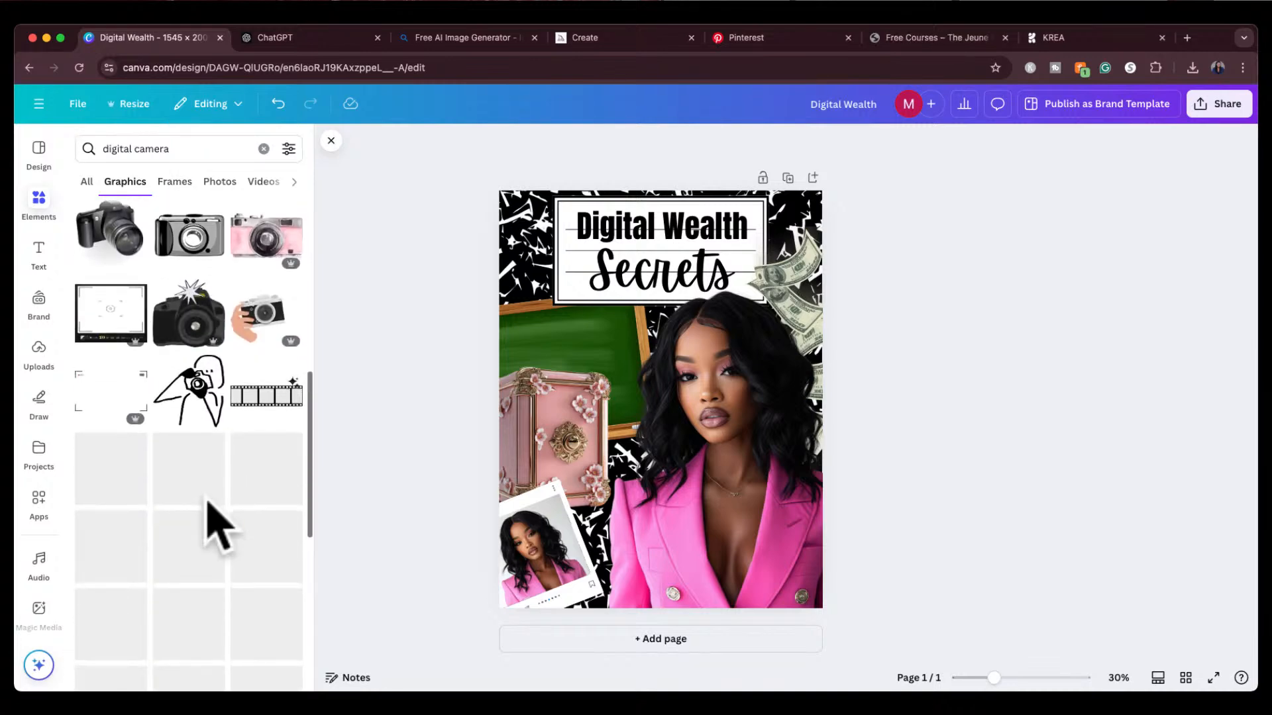
scroll(213, 523, "up", 8)
left_click(87, 183)
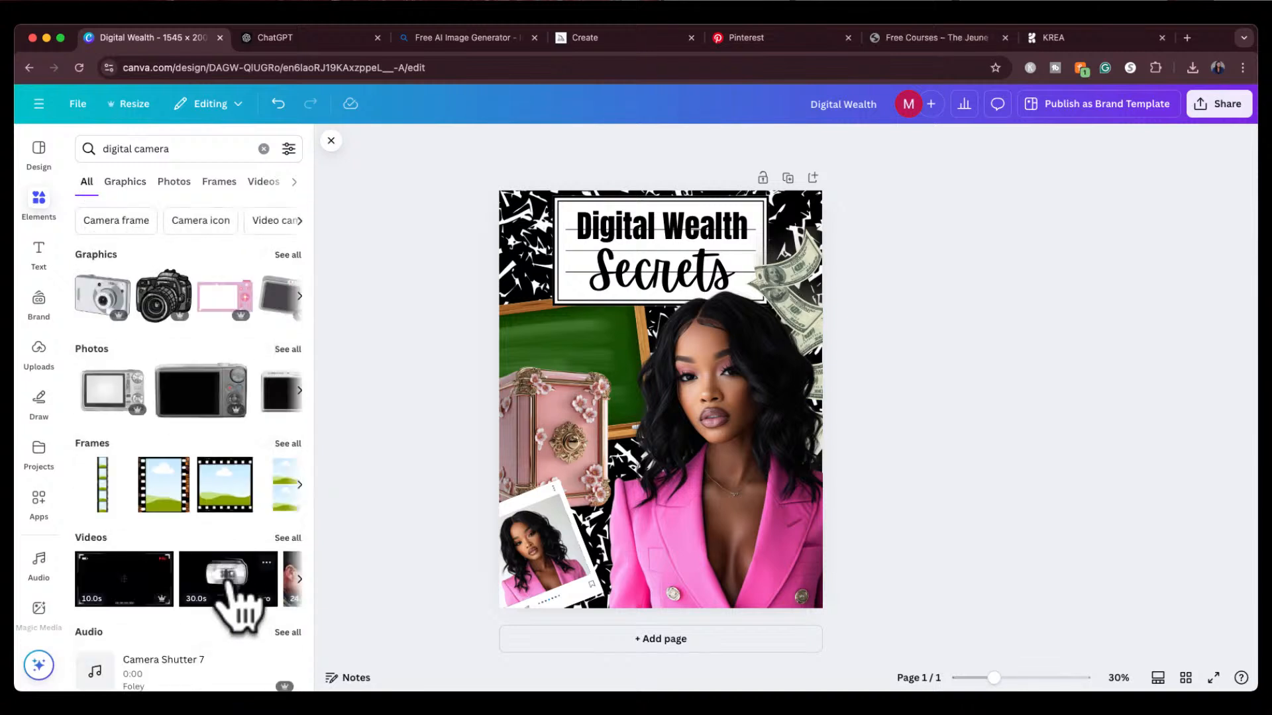
left_click(287, 350)
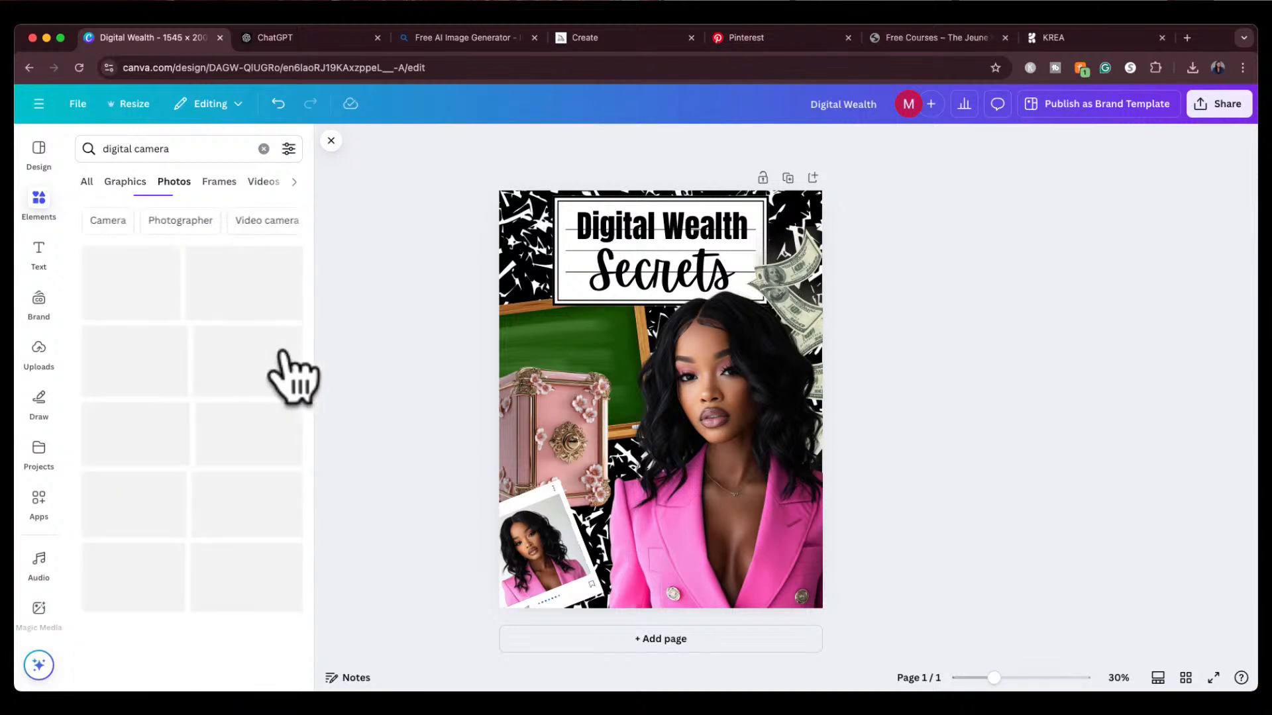
scroll(195, 583, "down", 3)
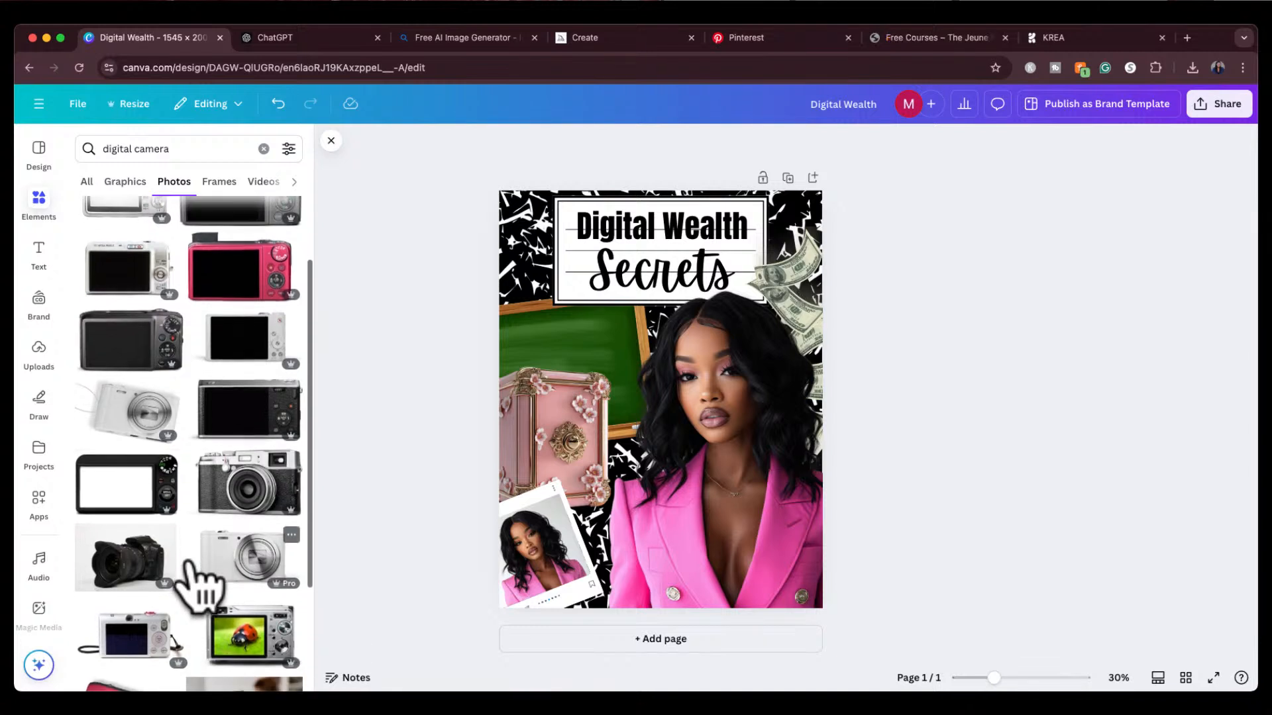
scroll(238, 467, "down", 3)
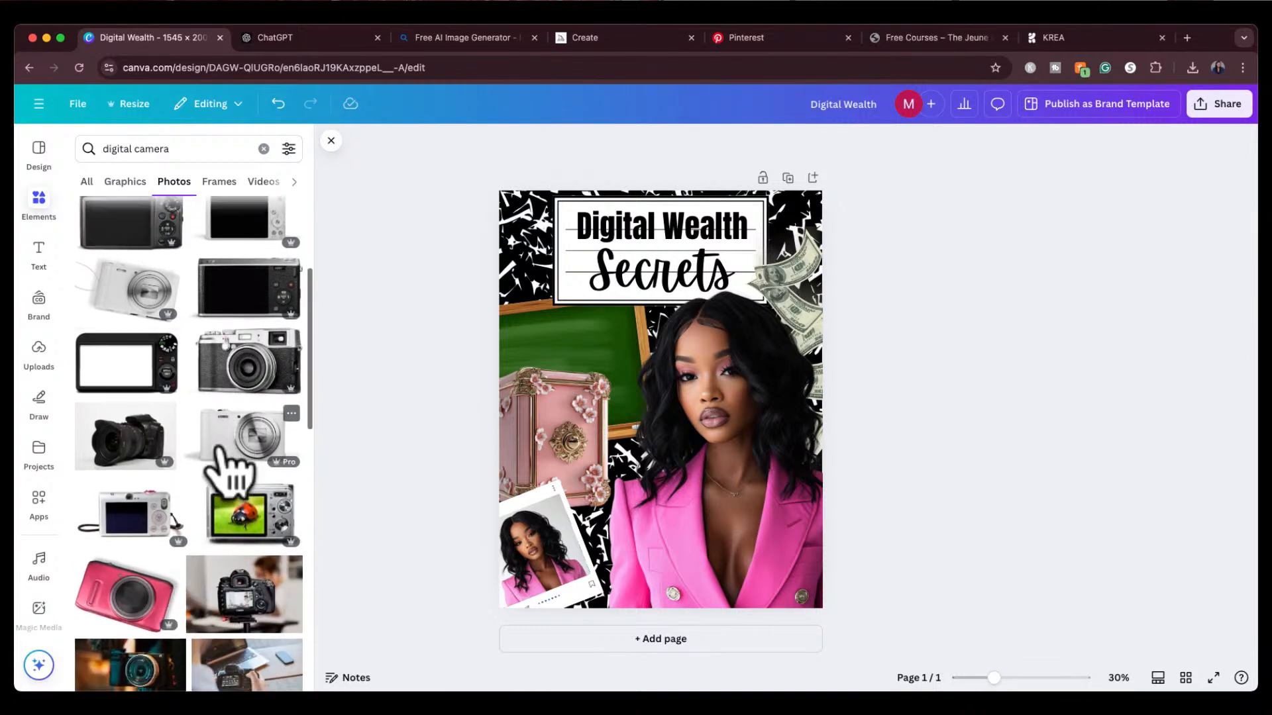
scroll(220, 457, "down", 1)
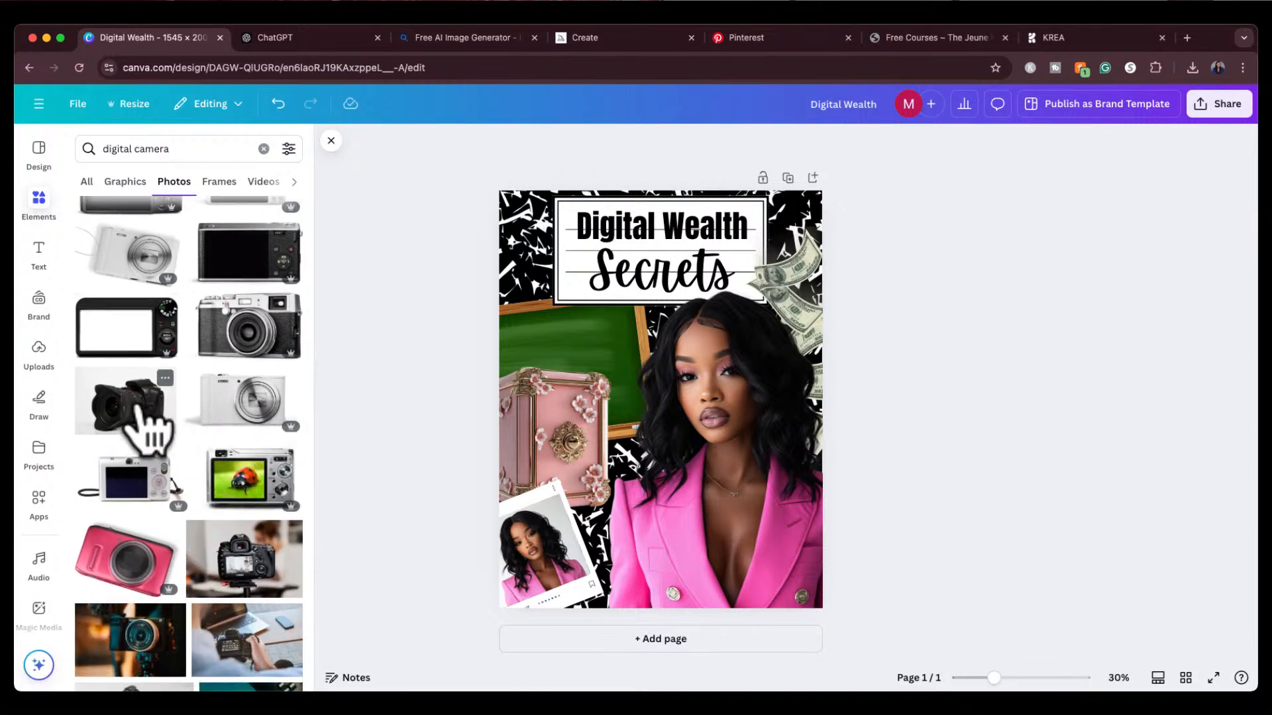
left_click(142, 414)
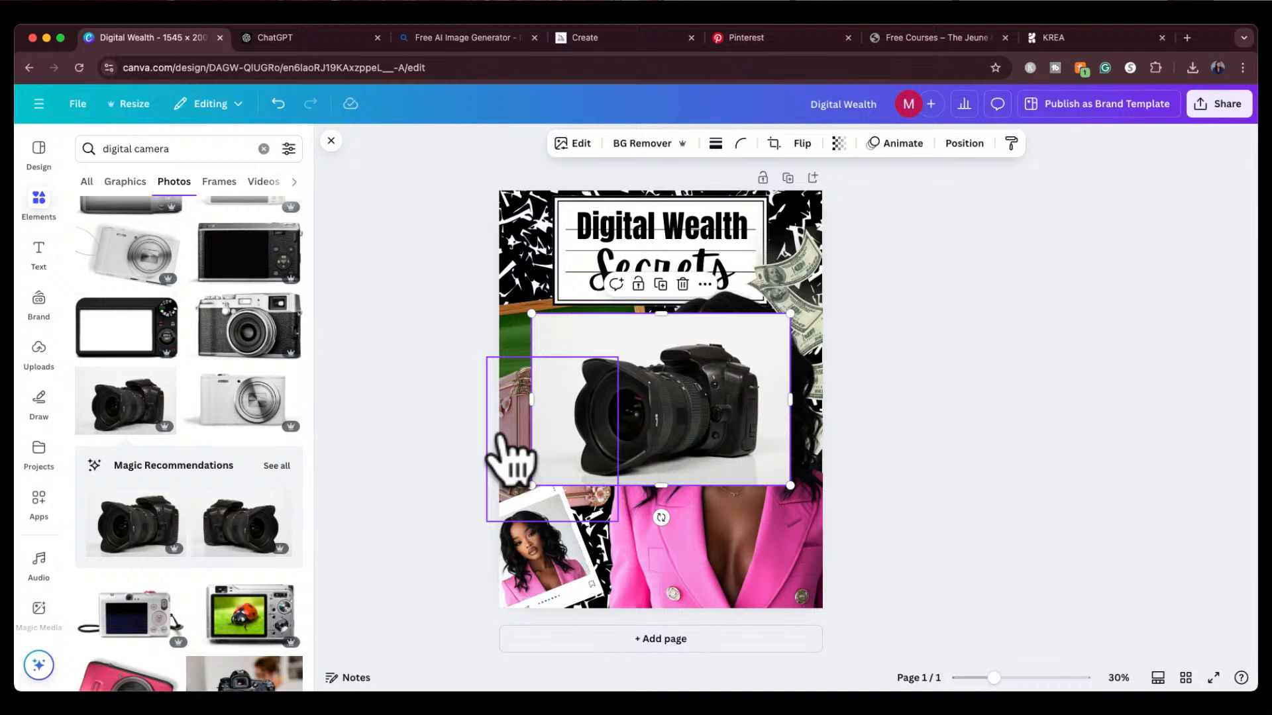
left_click(640, 144)
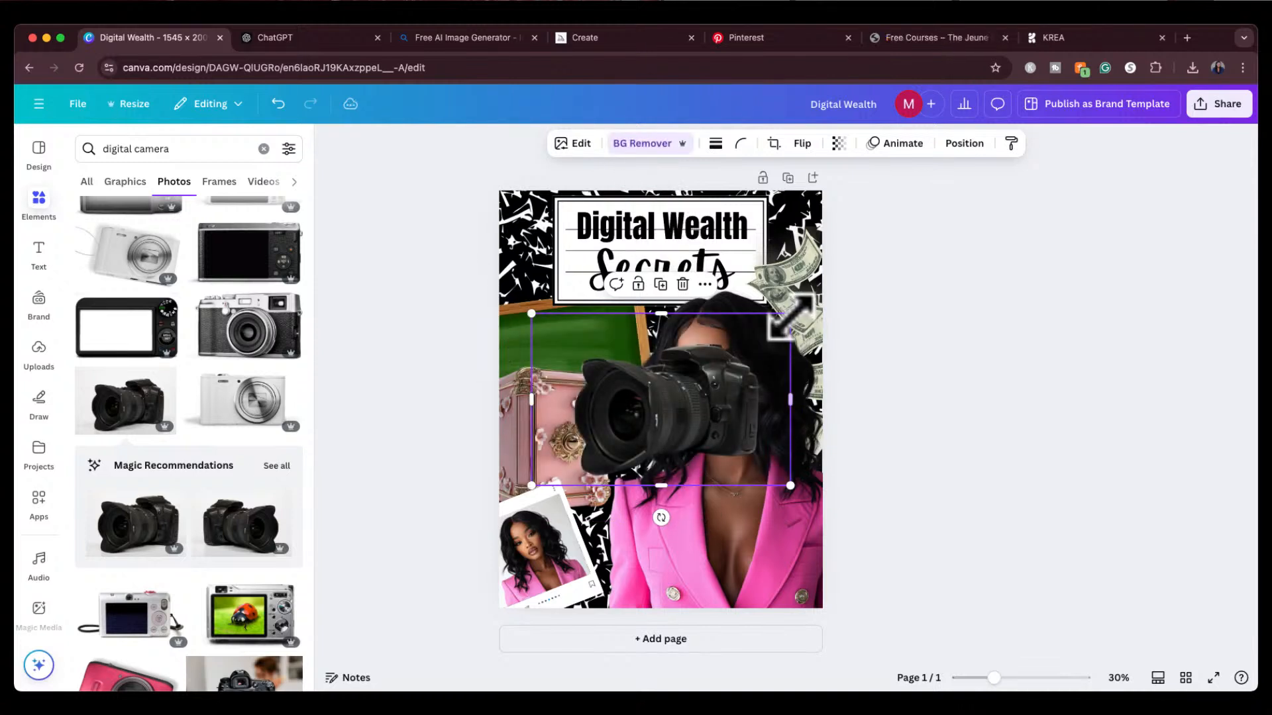
Step: Shrink the camera beside the safe and reorder the layers so it sits behind the portrait but in front of the safe
left_click_drag(790, 313, 677, 478)
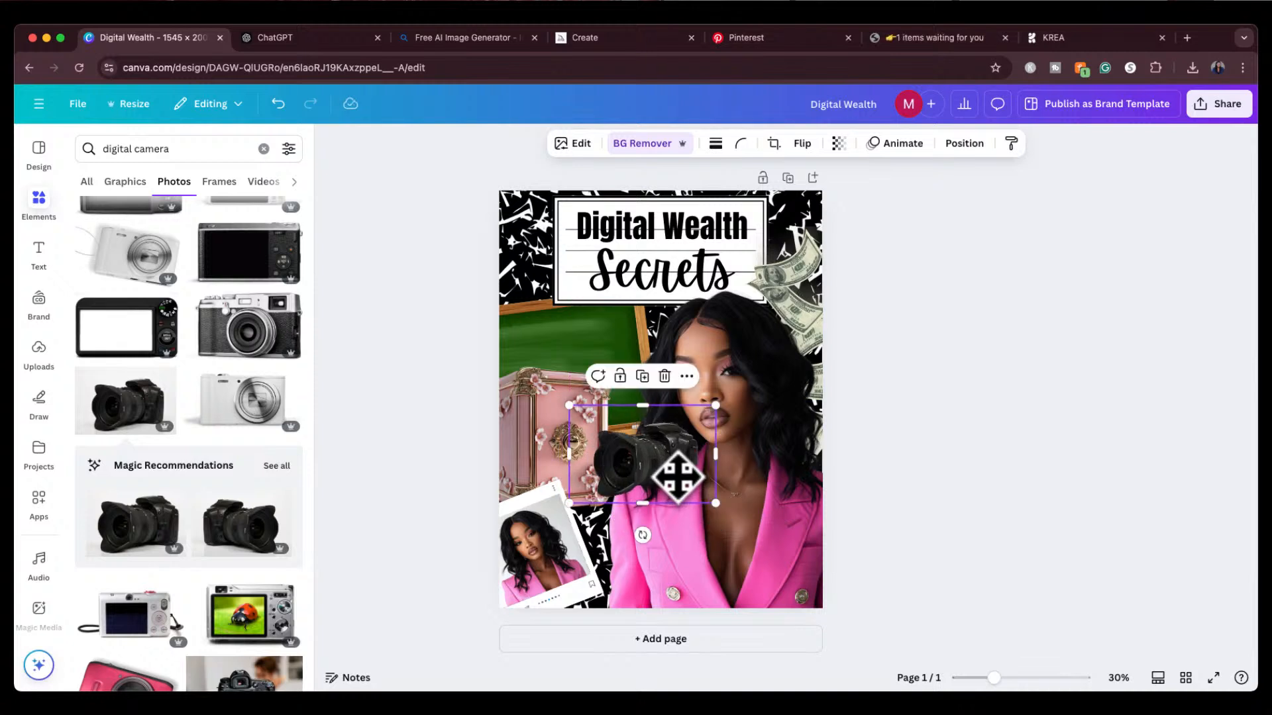
left_click(964, 144)
left_click(236, 363)
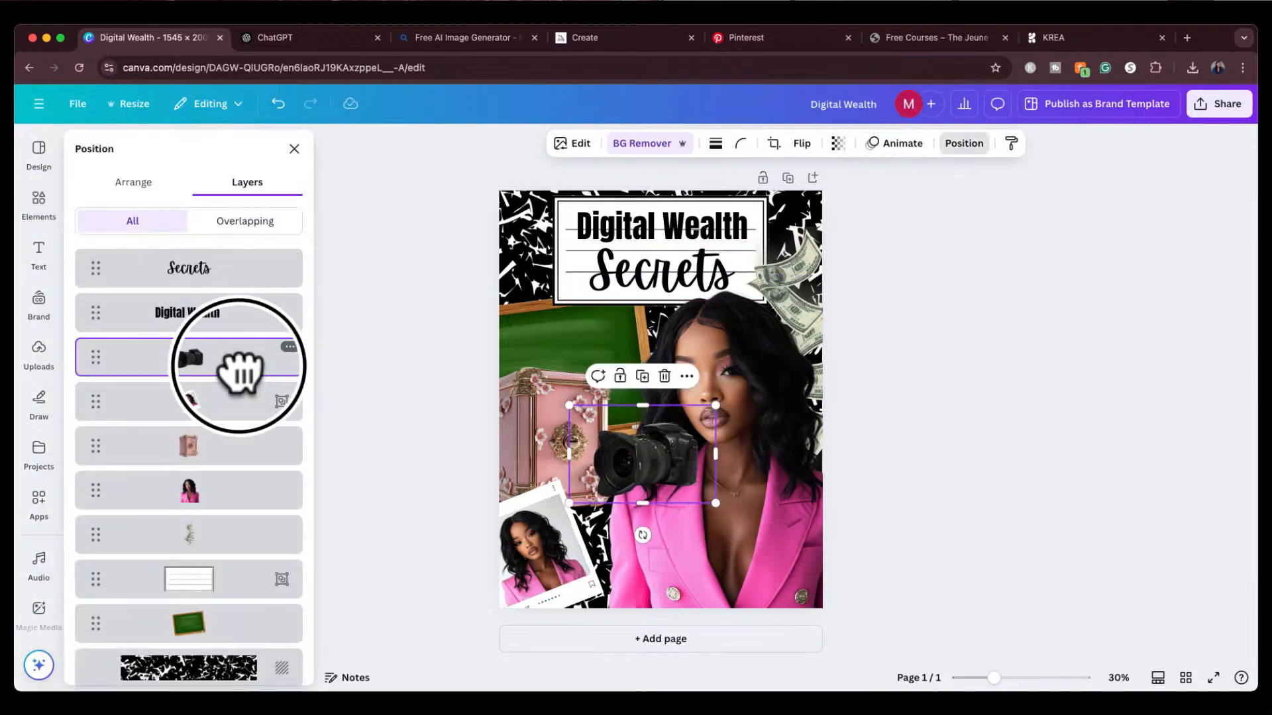
left_click_drag(239, 374, 250, 514)
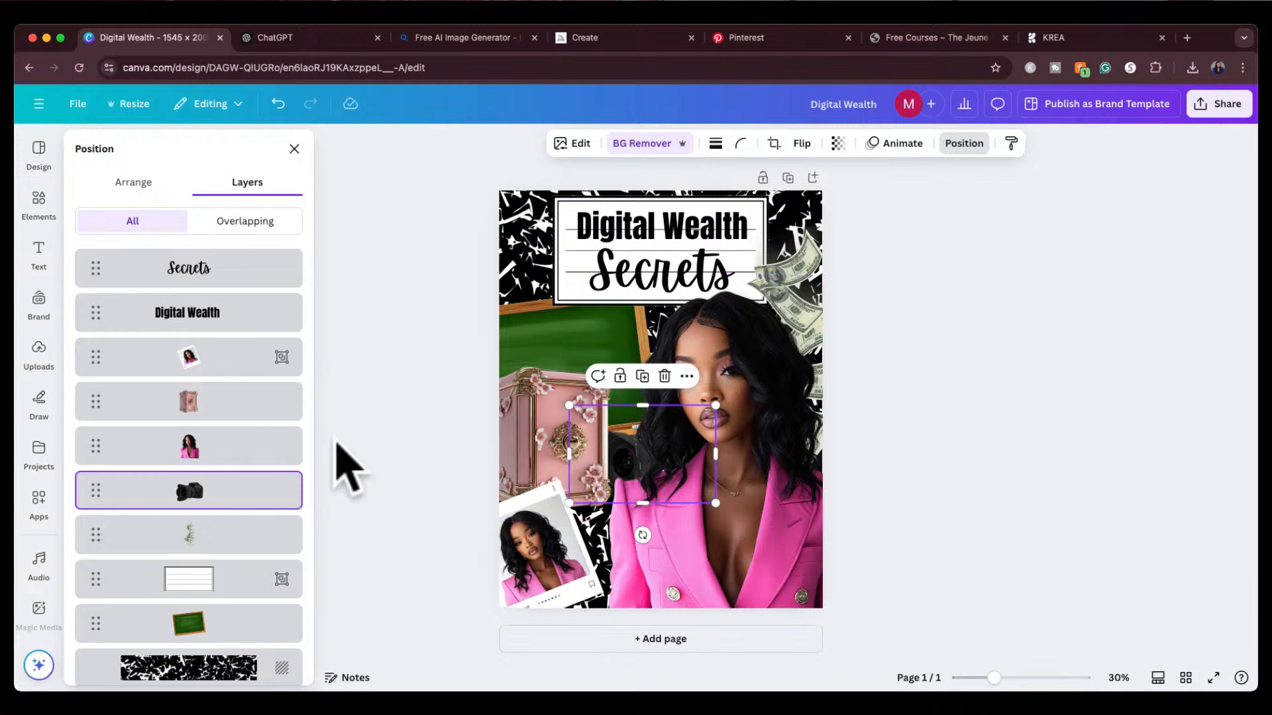
left_click_drag(233, 406, 232, 506)
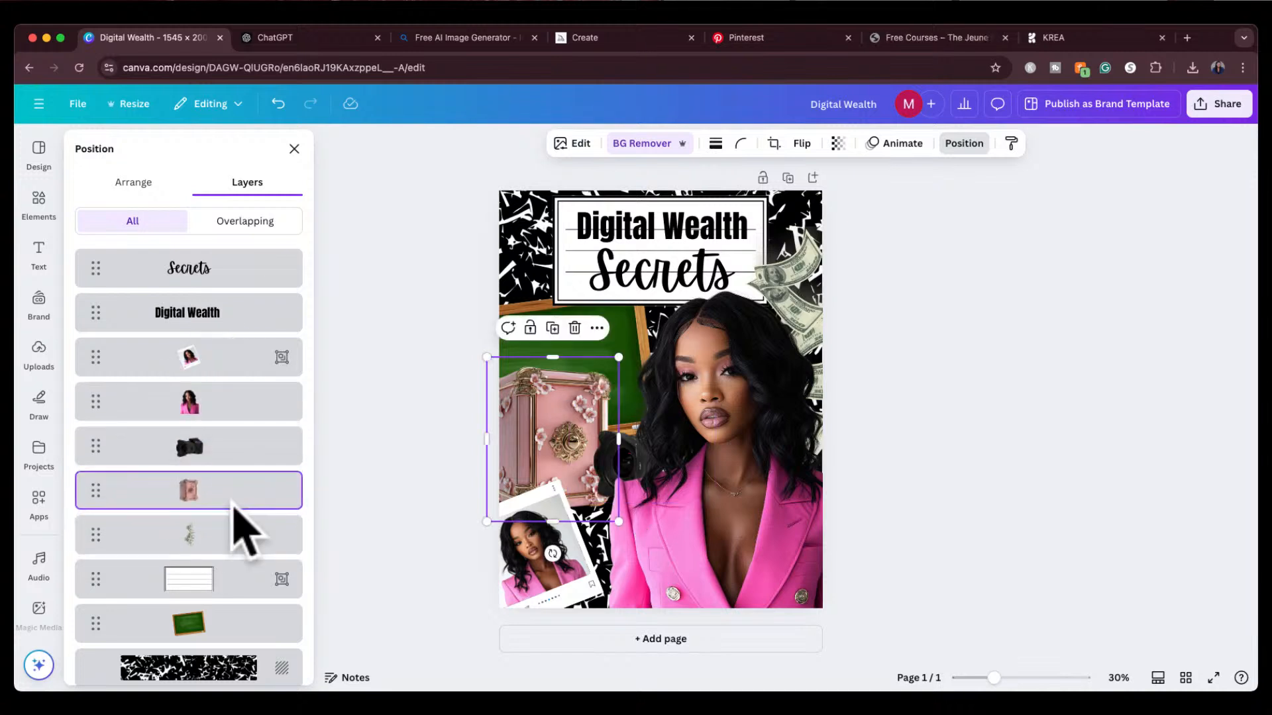
left_click(417, 388)
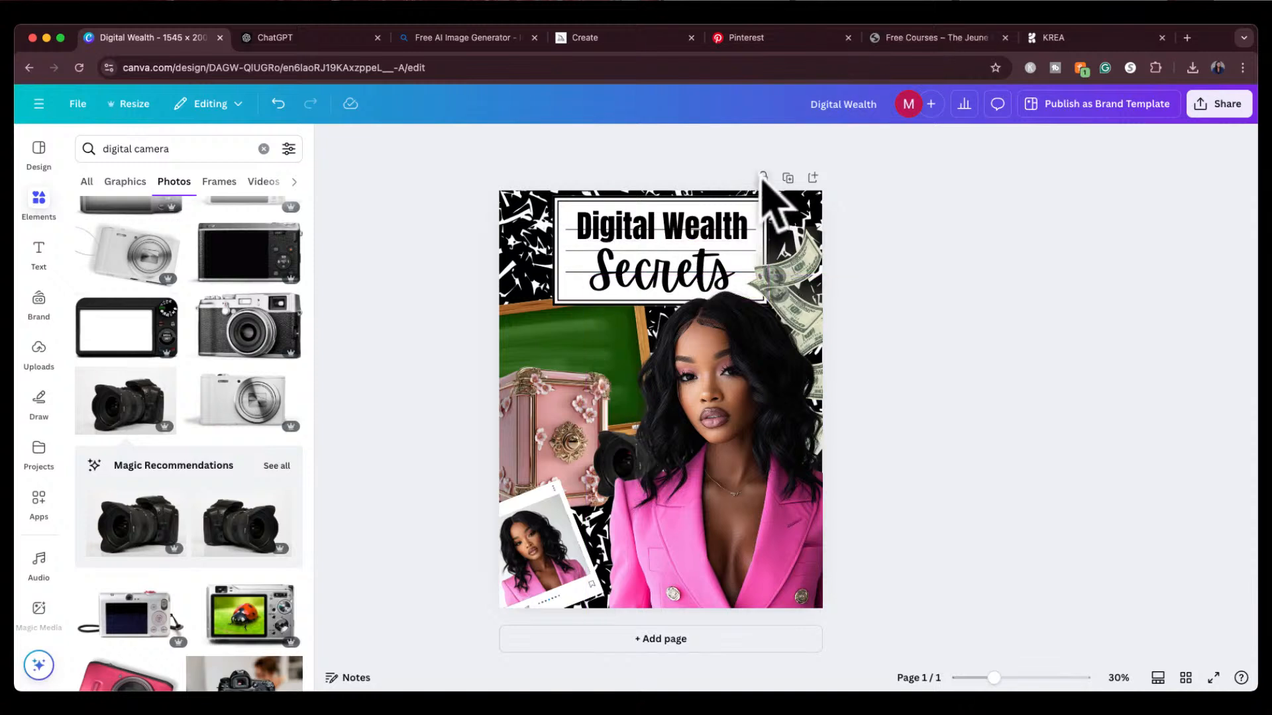
Step: Shift the camera left so more of it shows beside the portrait, and nudge the pink safe slightly left
left_click(588, 467)
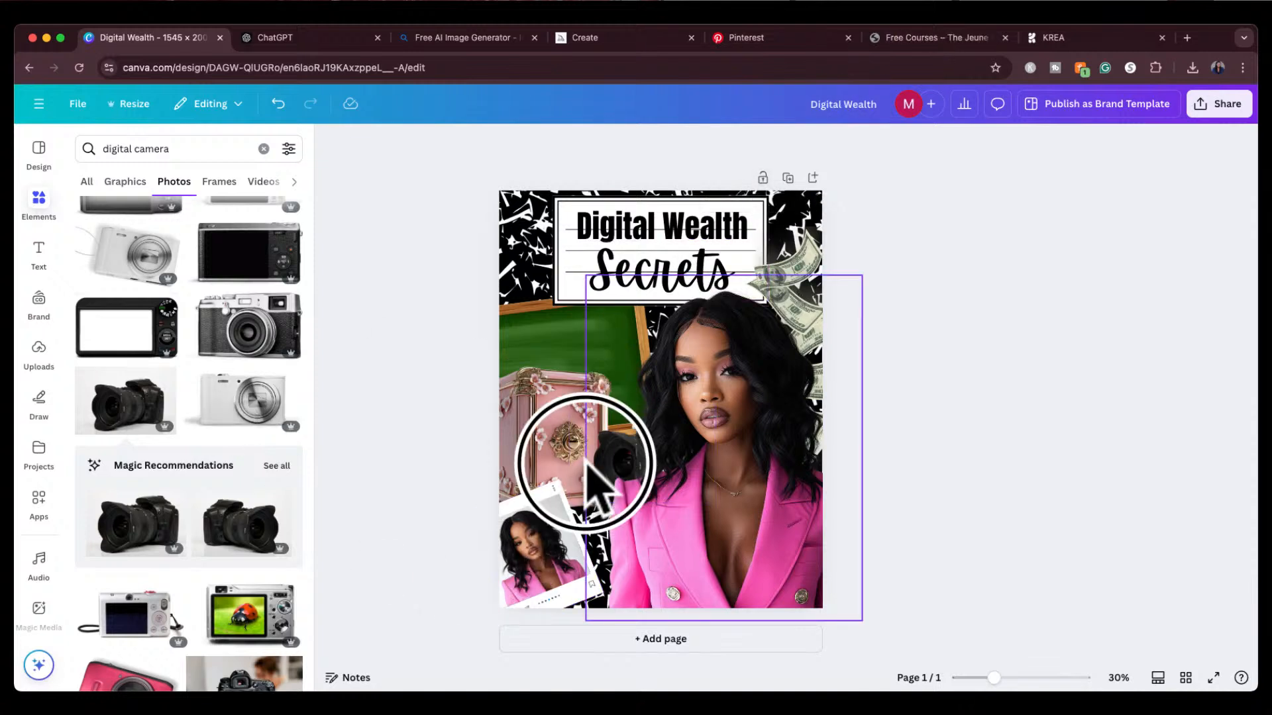
left_click(422, 472)
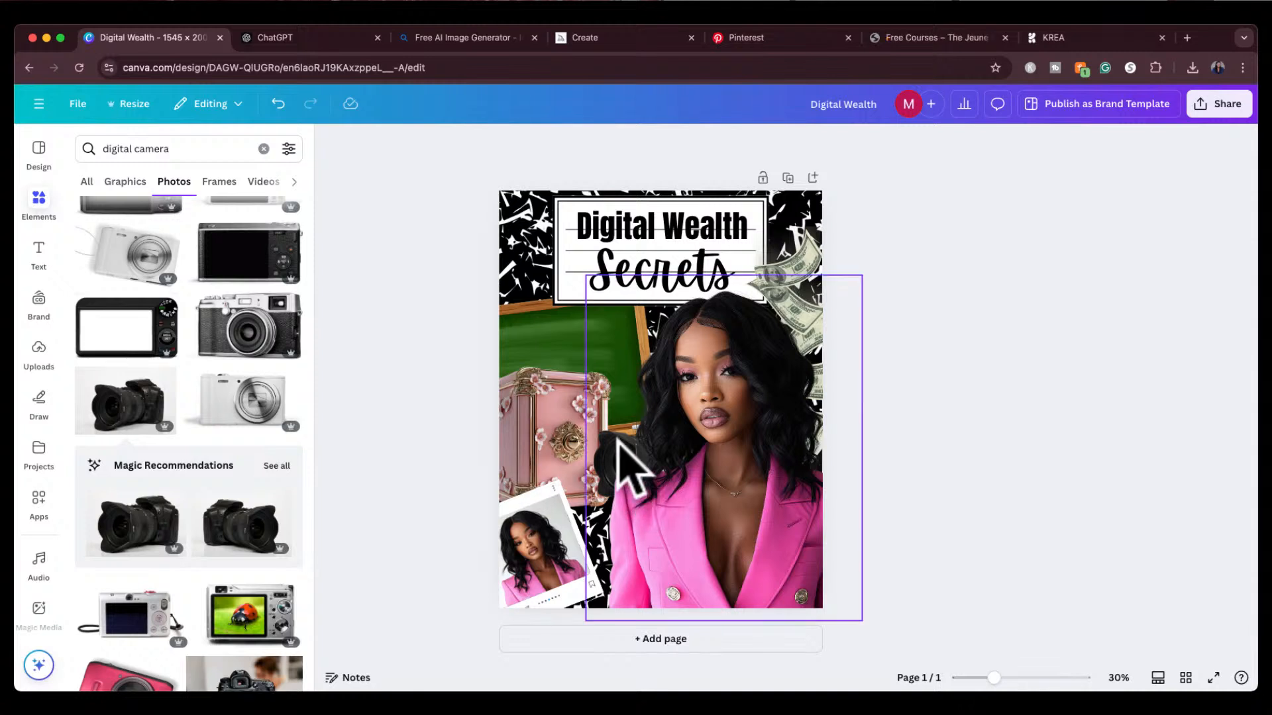
left_click(694, 521)
left_click(548, 439)
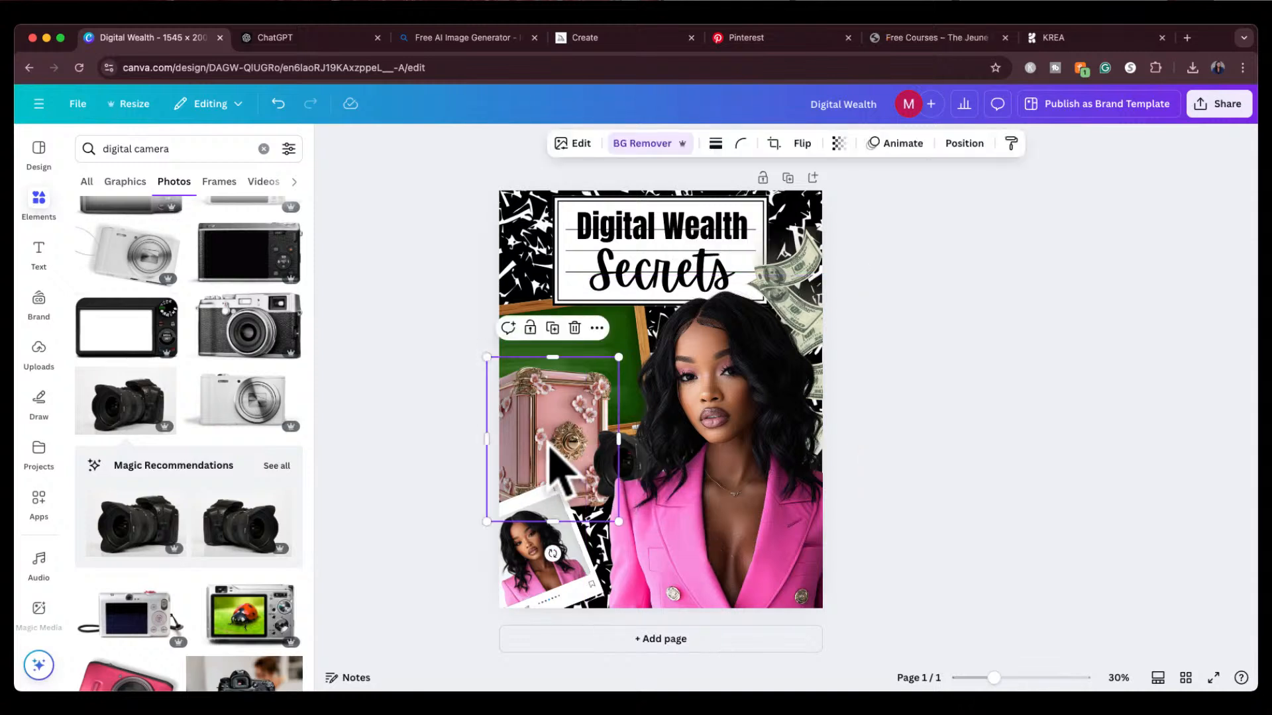
left_click(608, 446)
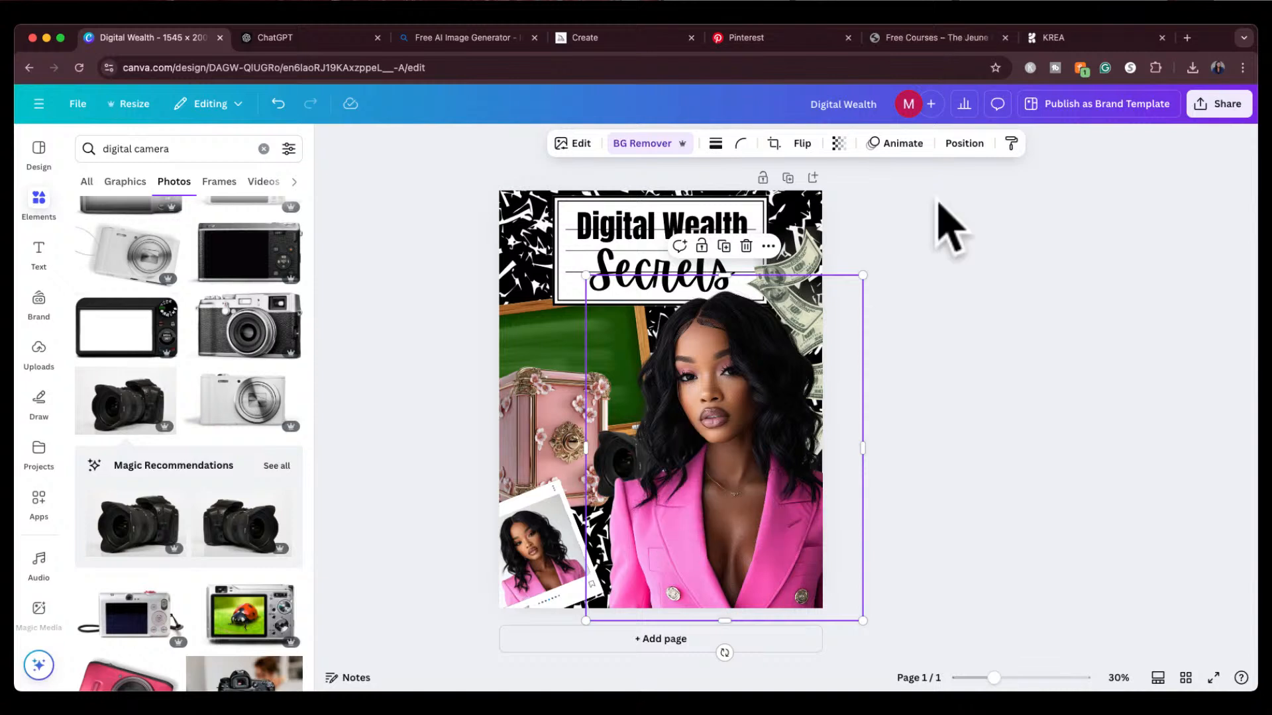
left_click(964, 144)
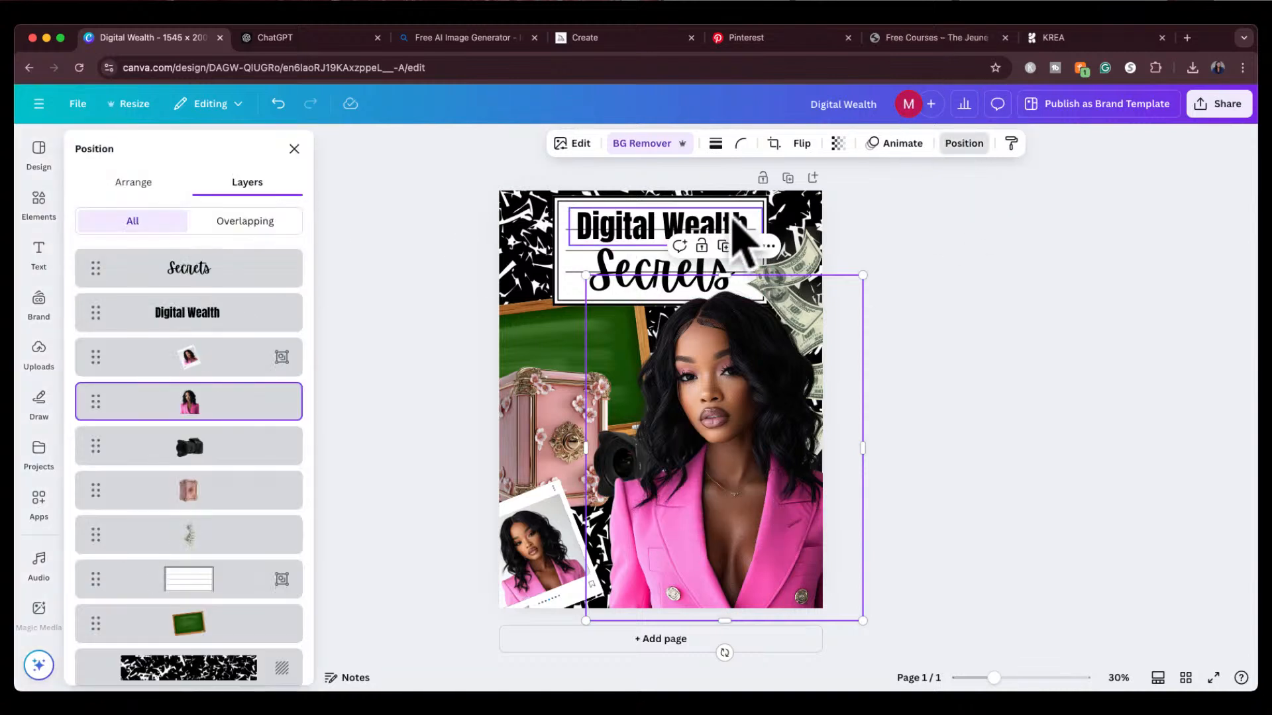
left_click(190, 446)
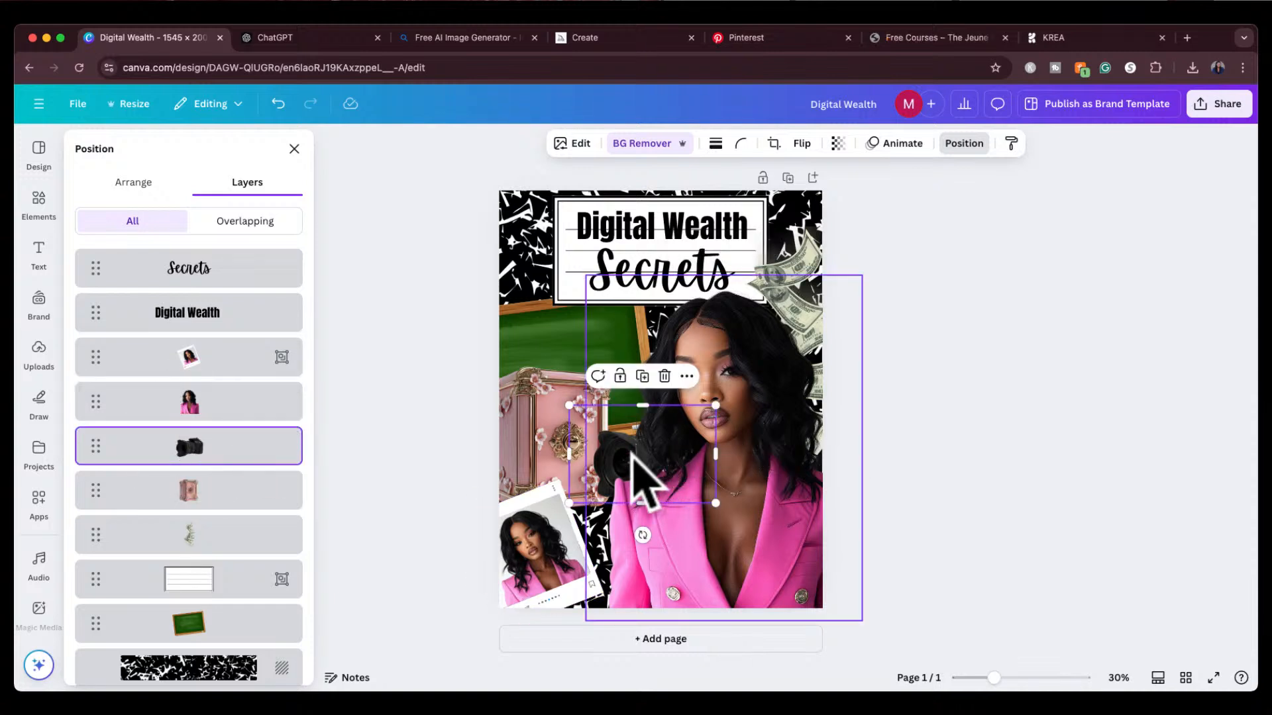
left_click_drag(633, 463, 608, 464)
left_click_drag(530, 445, 514, 445)
left_click(894, 397)
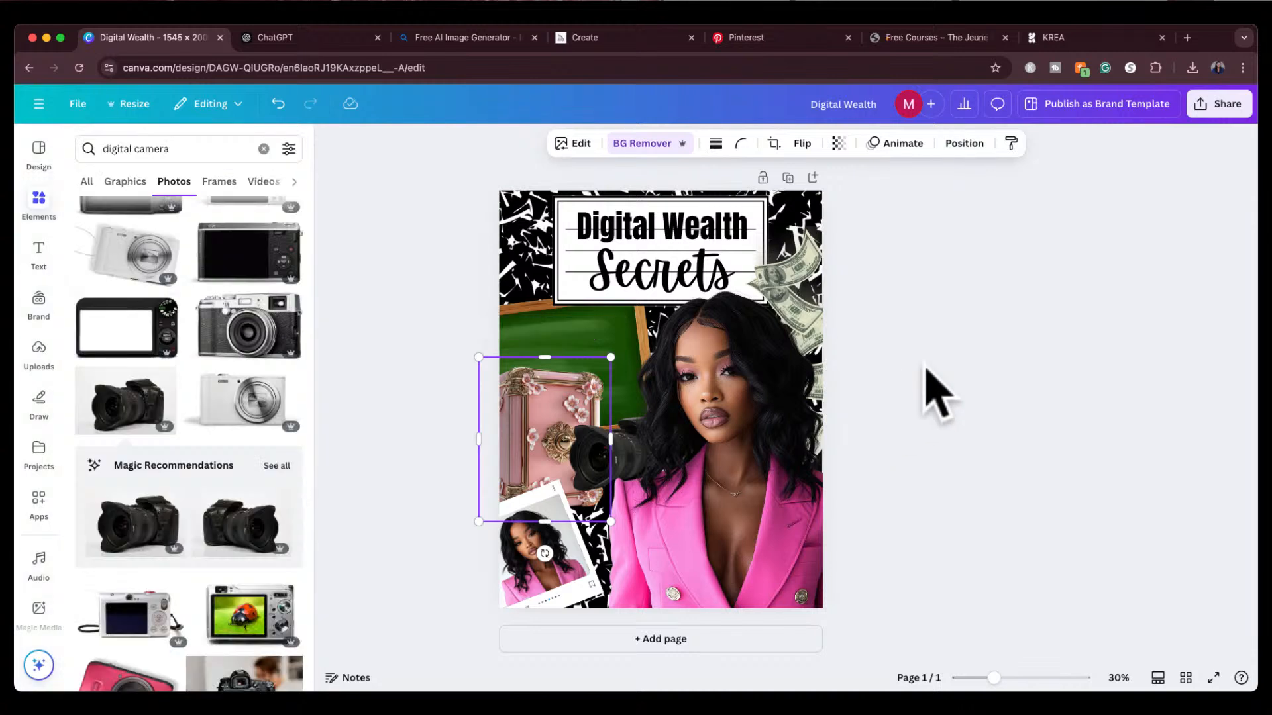
left_click(932, 368)
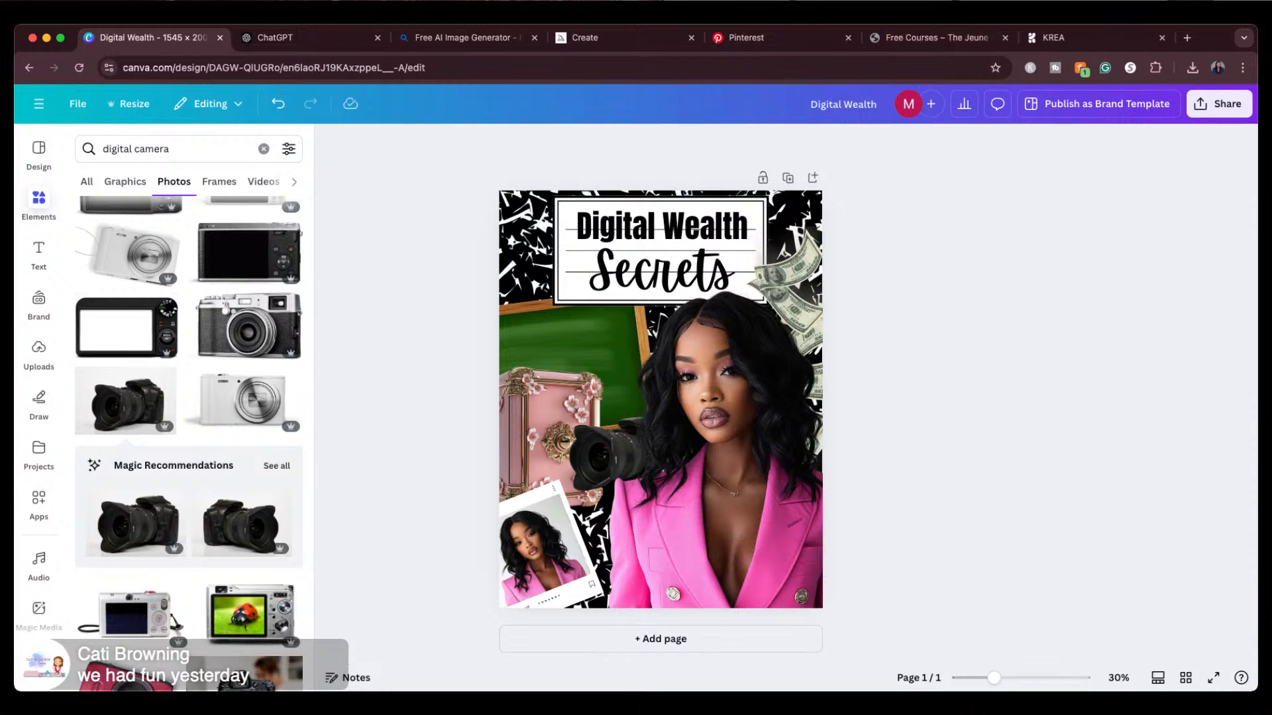
Step: Switch to Pinterest and look through the pink ebook cover results for design inspiration
left_click(745, 40)
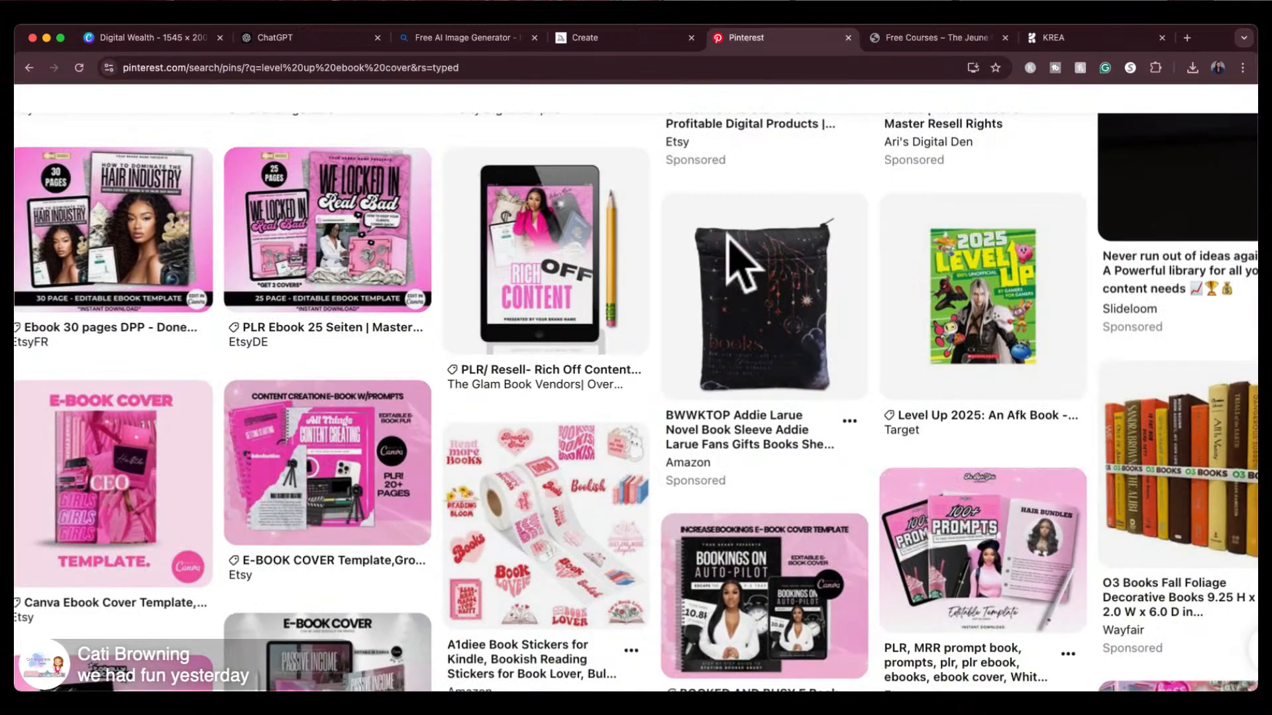
scroll(623, 489, "down", 3)
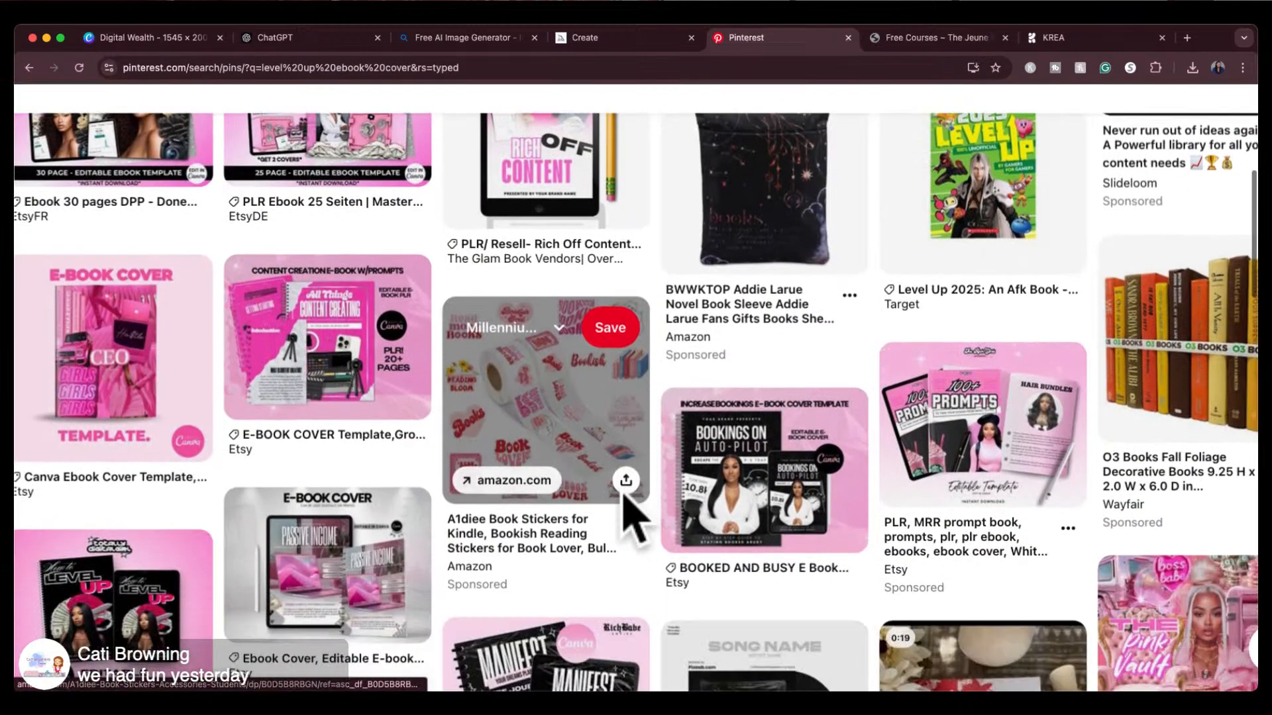
scroll(632, 520, "down", 2)
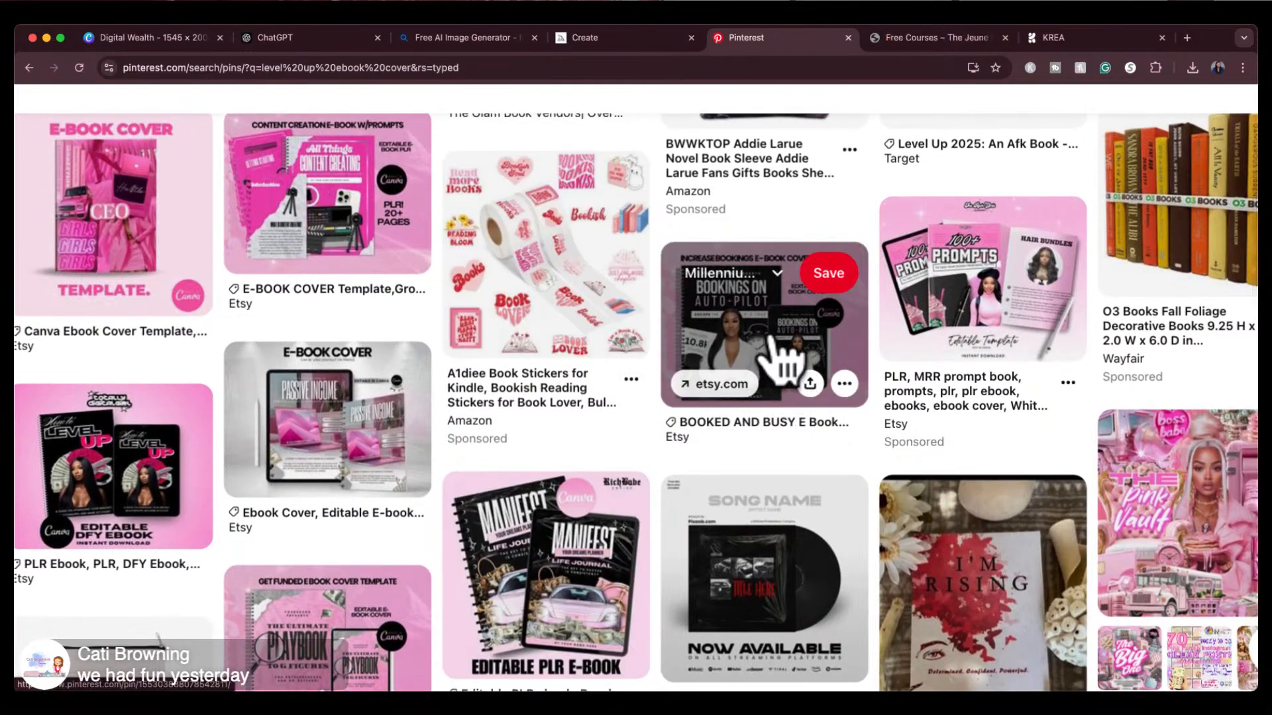
scroll(759, 477, "down", 3)
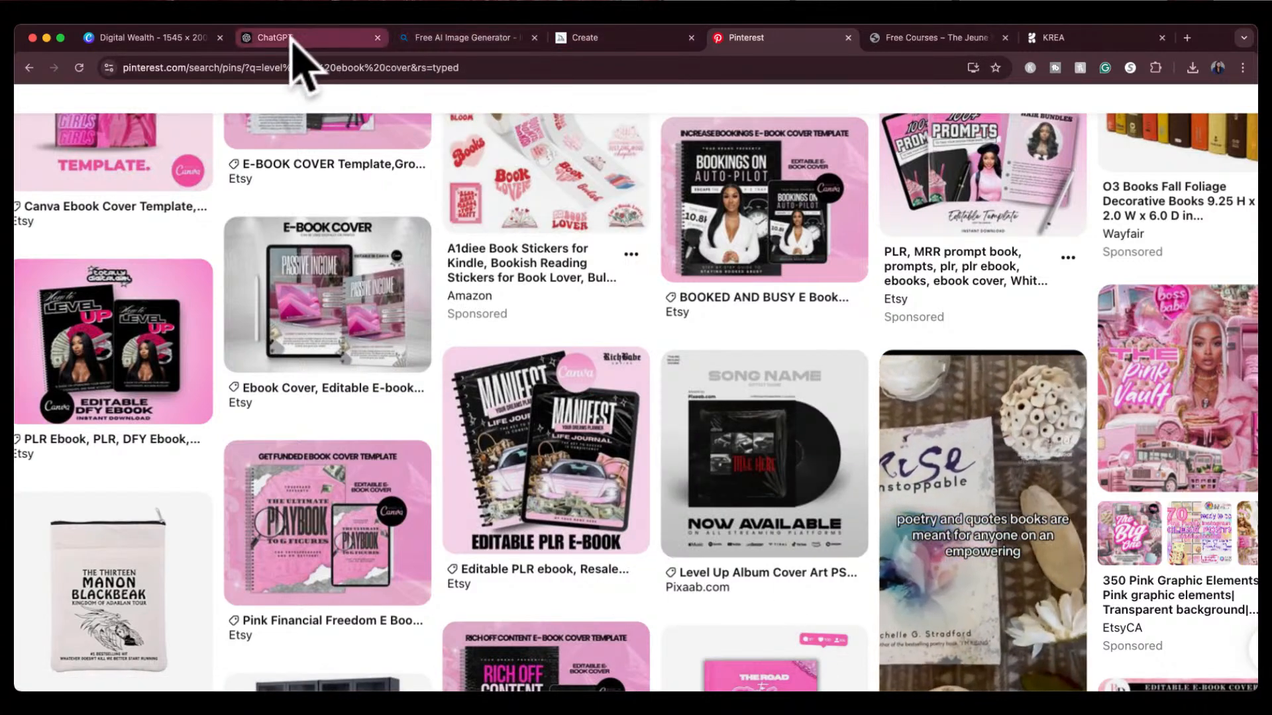
Step: Switch back to the Canva cover and delete the falling cash graphic behind the portrait
left_click(170, 30)
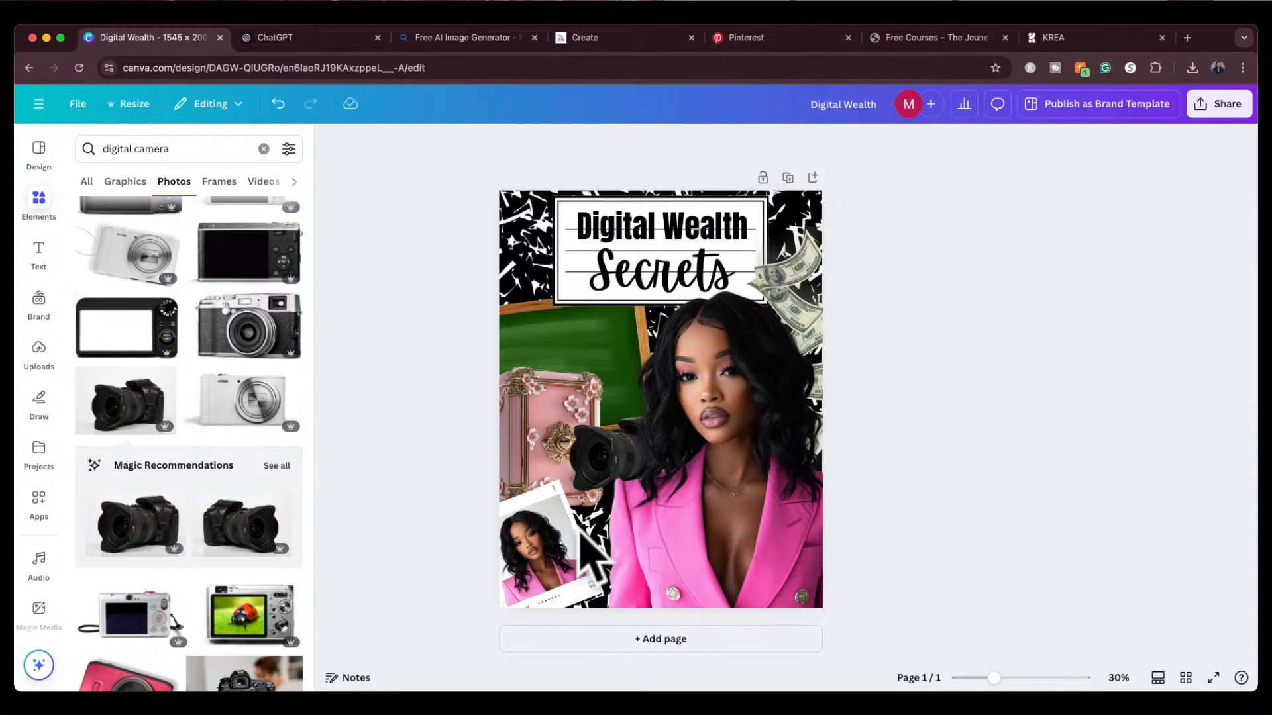
left_click_drag(819, 262, 616, 426)
key("Delete")
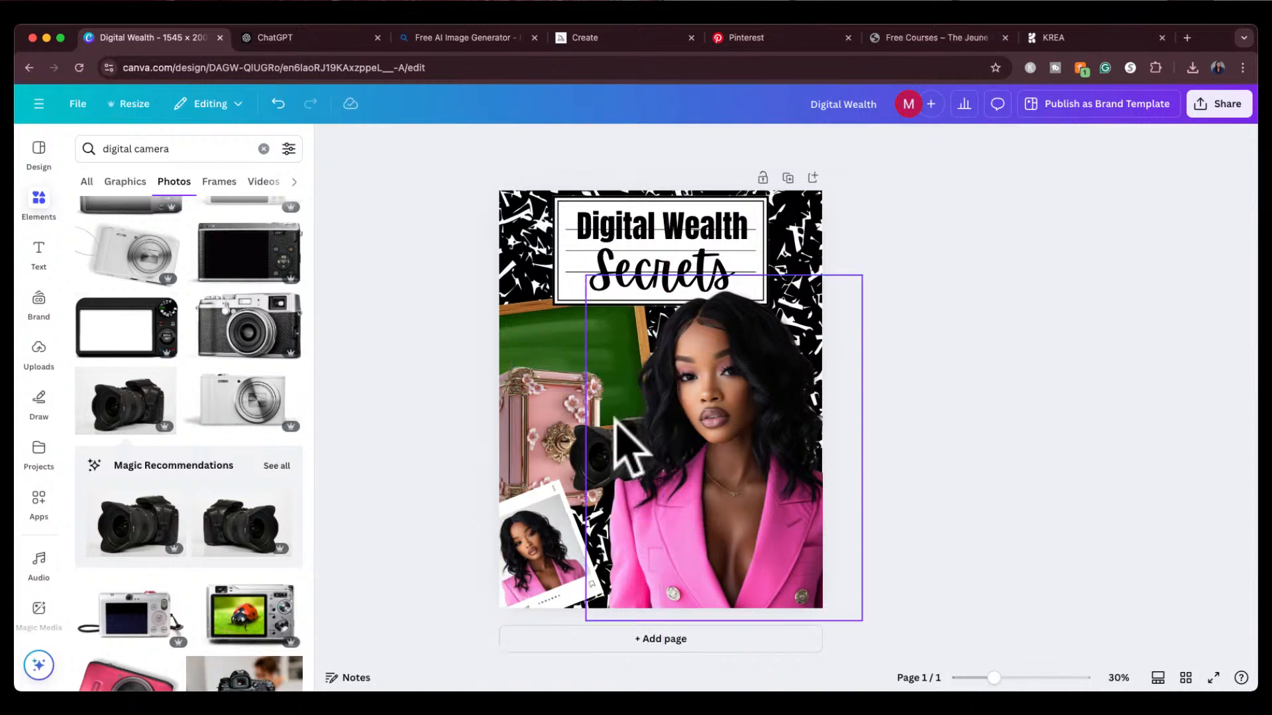
Step: Search the elements for "money" and add the photo of stacked hundred-dollar bill bundles to the cover
left_click(37, 211)
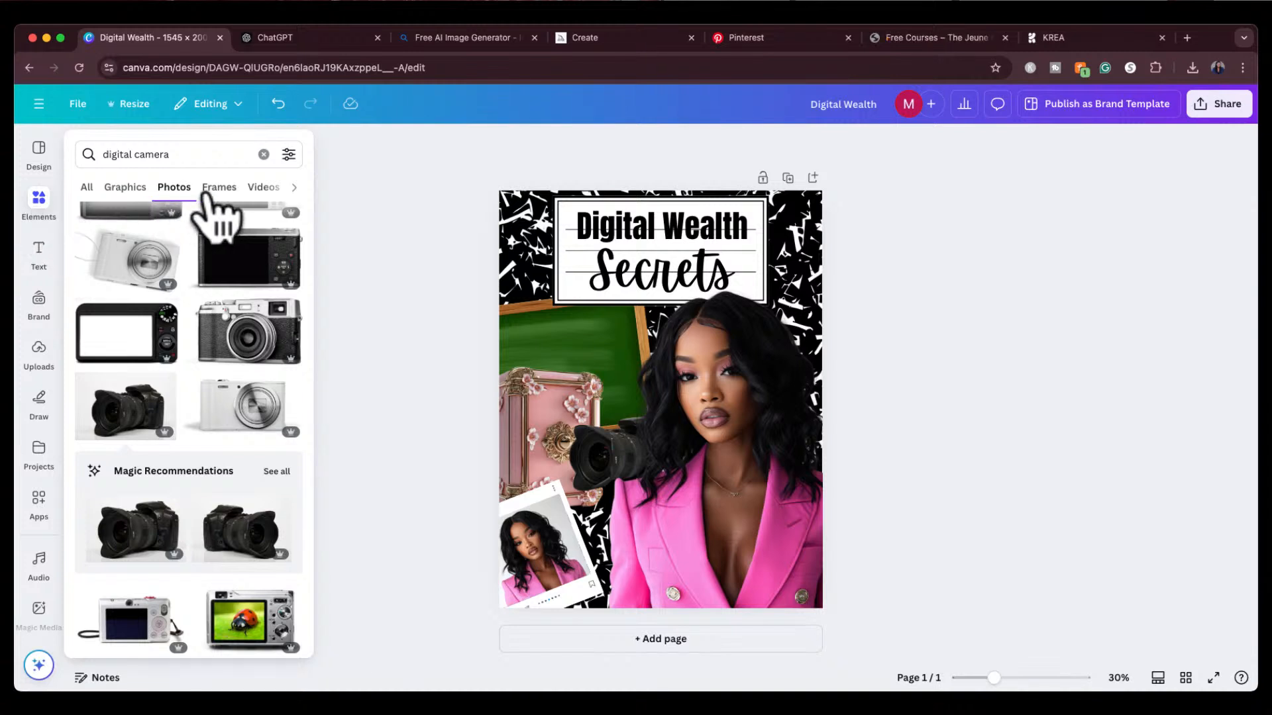
left_click(264, 154)
type("money")
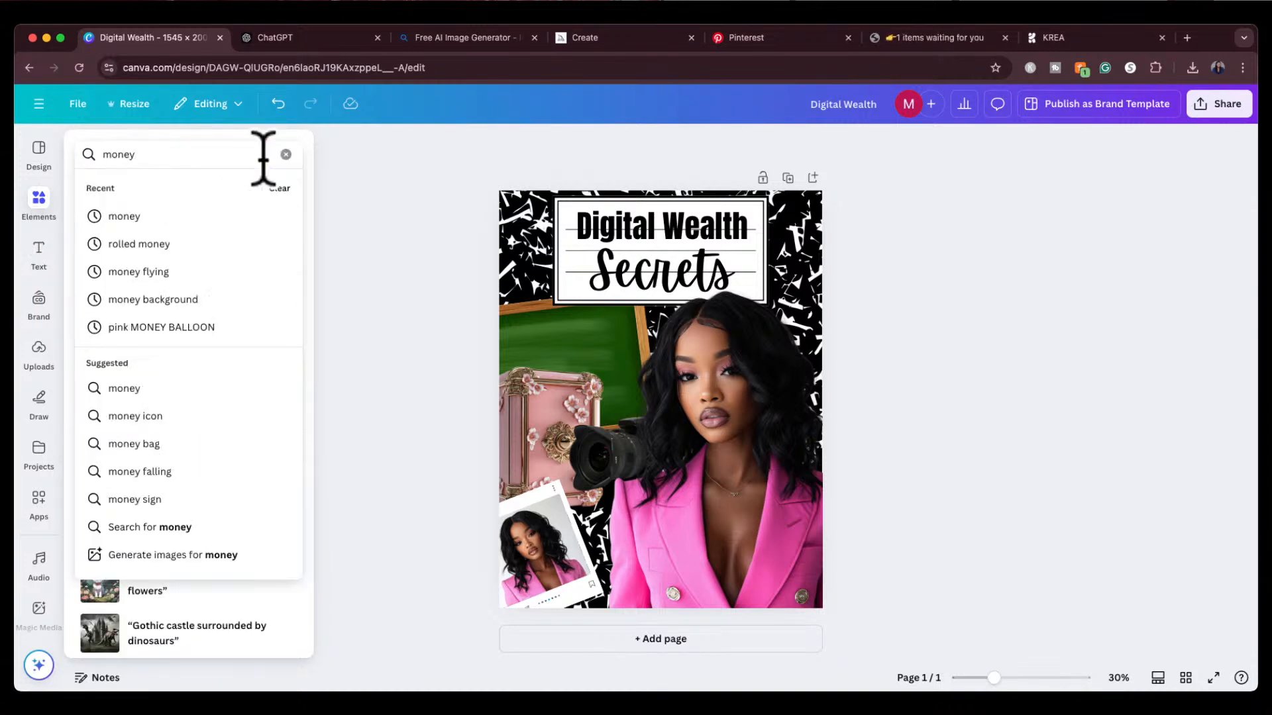
key("Return")
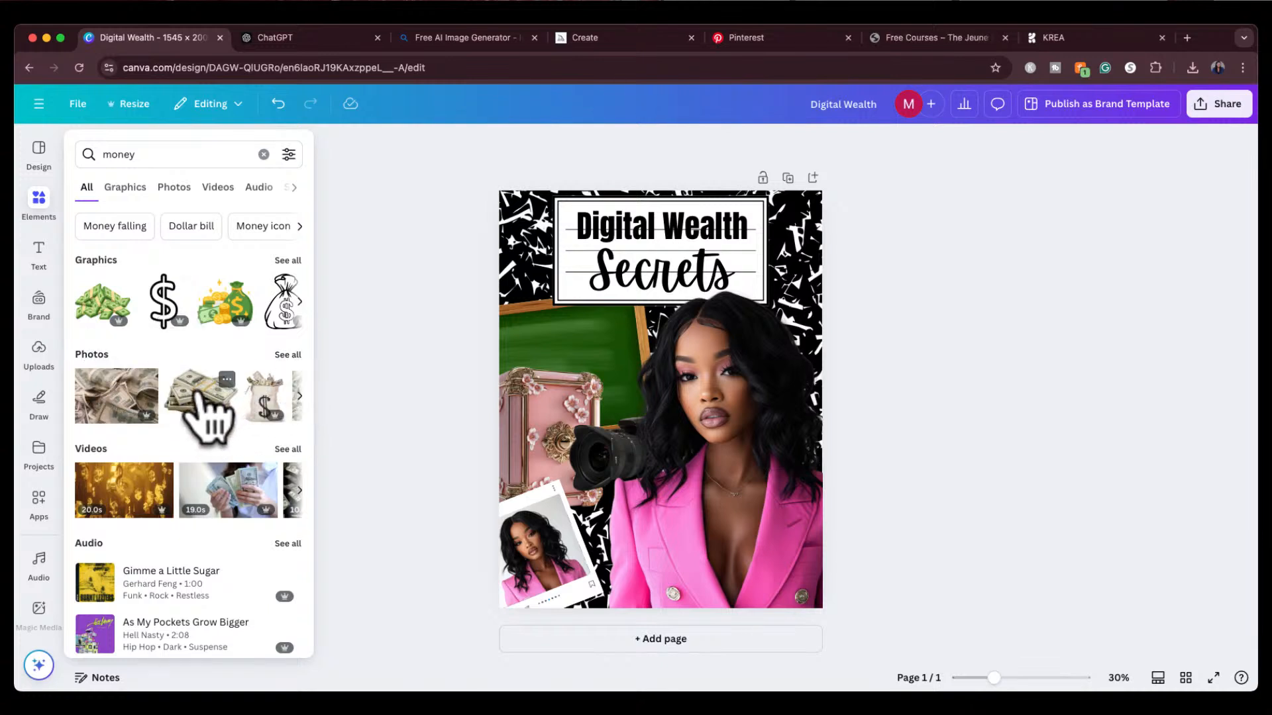
left_click(215, 391)
Step: Resize the money stack, place it between the Instagram post and the pink suit, and tilt it slightly counterclockwise
left_click_drag(678, 520, 648, 571)
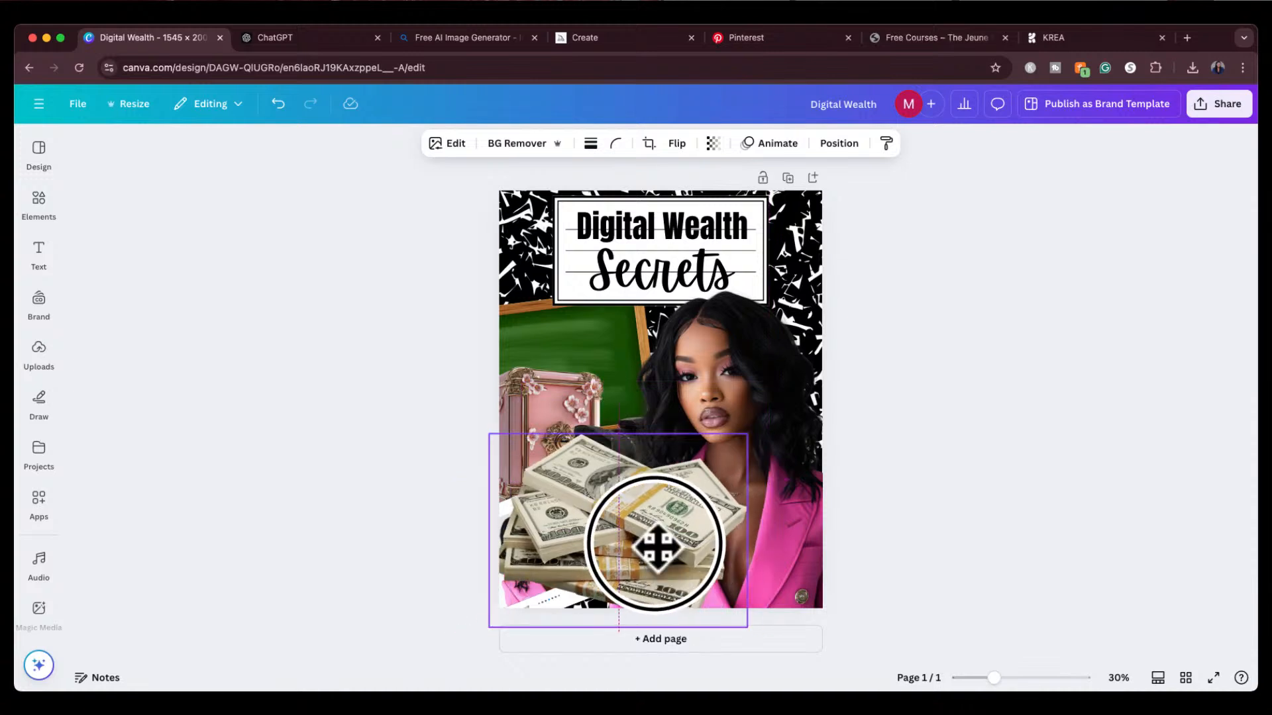
left_click_drag(489, 433, 609, 496)
left_click_drag(685, 541, 614, 525)
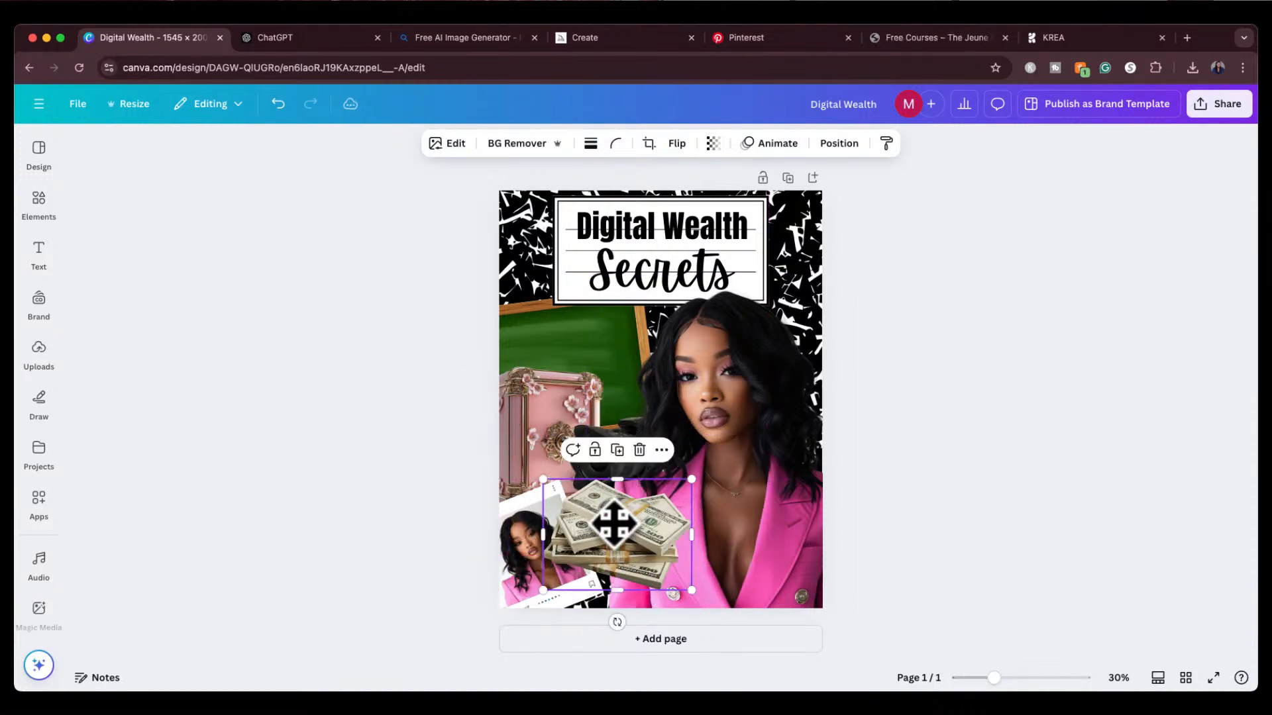
left_click_drag(543, 590, 519, 608)
mouse_move(629, 548)
left_mouse_down()
mouse_move(628, 560)
mouse_move(633, 545)
mouse_move(621, 546)
left_mouse_up()
left_click_drag(605, 633, 621, 630)
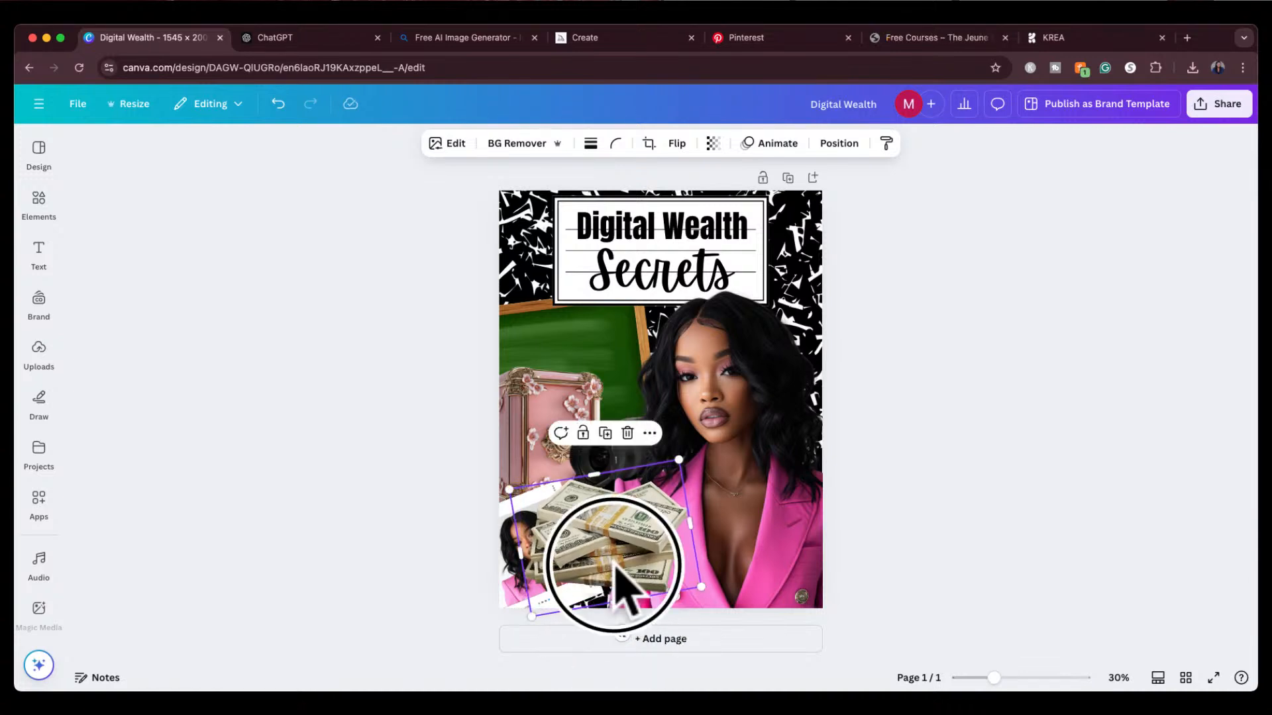
Step: Move the money stack slightly lower and send its layer behind the Instagram post, portrait and camera
left_click_drag(610, 563, 616, 590)
left_click(832, 144)
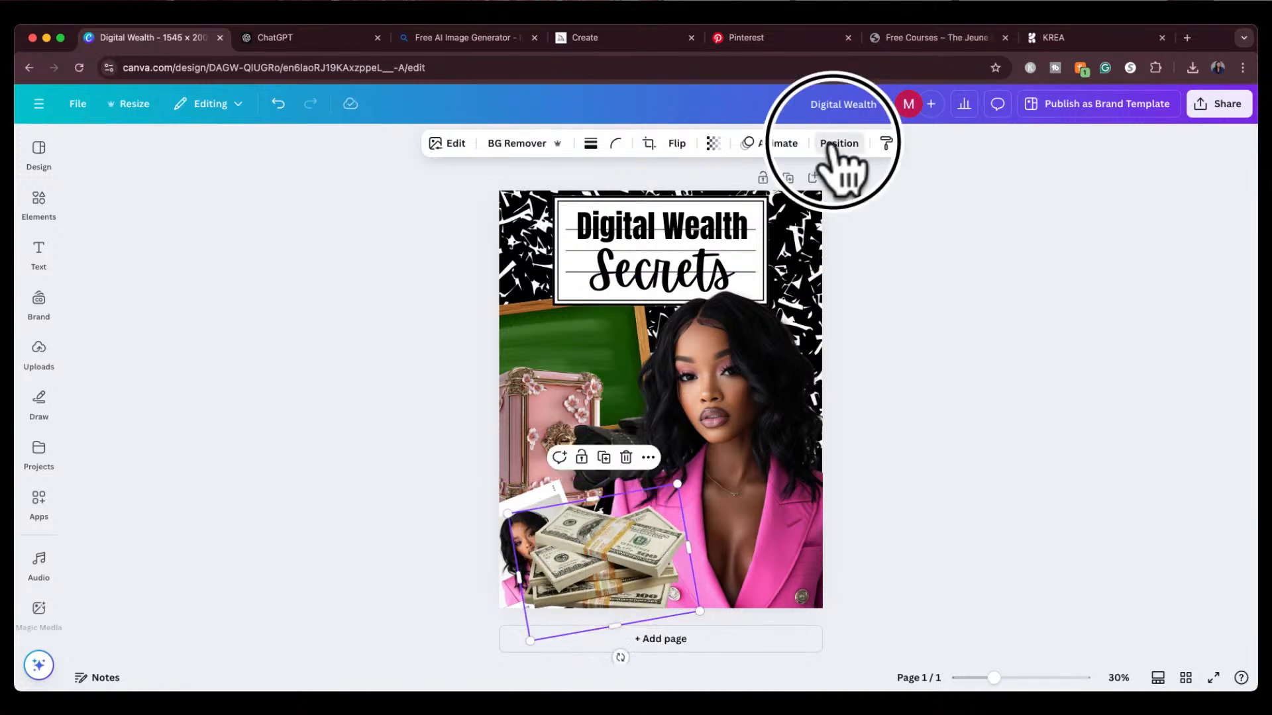
left_click_drag(245, 361, 233, 506)
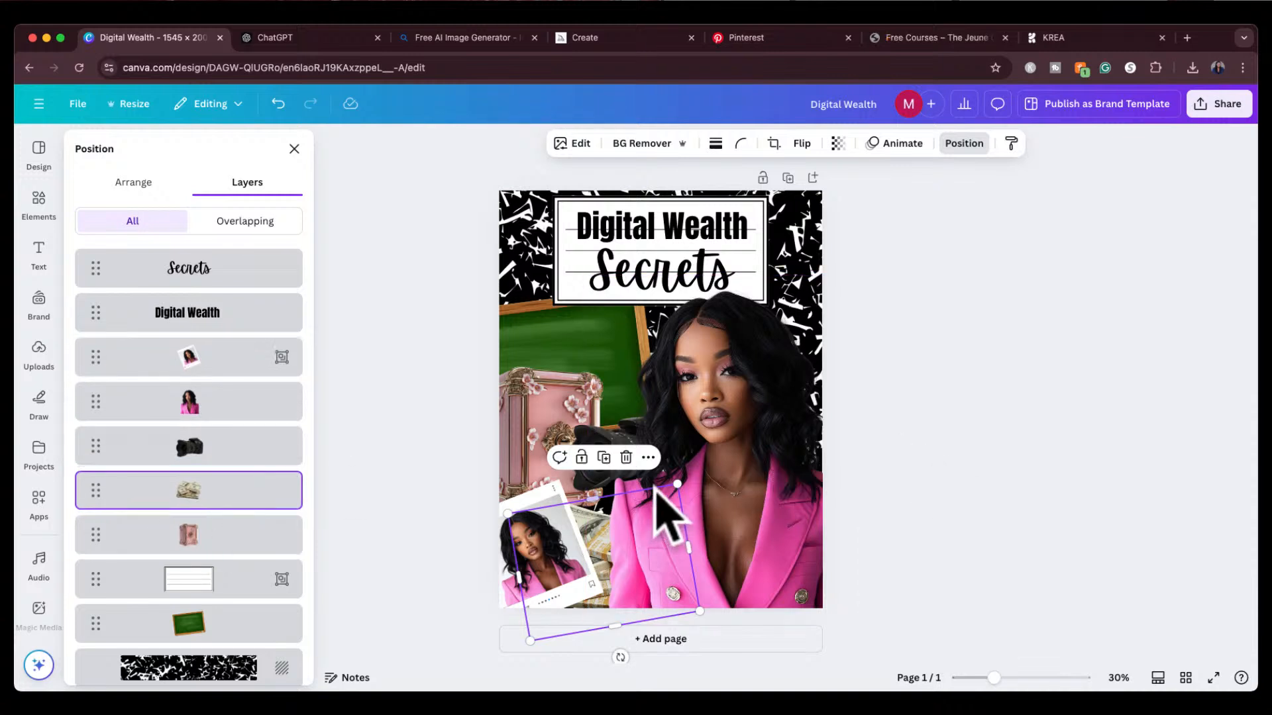
Step: Shrink the money stack, rotate it clockwise, and tuck it between the Instagram post and the pink suit
left_click_drag(528, 633, 555, 612)
left_click_drag(632, 633, 549, 604)
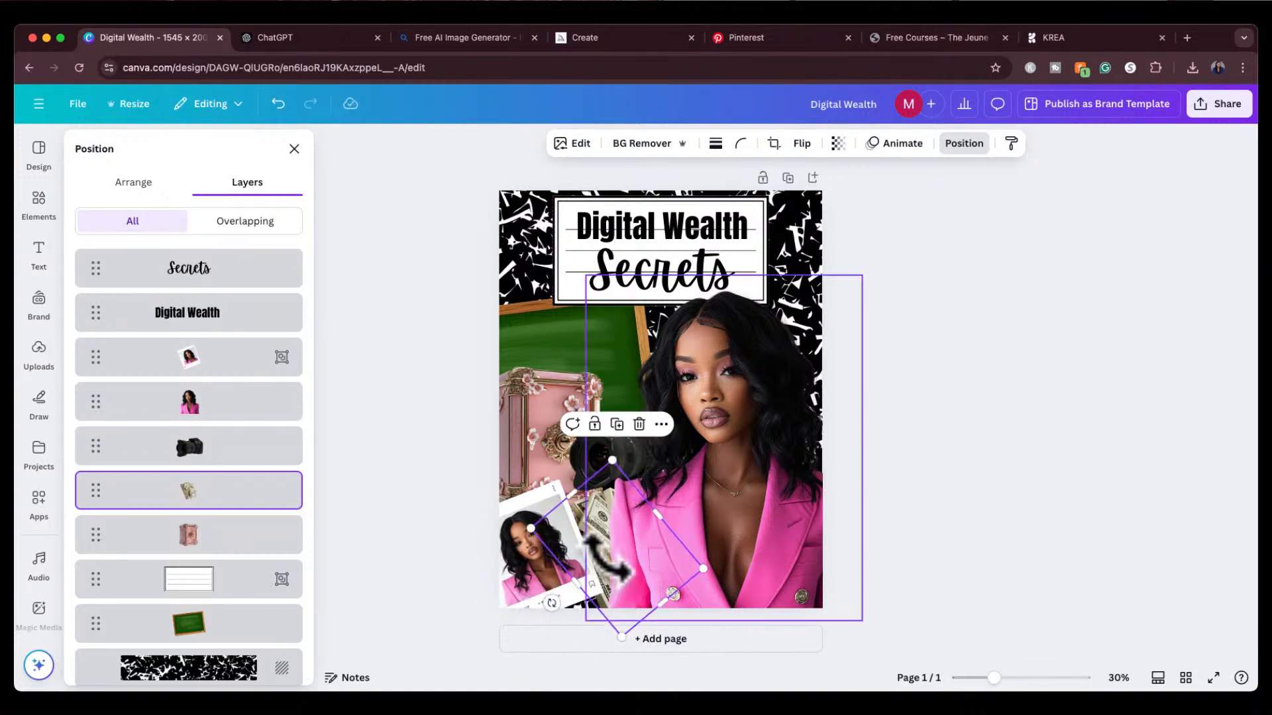
left_click_drag(584, 519, 567, 519)
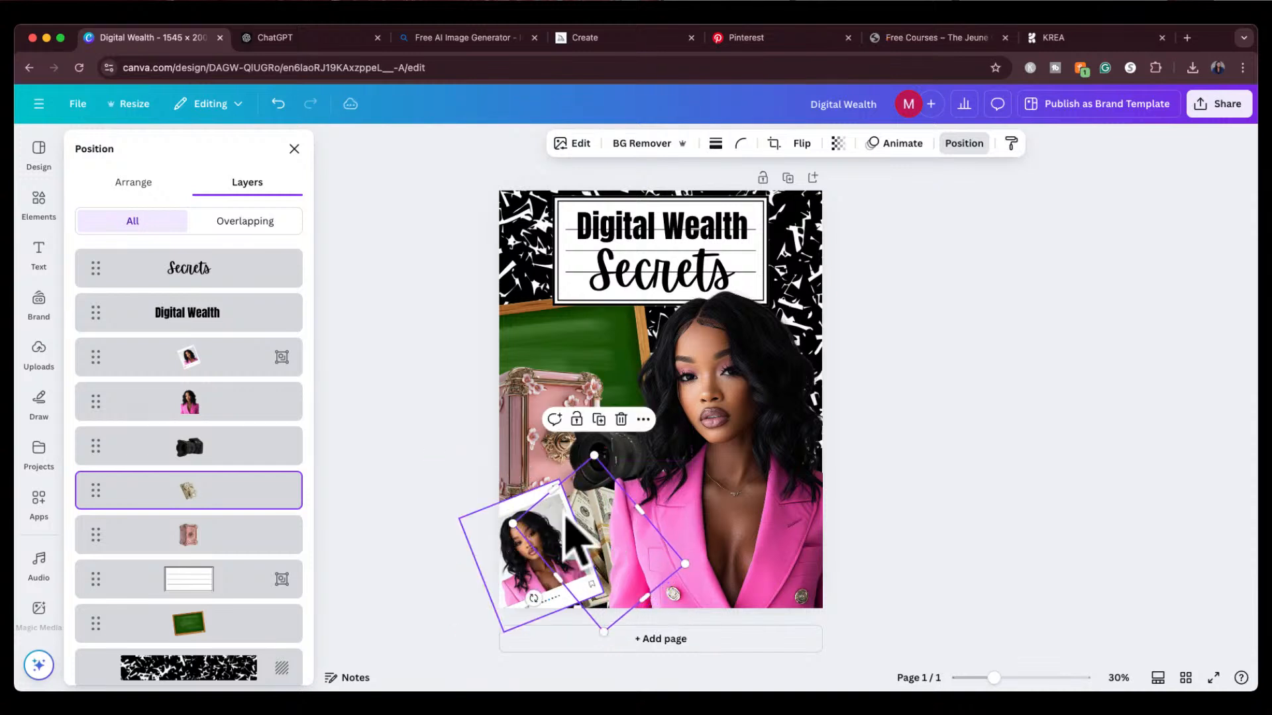
Step: Enlarge the tilted Instagram post slightly towards the pink suit
left_click(583, 601)
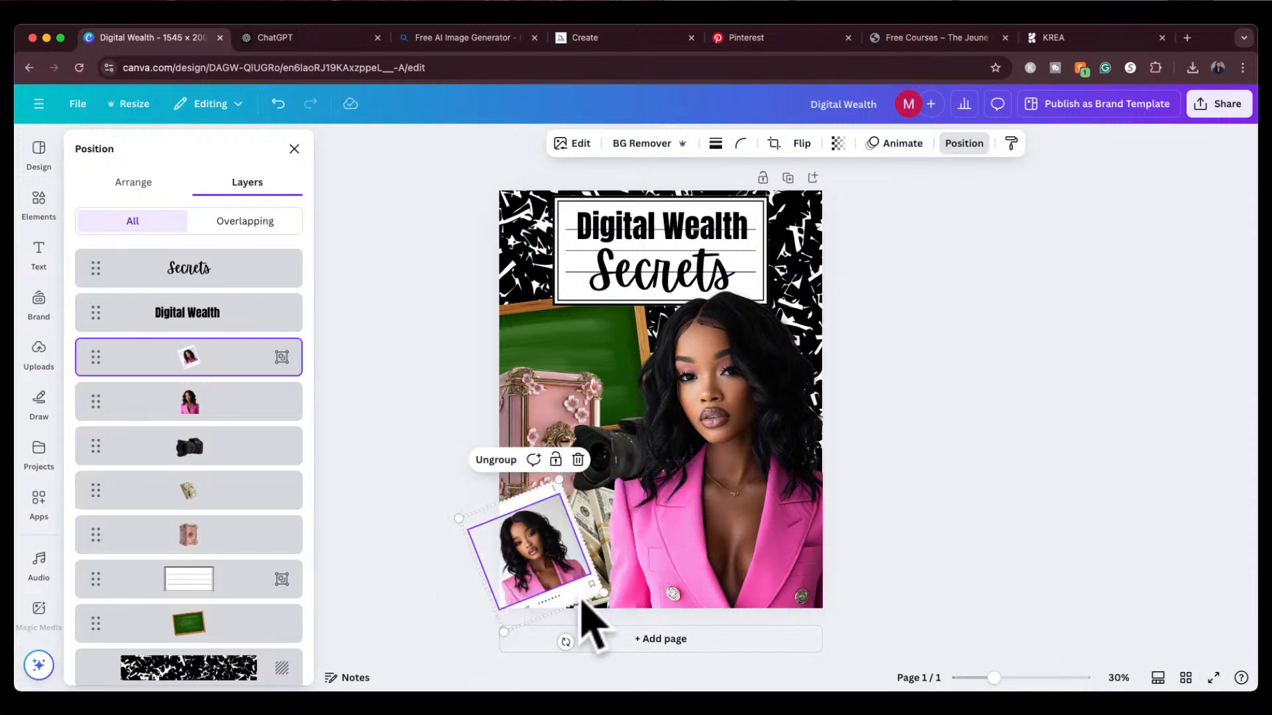
left_click_drag(601, 591, 616, 599)
left_click(954, 535)
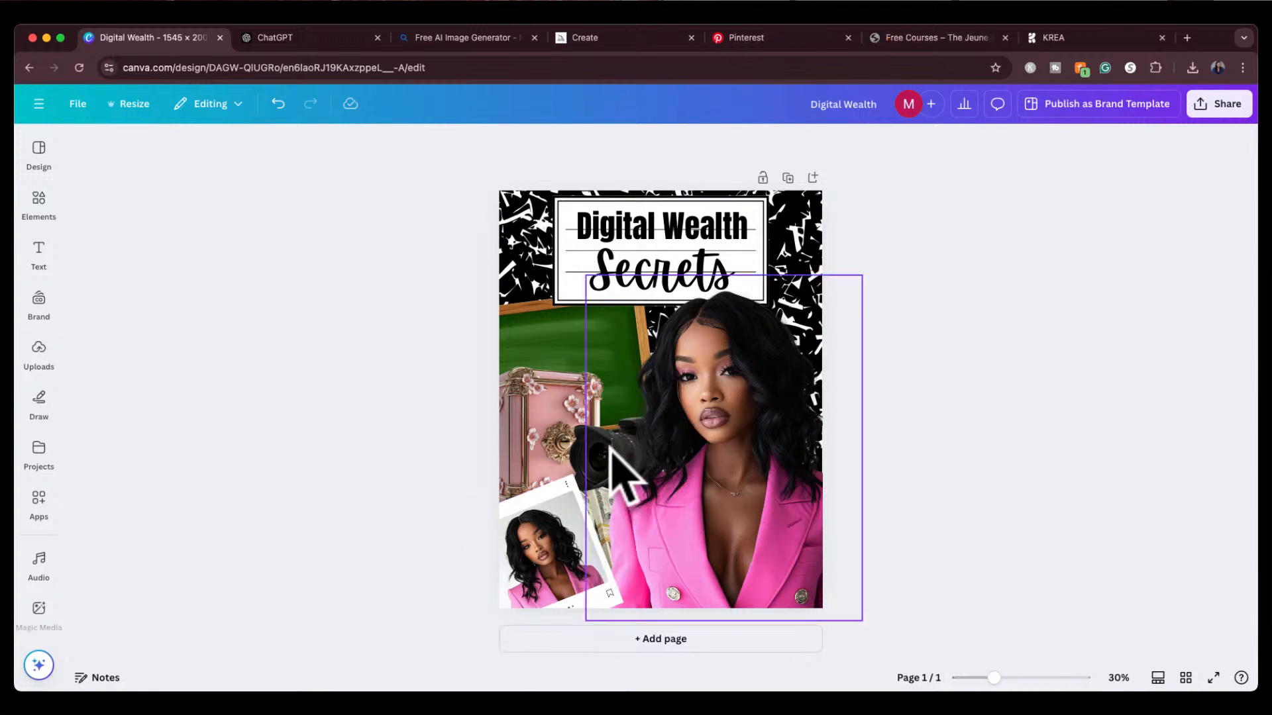
Step: Move the camera up beside the portrait's face and place the money stack between the safe and the portrait's hair
left_click_drag(575, 451, 601, 371)
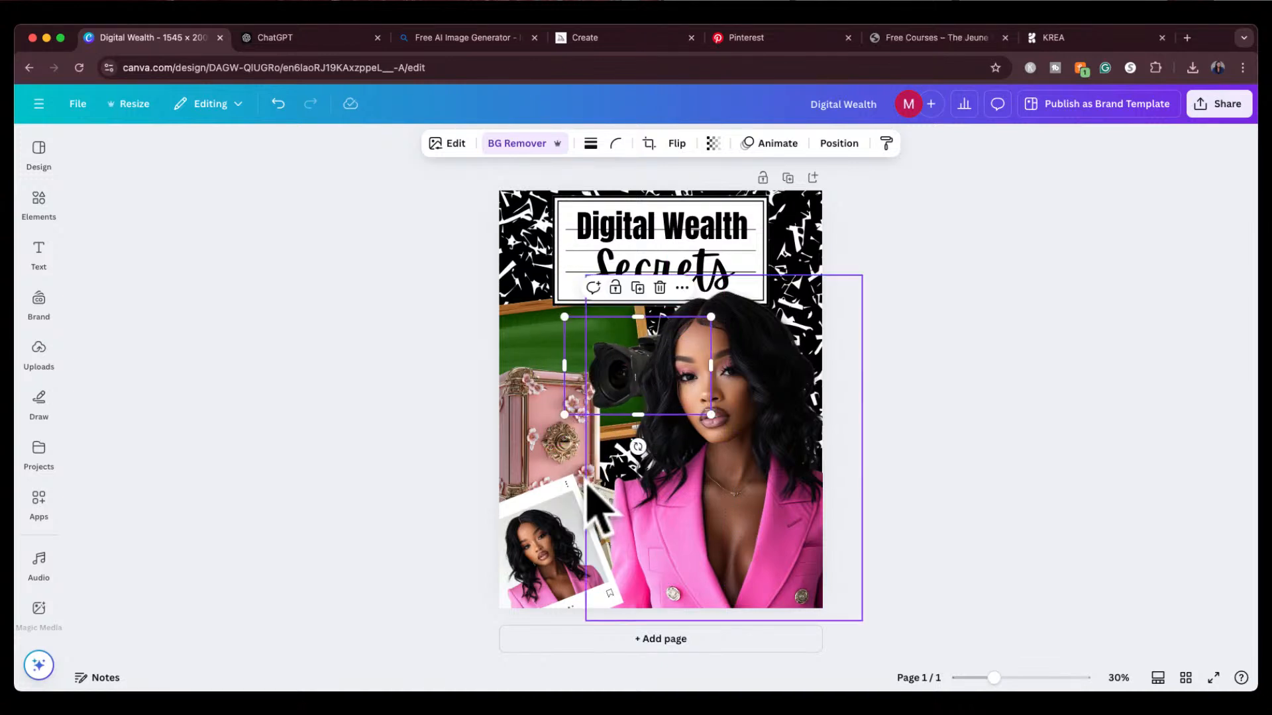
left_click_drag(583, 485, 607, 399)
Step: Move the camera down between the Instagram post and the pink suit, and bring its layer in front of both
left_click(613, 345)
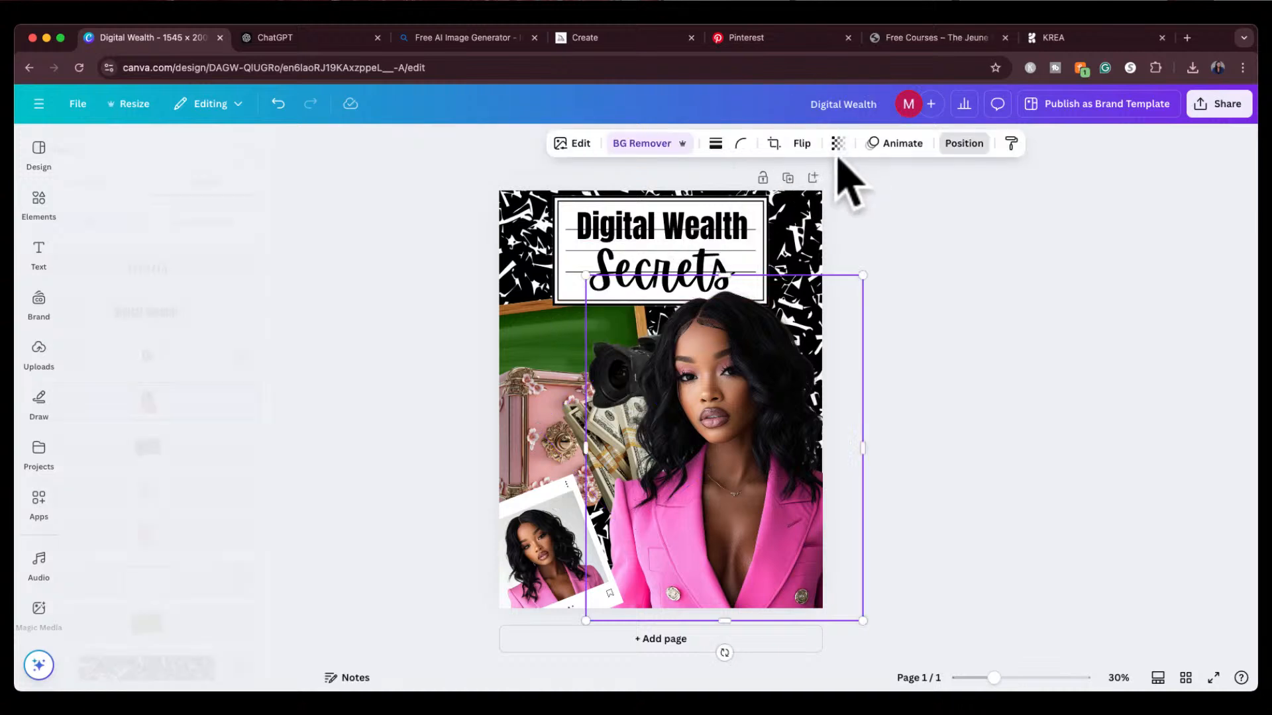
left_click(839, 144)
left_click(225, 456)
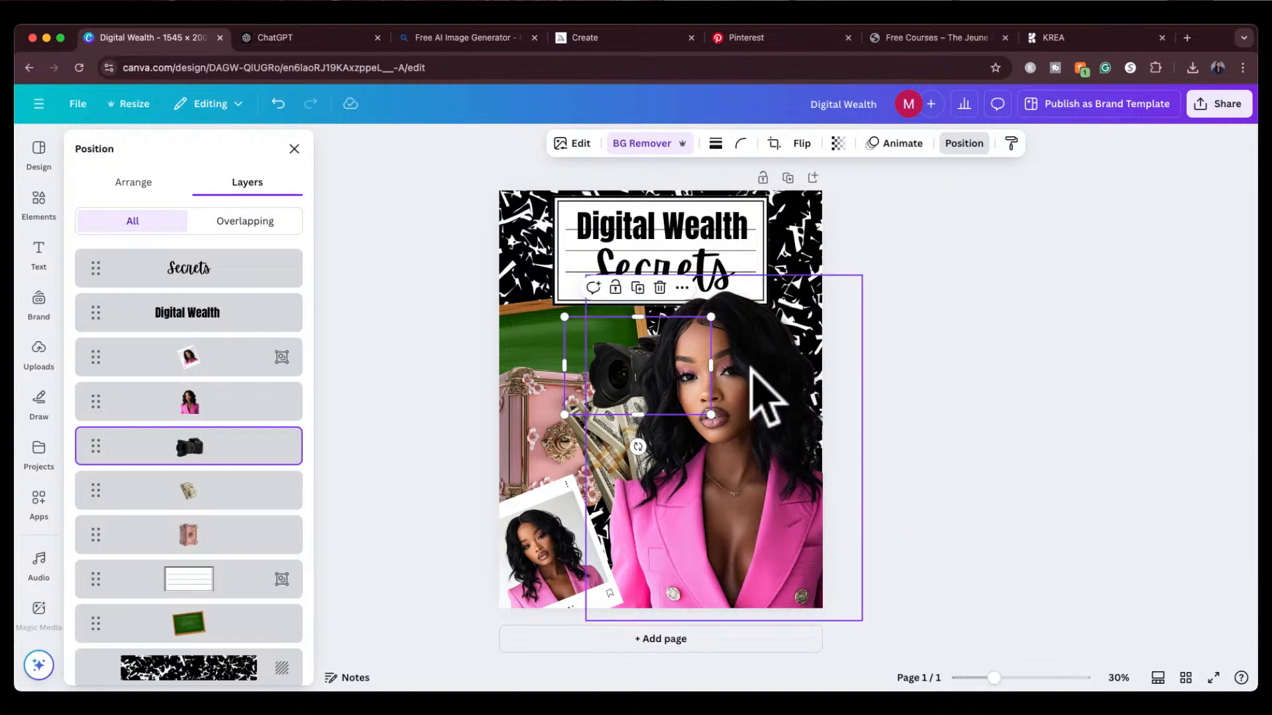
left_click_drag(637, 360, 623, 510)
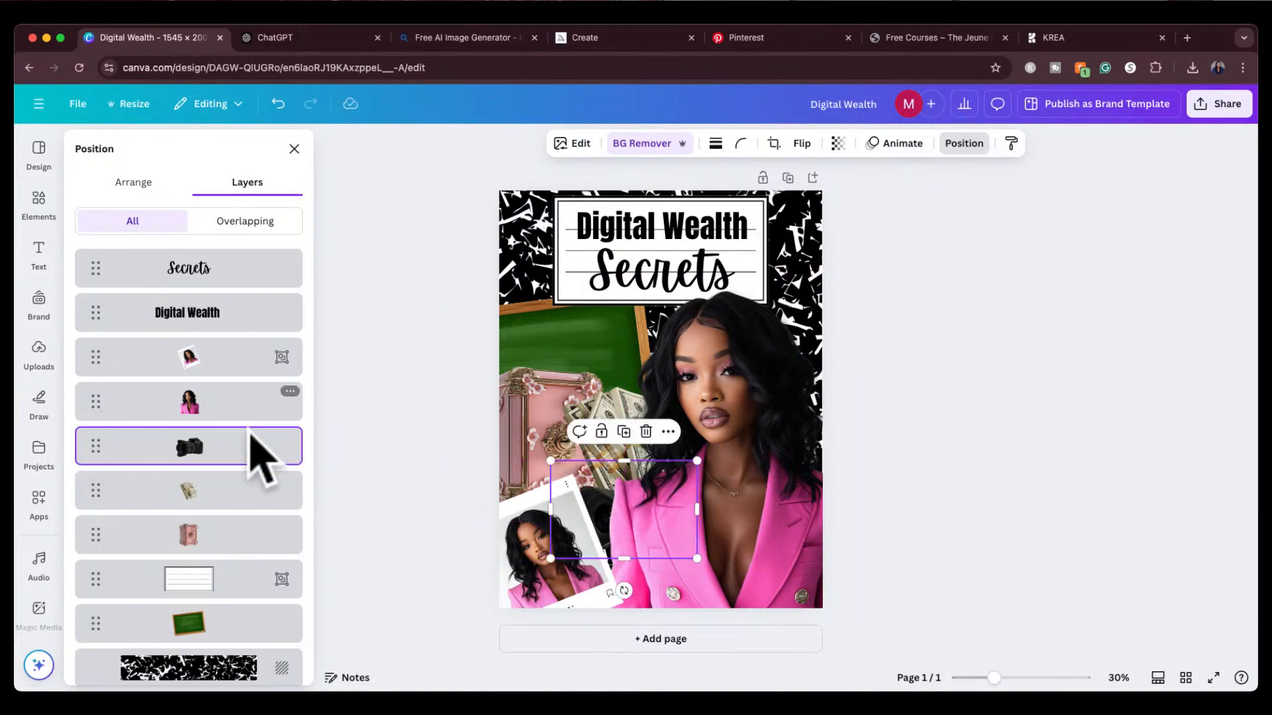
left_click_drag(250, 437, 242, 354)
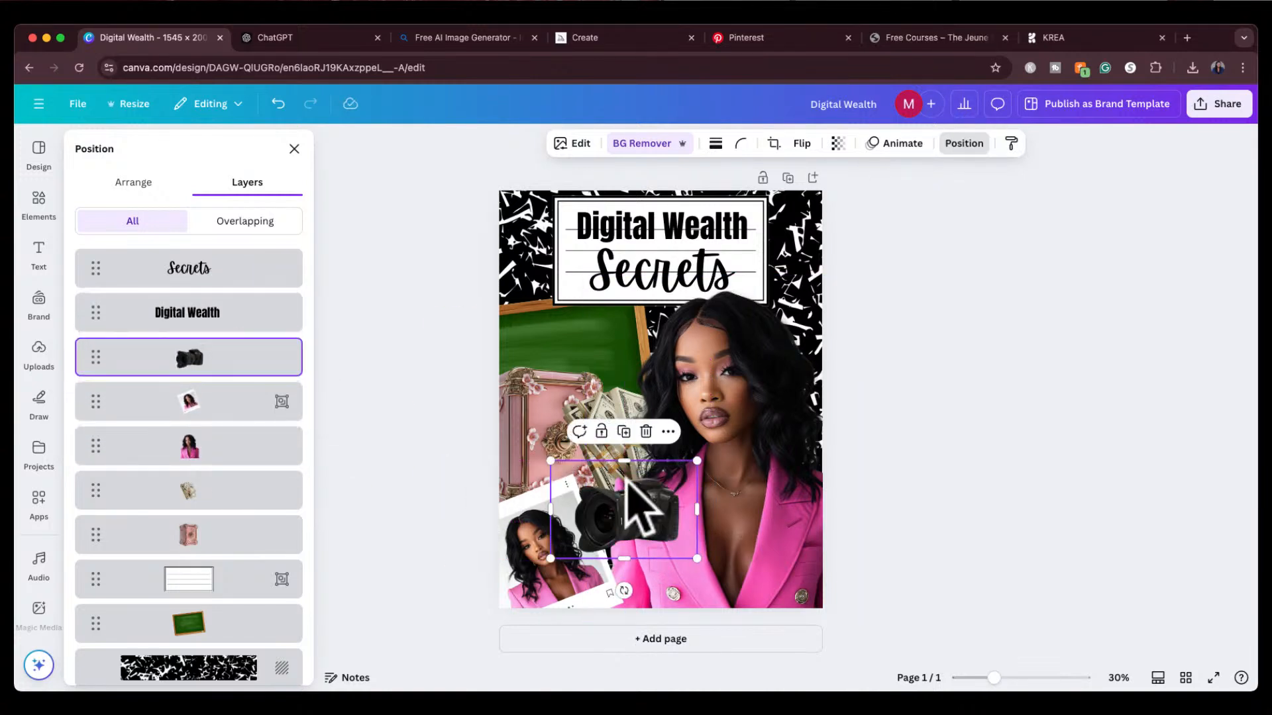
mouse_move(629, 503)
left_mouse_down()
mouse_move(640, 557)
mouse_move(632, 515)
left_mouse_up()
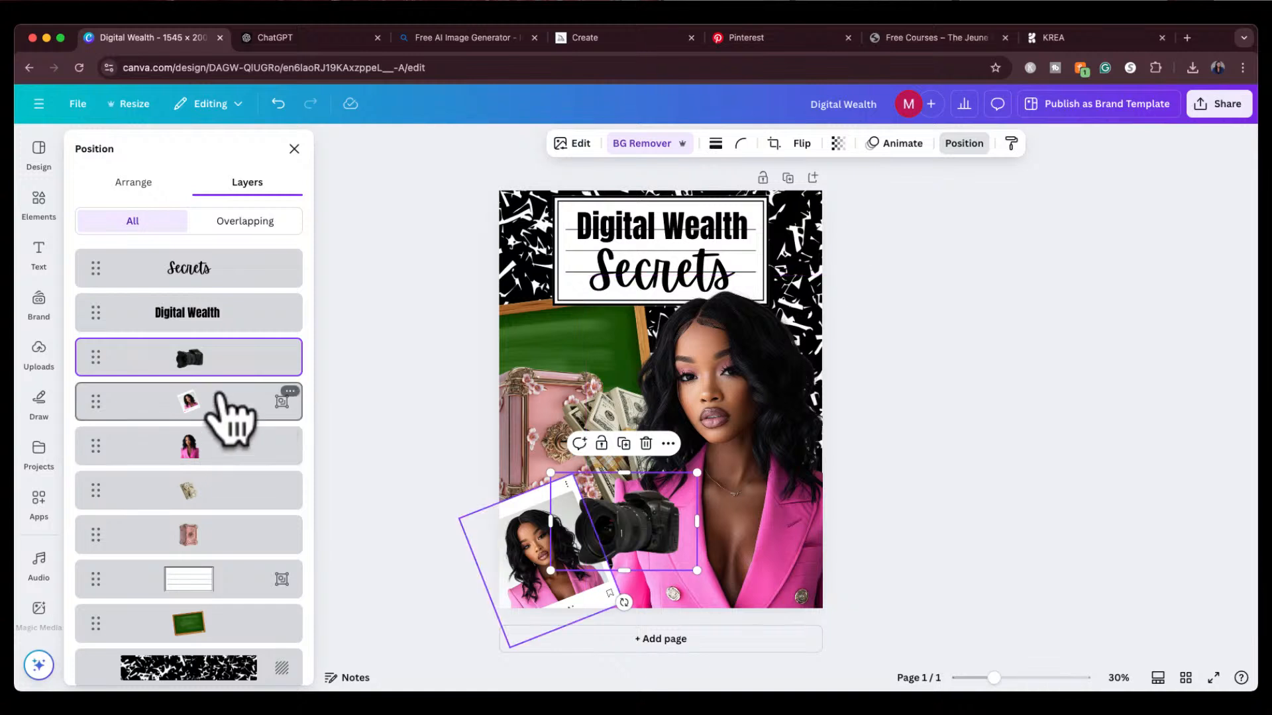
Step: Reorder the layers so the portrait sits above the camera and the camera sits above the Instagram post
left_click_drag(235, 411, 232, 361)
left_click_drag(223, 421, 225, 460)
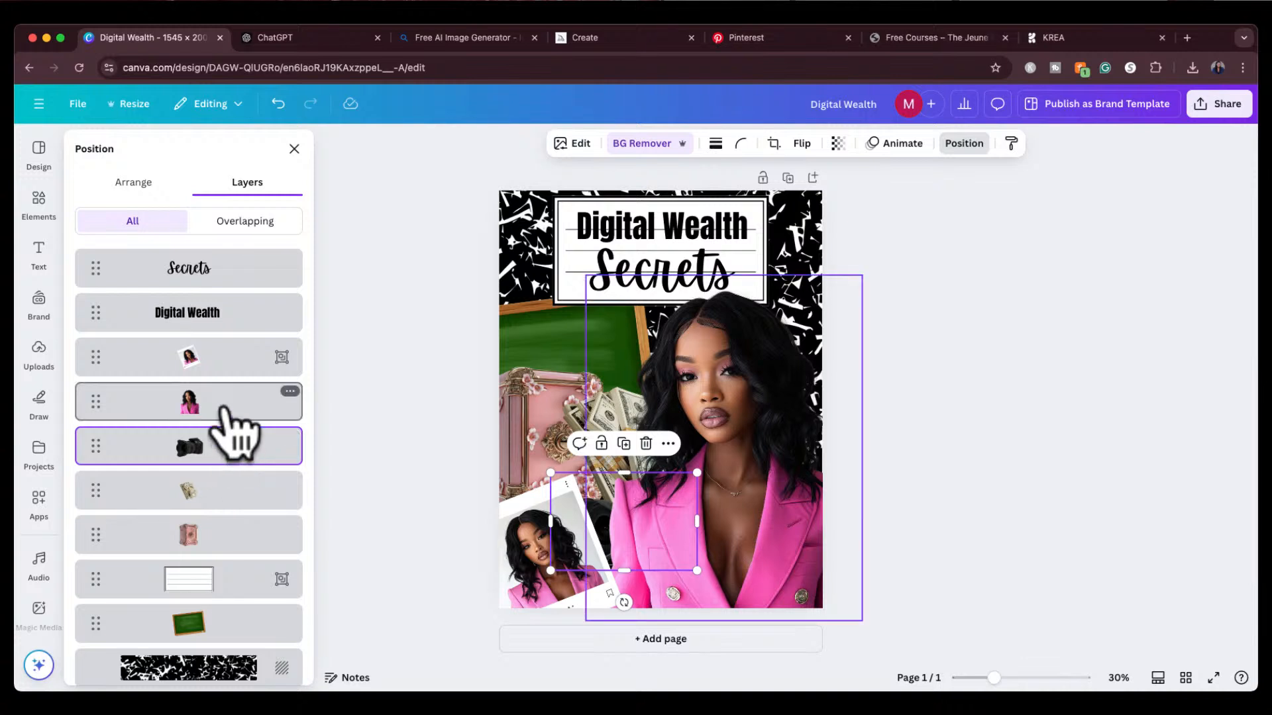
left_click_drag(225, 440, 223, 350)
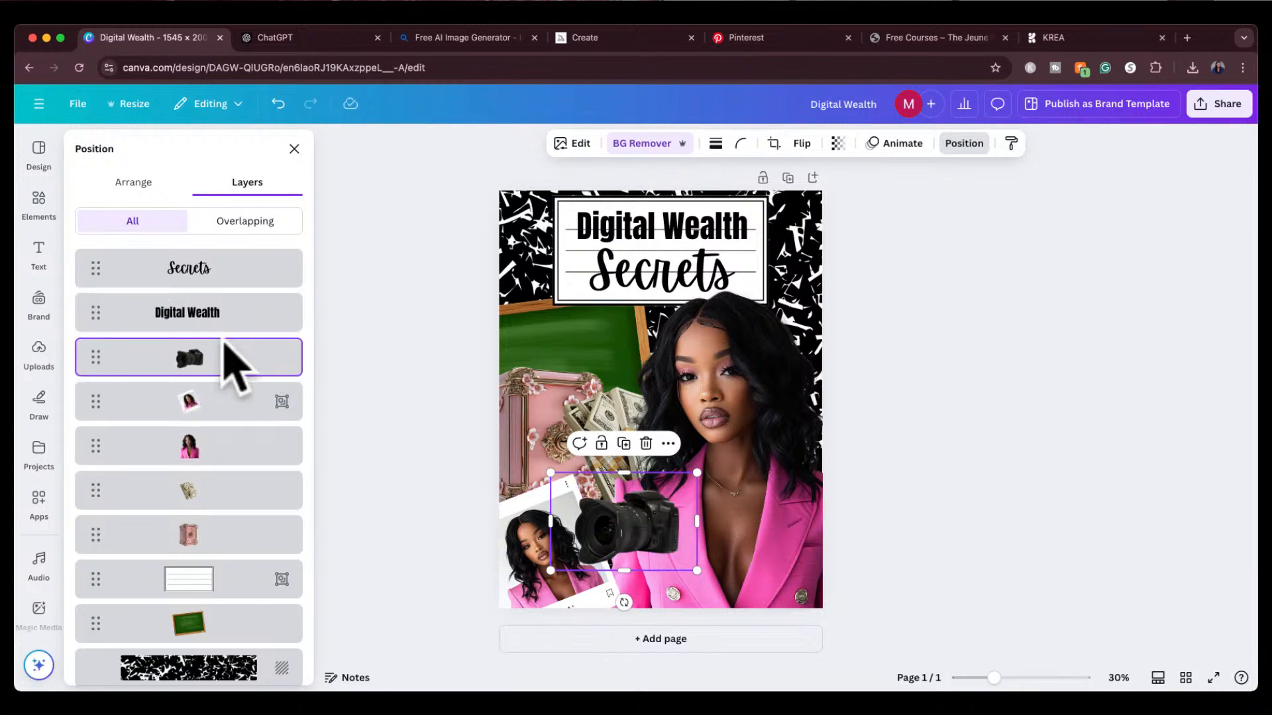
left_click_drag(219, 450, 216, 374)
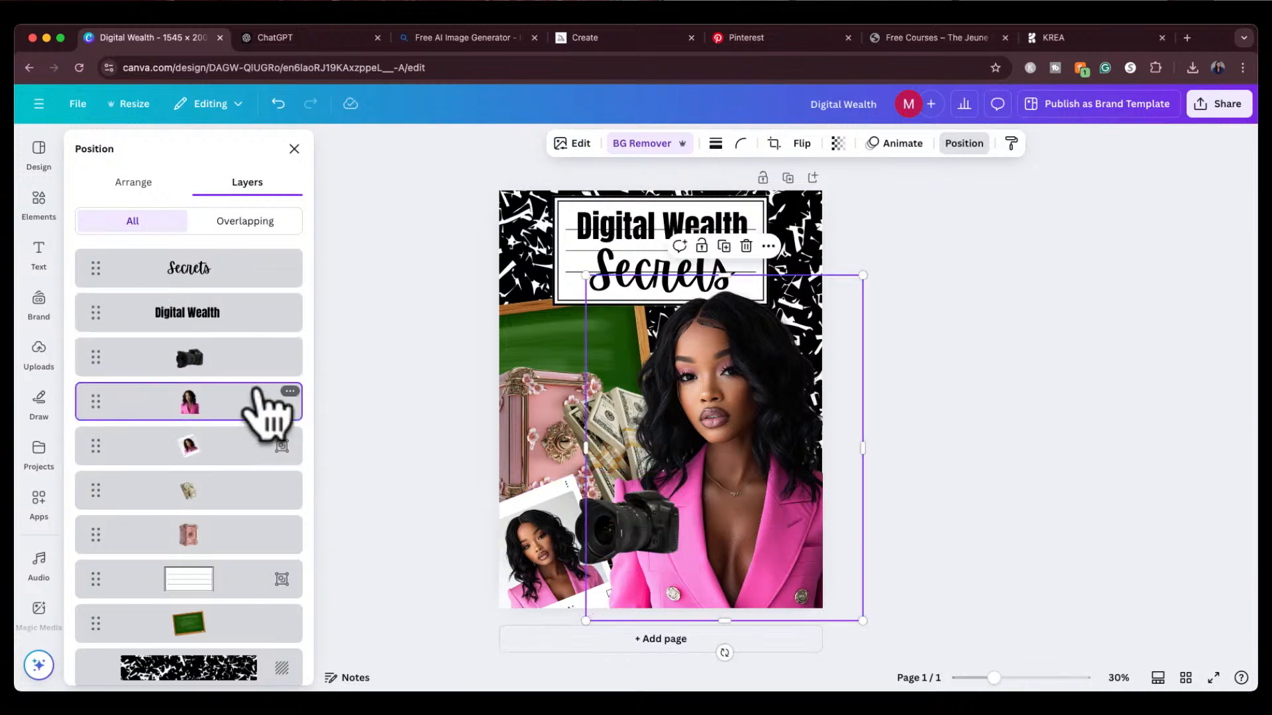
left_click_drag(246, 361, 250, 410)
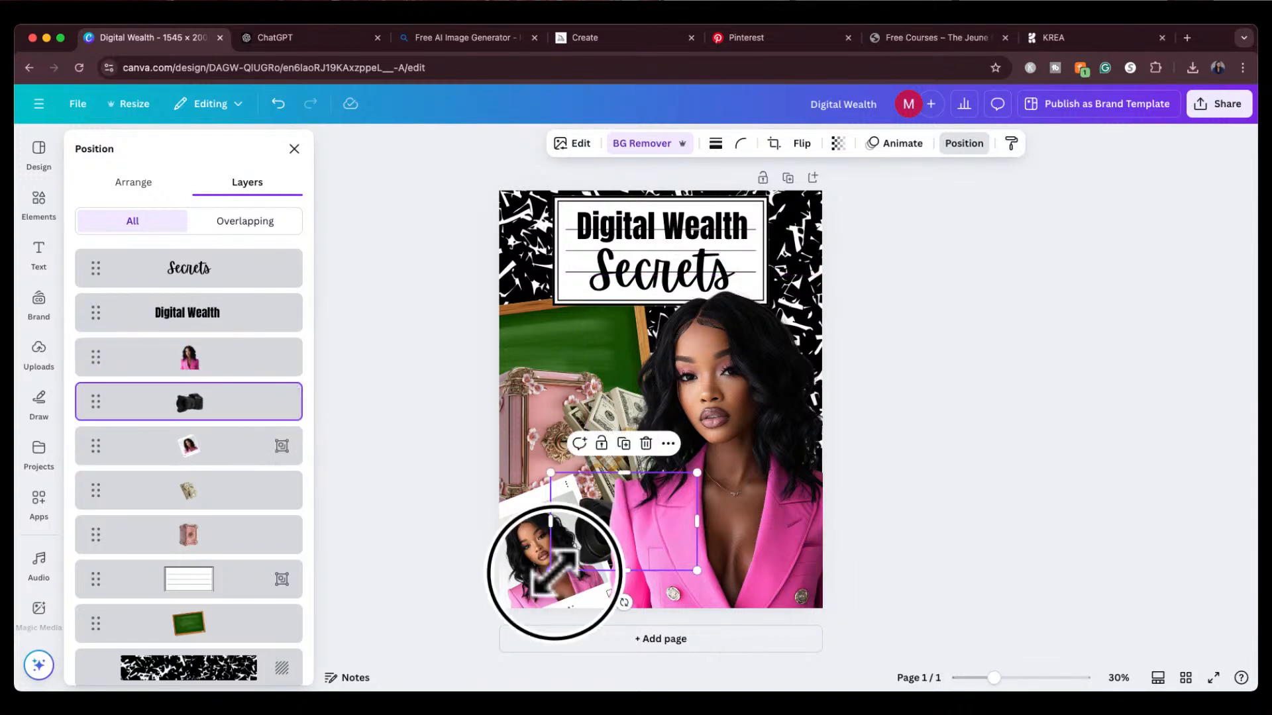
Step: Enlarge the camera, tilt it counterclockwise, and shift it up between the Instagram post and the portrait
left_click_drag(551, 570, 521, 595)
left_click_drag(608, 623, 647, 589)
left_click_drag(574, 501, 571, 481)
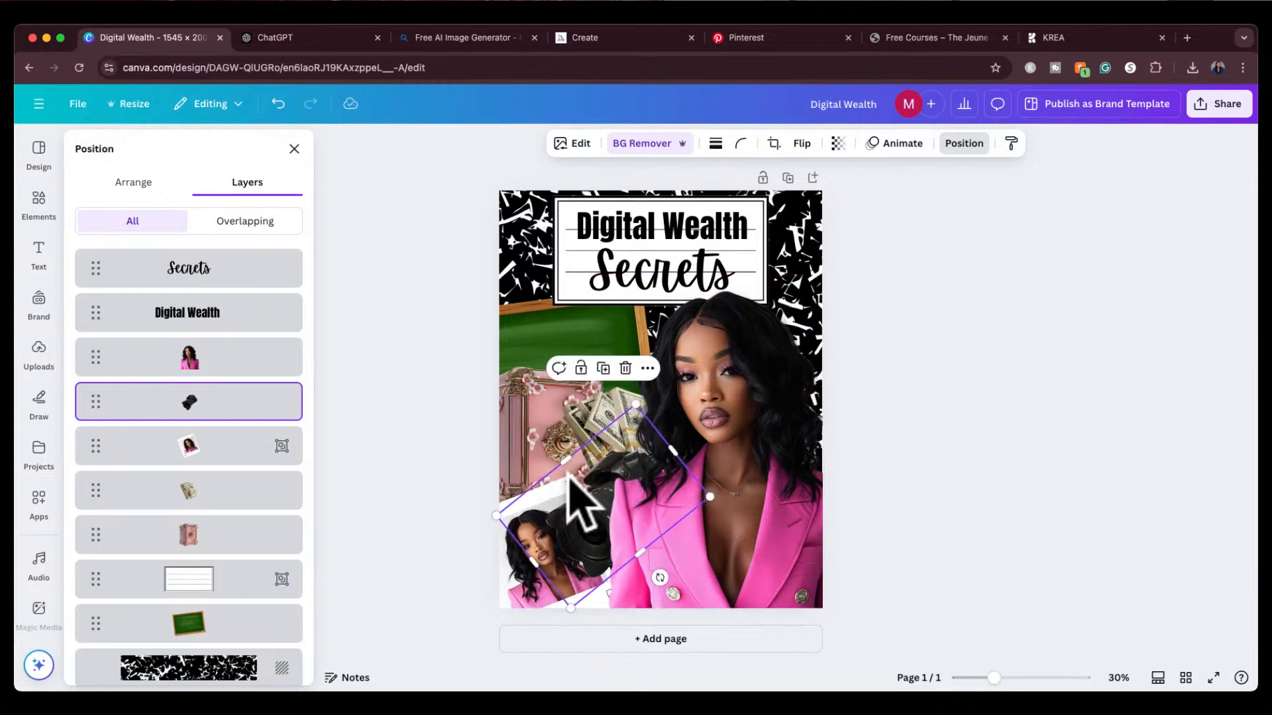
Step: Delete the camera from the cover and enlarge the Instagram post slightly
key("Delete")
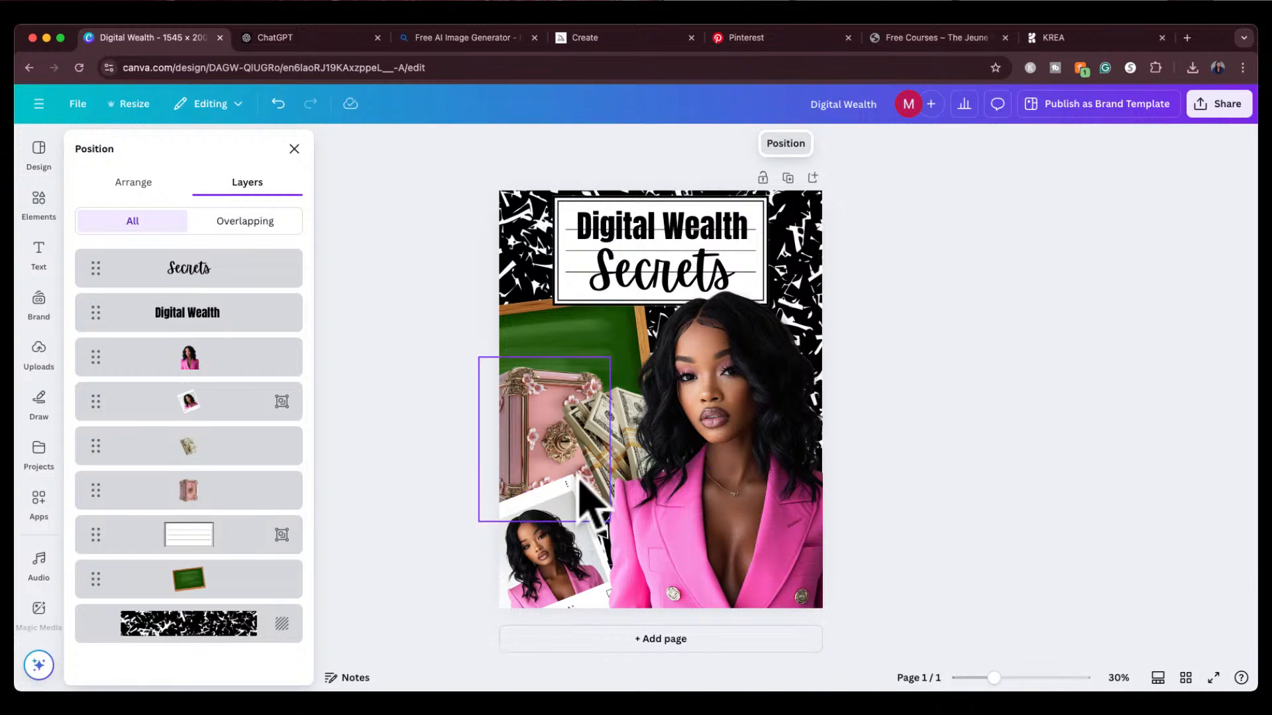
left_click(571, 502)
left_click_drag(574, 473, 582, 461)
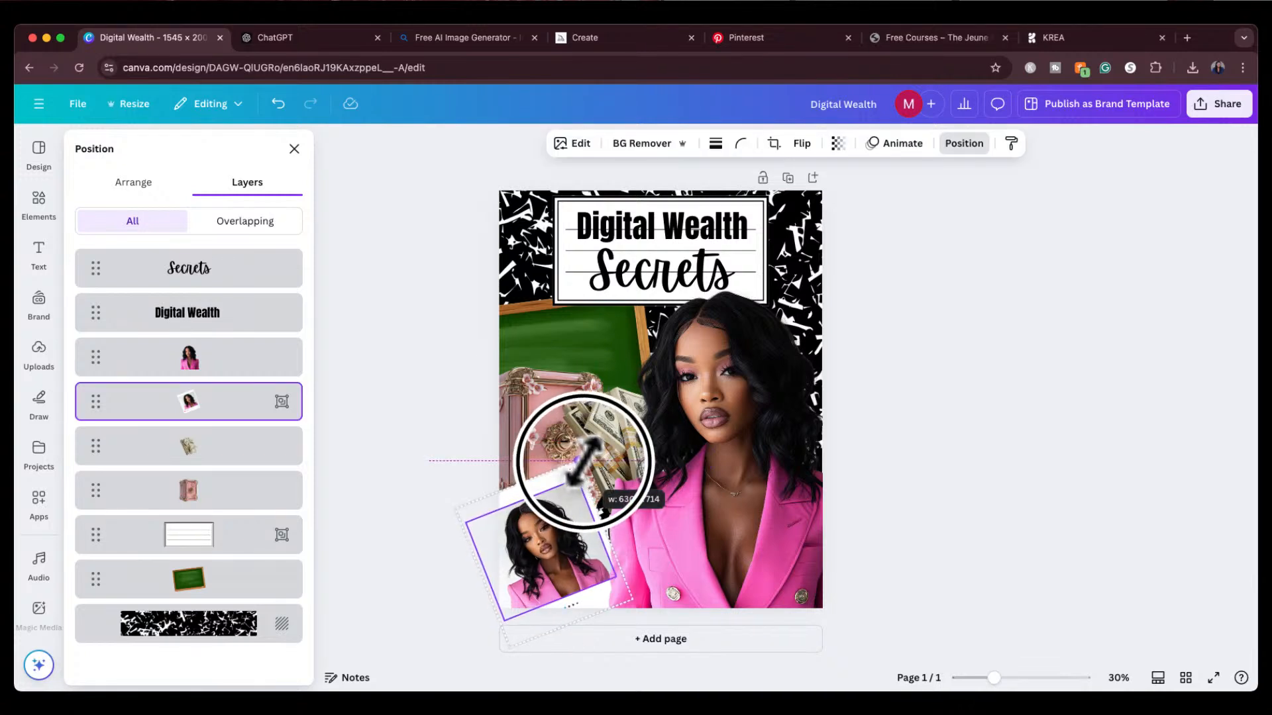
Step: Enlarge the pink safe and shift it up towards the cover's left edge
left_click(539, 397)
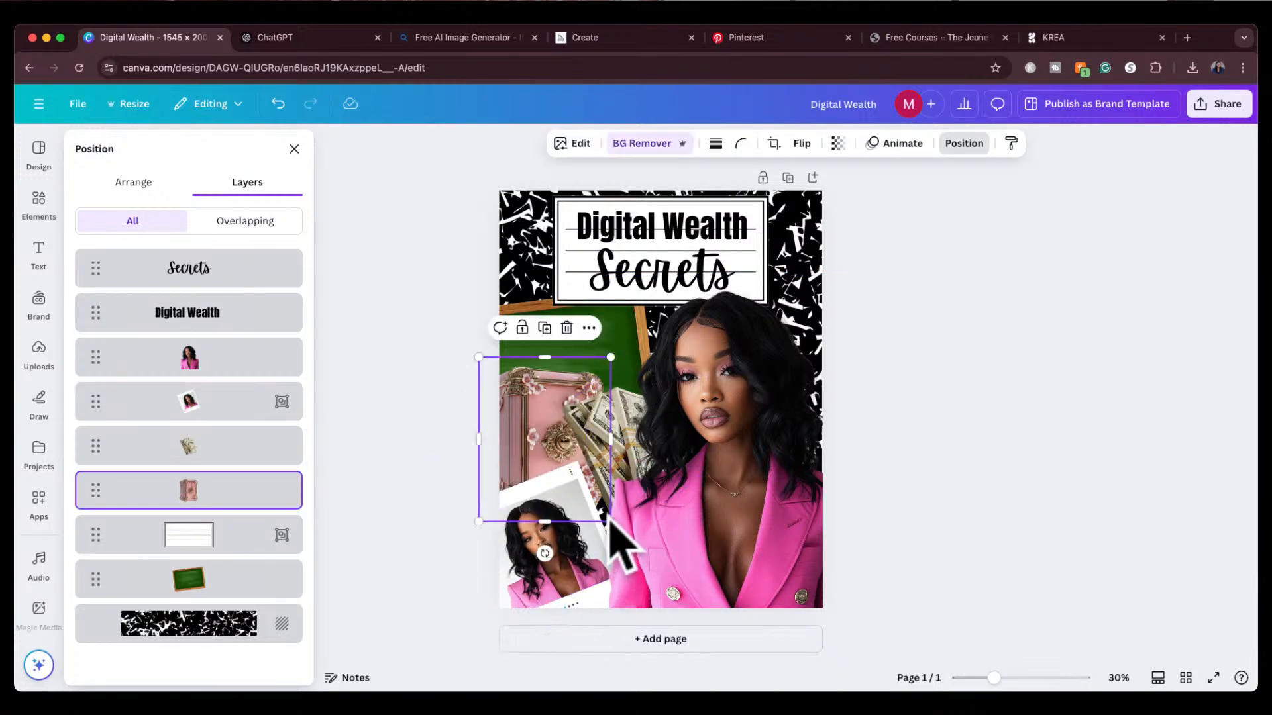
left_click_drag(610, 520, 633, 548)
mouse_move(531, 409)
left_mouse_down()
mouse_move(517, 409)
mouse_move(517, 390)
left_mouse_up()
Step: Rotate the money stack further clockwise, lower it between the Instagram post and the portrait, and nudge the safe slightly
left_click(629, 408)
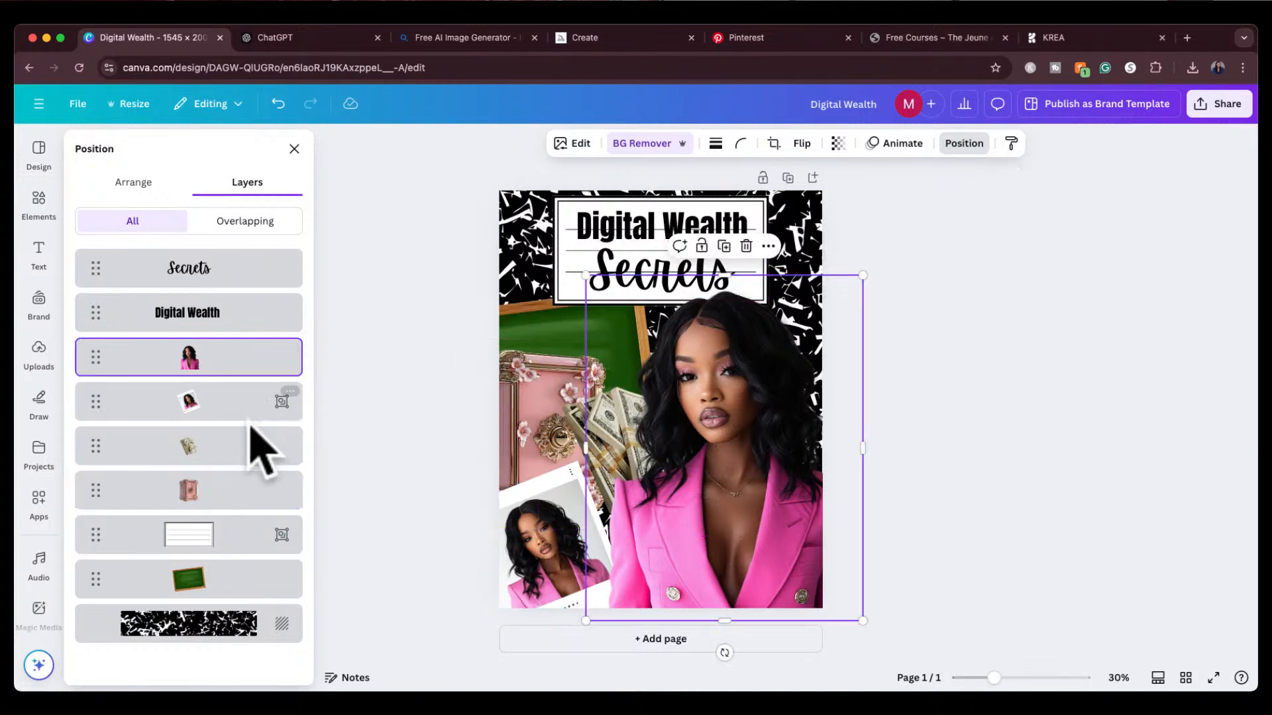
left_click(245, 447)
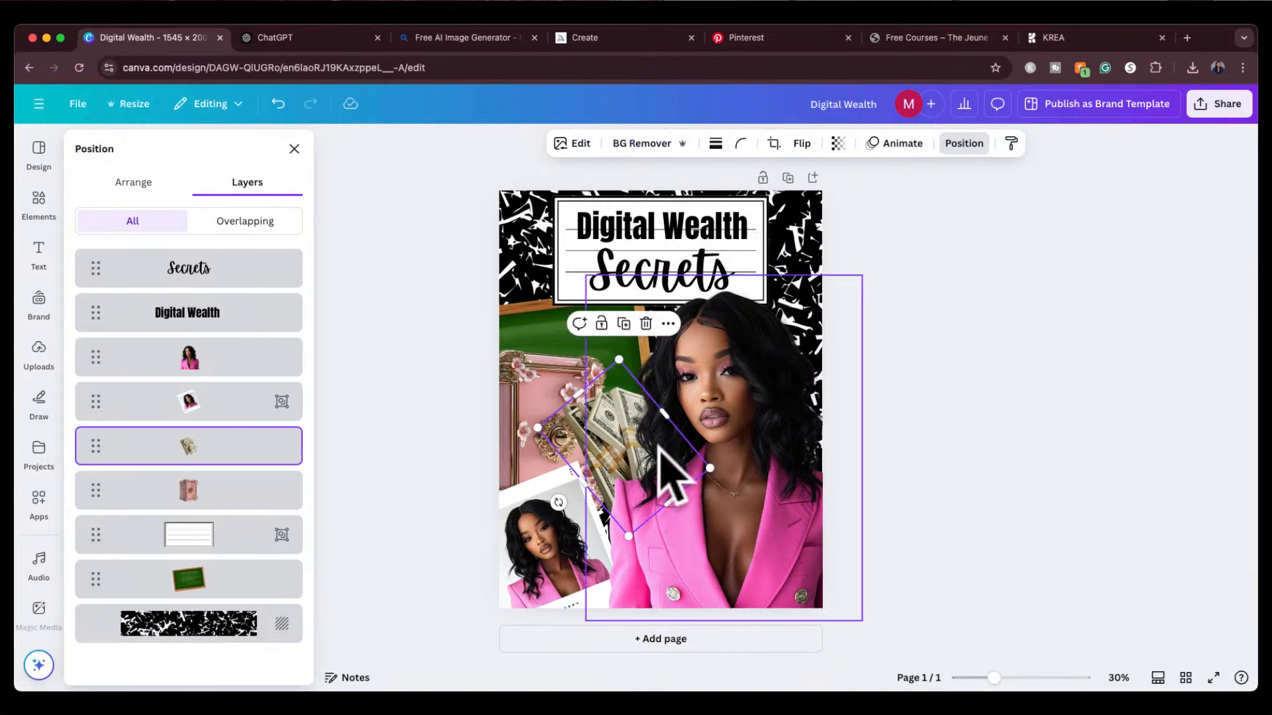
left_click_drag(559, 501, 544, 474)
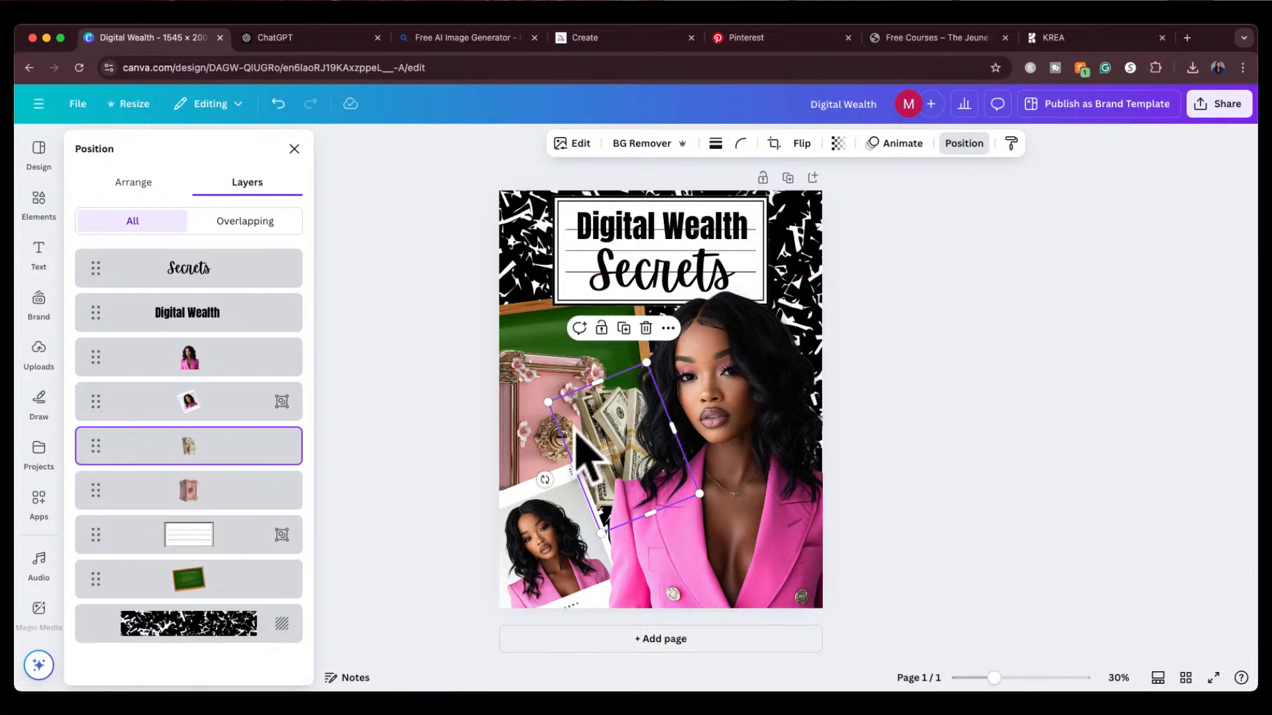
left_click_drag(575, 431, 574, 456)
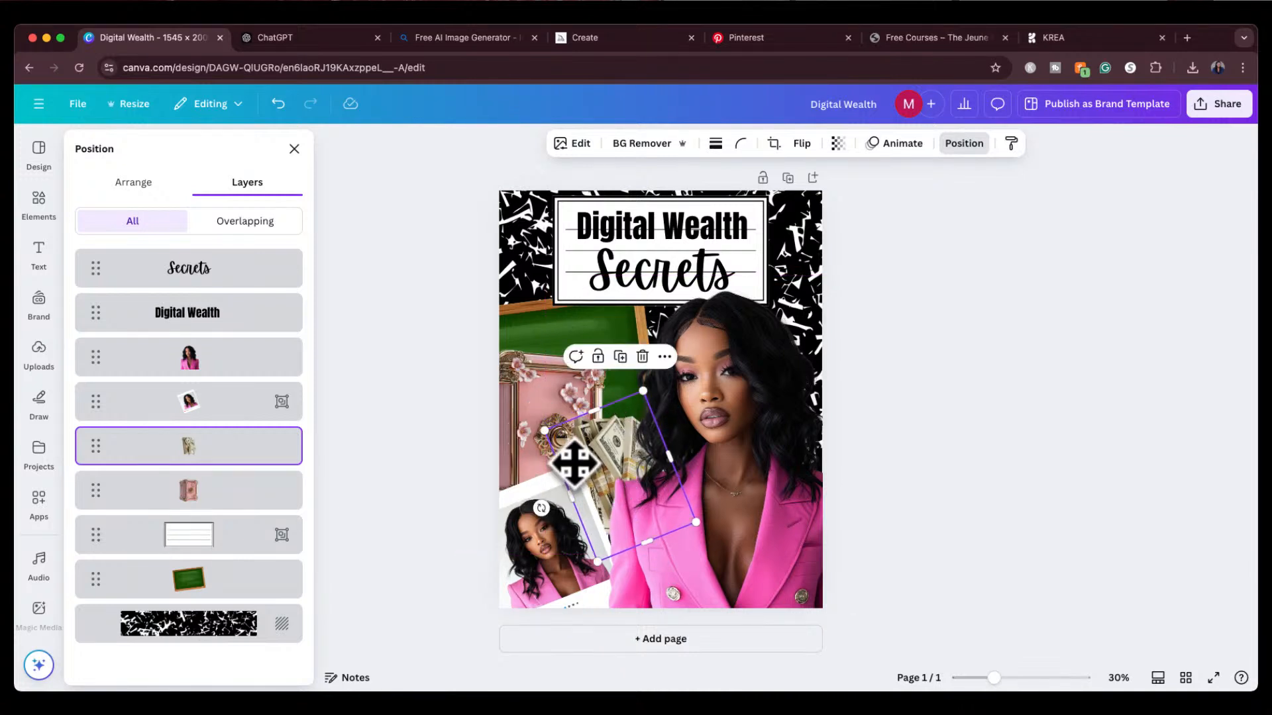
left_click_drag(532, 374, 527, 381)
key("Escape")
left_click(889, 335)
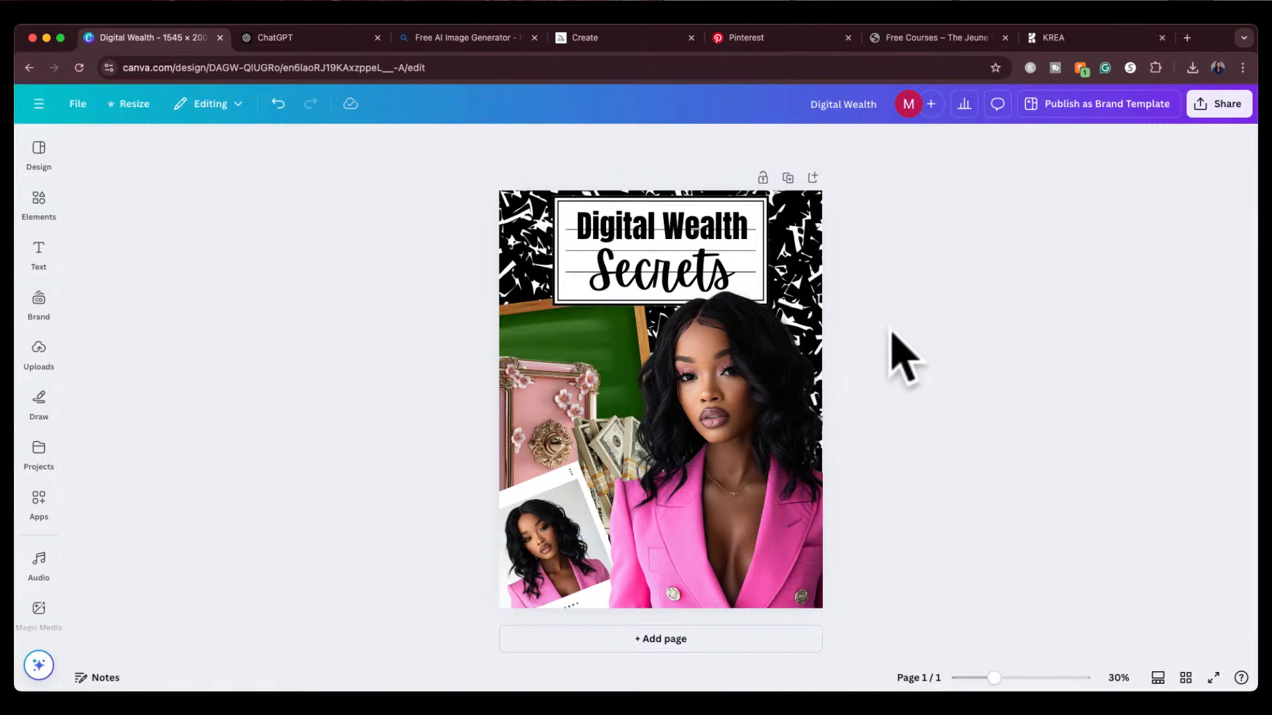
Step: Shift the portrait towards the cover's right edge and reposition the money stack, safe and Instagram post beside it
left_click_drag(706, 434, 753, 430)
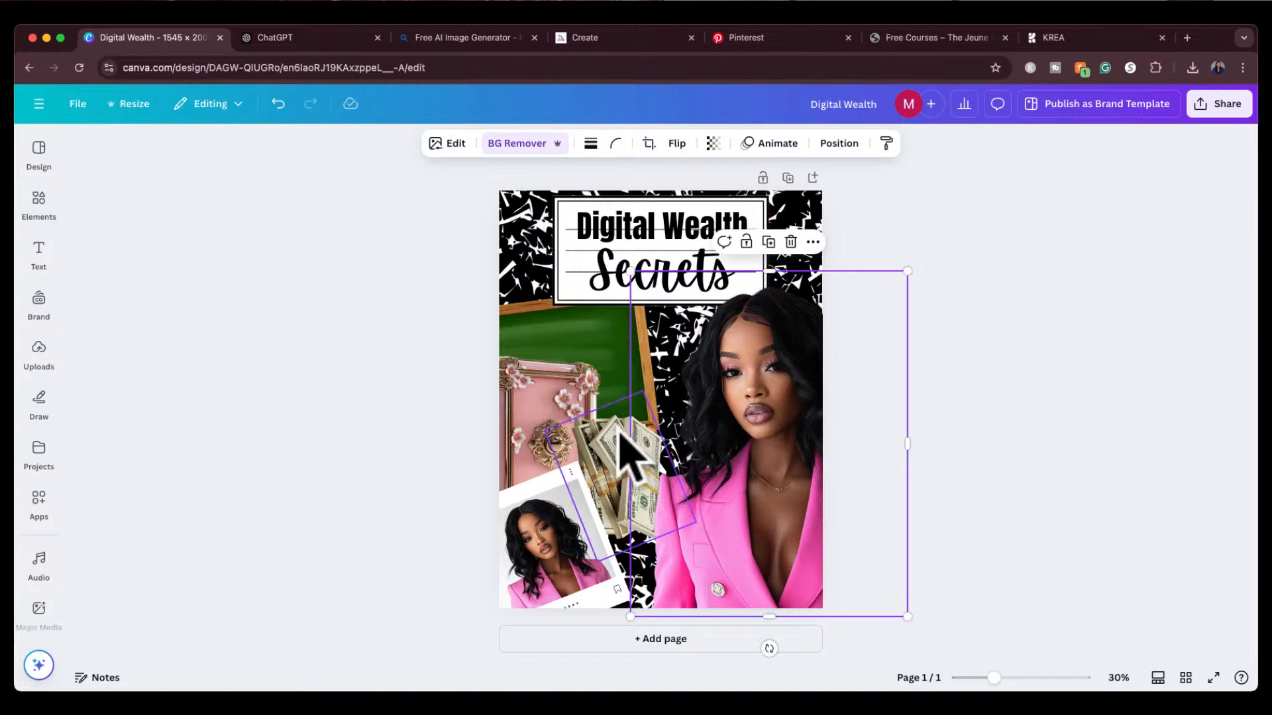
left_click(613, 431)
left_click_drag(655, 427, 557, 532)
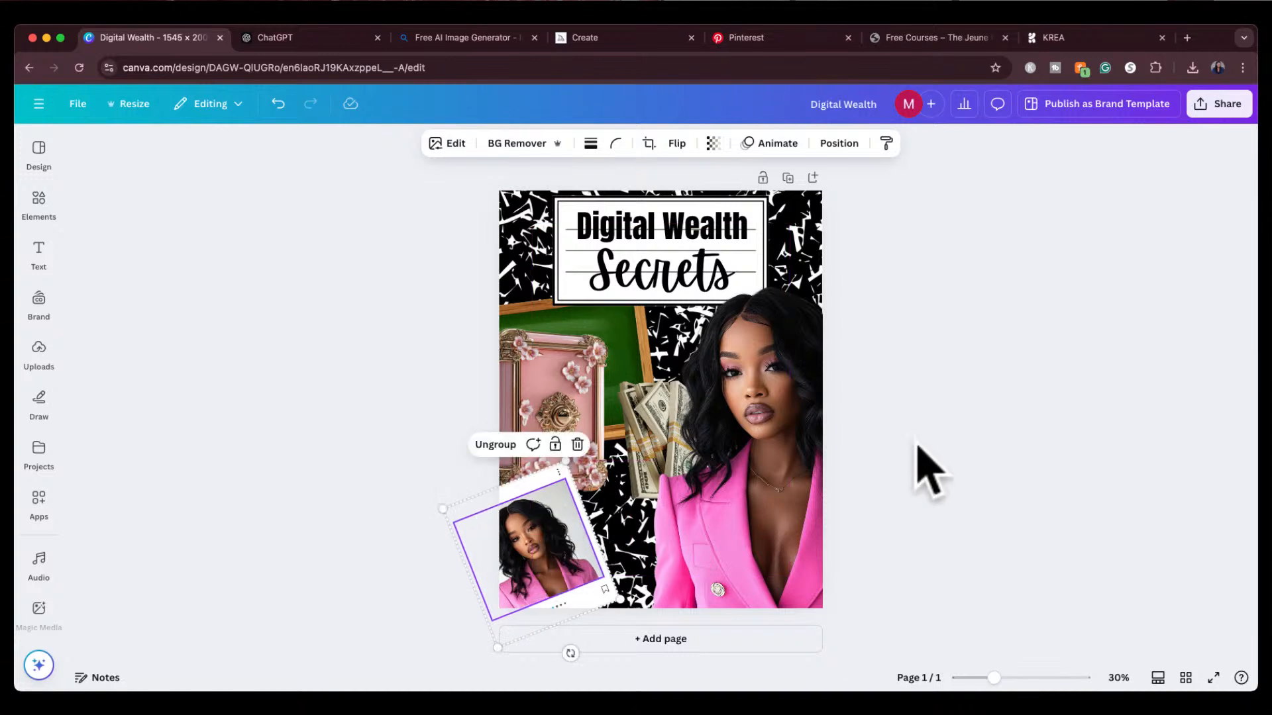
Step: Rotate the money stack counterclockwise until nearly level and move it to overlap the safe's right edge
left_click(637, 404)
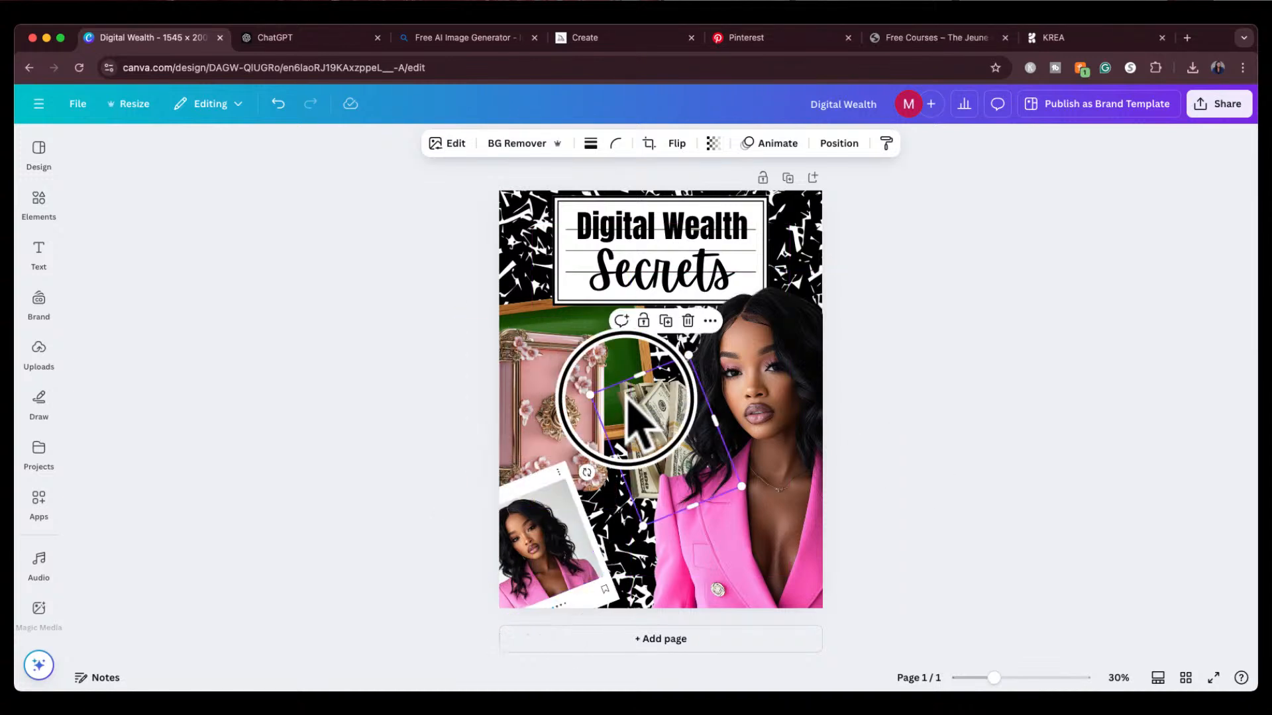
left_click_drag(587, 468, 666, 524)
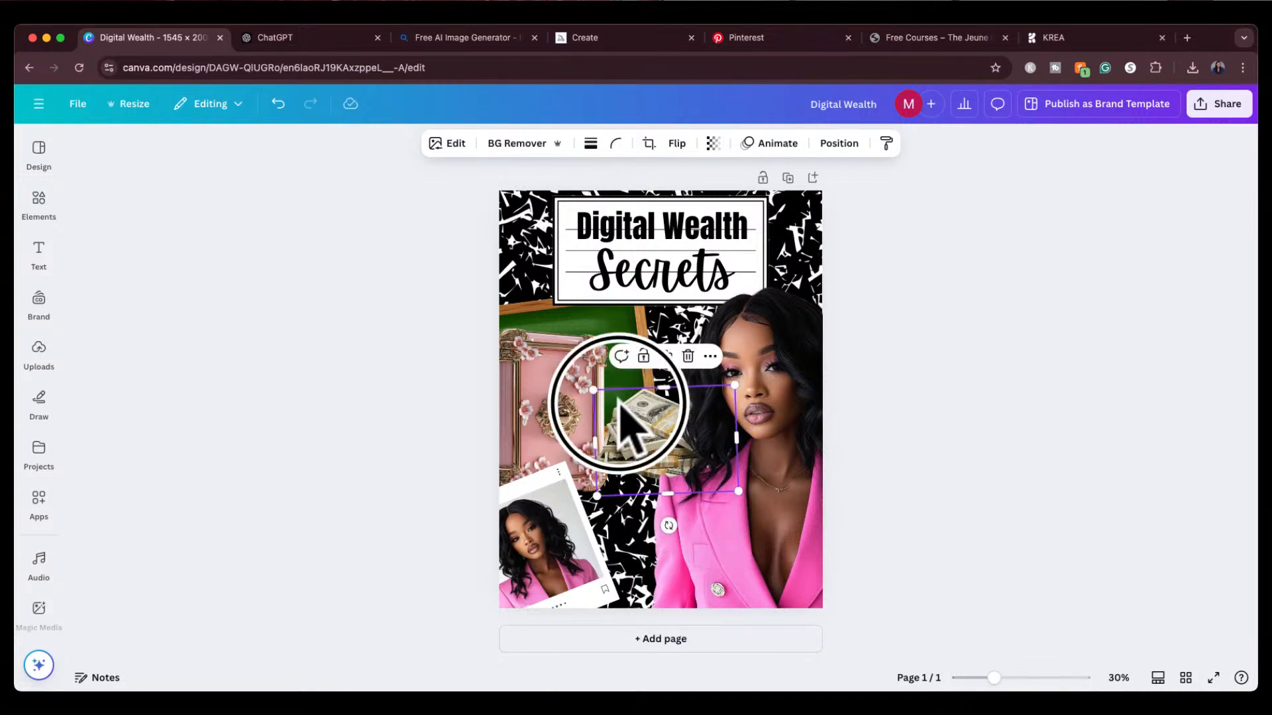
left_click_drag(620, 411, 576, 389)
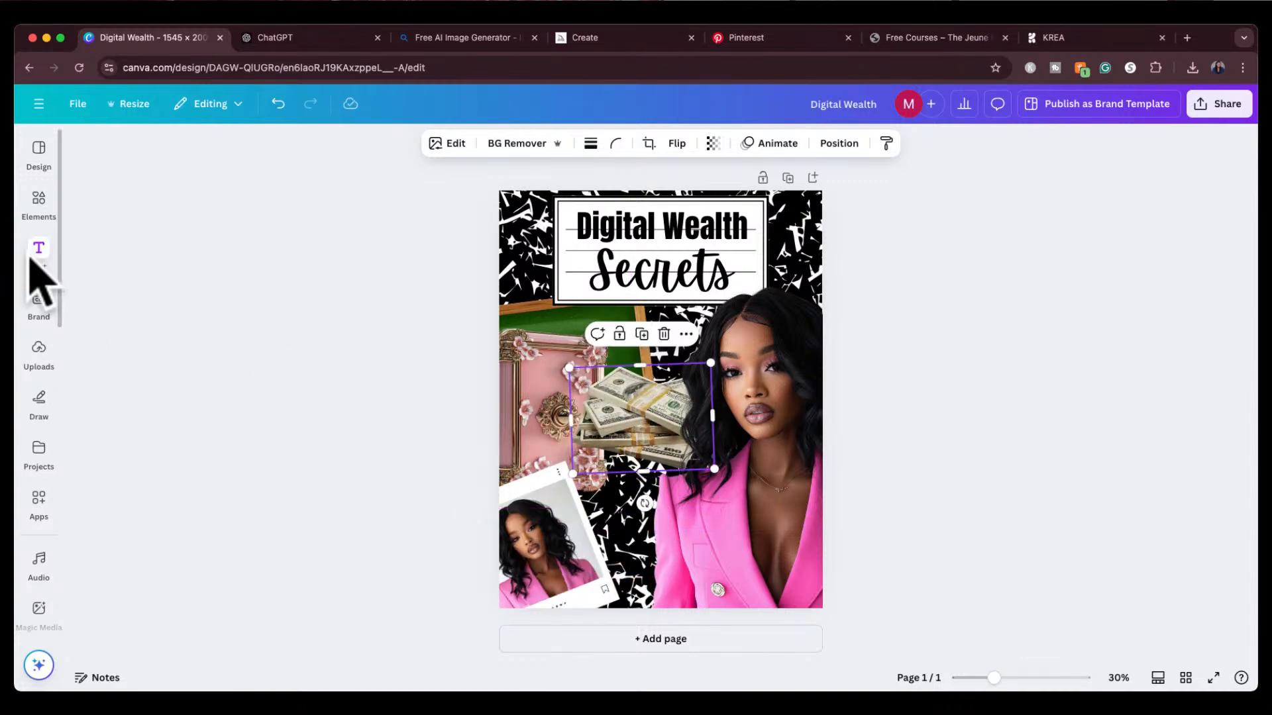
Step: Add the black quilted handbag with gold chain trim from the uploaded images to the cover and remove its background
left_click(38, 351)
scroll(190, 493, "down", 2)
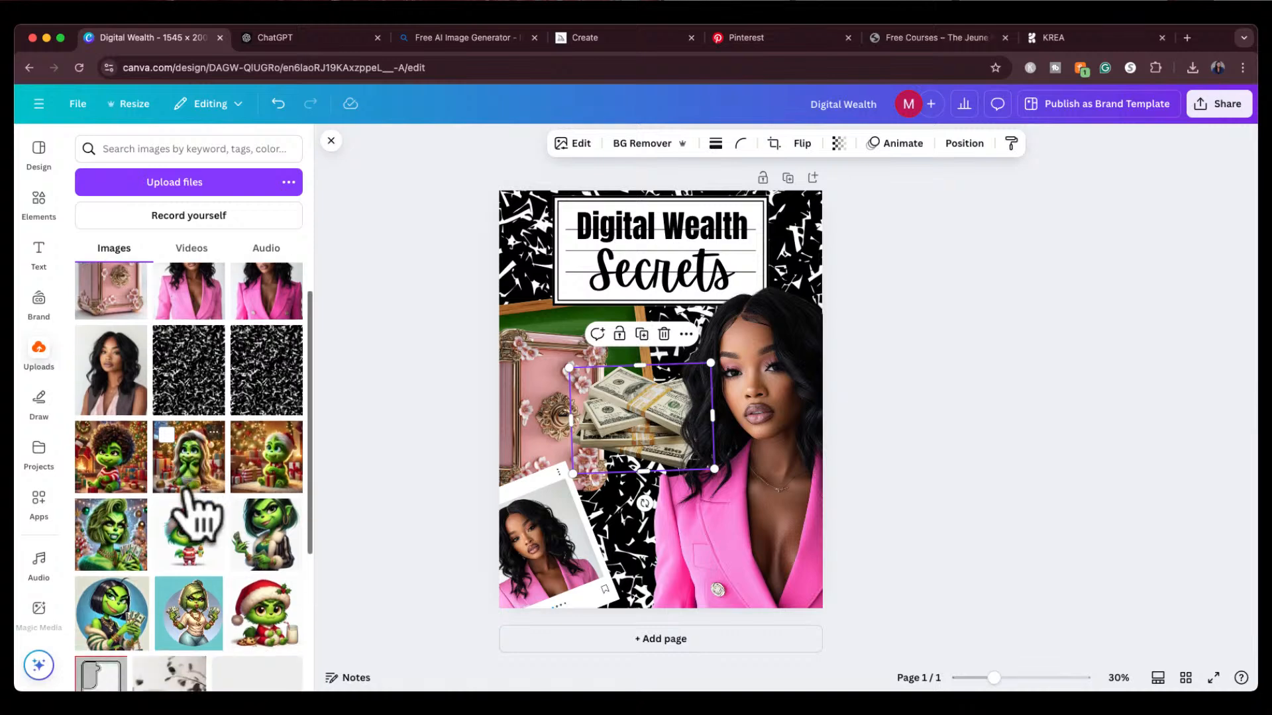
scroll(189, 494, "down", 10)
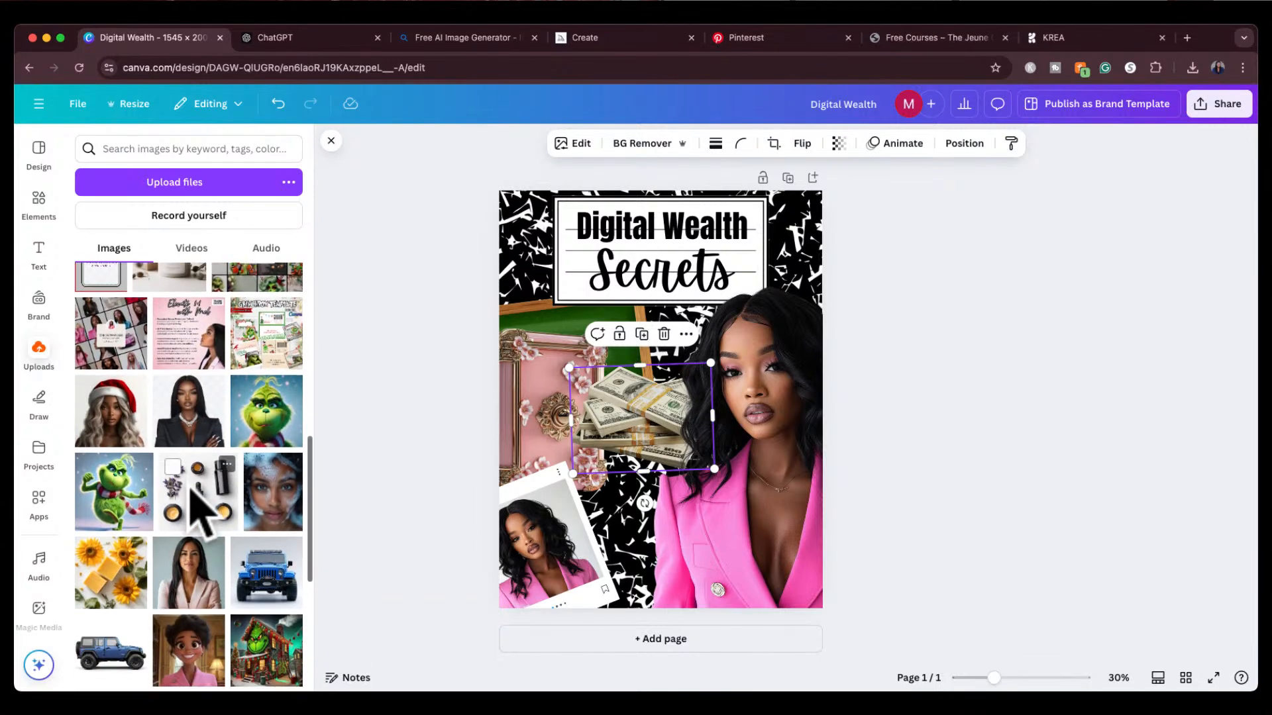
scroll(199, 510, "down", 3)
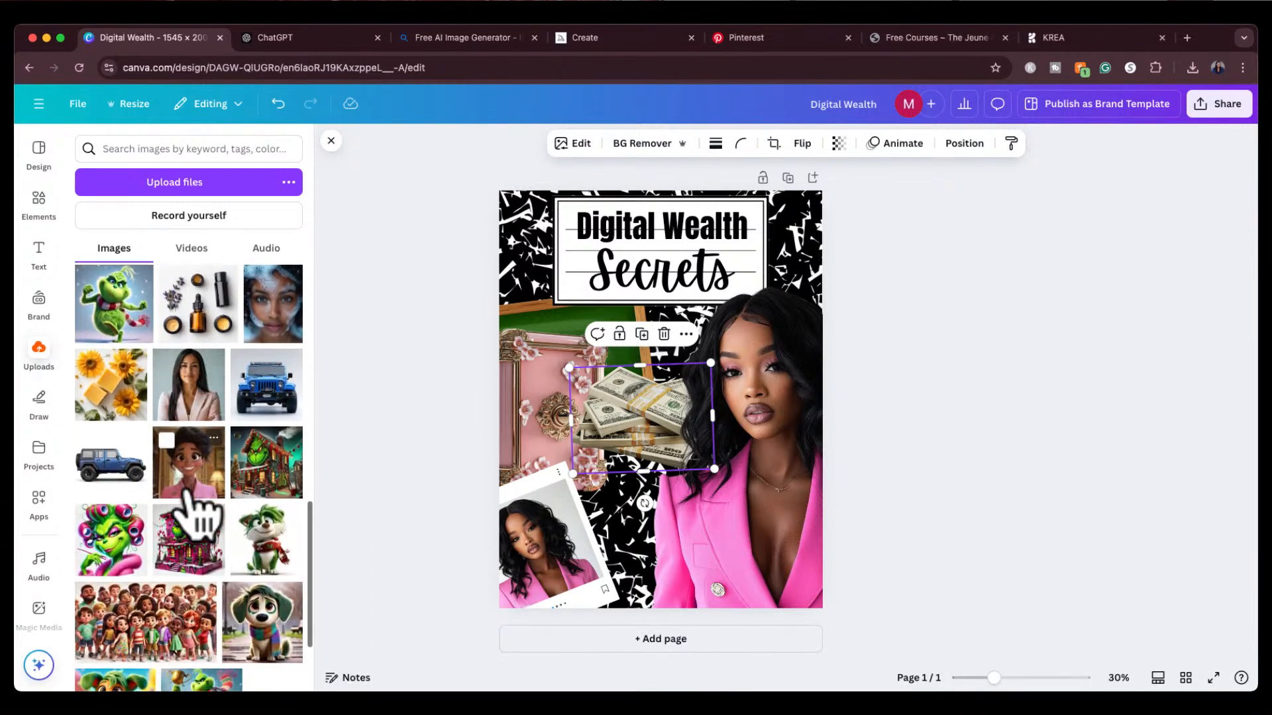
scroll(189, 507, "down", 3)
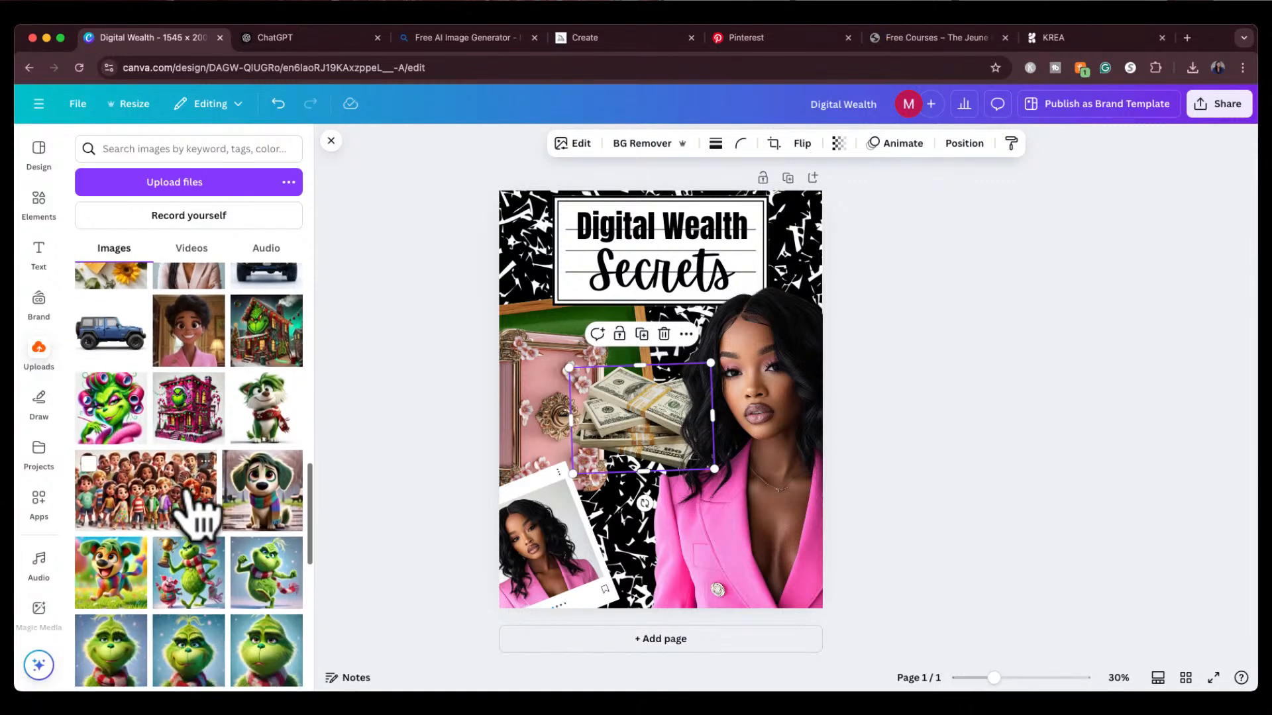
scroll(197, 514, "down", 10)
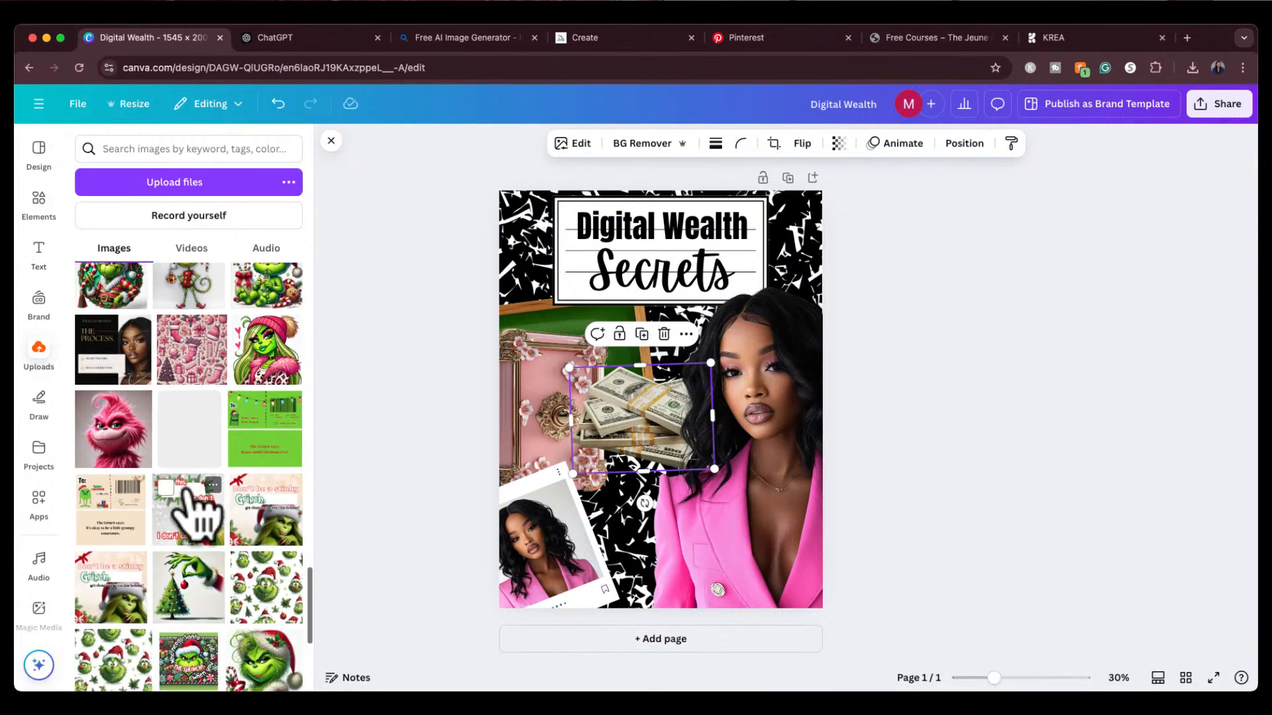
scroll(195, 513, "down", 10)
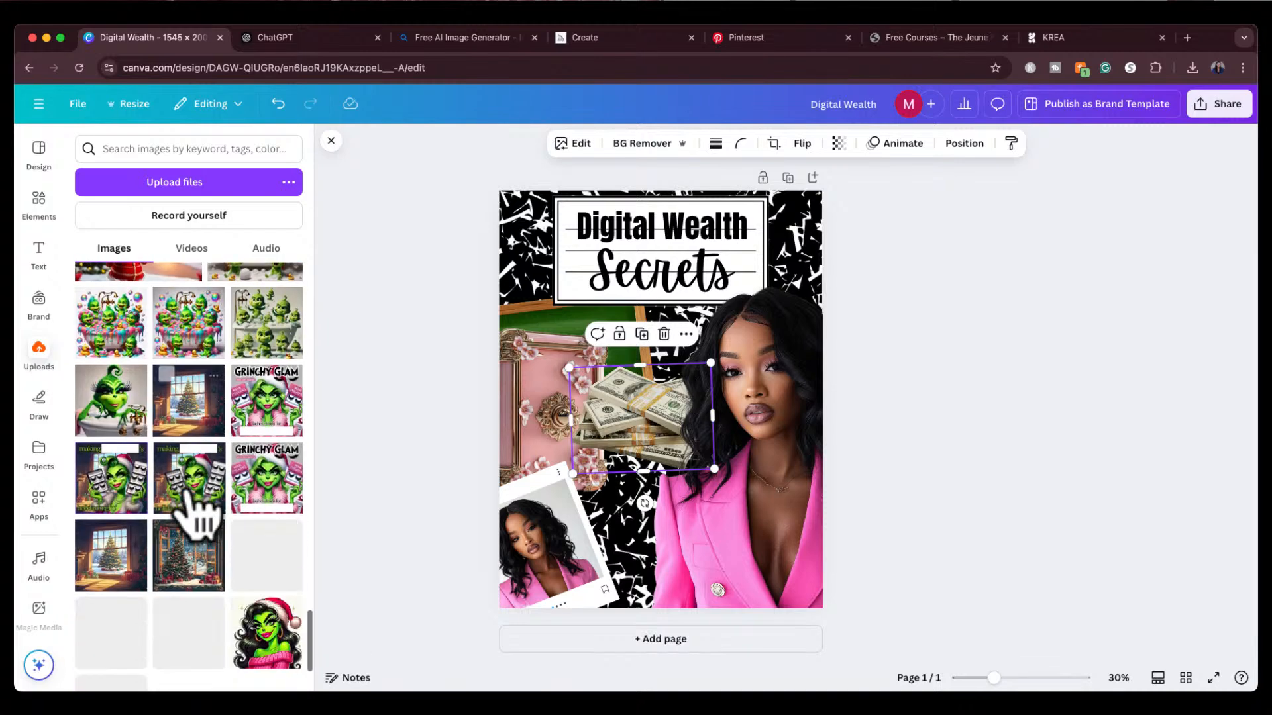
scroll(196, 514, "down", 10)
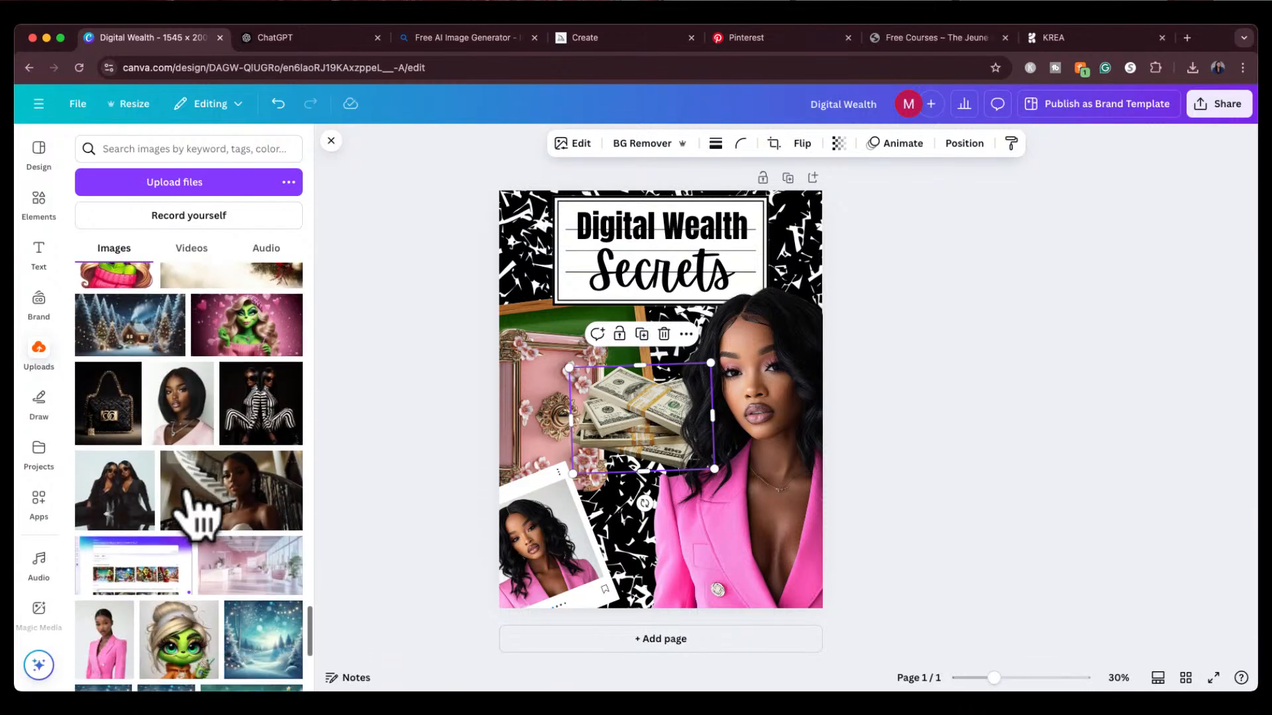
scroll(188, 497, "down", 1)
scroll(188, 496, "up", 1)
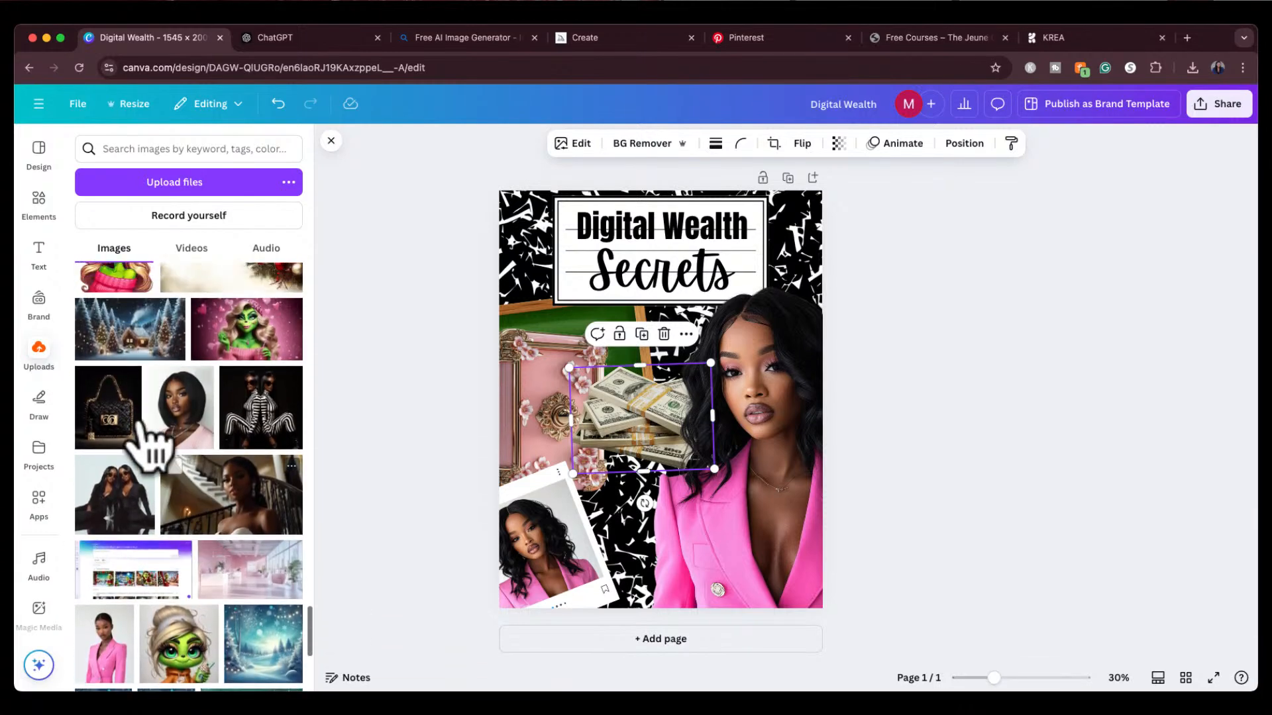
left_click(106, 421)
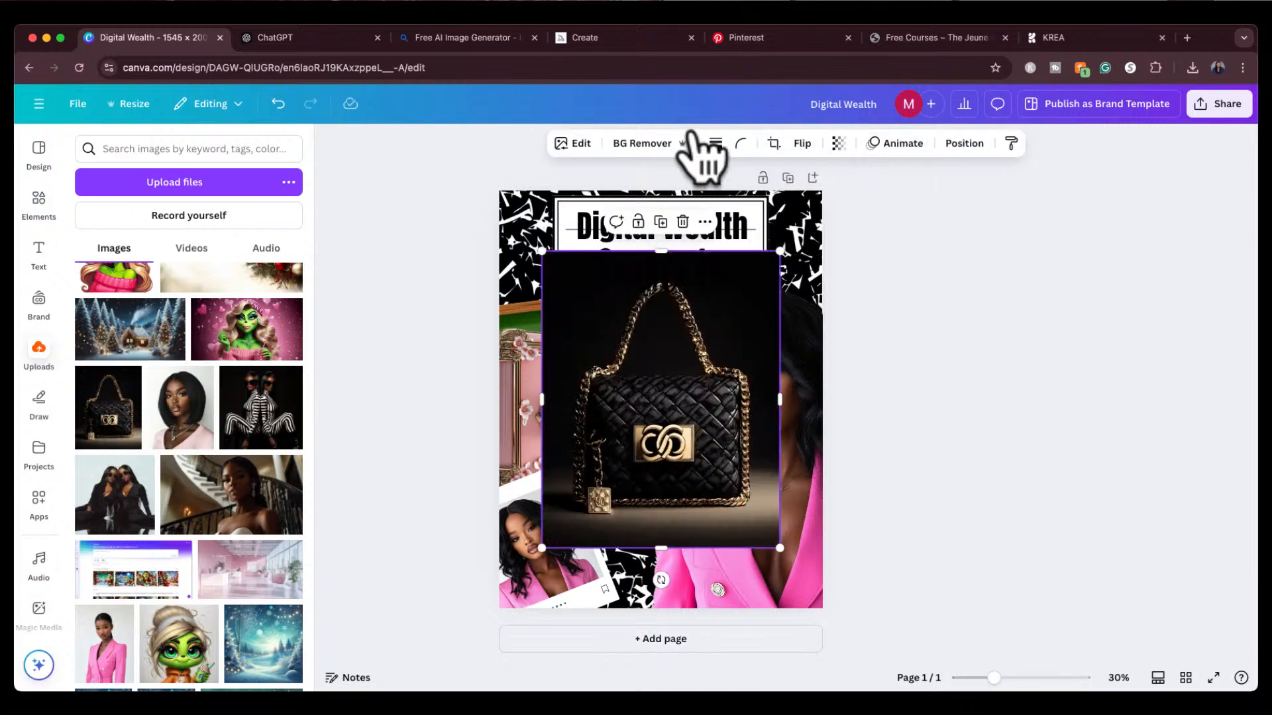
left_click(642, 143)
Step: Lower the handbag to the cover's bottom edge and layer it behind the portrait and Instagram post, in front of the money stack
left_click_drag(671, 417, 653, 515)
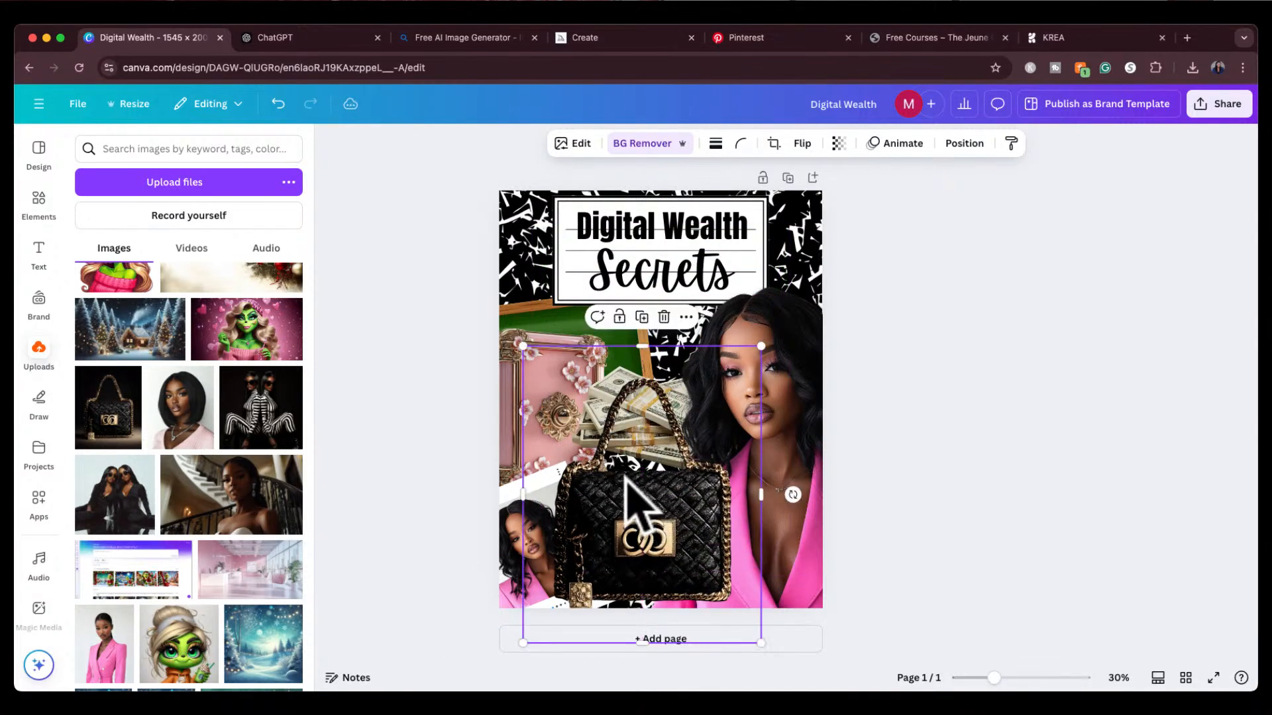
key("super+bracketleft")
key("super+bracketleft")
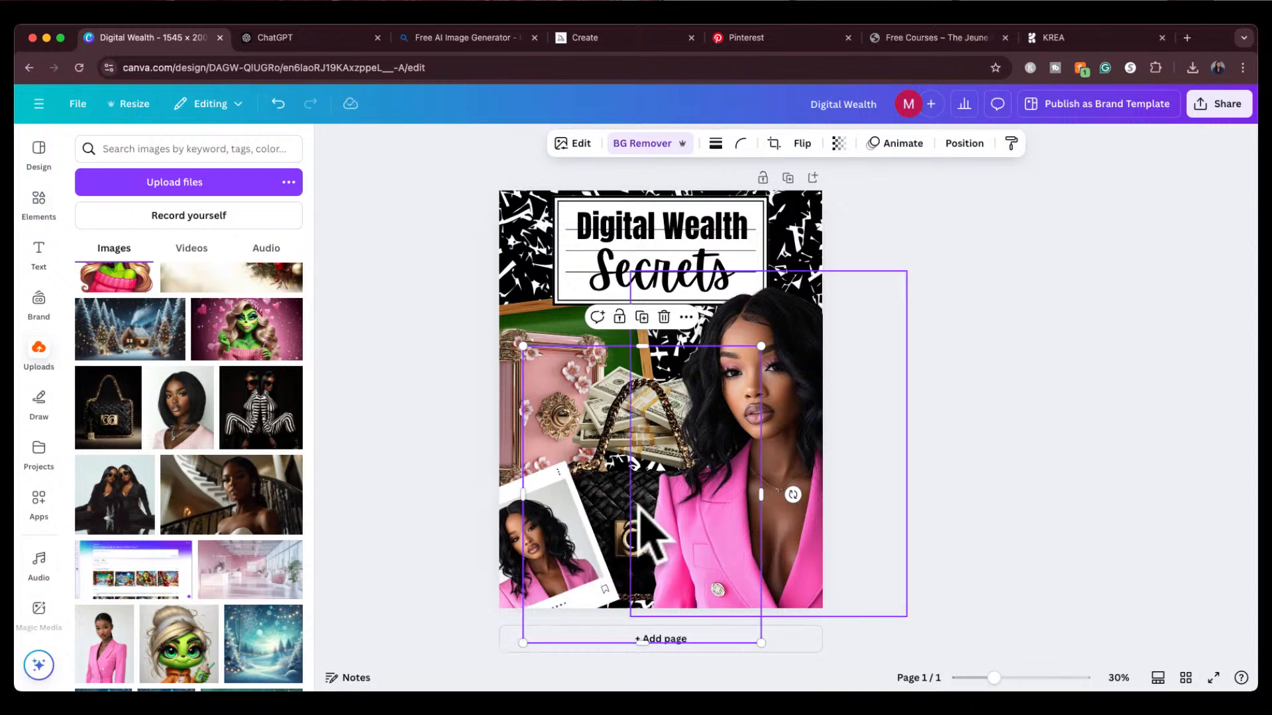
left_click_drag(616, 506, 618, 521)
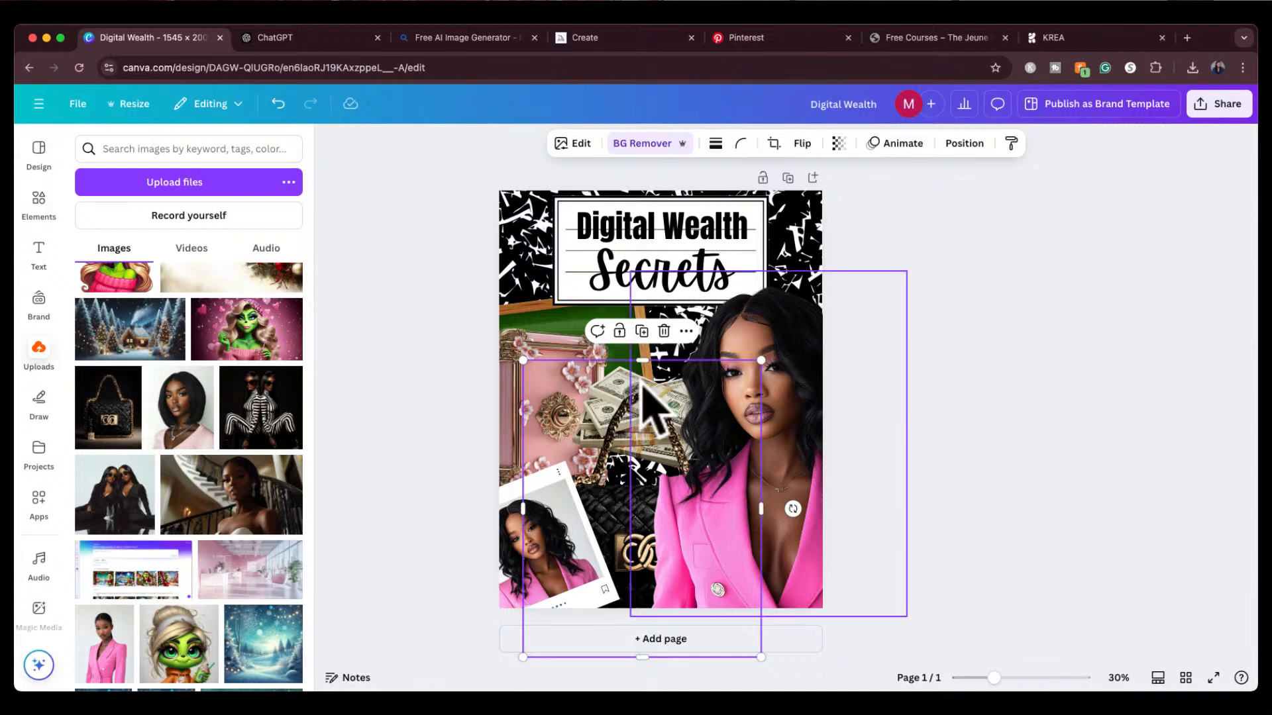
Step: Bring the money stack in front of the handbag in the layer order and move it lower on the cover
left_click(966, 144)
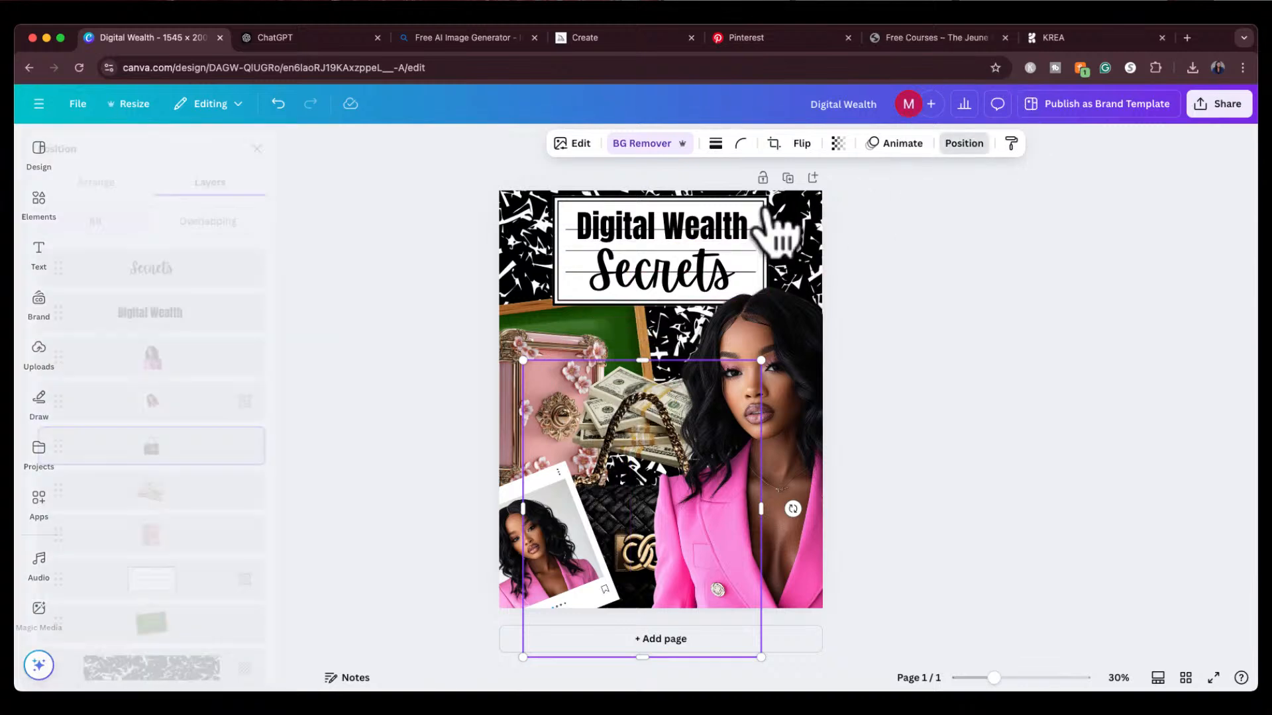
left_click_drag(182, 487, 175, 445)
left_click_drag(622, 396, 618, 448)
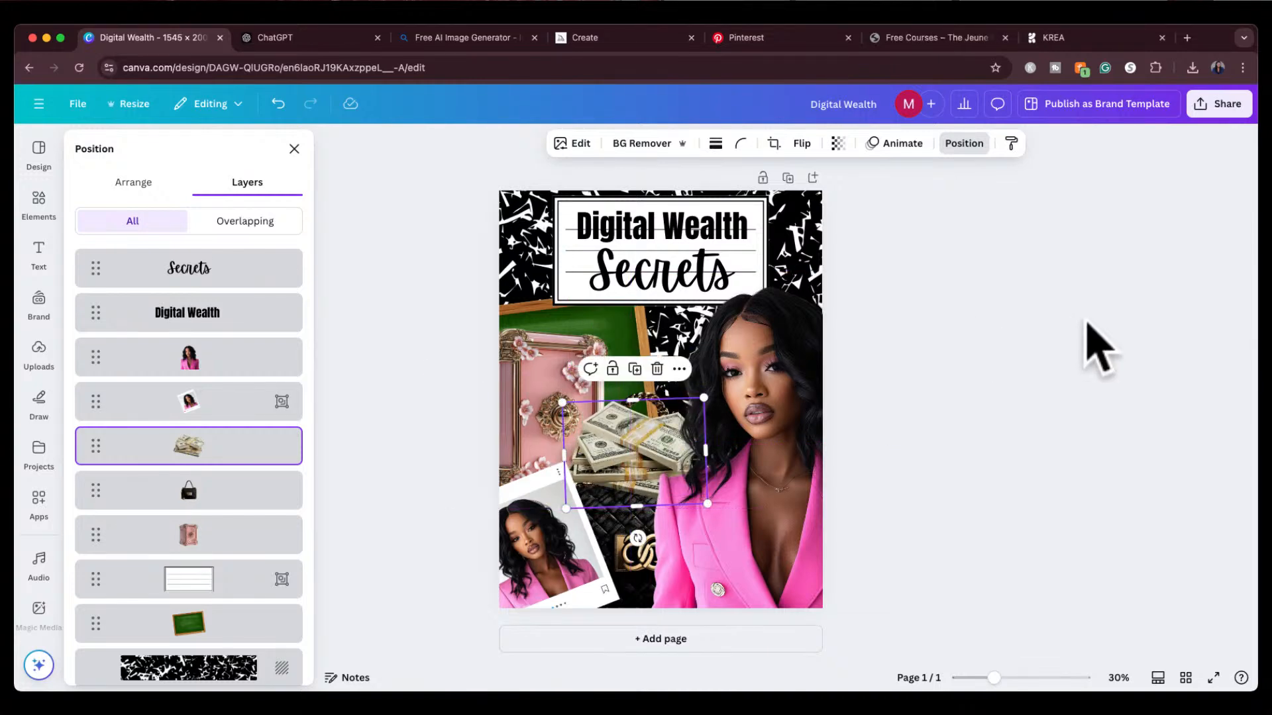
left_click(1007, 296)
left_click(965, 290)
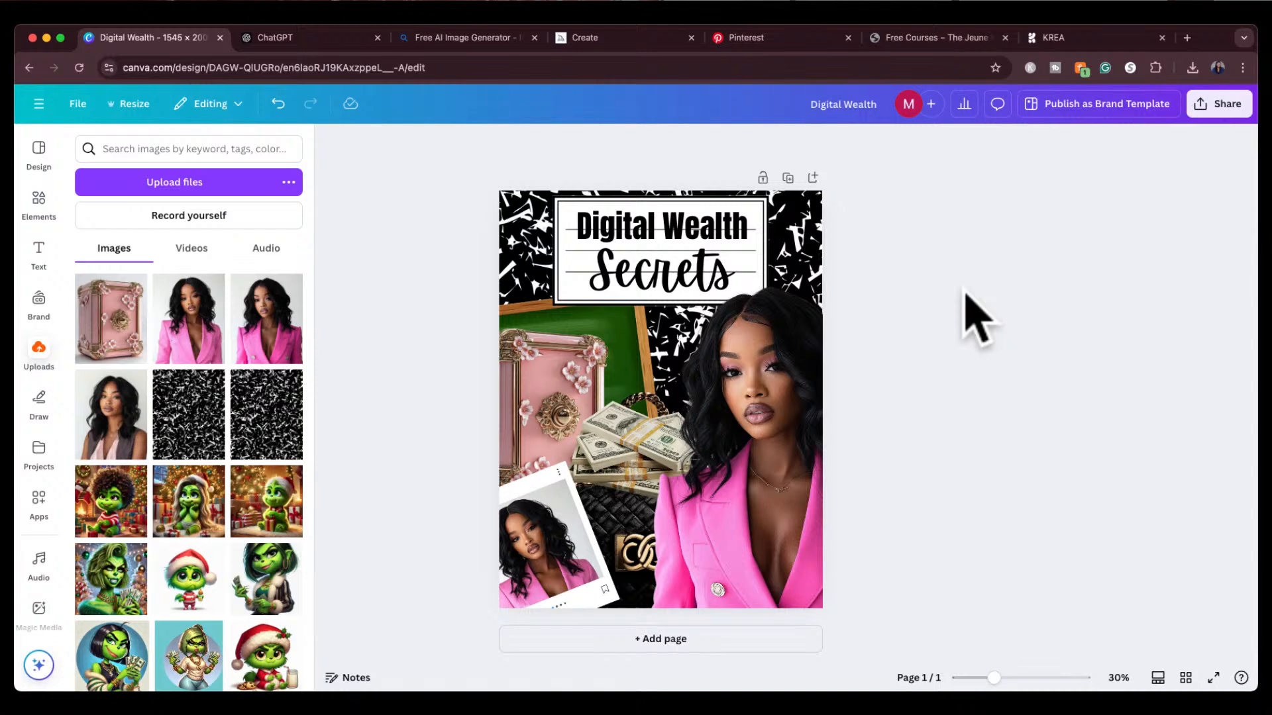
Step: Delete the money stack image from the cover
left_click_drag(610, 454, 655, 341)
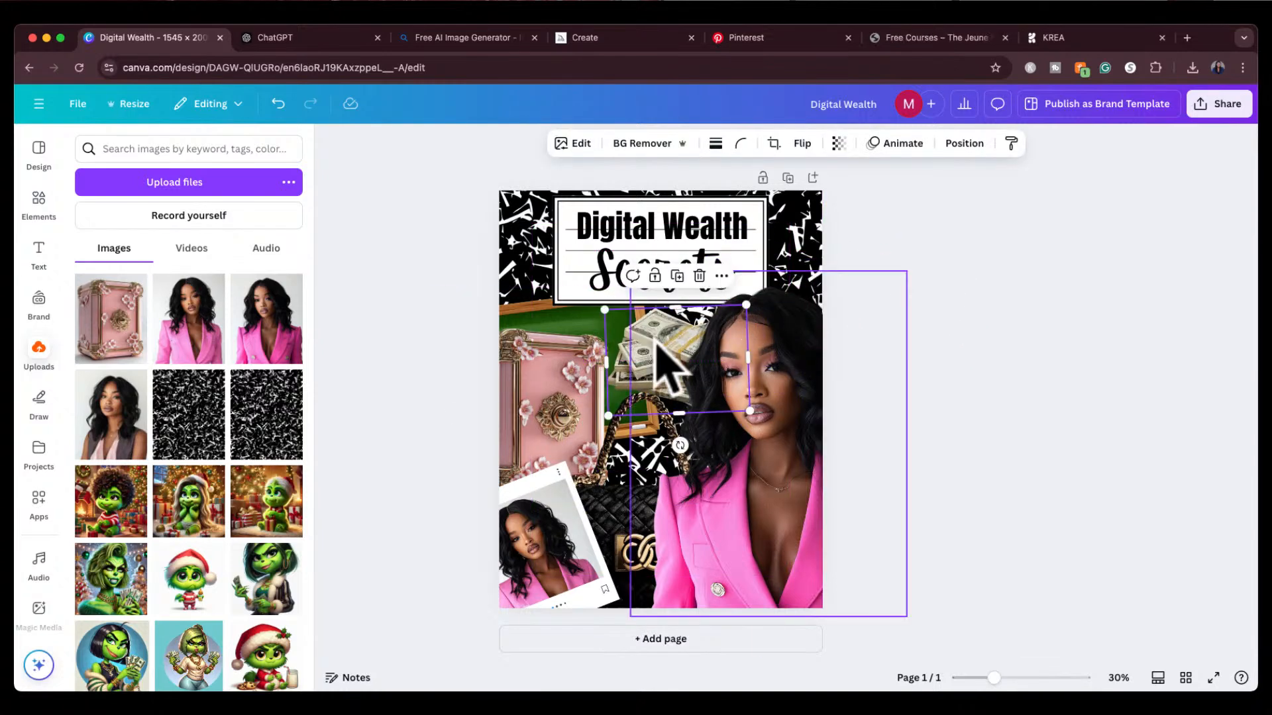
key("Delete")
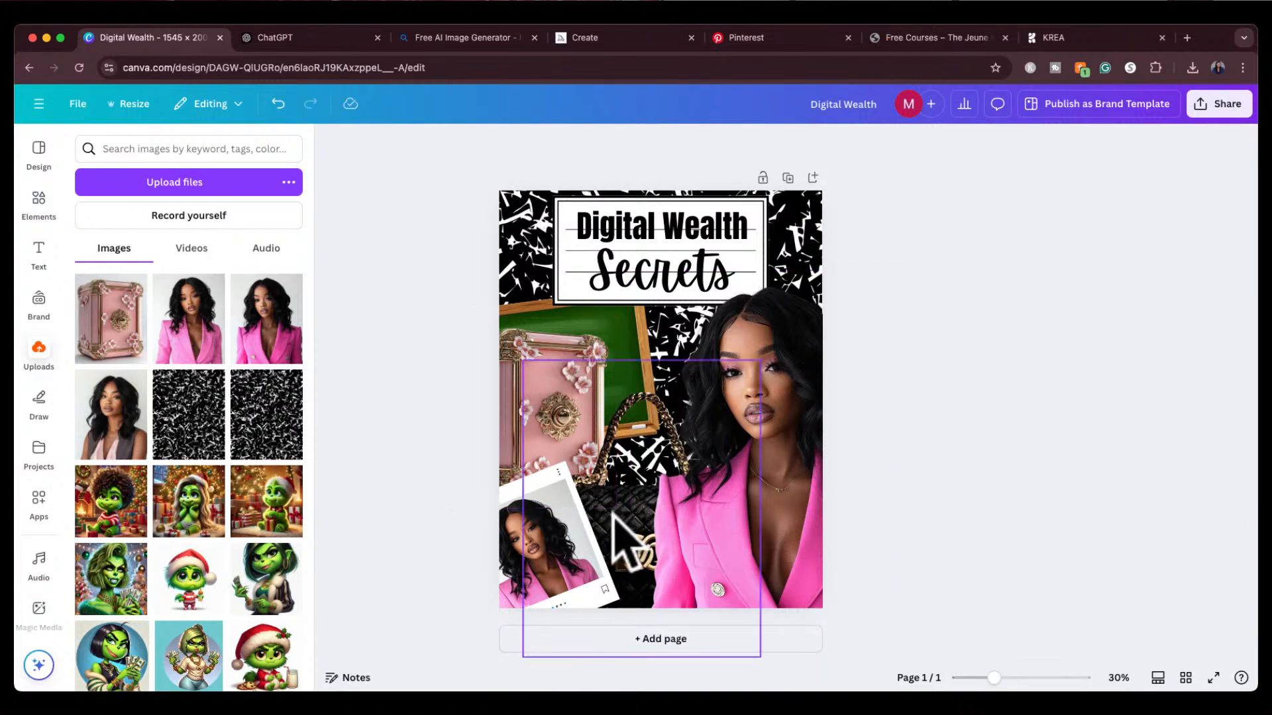
Step: Shift the pink safe slightly lower and move the black quilted handbag up between the safe and the woman
left_click_drag(508, 367, 509, 396)
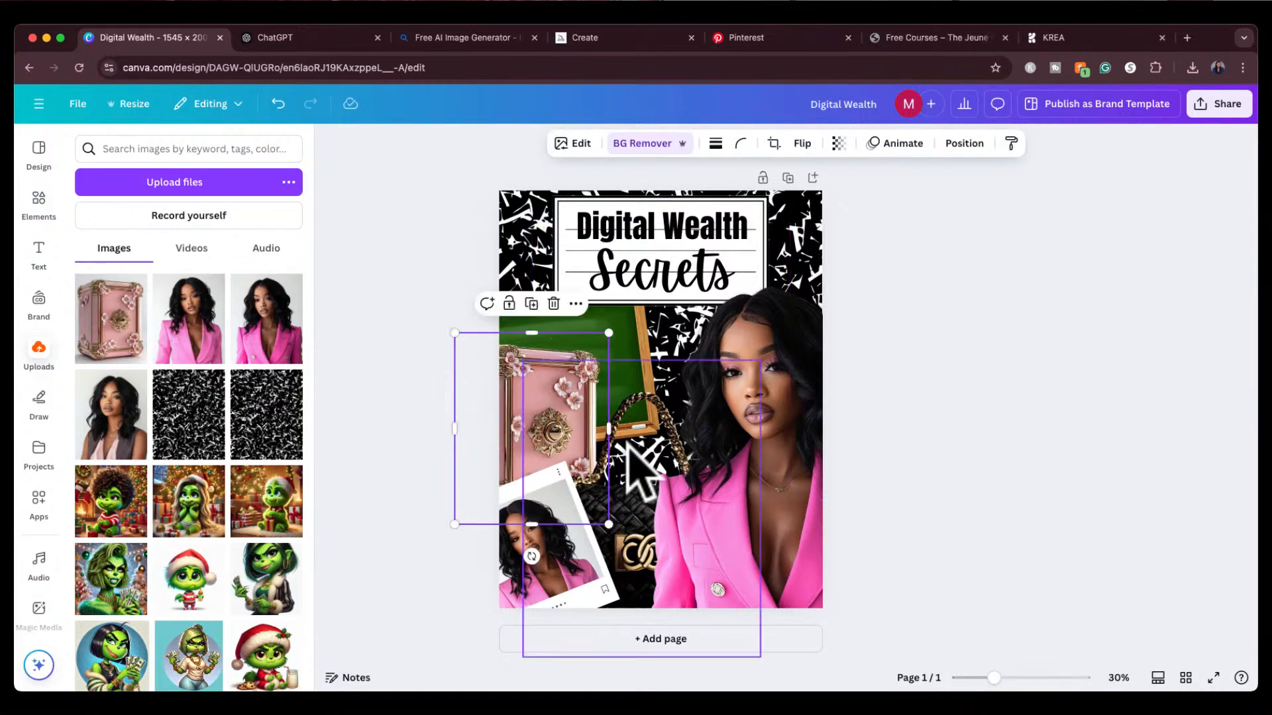
left_click(633, 506)
left_click_drag(620, 512, 641, 431)
Step: Search the uploaded images for "car" and add the front-facing pink sports car to the cover
scroll(148, 448, "down", 10)
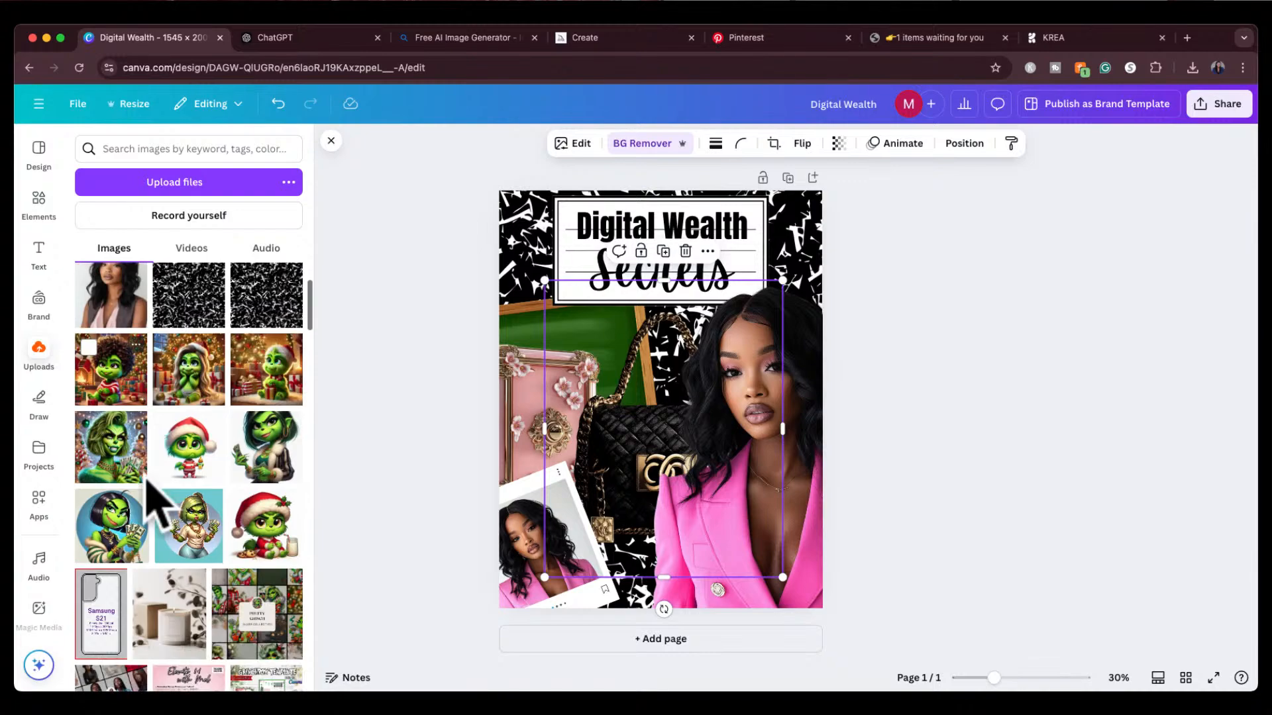
scroll(152, 504, "down", 15)
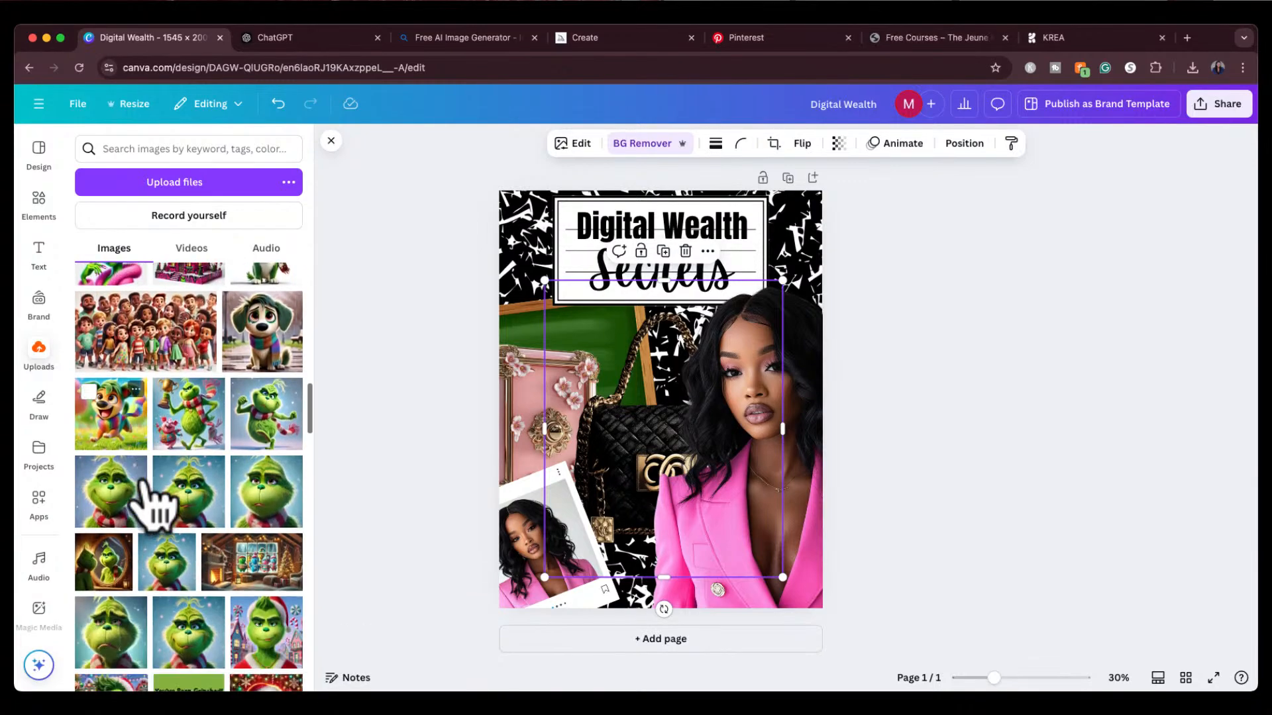
scroll(153, 503, "down", 15)
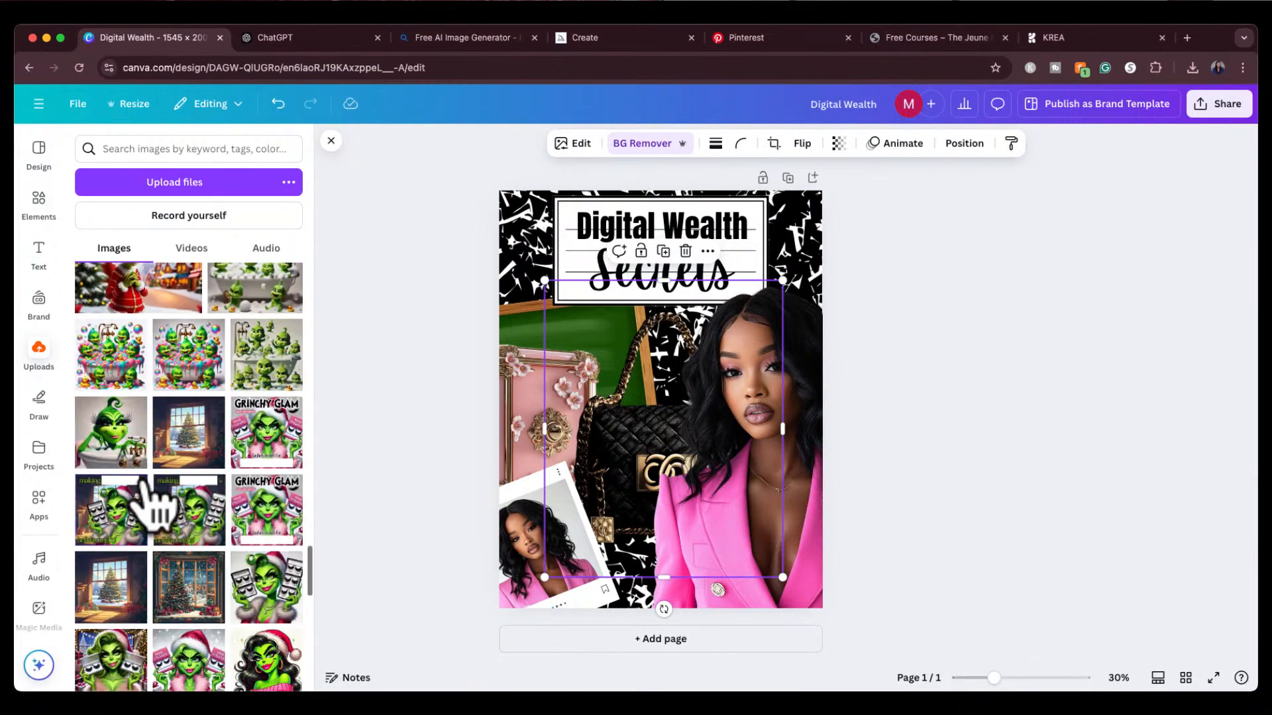
scroll(149, 500, "down", 1)
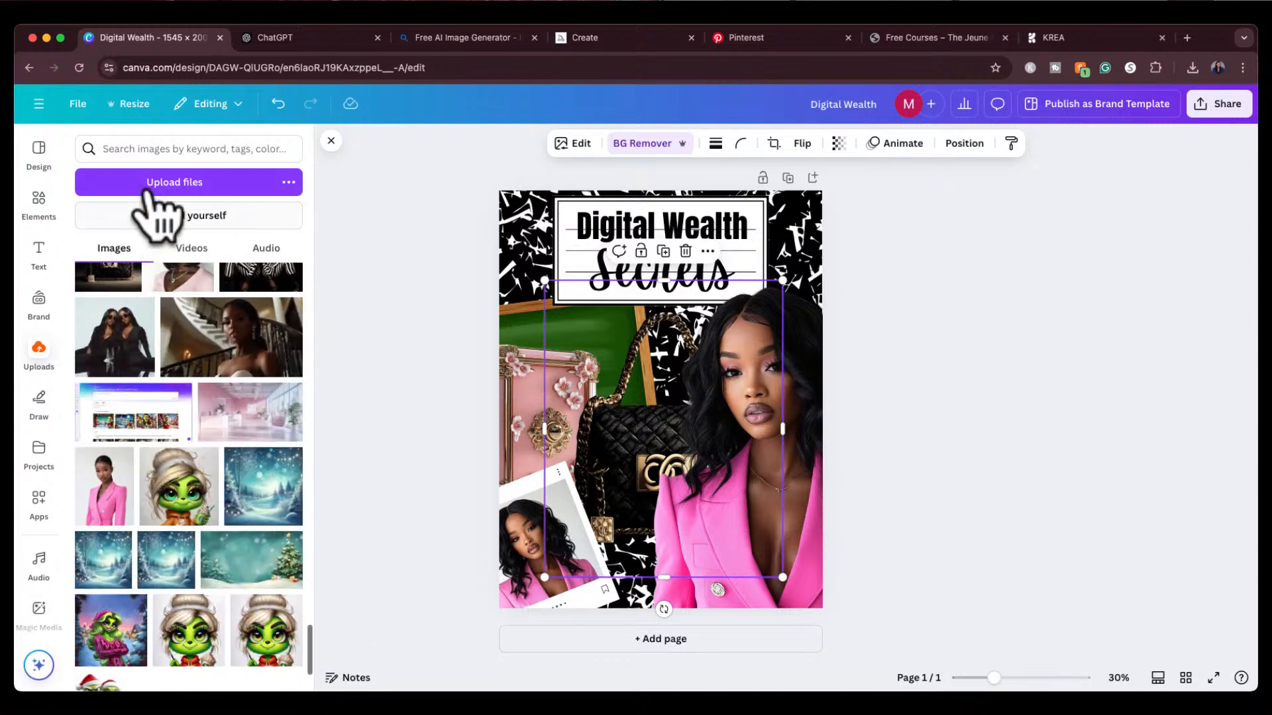
left_click(152, 149)
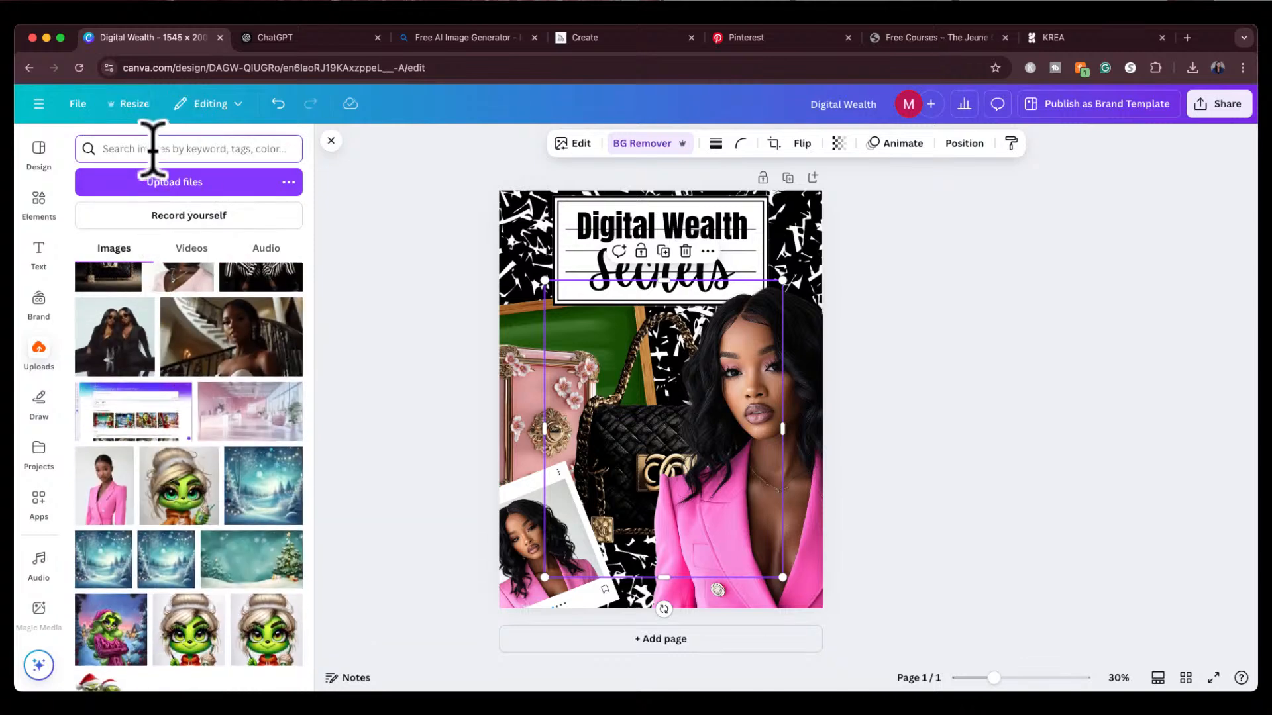
key("Return")
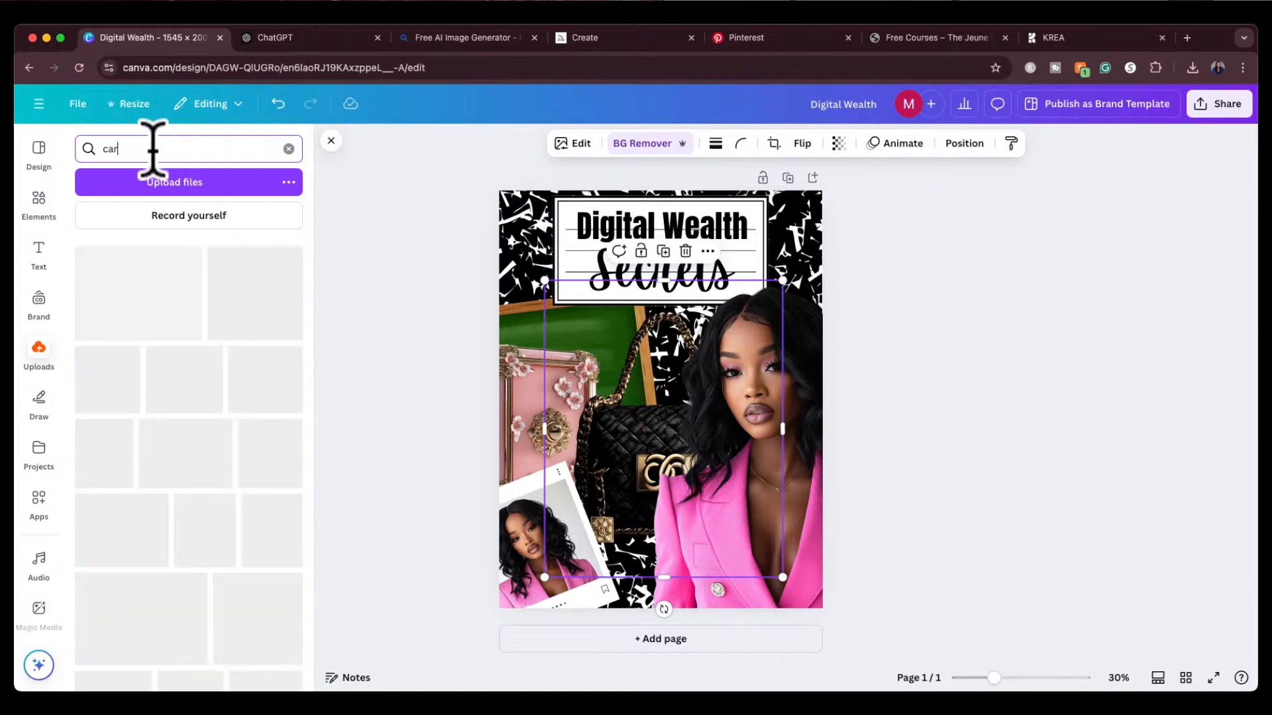
scroll(229, 559, "down", 6)
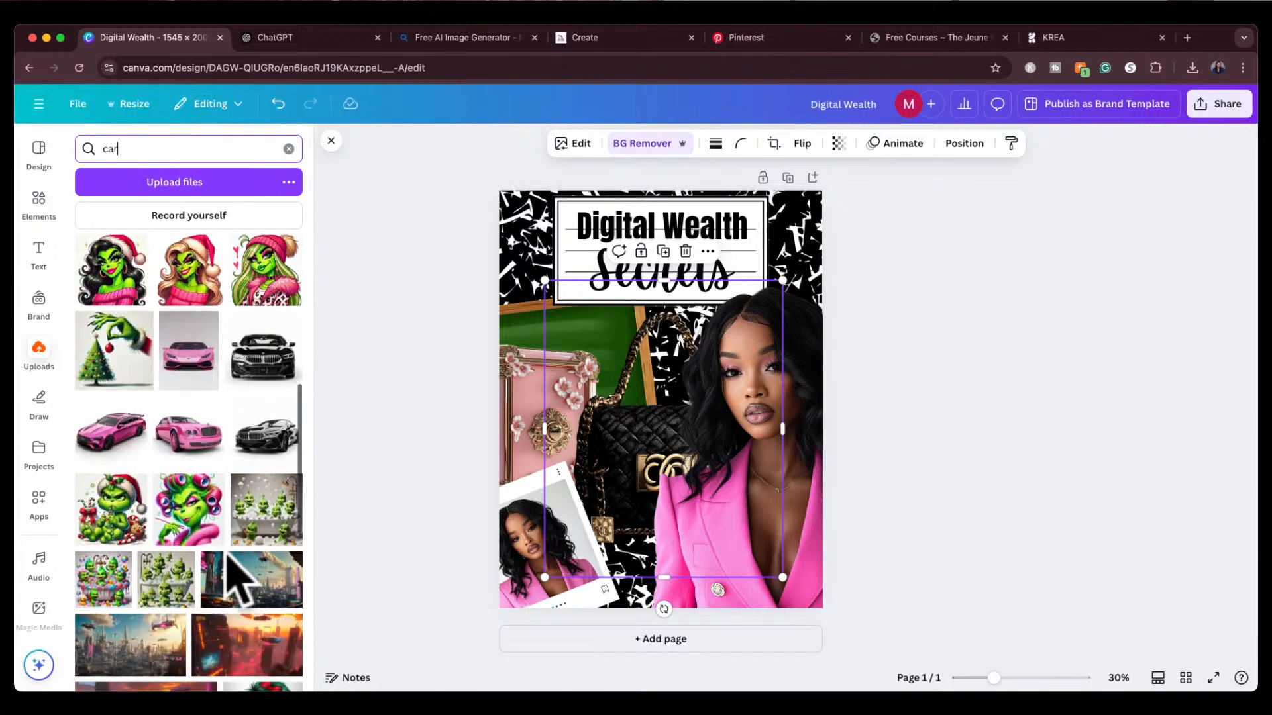
left_click(177, 358)
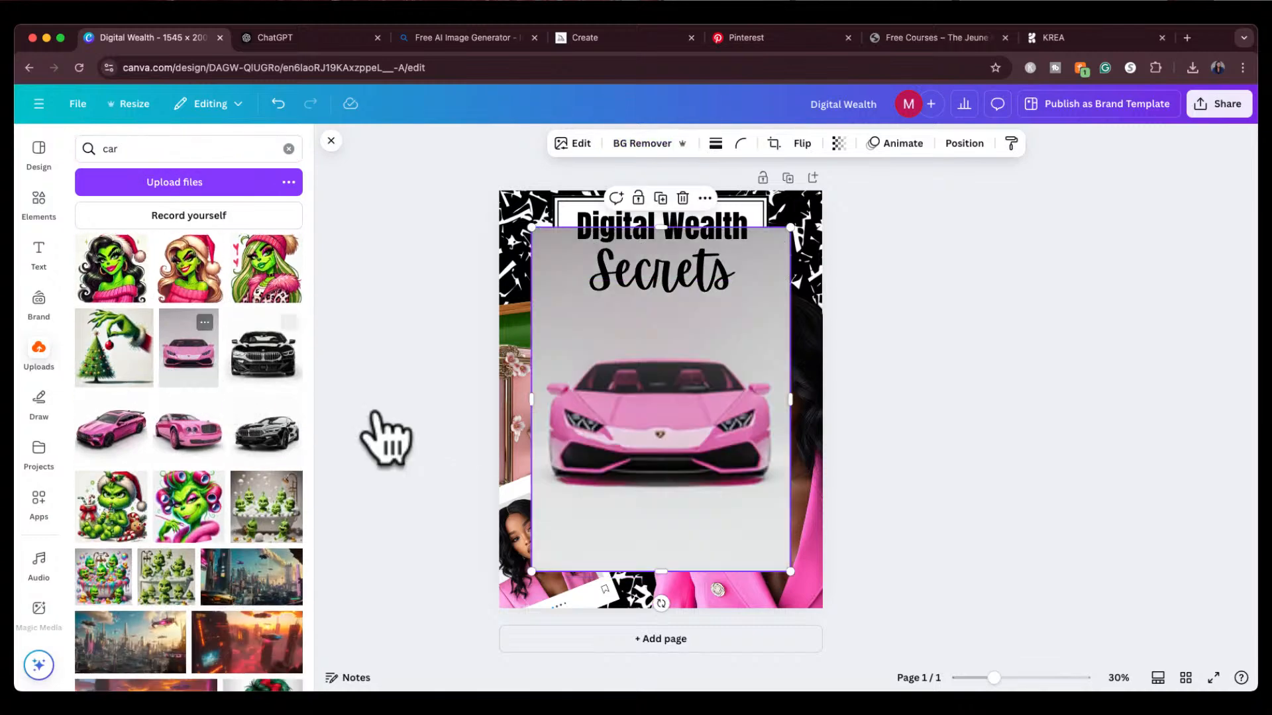
Step: Remove the car photo's background, shrink it to about 762 × 1,016, and place it at the cover's bottom beside the polaroid
left_click(655, 143)
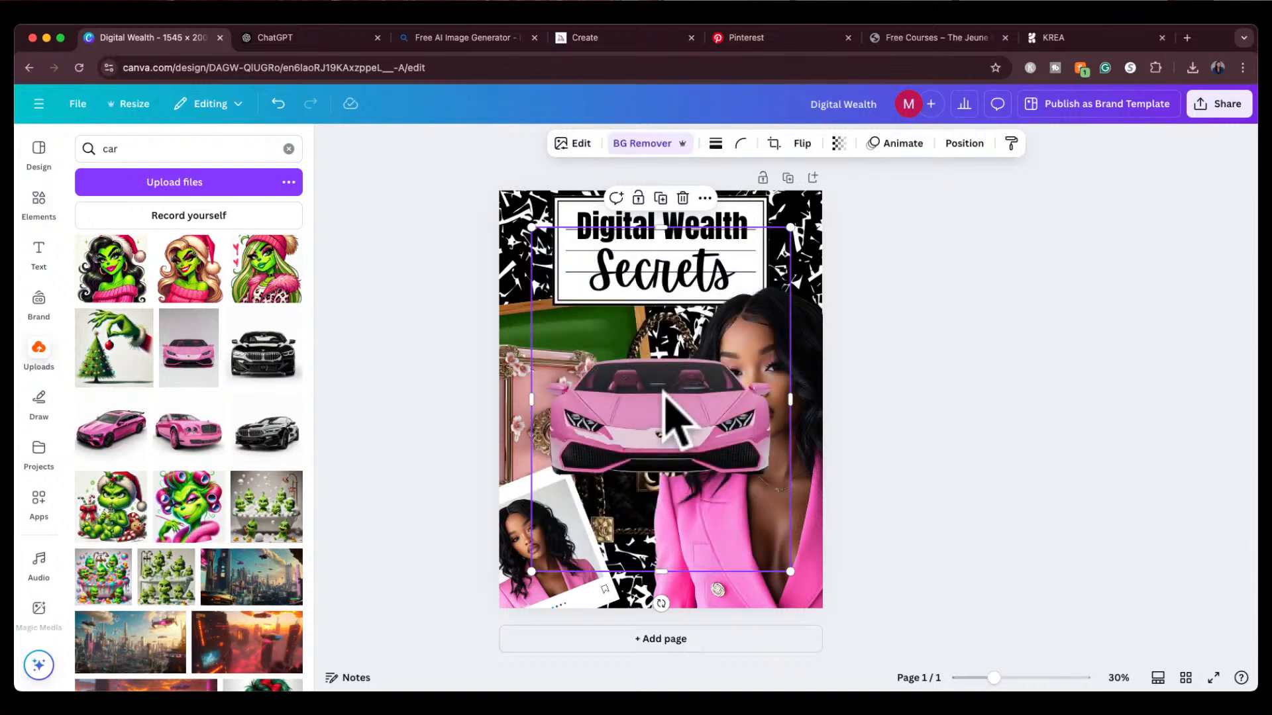
left_click_drag(533, 228, 639, 369)
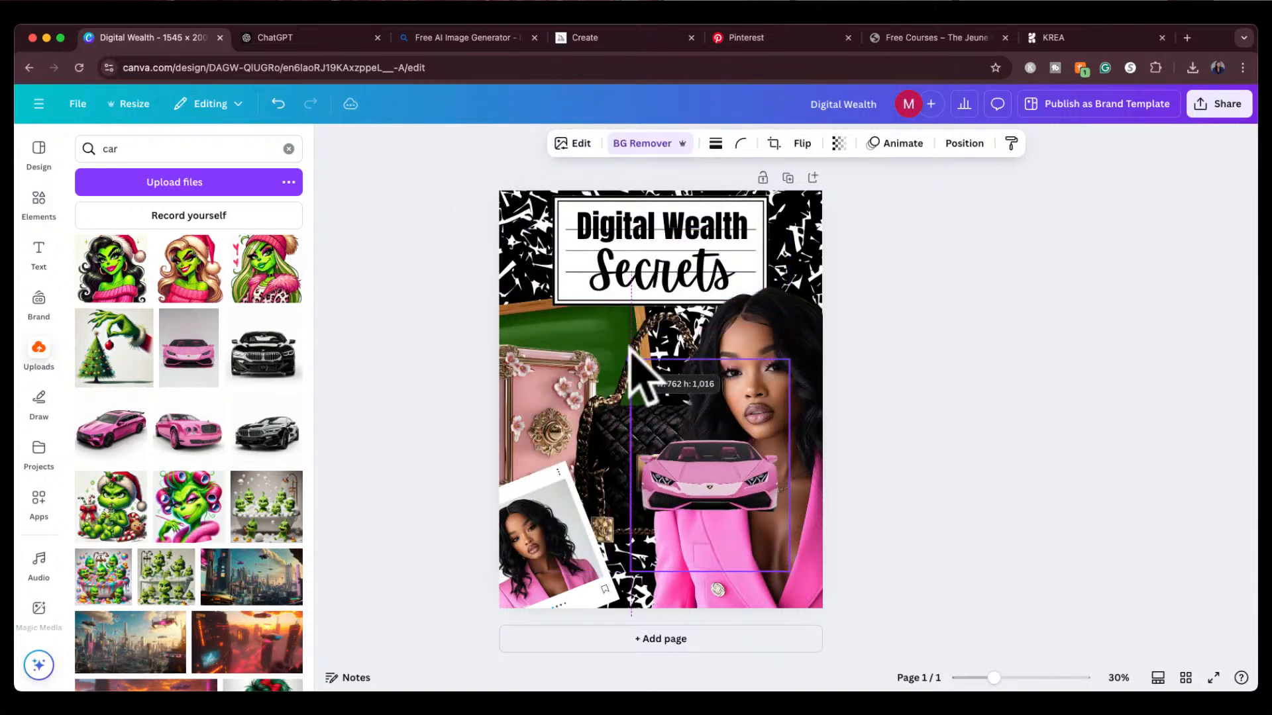
left_click_drag(683, 506, 625, 582)
left_click(1027, 456)
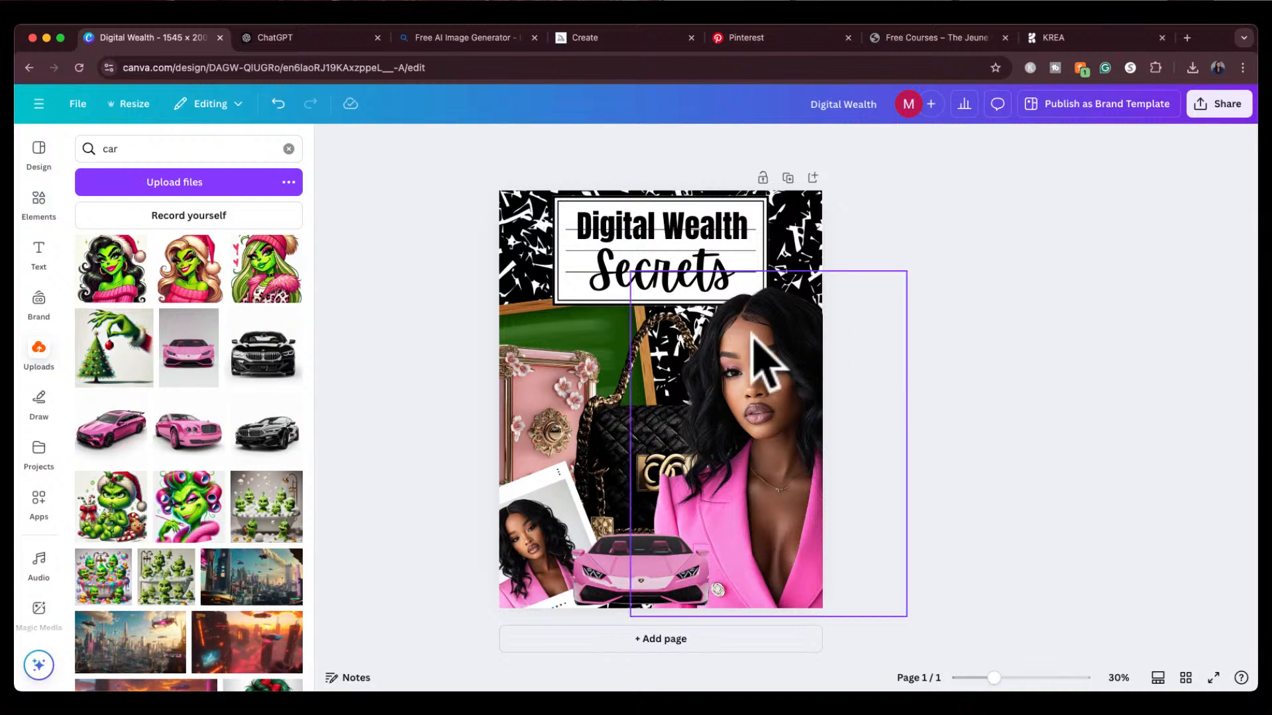
left_click(846, 265)
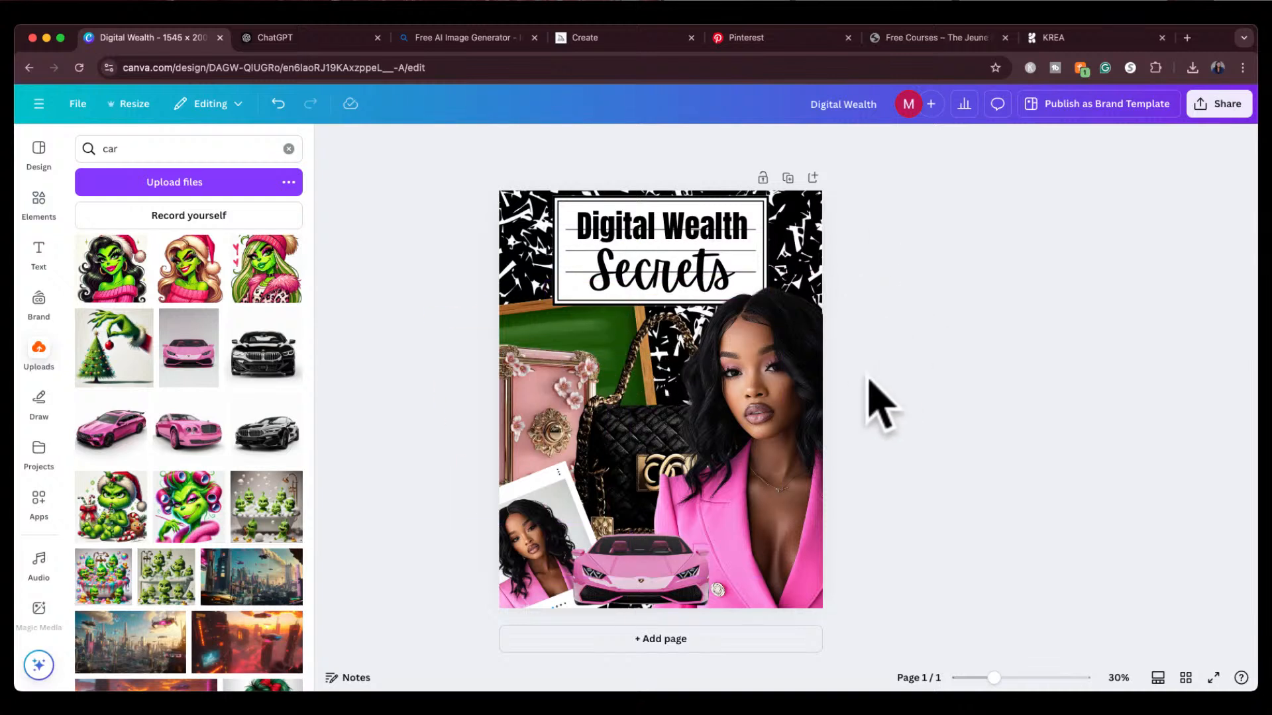
Step: Switch to Pinterest and examine the ebook cover search results for background and layout ideas
left_click(768, 37)
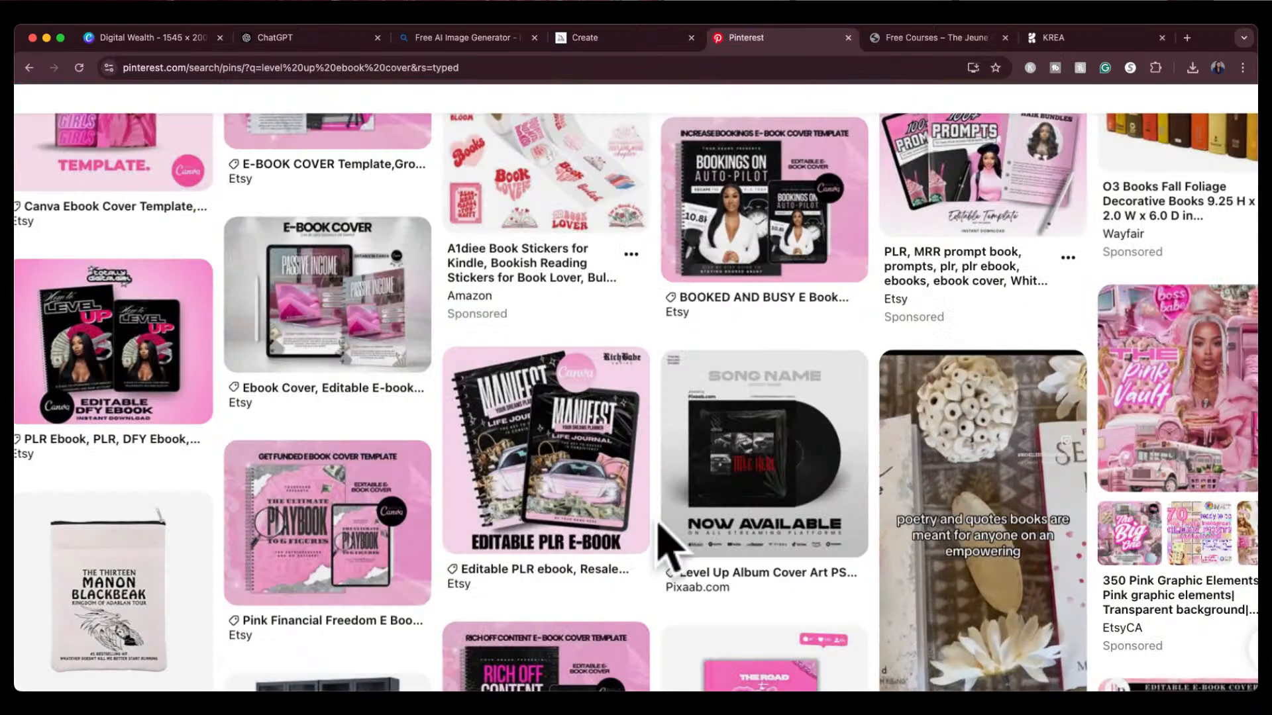
scroll(656, 540, "down", 5)
scroll(659, 556, "down", 2)
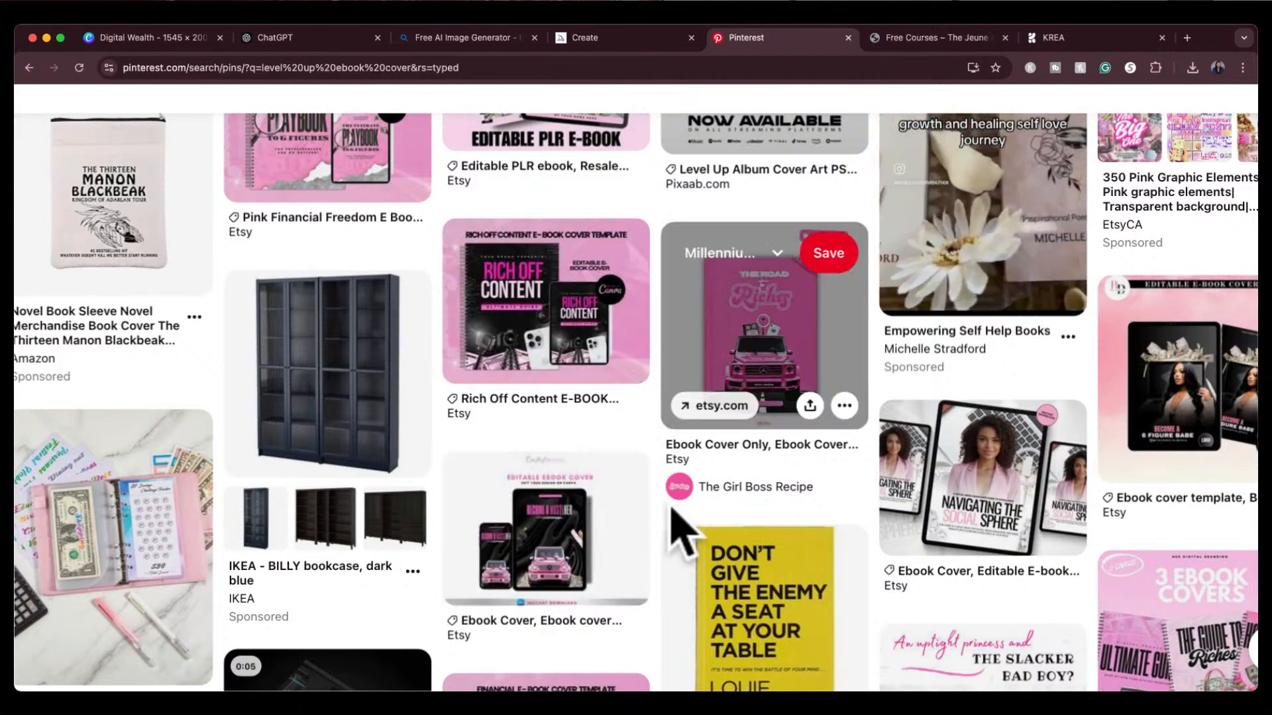
scroll(677, 523, "down", 2)
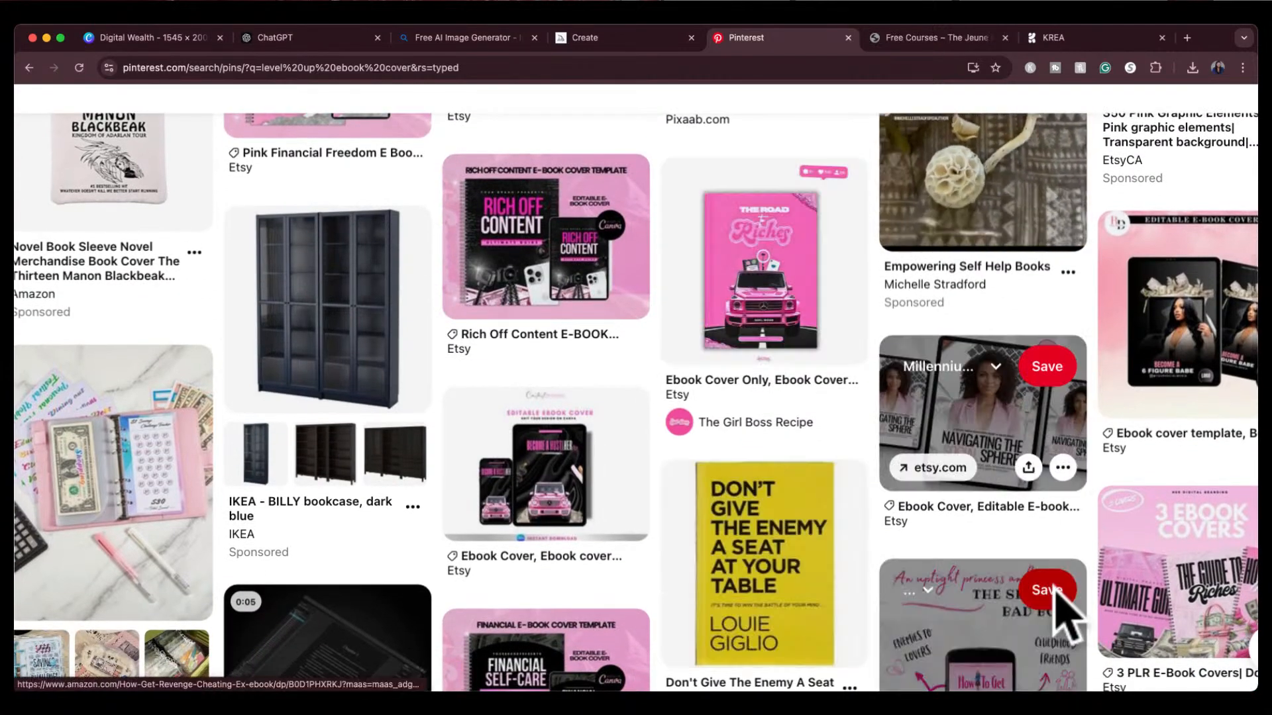
scroll(1037, 563, "down", 6)
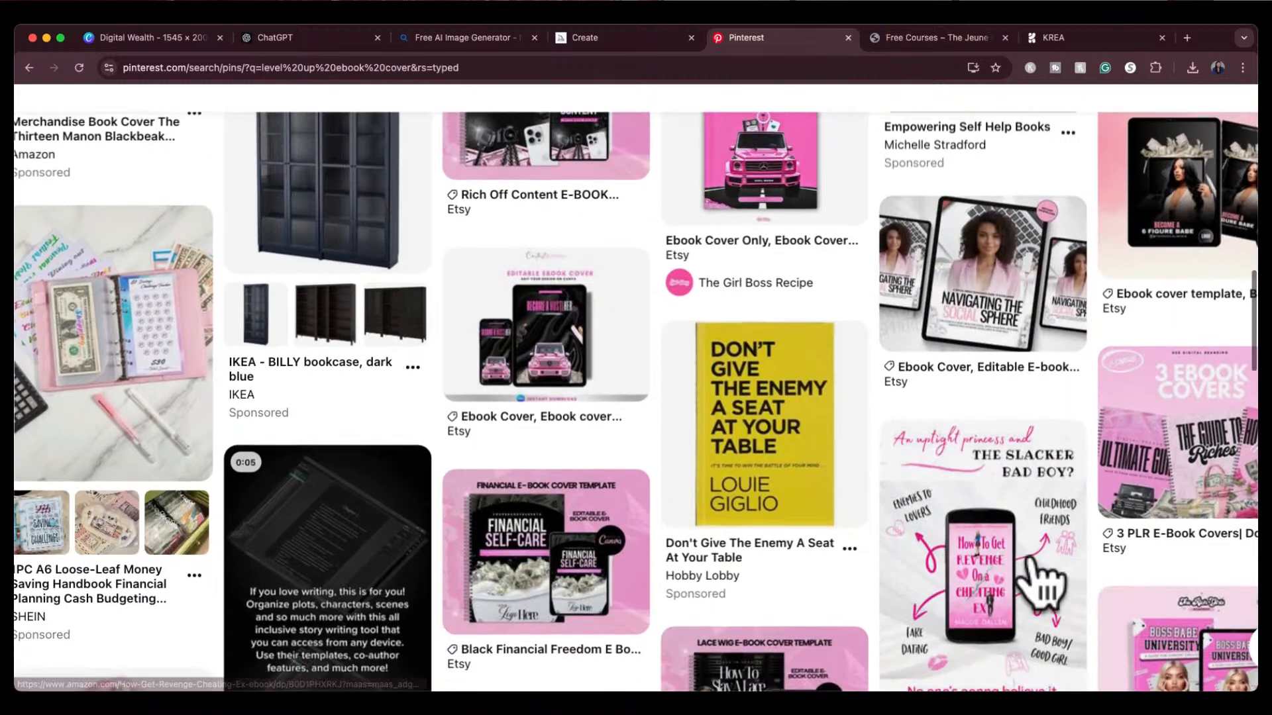
scroll(1040, 583, "down", 1)
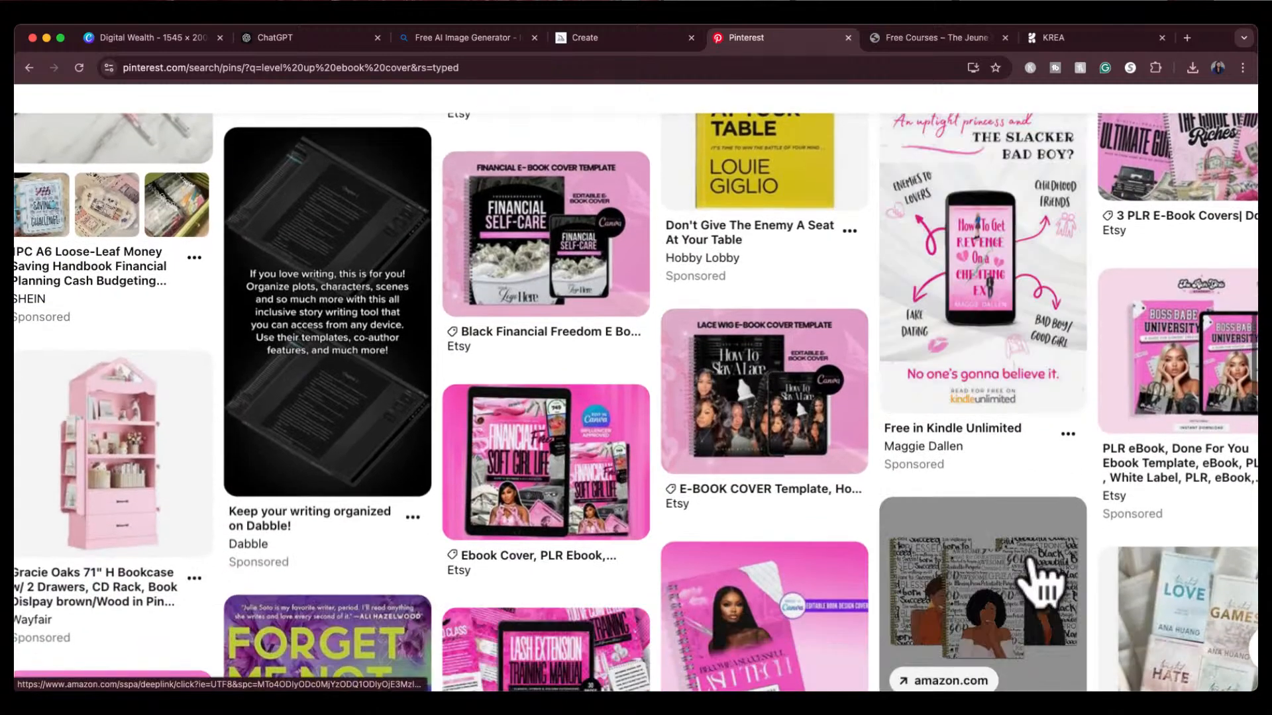
scroll(1040, 583, "up", 1)
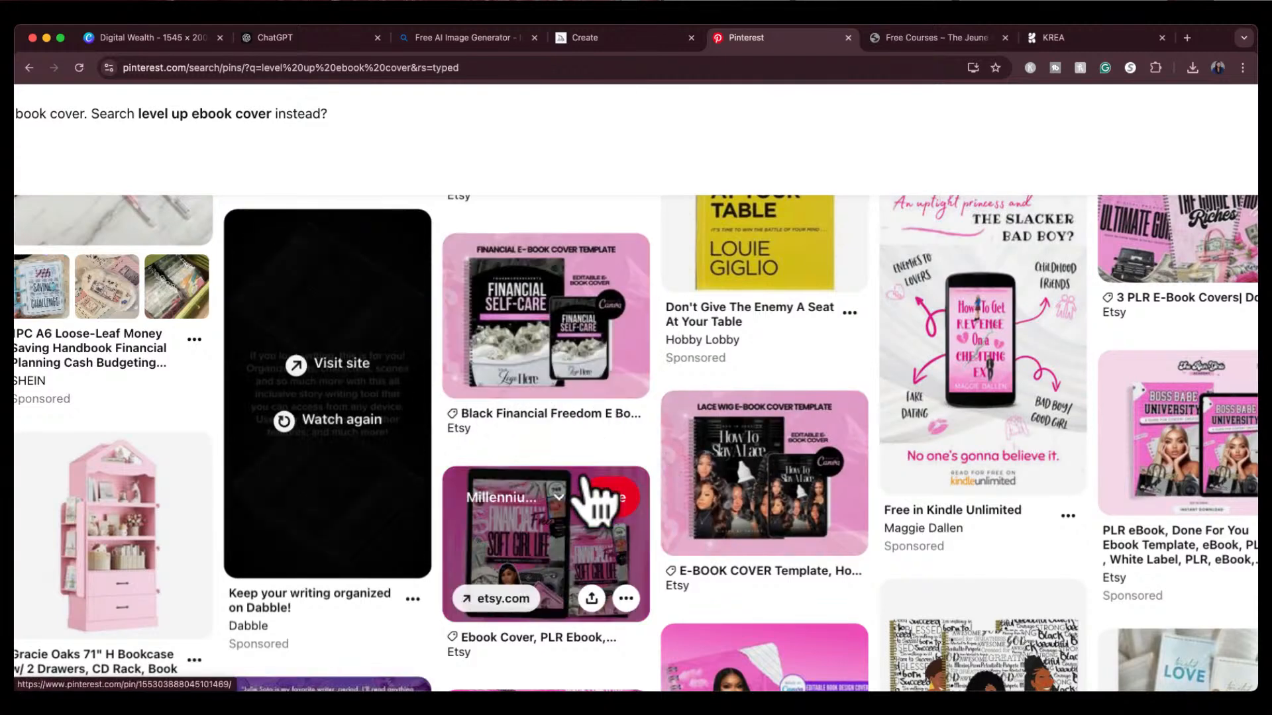
scroll(596, 497, "down", 2)
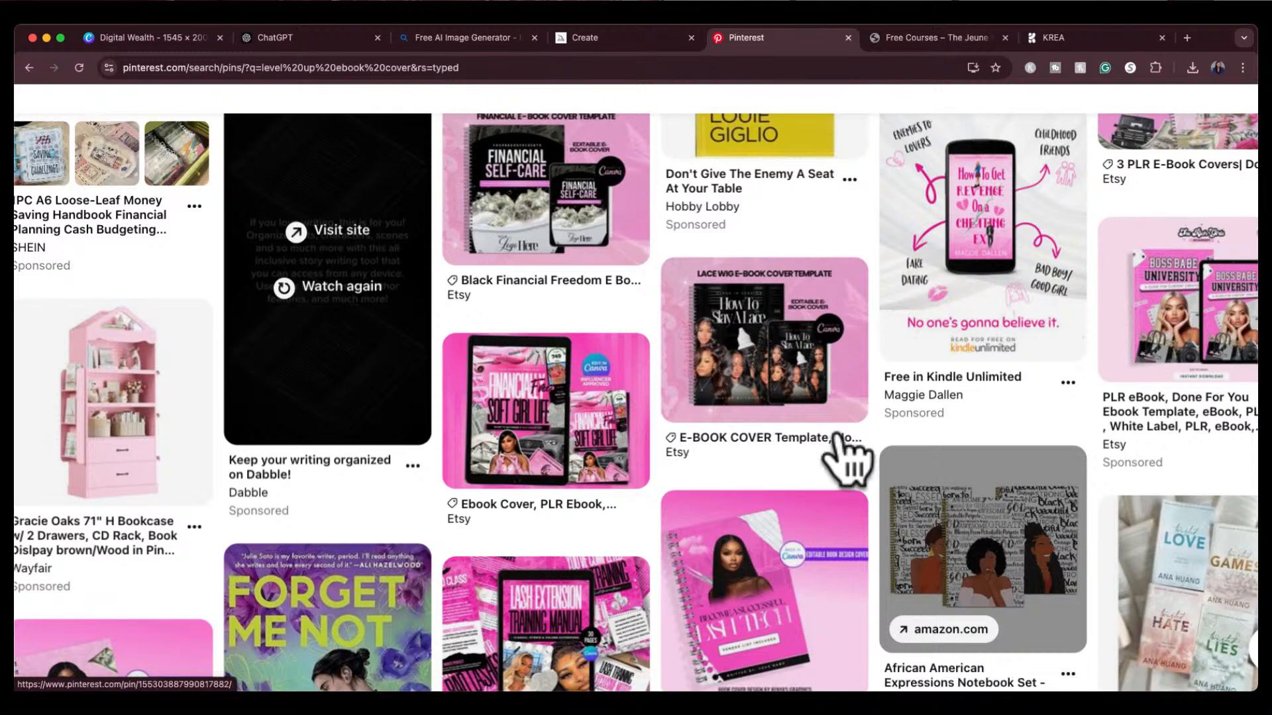
scroll(846, 460, "down", 3)
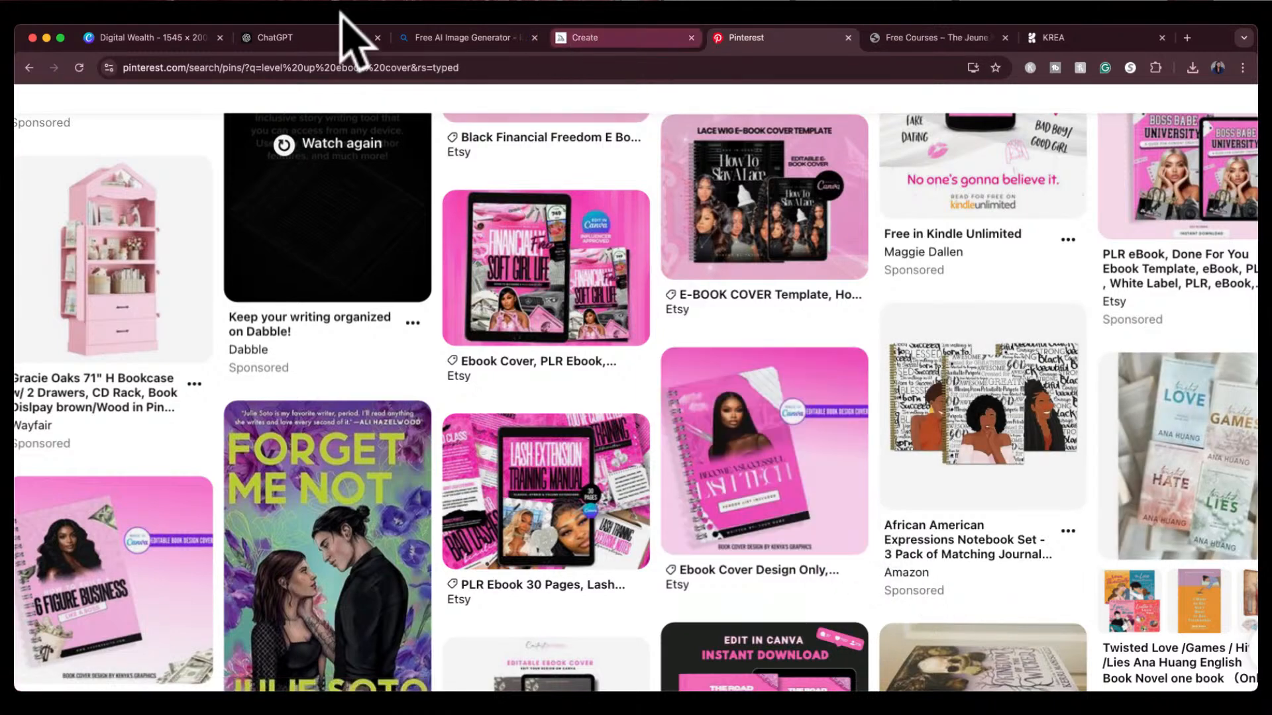
Step: Move the Canva design's browser tab next to Pinterest and add a blank second page to the design
left_click_drag(179, 38, 610, 52)
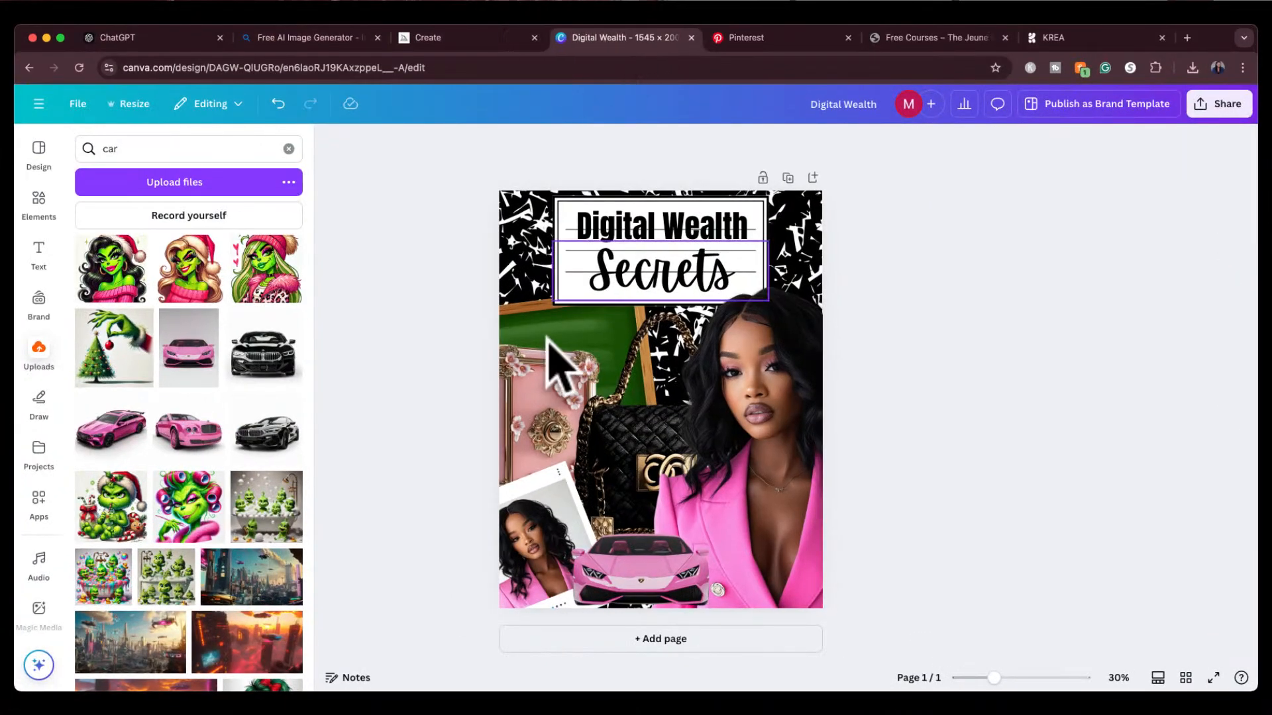
left_click(606, 640)
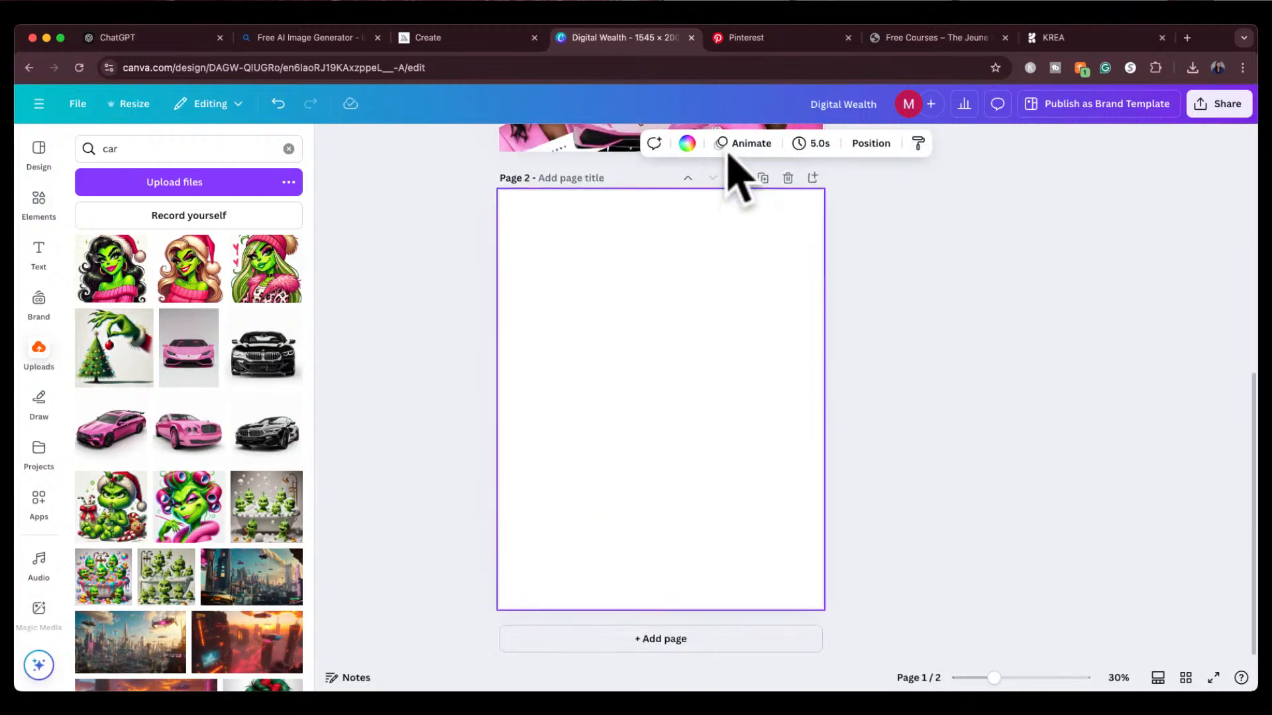
left_click(768, 40)
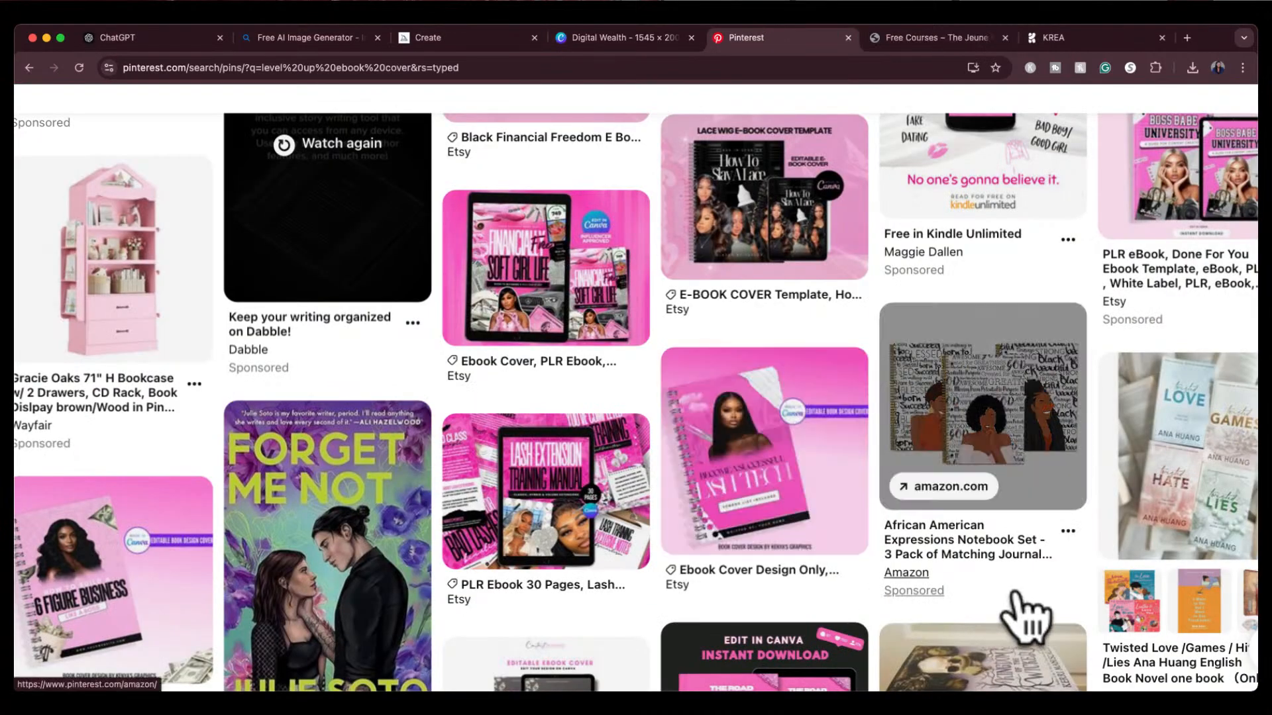
Step: Search the uploaded images for "office" and try the pink lobby photo on page 2, removing it again
left_click(604, 40)
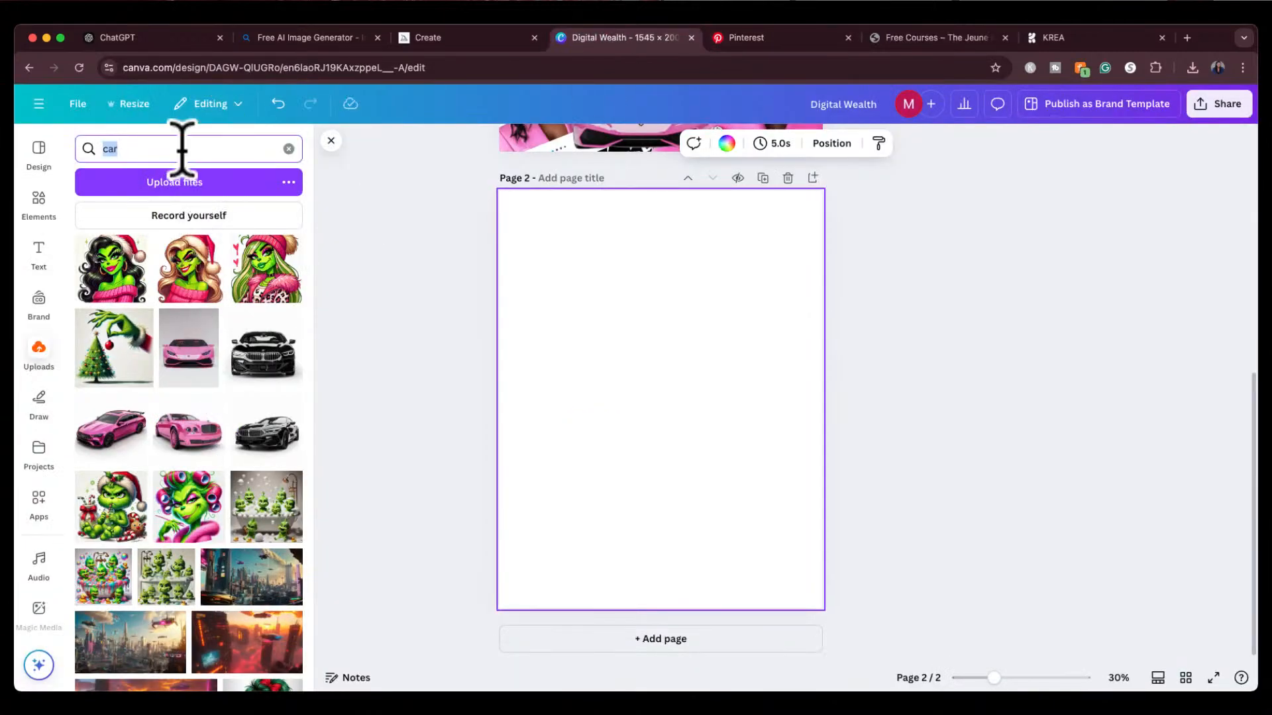
key("Return")
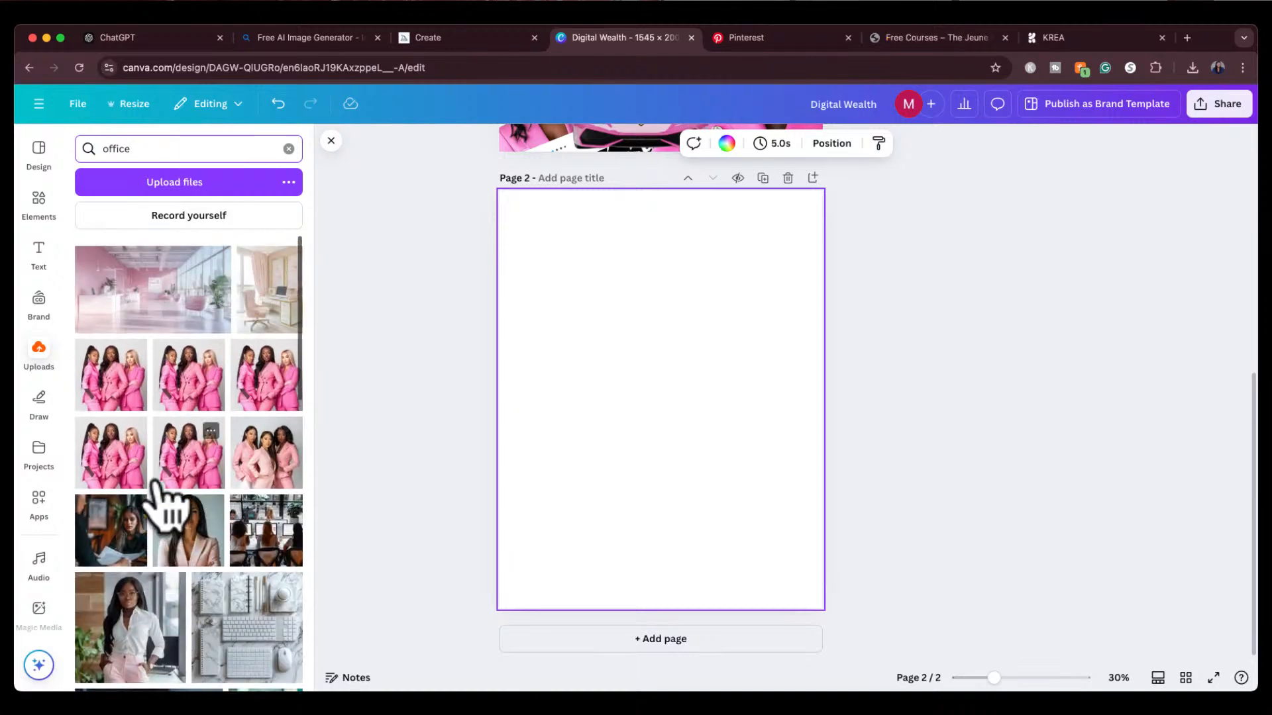
left_click(162, 308)
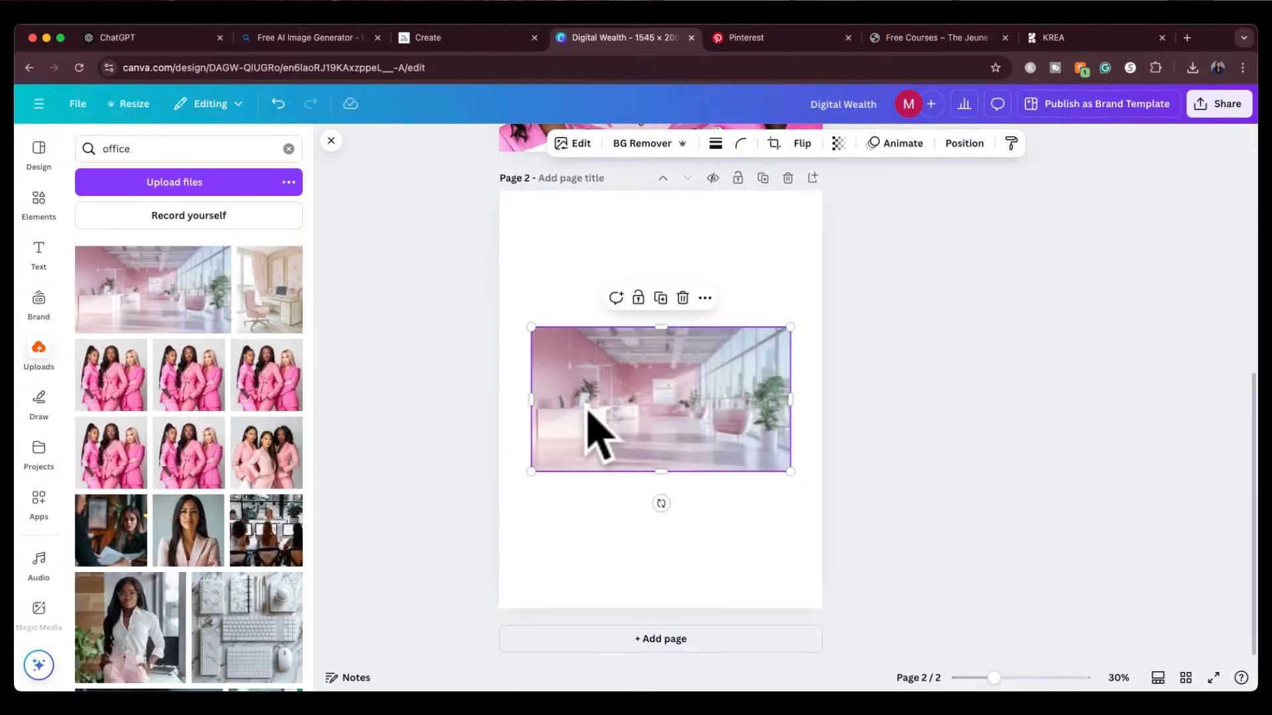
key("Delete")
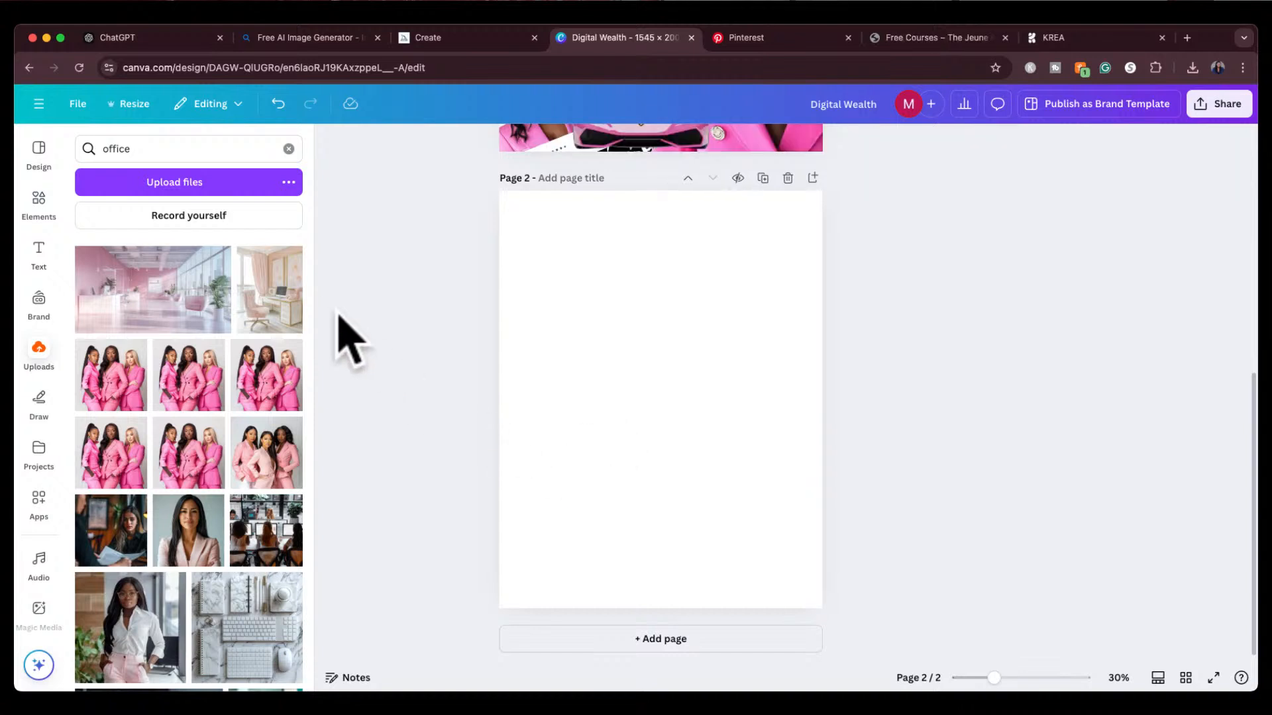
Step: Add the office photo with the desk and tufted pink chair to page 2 and enlarge it to cover the whole page
left_click(284, 298)
left_click_drag(662, 440, 626, 382)
left_click_drag(759, 536, 828, 604)
left_click_drag(818, 402, 823, 401)
left_click(747, 38)
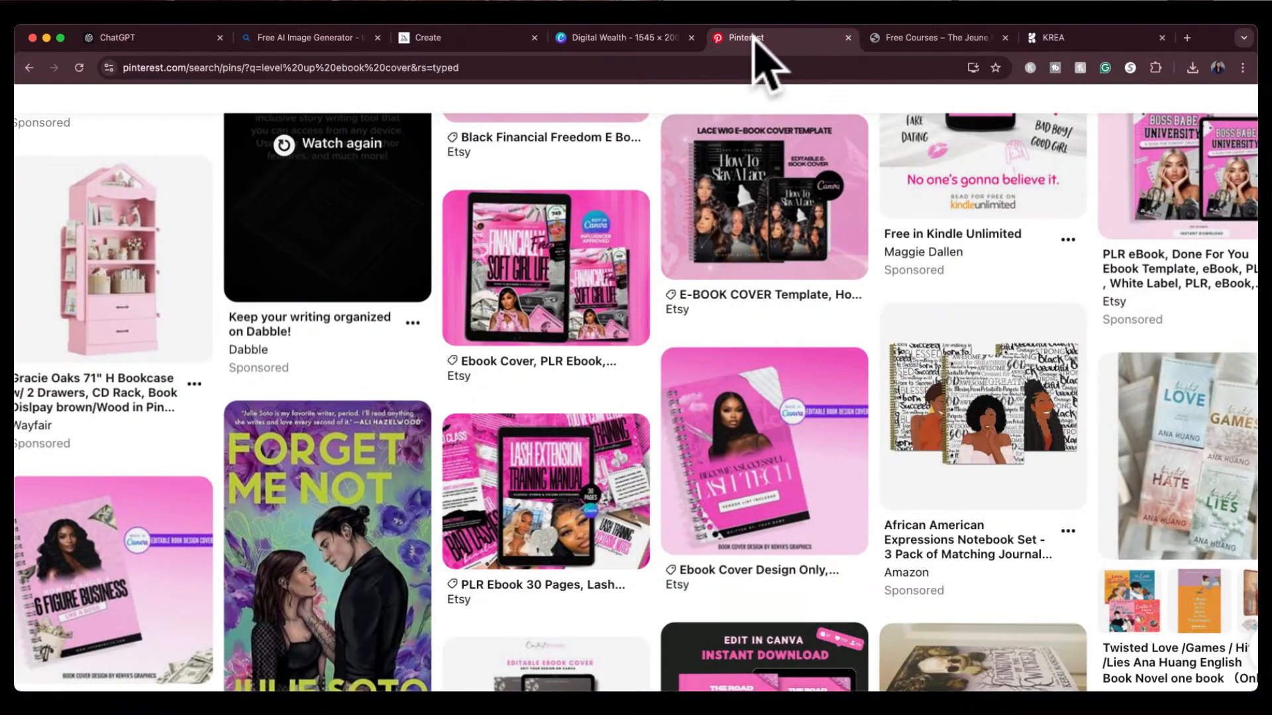
left_click(641, 41)
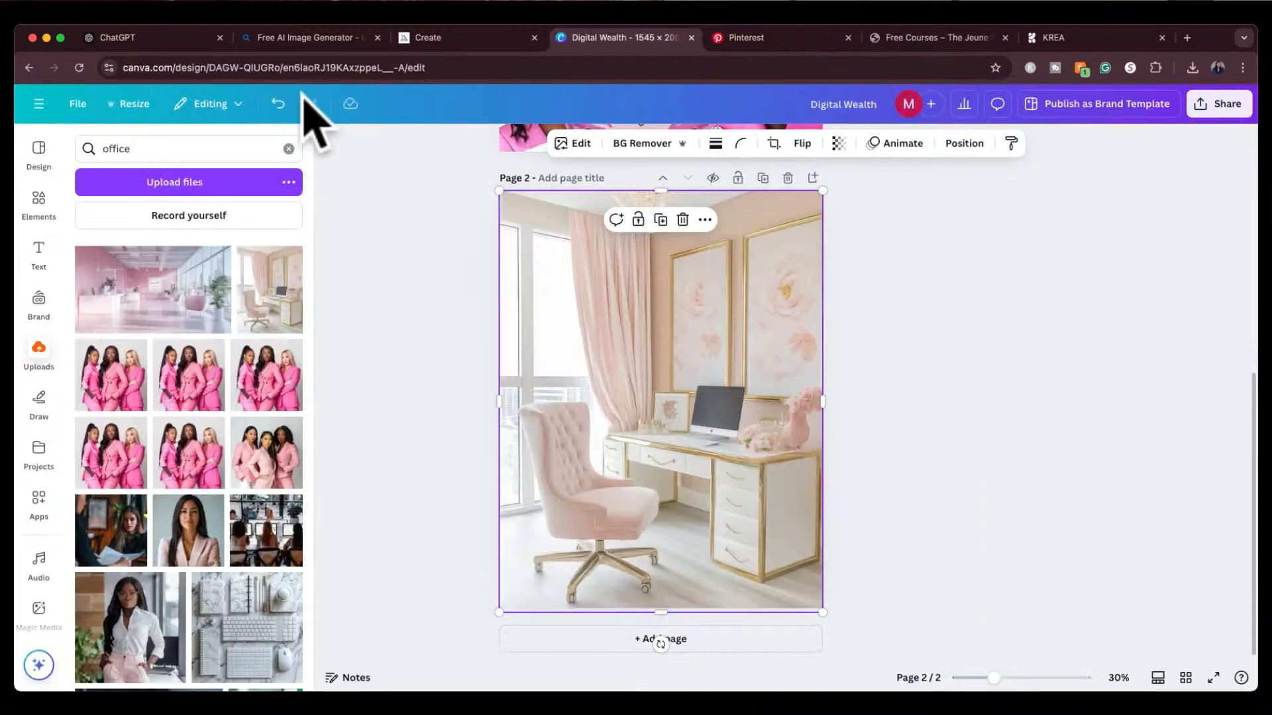
Step: Search the elements for "shape", add a square to page 2 and colour it with the pink from the brand palette
left_click(35, 201)
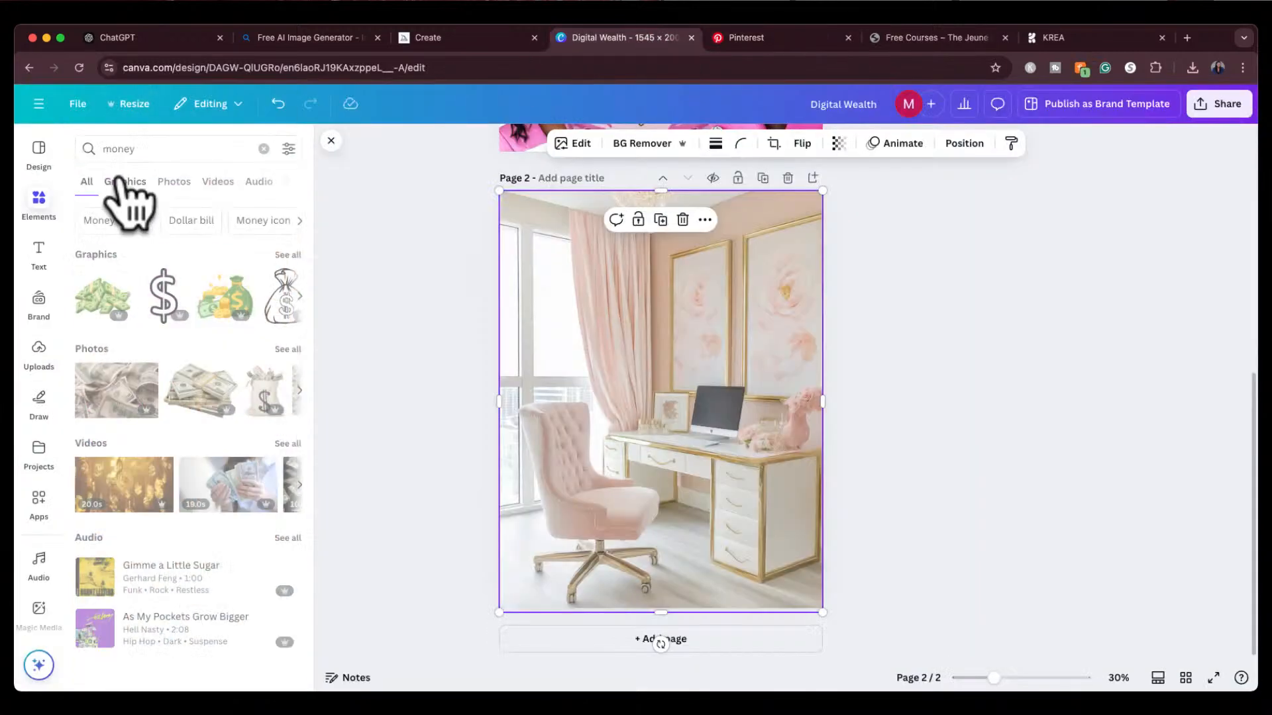
double_click(120, 149)
key("BackSpace")
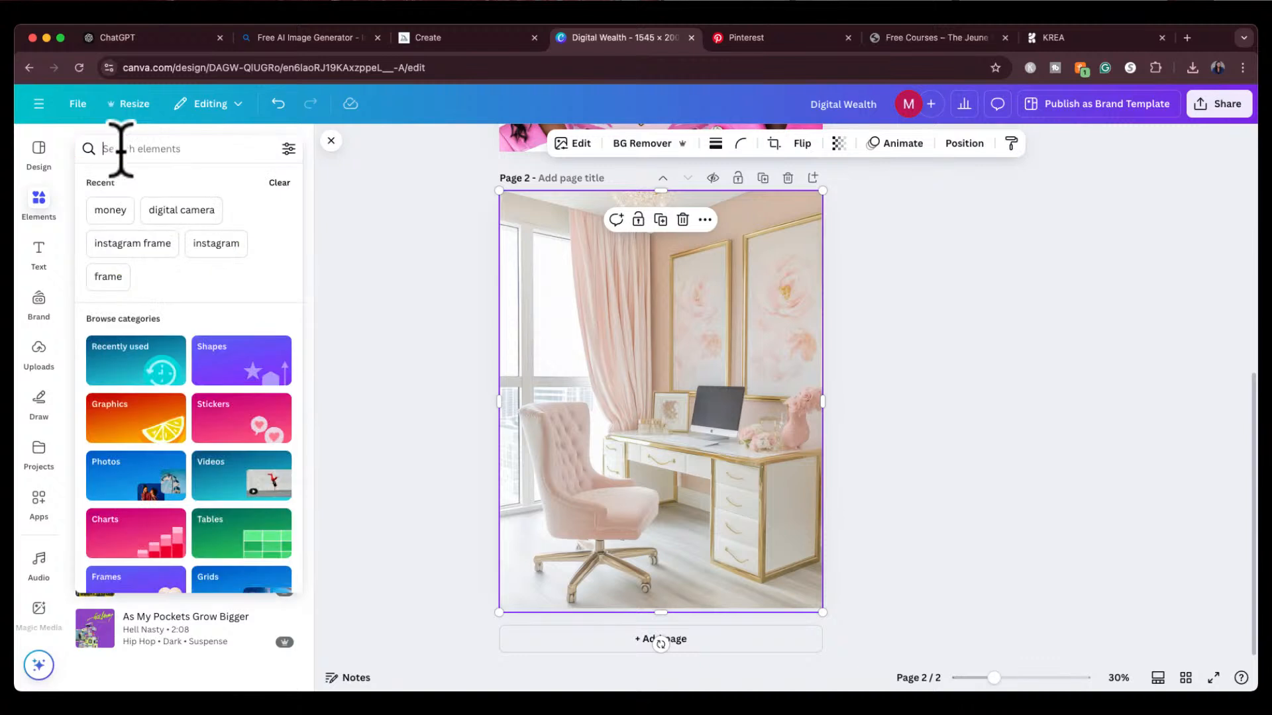
type("shape")
key("Return")
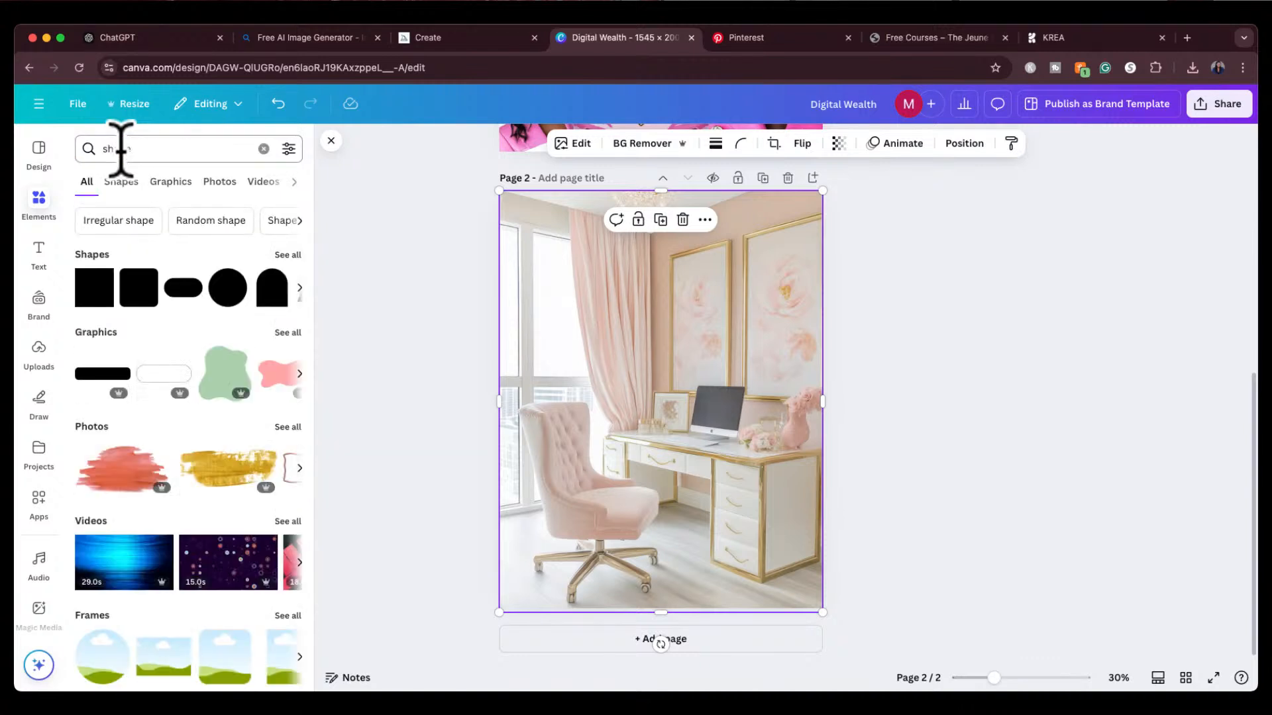
left_click(93, 286)
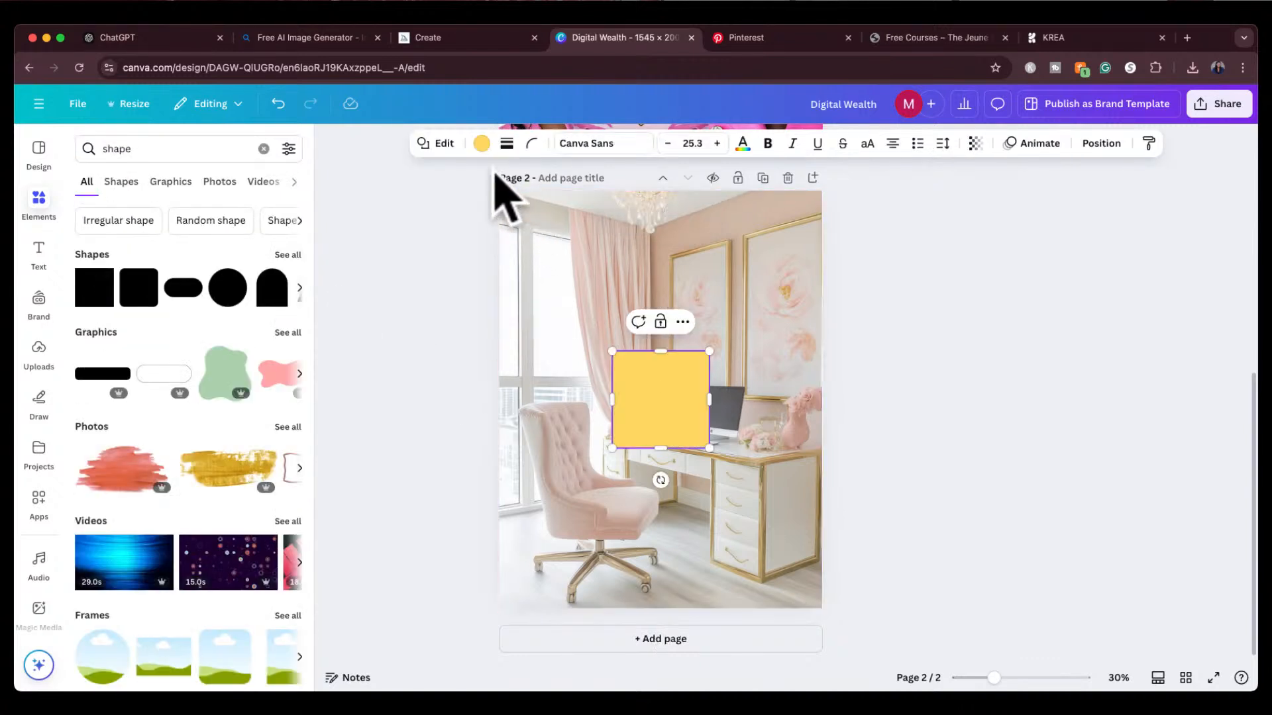
left_click(481, 143)
left_click(246, 390)
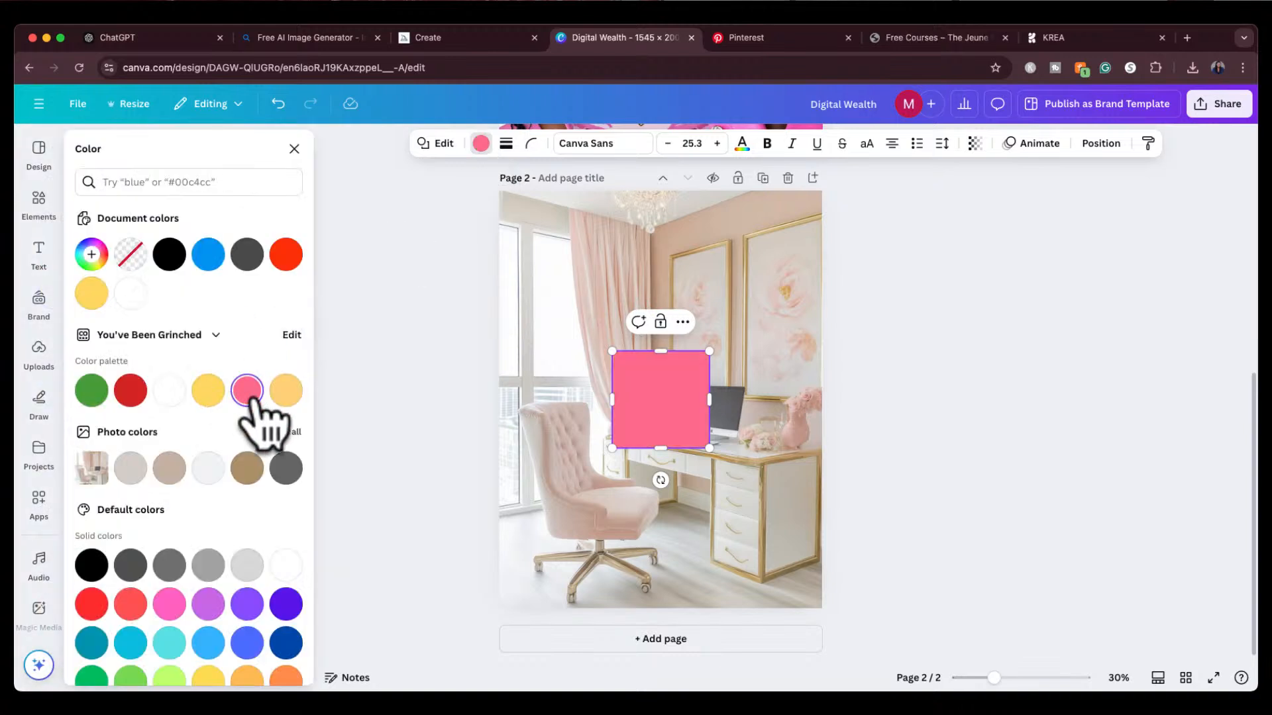
Step: Stretch the pink square over the whole of page 2 and make it semi-transparent so it tints the office photo
left_click_drag(661, 419, 822, 256)
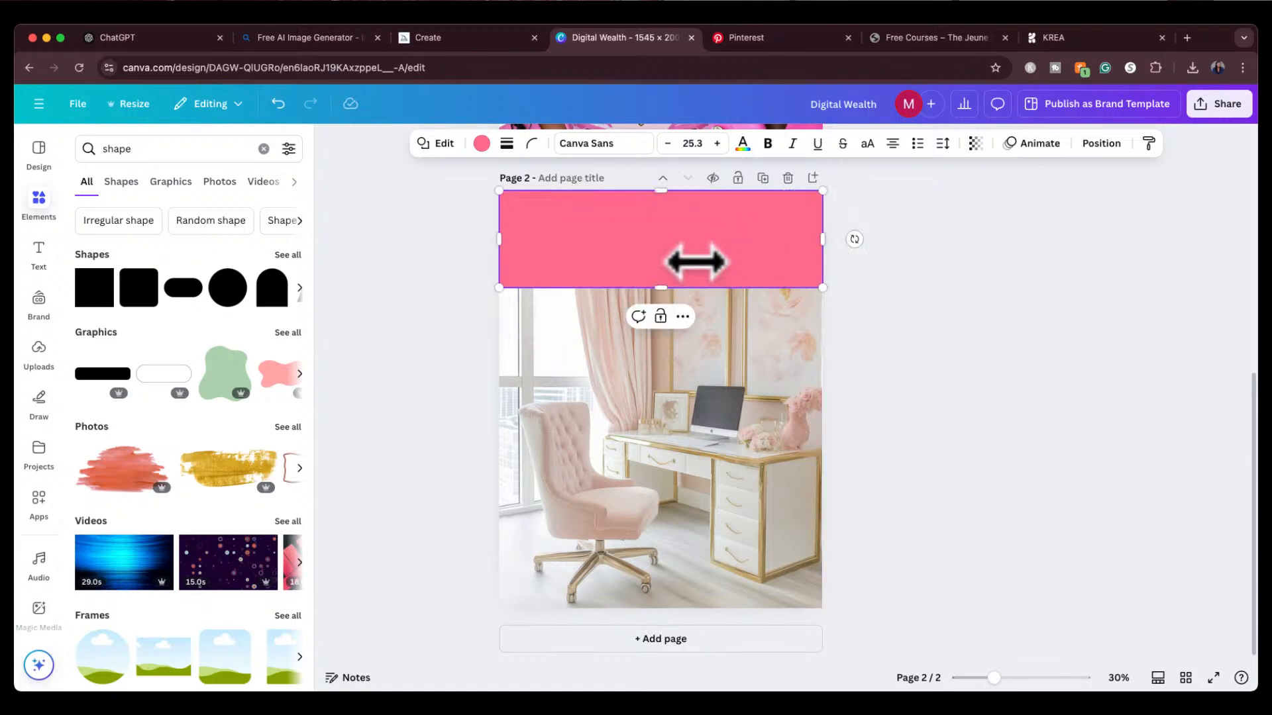
left_click_drag(661, 288, 657, 606)
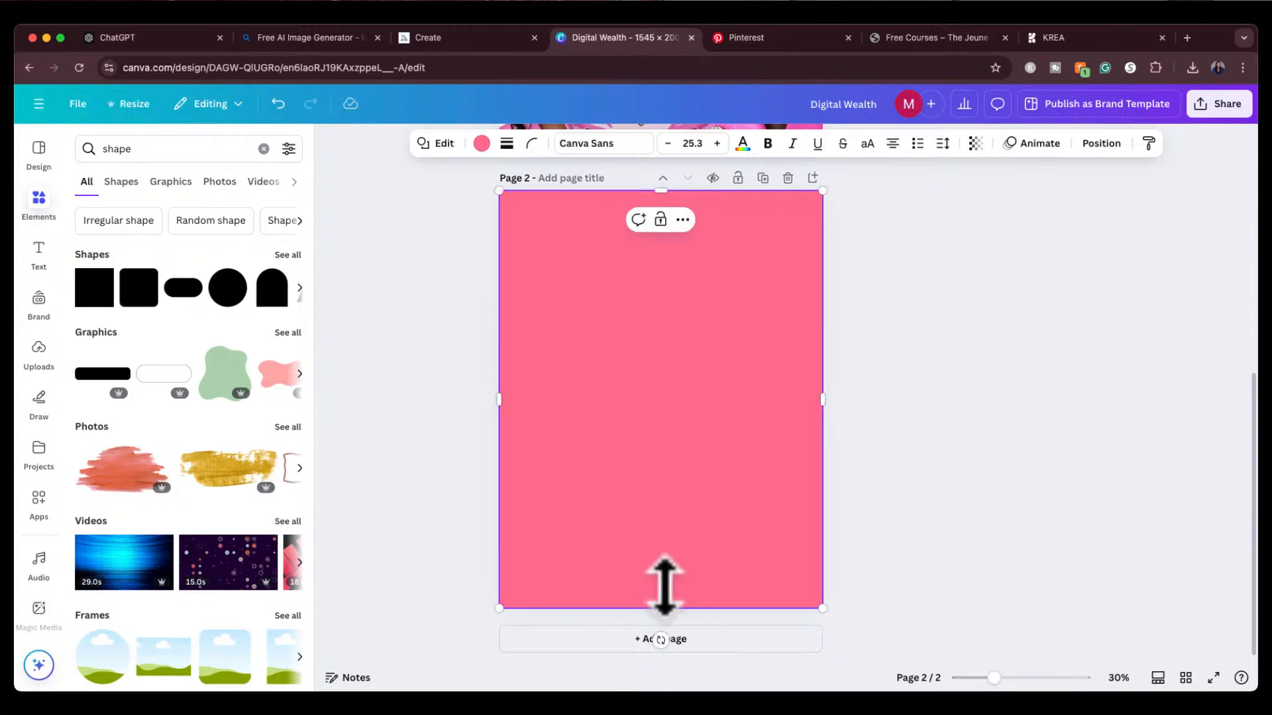
left_click(975, 144)
left_click_drag(1008, 200, 962, 200)
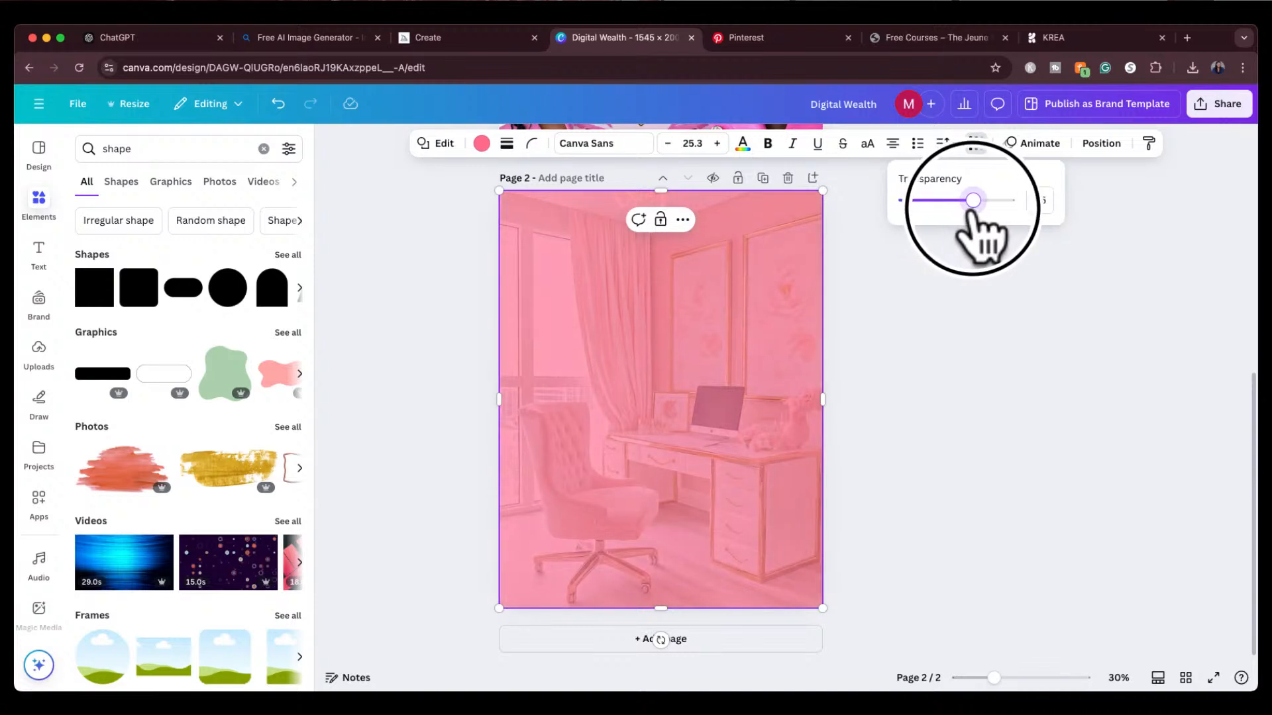
left_click(897, 265)
Step: Check the Pinterest reference covers, then search the design's elements for "clouds" and add the white cloud photo to page 2's upper area
left_click(820, 37)
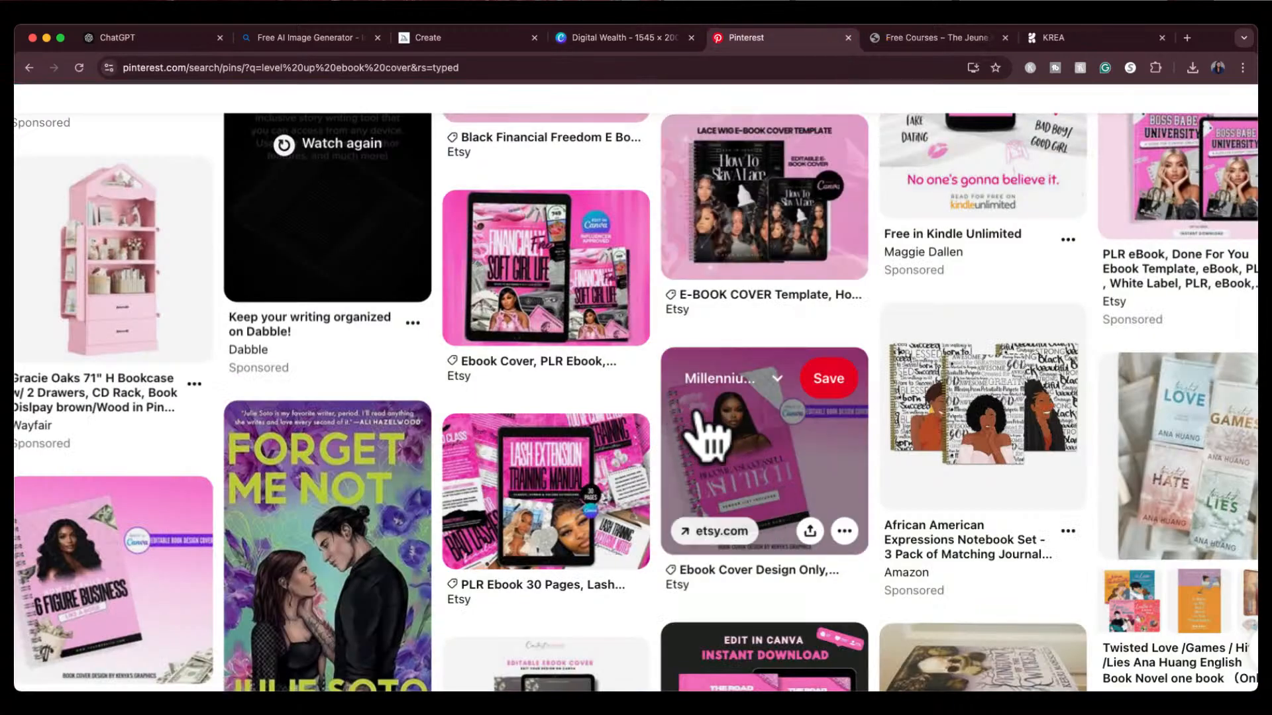
left_click(632, 39)
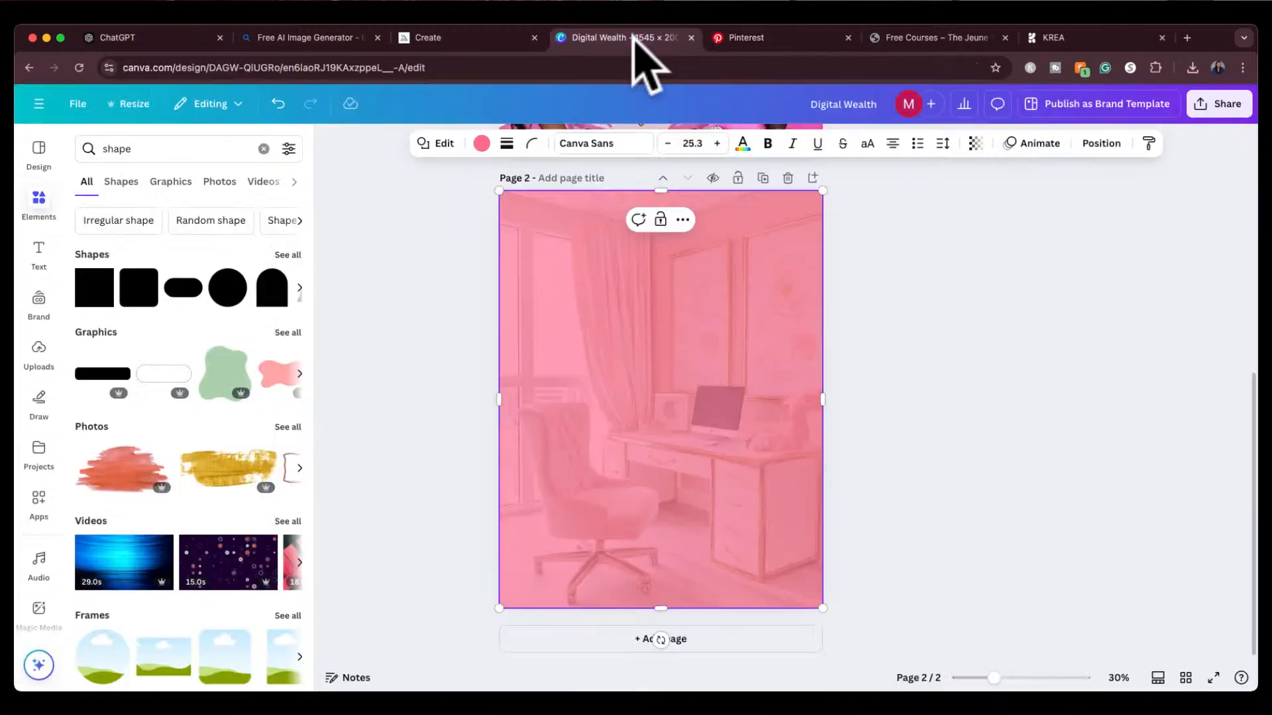
double_click(133, 150)
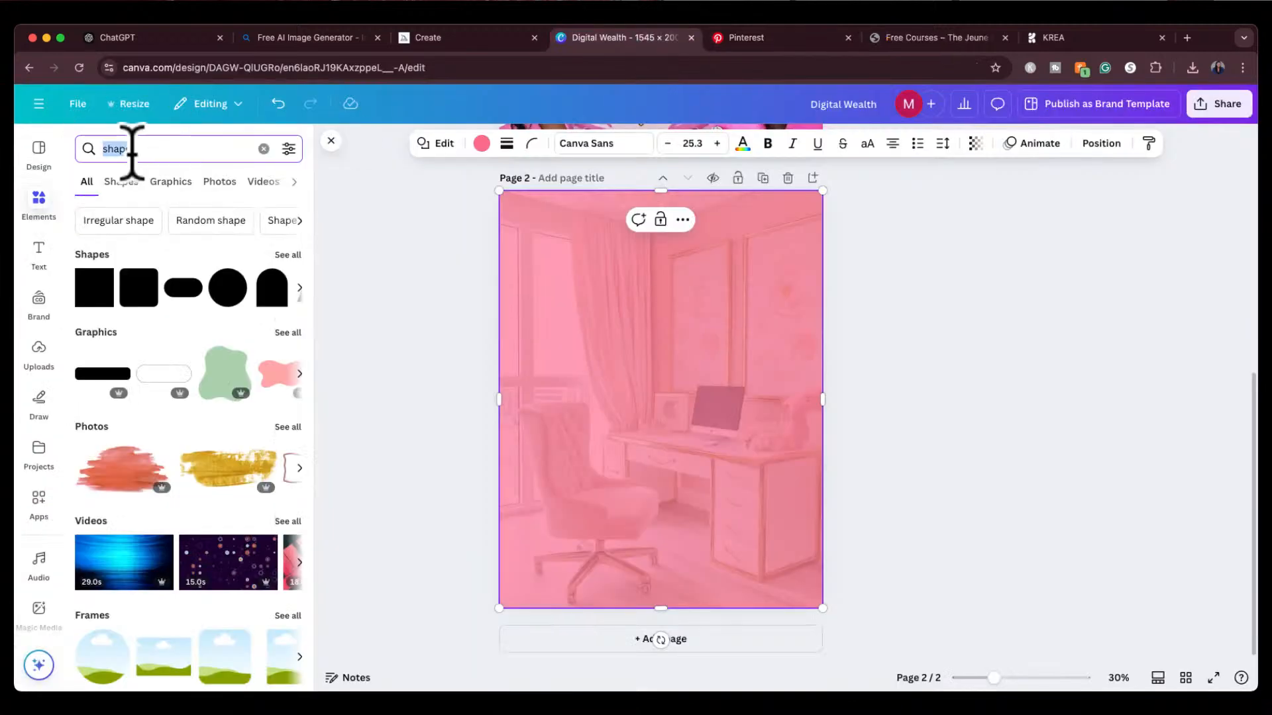
type("cloud")
key("Return")
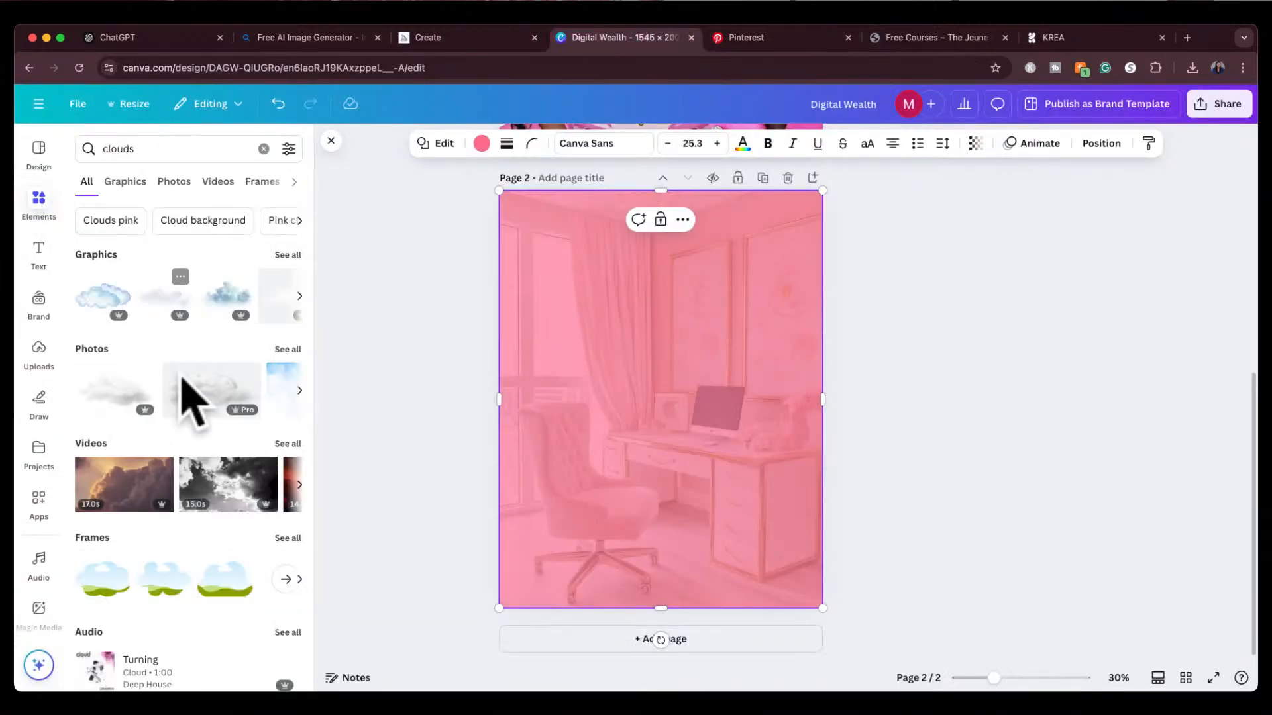
left_click(99, 388)
left_click_drag(647, 432, 601, 321)
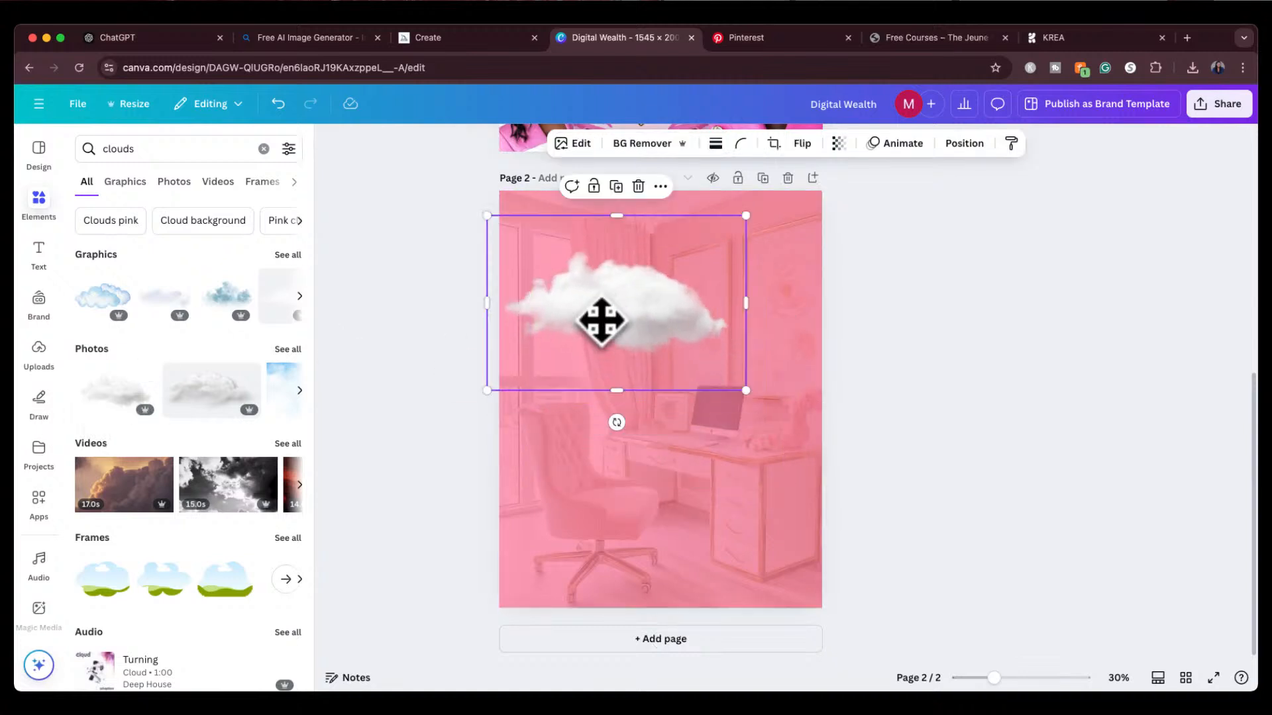
Step: Shrink the cloud into the page's upper left corner and place a copy just below it, overlapping the left edge
left_click_drag(747, 397, 637, 317)
left_click_drag(584, 246, 625, 272)
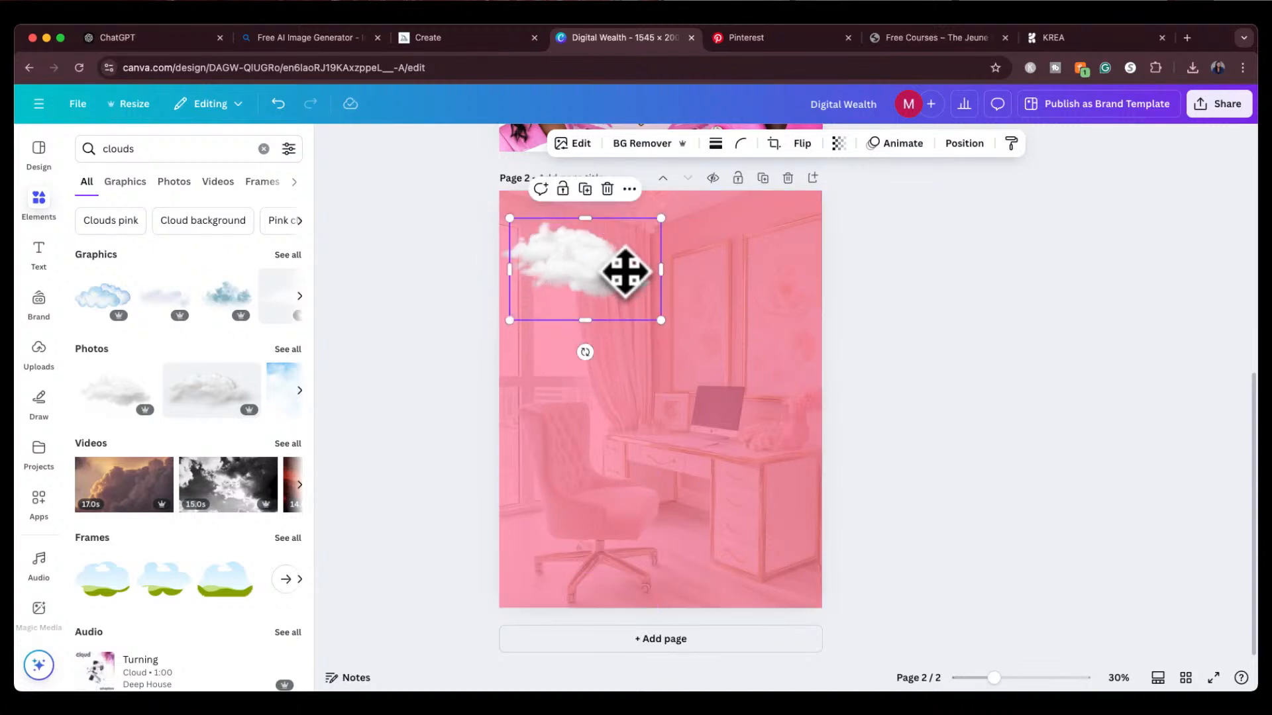
left_click_drag(585, 351, 516, 296)
left_click(909, 313)
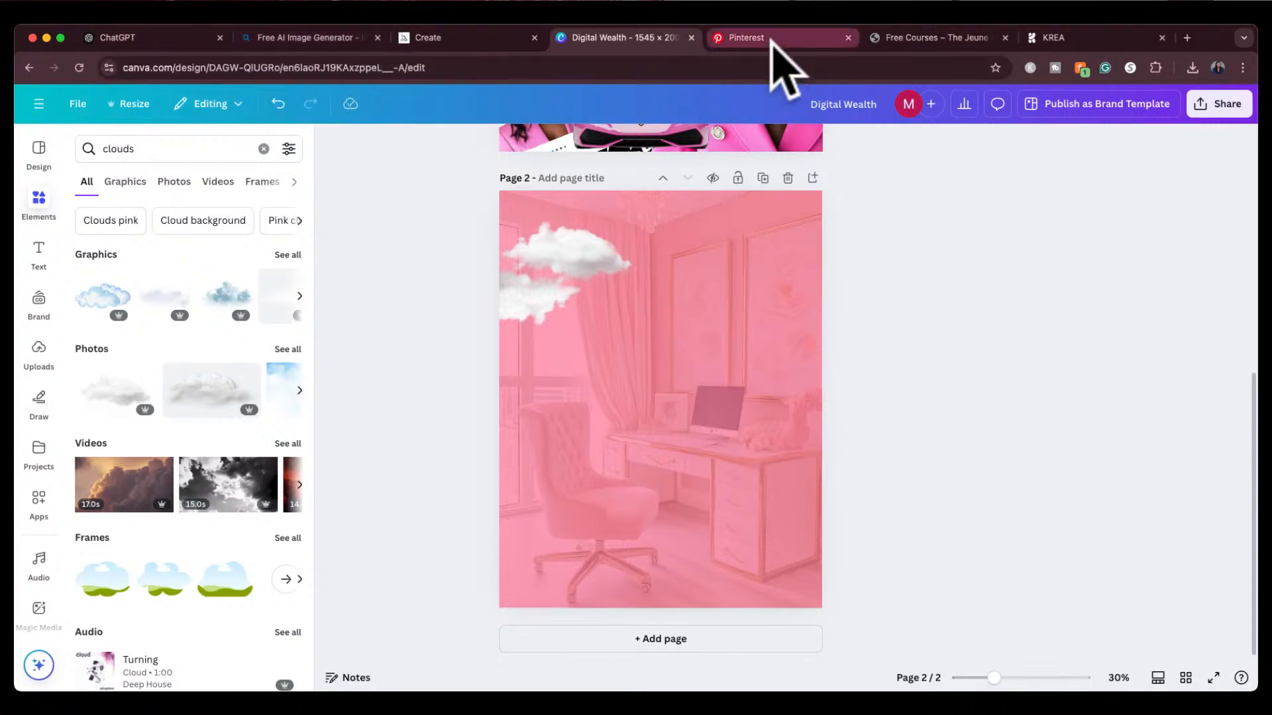
Step: Look at the Pinterest reference covers again and search the design's elements for "woman"
left_click(772, 43)
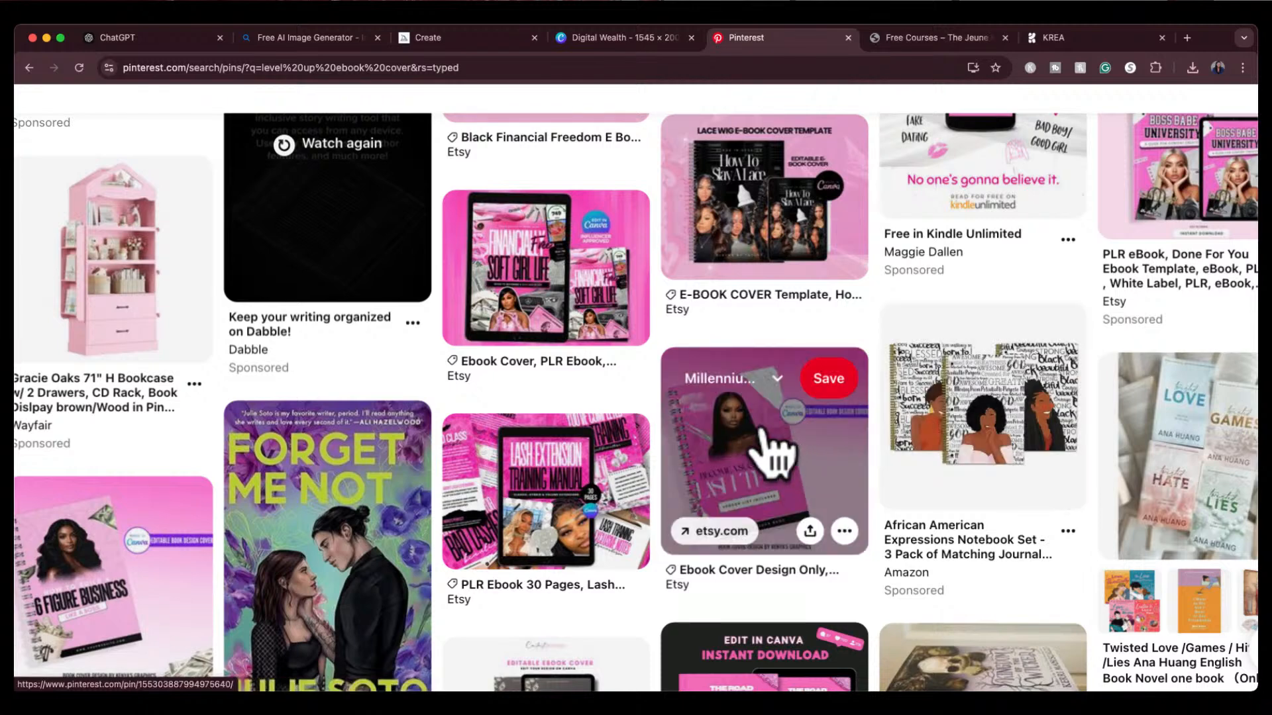
left_click(633, 39)
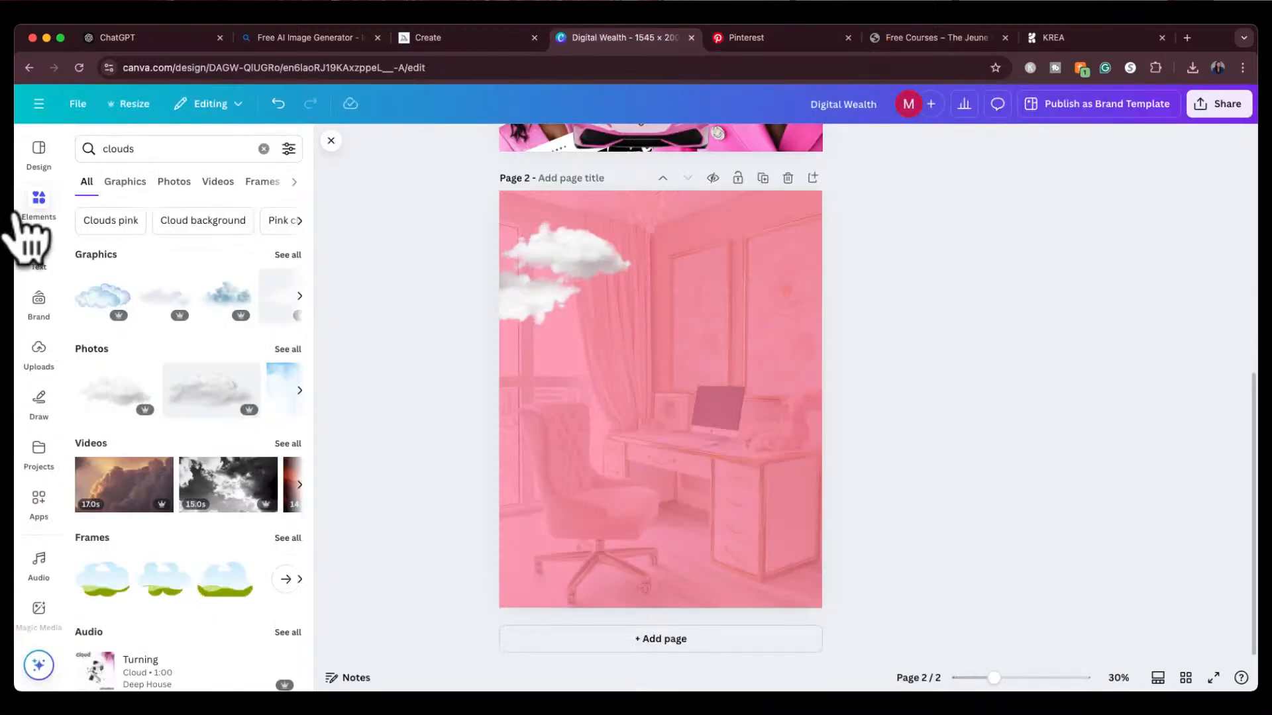
left_click(263, 148)
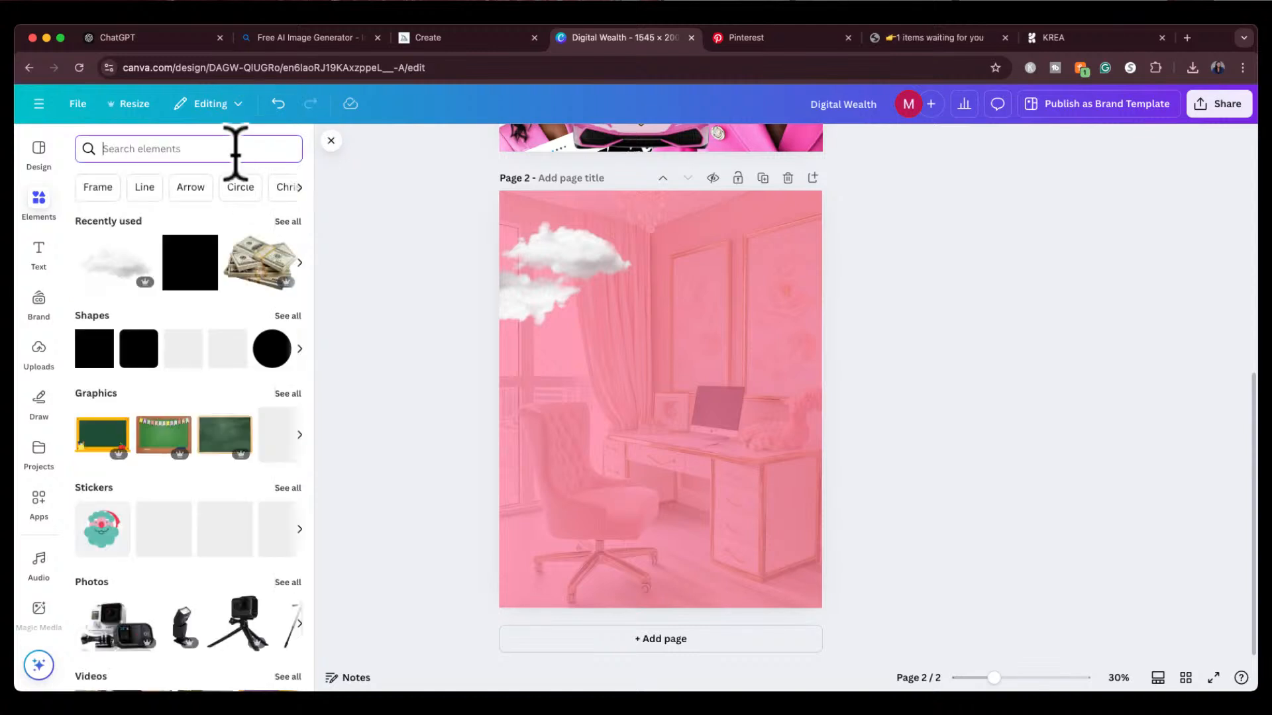
type("woman")
key("Return")
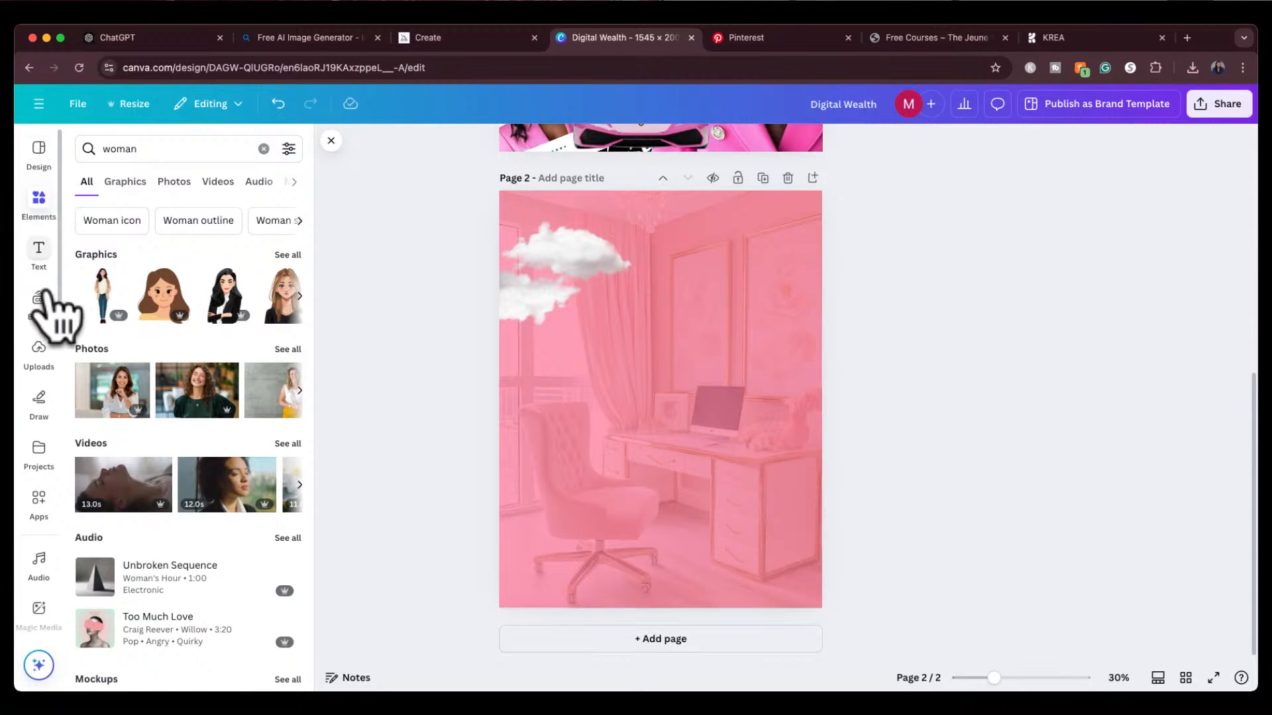
Step: Search the uploads for "woman", add the photo of the woman in a black blazer and diamond necklace, and remove its background
left_click(38, 351)
left_click(179, 149)
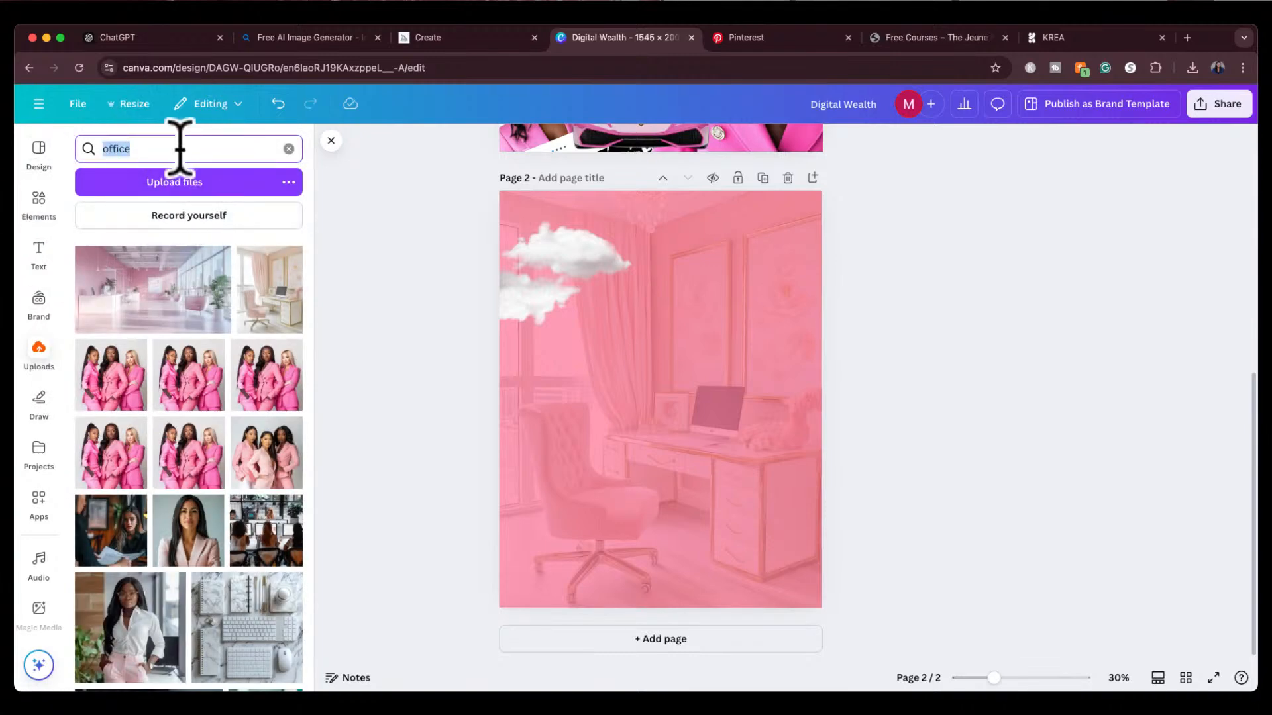
key("Return")
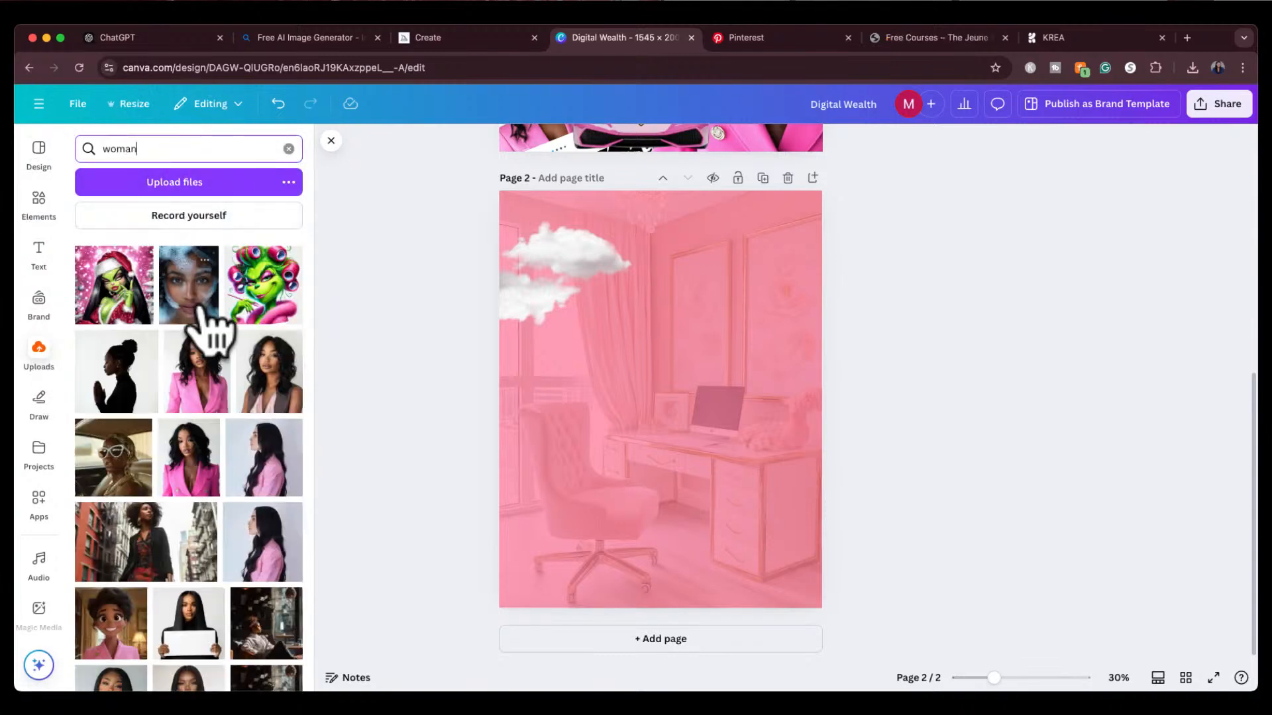
scroll(235, 504, "down", 2)
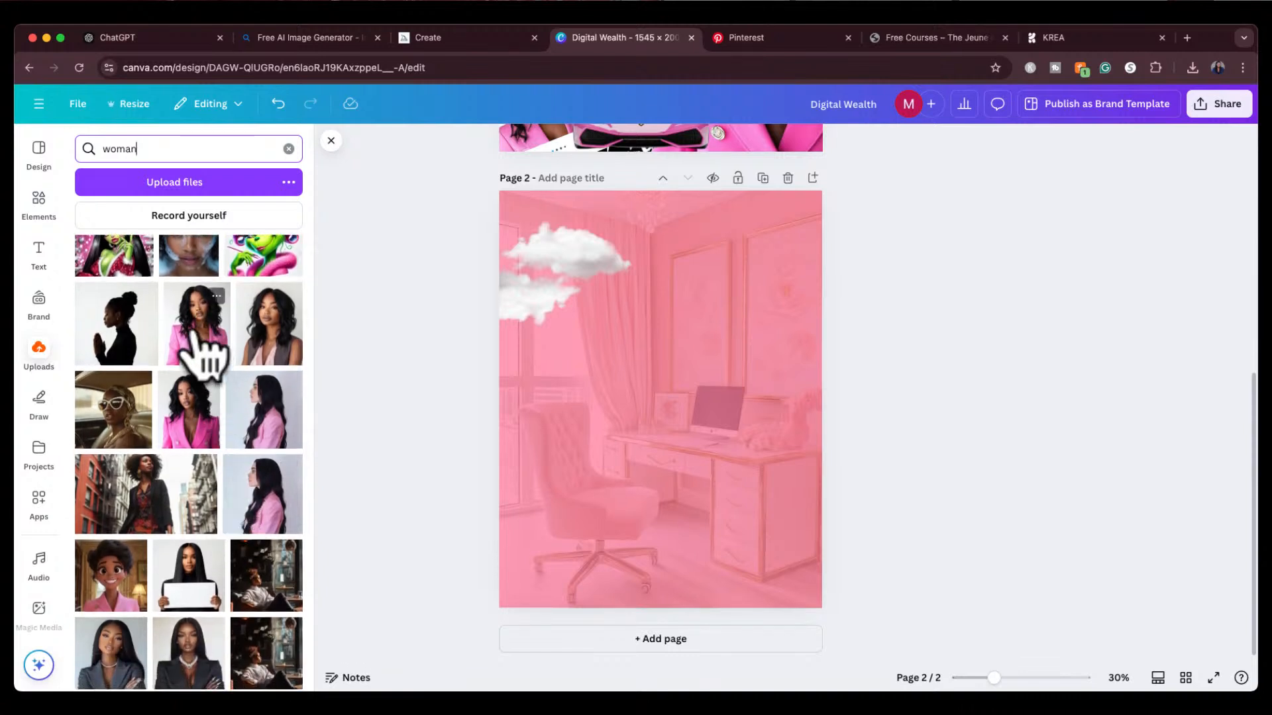
scroll(199, 596, "down", 3)
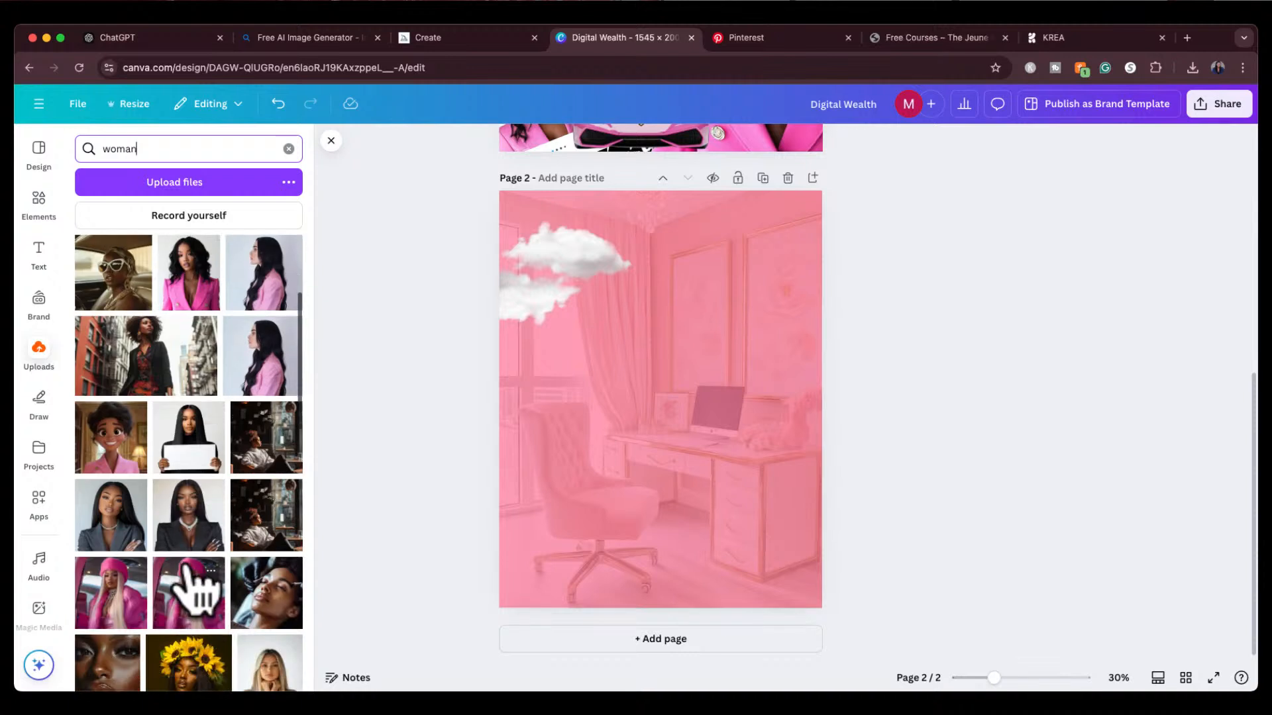
left_click(186, 525)
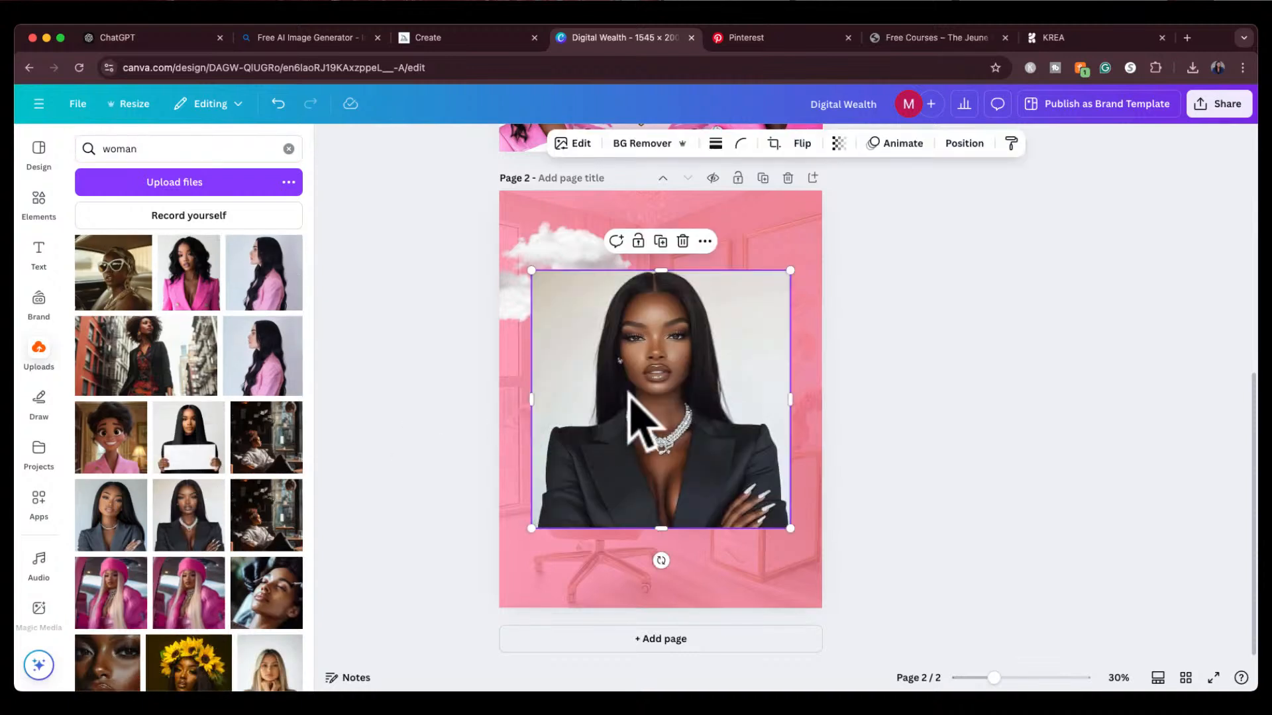
left_click(637, 143)
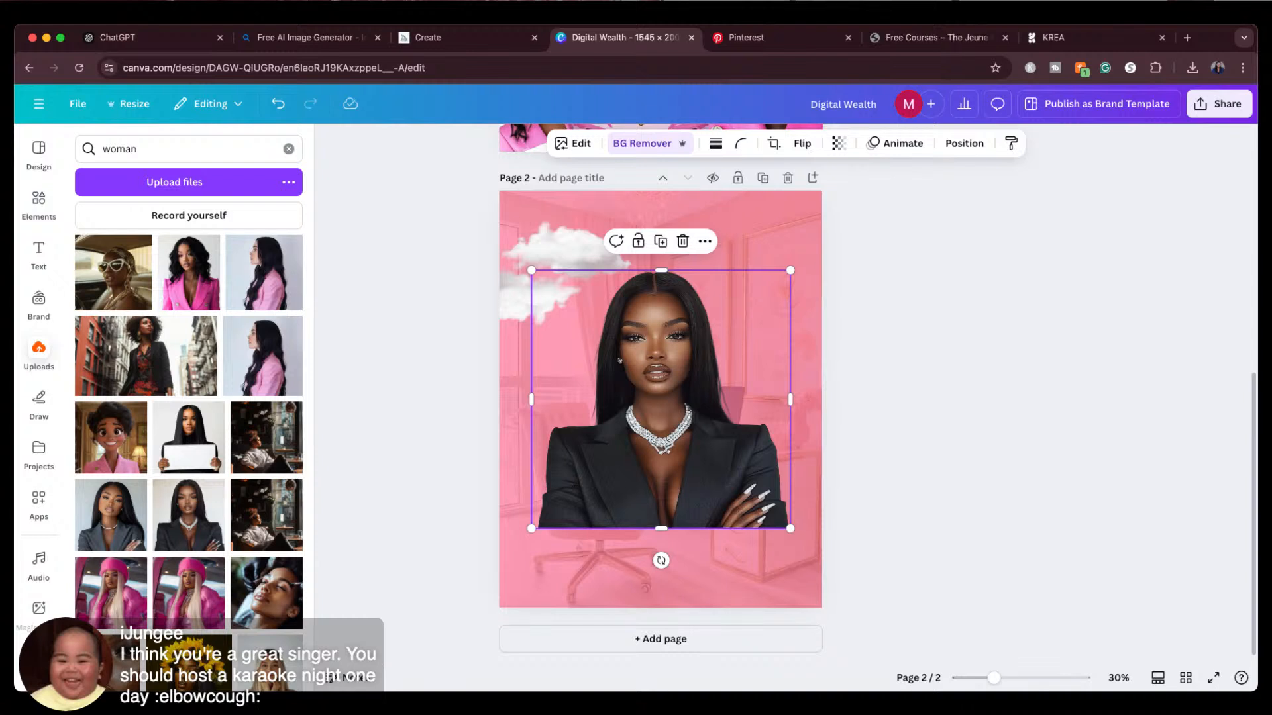
Step: Compare with the Pinterest covers and scale the woman cutout to about 70% of the page width in the page's upper half
left_click_drag(790, 270, 809, 251)
left_click_drag(519, 249, 510, 239)
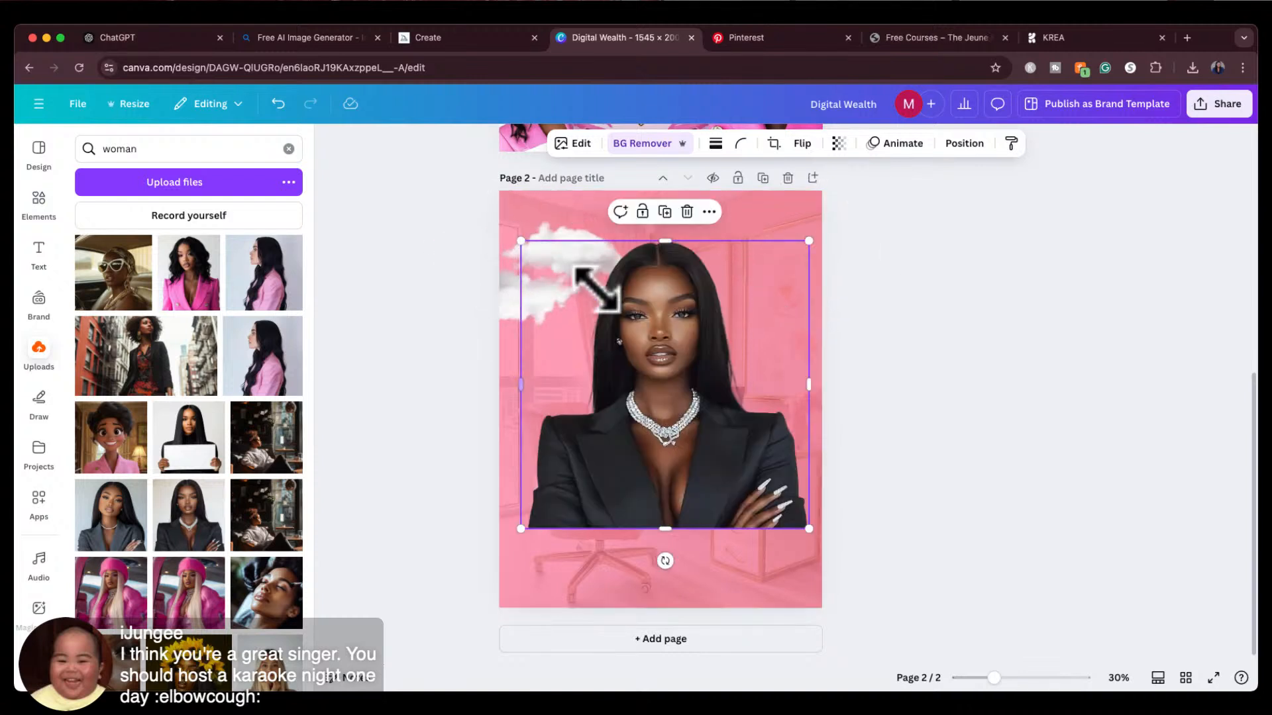
left_click_drag(648, 317, 644, 333)
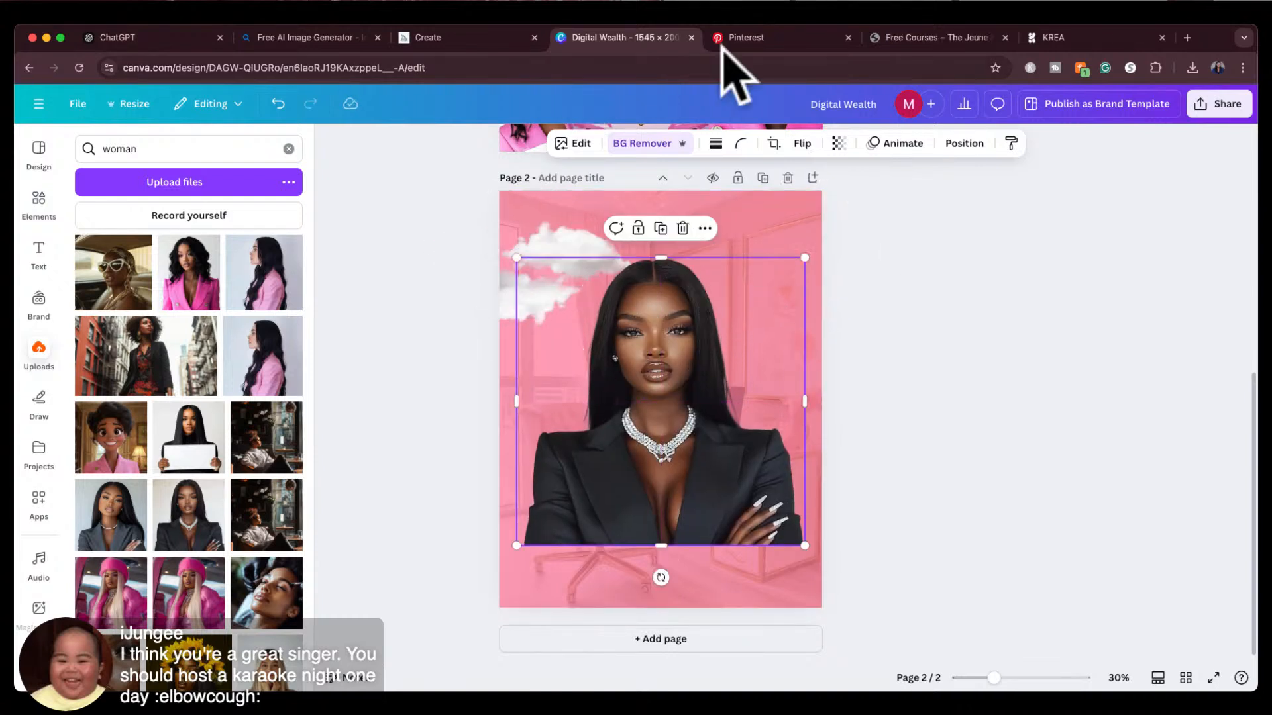
left_click(769, 37)
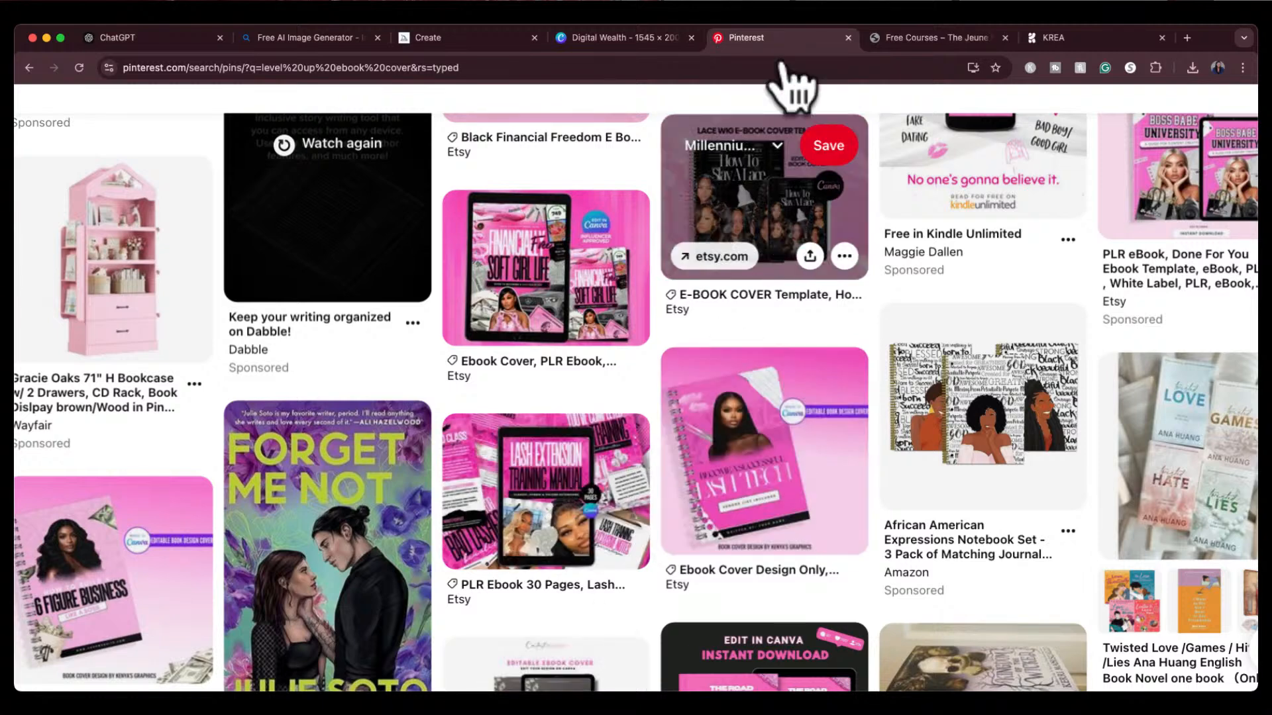
left_click(623, 38)
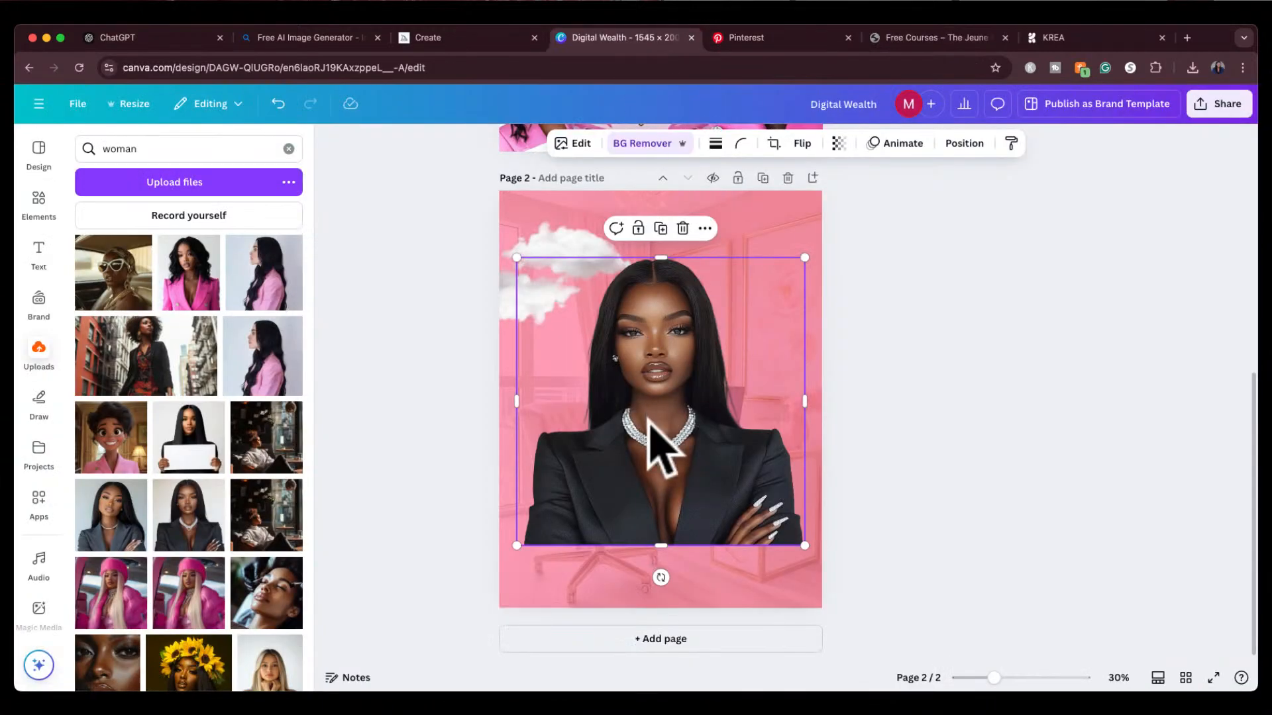
left_click_drag(517, 545, 568, 493)
left_click_drag(704, 392, 687, 384)
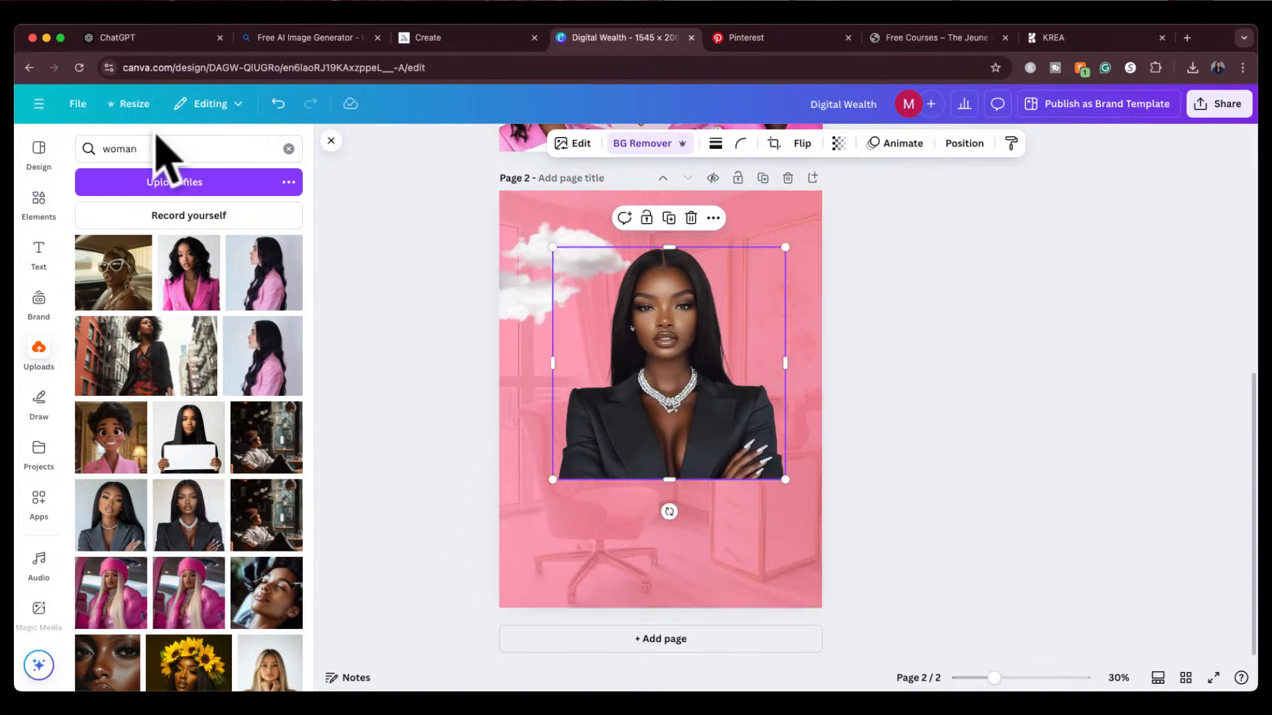
Step: Search the elements for "pink fade" and "pink blur", and add the graphic that fades to magenta at its bottom edge
left_click(39, 203)
left_click_drag(101, 149, 130, 149)
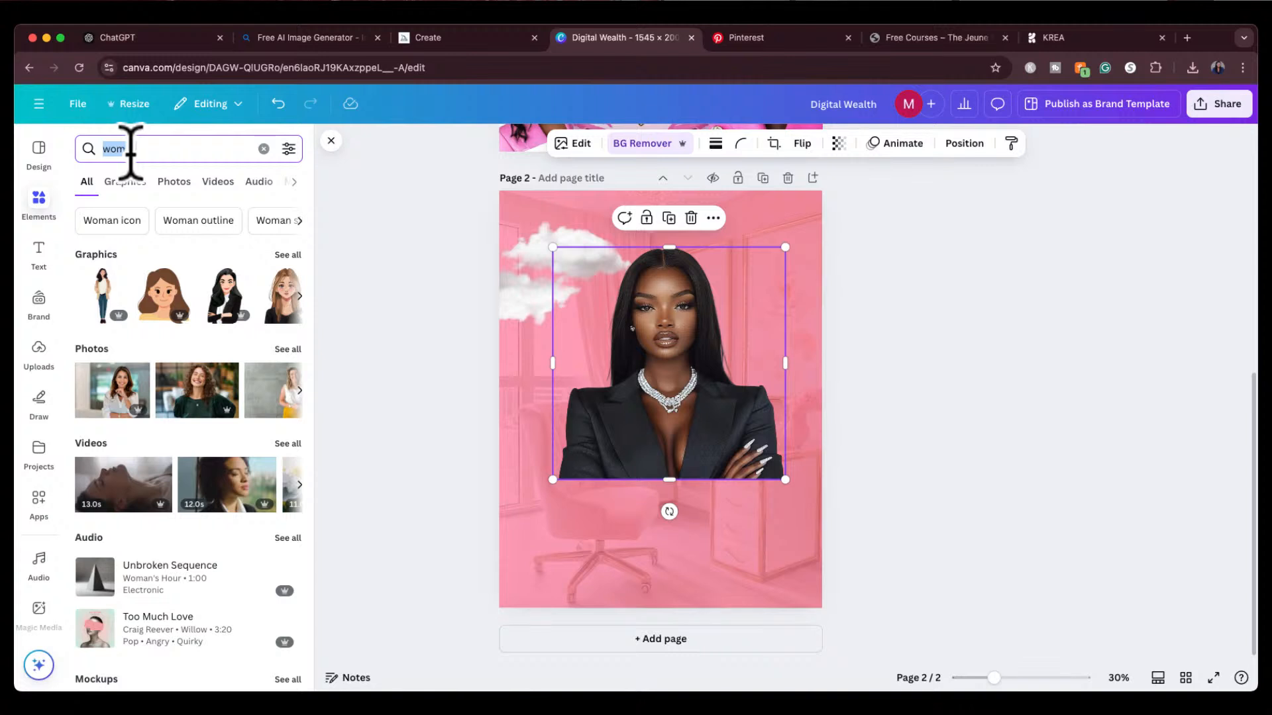
type("pink fade")
key("Return")
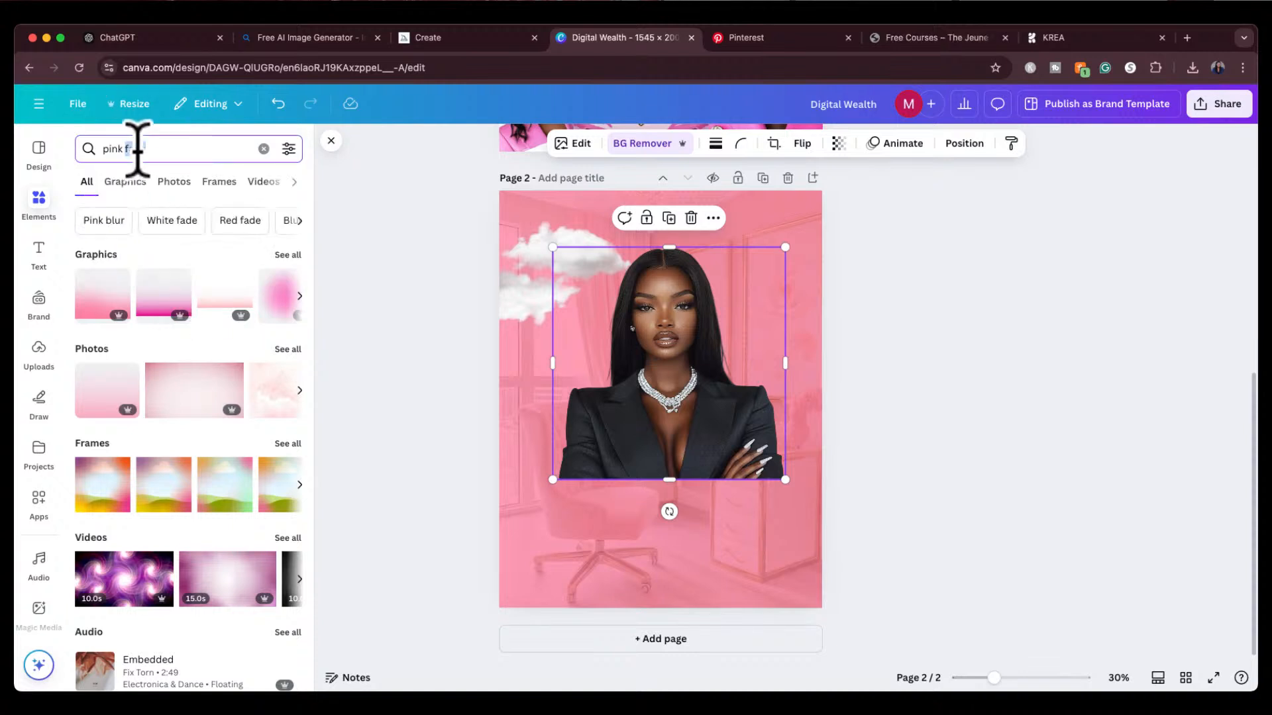
type("blur")
key("Return")
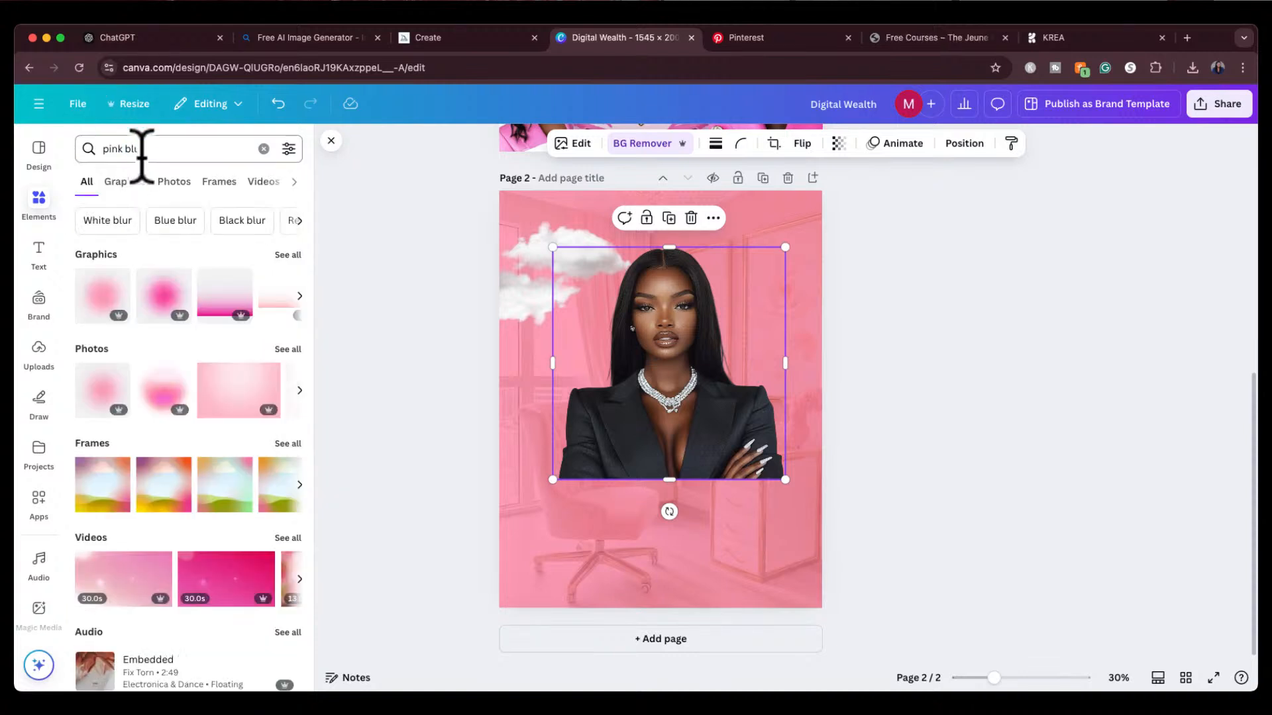
left_click(283, 255)
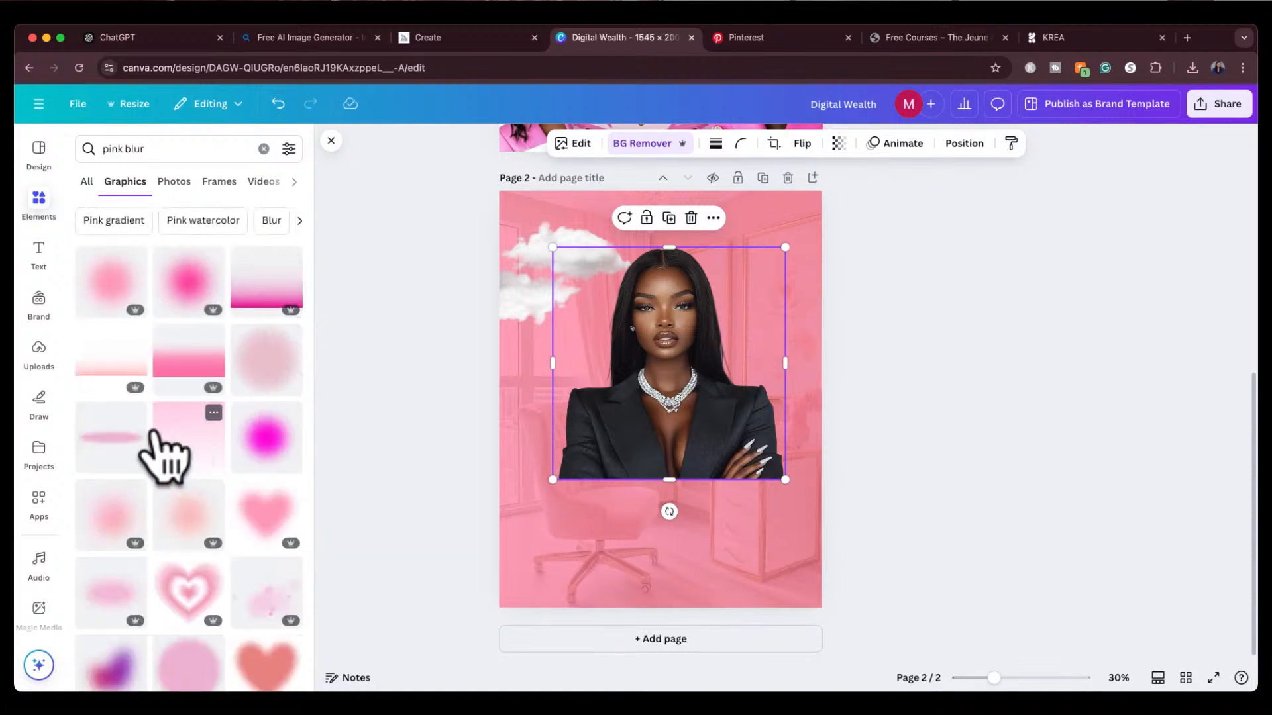
left_click(262, 291)
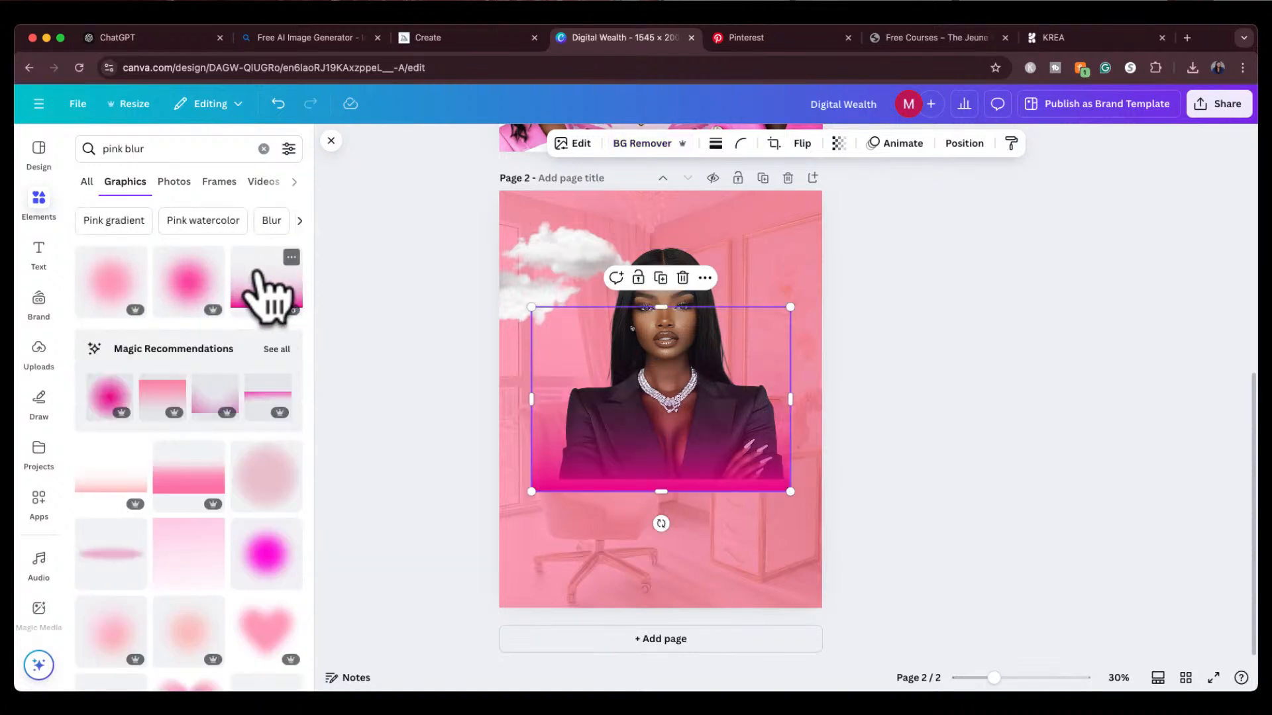
Step: Remove the graphic that fades to magenta from over the woman cutout
left_click_drag(661, 523, 669, 365)
key("Delete")
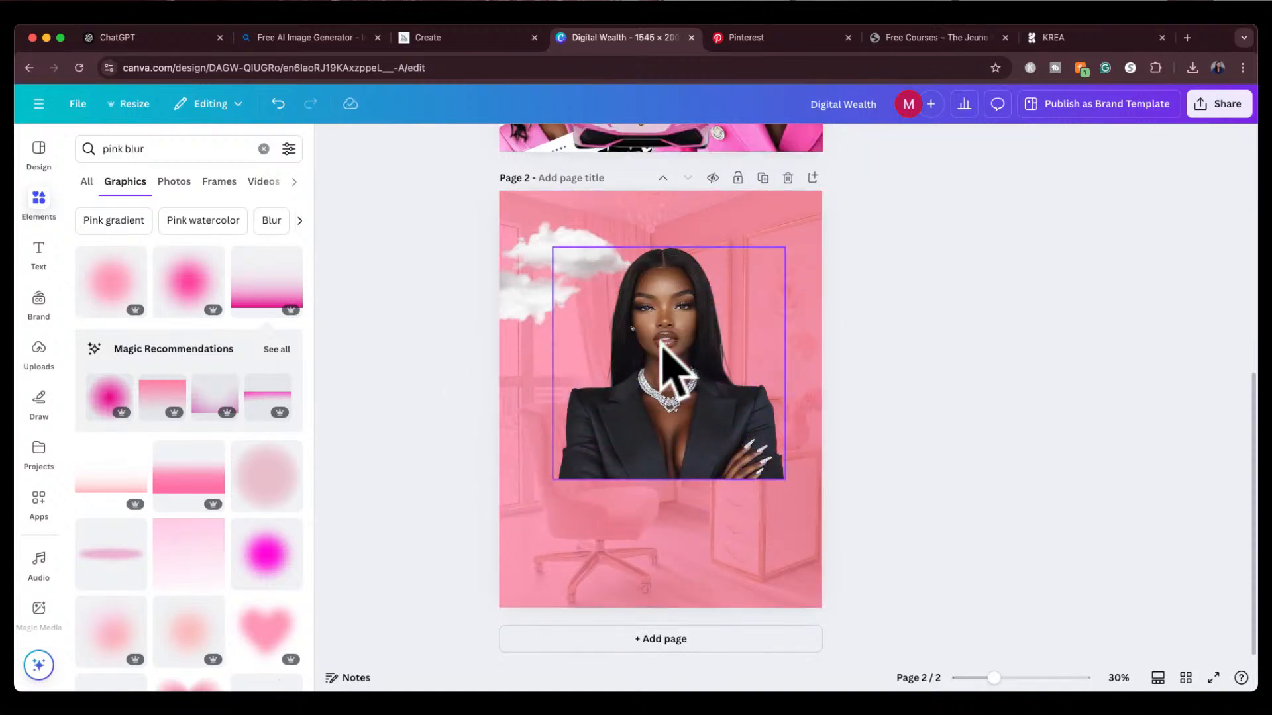
left_click(195, 305)
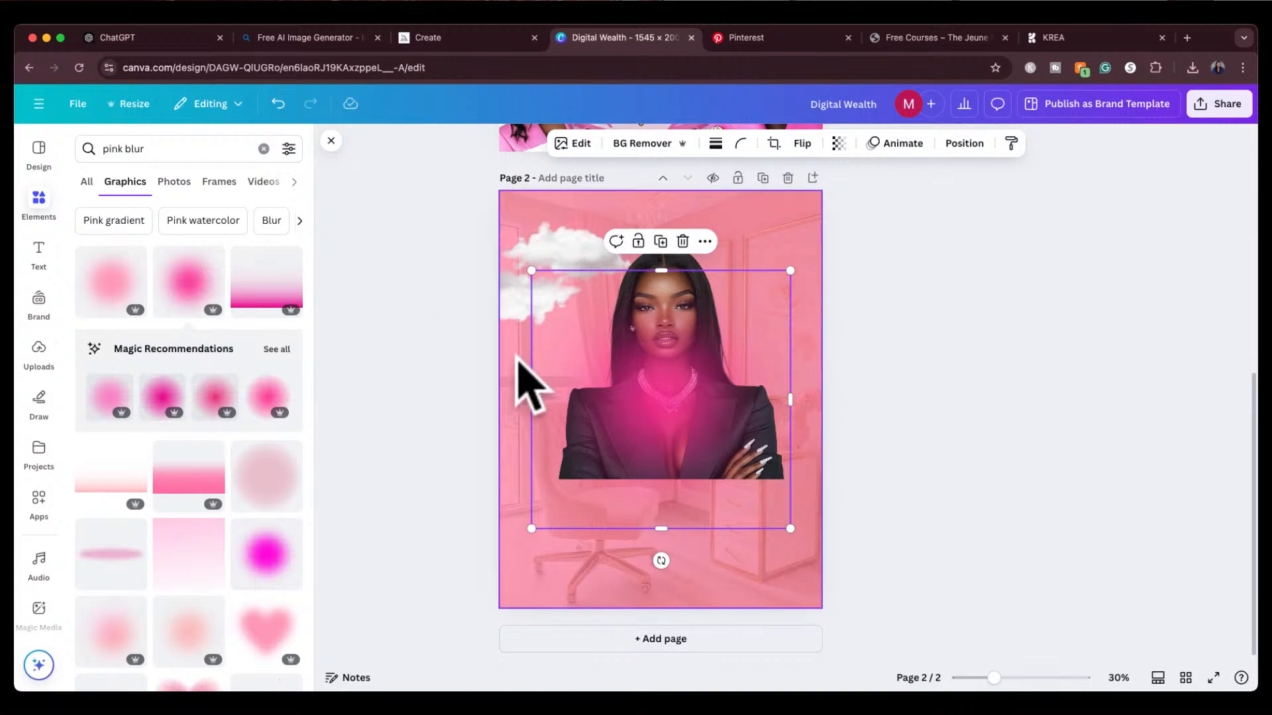
key("Delete")
left_click(196, 484)
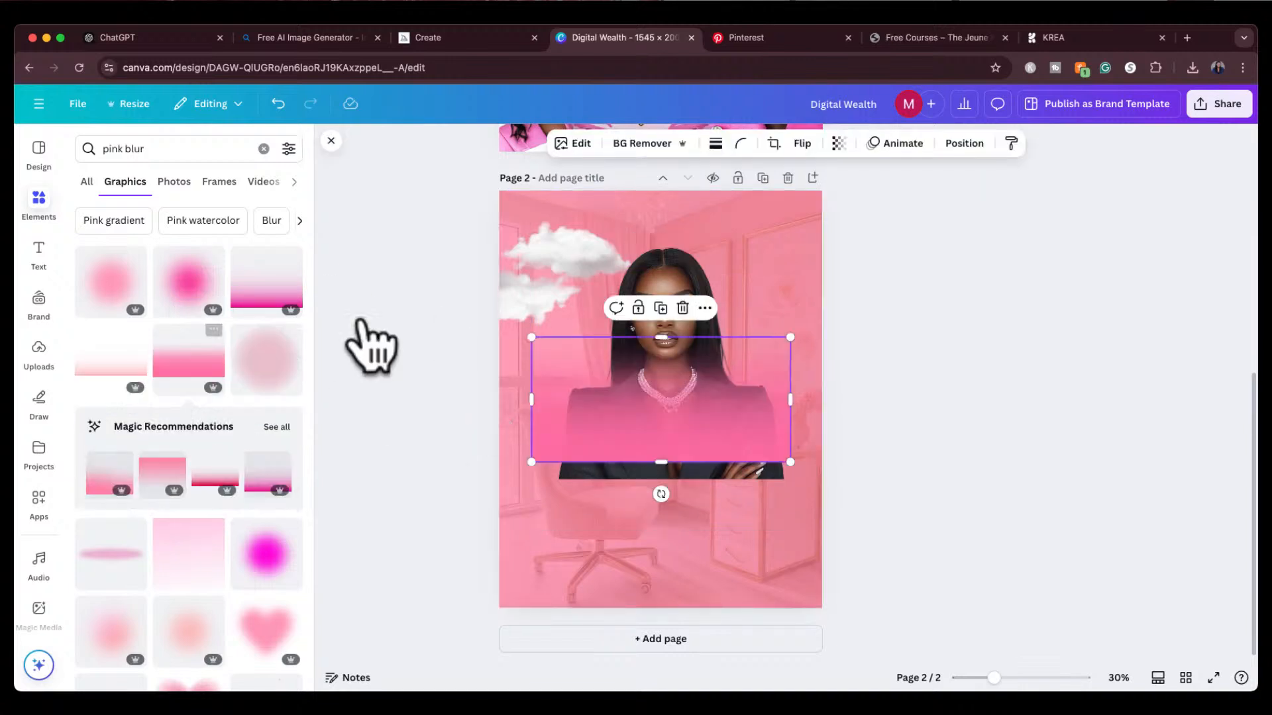
key("Delete")
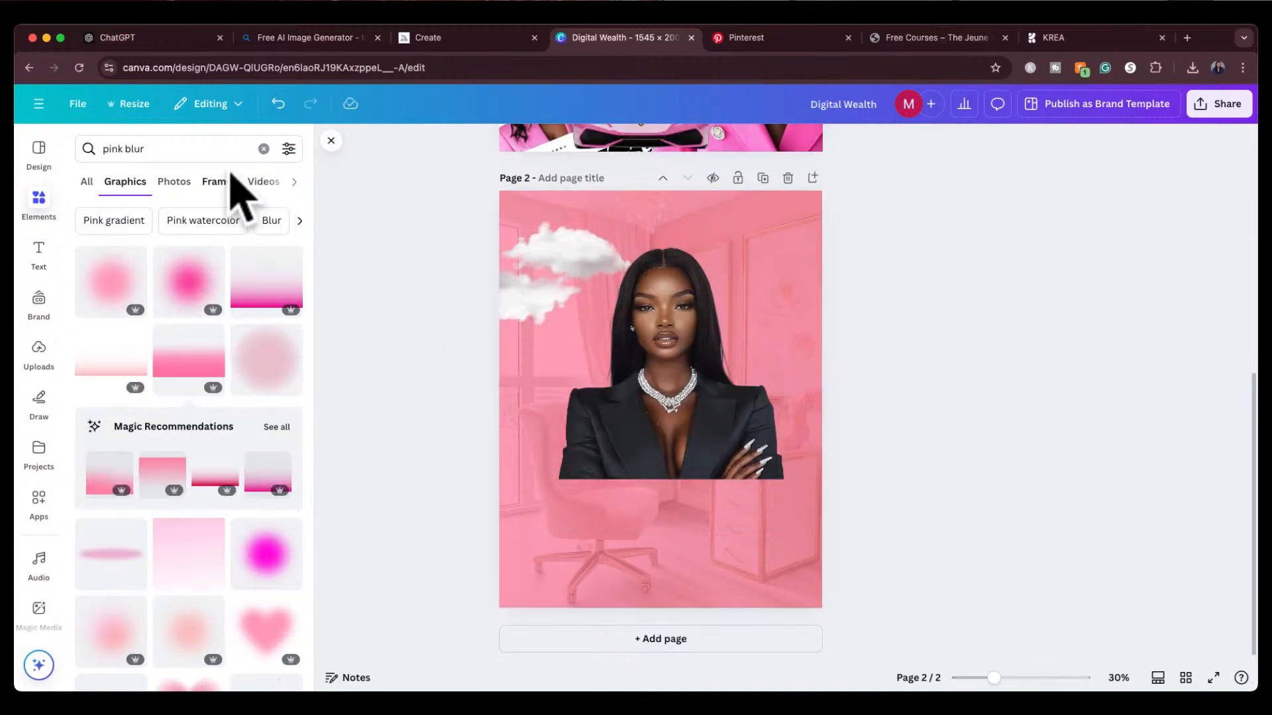
Step: Search the elements for "pink fade" and add a graphic with a bottom fade over the woman cutout
left_click(264, 149)
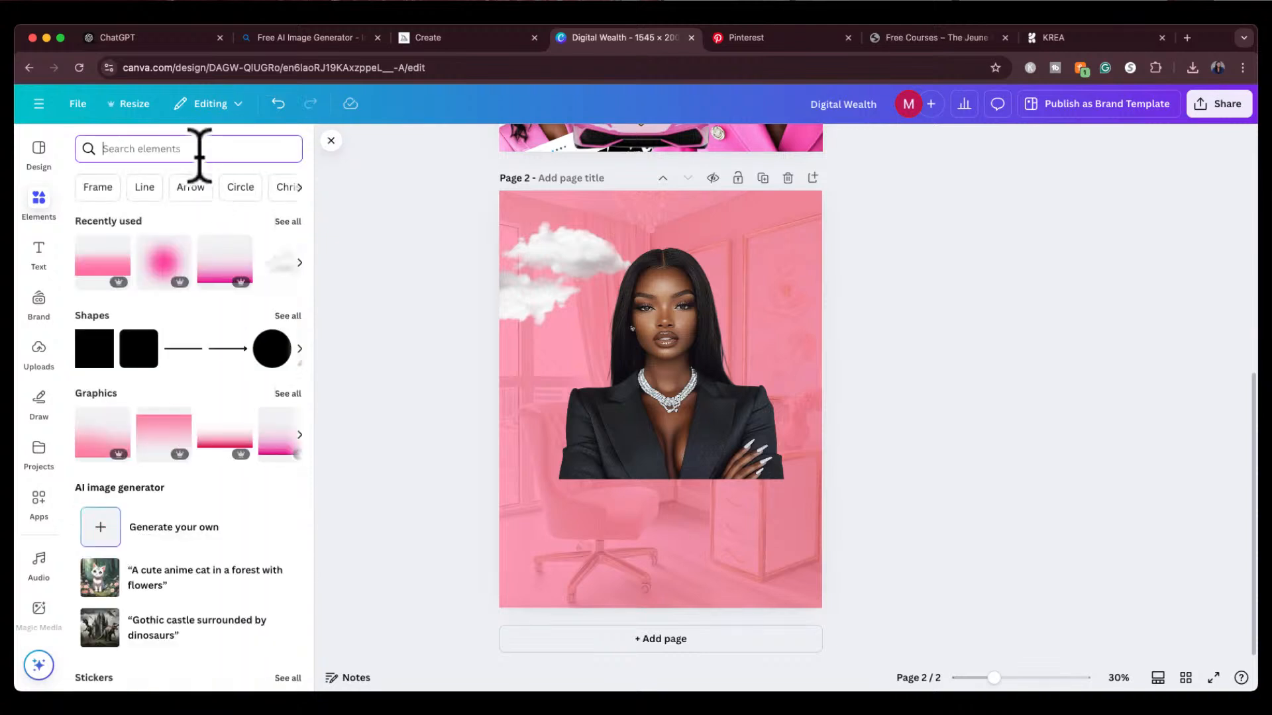
type("f")
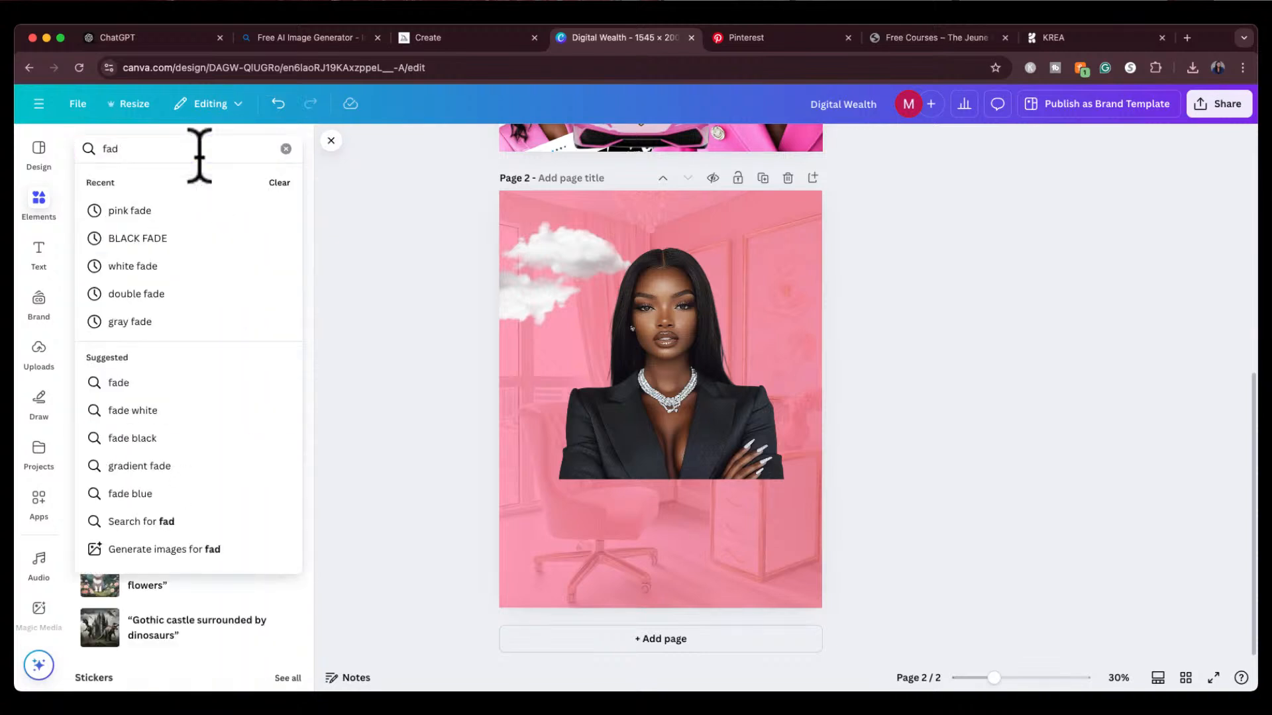
type("ad")
key("BackSpace")
key("BackSpace")
key("BackSpace")
type("p")
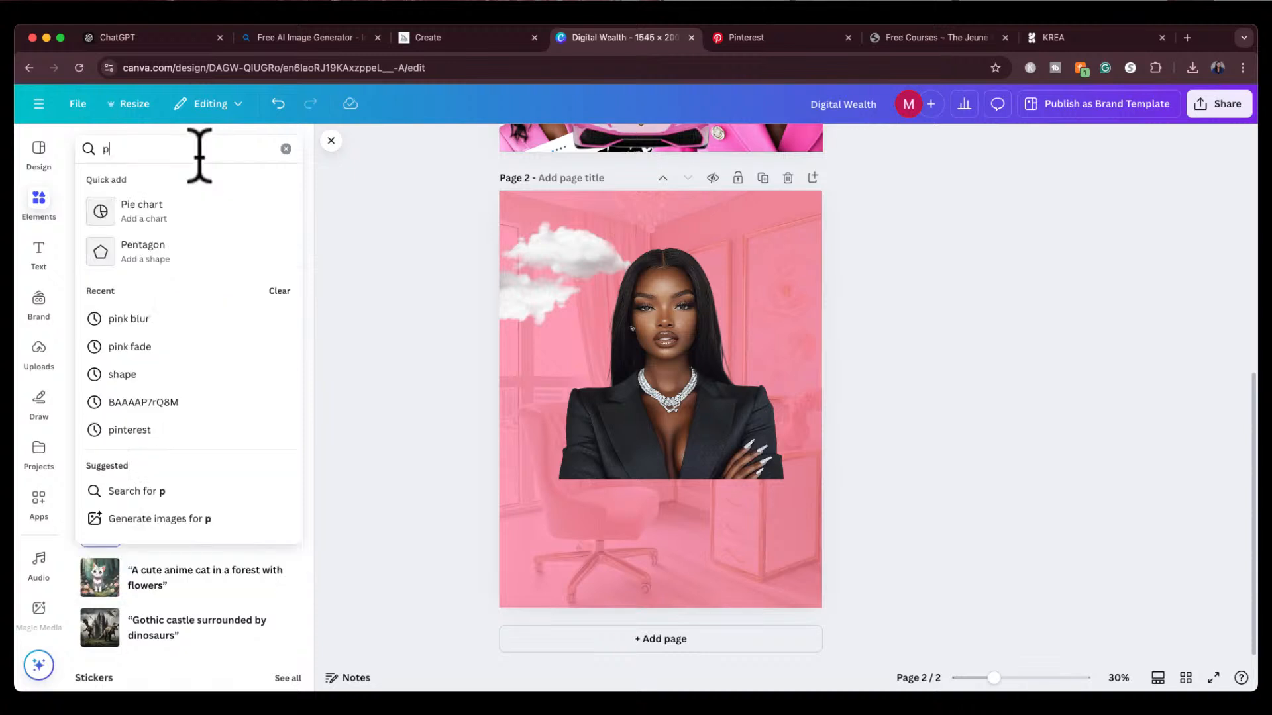
type("ink fad")
key("Return")
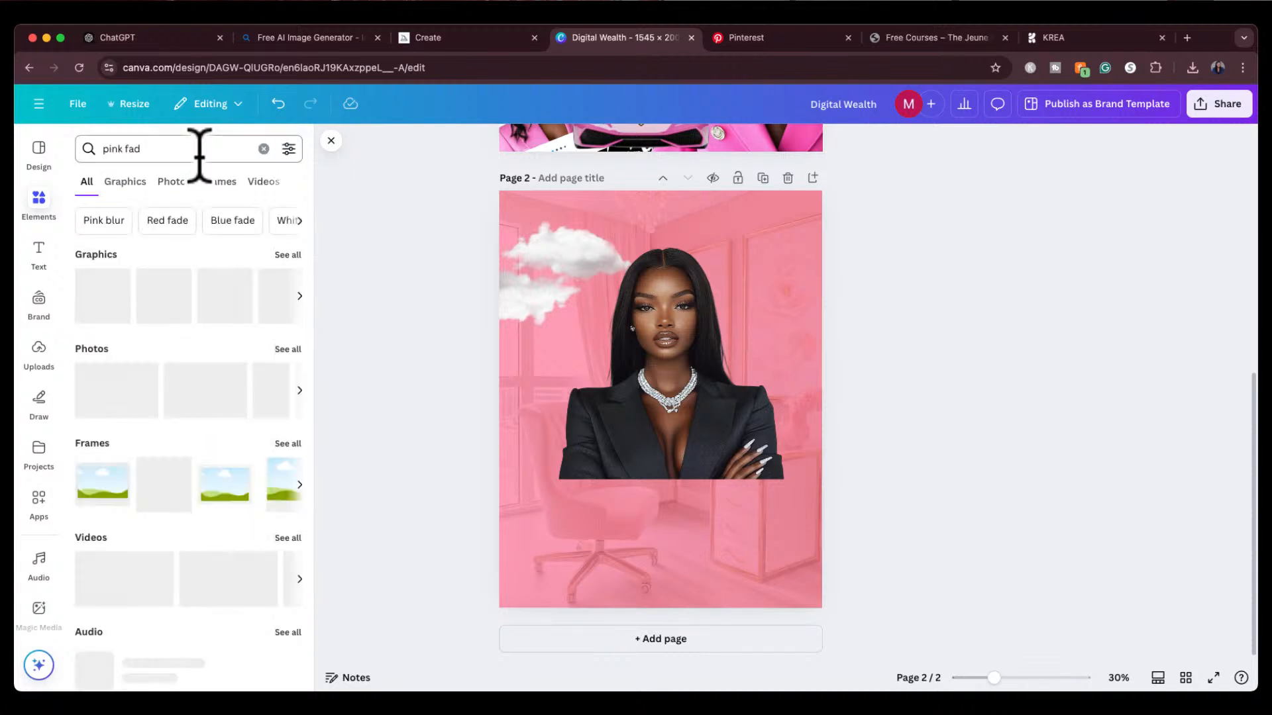
left_click(159, 147)
type("e")
key("Return")
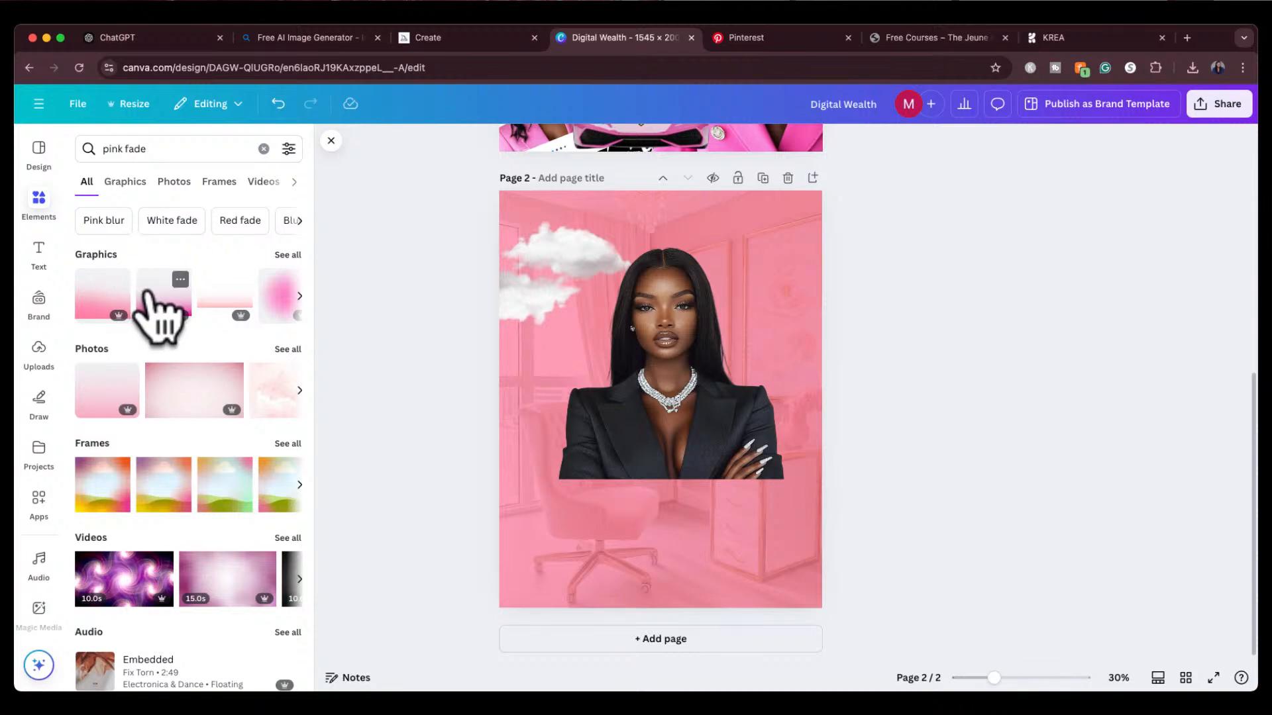
left_click(149, 301)
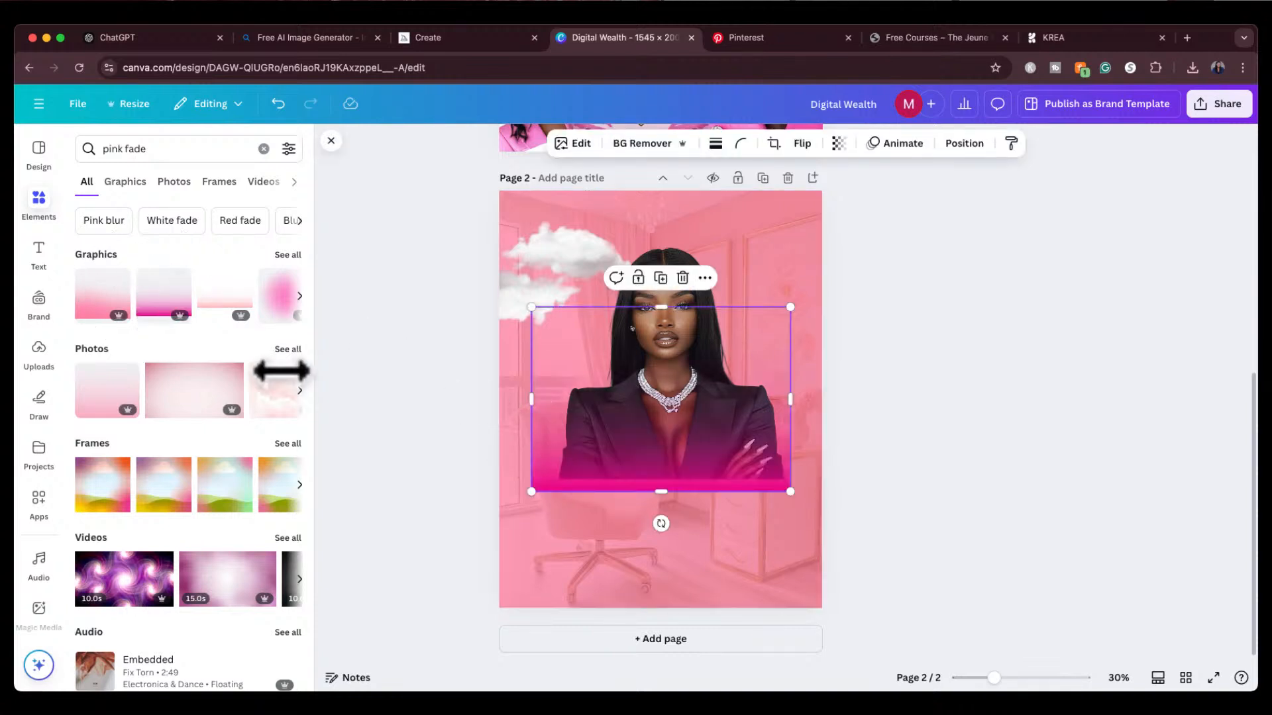
Step: Place the light pink fade along the page's bottom edge and stretch it to cover the whole page
left_click_drag(658, 460, 627, 544)
left_click_drag(757, 498, 822, 497)
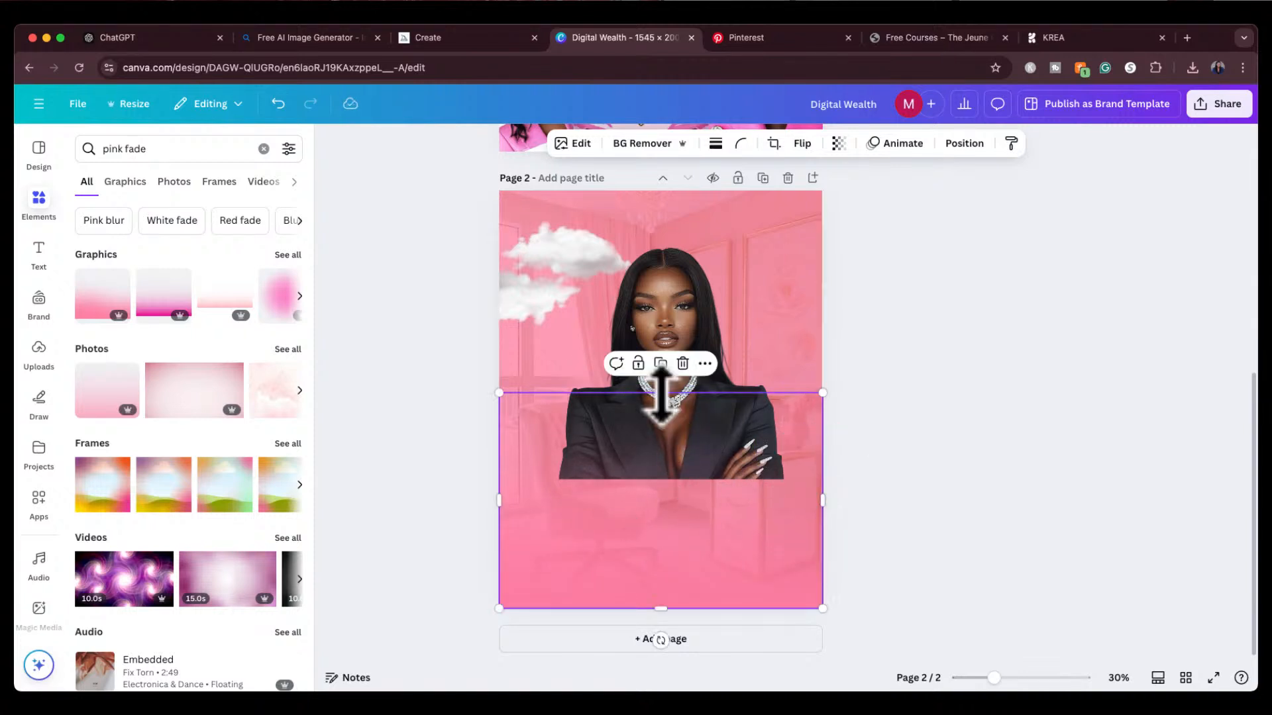
left_click_drag(660, 394, 665, 192)
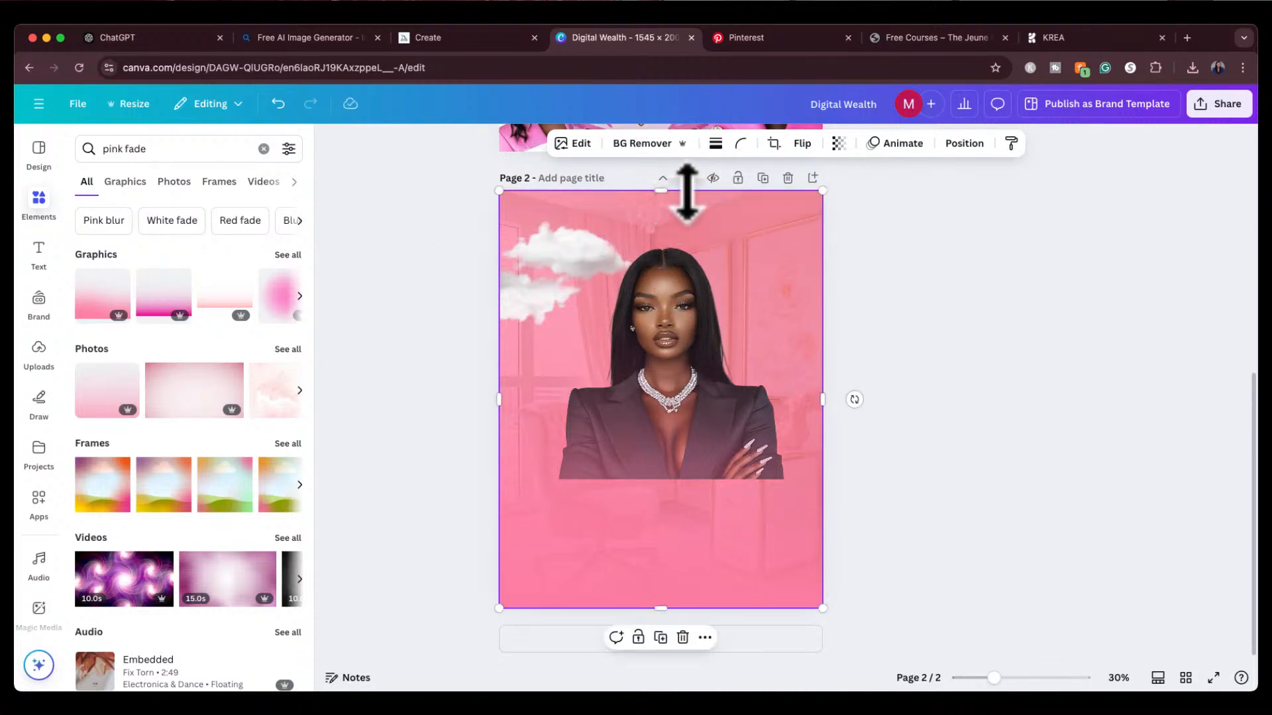
Step: Duplicate the full-page pink fade and align the copy with the page
left_click(660, 637)
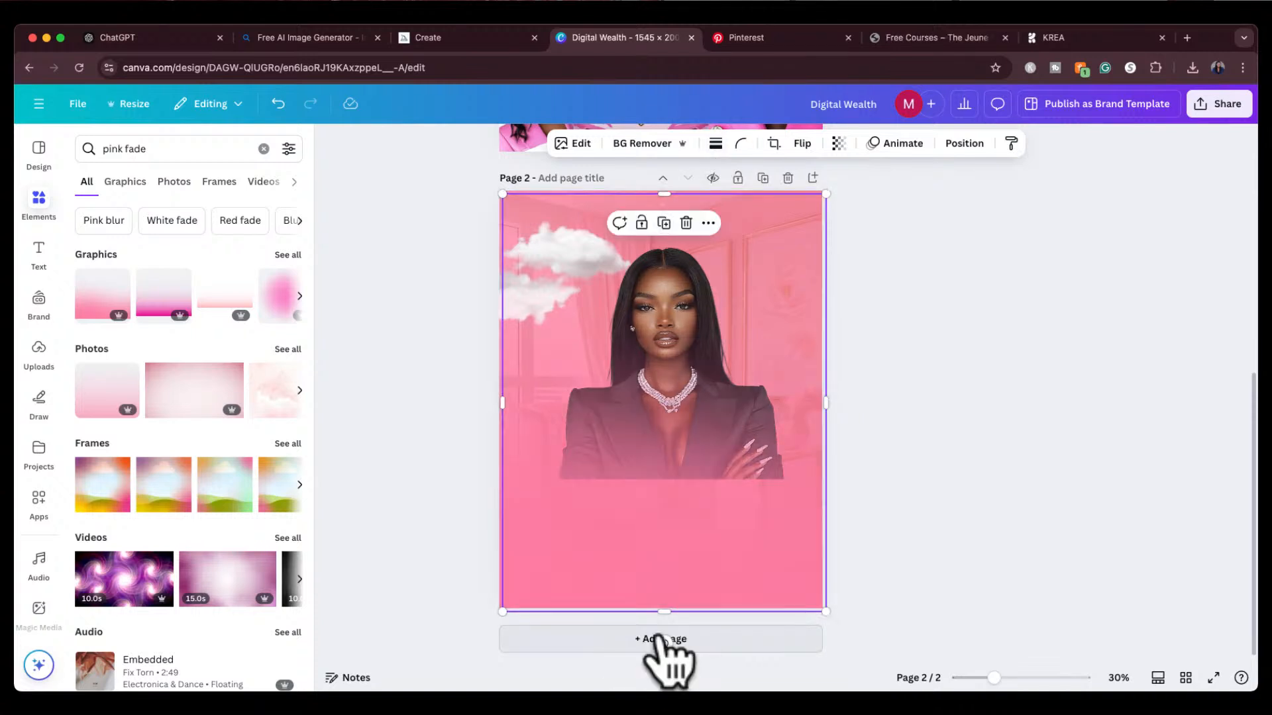
left_click(665, 640)
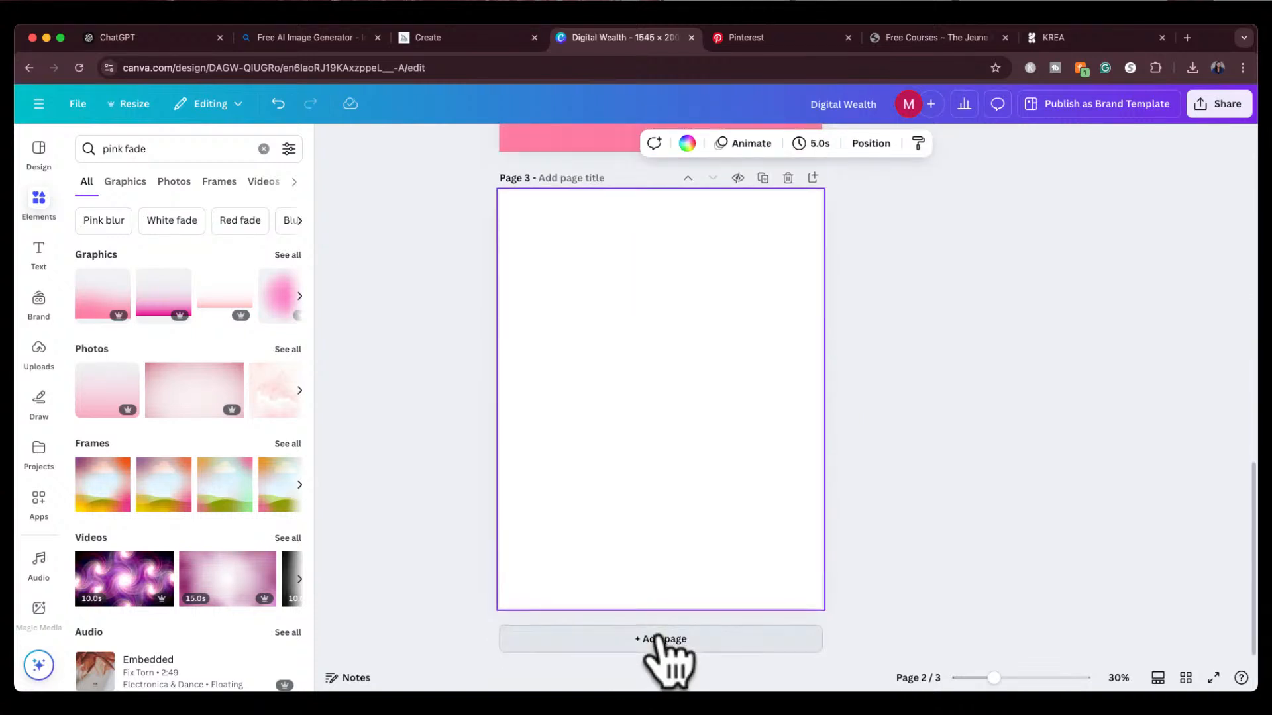
left_click(788, 178)
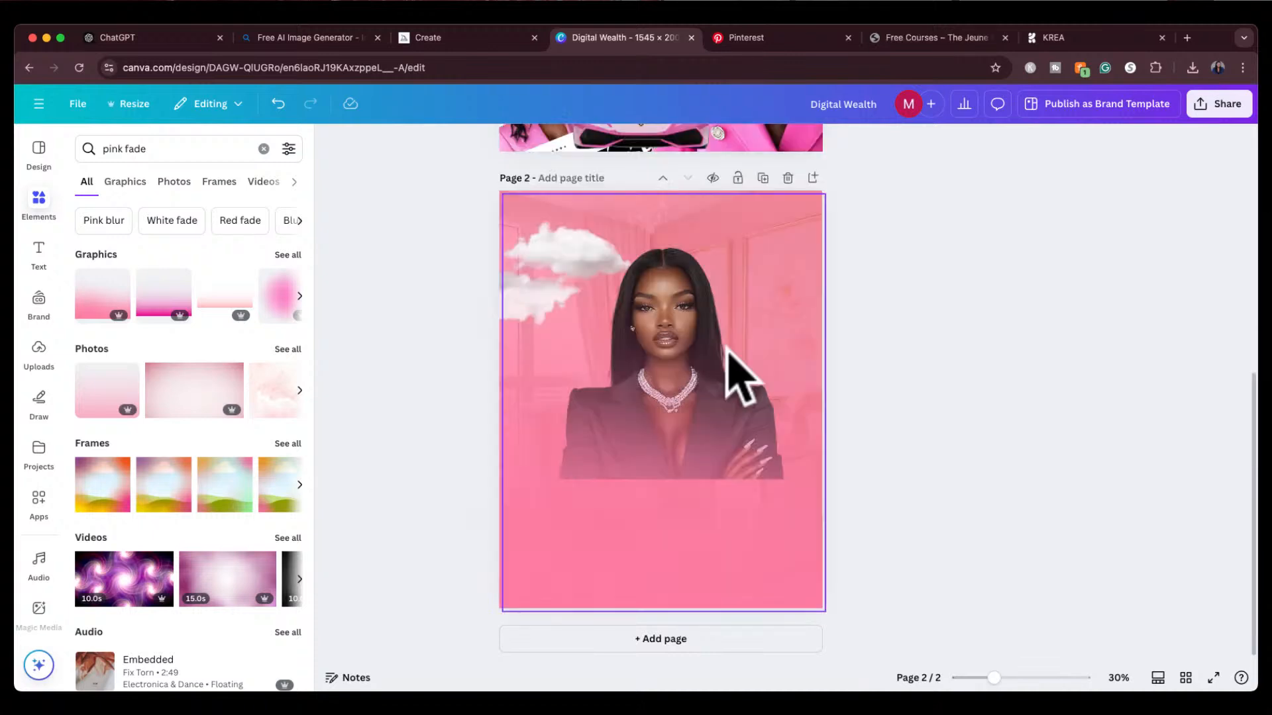
left_click(684, 560)
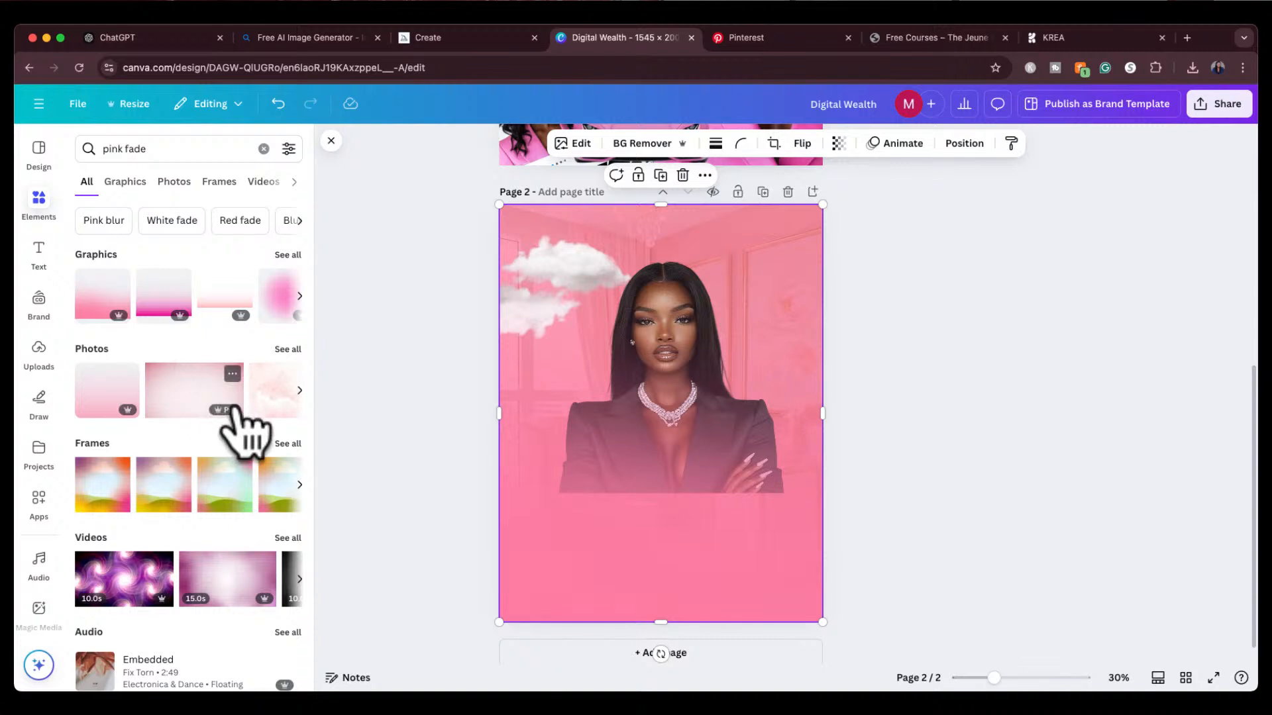
Step: Search the elements for "pink smoke" and place three overlapping copies of the light pink smoke graphic across the page's lower half
double_click(135, 148)
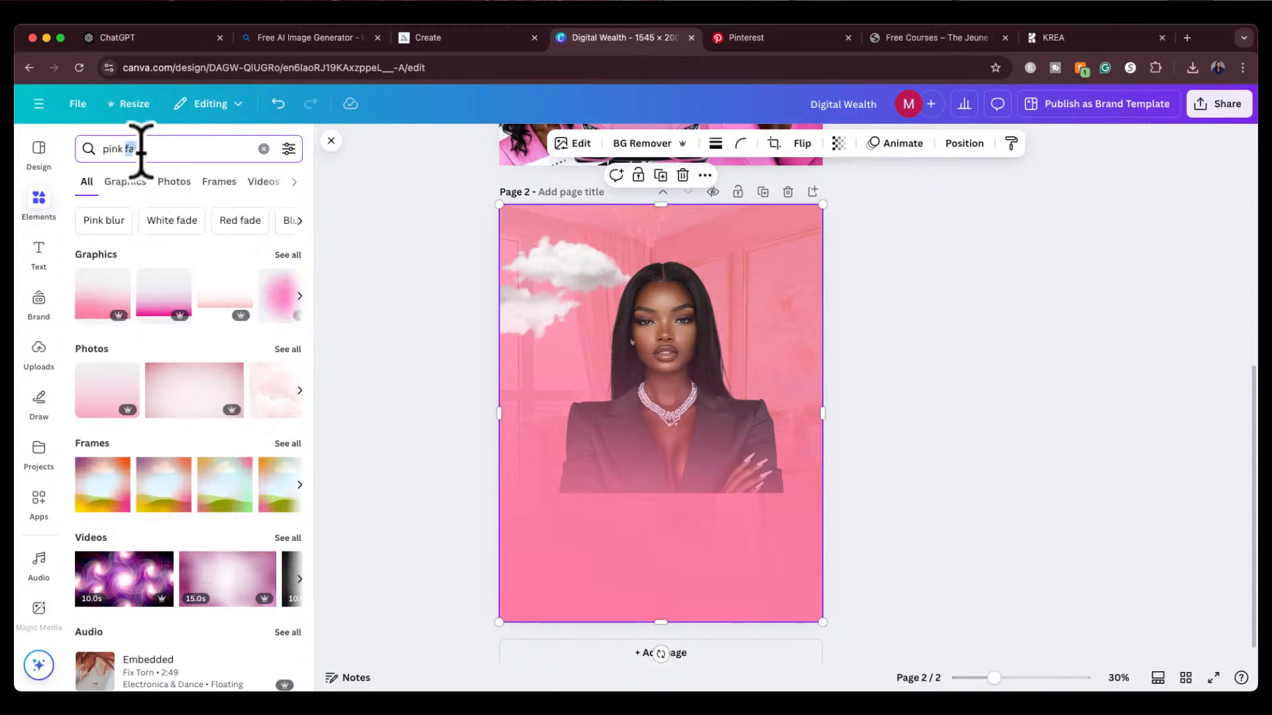
type("smoke")
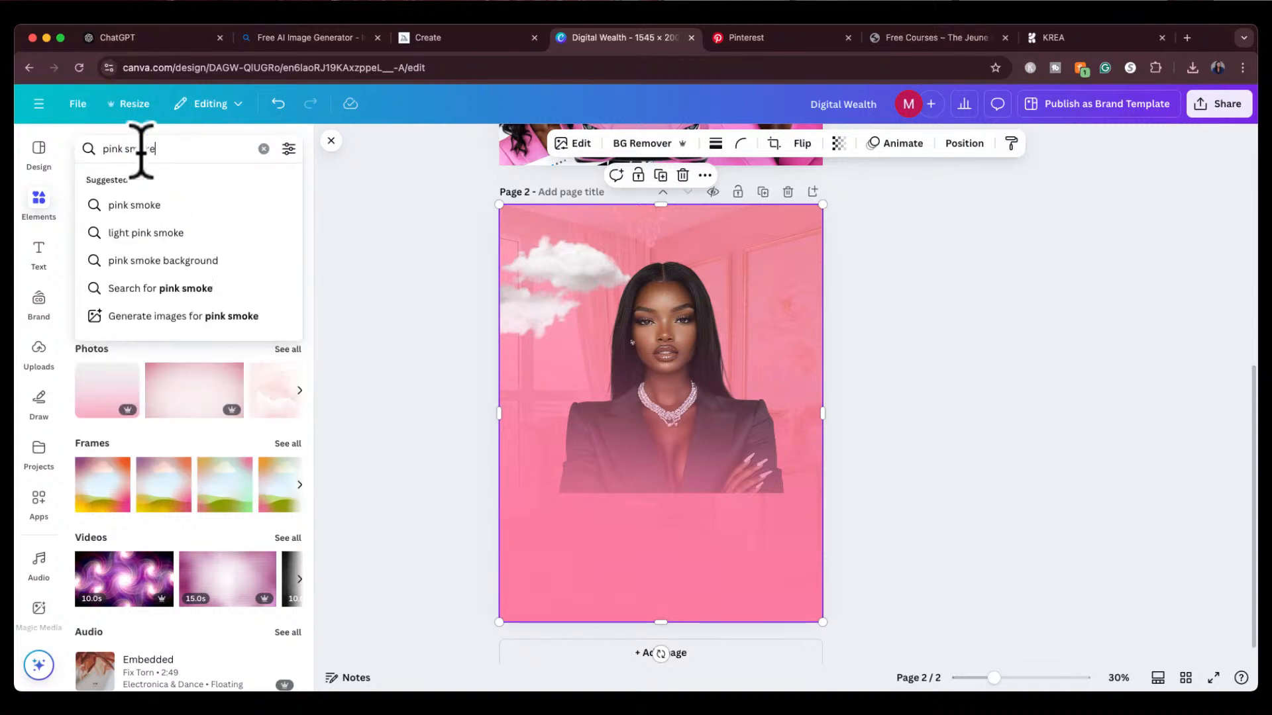
key("Return")
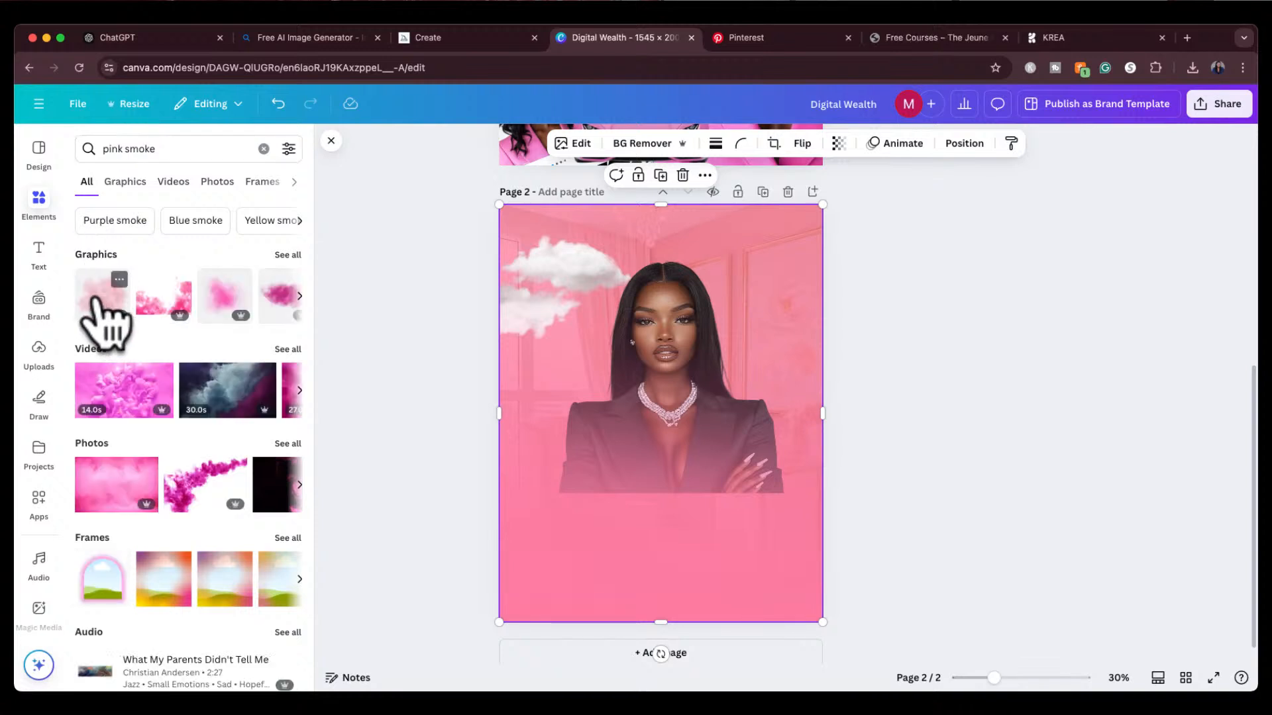
left_click(99, 301)
left_click_drag(620, 434, 569, 530)
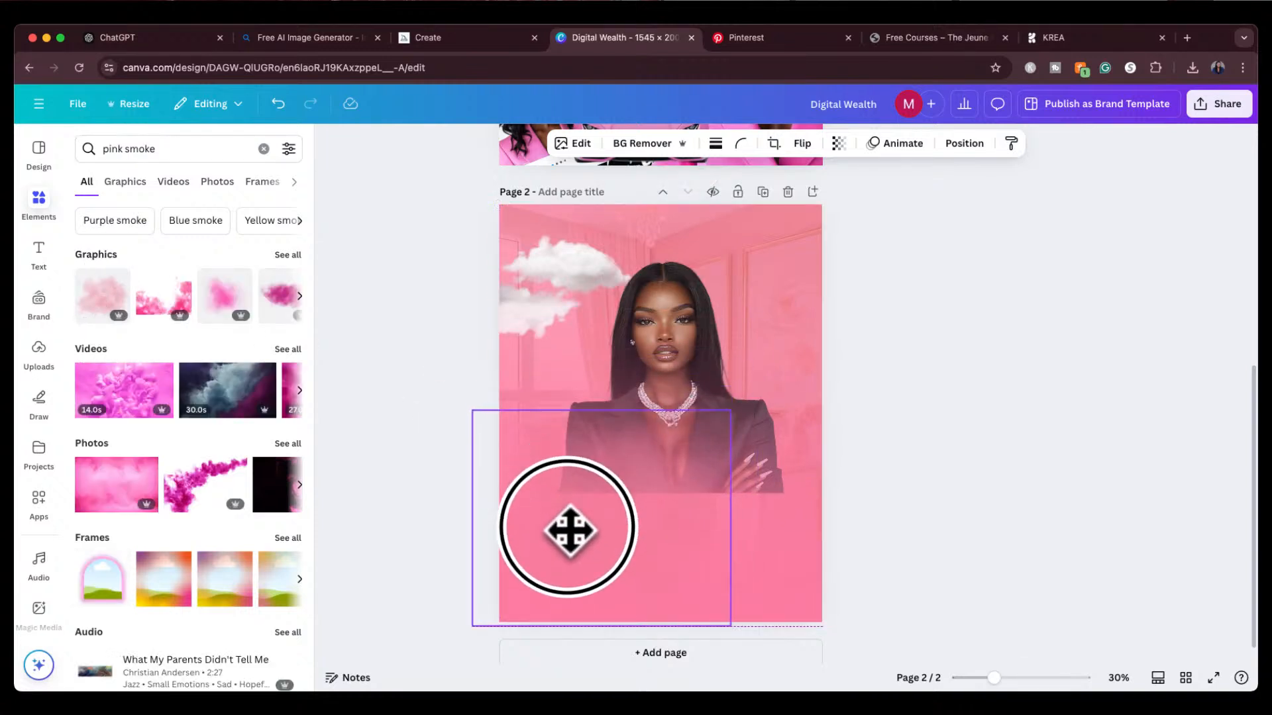
left_click(96, 286)
left_click_drag(709, 454, 737, 535)
left_click(99, 292)
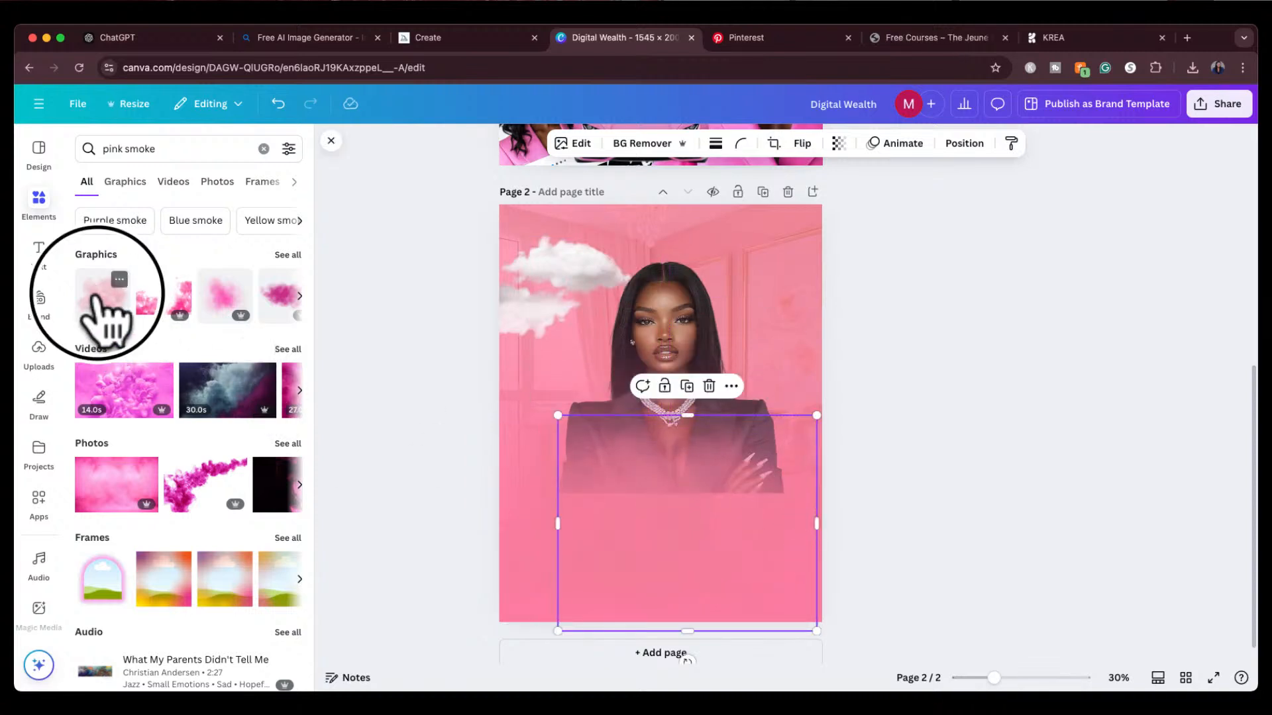
left_click_drag(680, 435, 770, 521)
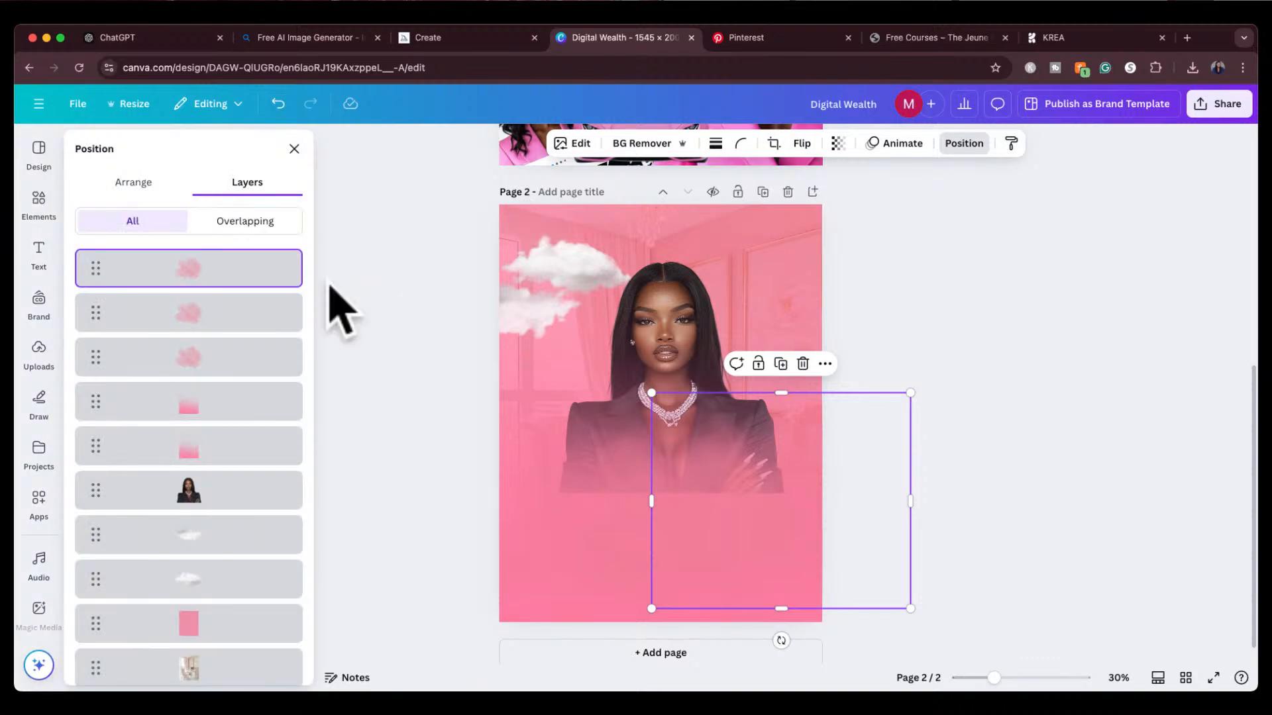
Step: Group the three pink smoke graphics and duplicate the group six times, stacking the copies over the page's lower half
left_click(213, 324, "shift")
left_click(216, 362, "shift")
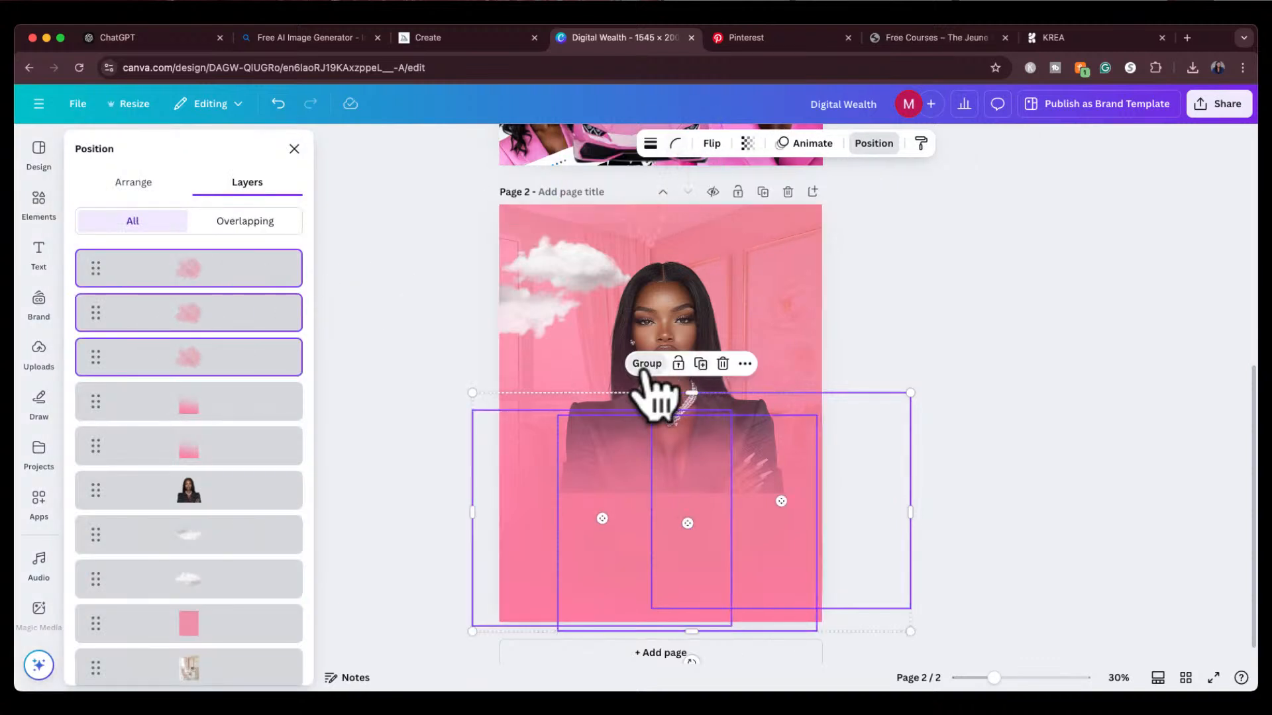
left_click(646, 364)
left_click(717, 363)
left_click(720, 367)
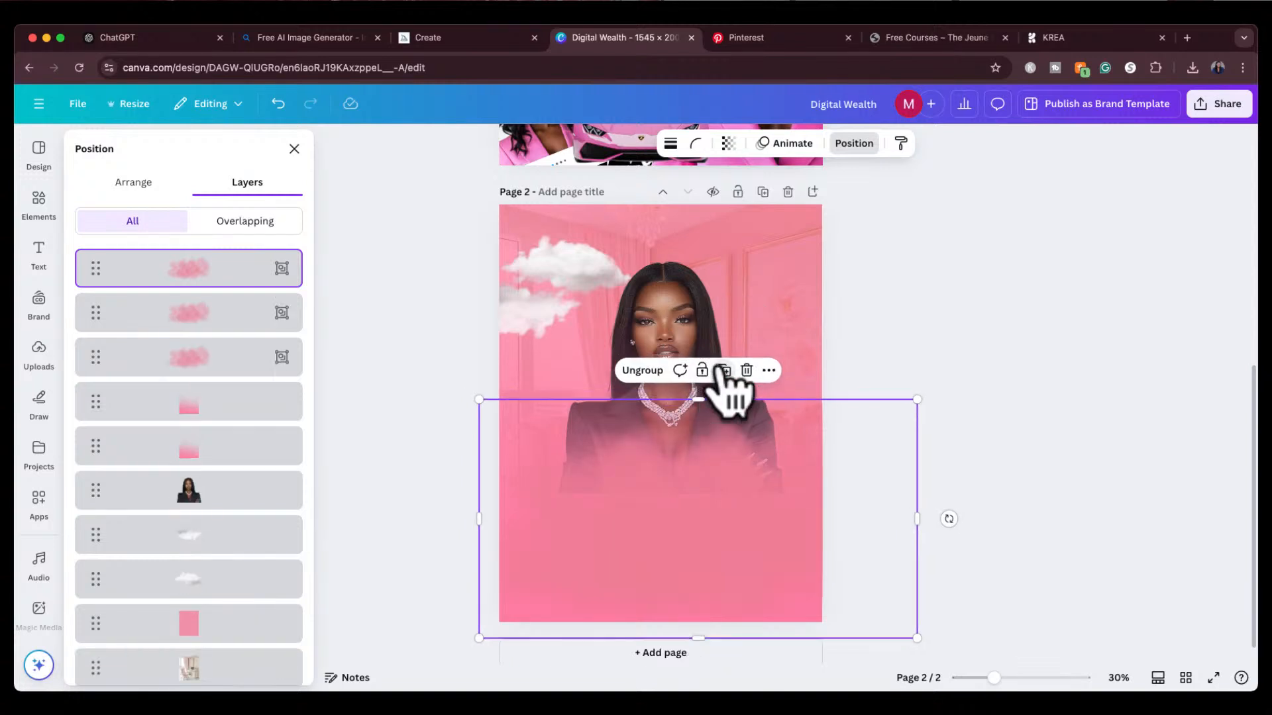
left_click(723, 370)
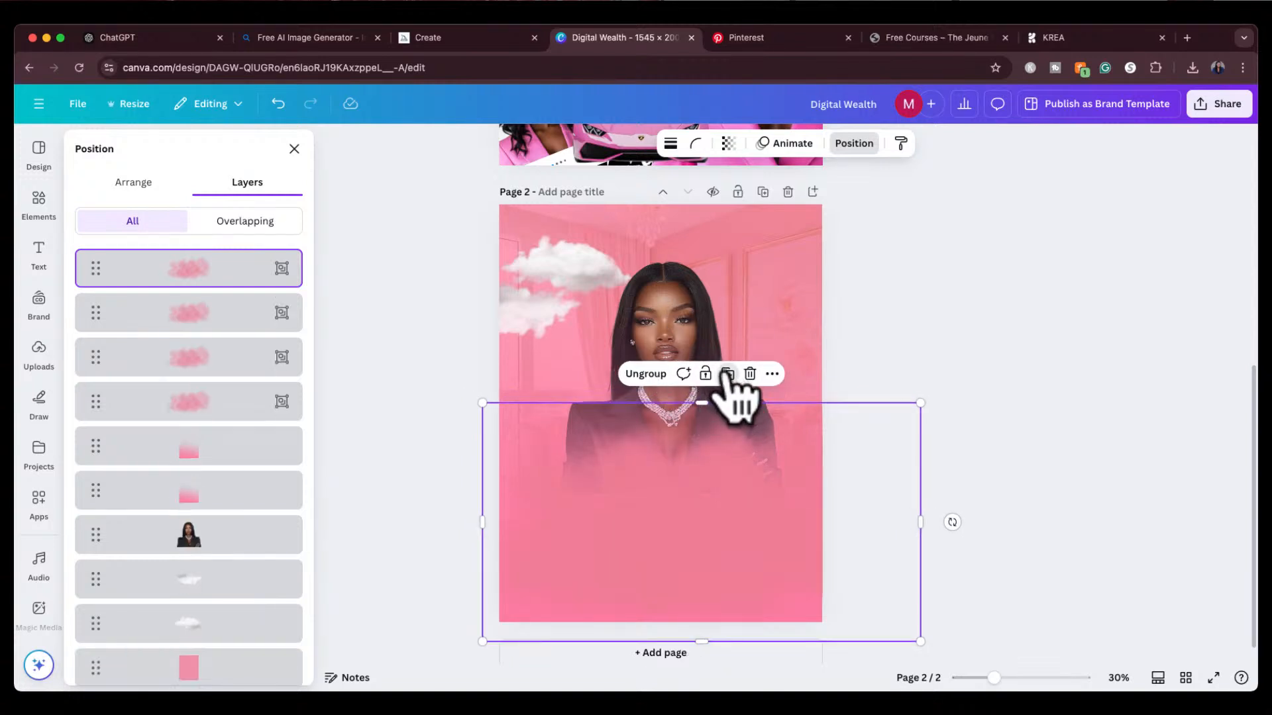
left_click(726, 370)
left_click(727, 372)
left_click_drag(710, 525, 698, 493)
left_click(697, 372)
Step: Select the woman cutout's layer, enlarge it to about 80% of the page width and shift it slightly lower
left_click(681, 318)
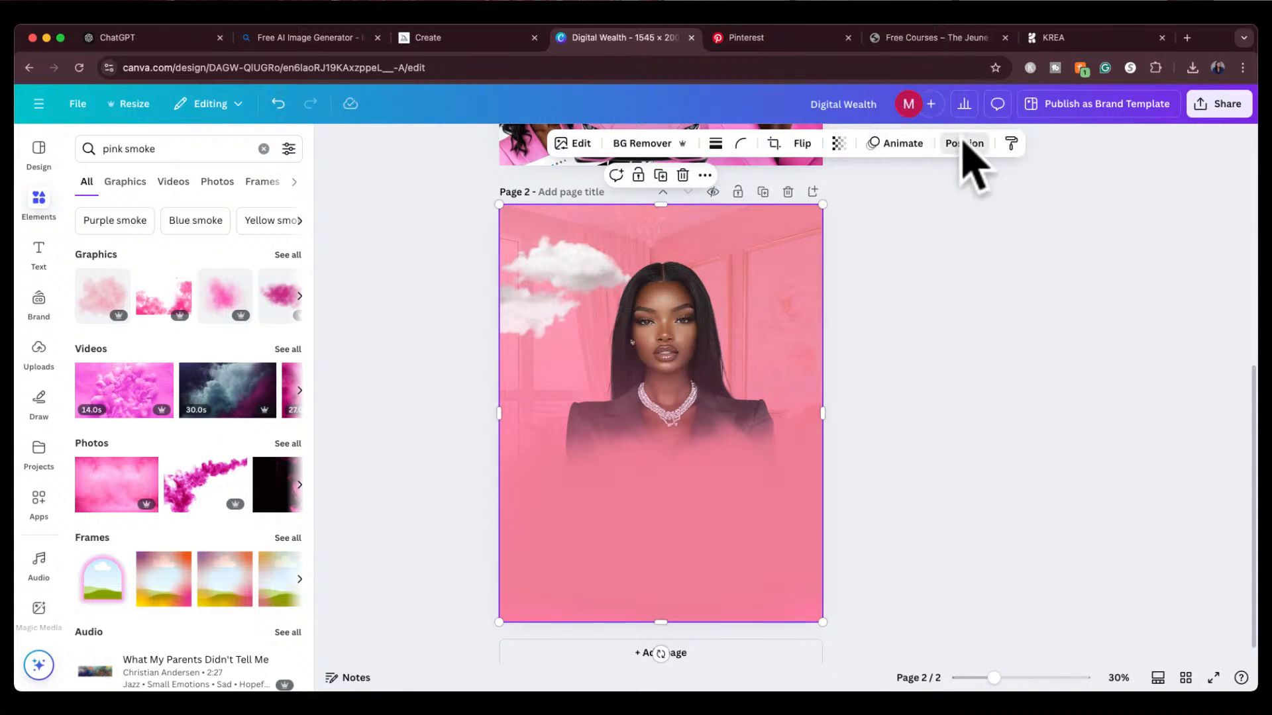
left_click(964, 143)
scroll(185, 606, "down", 2)
left_click_drag(189, 568, 188, 568)
left_click_drag(553, 261, 528, 236)
mouse_move(658, 307)
left_mouse_down()
mouse_move(673, 311)
mouse_move(663, 321)
left_mouse_up()
Step: Group all seven pink smoke groups into one and move it slightly lower over the woman's chest
scroll(227, 397, "up", 3)
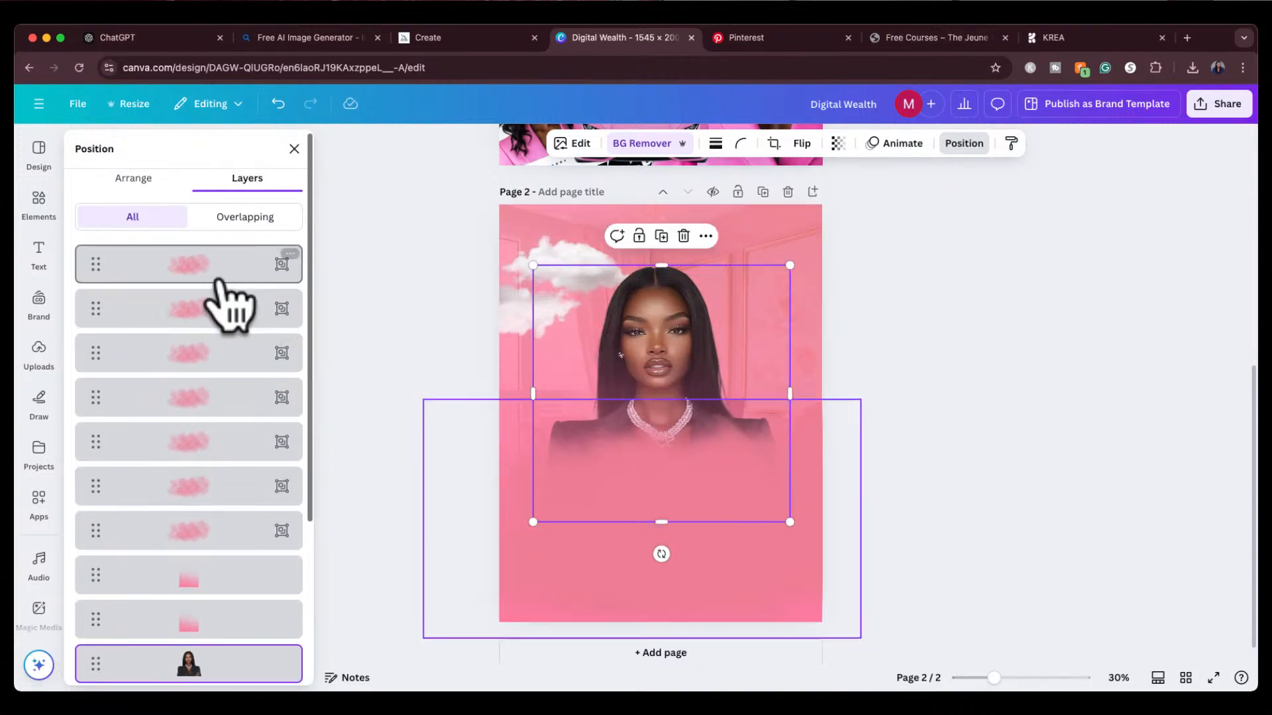
left_click(218, 278)
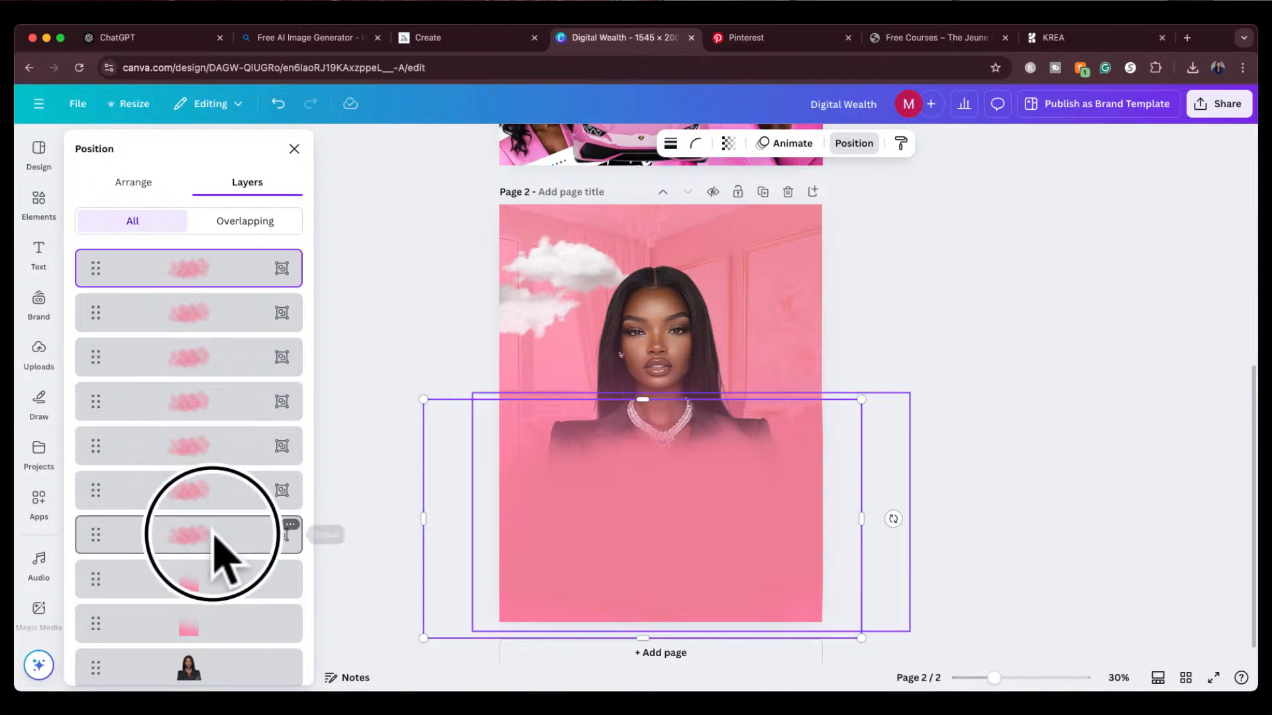
left_click(218, 540, "shift")
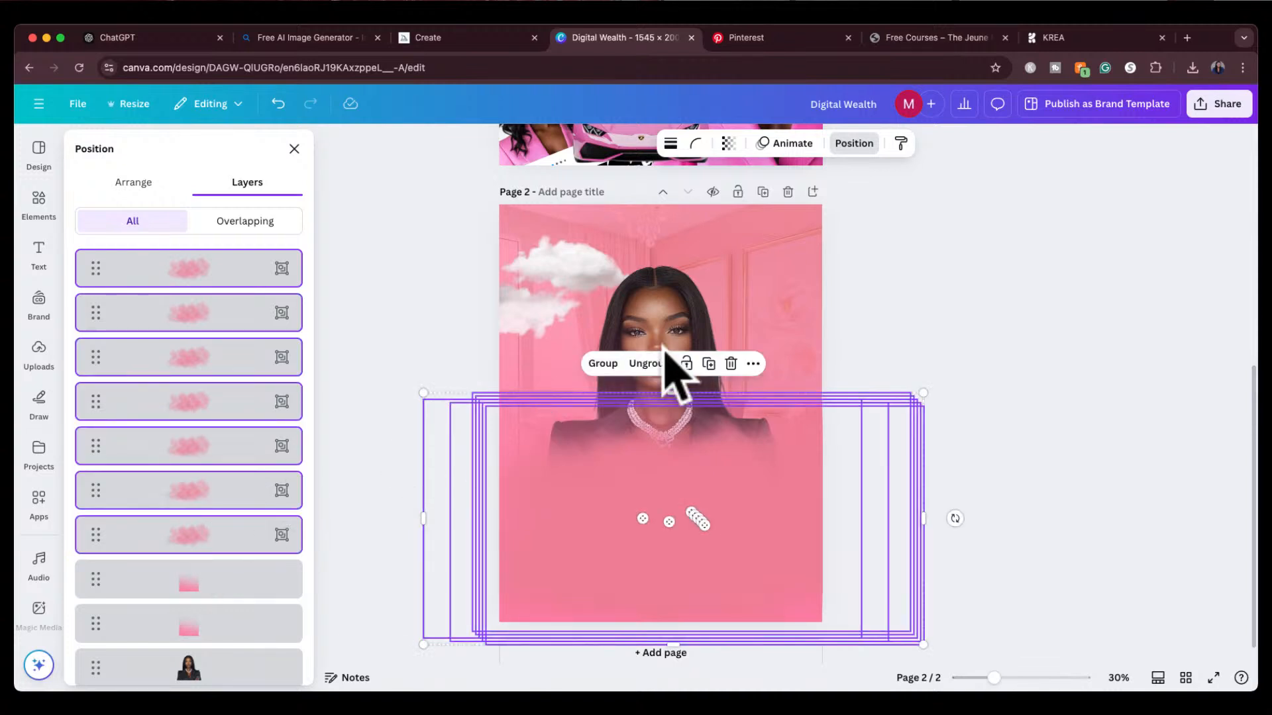
left_click(602, 365)
left_click_drag(638, 474, 642, 500)
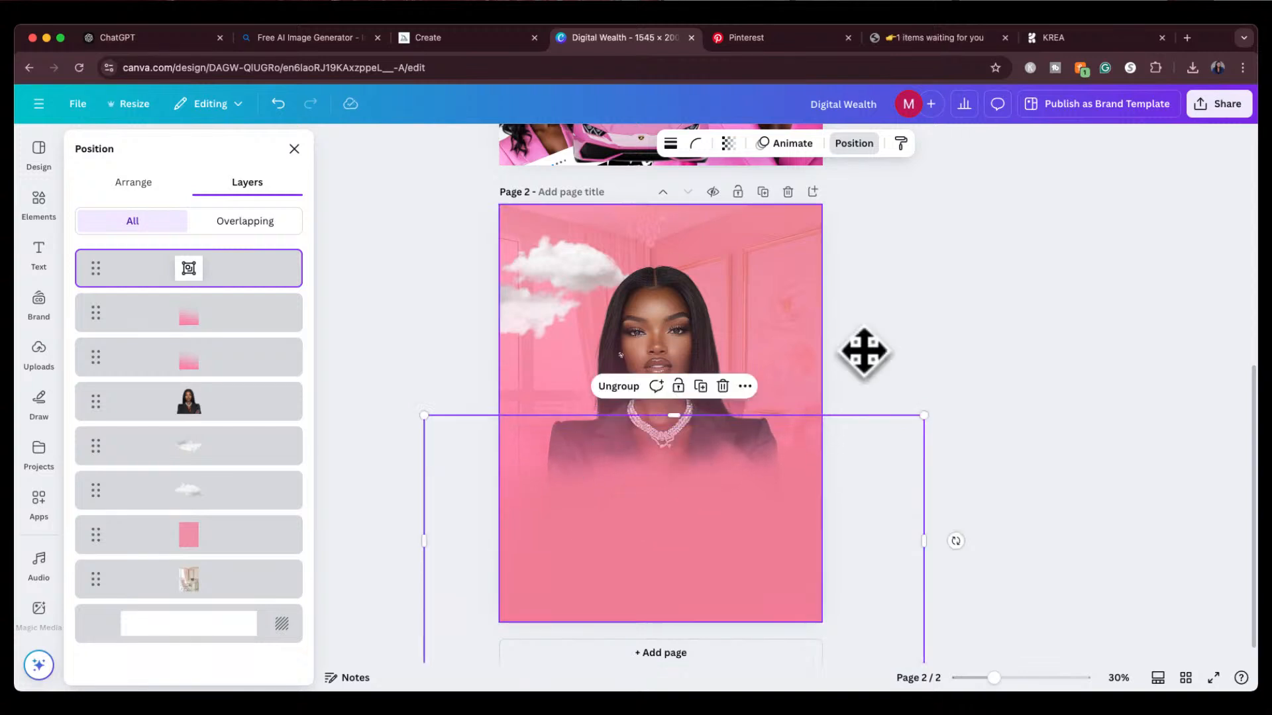
left_click(864, 353)
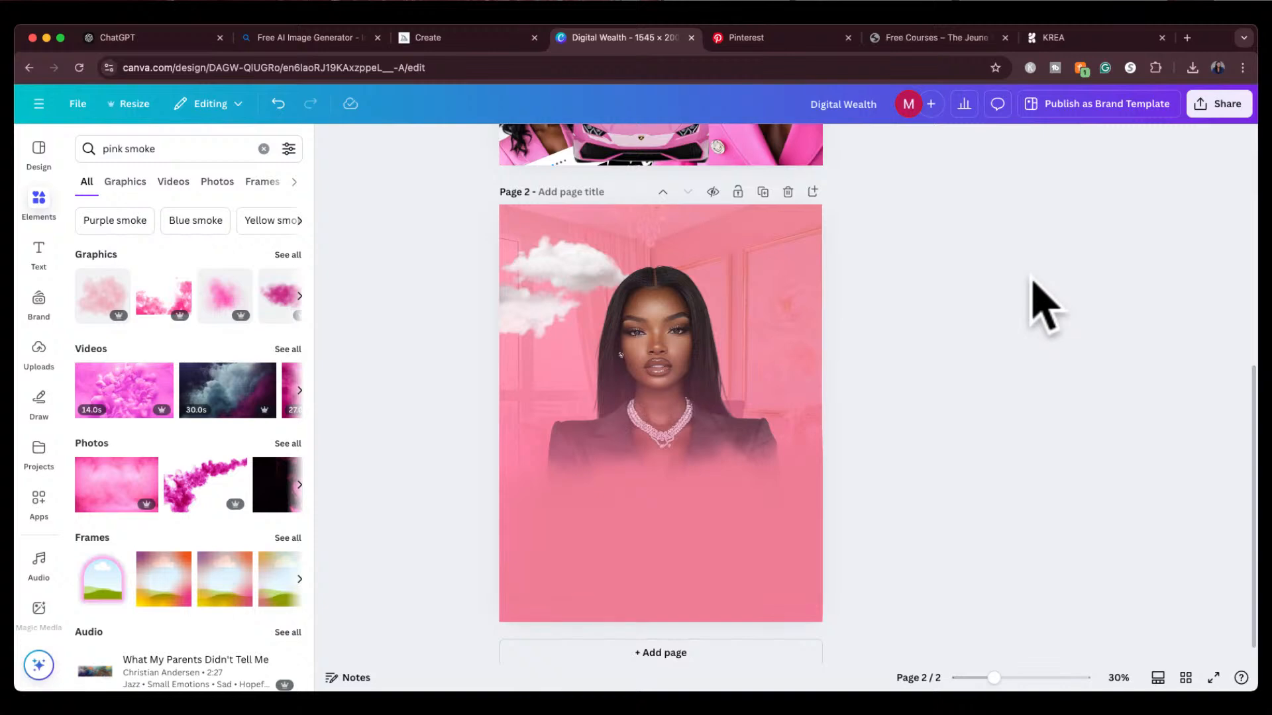
left_click(958, 277)
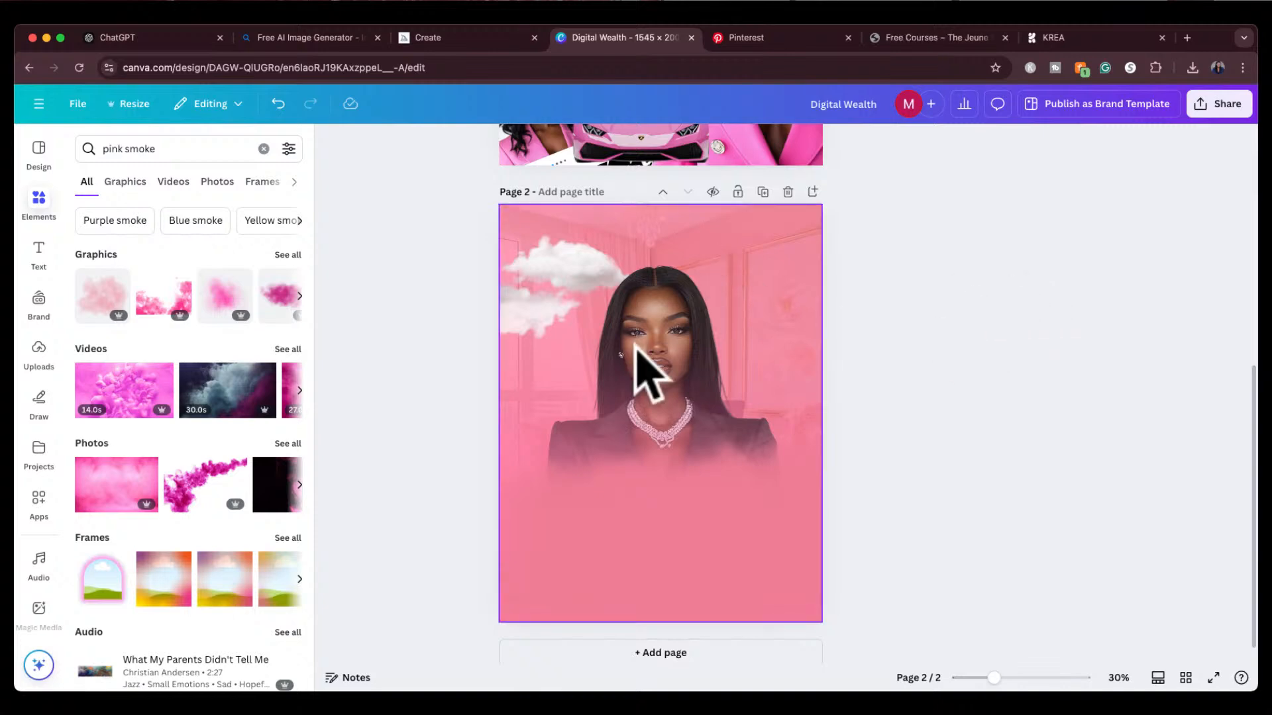
Step: Look at the Pinterest reference covers and review the short ebook title ideas in ChatGPT
left_click(783, 34)
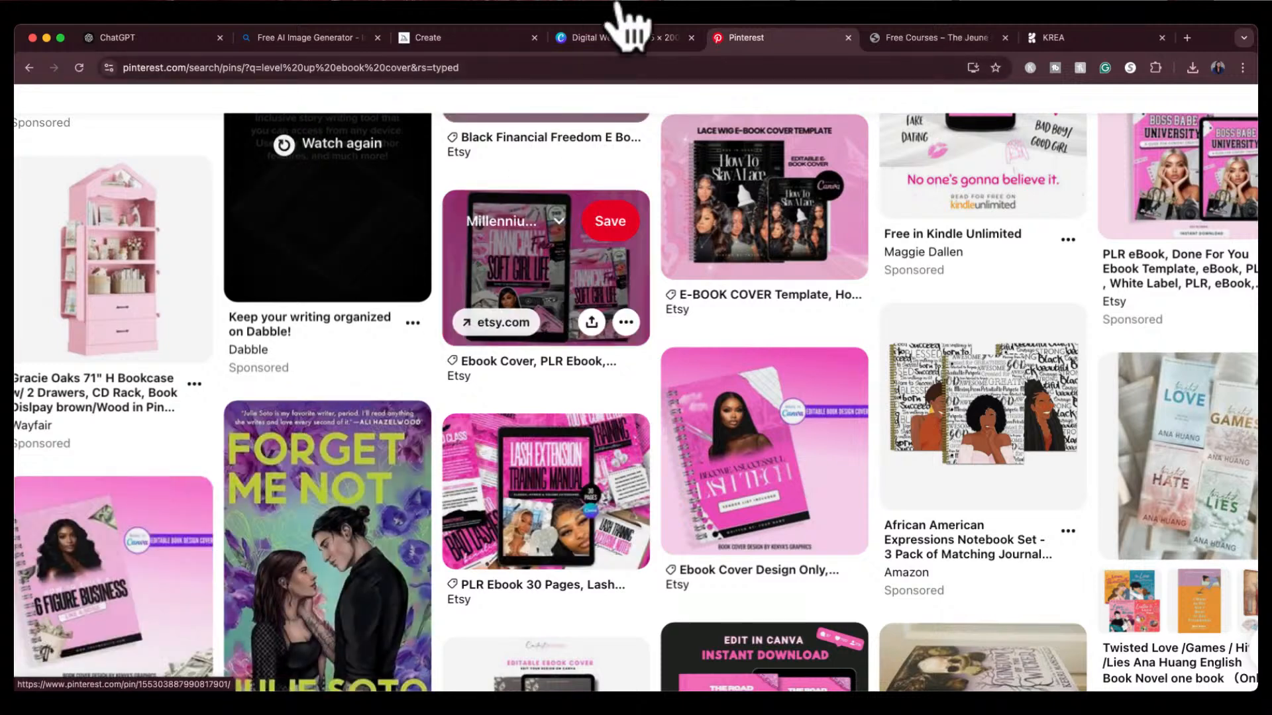
left_click(177, 36)
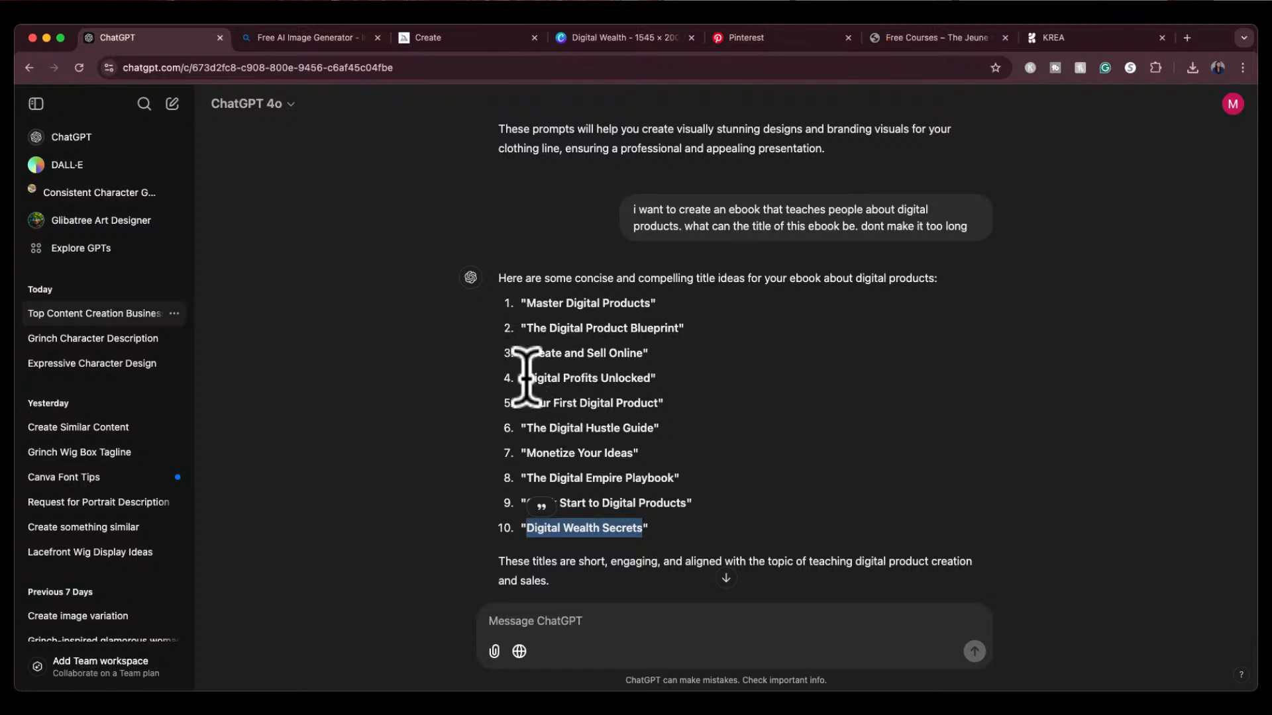
left_click_drag(526, 378, 640, 379)
left_click(620, 411)
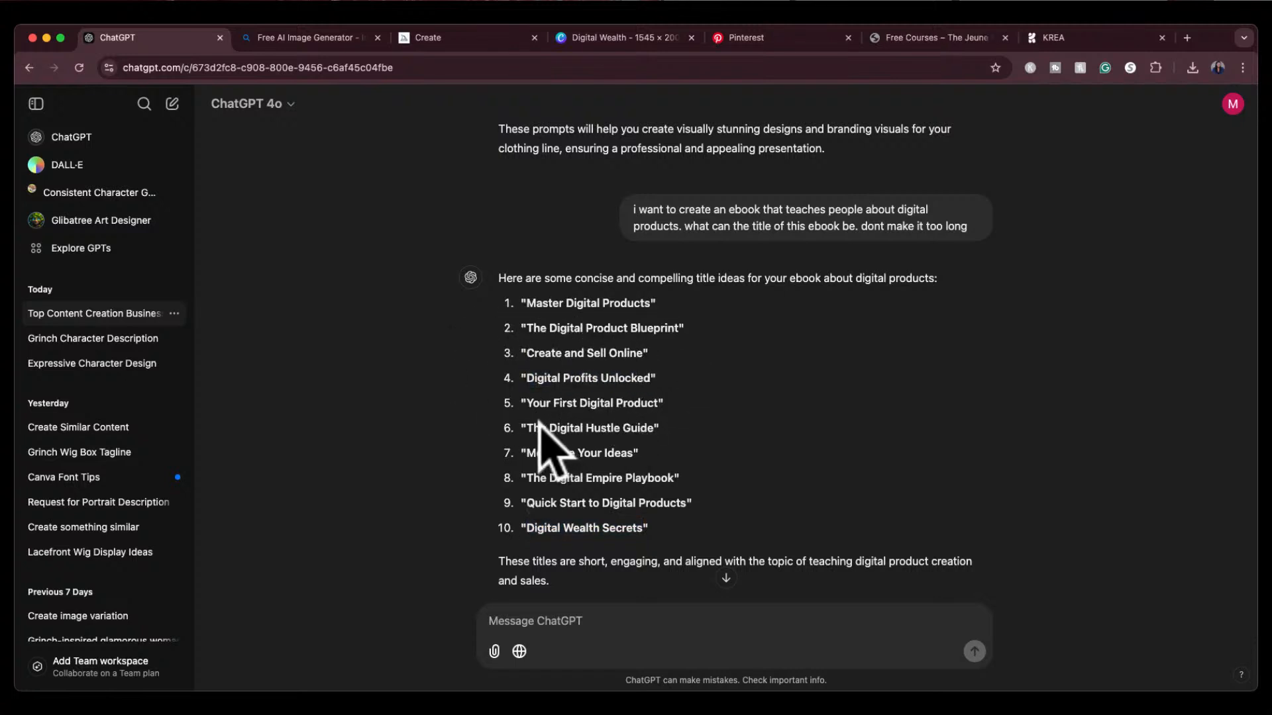
Step: Highlight the title idea "The Digital Hustle Guide" in the ChatGPT list and return to the Canva design
left_click_drag(527, 428, 660, 428)
left_click_drag(653, 427, 655, 427)
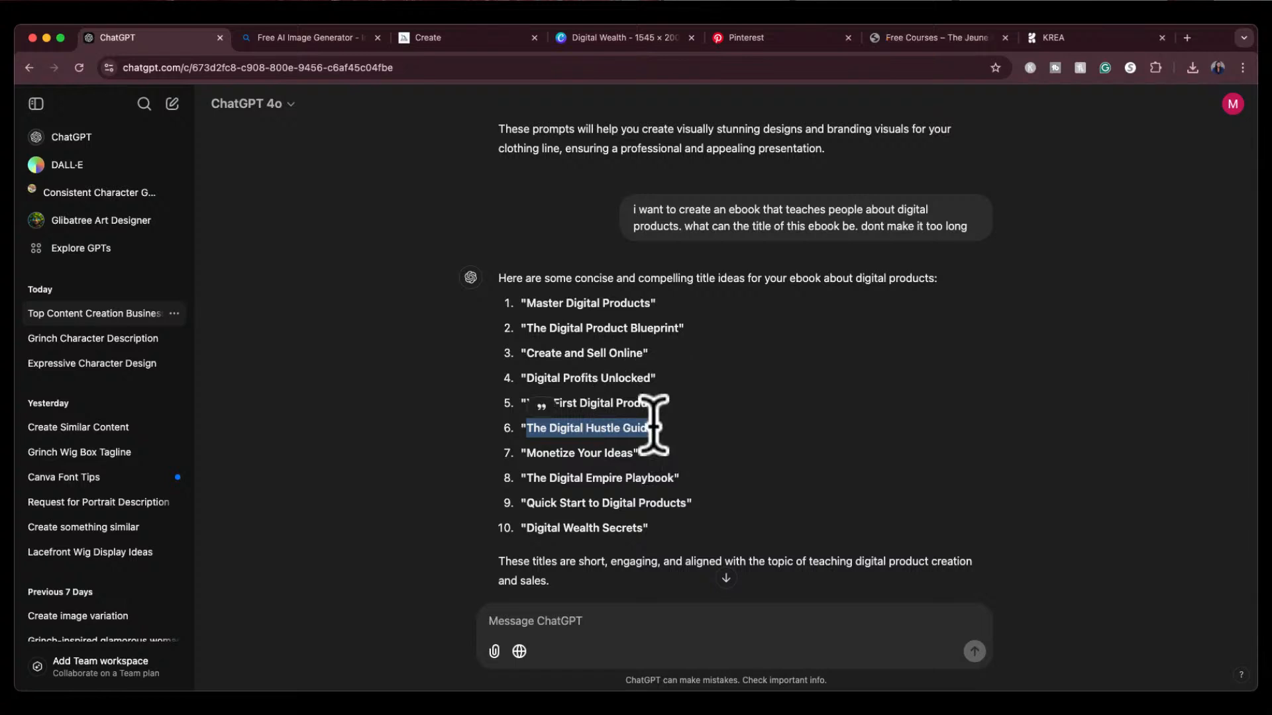
left_click(616, 38)
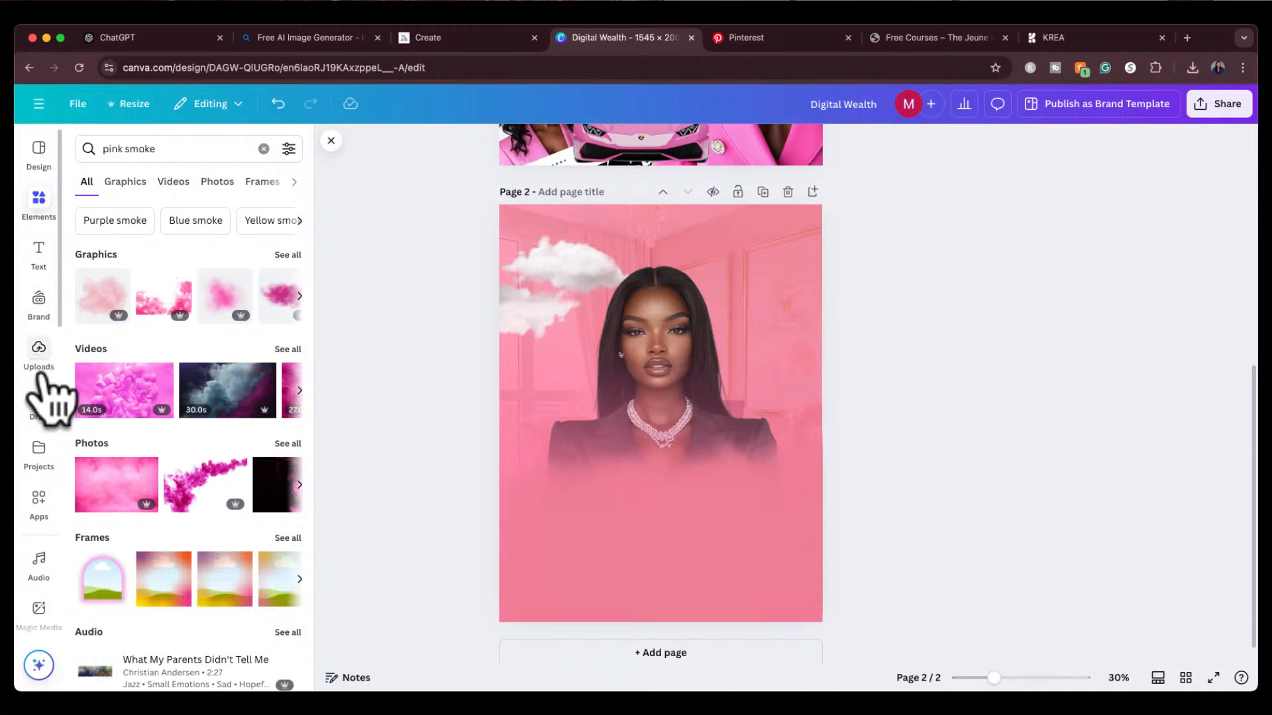
Step: Add the "Happy BIRTHDAY" font combination to page 2, place it over the lower pink area and enlarge it to about page width
left_click(37, 255)
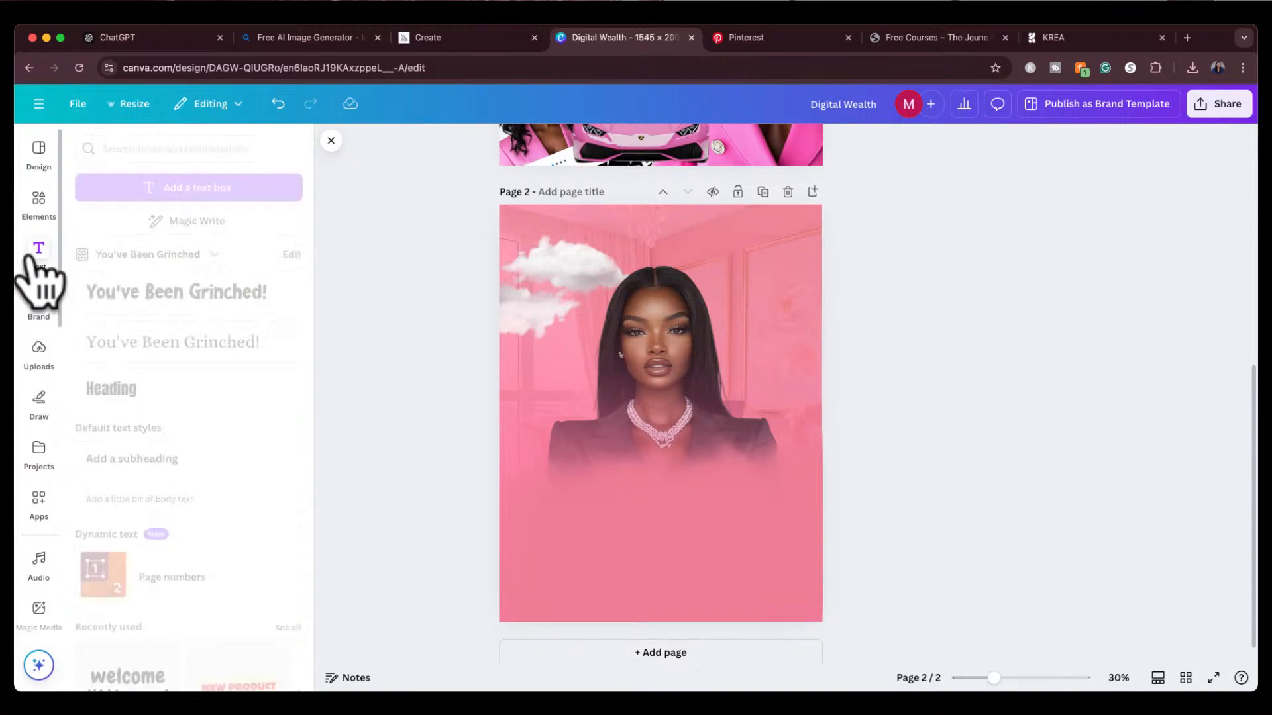
scroll(152, 457, "down", 5)
scroll(147, 448, "down", 5)
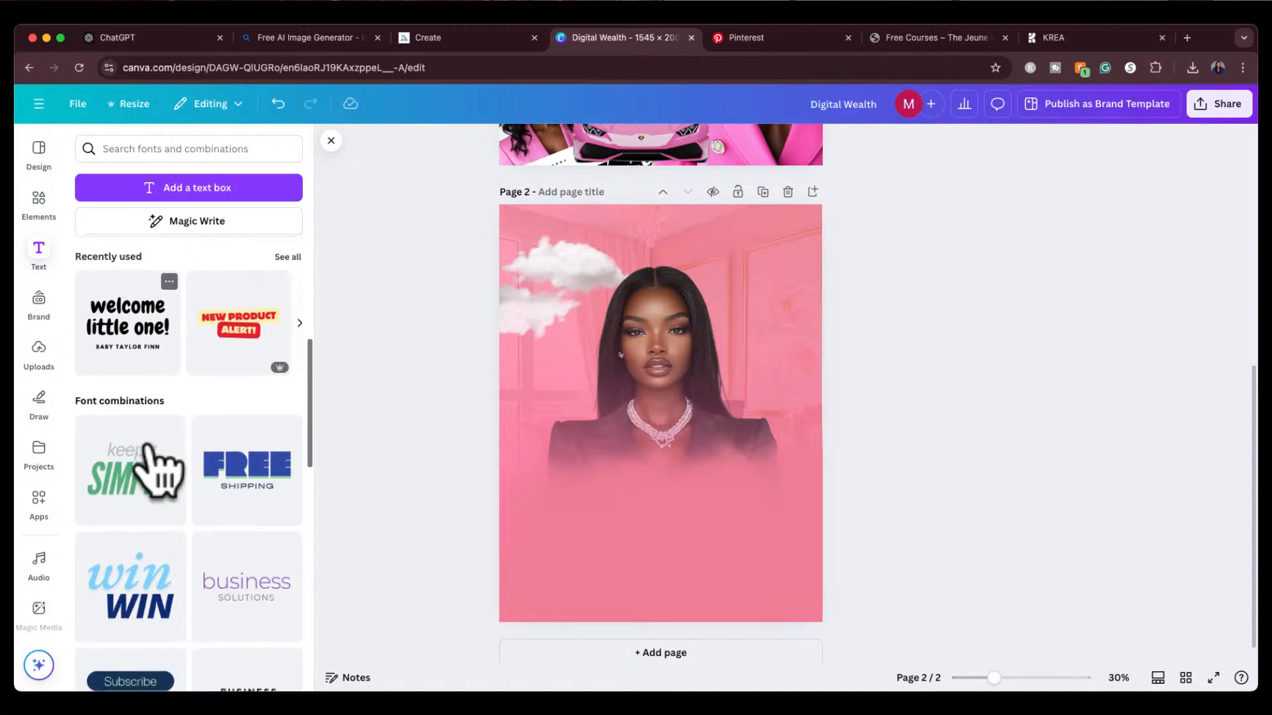
scroll(145, 448, "down", 6)
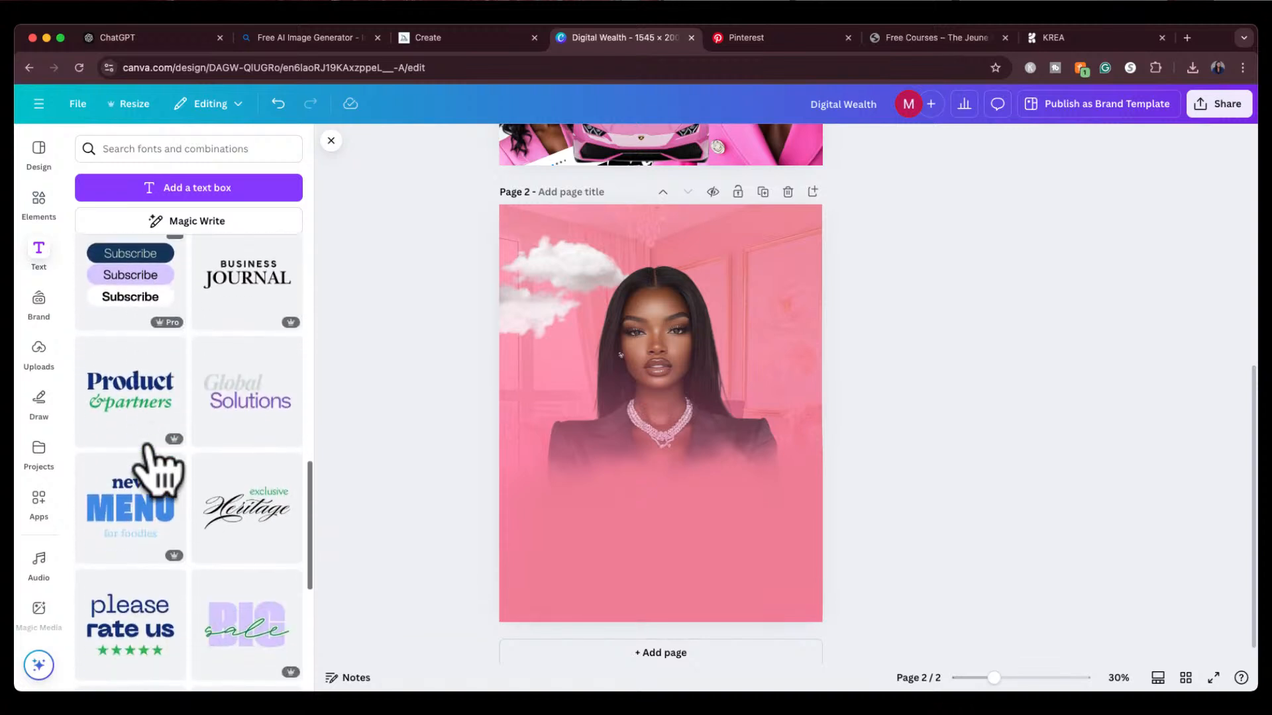
scroll(151, 464, "down", 8)
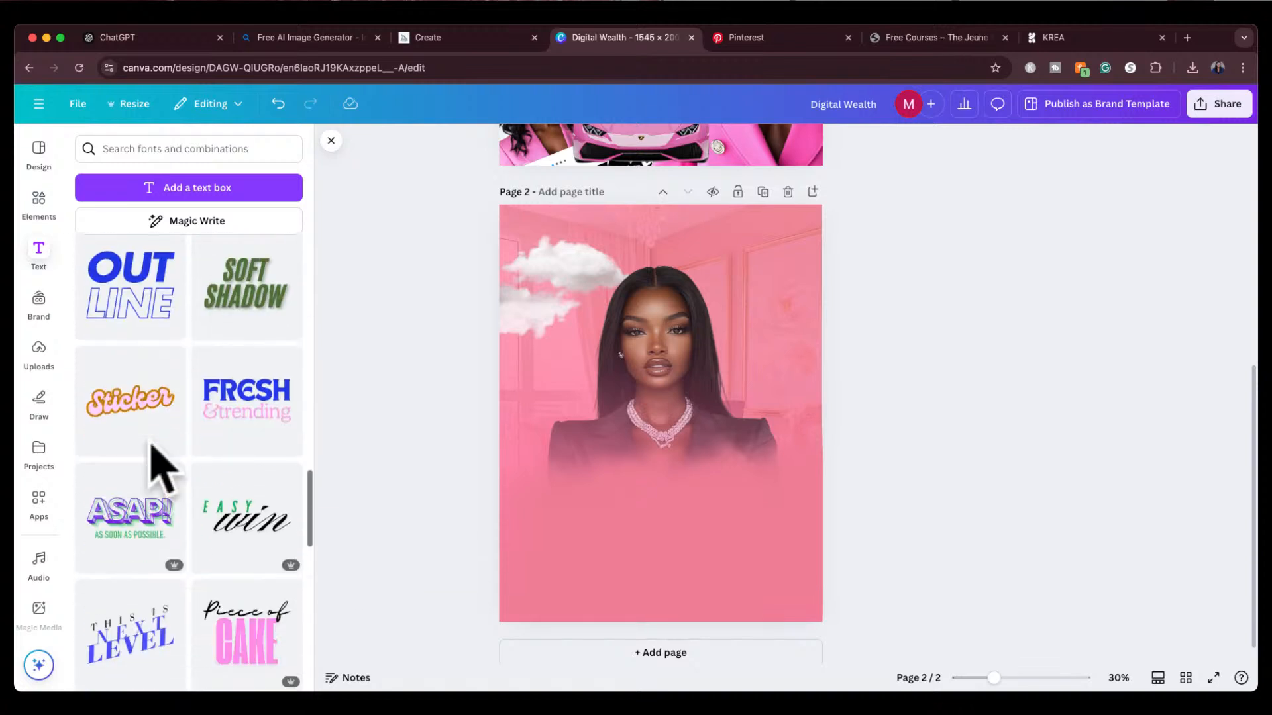
scroll(156, 471, "down", 8)
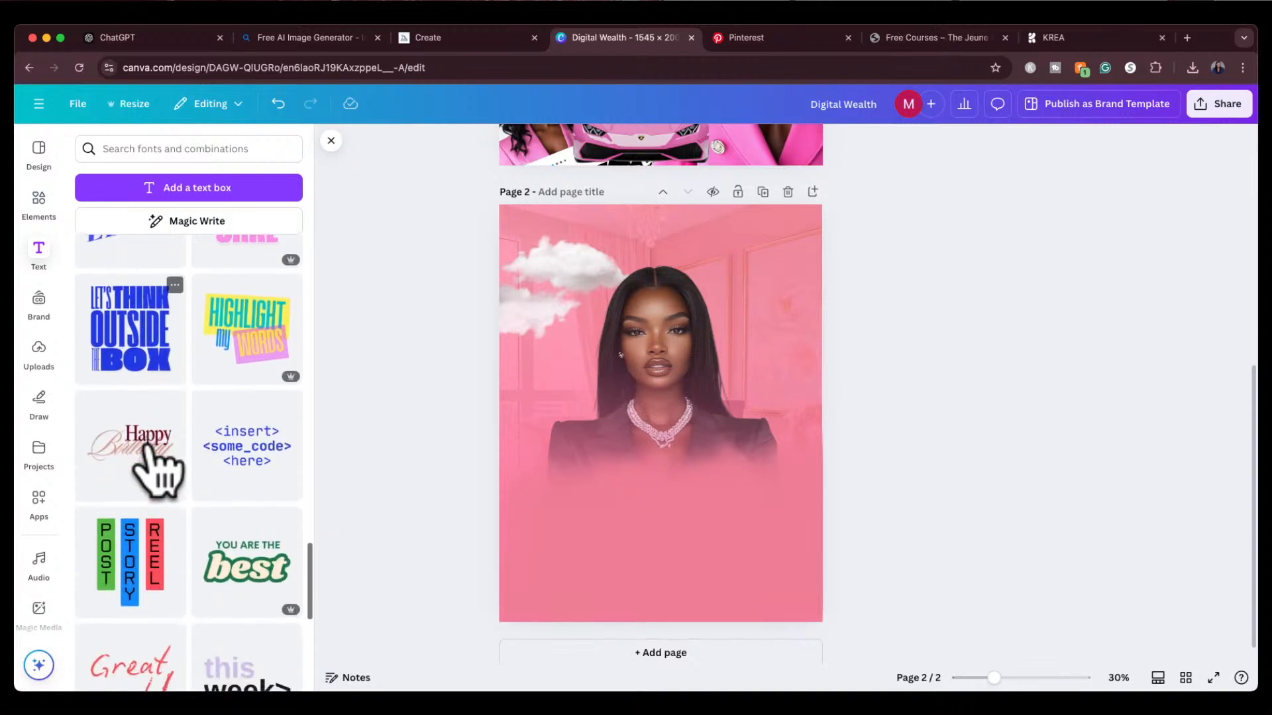
scroll(158, 472, "down", 8)
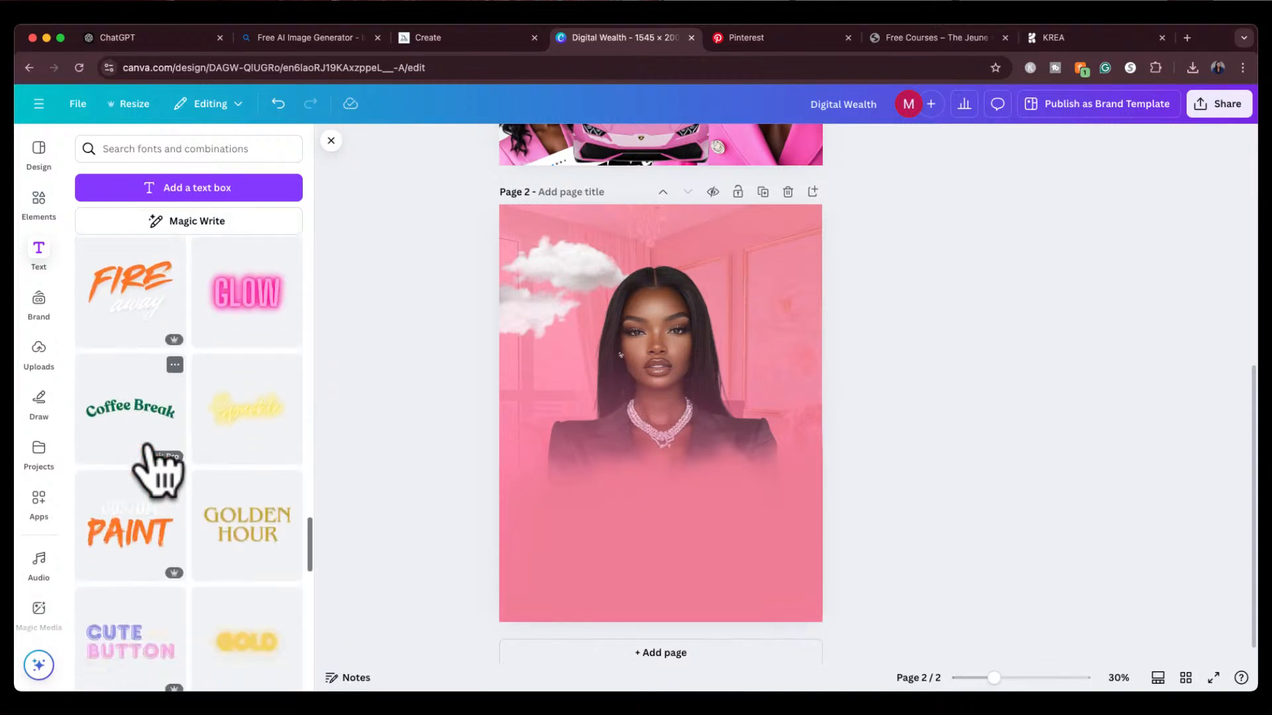
scroll(159, 472, "down", 6)
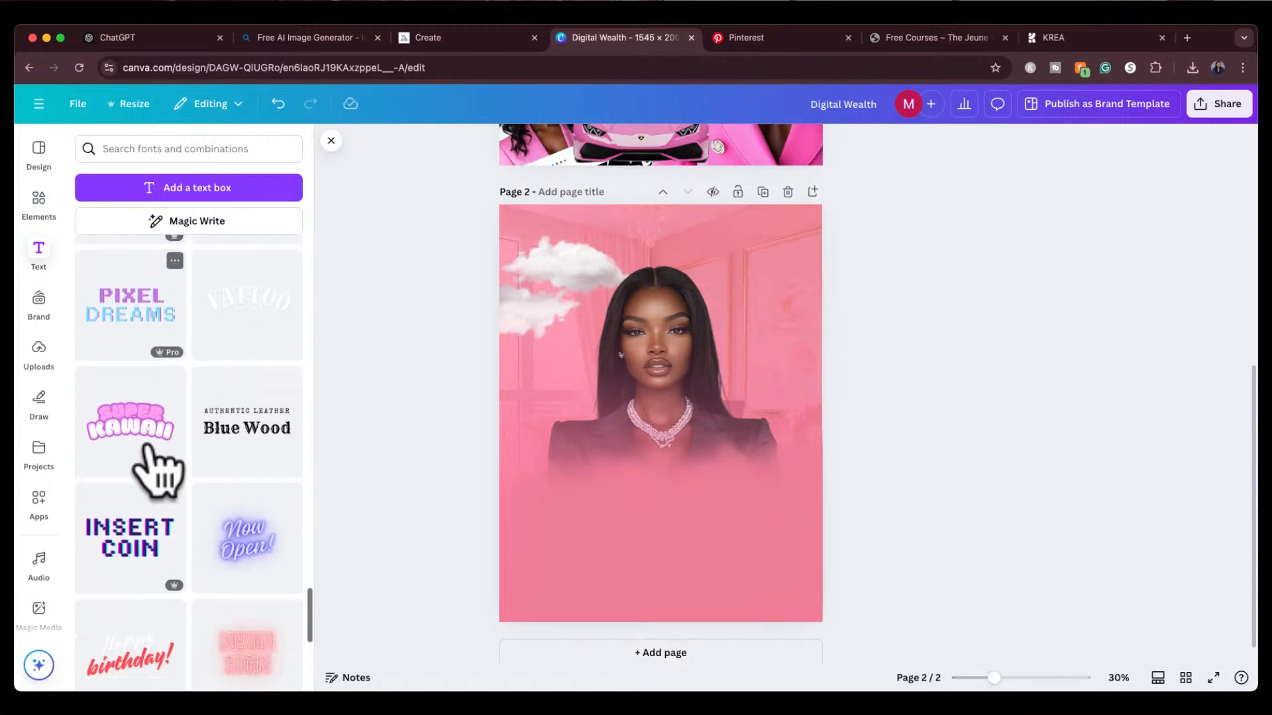
scroll(159, 473, "down", 8)
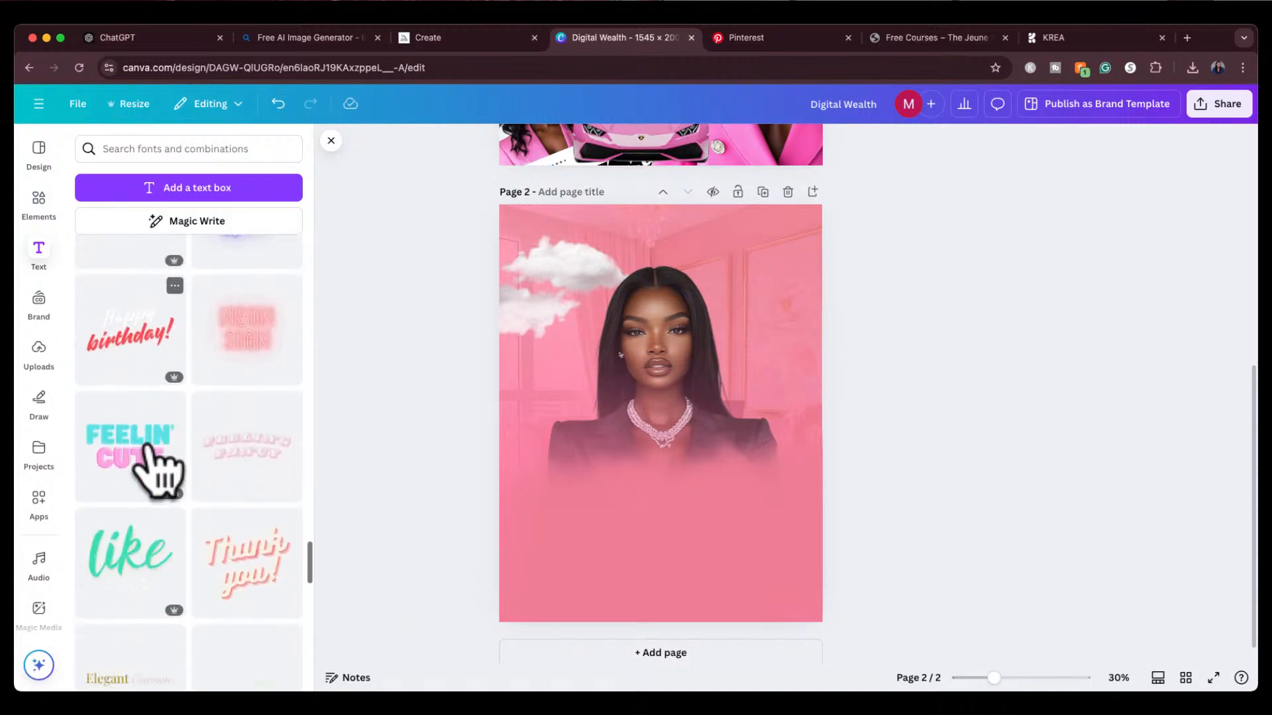
scroll(158, 472, "down", 2)
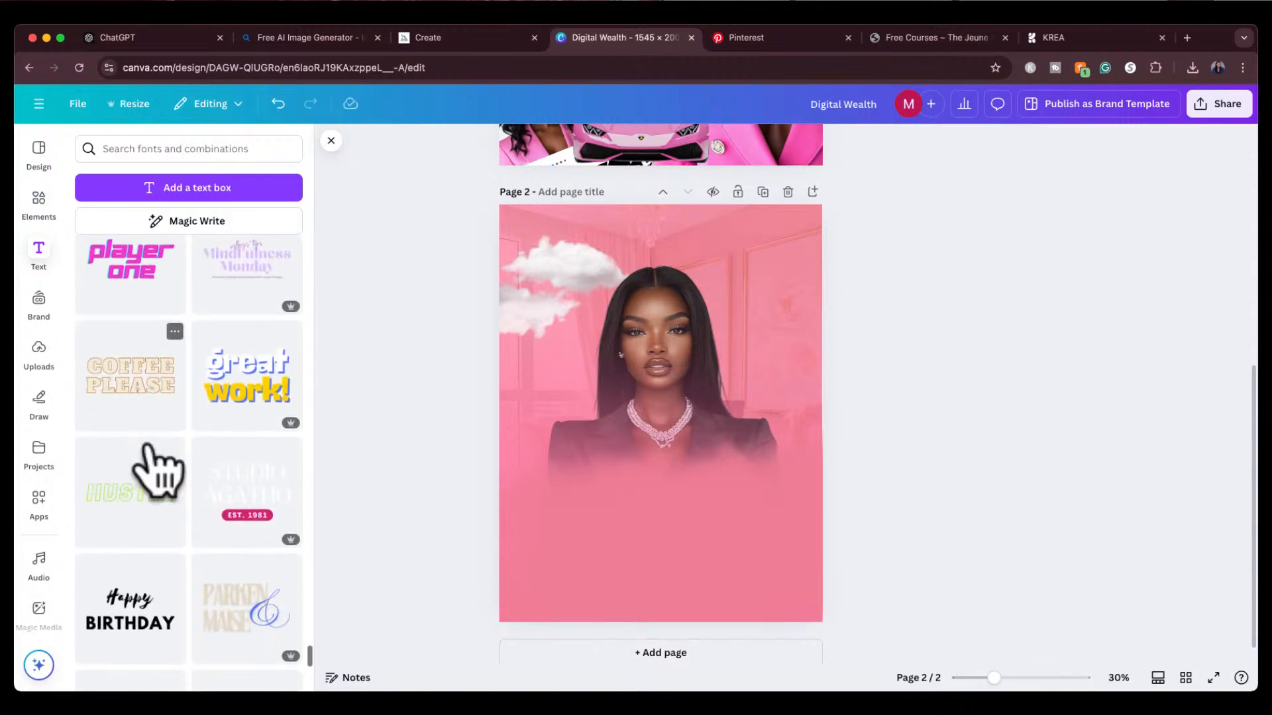
scroll(149, 457, "up", 1)
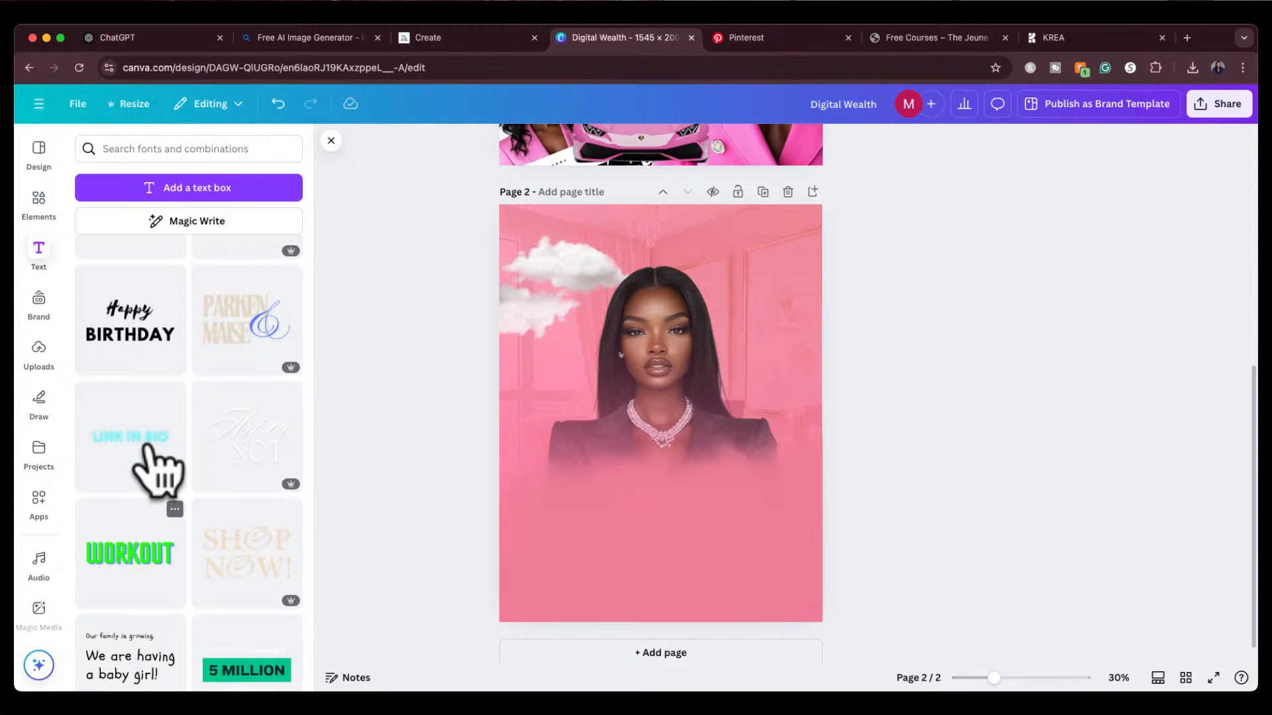
left_click(129, 335)
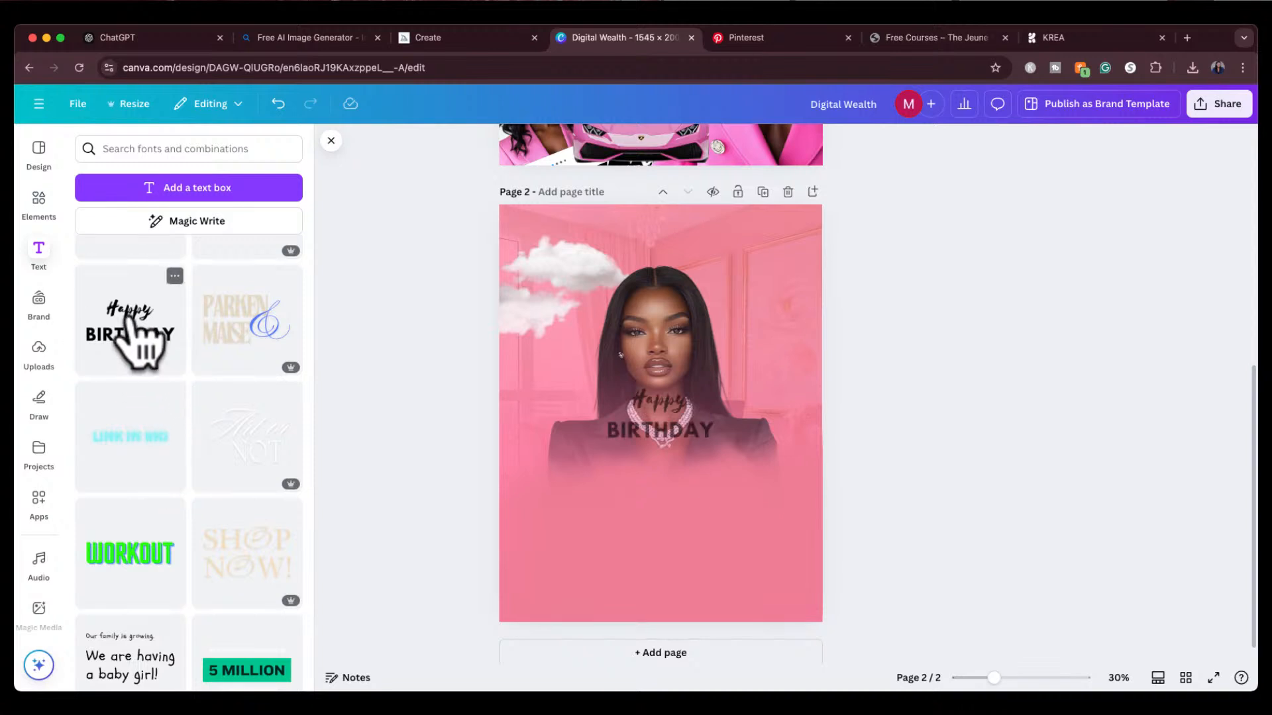
left_click_drag(669, 411, 828, 475)
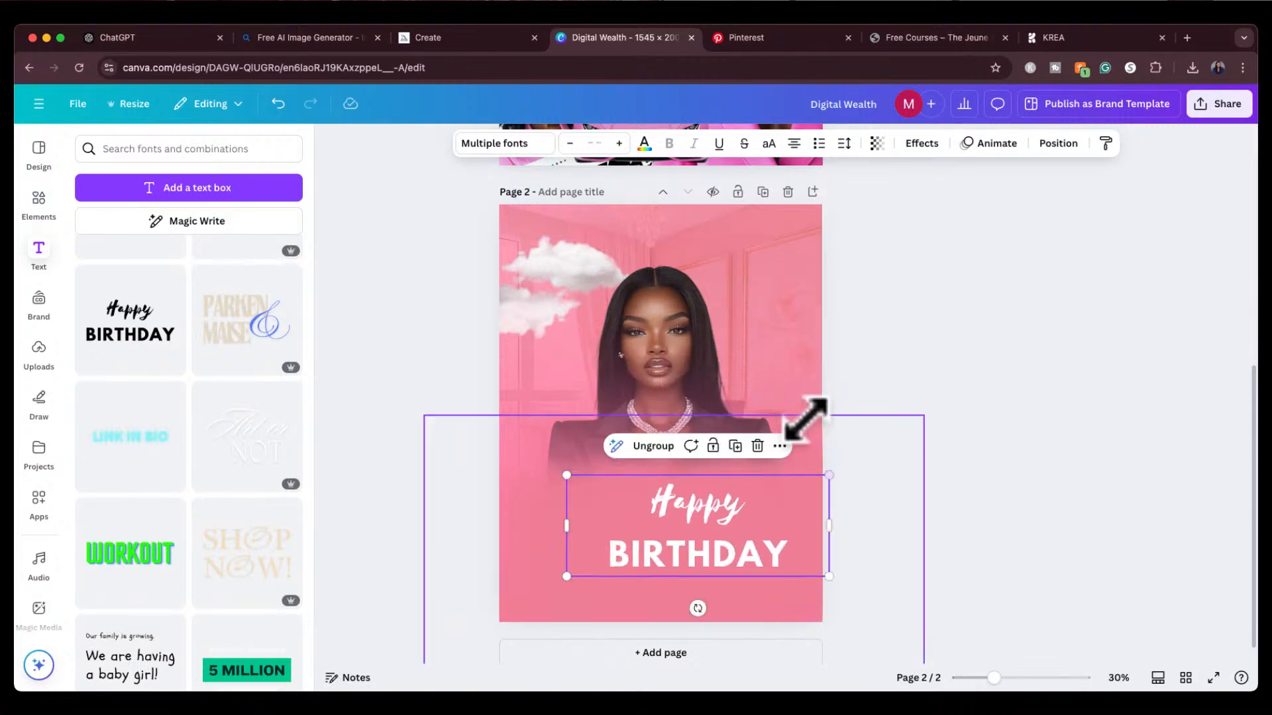
left_click_drag(565, 574, 491, 605)
Step: Recheck the highlighted title in ChatGPT and replace the word "Happy" on page 2 with "The Digital Hustle"
left_click(467, 37)
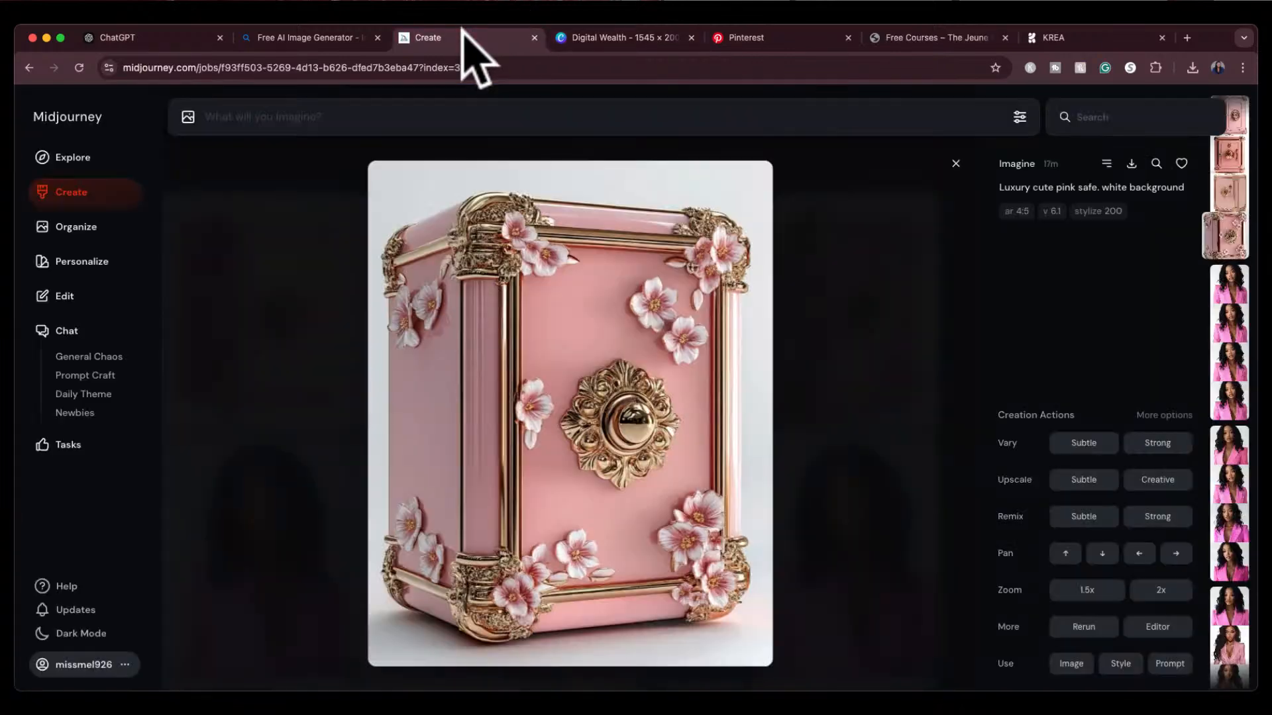
left_click(615, 37)
left_click(164, 37)
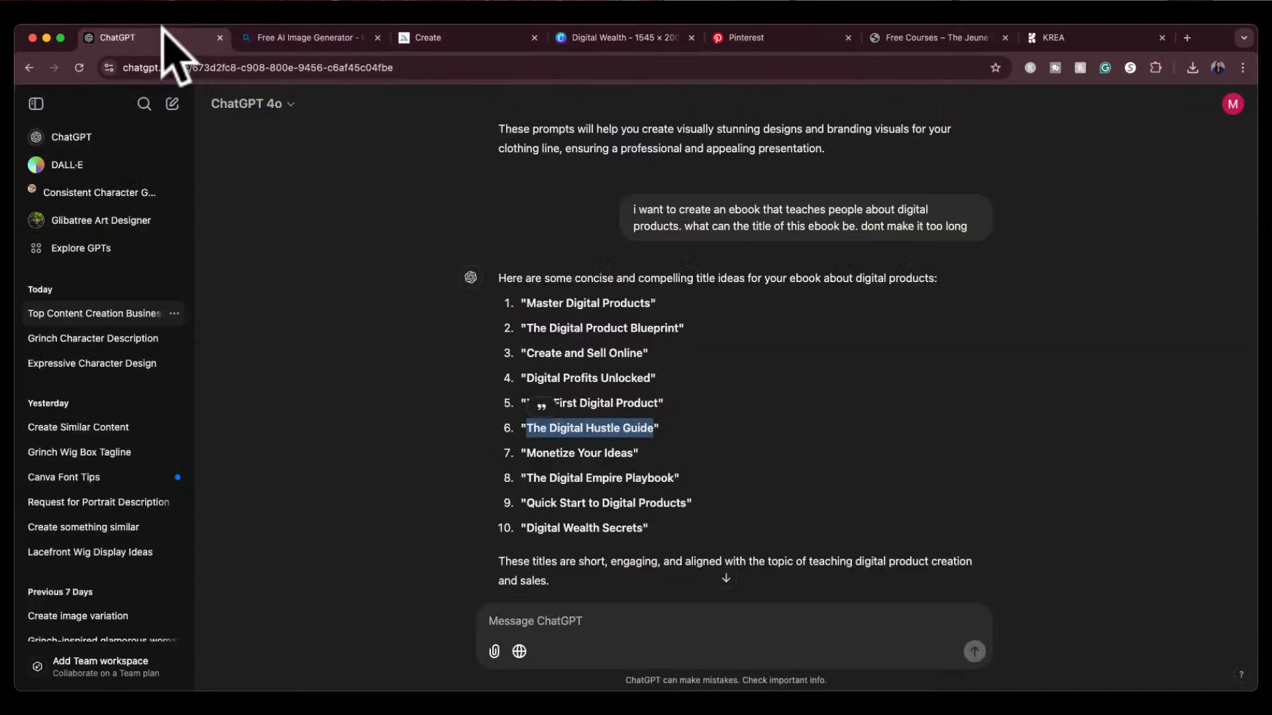
left_click(612, 38)
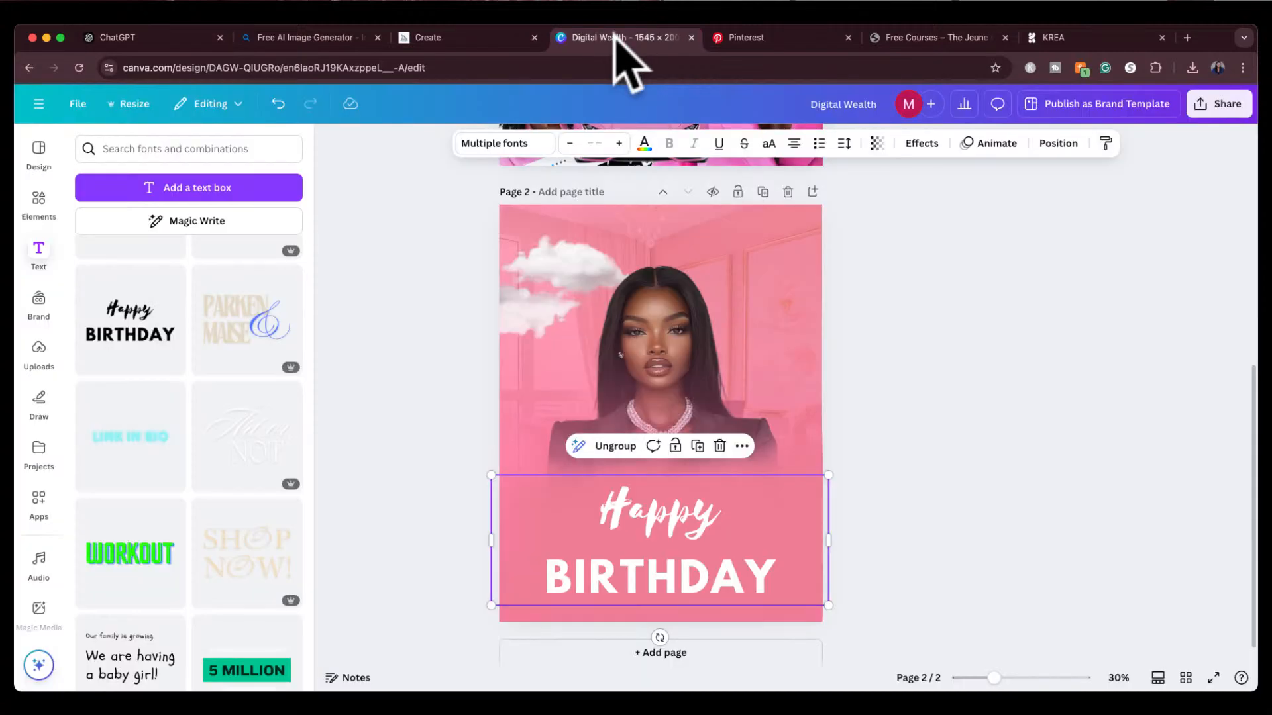
double_click(656, 510)
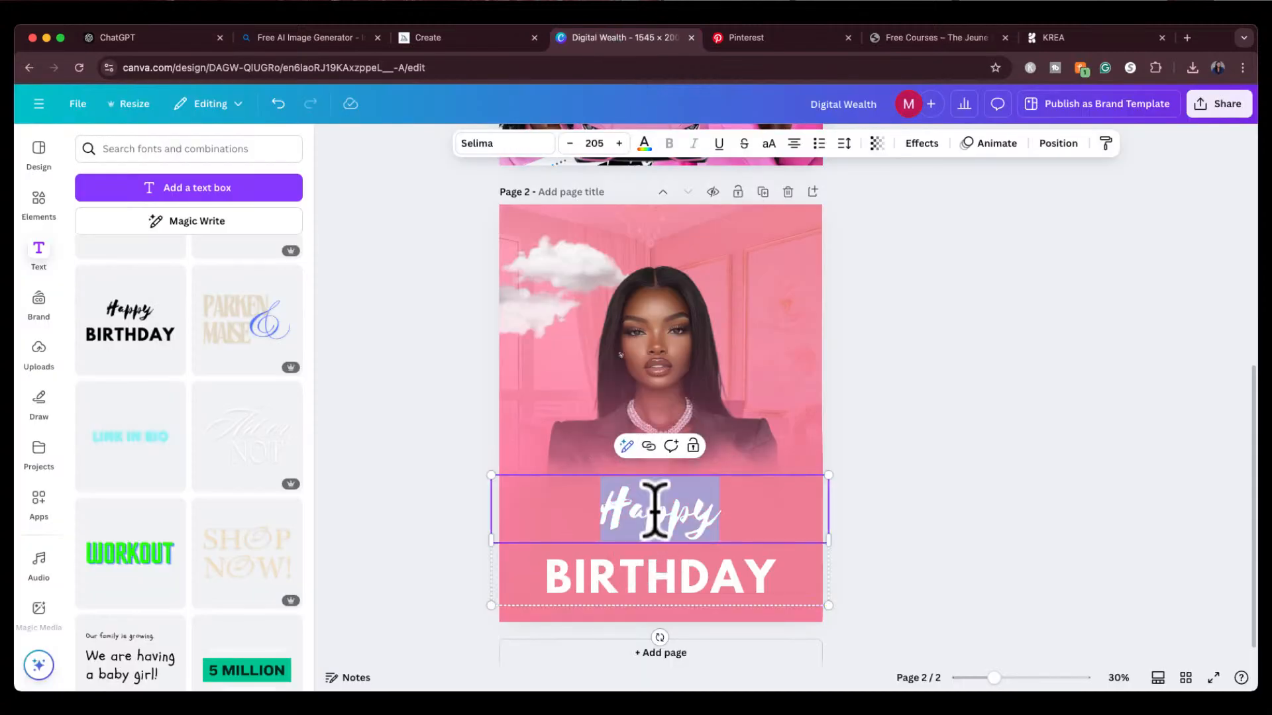
key("BackSpace")
type("The ")
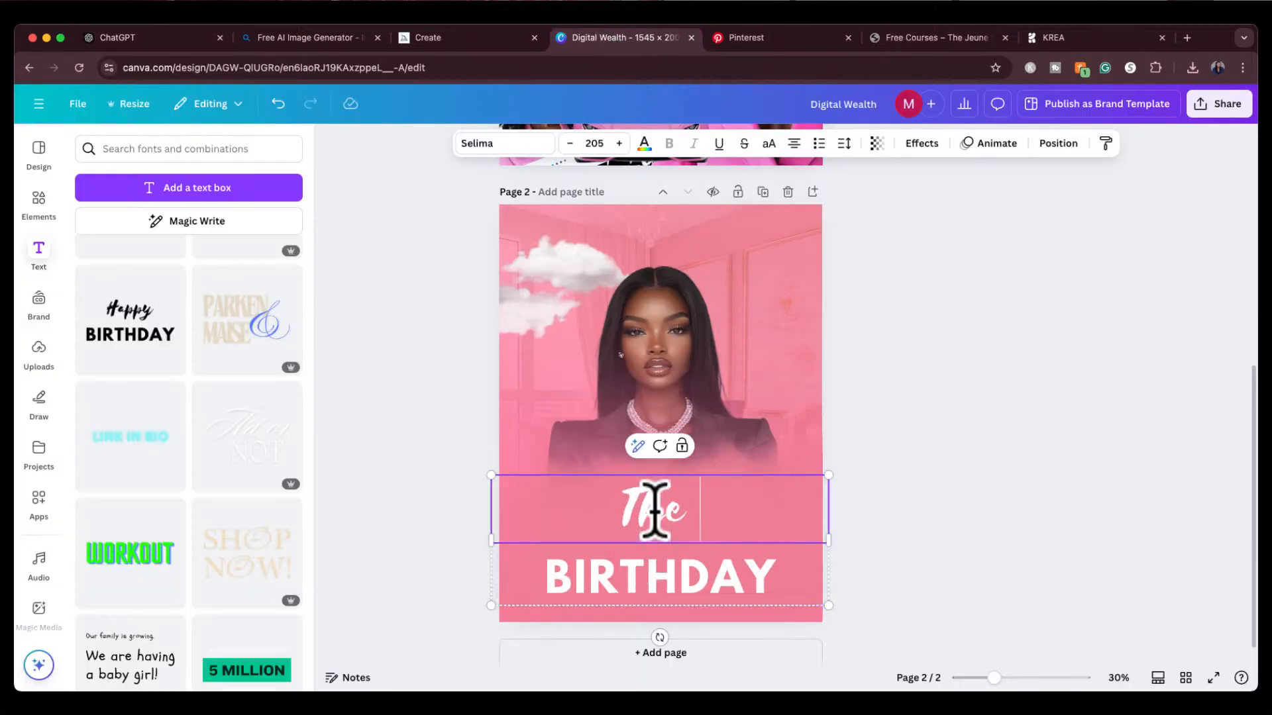
type("Digital H")
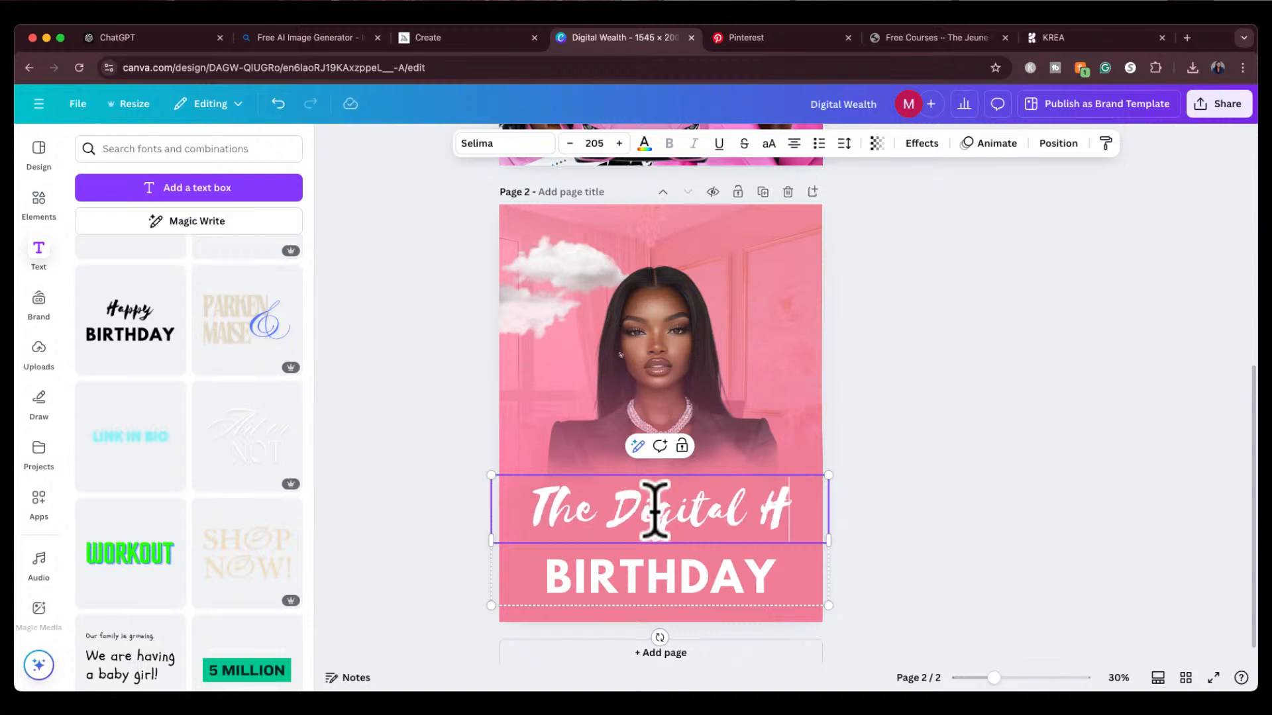
type("ustle")
Step: Reduce the font size of the whole "The Digital Hustle" line to about 104 so it fits on one line
key("super+a")
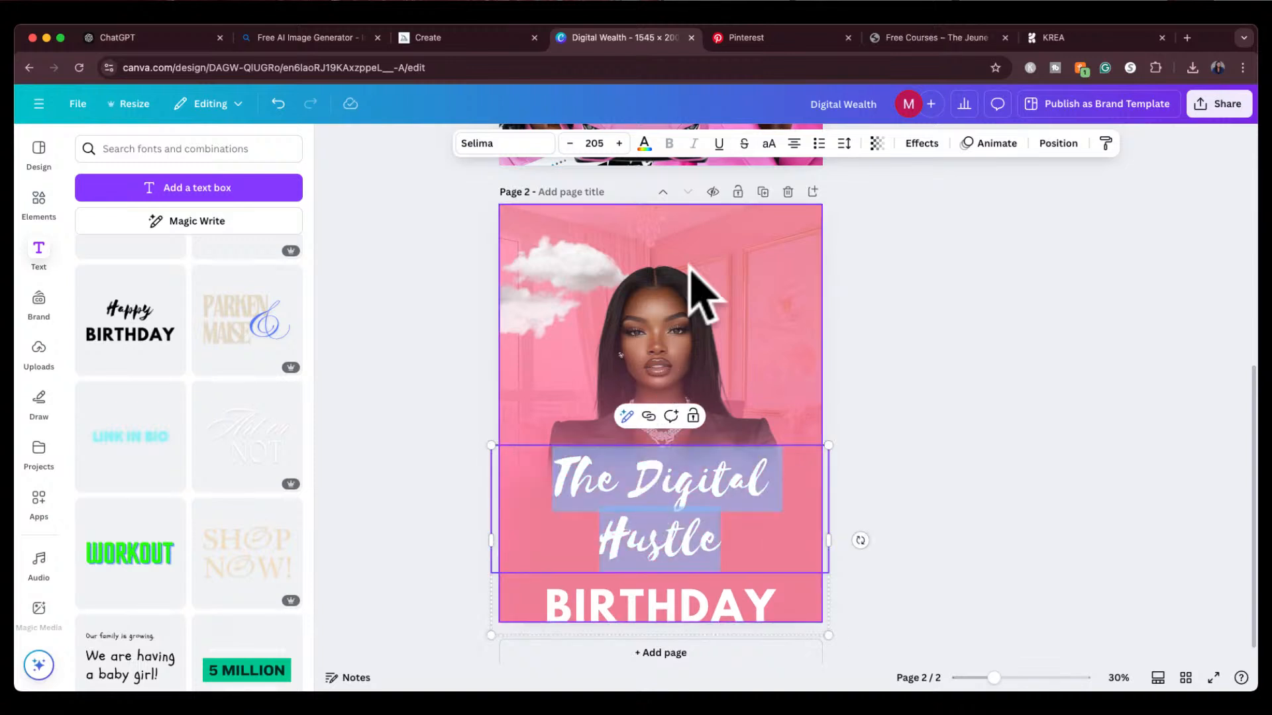
left_click(598, 144)
scroll(583, 460, "down", 3)
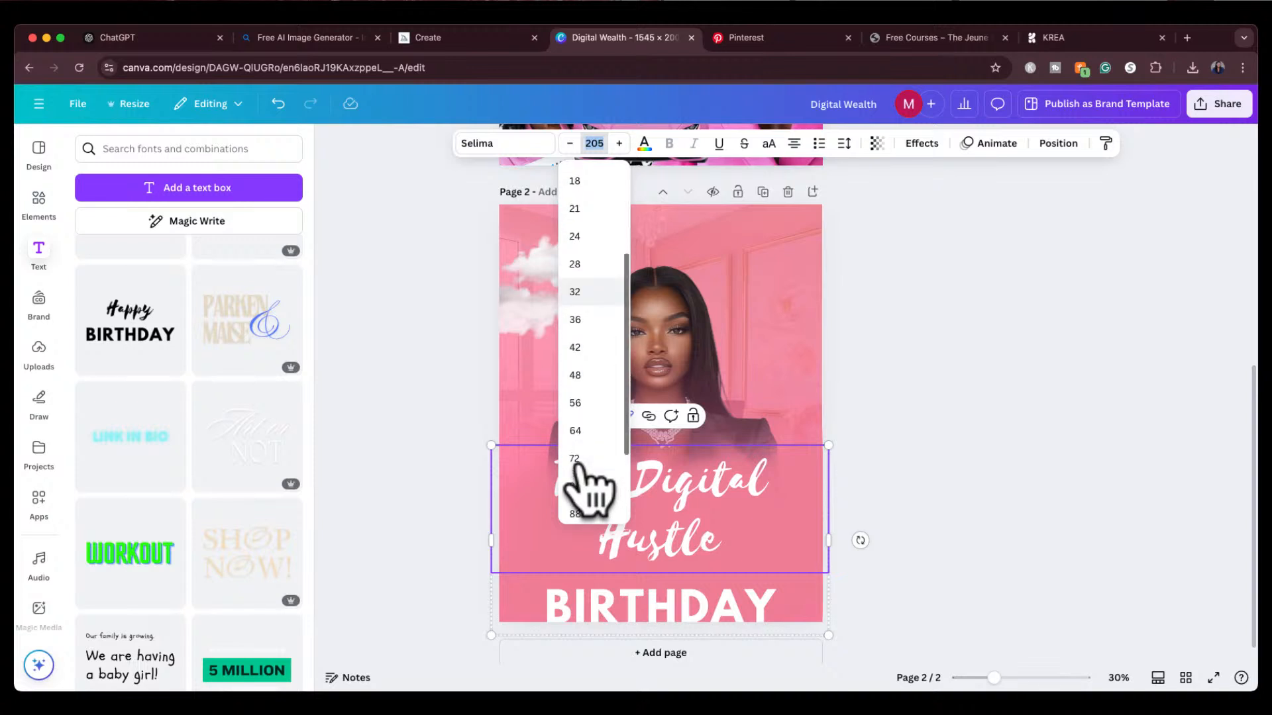
left_click(575, 471)
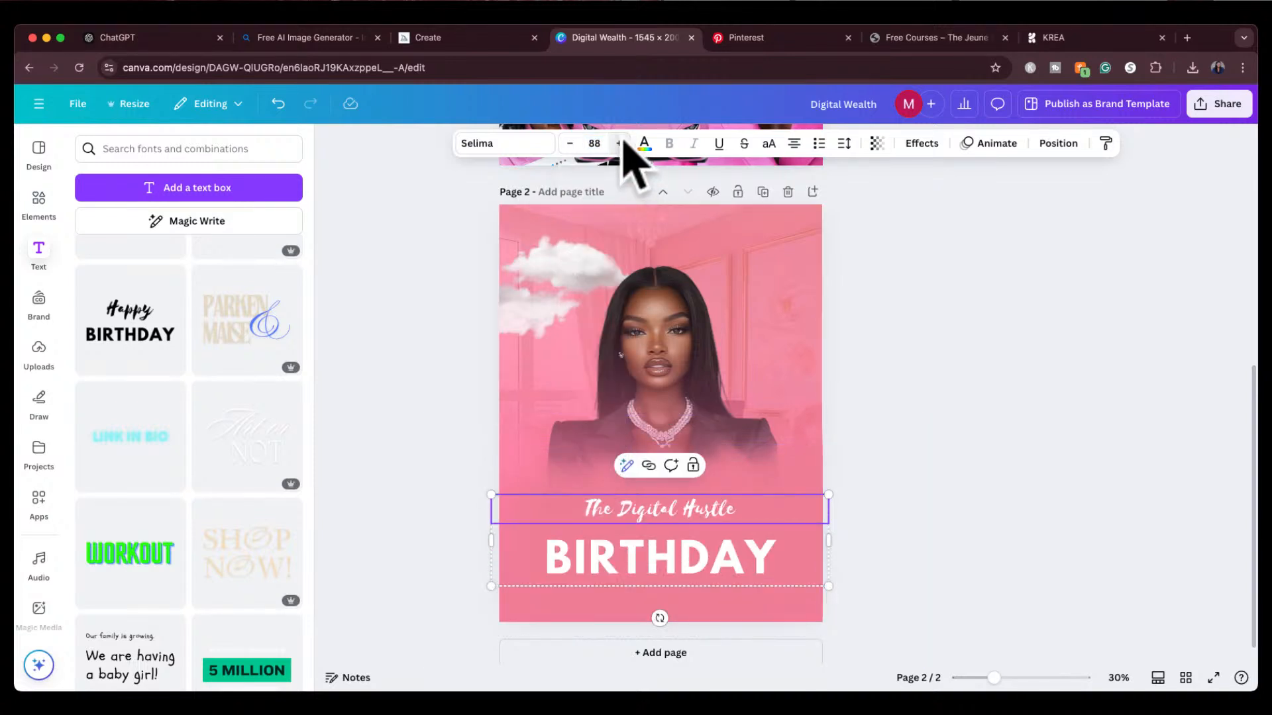
left_click(620, 143)
left_click(620, 143)
left_click(620, 143)
left_click(620, 143)
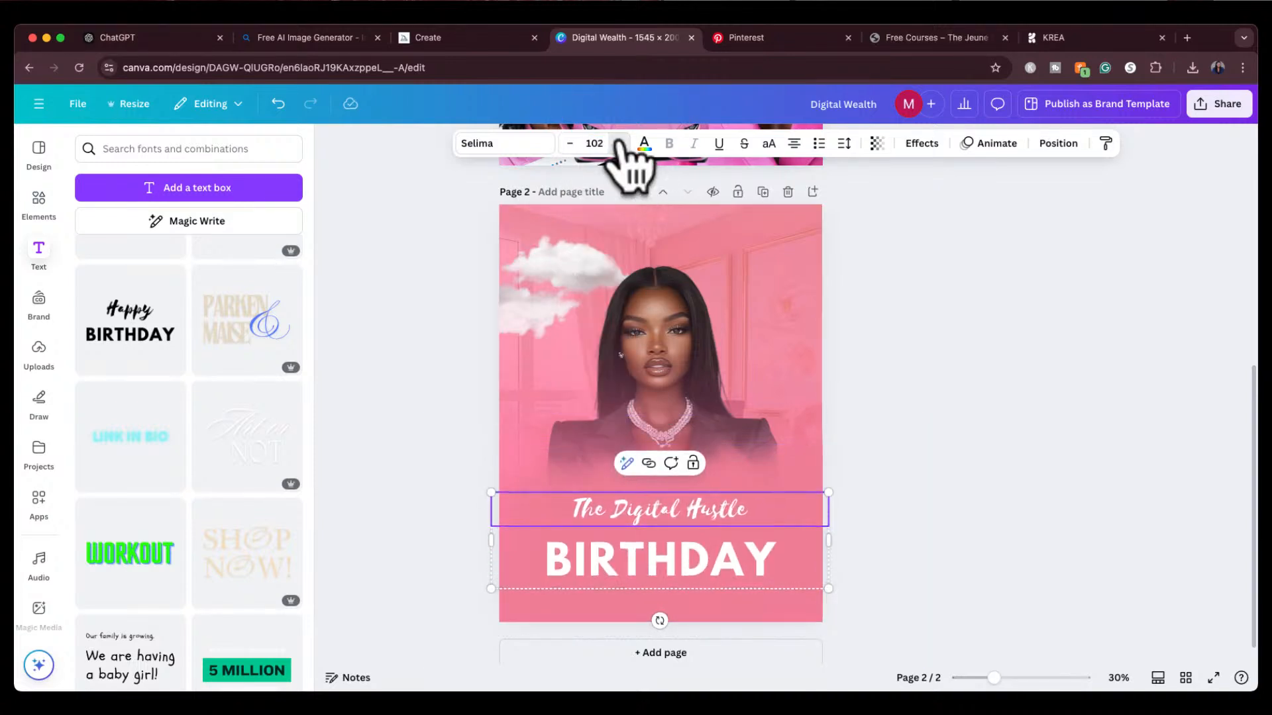
Step: Replace the word "BIRTHDAY" with "GUIDE" and increase its font size to about 167
double_click(671, 566)
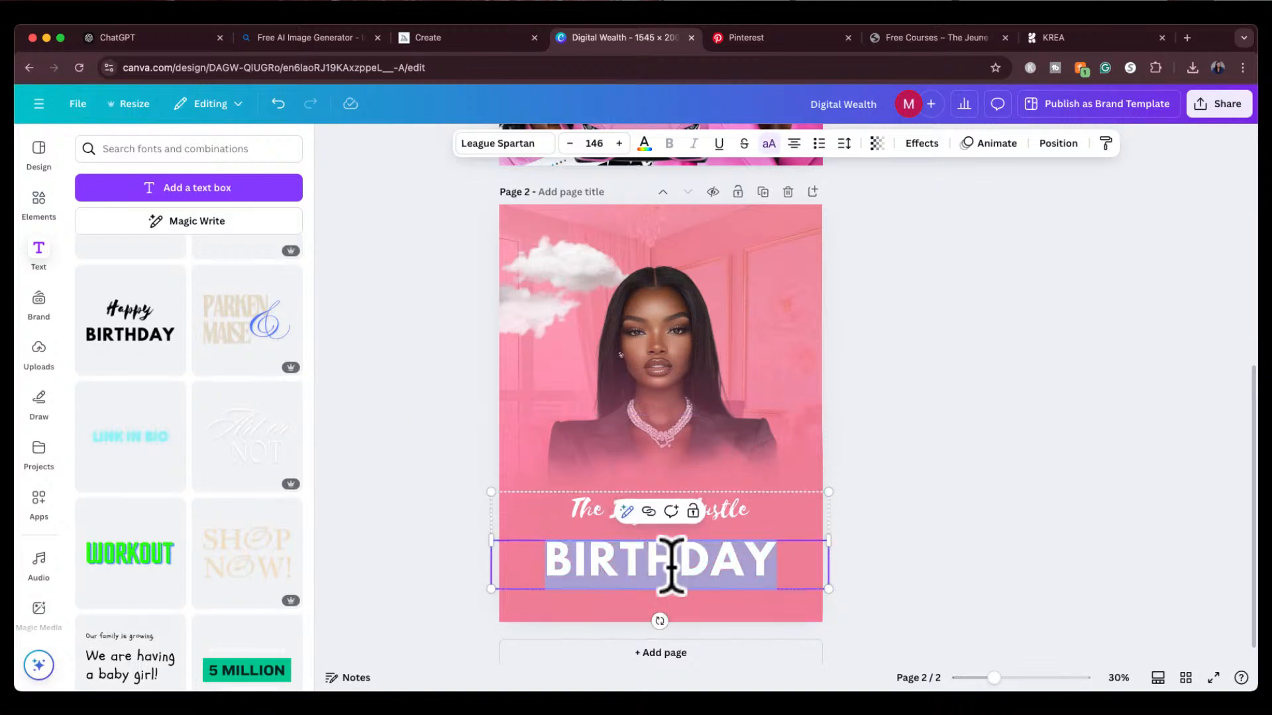
type("GUIDE")
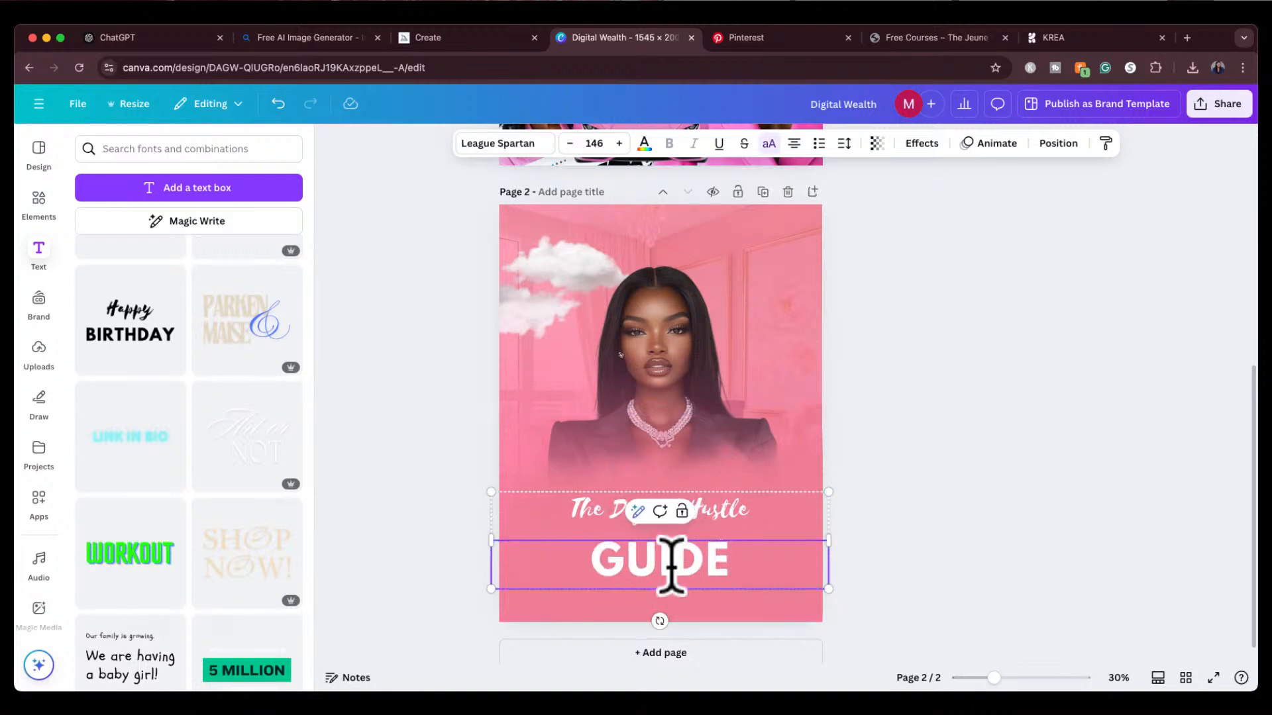
double_click(687, 564)
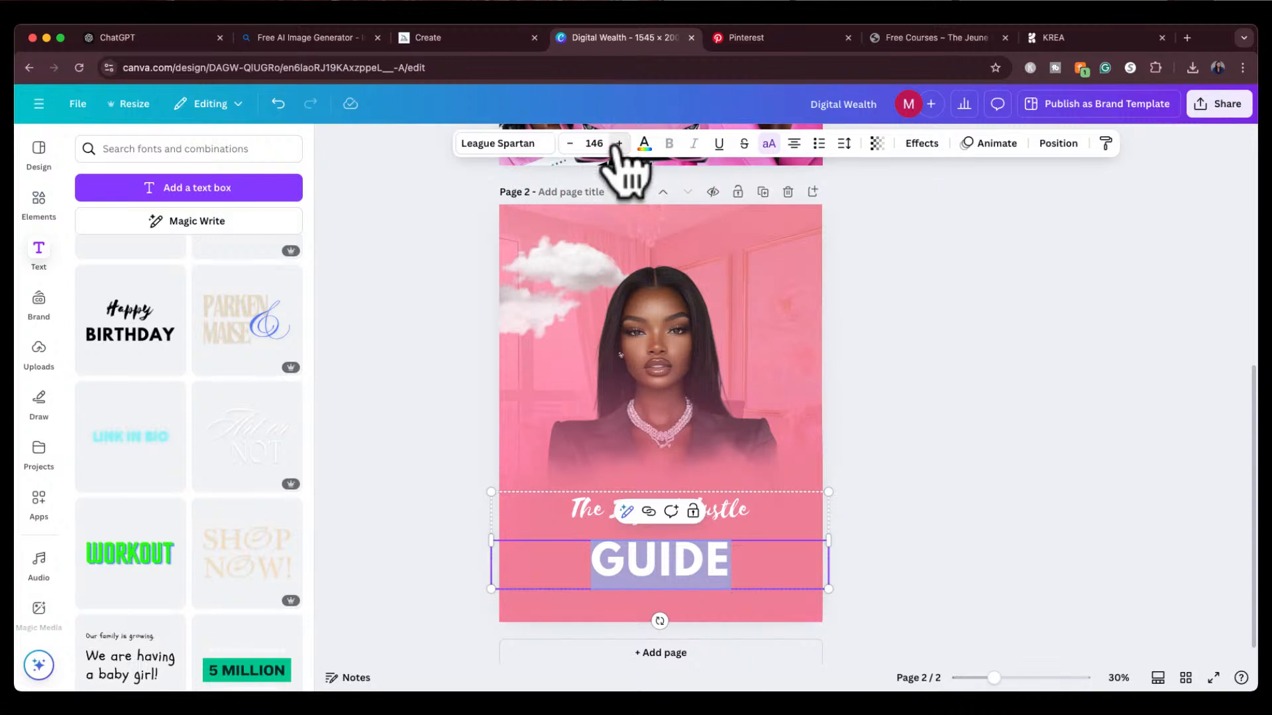
left_click(618, 144)
left_click(618, 143)
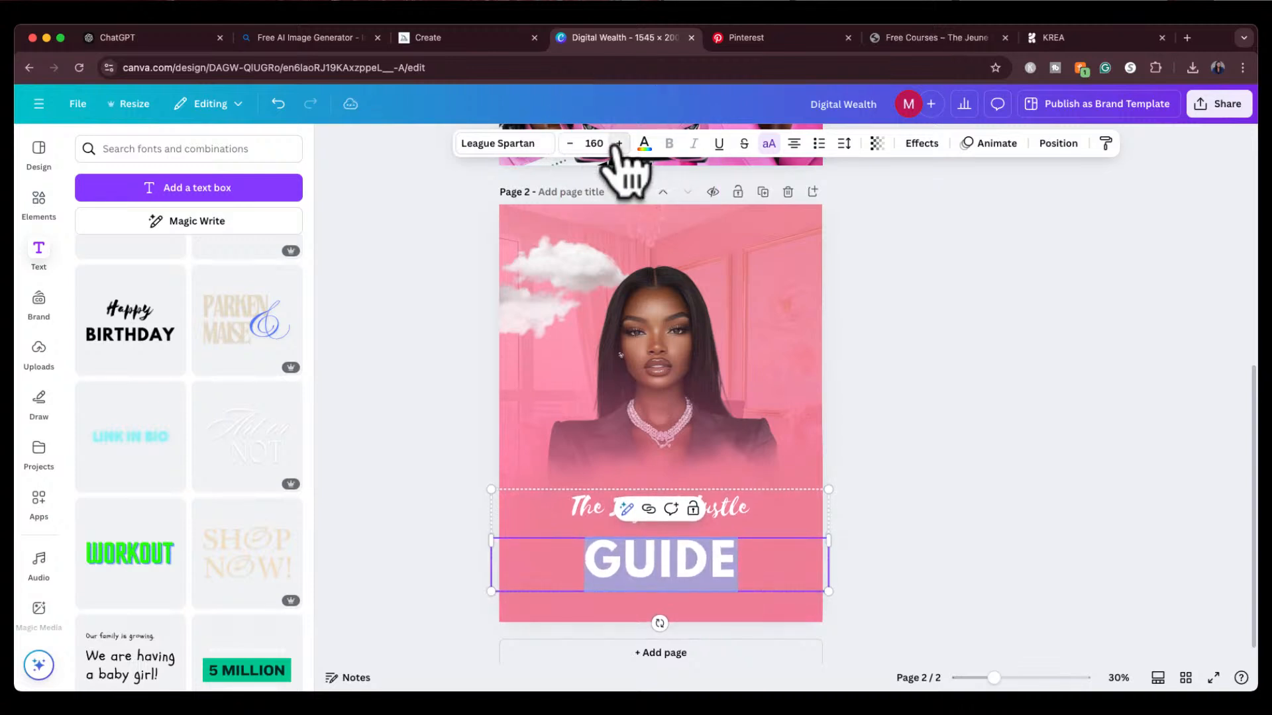
left_click(618, 144)
left_click(618, 144)
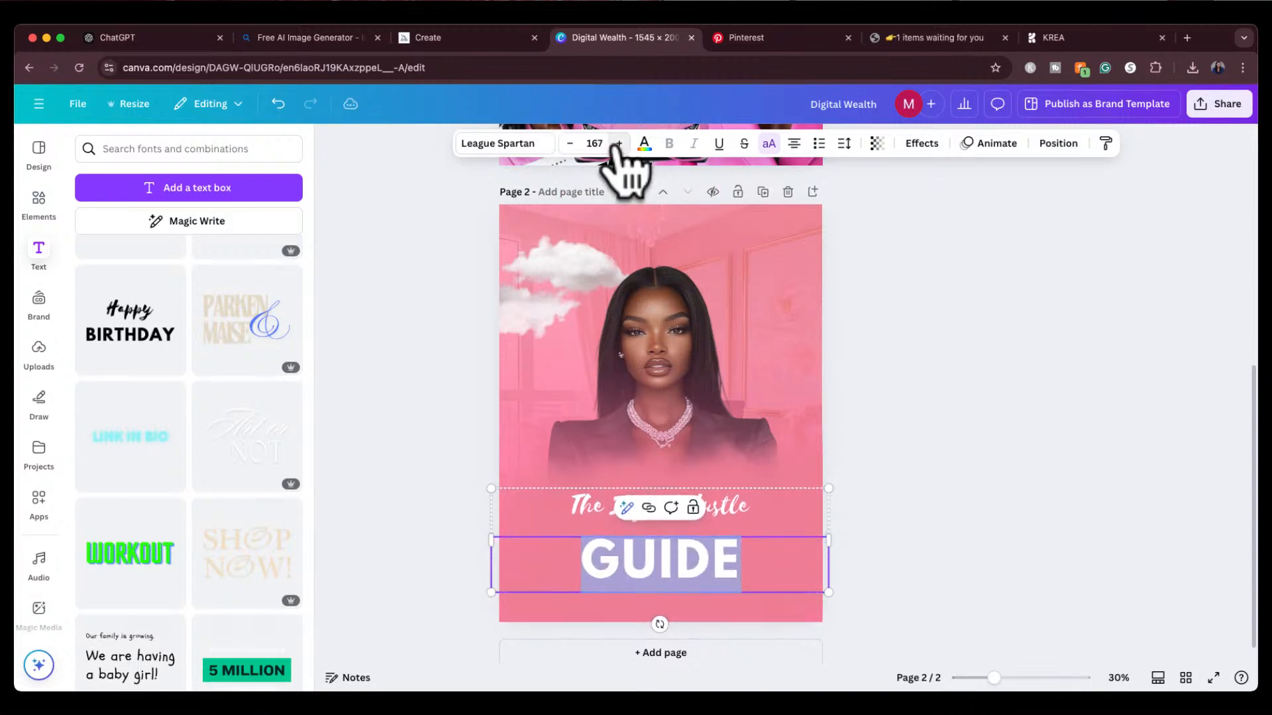
left_click(977, 535)
Step: Ungroup the title, move "The Digital Hustle" down close to "GUIDE" and narrow its text box to fit the words
left_click(754, 496)
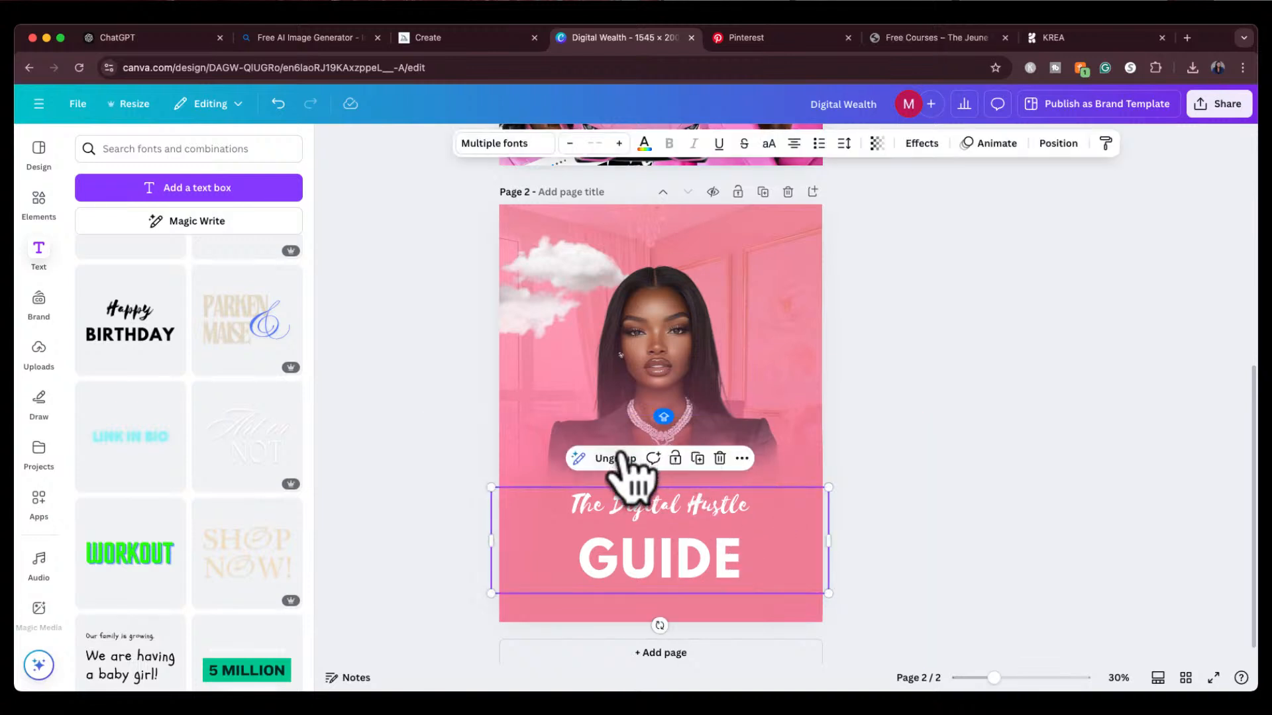
left_click(704, 516)
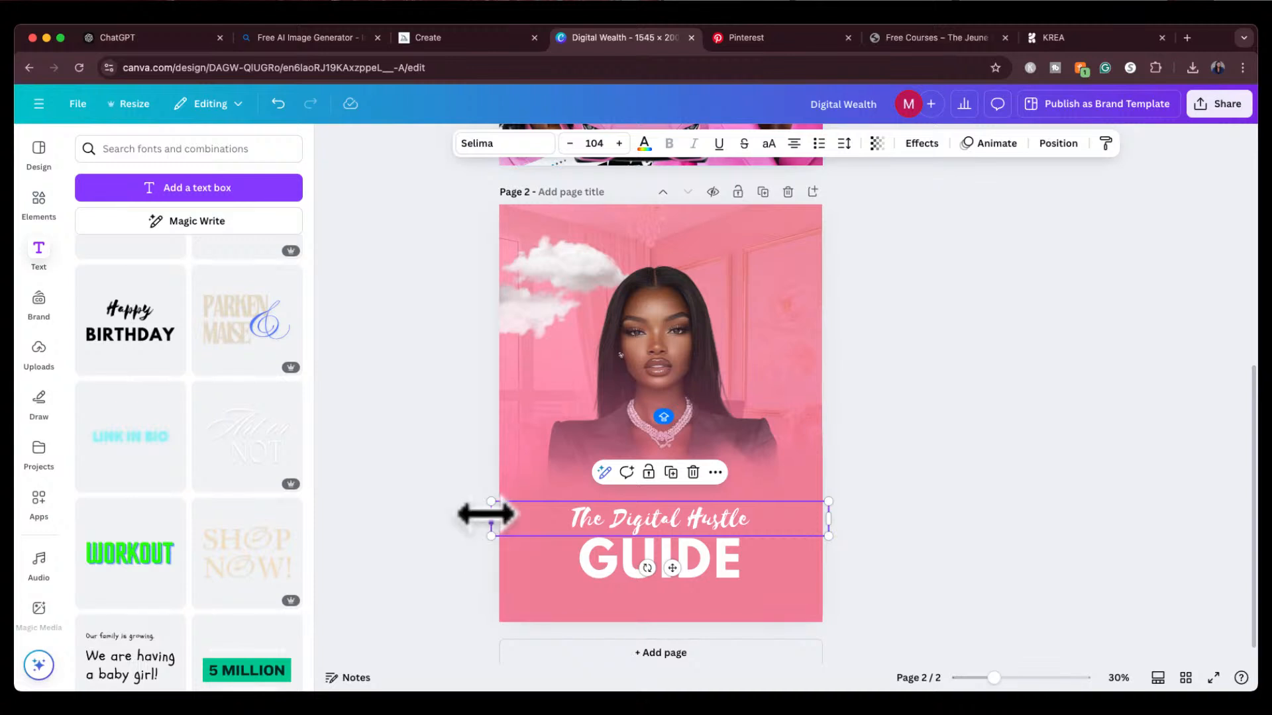
left_click_drag(491, 518, 616, 520)
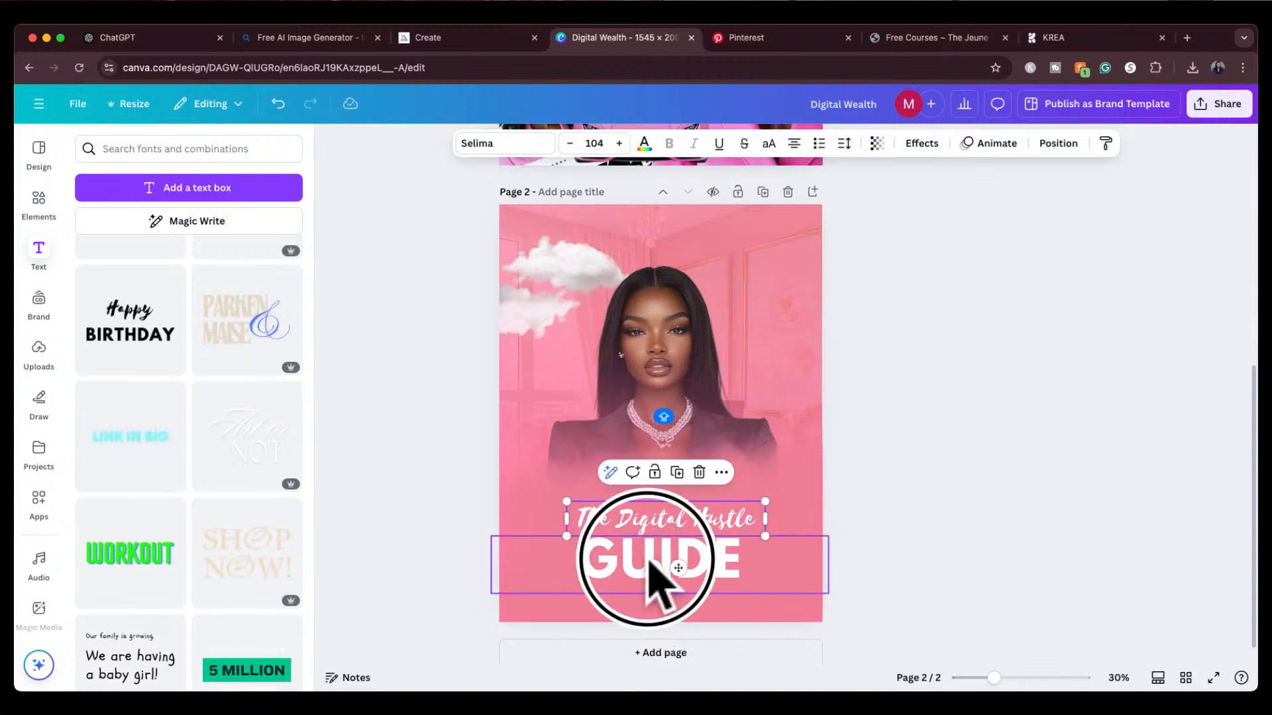
Step: Narrow the "GUIDE" text box, enlarge the word slightly and center it just below the script line
left_click_drag(492, 560, 619, 569)
left_click_drag(747, 589, 789, 603)
left_click(865, 531)
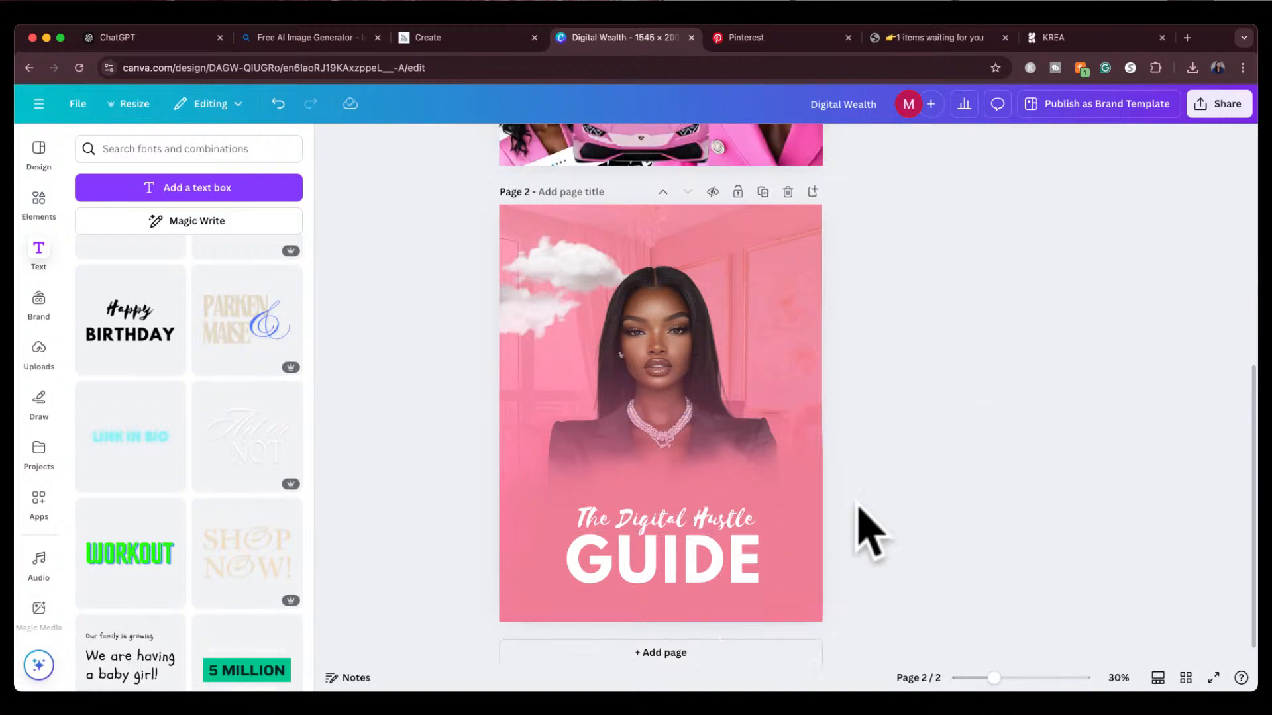
left_click(689, 580)
left_click_drag(689, 580, 679, 565)
Step: Slightly widen the letter spacing of "The Digital Hustle" and shift the line a little to center it over "GUIDE"
left_click(668, 520)
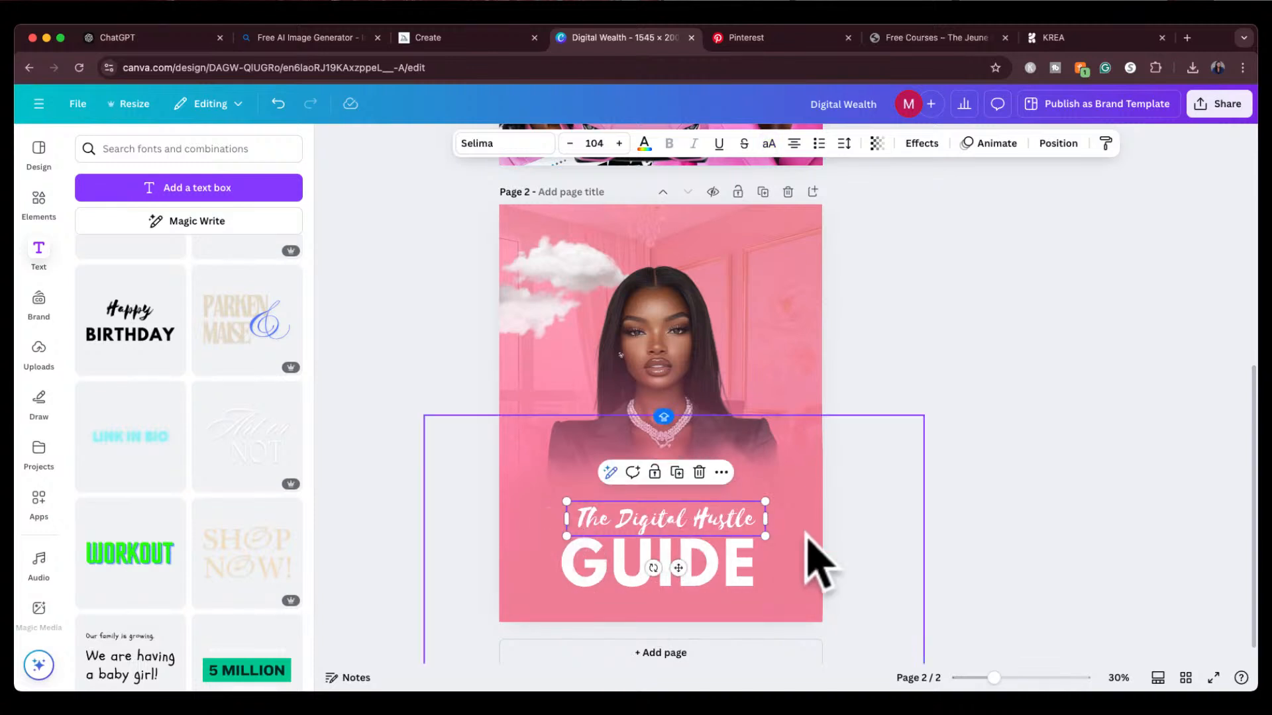
left_click(843, 144)
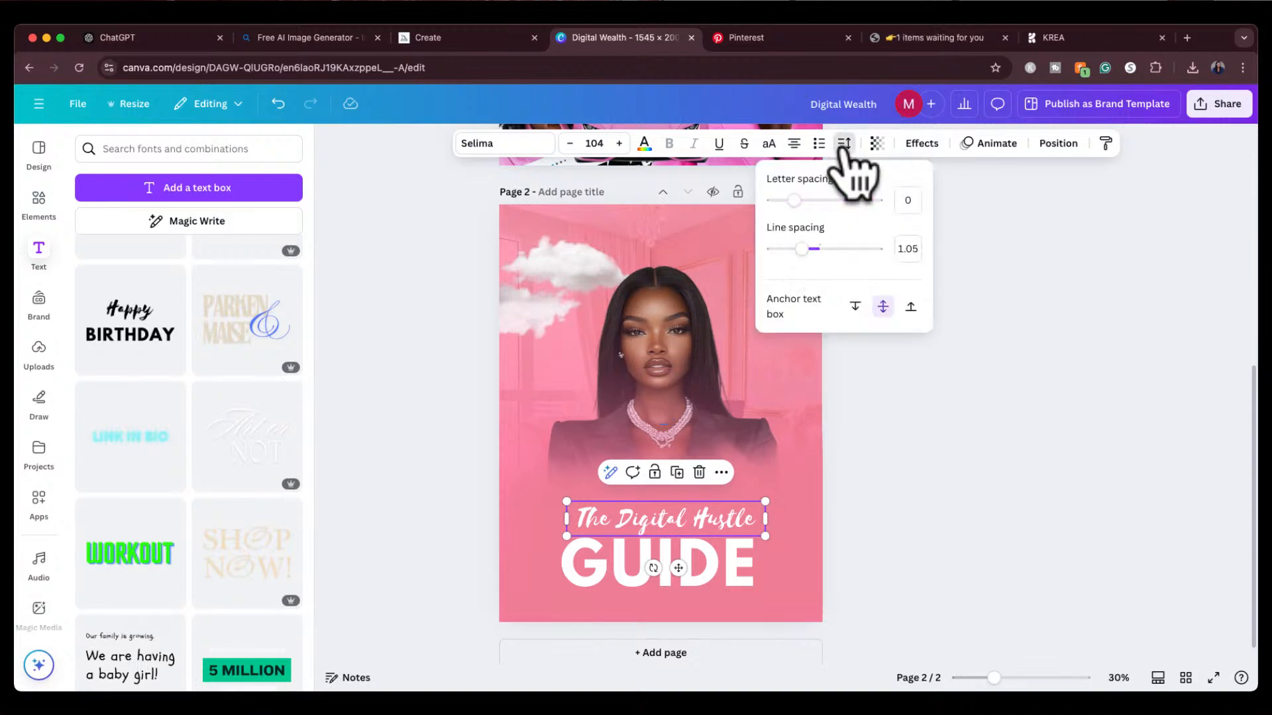
left_click(793, 200)
left_click_drag(792, 200, 794, 199)
left_click(938, 440)
left_click(945, 440)
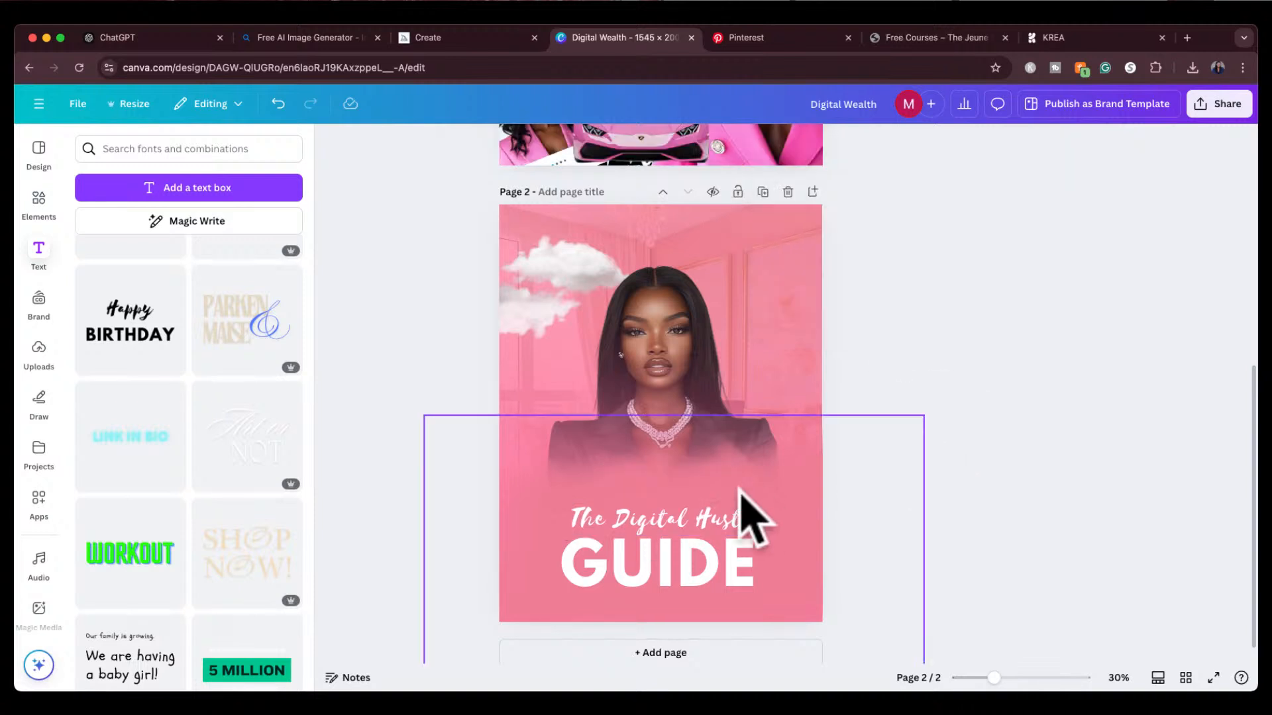
mouse_move(702, 520)
left_mouse_down()
mouse_move(701, 531)
mouse_move(698, 520)
left_mouse_up()
left_click(894, 482)
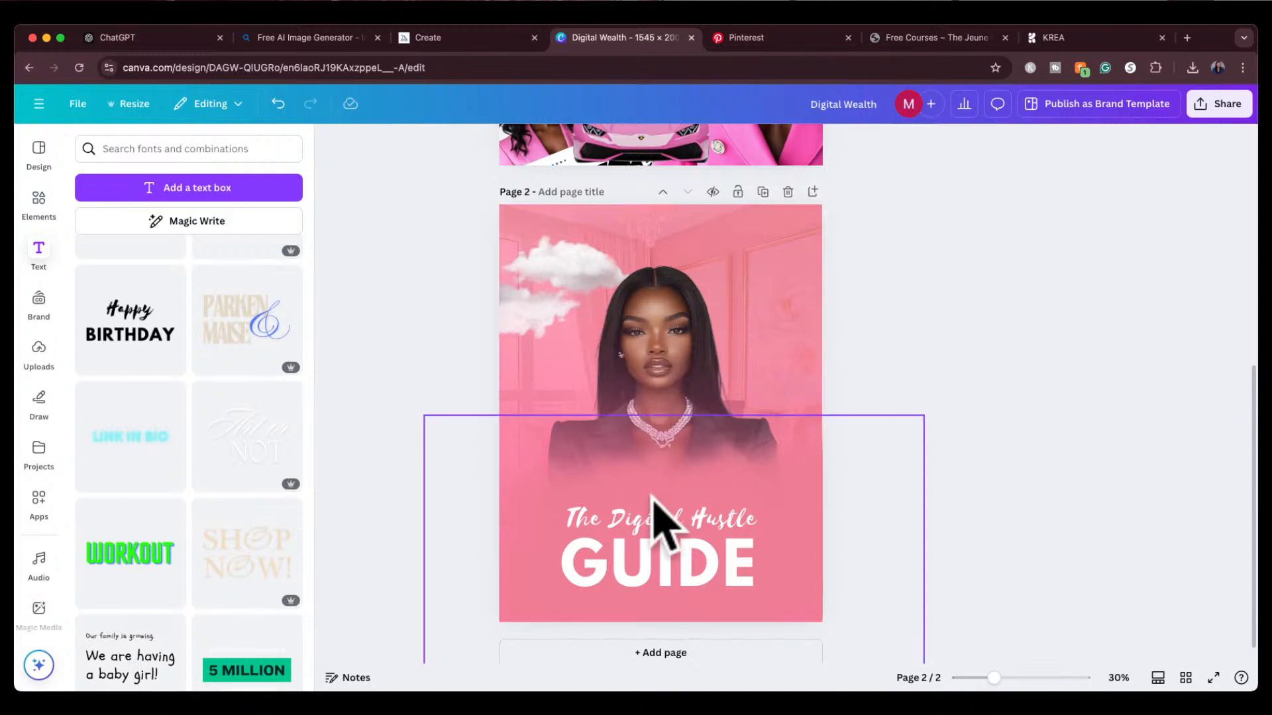
Step: Review the pink cover, switch to Pinterest and browse the "level up ebook cover" results for similar cover designs
scroll(974, 471, "down", 1)
scroll(970, 469, "up", 3)
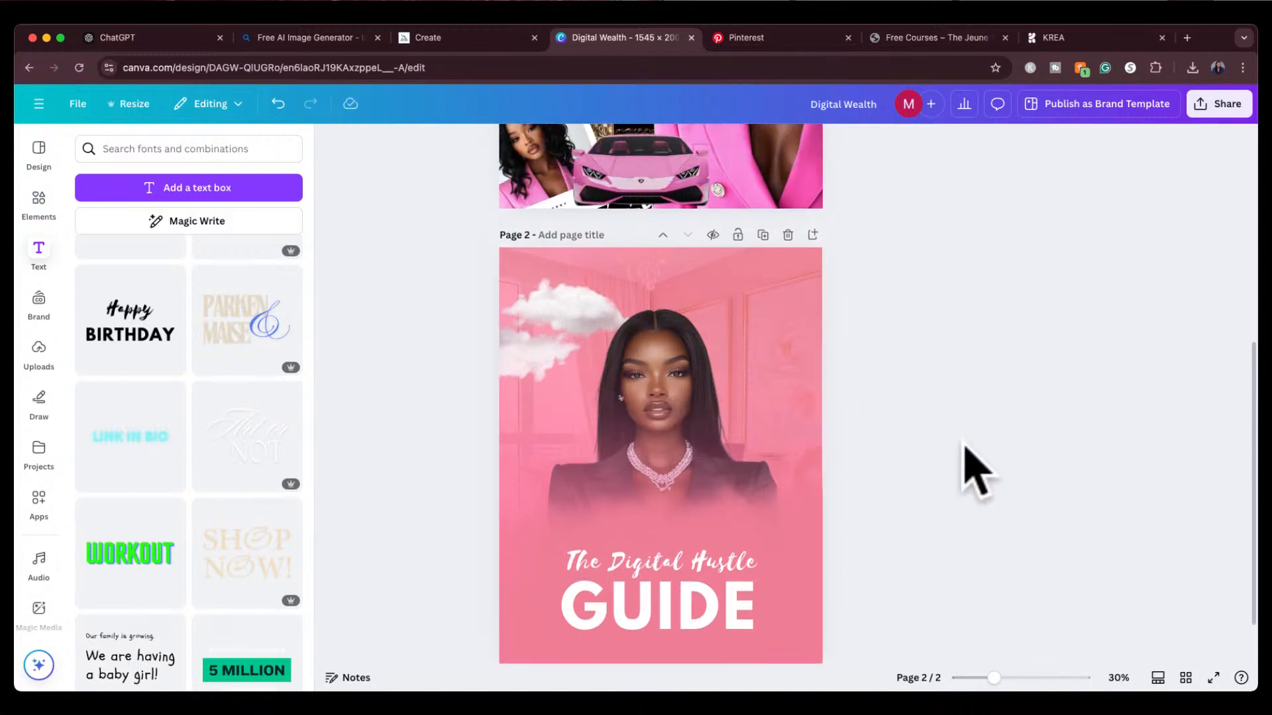
scroll(967, 469, "down", 3)
left_click(800, 39)
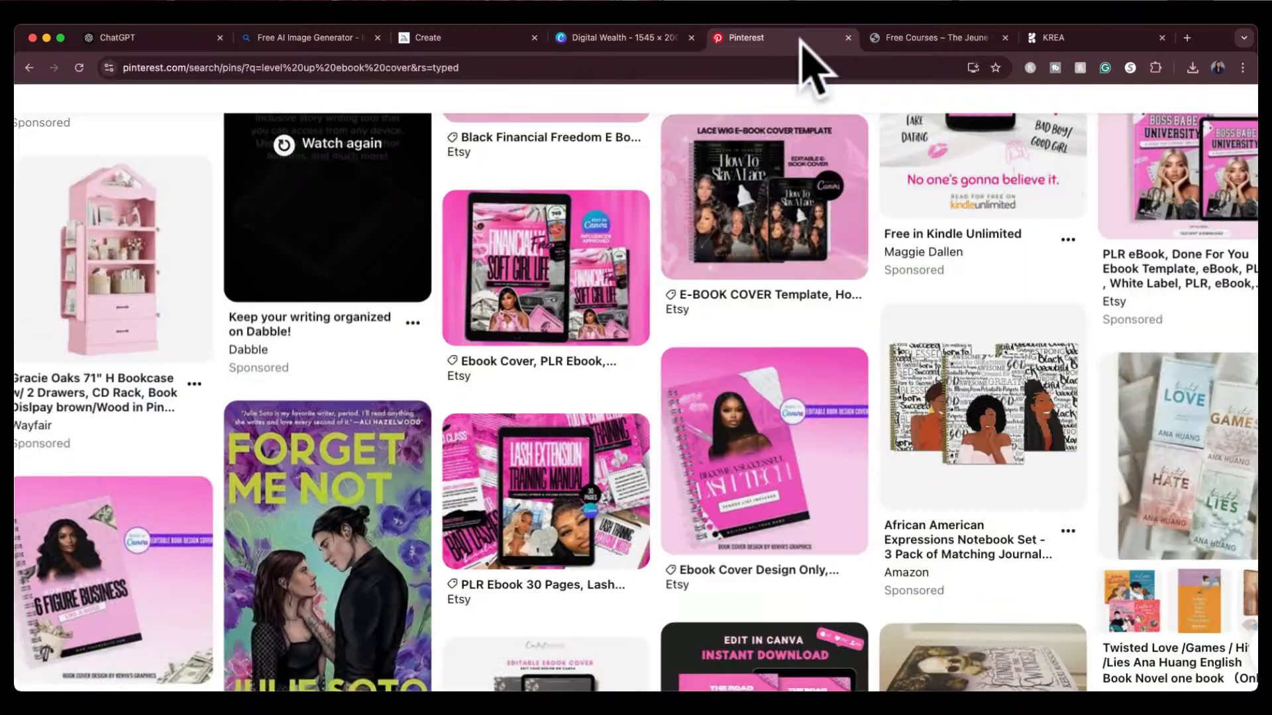
scroll(795, 351, "down", 10)
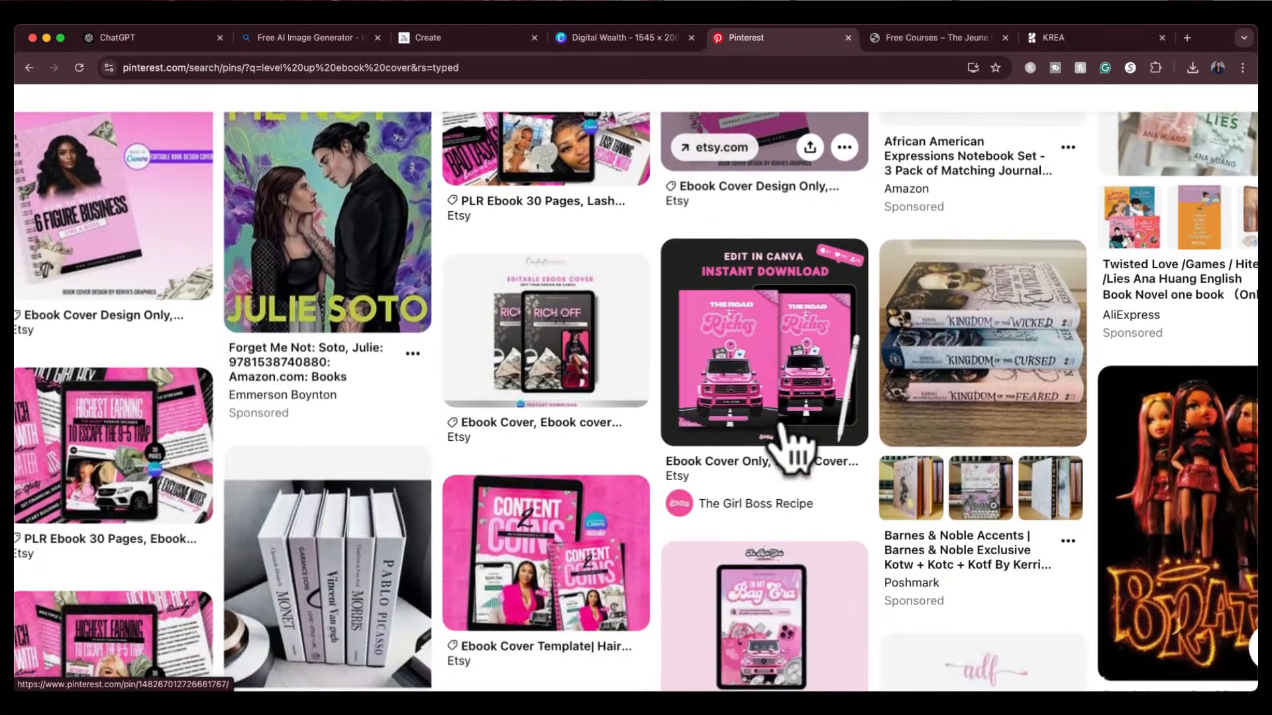
scroll(795, 444, "down", 2)
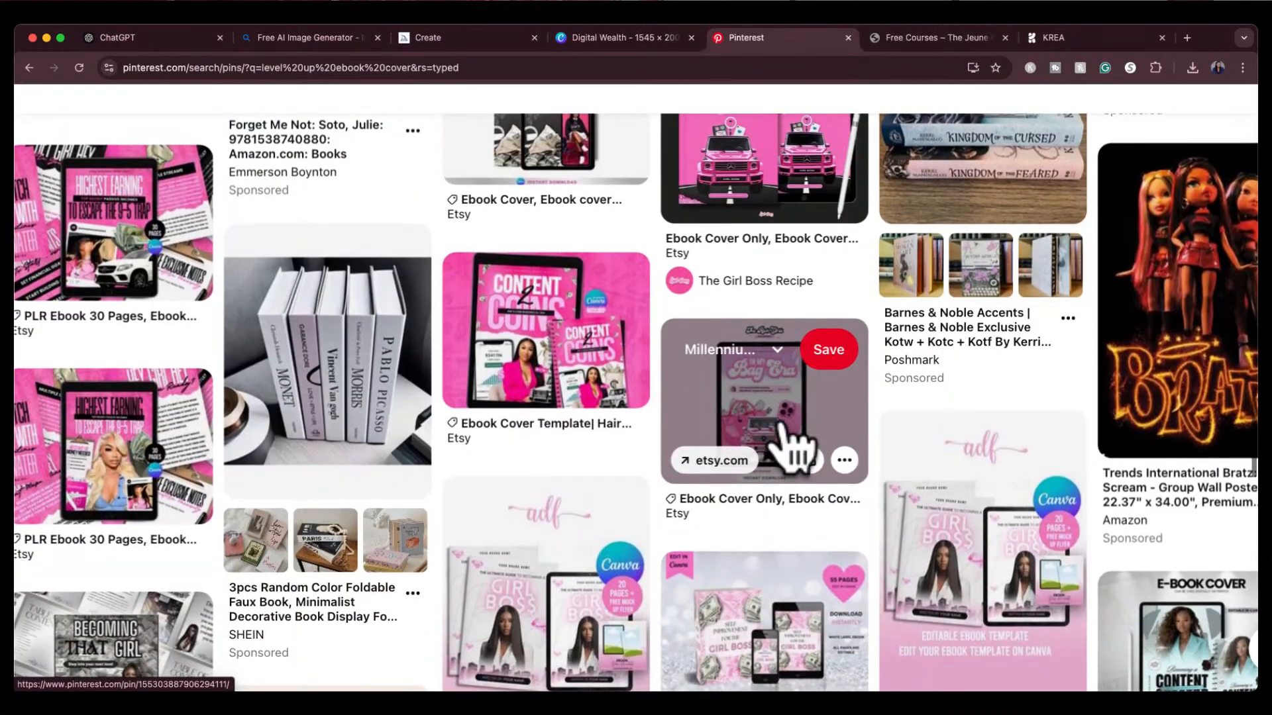
scroll(795, 450, "up", 1)
scroll(795, 444, "down", 7)
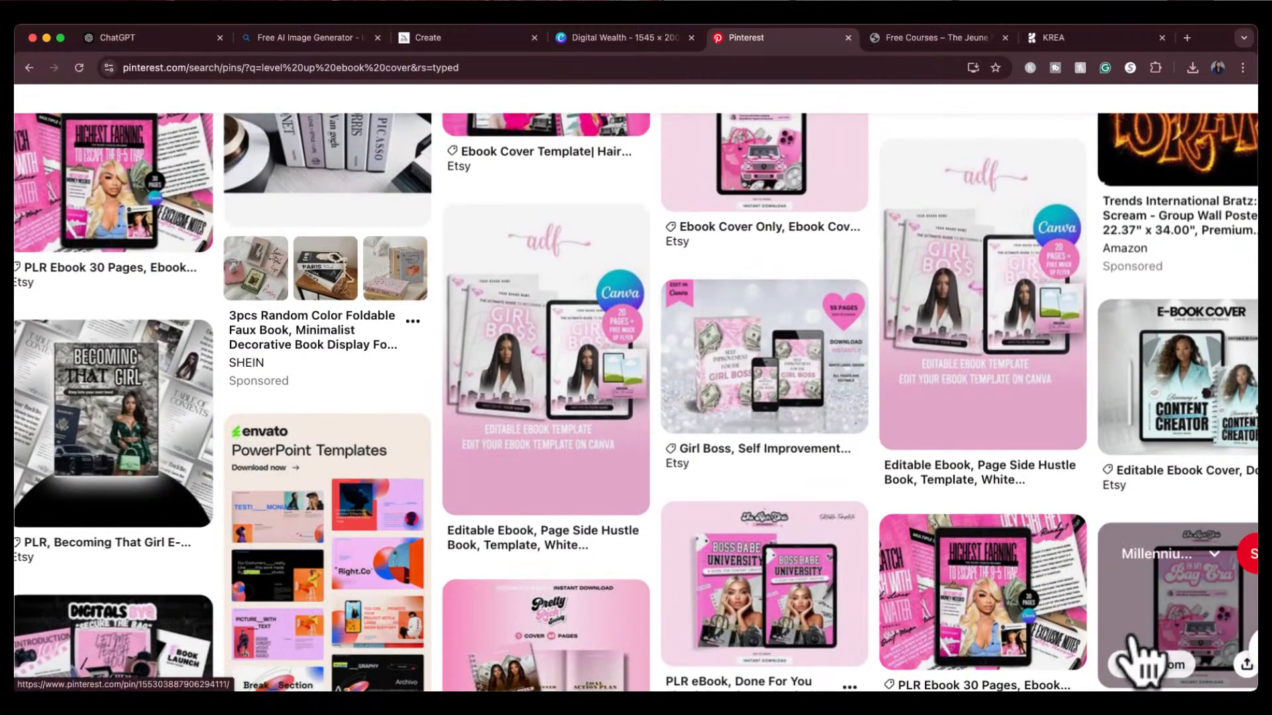
scroll(952, 630, "down", 5)
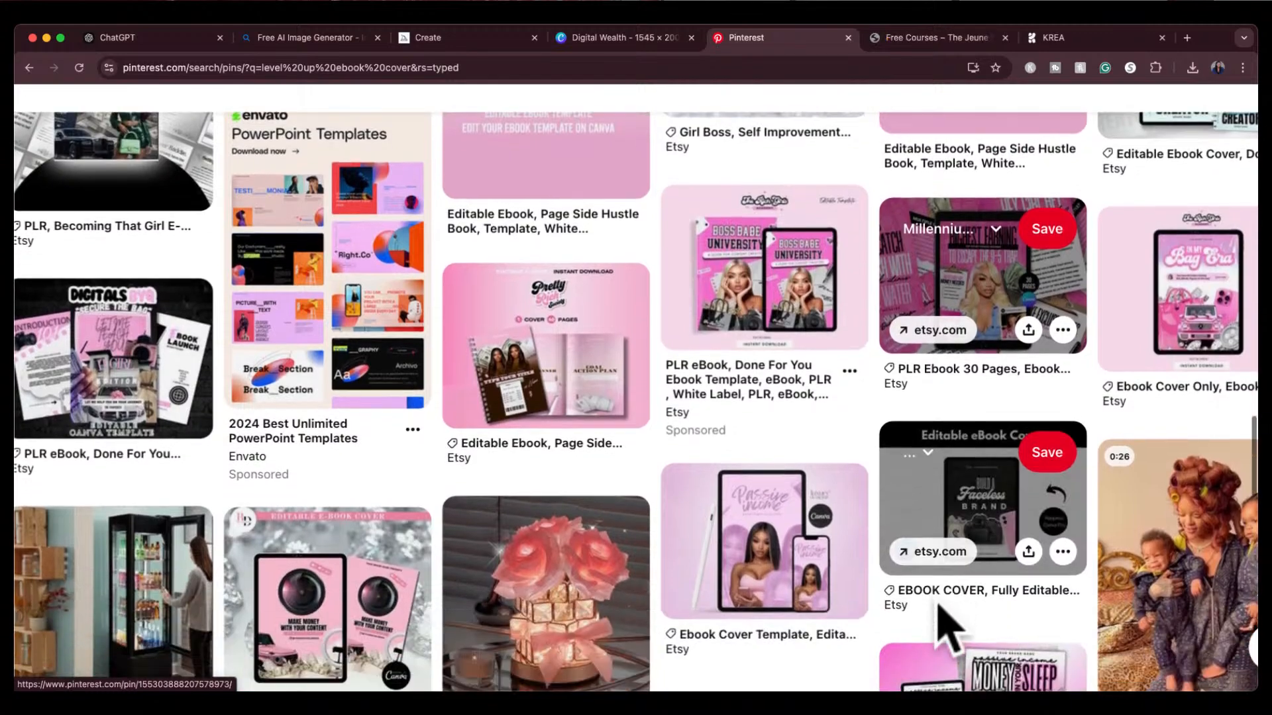
scroll(948, 626, "down", 4)
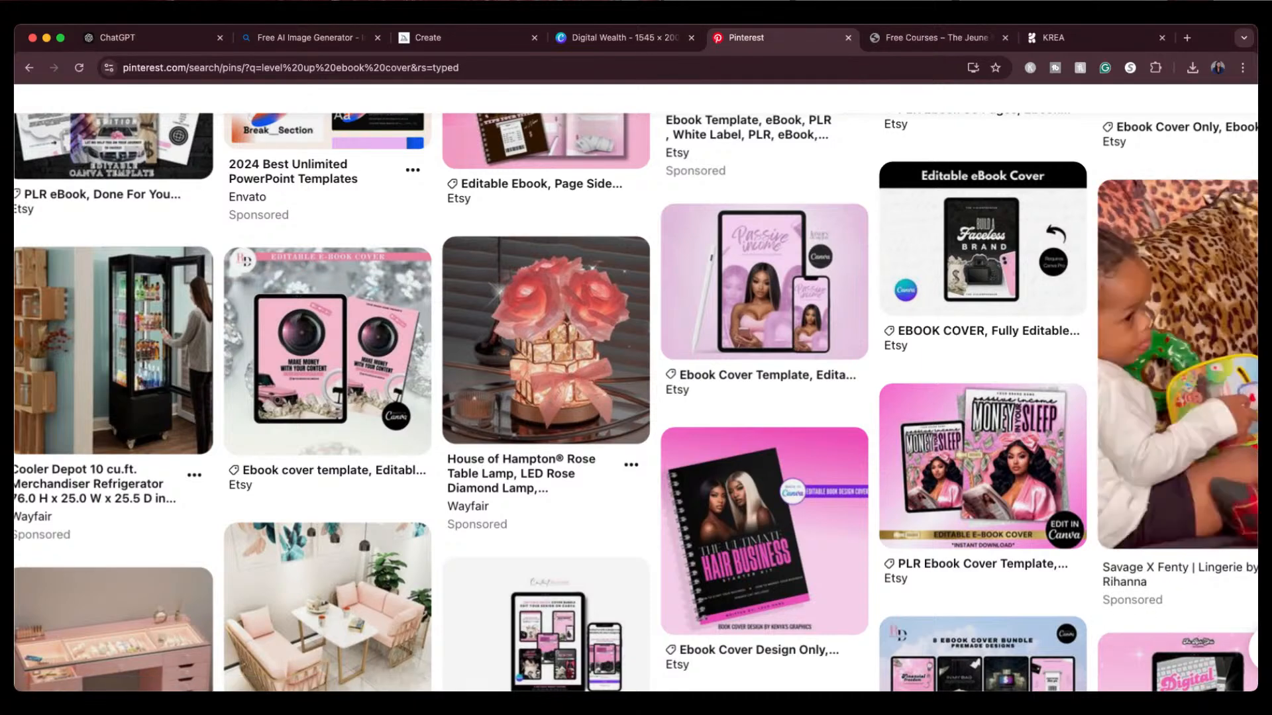
scroll(917, 577, "down", 4)
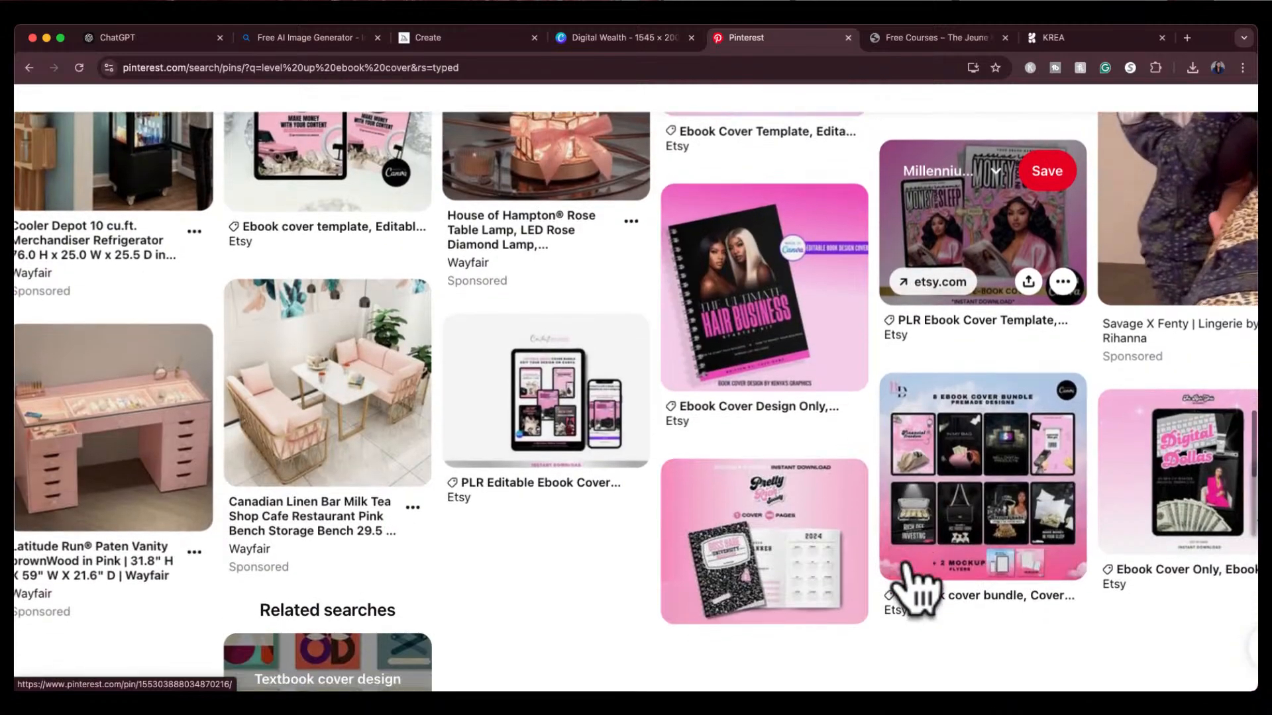
scroll(909, 570, "up", 20)
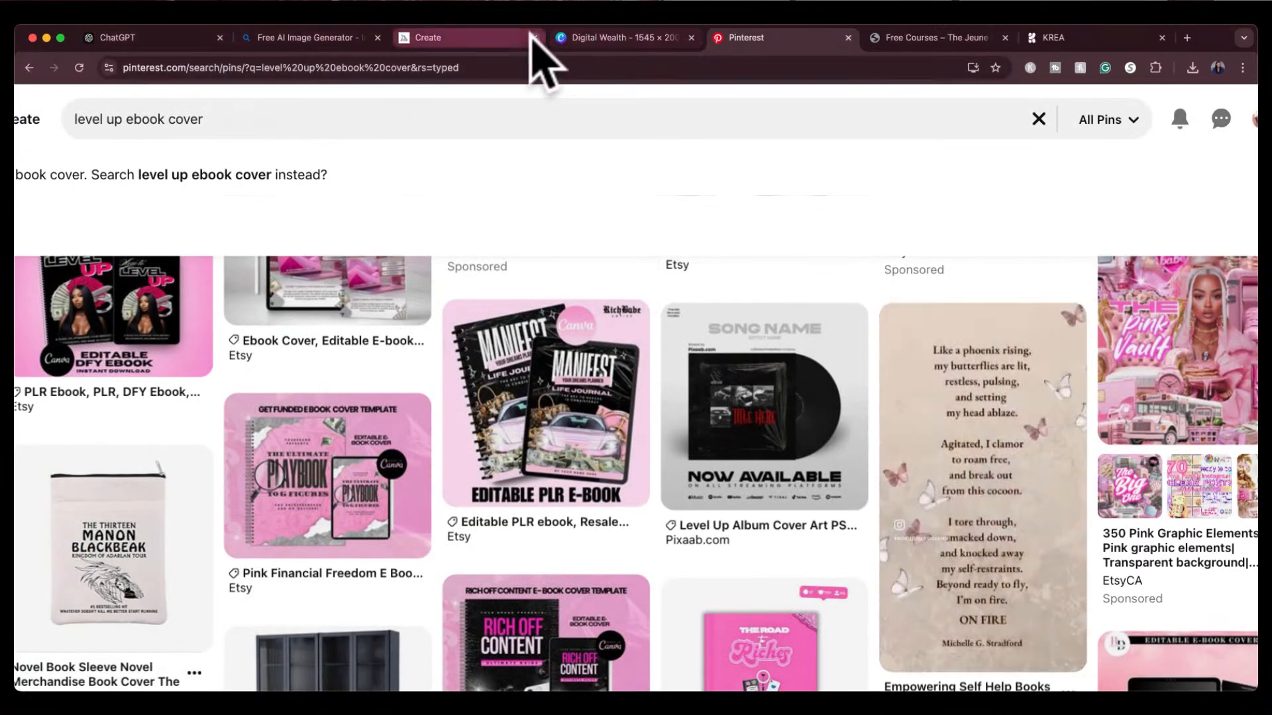
Step: Switch back to Canva and create a new blank YouTube Thumbnail design at 1280 × 720 px
left_click(649, 38)
left_click(442, 358)
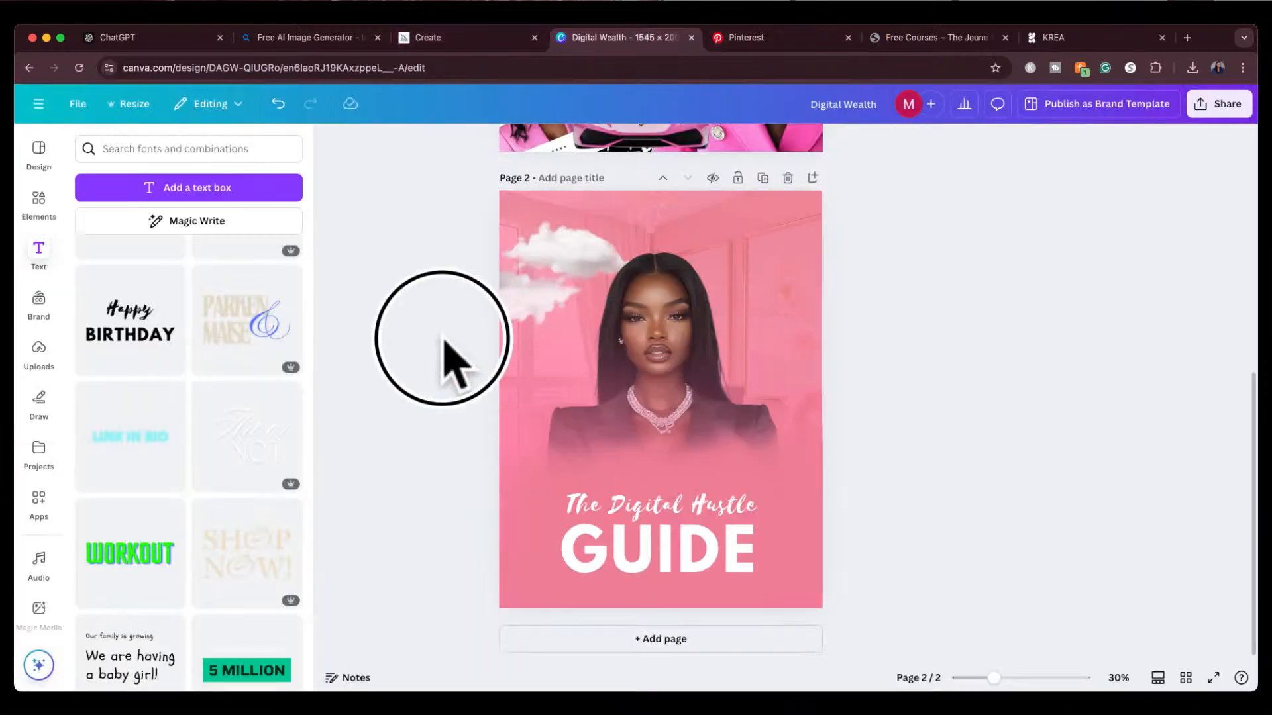
scroll(441, 355, "up", 7)
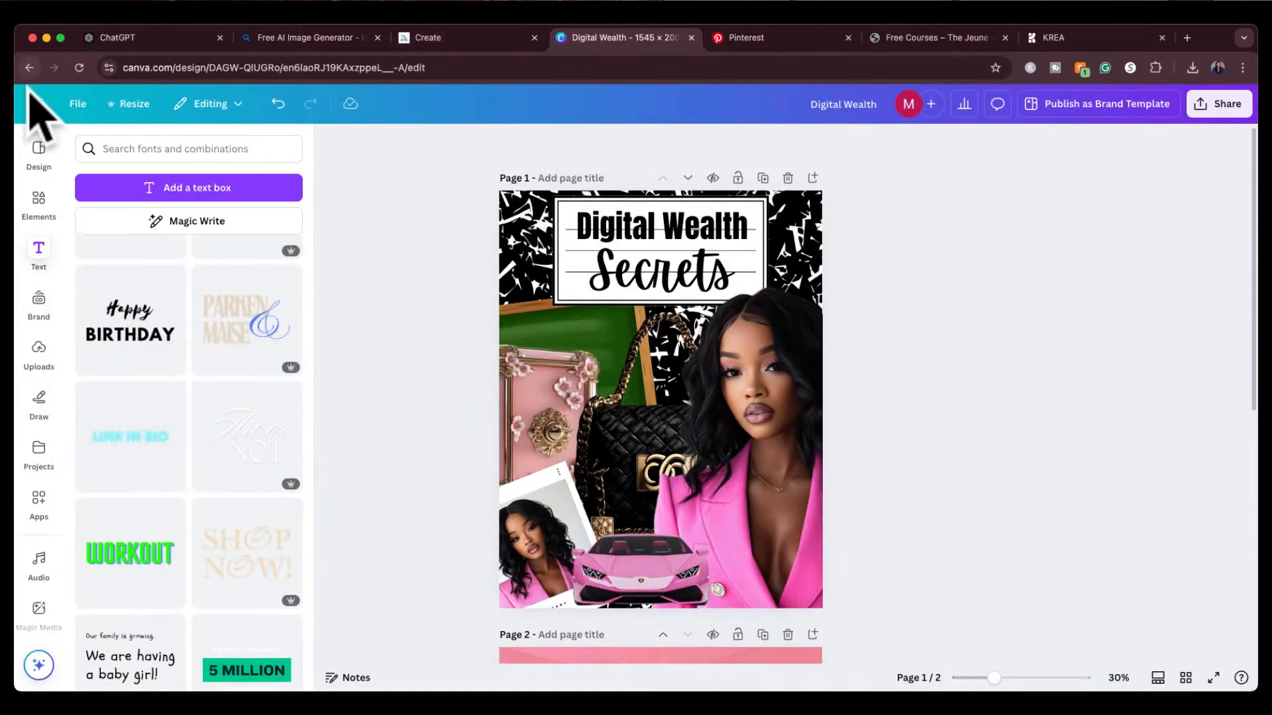
left_click(33, 105)
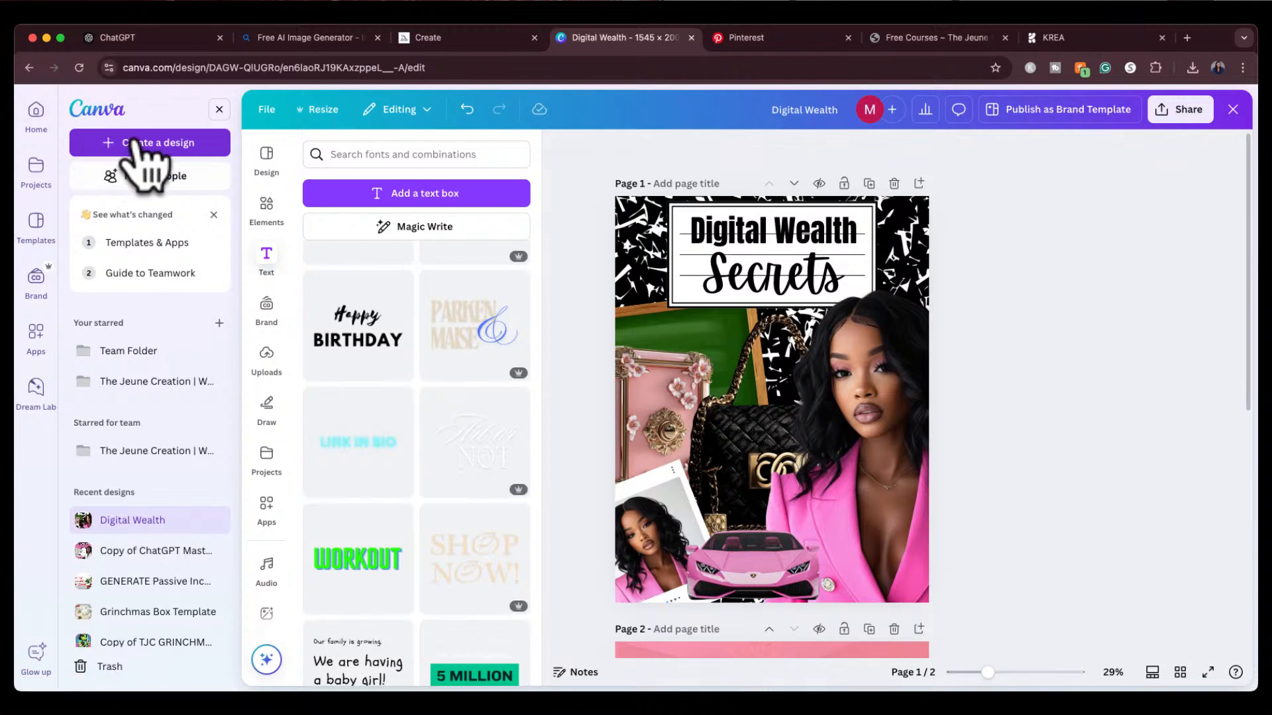
left_click(143, 142)
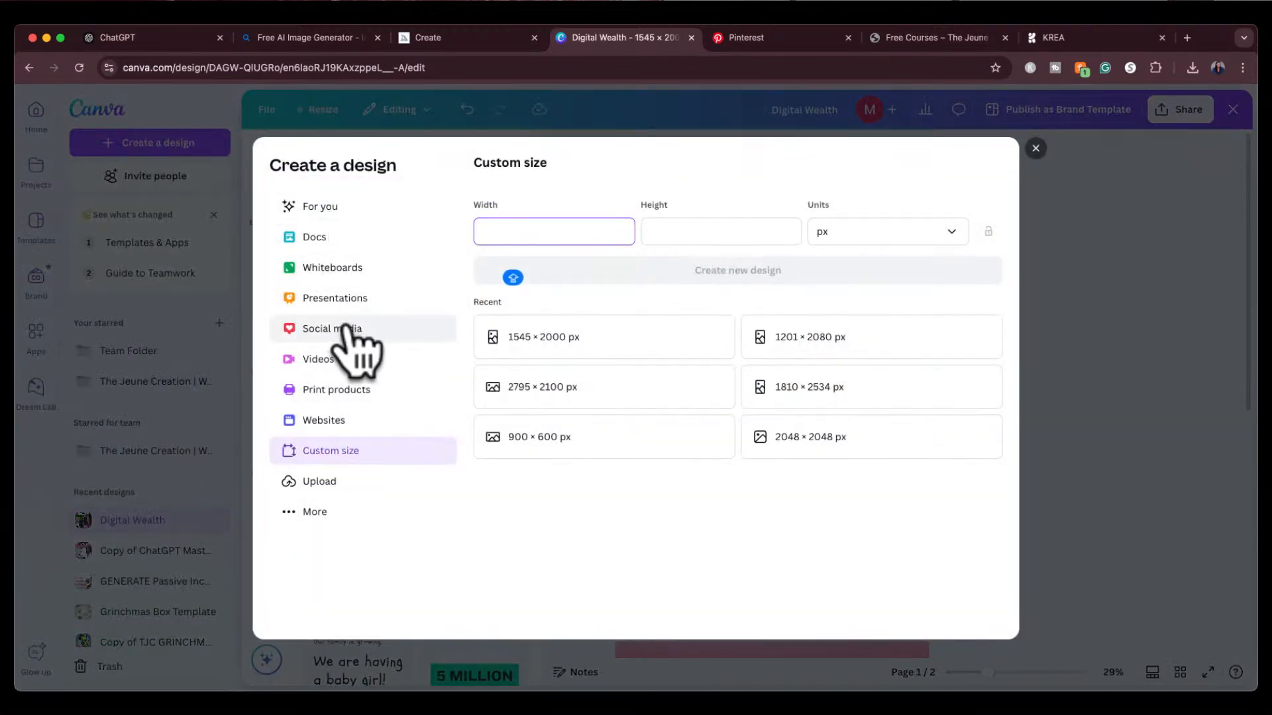
left_click(312, 511)
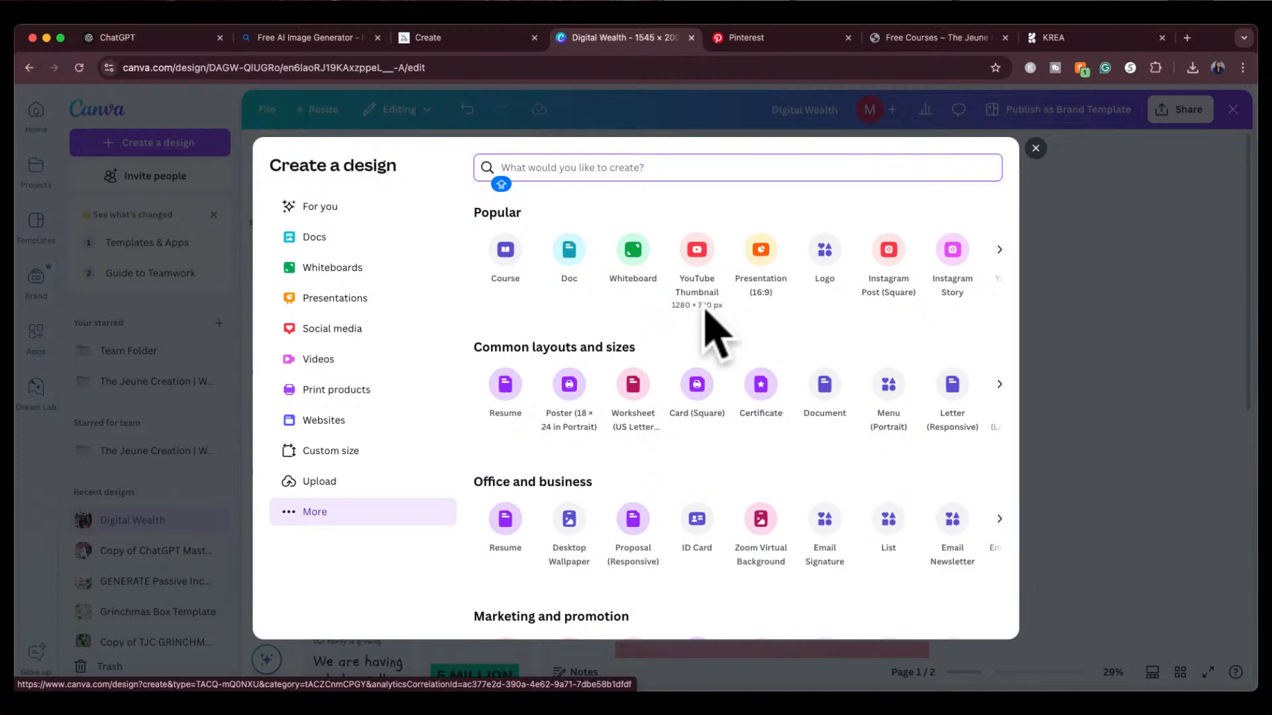
left_click(693, 251)
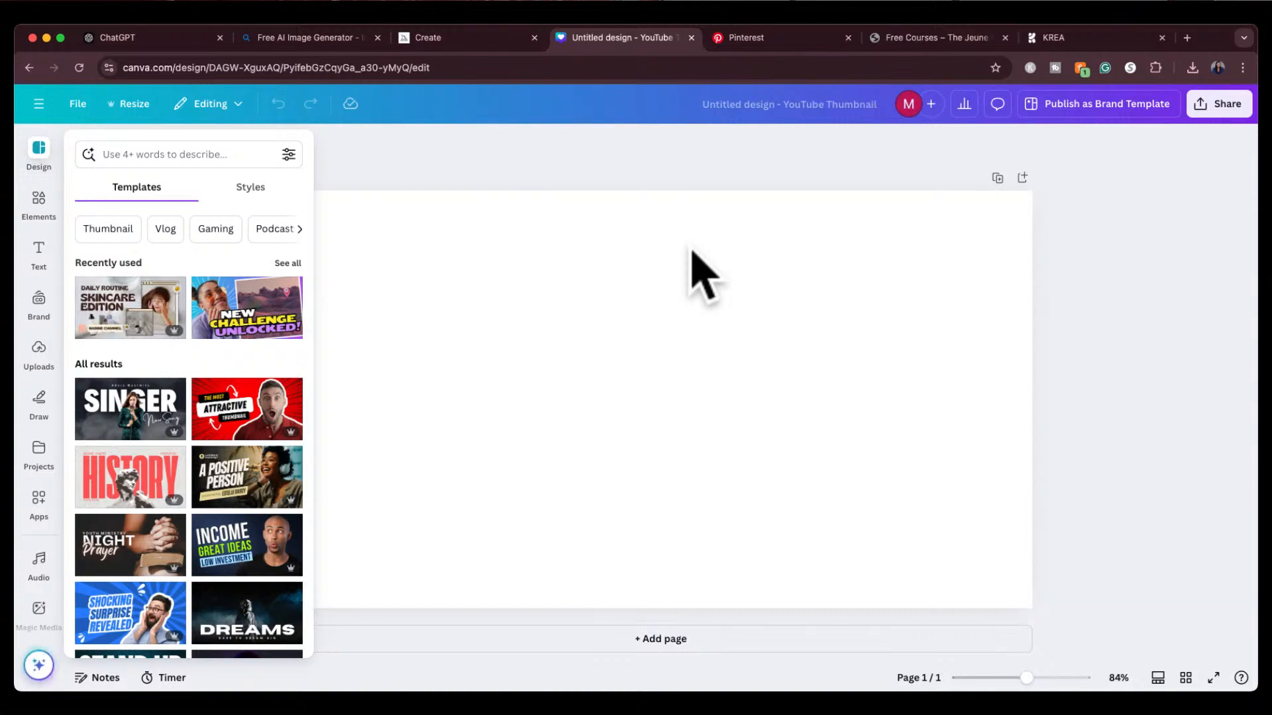
Step: Browse the thumbnail templates and apply the "Simple Neon Stand Up Comedy Show Youtube Thumbnail" template to the page
scroll(184, 504, "down", 5)
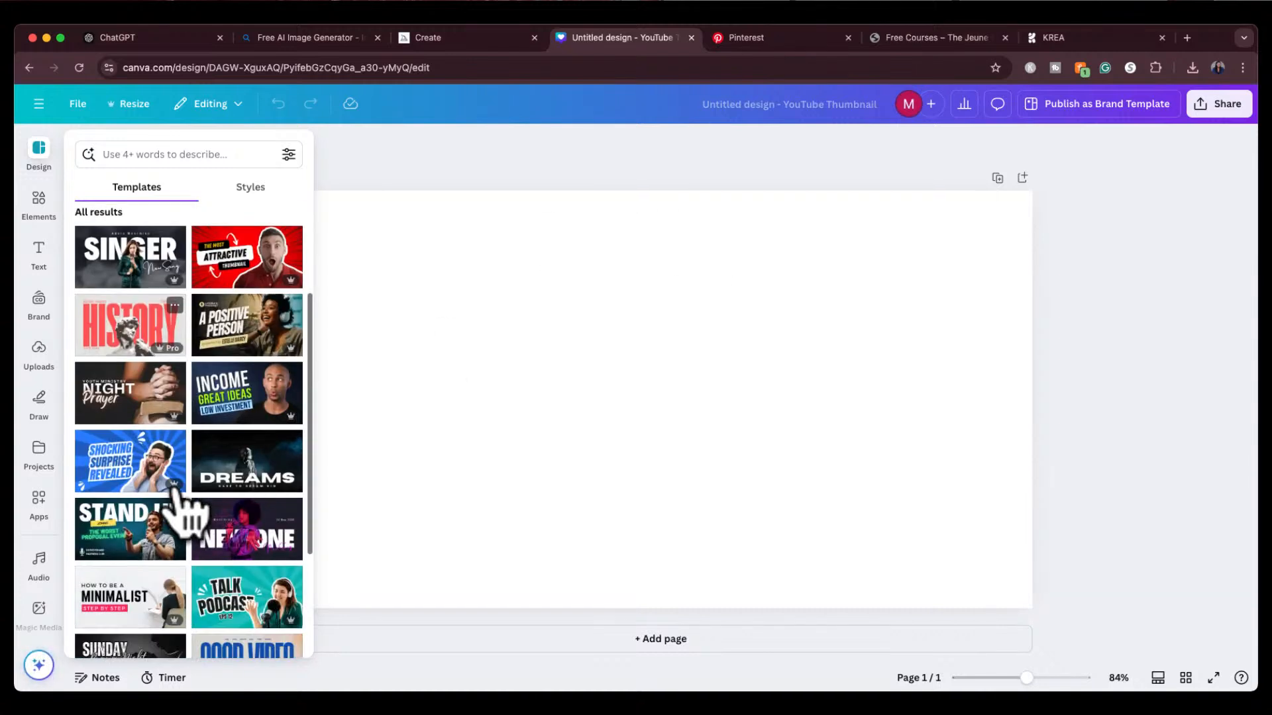
scroll(185, 509, "down", 2)
scroll(187, 510, "down", 1)
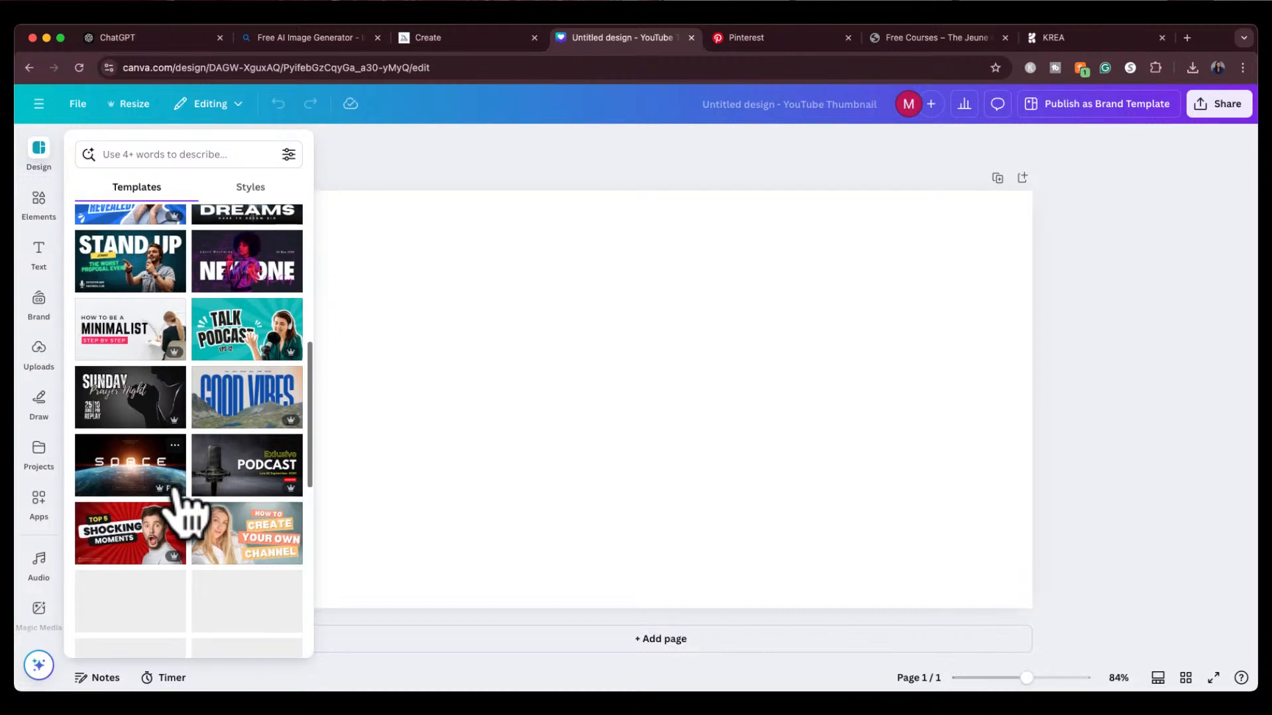
left_click(126, 278)
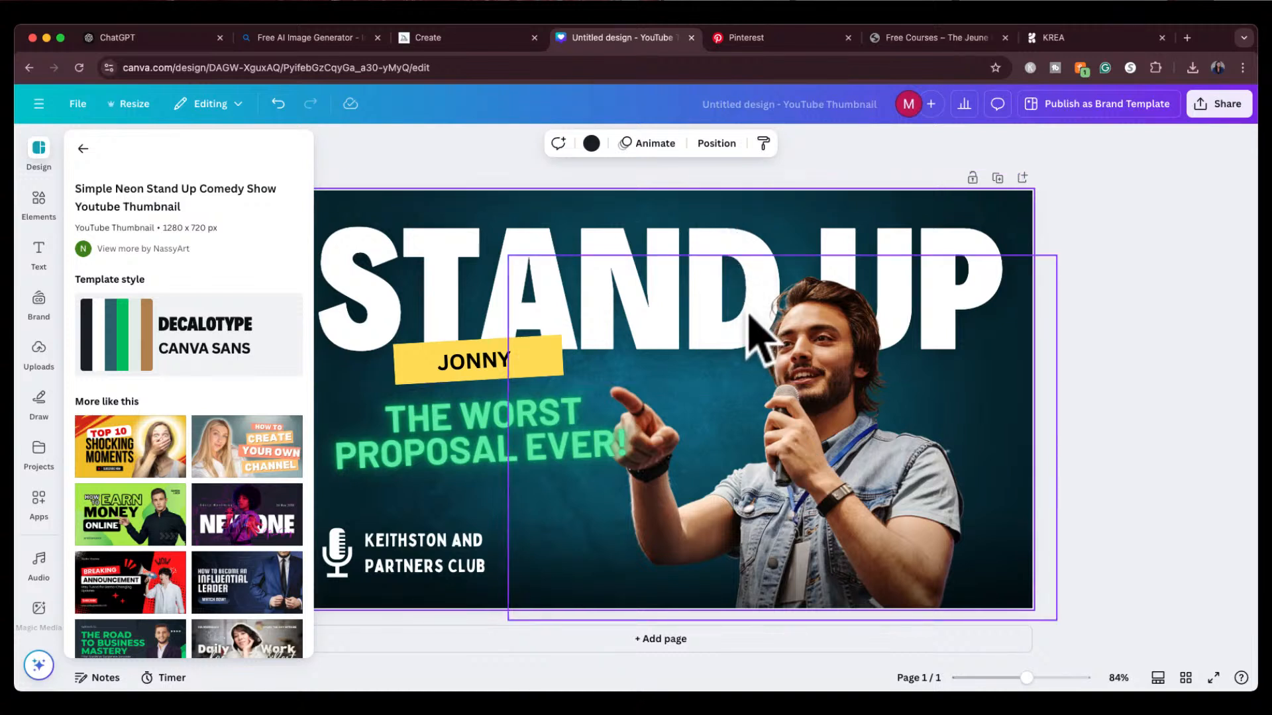
left_click(1085, 354)
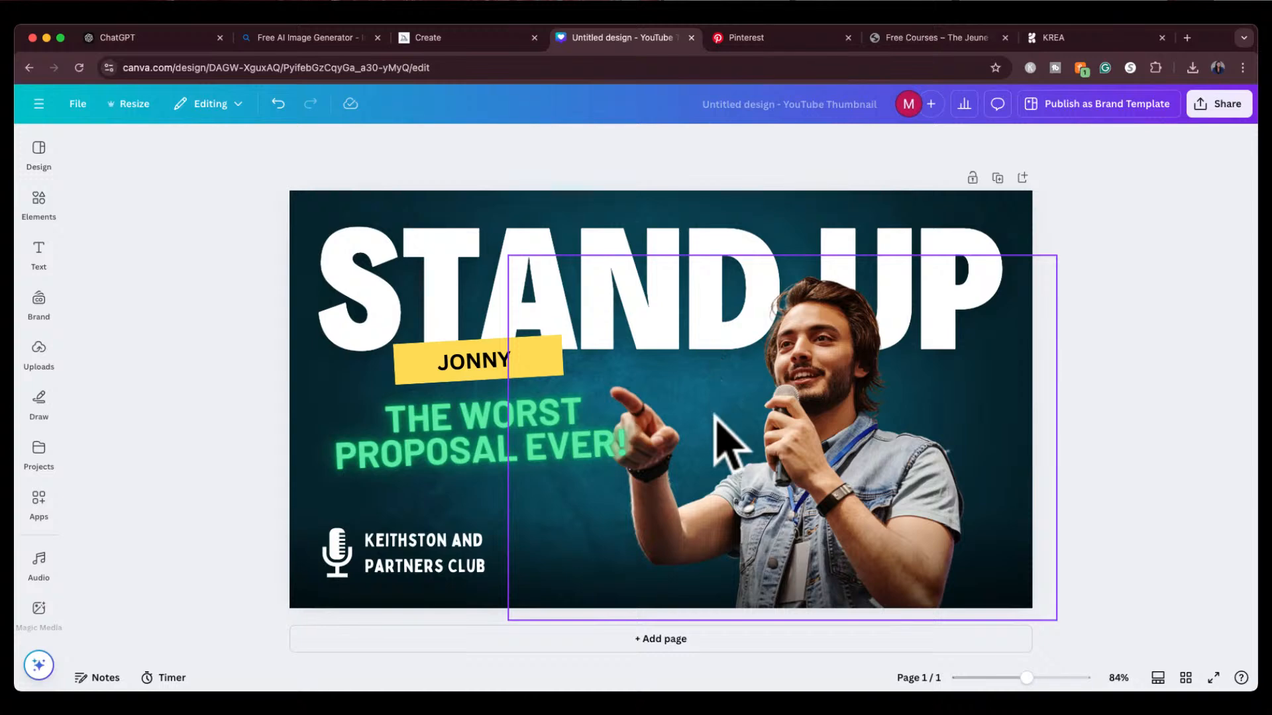
Step: Switch to ChatGPT and ask what short title can go on the YouTube thumbnail for a video about this topic
left_click(172, 33)
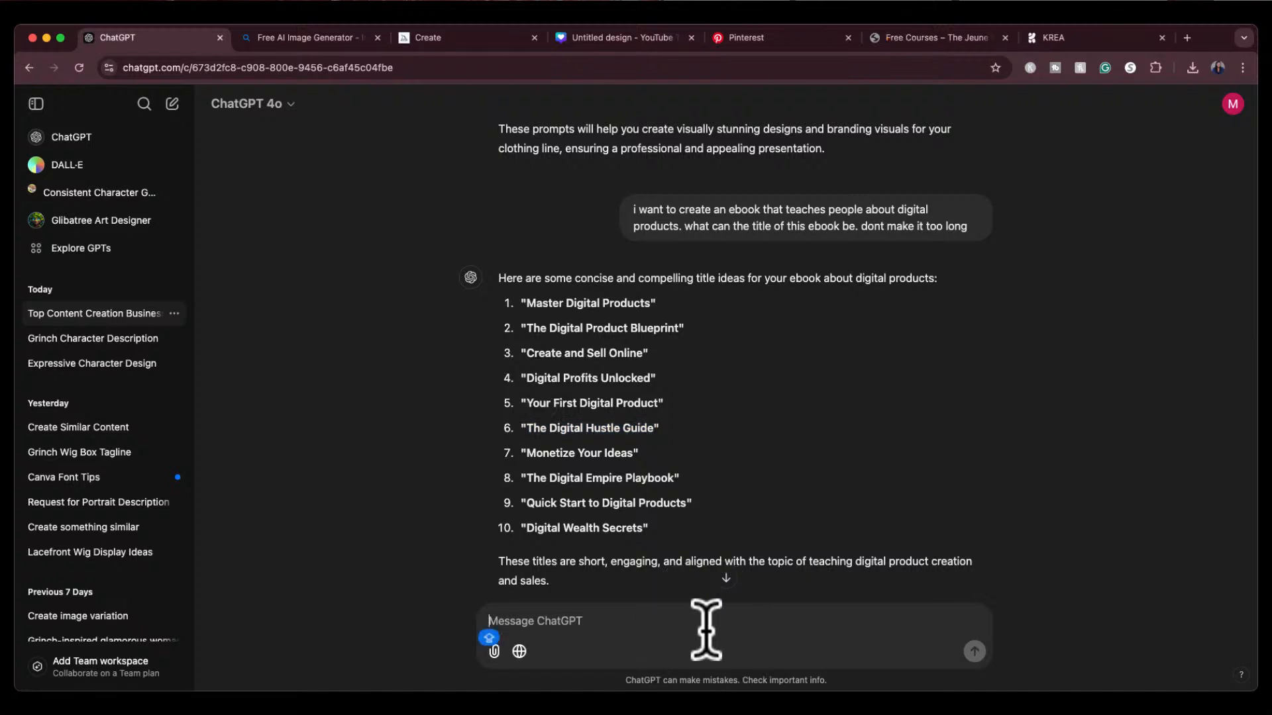
type("I WANT TO ")
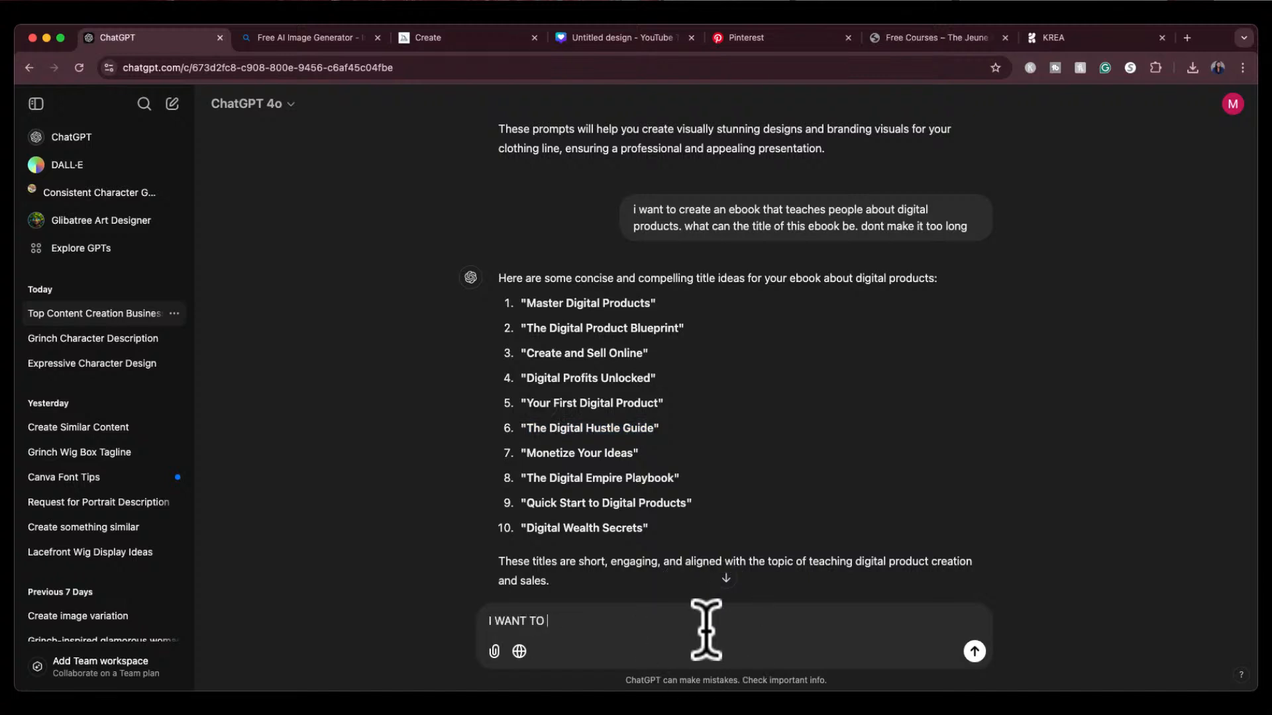
type("CREATE A YOUTUBE VIDEO ABOUT THIS ")
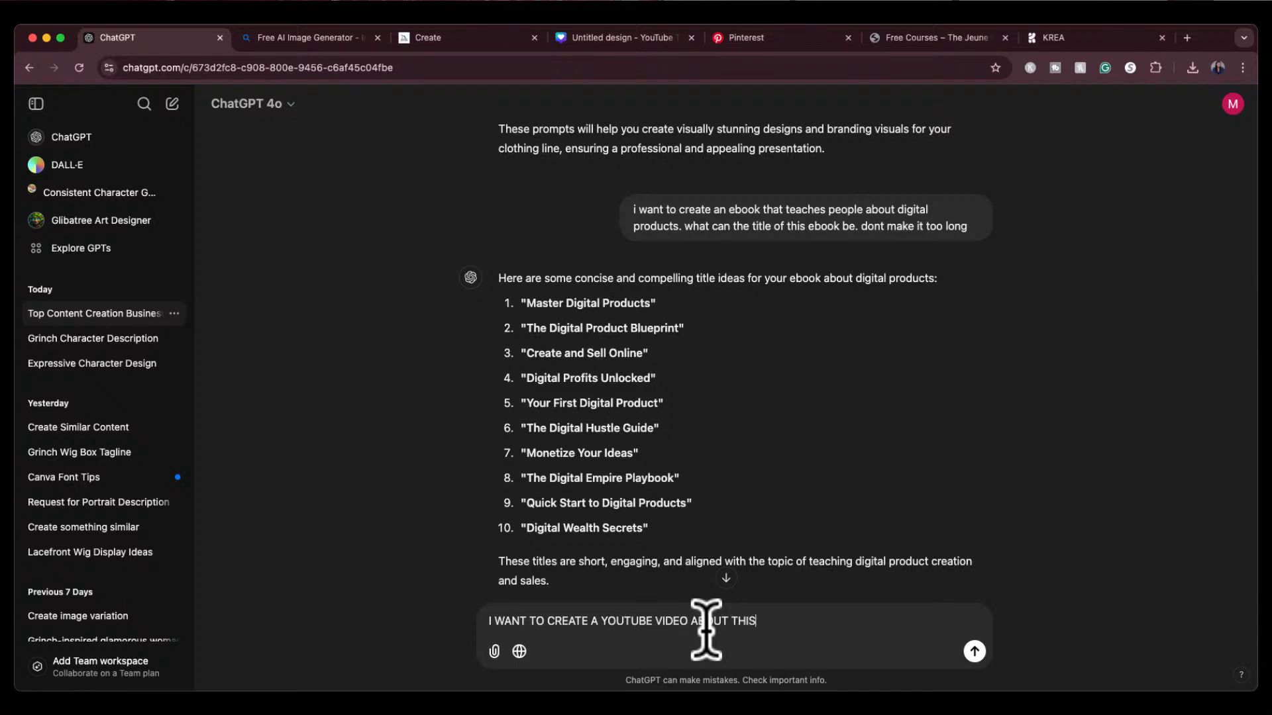
type("-  what can be the title that is ")
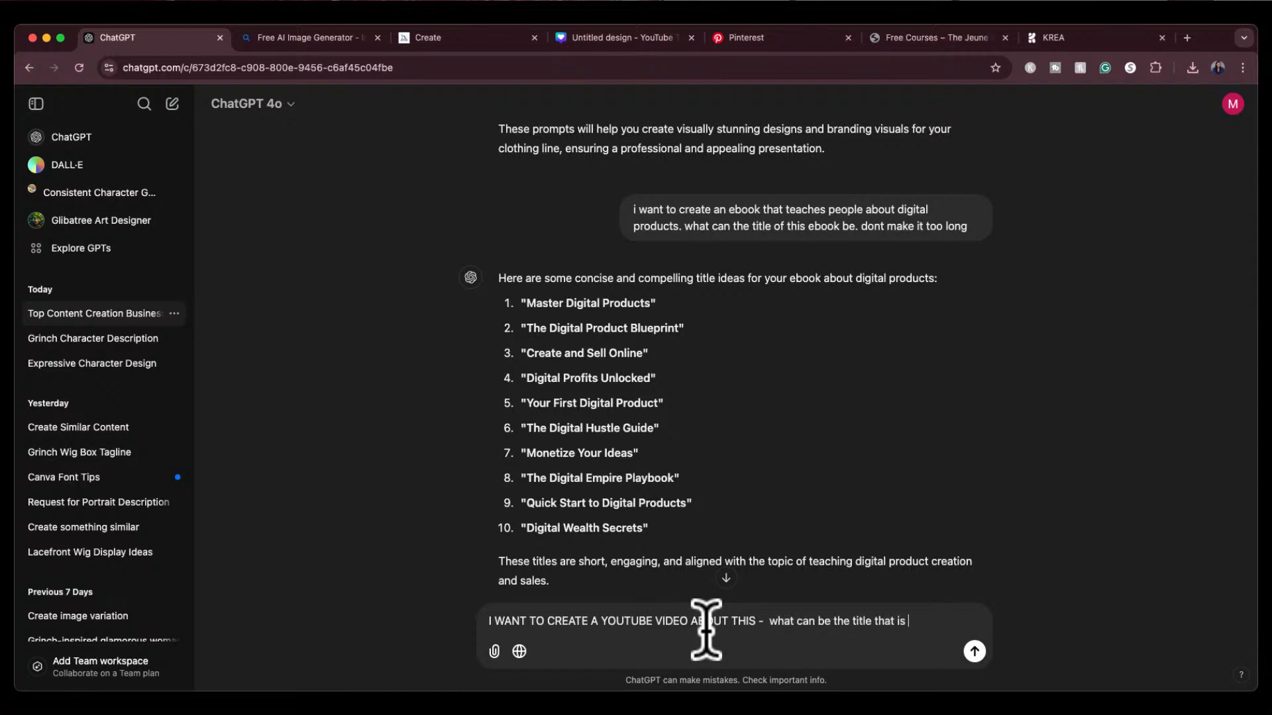
type("short that i can put o")
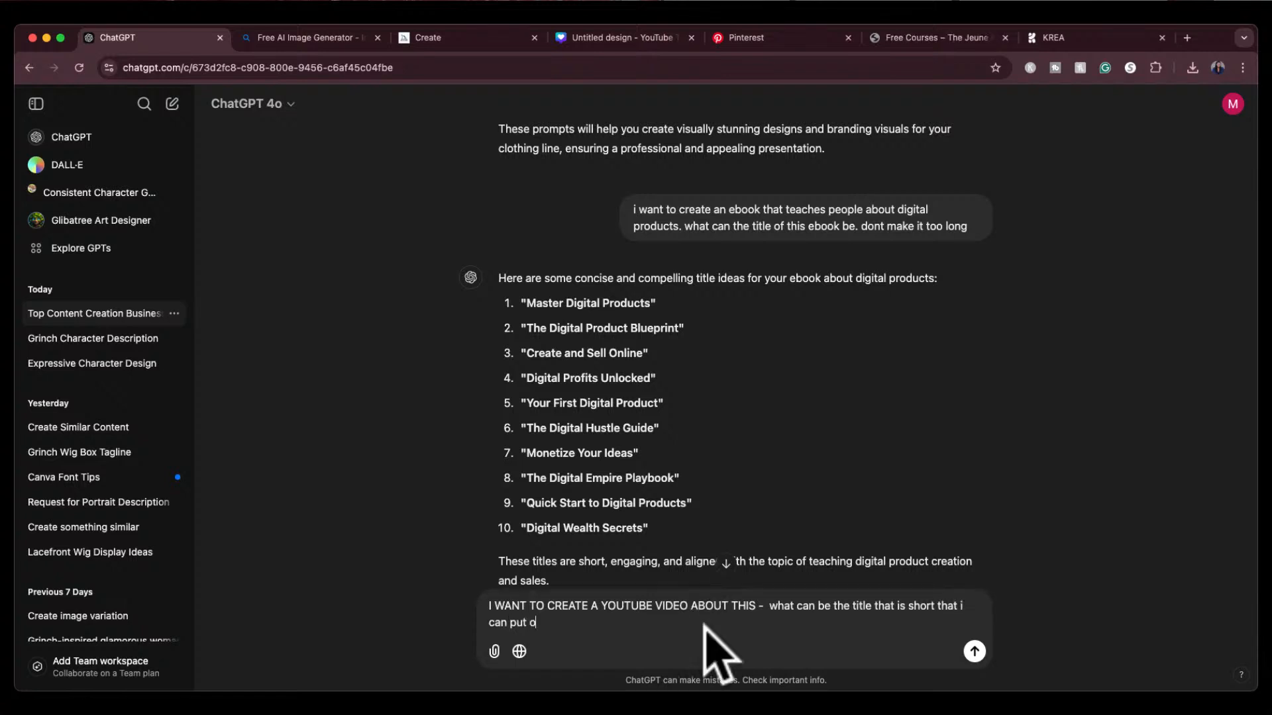
type("n my youtube thumbnail")
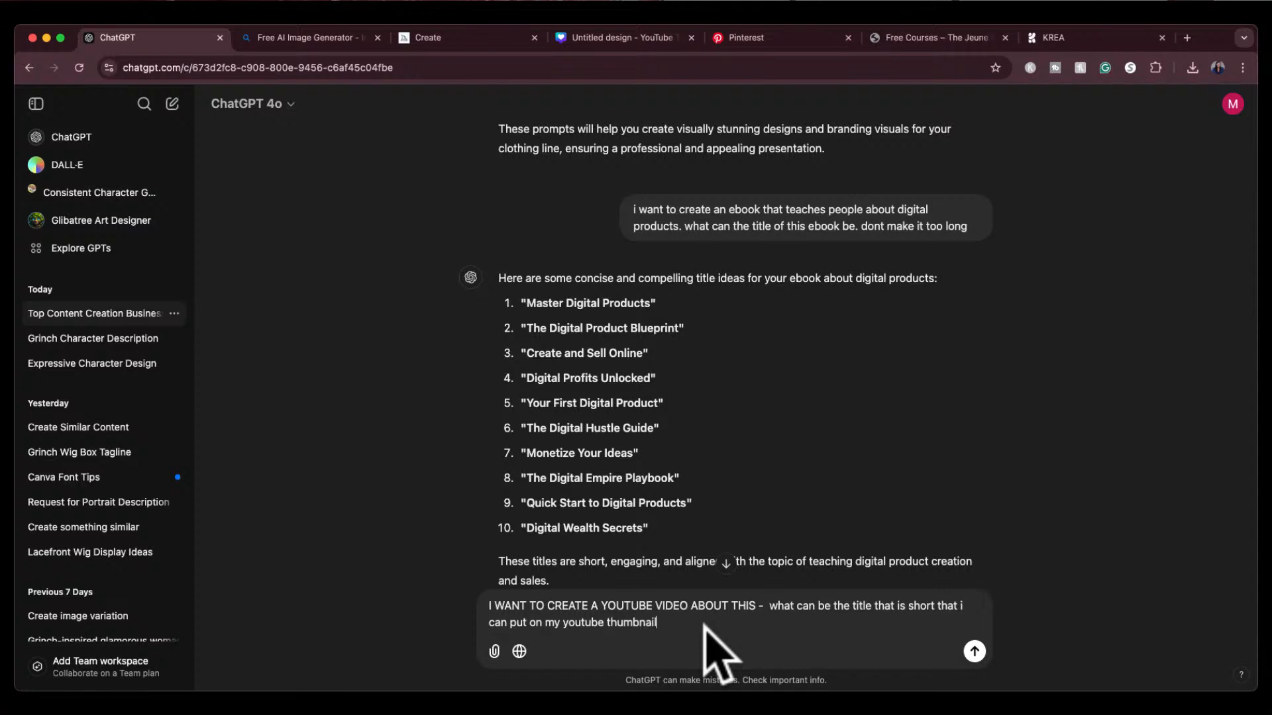
key("Return")
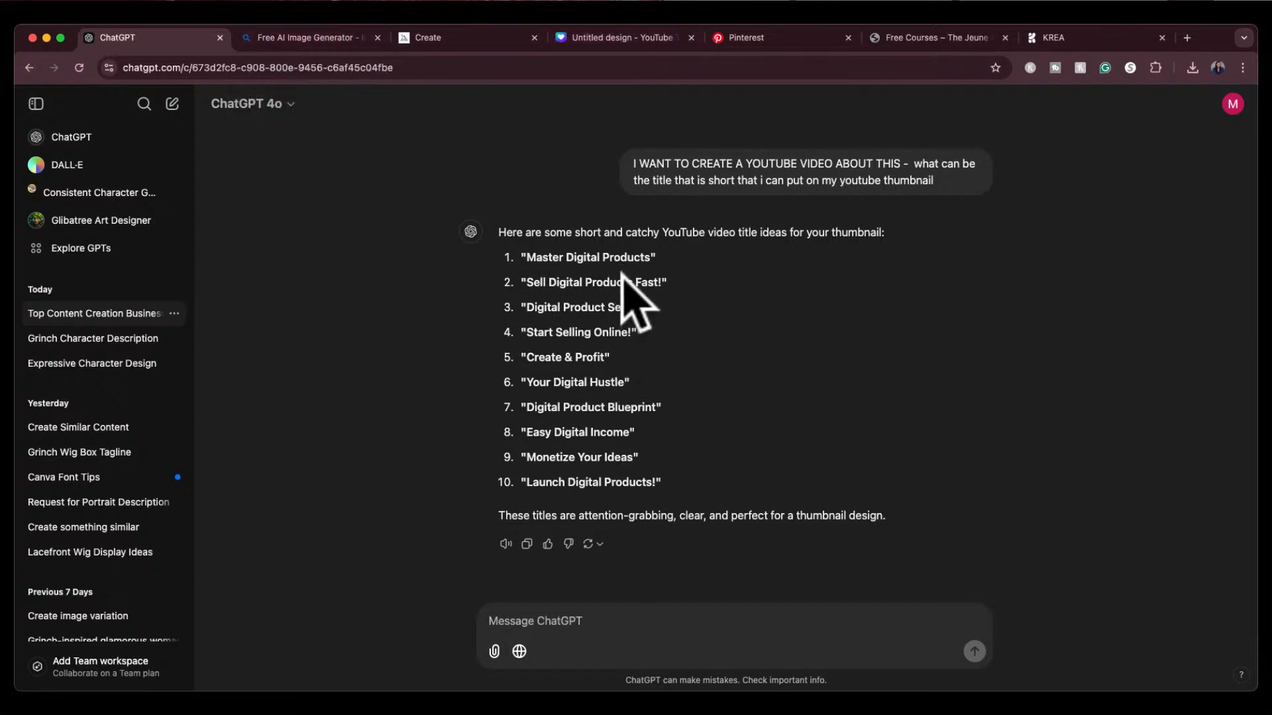
Step: Pick "Sell Digital Products Fast!" from ChatGPT's suggestions and replace the "STAND UP" headline in Canva with "SELL DIGITAL PRODUCTS"
left_click_drag(527, 282, 665, 283)
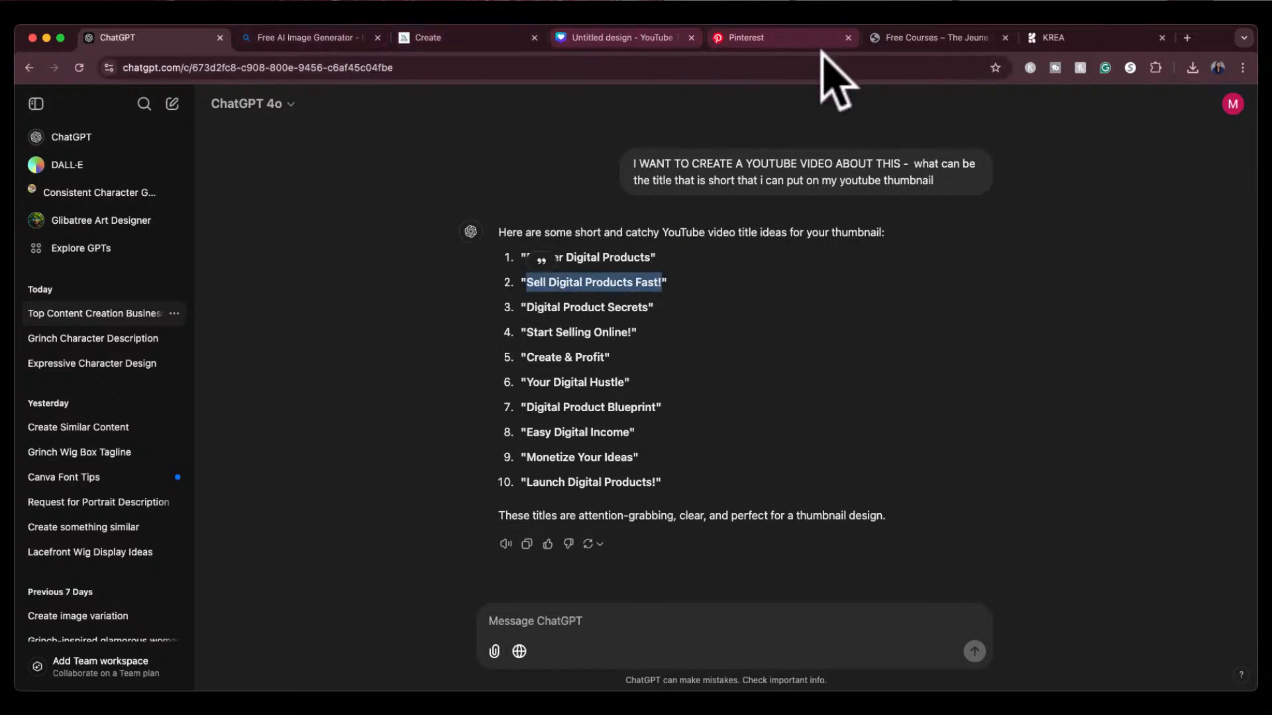
left_click(605, 39)
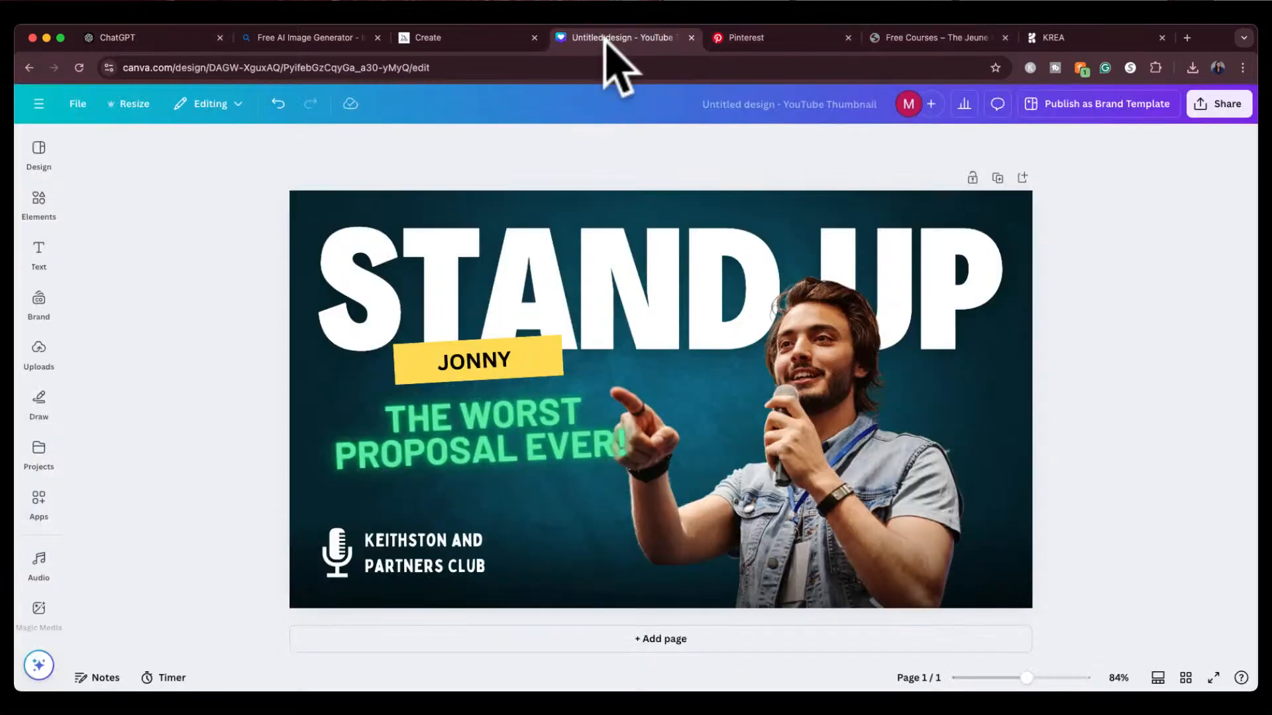
left_click(652, 282)
double_click(483, 270)
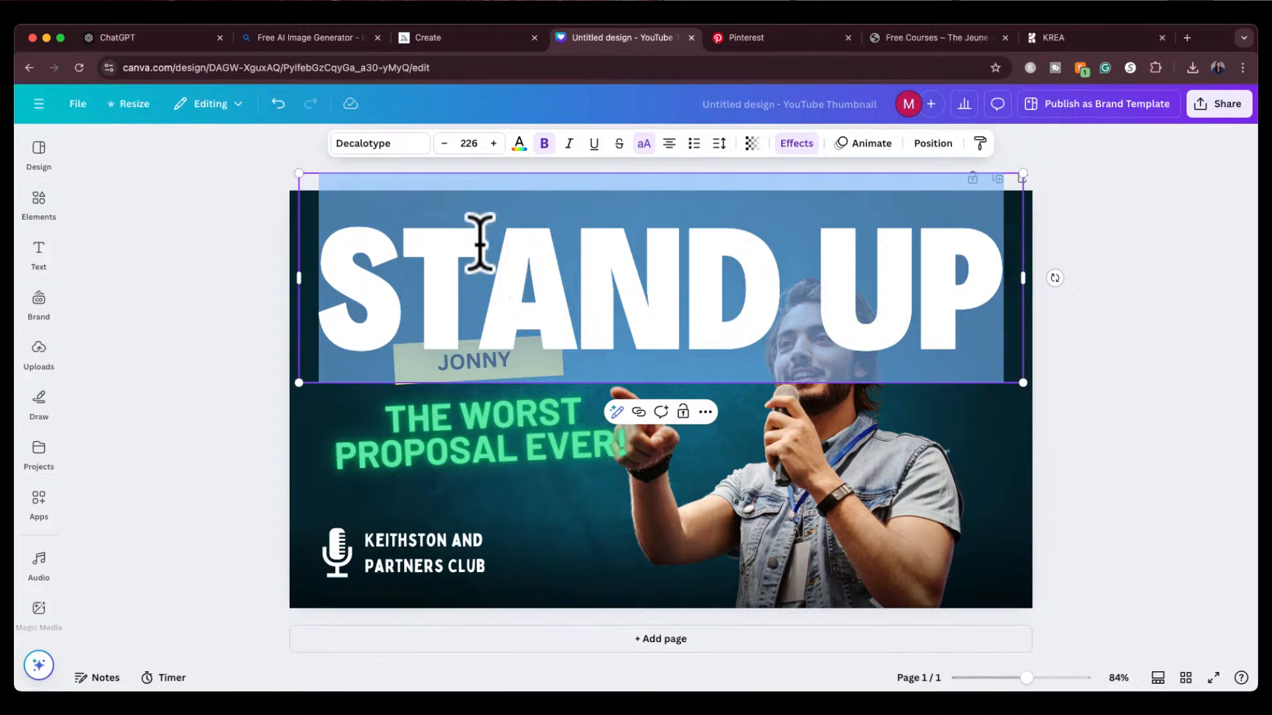
type("SELL DIGITAL PRODUCTS")
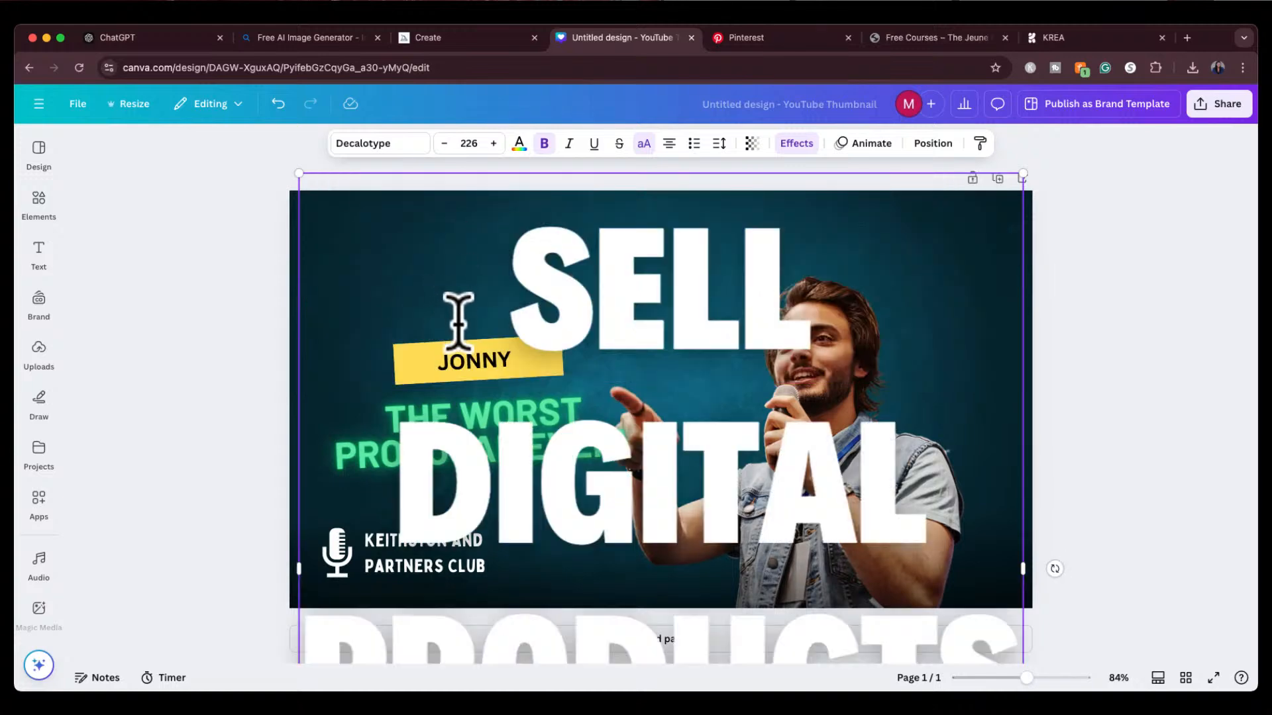
Step: Reduce the "SELL DIGITAL PRODUCTS FAST!" headline's font size to 77 and move it down slightly so it sits fully inside the thumbnail
key("super+a")
left_click(468, 144)
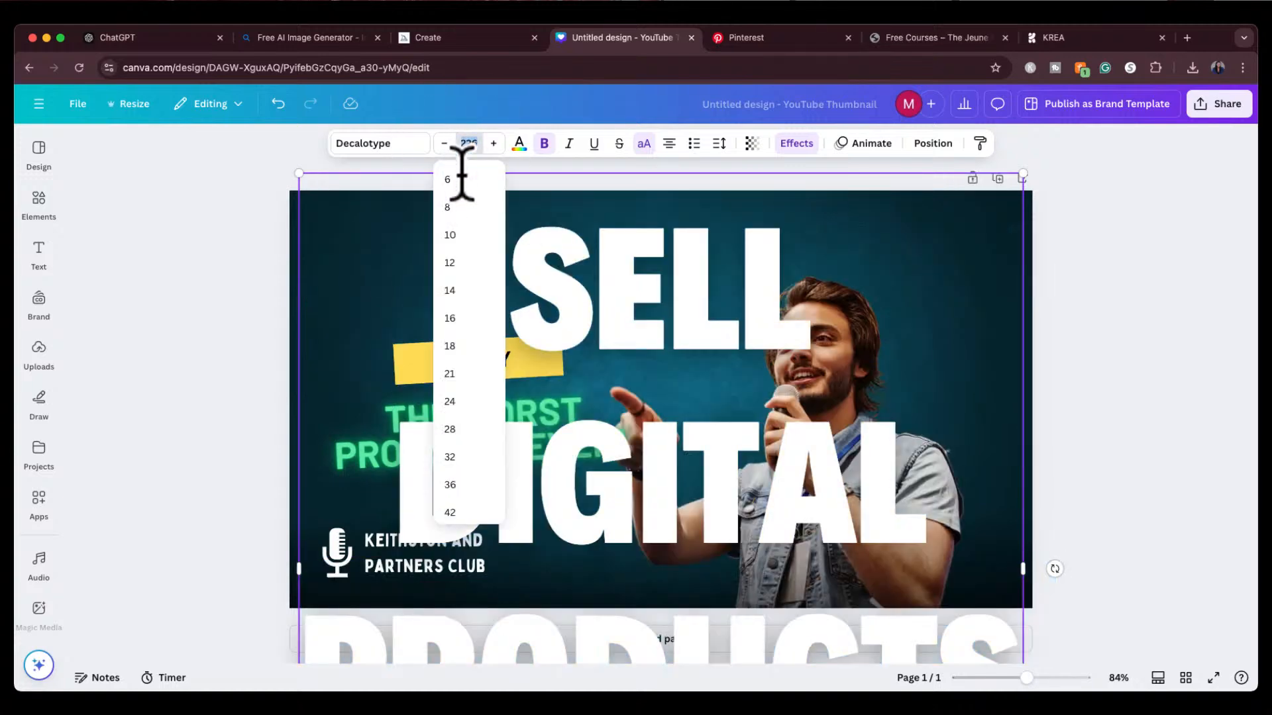
scroll(451, 497, "down", 3)
scroll(443, 483, "down", 3)
left_click(453, 456)
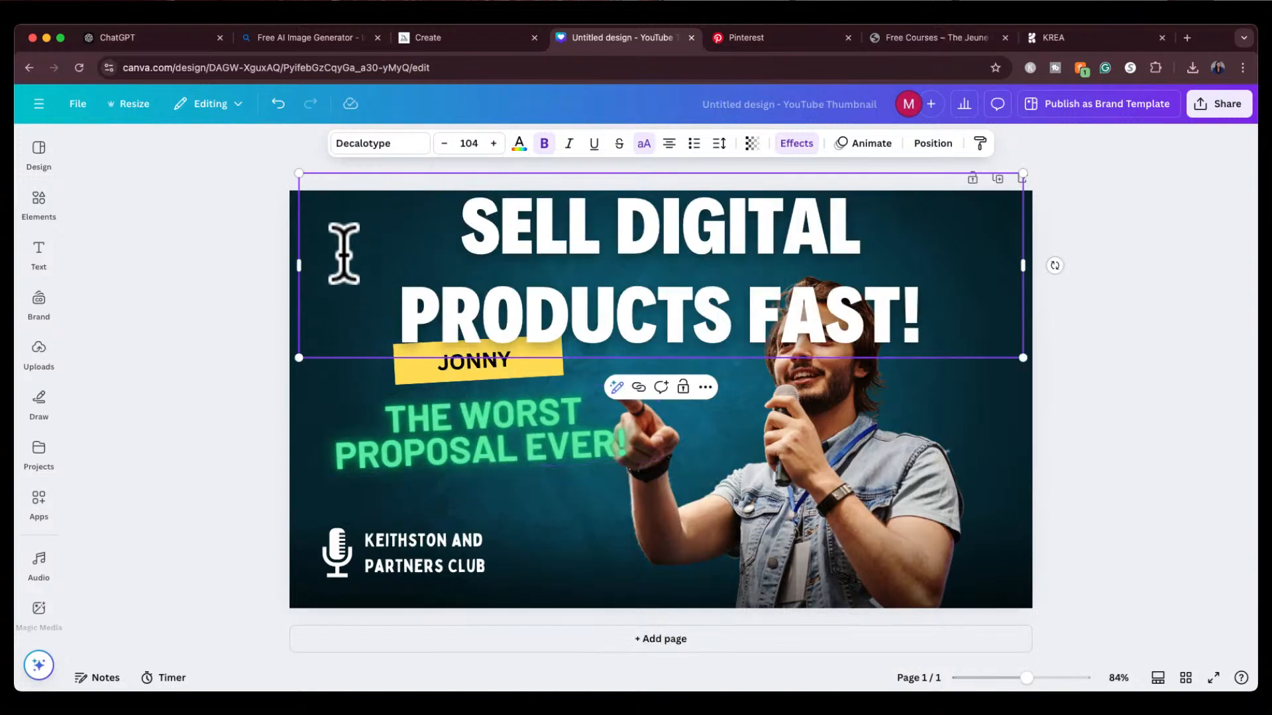
left_click(444, 143)
left_click(444, 143)
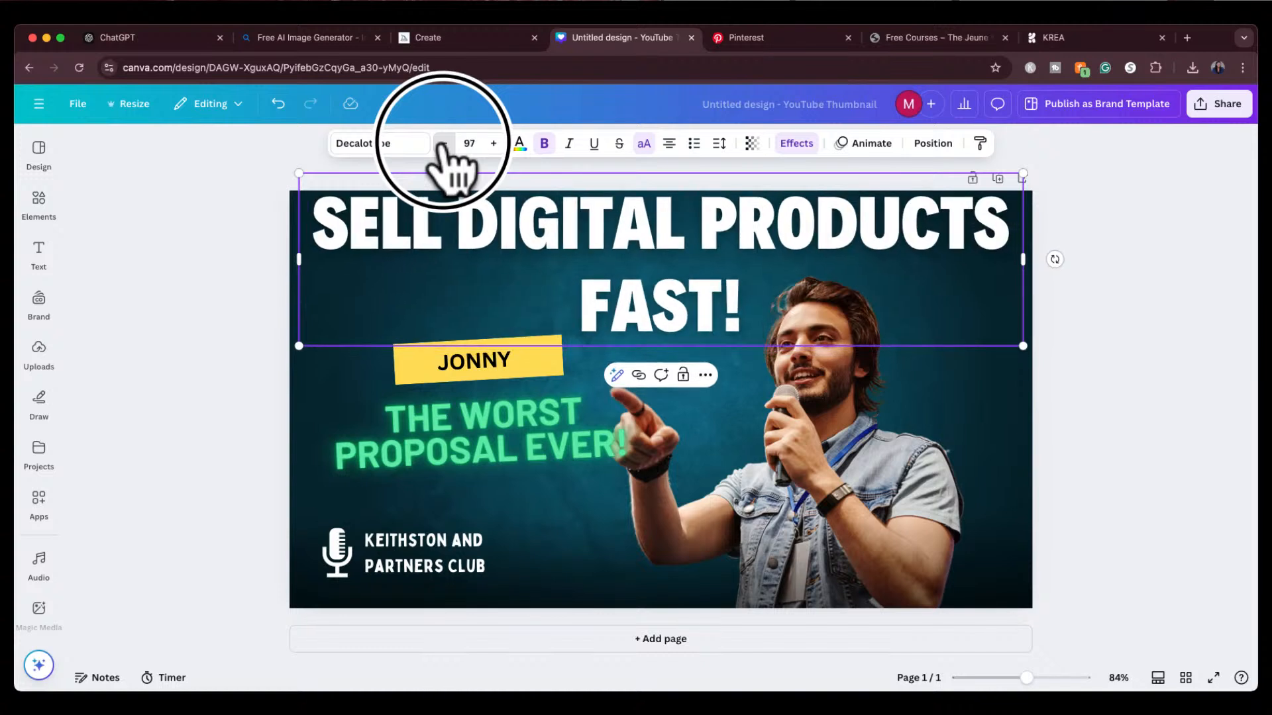
left_click(444, 143)
left_click(443, 143)
left_click(444, 143)
left_click(443, 143)
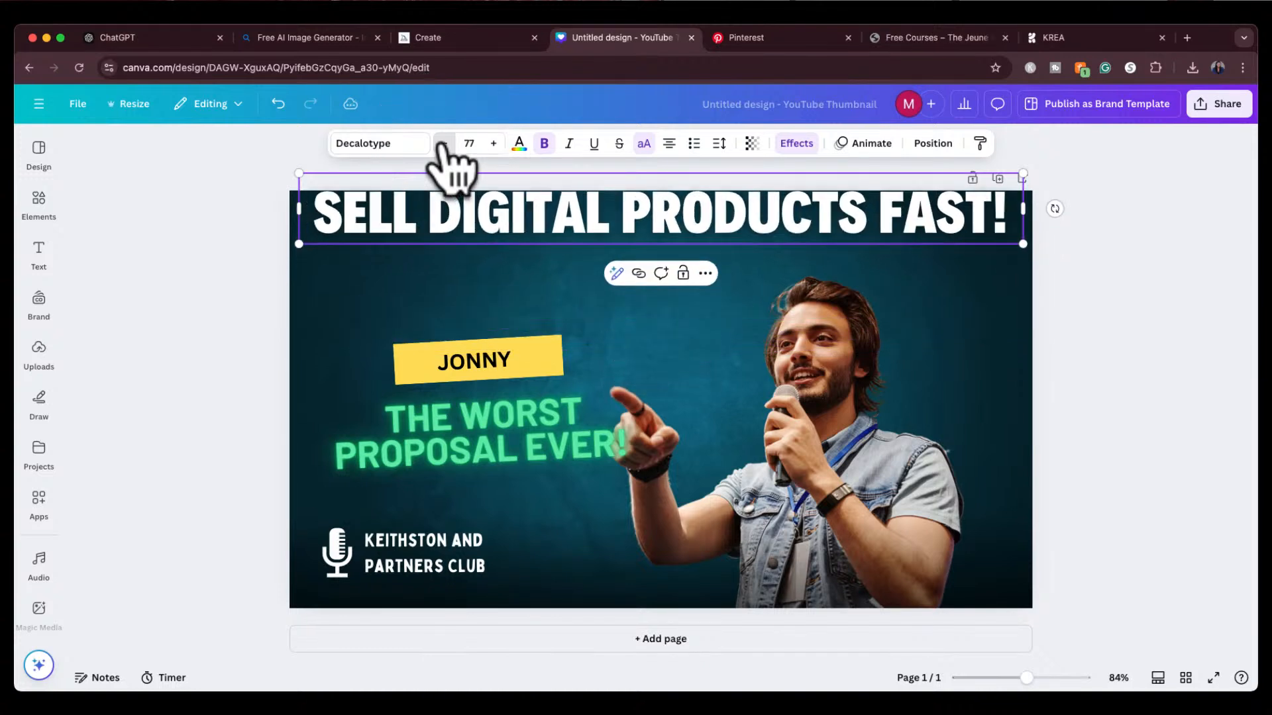
left_click(283, 341)
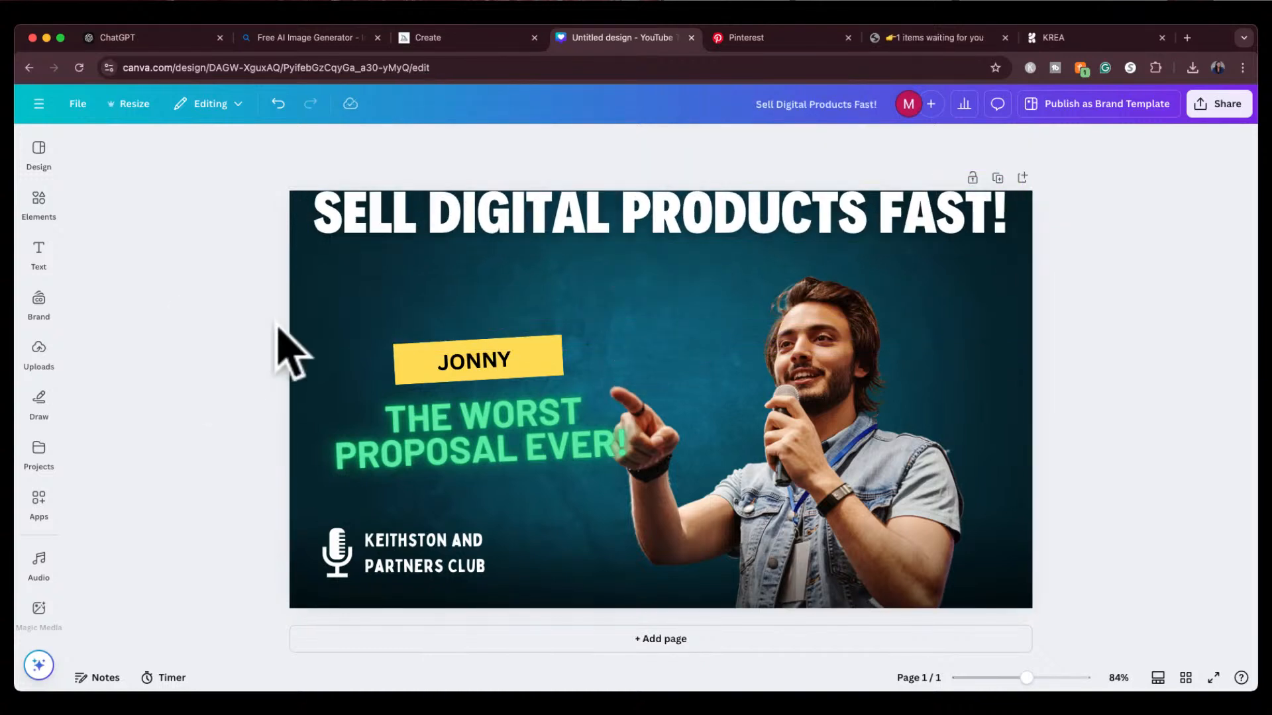
left_click(575, 234)
left_click_drag(575, 233, 576, 255)
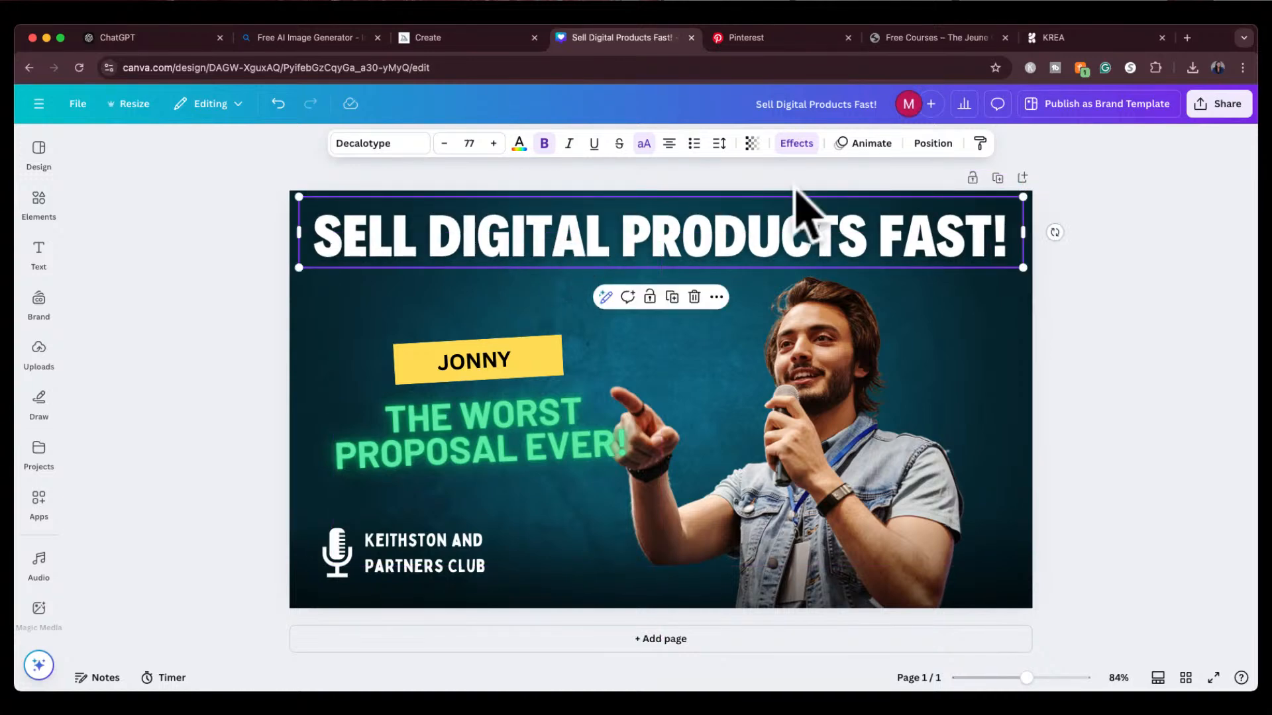
Step: Try an Outline text effect on the headline in black with a thickness of 70
left_click(797, 143)
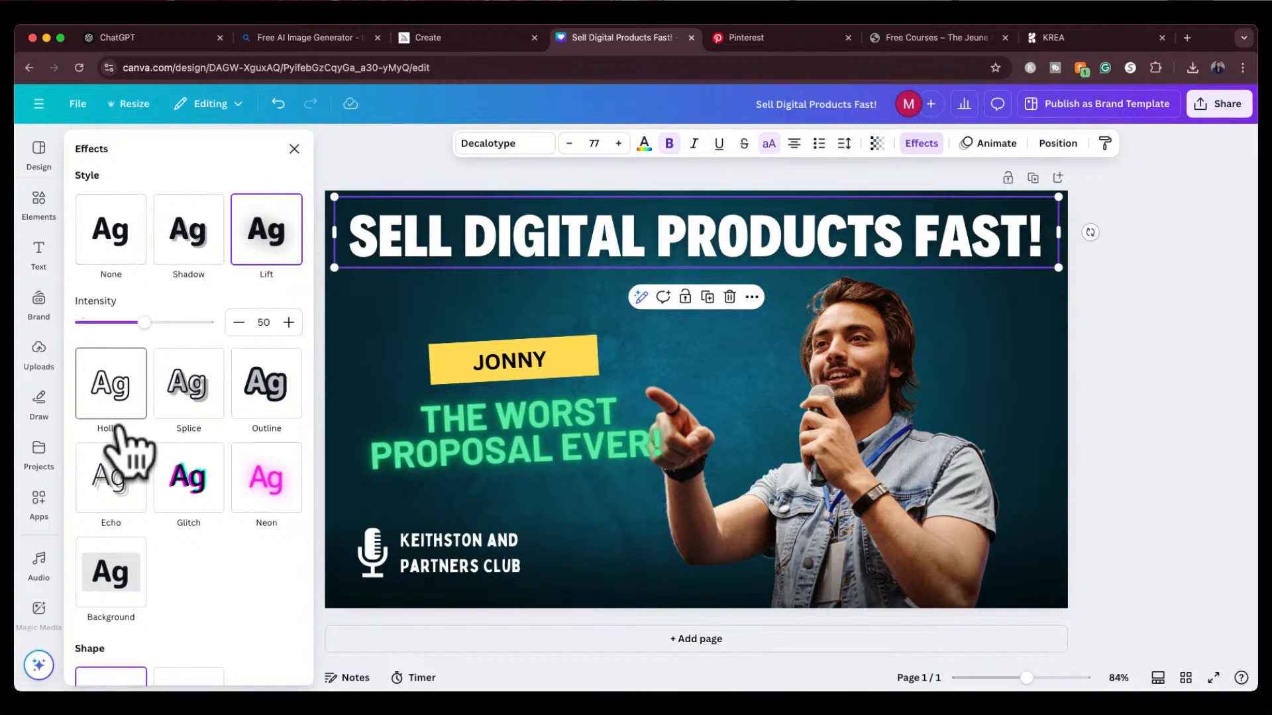
left_click(270, 417)
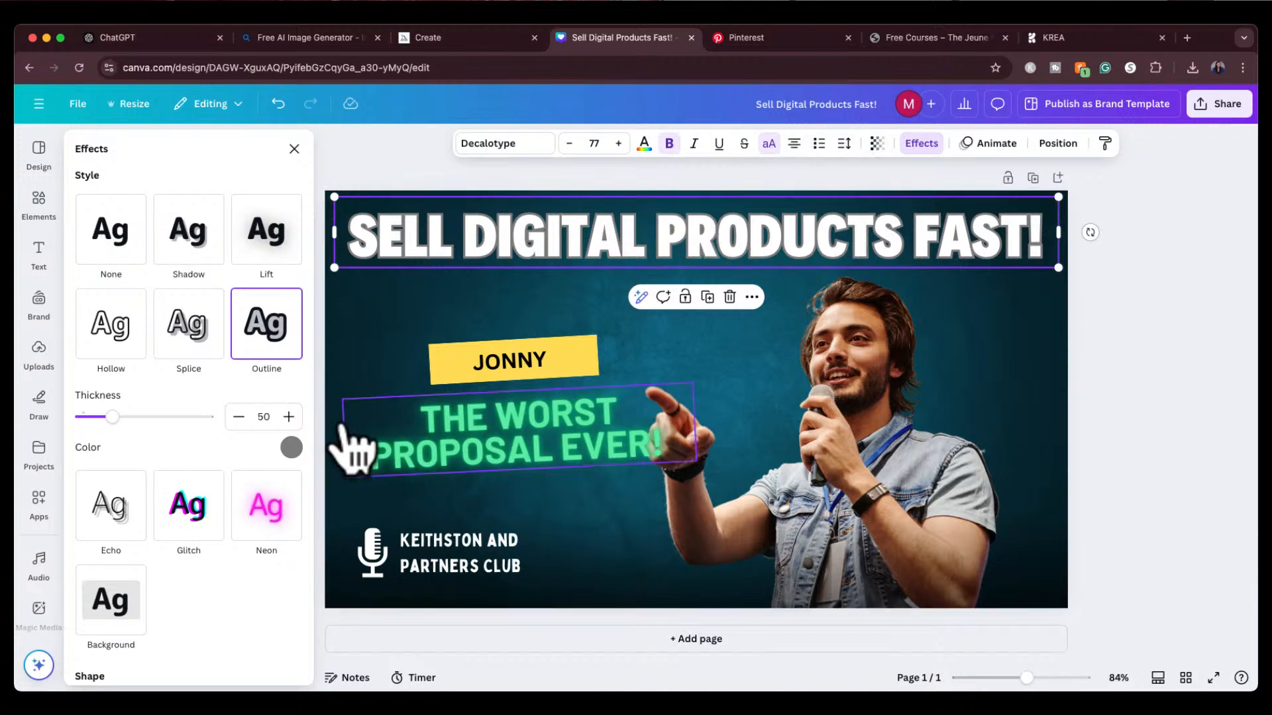
left_click(291, 448)
left_click(110, 390)
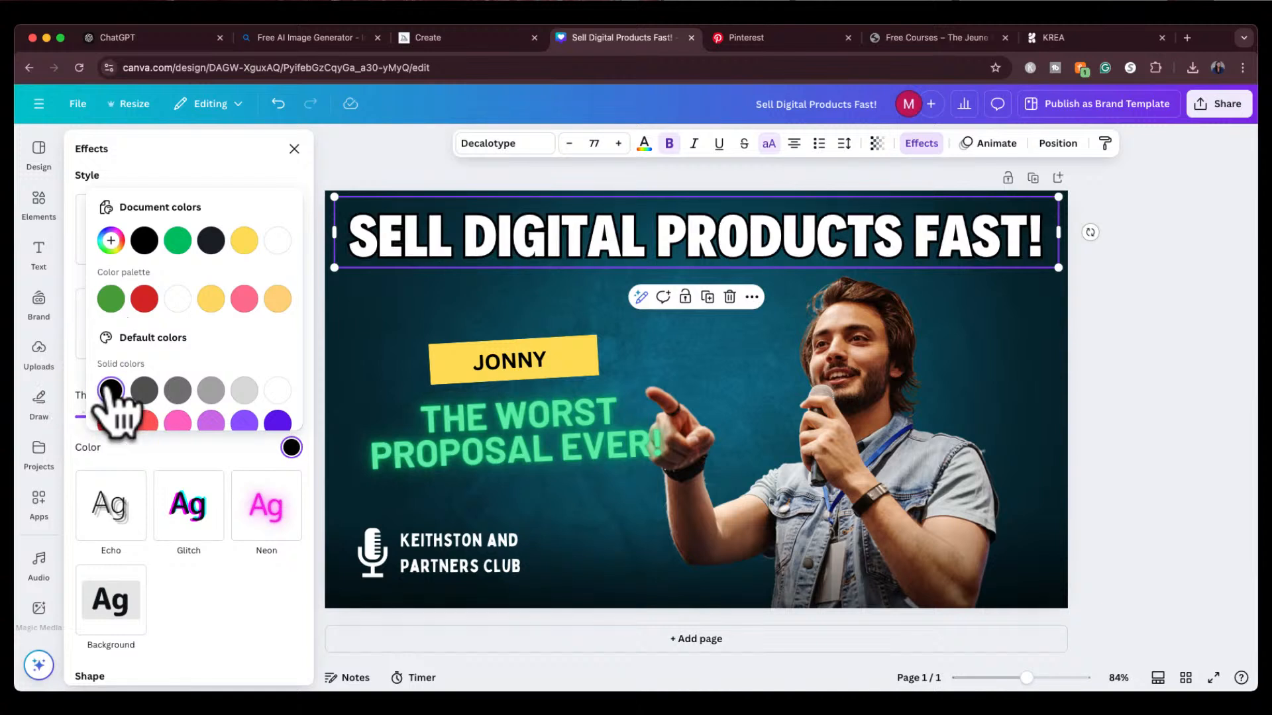
left_click(159, 445)
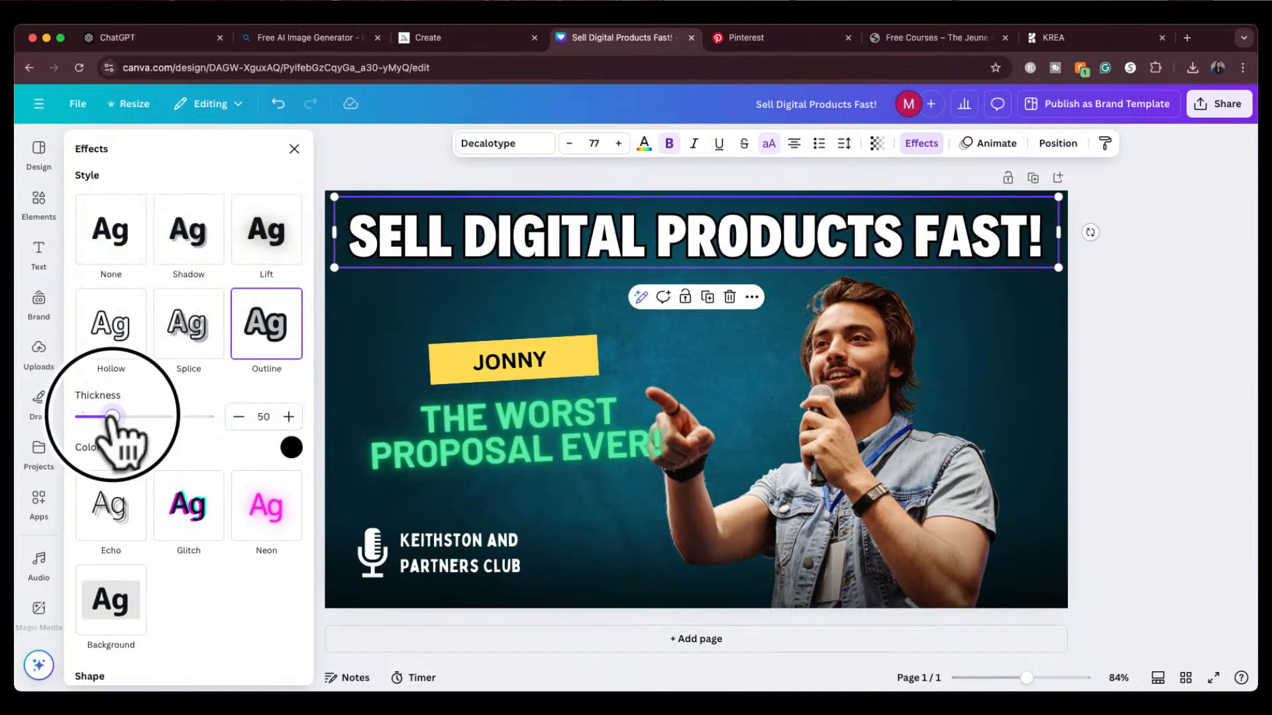
mouse_move(113, 417)
left_mouse_down()
mouse_move(102, 418)
mouse_move(143, 417)
mouse_move(125, 417)
left_mouse_up()
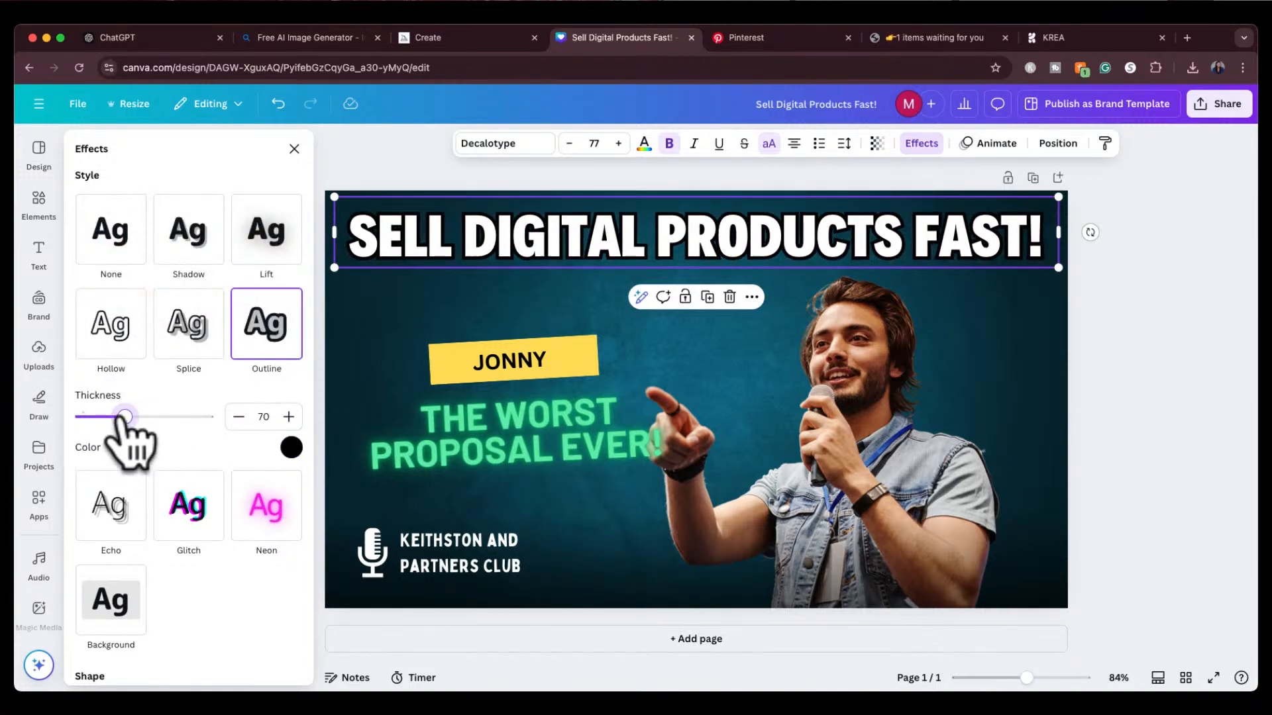
Step: Apply the Lift effect to the headline at intensity 100 and delete the photo of the man with the microphone
left_click(265, 252)
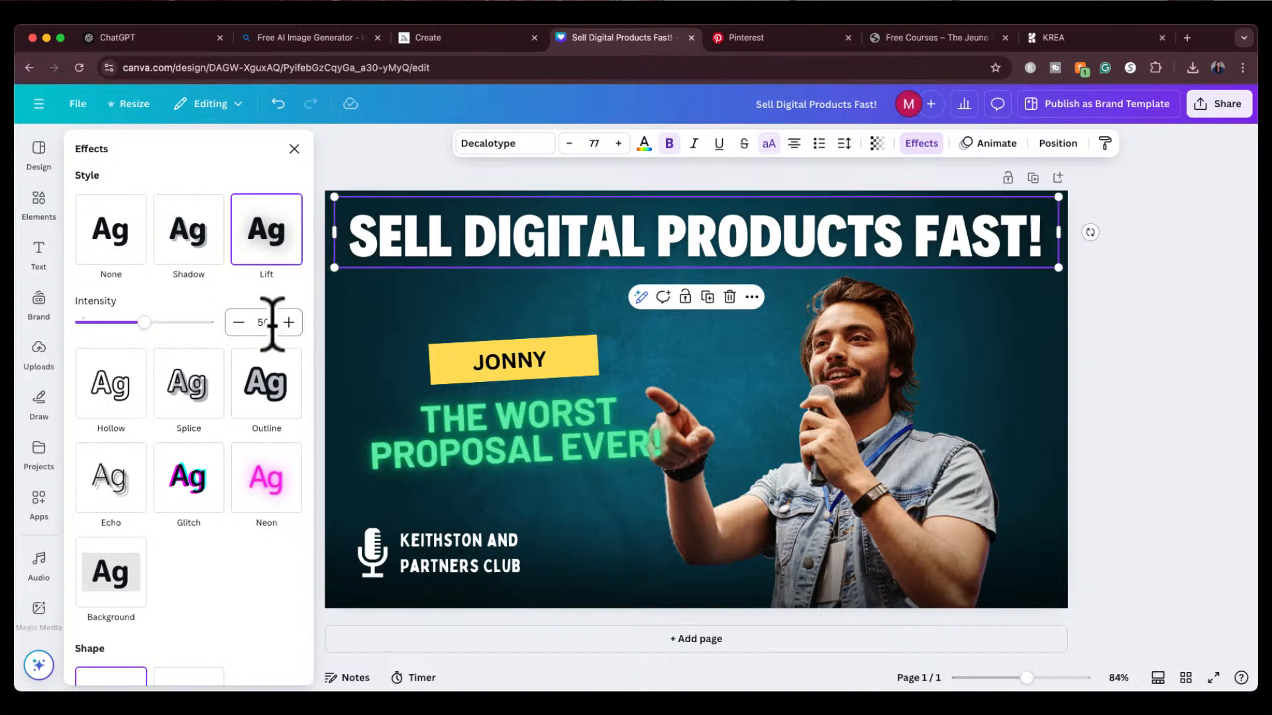
left_click_drag(144, 323, 212, 326)
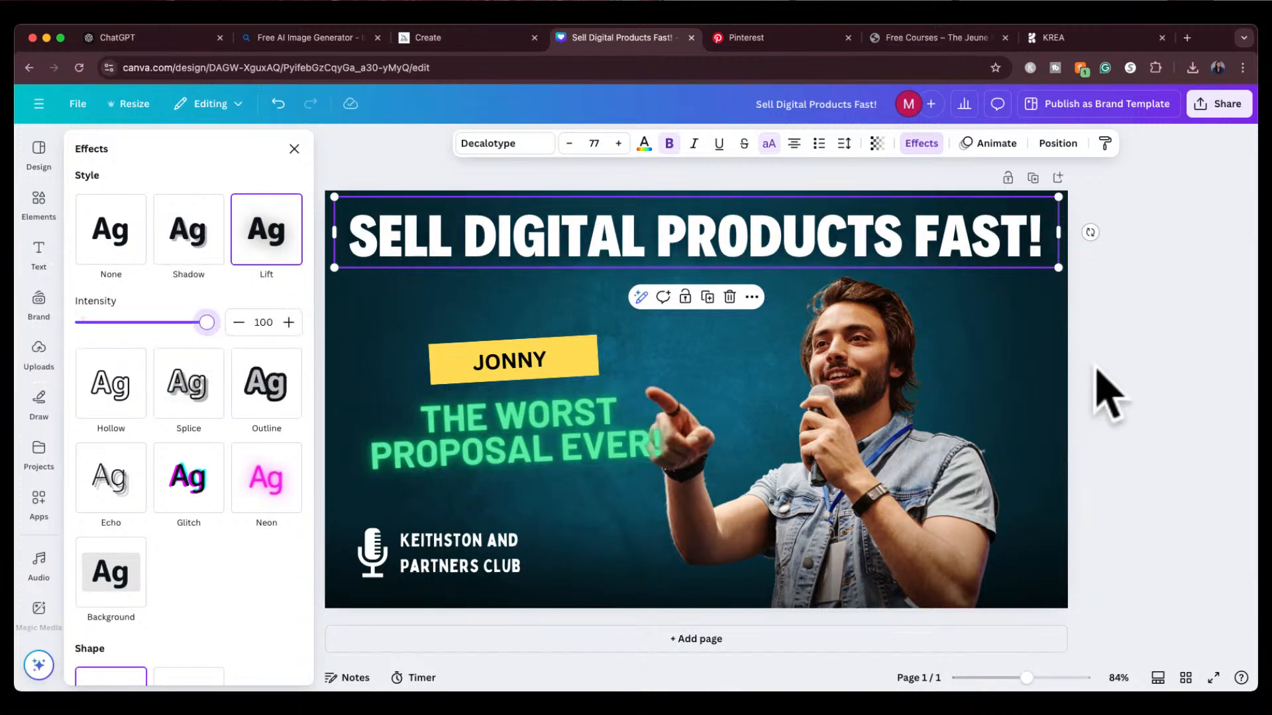
left_click(864, 396)
key("Delete")
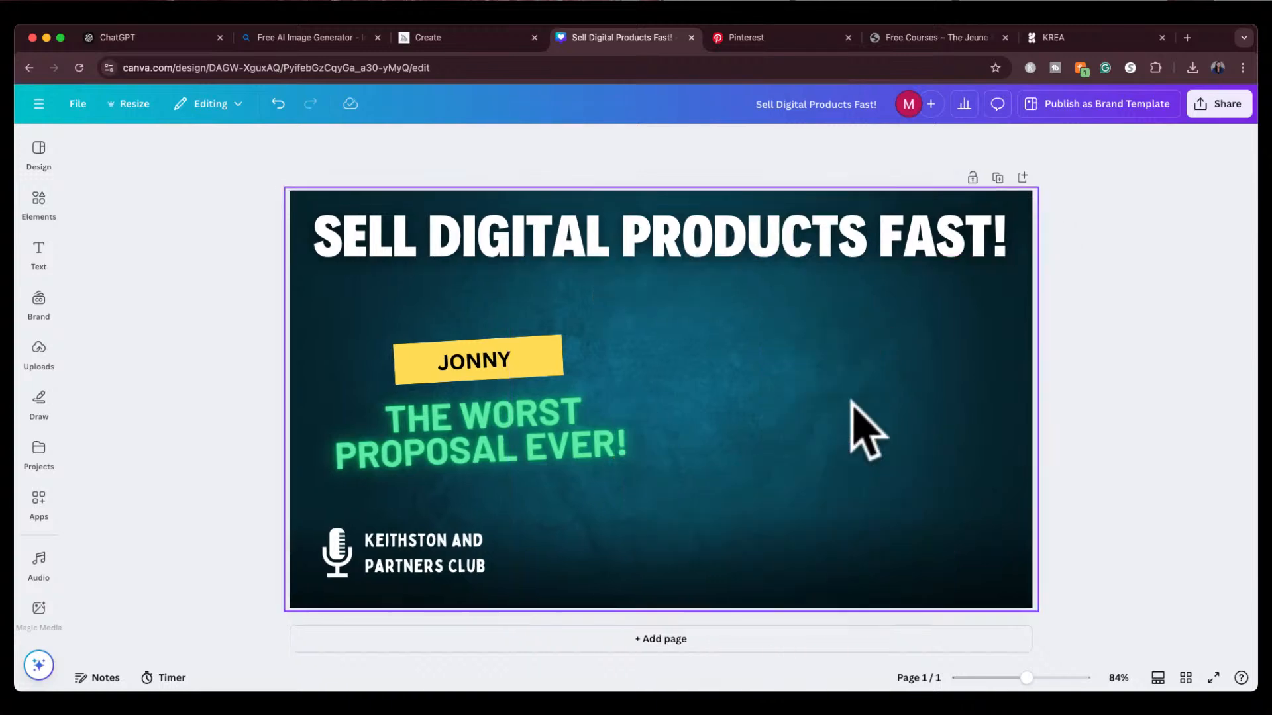
Step: Switch to Midjourney and close the enlarged pink safe image to return to the creation feed
left_click(163, 38)
left_click(429, 43)
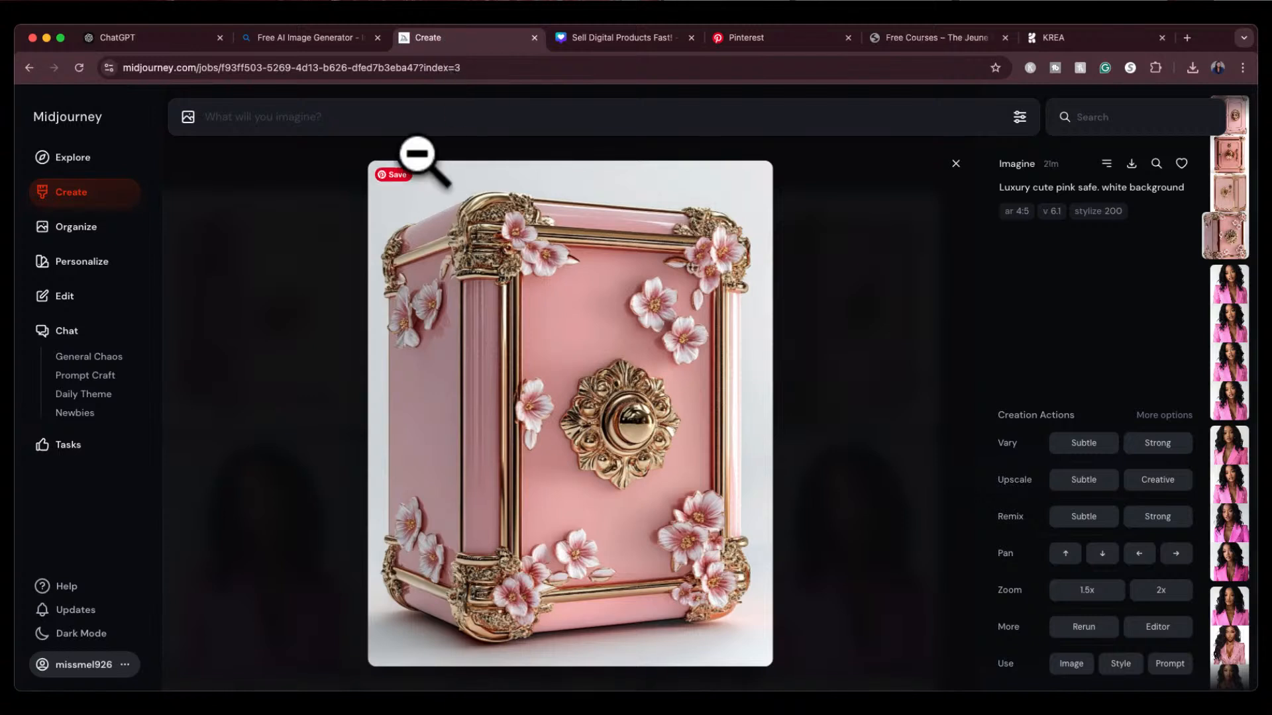
left_click(404, 116)
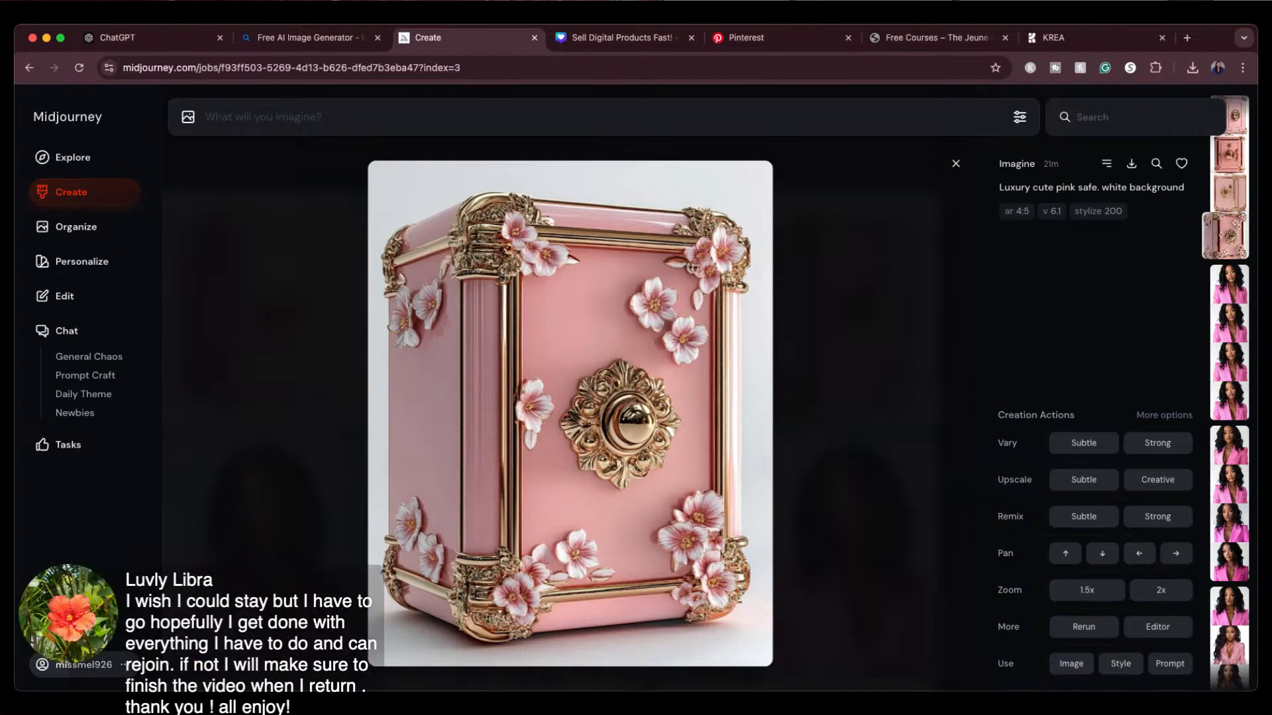
left_click(956, 164)
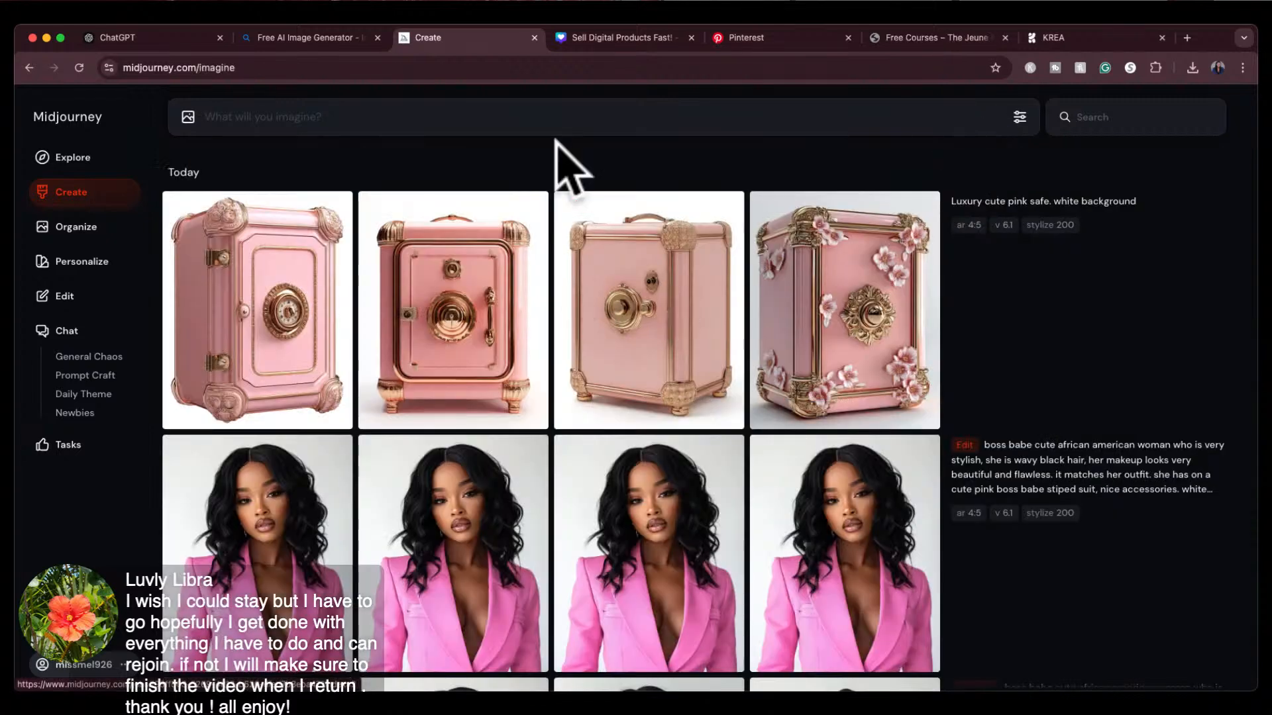
Step: Generate images of "a black african american boss babe woman who looks excited" with her hands up in the air, a black suit and a white background
left_click(257, 116)
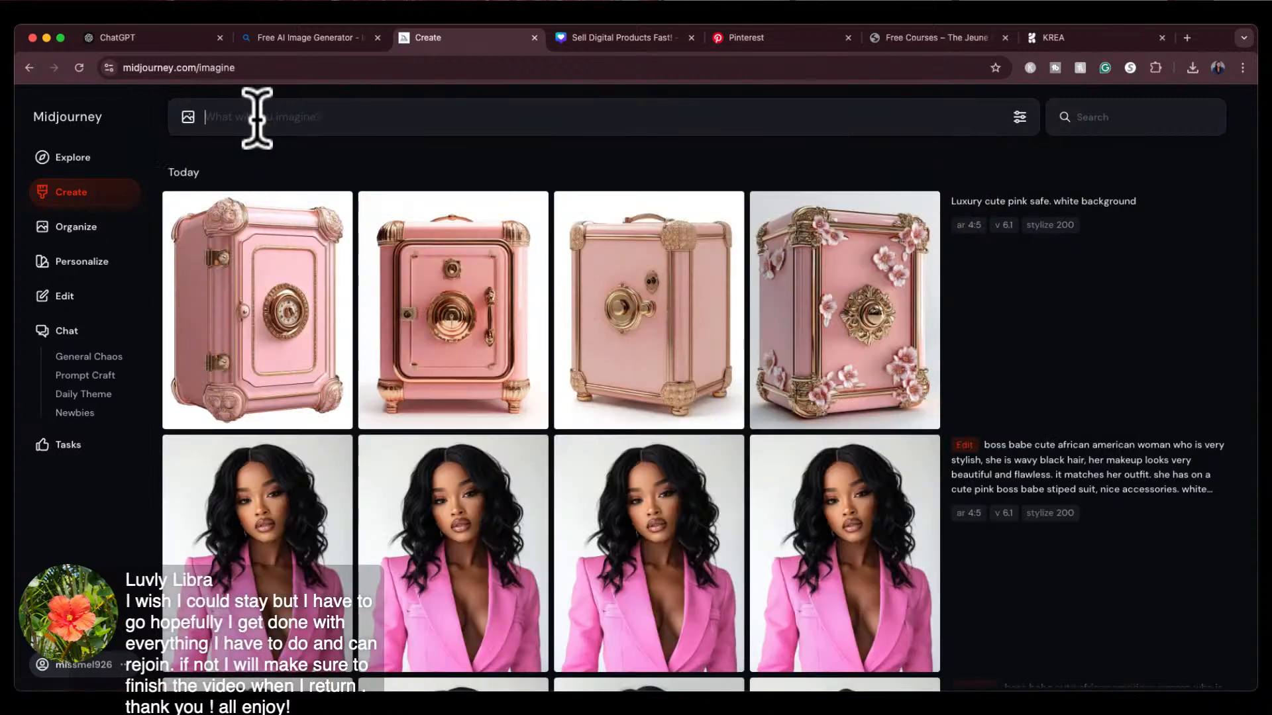
type("image of a plack african american boss bab")
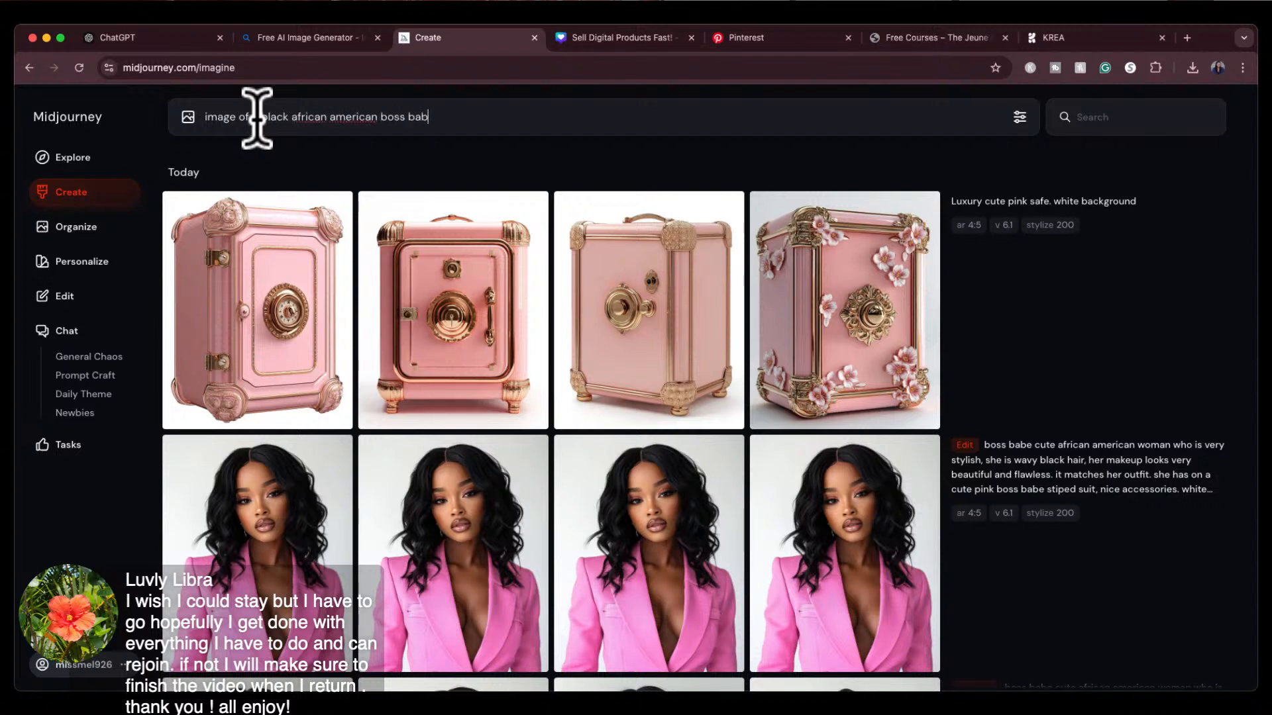
type("e woman who looks excited")
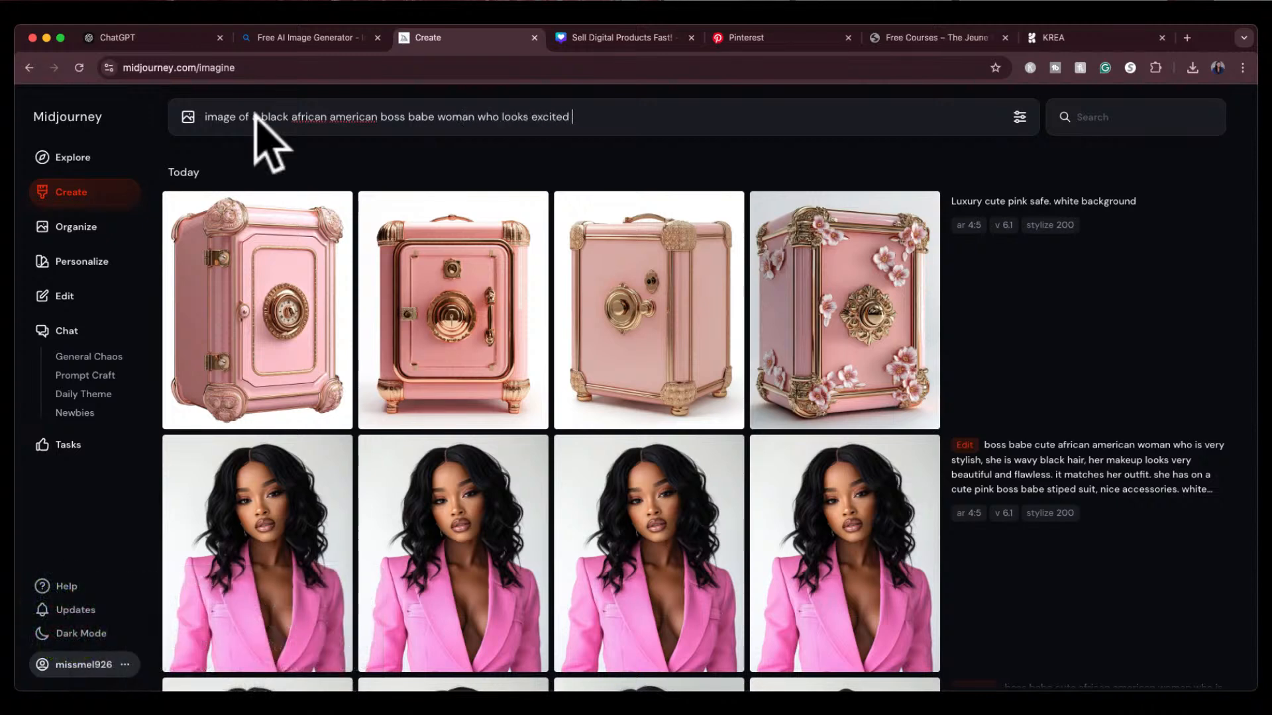
type(" and has")
type("her hands up on")
key("BackSpace")
key("BackSpace")
key("BackSpace")
type("in the air")
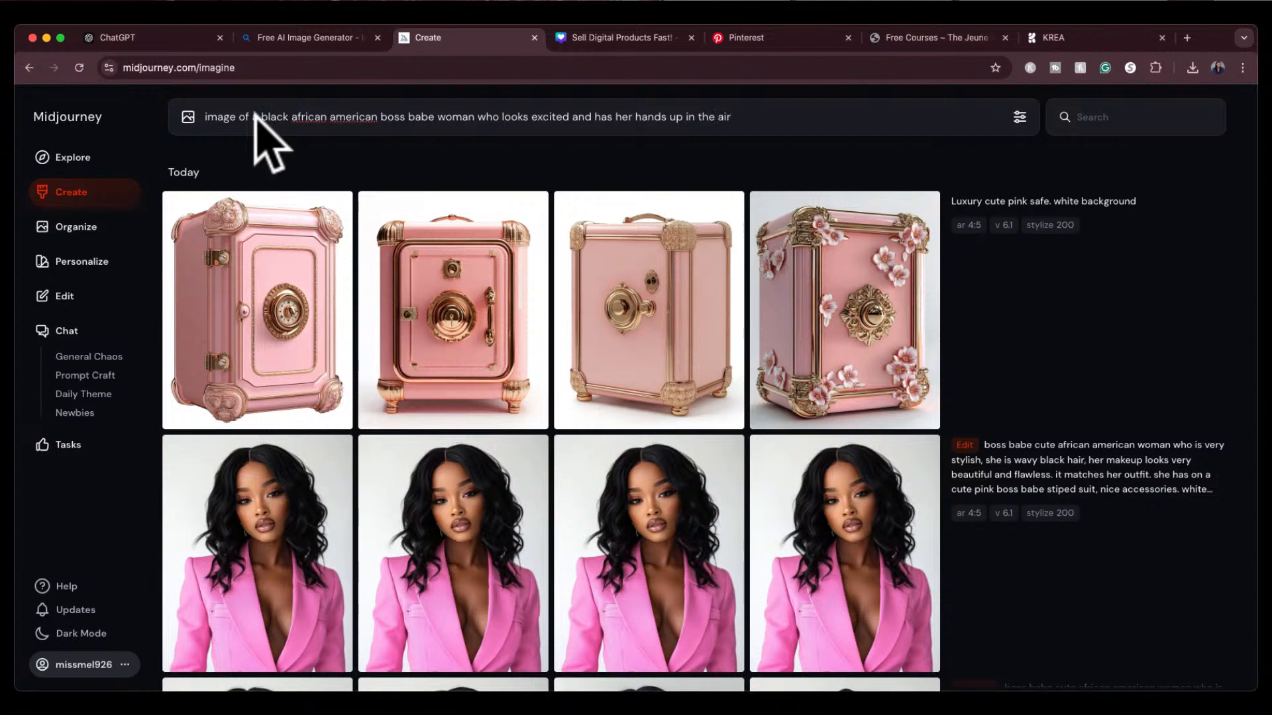
type(" is wearing a blac suiuit. she is ")
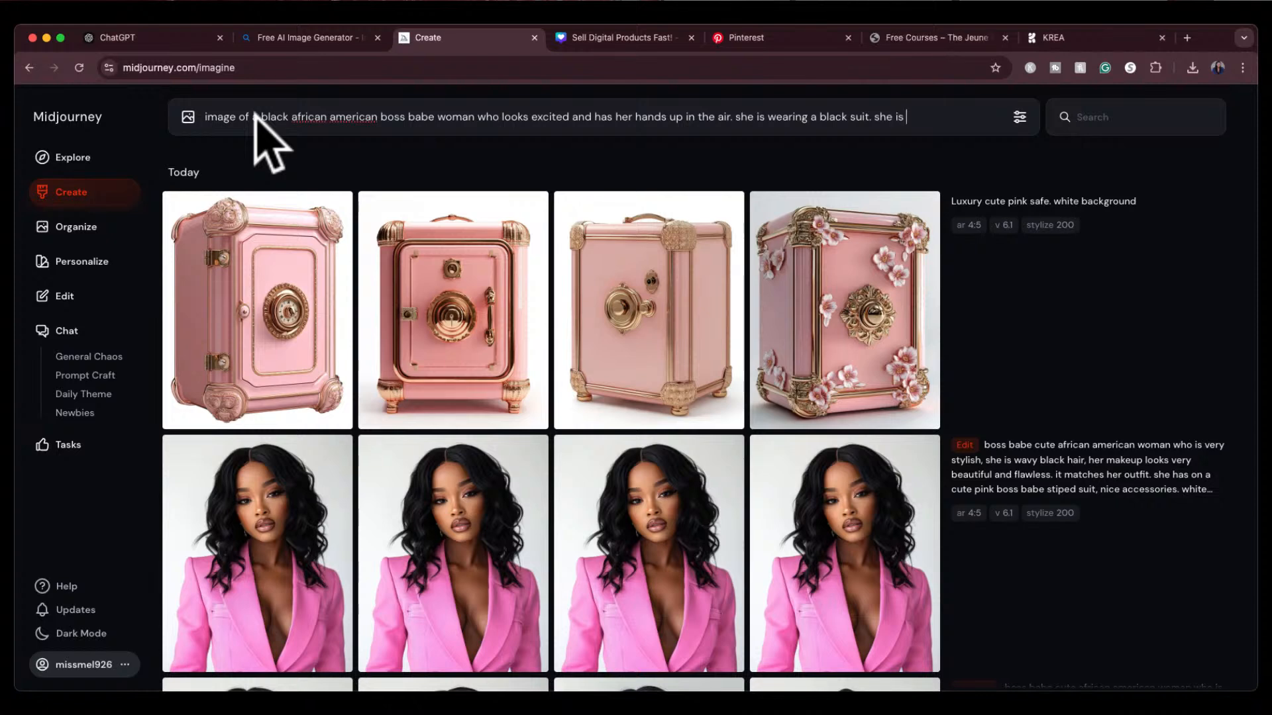
type("against a white background")
key("Return")
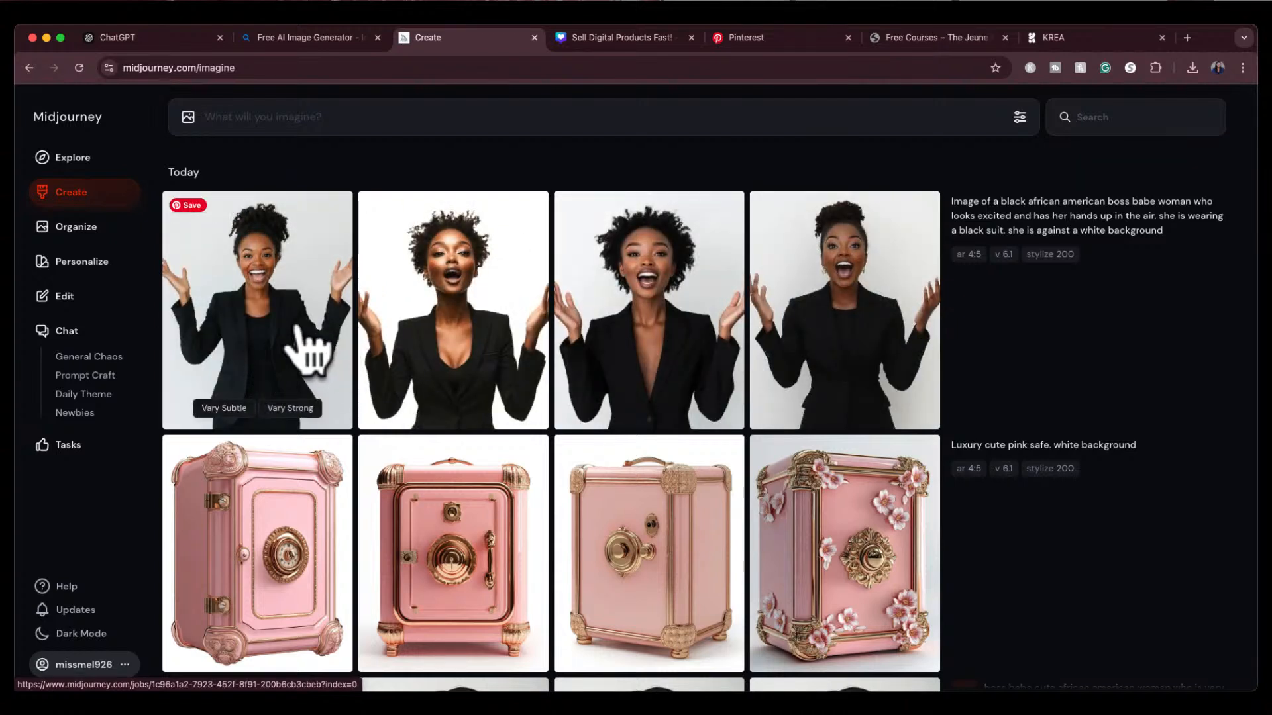
Step: Enlarge the first generated image of the woman to inspect it, and return to compare it with the other variations
left_click(269, 346)
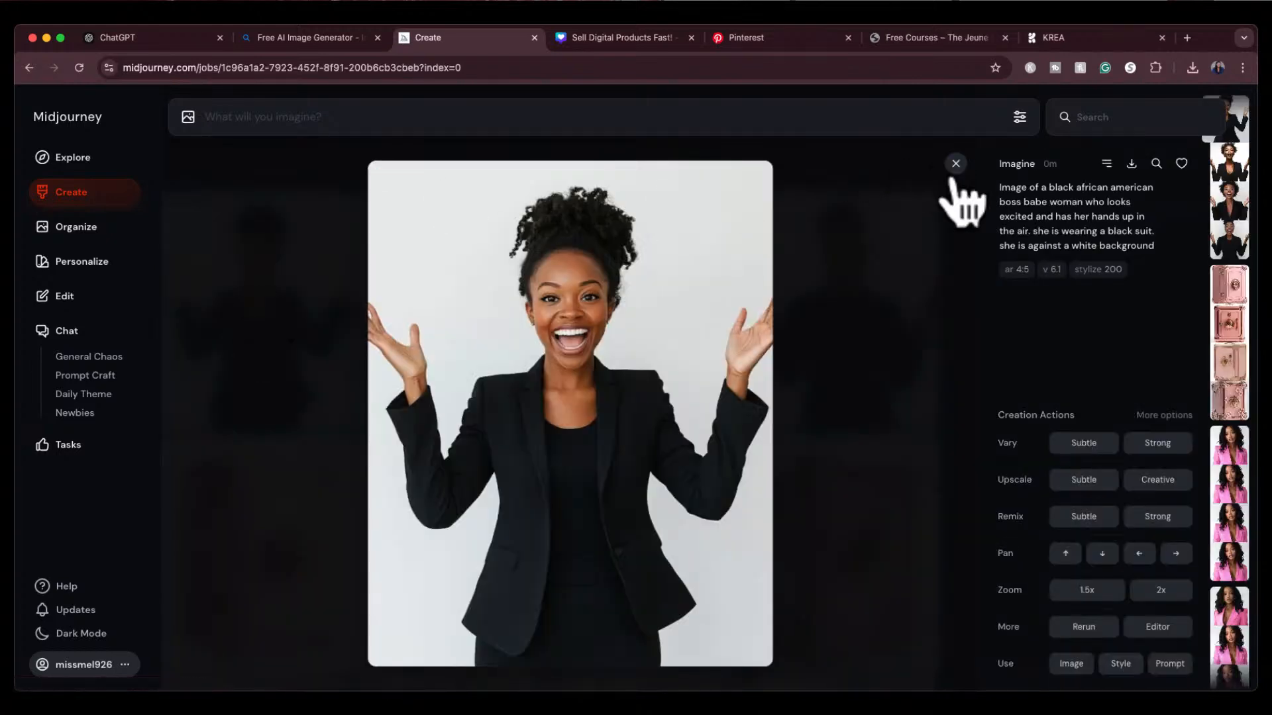
left_click(956, 164)
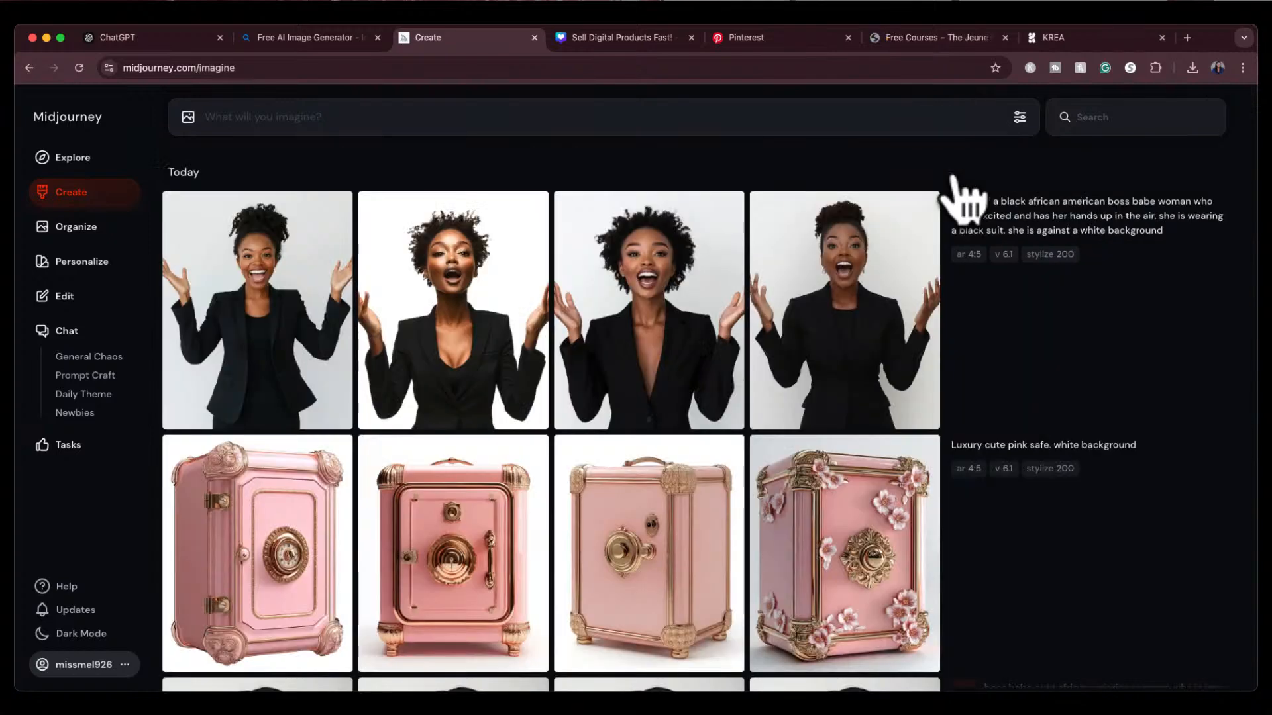
left_click_drag(924, 256, 874, 250)
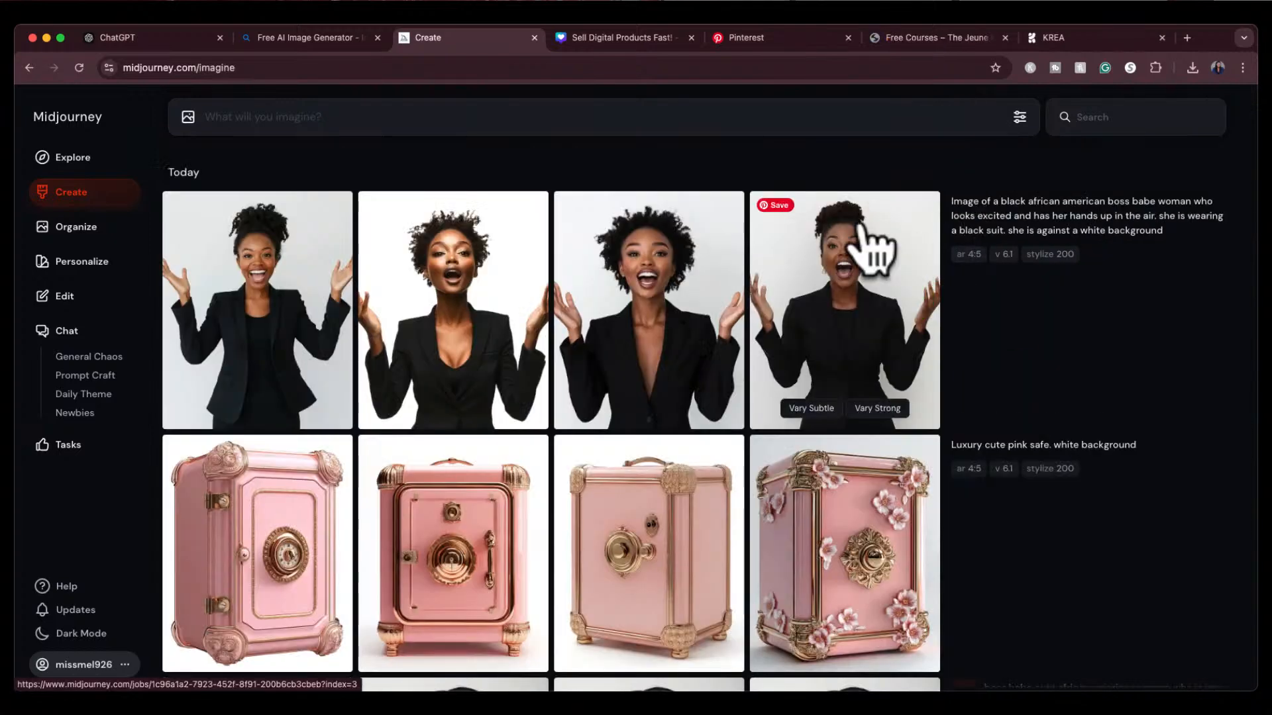
Step: Reuse the woman's prompt, insert "cute boss babe" before "black african american" and remove the duplicate "boss babe" before "woman"
mouse_move(1130, 250)
left_click(1207, 234)
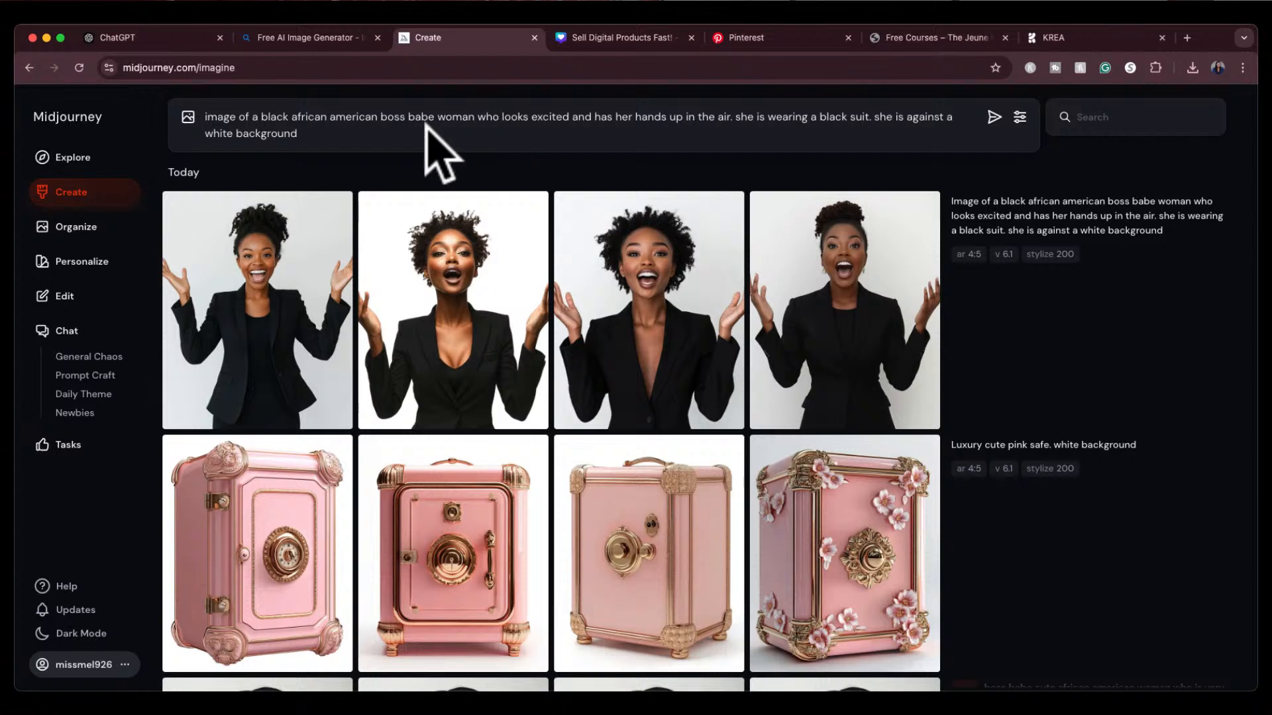
left_click(263, 117)
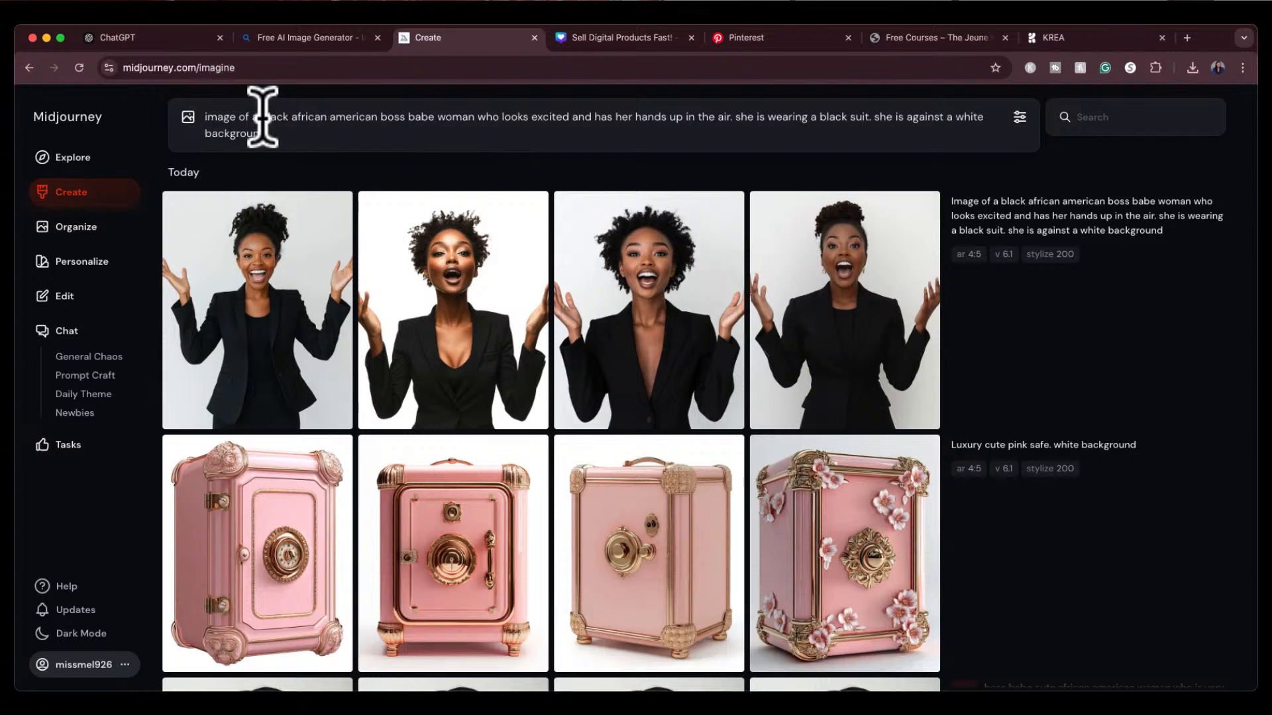
type("cute boss ")
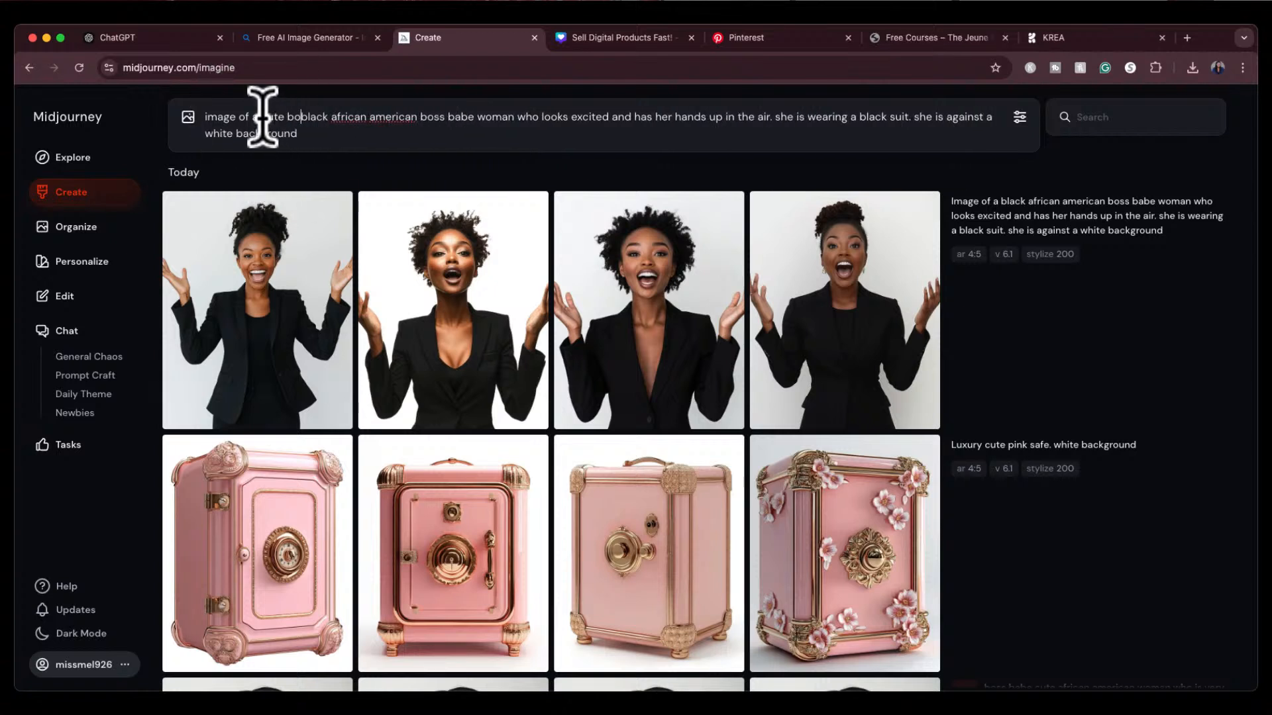
type("babe")
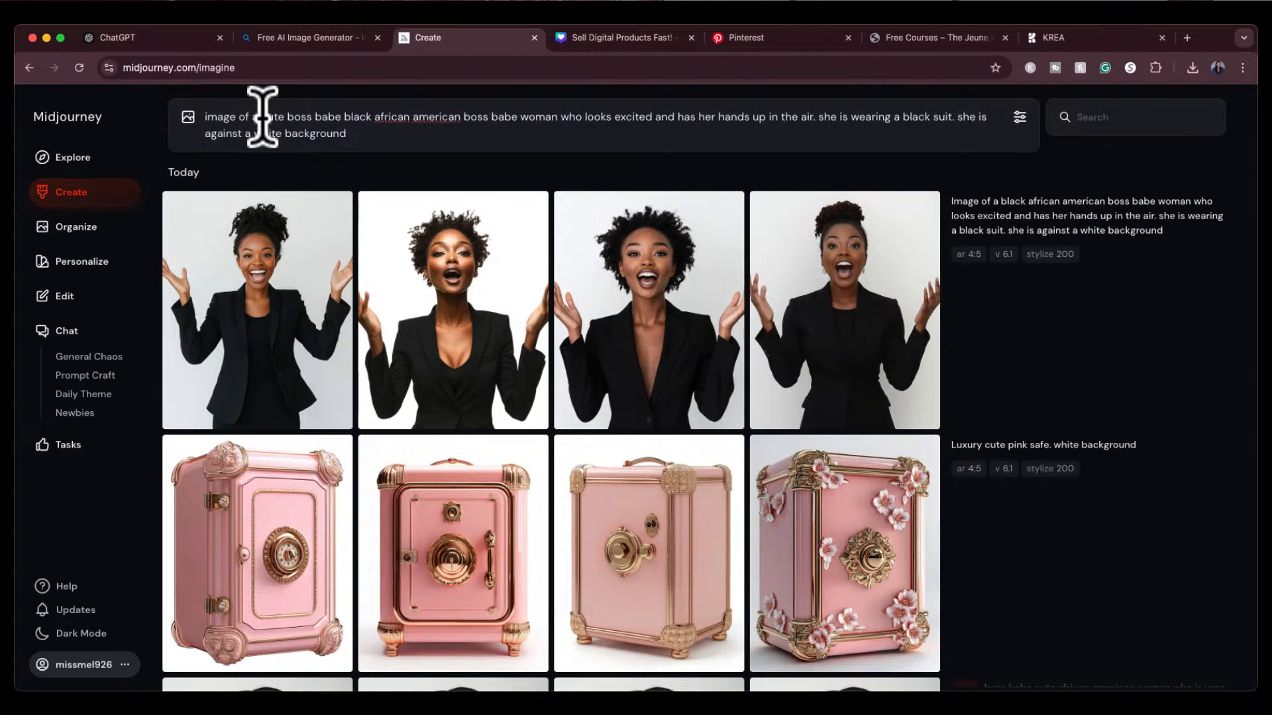
left_click_drag(464, 118, 520, 109)
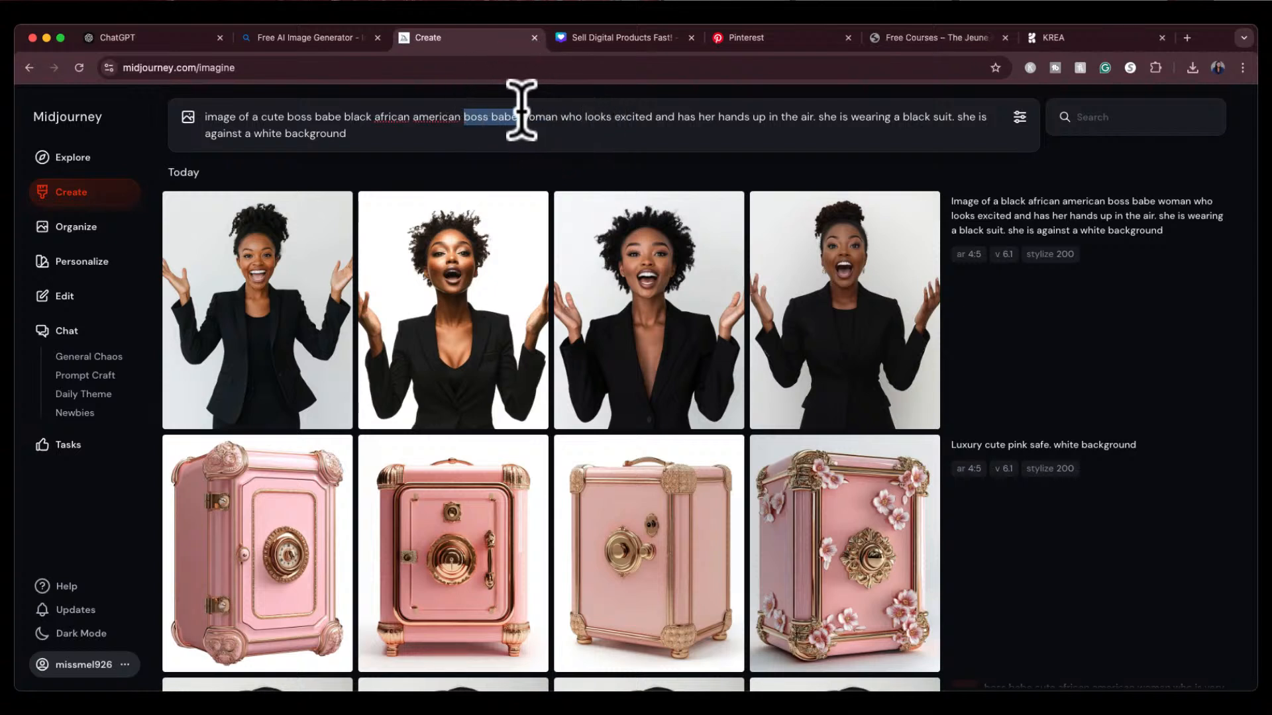
key("BackSpace")
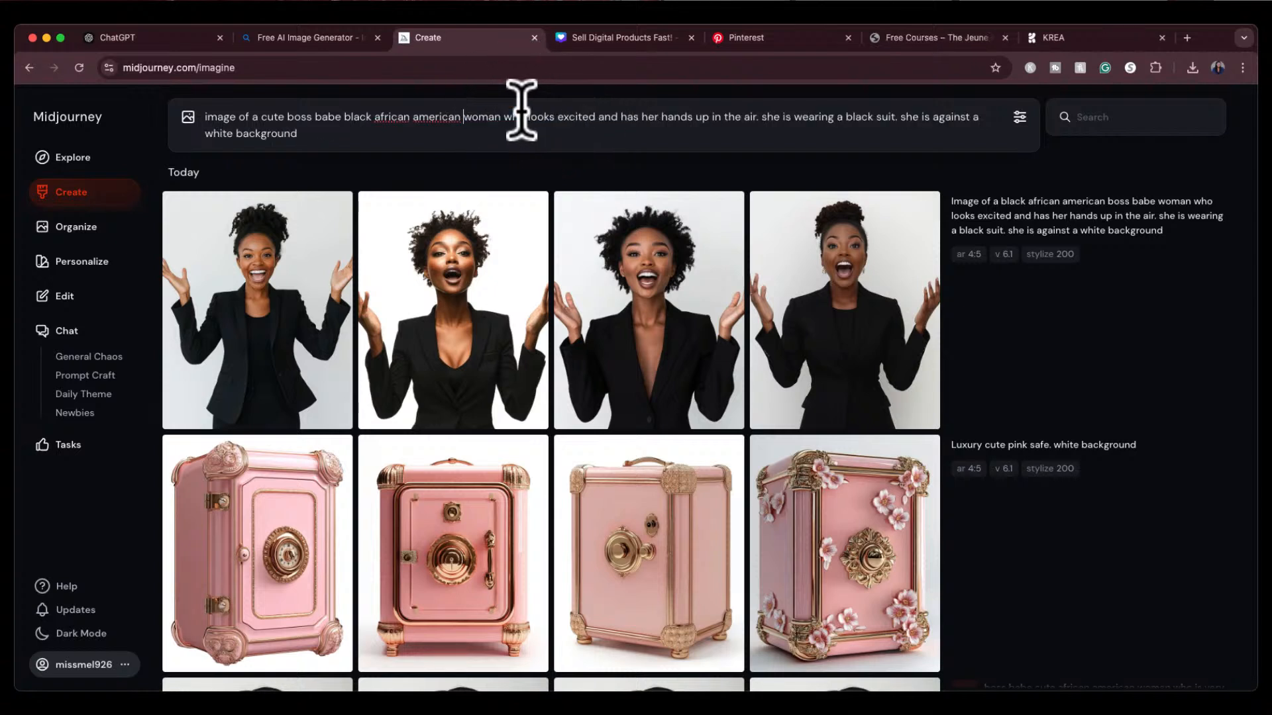
Step: Insert "she has long straight black hair, flawless makeup." before the black suit sentence in the prompt and generate the images
left_click(764, 116)
type("she has long")
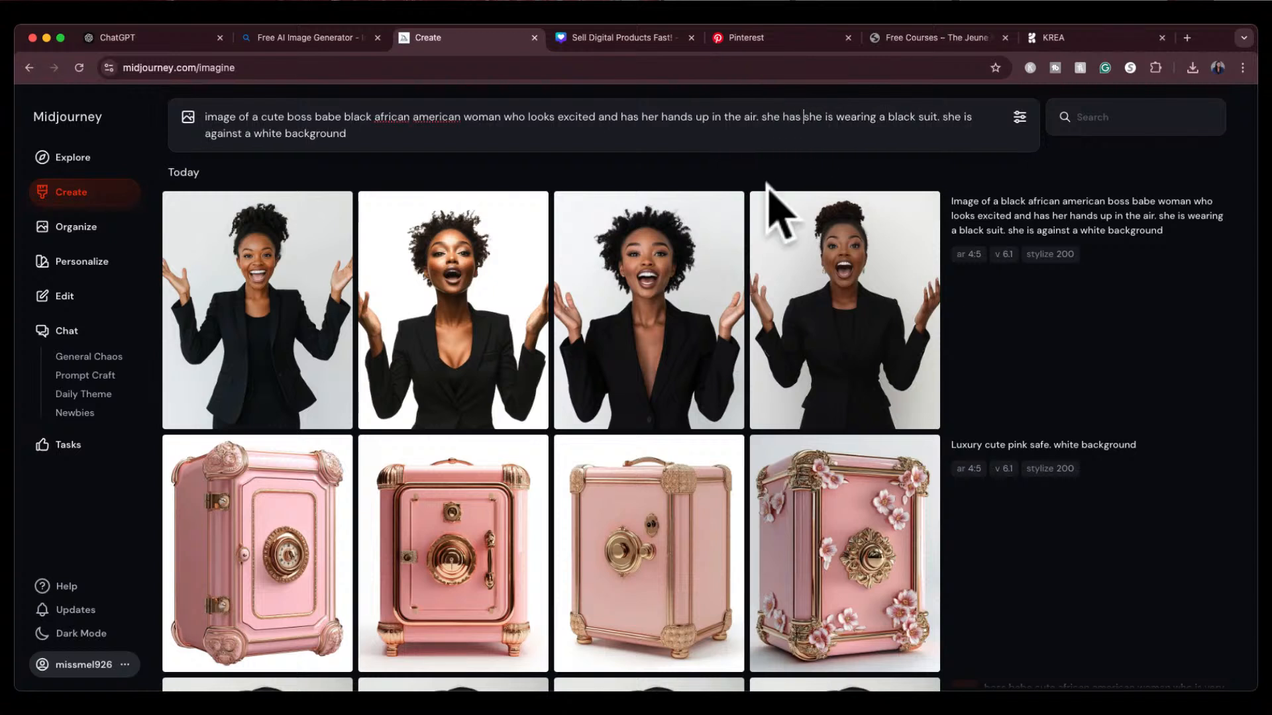
type(" straight black ha")
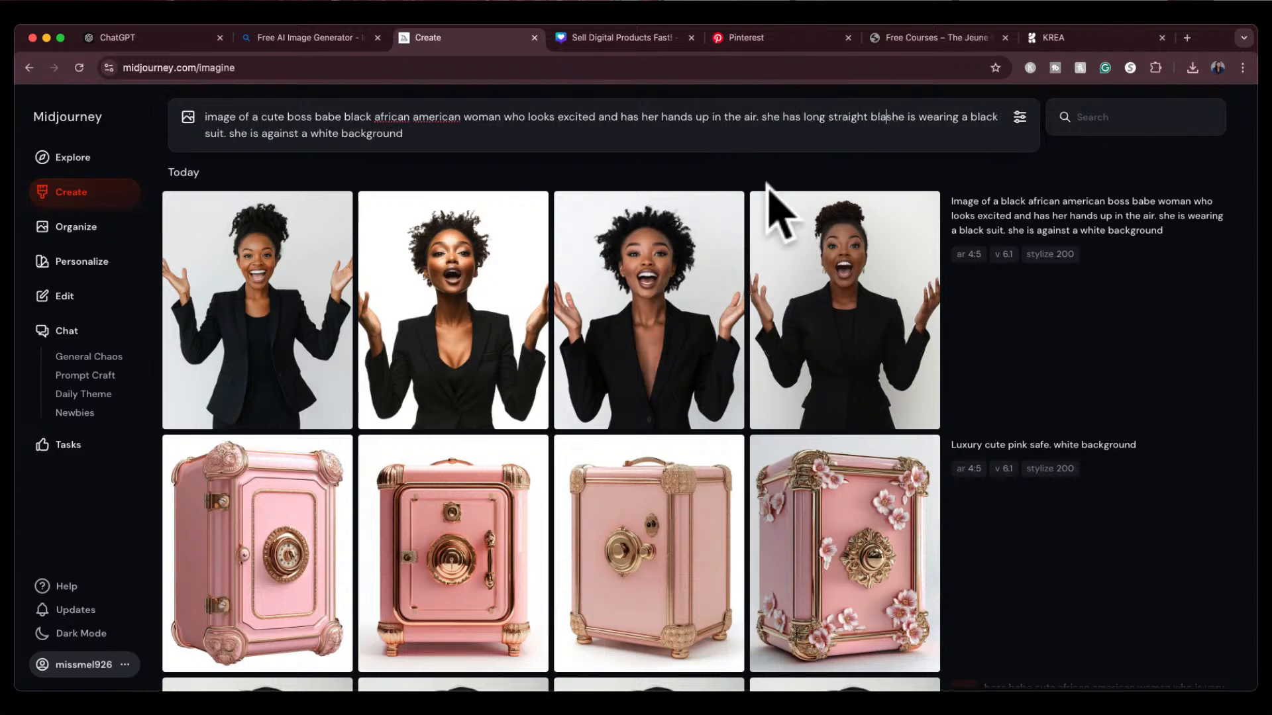
type("ir, fla")
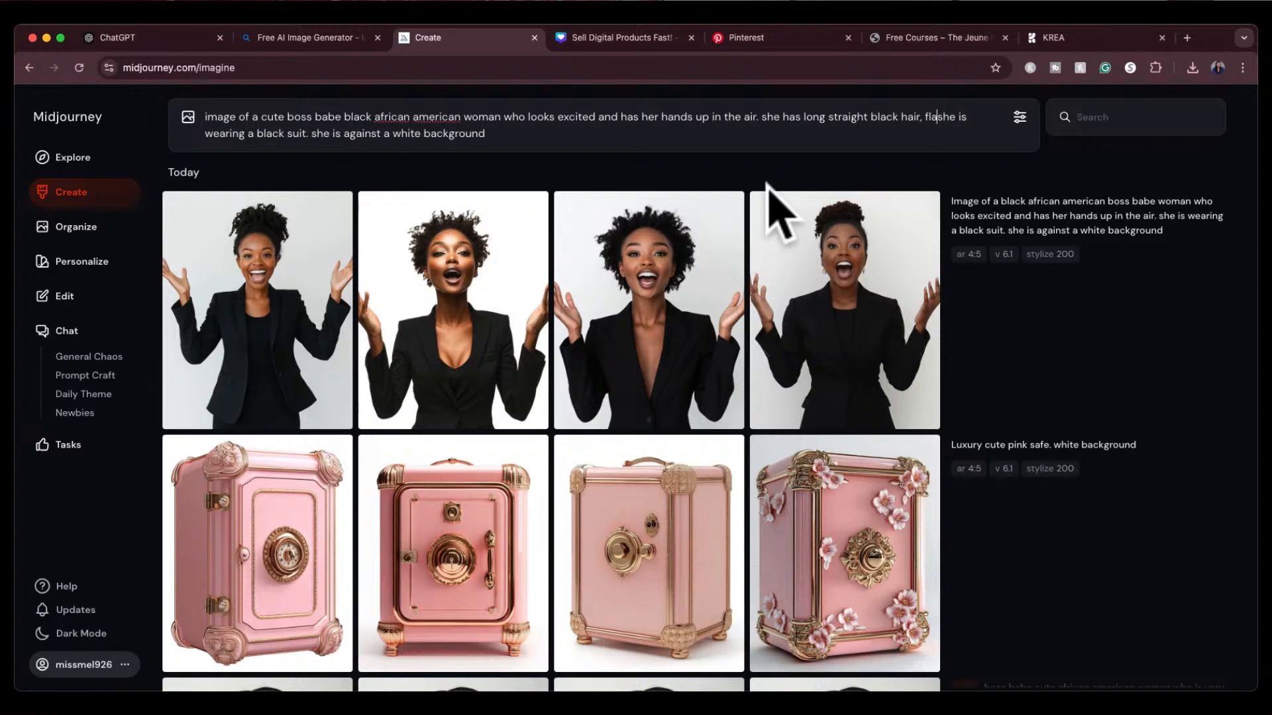
type("wless makeup.")
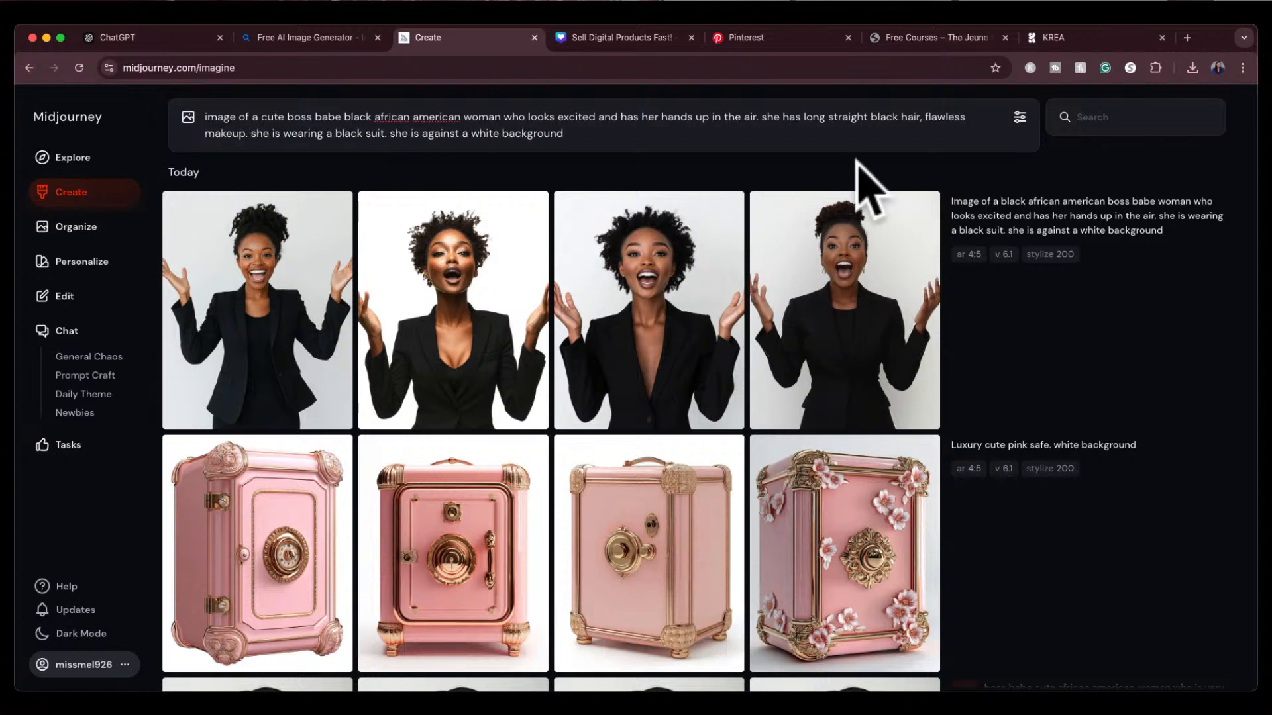
key("Return")
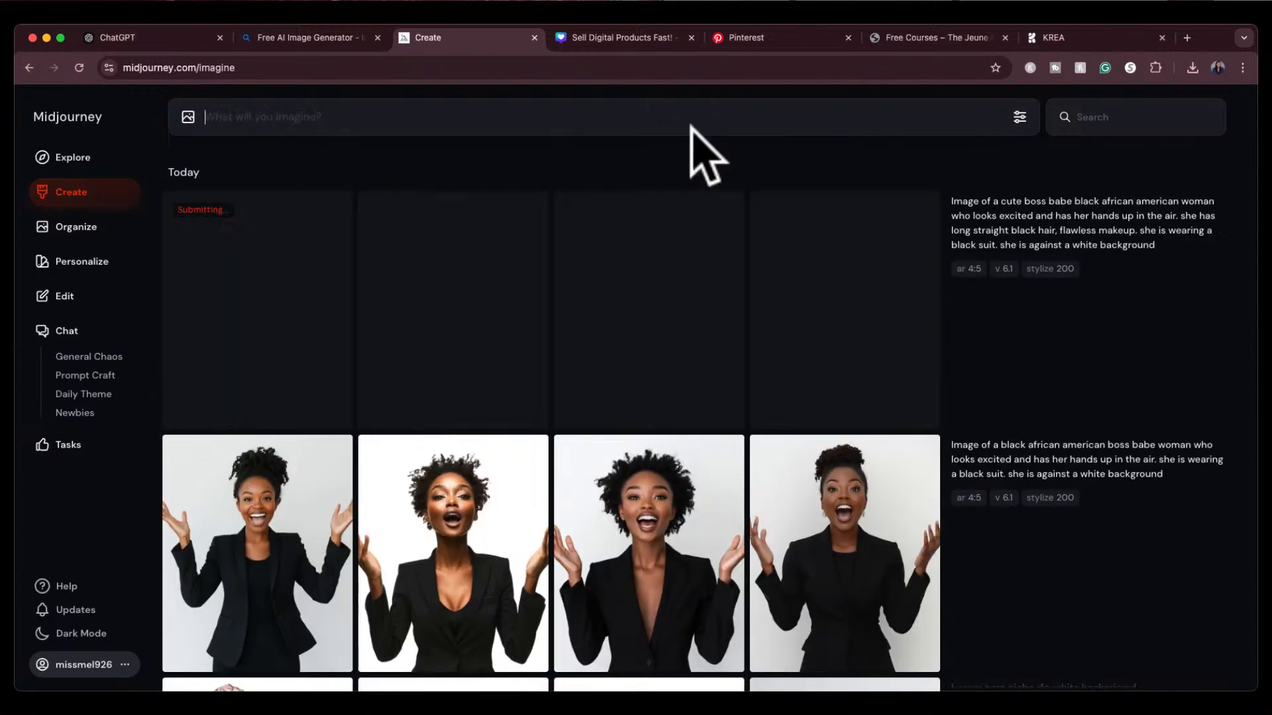
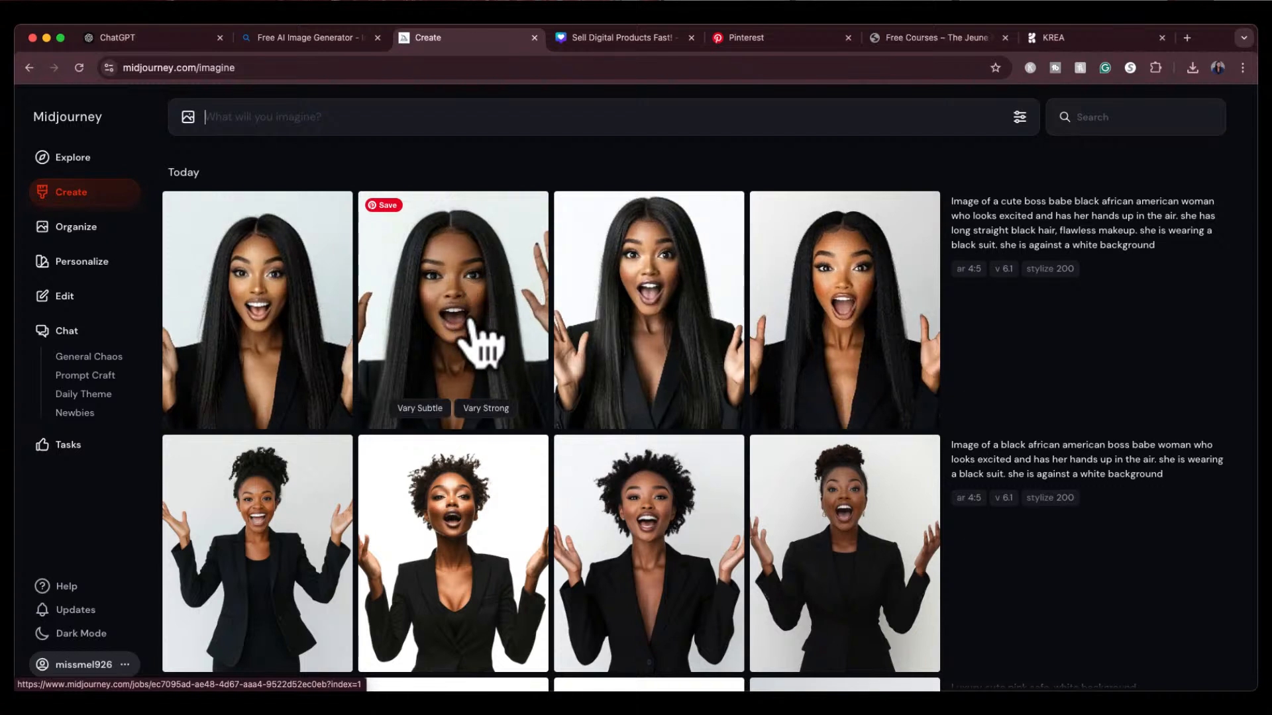
Step: Reuse the long-hair woman's prompt without "and has her hands up in the air" and generate a new set of images
left_click(1197, 245)
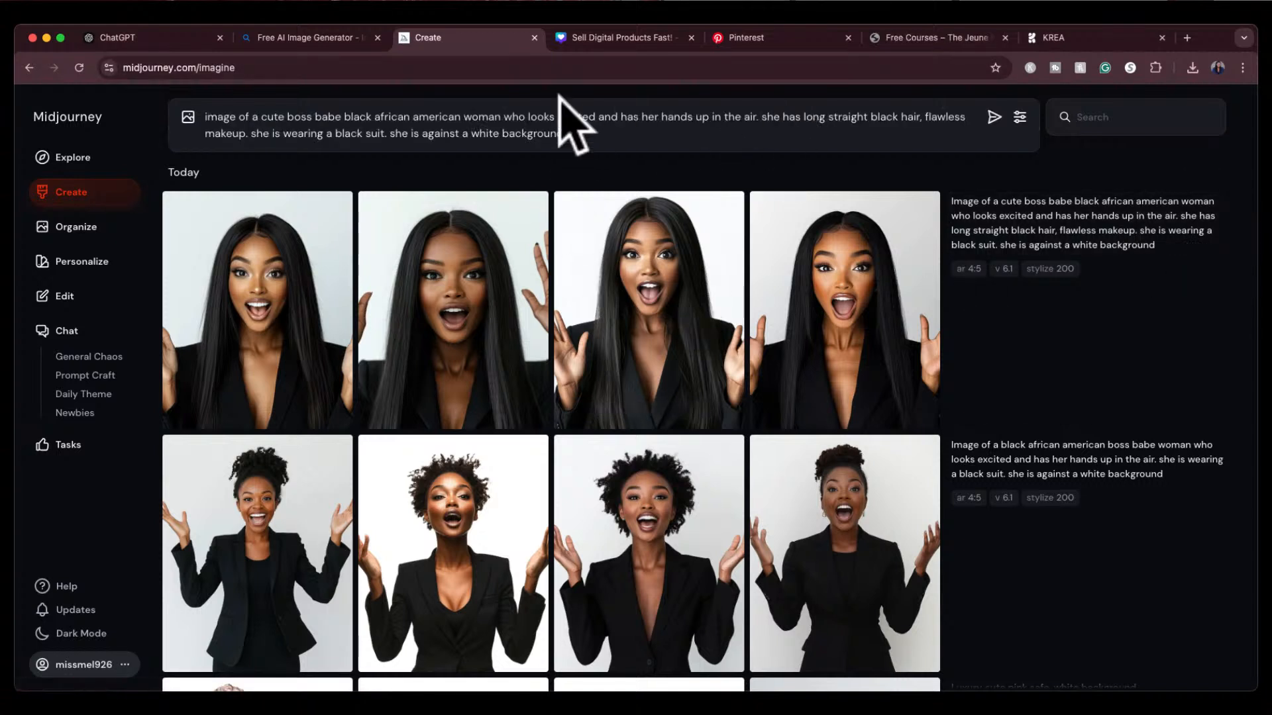
double_click(626, 117)
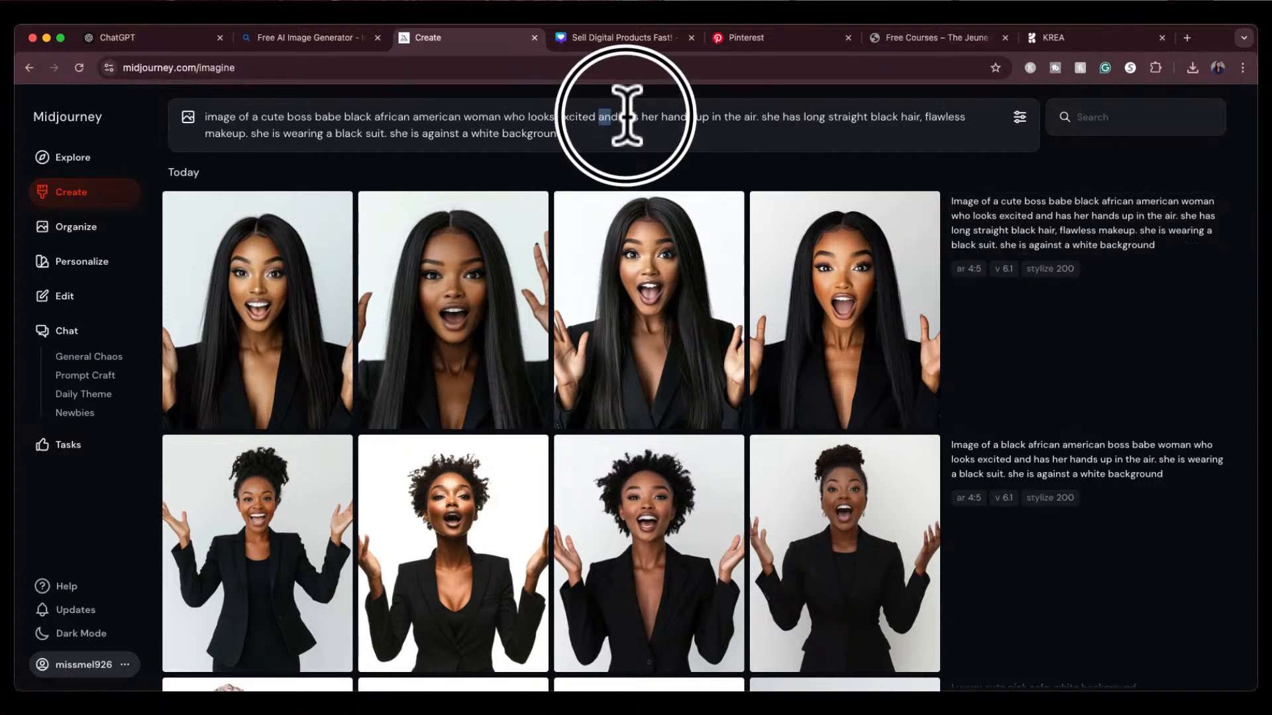
left_click_drag(626, 116, 755, 117)
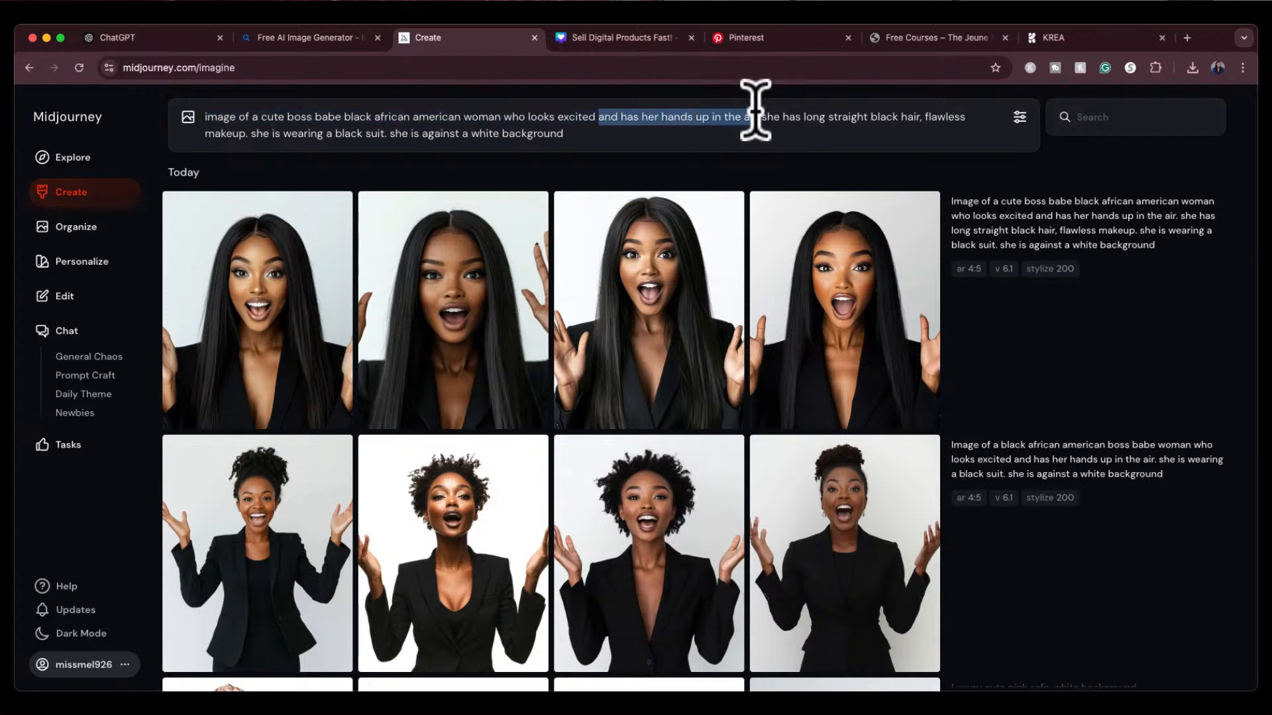
key("BackSpace")
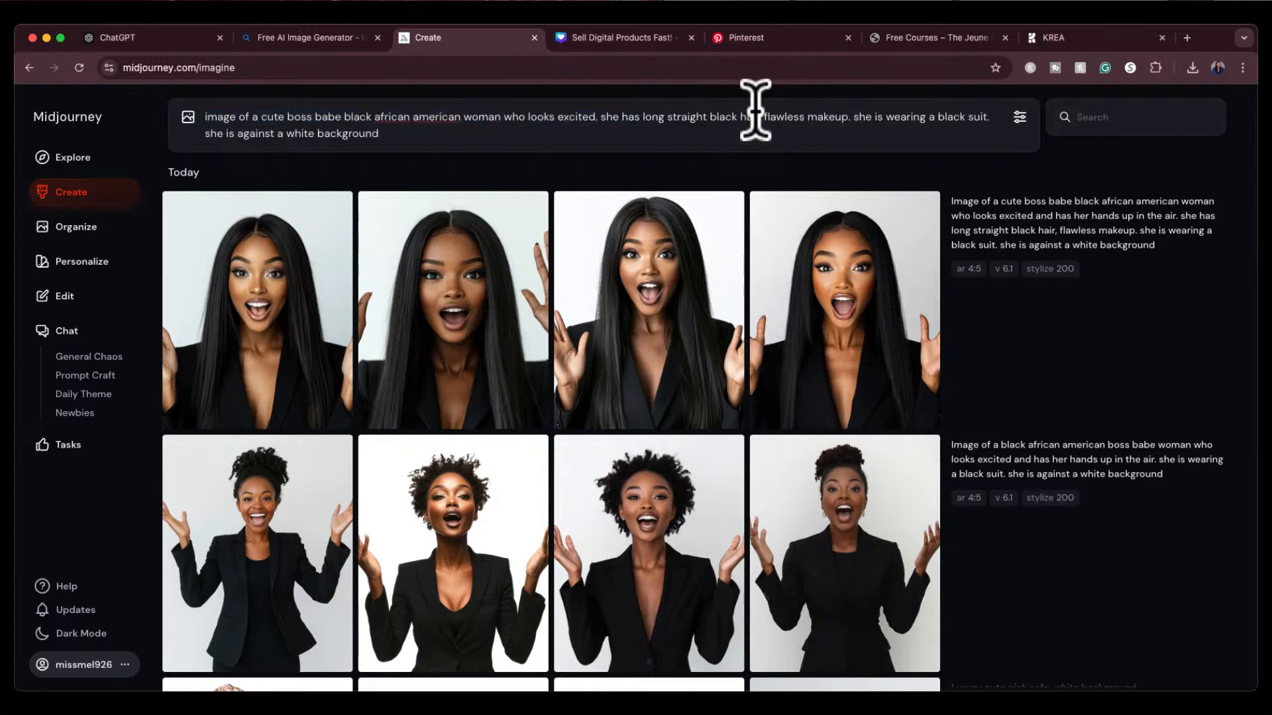
key("Return")
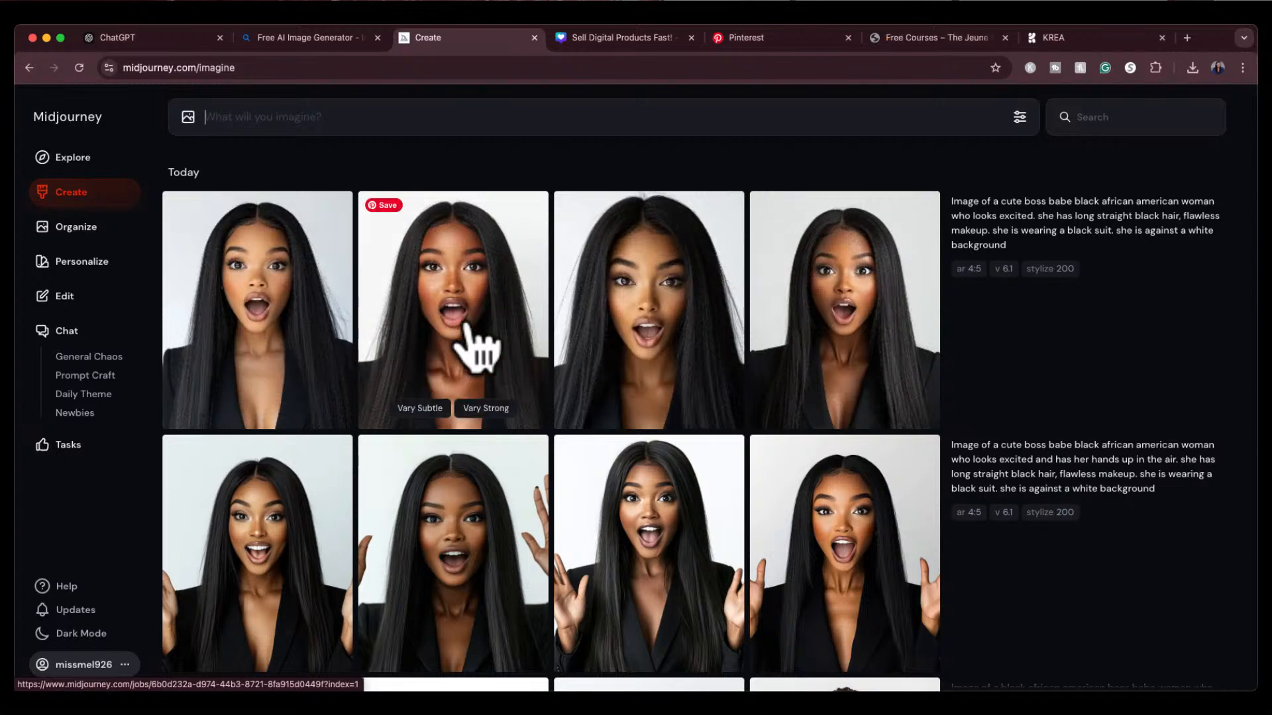
Step: Open the second portrait of the newest set, create a 1.5x zoom-out of it, and return to the creation feed
left_click(475, 348)
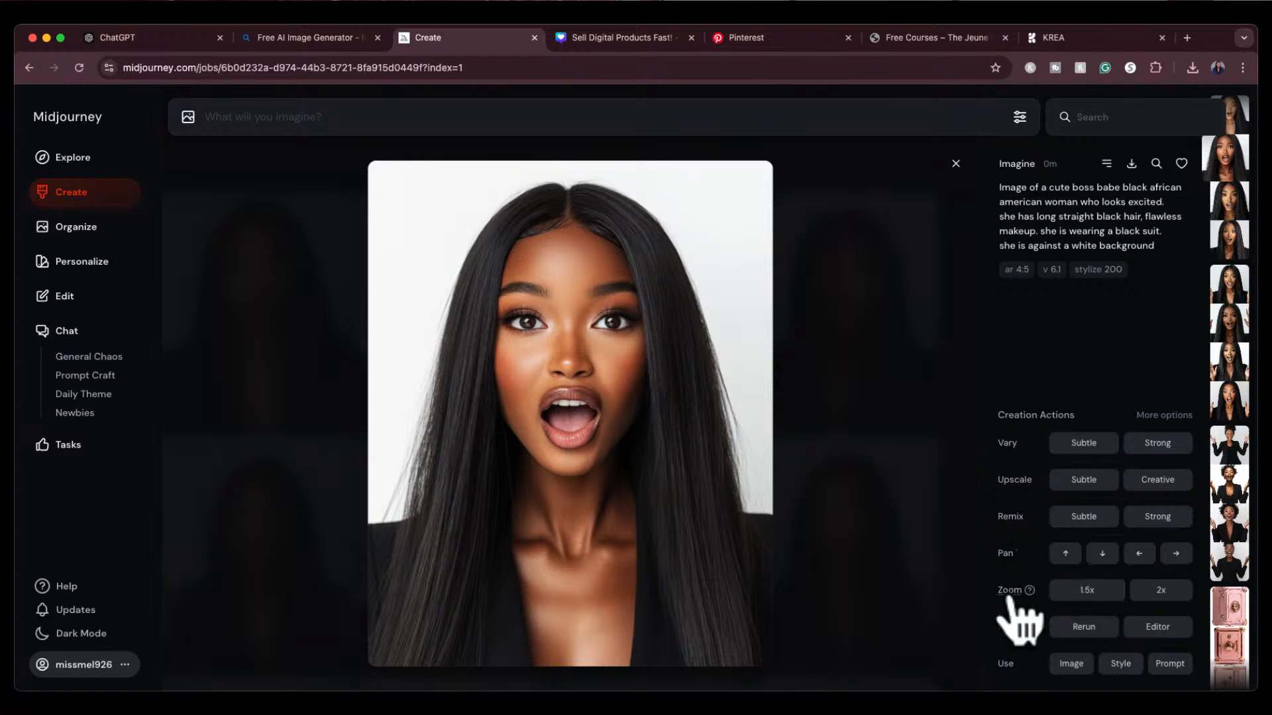
mouse_move(1010, 590)
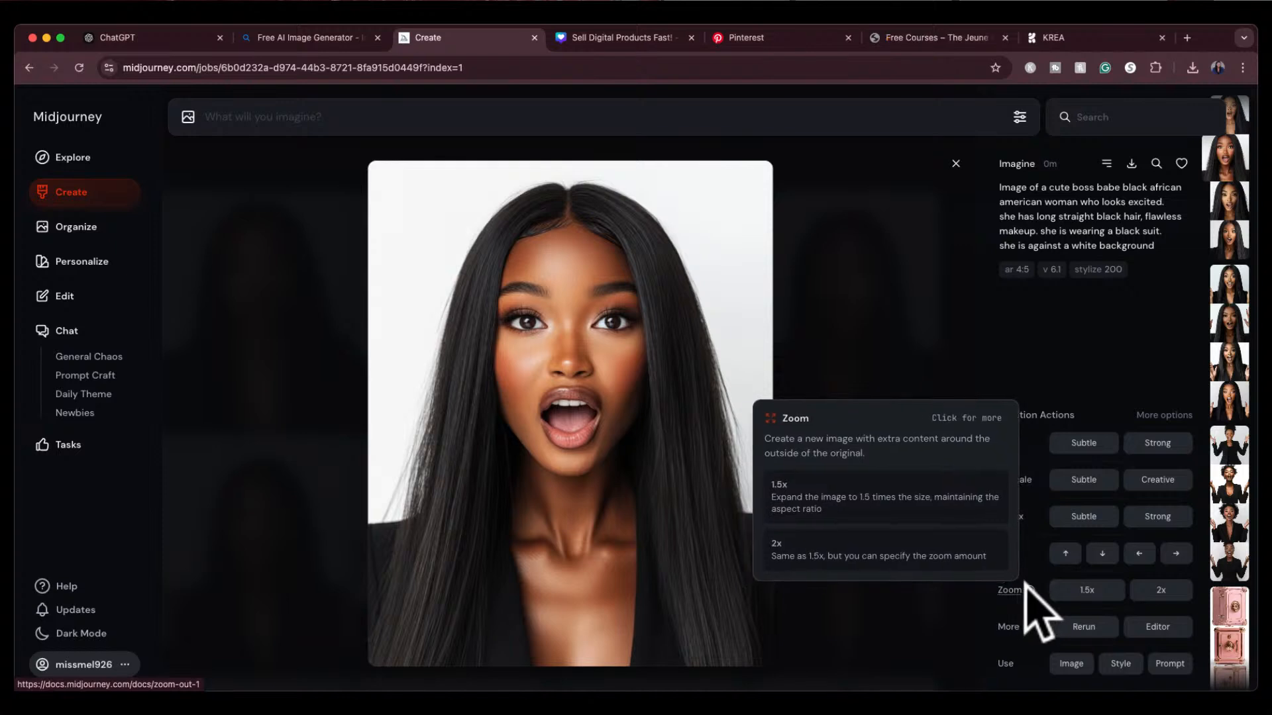
left_click(1090, 596)
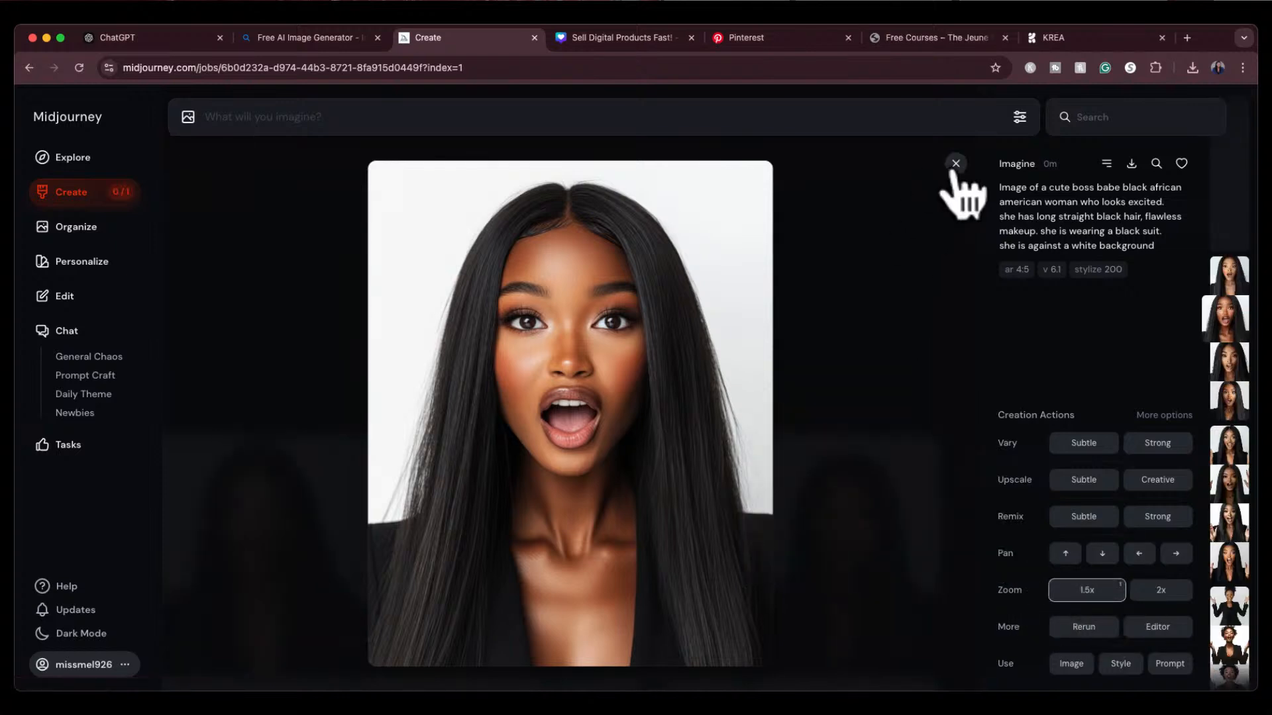
left_click(956, 164)
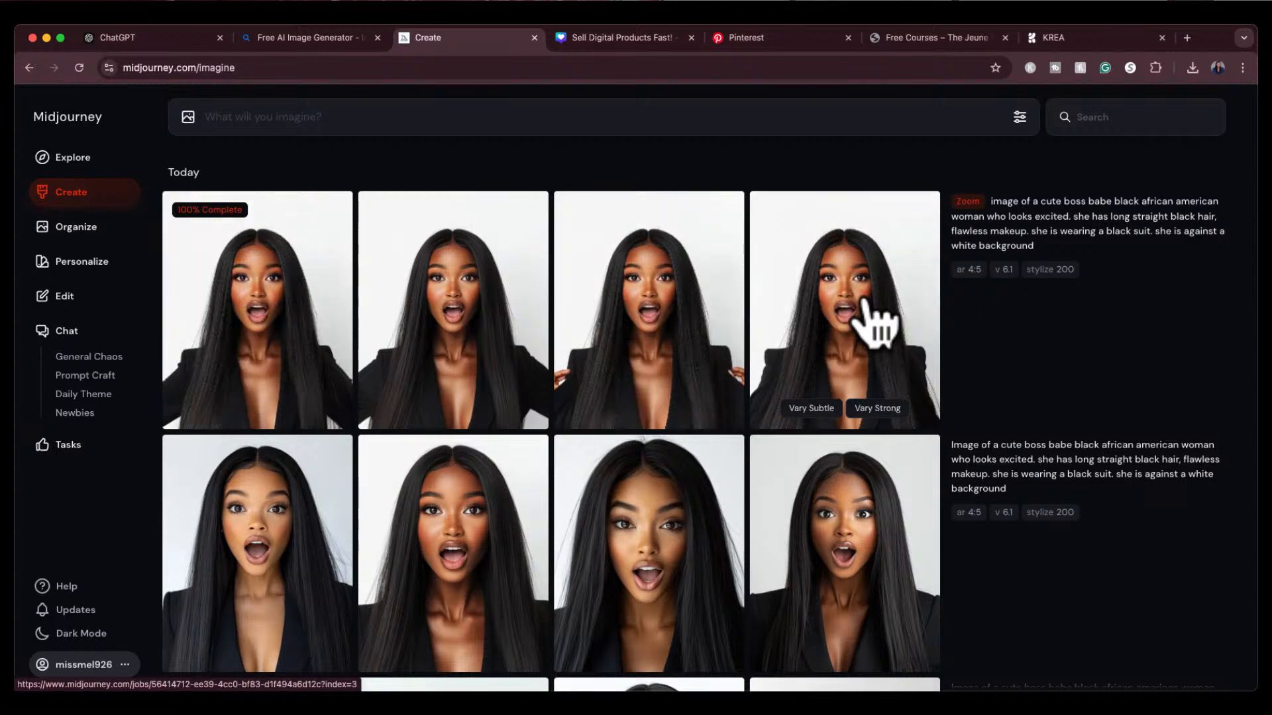
Step: Inspect the fourth 1.5x variation, and create a 2x zoom-out of the original second portrait before returning to the feed
left_click(875, 352)
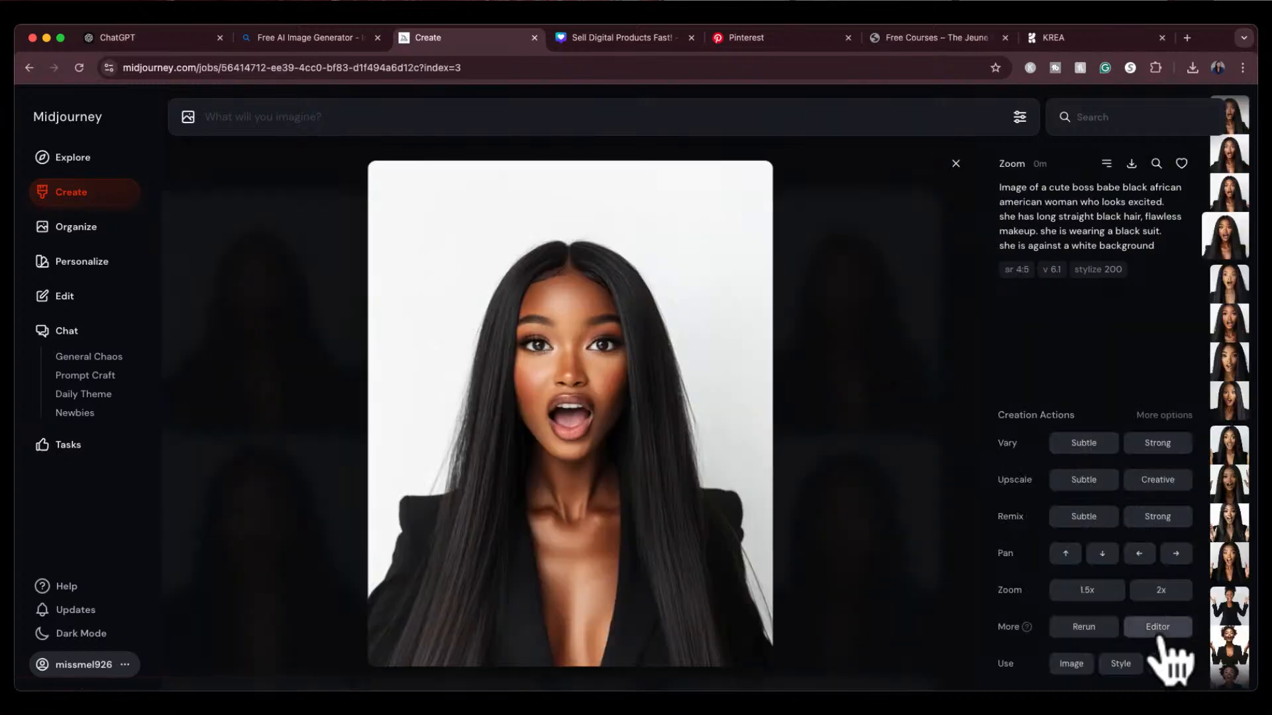
left_click(954, 165)
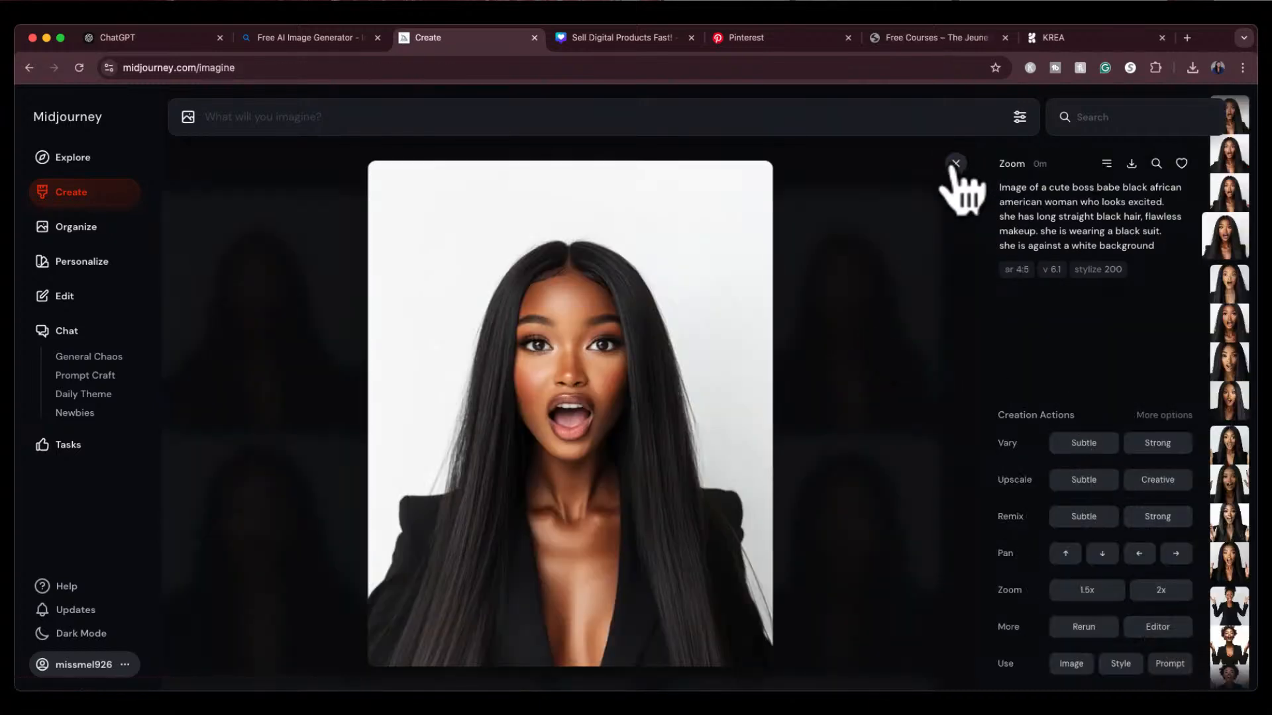
left_click(471, 573)
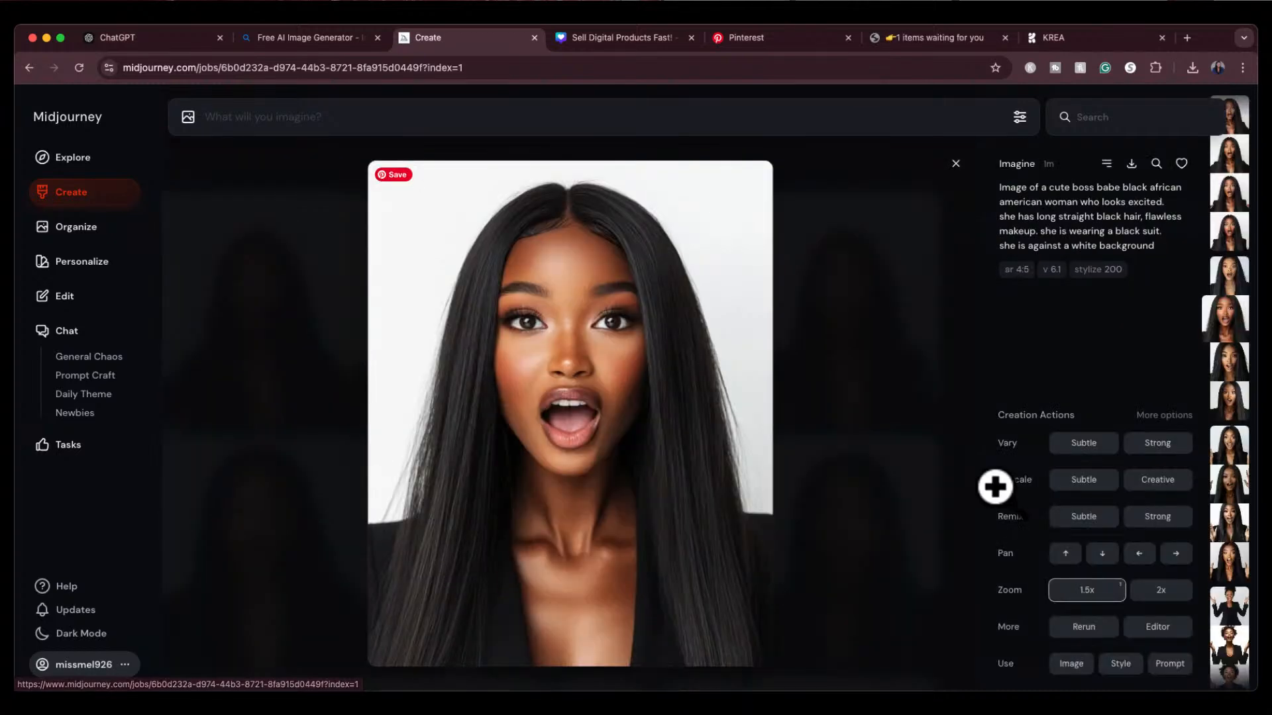
left_click(1166, 591)
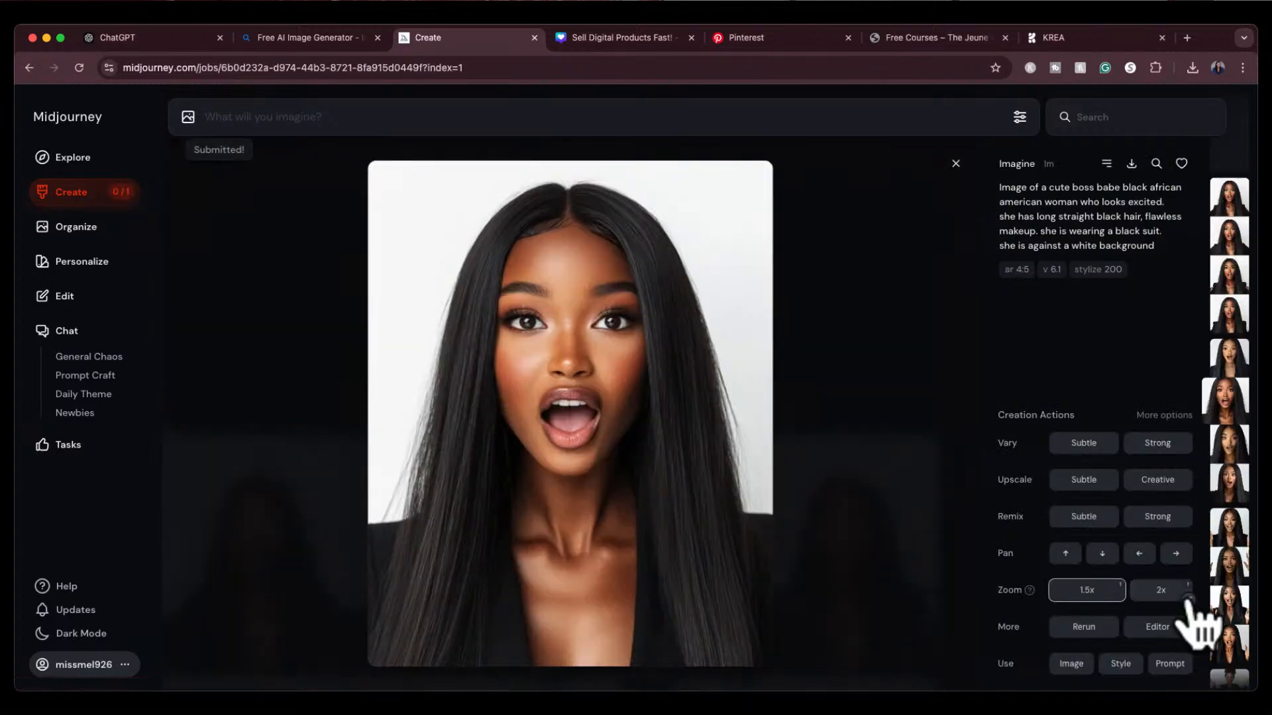
left_click(1188, 599)
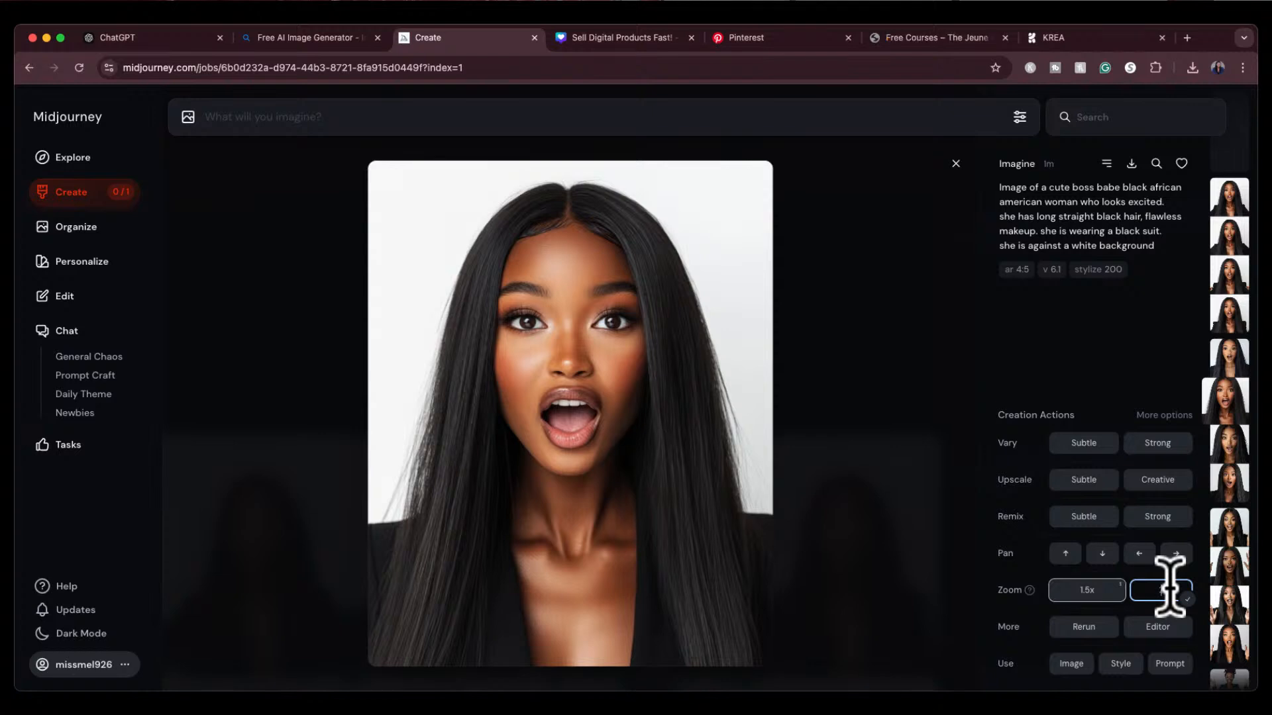
key("Return")
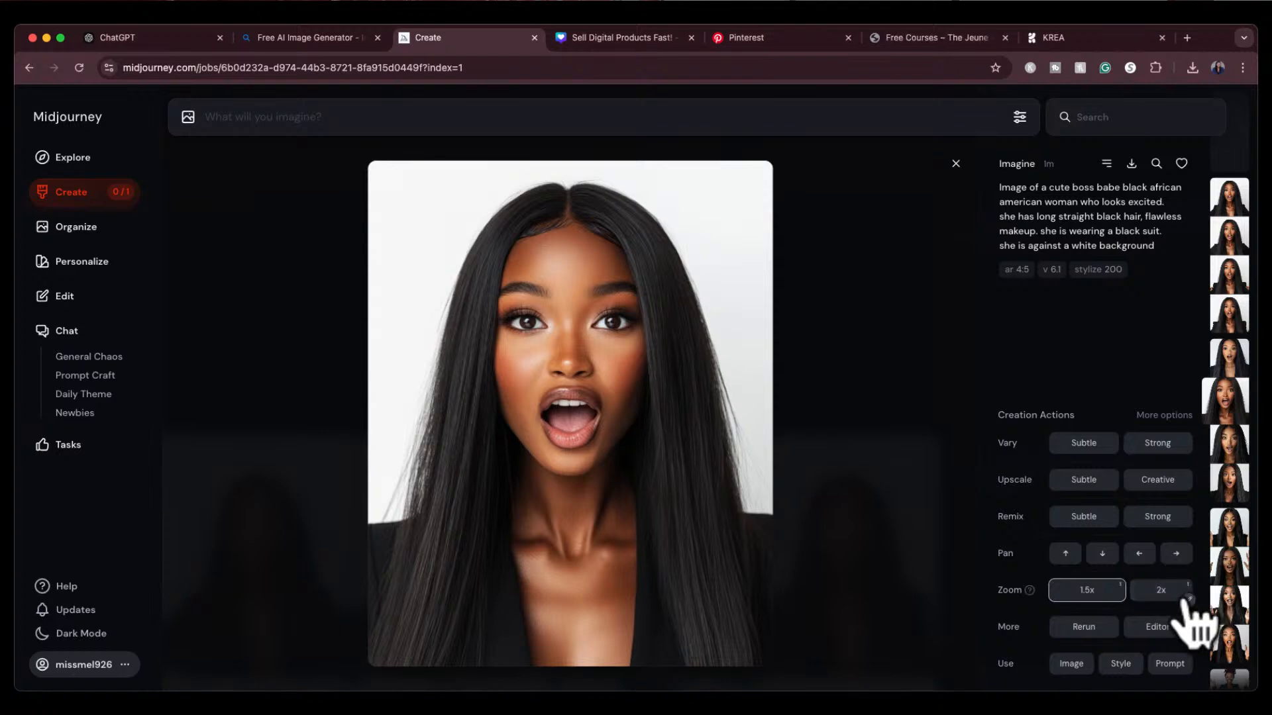
left_click(956, 163)
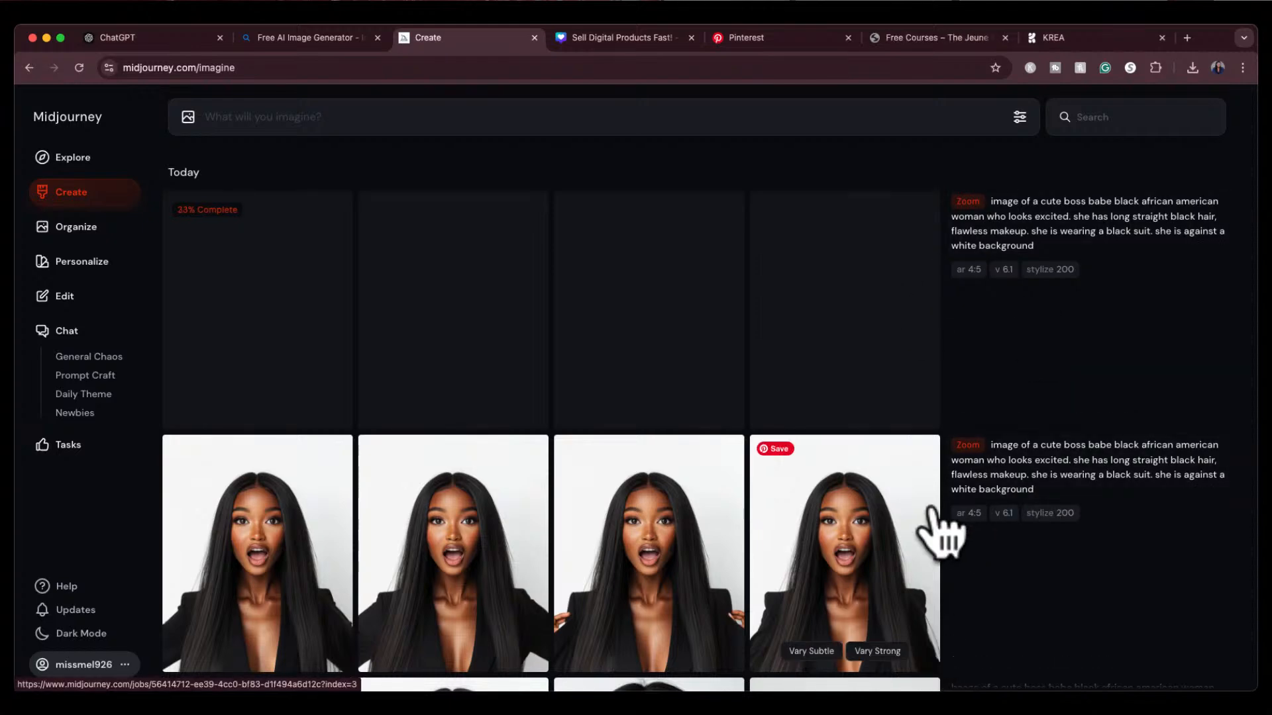
Step: Compare the 2x zoom-outs with the 1.5x set and earlier portraits, enlarging the fourth 2x variation for a closer look
scroll(934, 530, "down", 3)
scroll(931, 513, "up", 3)
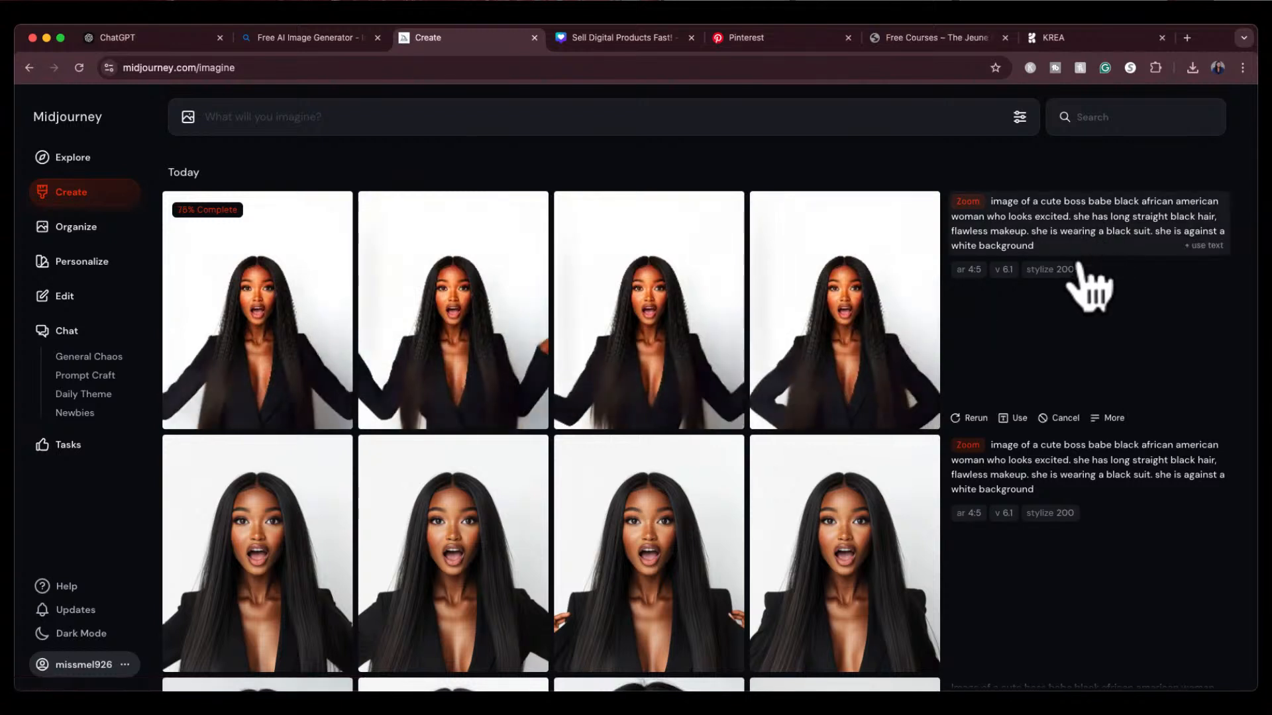
scroll(841, 370, "down", 7)
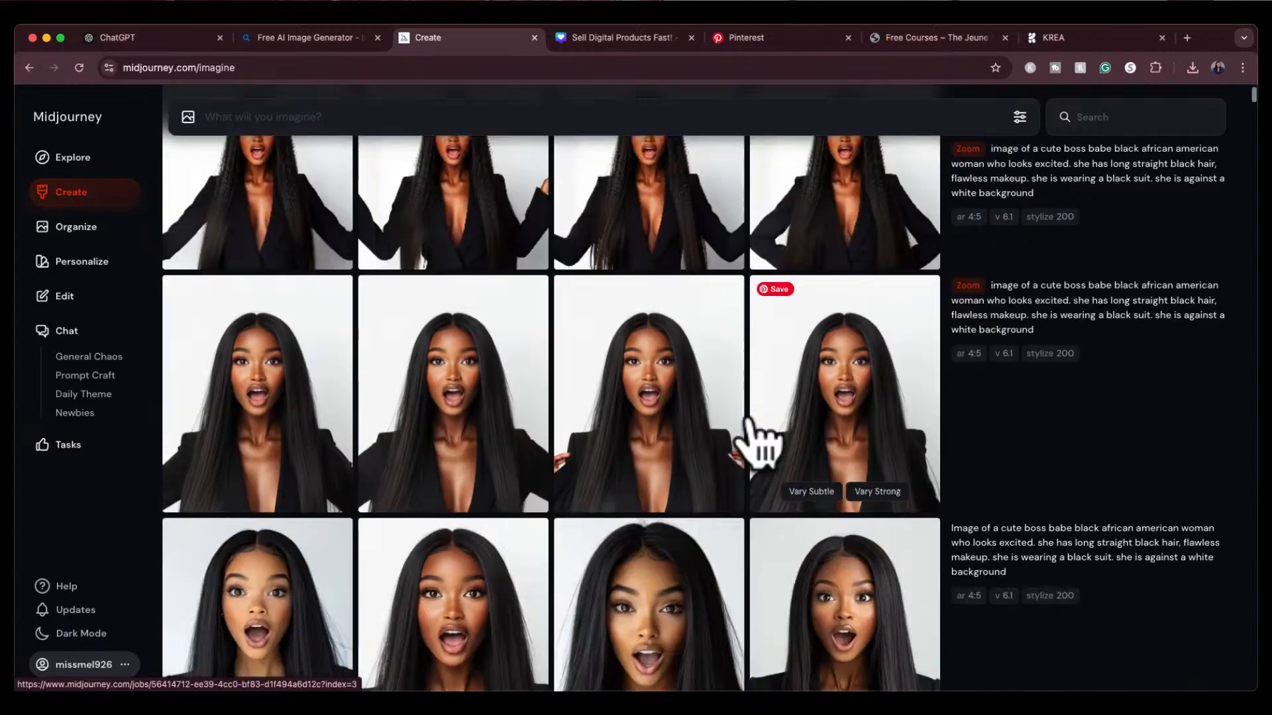
scroll(750, 412, "down", 1)
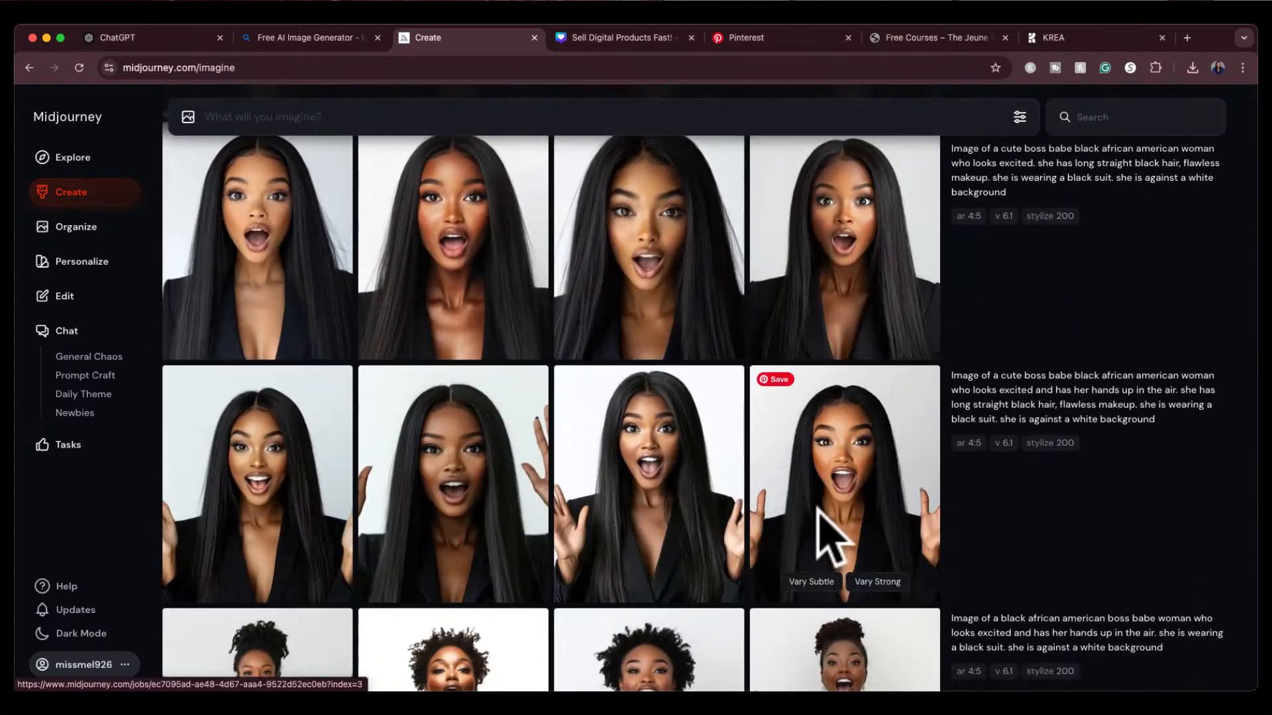
scroll(797, 366, "up", 1)
scroll(811, 394, "up", 5)
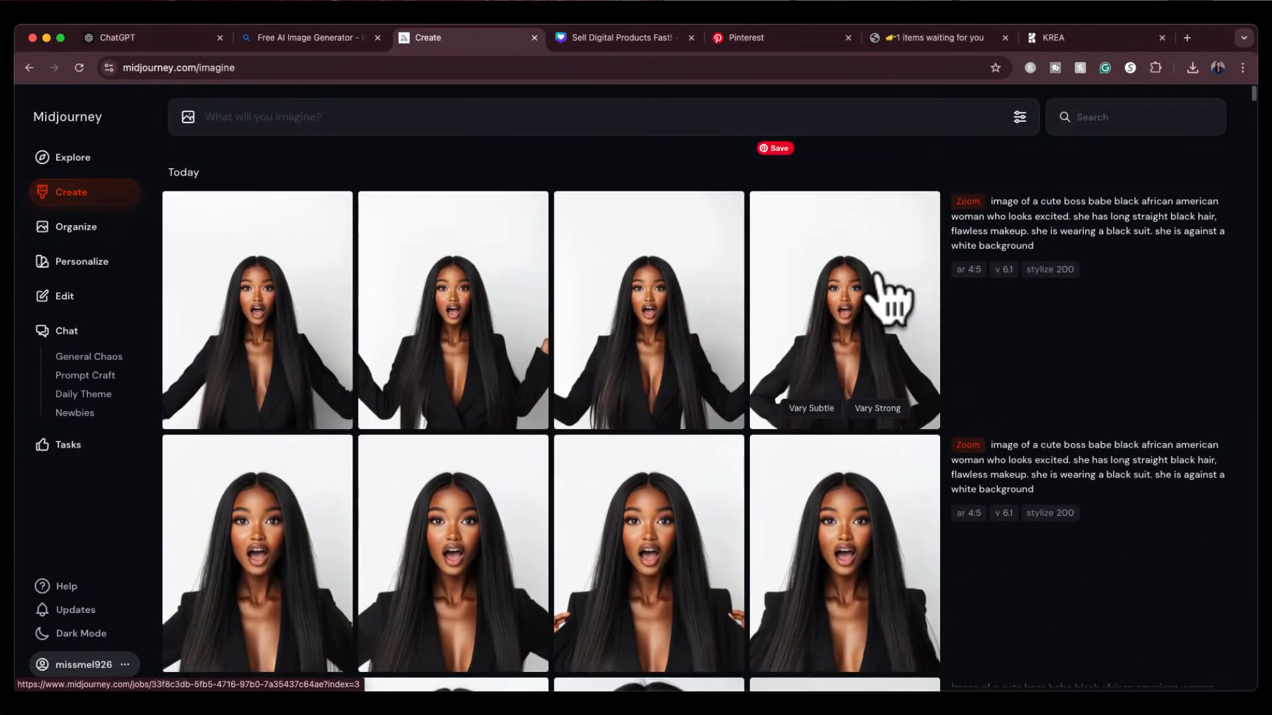
left_click(861, 318)
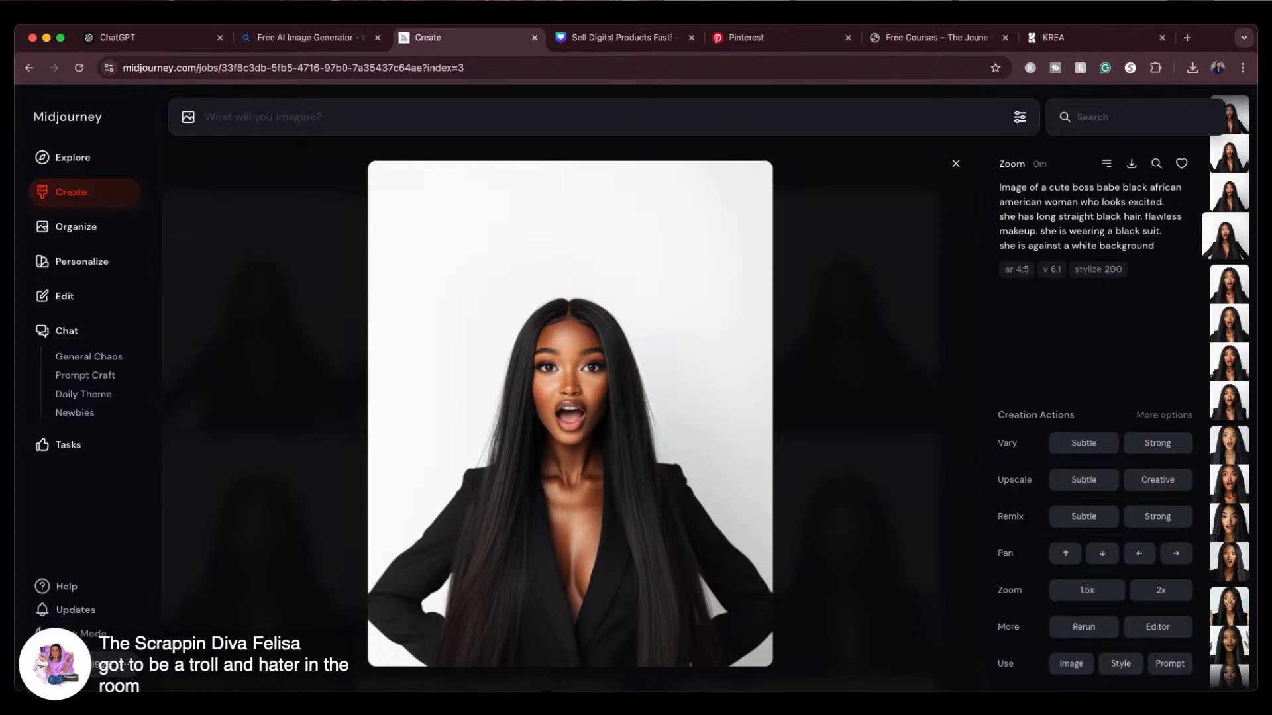
left_click(956, 163)
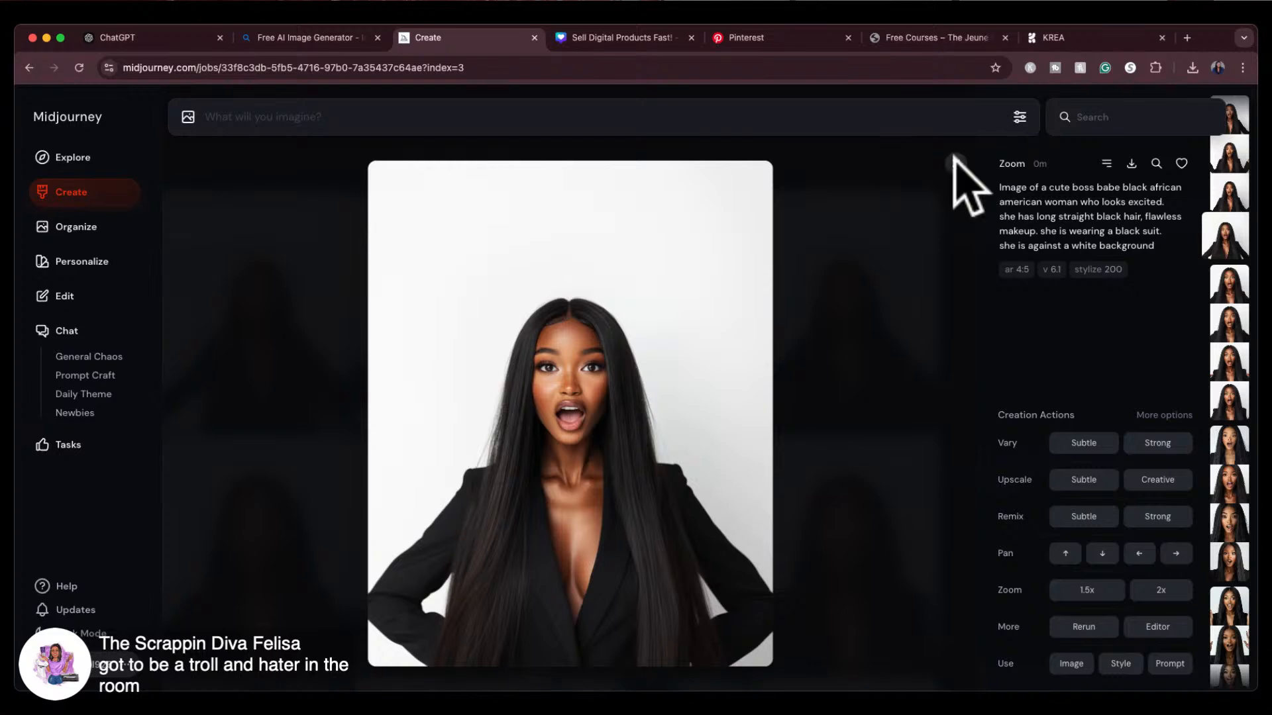
scroll(648, 500, "down", 7)
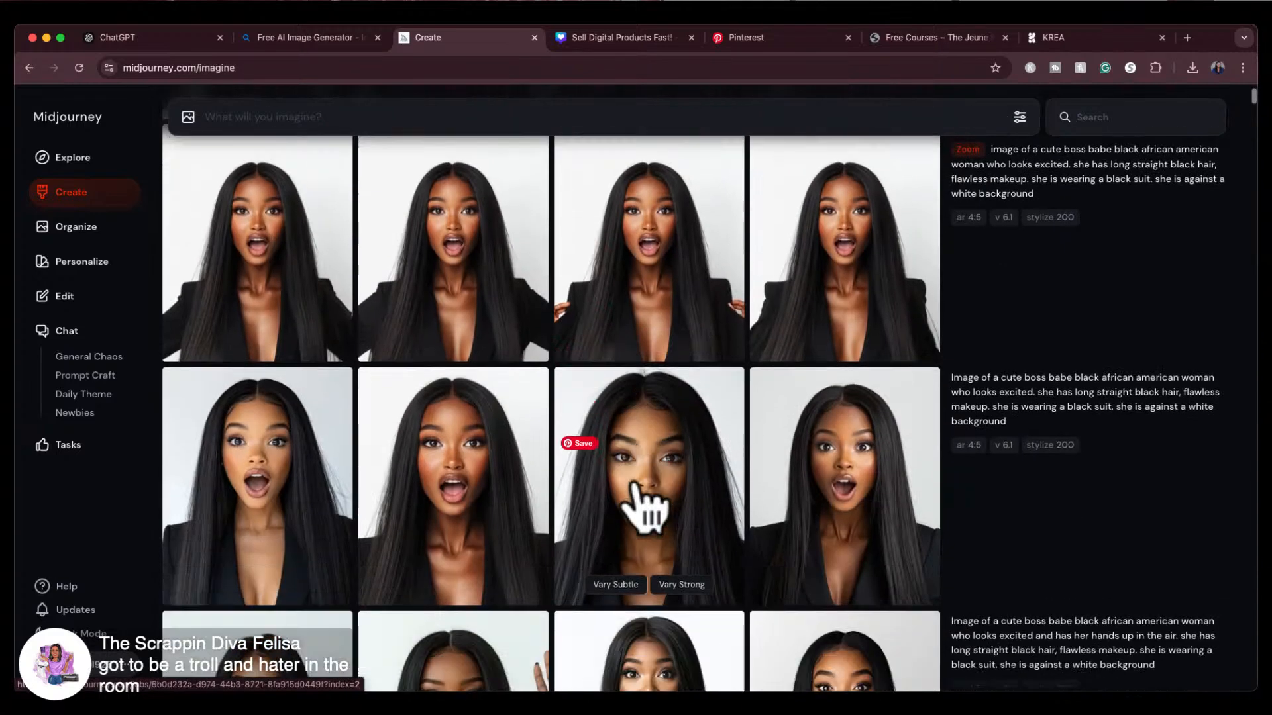
scroll(647, 505, "down", 2)
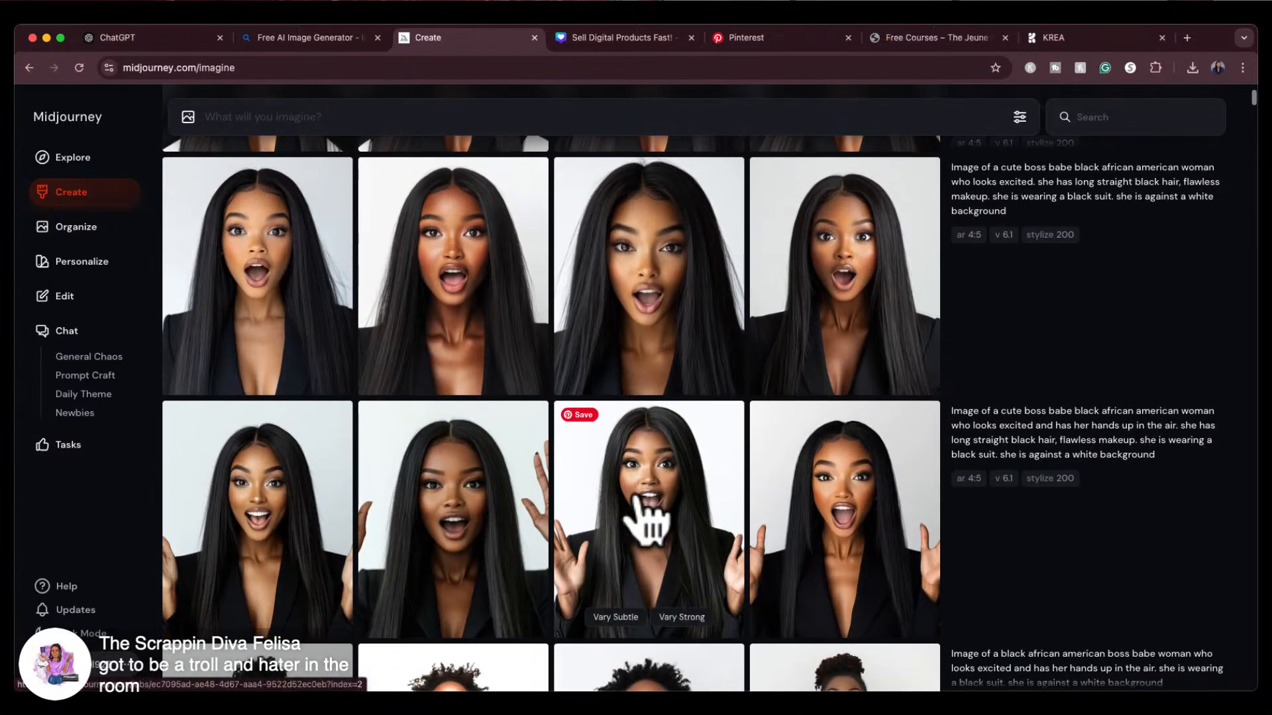
scroll(647, 488, "up", 7)
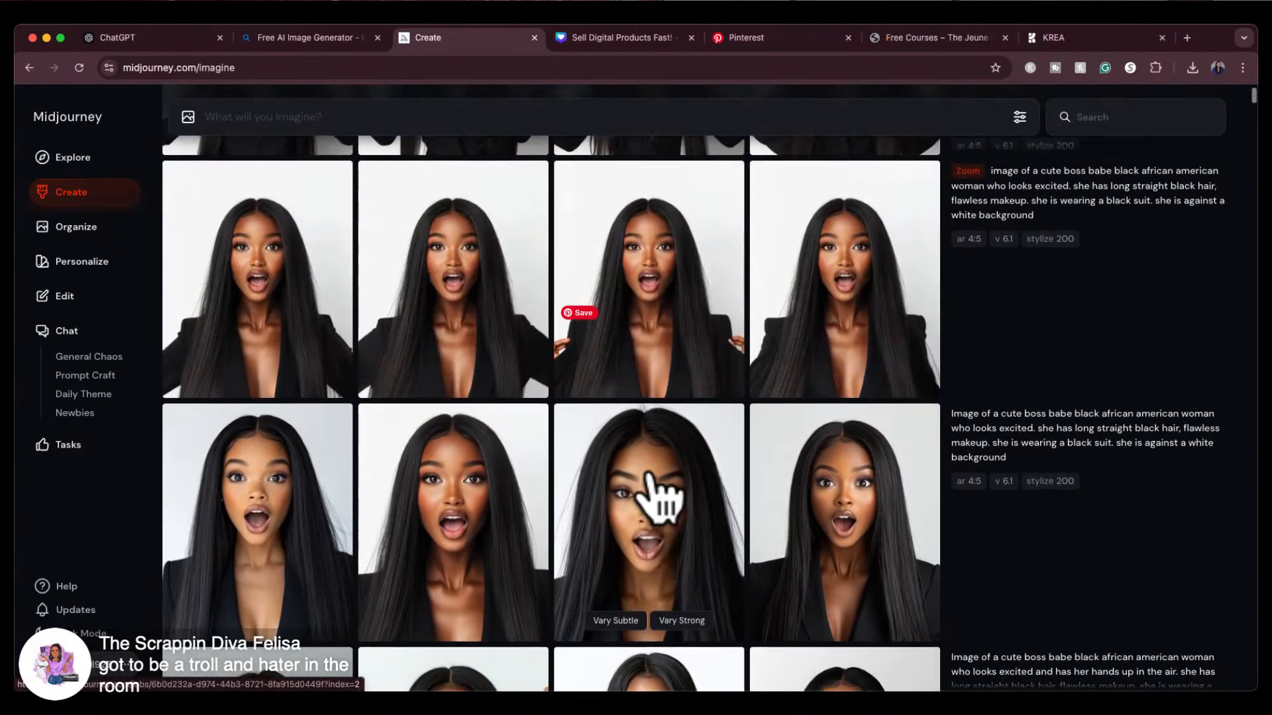
scroll(660, 497, "up", 2)
scroll(733, 361, "down", 3)
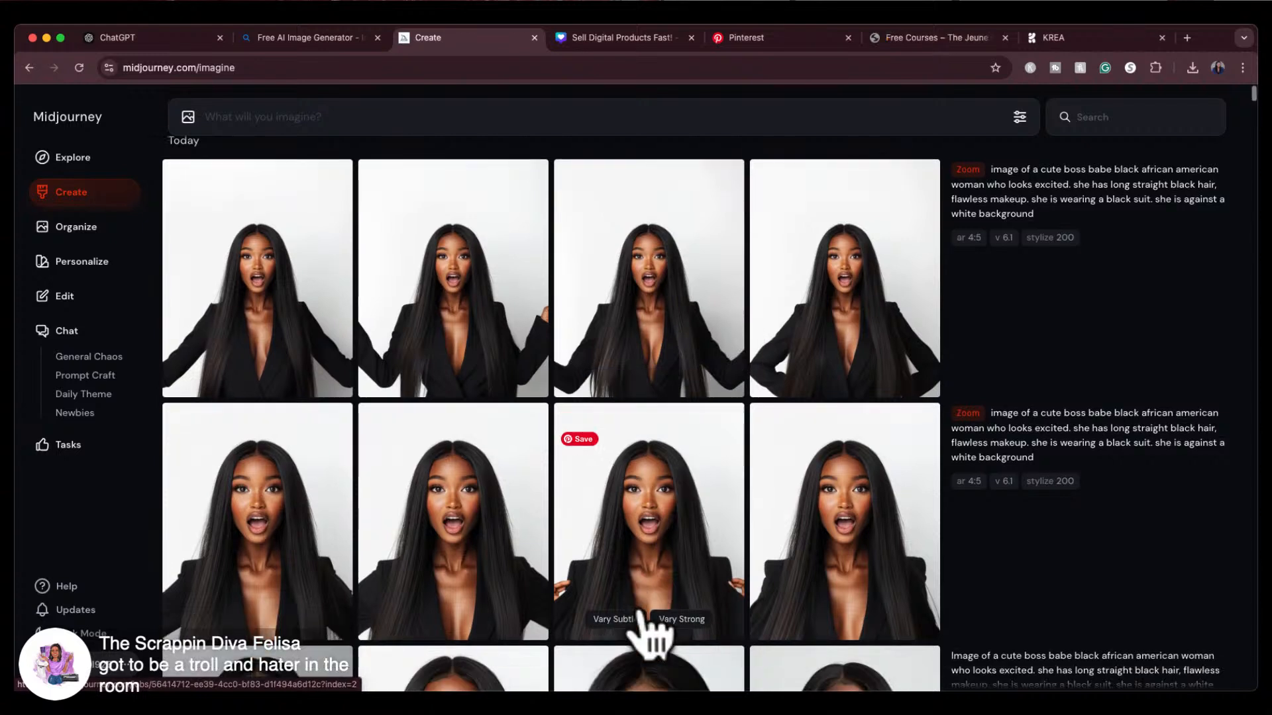
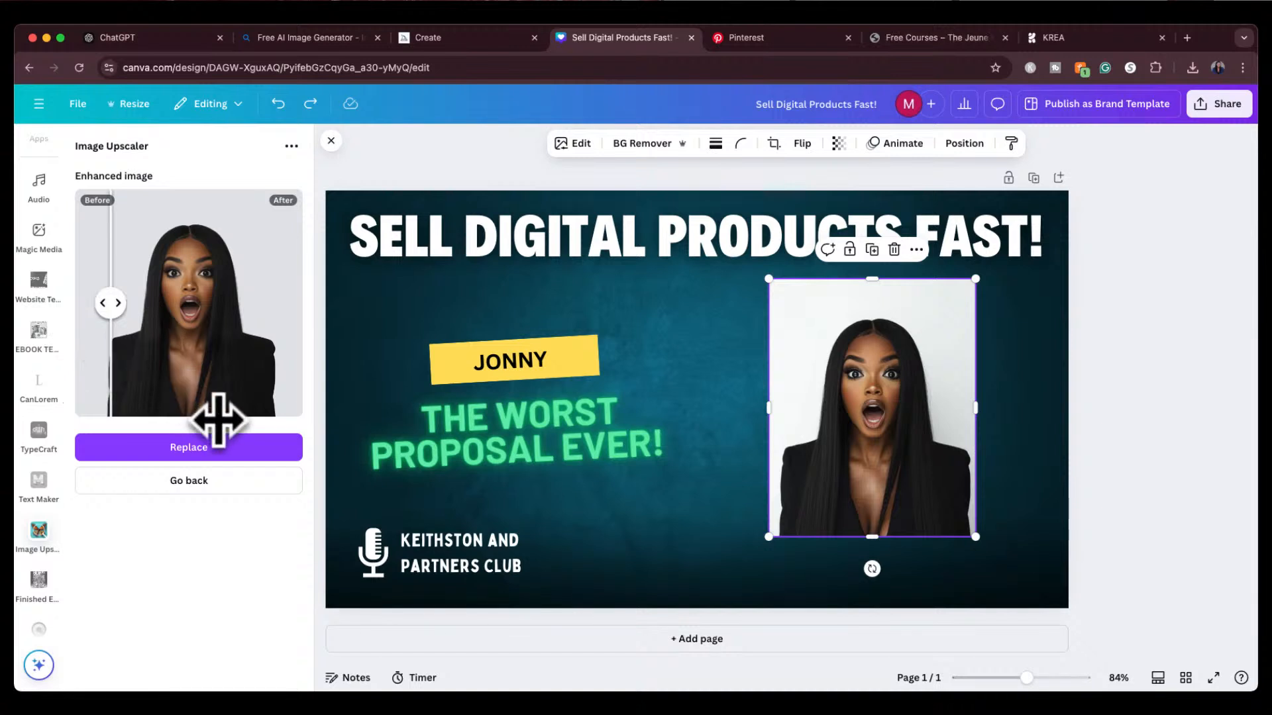
Step: Replace the woman's image in the thumbnail with the enhanced version from Image Upscaler and deselect it
left_click(228, 447)
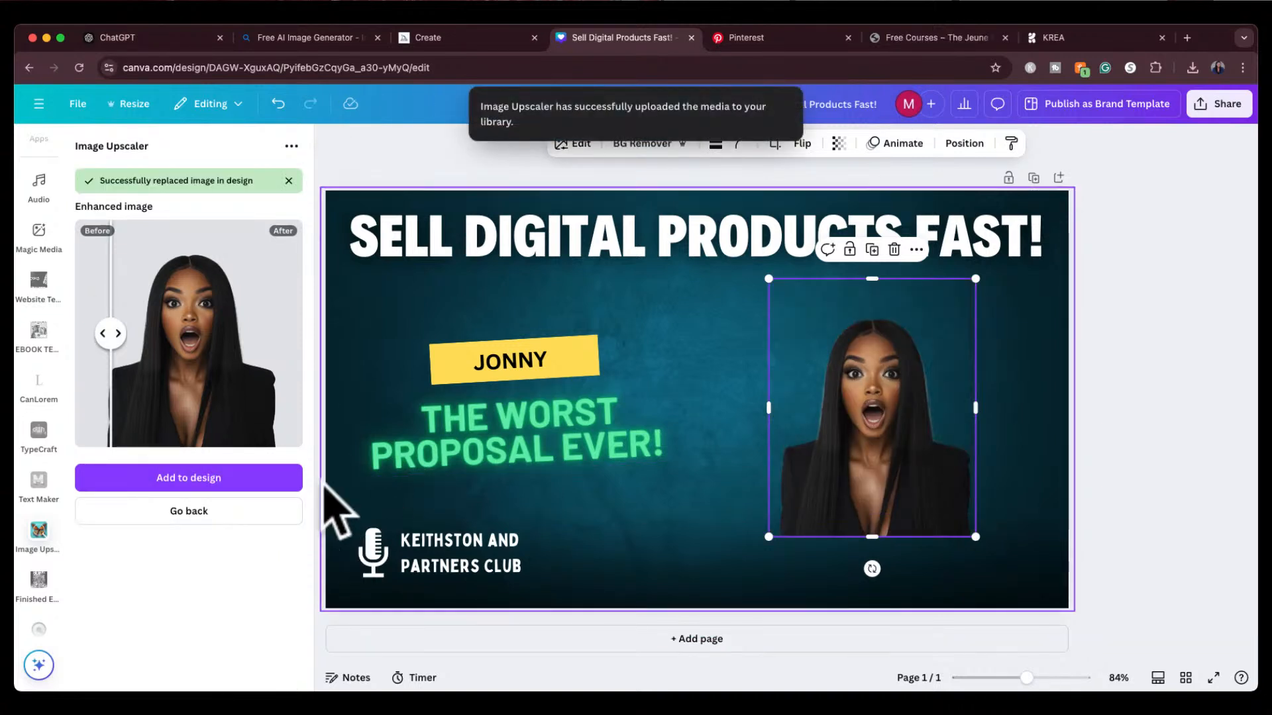
left_click(1195, 397)
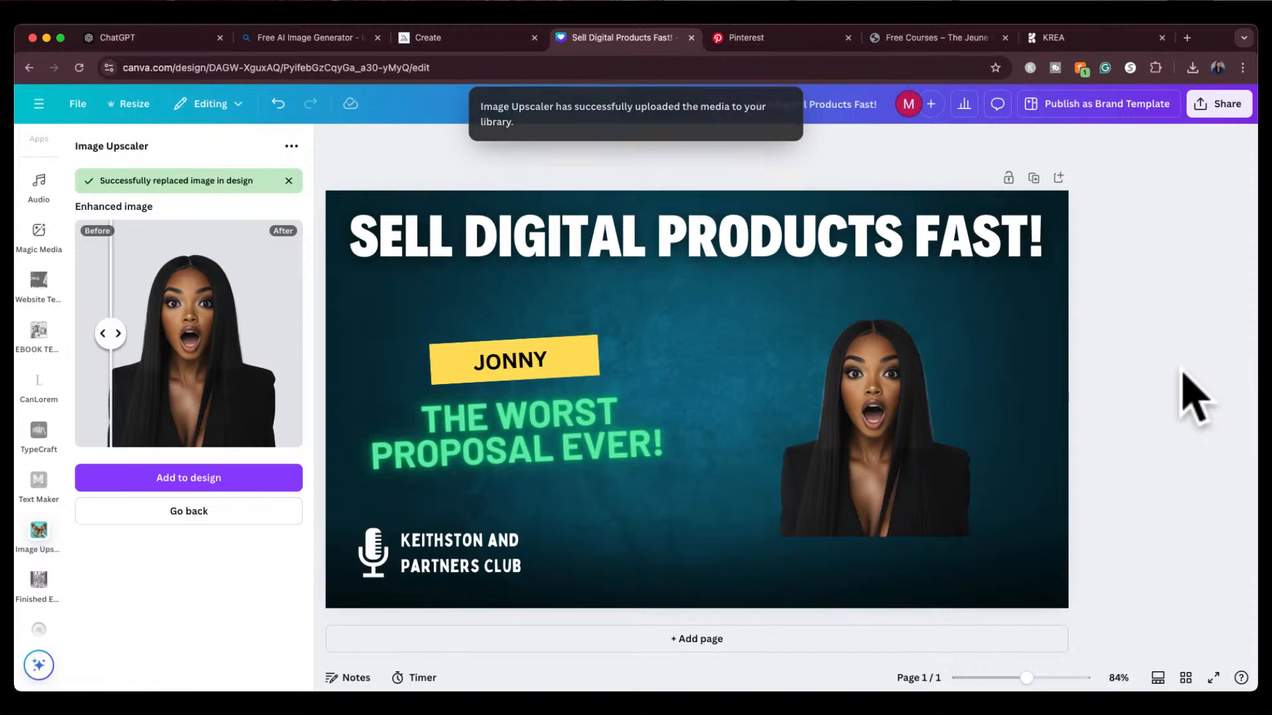
Step: Enlarge the woman's cutout and place it in the right half of the thumbnail beneath the headline, undoing the last small move
scroll(42, 242, "up", 10)
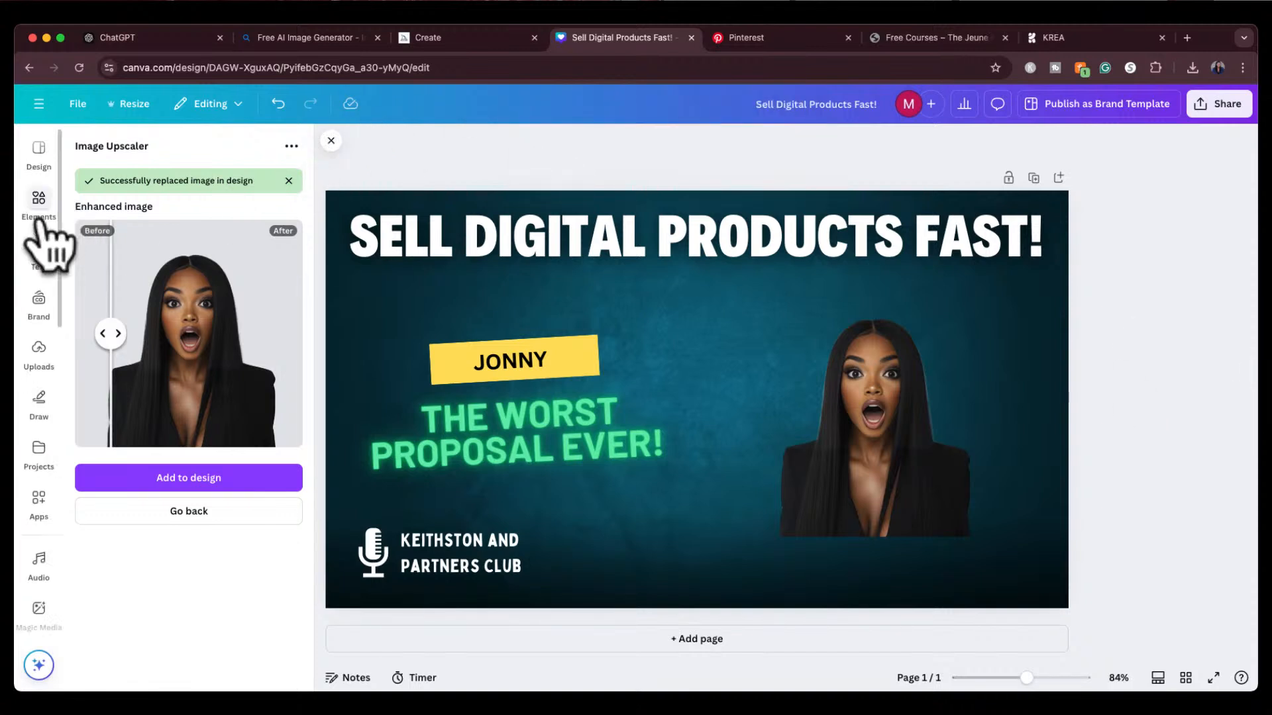
left_click(38, 194)
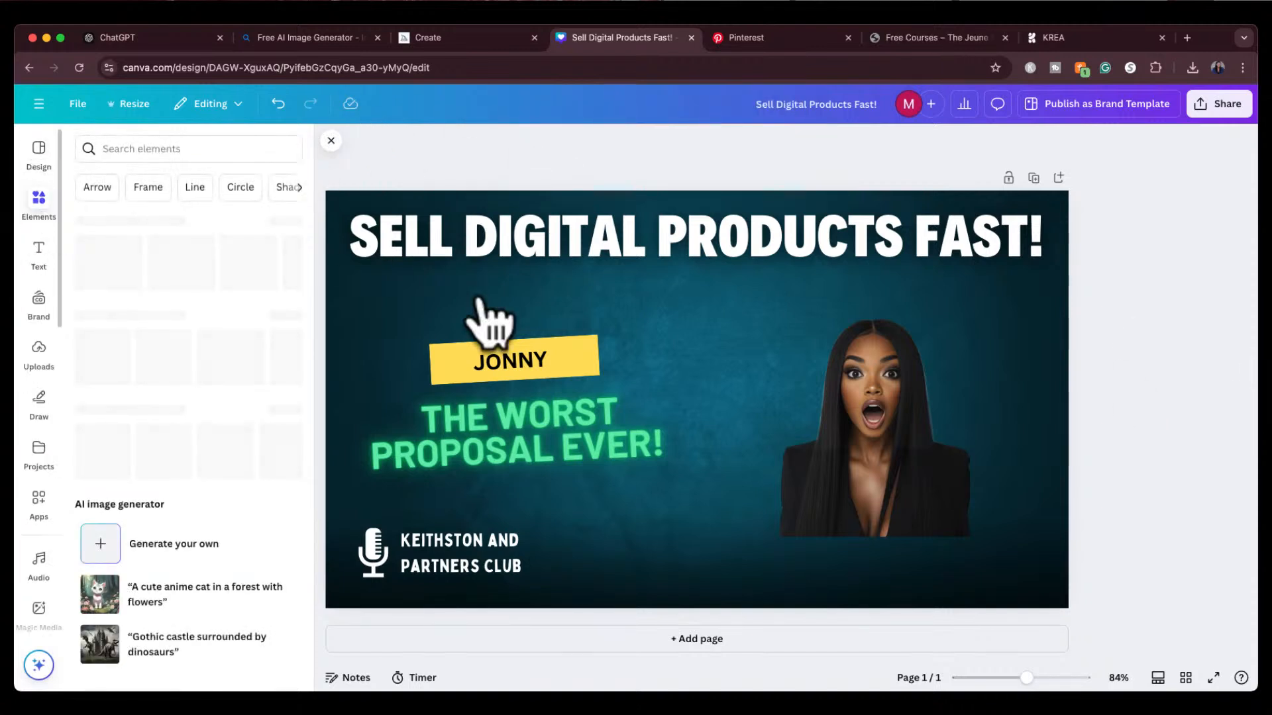
left_click(878, 405)
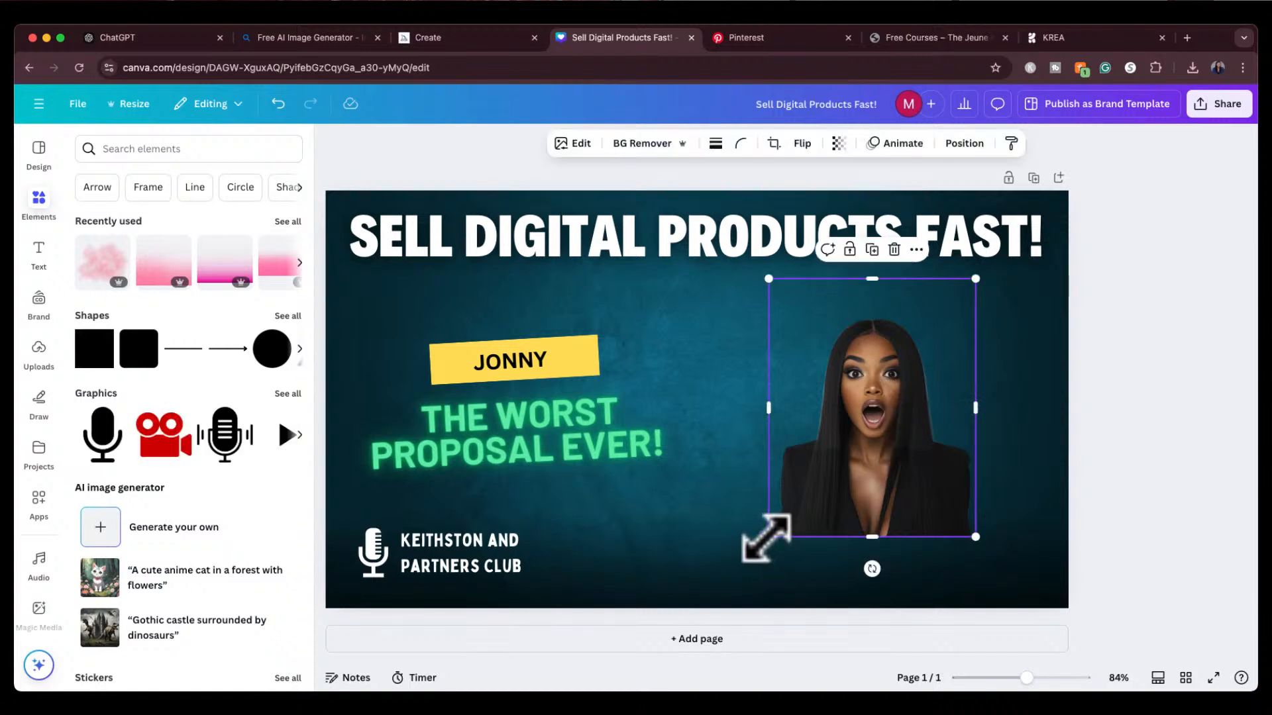
left_click_drag(768, 536, 728, 636)
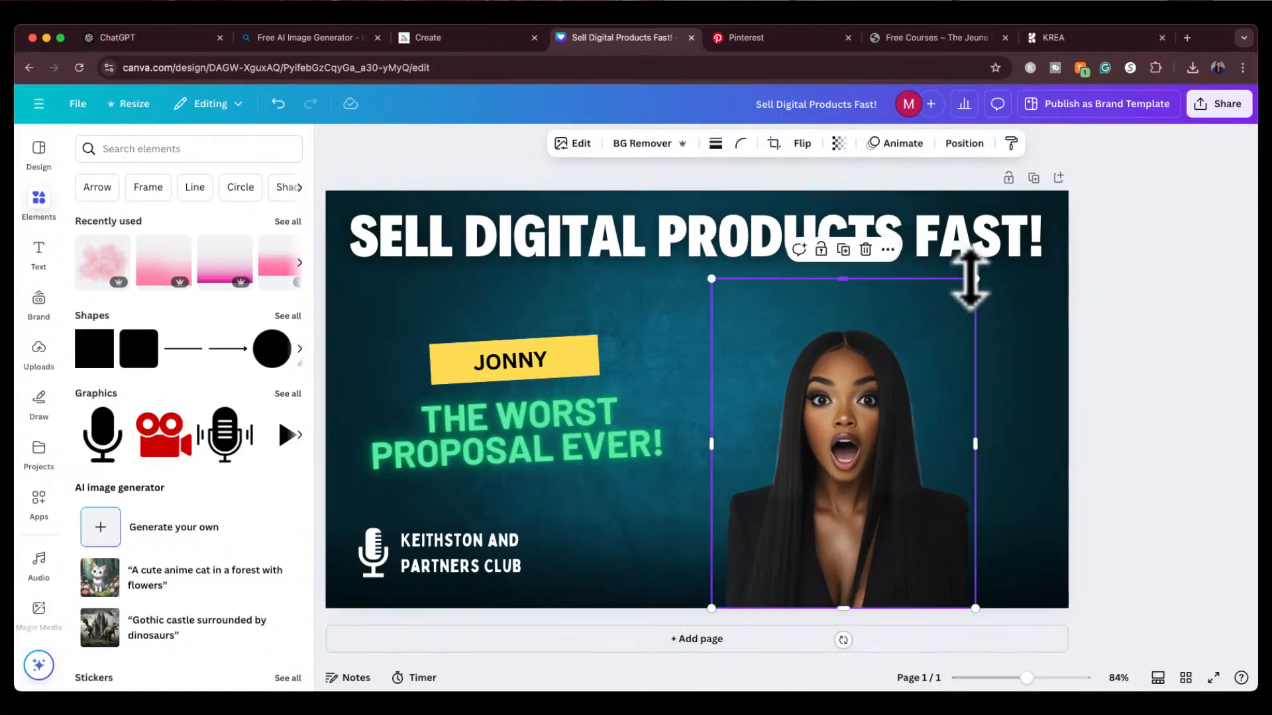
left_click_drag(972, 278, 1043, 242)
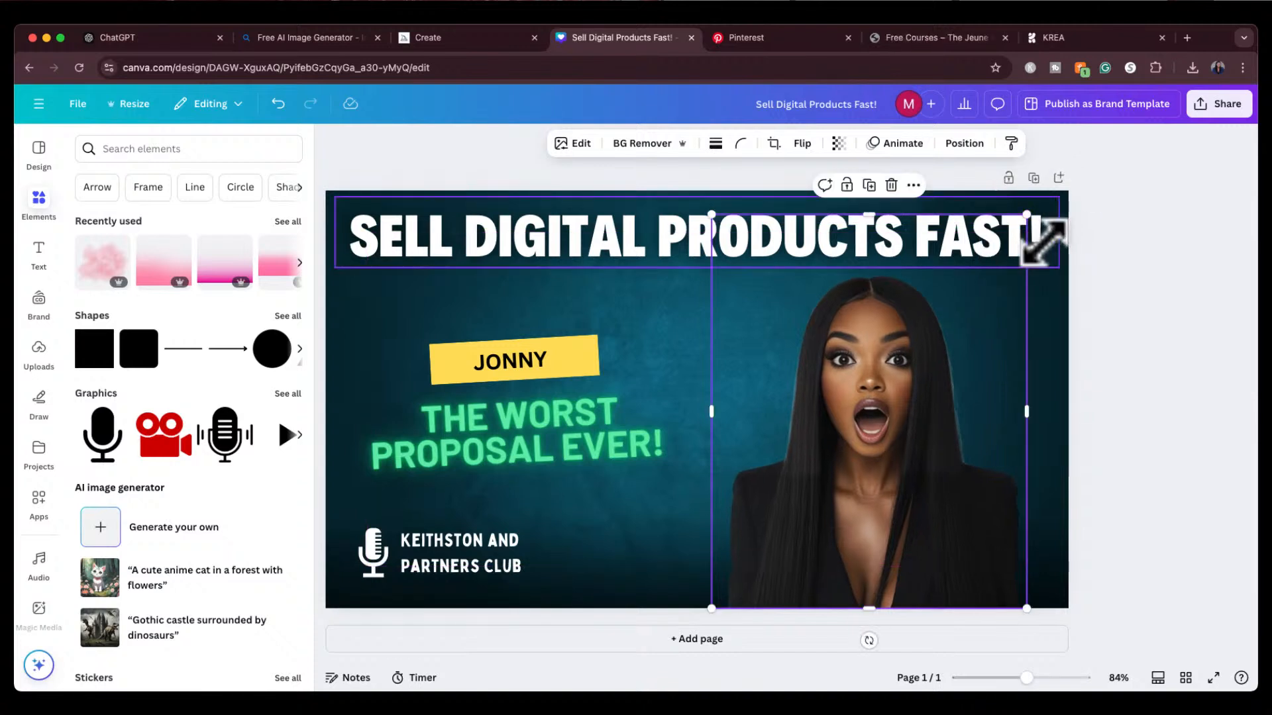
mouse_move(951, 398)
left_mouse_down()
mouse_move(999, 399)
mouse_move(1000, 384)
mouse_move(940, 404)
left_mouse_up()
left_click(1130, 391)
left_click_drag(1062, 227, 1037, 321)
mouse_move(973, 384)
left_mouse_down()
mouse_move(993, 340)
mouse_move(985, 367)
left_mouse_up()
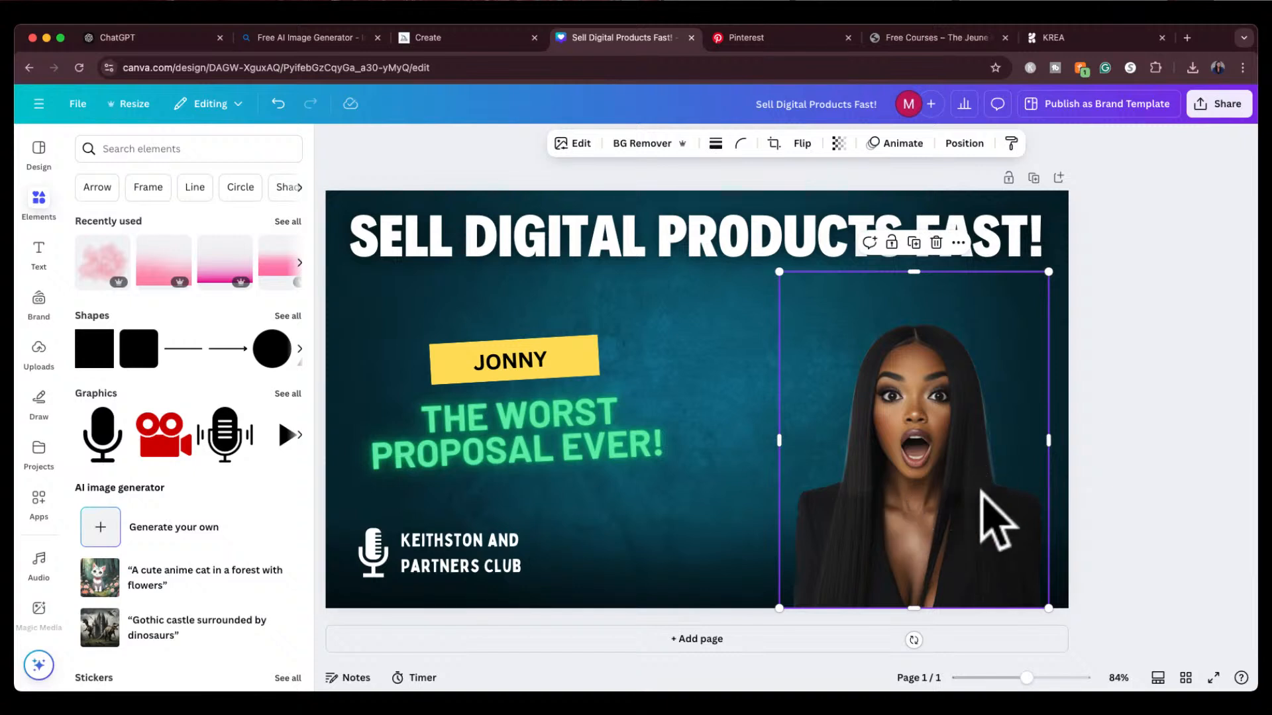
mouse_move(991, 496)
left_mouse_down()
mouse_move(923, 468)
mouse_move(1012, 488)
left_mouse_up()
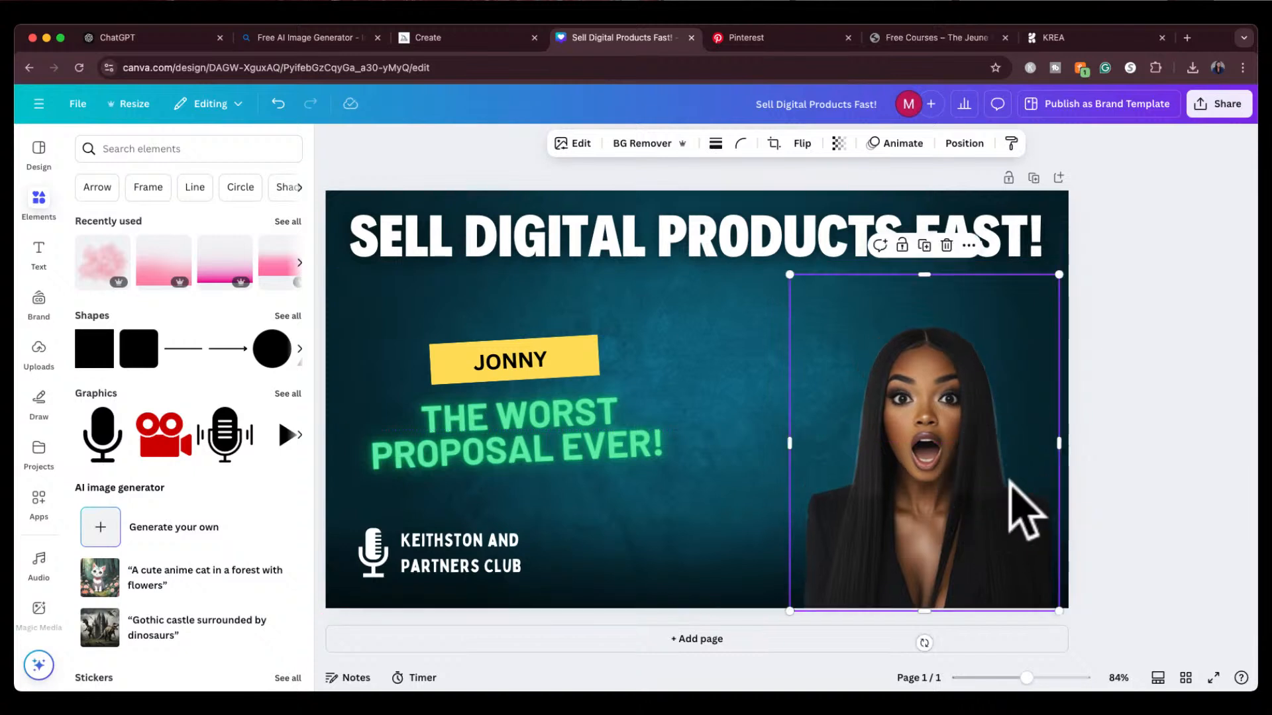
key("super+z")
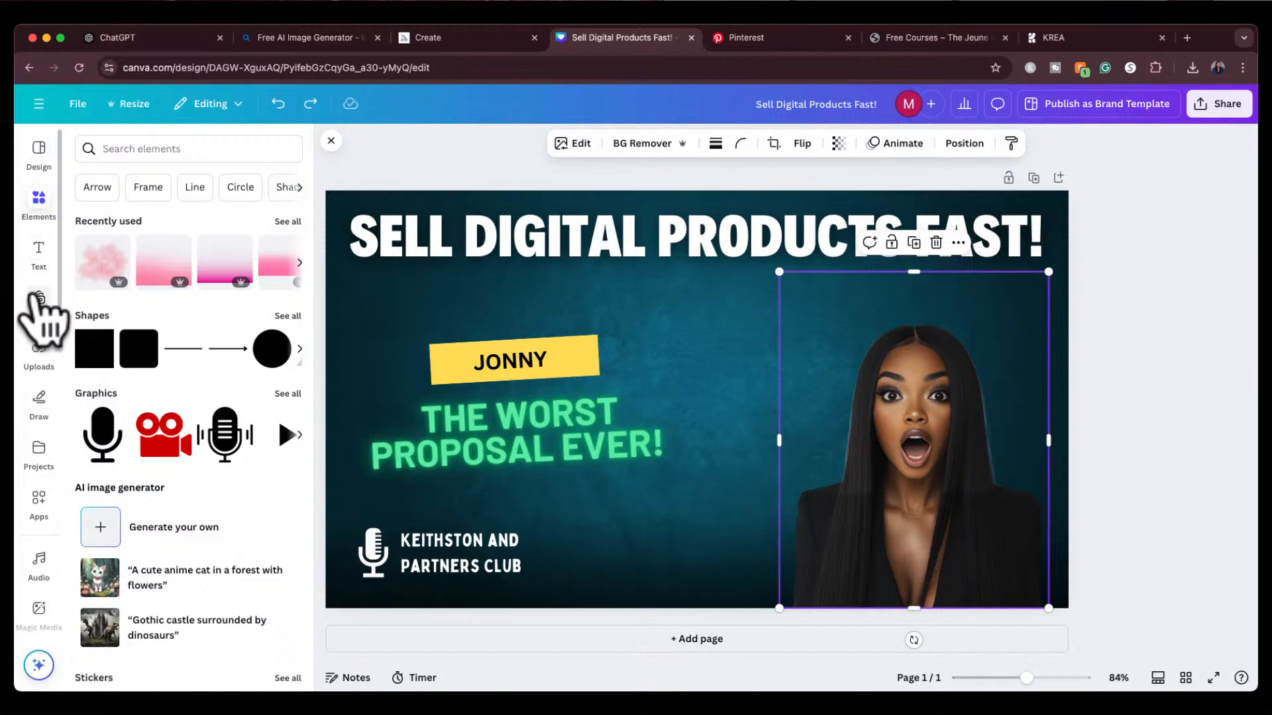
Step: Add the uploaded cutout and the white-background portrait of the woman to the canvas from the uploaded images
left_click(36, 351)
left_click(104, 336)
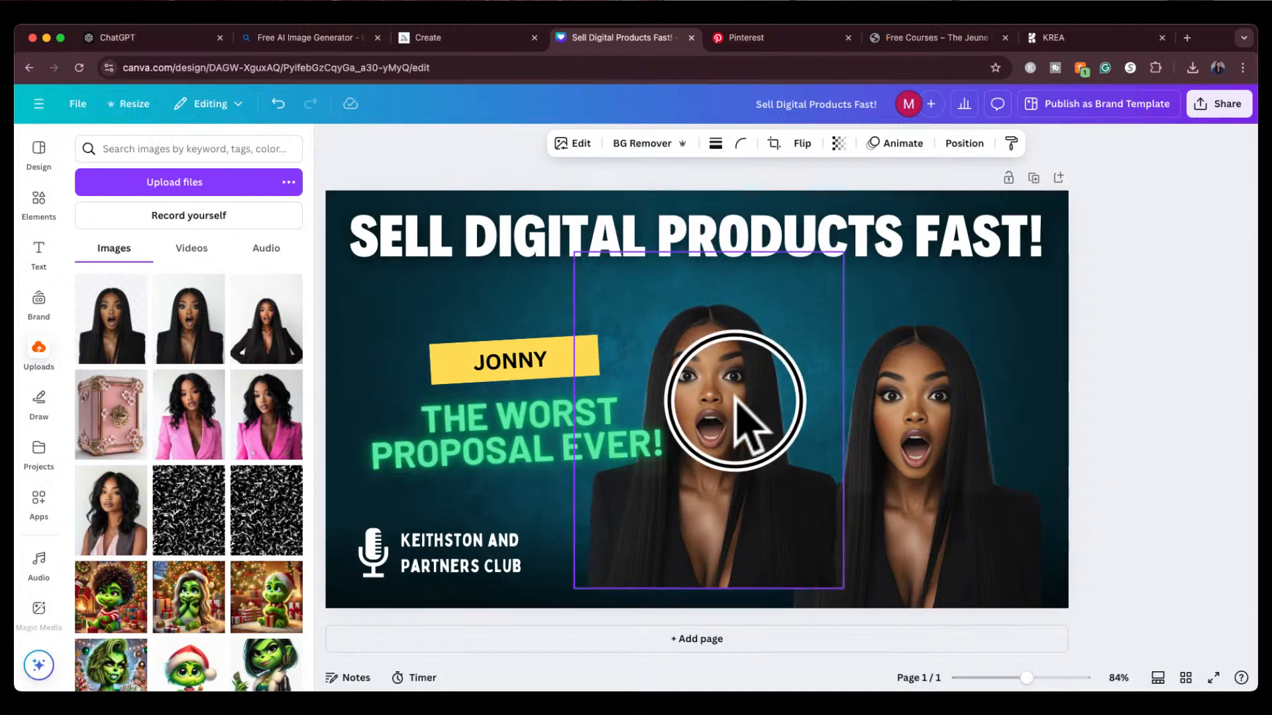
left_click_drag(689, 406, 731, 503)
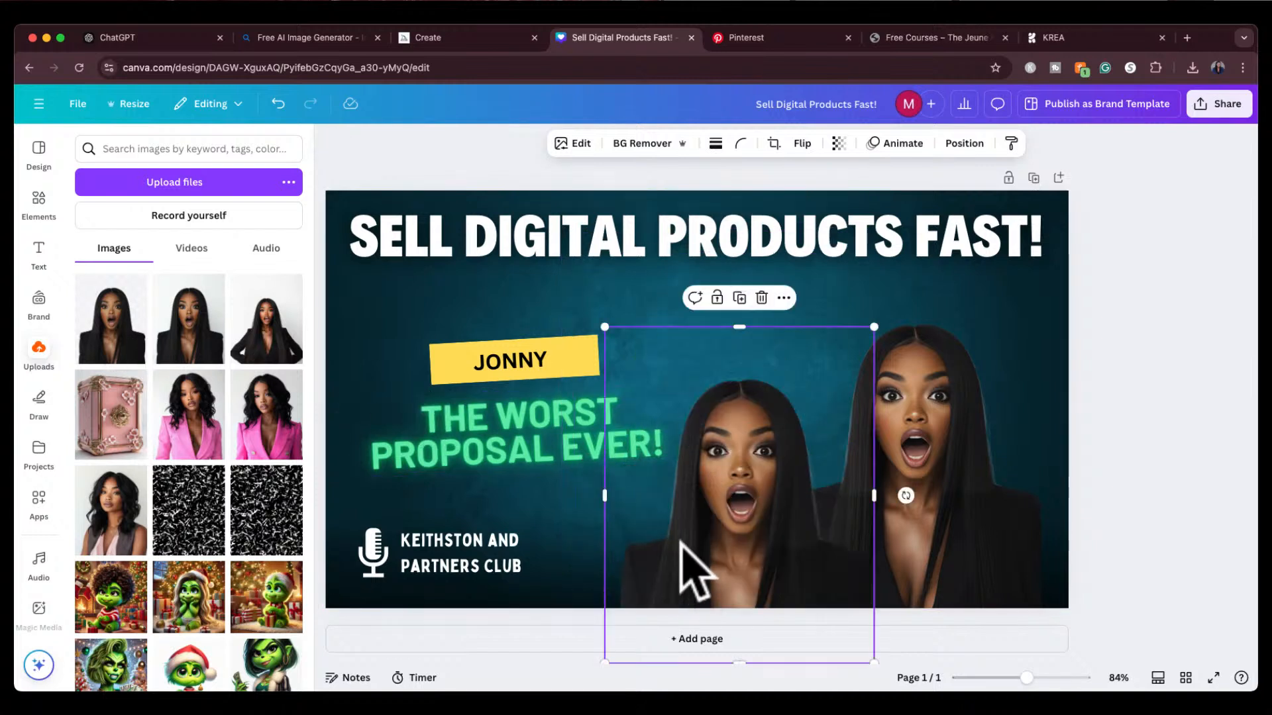
left_click(191, 322)
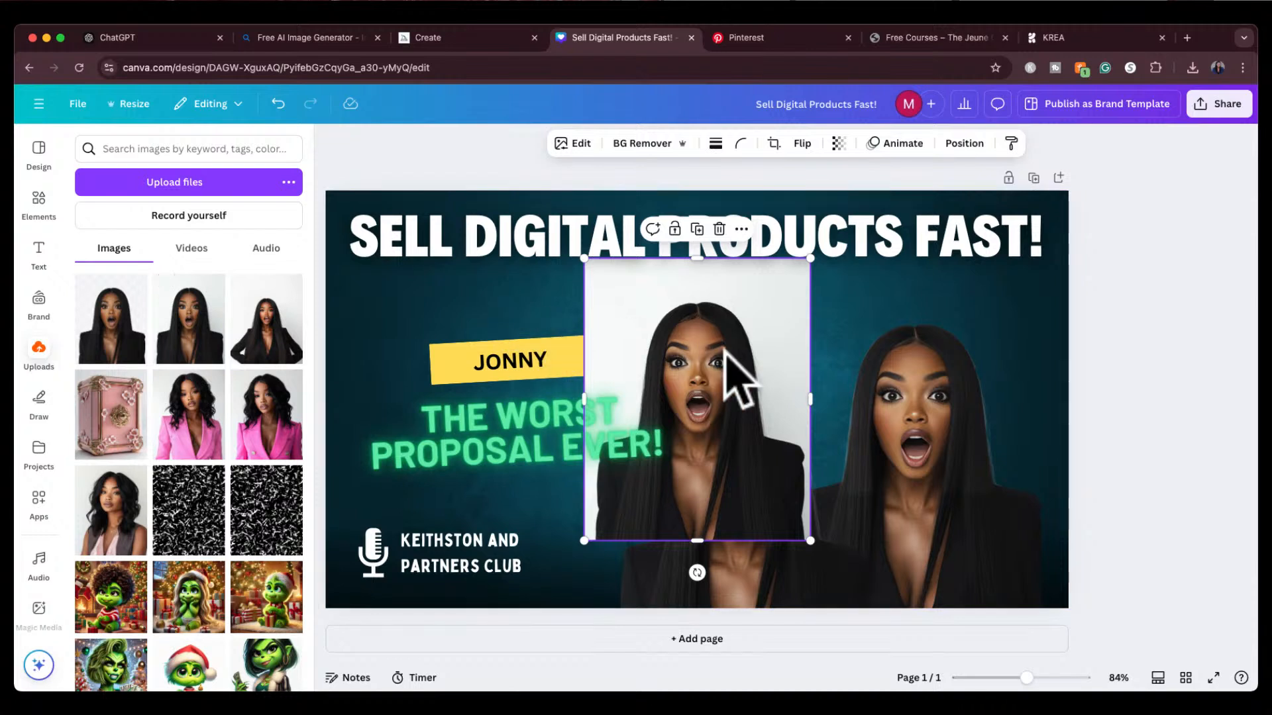
left_click_drag(739, 381, 821, 422)
Step: Delete both earlier cutouts of the woman and move the white-background portrait to the right side of the thumbnail
left_click(639, 554)
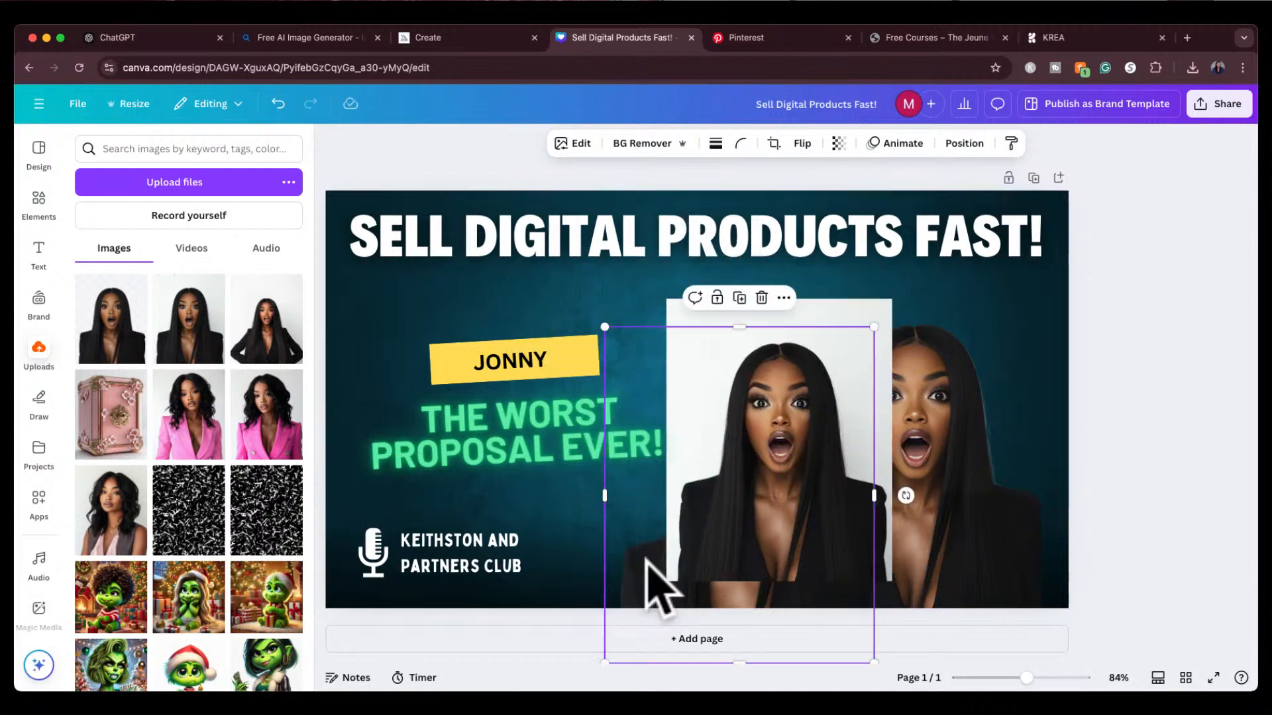
key("Delete")
left_click(979, 455)
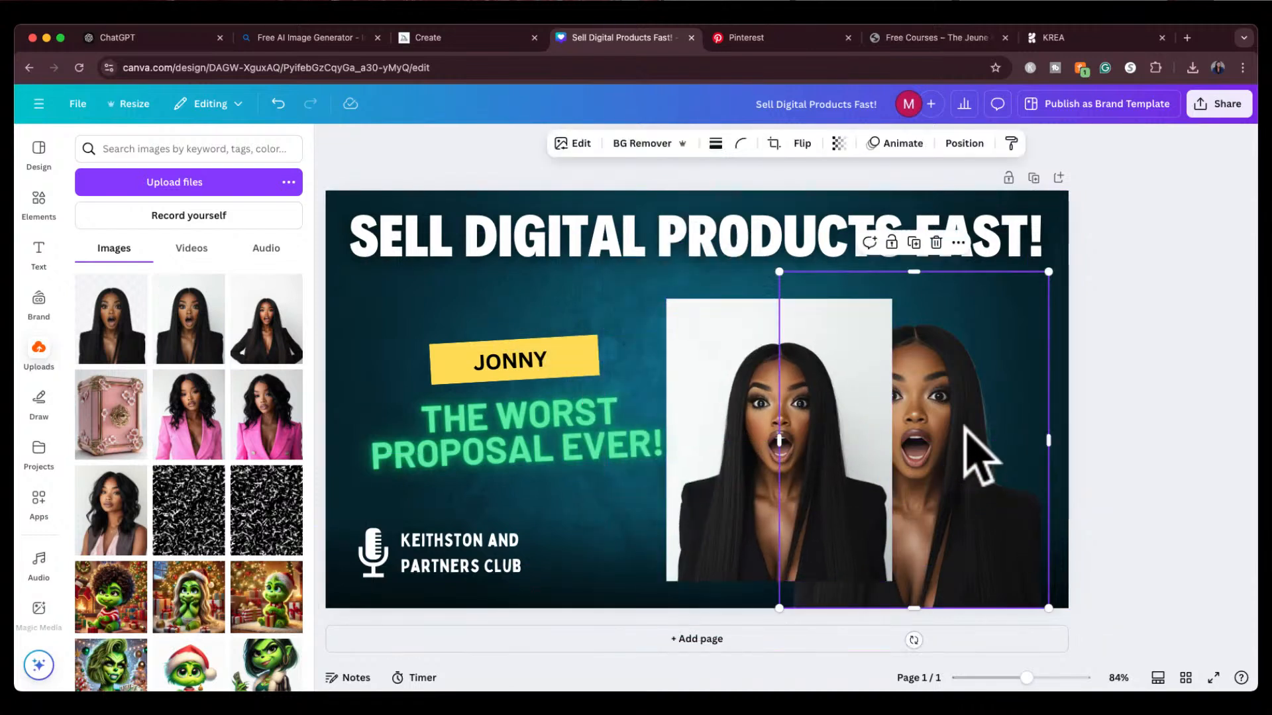
key("Delete")
left_click_drag(864, 455, 976, 454)
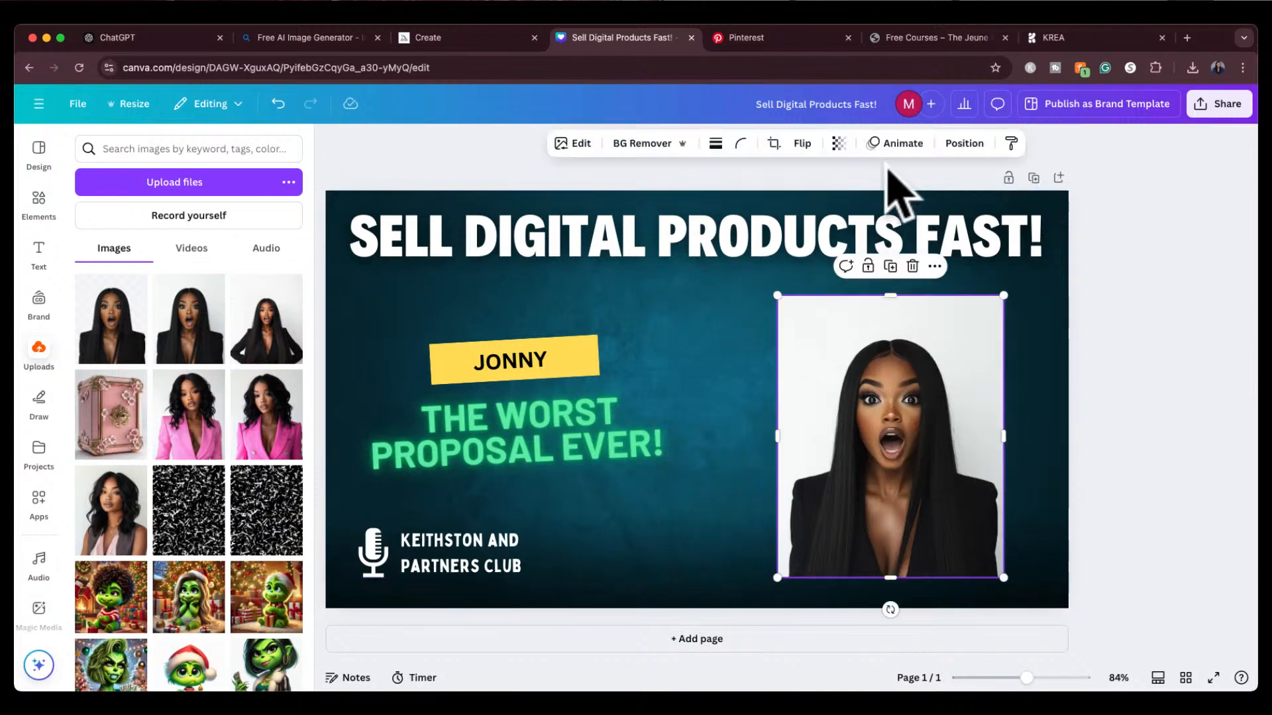
Step: Remove the portrait's background and enlarge the woman to fill the right side of the canvas down to its lower edge
left_click(646, 143)
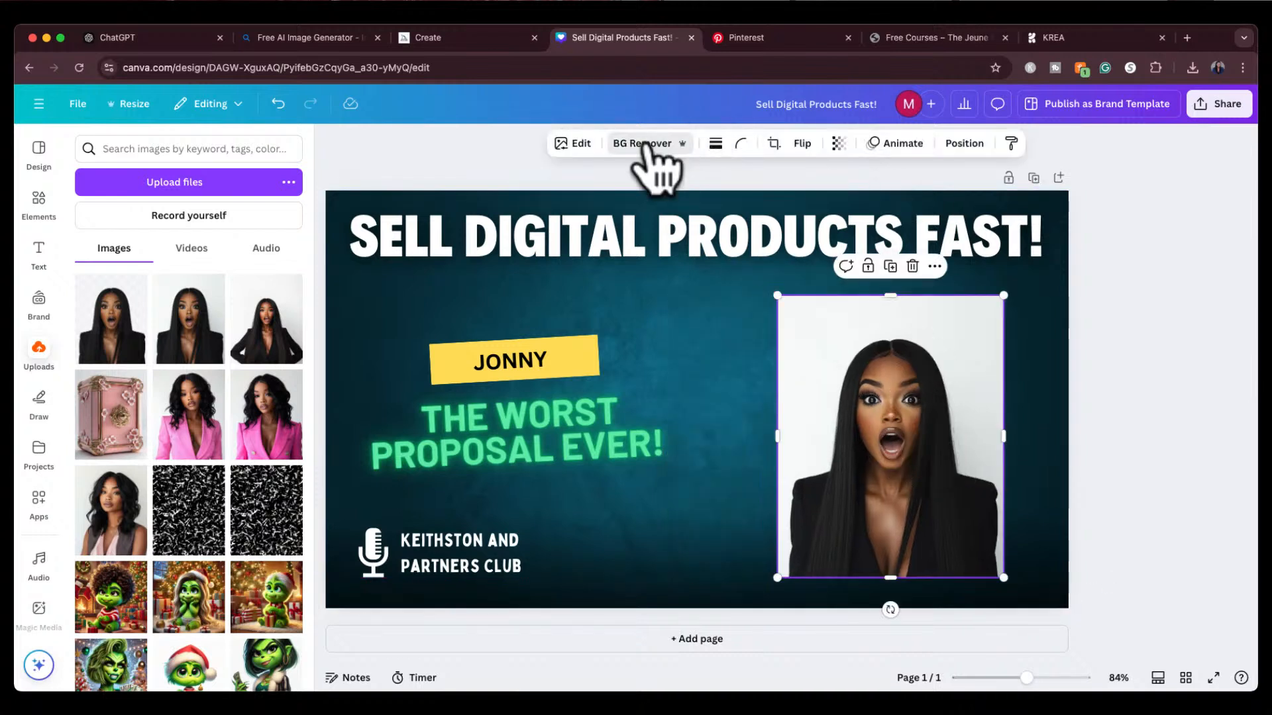
left_click(1199, 503)
left_click(917, 439)
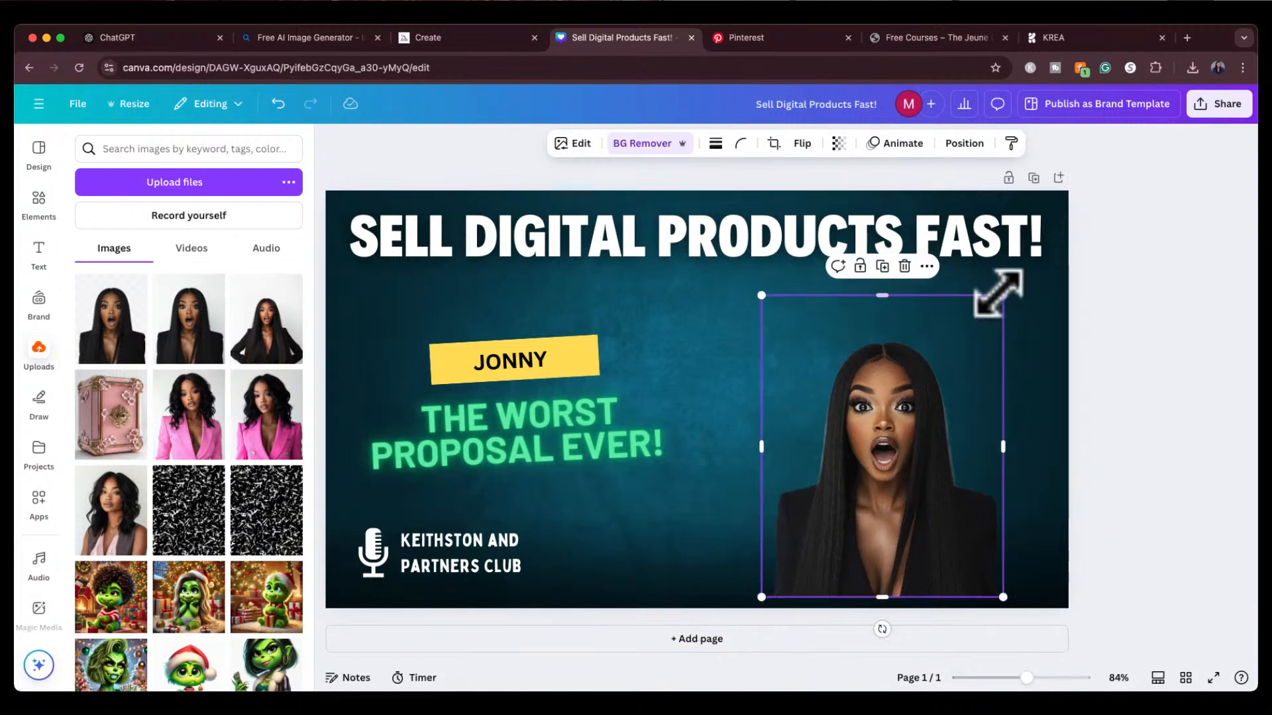
left_click_drag(1002, 295, 1073, 205)
left_click(1159, 327)
left_click_drag(887, 406, 888, 426)
left_click(1149, 394)
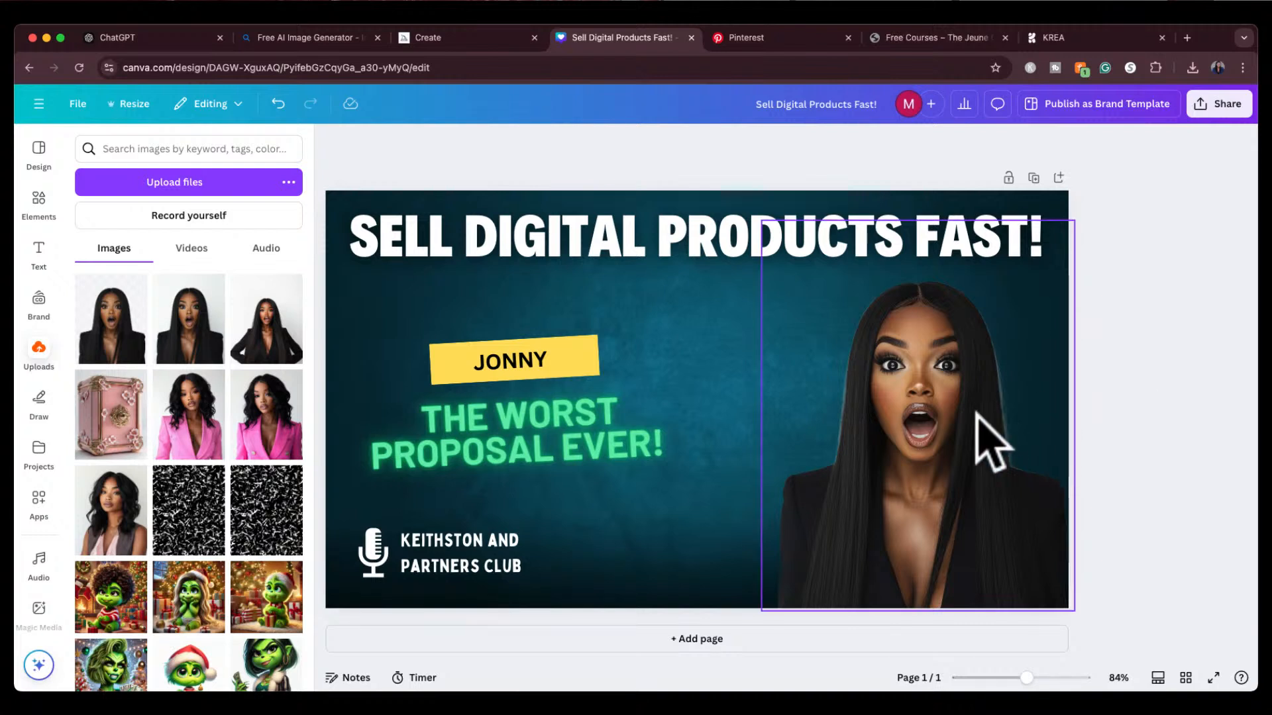
Step: Try the Glow and Backdrop shadows on the woman's image, and set the shadow back to None
left_click(979, 469)
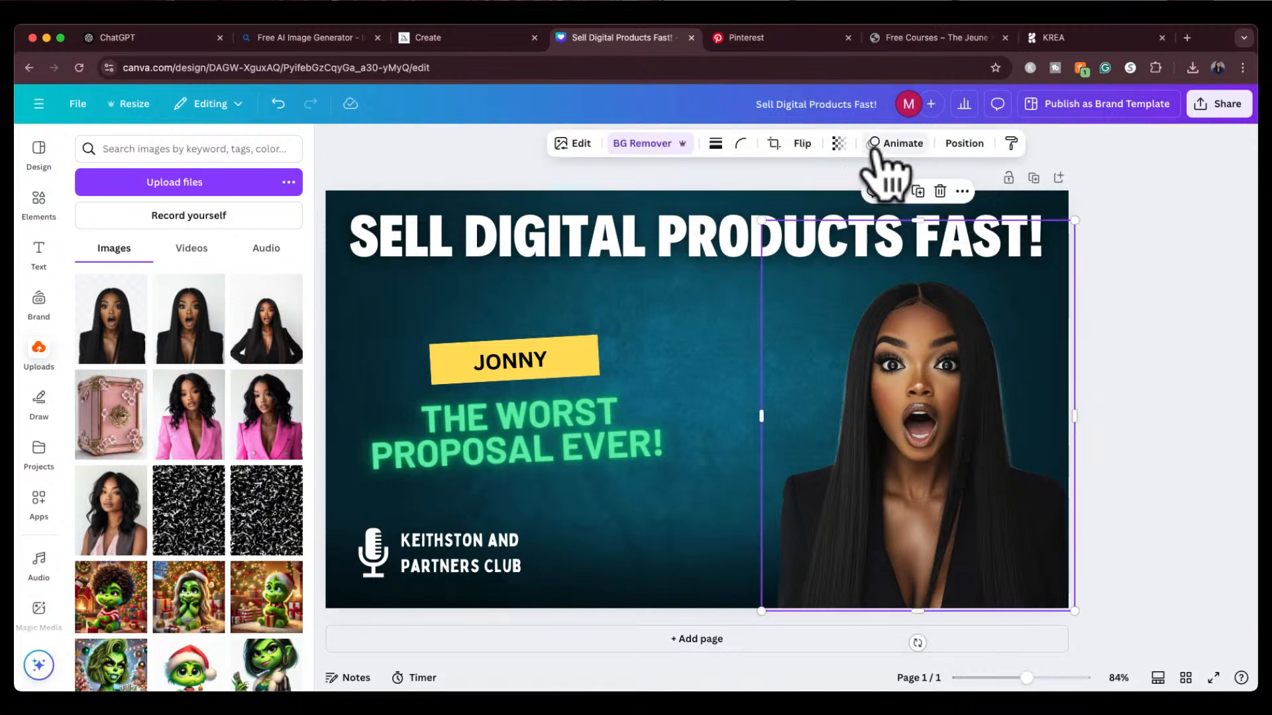
left_click(573, 143)
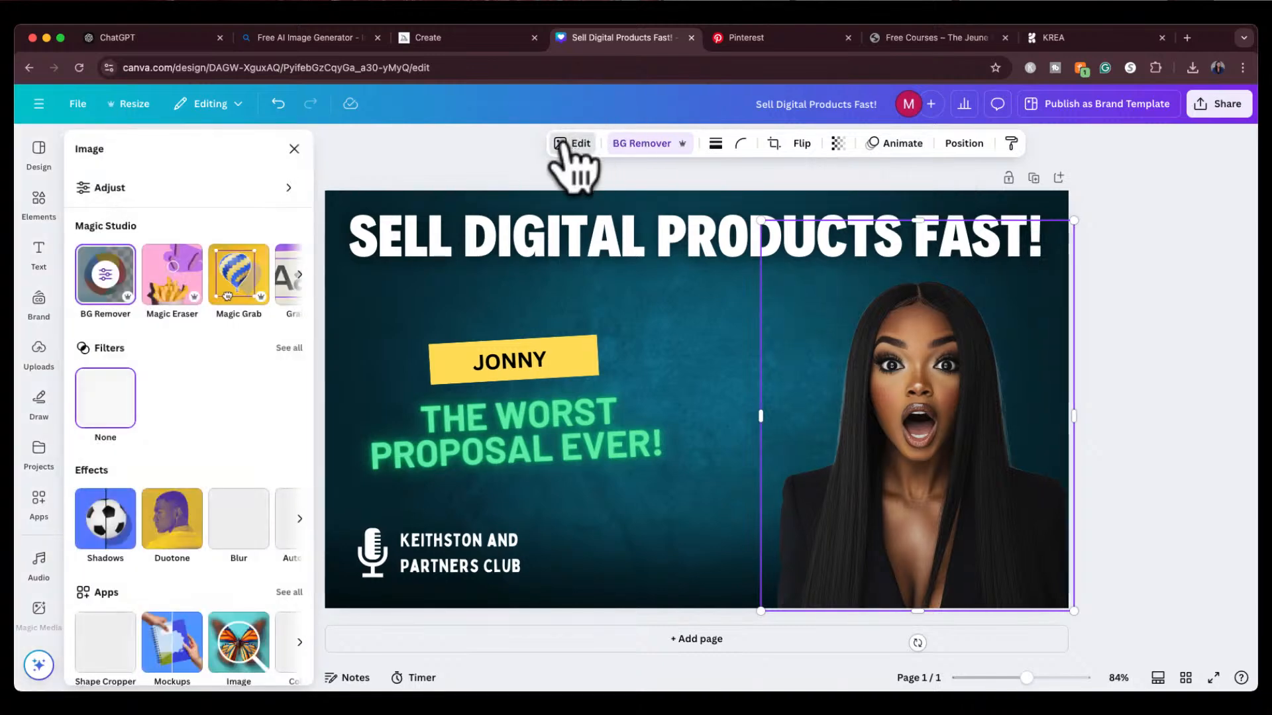
left_click(114, 528)
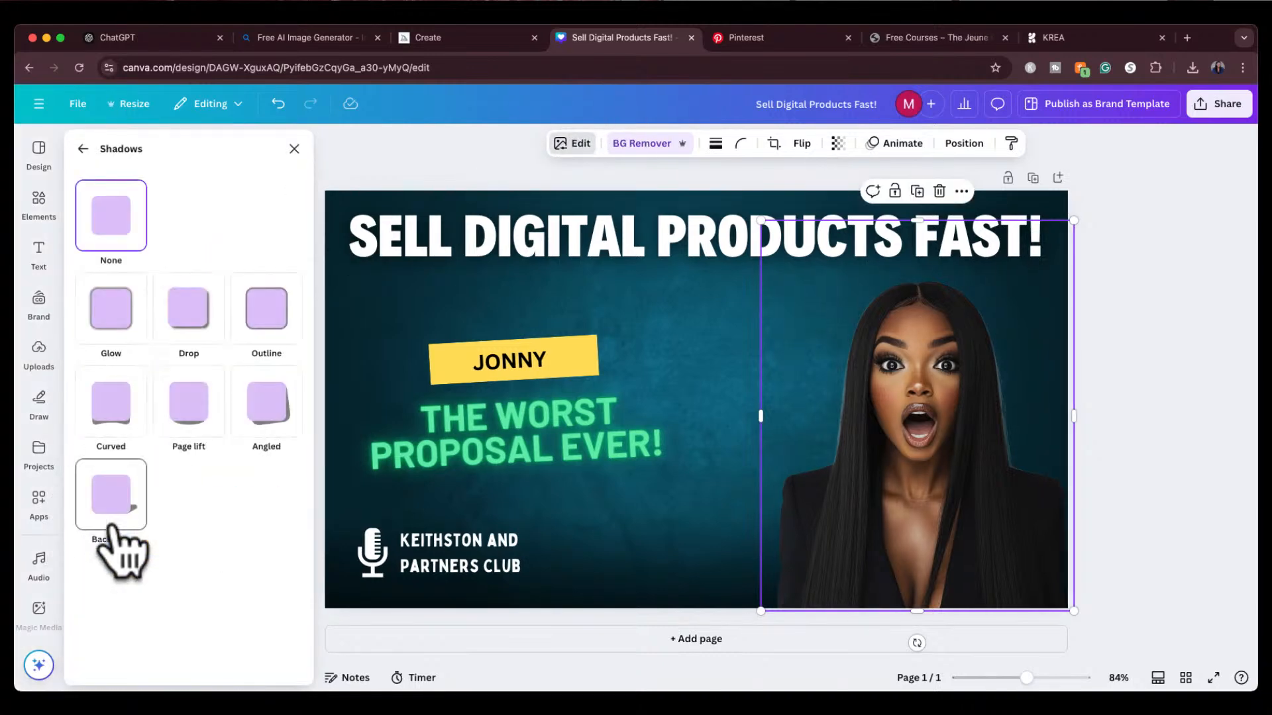
left_click(119, 339)
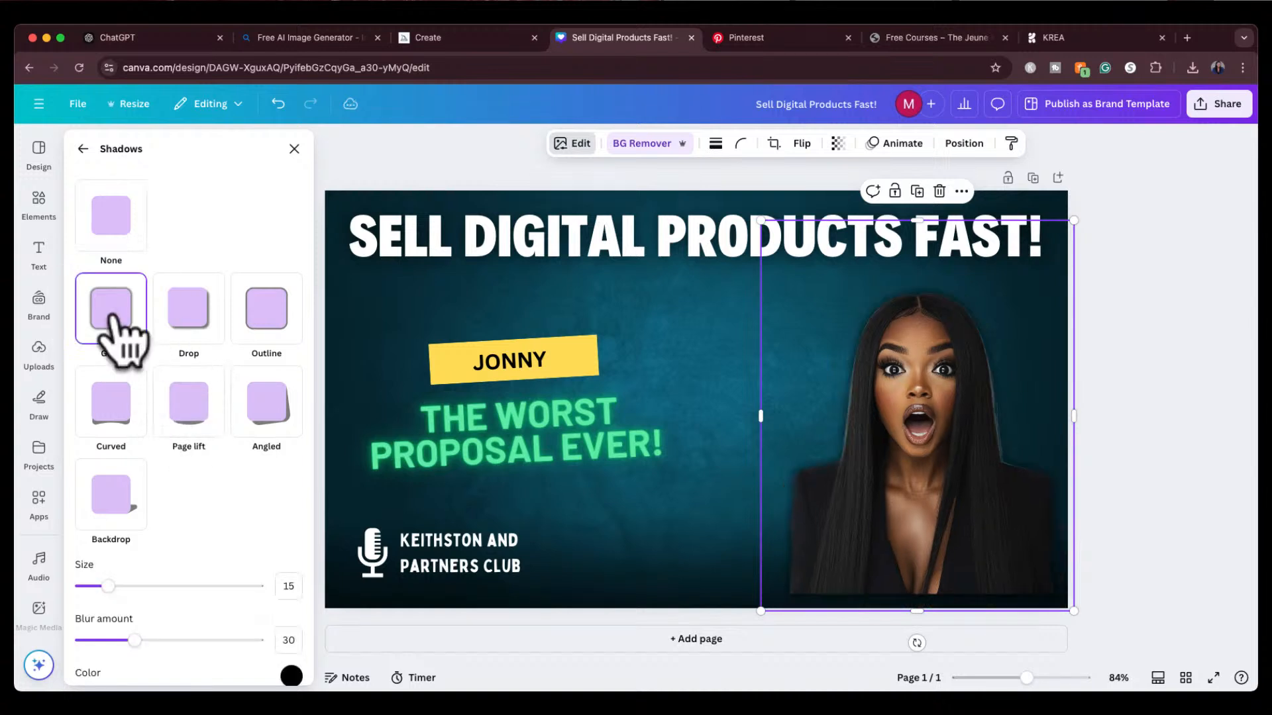
left_click(114, 497)
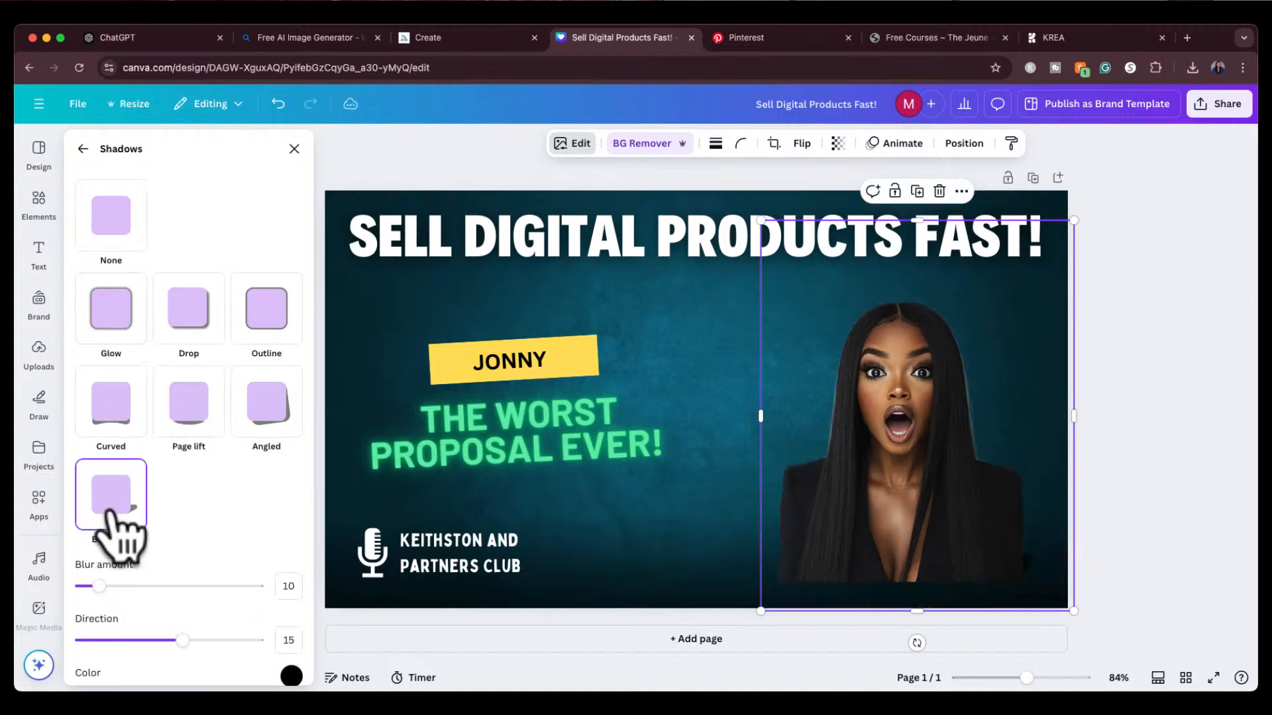
left_click(116, 229)
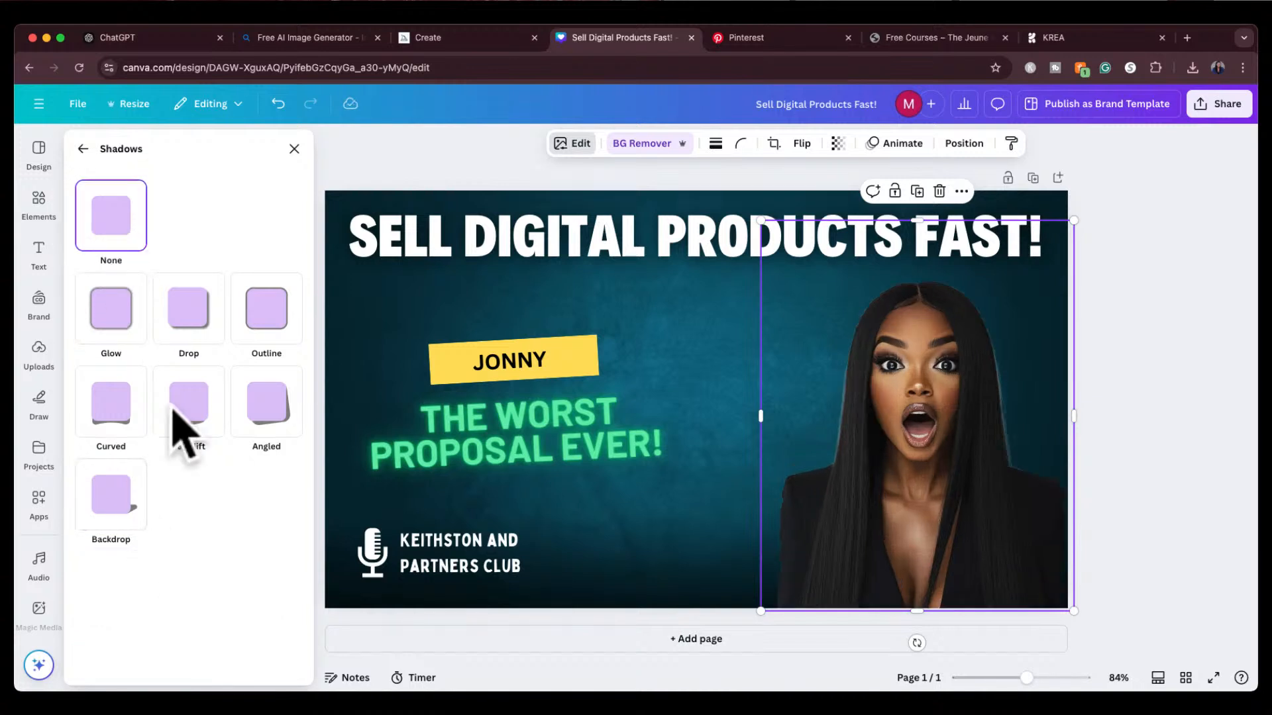
left_click(83, 149)
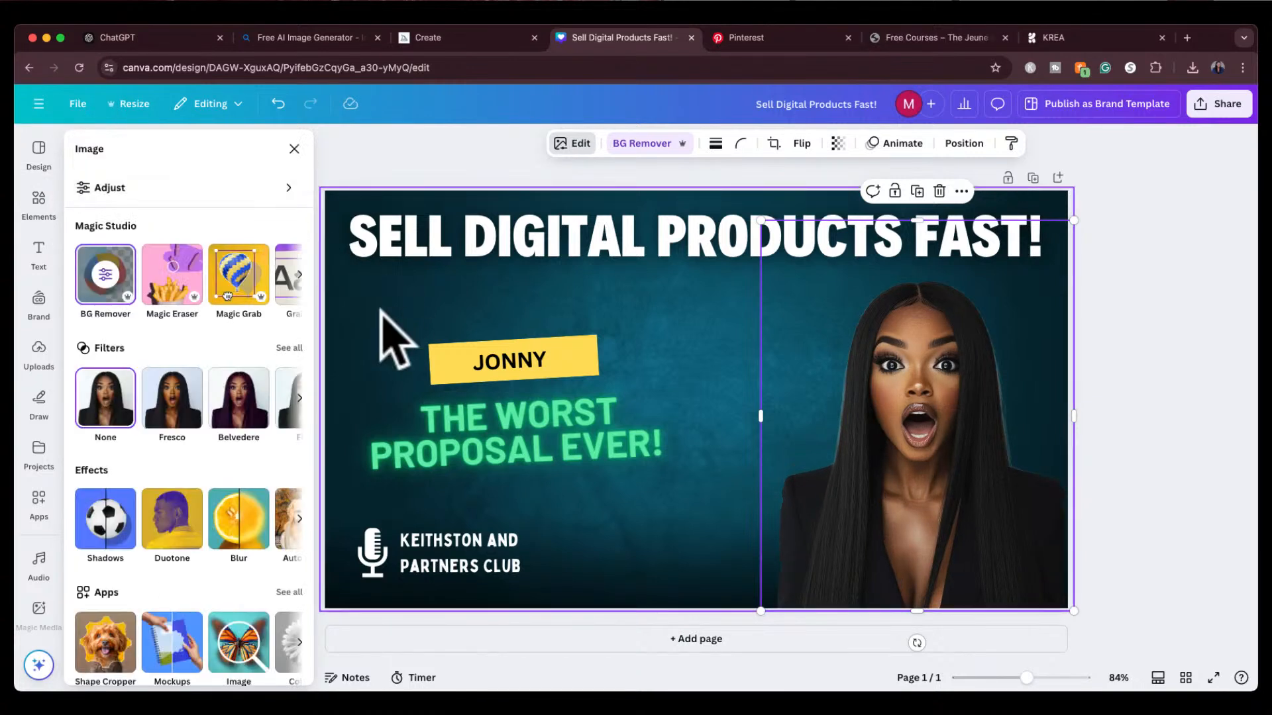
Step: Delete the teal background image and the purple gradient image beneath it from the thumbnail's layers
left_click(383, 339)
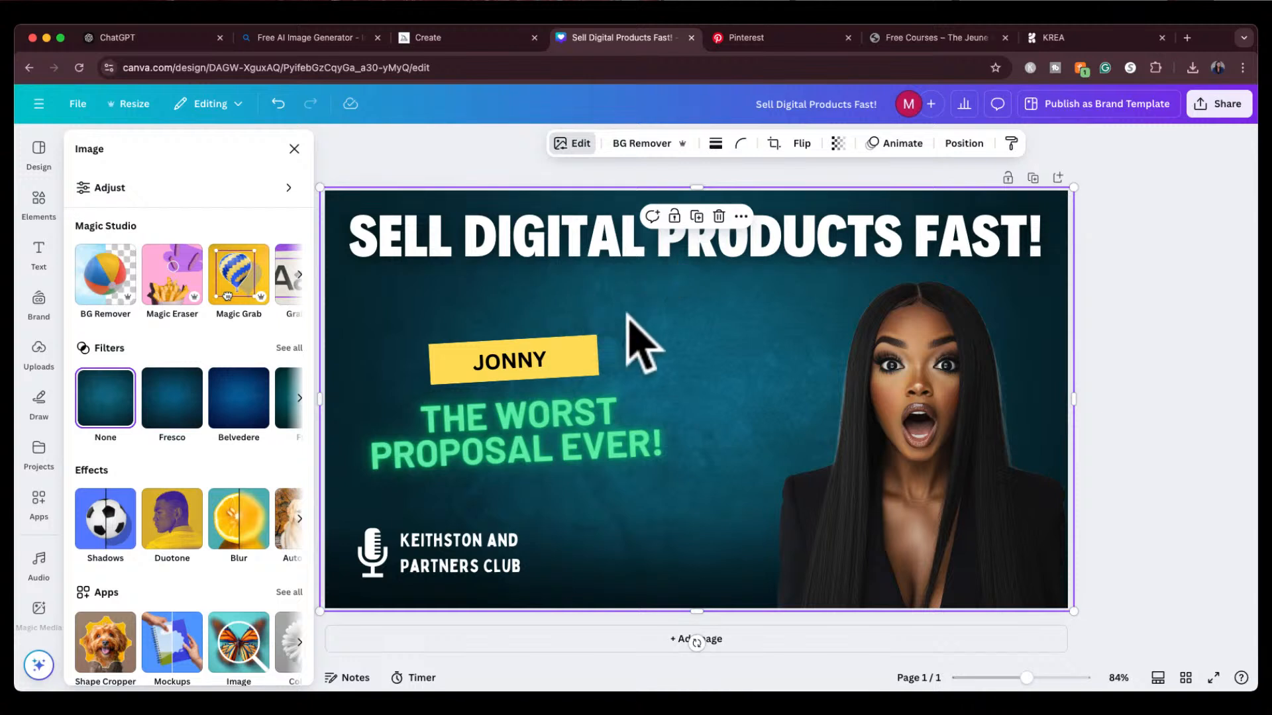
left_click(962, 145)
left_click(245, 185)
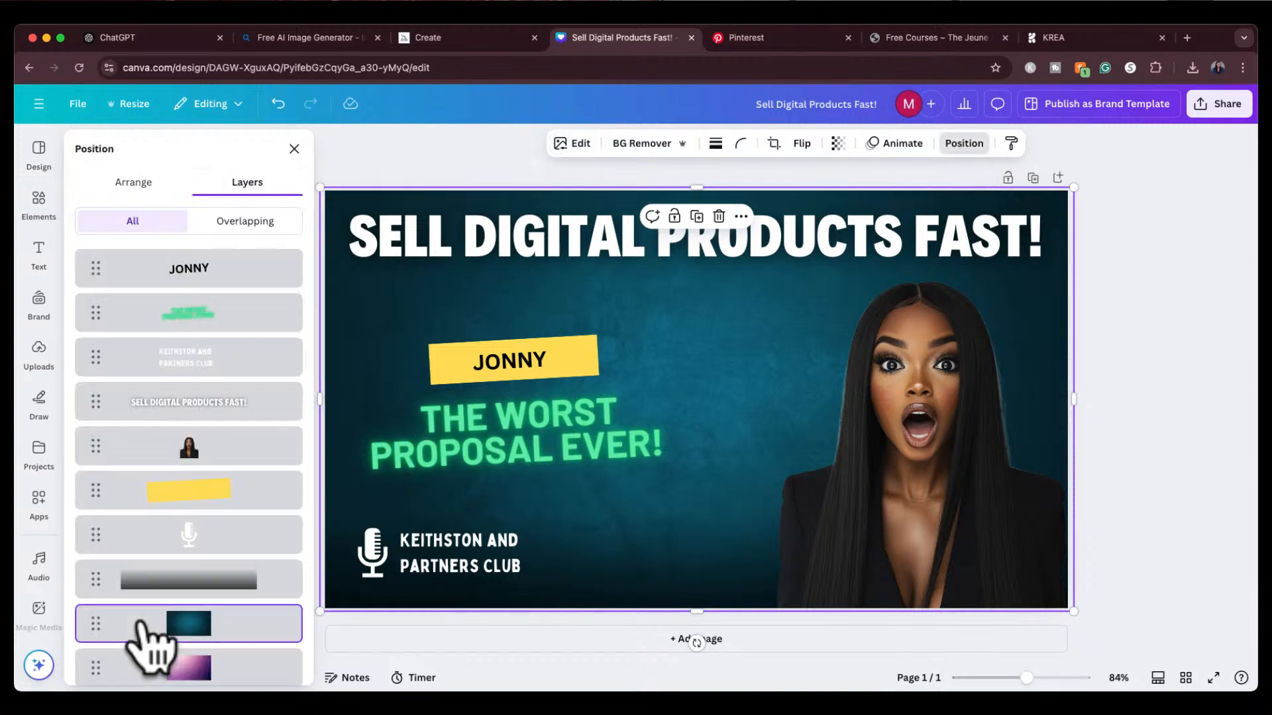
scroll(236, 629, "down", 2)
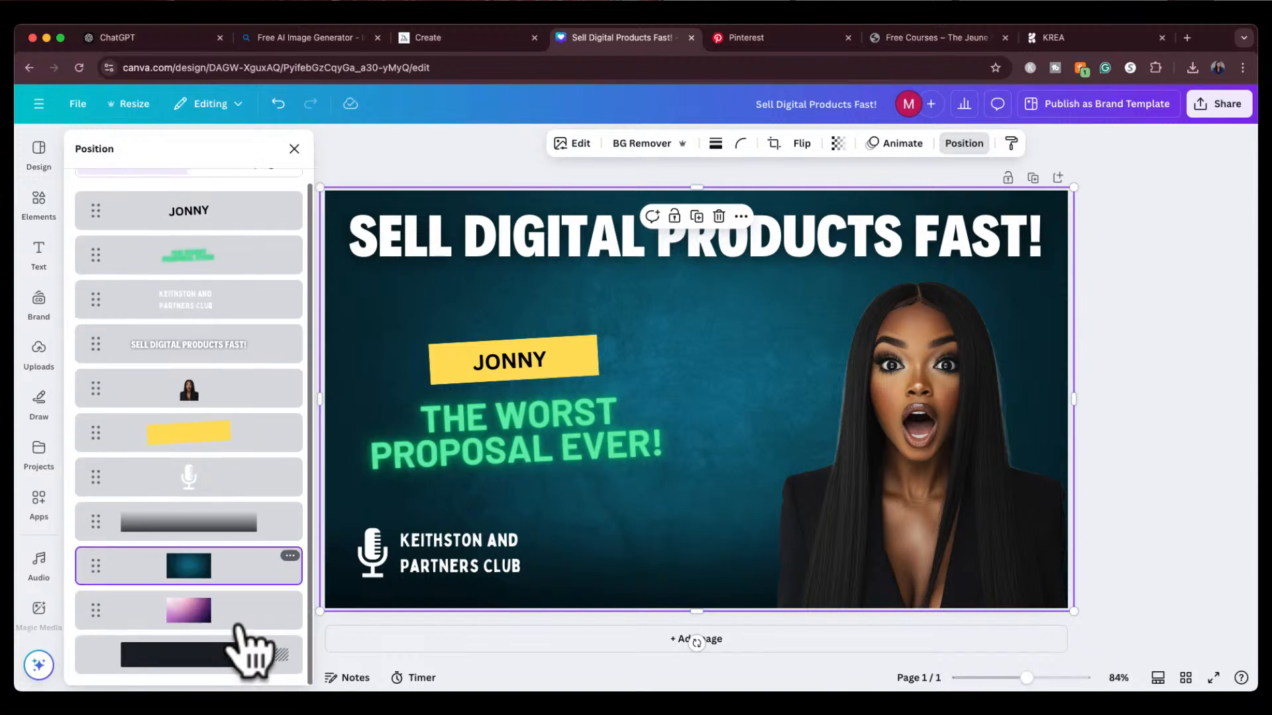
key("Delete")
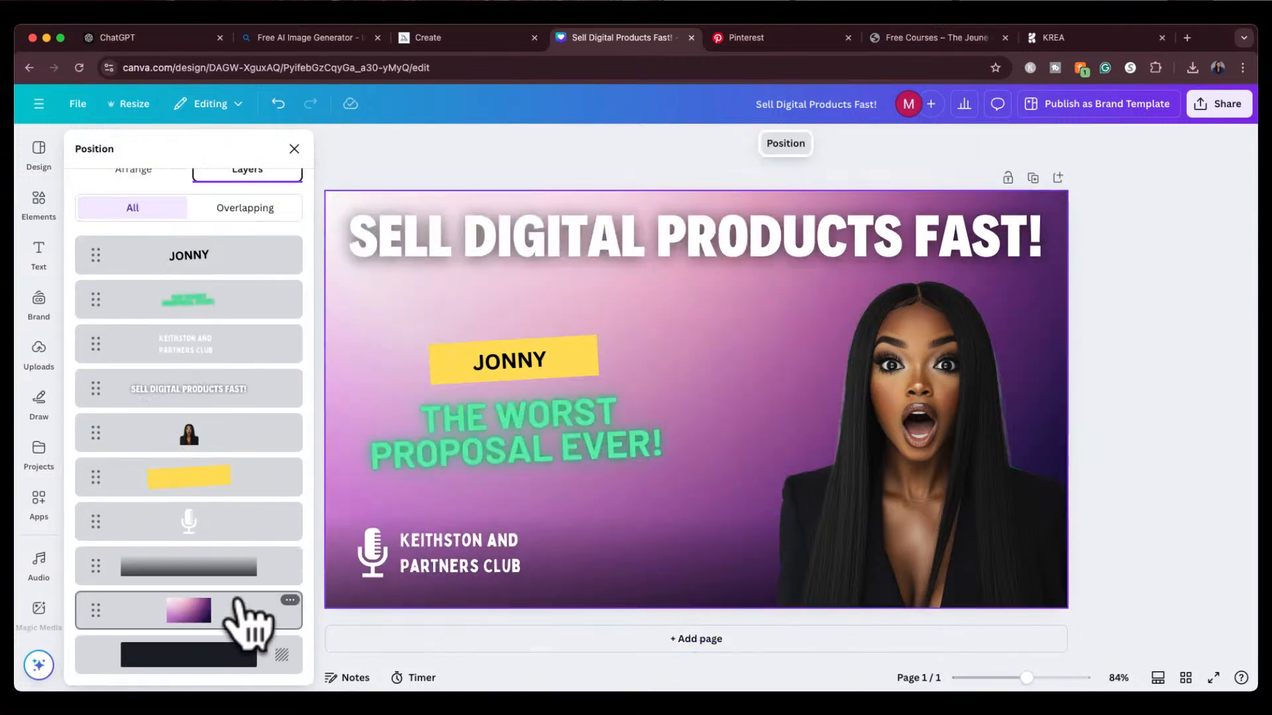
left_click(239, 603)
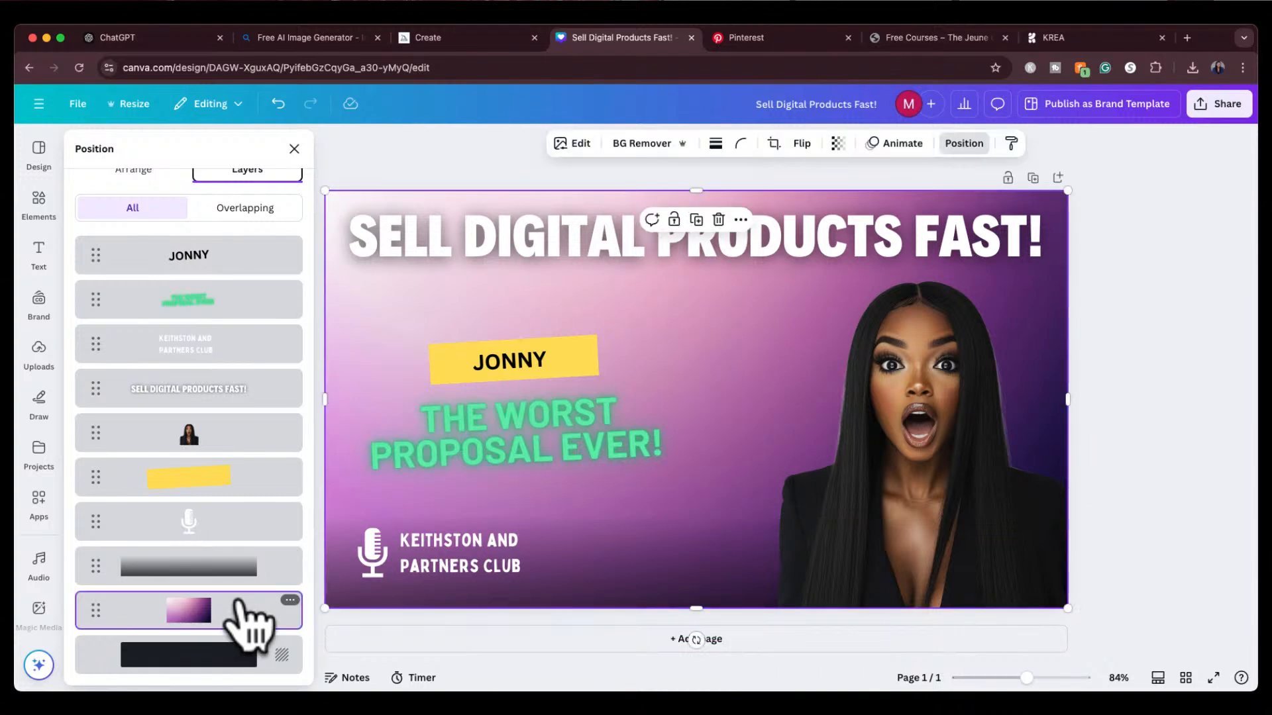
key("Delete")
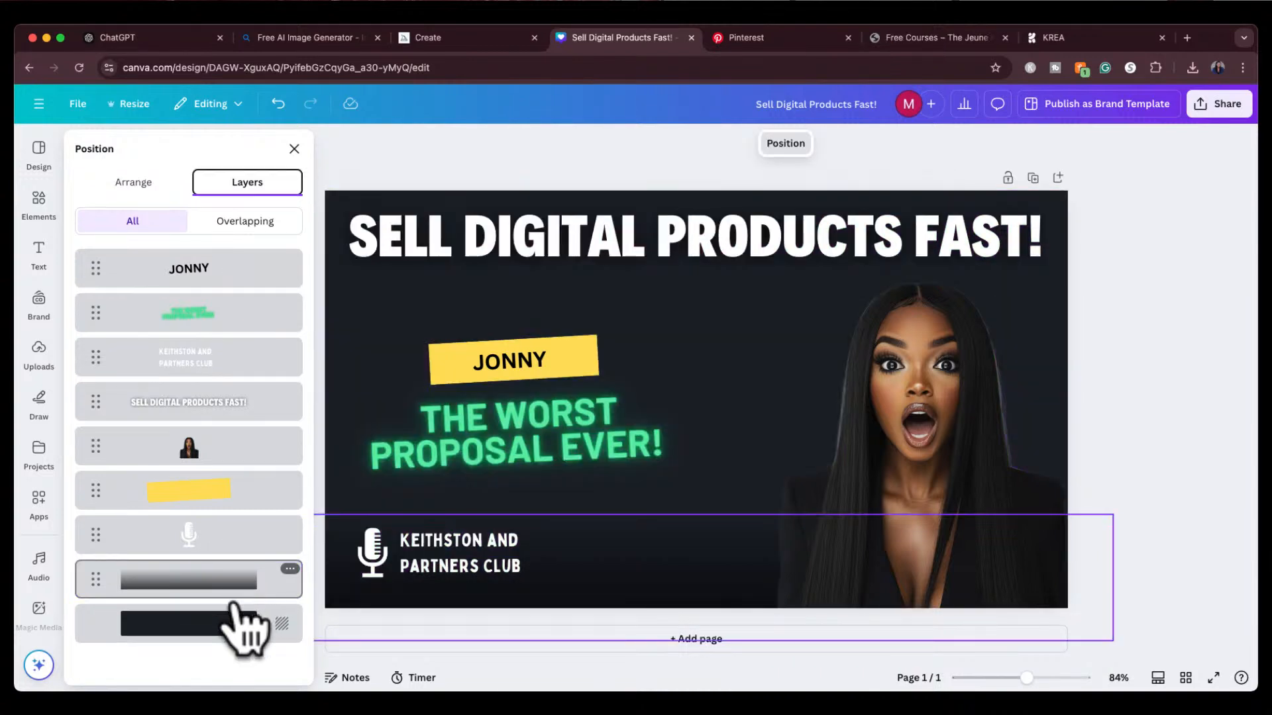
Step: Try the pale photo color on the page background, and set it to the medium gray solid color
left_click(235, 606)
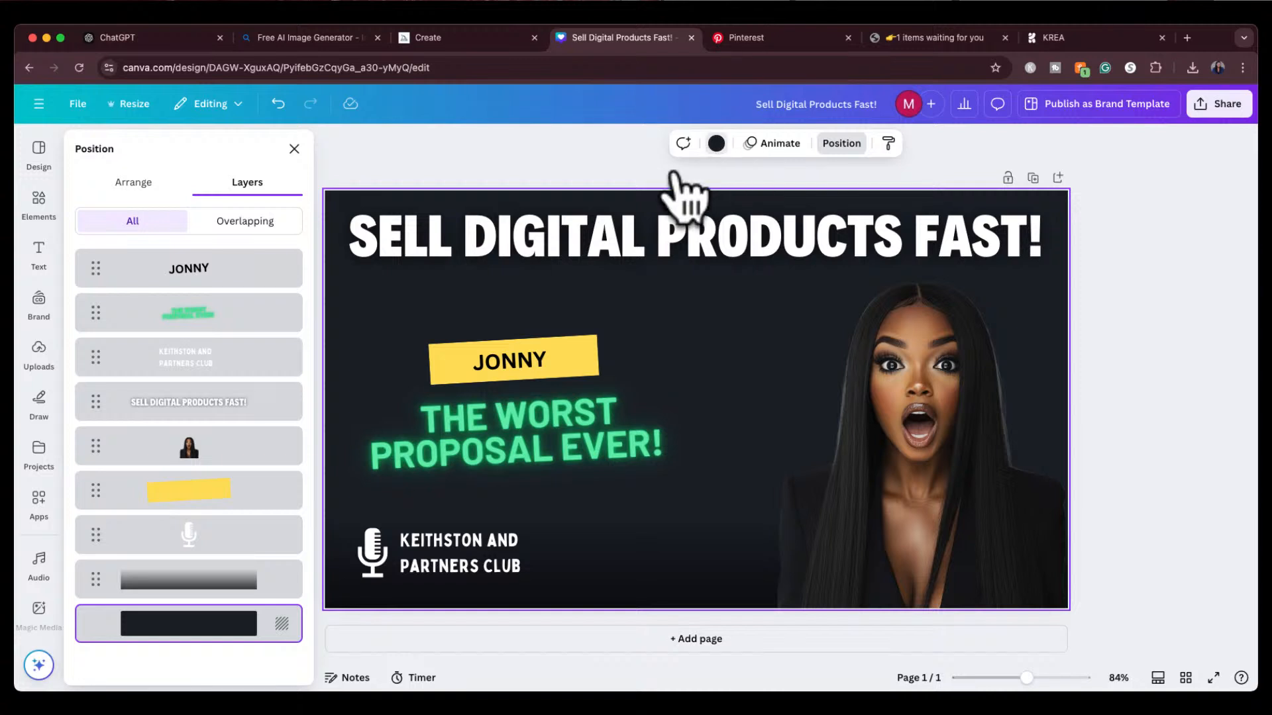
left_click(716, 143)
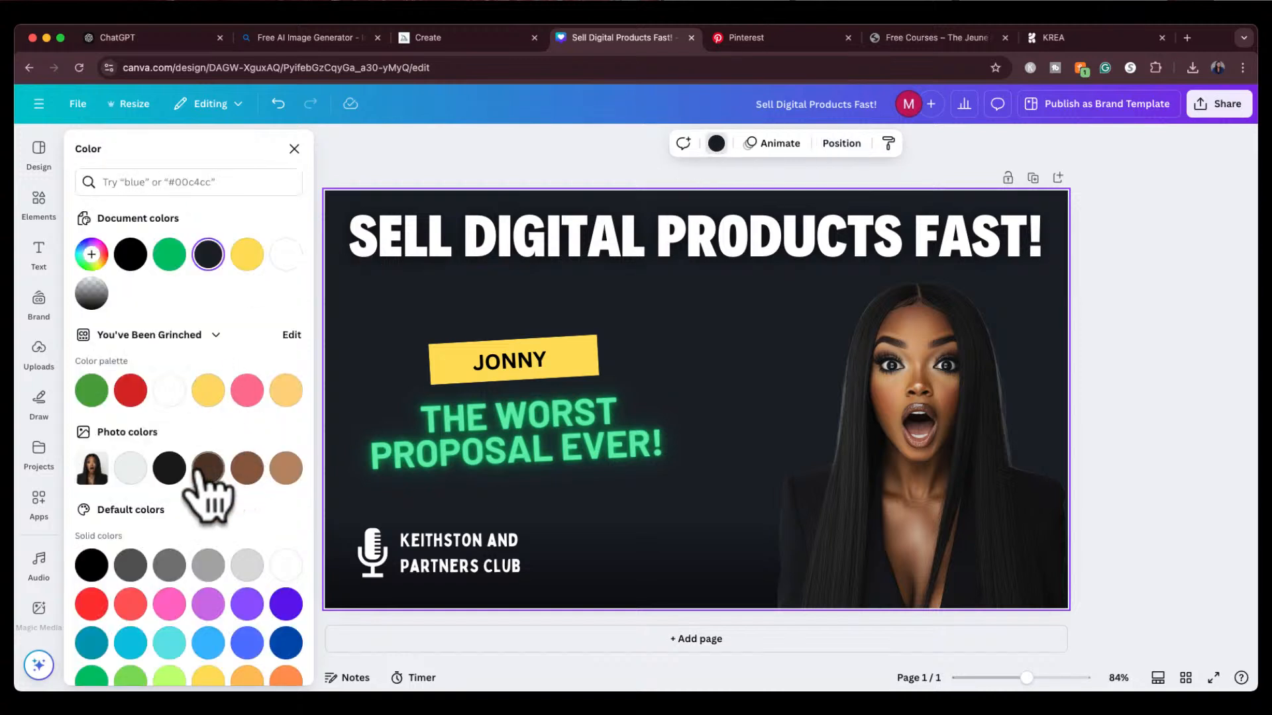
left_click(130, 469)
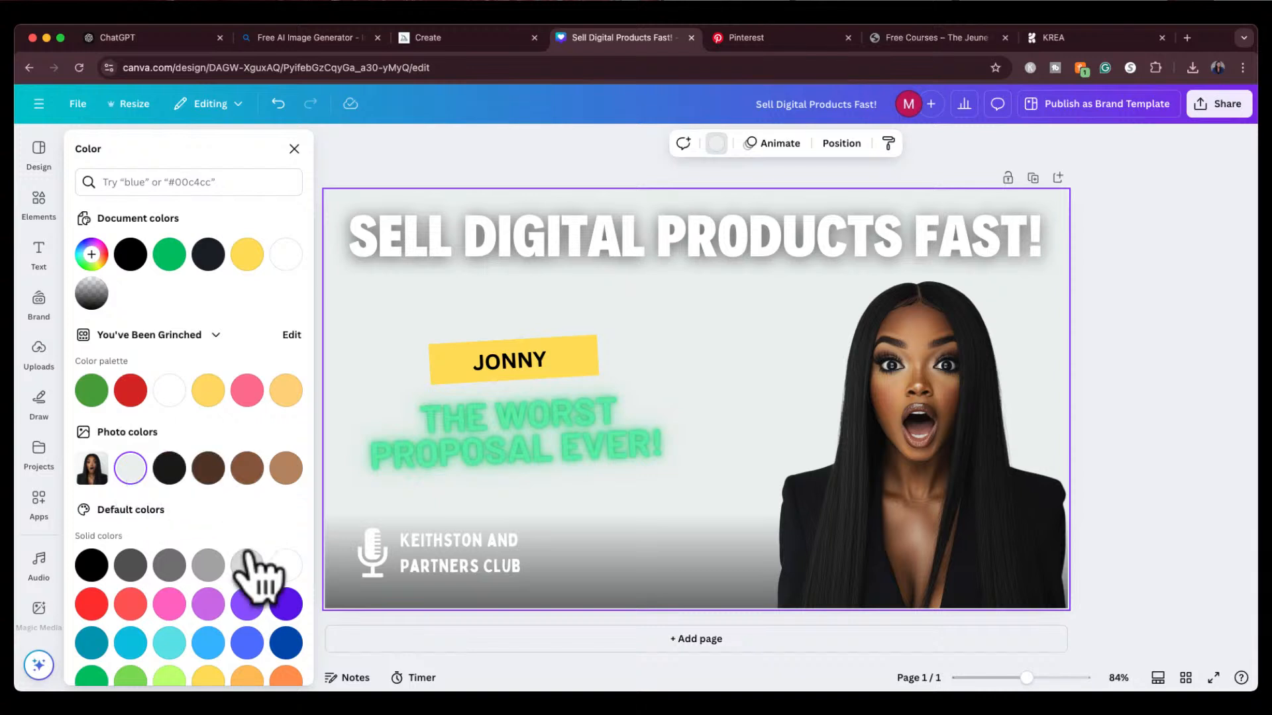
left_click(208, 565)
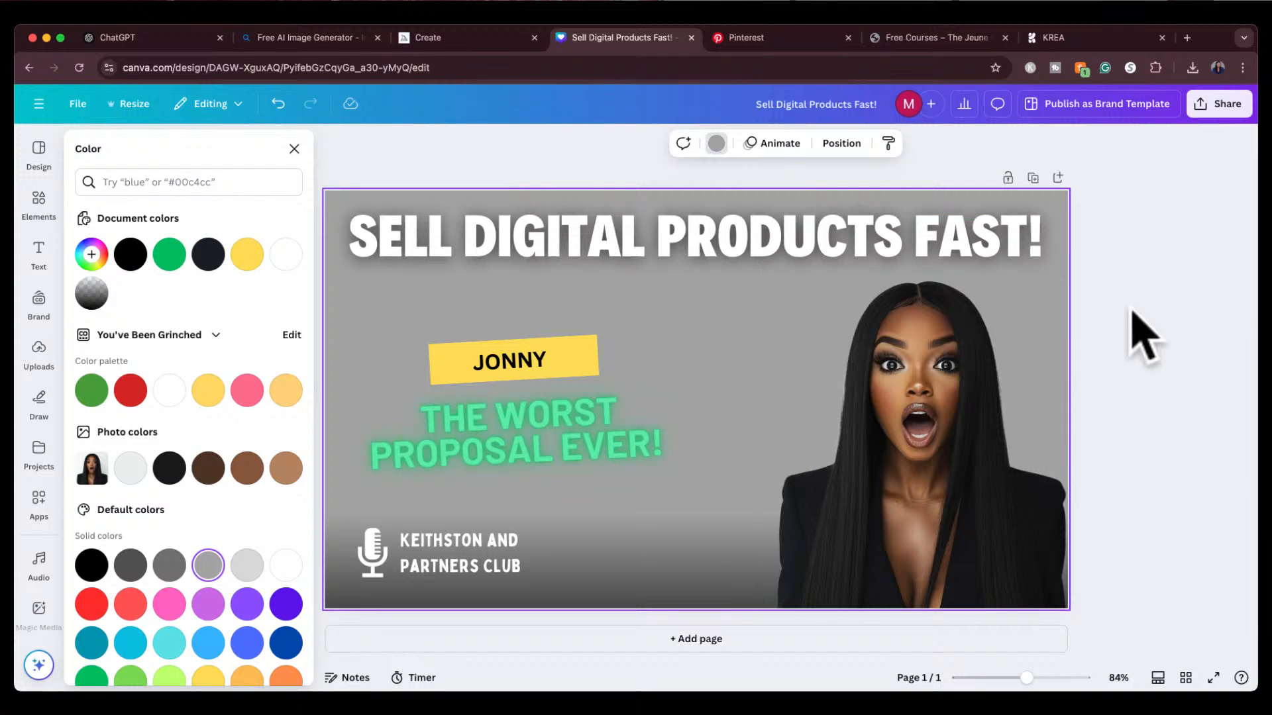
left_click(1154, 307)
left_click(511, 371)
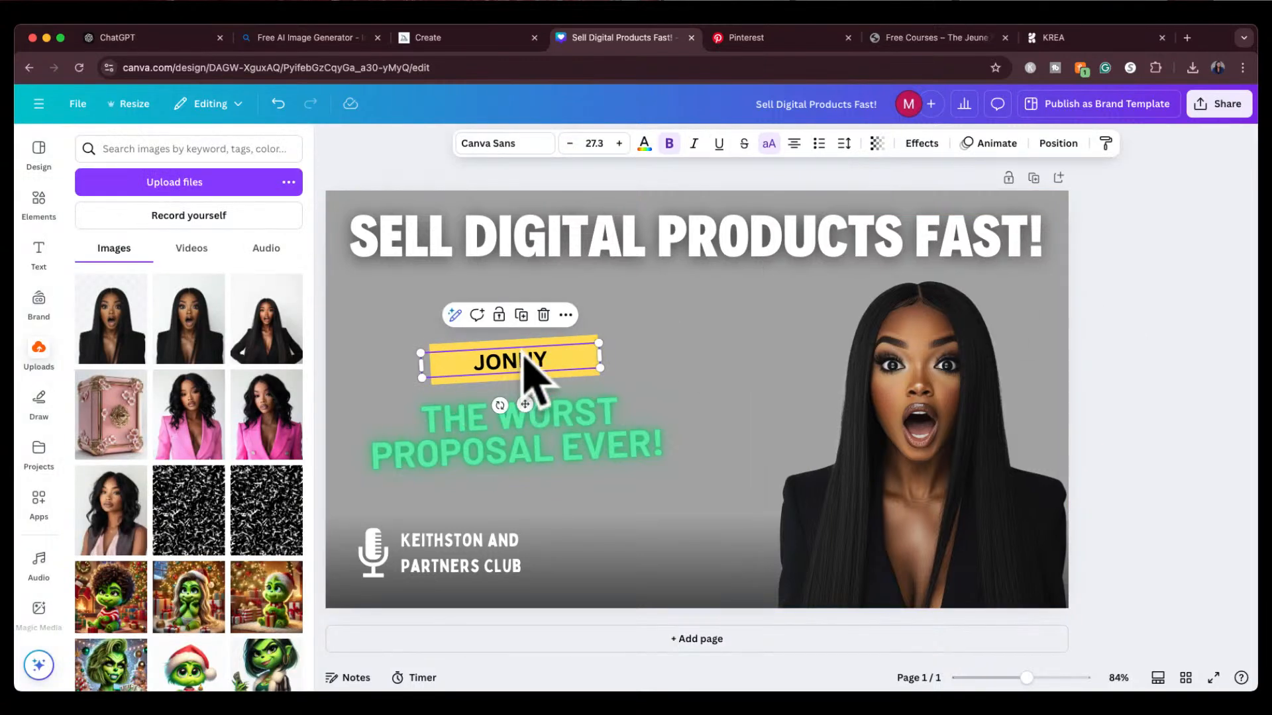
double_click(507, 363)
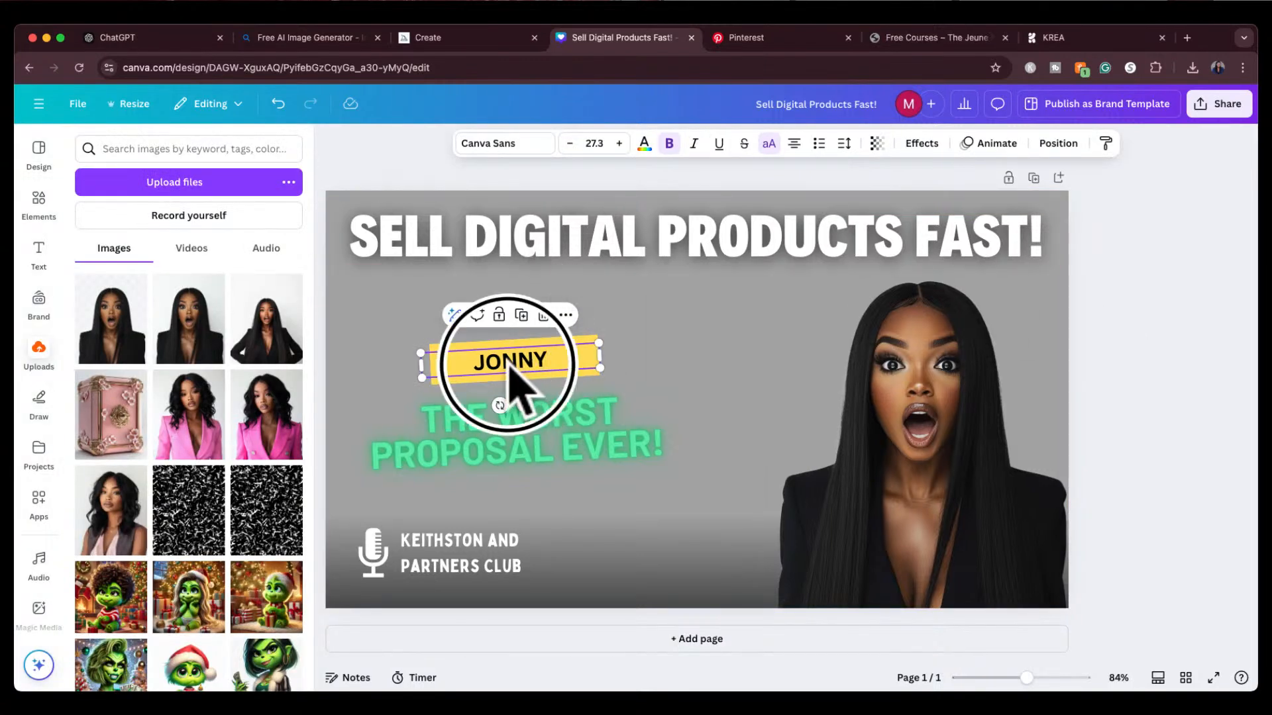
left_click(530, 455)
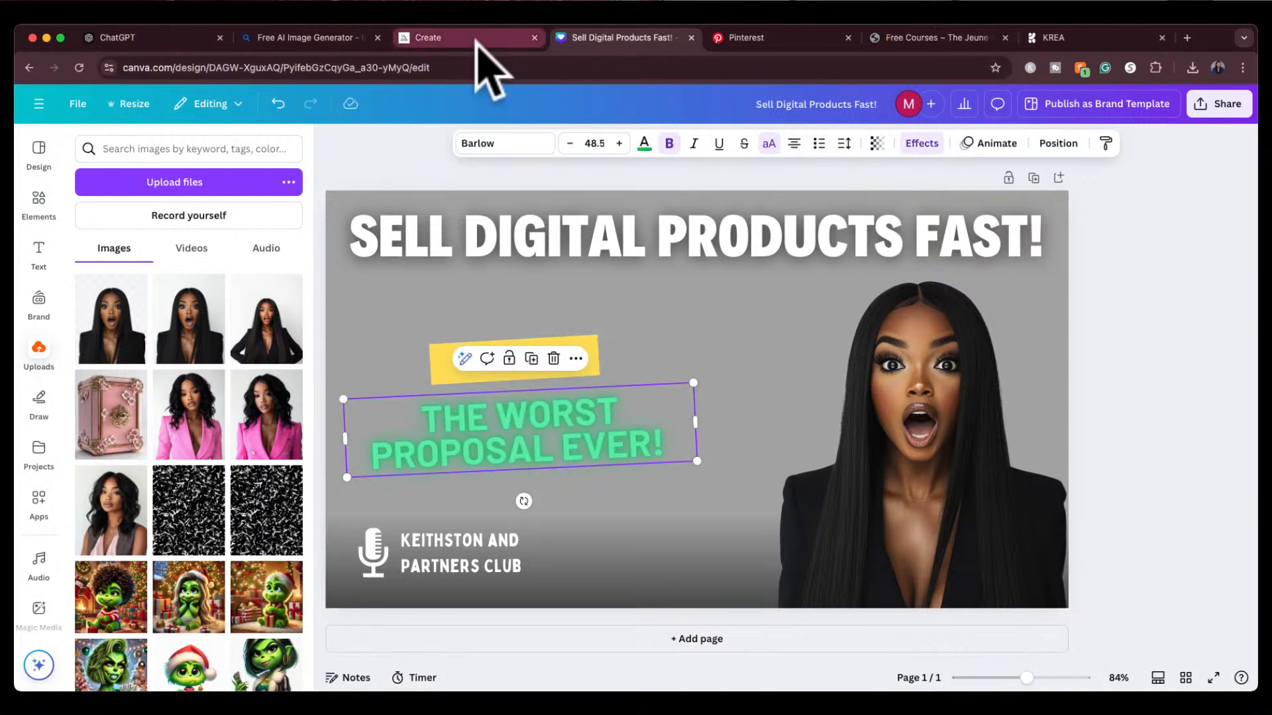
Step: Copy the thumbnail's headline, switch to ChatGPT and send the prompt "give me a tagline for : Sell Digital Products Fast!"
left_click(540, 219)
double_click(541, 225)
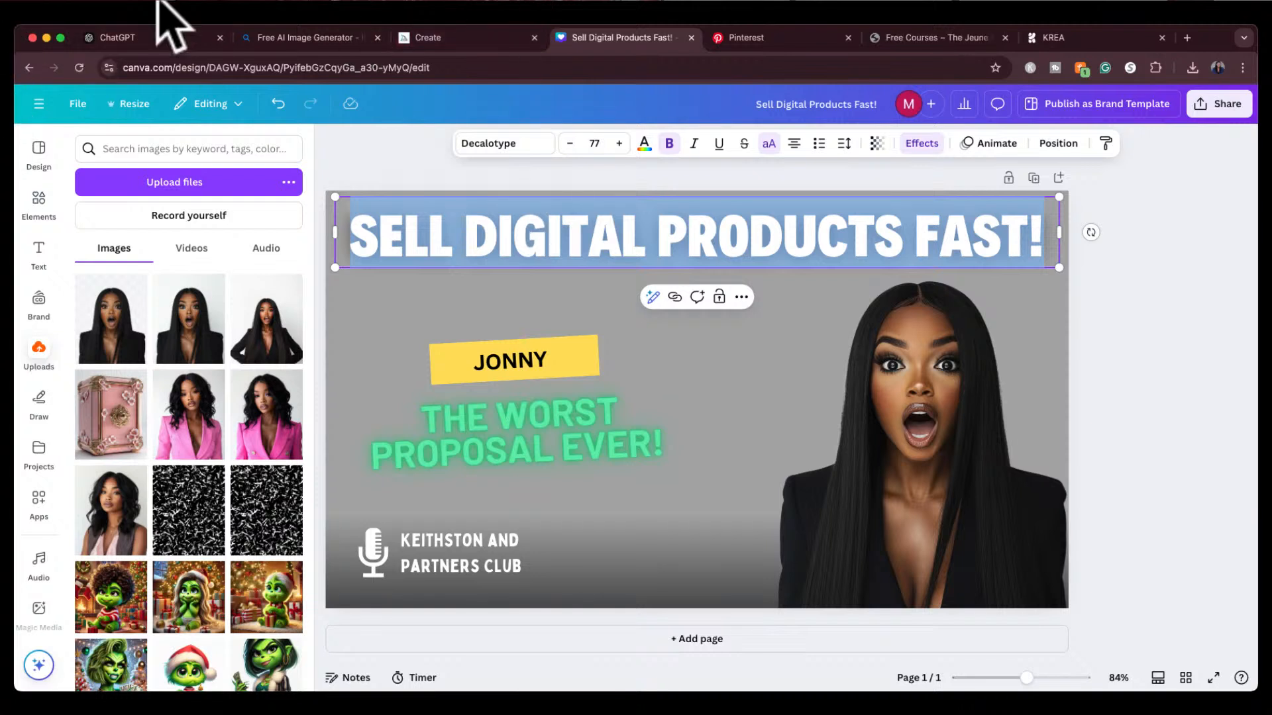
left_click(482, 38)
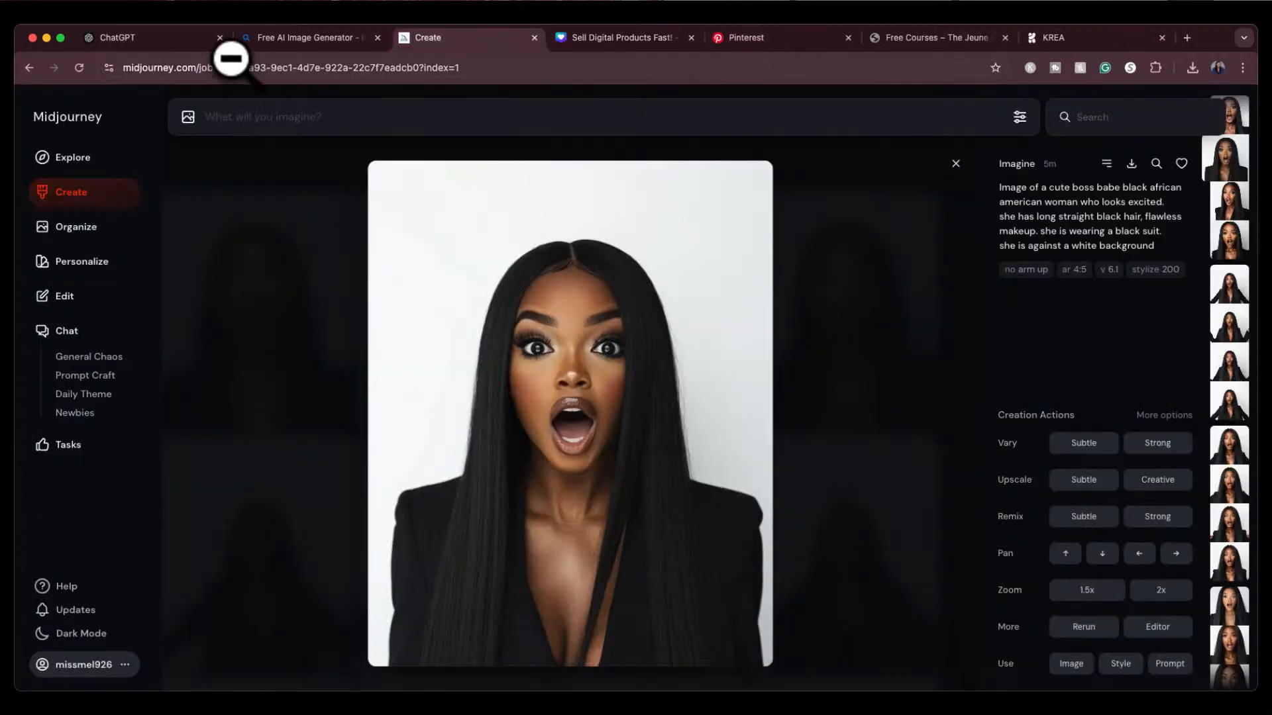
left_click(161, 39)
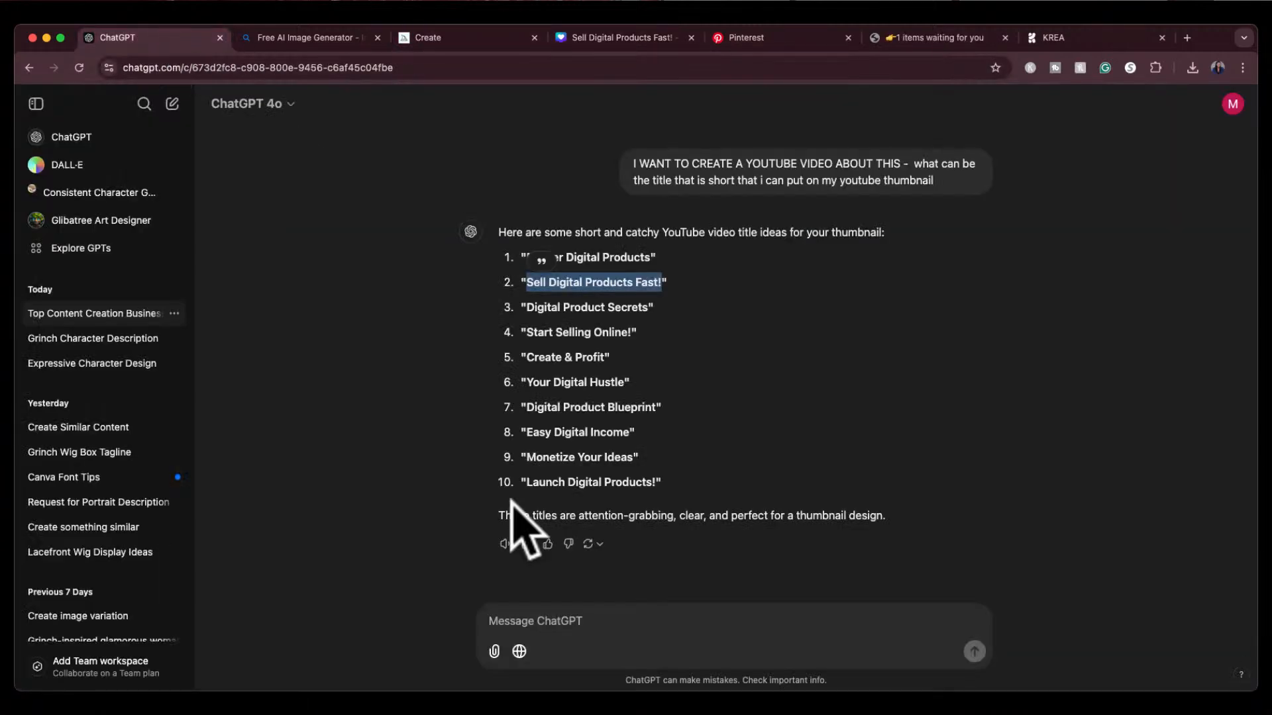
left_click(588, 620)
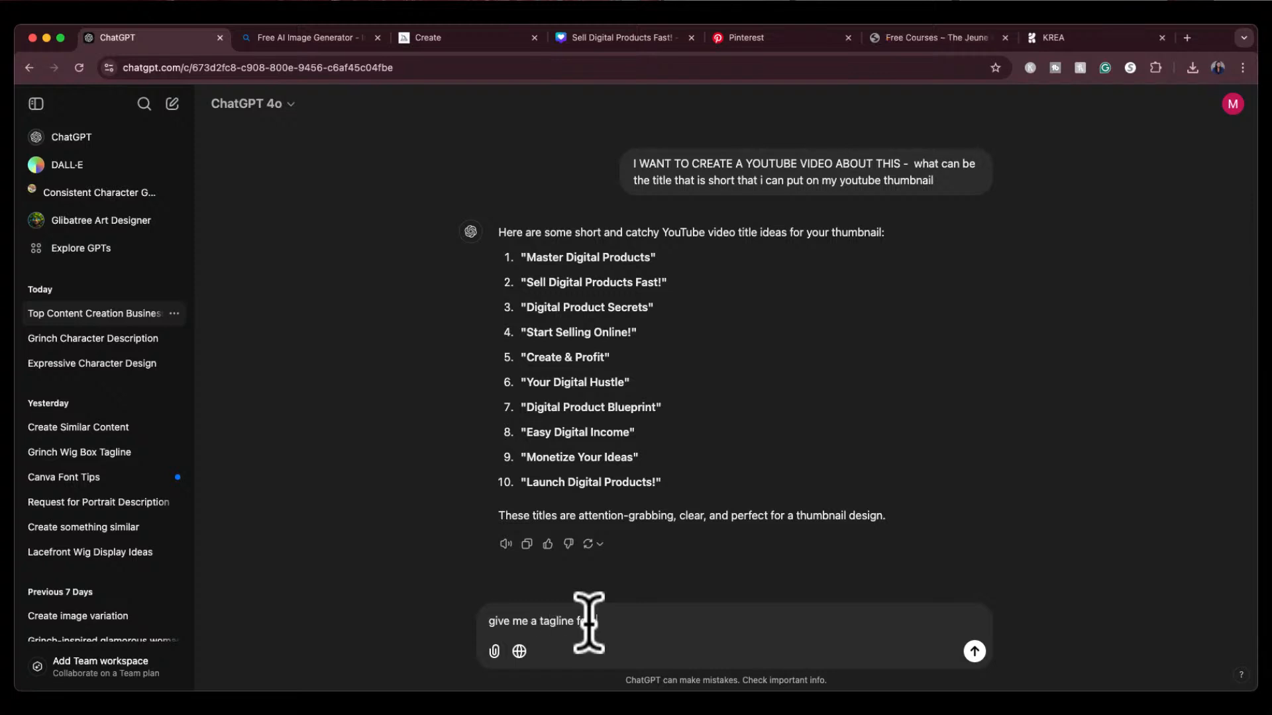
key("Return")
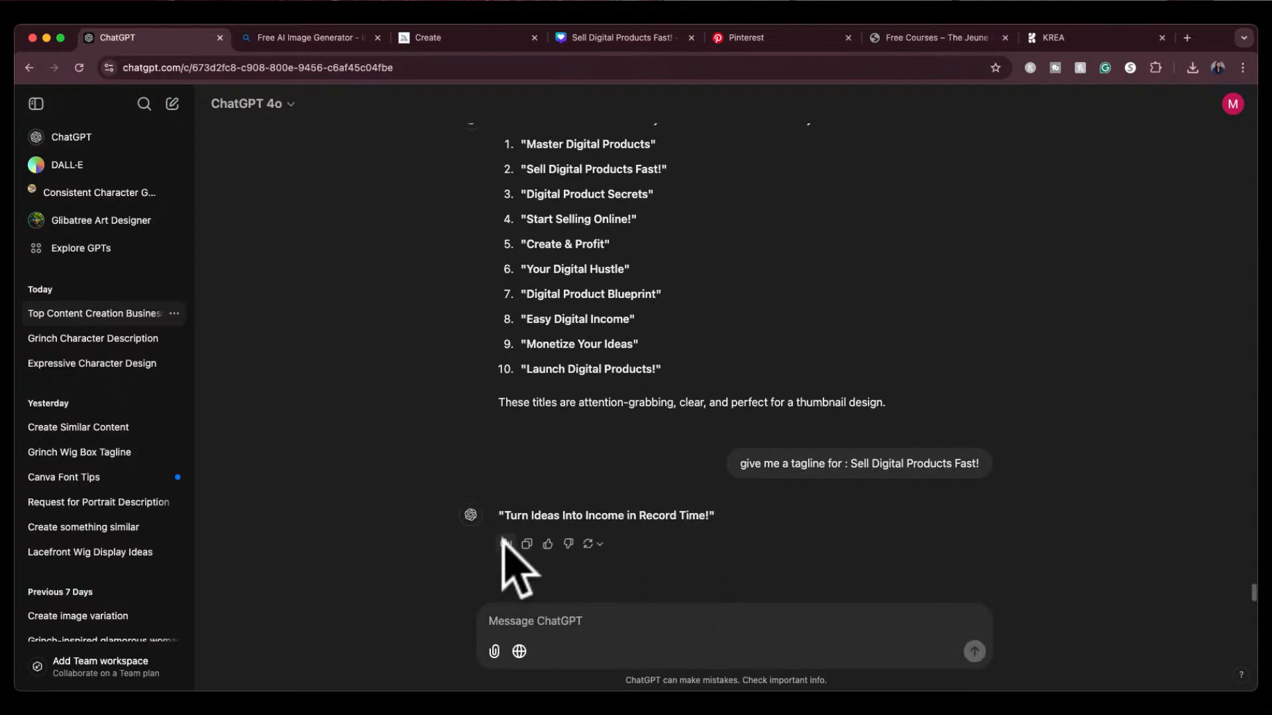
Step: Copy ChatGPT's tagline and replace the green text in the Canva thumbnail with "TURN IDEAS INTO INCOME IN RECORD TIME!"
left_click_drag(505, 514, 710, 514)
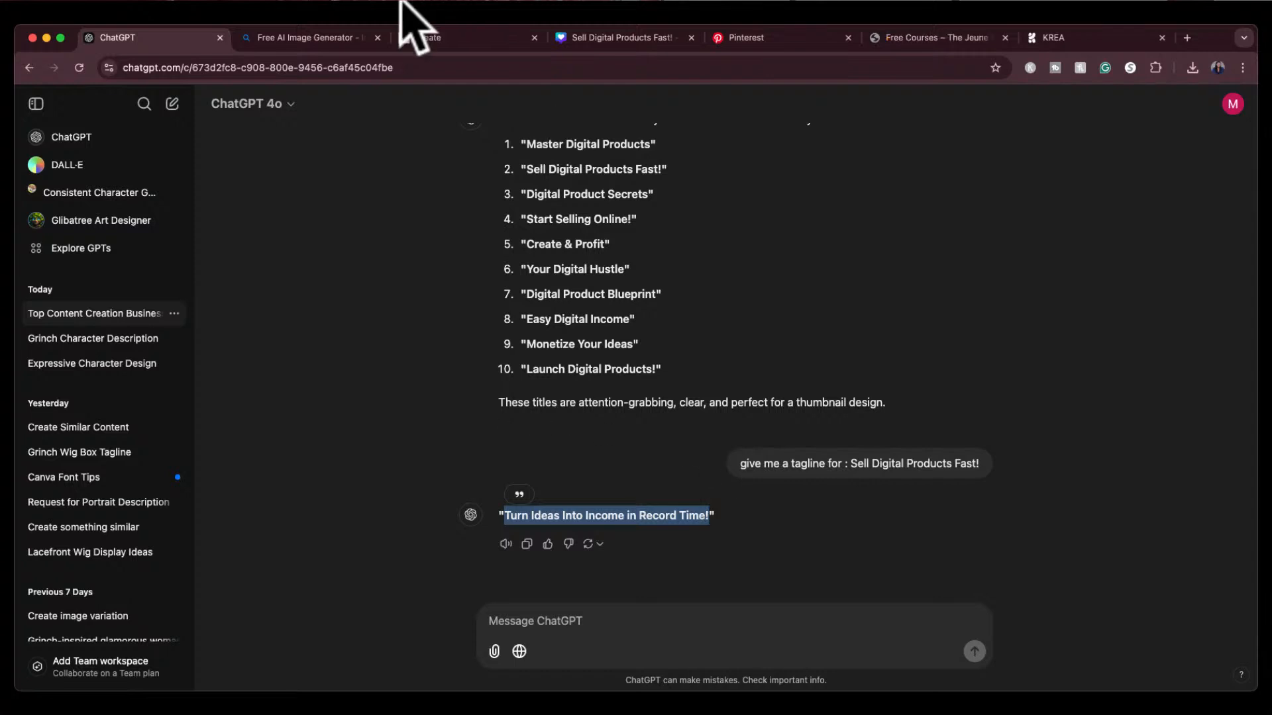
left_click(603, 38)
left_click(515, 418)
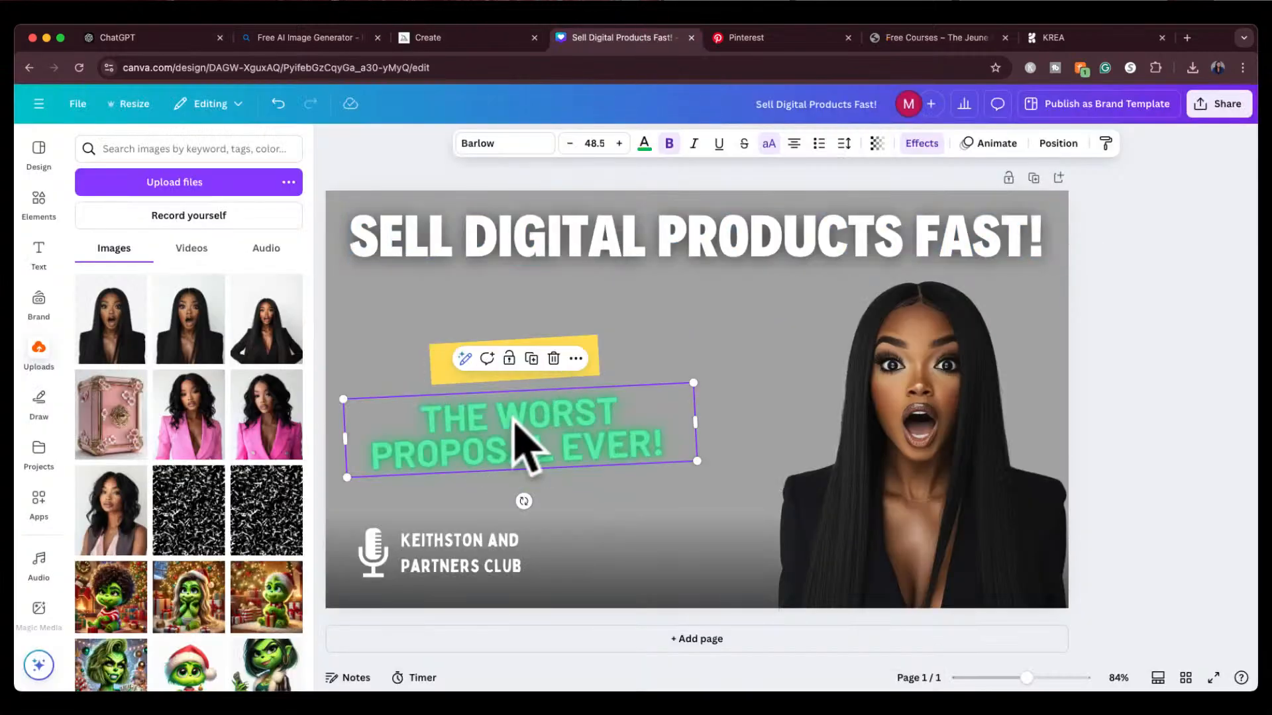
double_click(515, 419)
type("TURN IDEAS INTO INCOME IN RECORD TIME!")
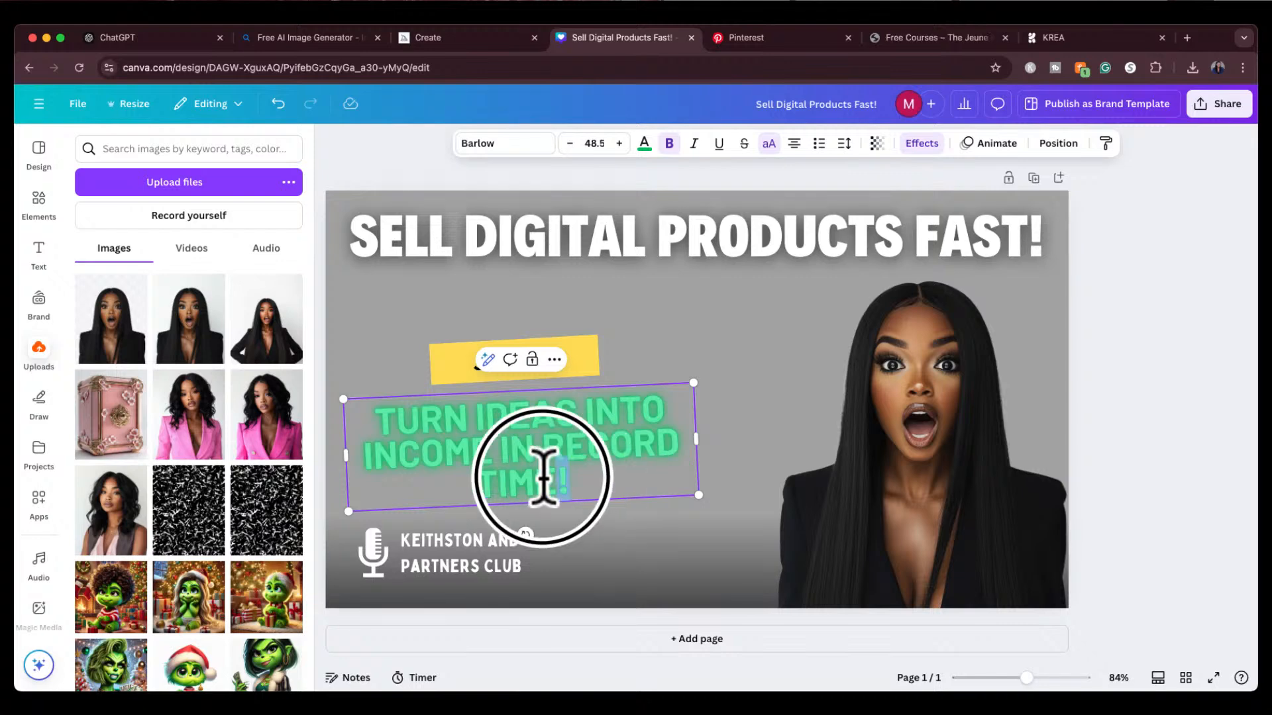
Step: Change the entire tagline's text color from the color palette to white
triple_click(352, 406)
left_click(644, 145)
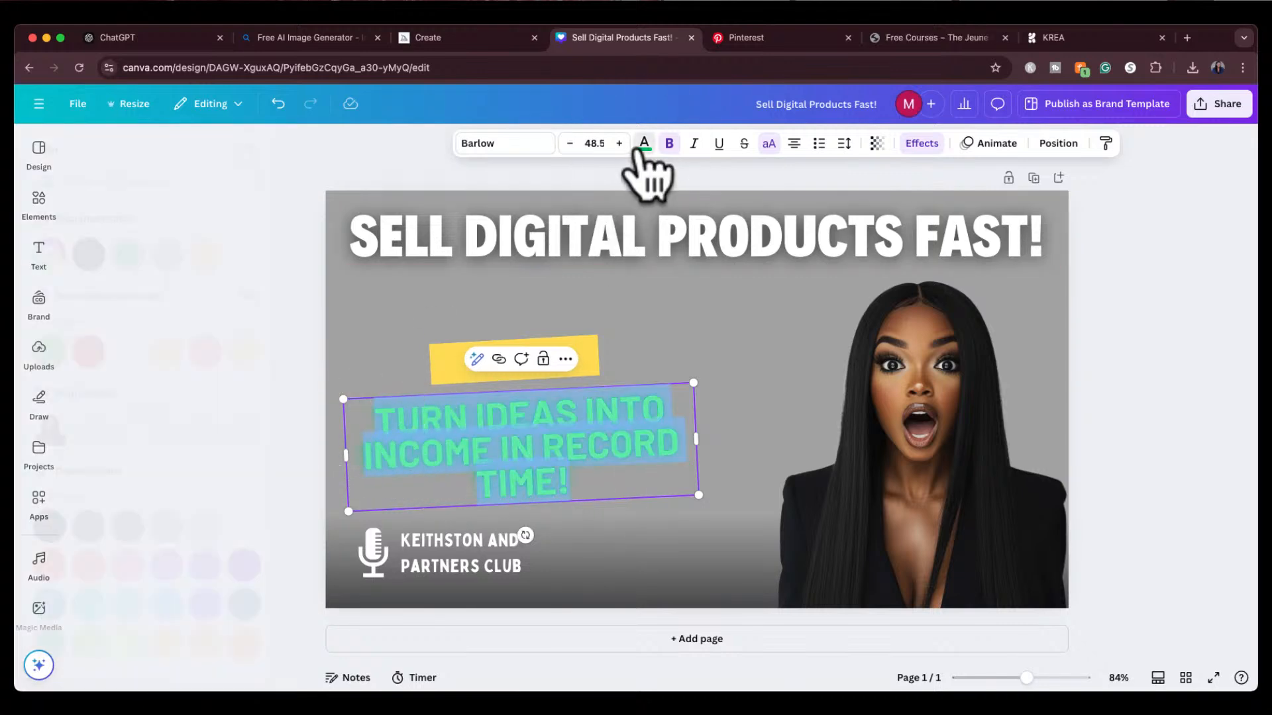
left_click(169, 352)
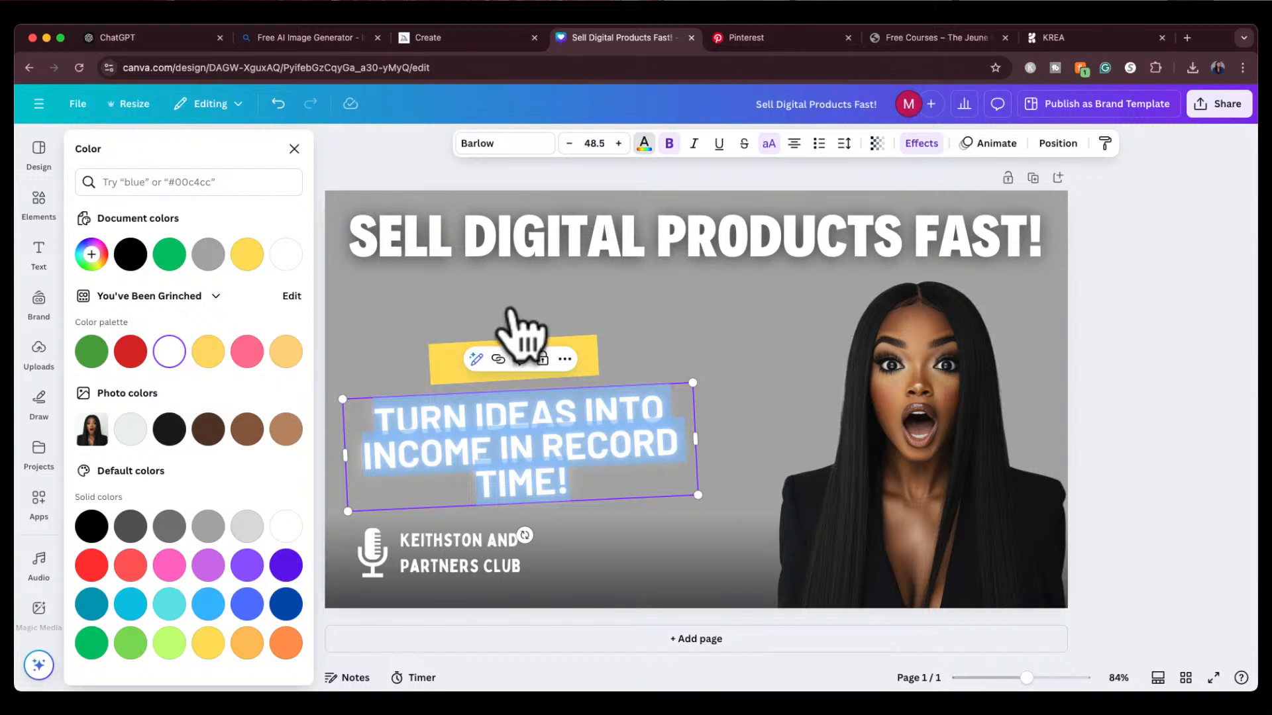
left_click(1121, 331)
left_click(1155, 308)
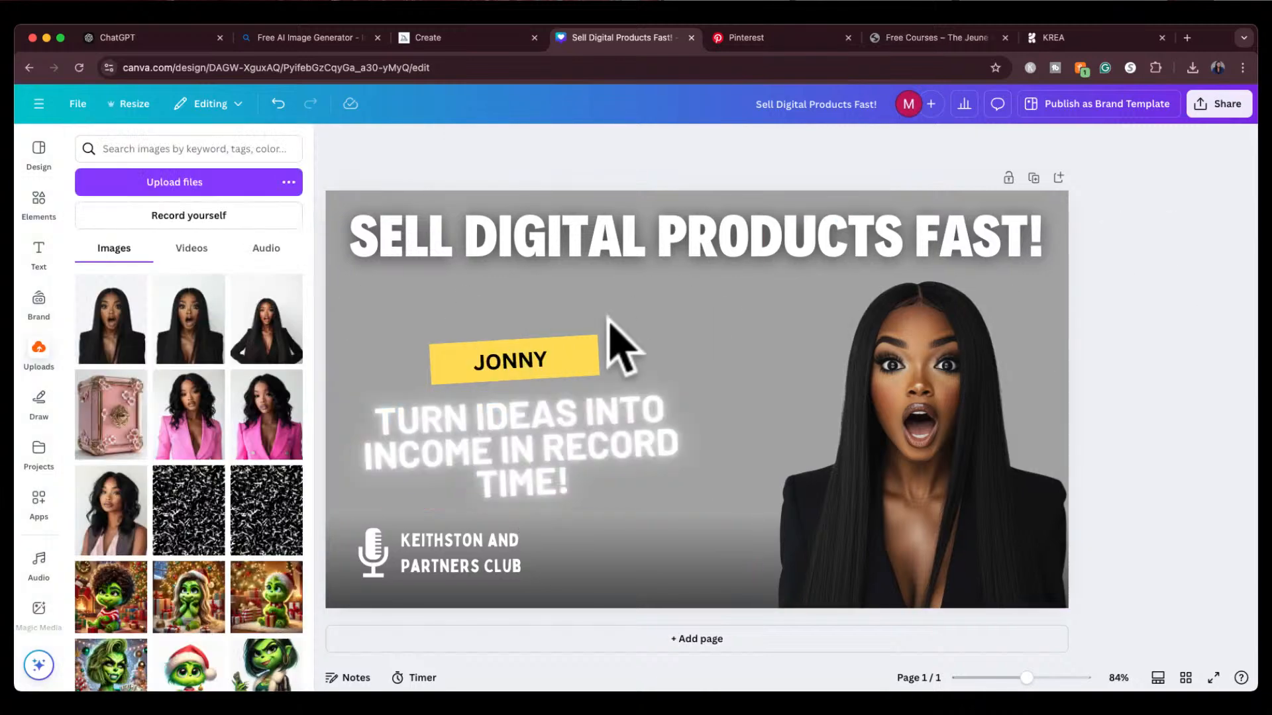
Step: Delete the name text, its yellow box, the "Keithston and Partners Club" text and the microphone icon from the thumbnail
left_click(530, 361)
key("Delete")
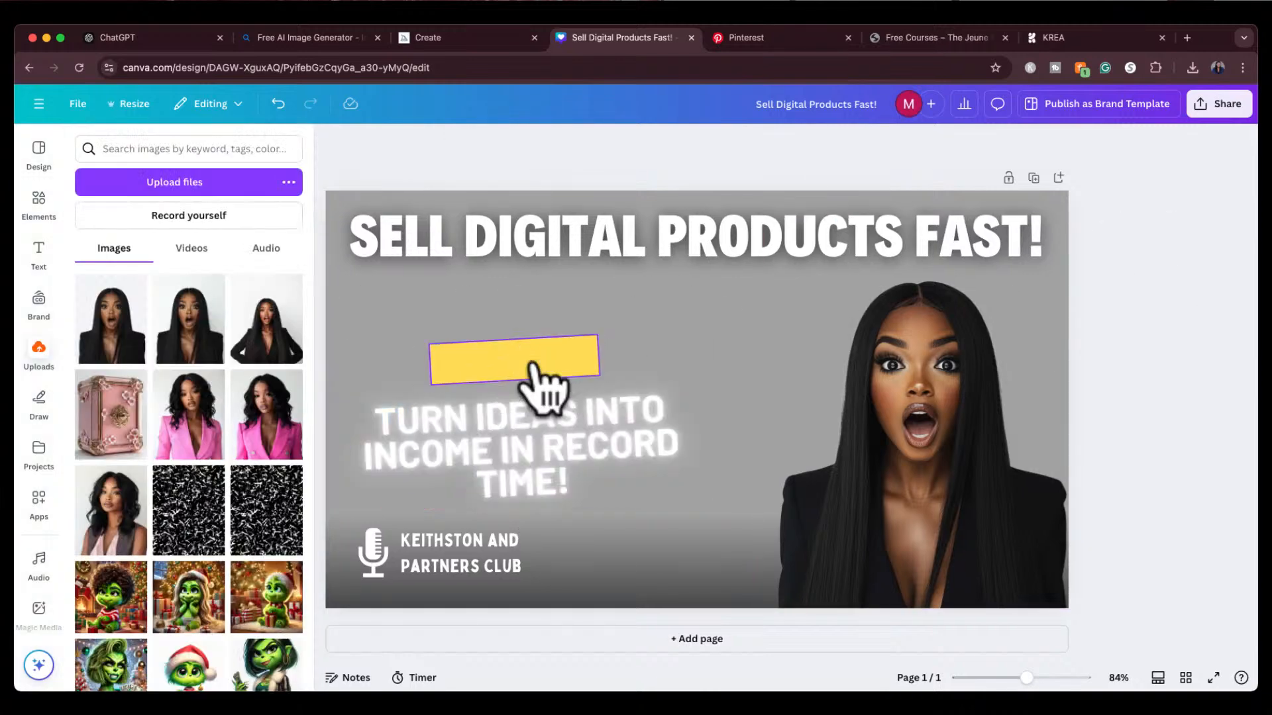
left_click(538, 371)
key("Delete")
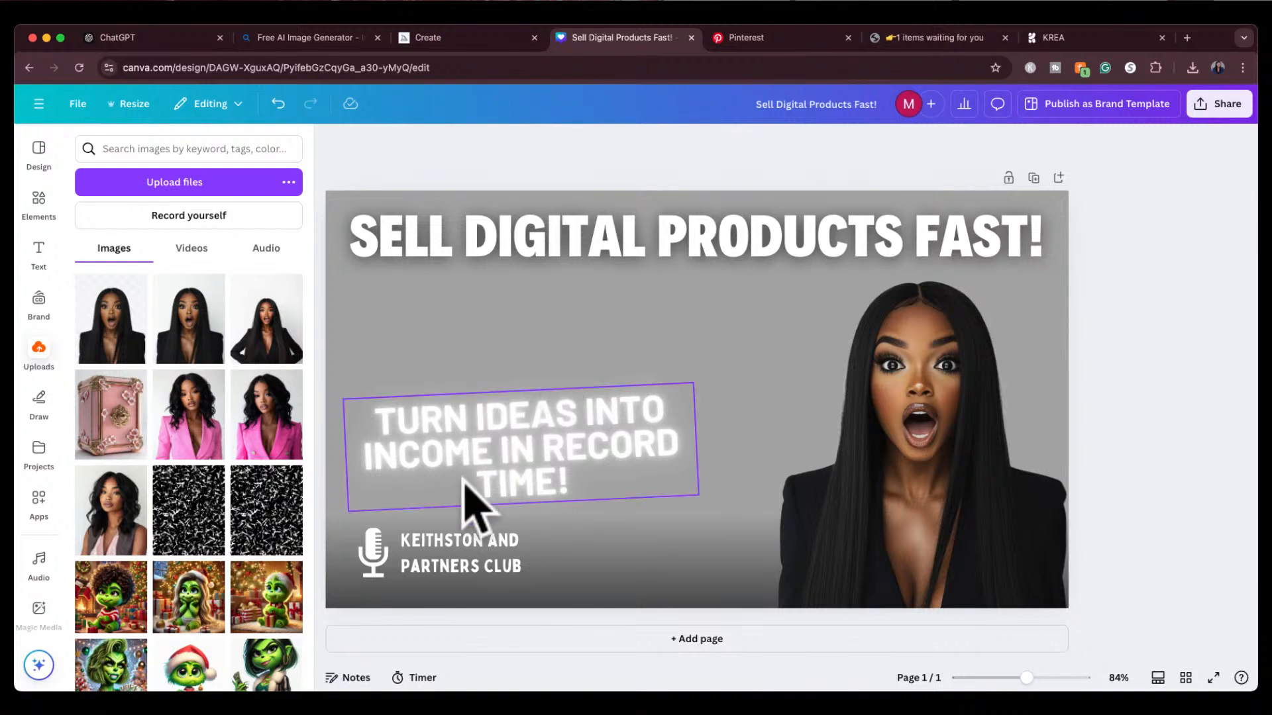
left_click(454, 555)
key("Delete")
left_click(374, 556)
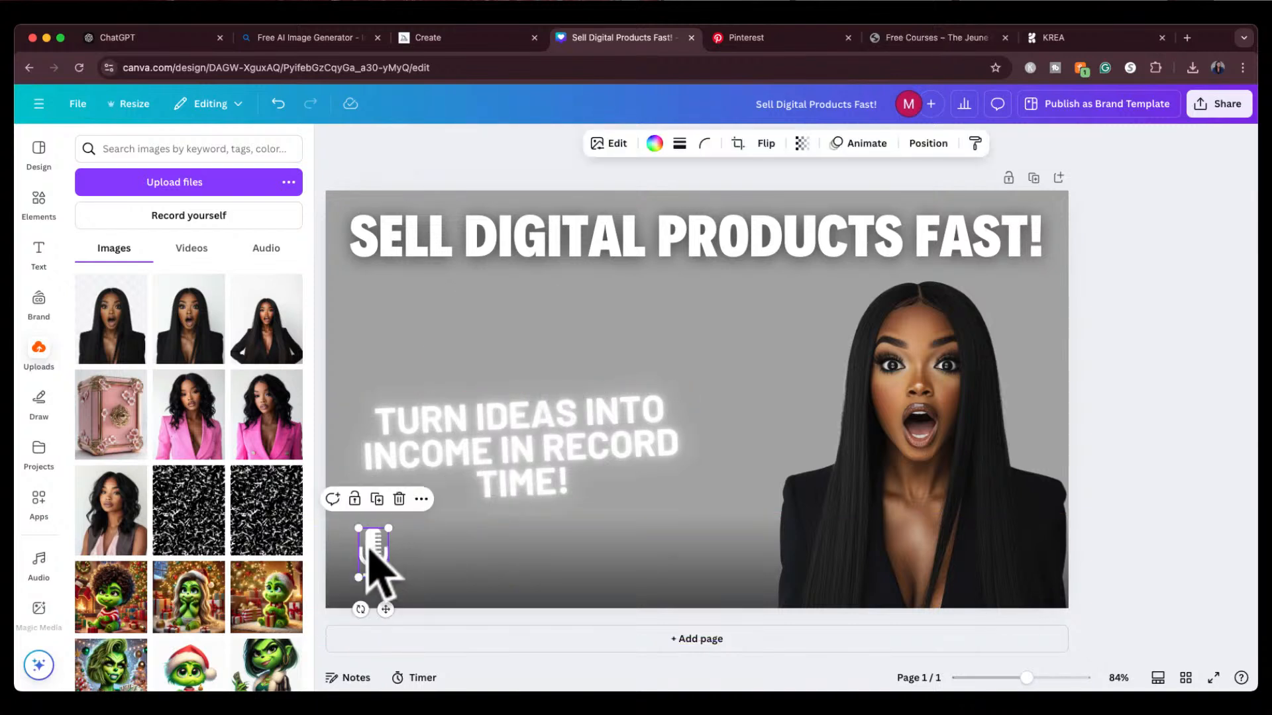
key("Delete")
Step: Enlarge the tagline to font size 60 and position it beneath the headline, beside the excited woman
left_click_drag(505, 483, 584, 409)
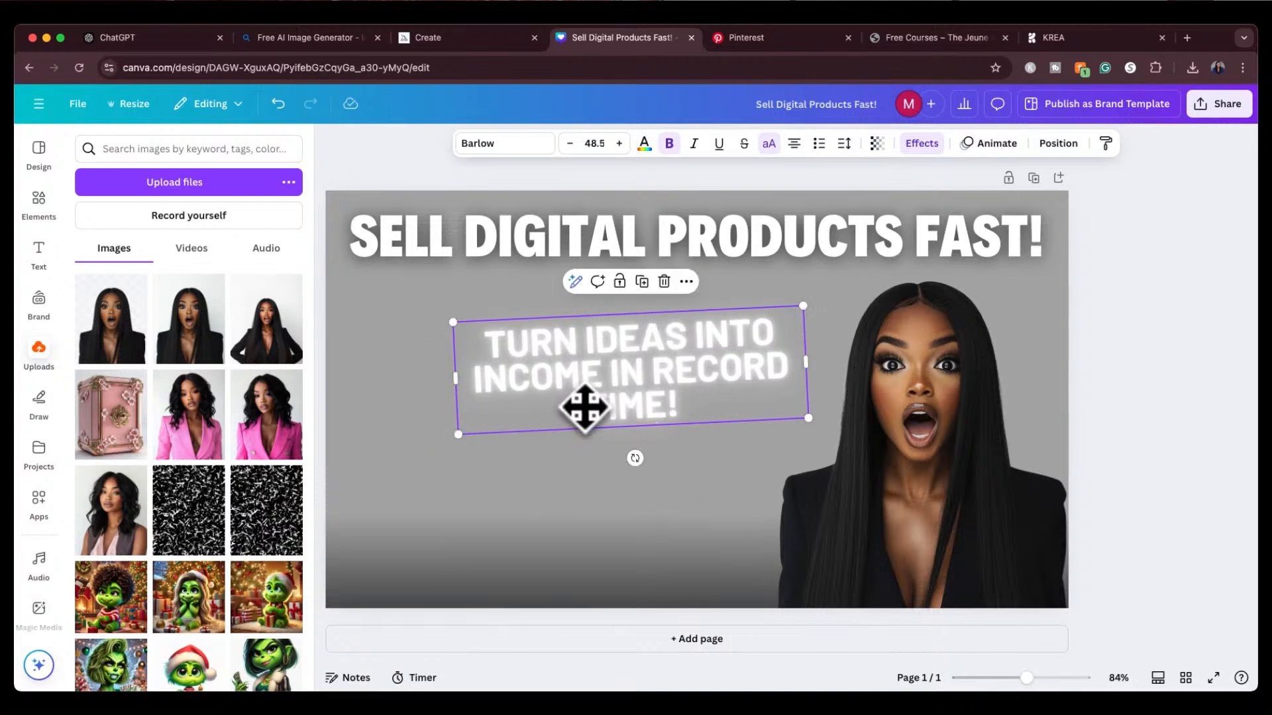
left_click_drag(453, 434, 379, 464)
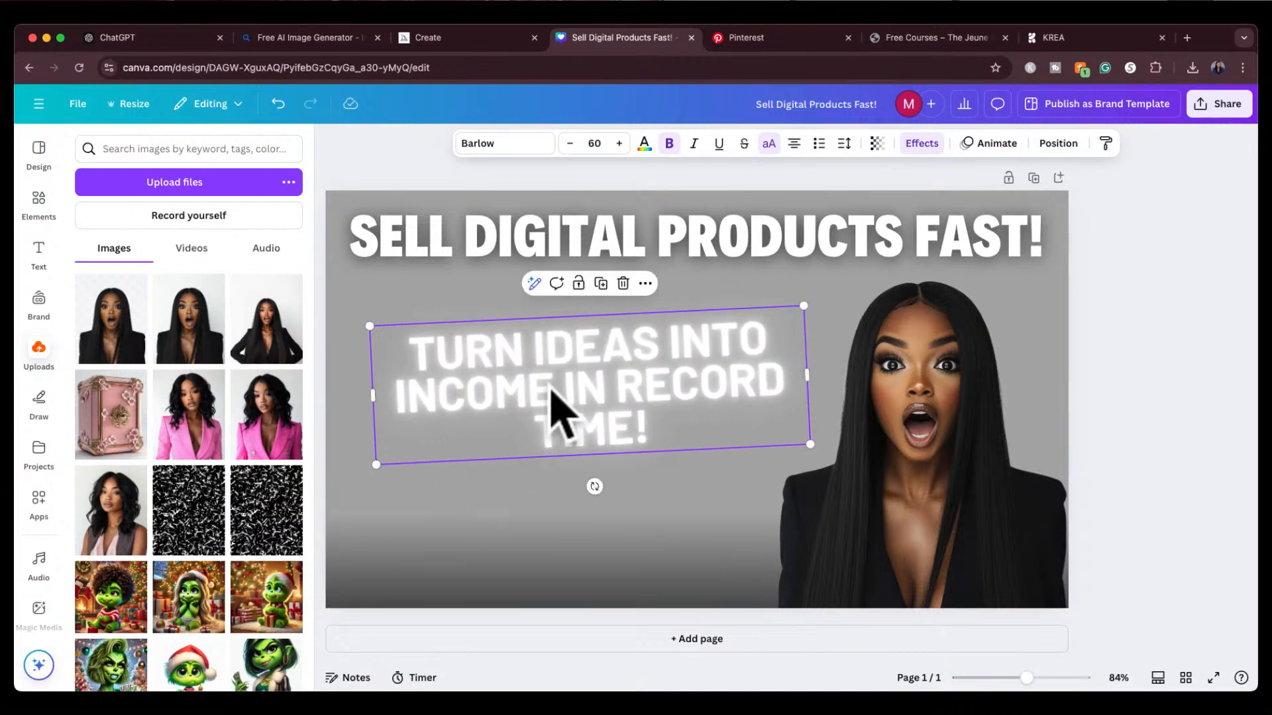
mouse_move(560, 411)
left_mouse_down()
mouse_move(534, 434)
mouse_move(535, 406)
left_mouse_up()
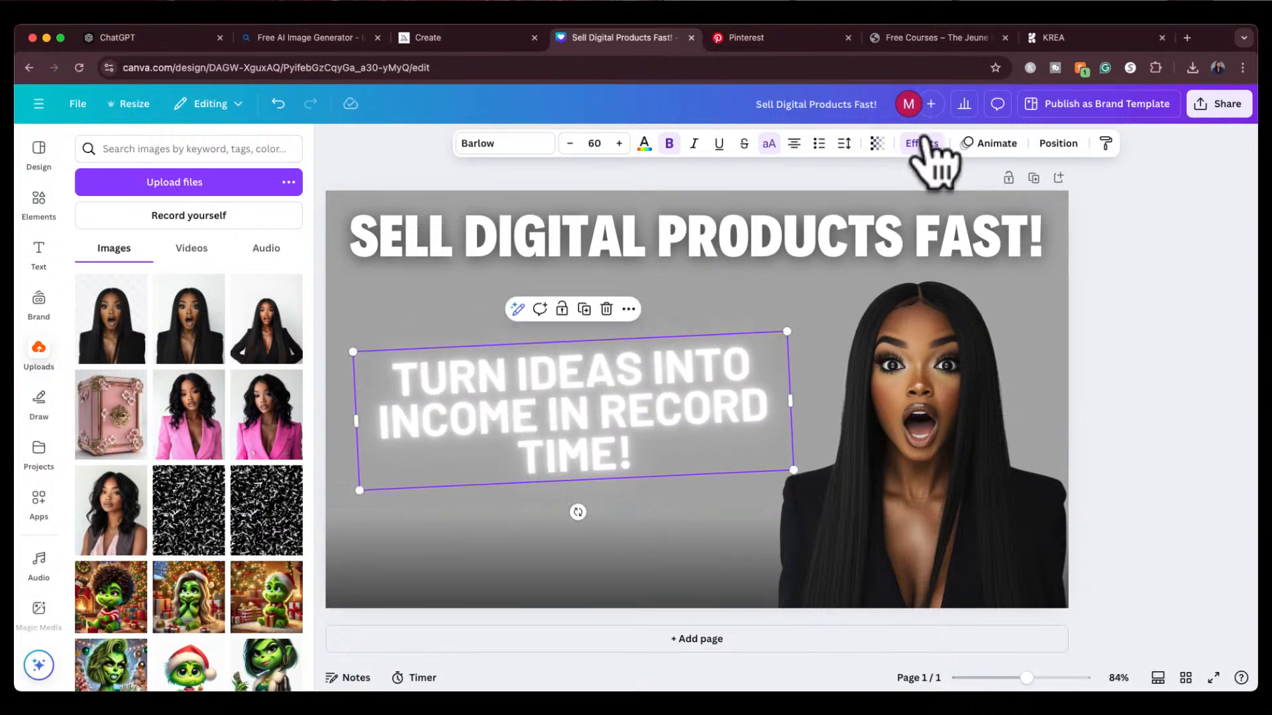
Step: Apply the Outline effect to the tagline with a black outline color
left_click(921, 143)
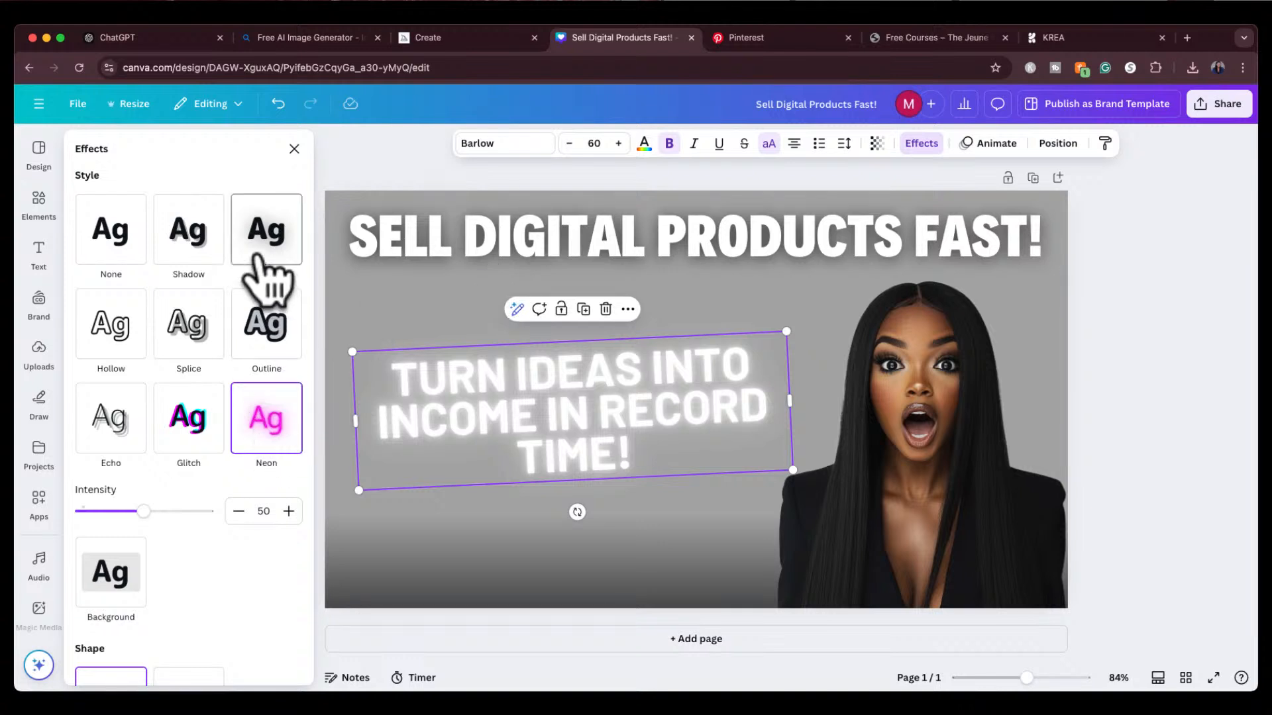
left_click(268, 323)
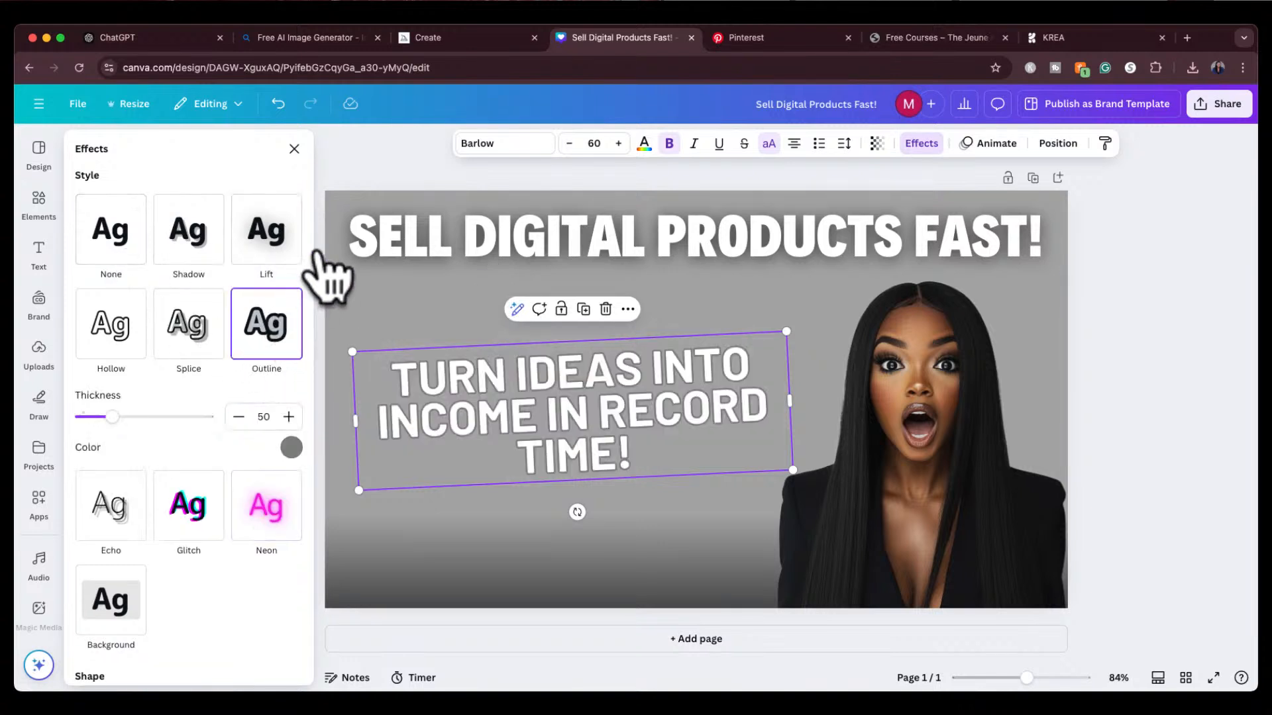
left_click(291, 448)
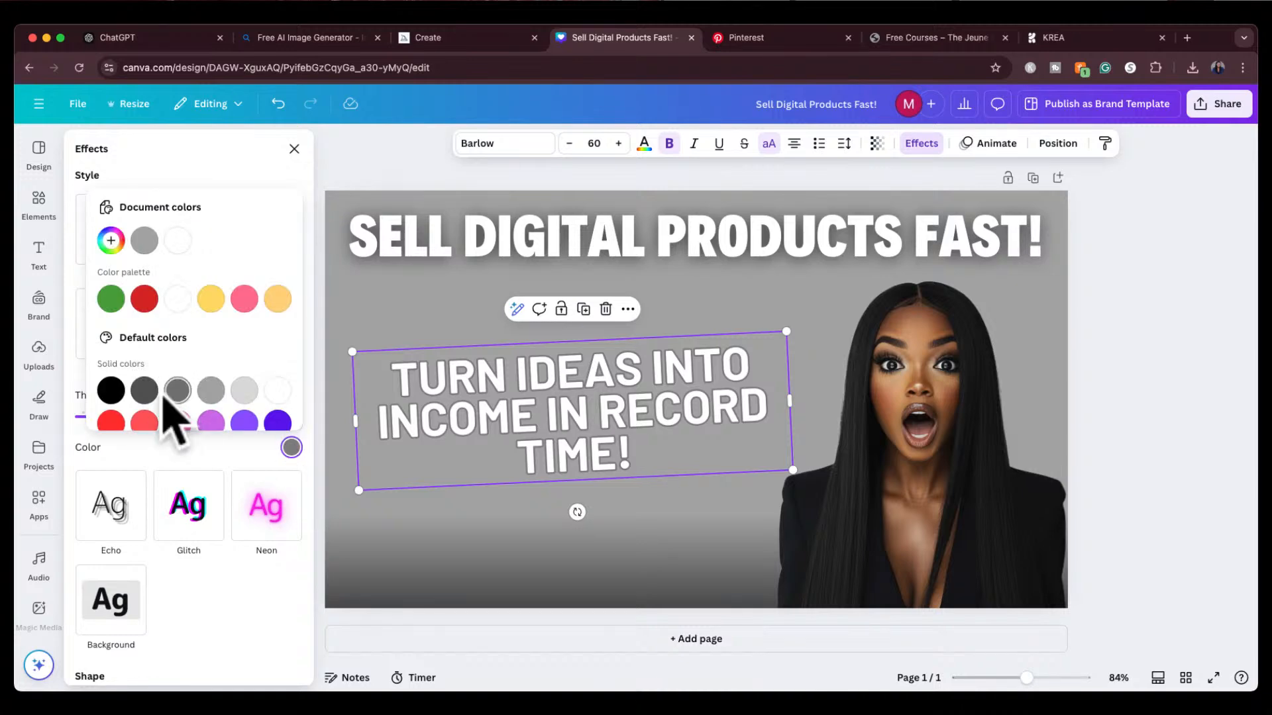
left_click(110, 390)
left_click(1193, 285)
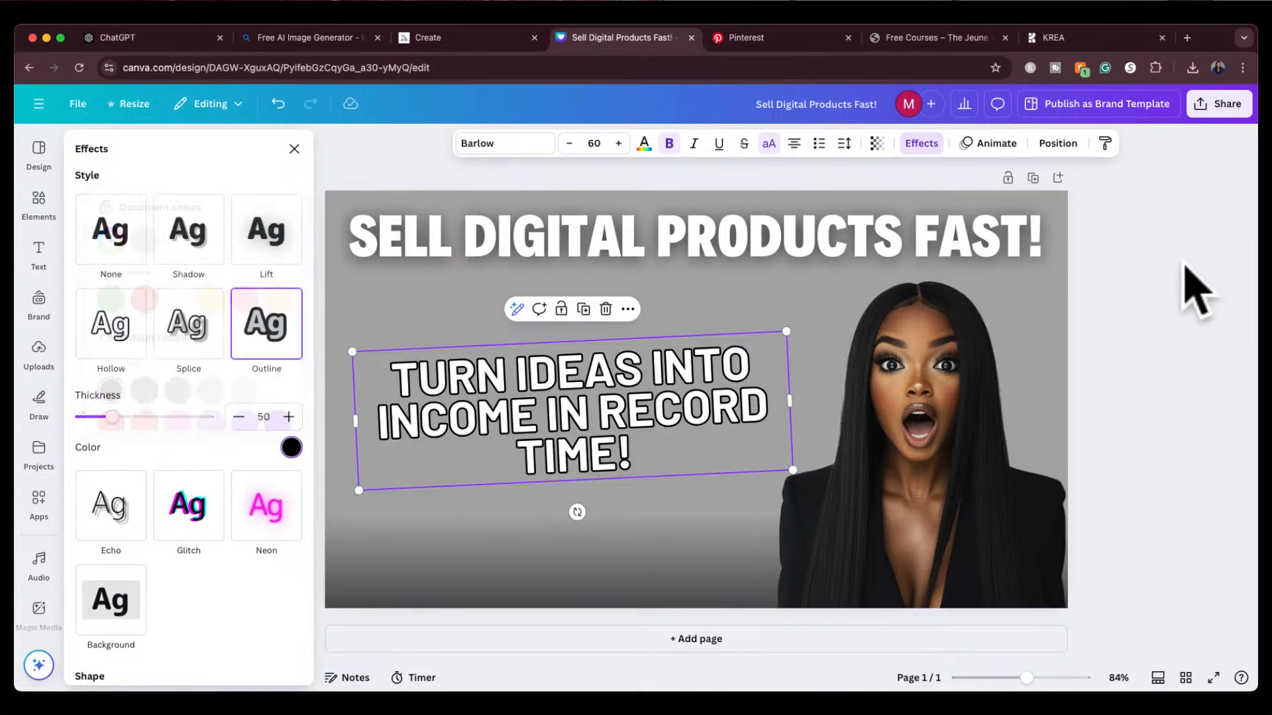
left_click(1186, 282)
Step: Try adding the uploaded photo of the woman in a pink suit without its background, placed beside the excited woman
left_click_drag(498, 398, 487, 385)
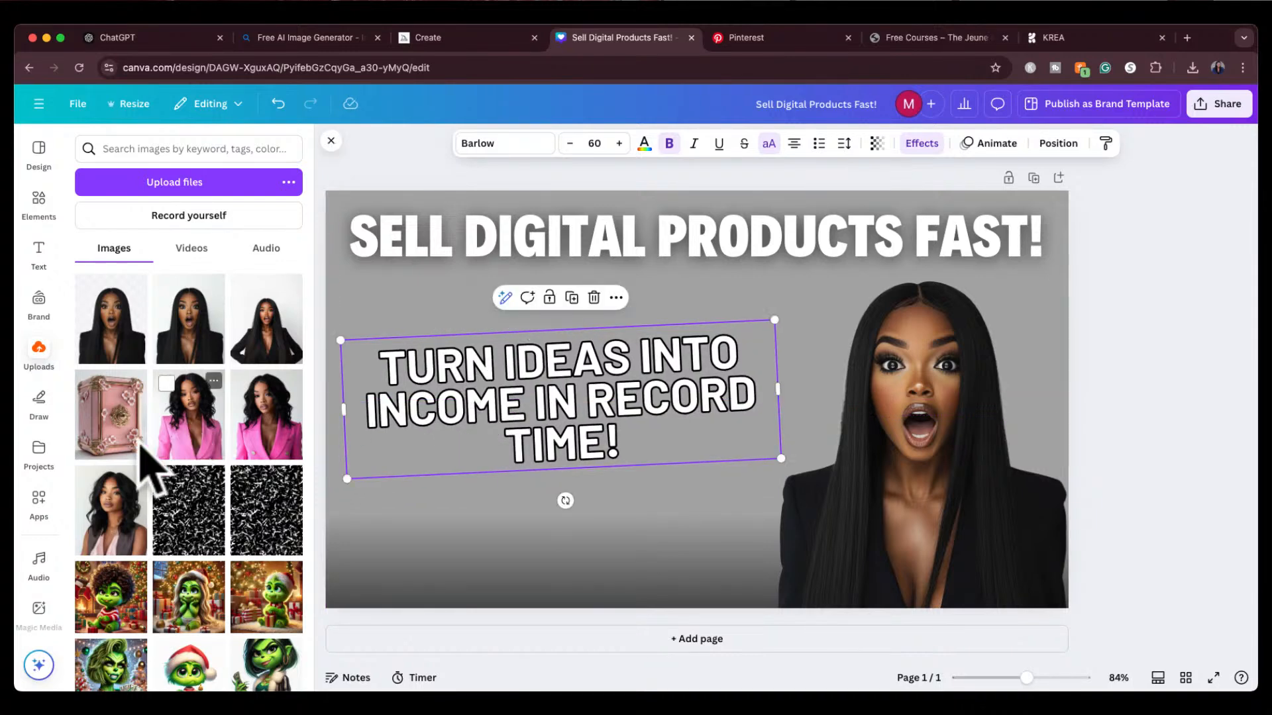
scroll(153, 517, "down", 2)
scroll(154, 530, "up", 1)
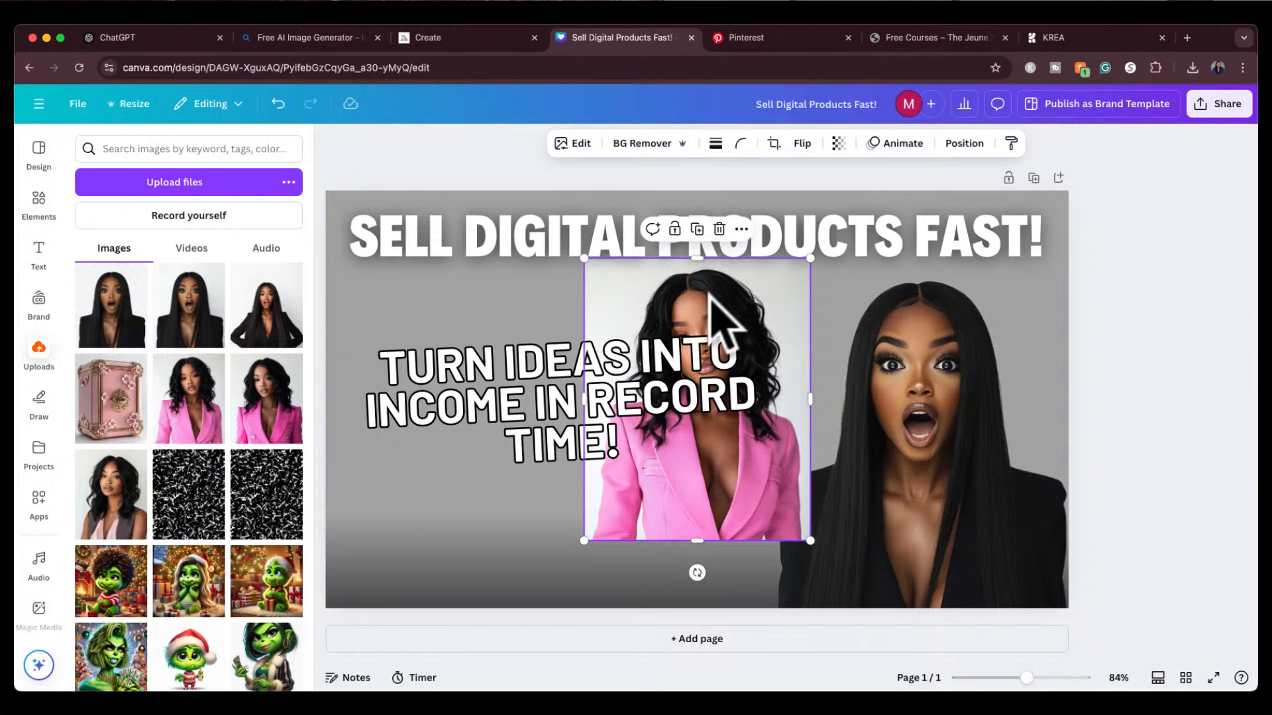
left_click_drag(724, 312, 816, 402)
left_click(643, 145)
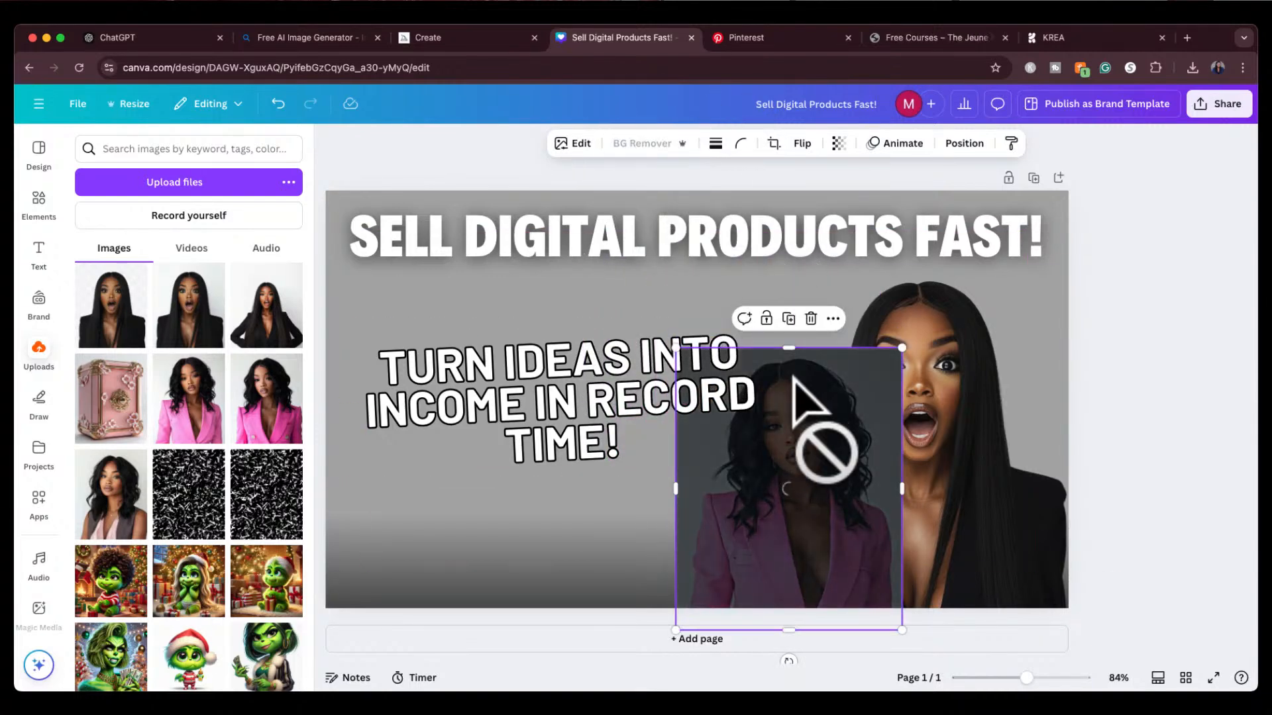
left_click_drag(802, 448, 756, 456)
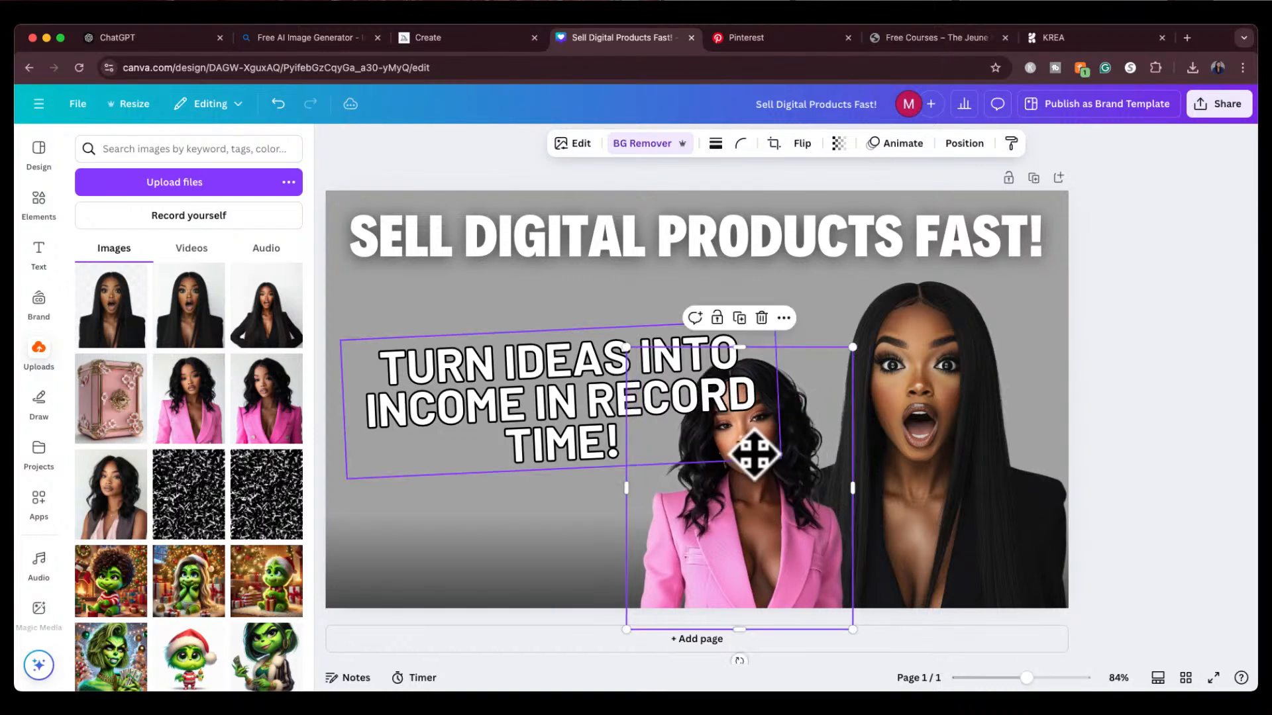
Step: Shrink the tagline to font size 53.1 and move it up against the canvas's left edge, just below the headline
left_click_drag(496, 397, 489, 365)
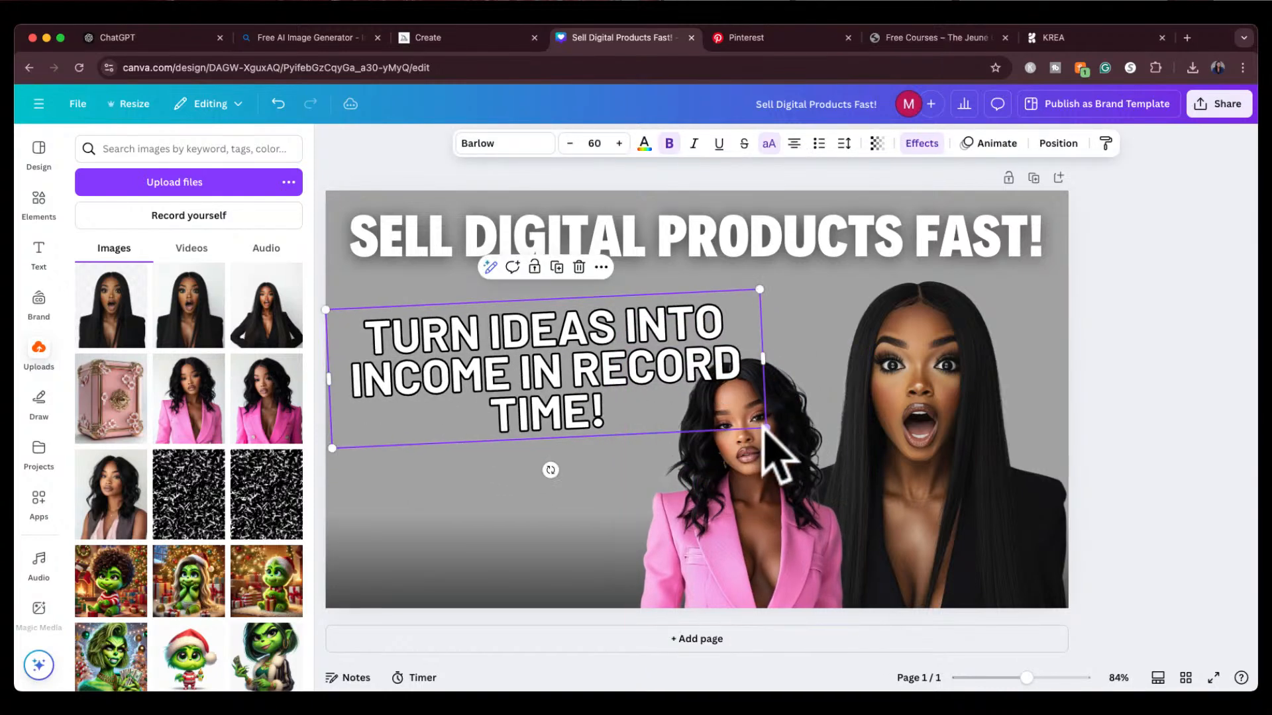
left_click_drag(765, 428, 715, 414)
left_click(576, 371)
left_click_drag(571, 358, 567, 335)
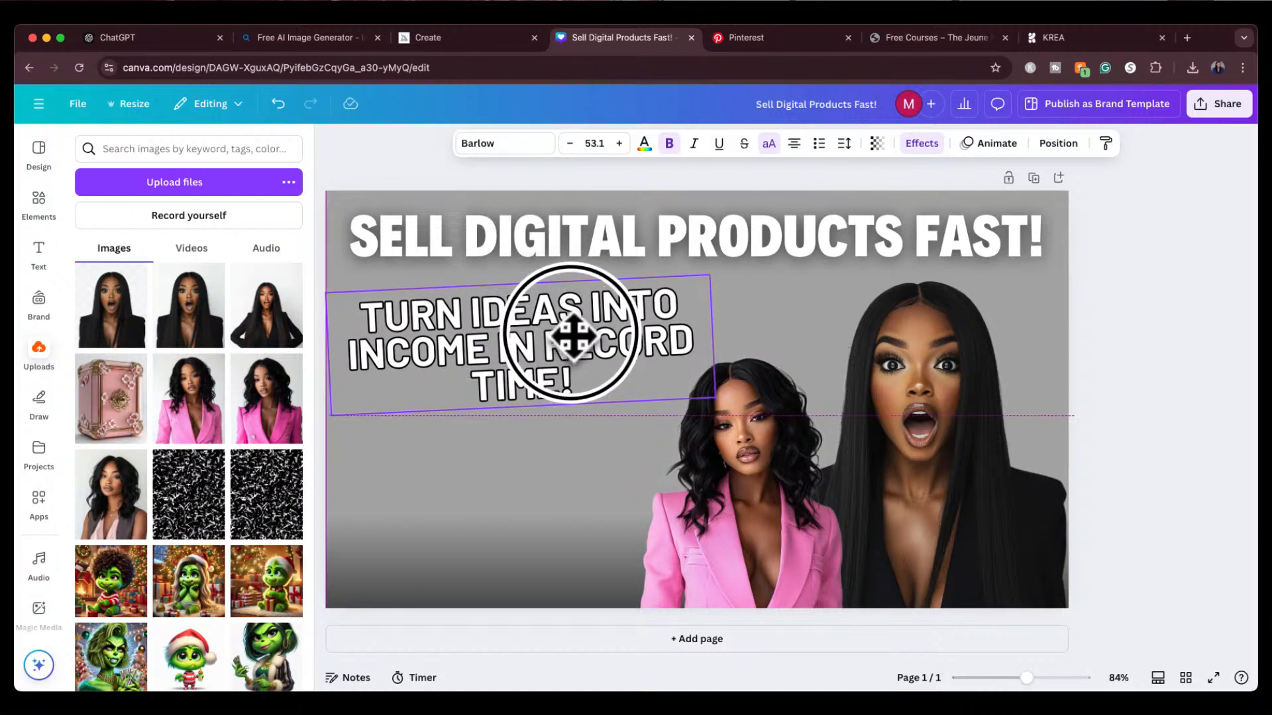
Step: Delete the woman in the pink suit, add the uploaded pink Mercedes jeep image and remove its background
left_click(700, 518)
key("Delete")
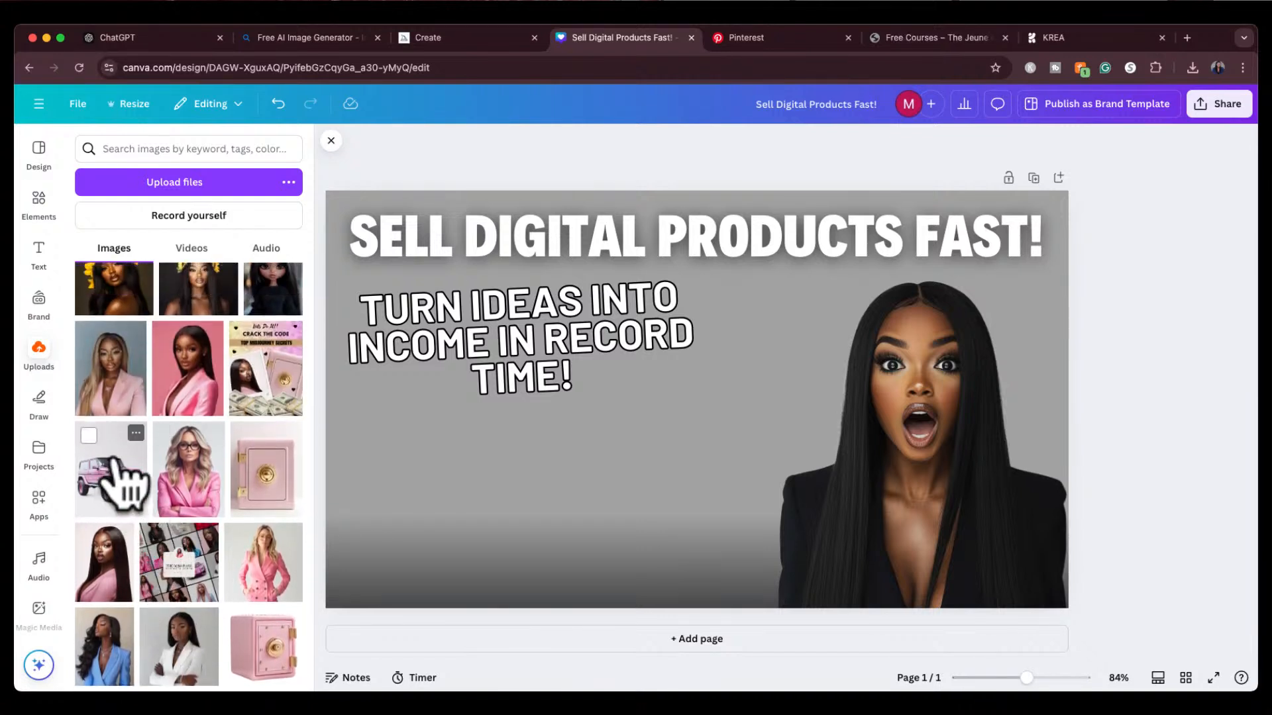
left_click(118, 483)
left_click_drag(729, 433, 708, 457)
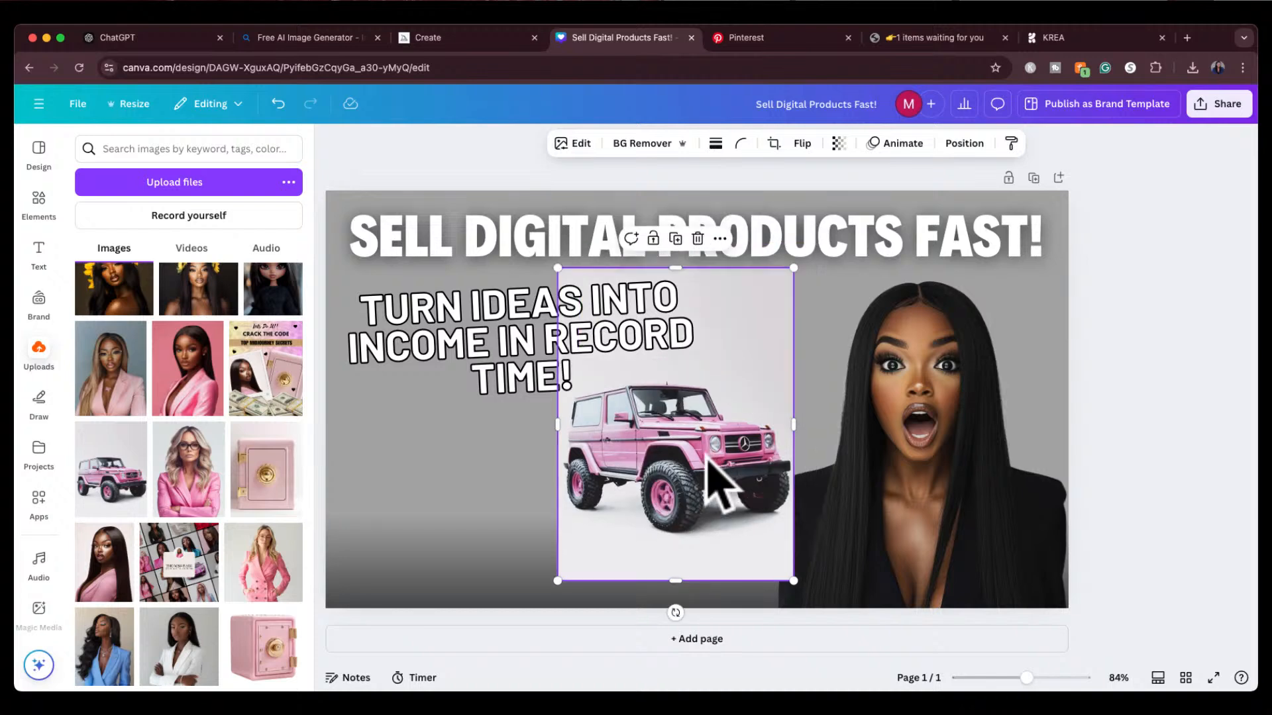
left_click(638, 145)
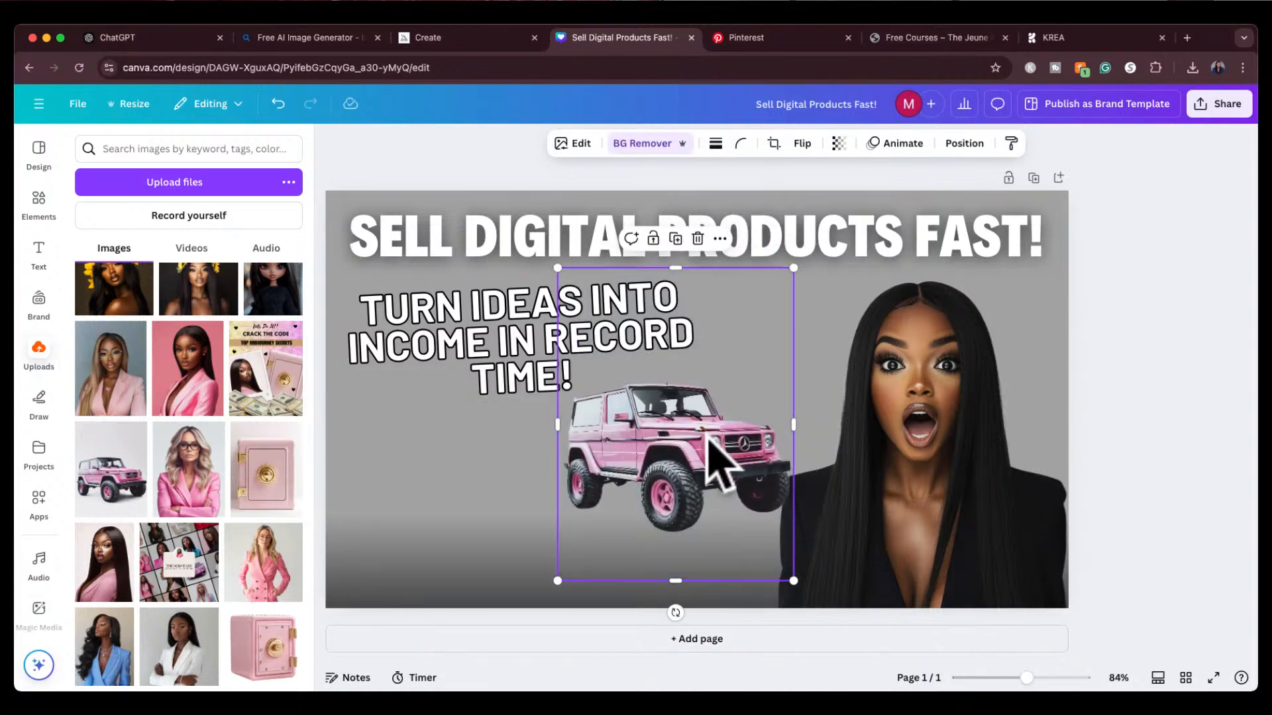
Step: Shrink the pink jeep slightly and place it in the lower-left corner of the thumbnail
left_click_drag(695, 398, 524, 408)
left_click_drag(618, 279, 606, 298)
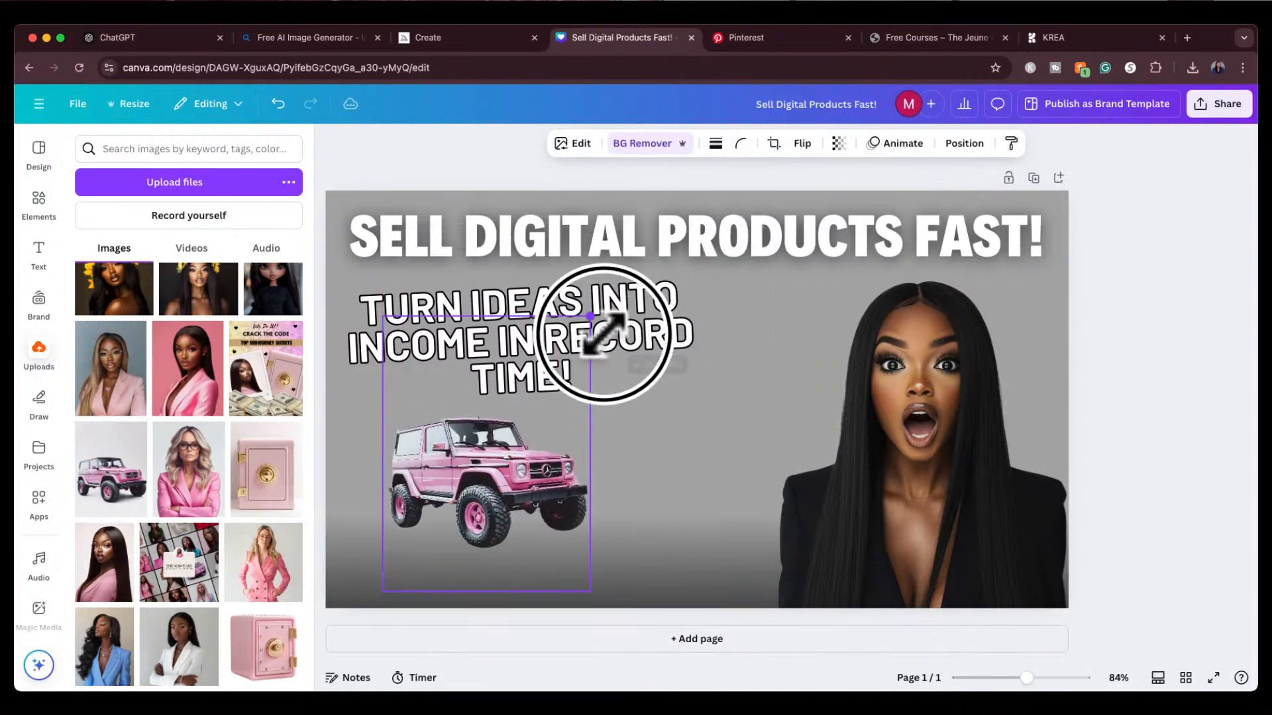
left_click_drag(474, 480, 420, 530)
scroll(179, 597, "down", 1)
scroll(176, 580, "down", 10)
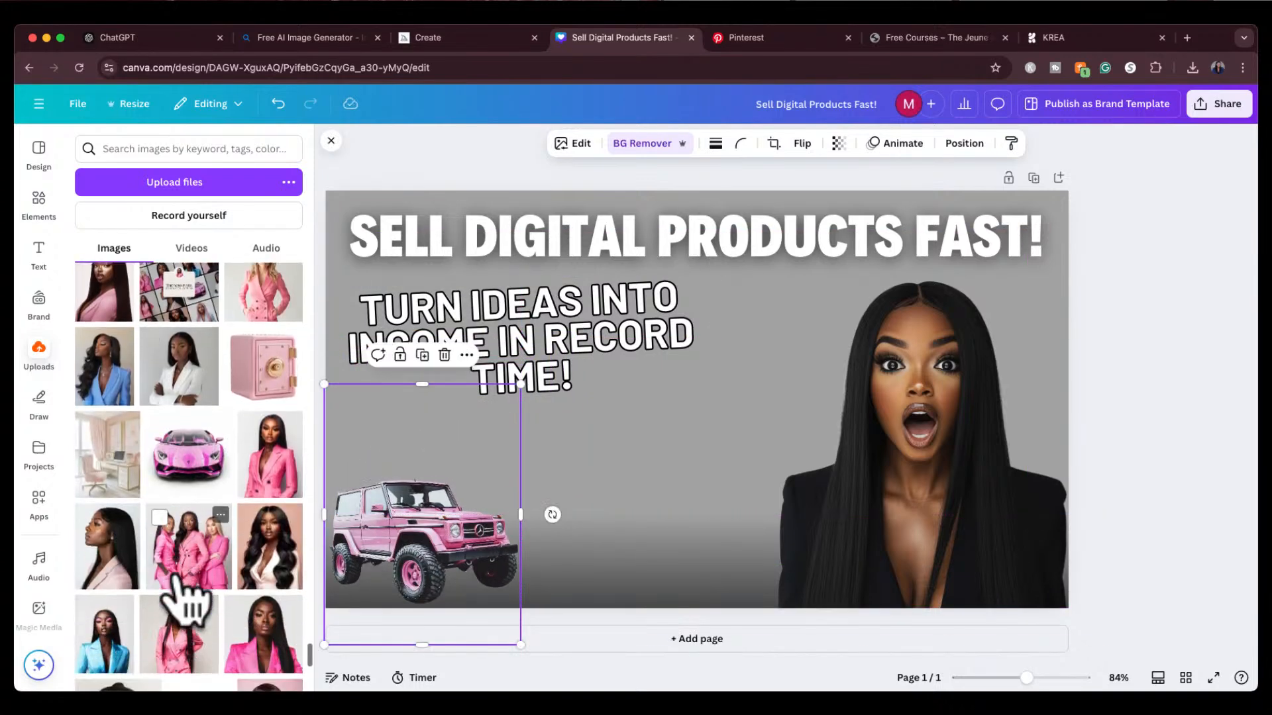
scroll(186, 600, "down", 5)
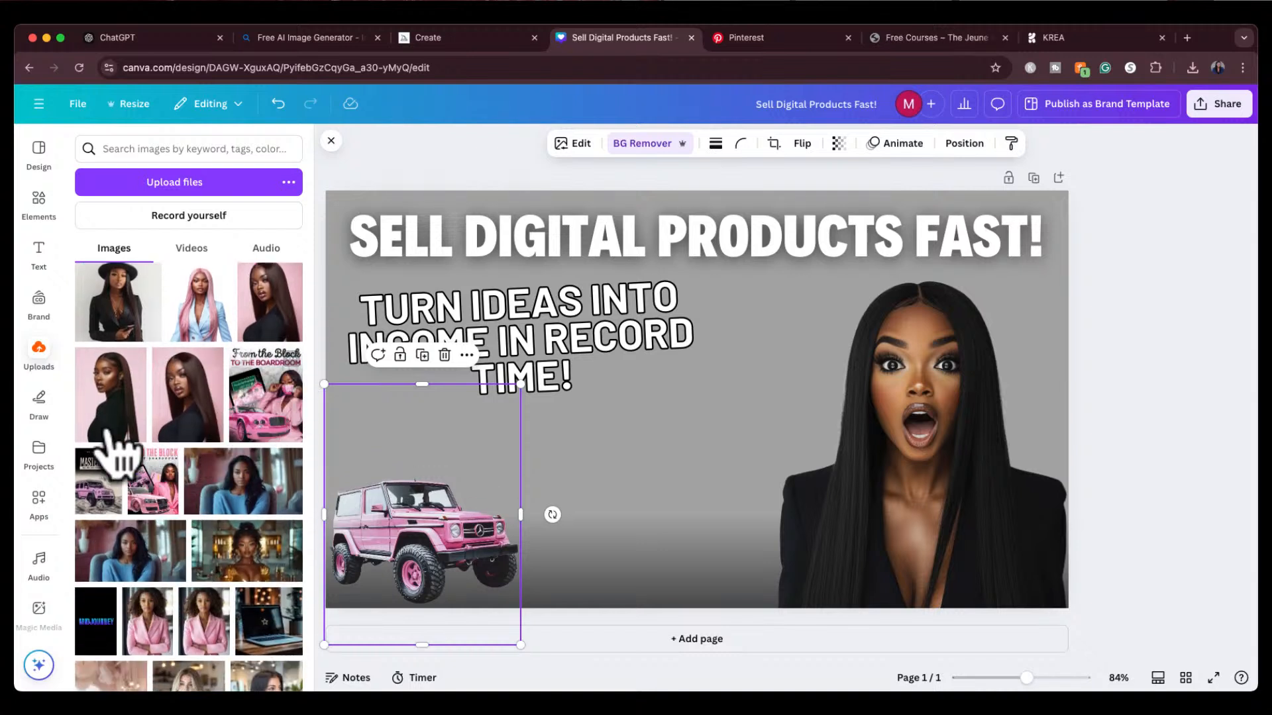
Step: Search the elements for "tablet", add a black portrait tablet frame and place it in the lower middle beside the excited woman
left_click(40, 204)
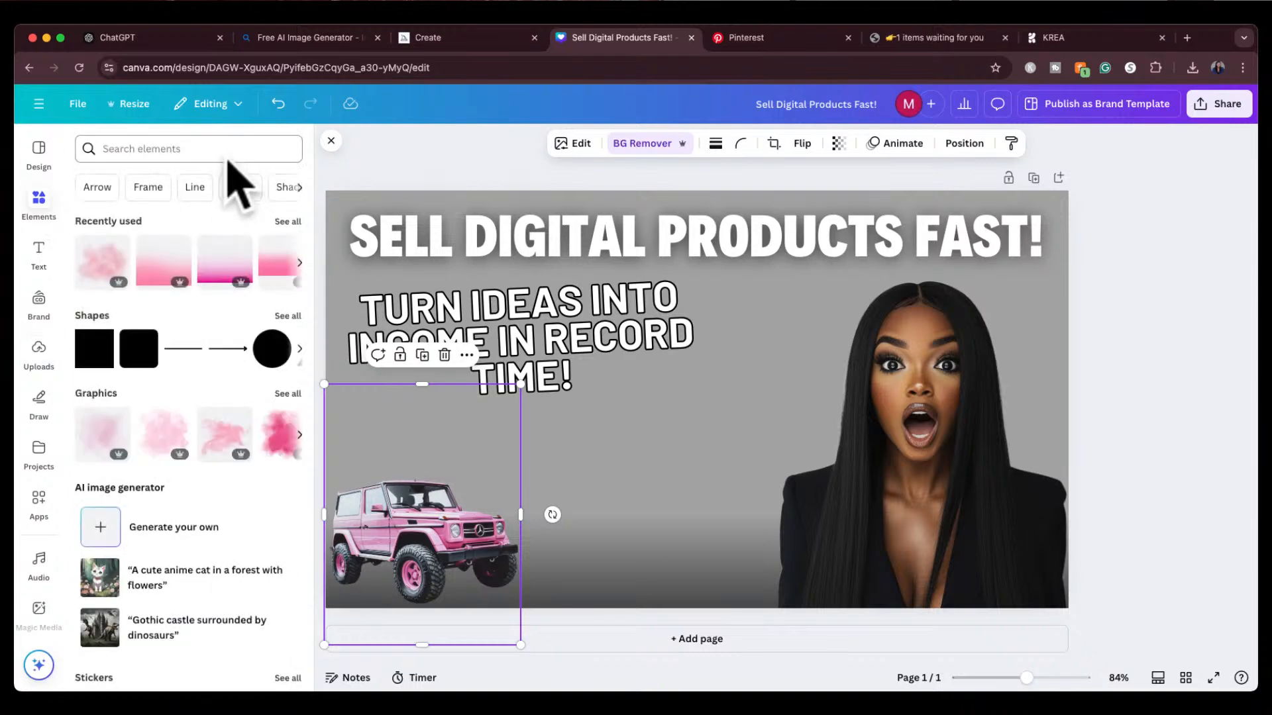
left_click(179, 149)
type("table")
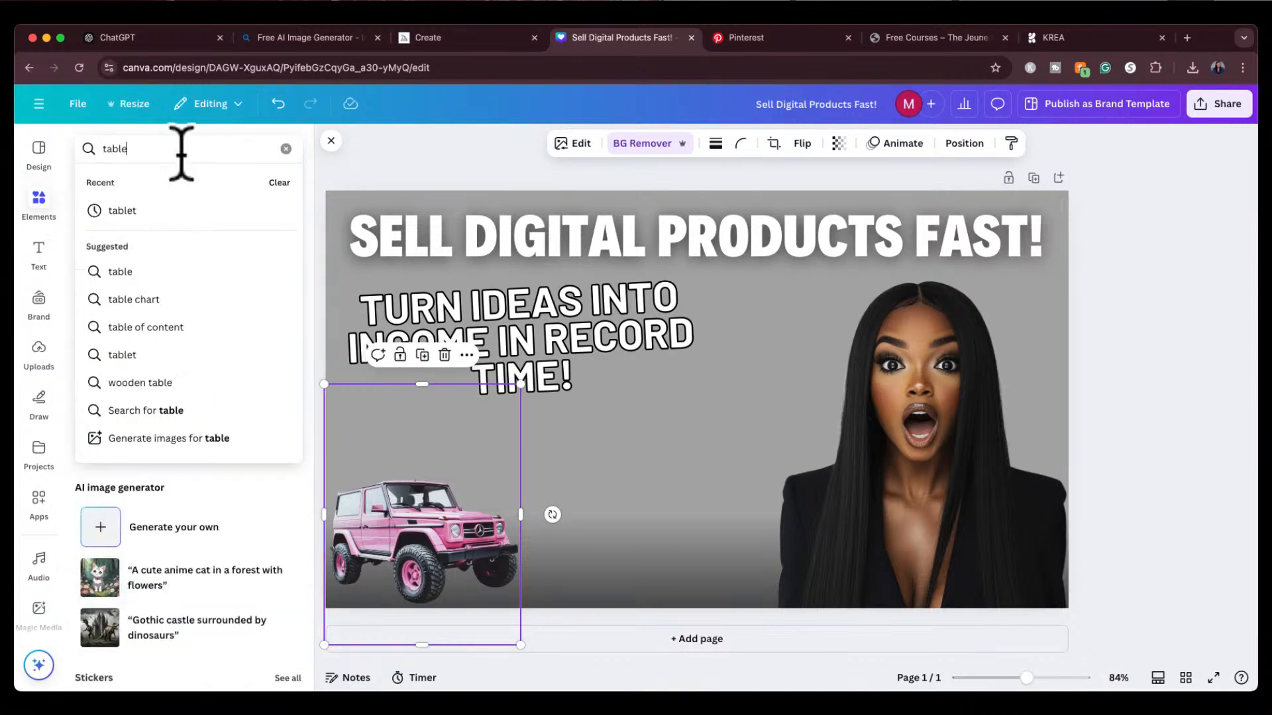
type("t")
key("Return")
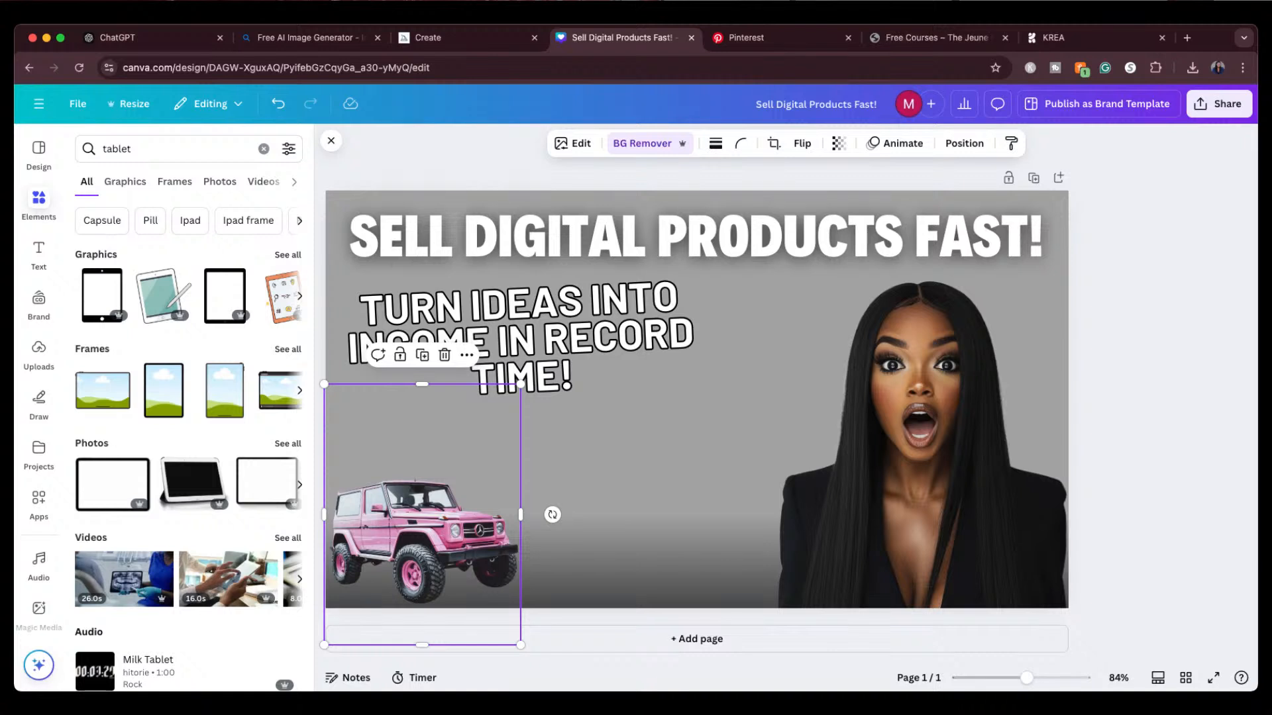
left_click(287, 350)
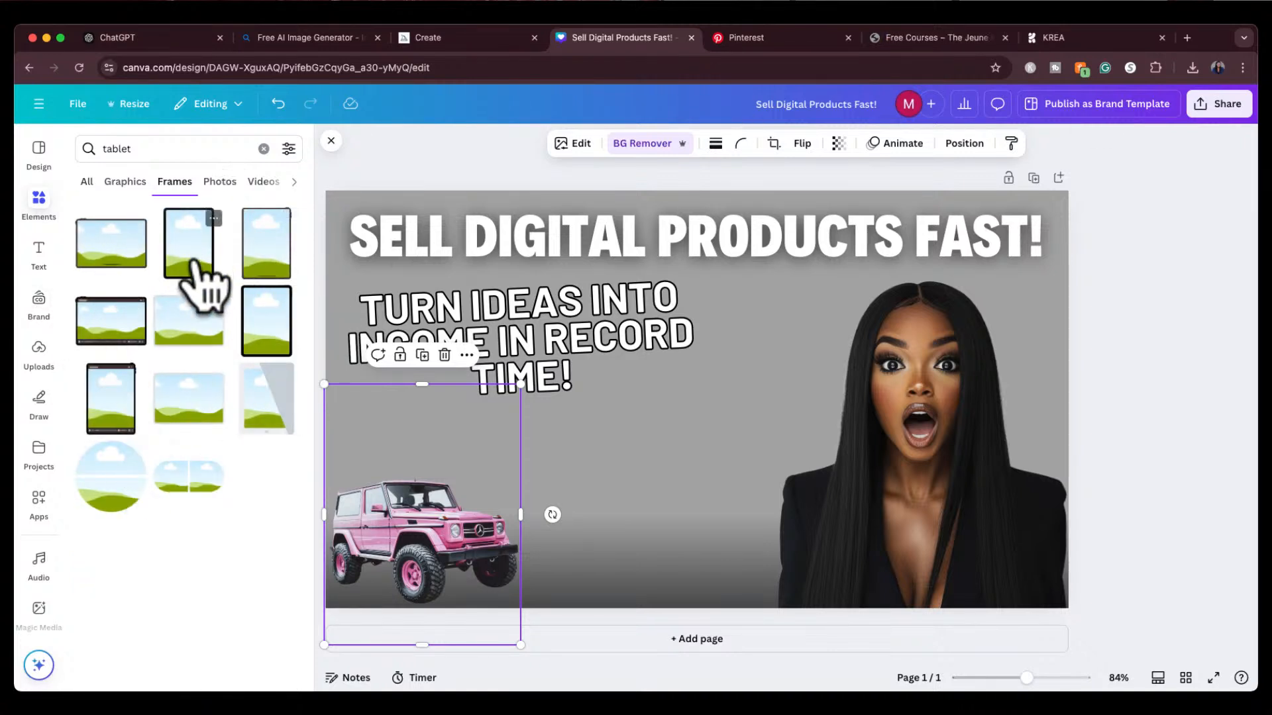
left_click(265, 351)
left_click_drag(732, 454, 719, 513)
Step: Search the uploads for "ebook" and fill the tablet frame with the "From the Block to the Boardroom" cover
left_click(36, 358)
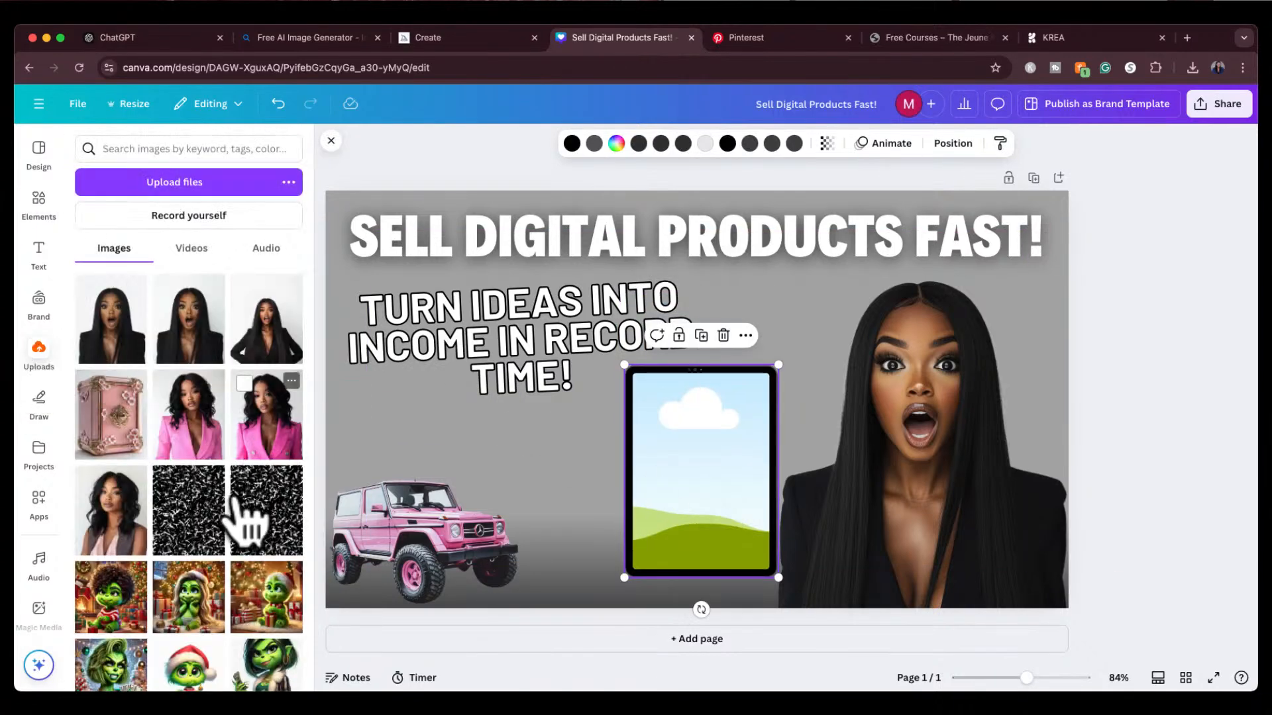
scroll(199, 641, "down", 5)
left_click(235, 149)
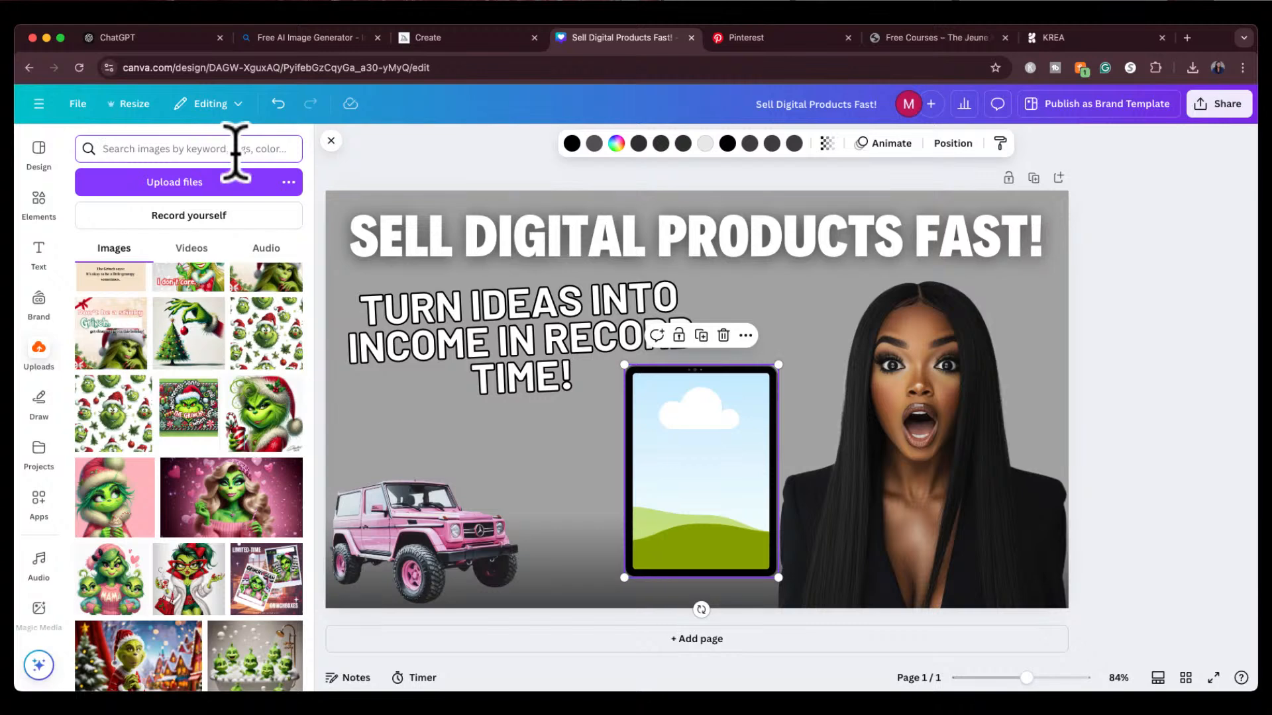
key("Return")
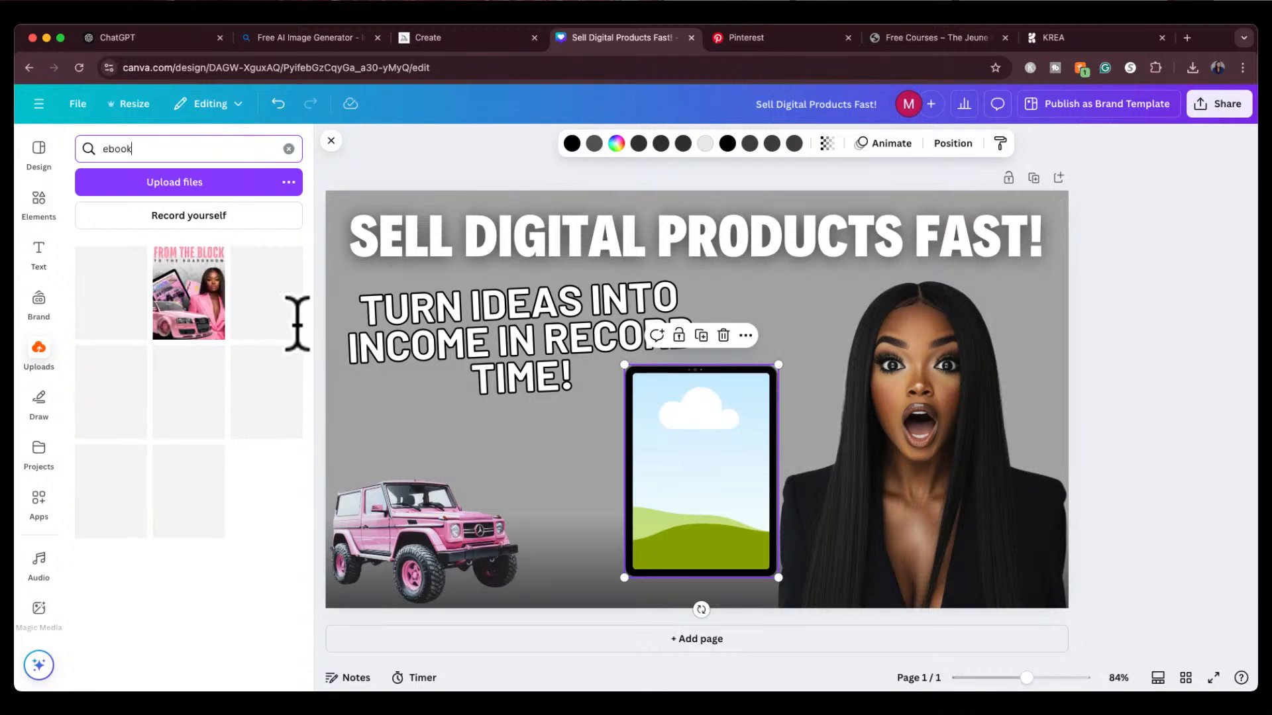
left_click(187, 298)
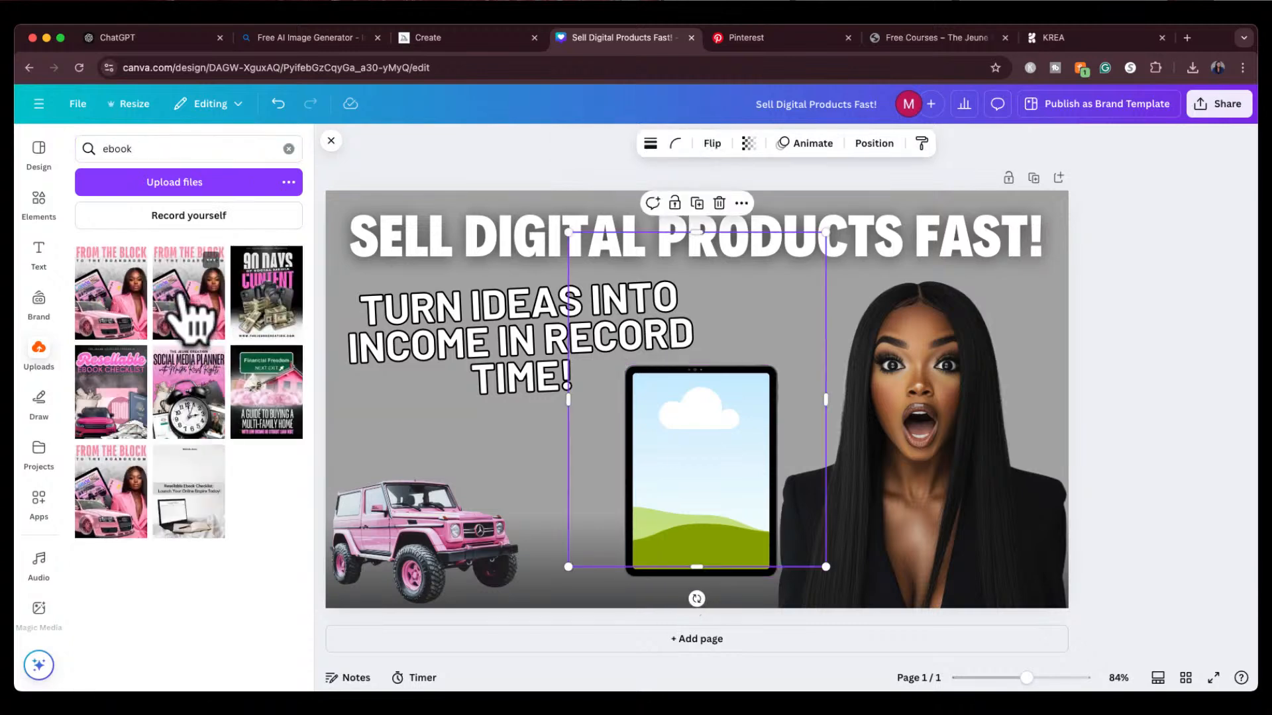
left_click(289, 148)
mouse_move(731, 502)
left_mouse_down()
mouse_move(742, 504)
mouse_move(729, 525)
left_mouse_up()
Step: Shrink the tablet mockup and place it directly beside the pink jeep near the canvas's bottom edge
left_click_drag(668, 494, 610, 483)
left_click_drag(672, 608, 637, 583)
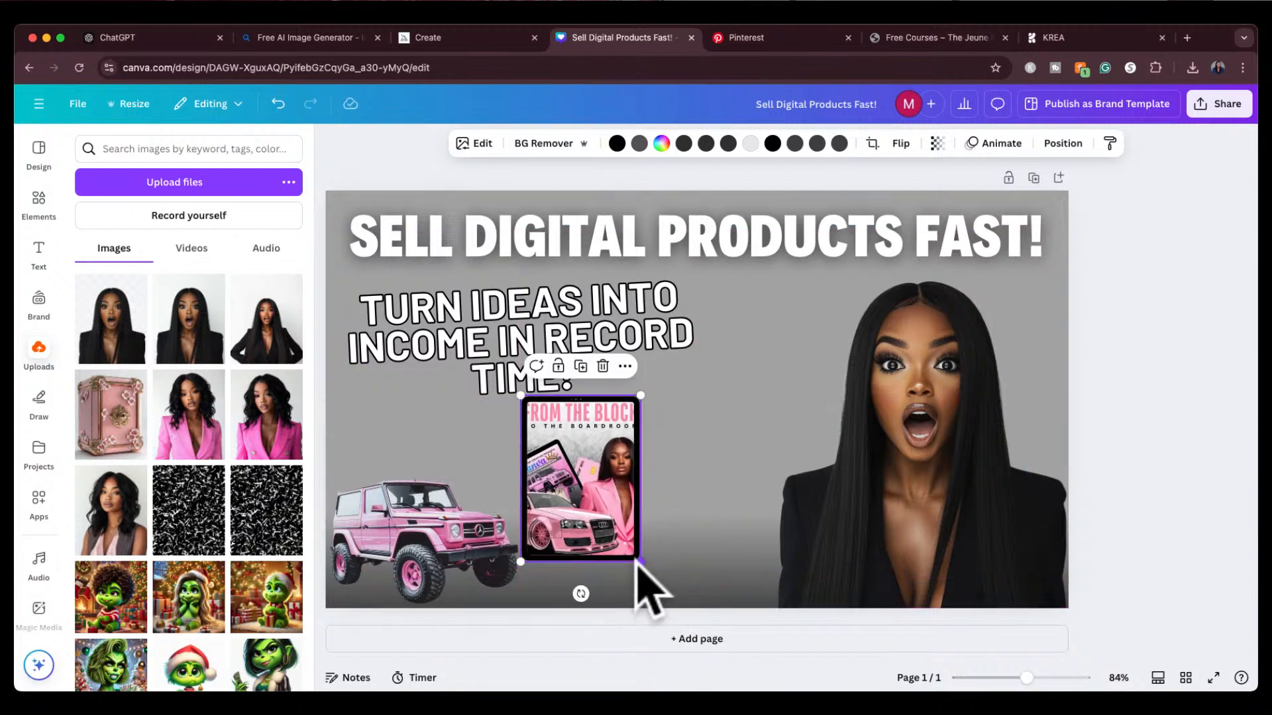
left_click_drag(567, 468, 560, 507)
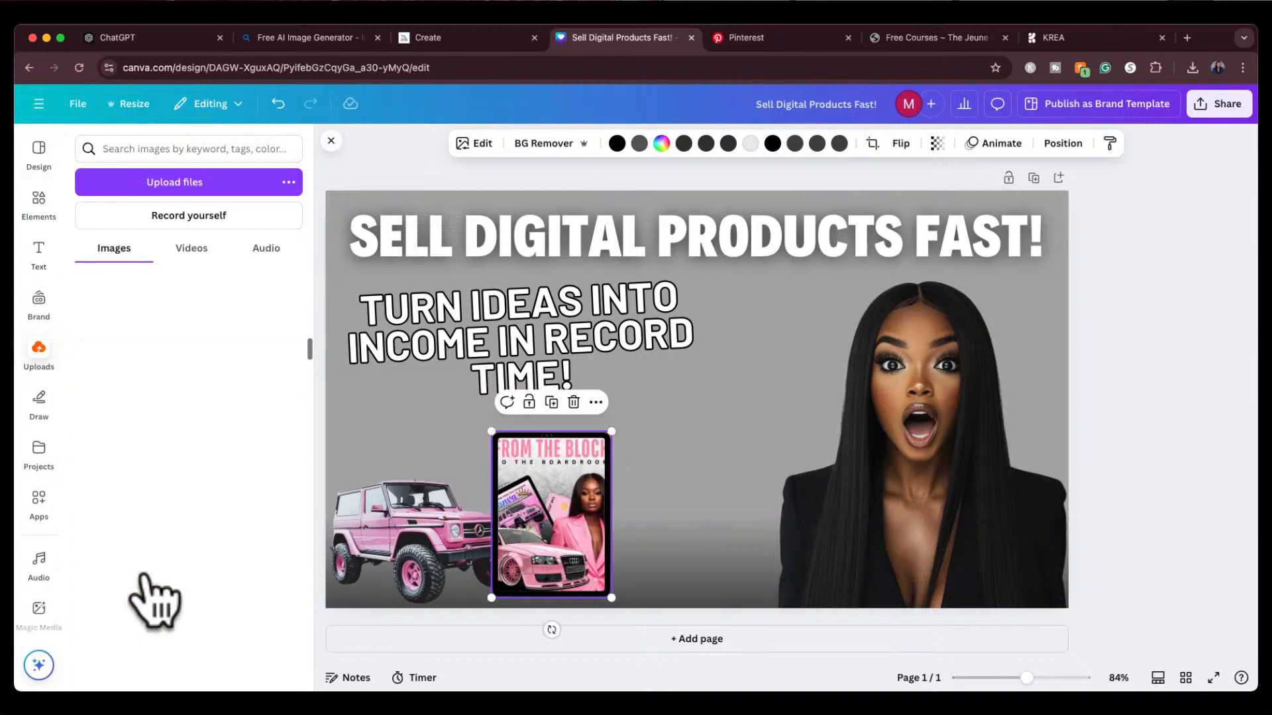
scroll(153, 589, "down", 10)
scroll(151, 596, "down", 5)
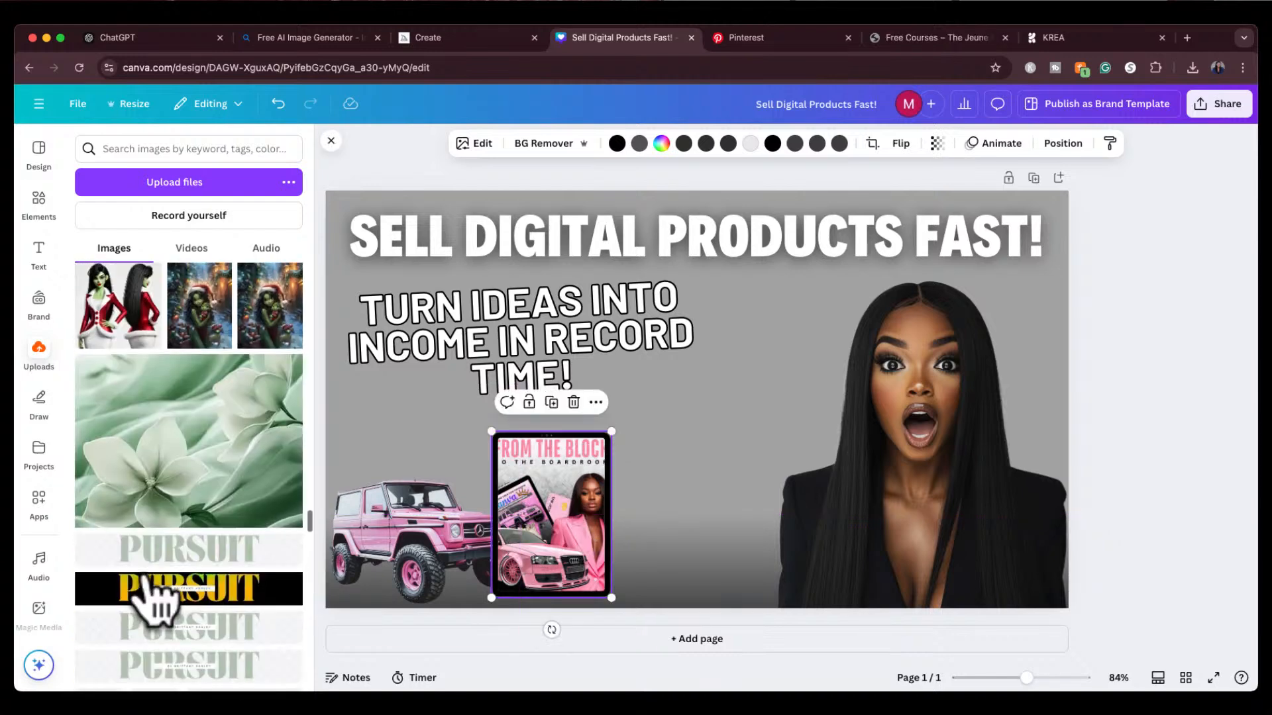
Step: Enlarge the tablet mockup between the jeep and the woman, and shift the excited woman further toward the canvas's right edge
left_click_drag(583, 540, 735, 454)
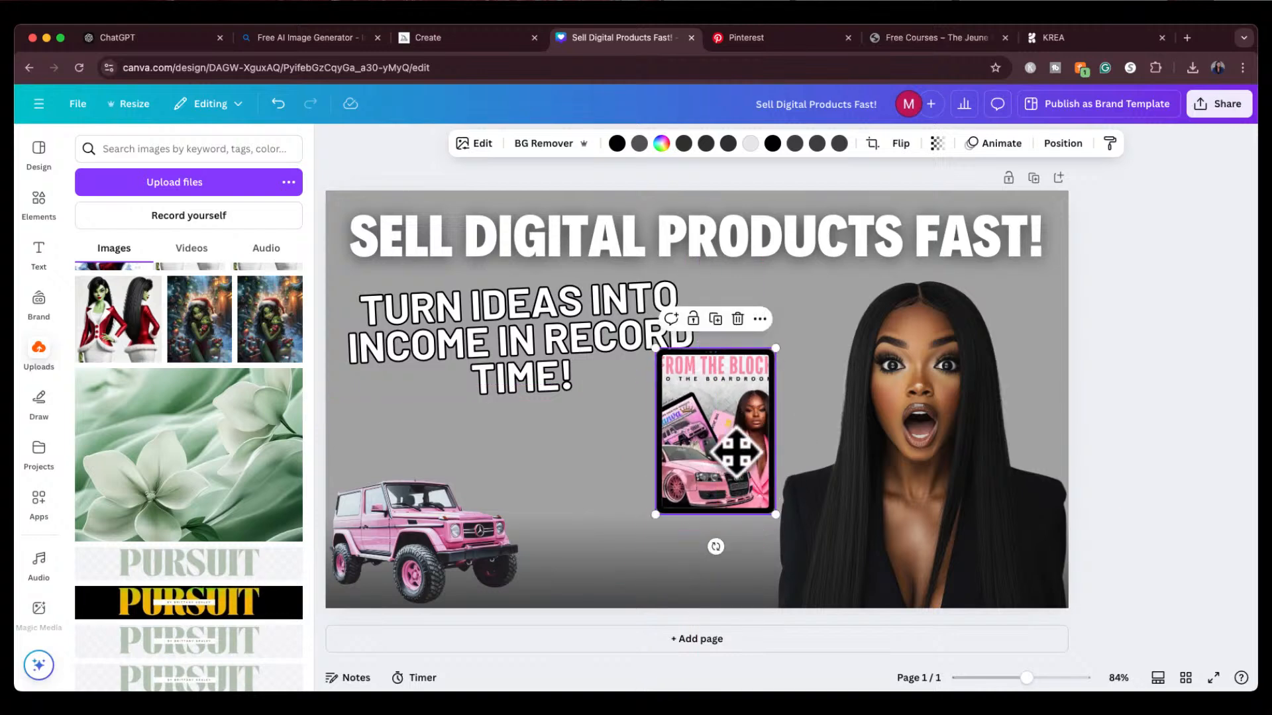
left_click_drag(656, 514, 598, 594)
left_click_drag(751, 447, 749, 466)
left_click(994, 431)
left_click_drag(994, 431, 1036, 431)
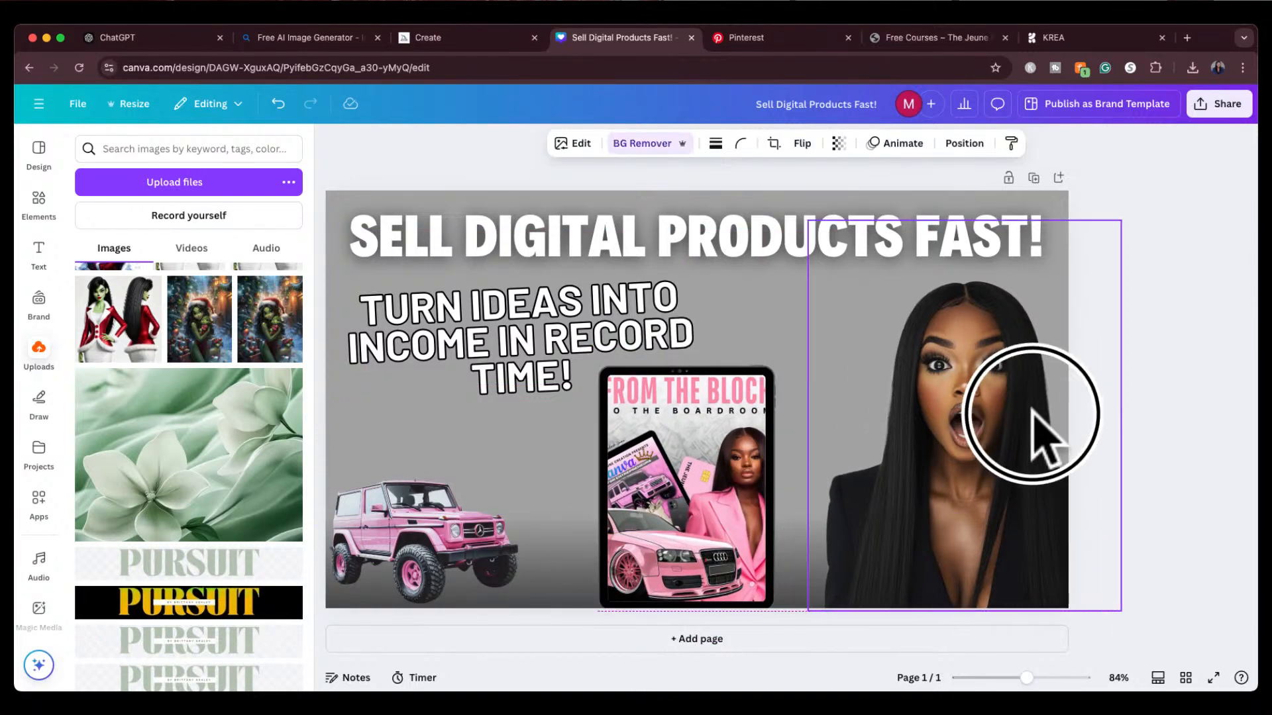
Step: Shrink the tablet mockup and move it up beside the excited woman's head
left_click_drag(729, 490, 762, 514)
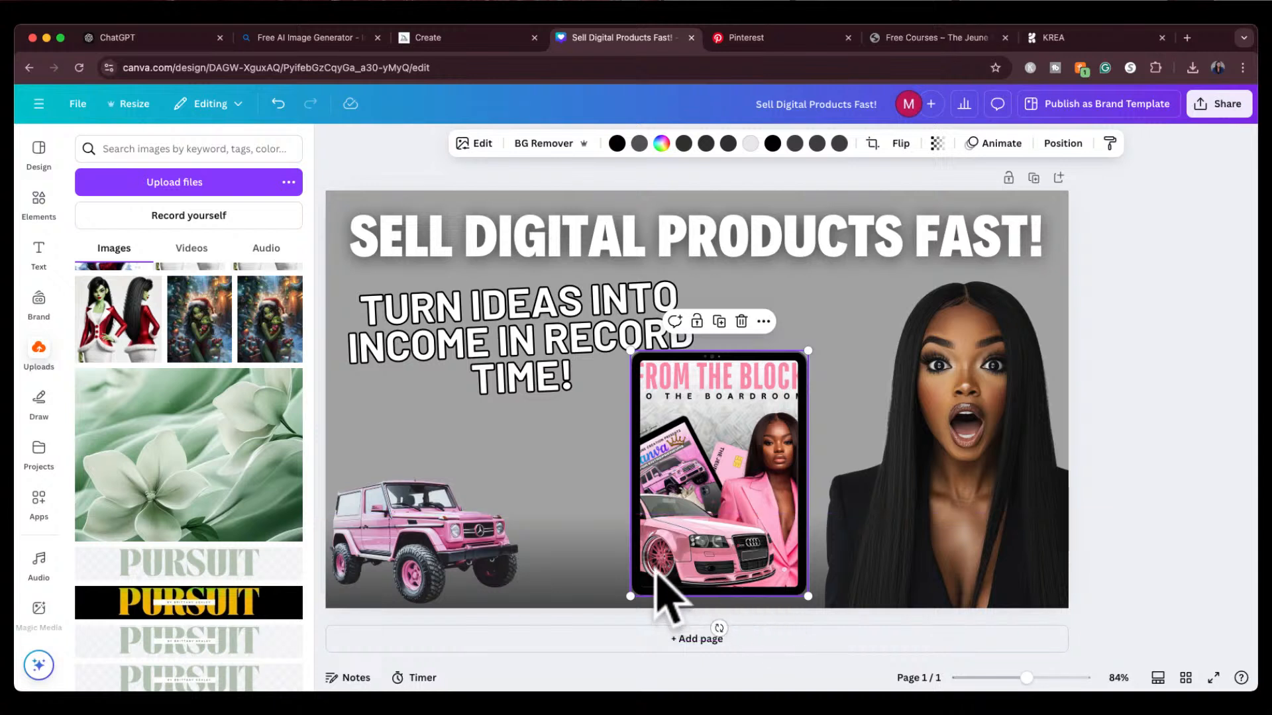
left_click_drag(807, 596, 743, 511)
left_click_drag(758, 445, 861, 403)
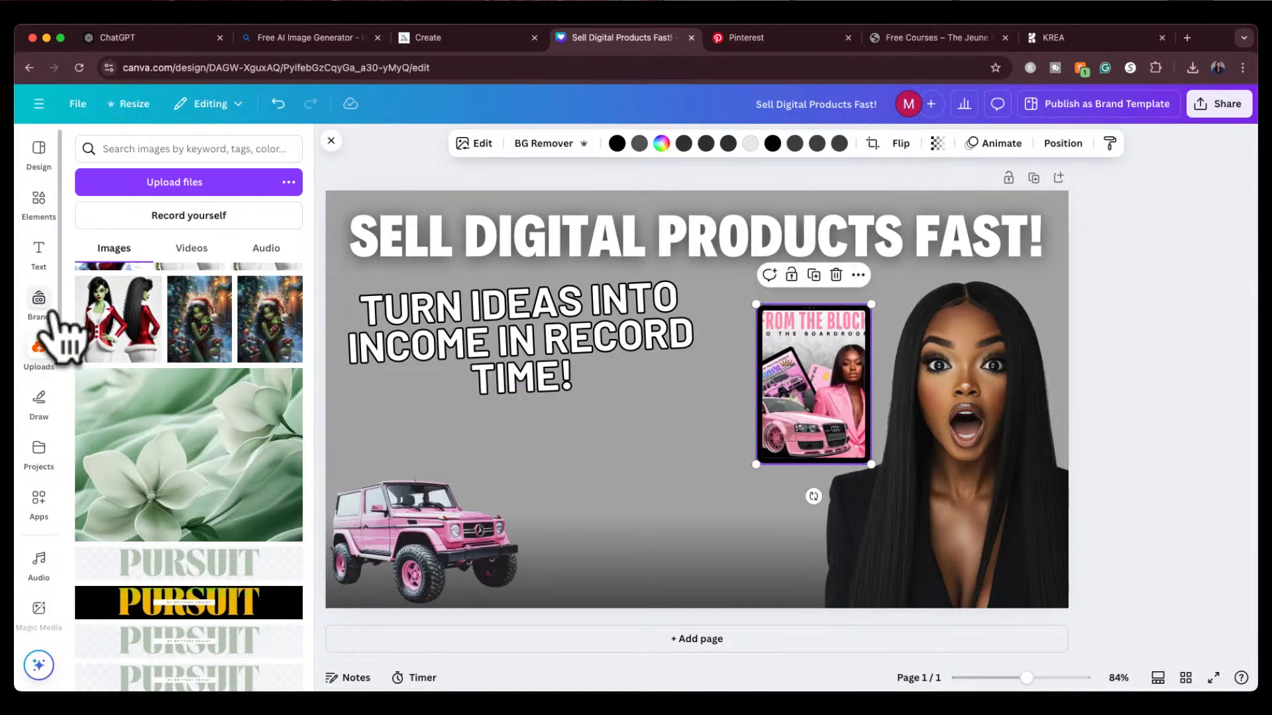
Step: Search the elements for "wad of cash" and show all matching photos
left_click(135, 149)
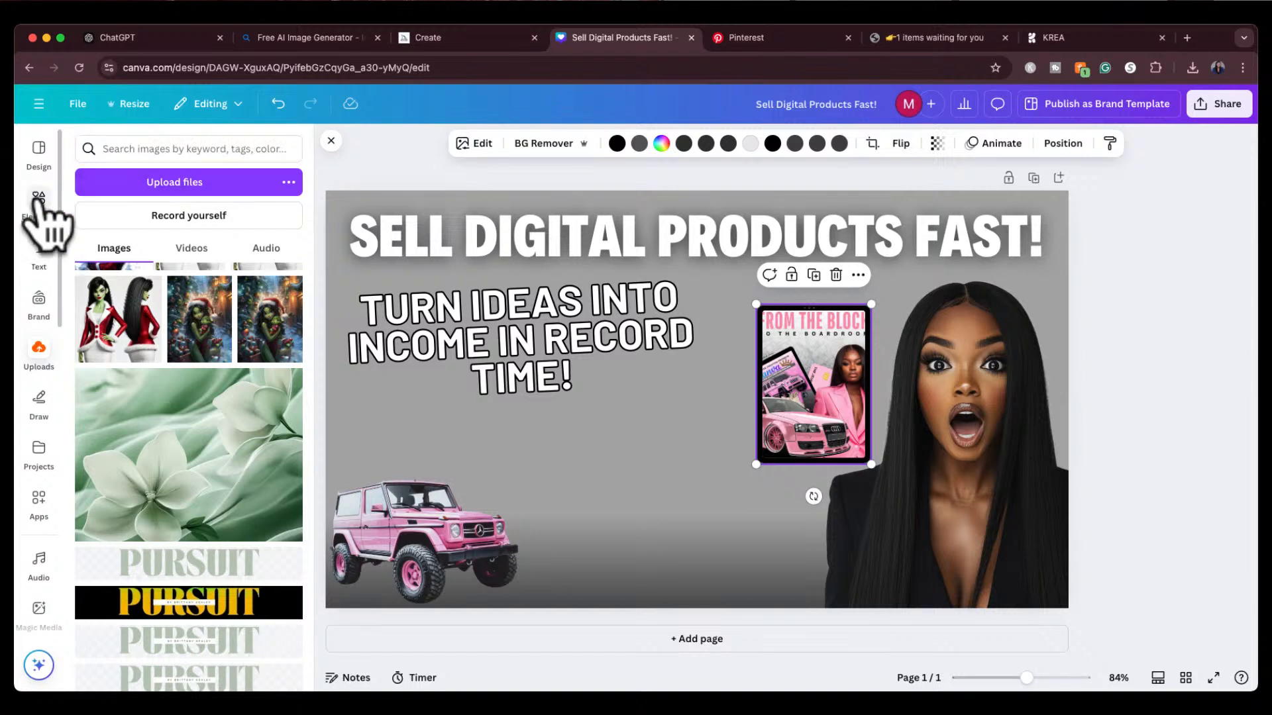
left_click(38, 198)
left_click(132, 148)
type("wad")
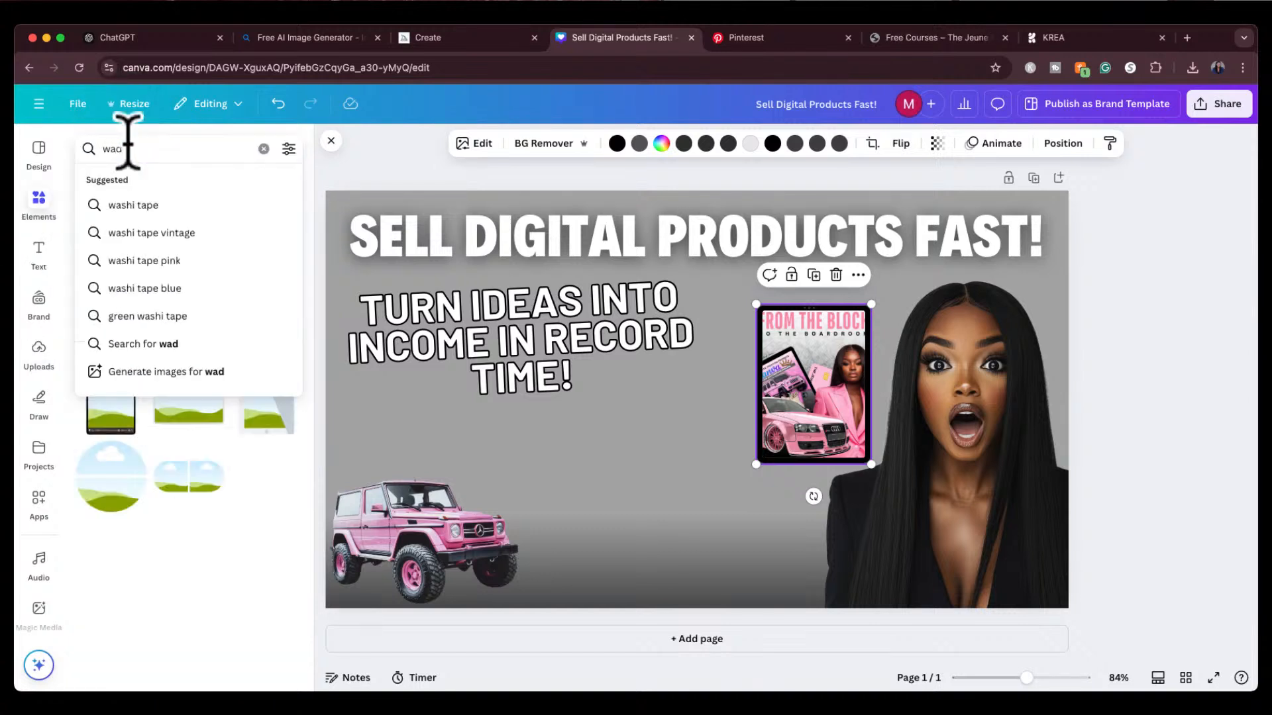
type(" fi cash")
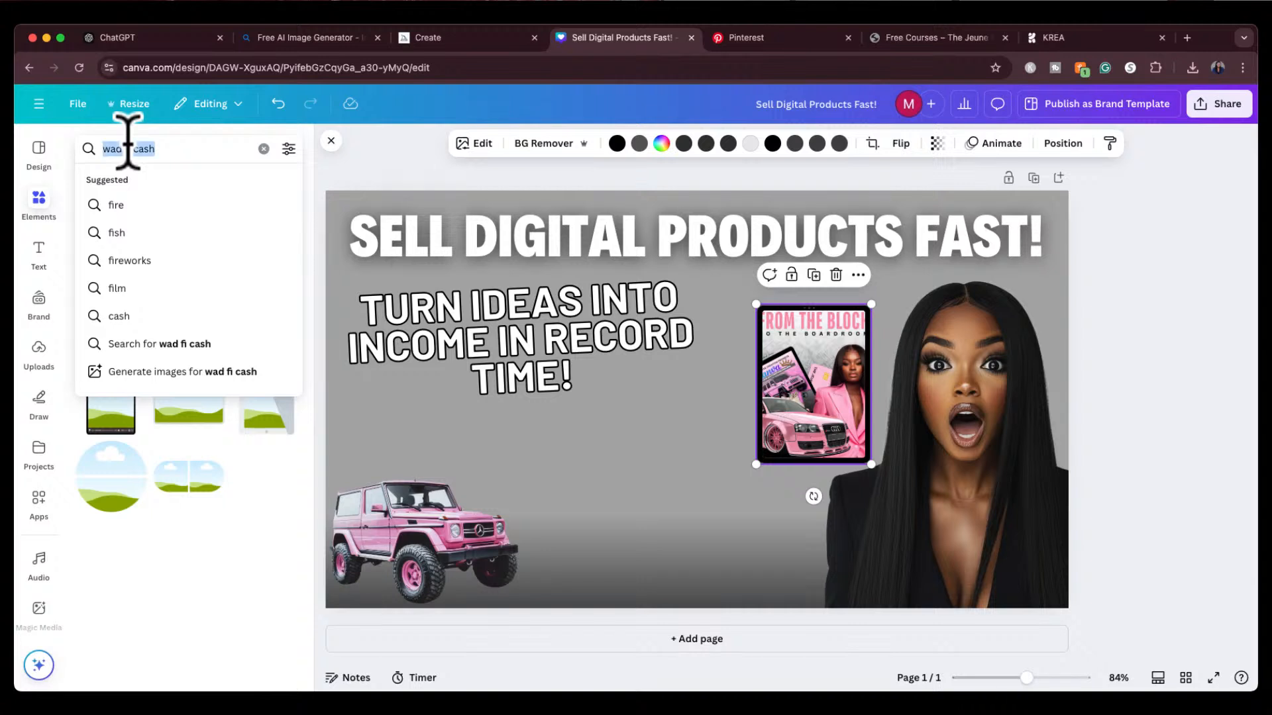
type("wad of c")
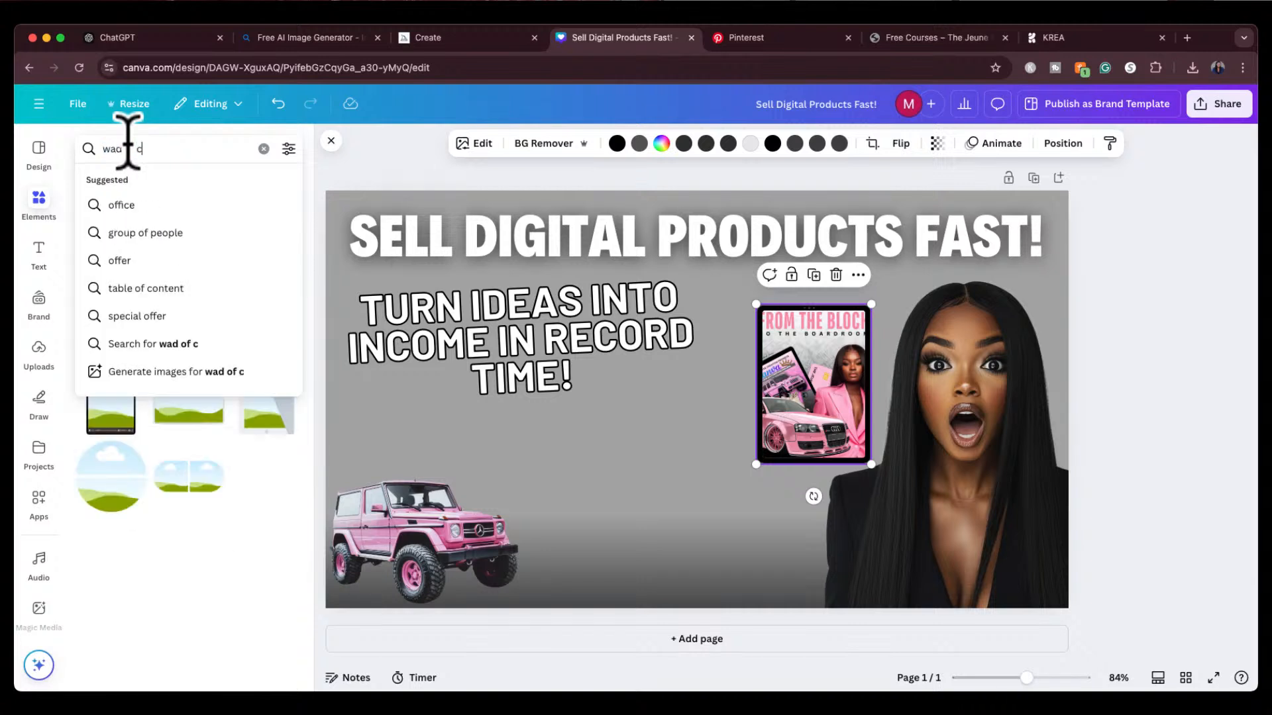
type("ash")
key("Return")
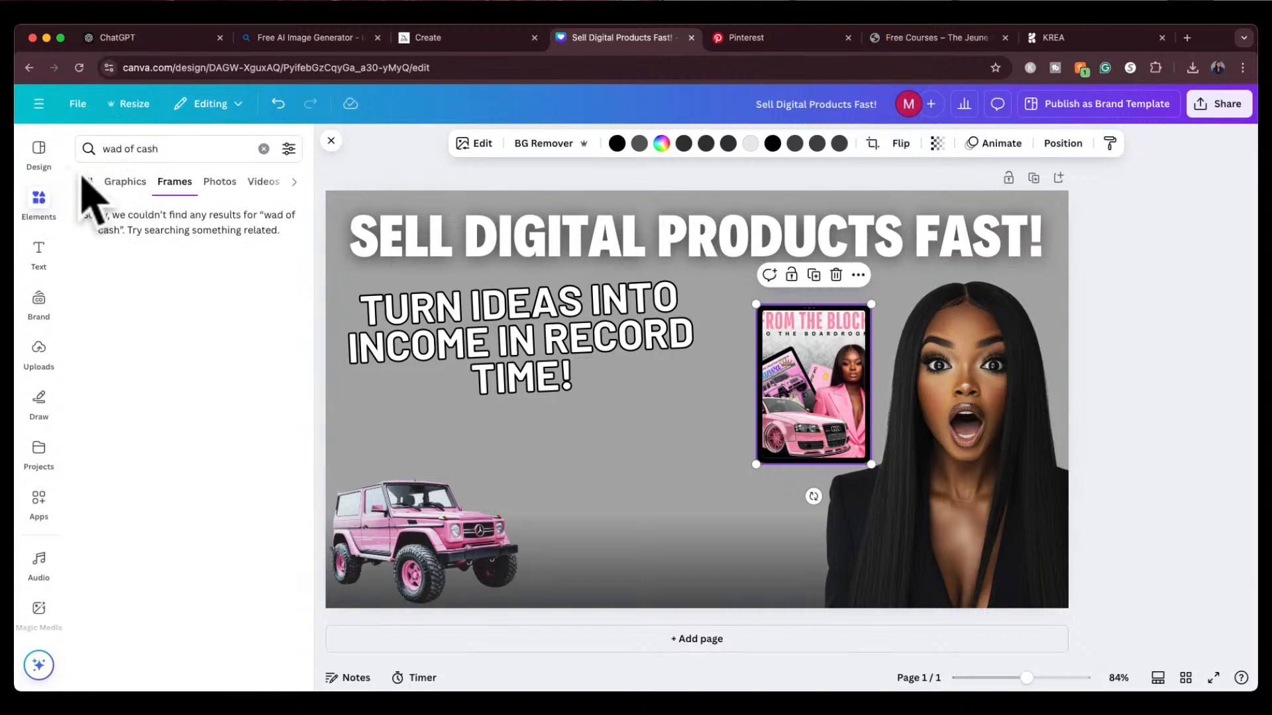
left_click(87, 182)
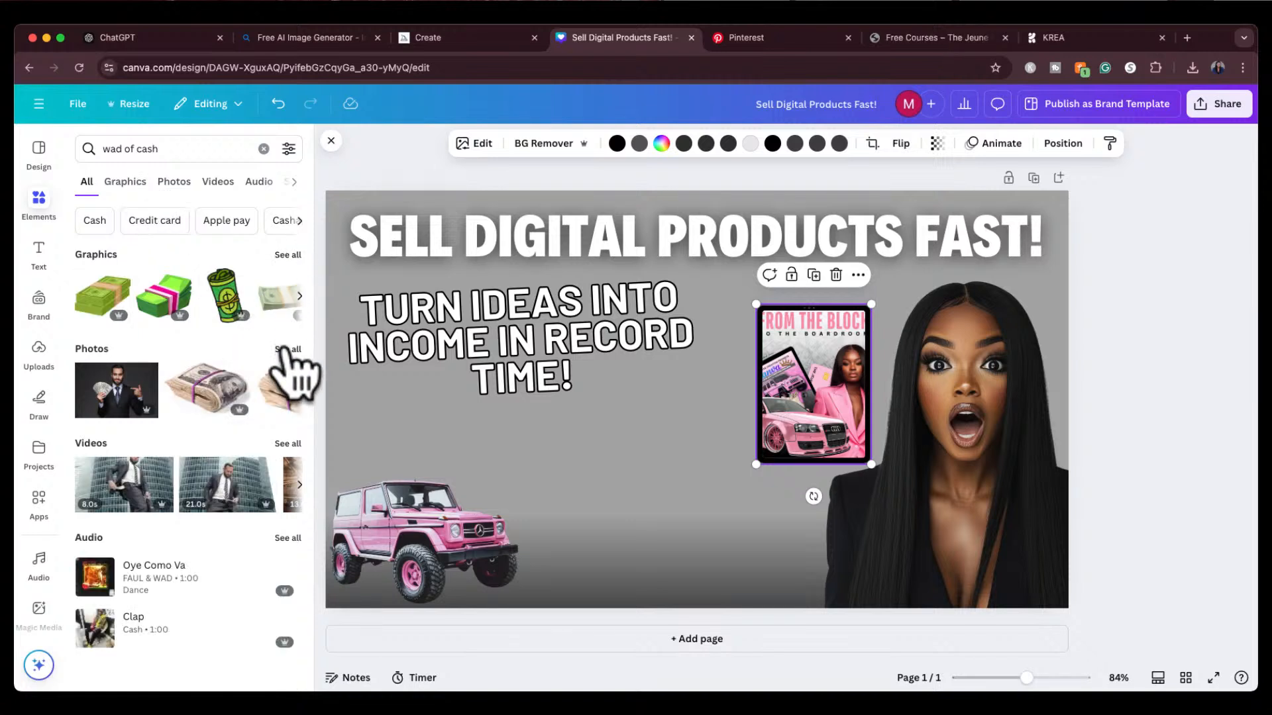
left_click(287, 350)
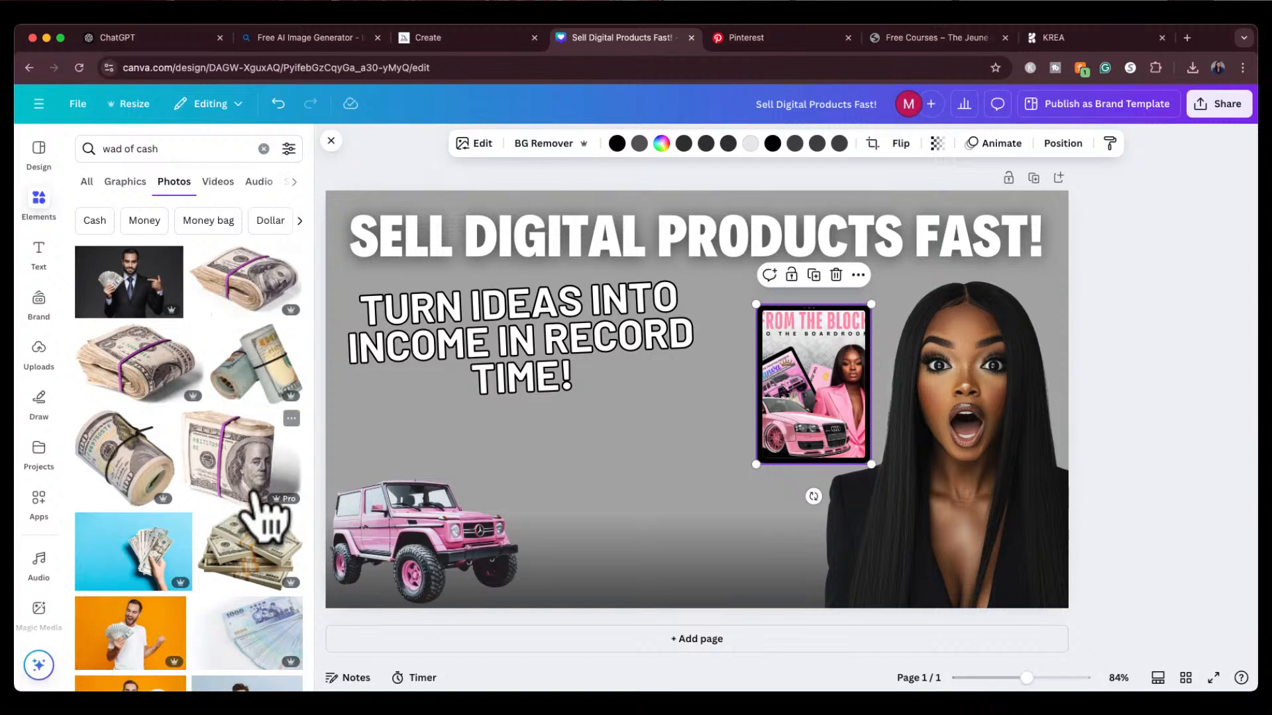
Step: Add the photo of piled hundred-dollar bill bundles, shrink it and place it below the tagline, overlapping the jeep
scroll(265, 523, "down", 2)
scroll(253, 554, "down", 3)
left_click(267, 381)
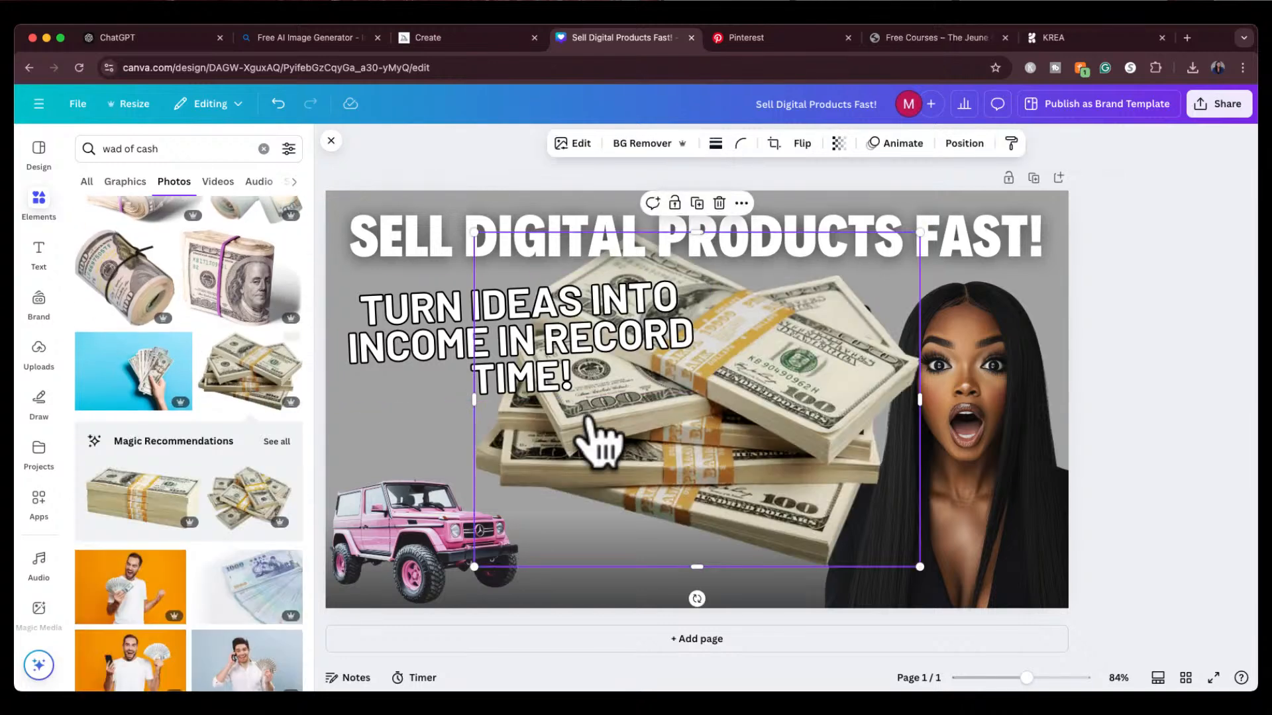
left_click_drag(775, 424, 727, 576)
left_click_drag(878, 375, 772, 472)
left_click_drag(667, 554, 667, 469)
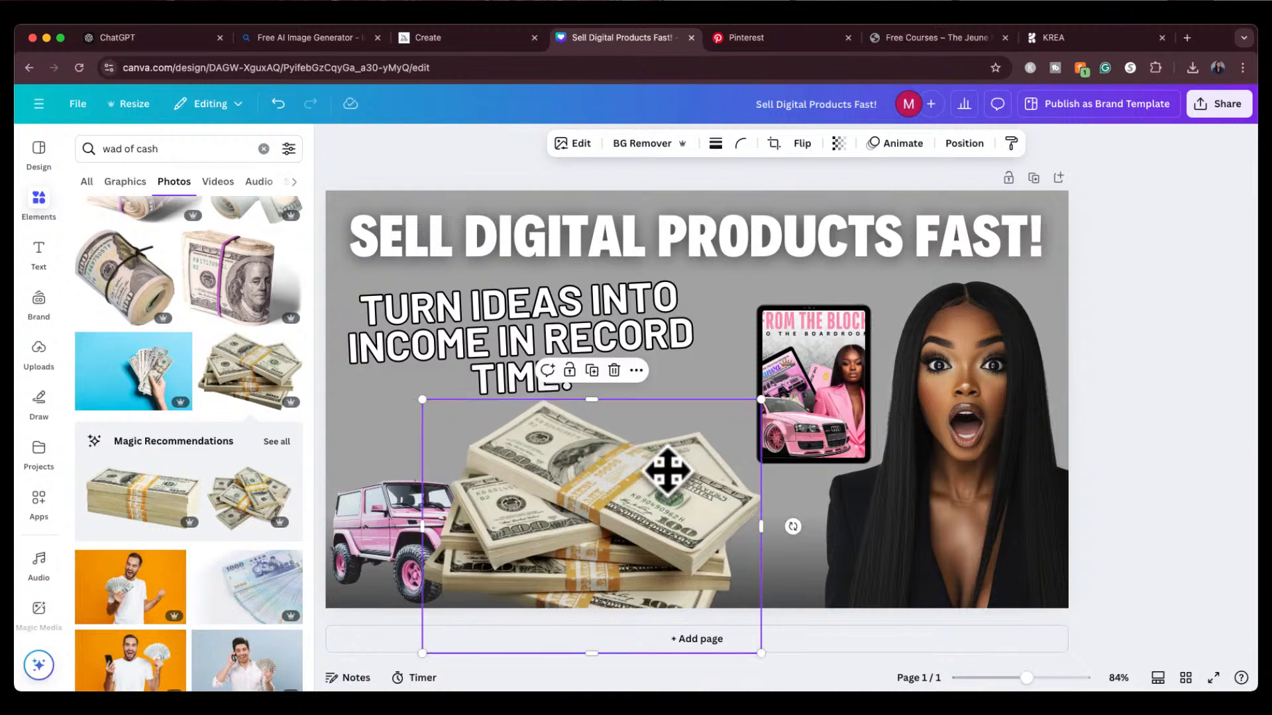
Step: Bring the pink jeep in front of the cash pile and nudge both slightly lower on the canvas
left_click(363, 533)
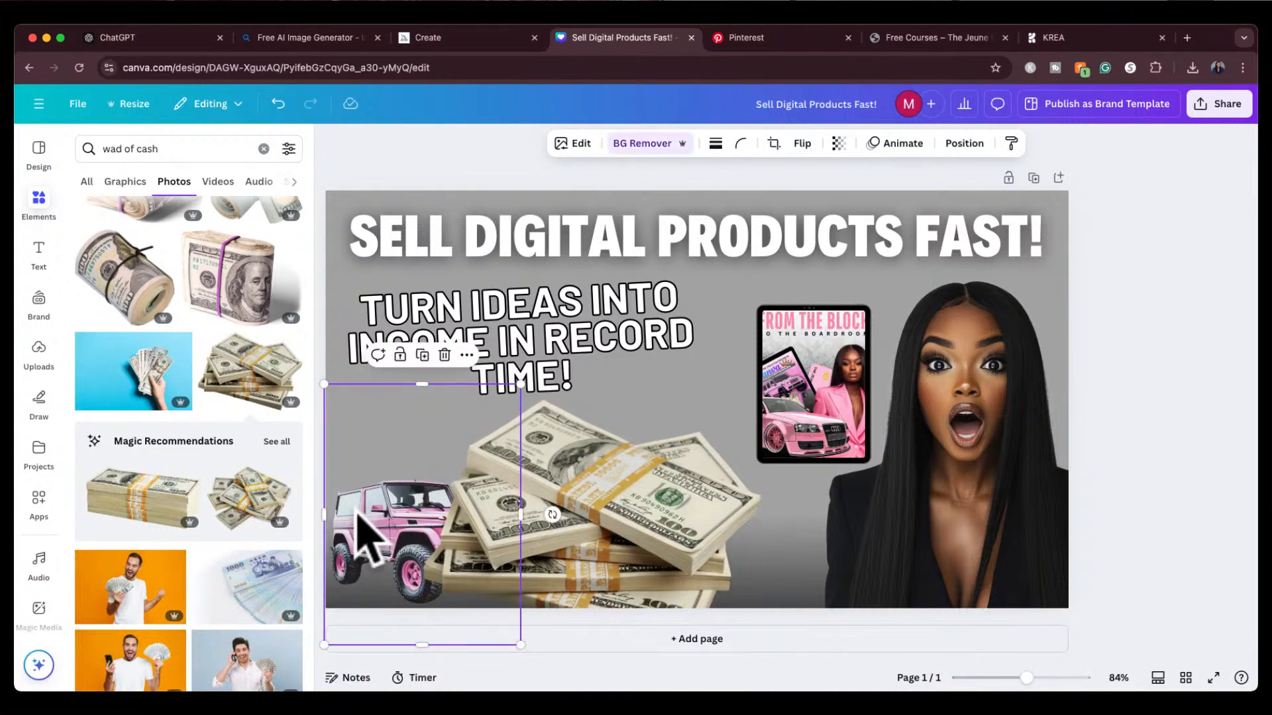
key("super+bracketright")
left_click_drag(401, 491, 405, 500)
left_click(613, 483)
left_click_drag(612, 482, 600, 512)
Step: Move the tablet mockup to the canvas's bottom edge, partly behind the cash pile, and enlarge it to fill the gap before the woman
left_click_drag(828, 411, 738, 512)
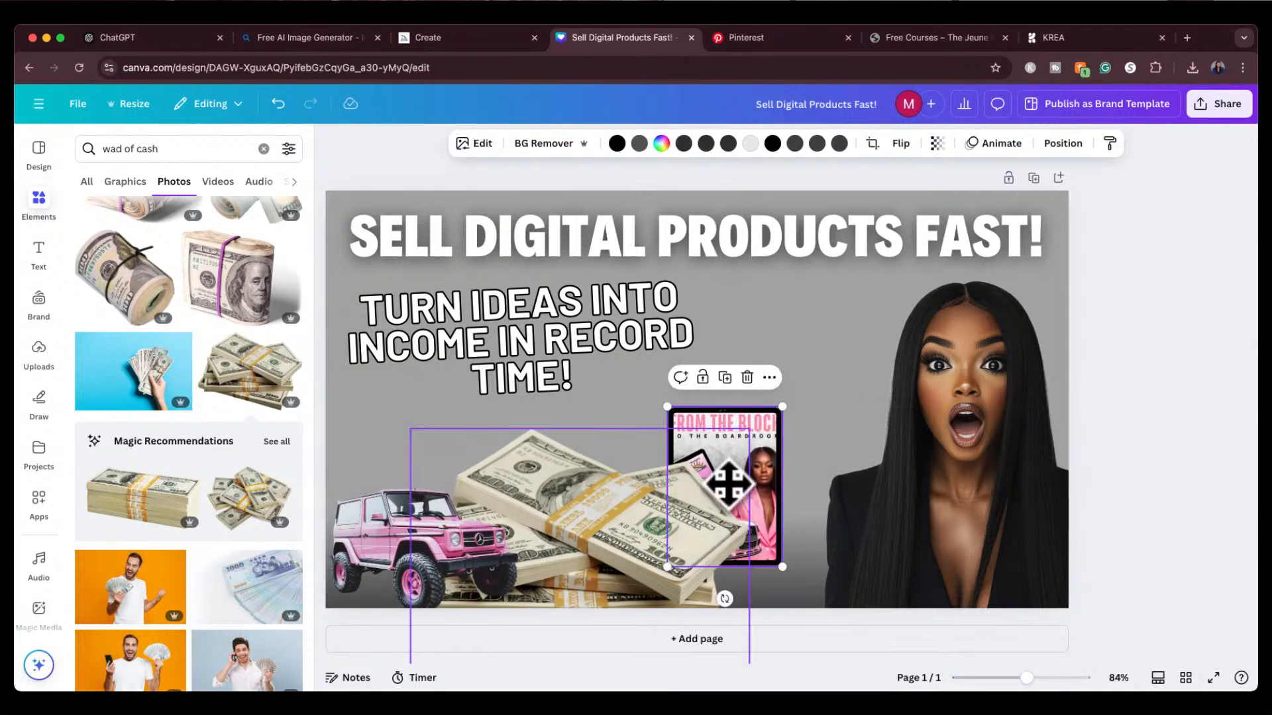
left_click_drag(783, 406, 820, 355)
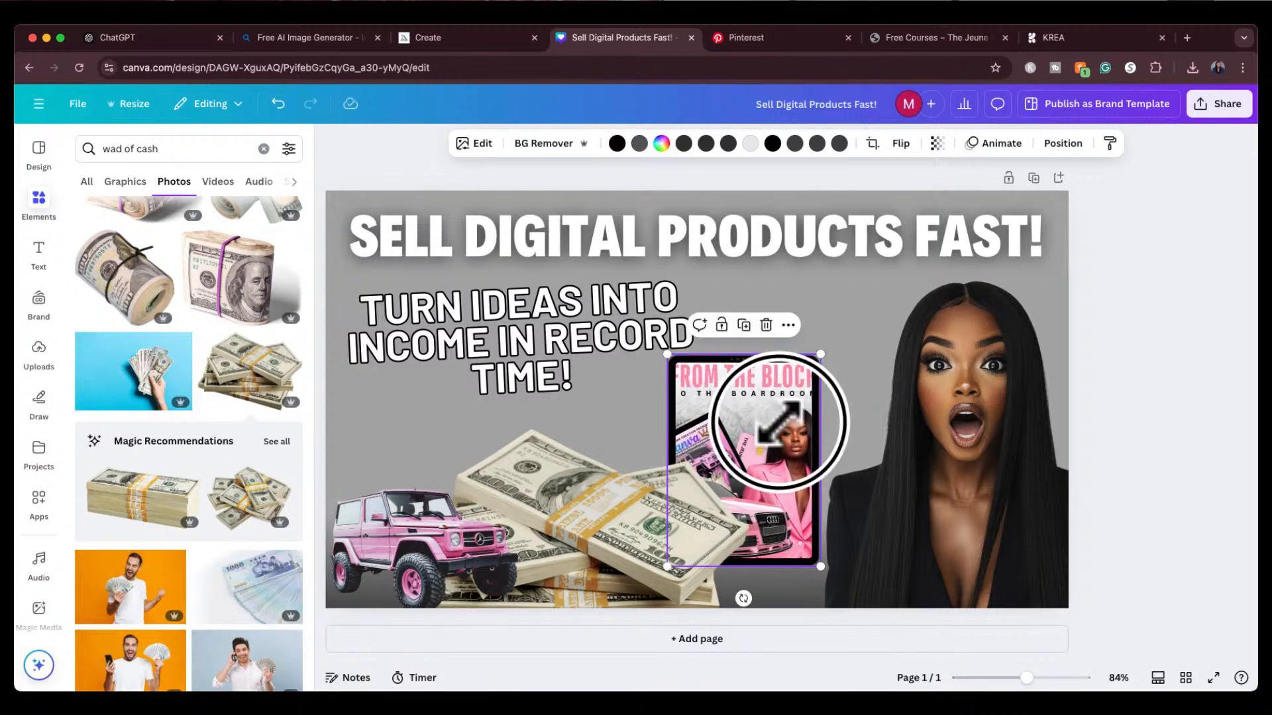
left_click_drag(781, 428, 809, 454)
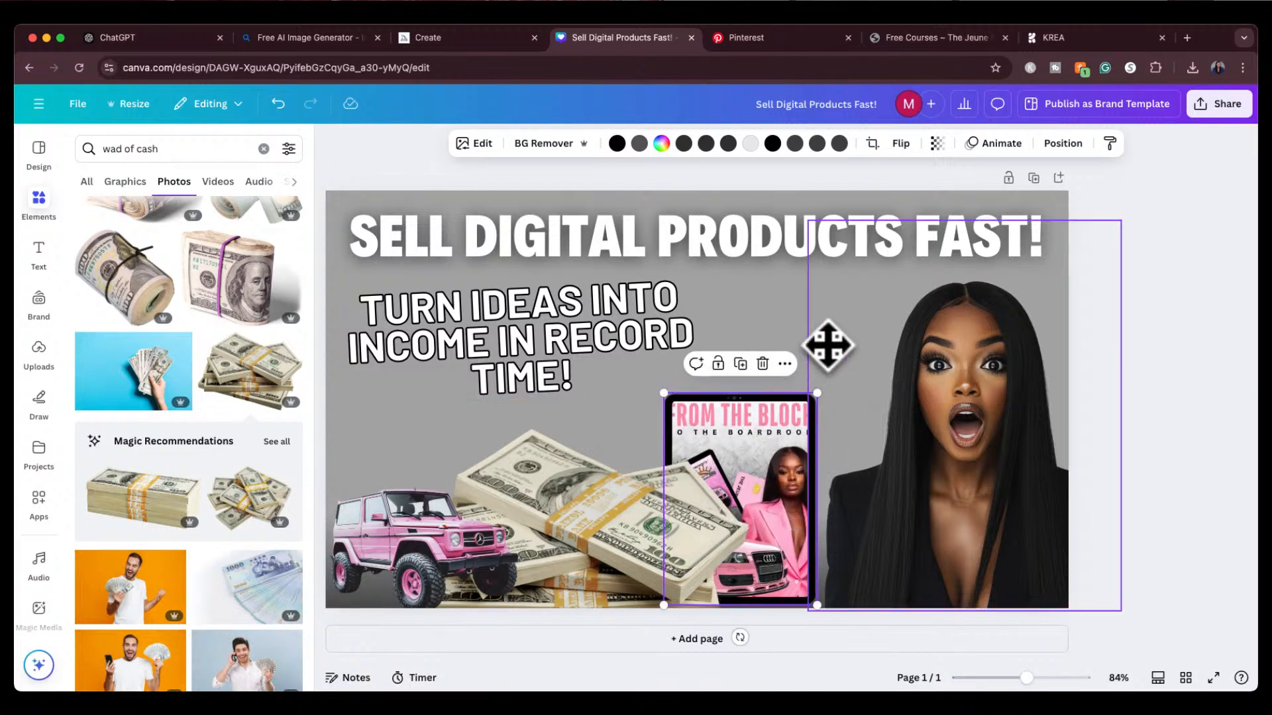
Step: Change the thumbnail's background from solid gray to the blue-to-pink gradient
left_click(788, 334)
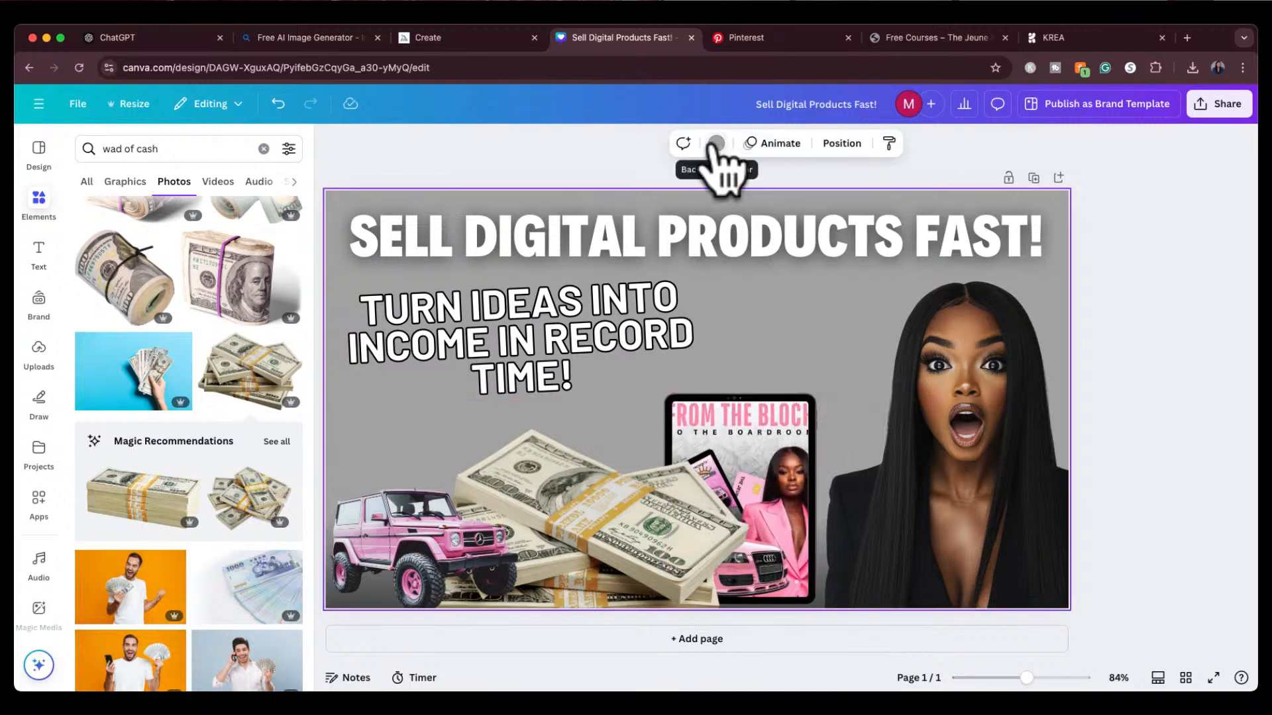
left_click(716, 143)
scroll(172, 530, "down", 5)
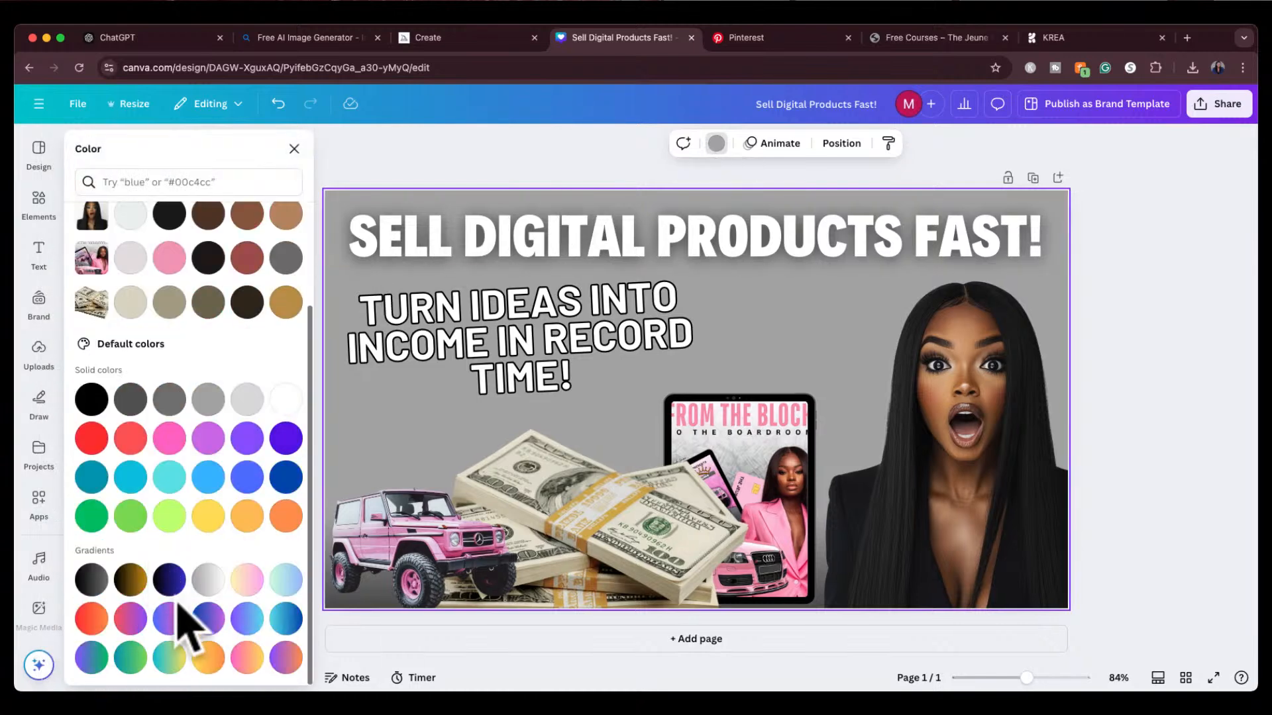
left_click(170, 619)
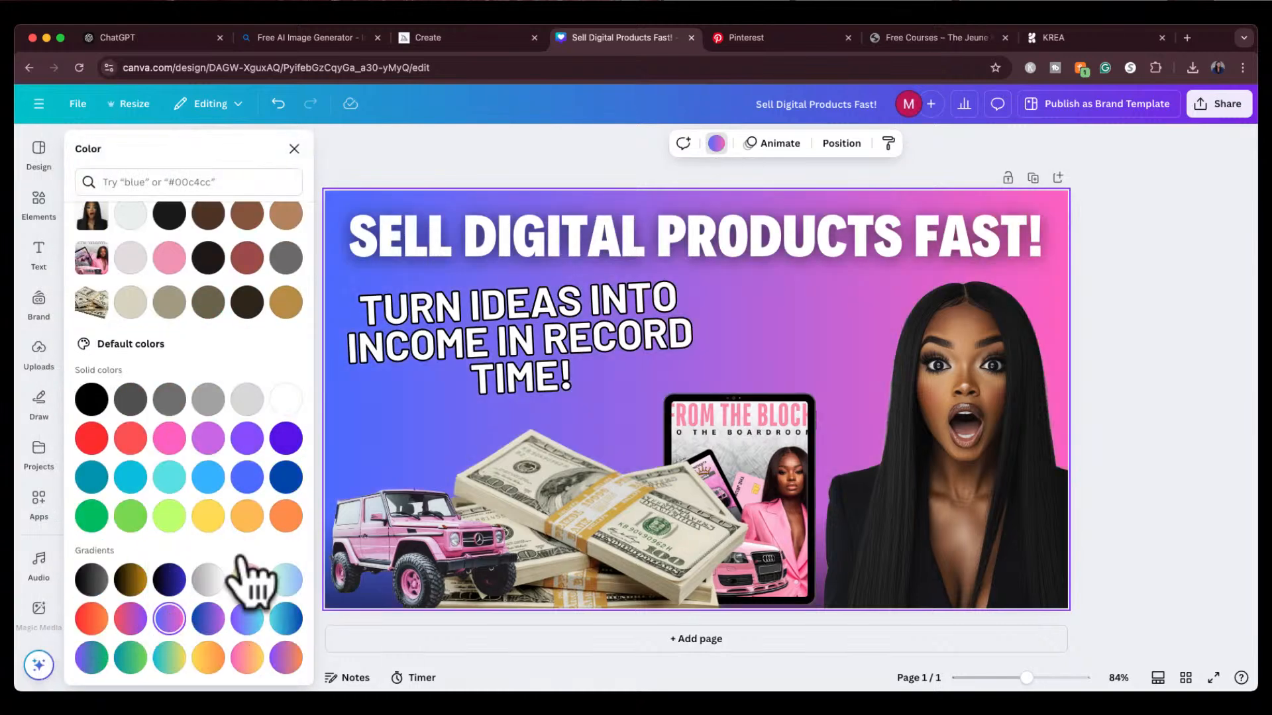
left_click(1169, 291)
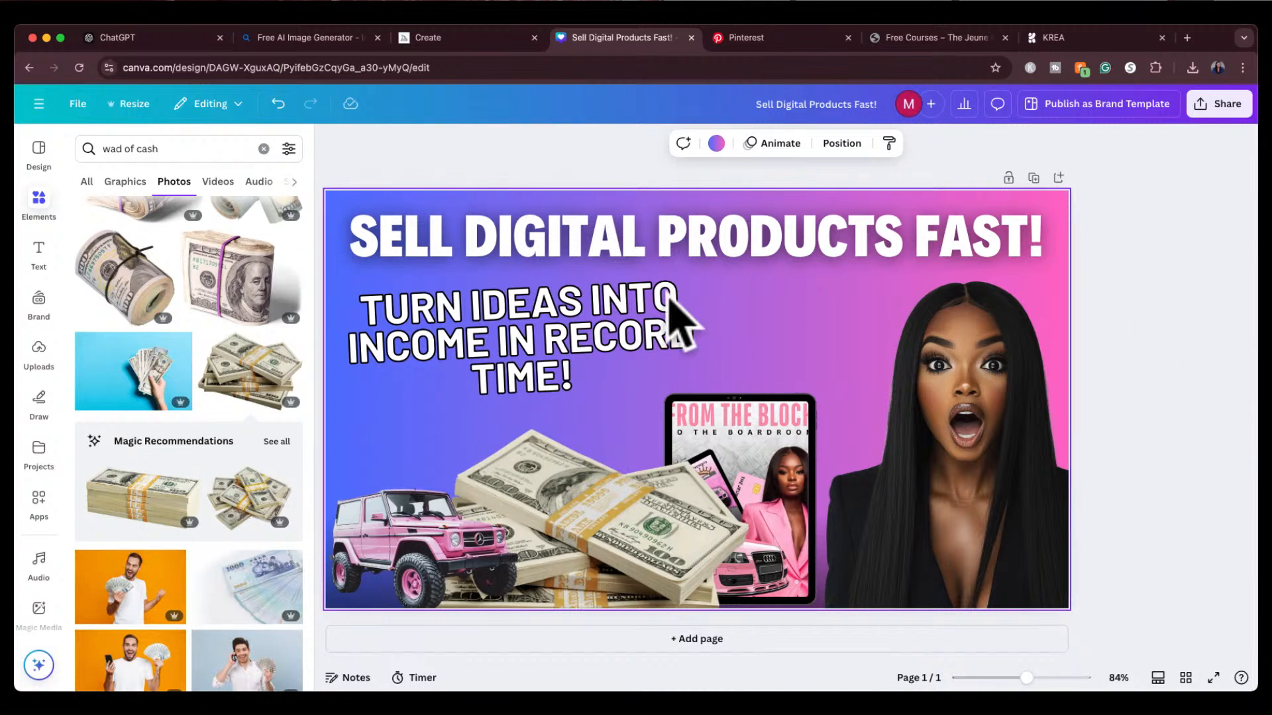
Step: Nudge the excited woman slightly down on the canvas
left_click(983, 447)
left_click_drag(982, 445, 983, 455)
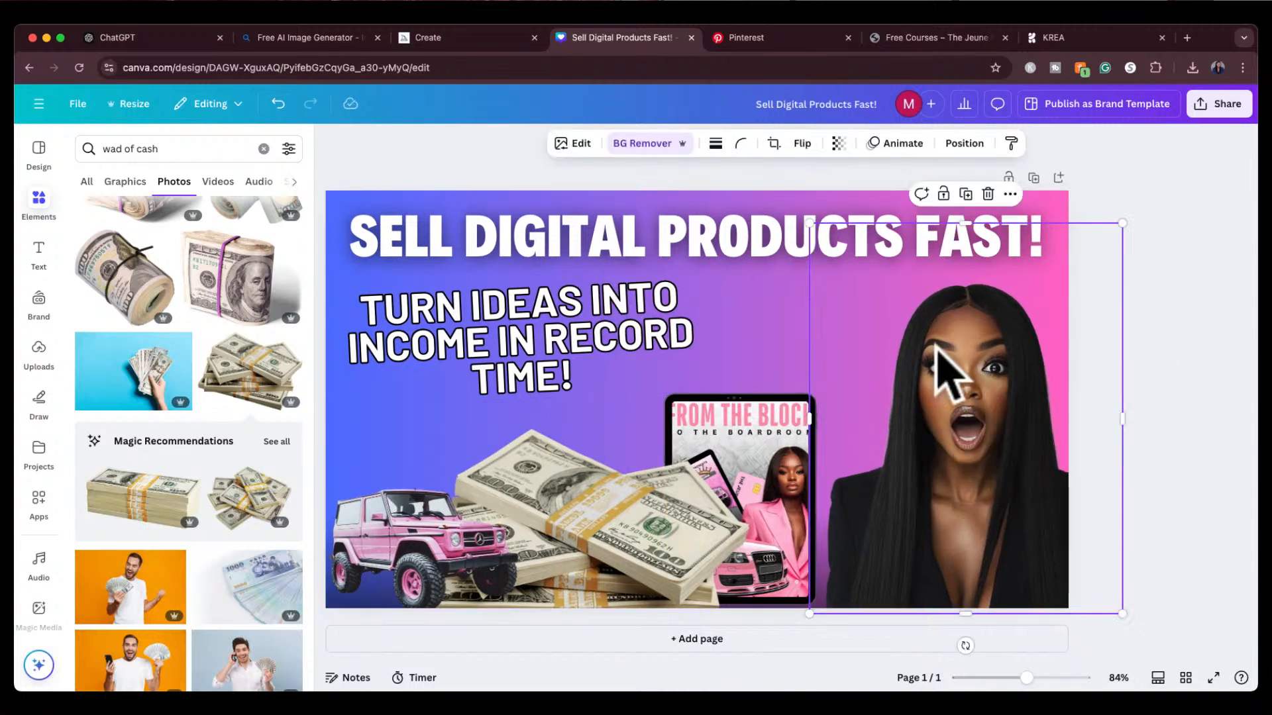
left_click(571, 152)
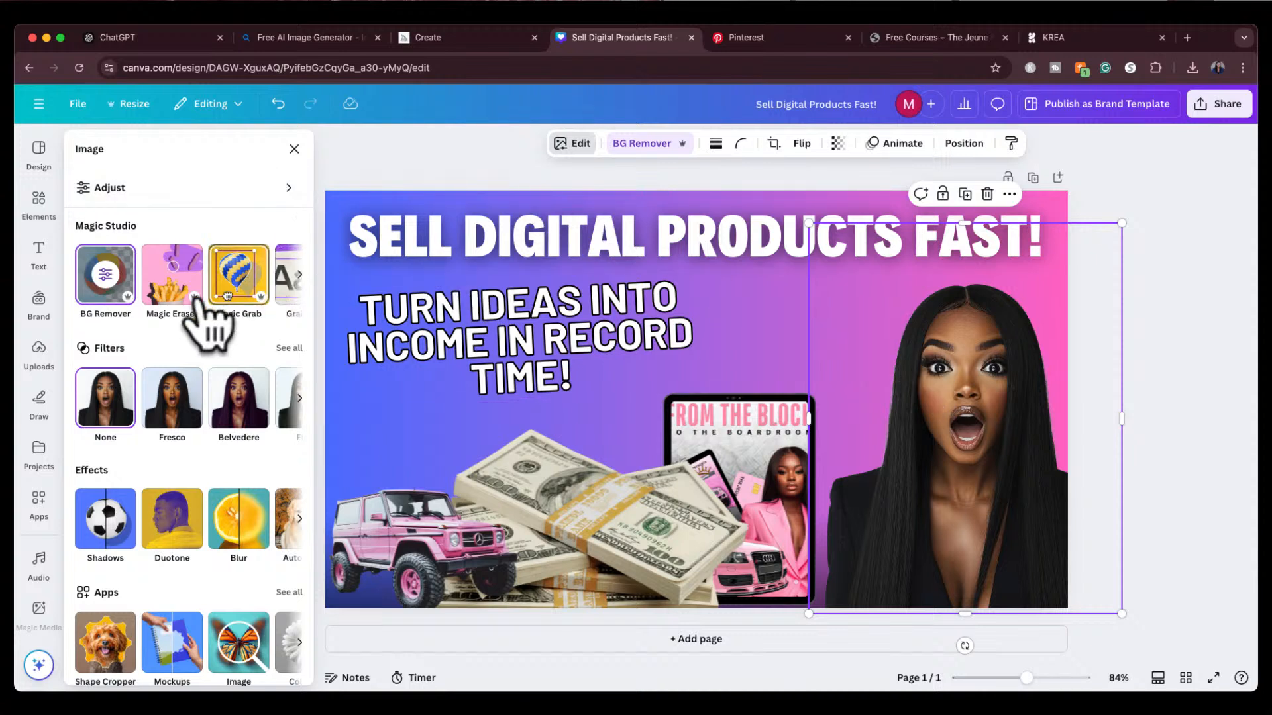
scroll(199, 540, "down", 1)
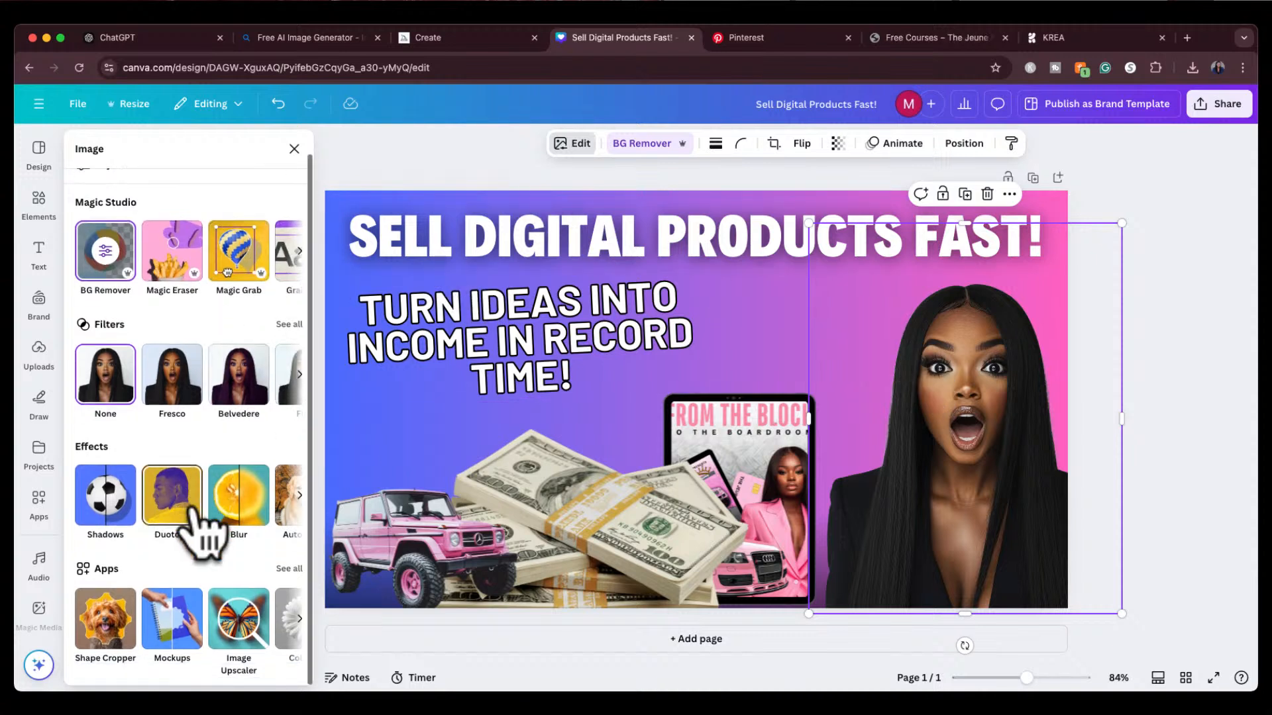
left_click(299, 497)
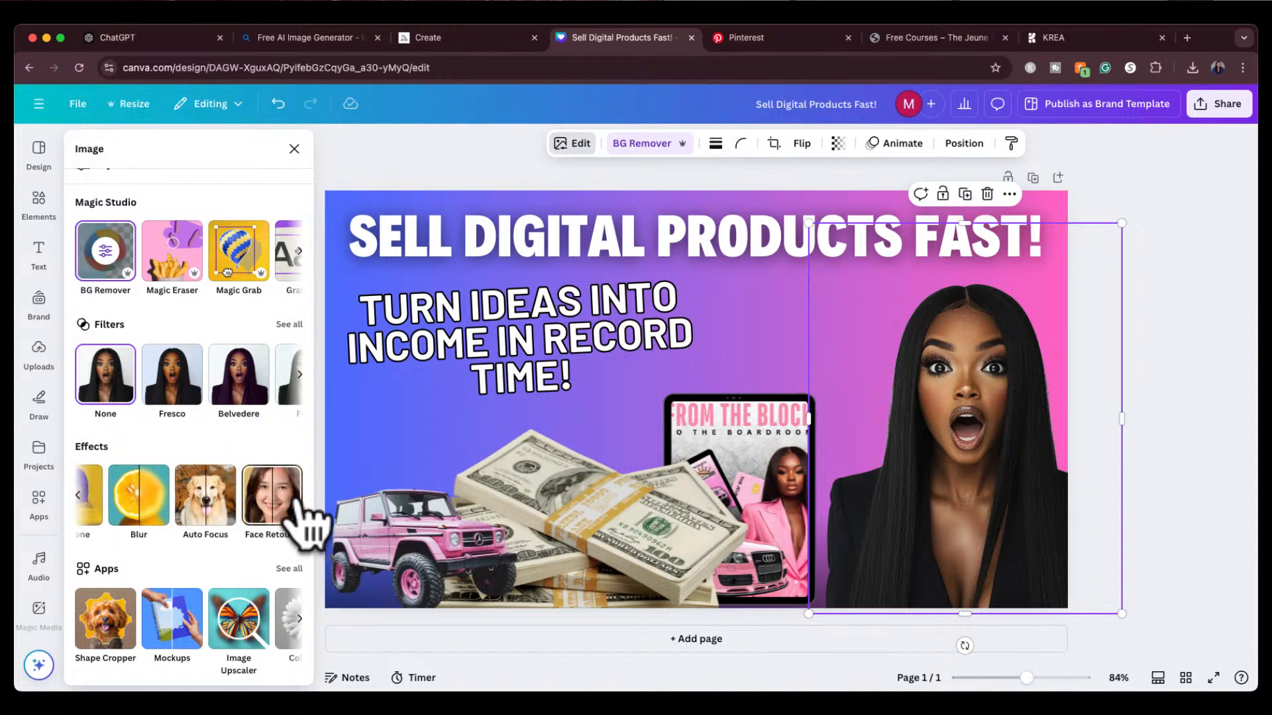
scroll(296, 503, "up", 1)
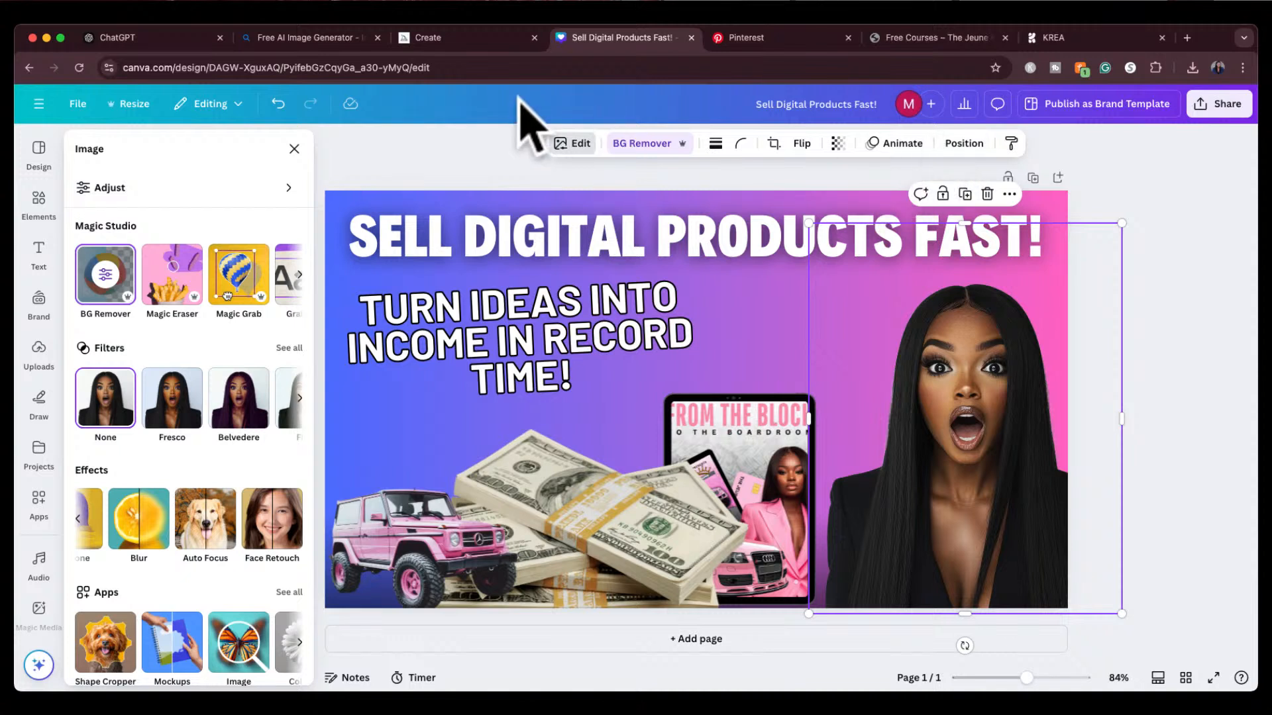
left_click(288, 187)
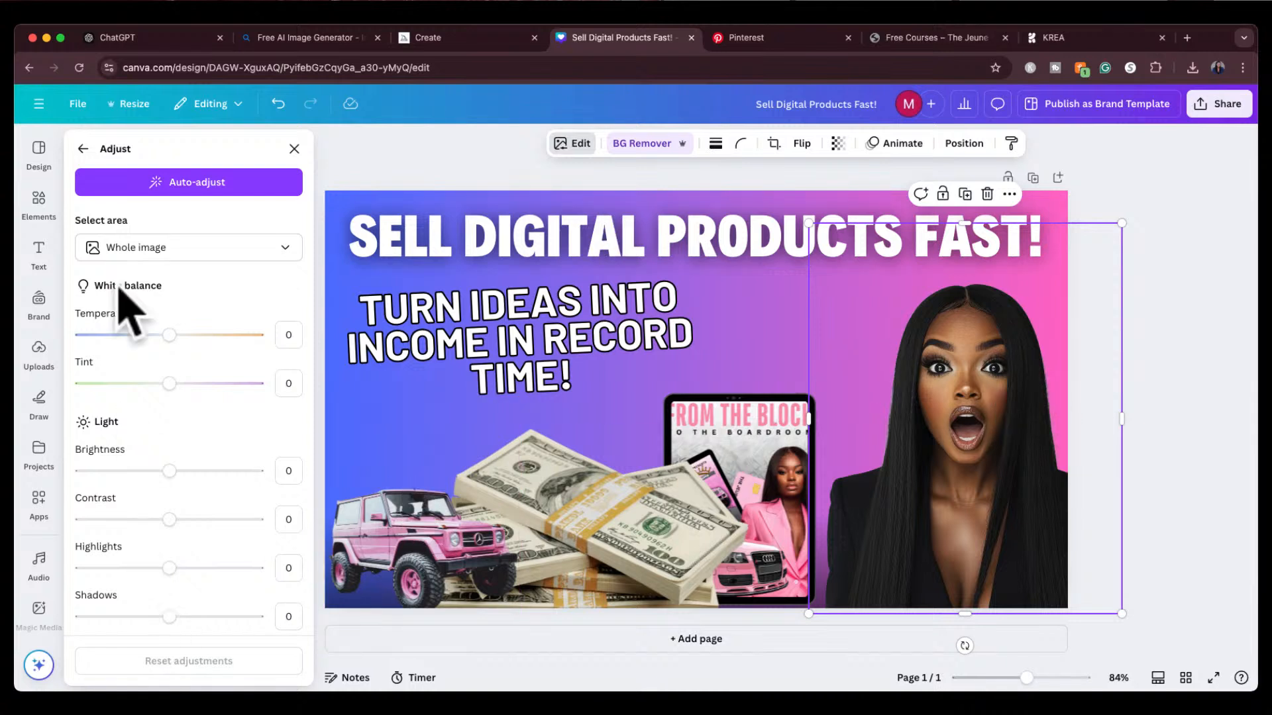
left_click(84, 149)
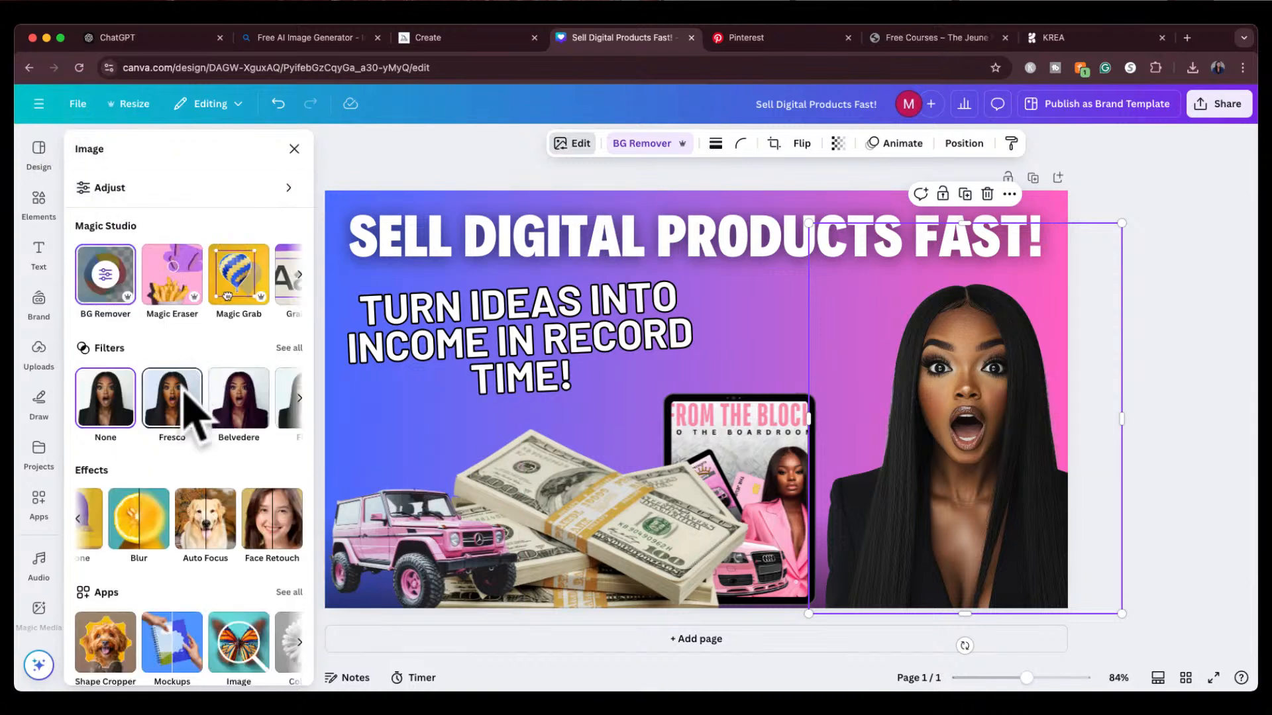
scroll(189, 414, "down", 1)
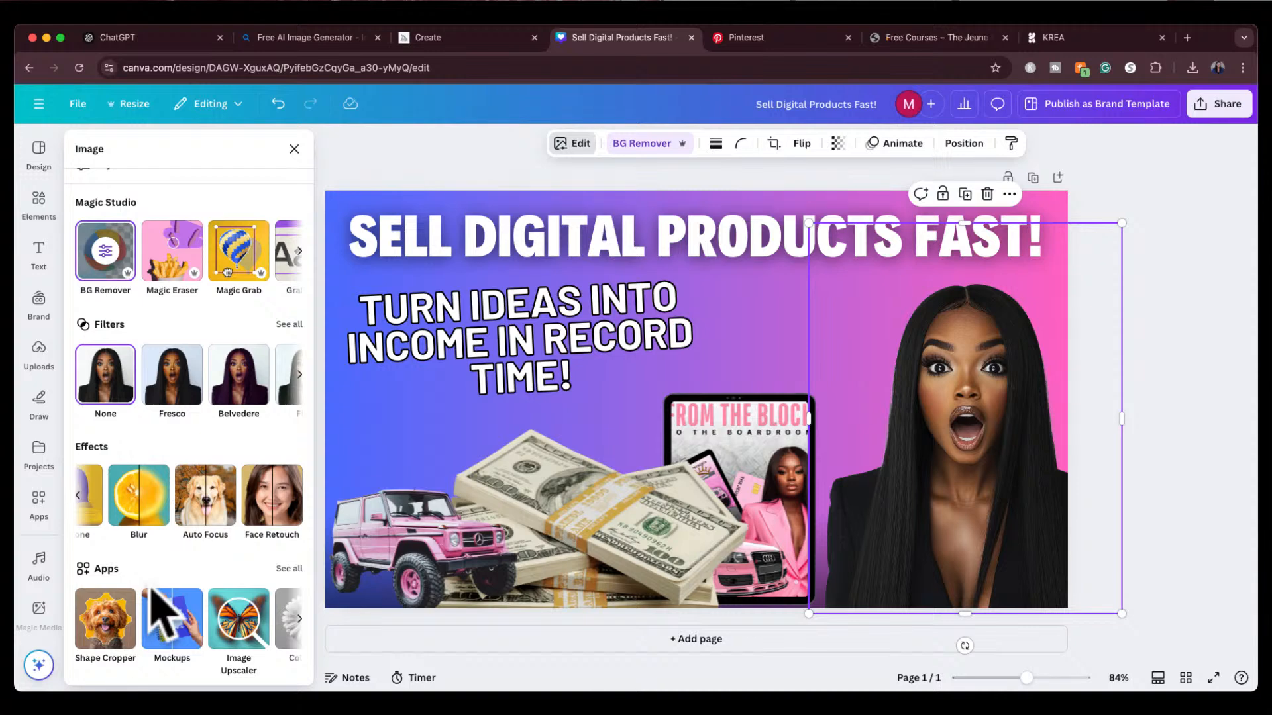
Step: Nudge the ebook tablet mockup slightly down toward the canvas's bottom edge
left_click_drag(761, 455, 761, 463)
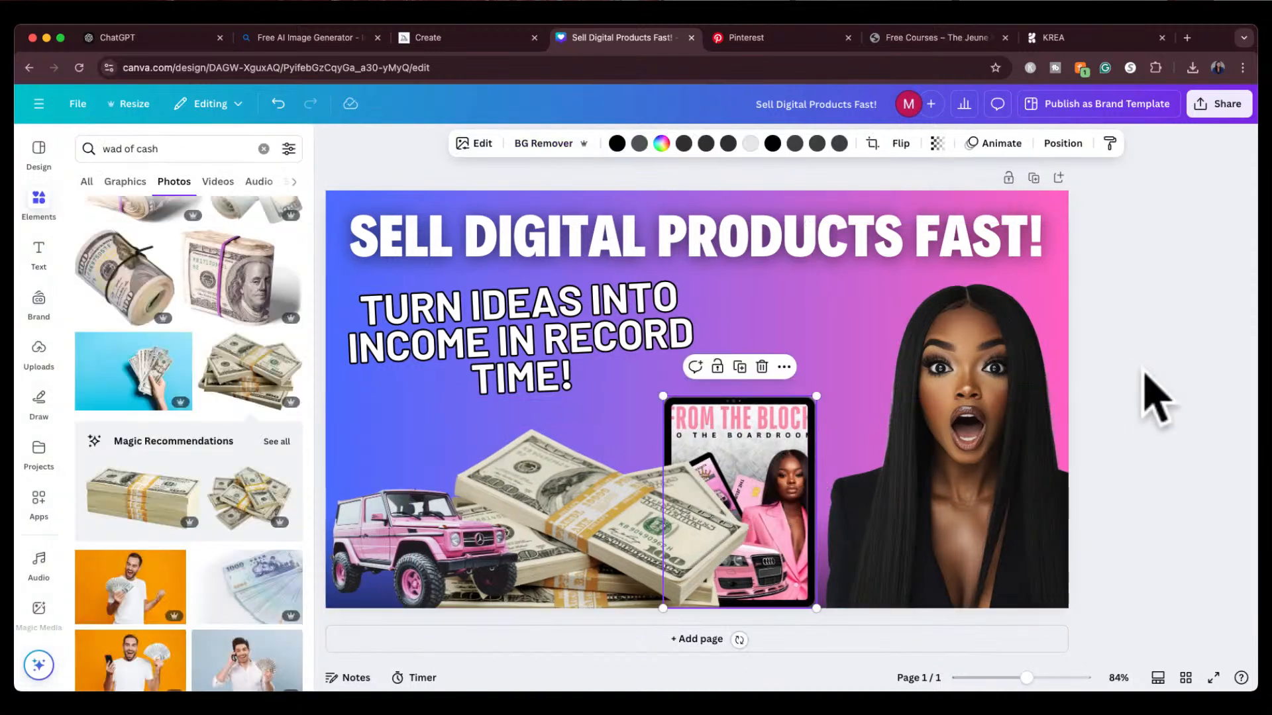
left_click(1192, 371)
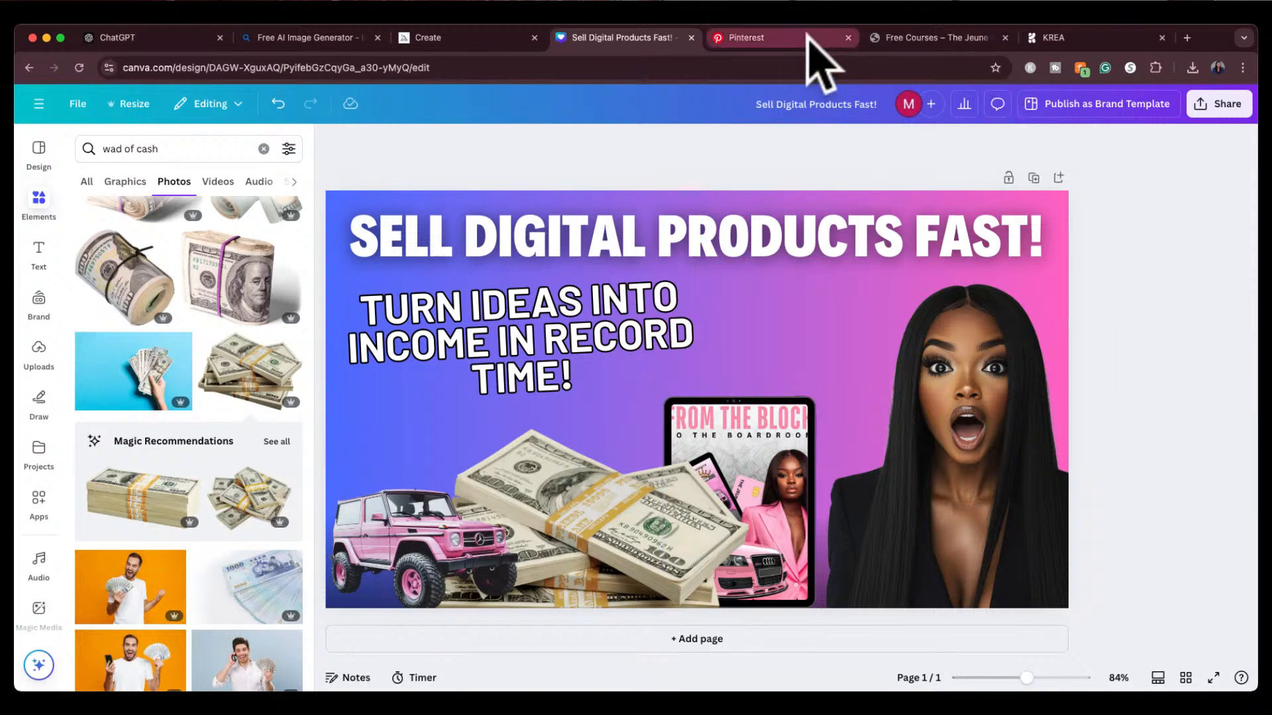
Step: Glance at the Pinterest ebook cover references, return to the thumbnail design and search the elements for "plastic wrap"
left_click(806, 37)
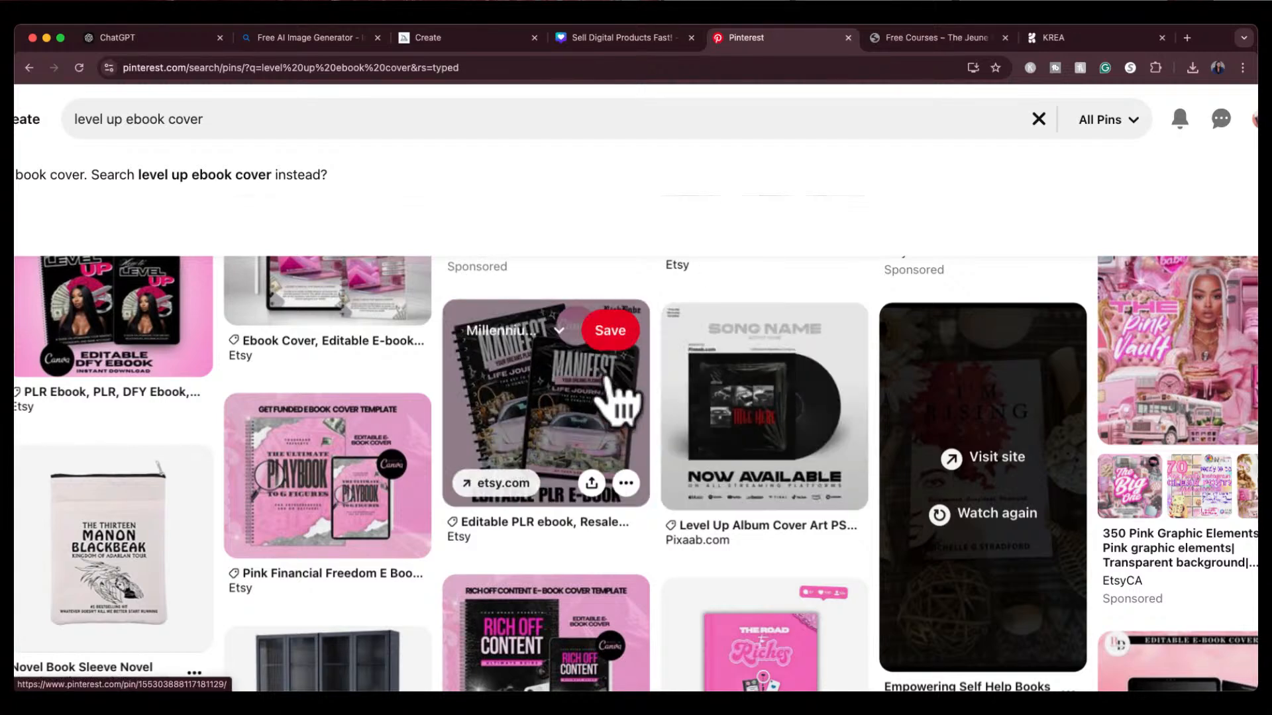
left_click(639, 38)
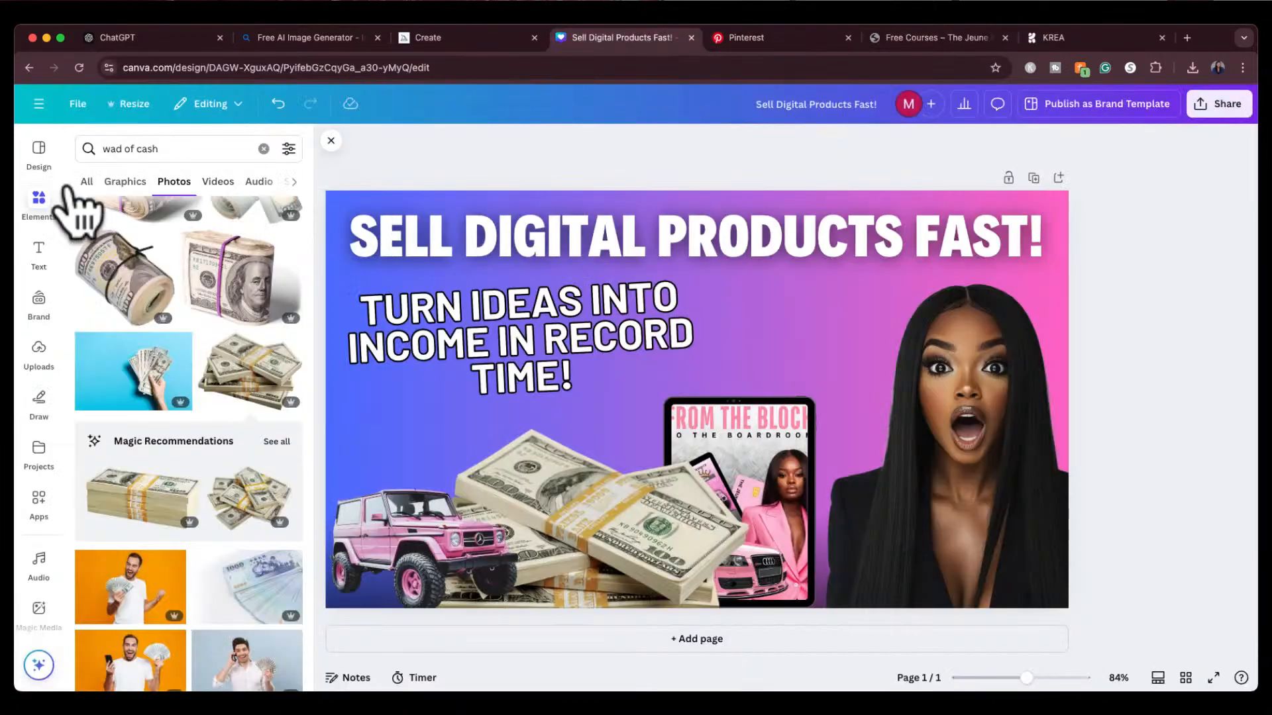
triple_click(125, 149)
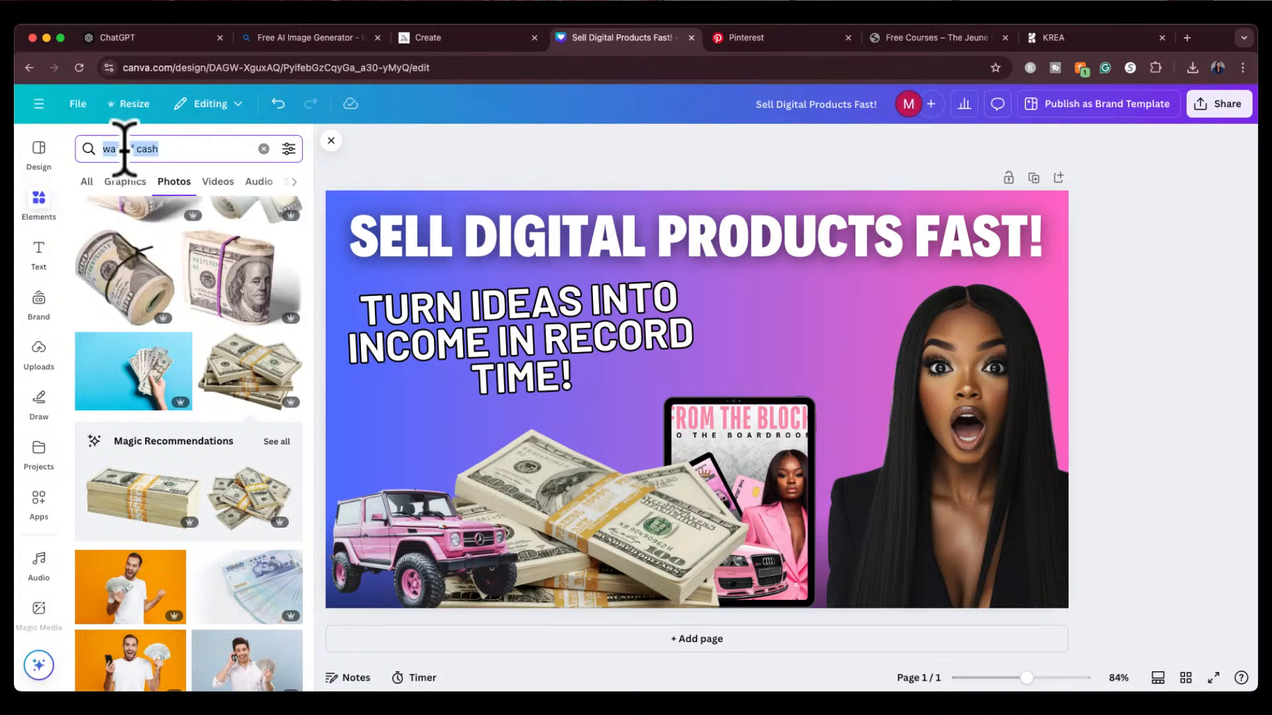
type("plastic wrap")
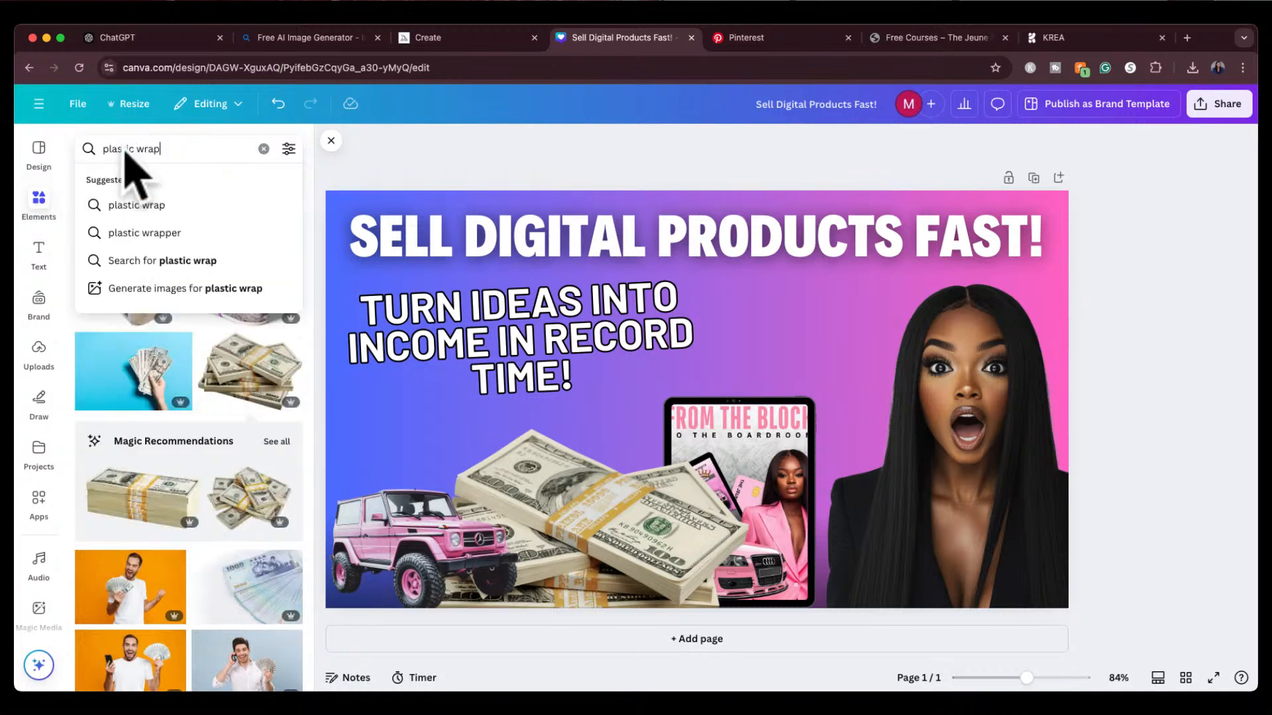
key("Return")
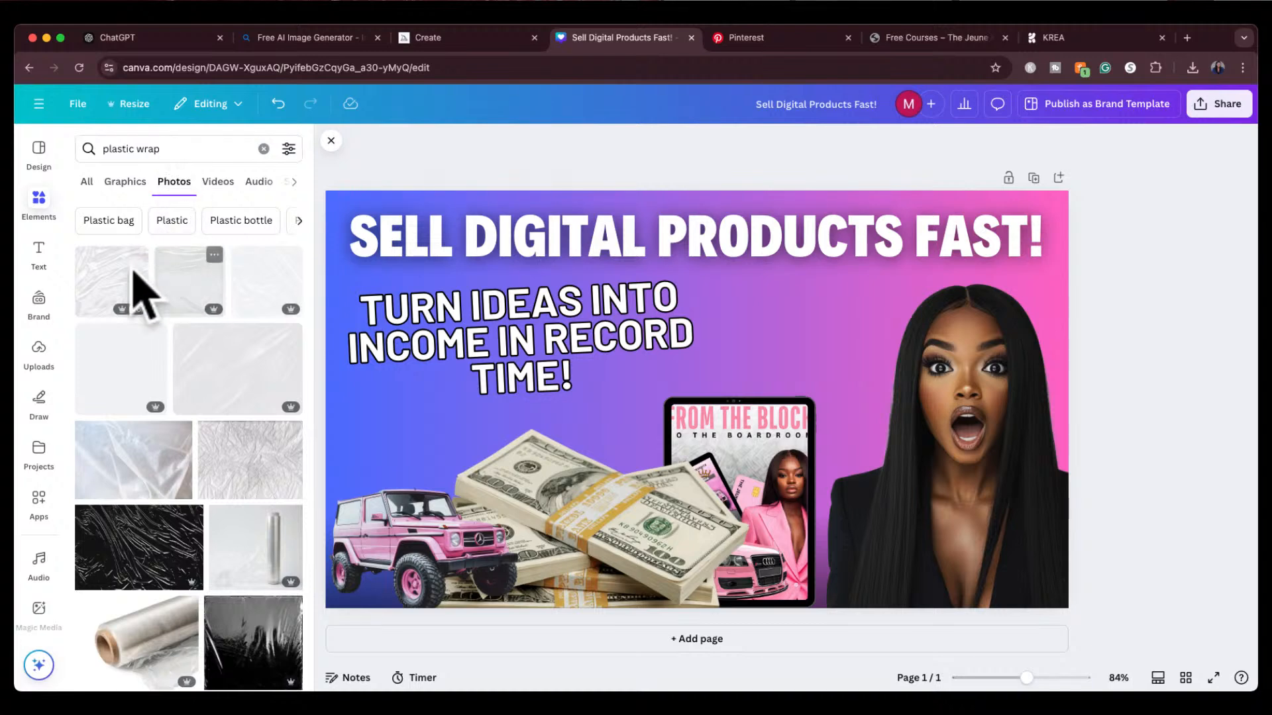
Step: Try the first plastic wrap photo as an overlay stretched across the canvas's full width, and delete it
left_click(142, 292)
left_click_drag(780, 369, 573, 312)
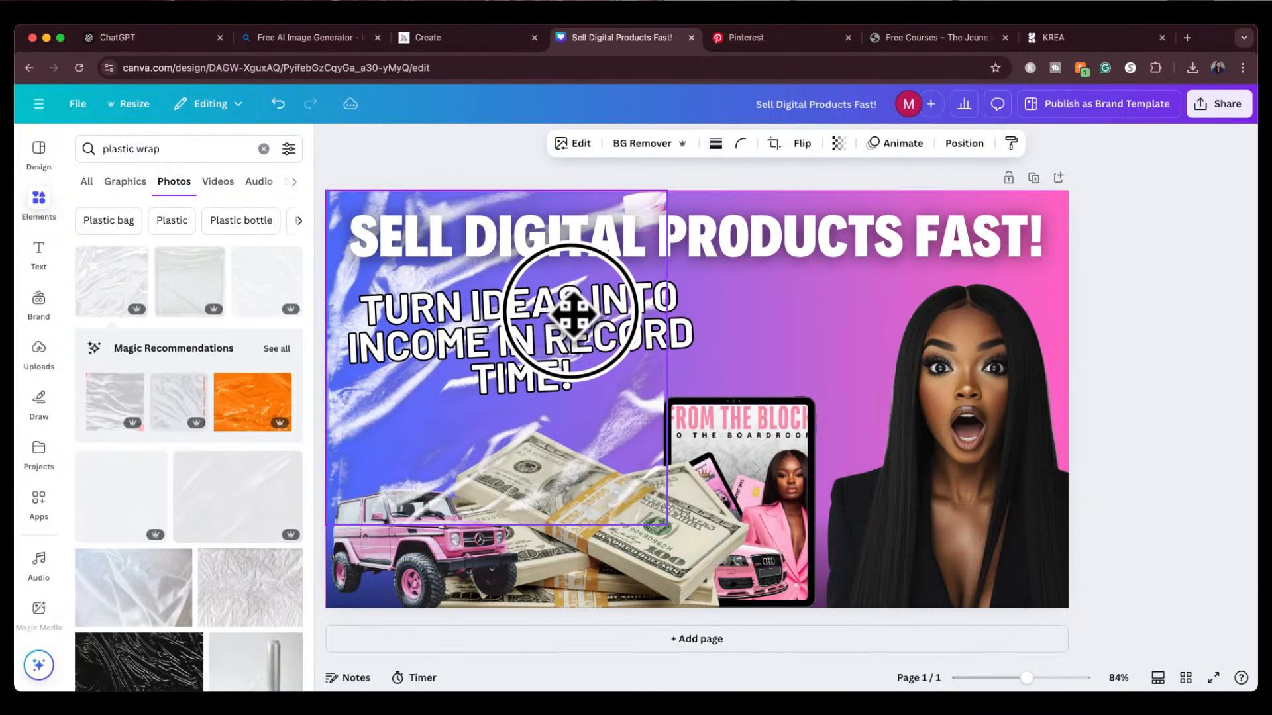
left_click_drag(665, 358, 1068, 356)
left_click_drag(817, 355, 822, 409)
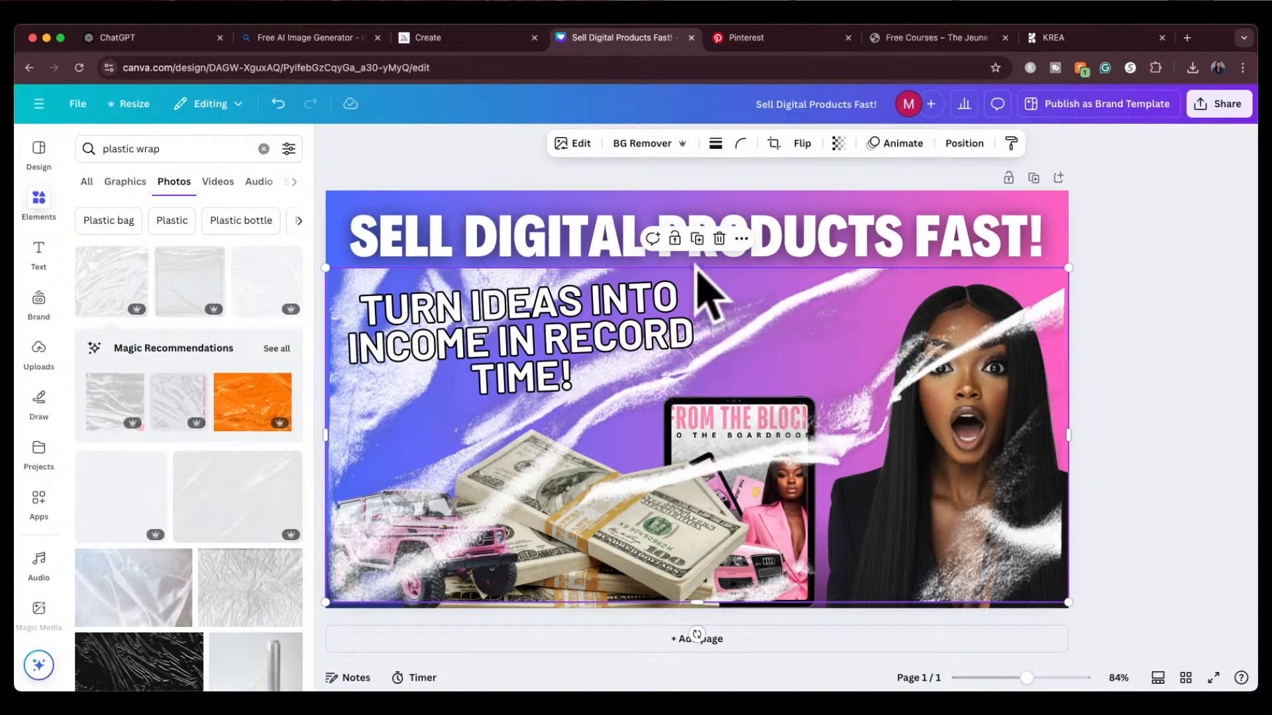
key("Delete")
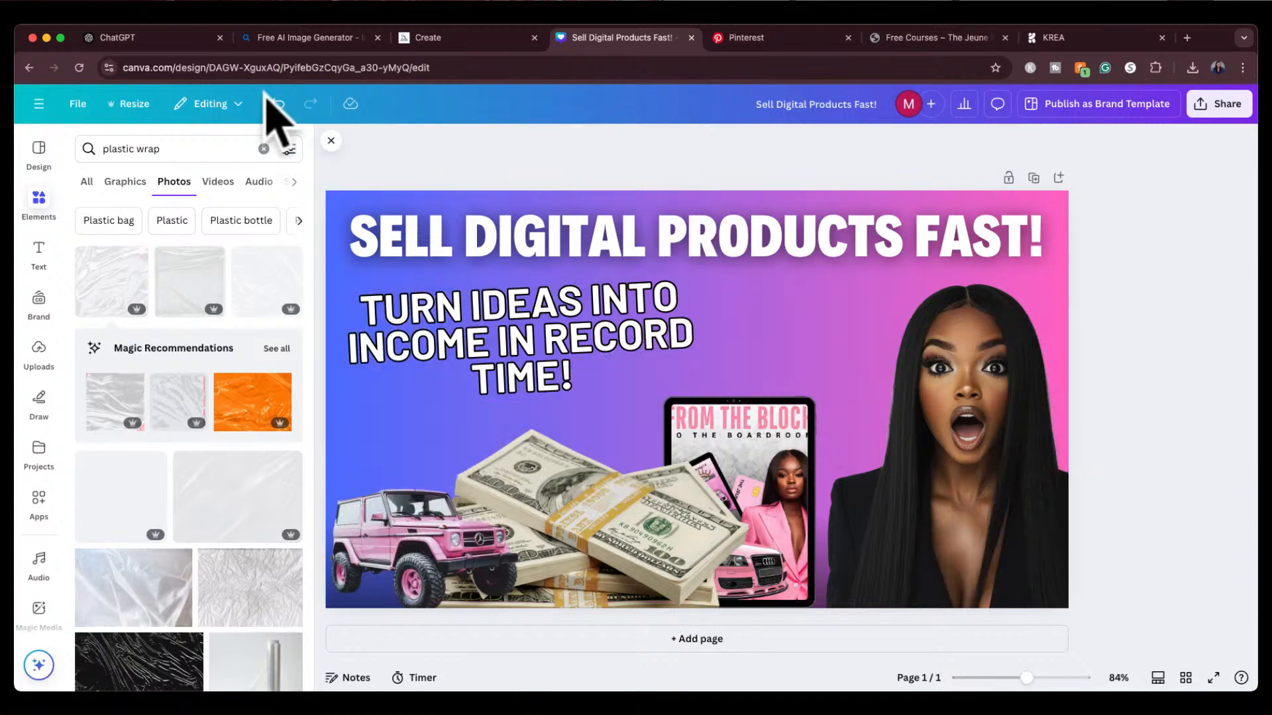
Step: Add the first plastic wrap graphic from all result types and stretch it to cover the whole thumbnail
left_click(86, 185)
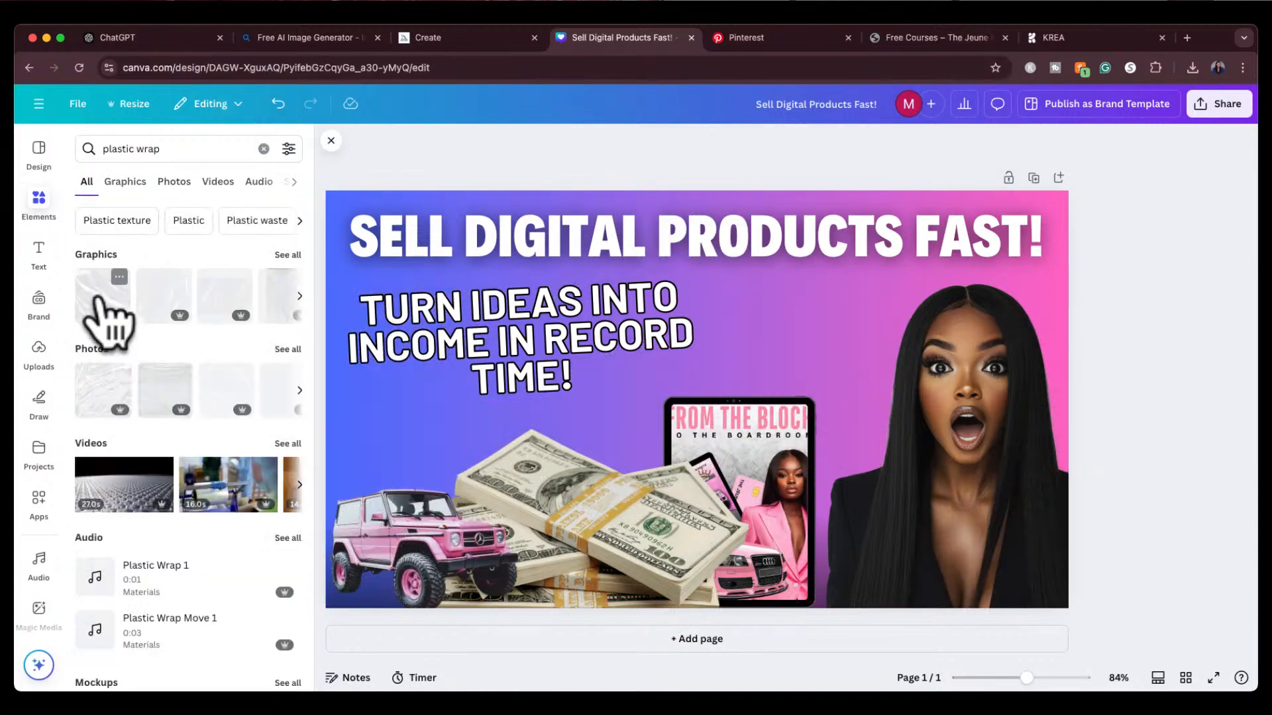
left_click(106, 312)
left_click_drag(712, 467, 538, 425)
left_click_drag(493, 523, 496, 606)
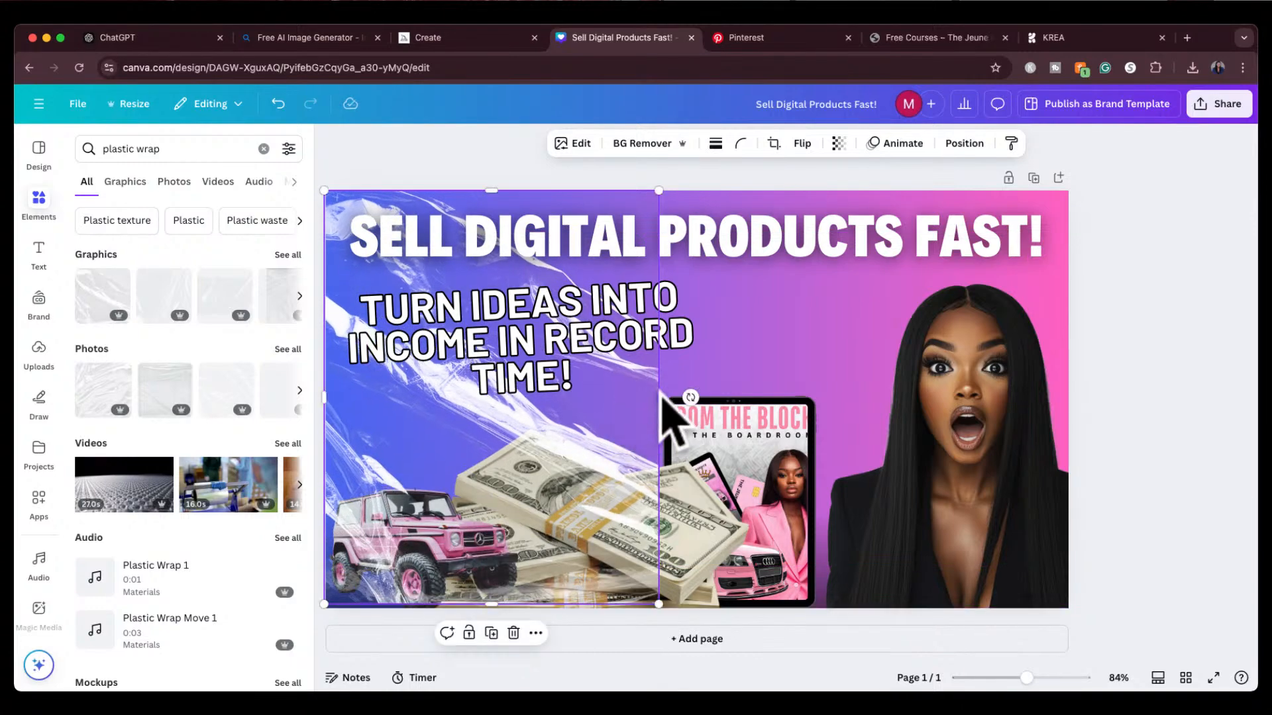
left_click_drag(659, 399, 1073, 389)
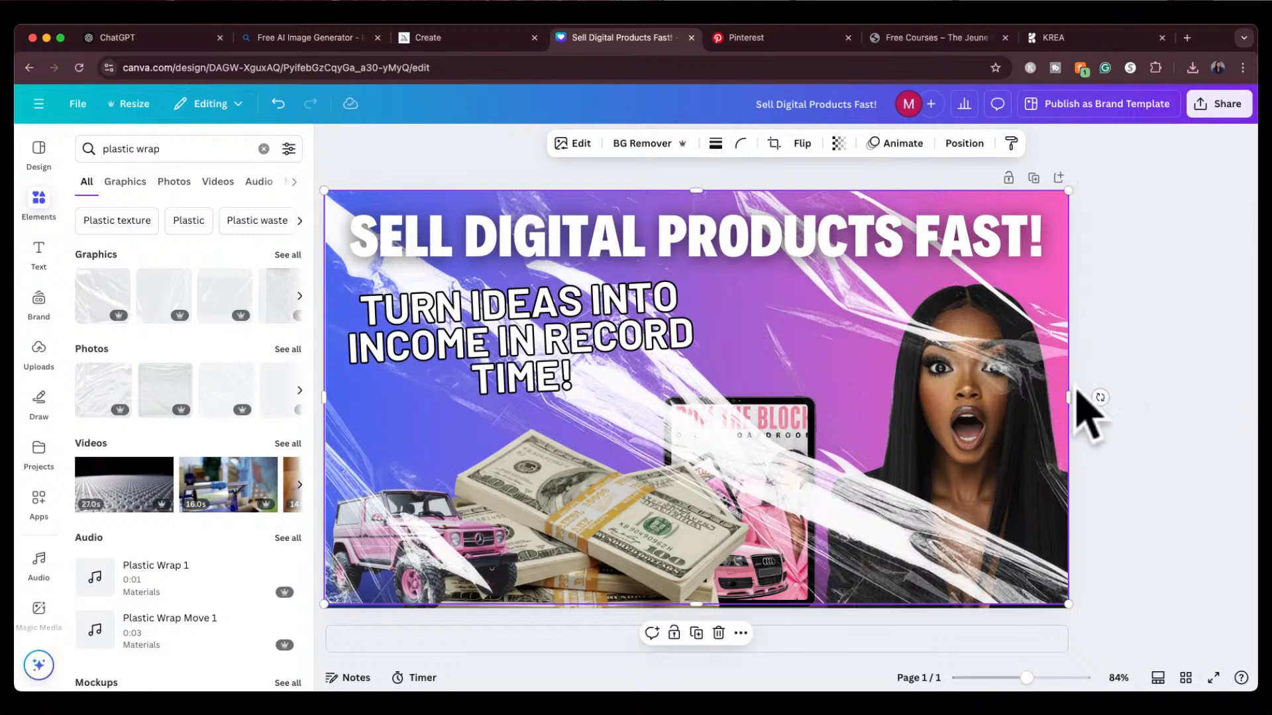
Step: Send the plastic wrap overlay backward until it sits directly above the gradient background, and check the layer order
key("super+bracketleft")
key("super+bracketleft")
key("super+bracketleft")
key("super+bracketleft")
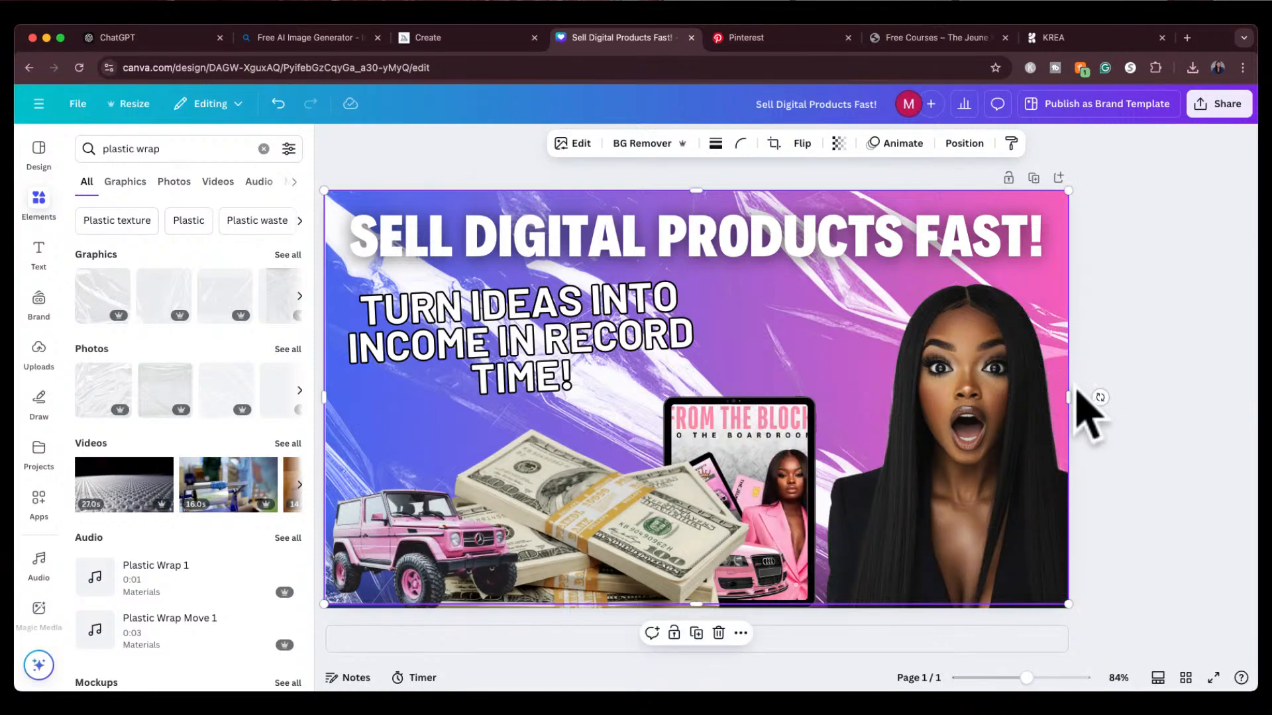
key("super+bracketleft")
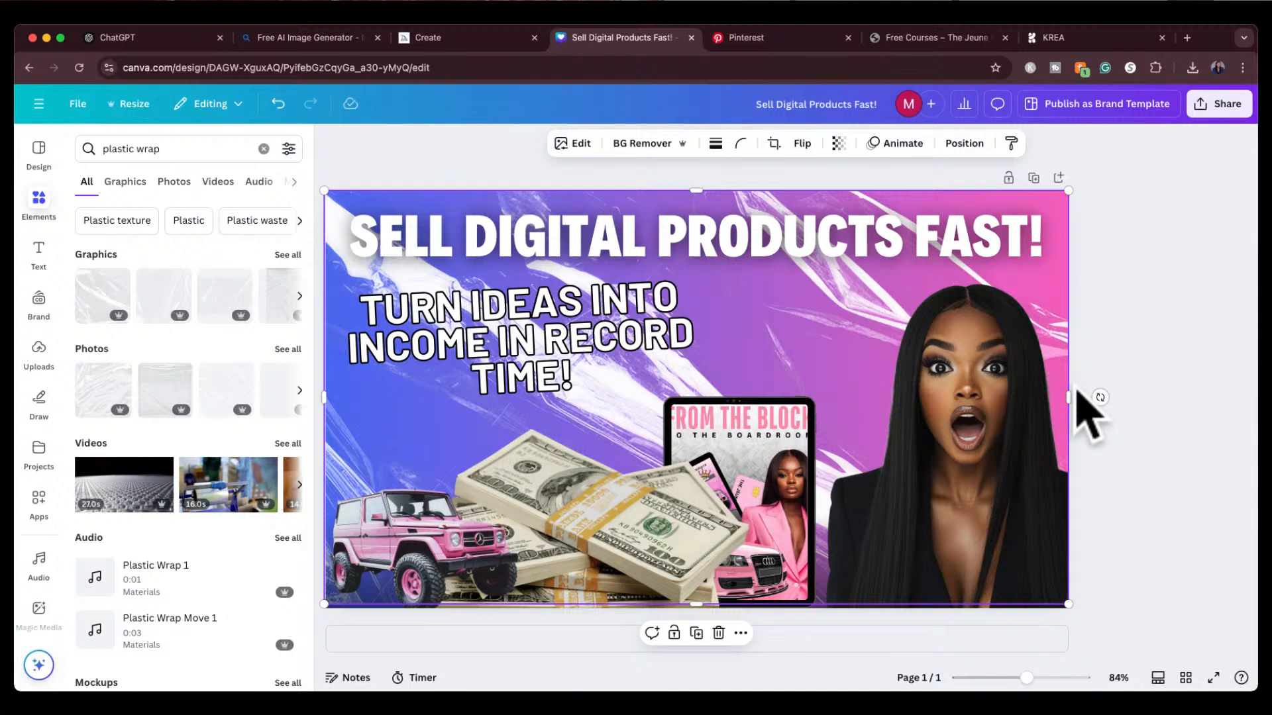
left_click(967, 144)
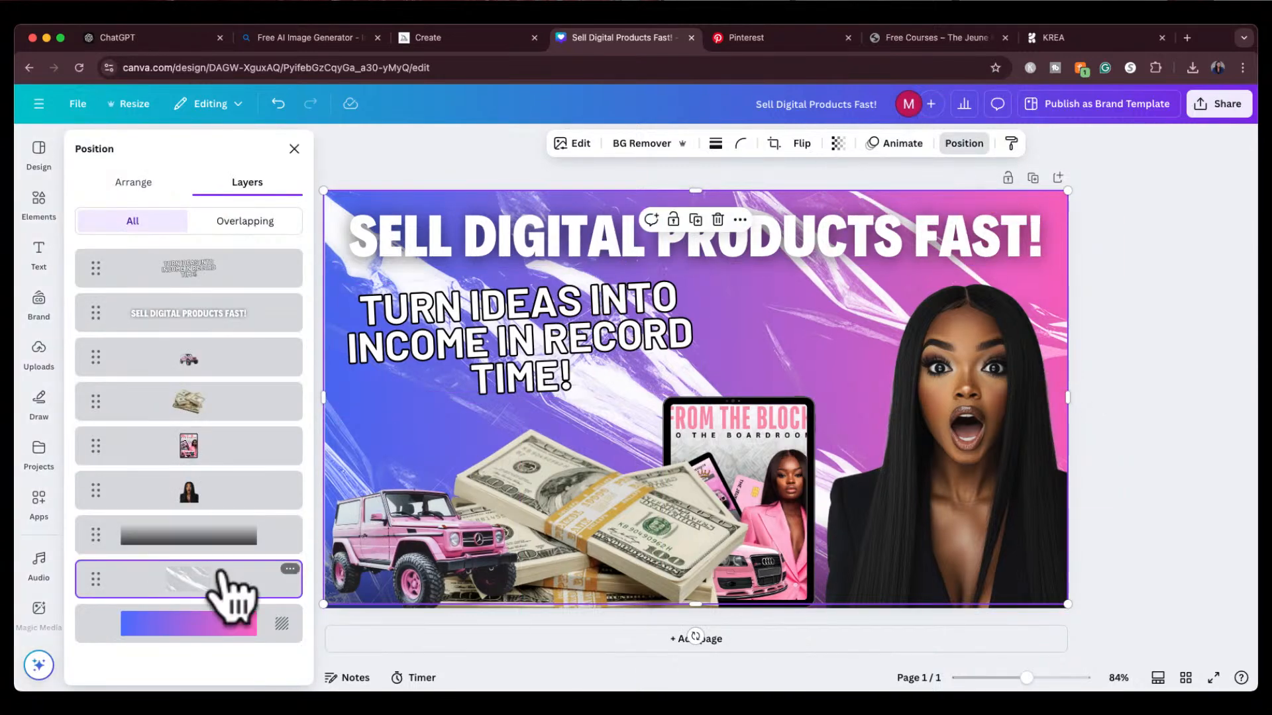
Step: Set the plastic wrap overlay's transparency to 52
left_click(838, 143)
left_click_drag(875, 200, 821, 200)
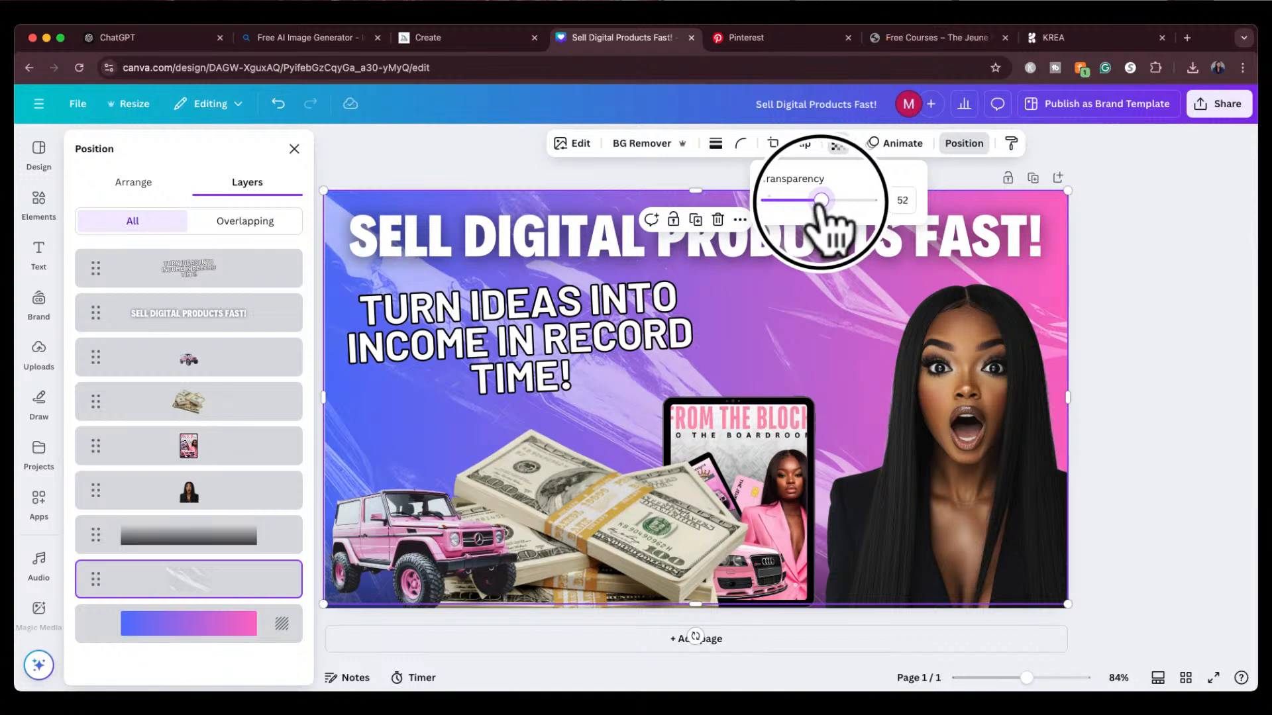
left_click(1104, 249)
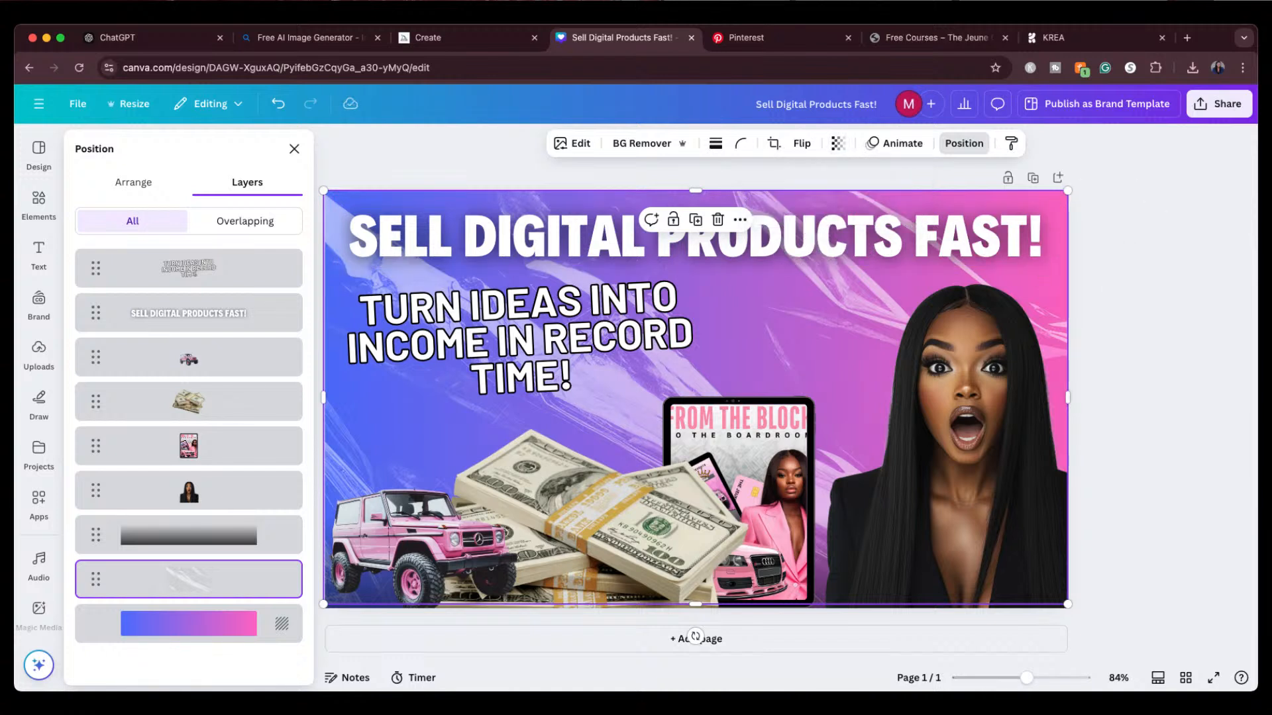
Step: Apply a Drop shadow effect to the excited woman's photo
left_click(958, 417)
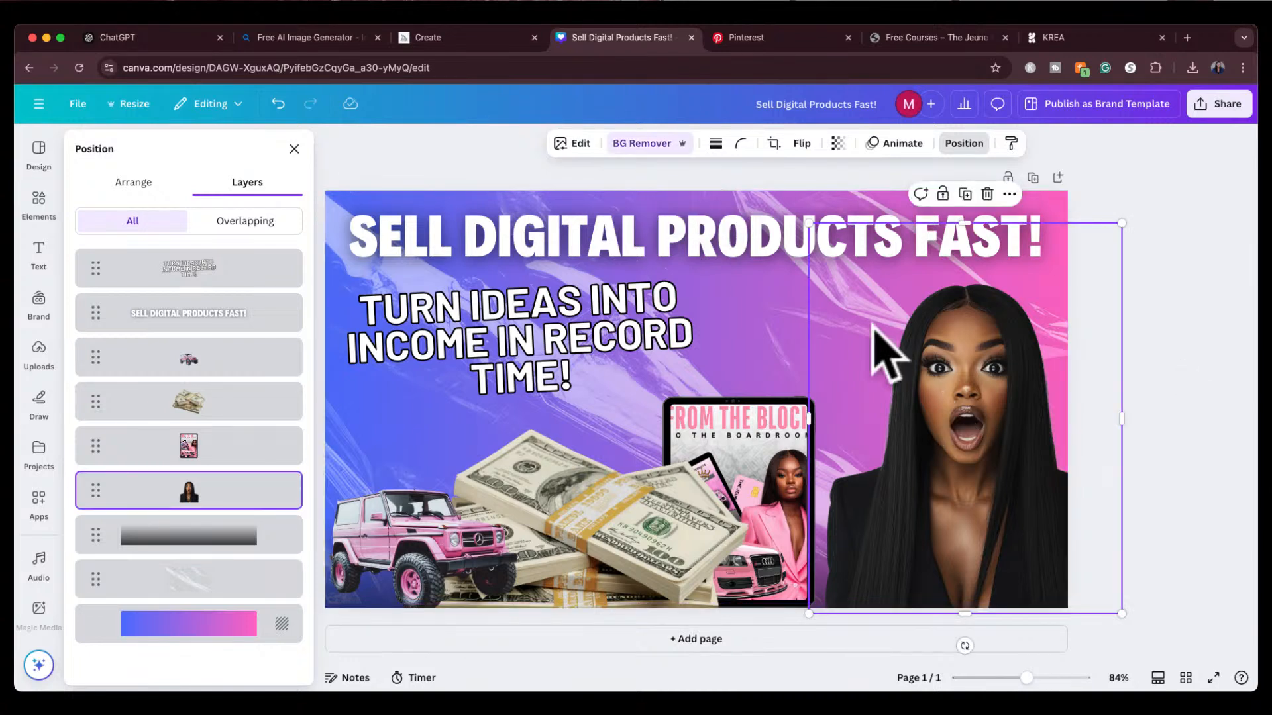
left_click(569, 145)
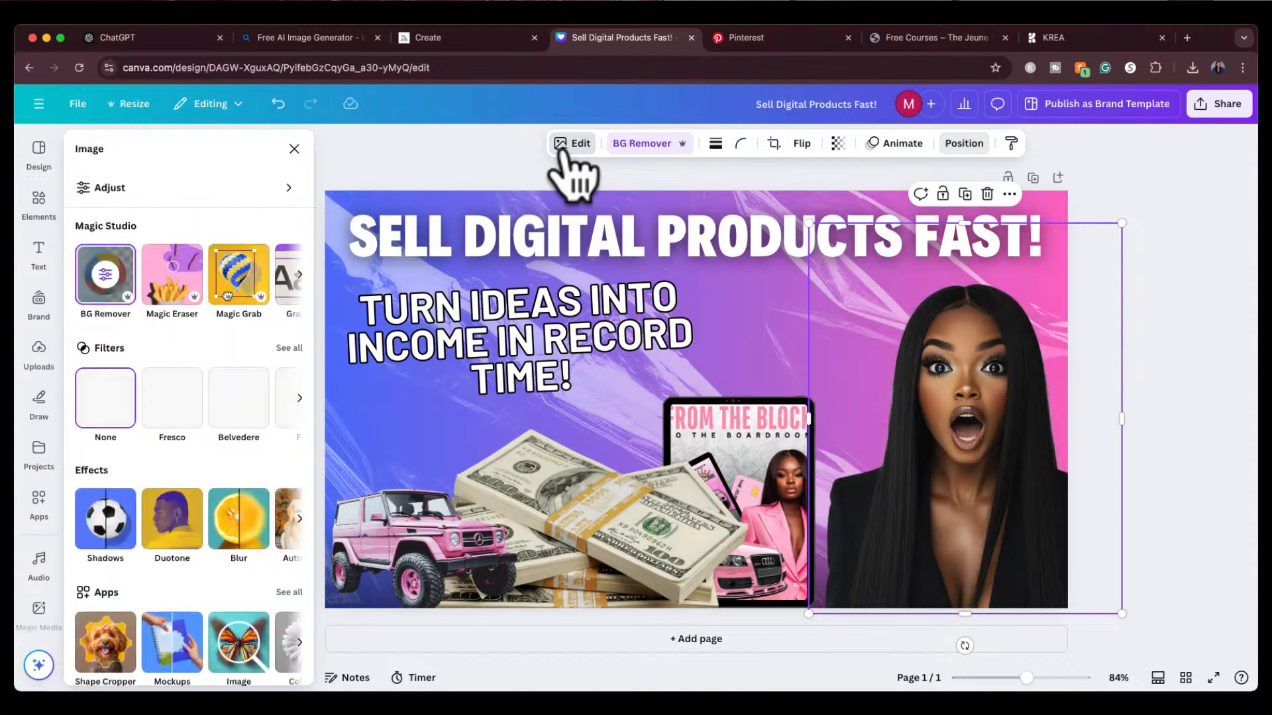
left_click(111, 520)
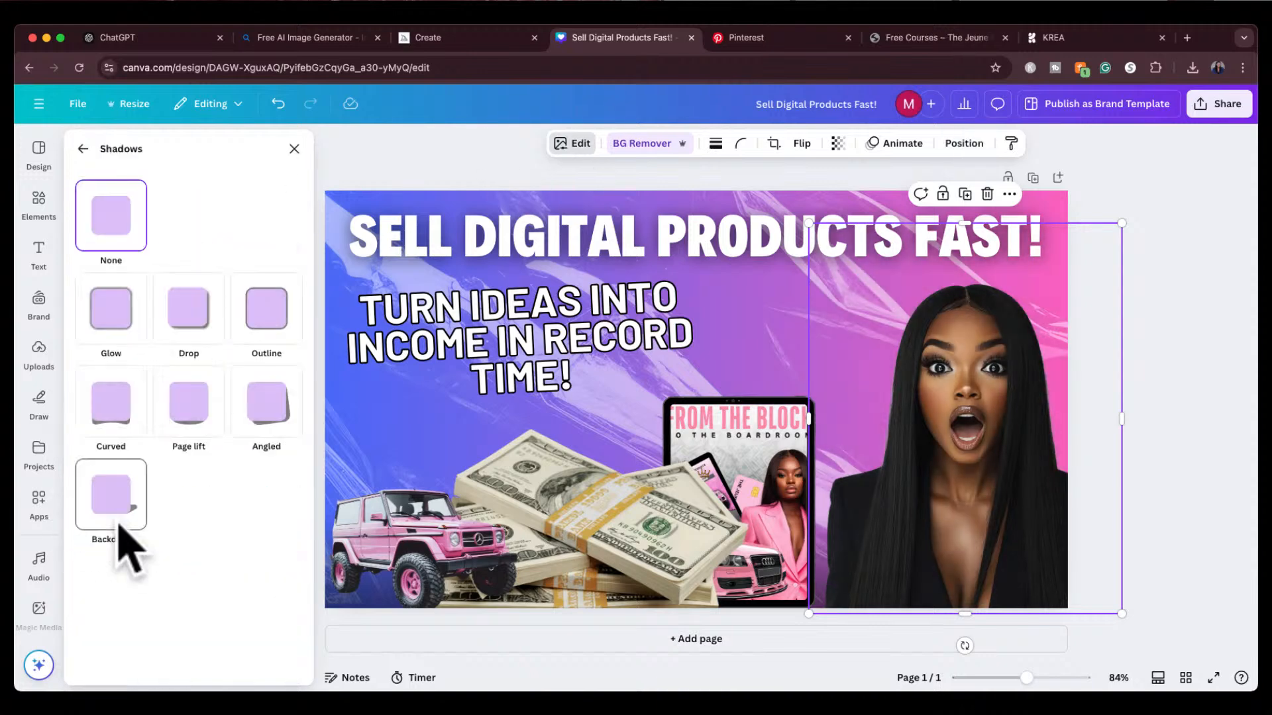
left_click(268, 325)
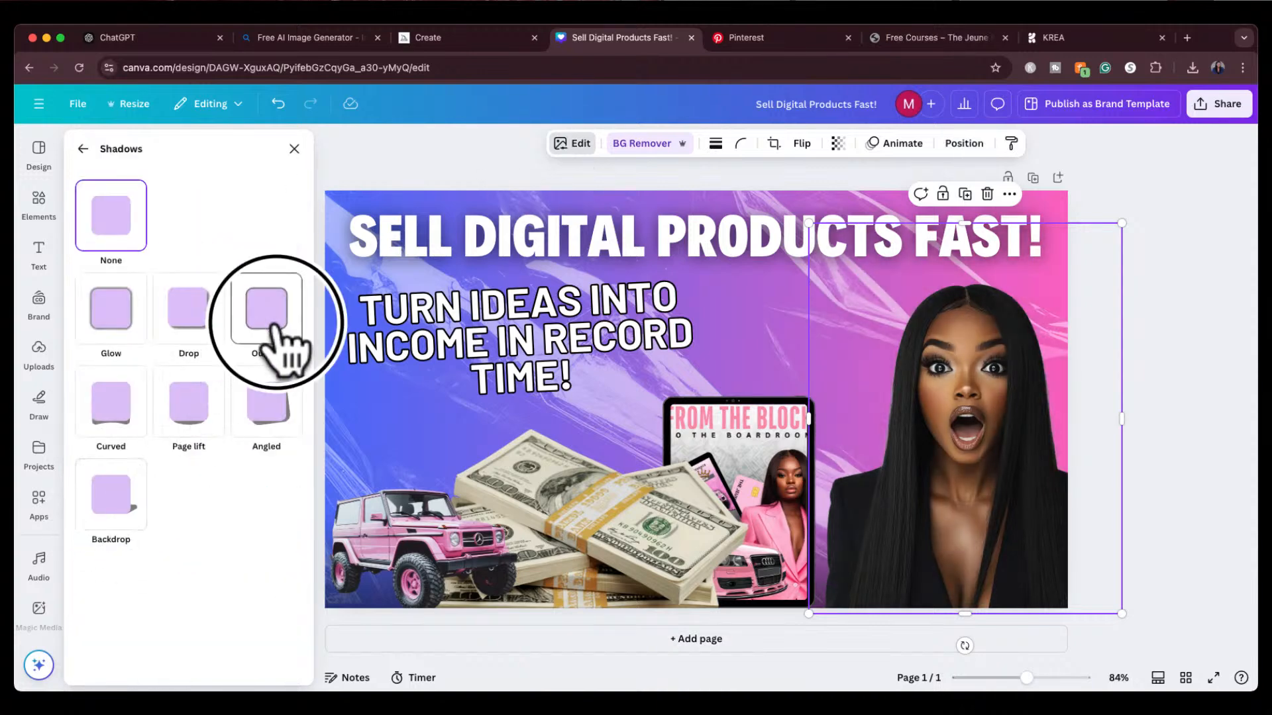
left_click(192, 321)
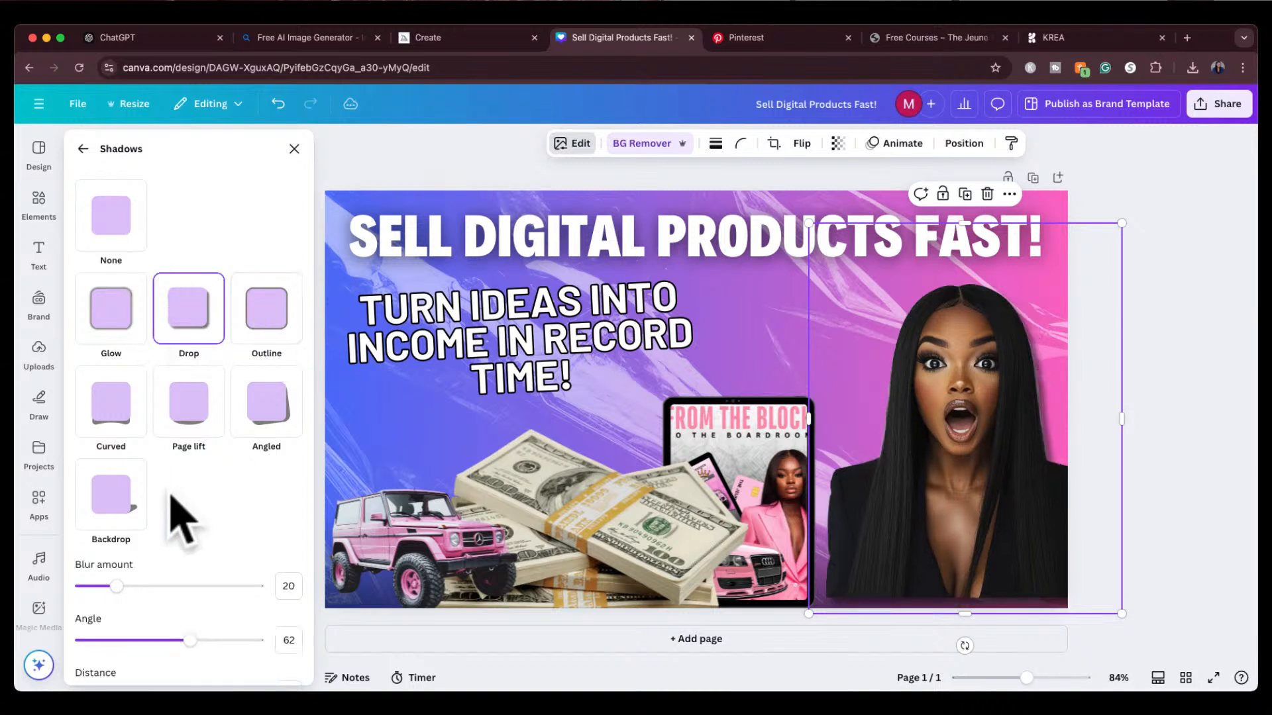
Step: Set the woman's drop shadow to blur 12, distance 56 and intensity 60, and nudge her slightly down
left_click_drag(116, 585, 179, 573)
scroll(192, 629, "down", 3)
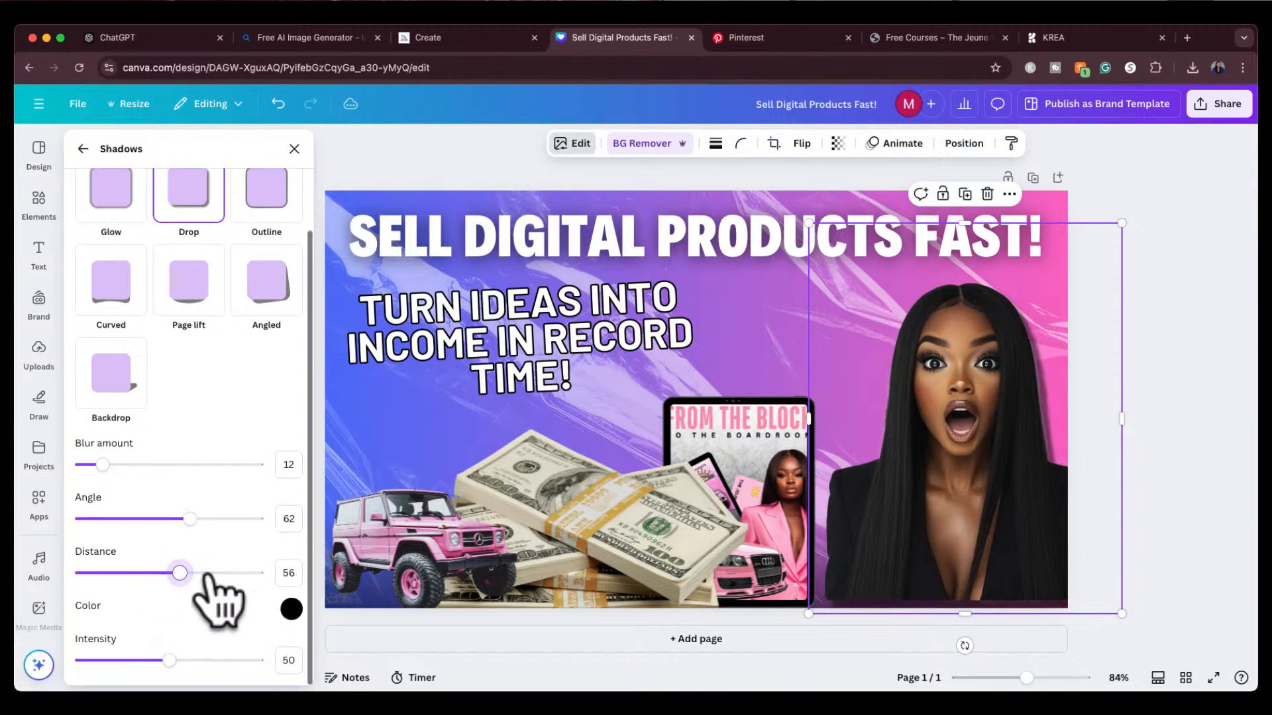
mouse_move(168, 661)
left_mouse_down()
mouse_move(220, 660)
mouse_move(142, 661)
mouse_move(187, 660)
left_mouse_up()
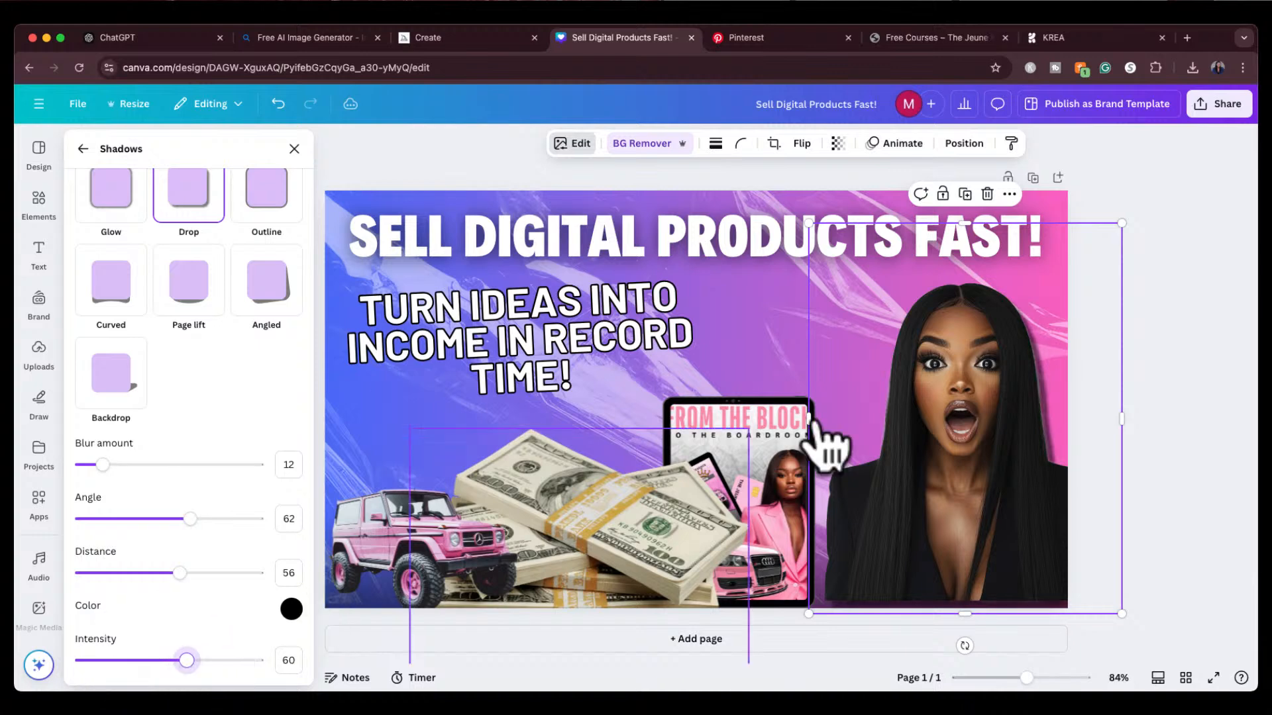
left_click(1176, 338)
left_click(994, 389)
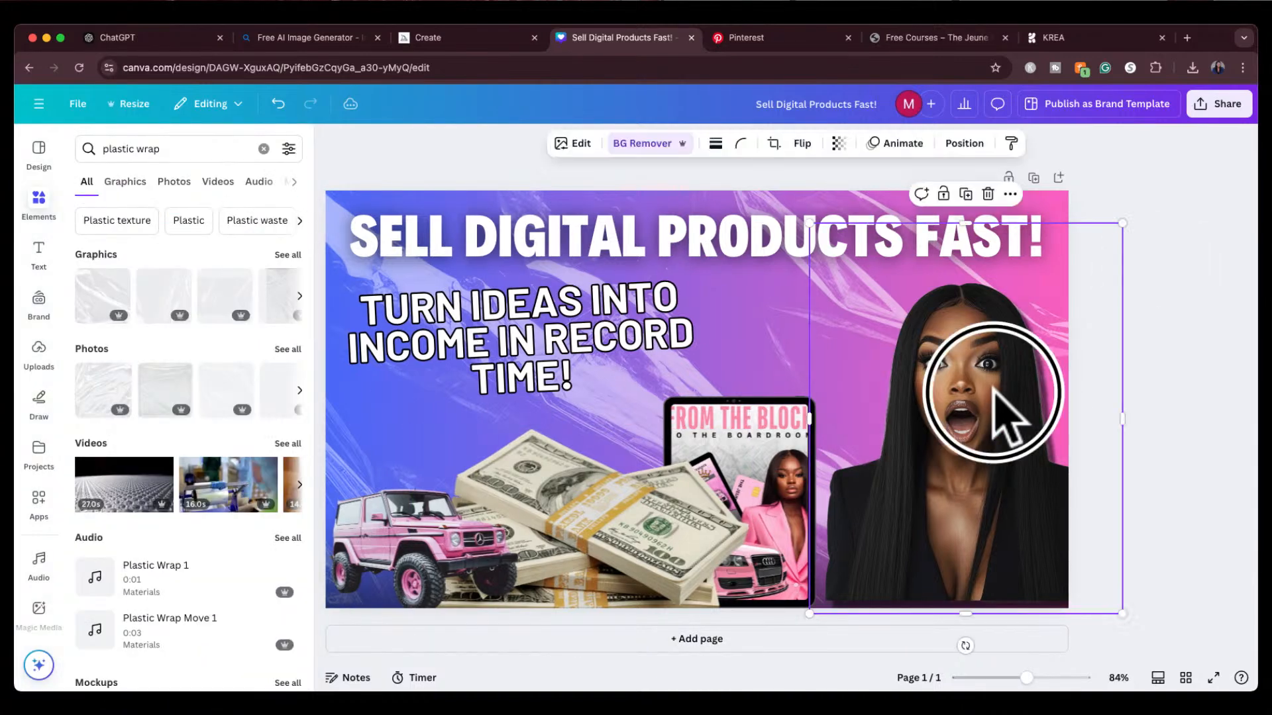
left_click(1204, 343)
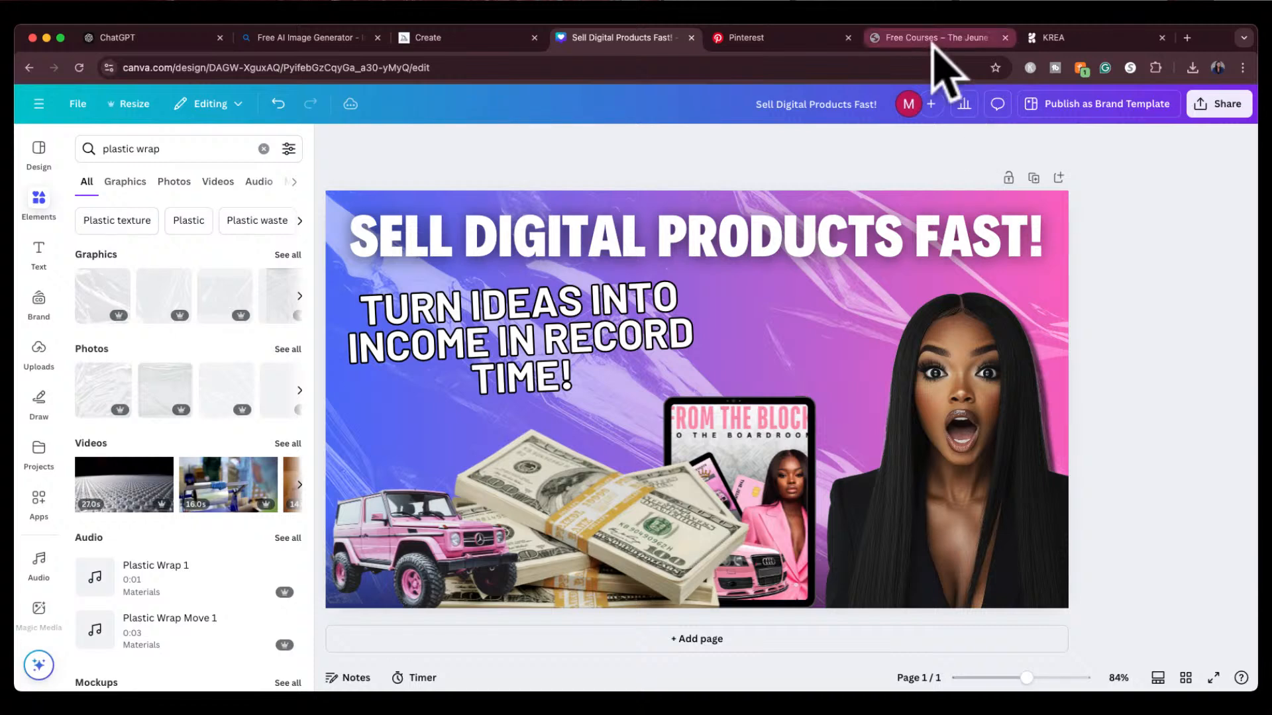
Step: Switch to Pinterest and browse the "level up ebook cover" results for examples of ebook cover designs and mockups
left_click(754, 42)
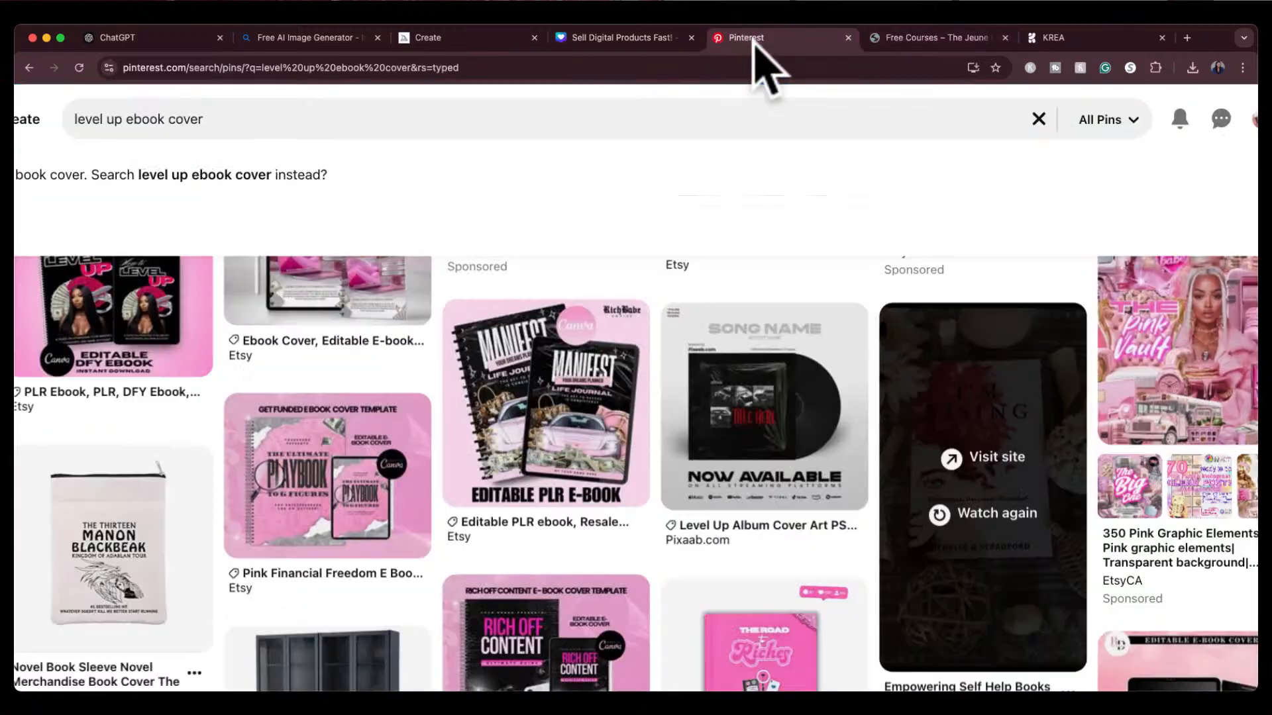
scroll(515, 518, "down", 2)
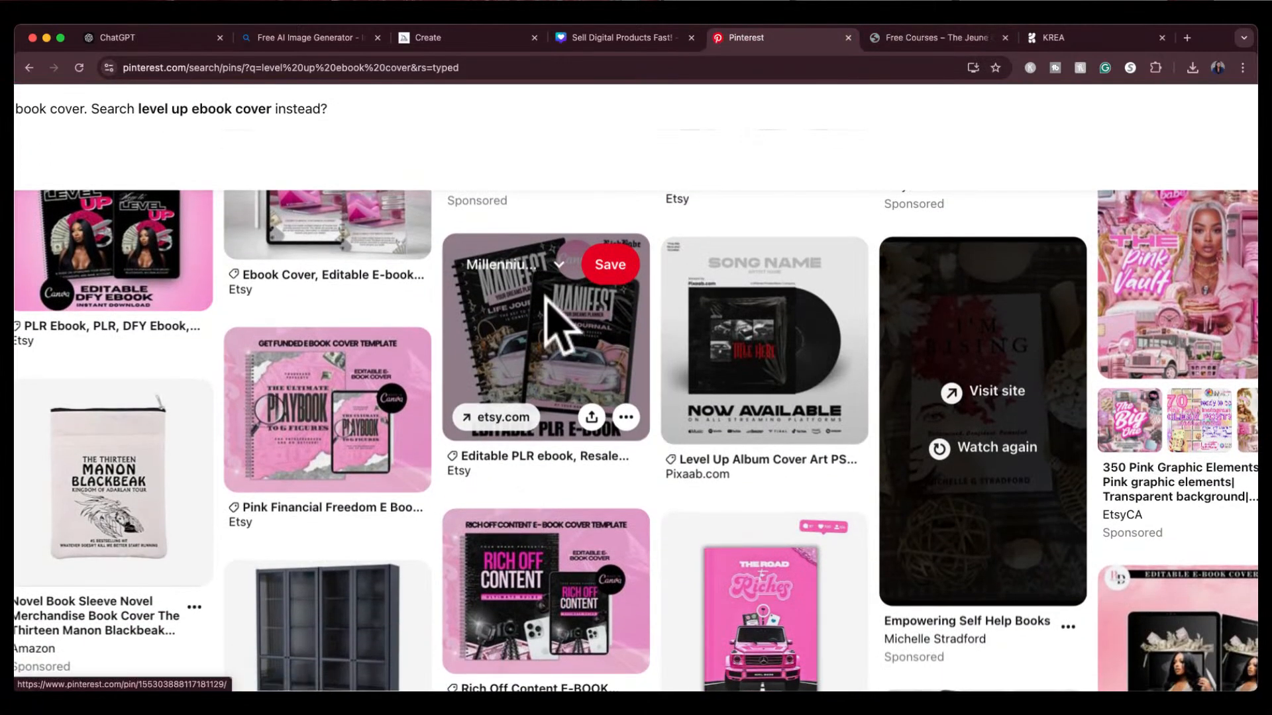
scroll(626, 469, "down", 3)
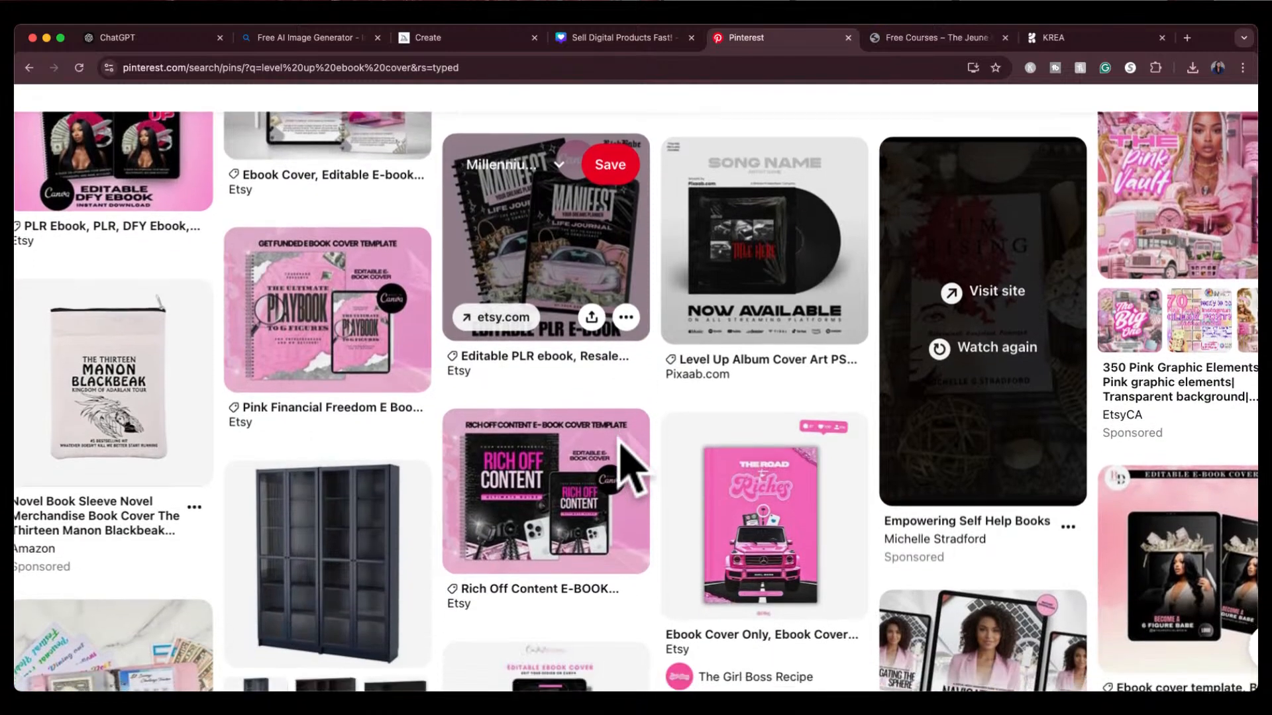
scroll(631, 469, "down", 6)
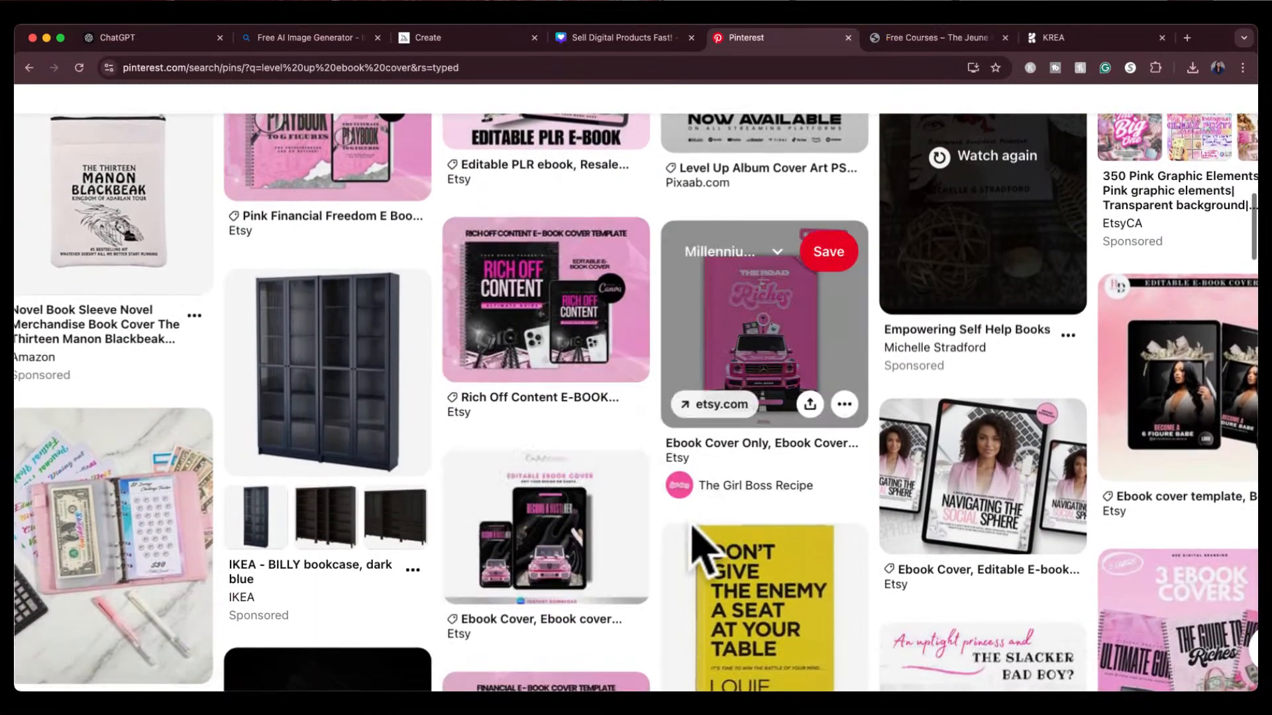
scroll(694, 530, "down", 11)
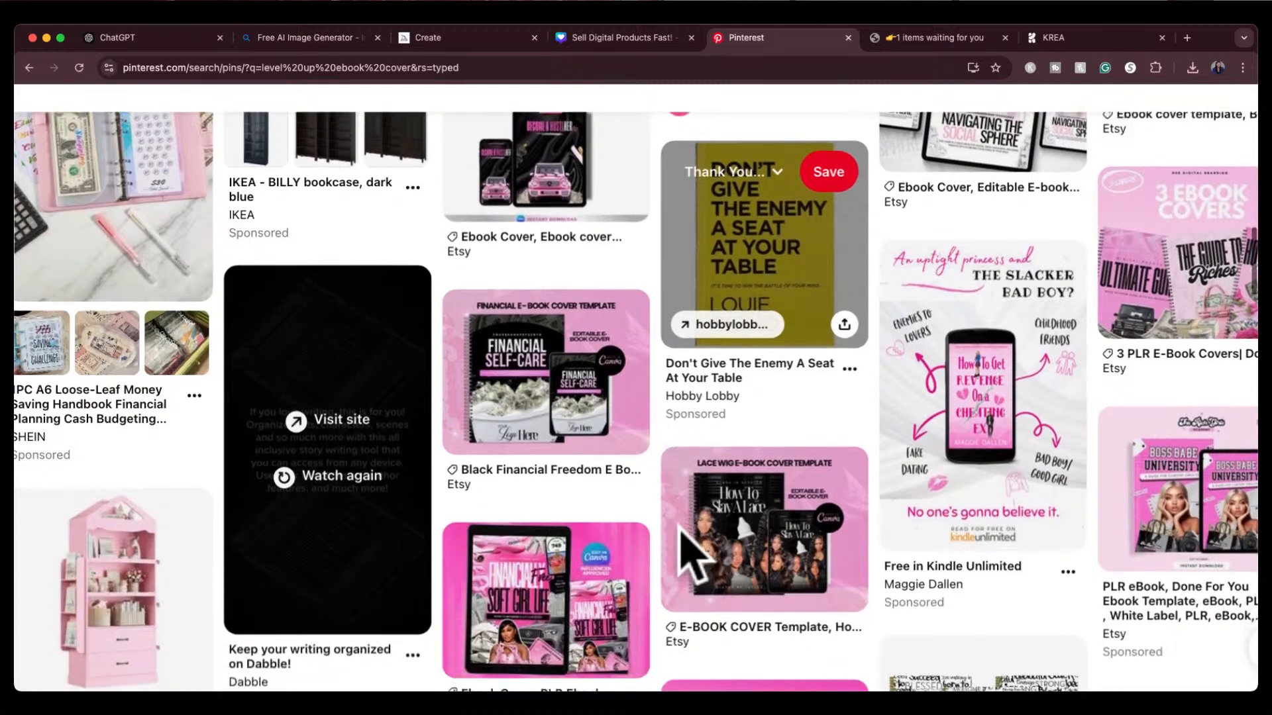
scroll(683, 534, "down", 5)
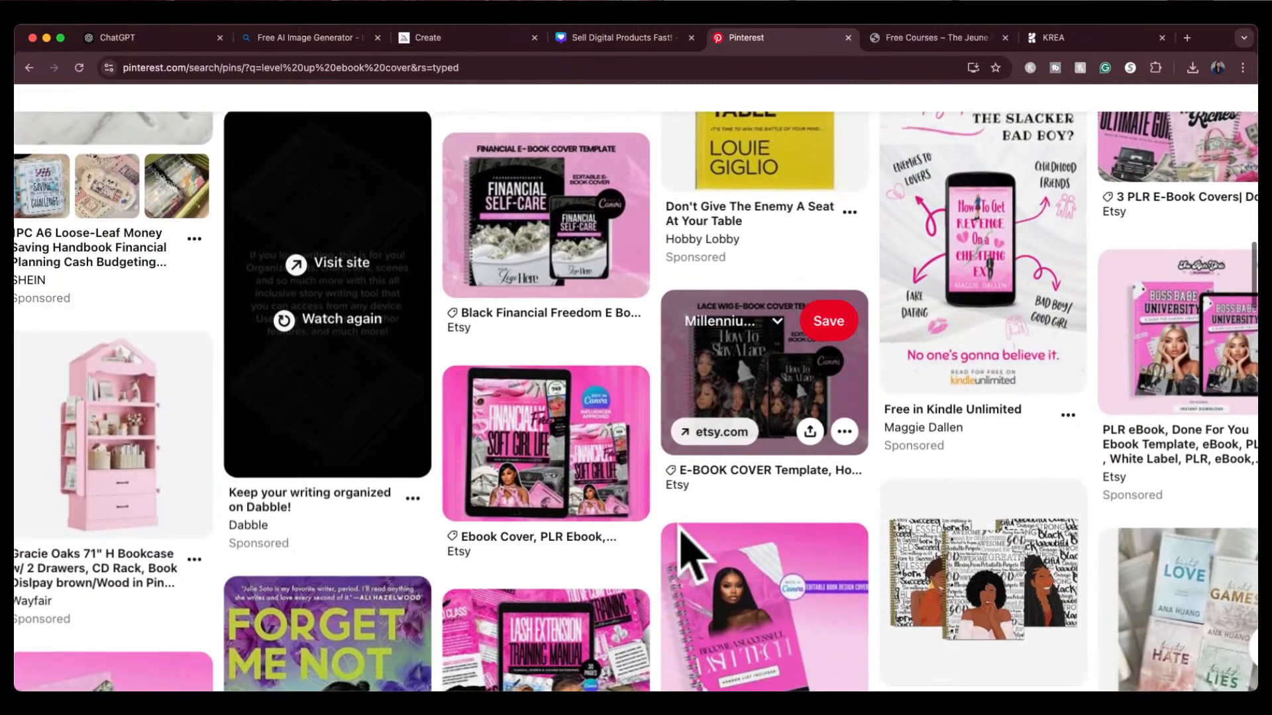
scroll(681, 533, "down", 9)
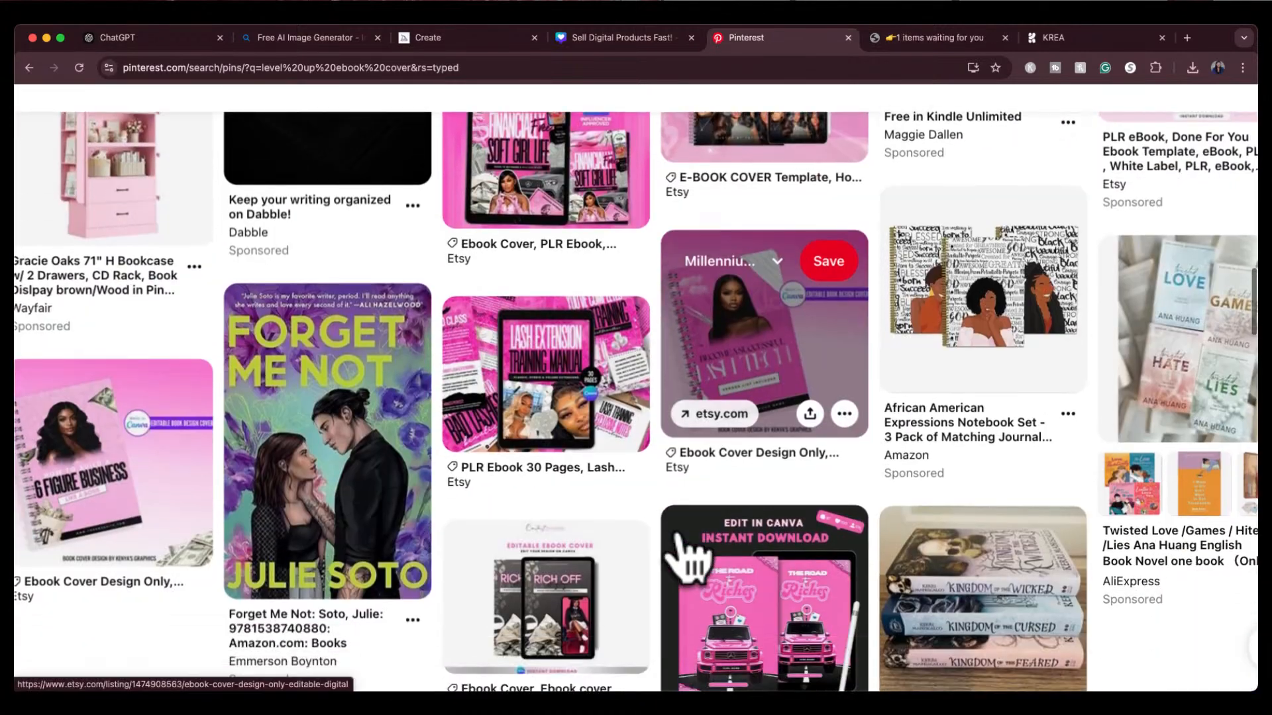
Step: Return to the "Sell Digital Products Fast!" design in Canva and review the woman, pink jeep and money stack by selecting each in turn
left_click(618, 38)
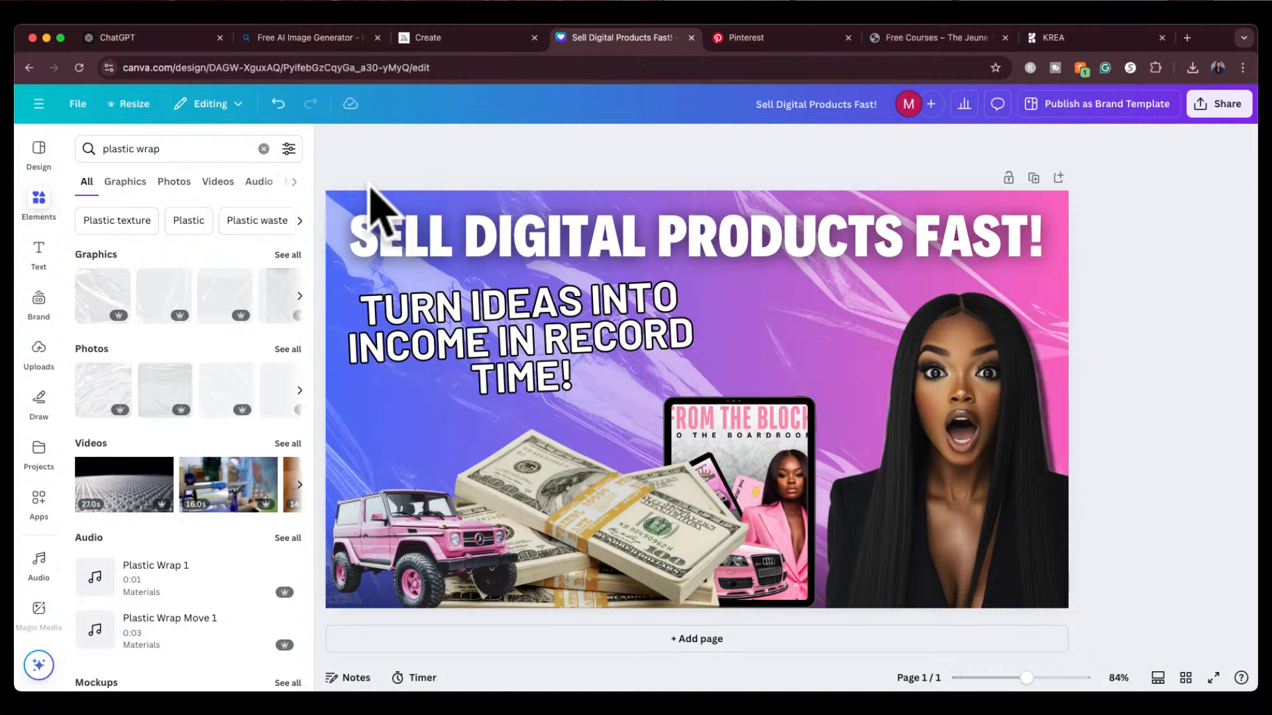
left_click(908, 444)
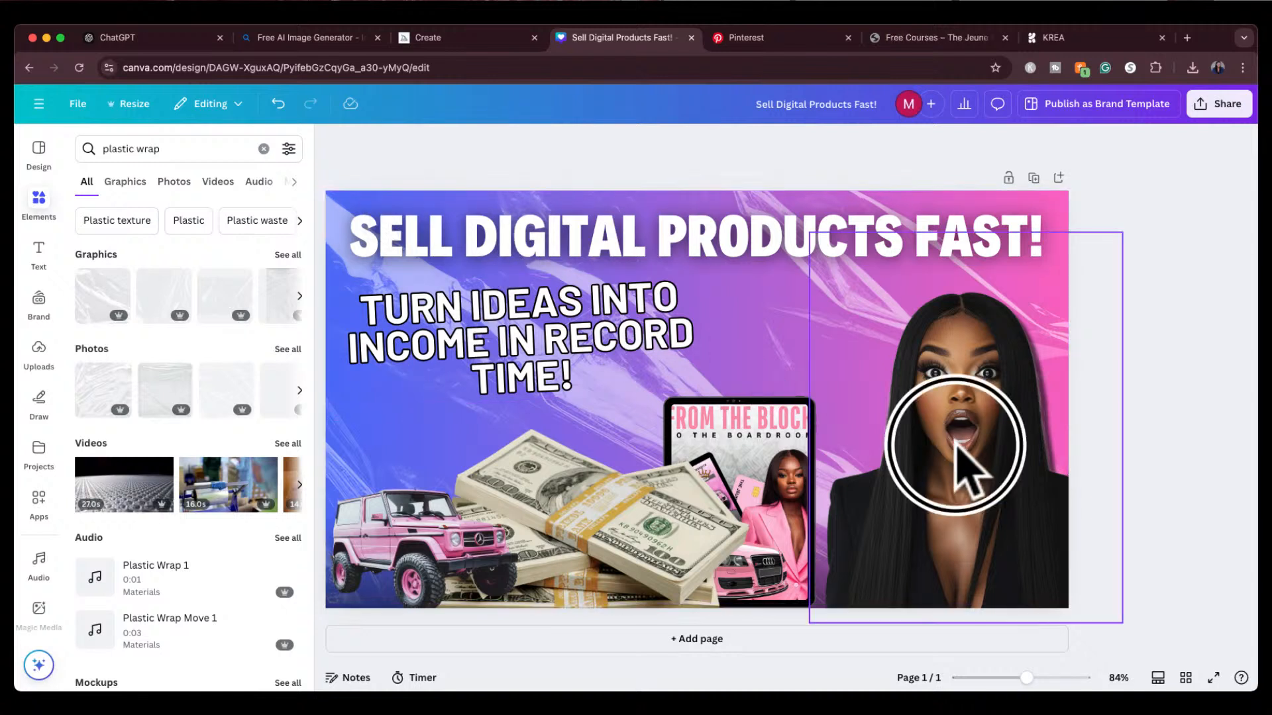
left_click(372, 524)
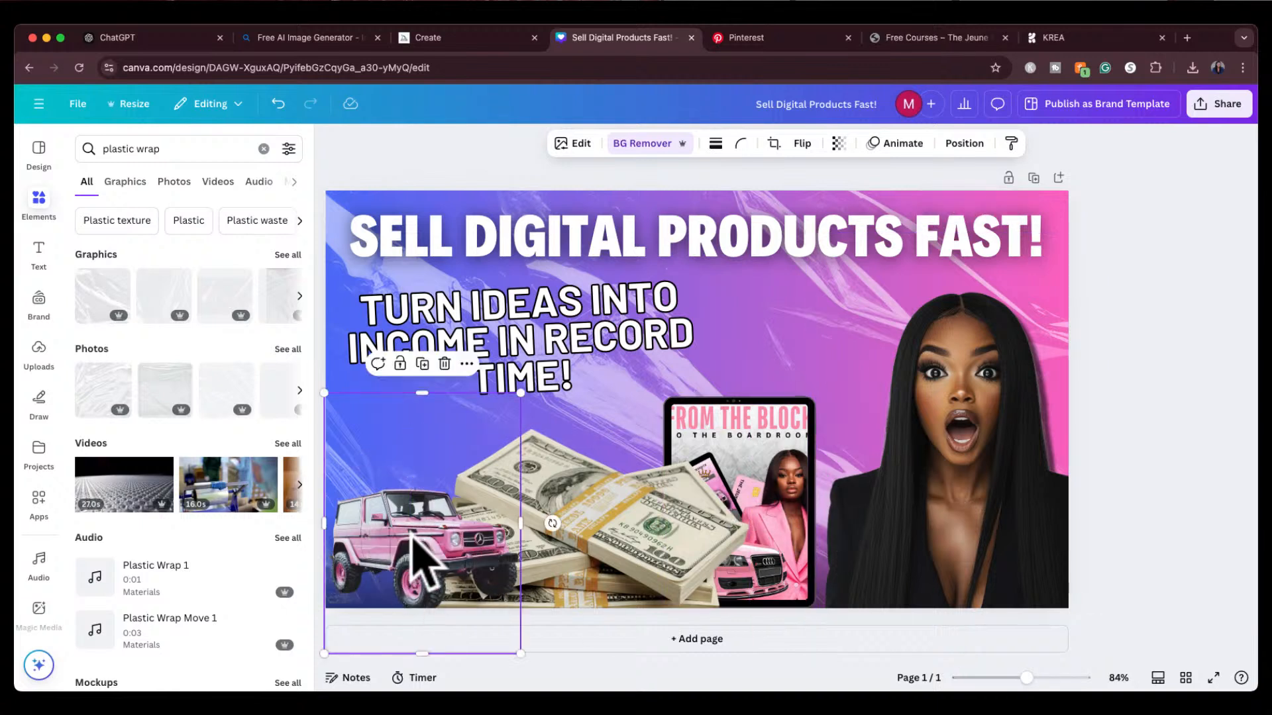
left_click(578, 539)
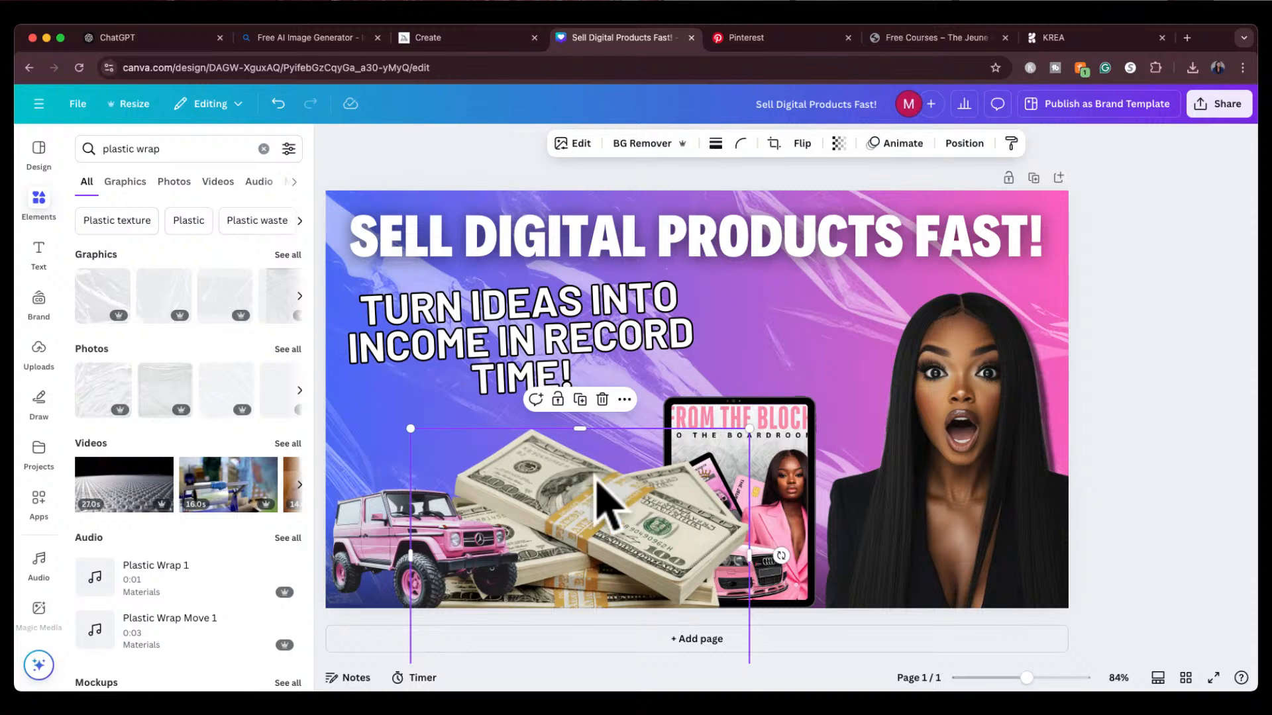